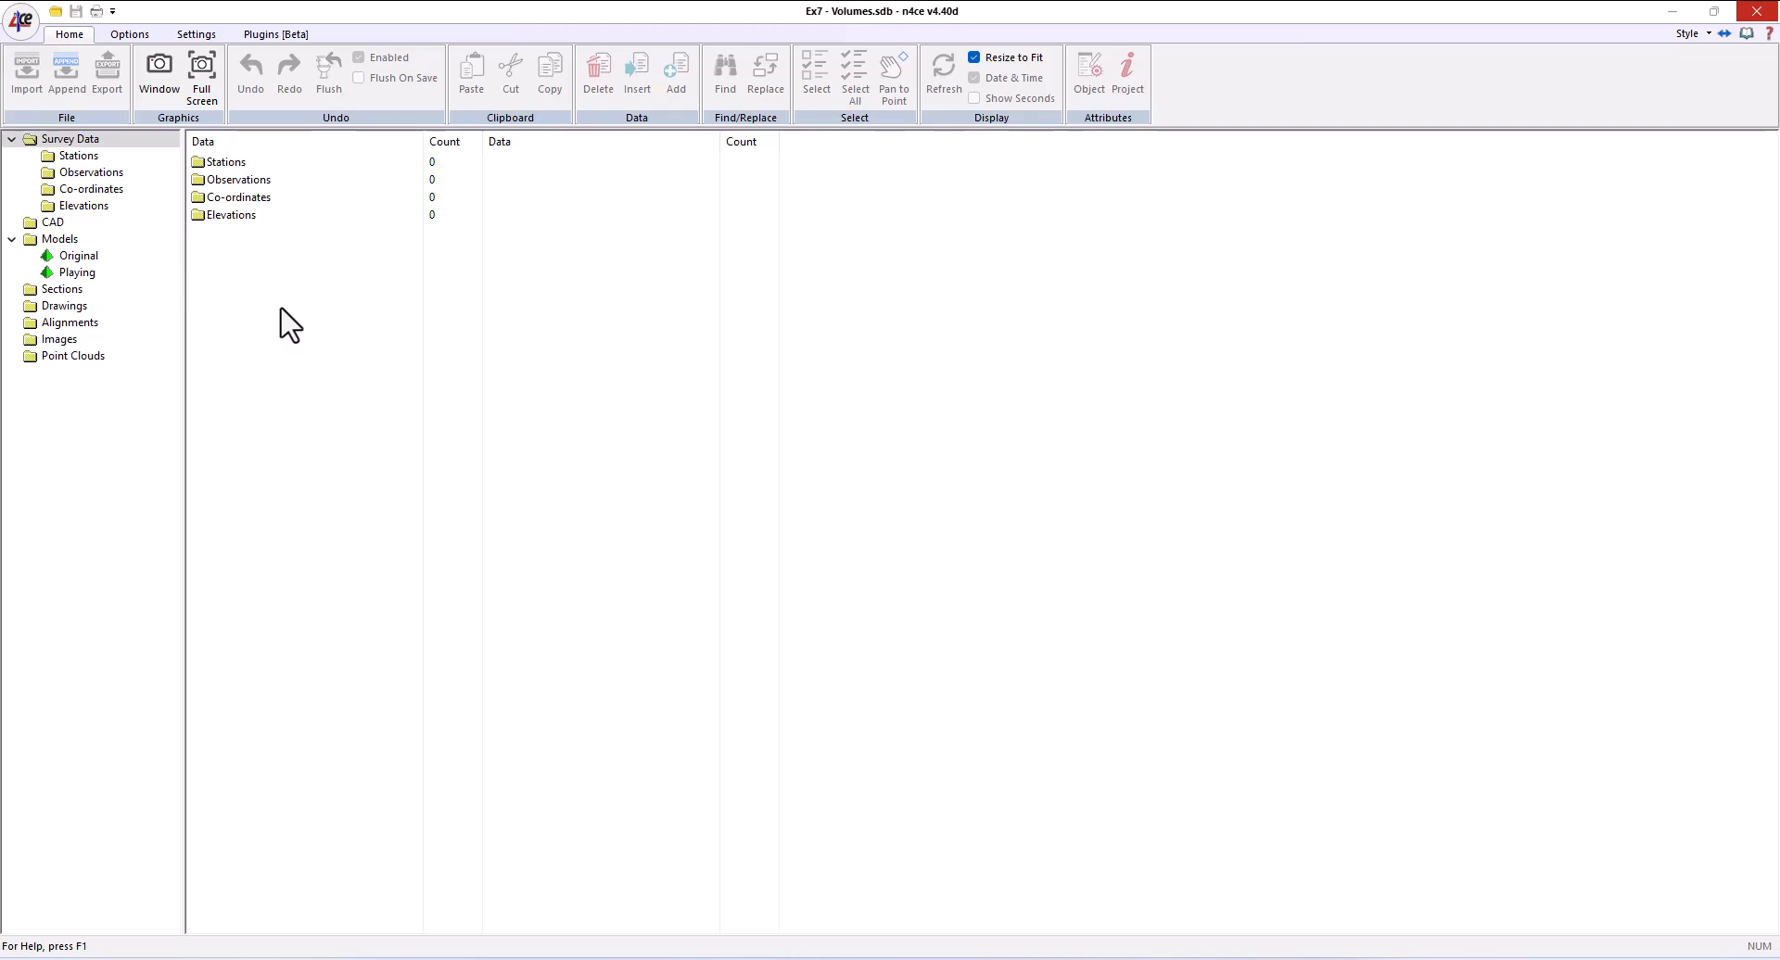
# - Open the Original model in a graphics window, fit it to its extents and maximise the window
pyautogui.click(79, 256)
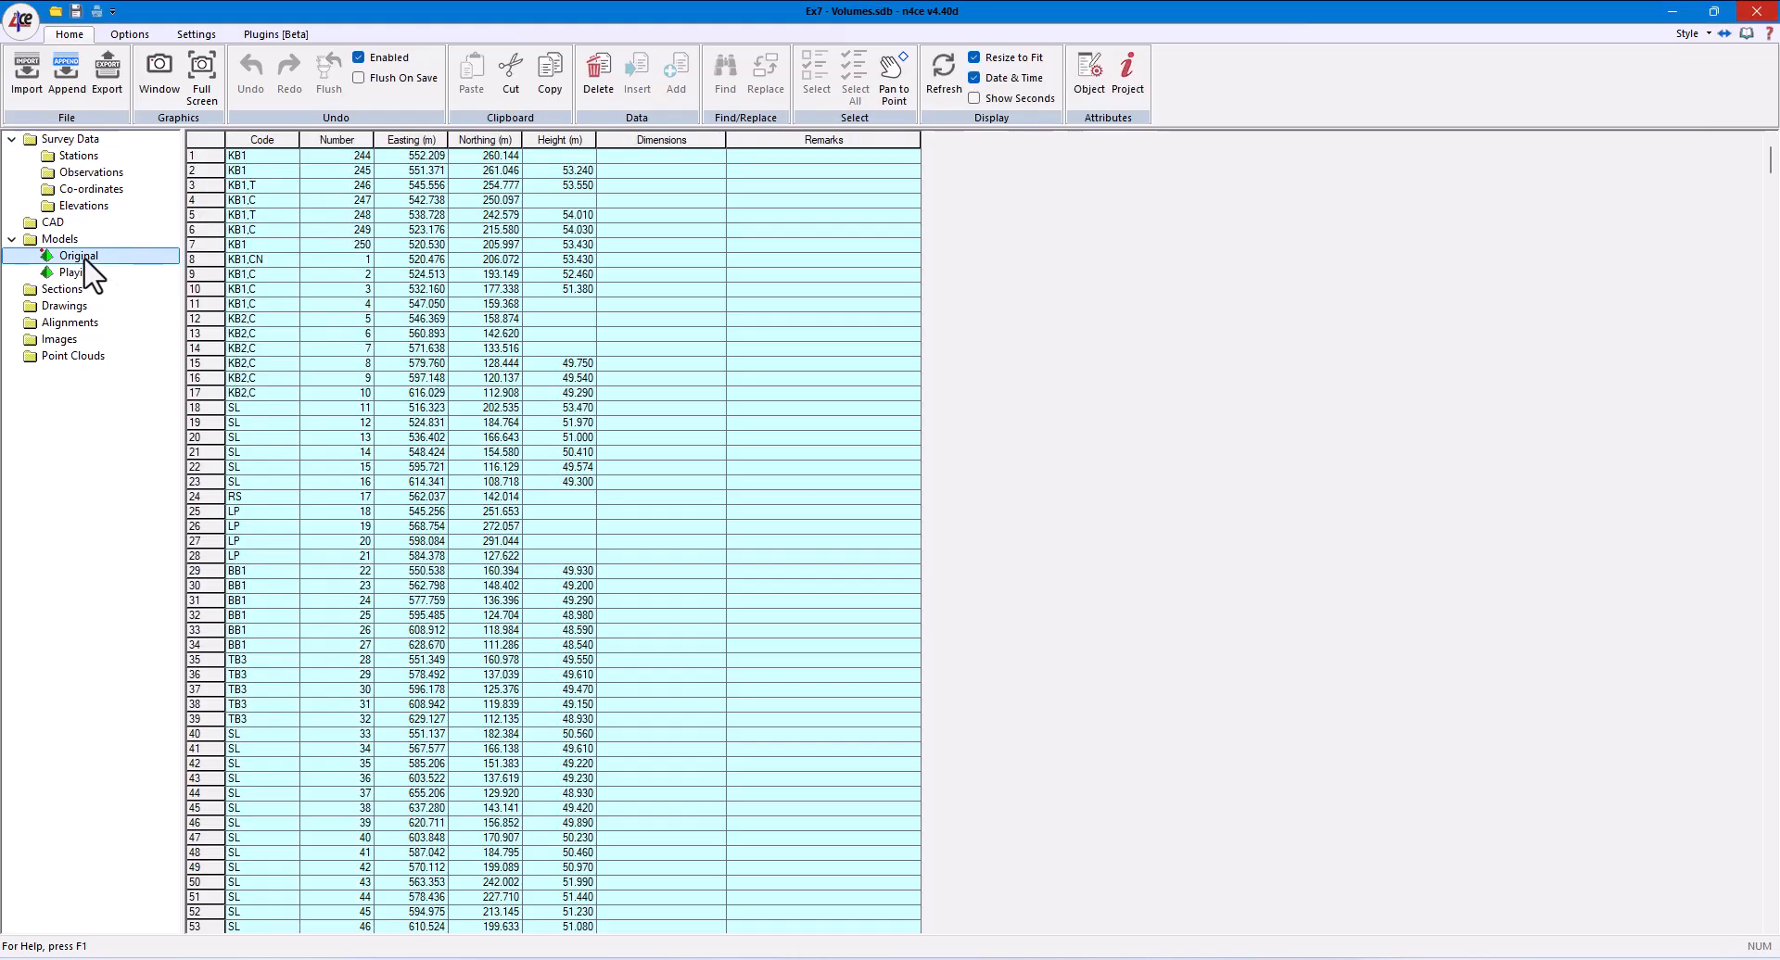
pyautogui.click(155, 76)
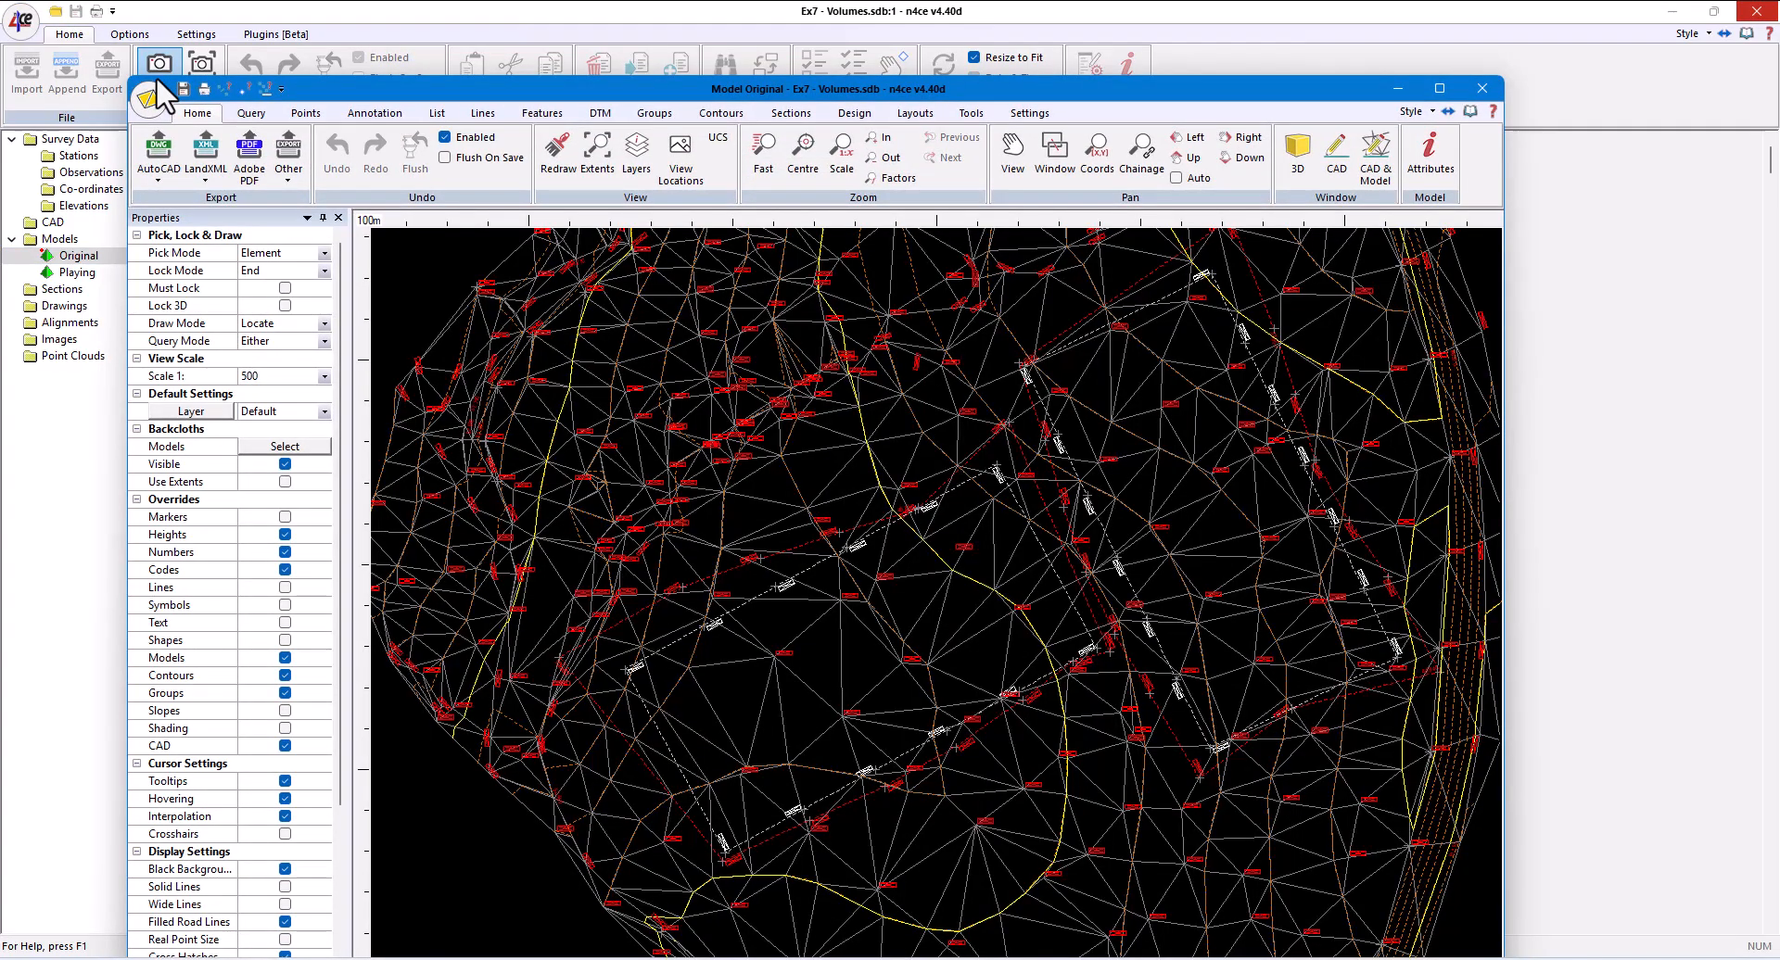
pyautogui.click(597, 158)
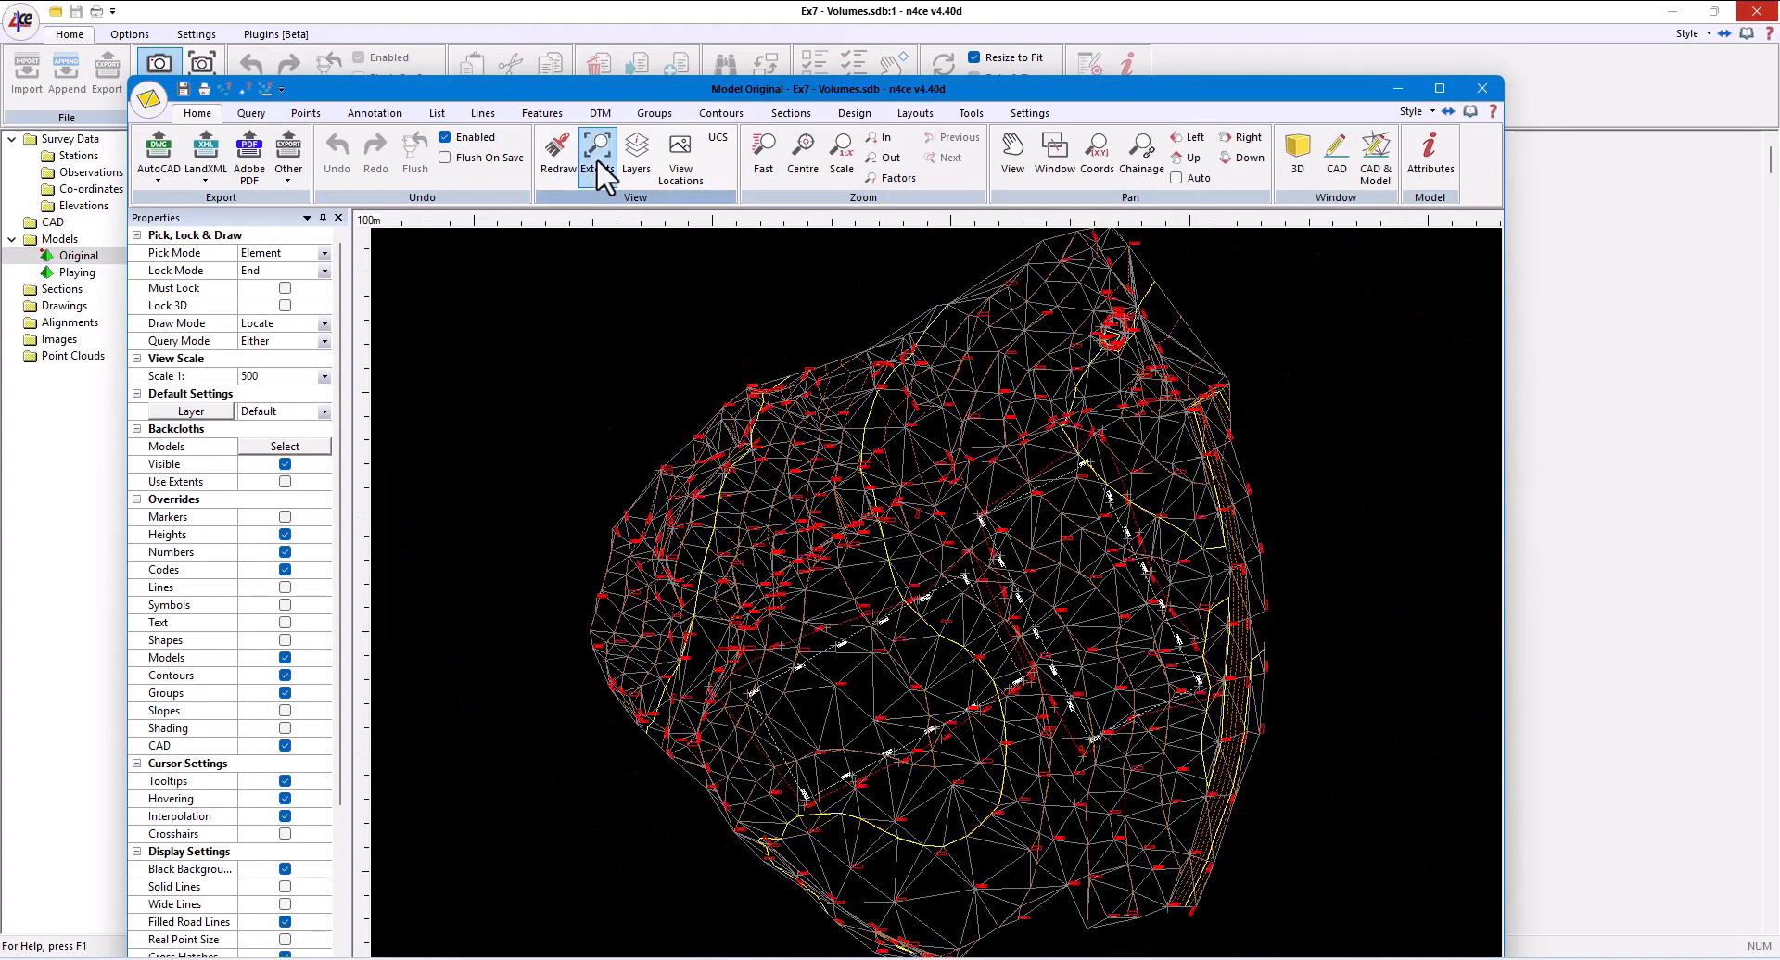
pyautogui.click(1441, 89)
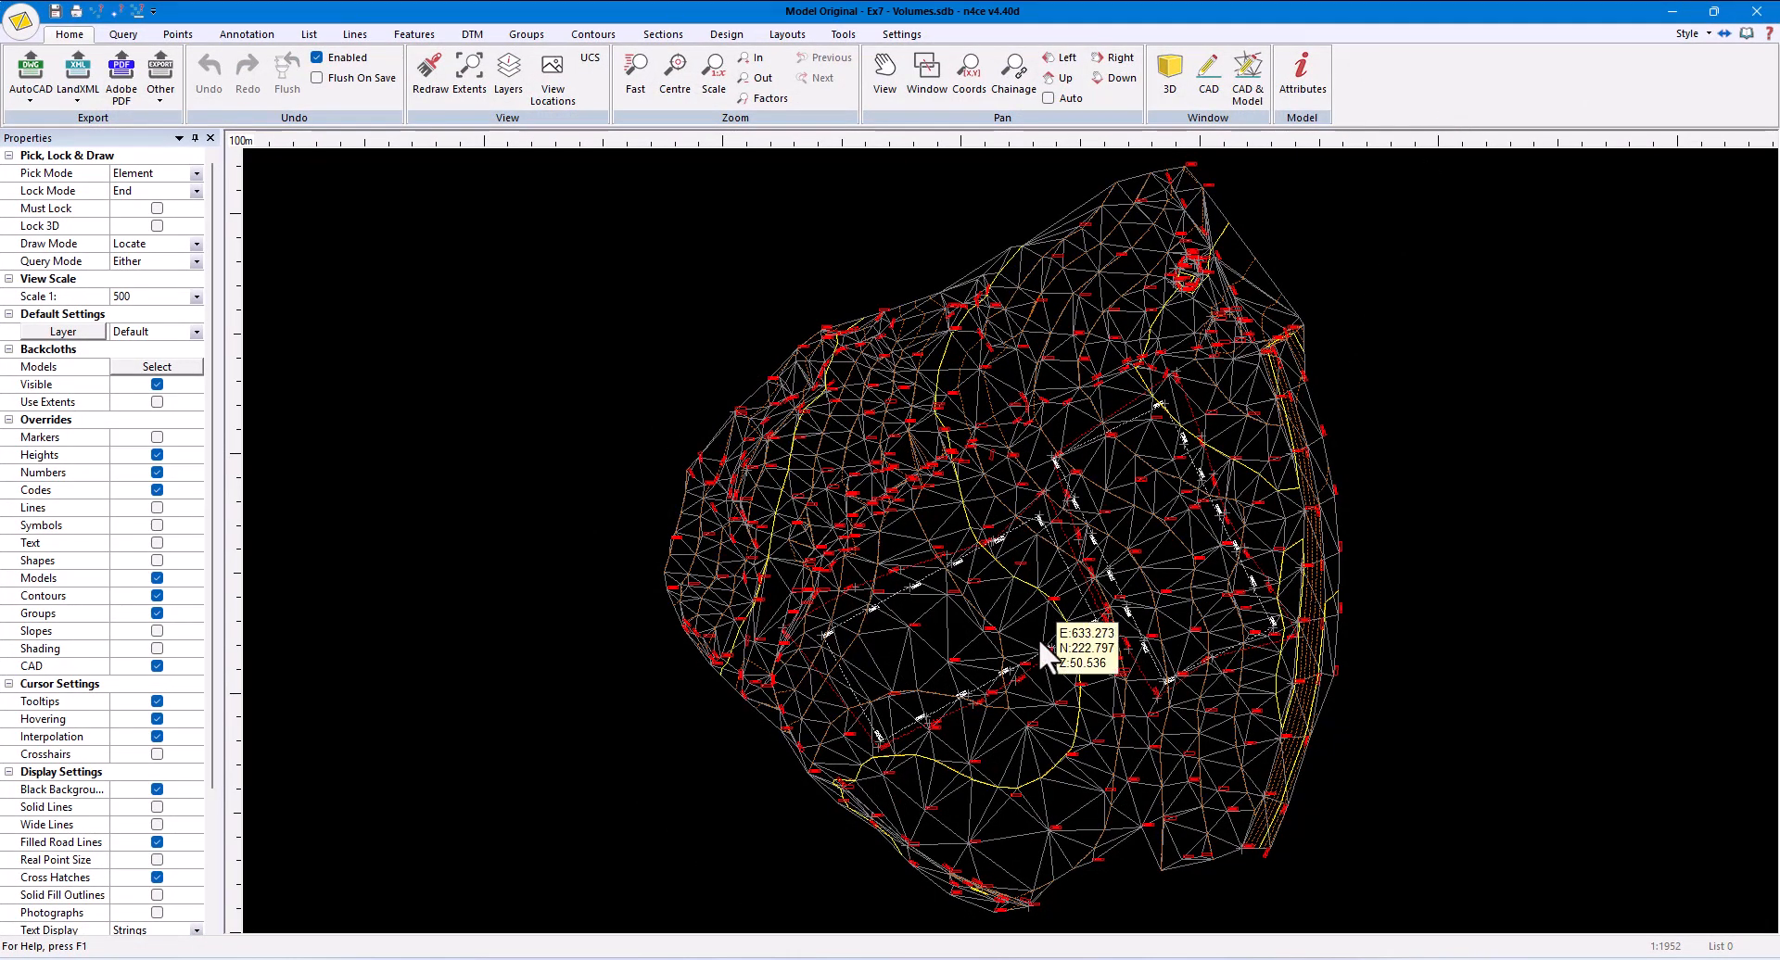
# - Set the pen of the Playing backcloth model to Magenta
pyautogui.click(184, 367)
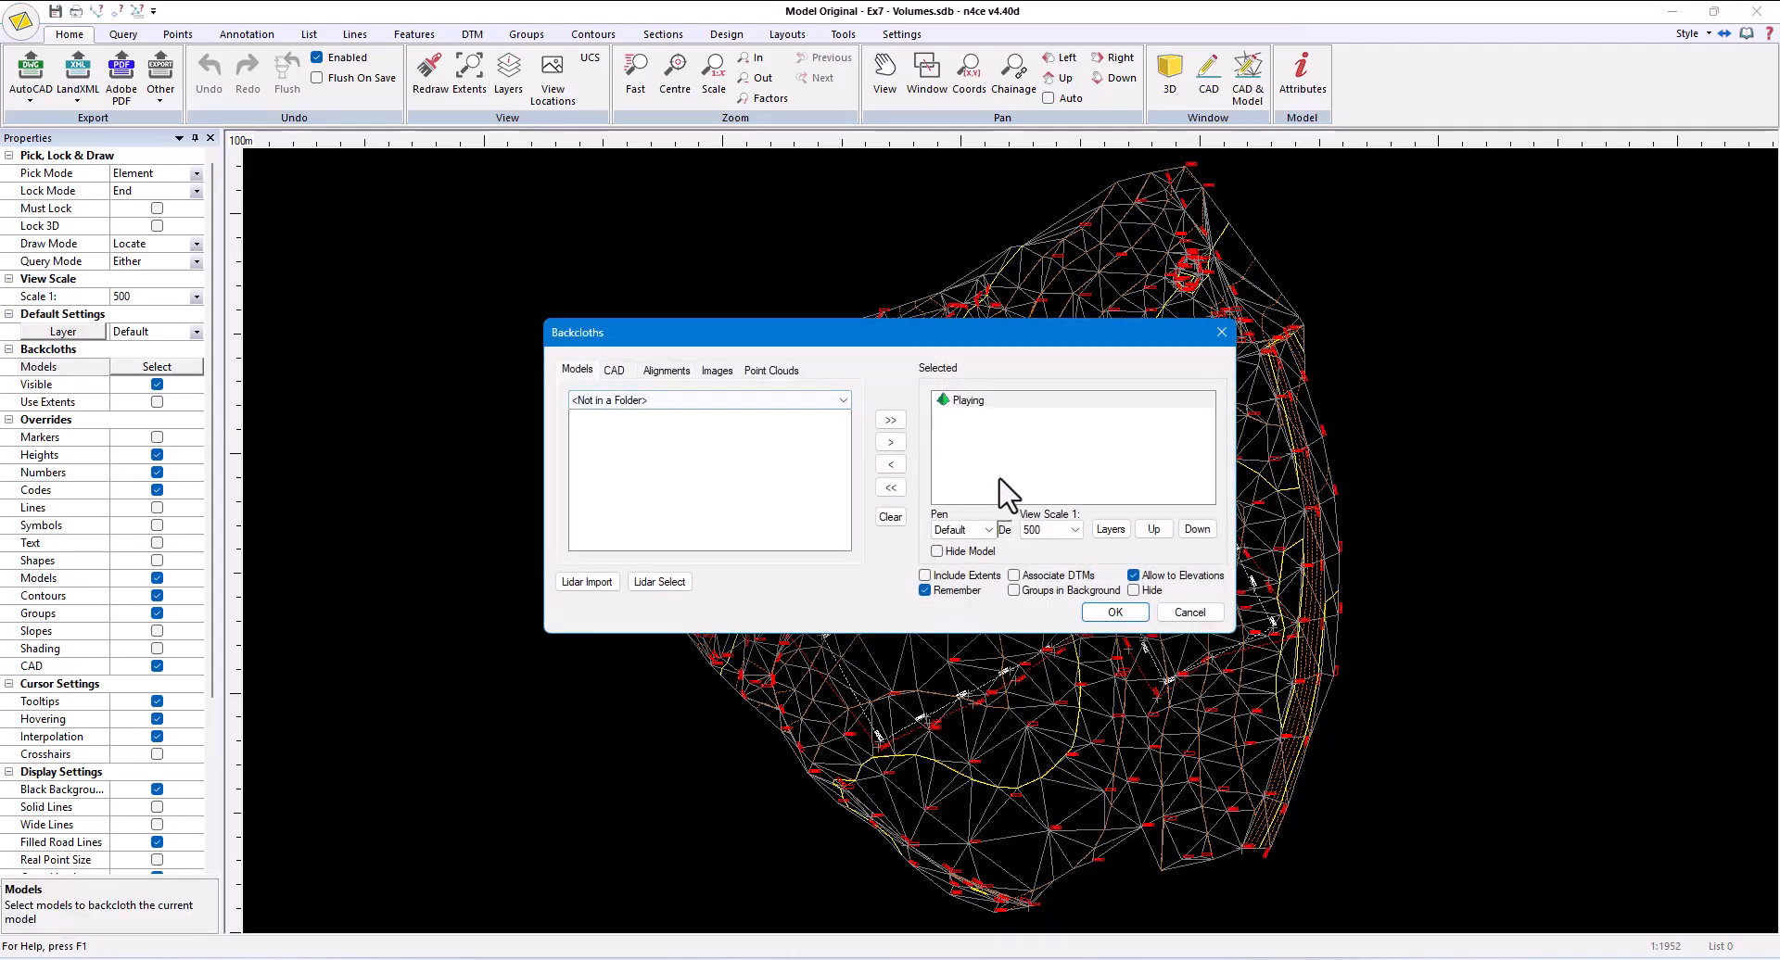
pyautogui.click(986, 532)
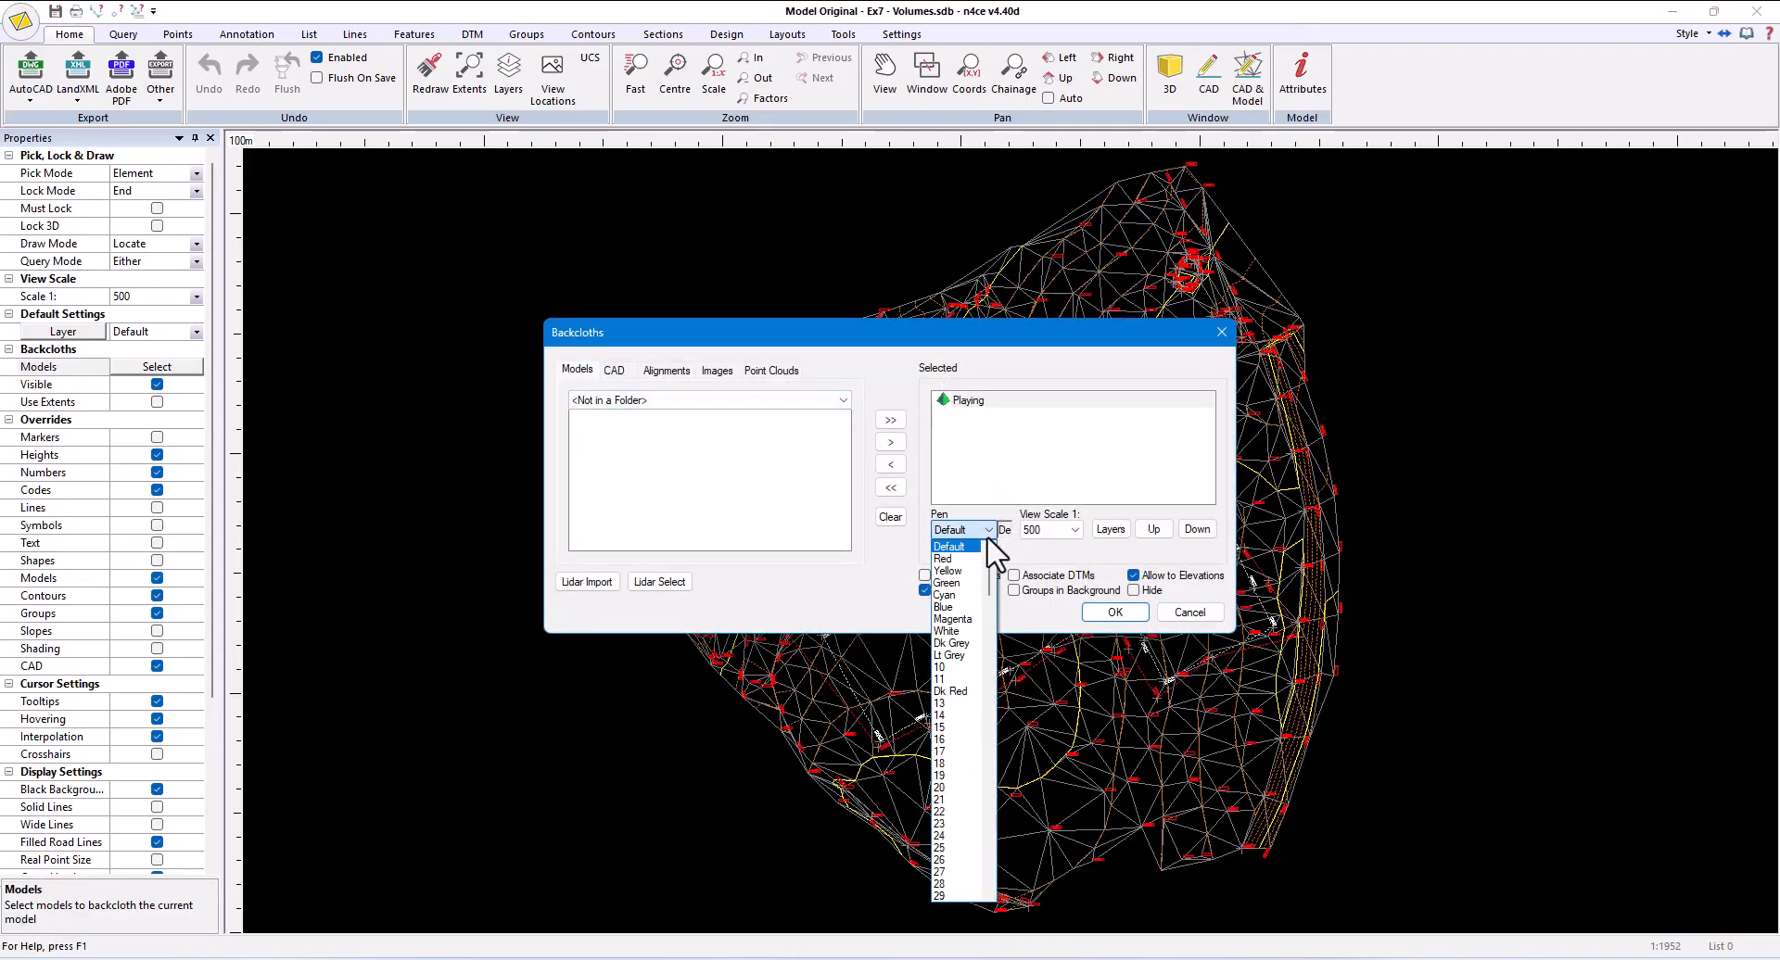
pyautogui.click(953, 618)
pyautogui.click(1118, 619)
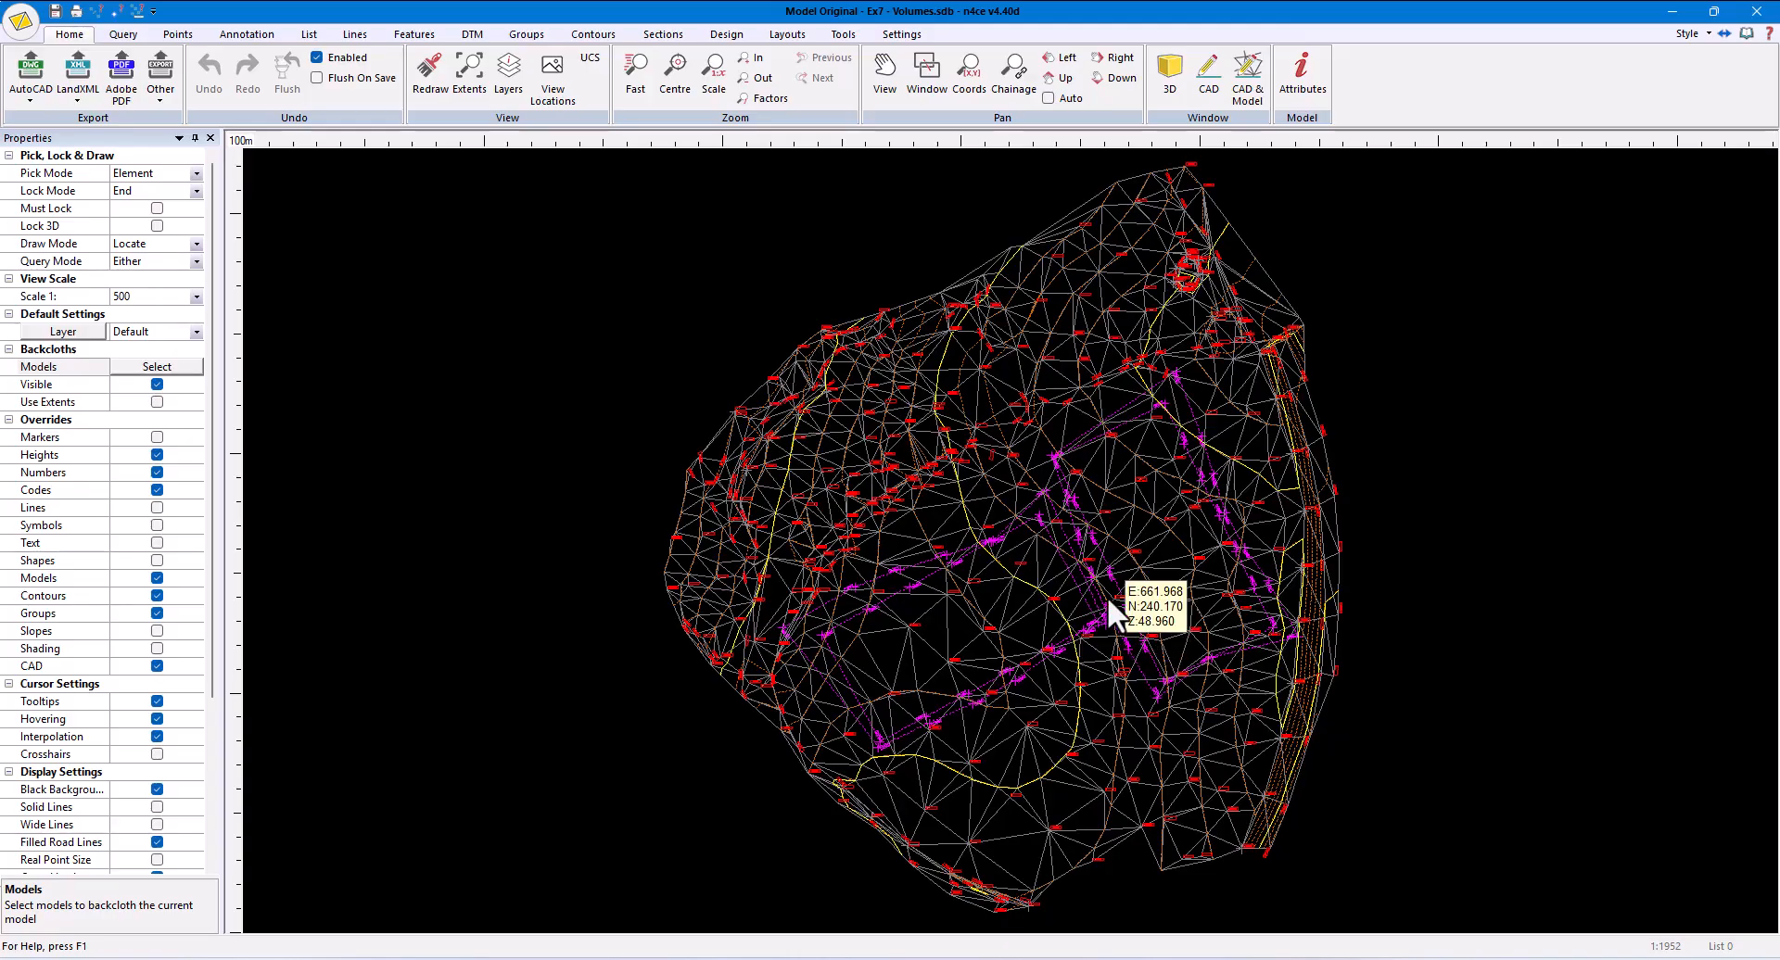
pyautogui.scroll(2, 1113, 611)
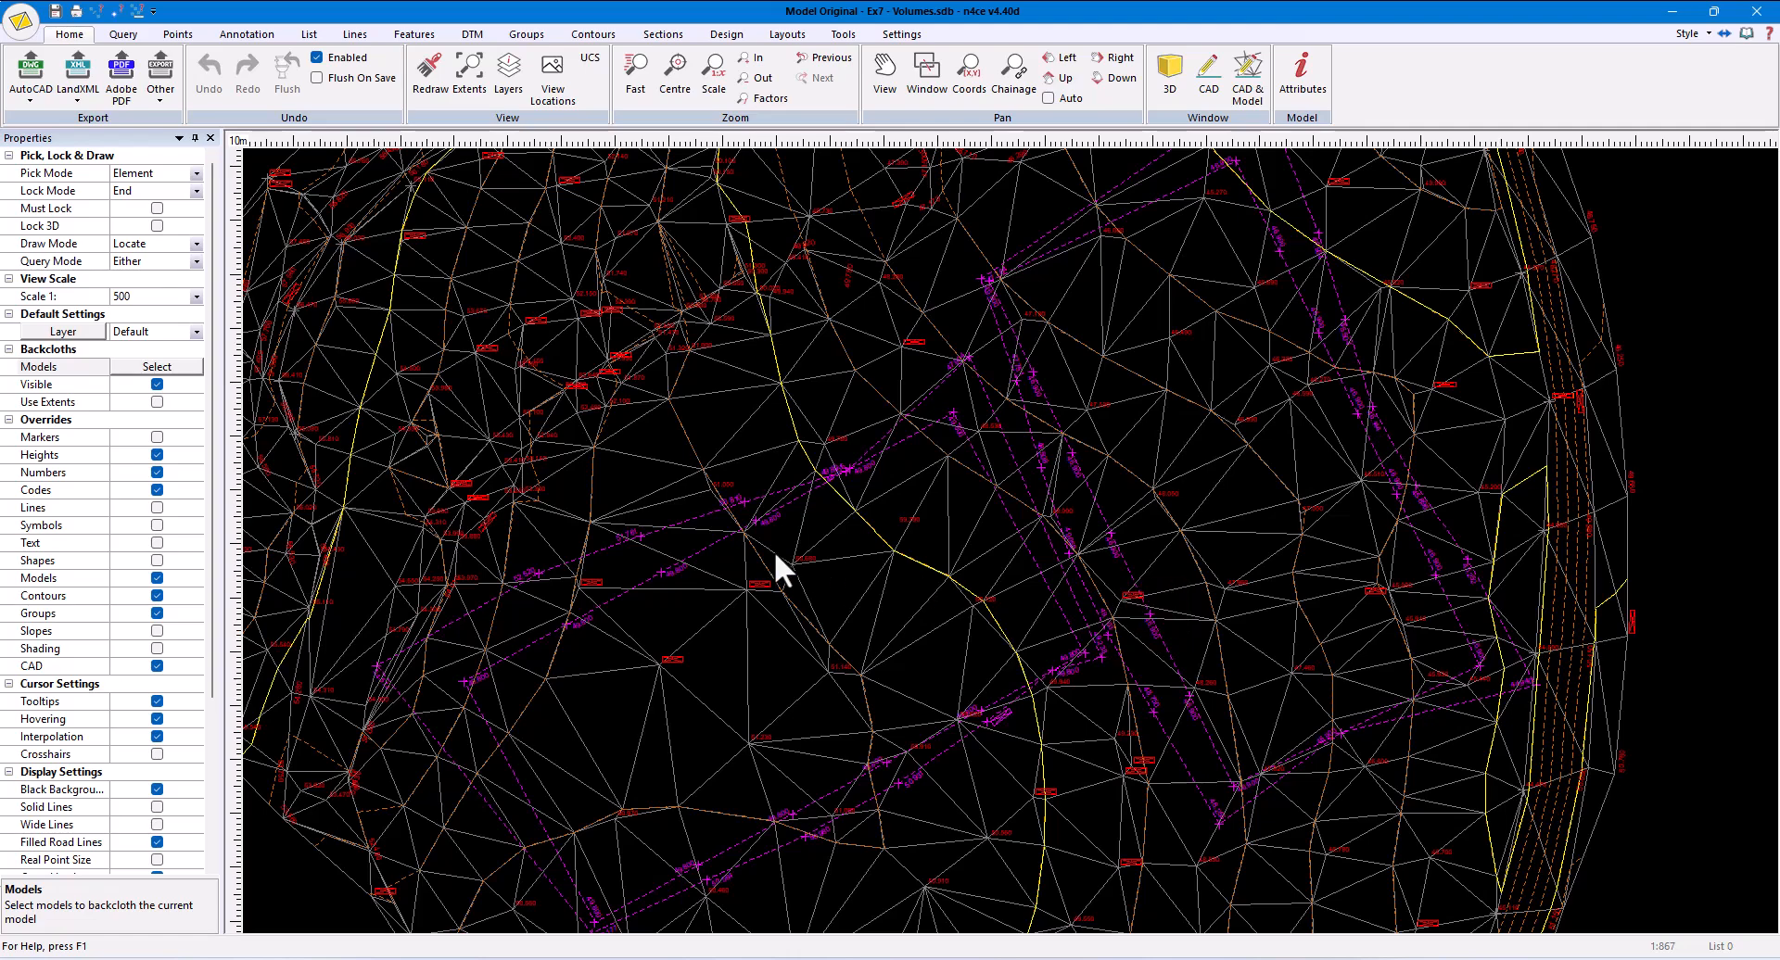
# - Reset the Playing backcloth pen to Default and clear the model from the selected backcloths
pyautogui.click(172, 371)
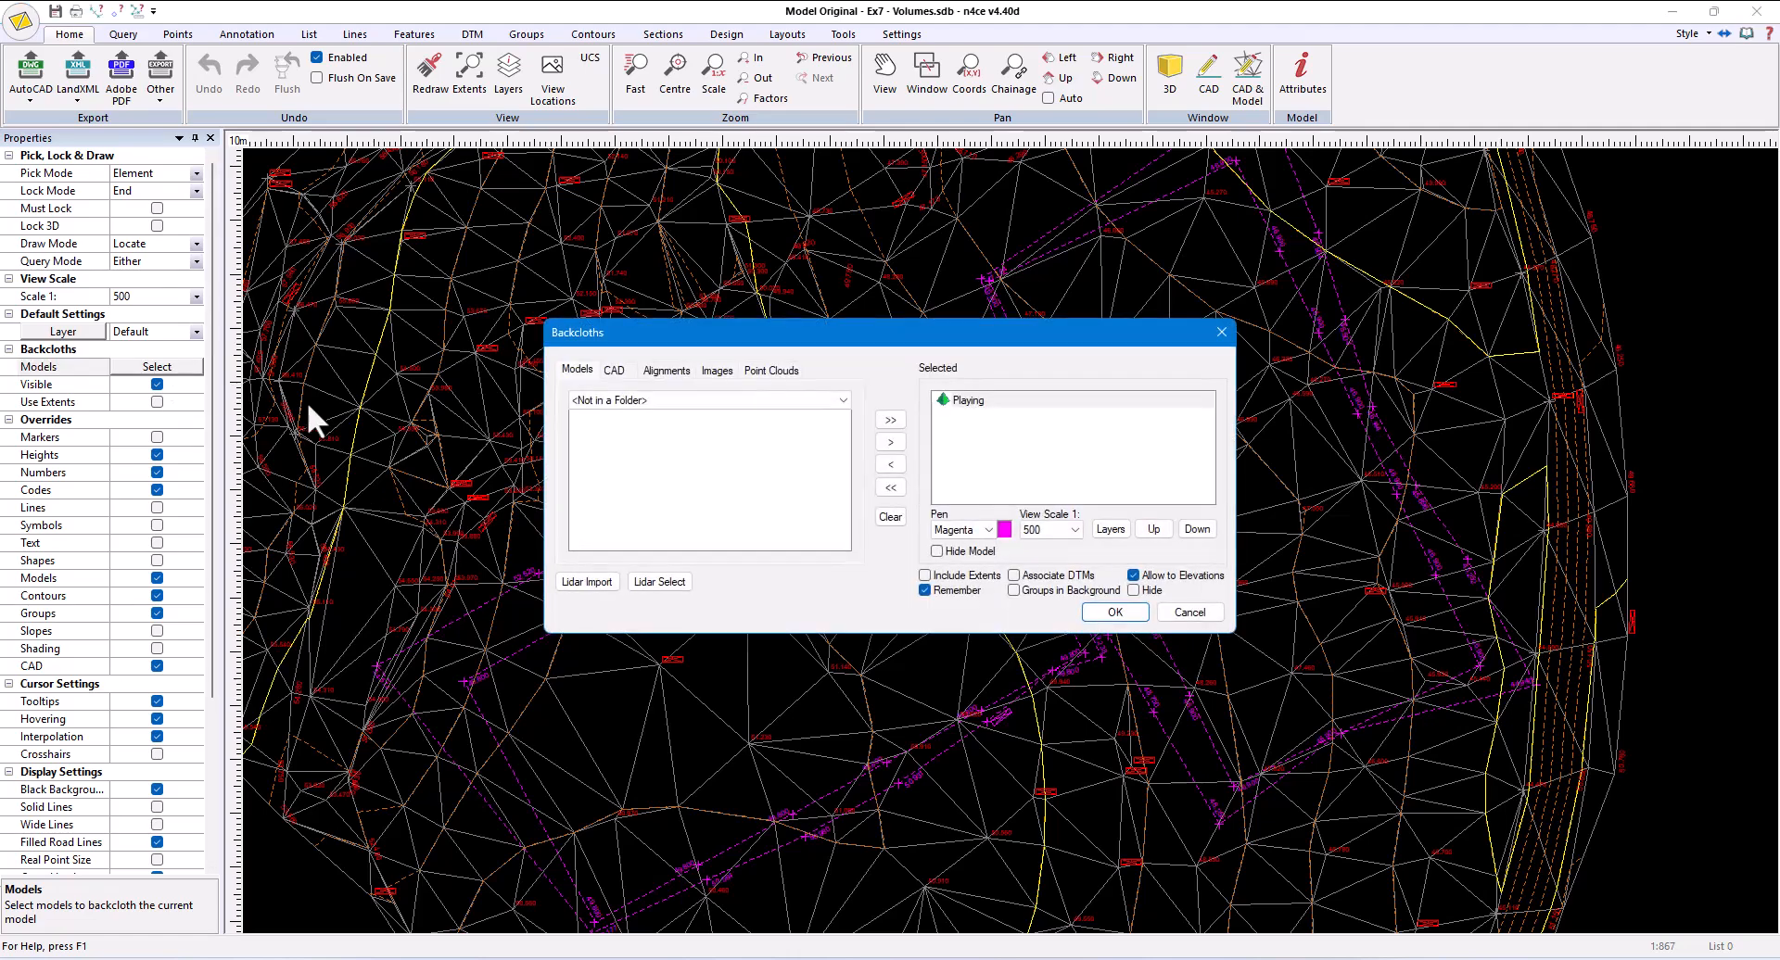
pyautogui.click(972, 532)
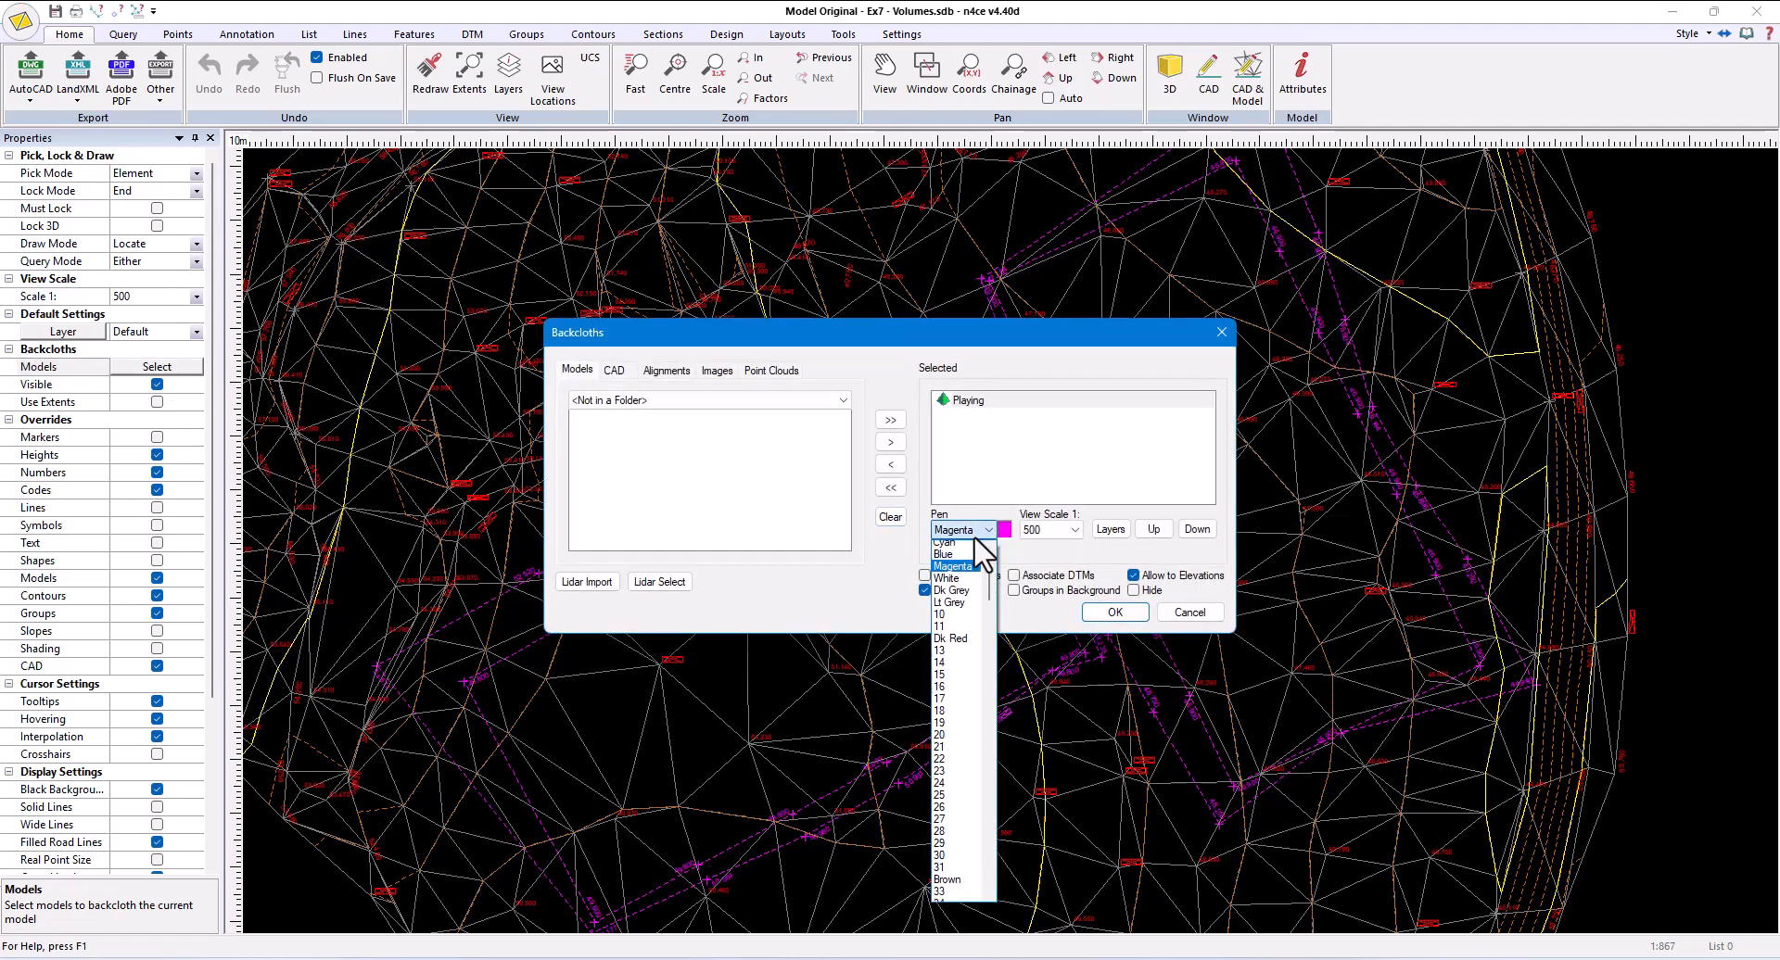
pyautogui.click(965, 558)
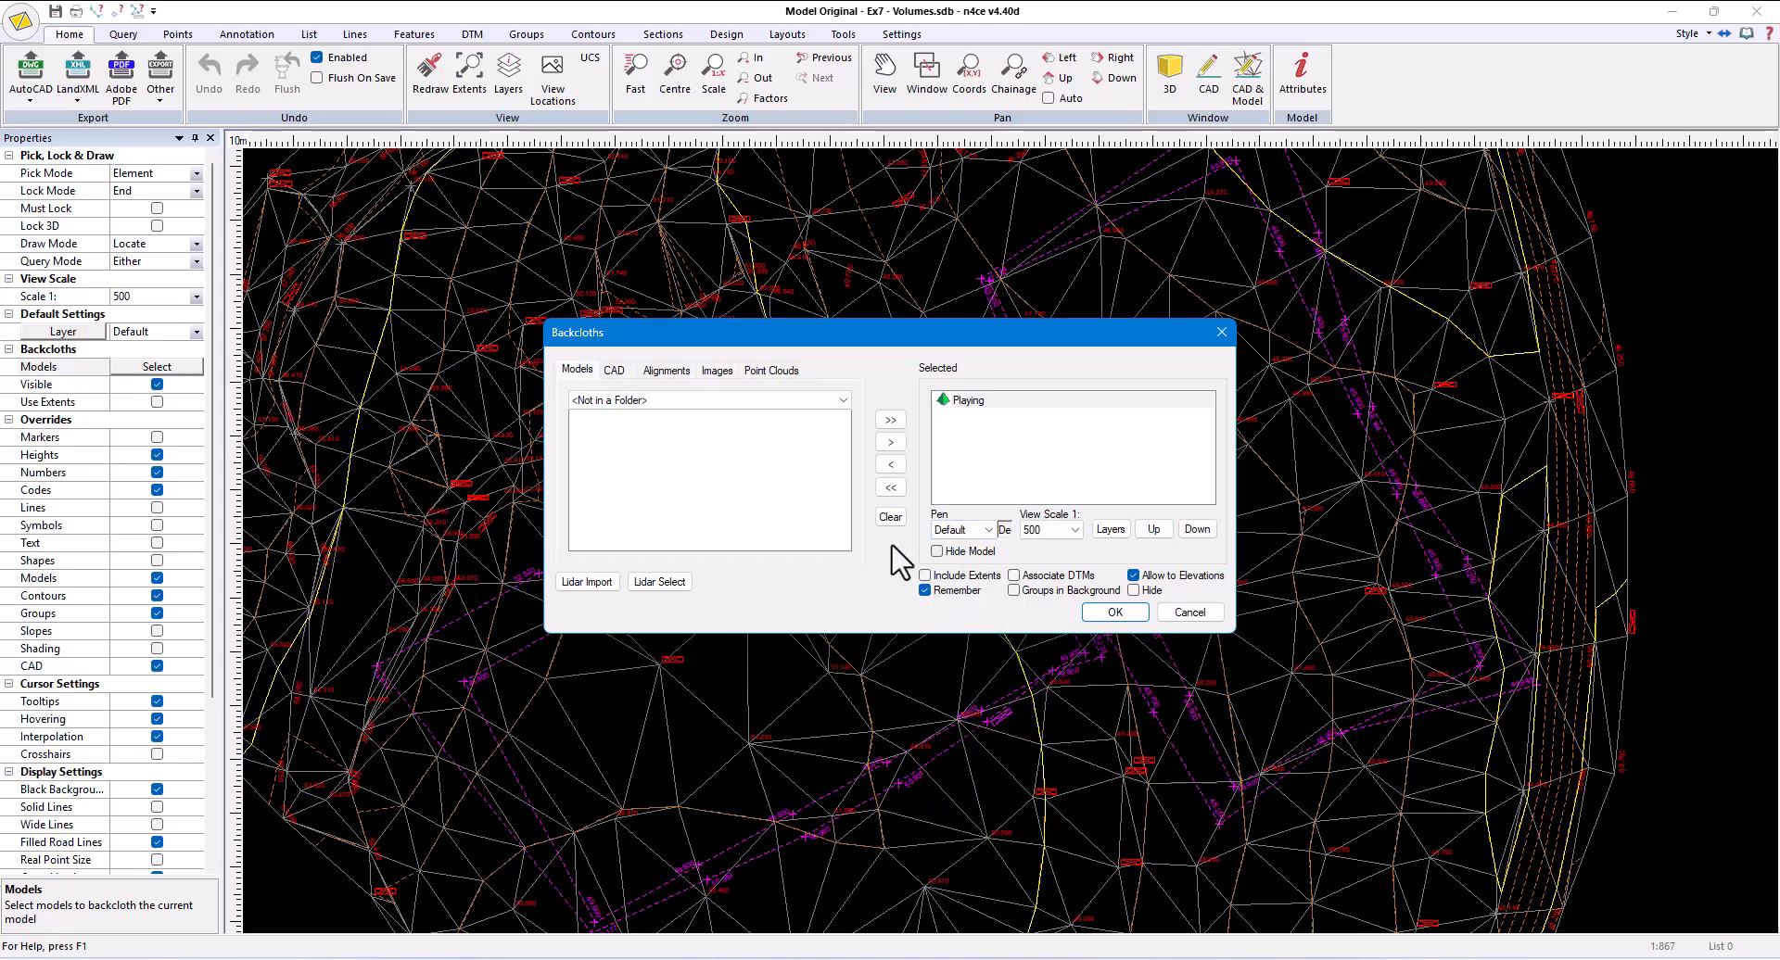
pyautogui.click(890, 517)
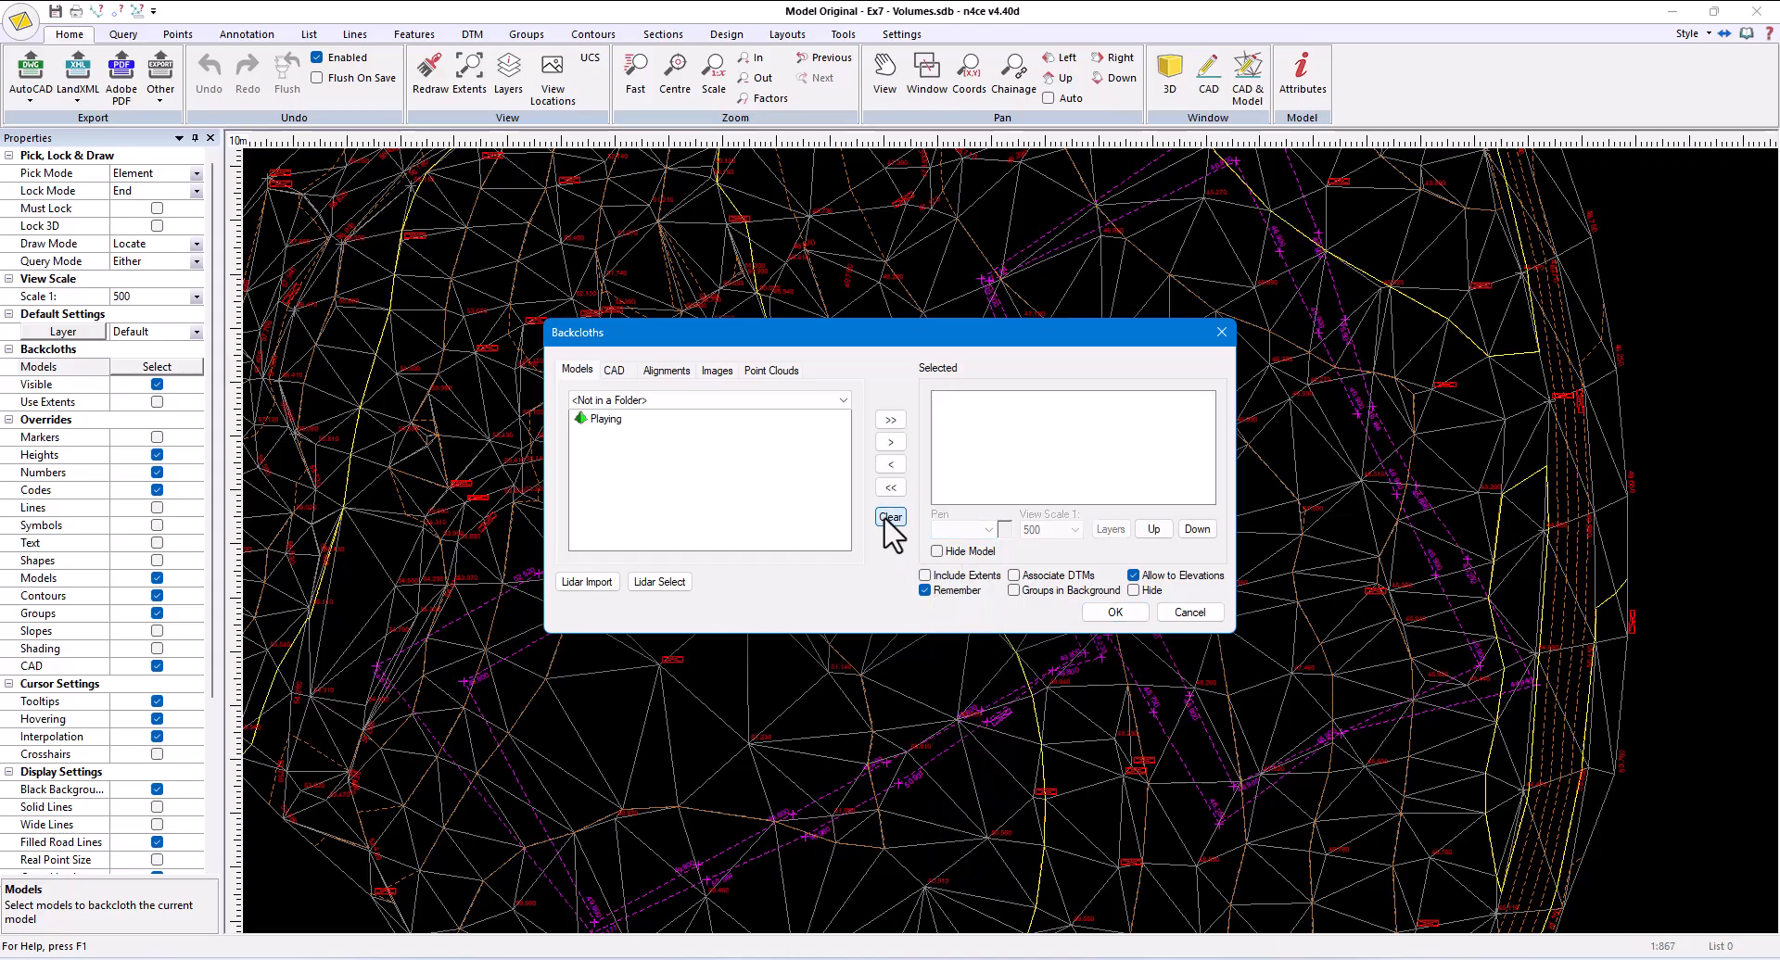
pyautogui.click(1113, 615)
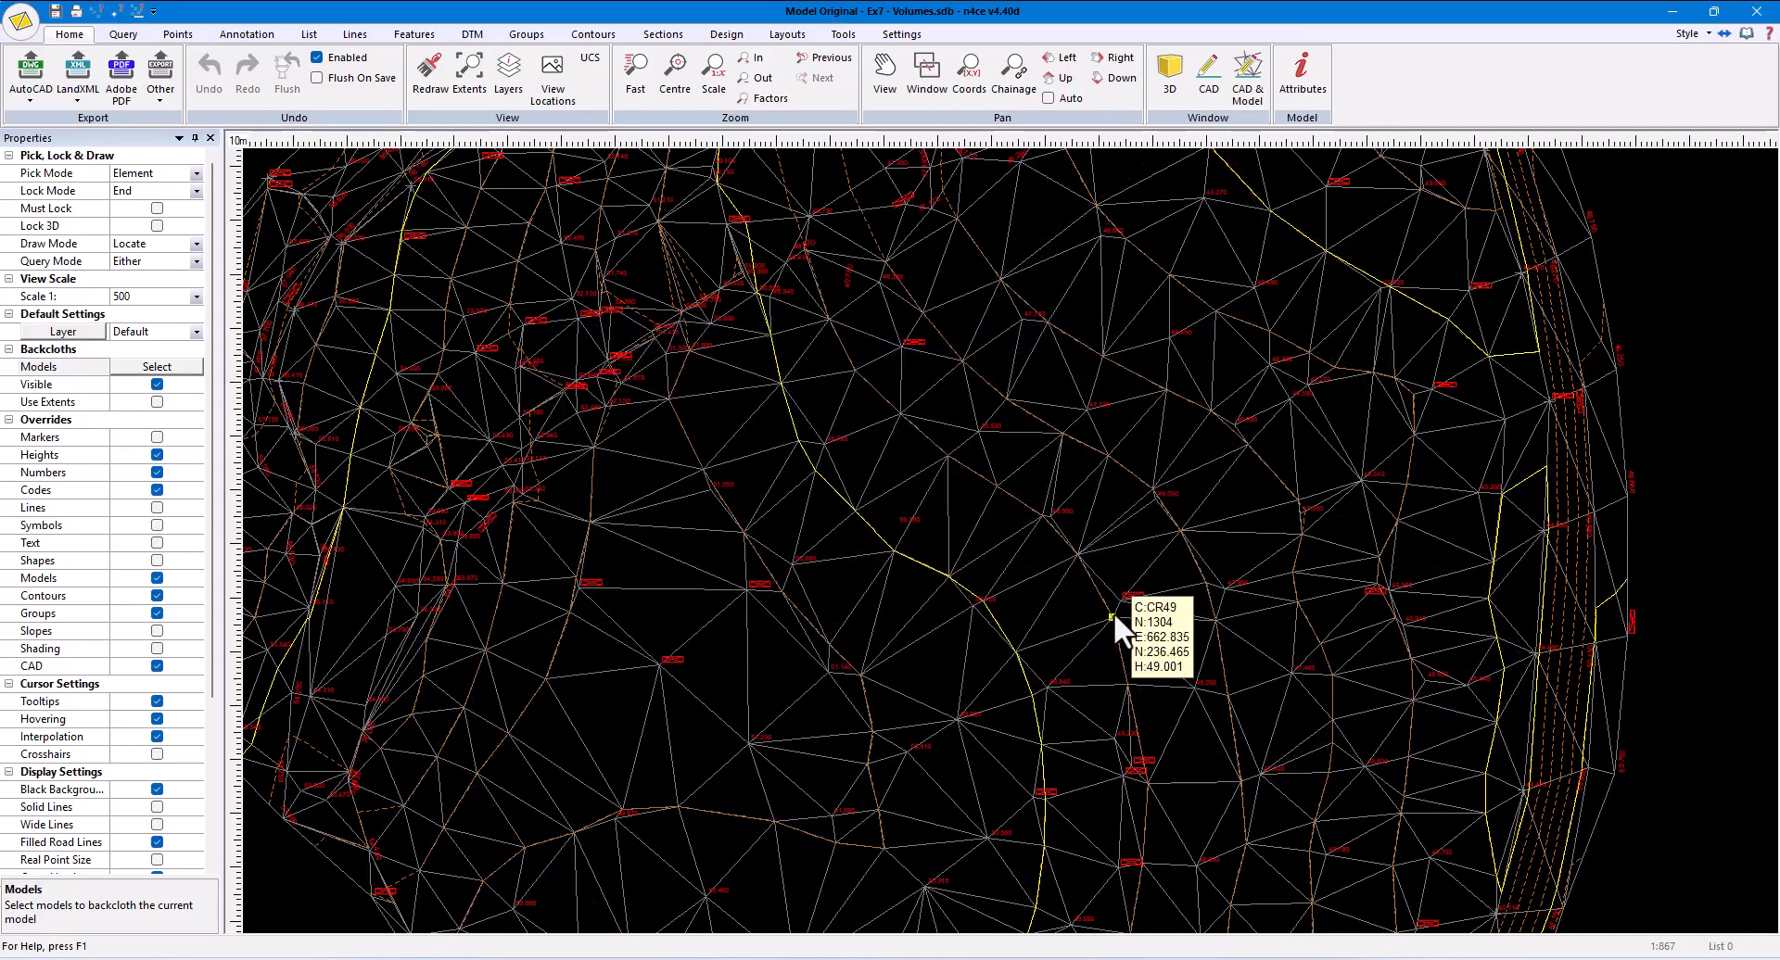
# - Open the 3D view of the Original model and orbit it to examine the surface and its feature lines
pyautogui.click(1170, 79)
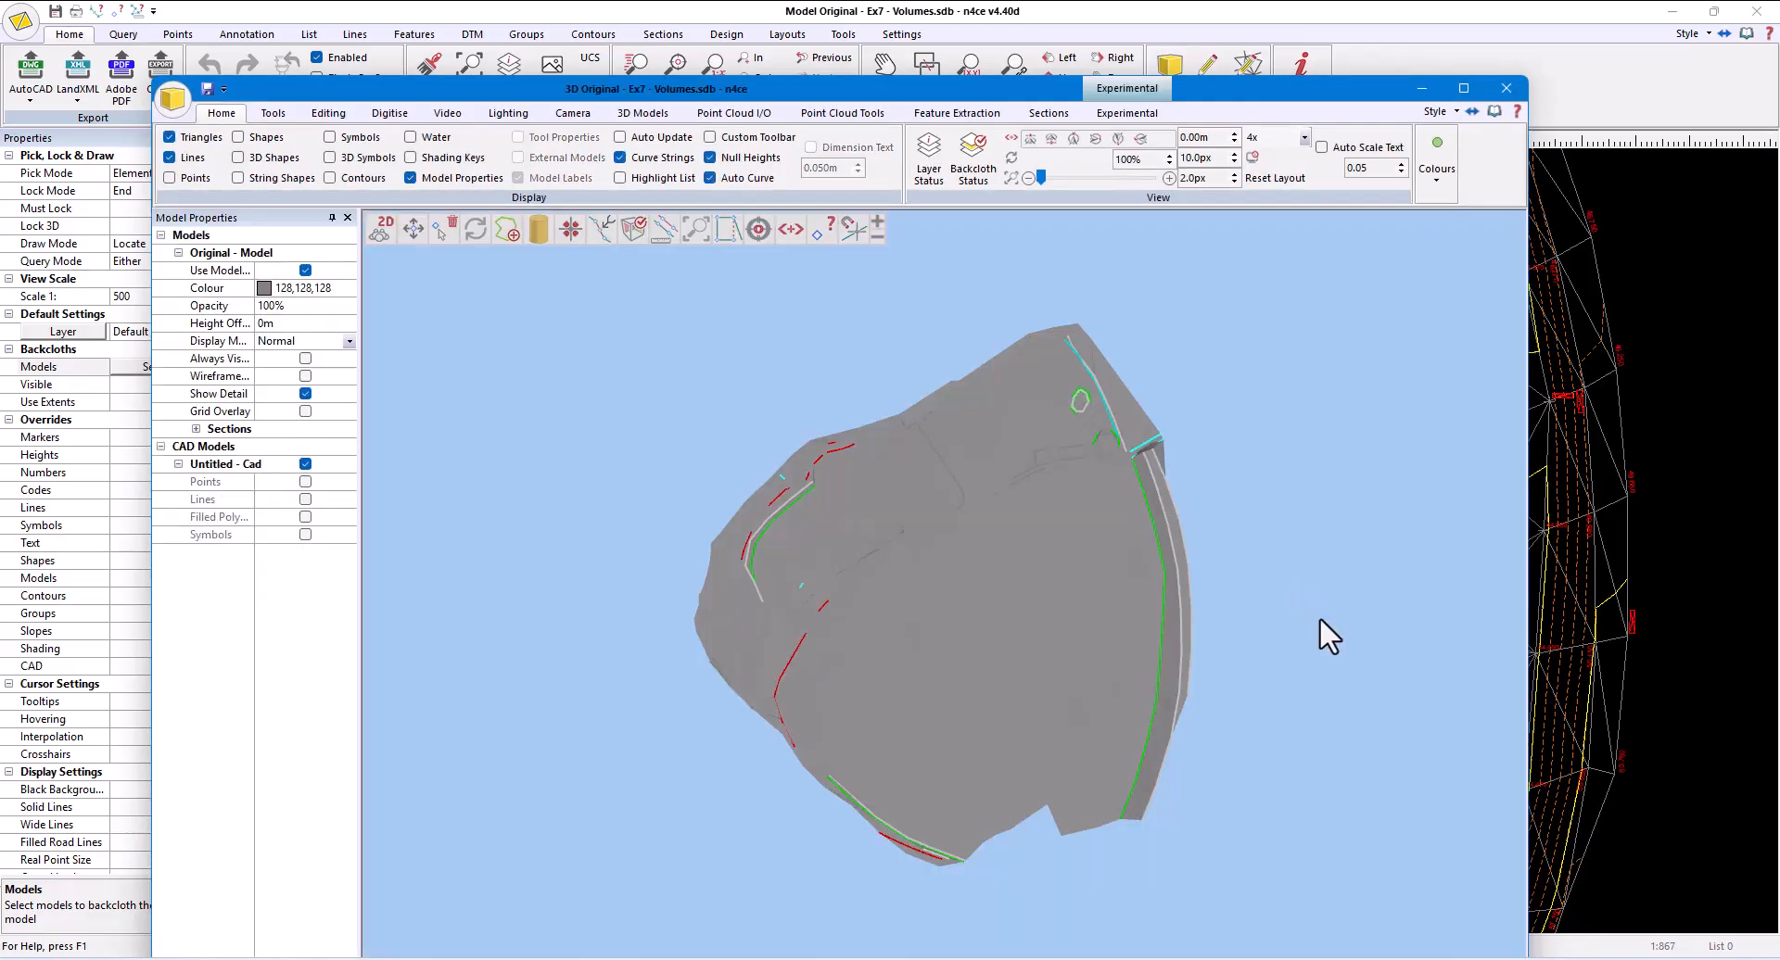
pyautogui.moveTo(1320, 615); pyautogui.dragTo(1227, 465)
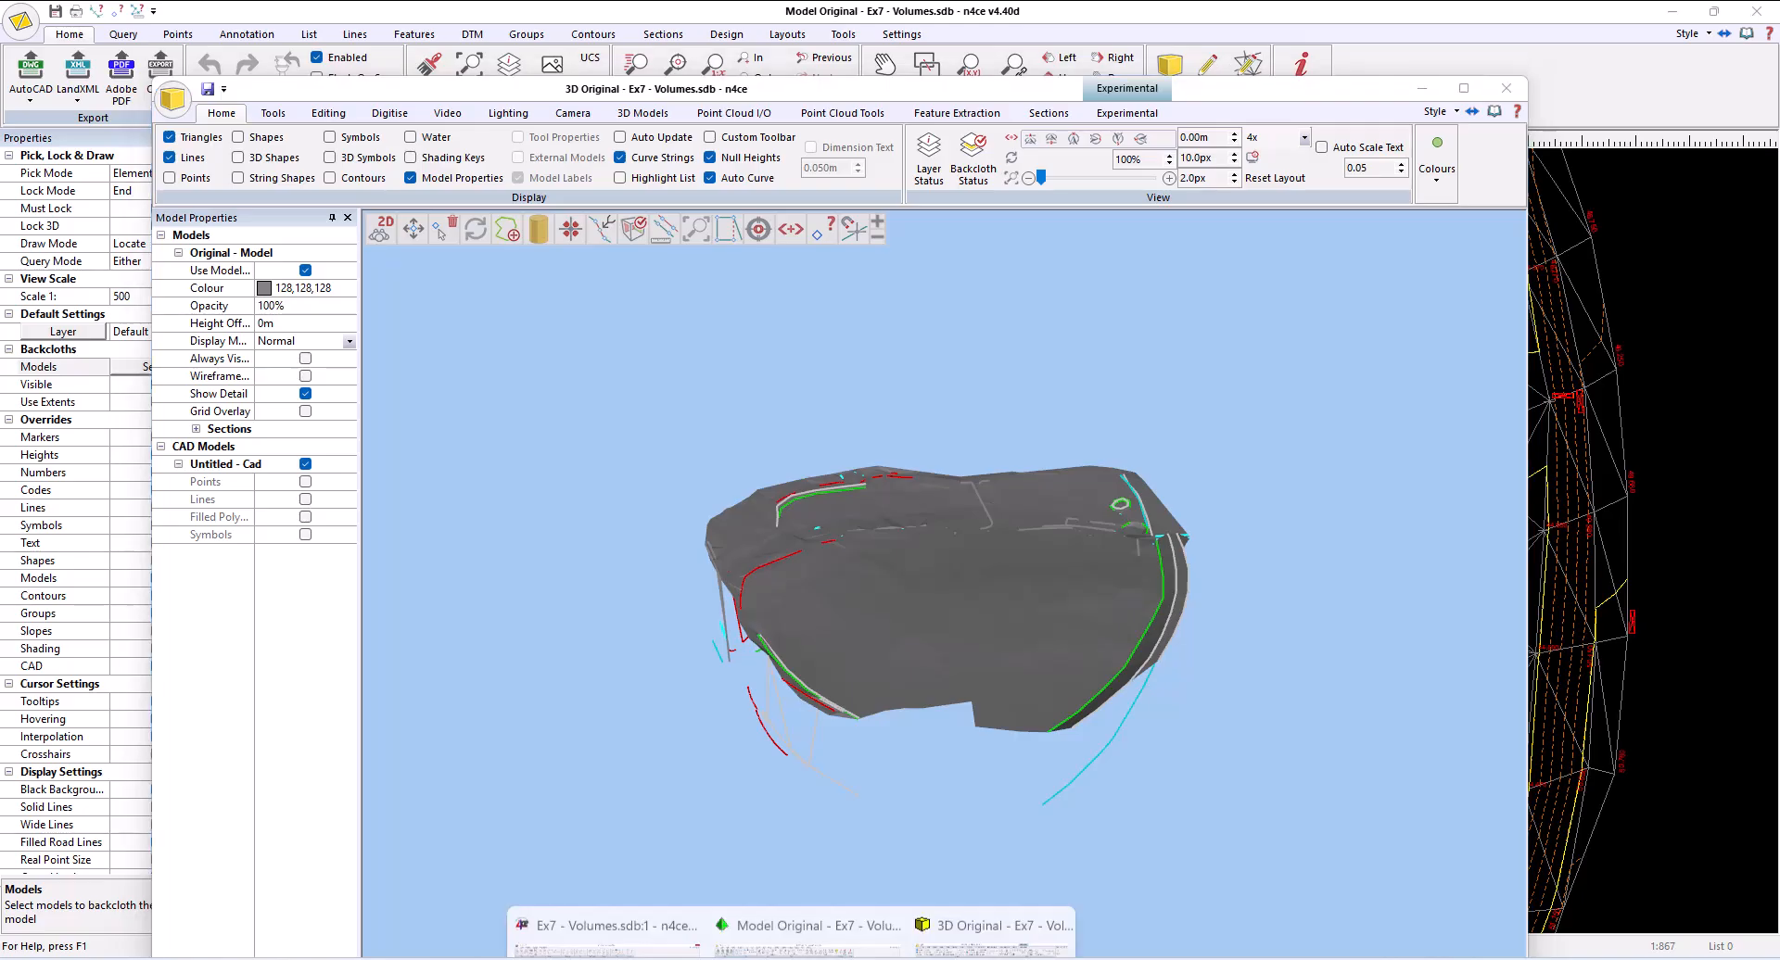
# - In the project data window, select all Original model points with null heights and add them to the list
pyautogui.click(616, 899)
pyautogui.rightClick(581, 307)
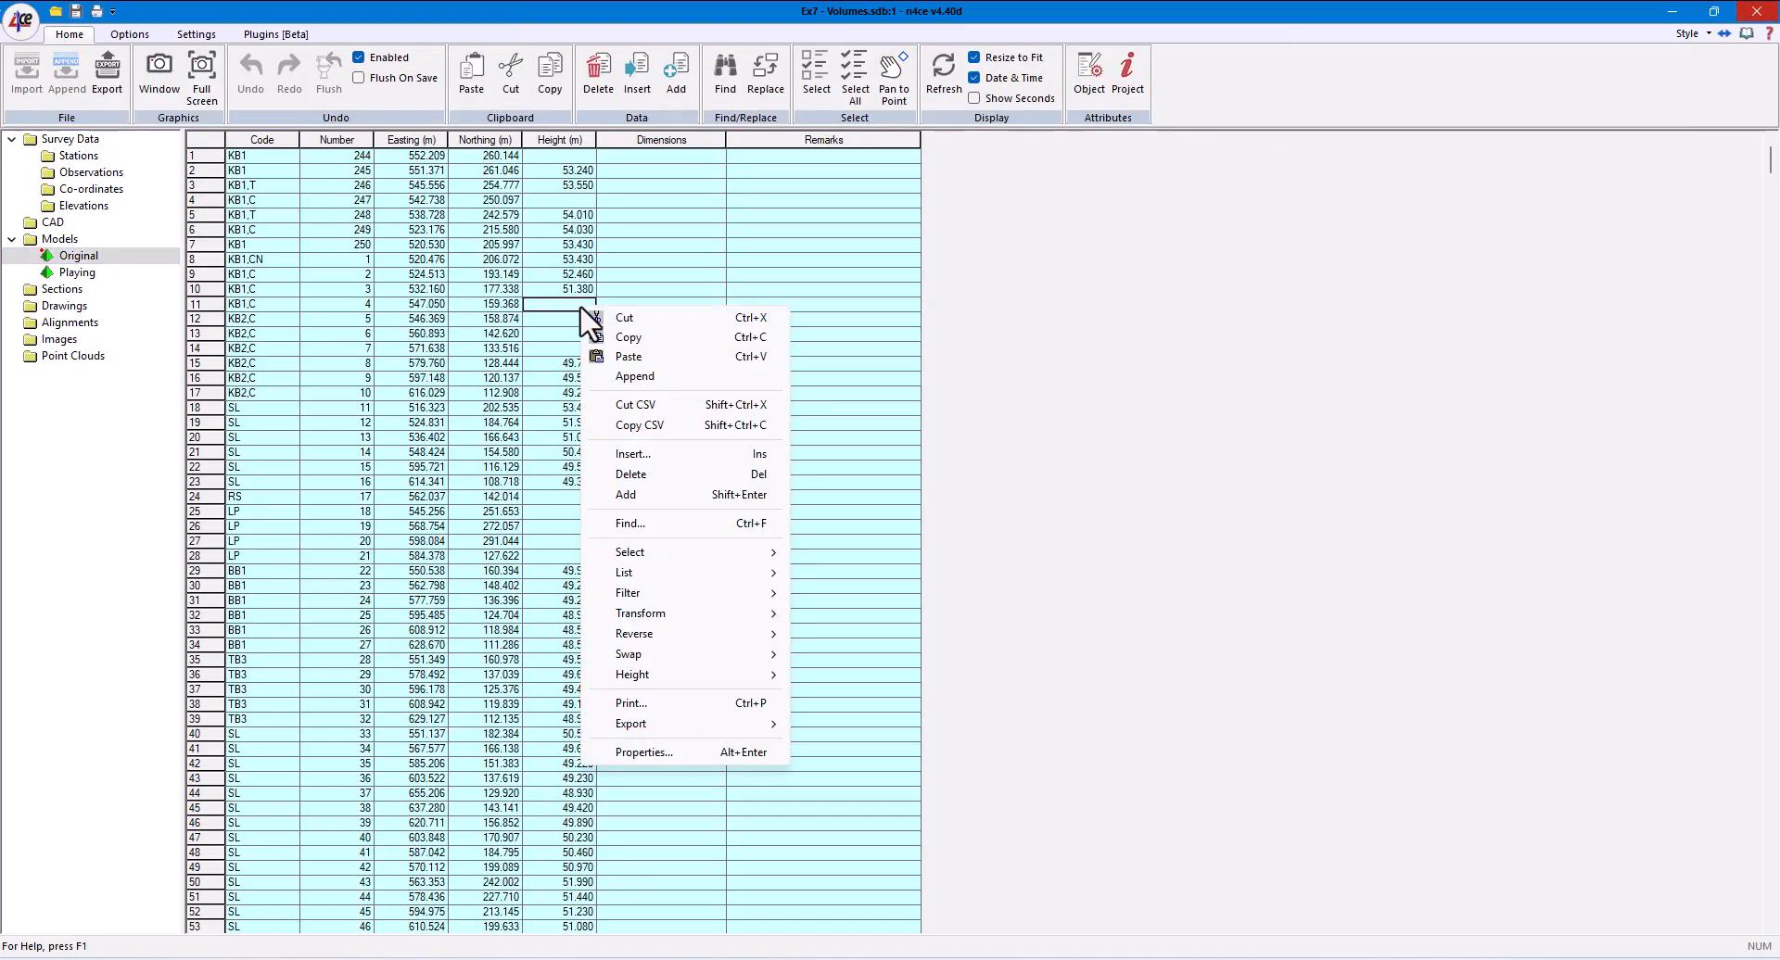
pyautogui.moveTo(681, 553)
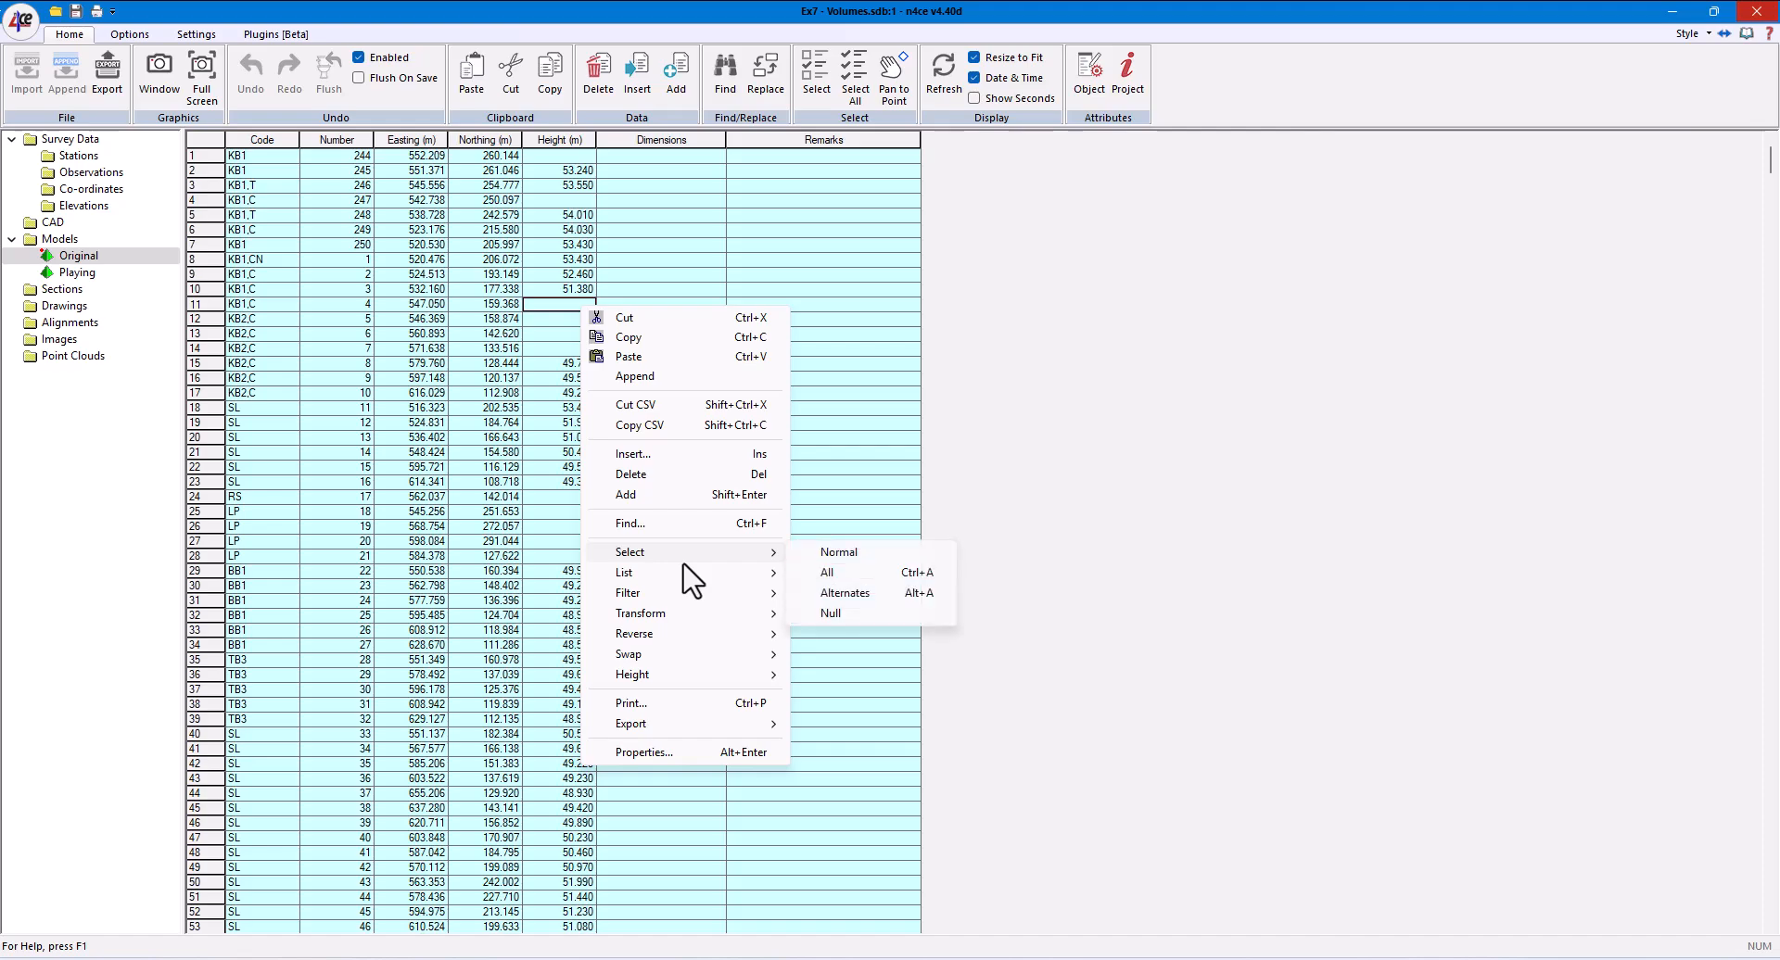
pyautogui.click(830, 612)
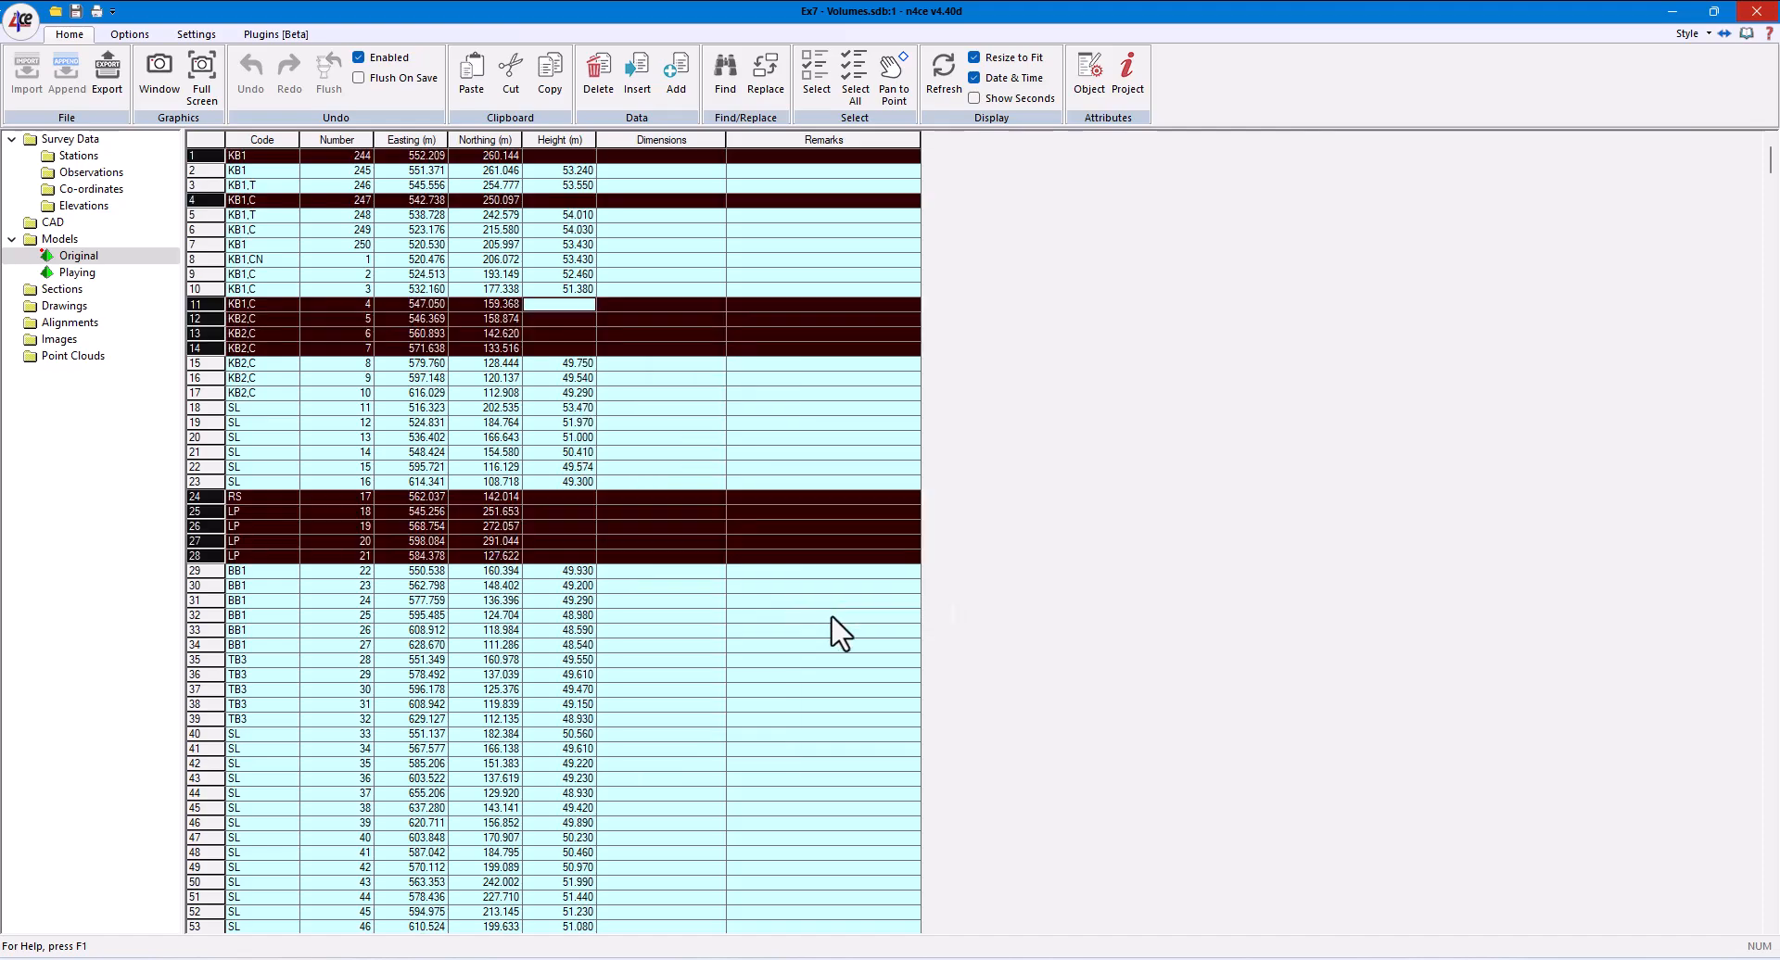
pyautogui.rightClick(555, 526)
pyautogui.moveTo(603, 346)
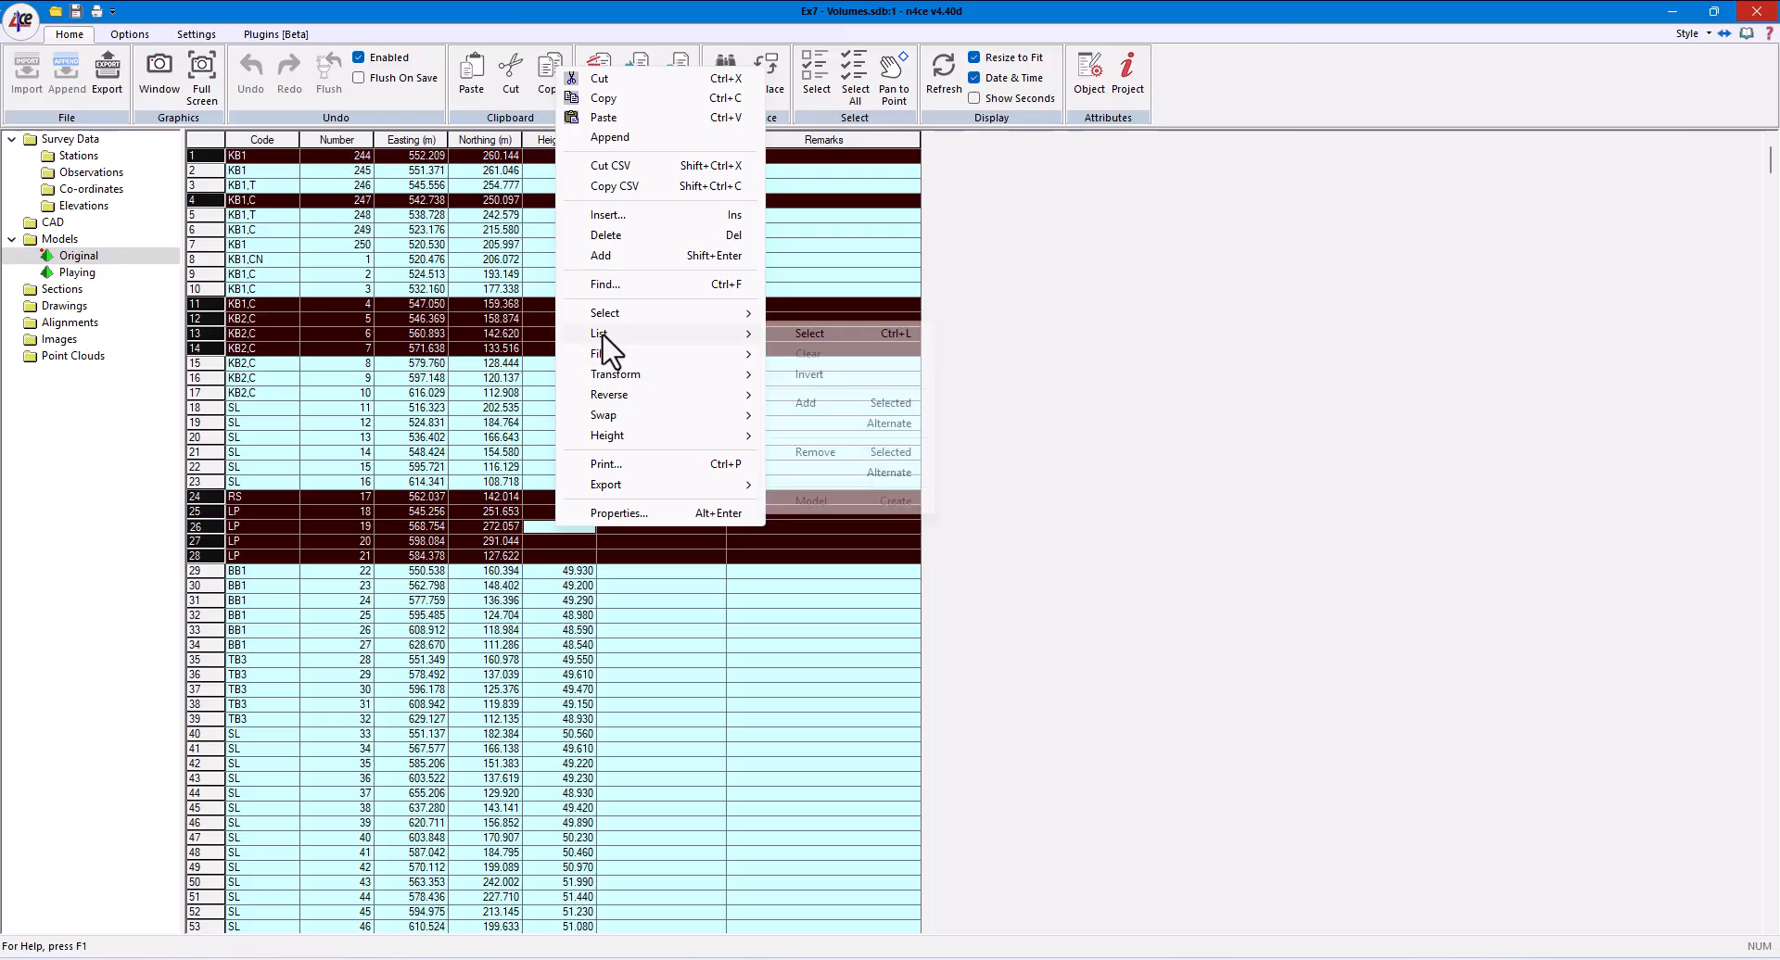
pyautogui.click(857, 406)
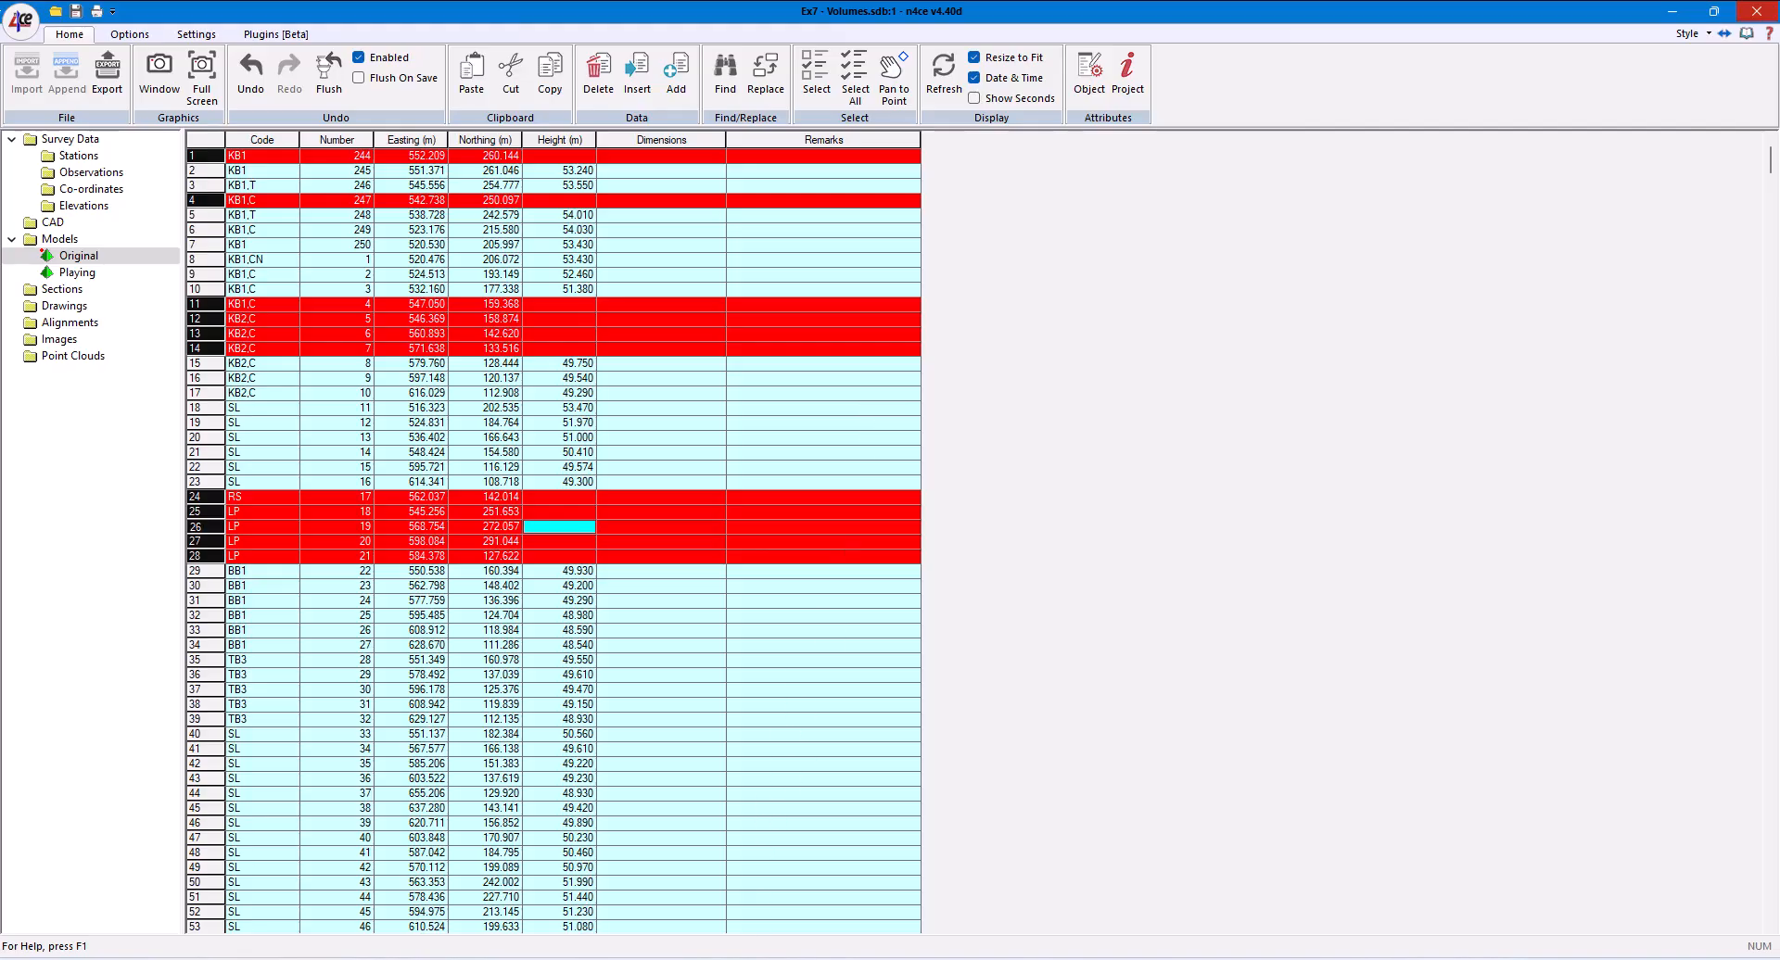
# - Switch to the Original model's graphics window and turn on the display of point markers
pyautogui.click(806, 871)
pyautogui.scroll(-3, 772, 653)
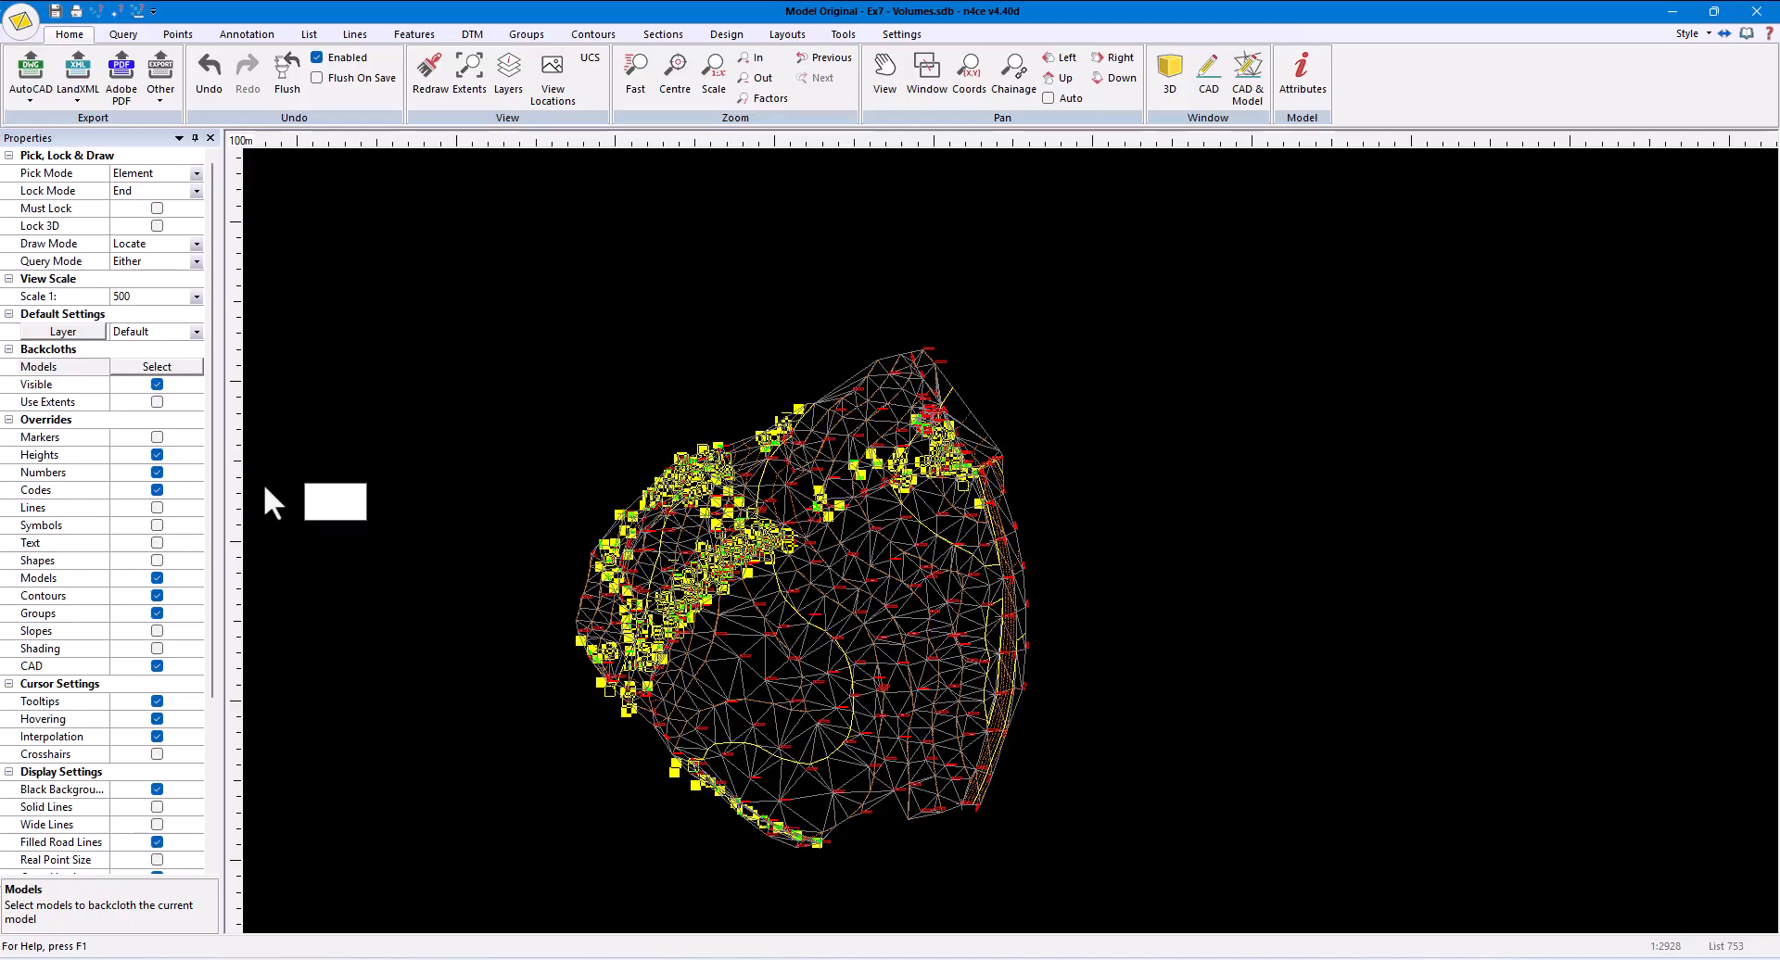
pyautogui.click(157, 437)
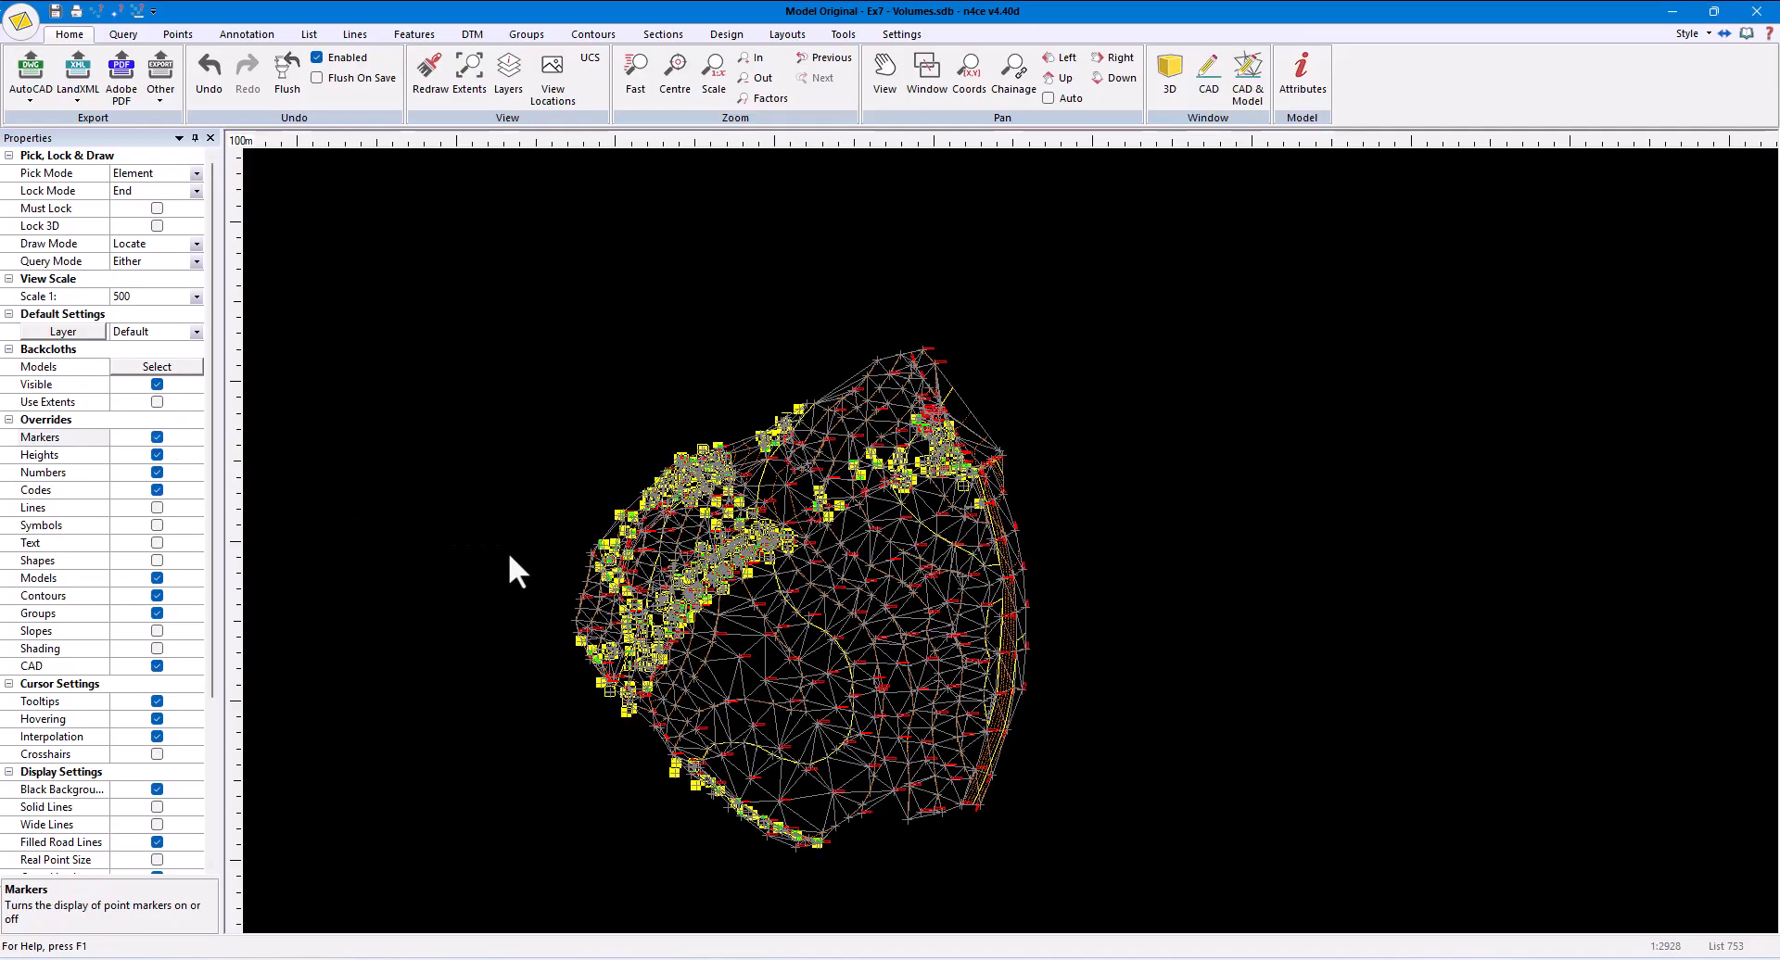
pyautogui.scroll(5, 695, 543)
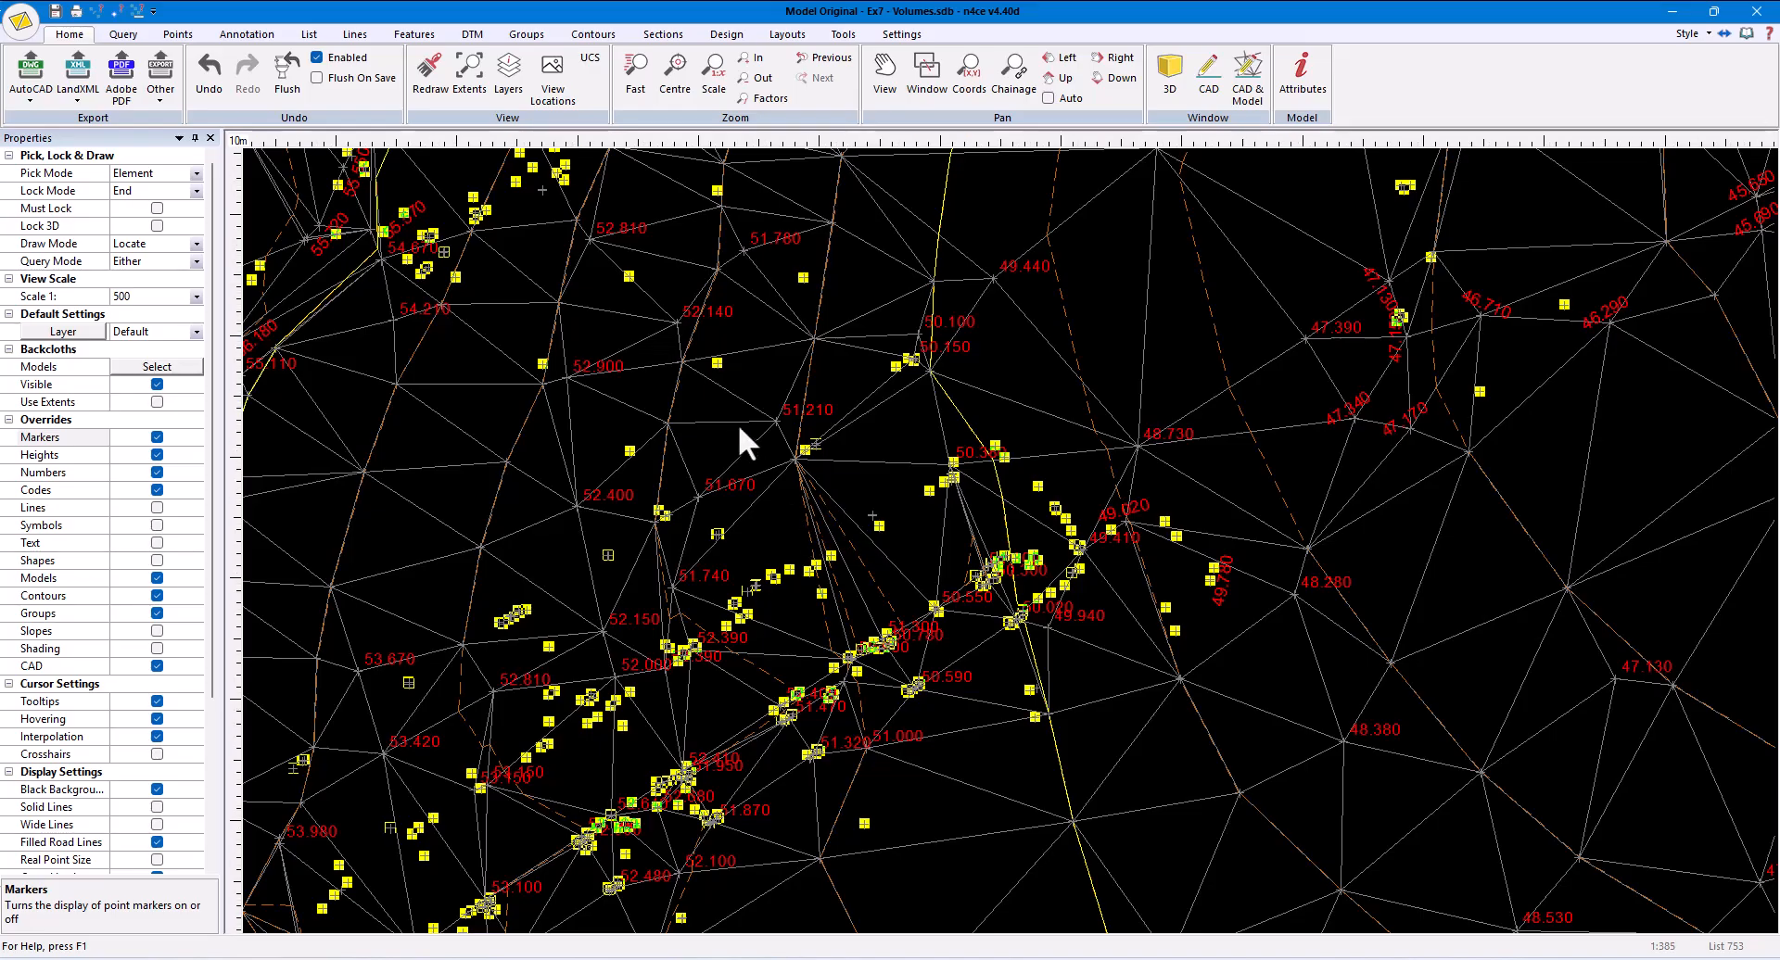
# - Using List pick mode, interpolate the heights of all listed points to the Original DTM, and clear the list
pyautogui.click(196, 174)
pyautogui.click(154, 220)
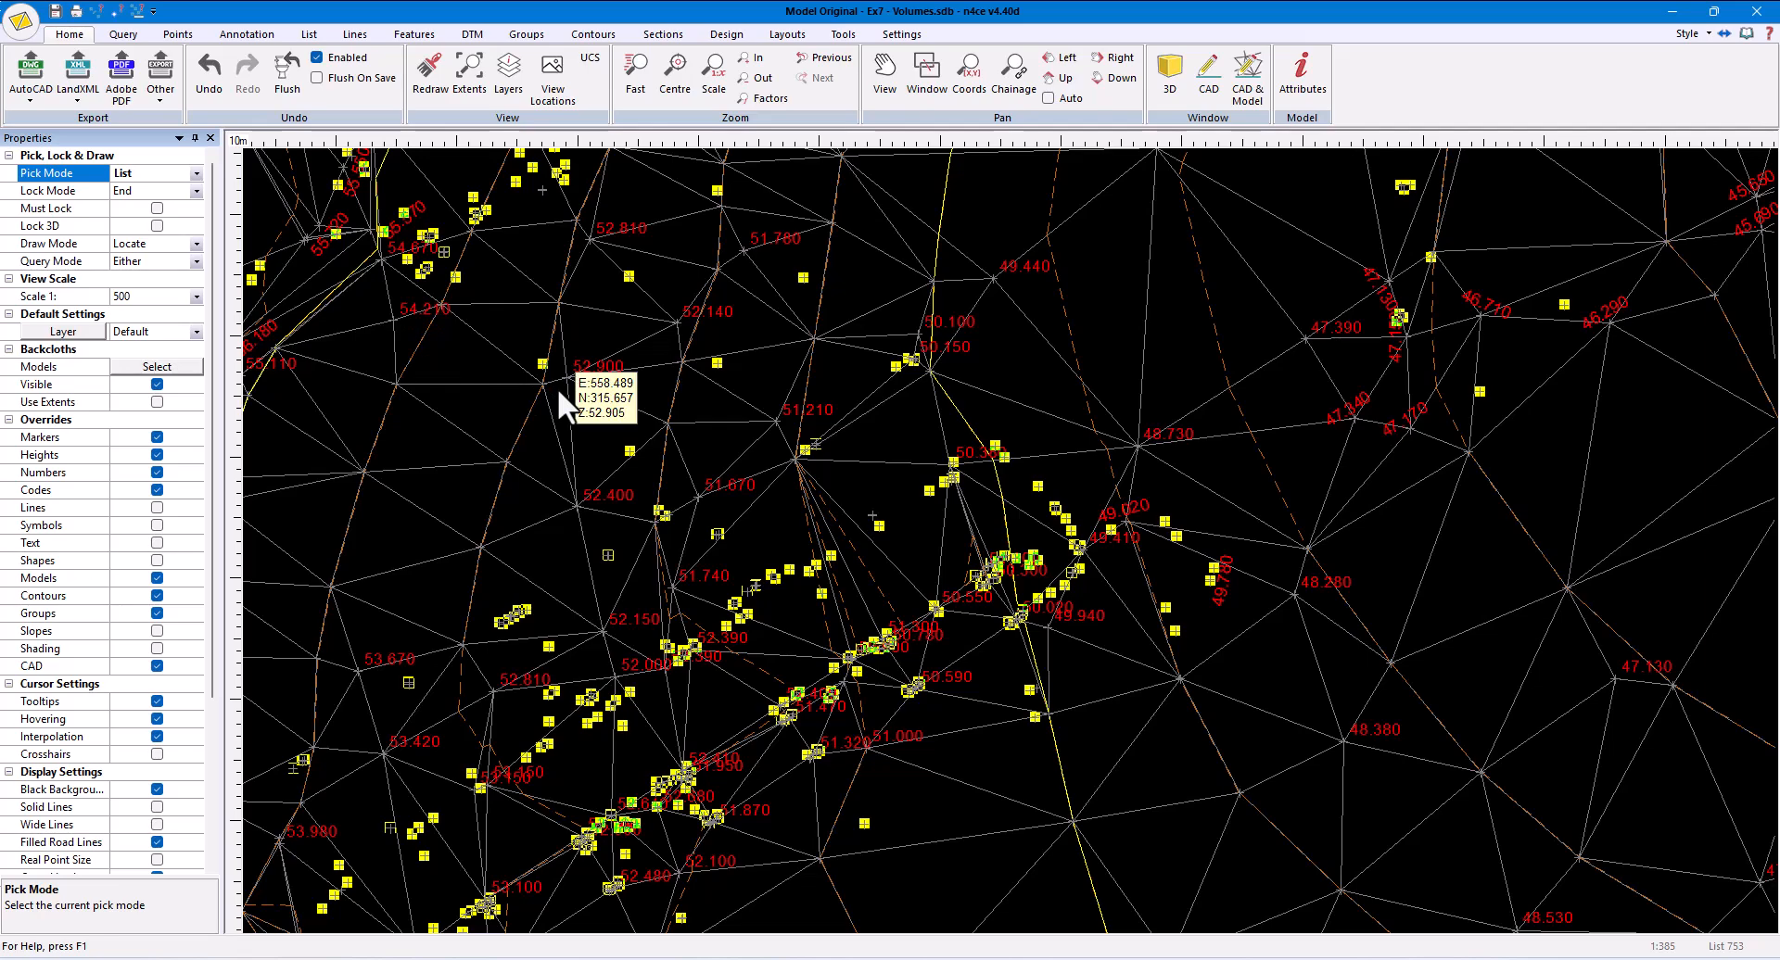
pyautogui.click(180, 38)
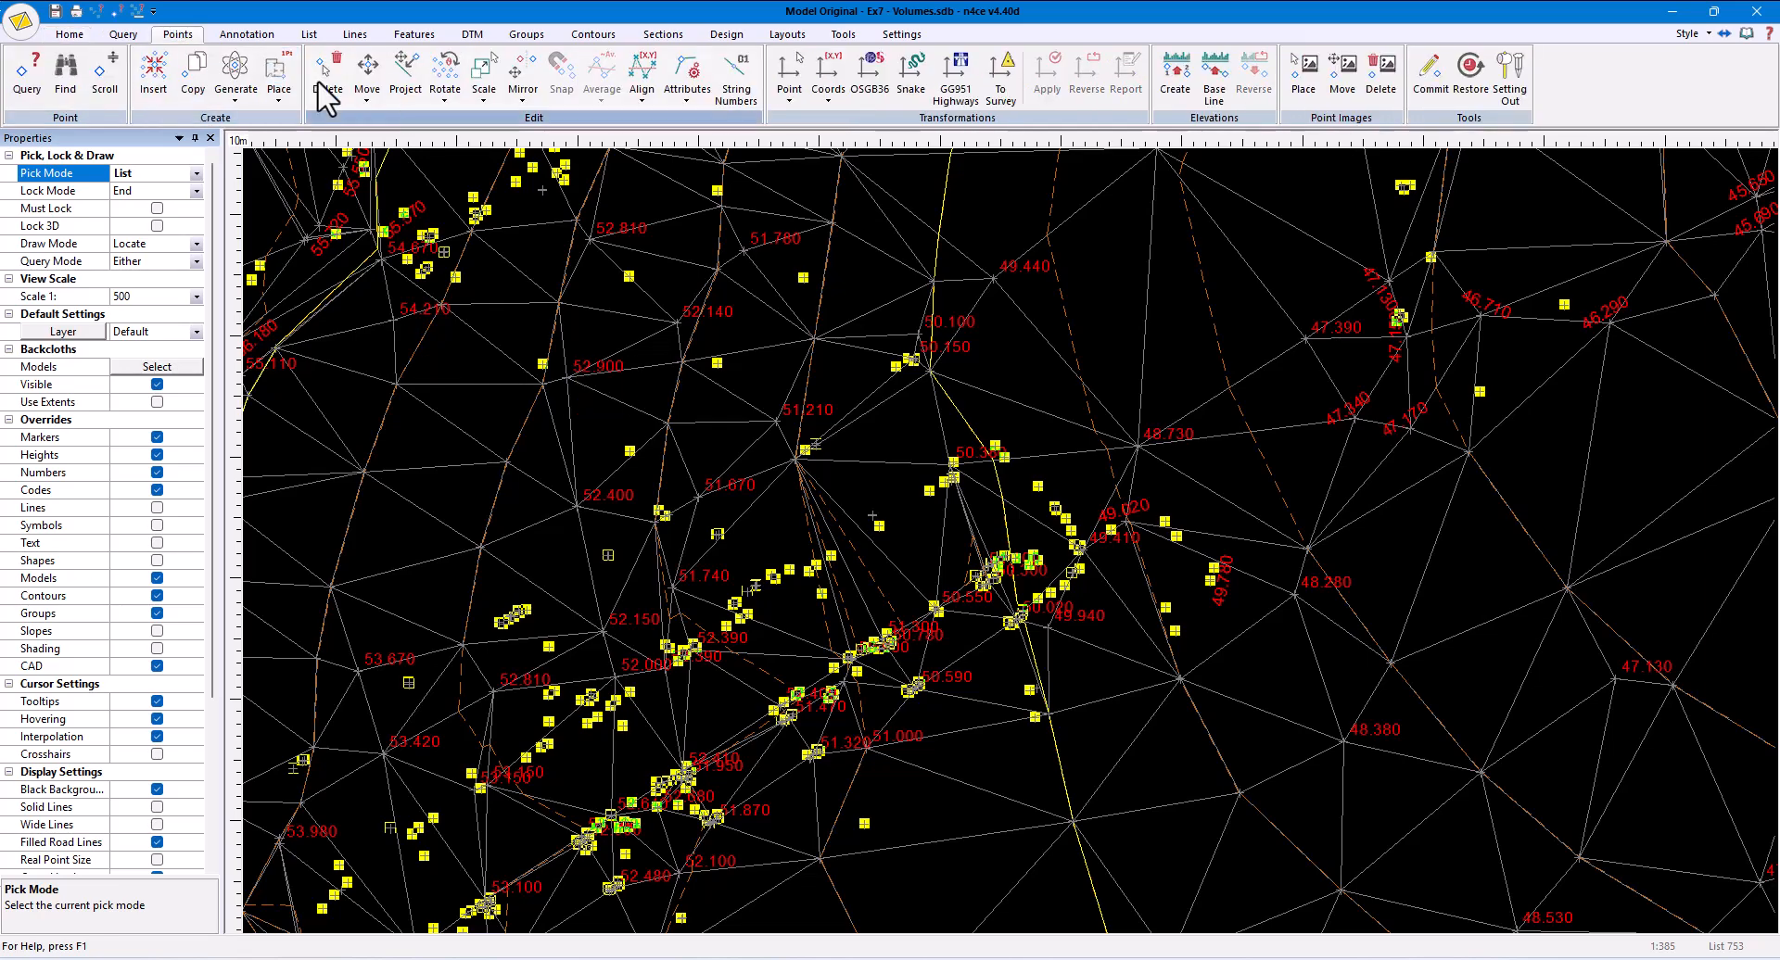
pyautogui.click(369, 100)
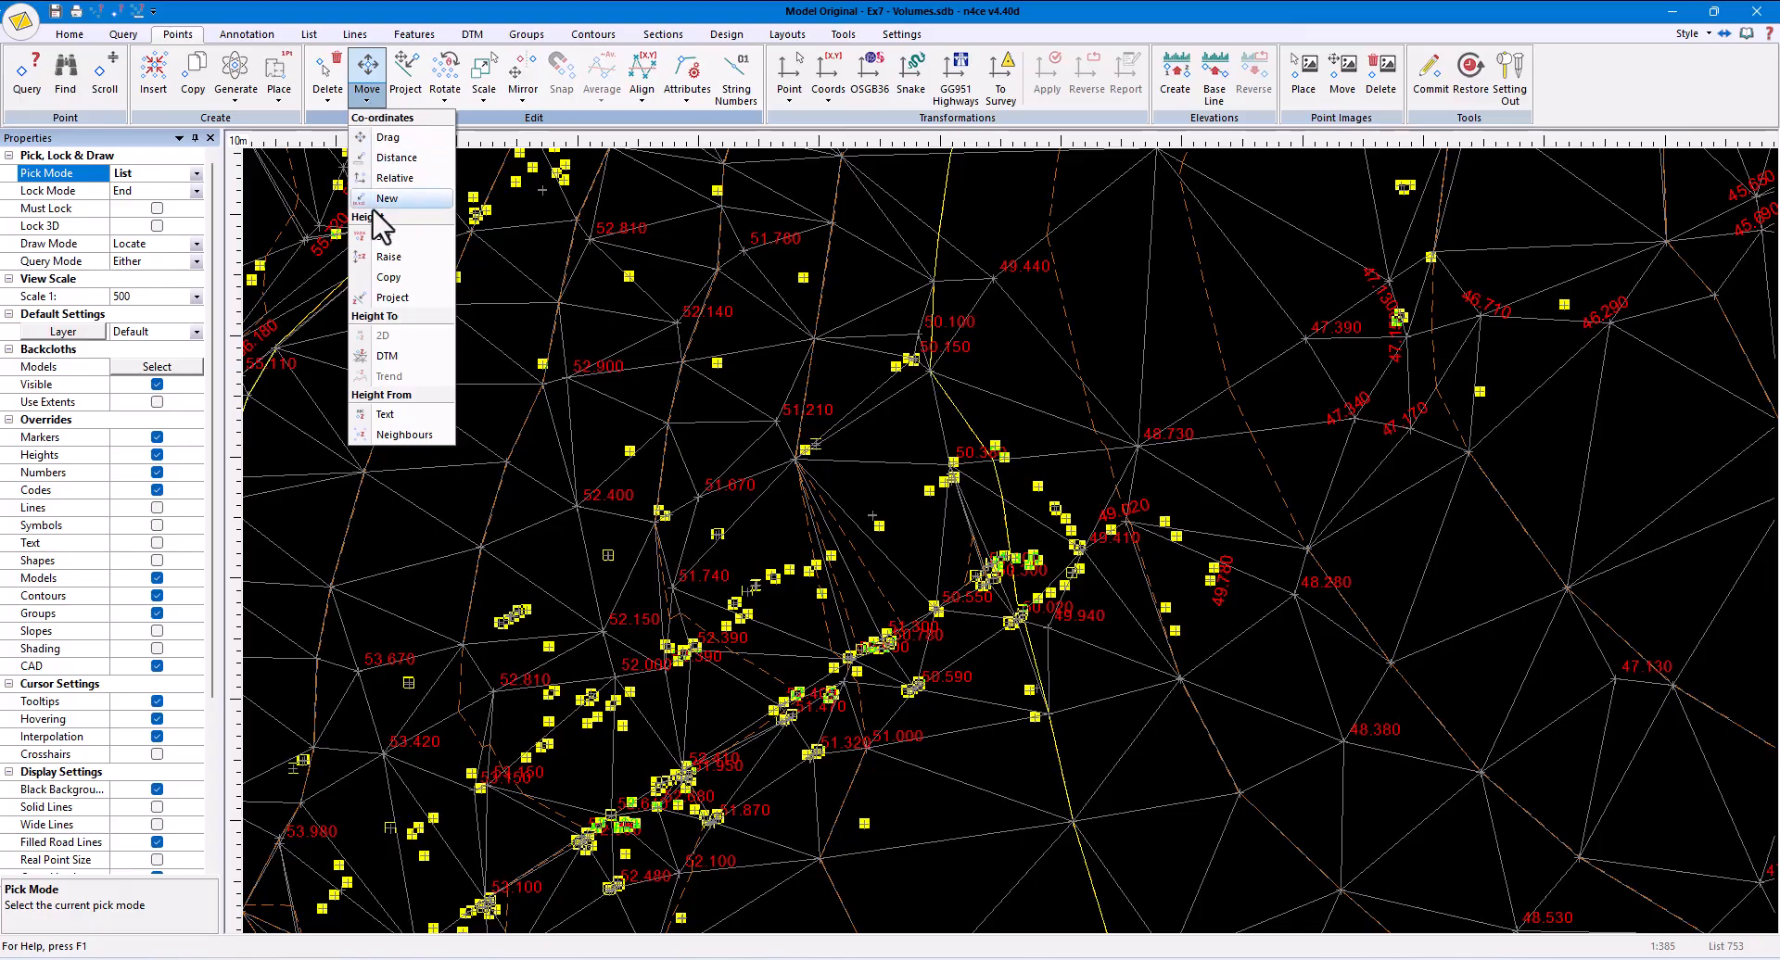
pyautogui.click(386, 356)
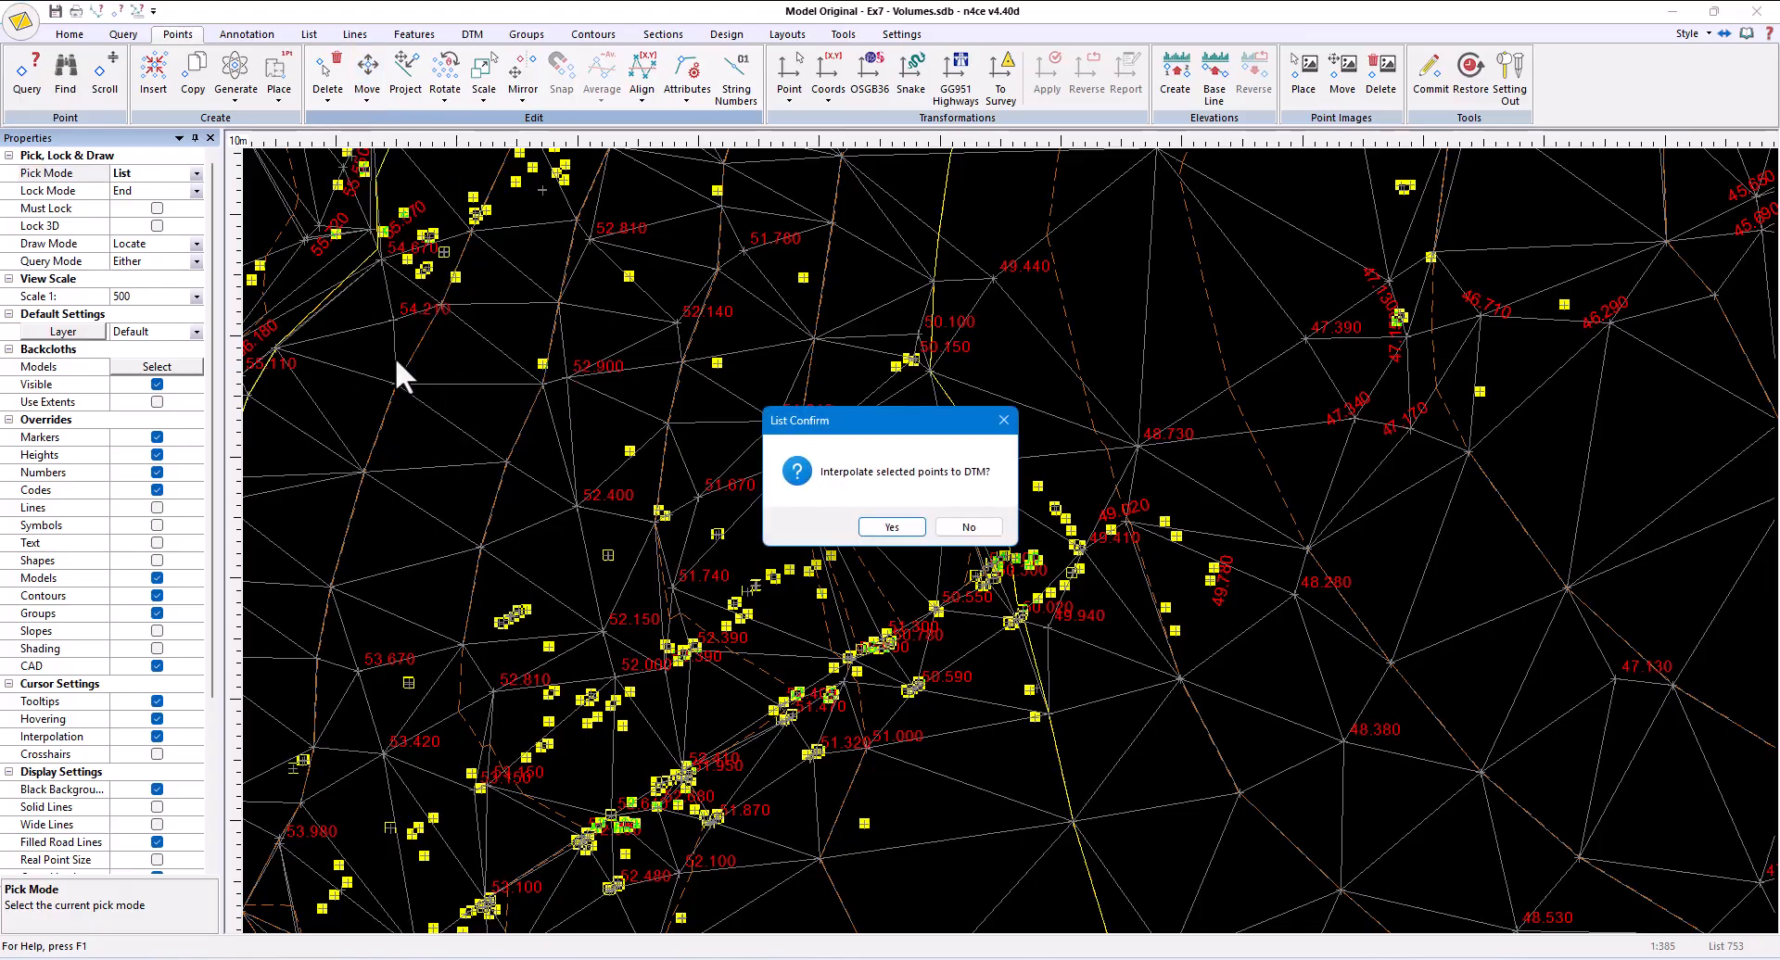
pyautogui.click(888, 526)
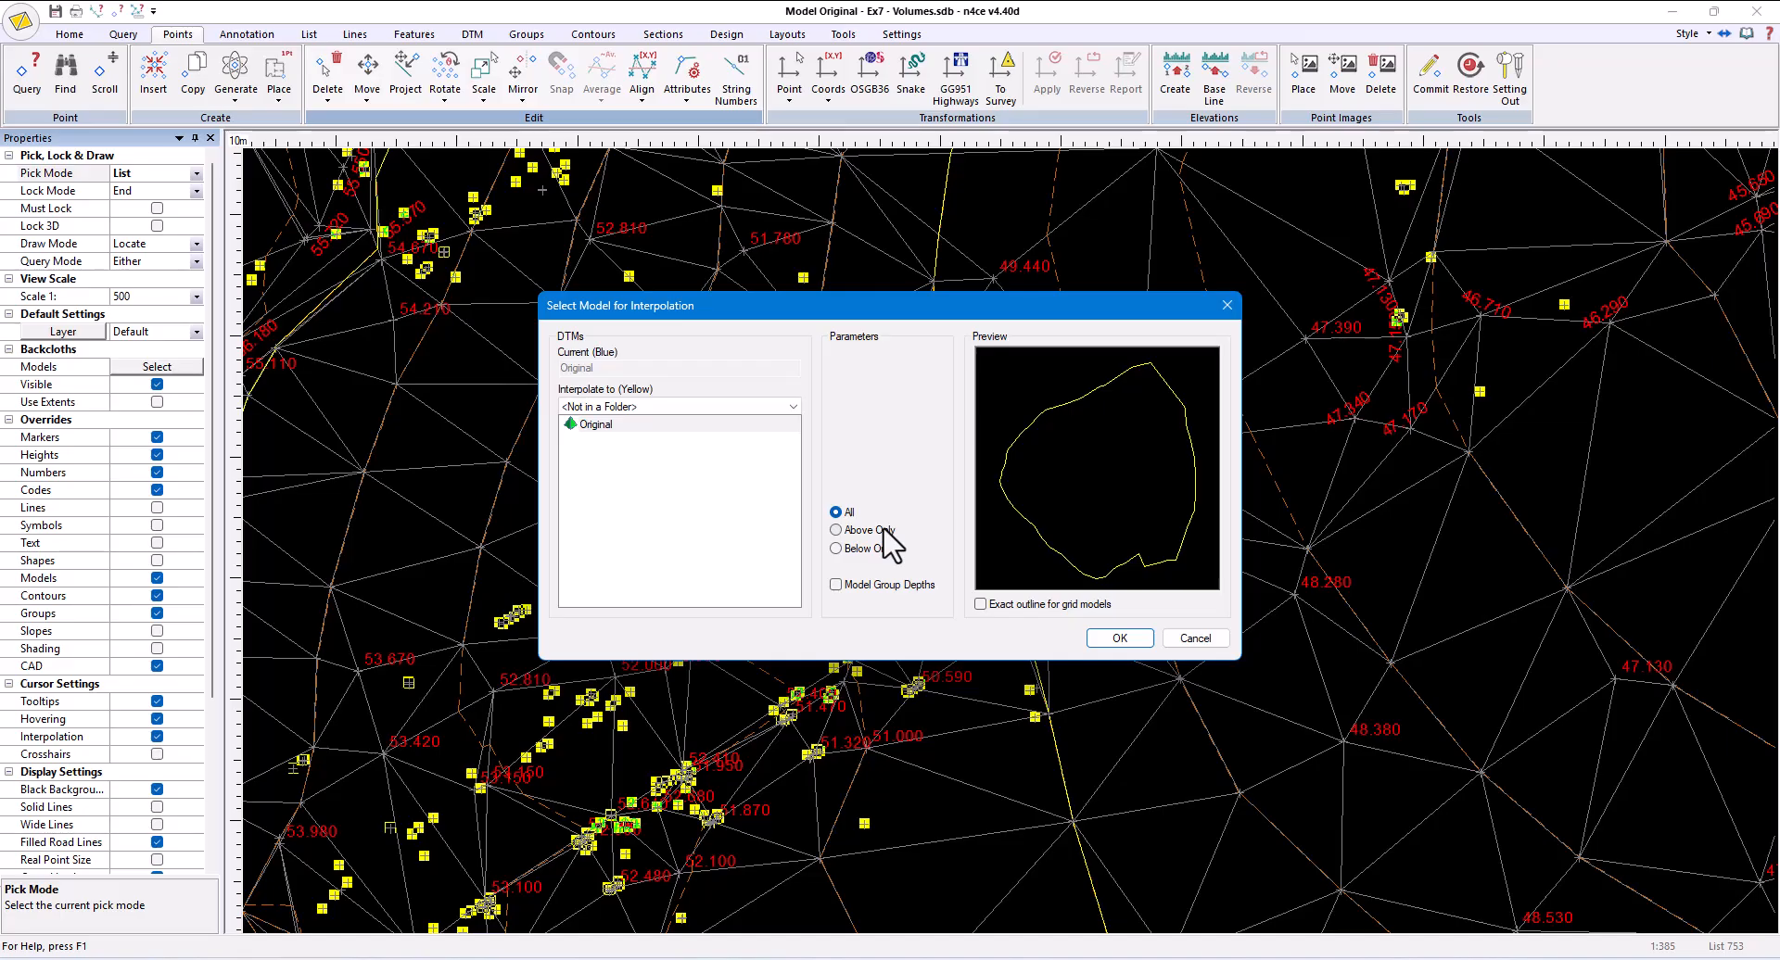
pyautogui.click(1119, 638)
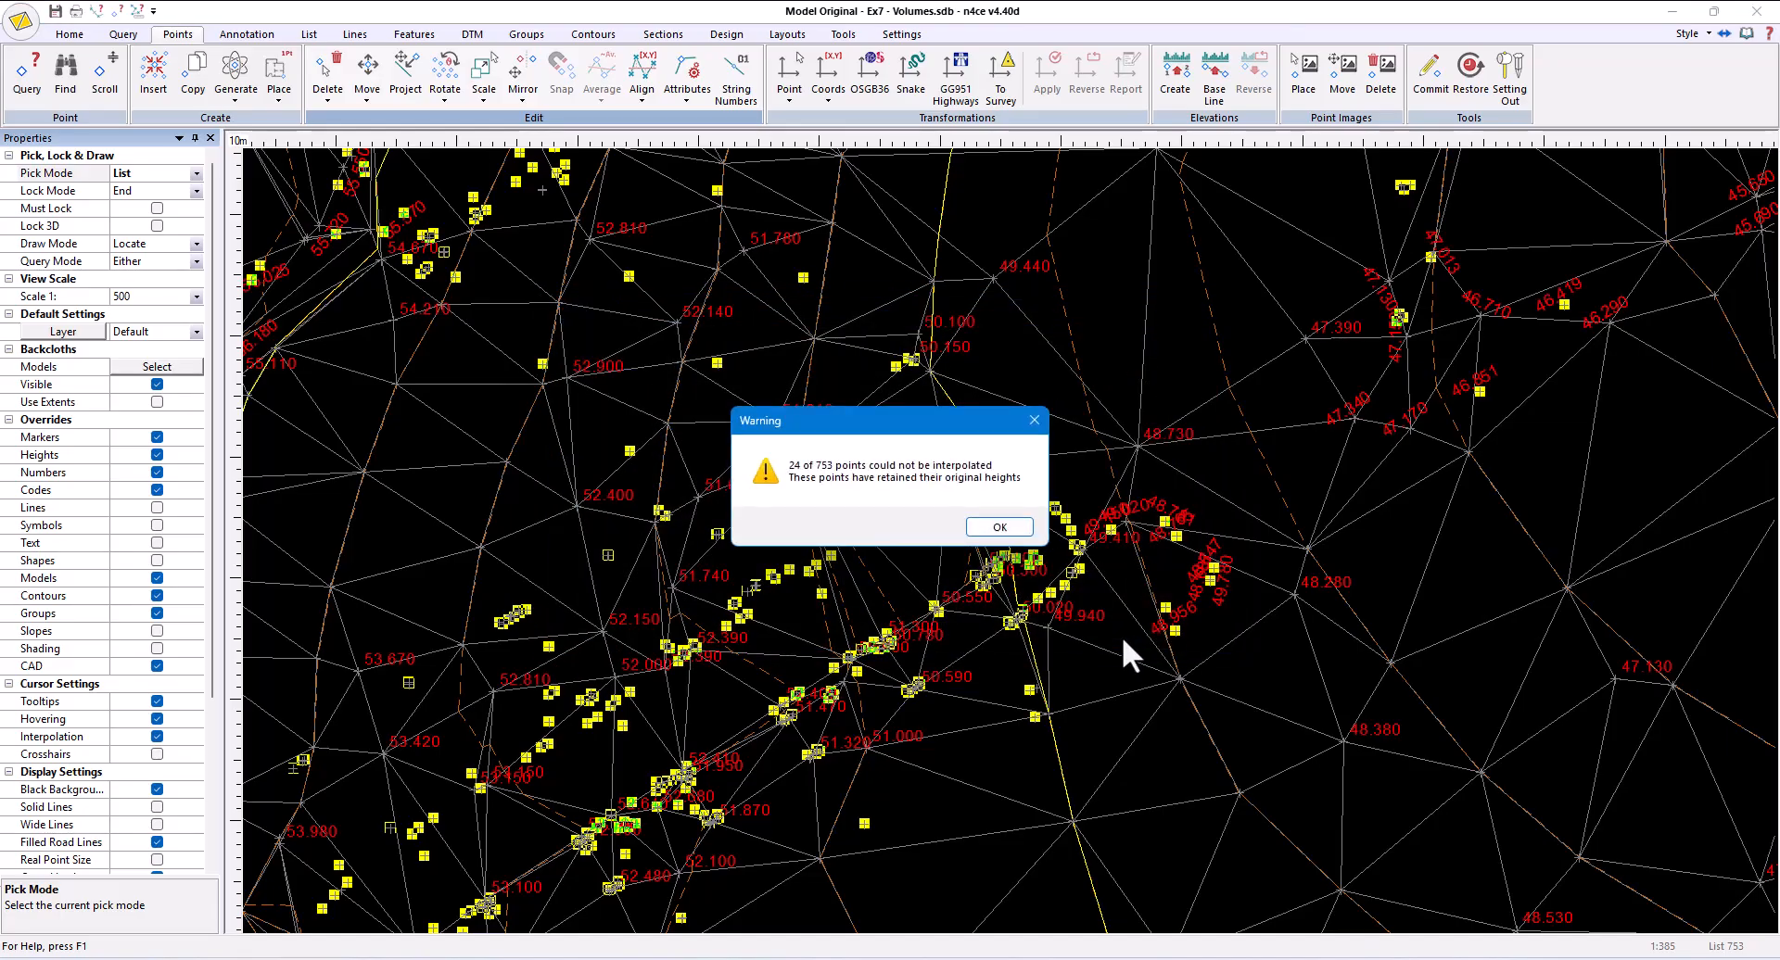
pyautogui.click(1001, 527)
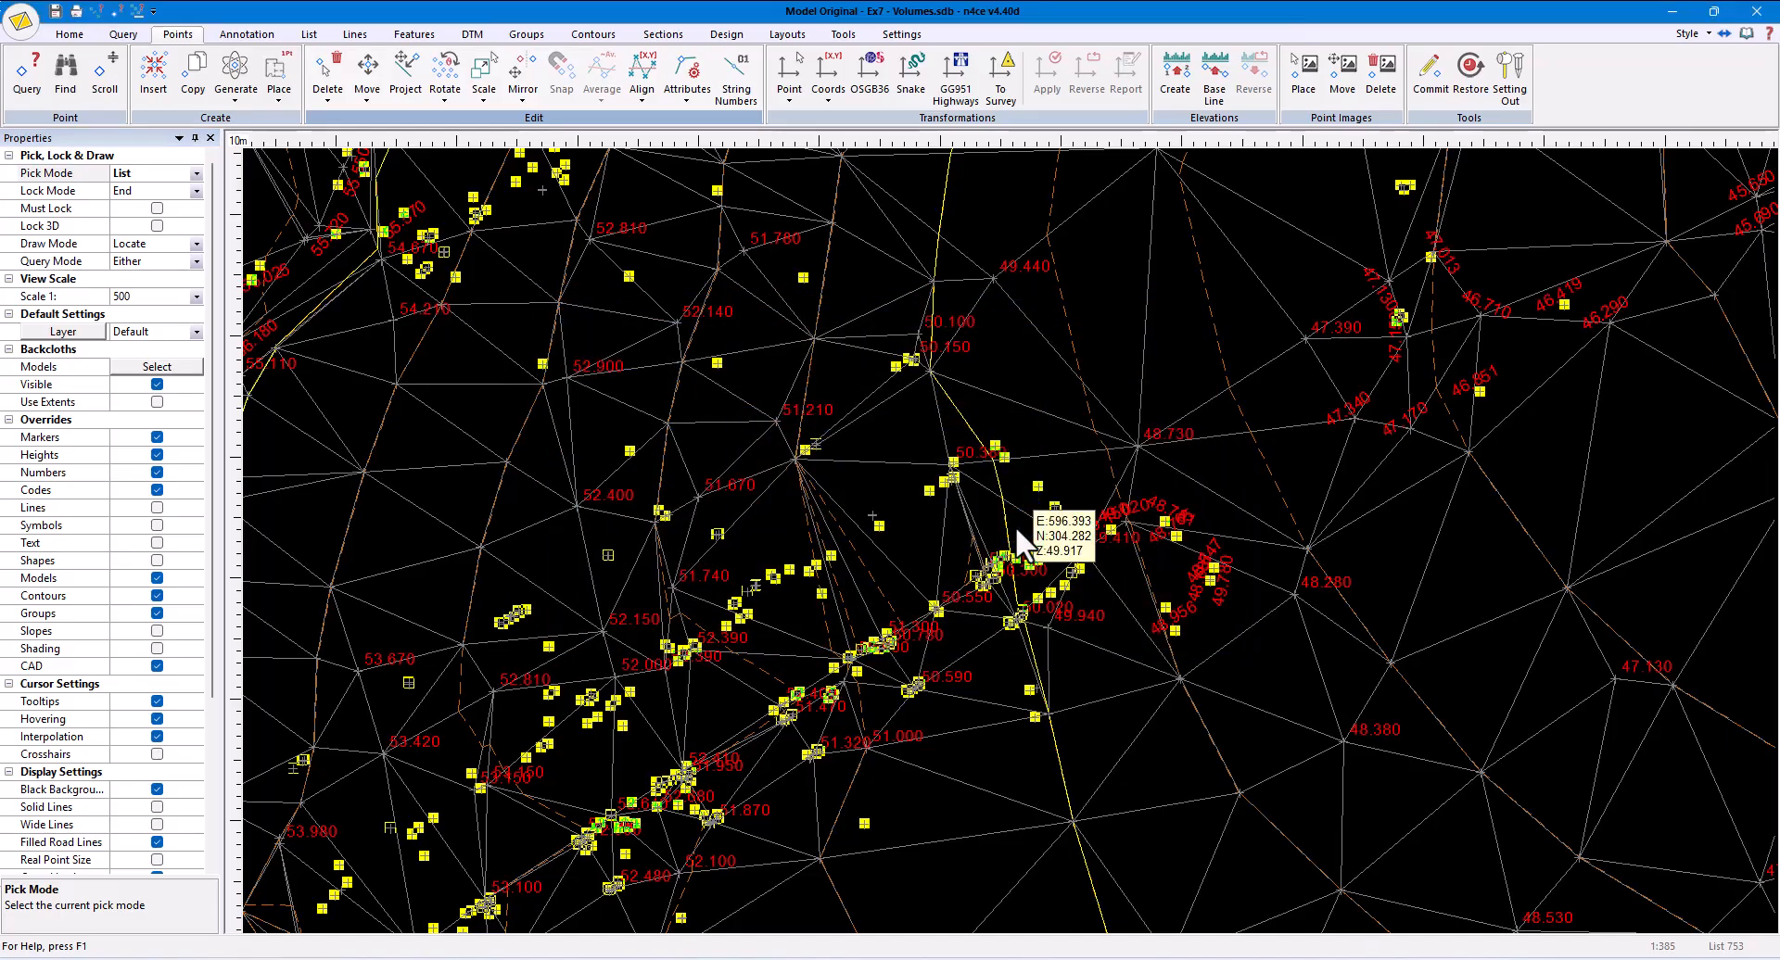
pyautogui.click(309, 35)
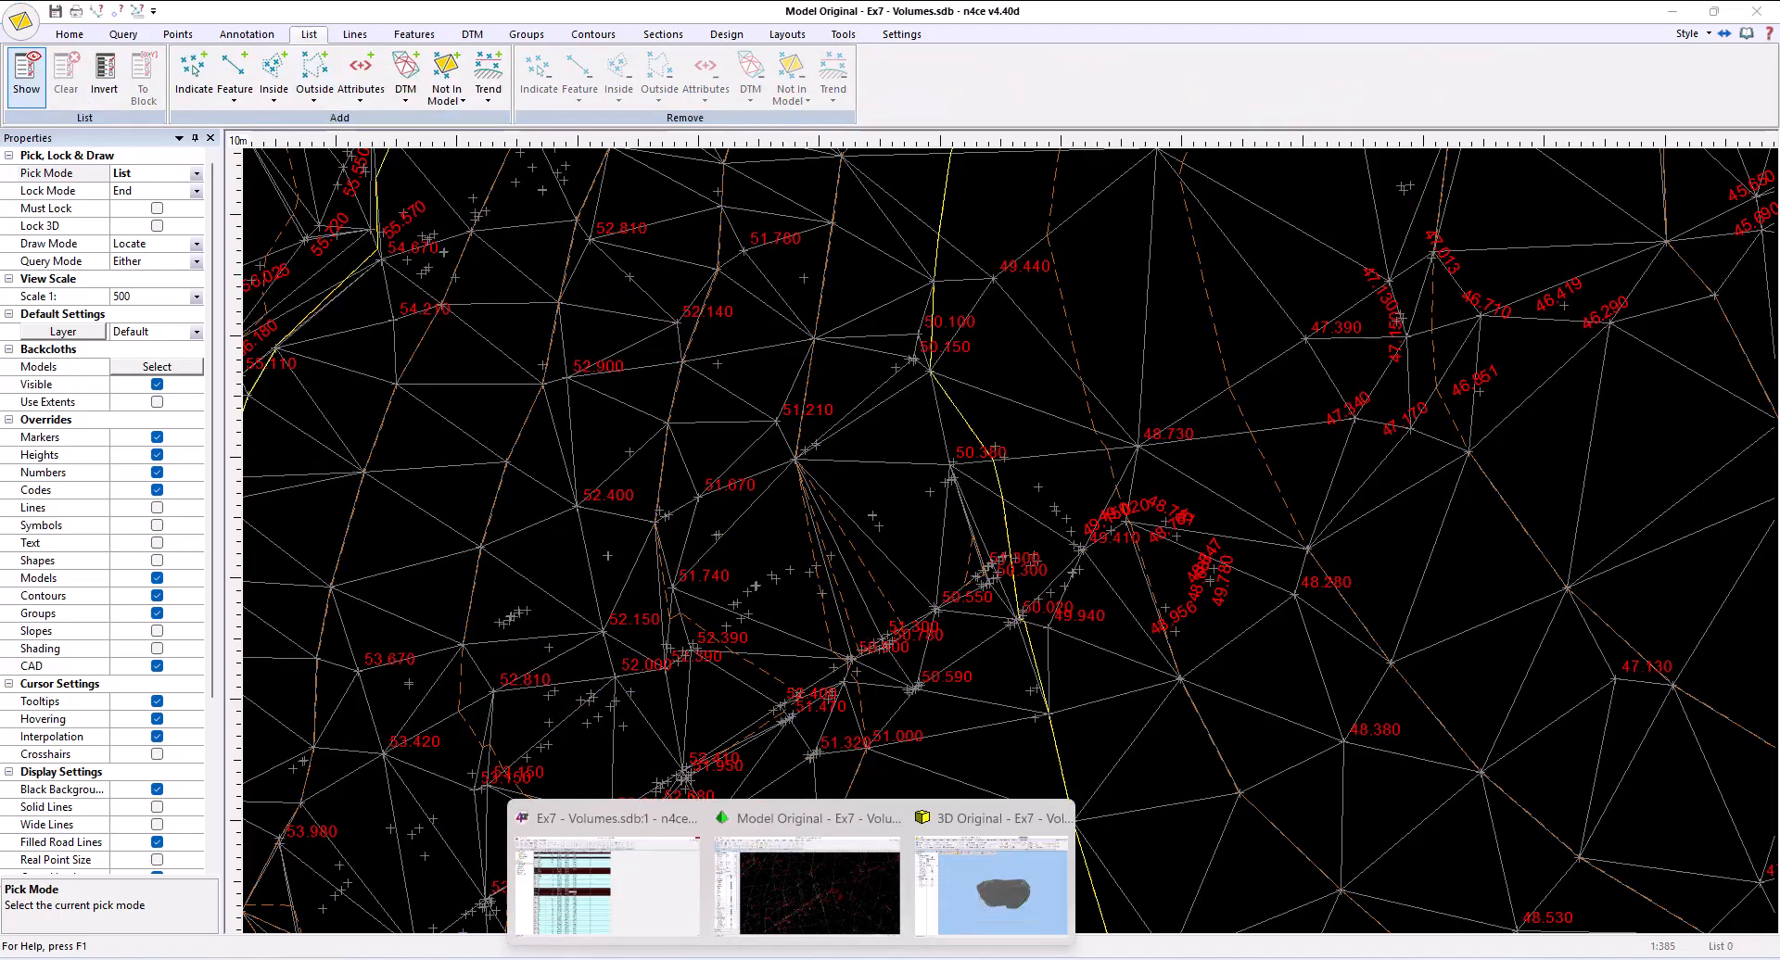
# - In the project data window, select the remaining Original model points with null heights and delete them
pyautogui.click(601, 807)
pyautogui.click(594, 794)
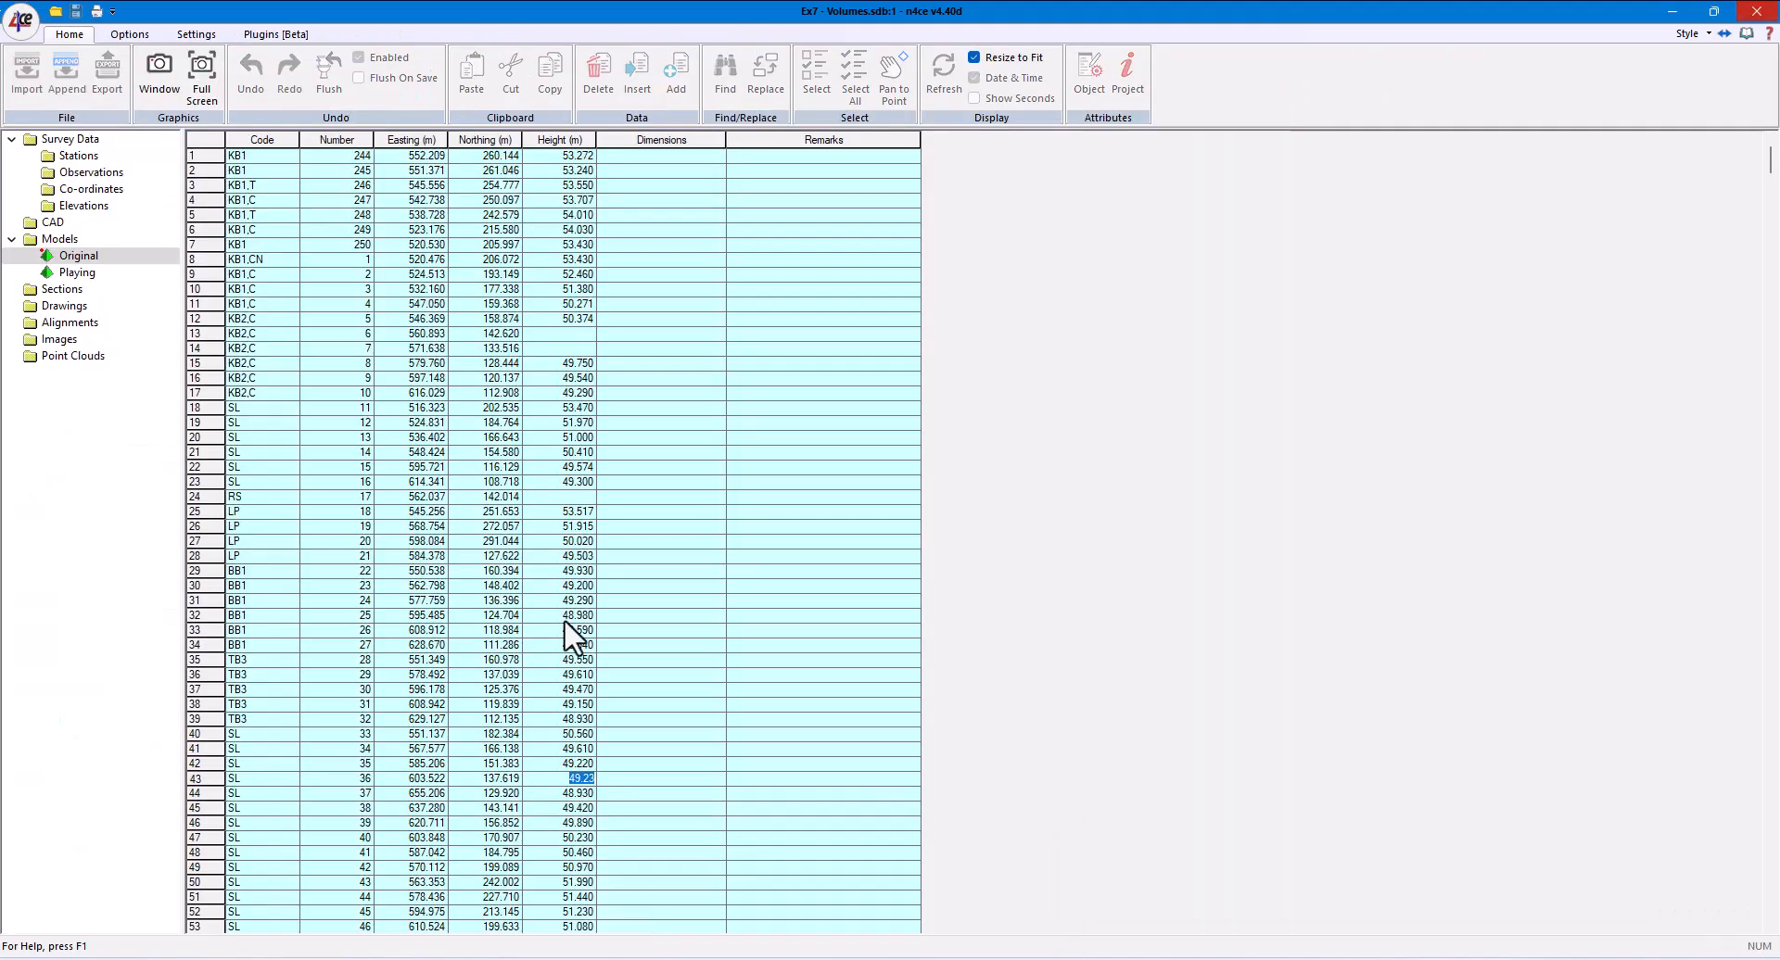
pyautogui.rightClick(570, 543)
pyautogui.moveTo(626, 332)
pyautogui.click(825, 392)
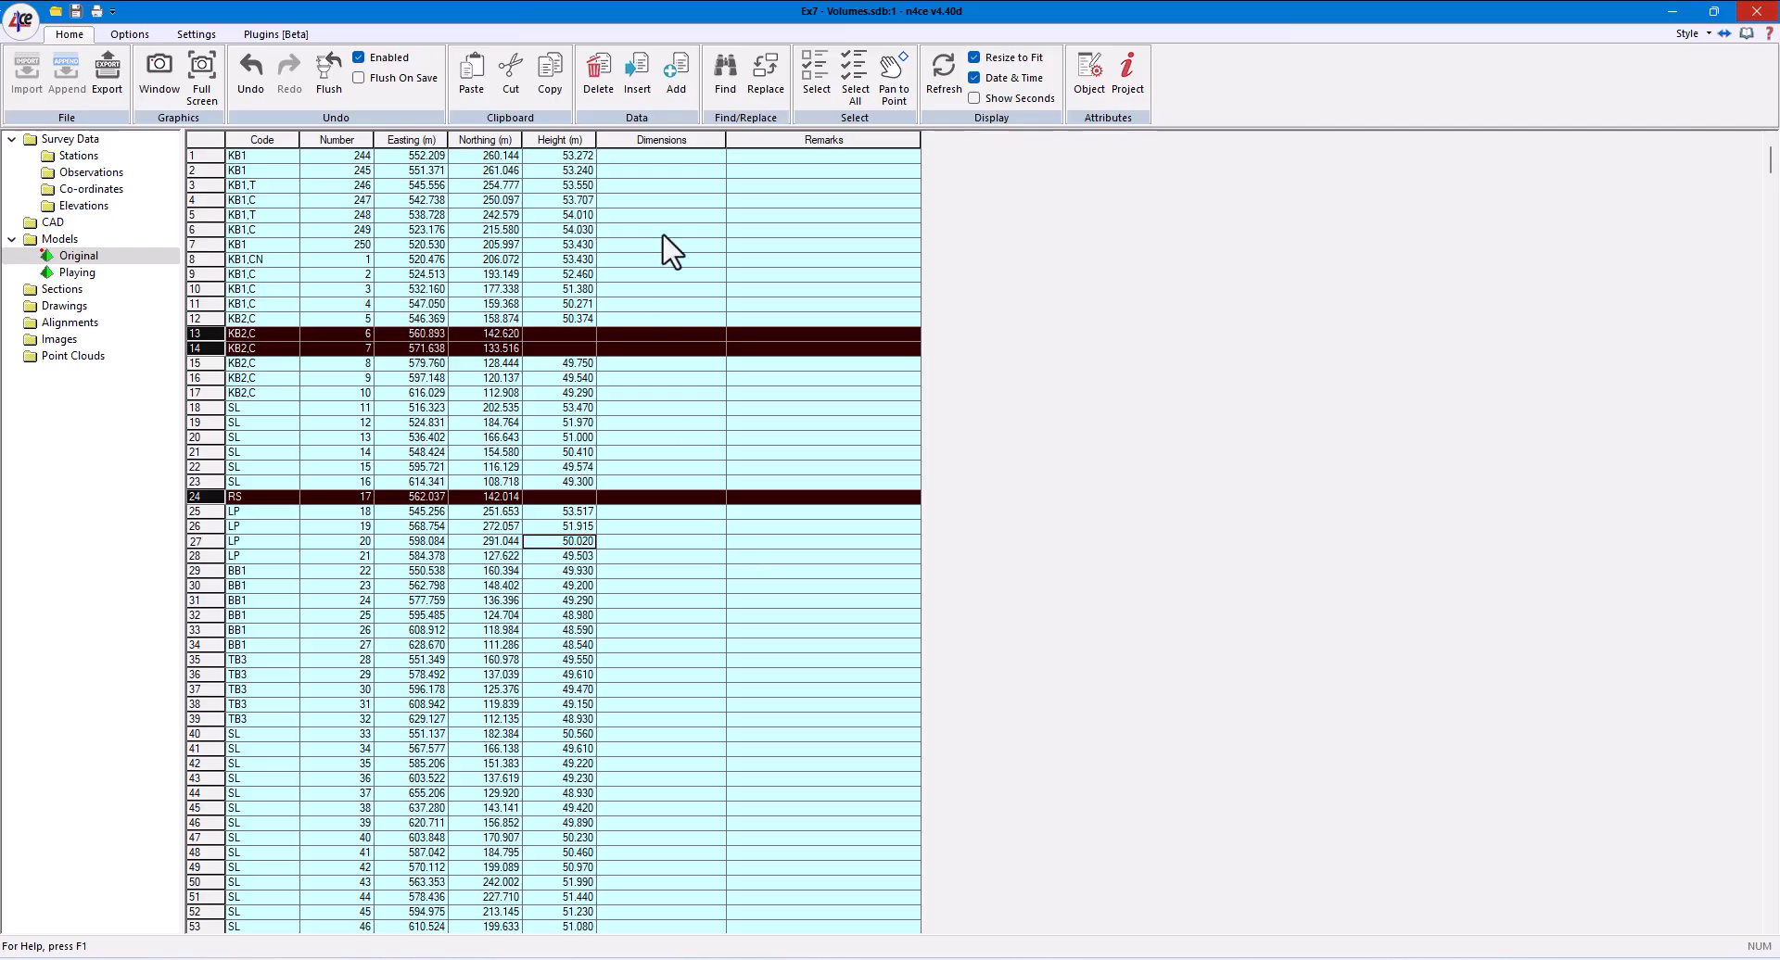
pyautogui.click(599, 76)
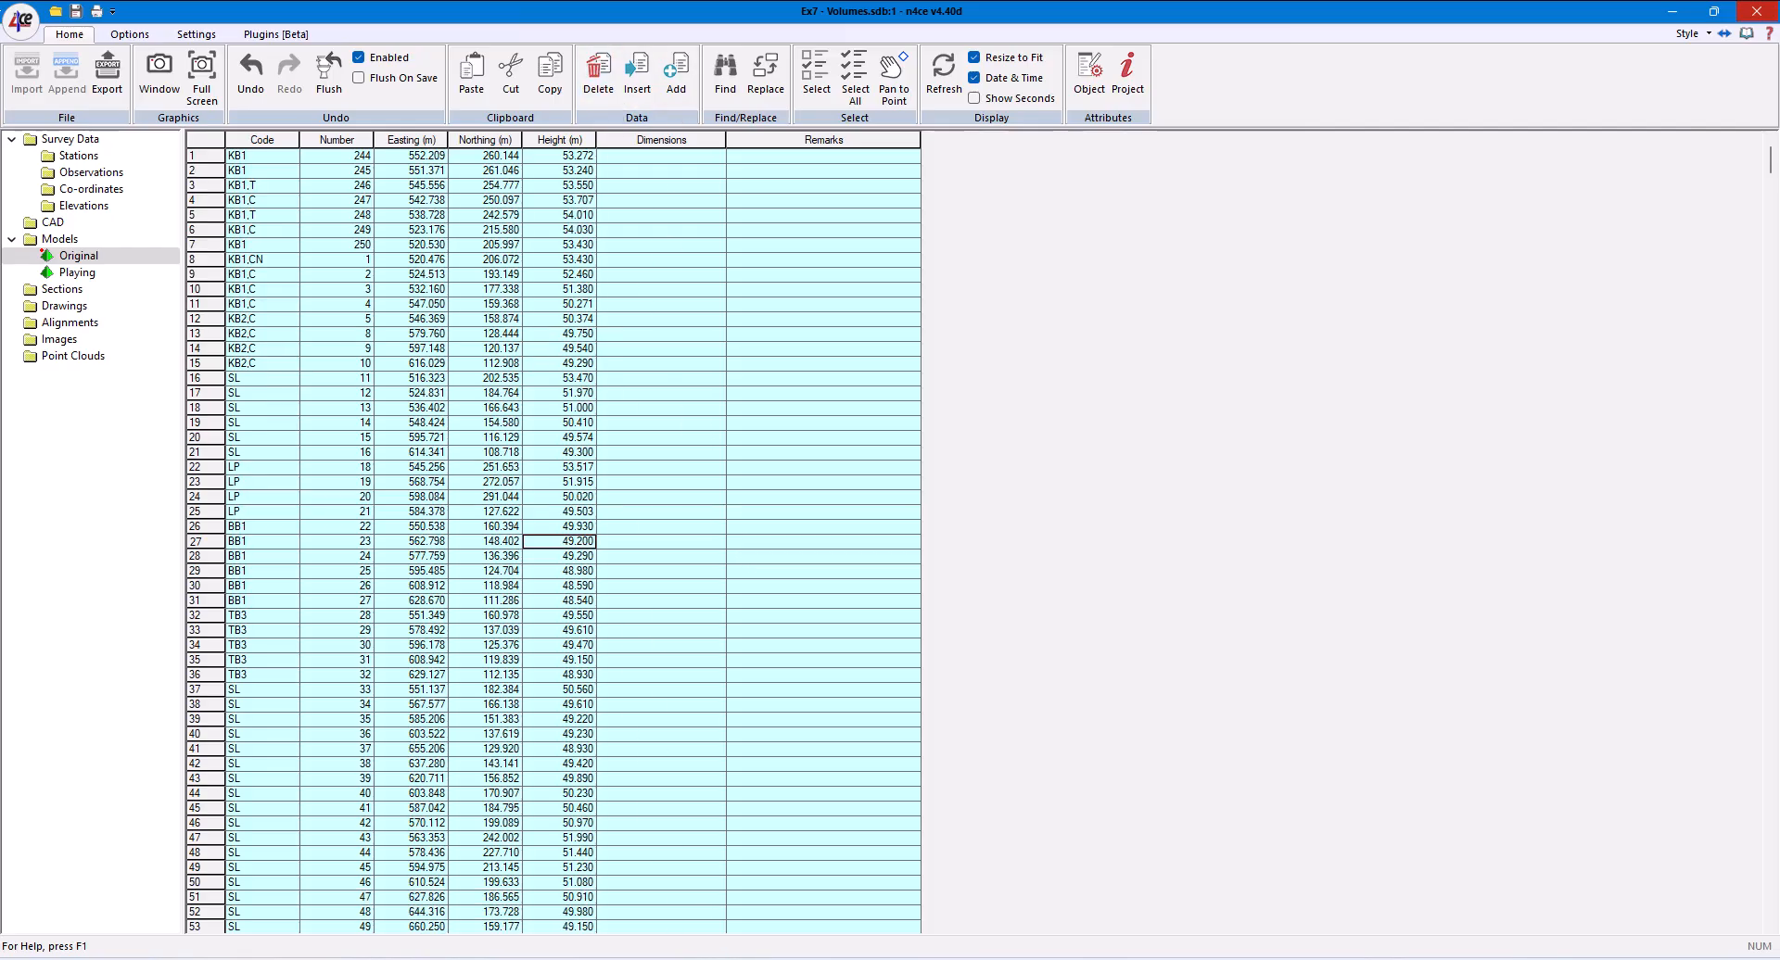
# - In the Original model's 3D window, refresh the view, inspect the terrain from the side and above, and close the window
pyautogui.moveTo(791, 953)
pyautogui.click(1003, 875)
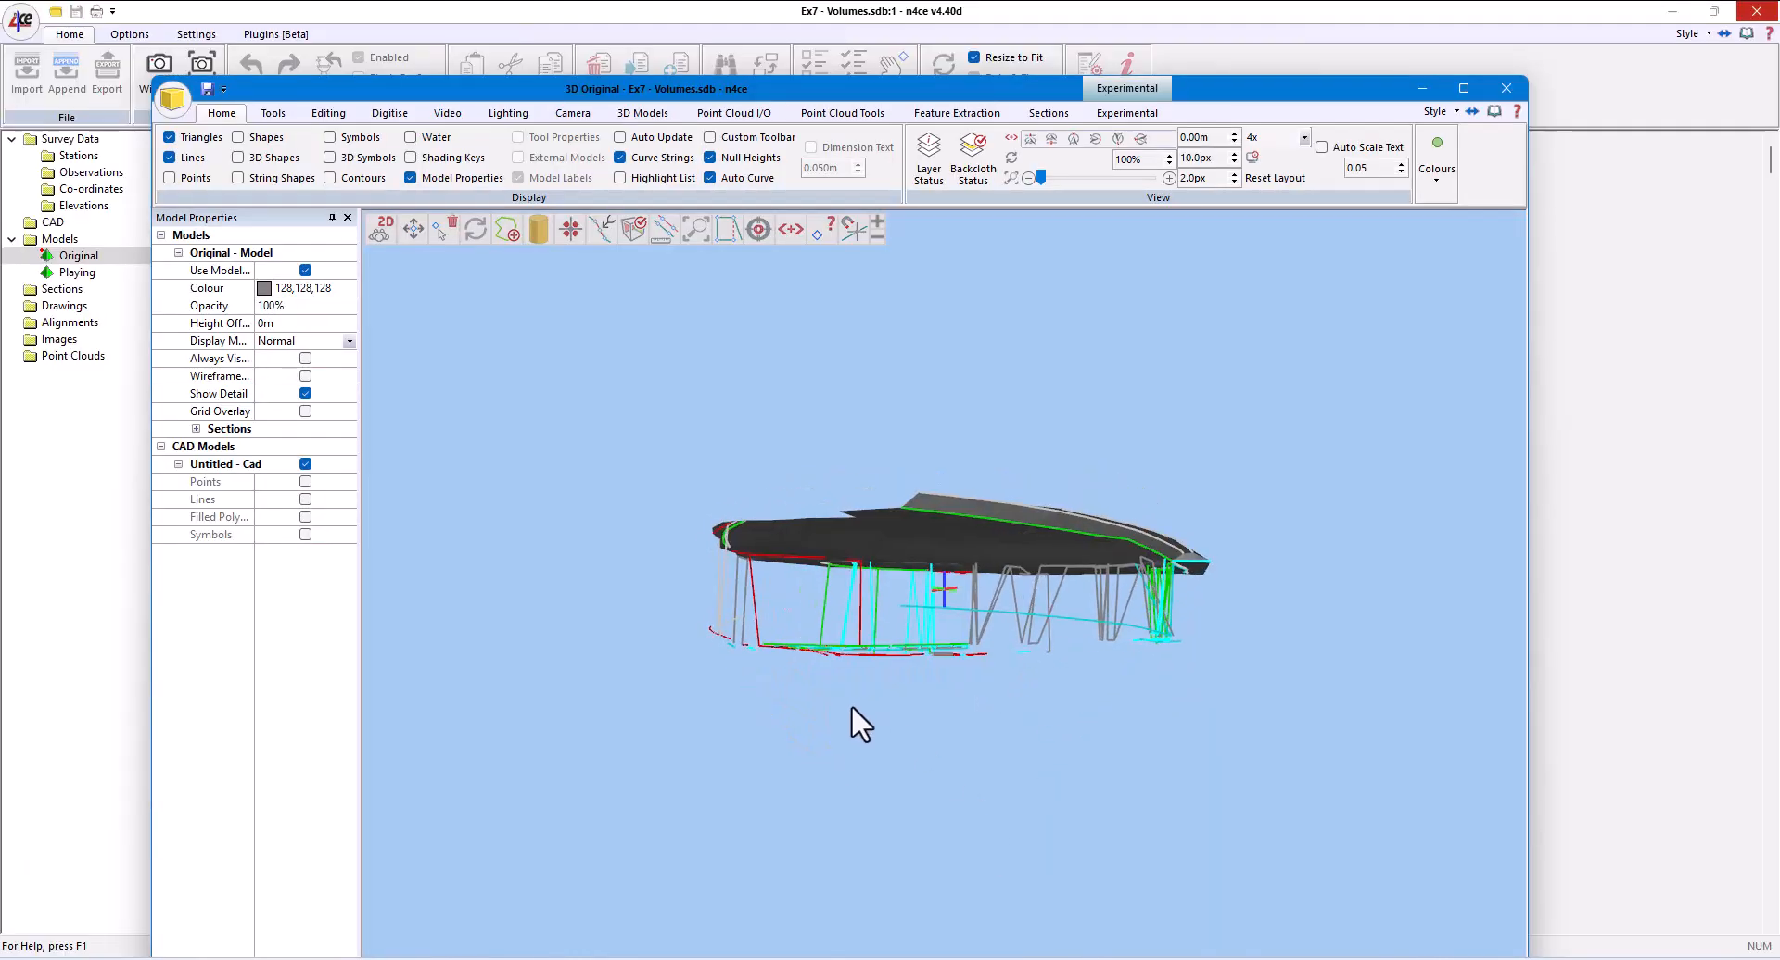
pyautogui.moveTo(851, 709); pyautogui.dragTo(1050, 773)
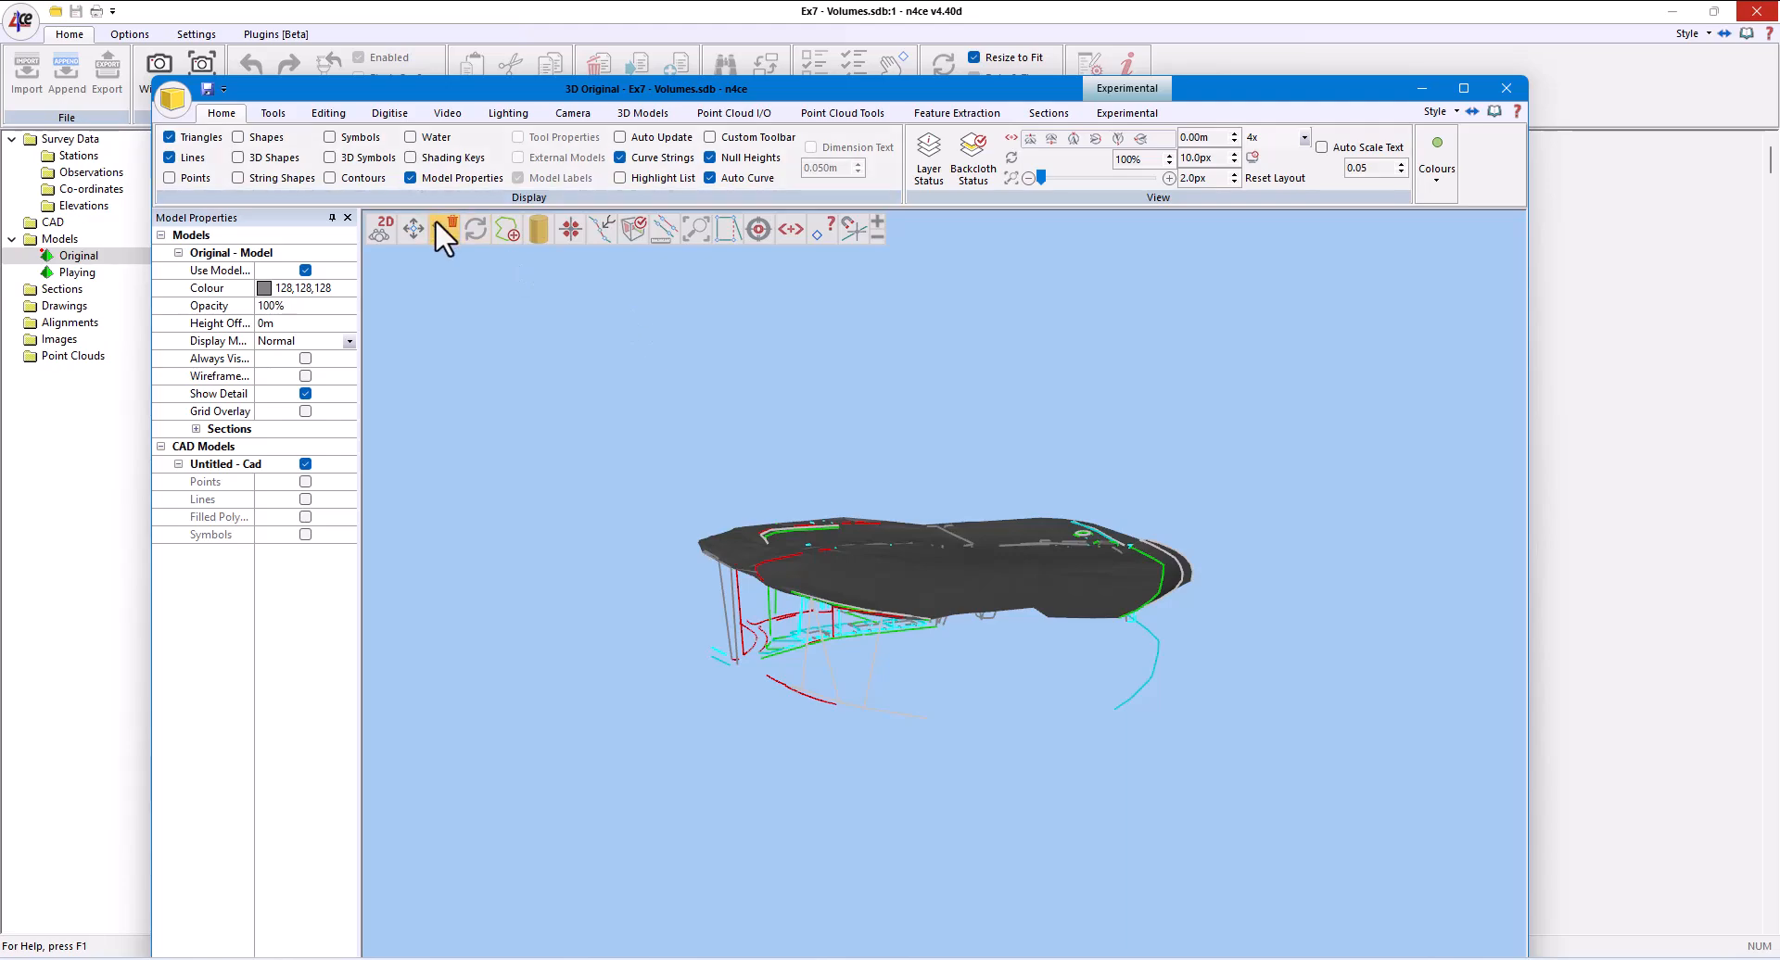
pyautogui.click(476, 230)
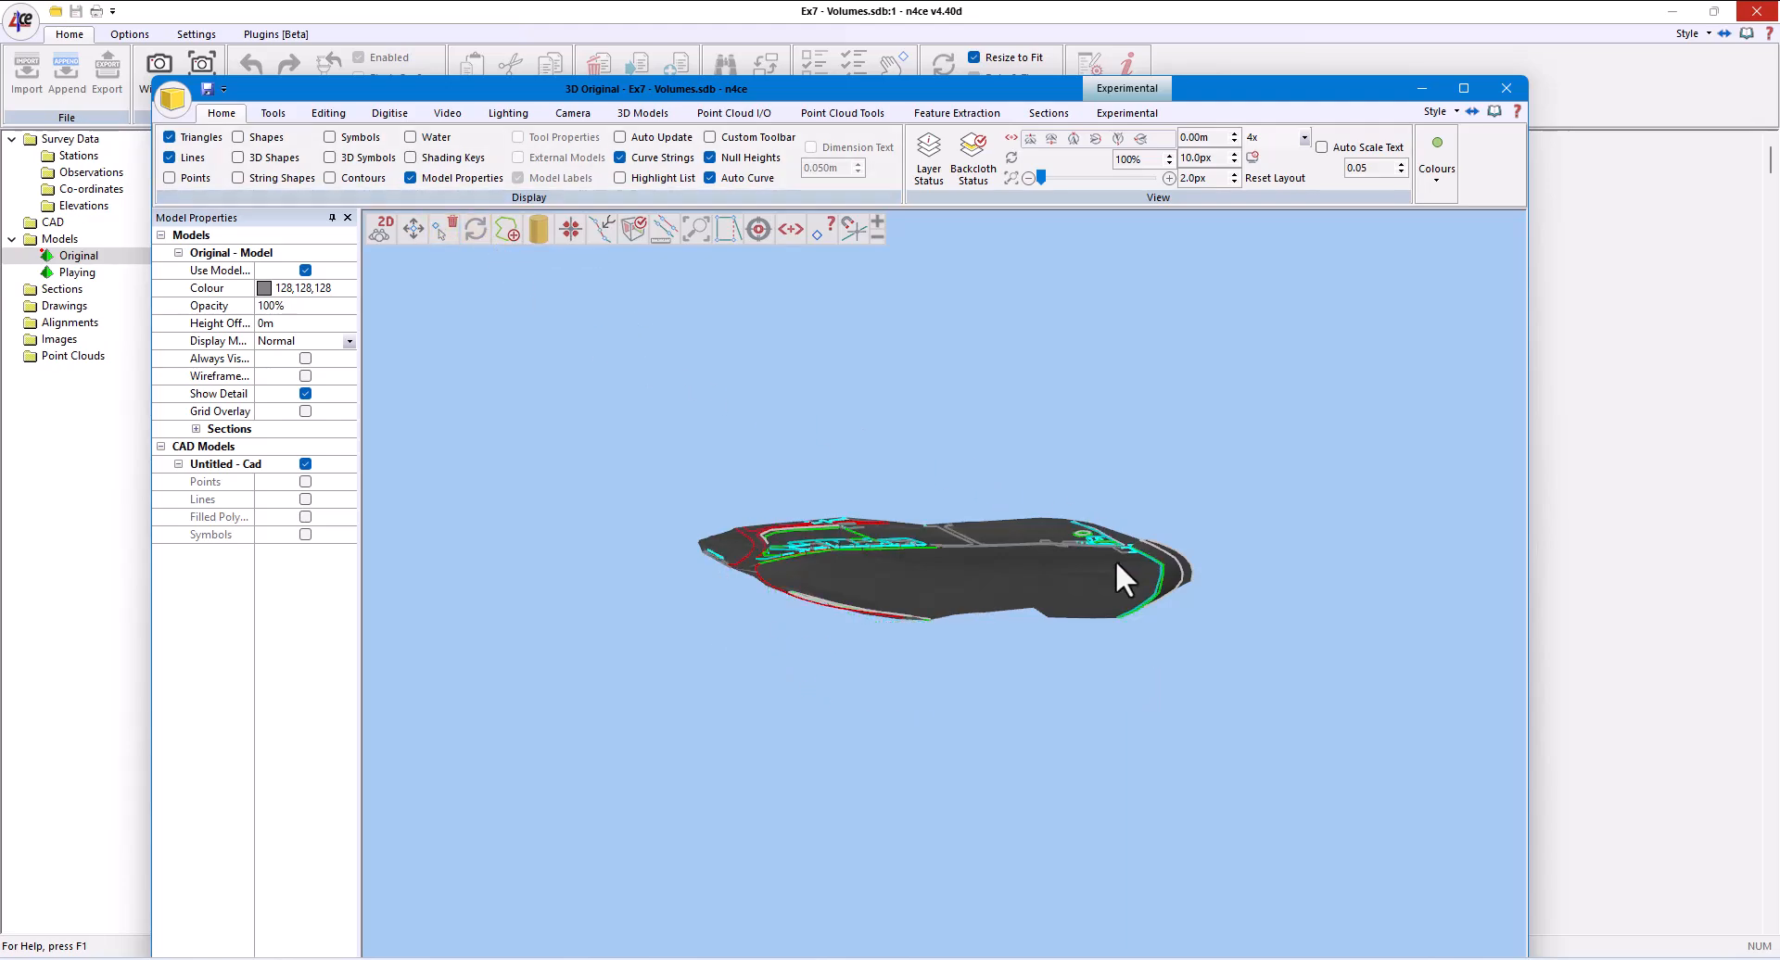
pyautogui.moveTo(1115, 560)
pyautogui.mouseDown()
pyautogui.moveTo(936, 599)
pyautogui.moveTo(952, 526)
pyautogui.moveTo(1290, 714)
pyautogui.mouseUp()
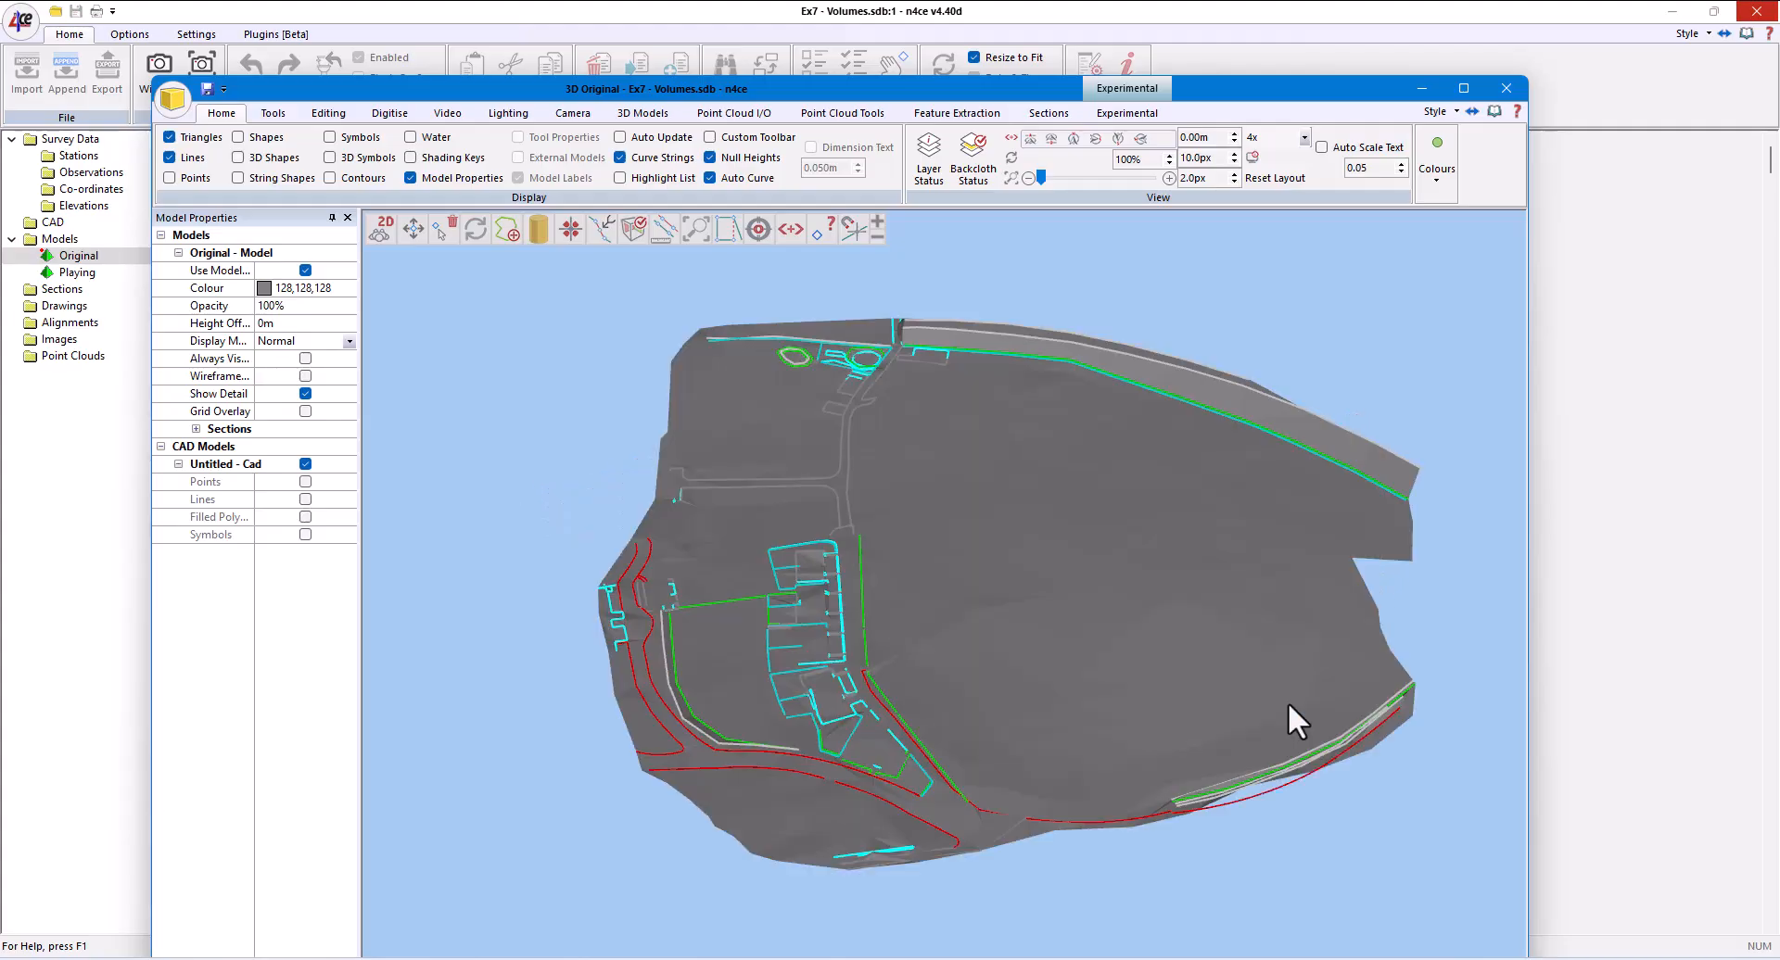
pyautogui.click(1506, 88)
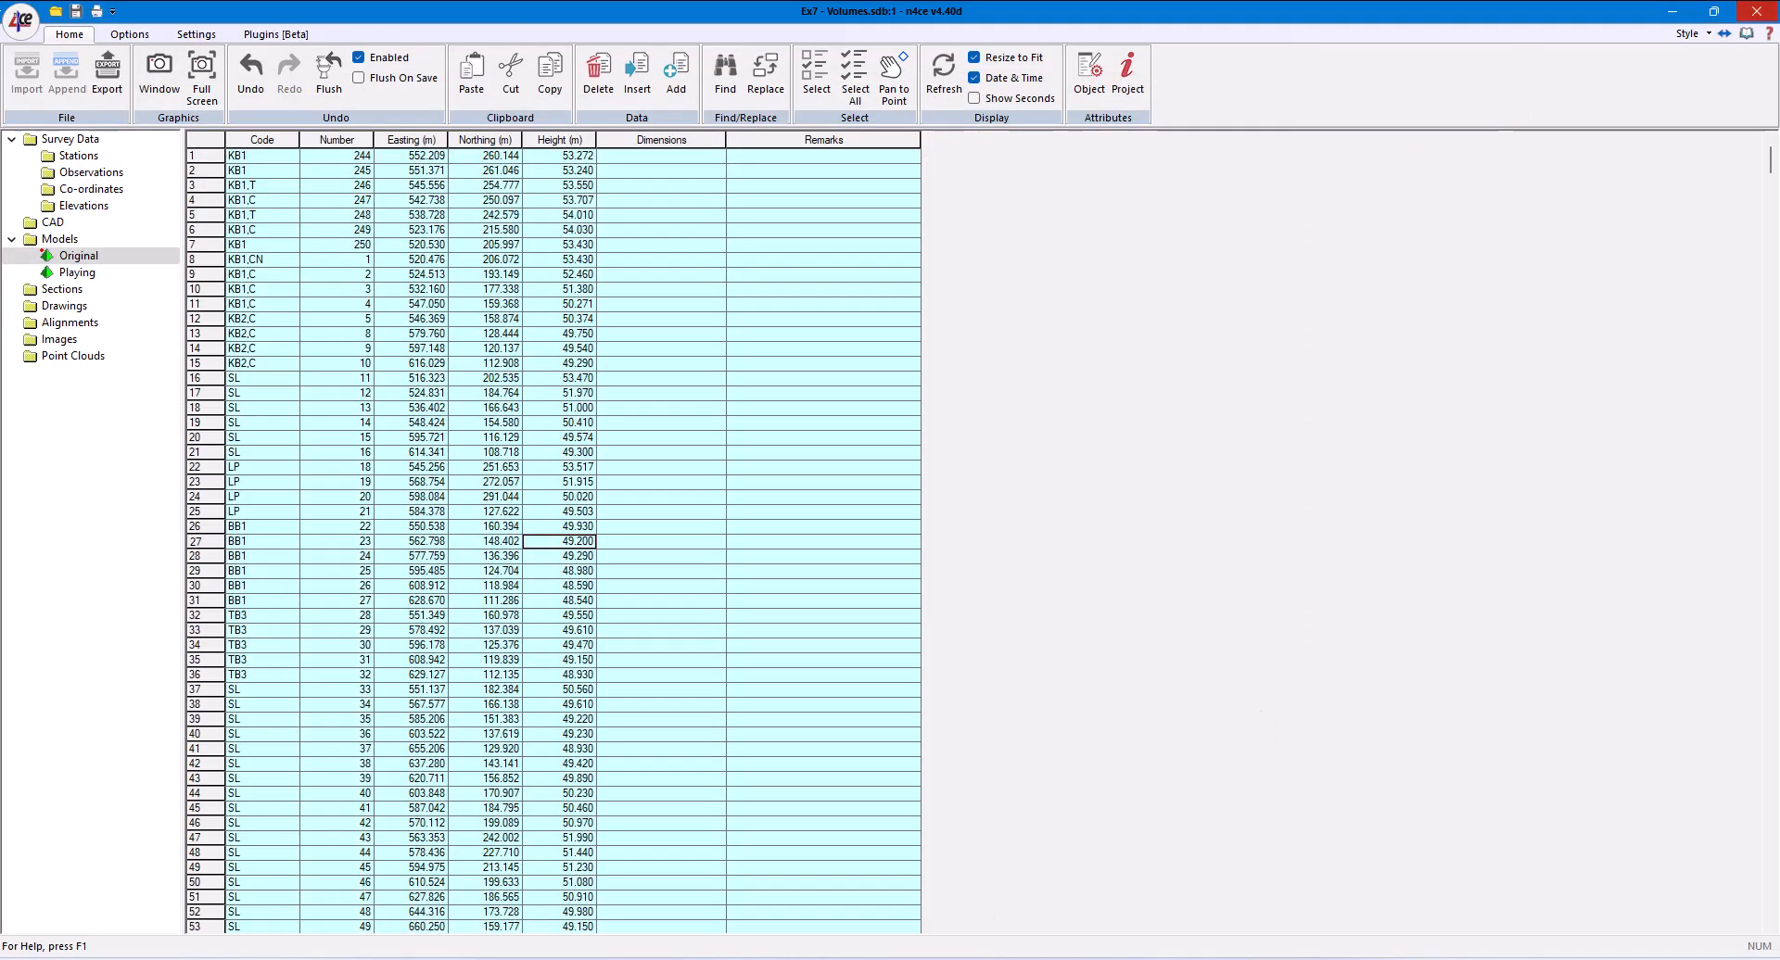
# - Close the Original model's graphics window and open the Playing model in a graphics window
pyautogui.click(794, 959)
pyautogui.click(881, 927)
pyautogui.click(1756, 12)
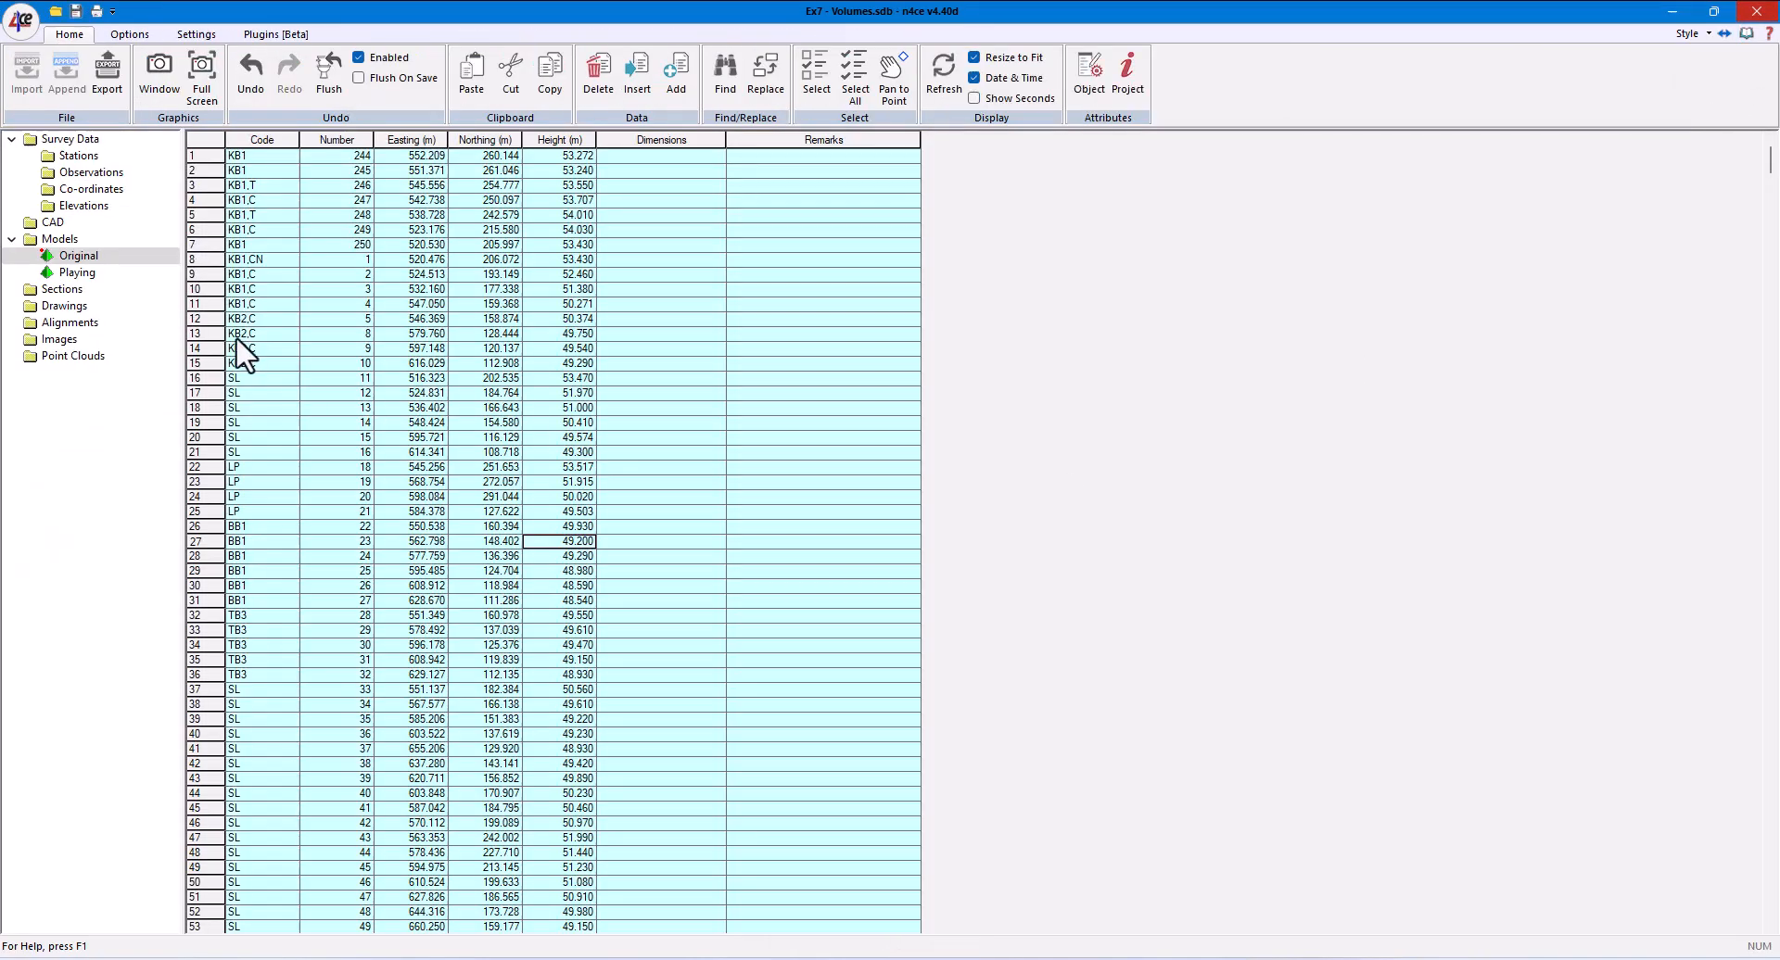
pyautogui.click(74, 272)
pyautogui.click(159, 76)
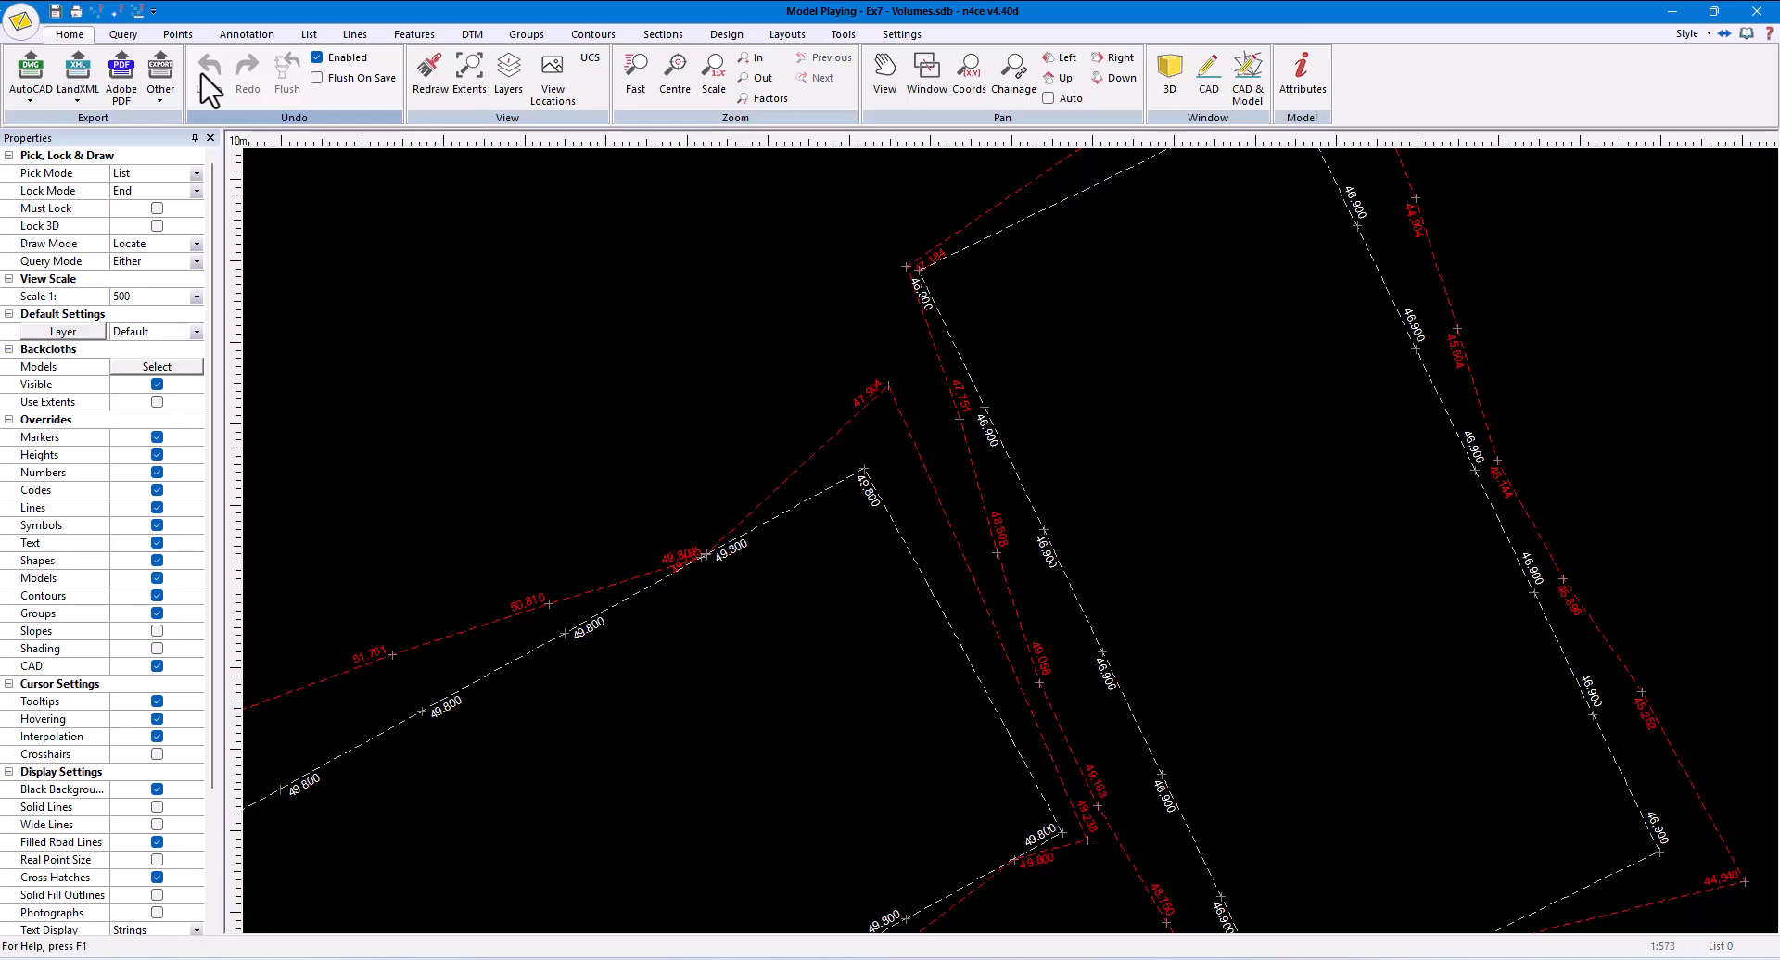
# - Create a normal constrained DTM for the Playing model and accept the formation report without generating a report or plotting errors
pyautogui.scroll(-3, 825, 500)
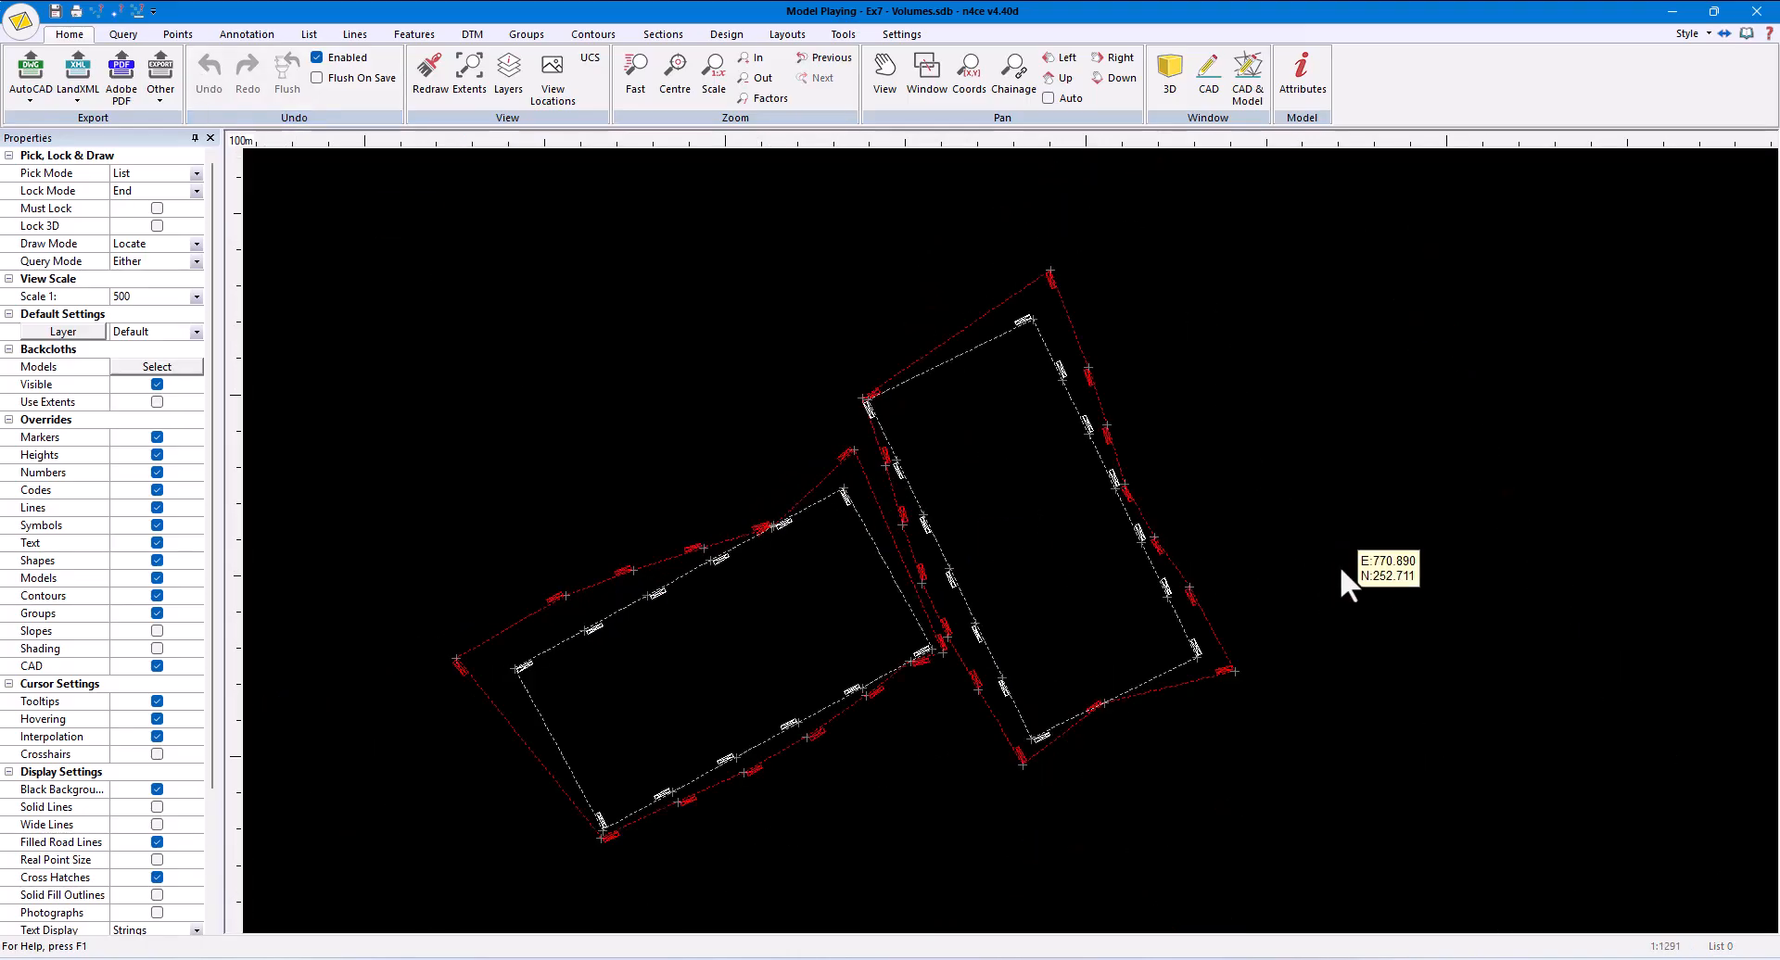
pyautogui.click(473, 37)
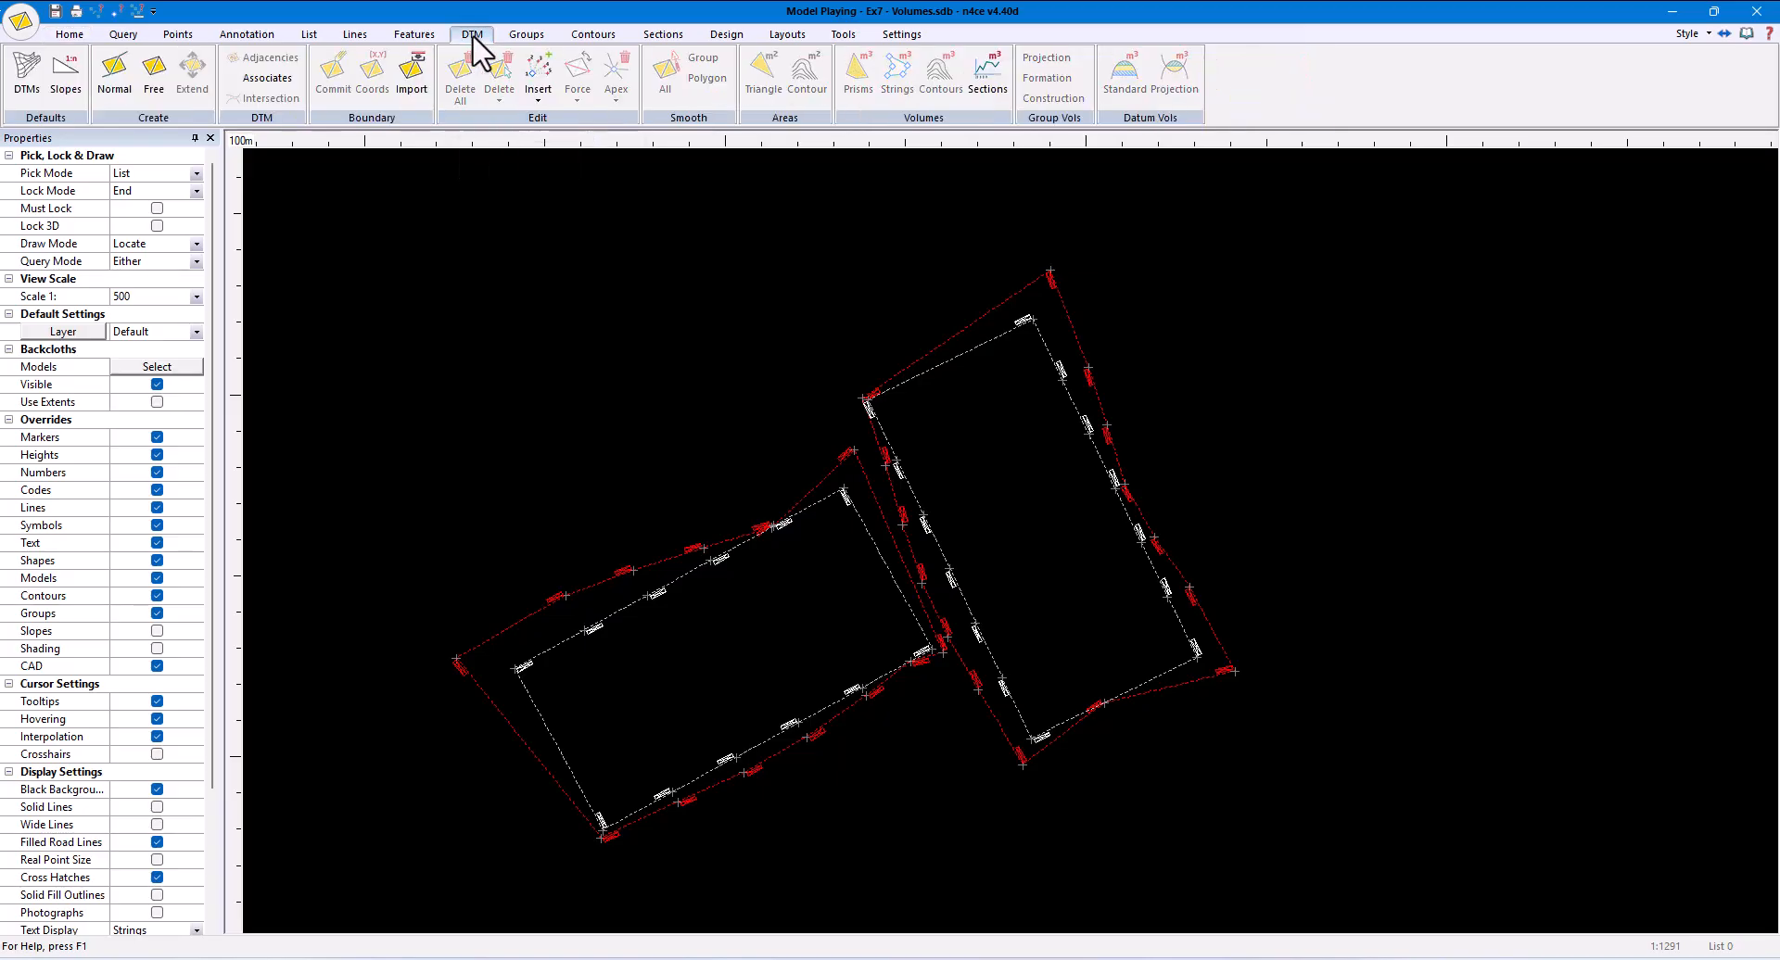
pyautogui.click(105, 88)
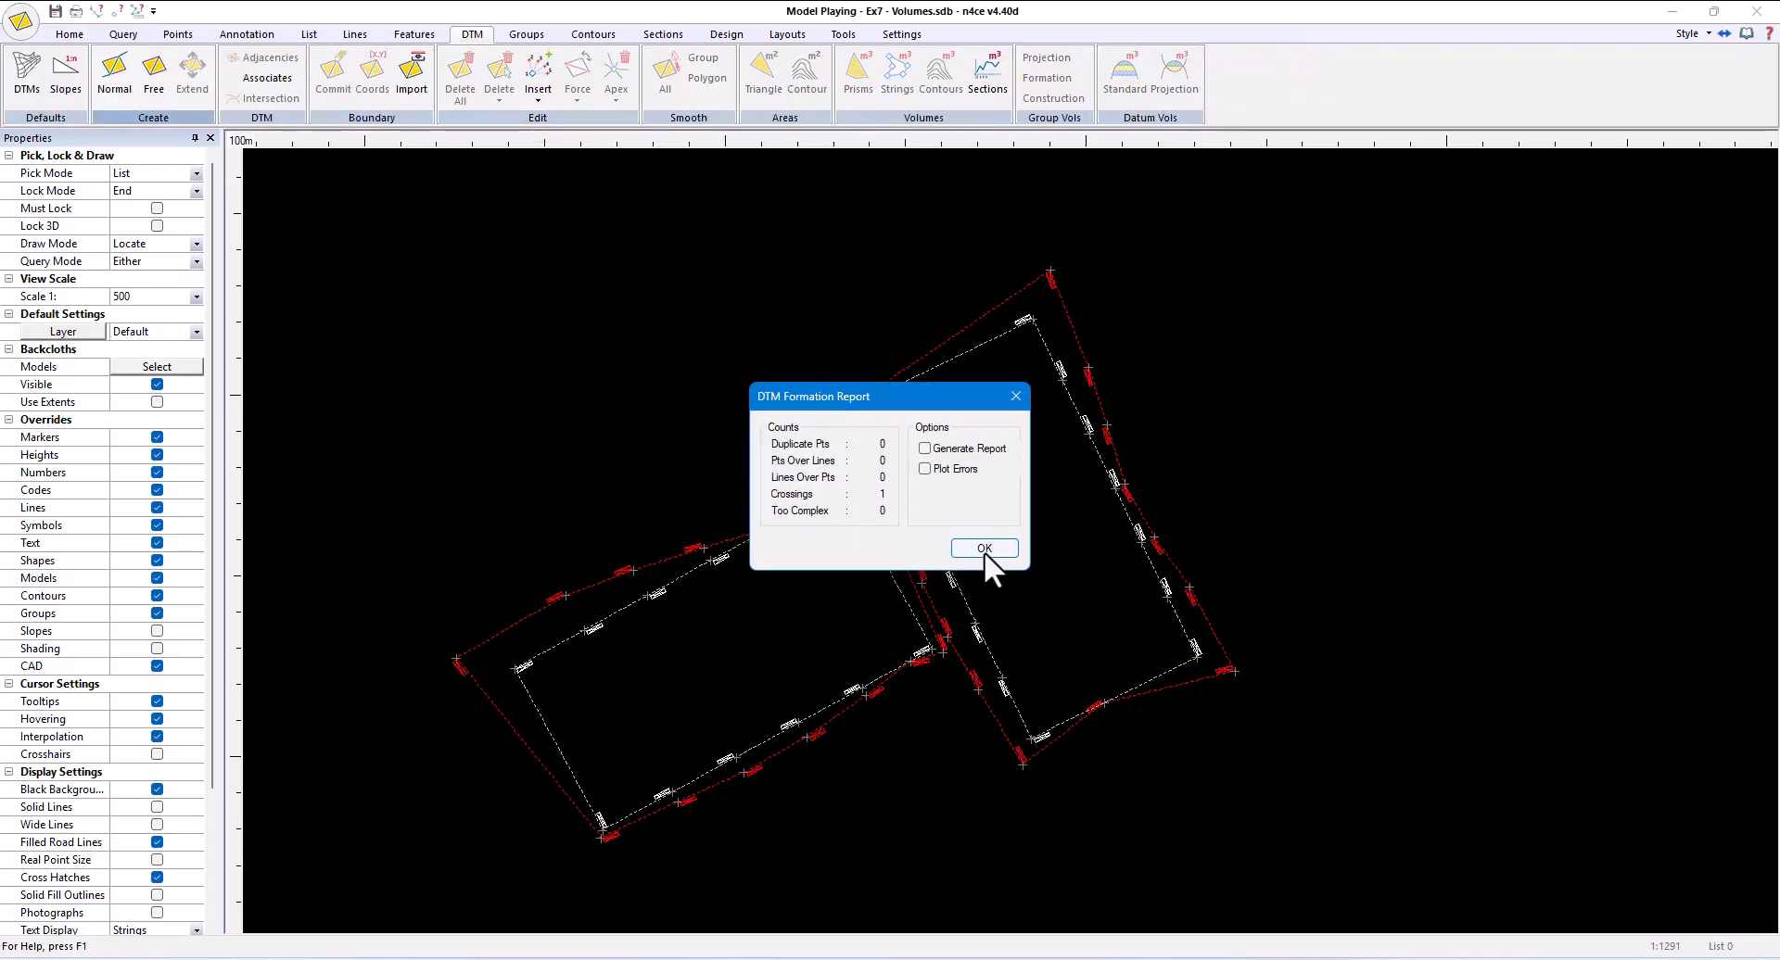
pyautogui.click(984, 547)
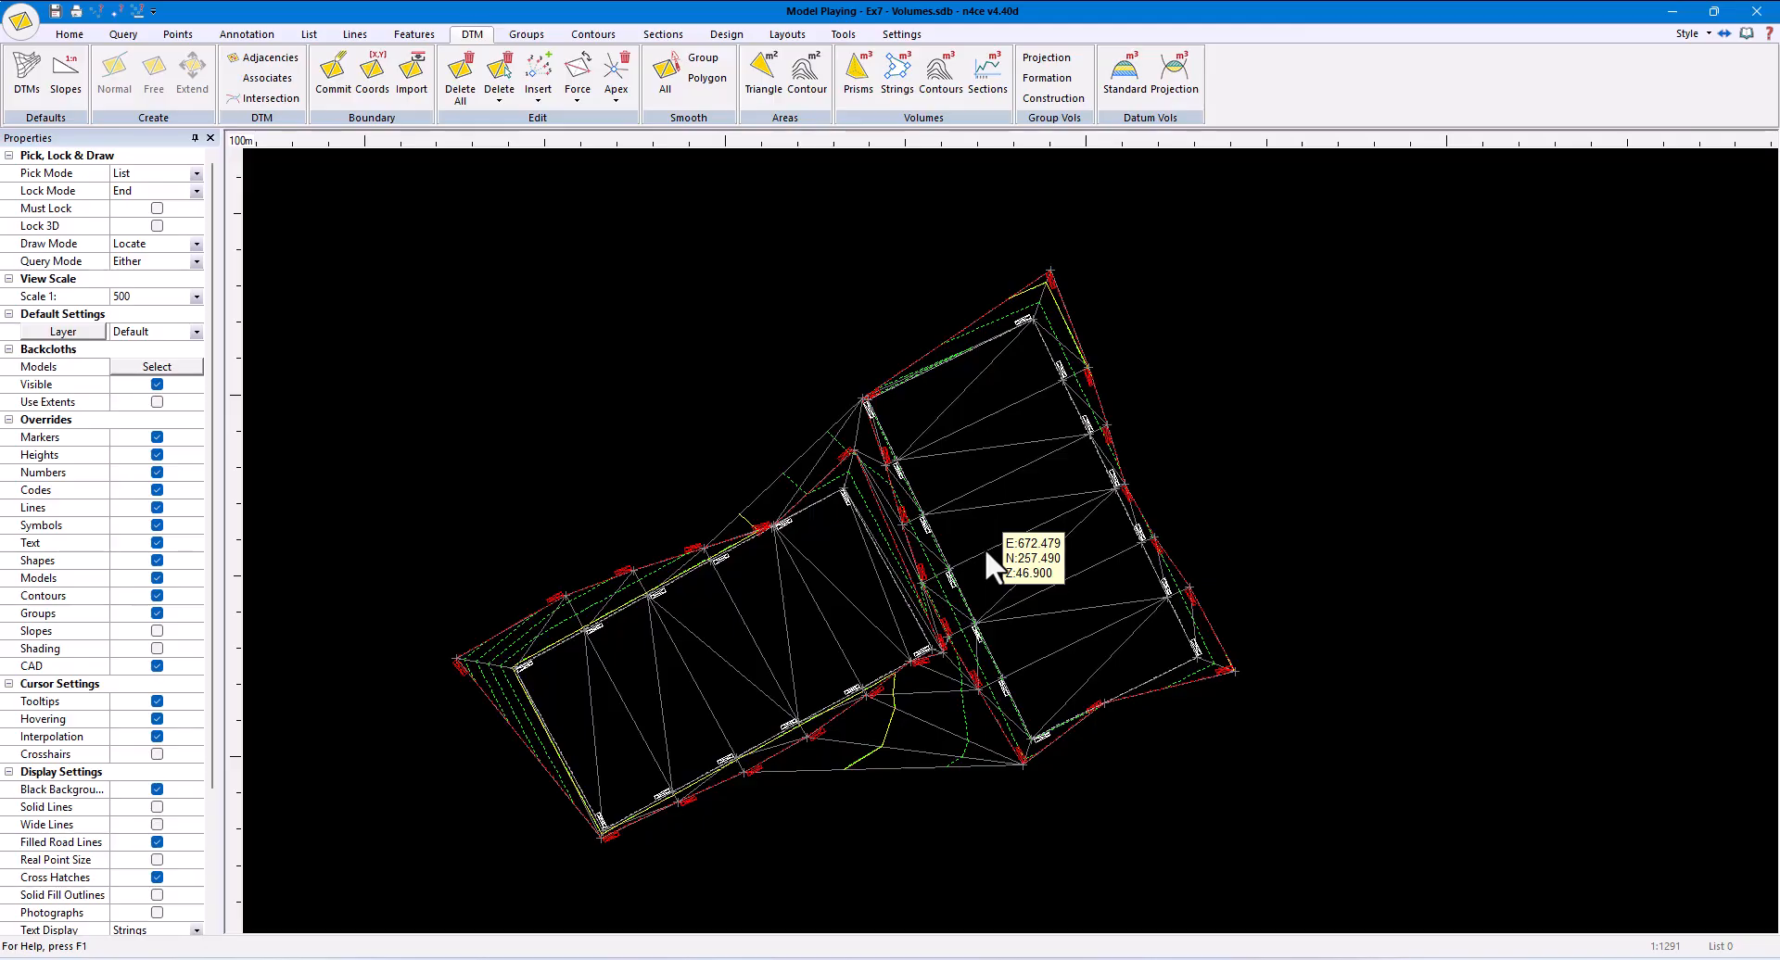
# - Try the Cross Hatch and Chequered fill patterns for group Pitch A, check Pitch B's settings, and discard the group changes
pyautogui.click(523, 34)
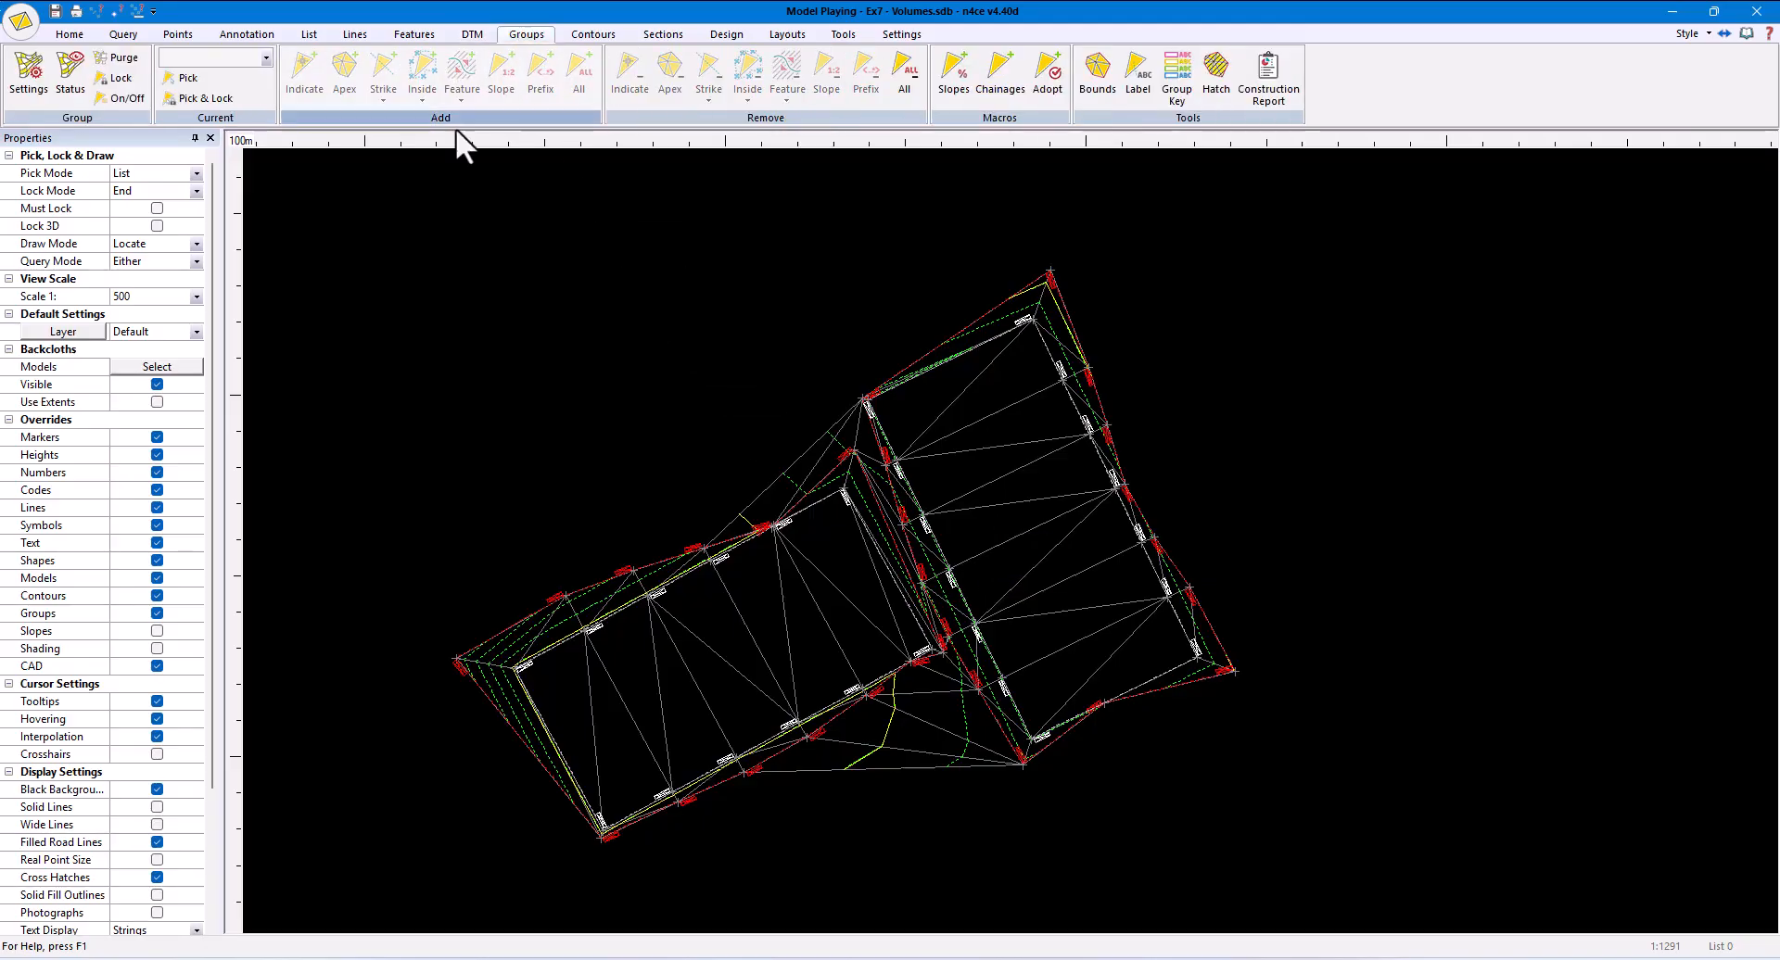
pyautogui.click(27, 88)
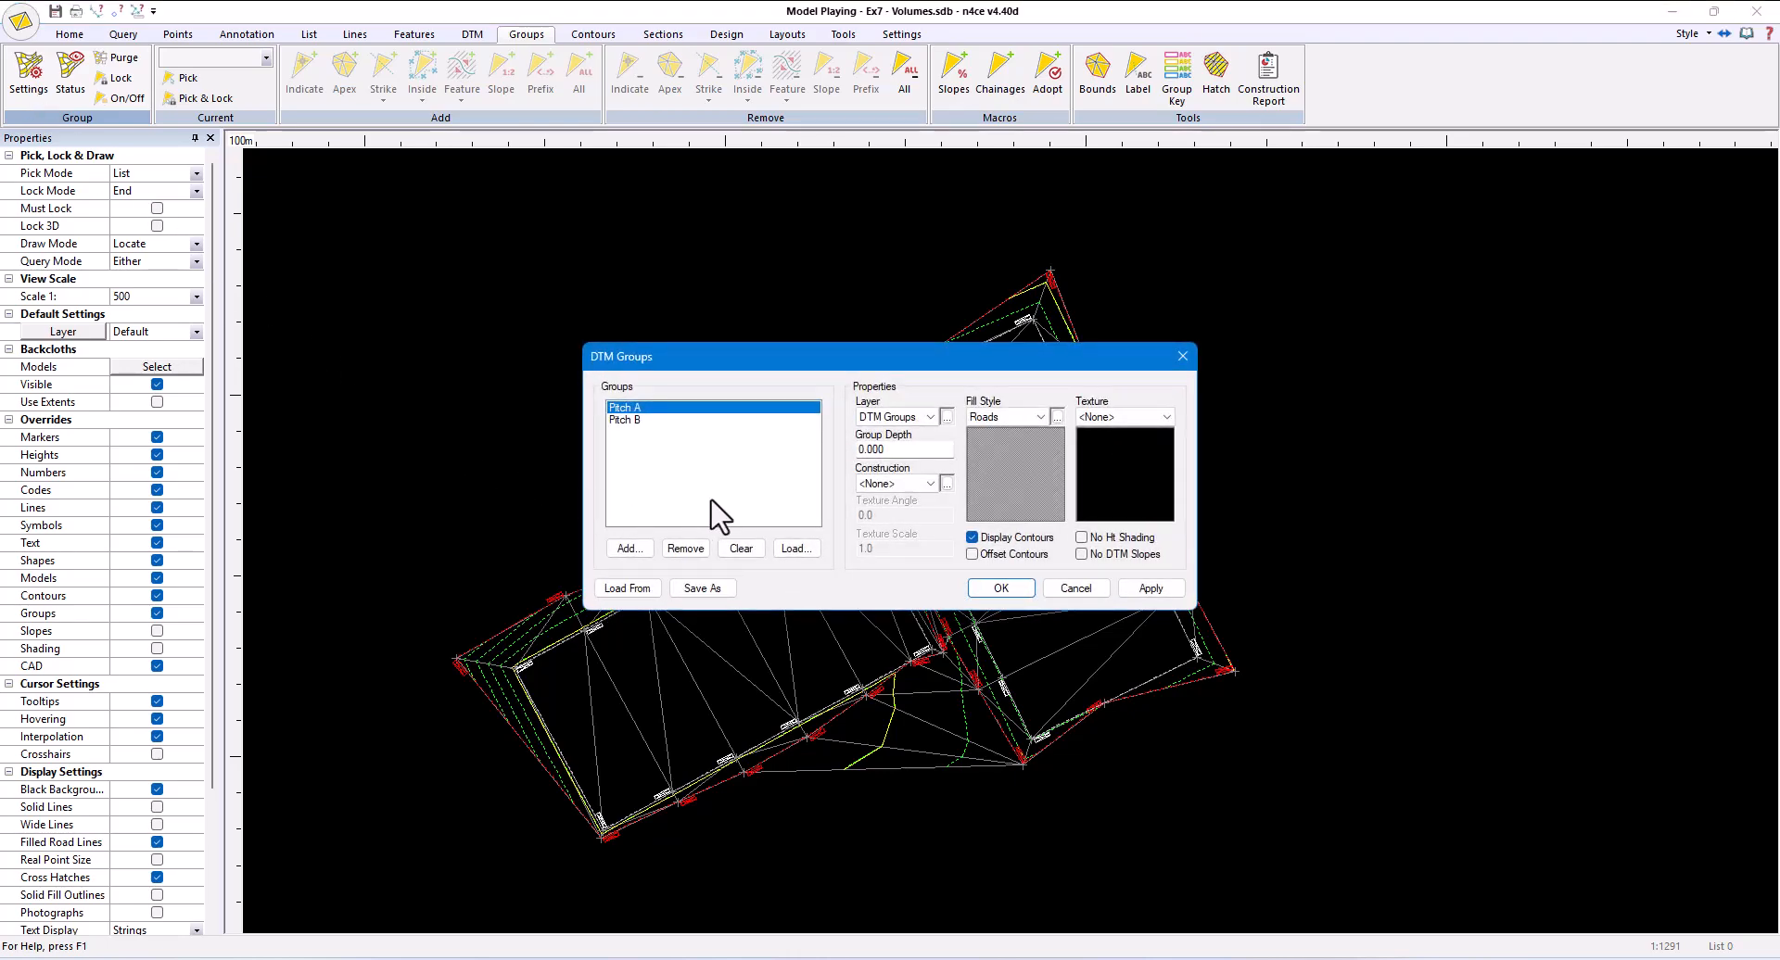
pyautogui.click(1057, 417)
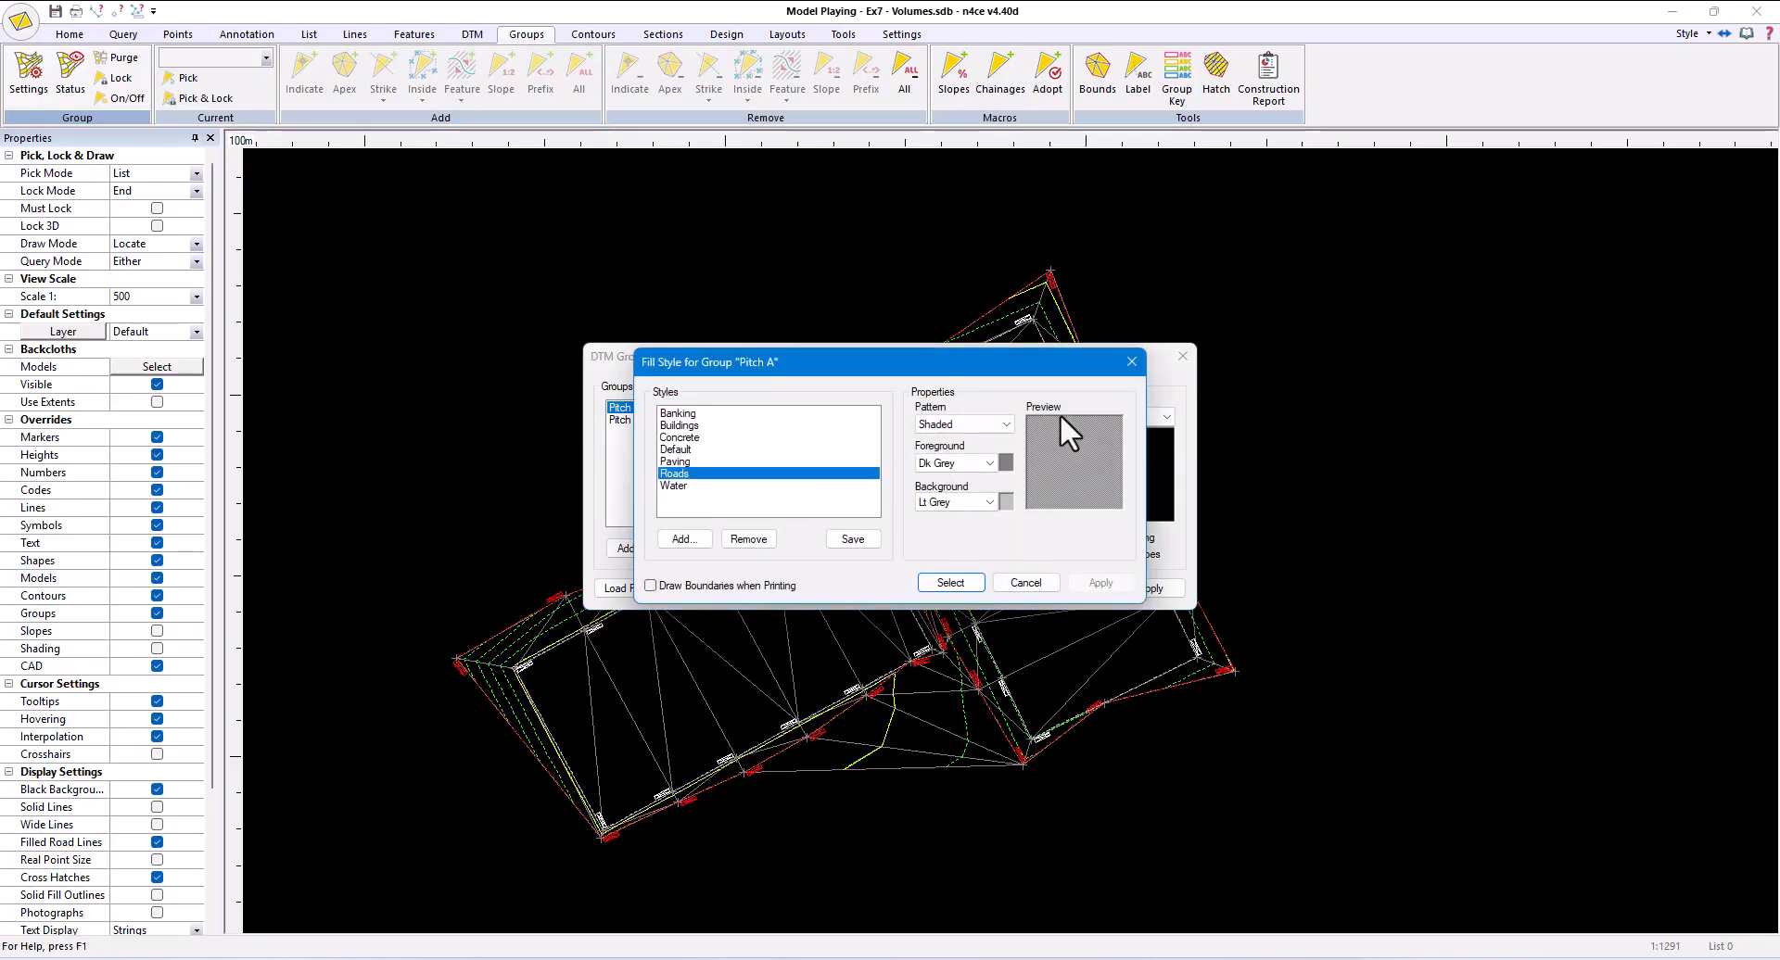
pyautogui.click(1005, 424)
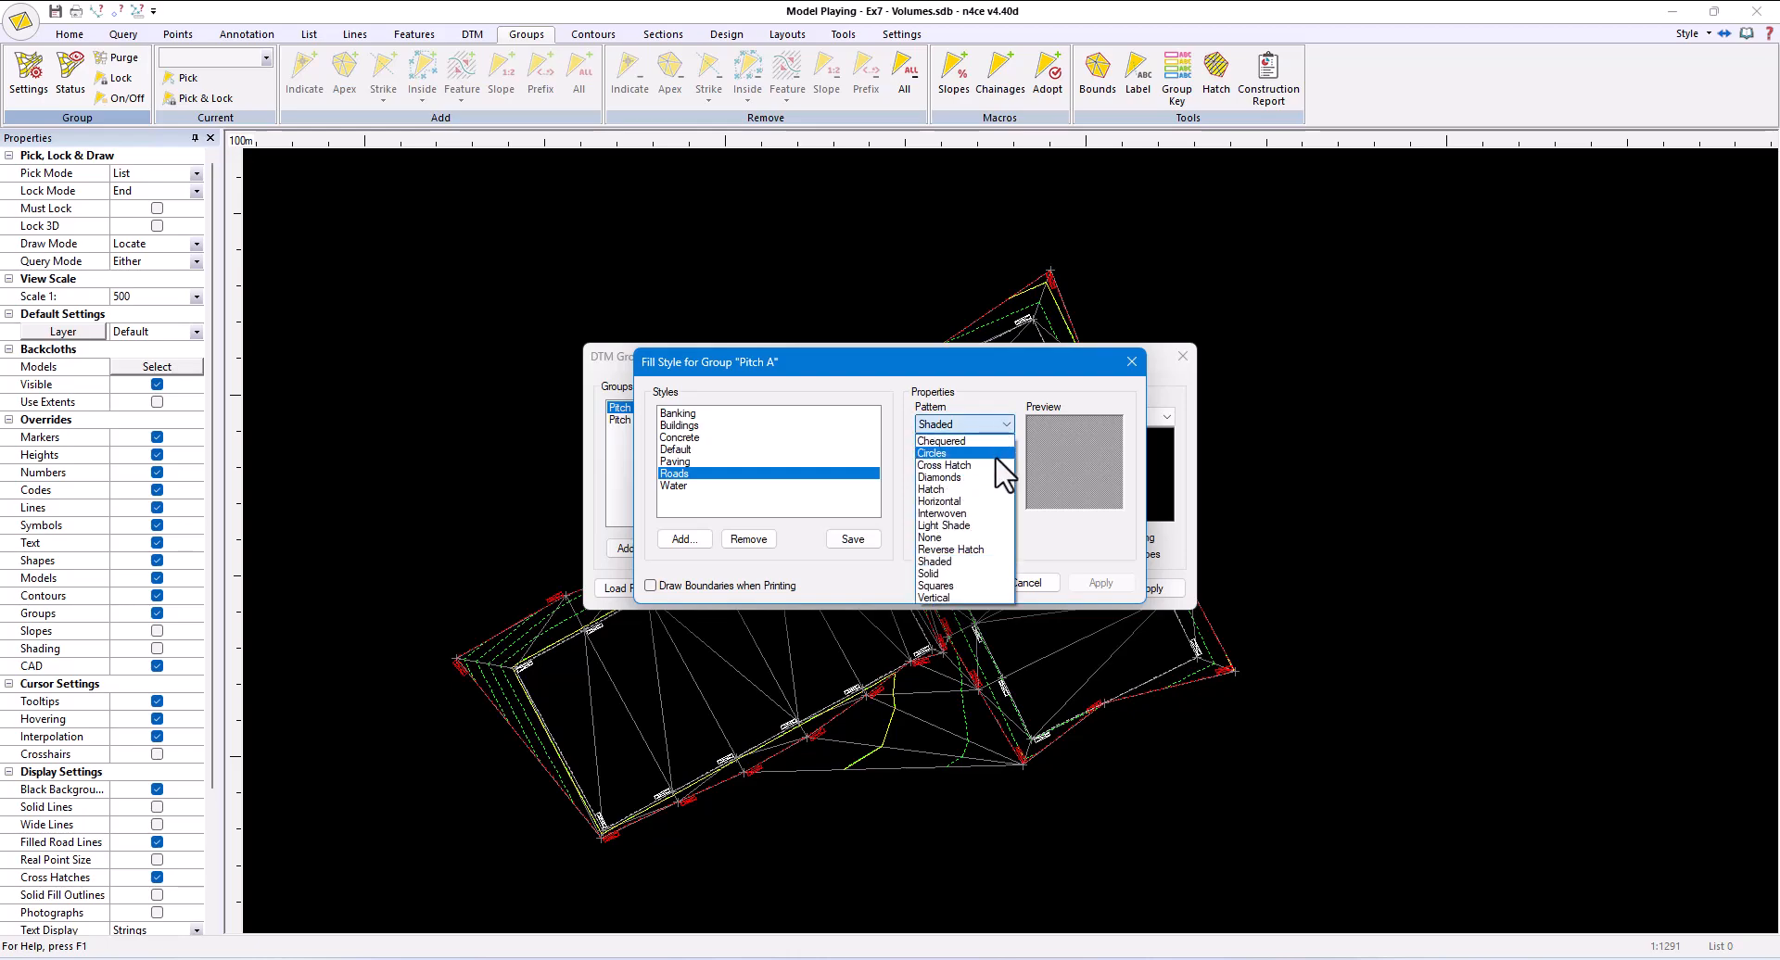
pyautogui.click(997, 465)
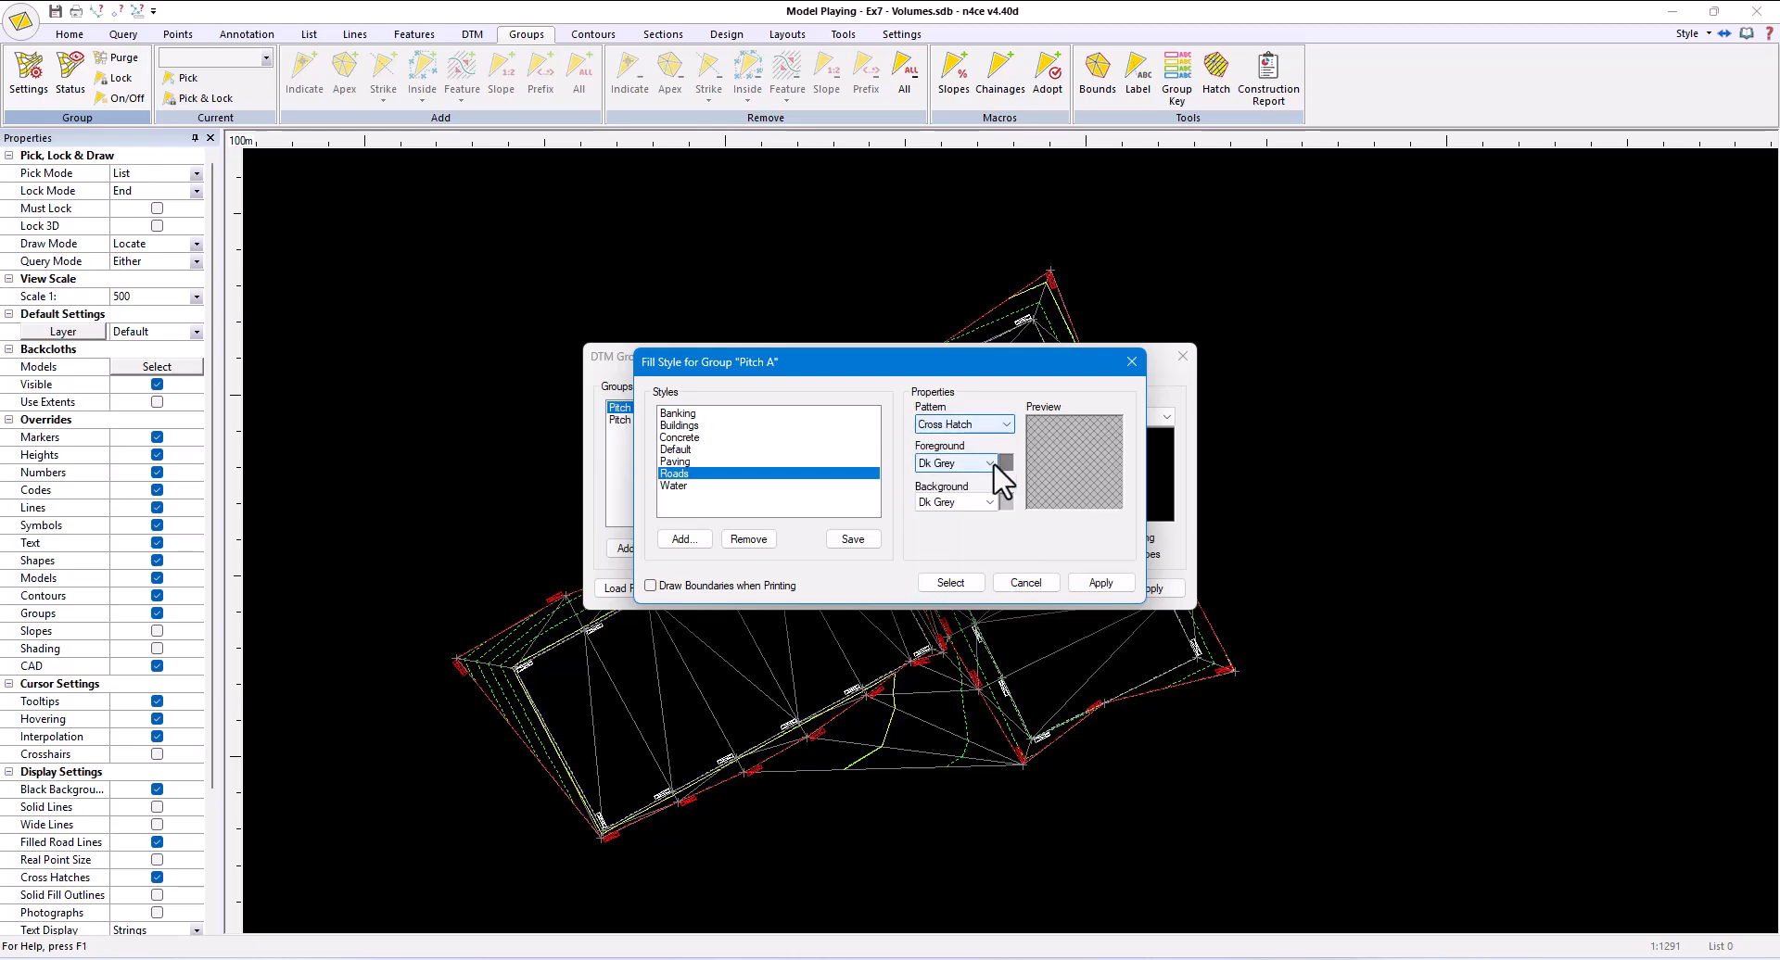
pyautogui.click(1004, 423)
pyautogui.click(1000, 454)
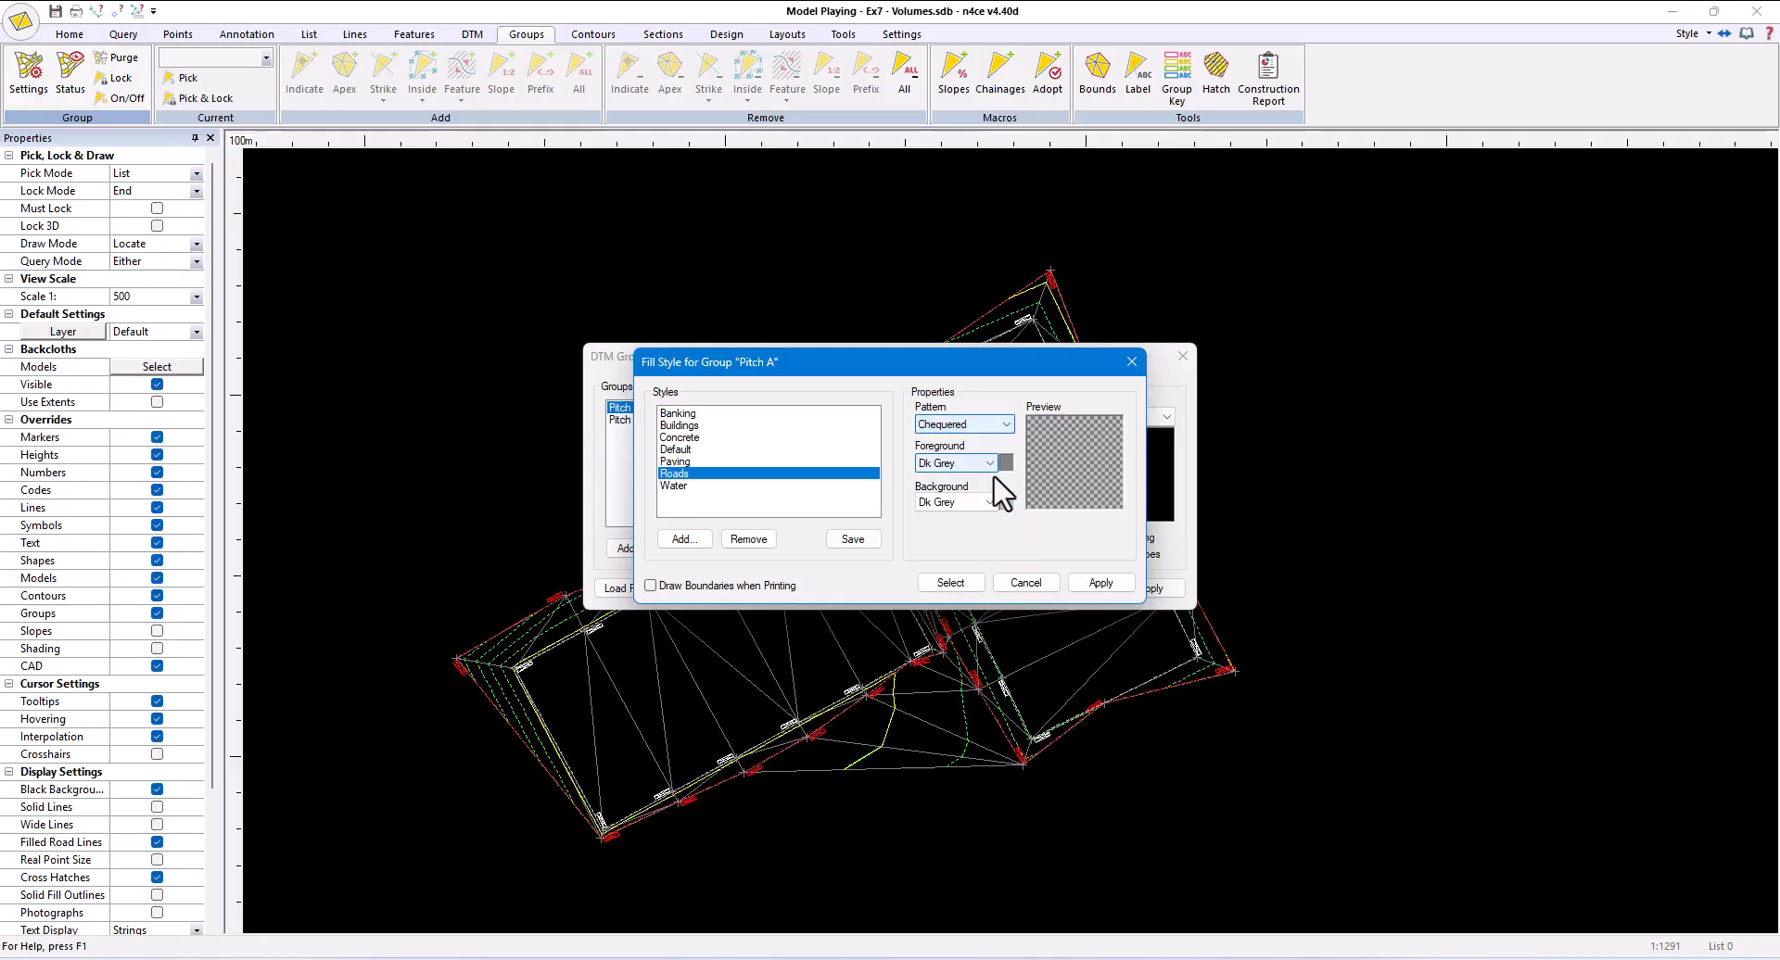
pyautogui.click(1004, 425)
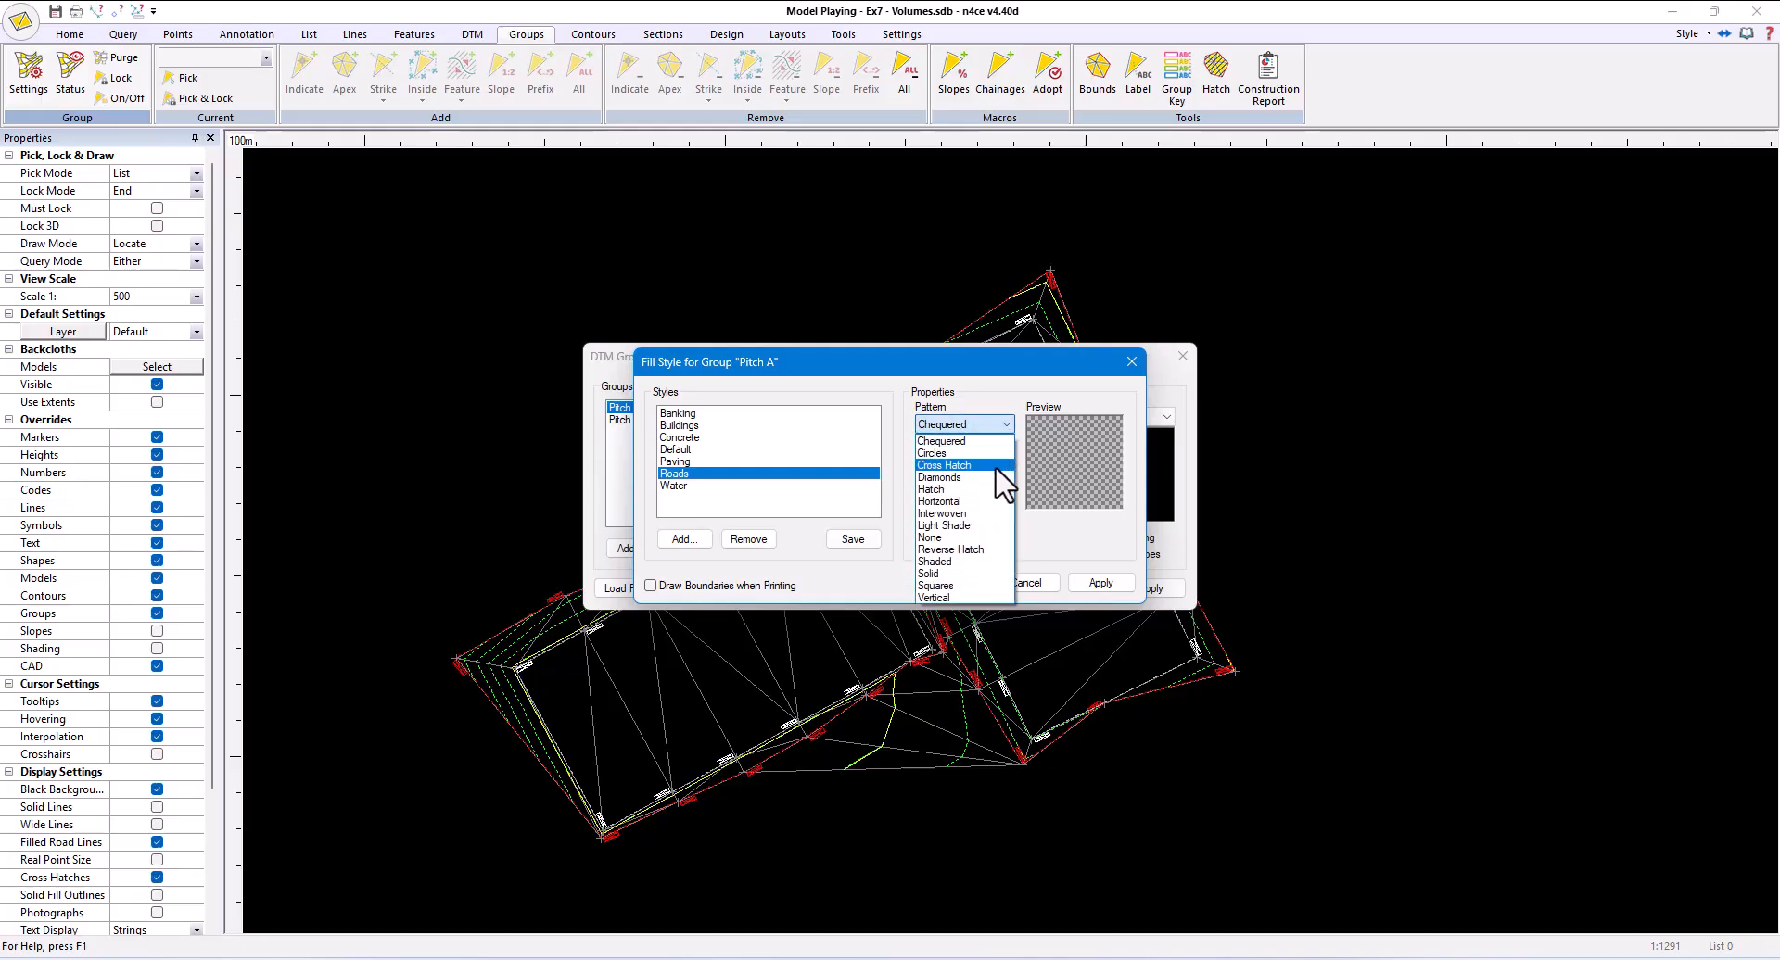
pyautogui.click(974, 562)
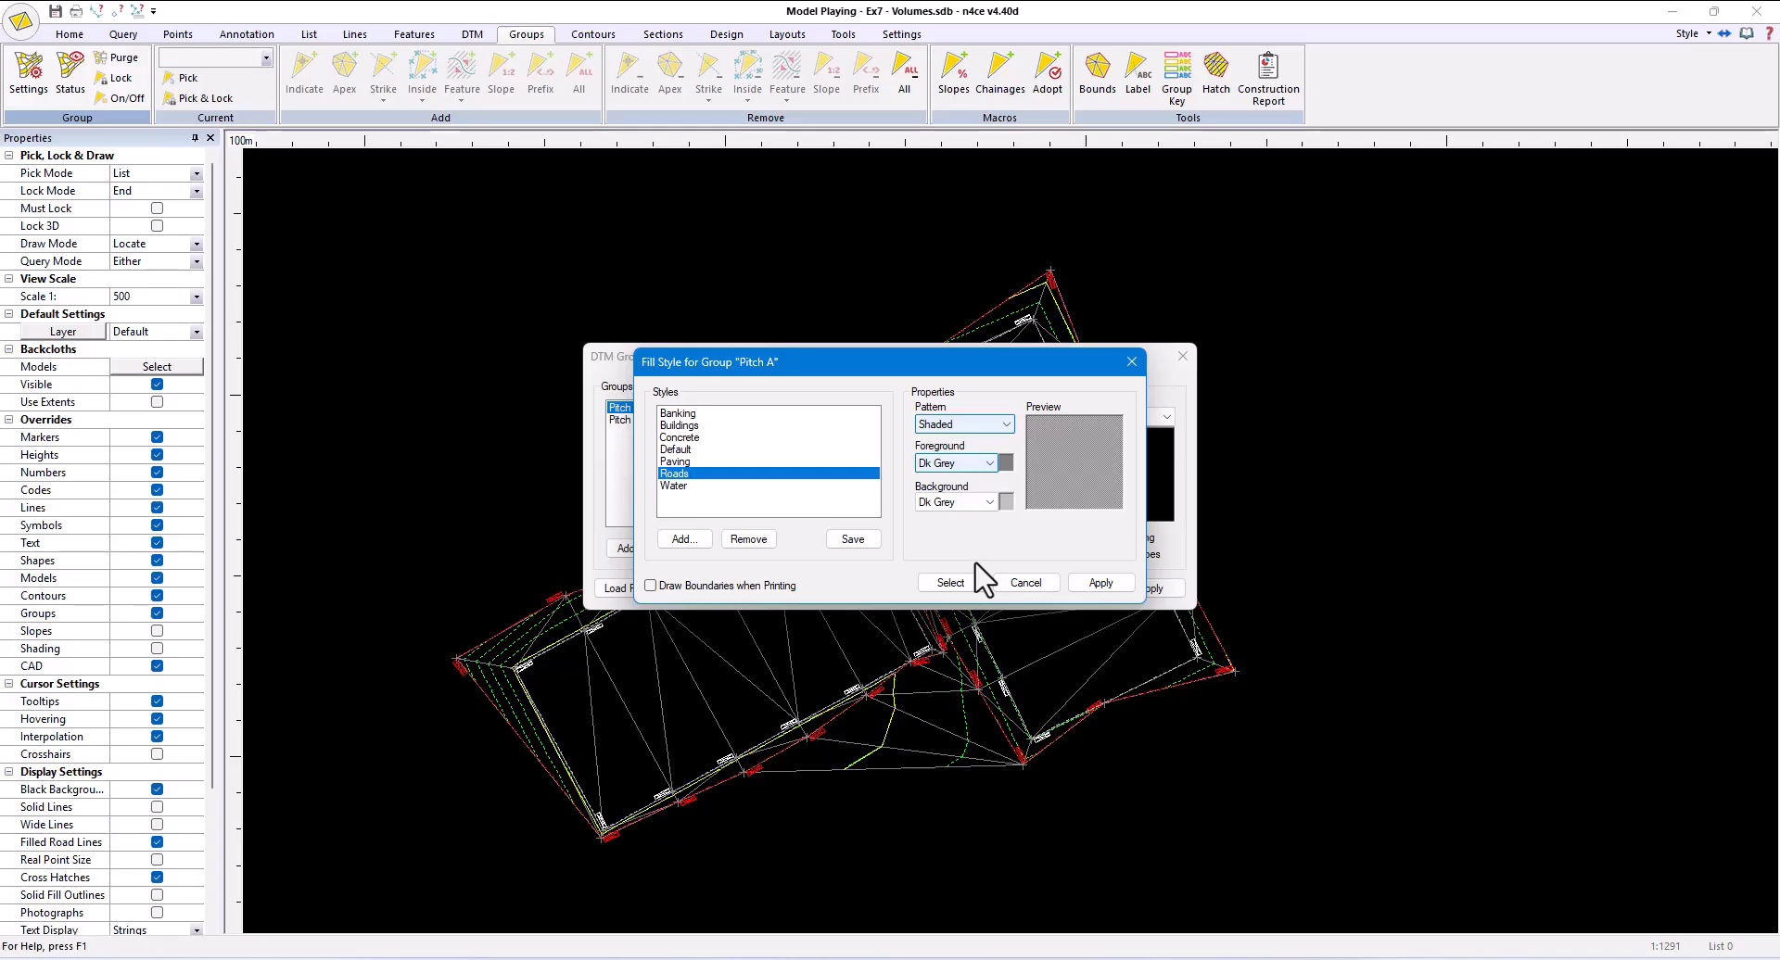
pyautogui.click(1005, 582)
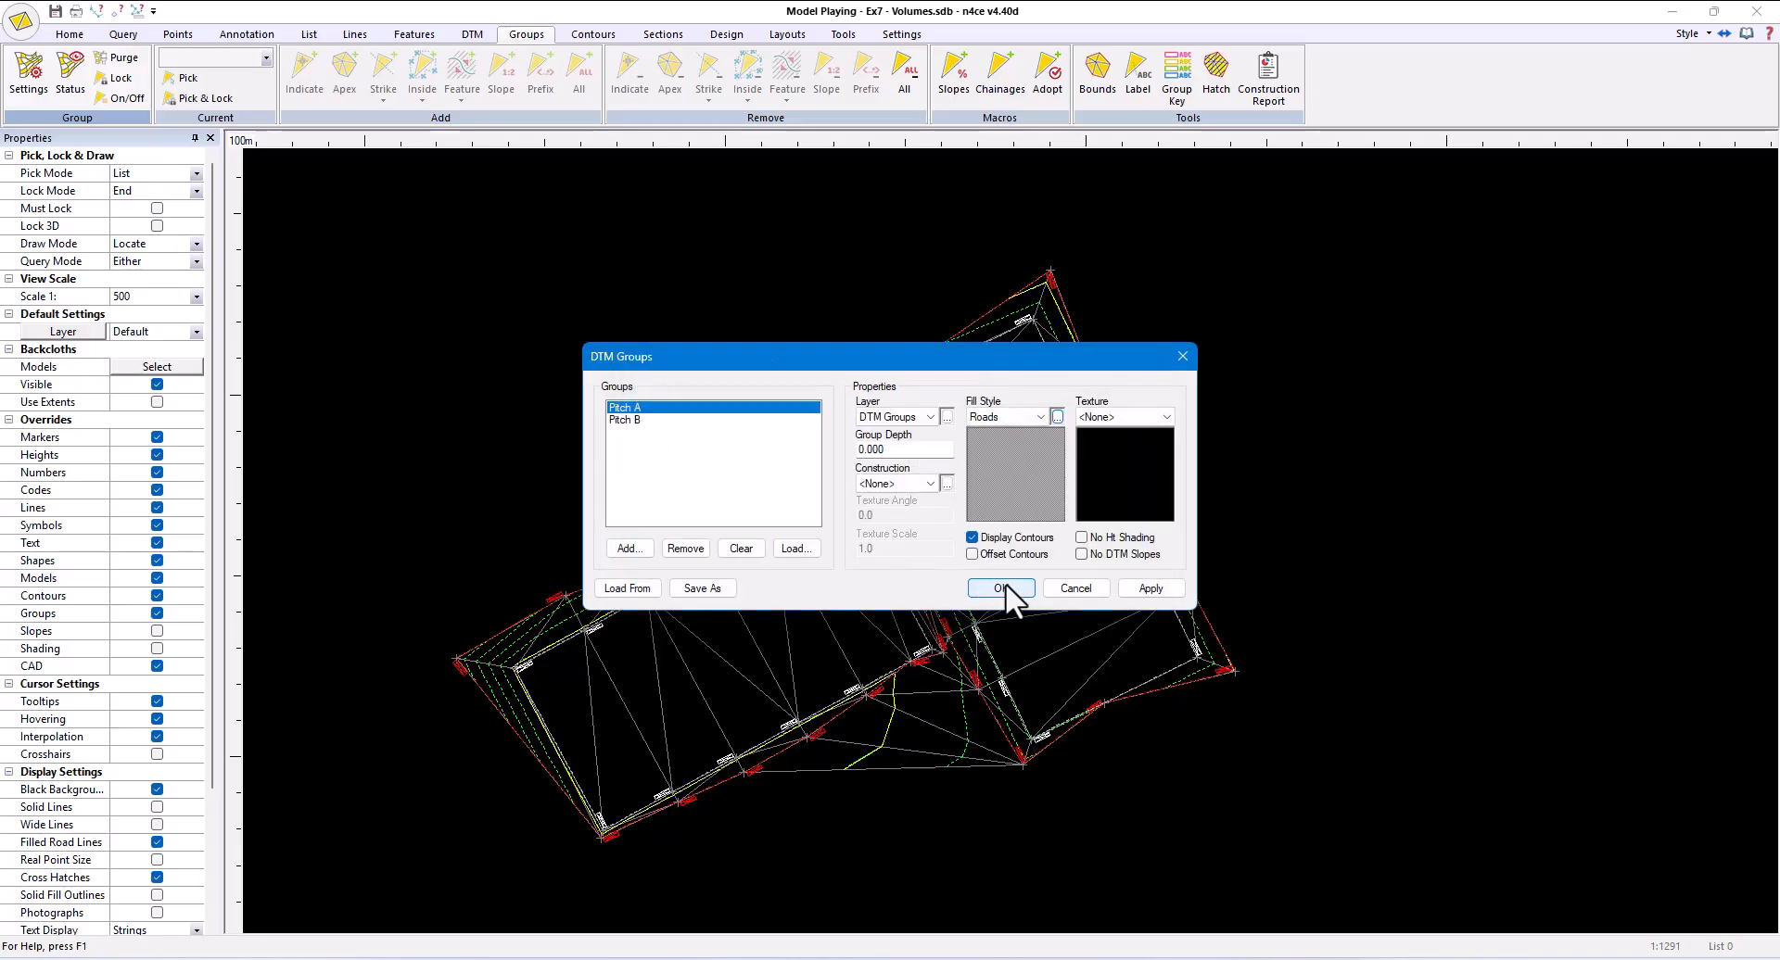
pyautogui.click(654, 421)
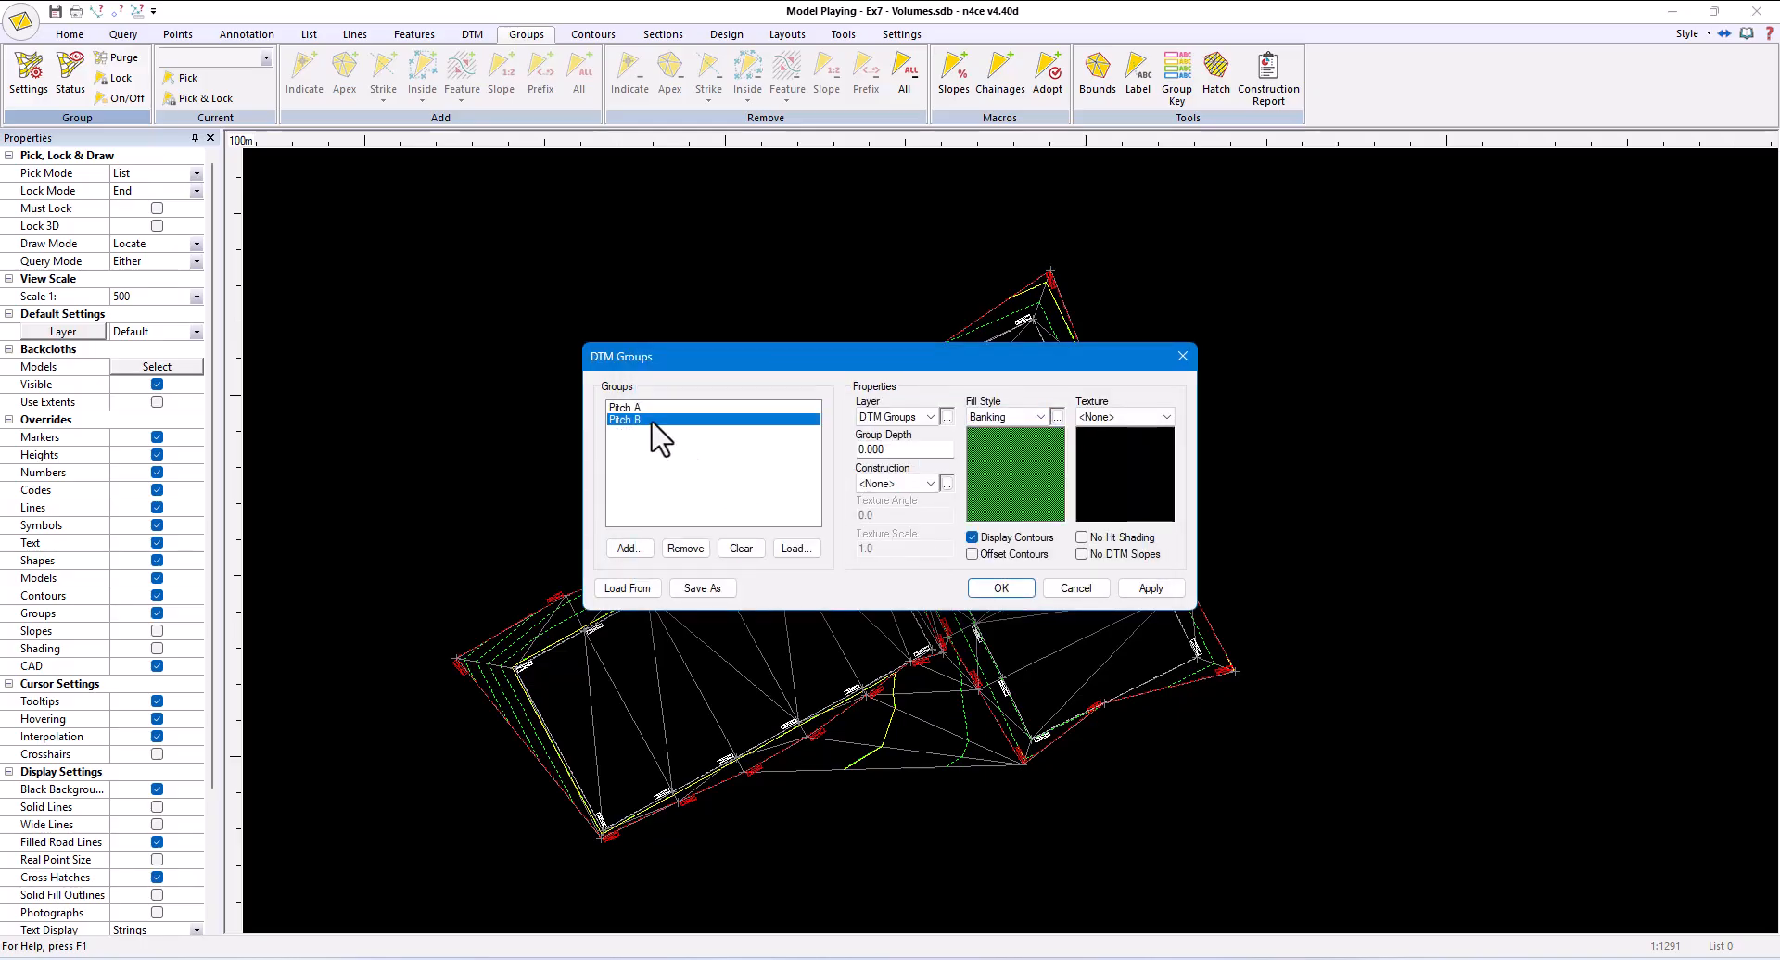
pyautogui.click(1074, 588)
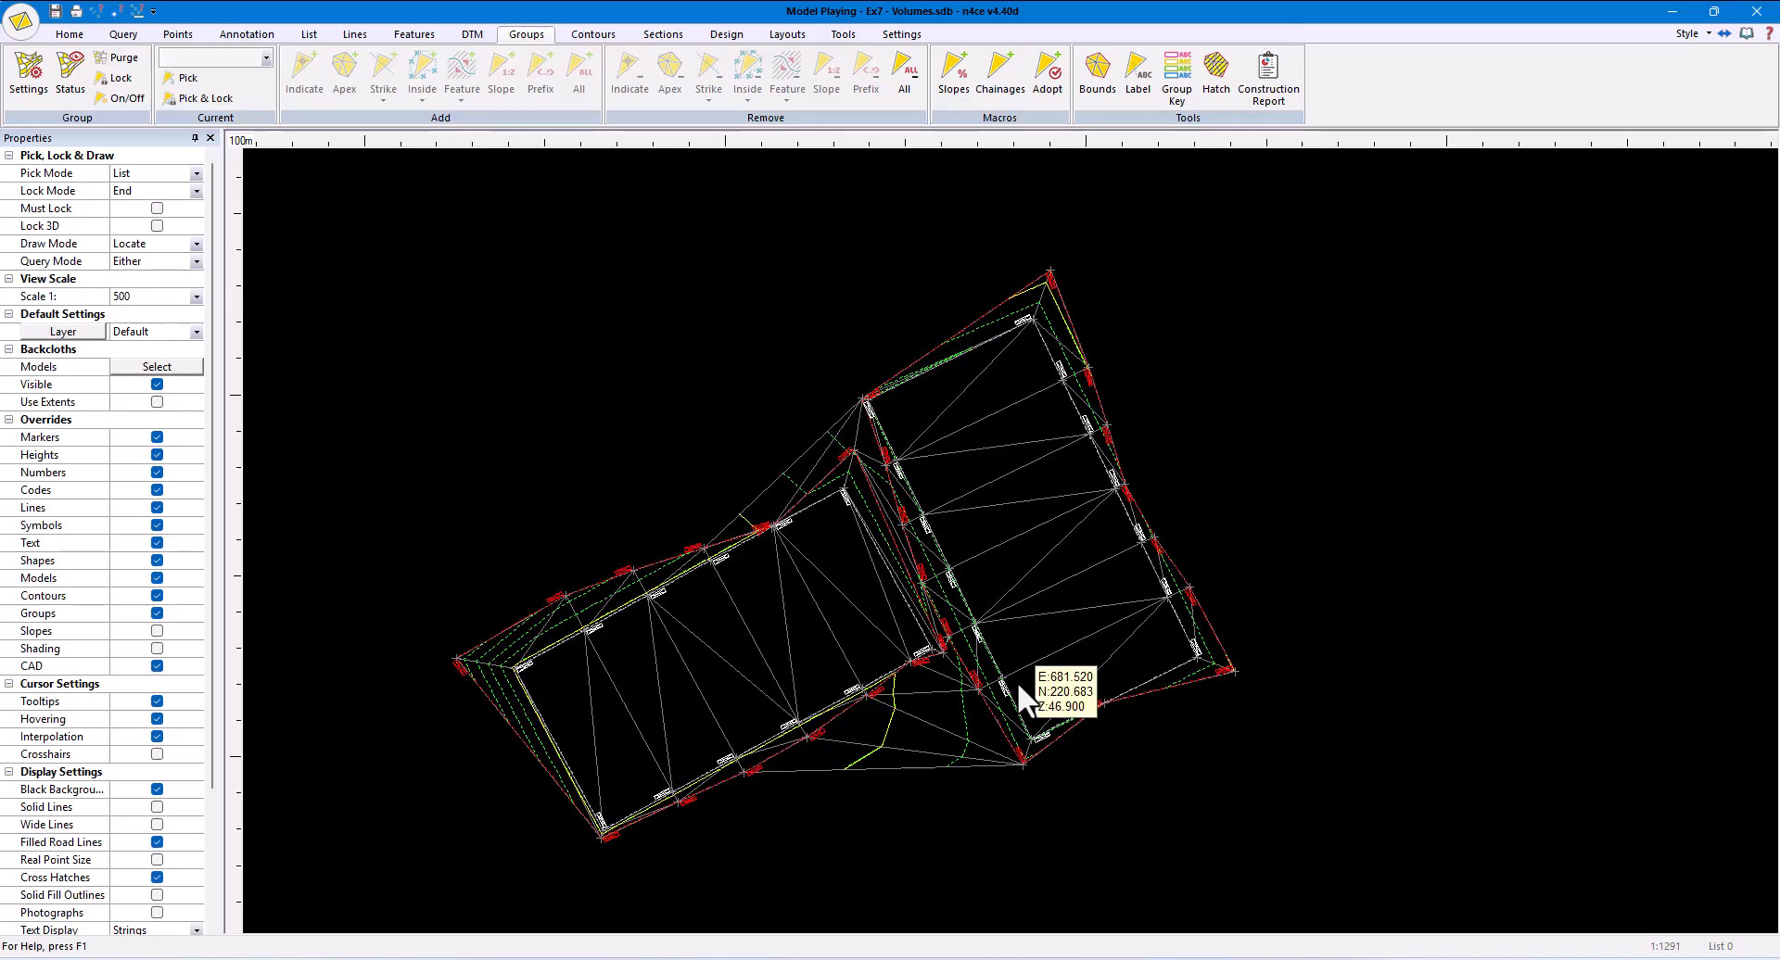
# - Make Pitch A the current group and add the triangles inside the lower-left pitch's boundary feature to it
pyautogui.click(266, 57)
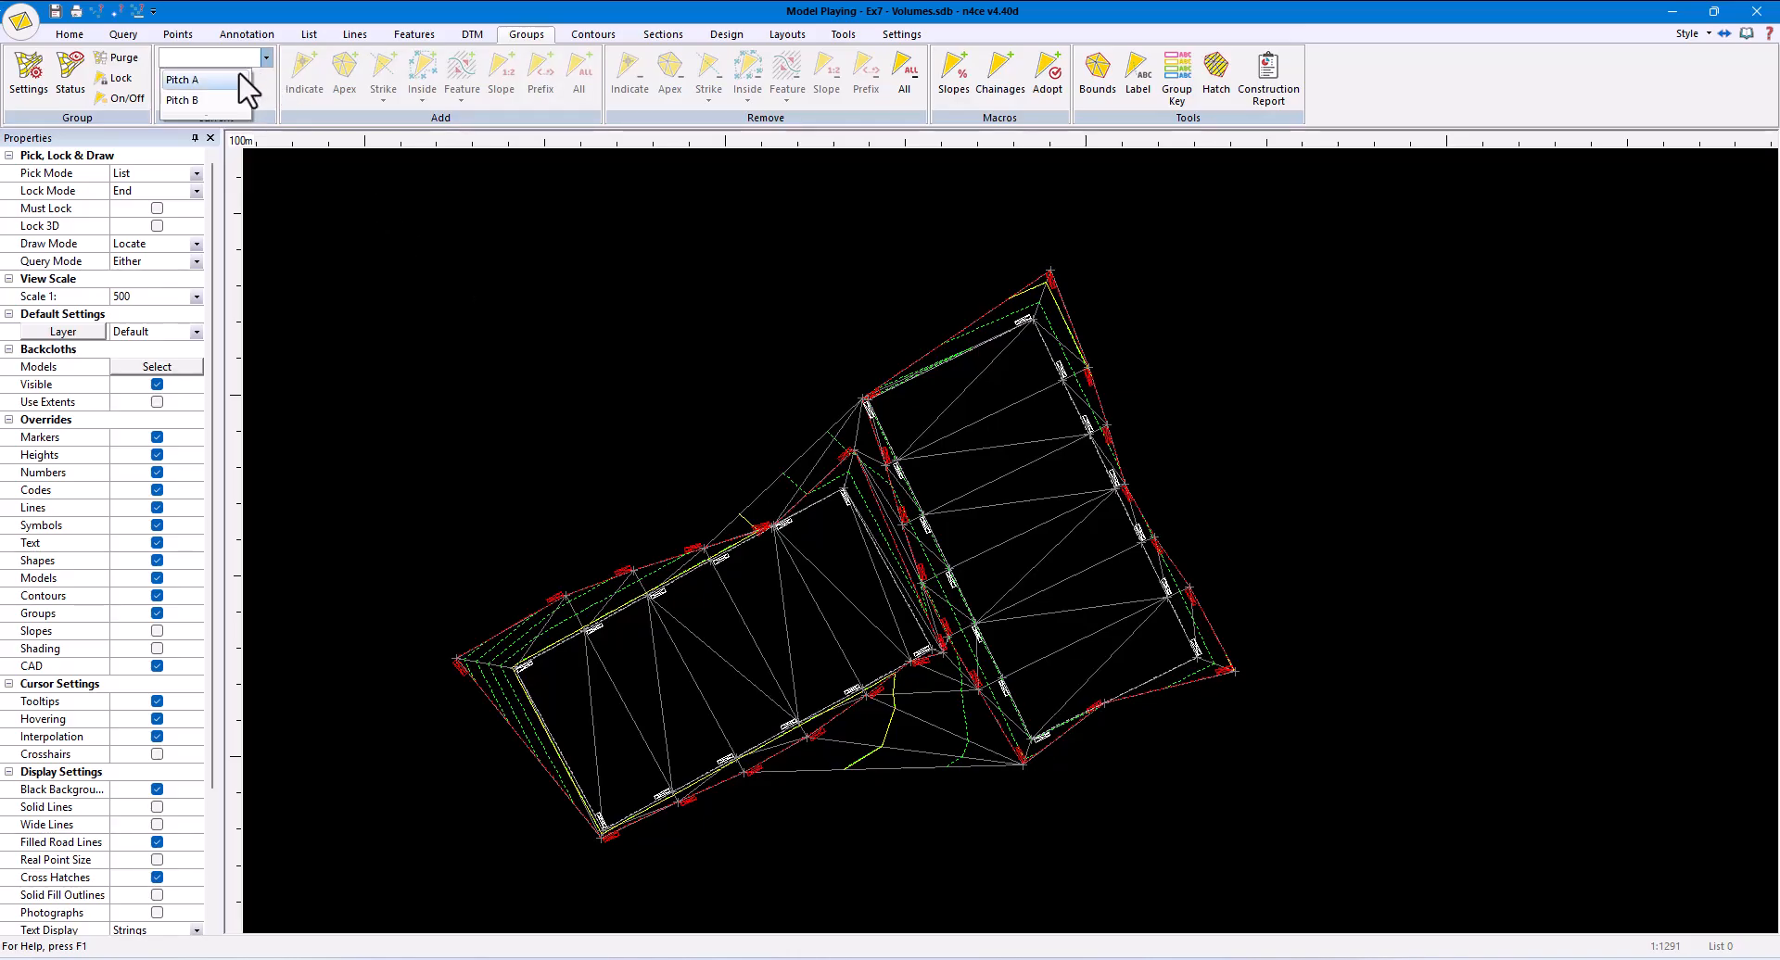
pyautogui.click(232, 76)
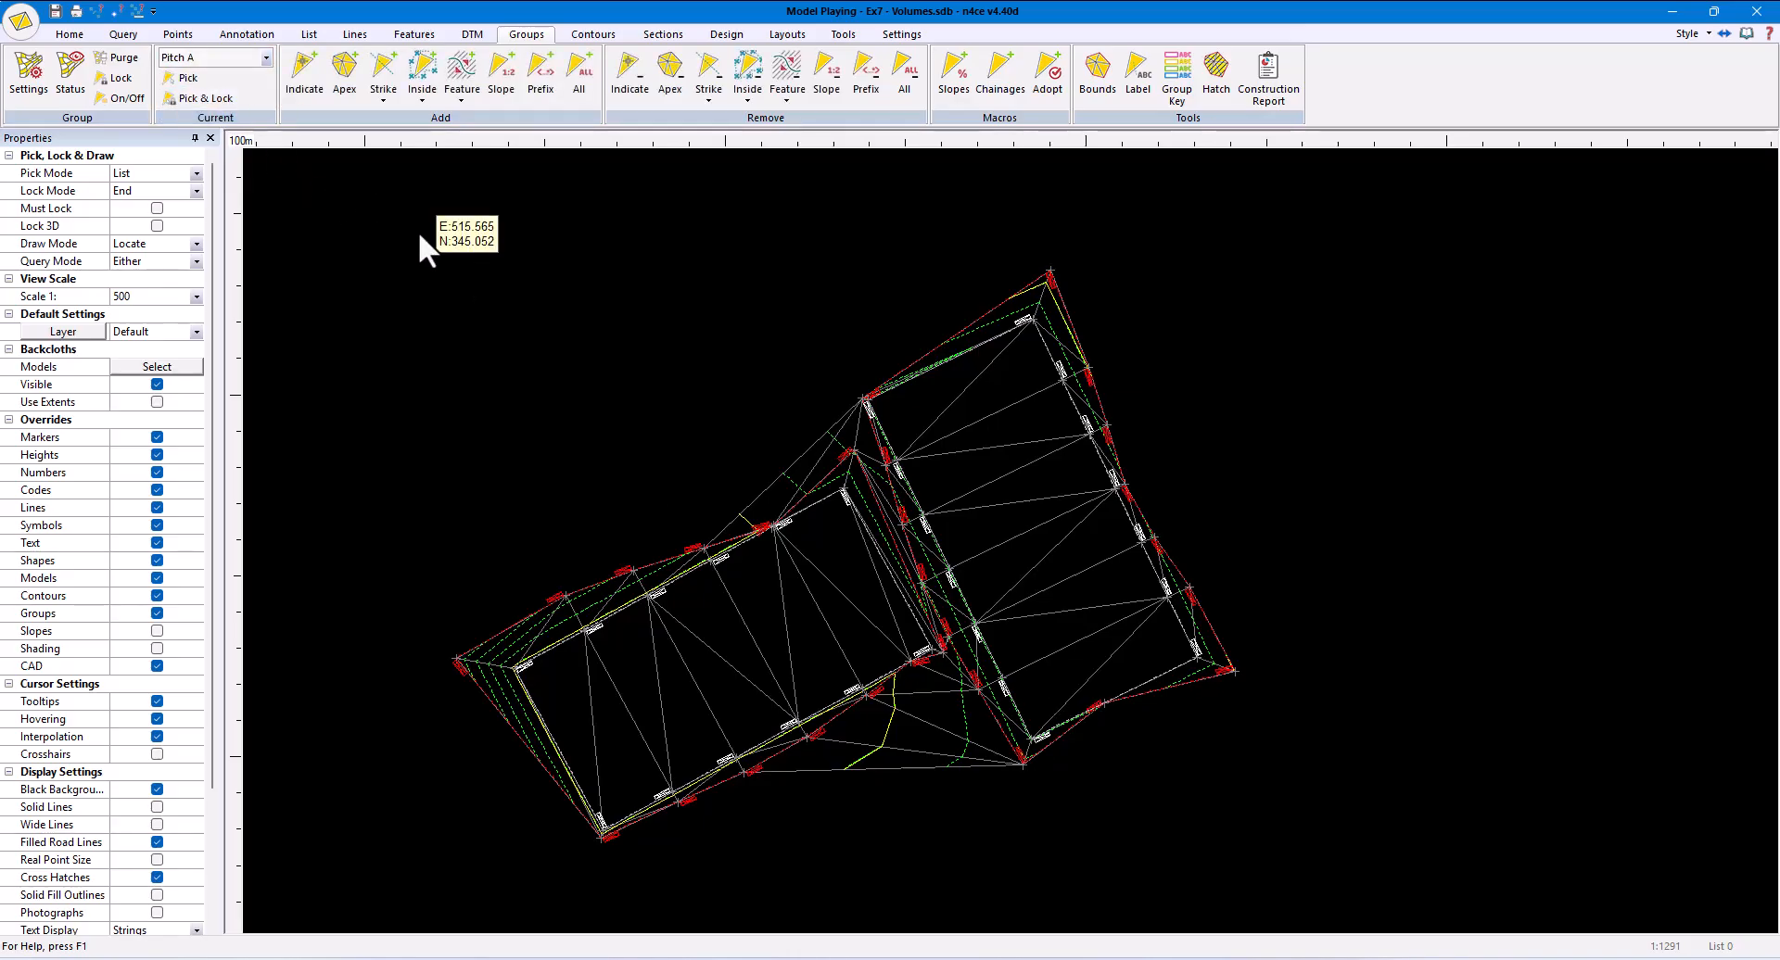
pyautogui.click(420, 96)
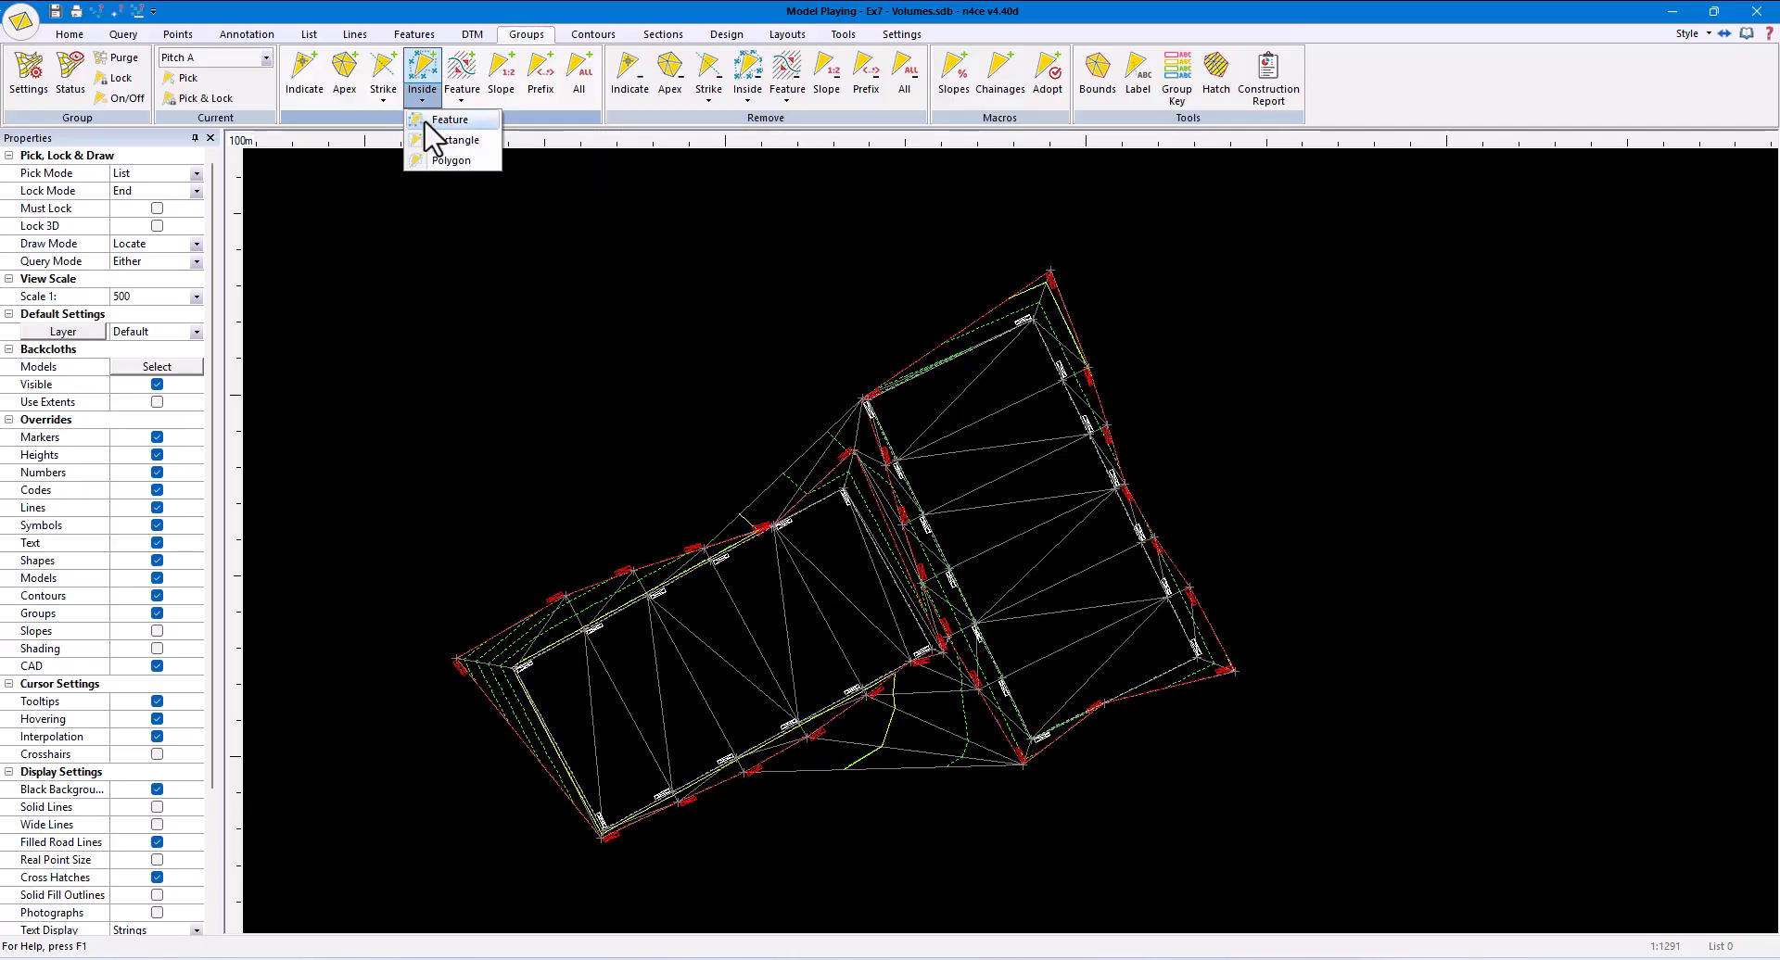
pyautogui.click(429, 121)
pyautogui.click(586, 581)
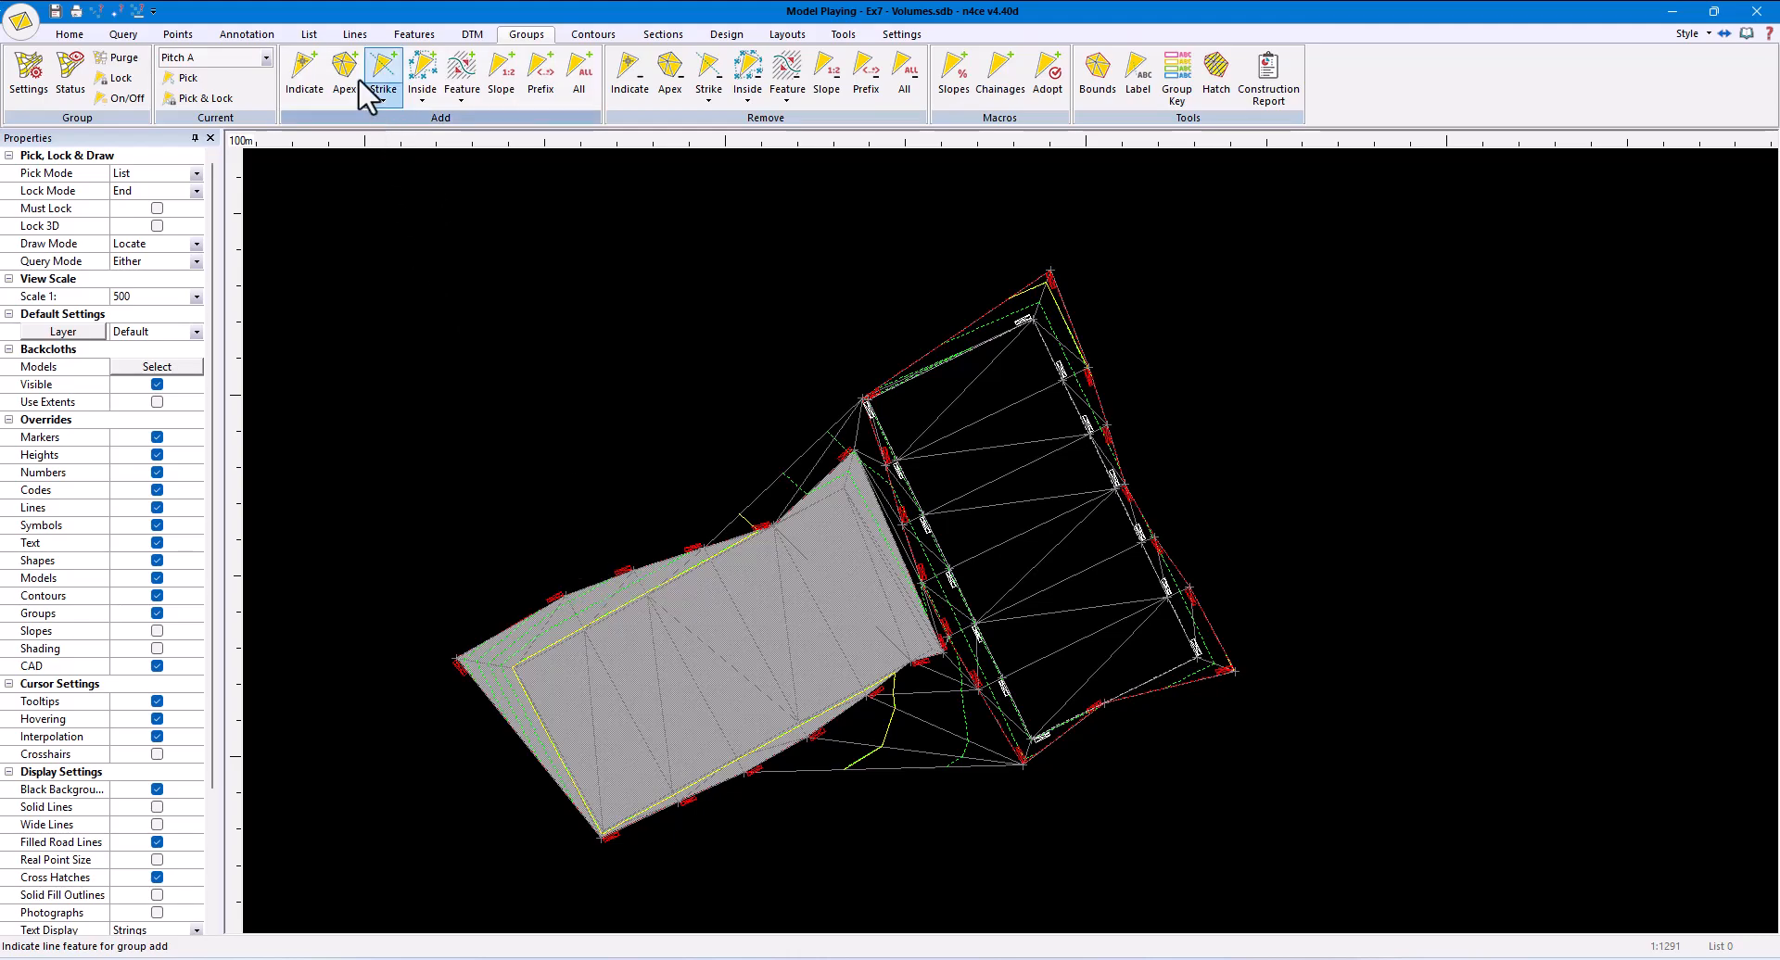
# - Make Pitch B the current group and add the triangles inside the upper-right pitch's boundary feature to it
pyautogui.click(266, 58)
pyautogui.click(221, 97)
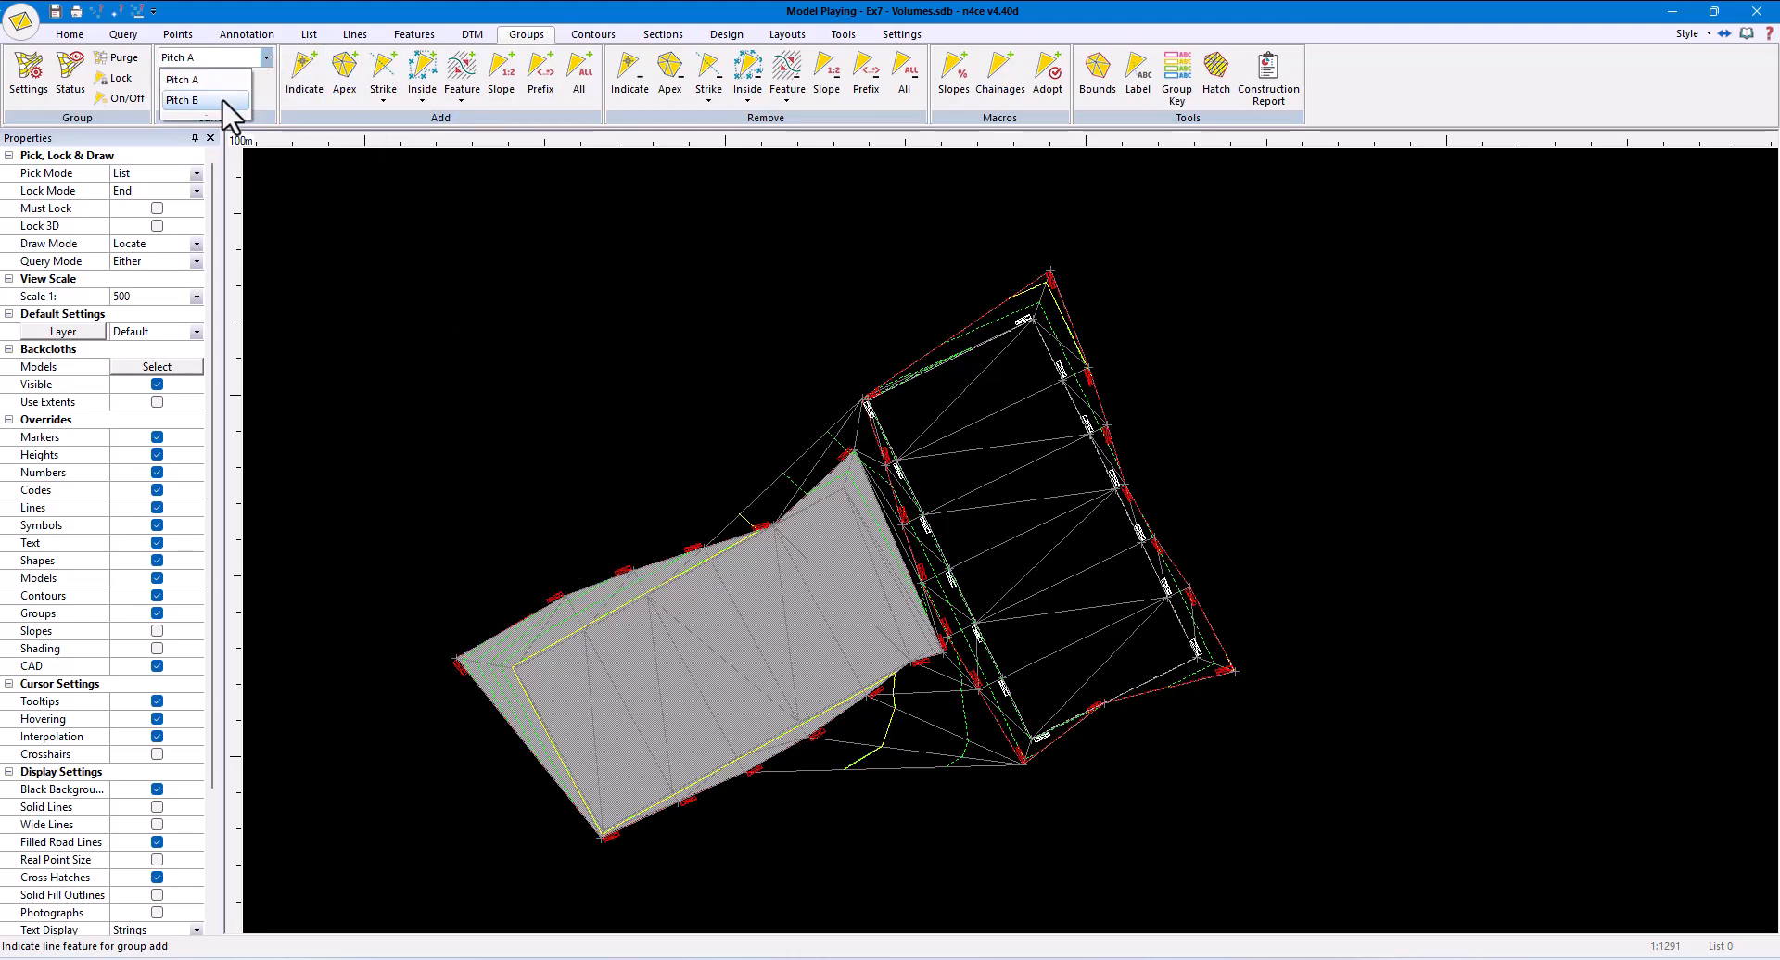
pyautogui.click(986, 309)
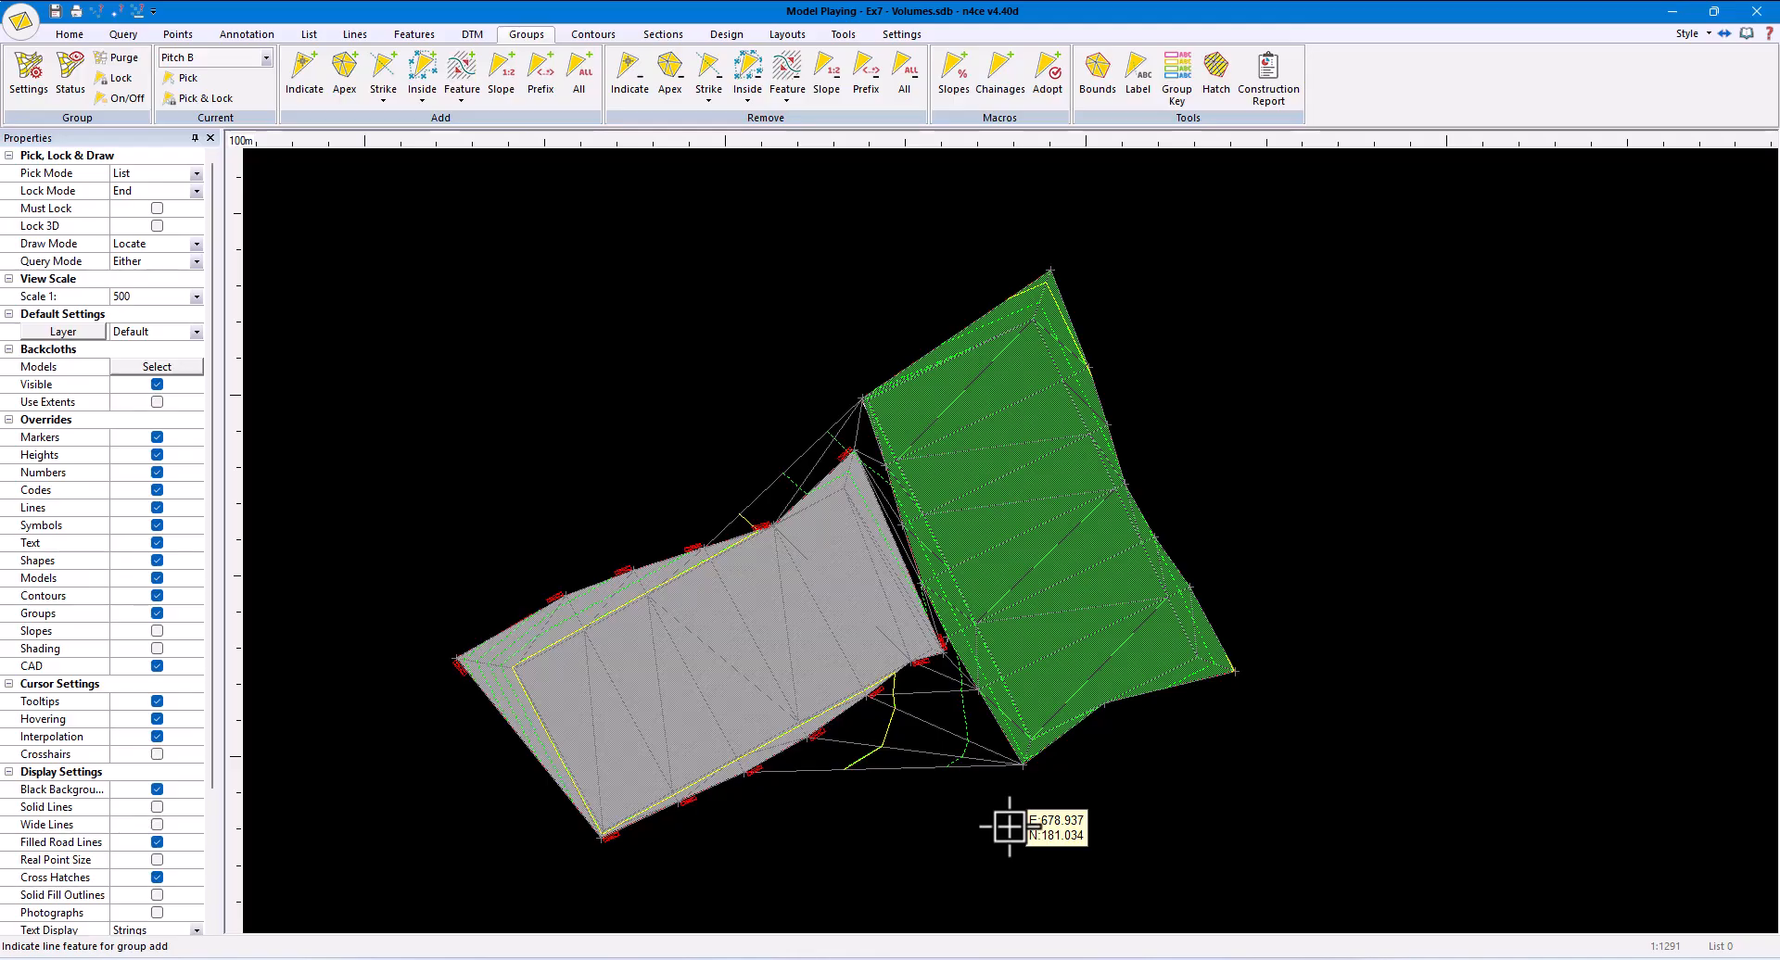
# - Delete all Playing DTM triangles that do not belong to a group
pyautogui.click(472, 36)
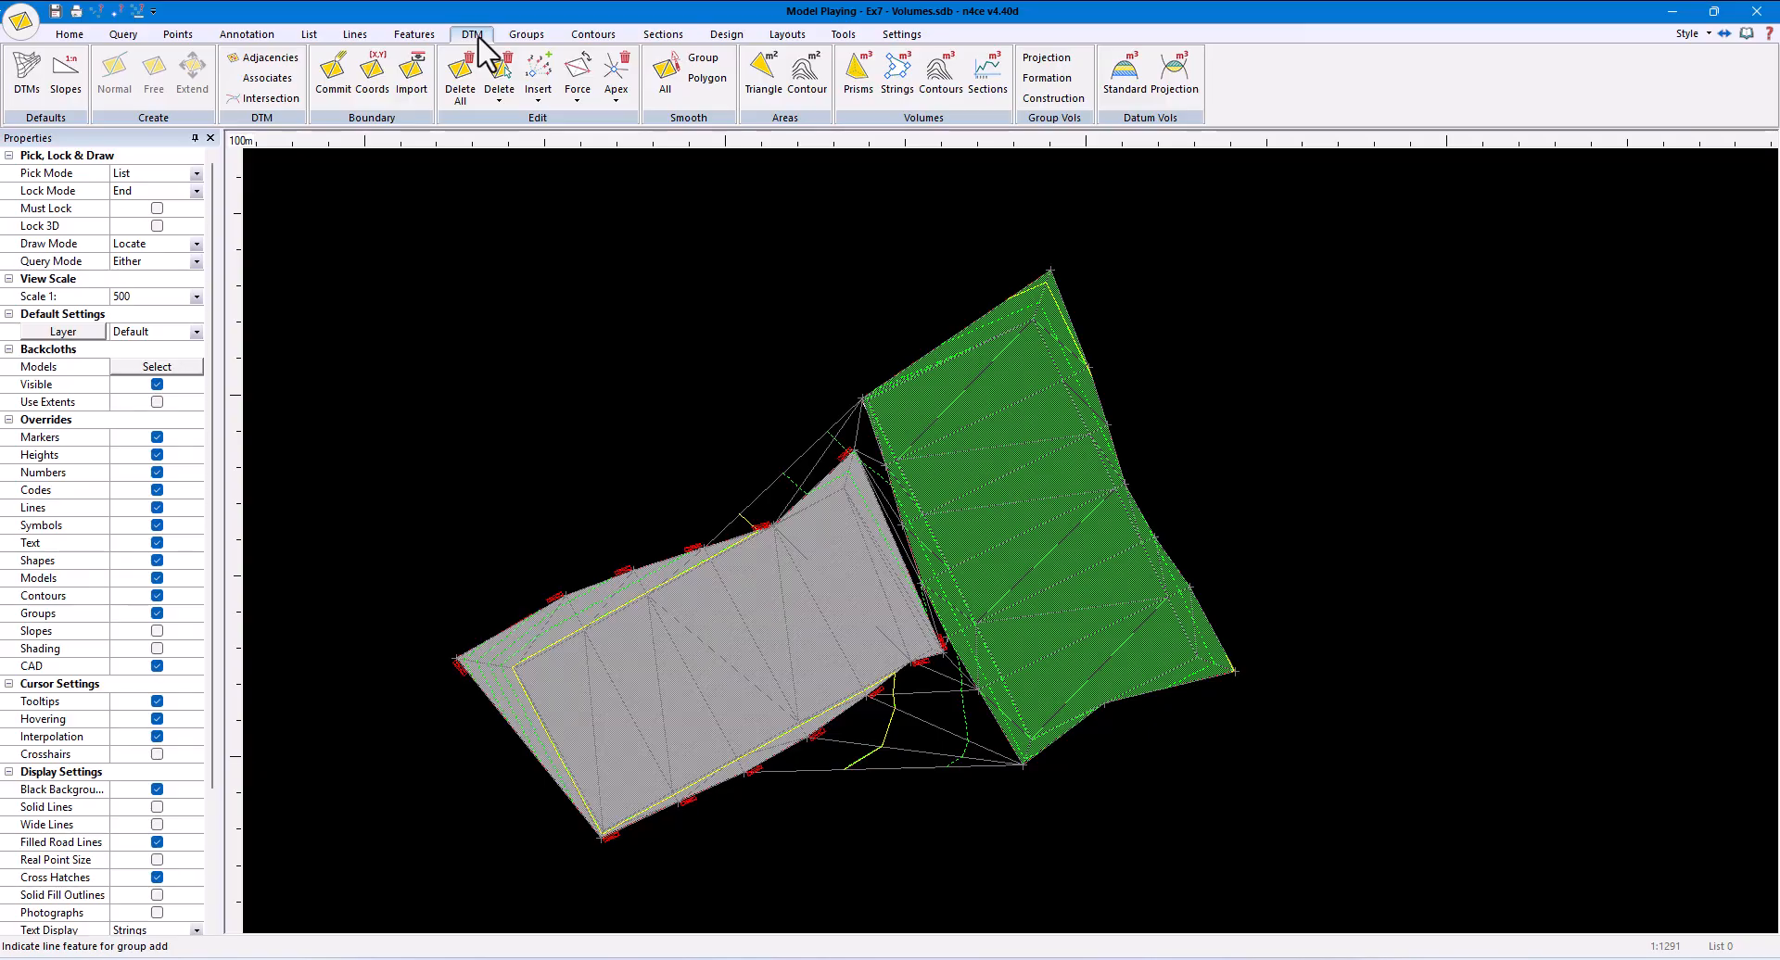
pyautogui.click(497, 99)
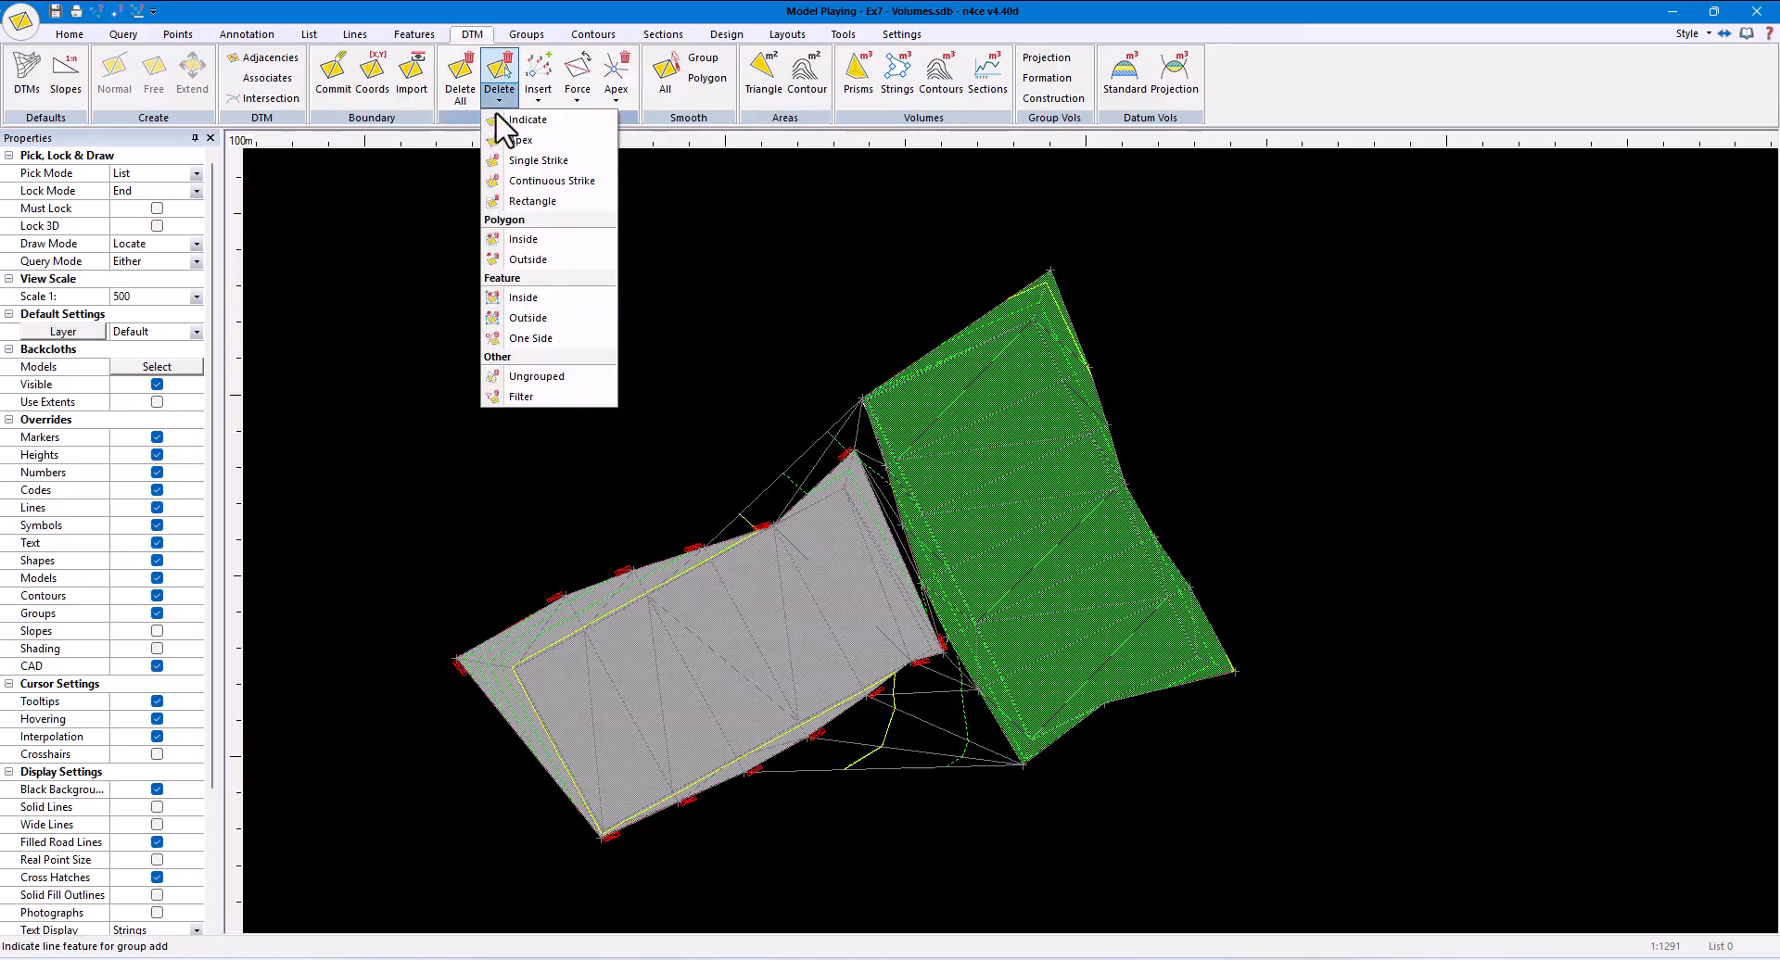
pyautogui.click(577, 376)
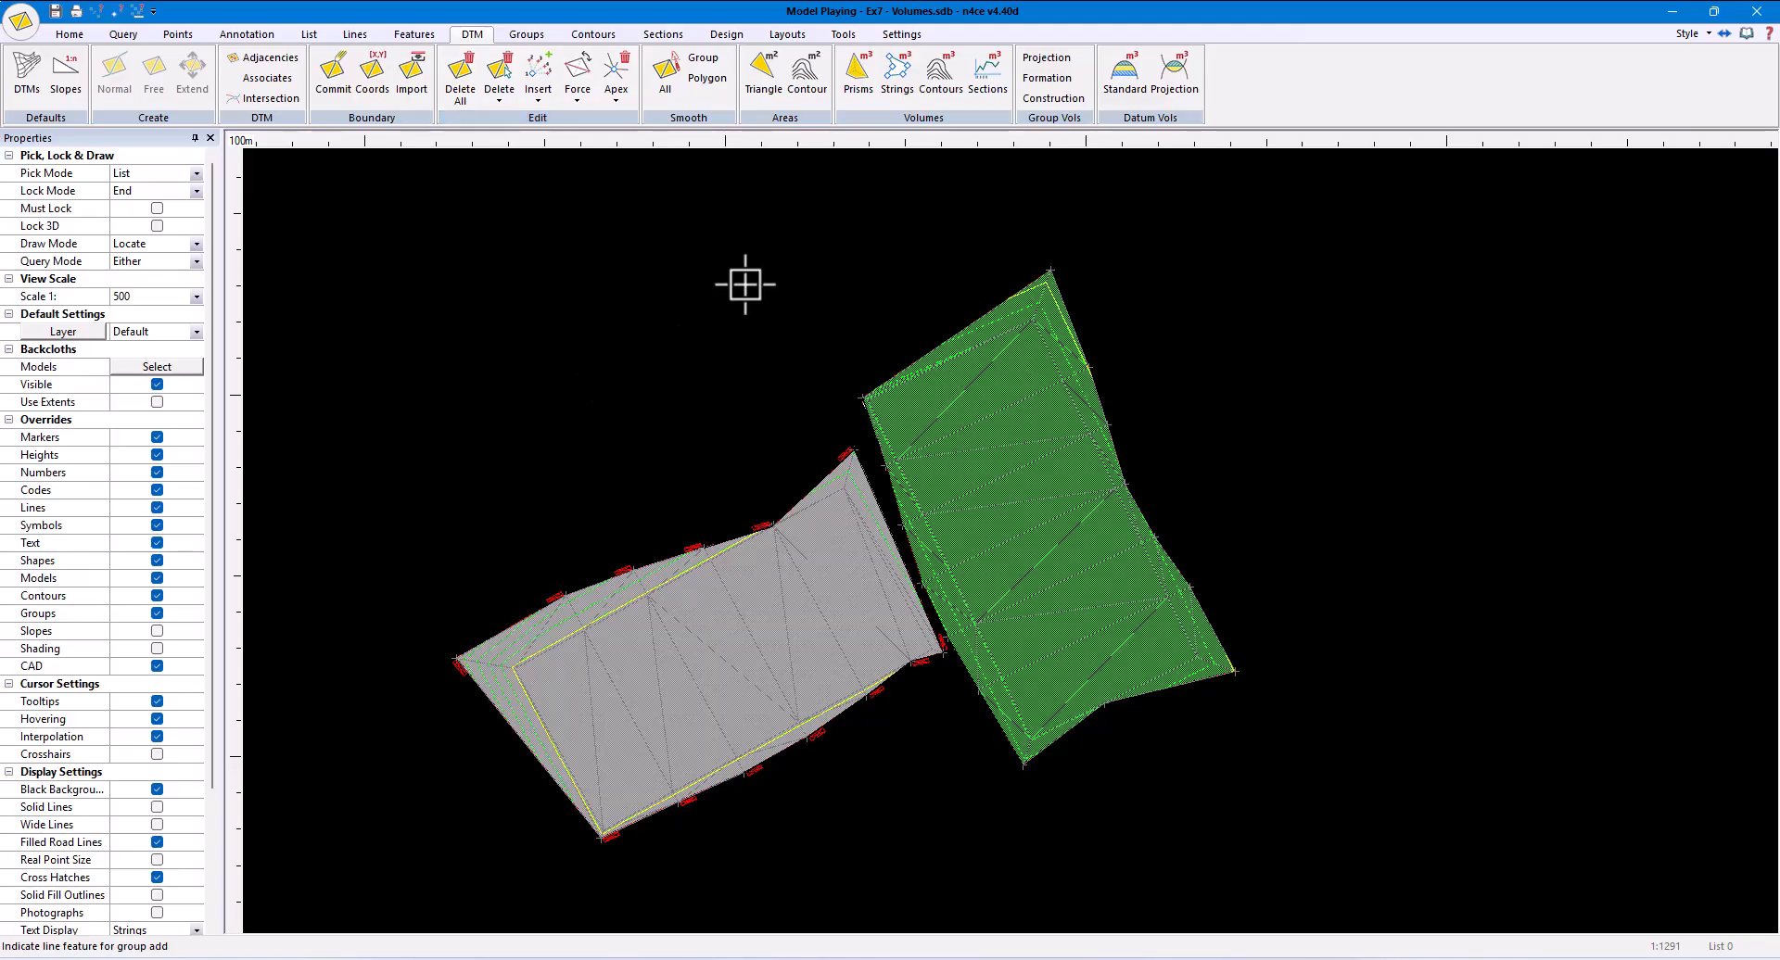
# - Calculate prismoidal volumes as a Projected Surface to the Original model with Plot Table off and a Detailed report, and enlarge the report window
pyautogui.click(862, 91)
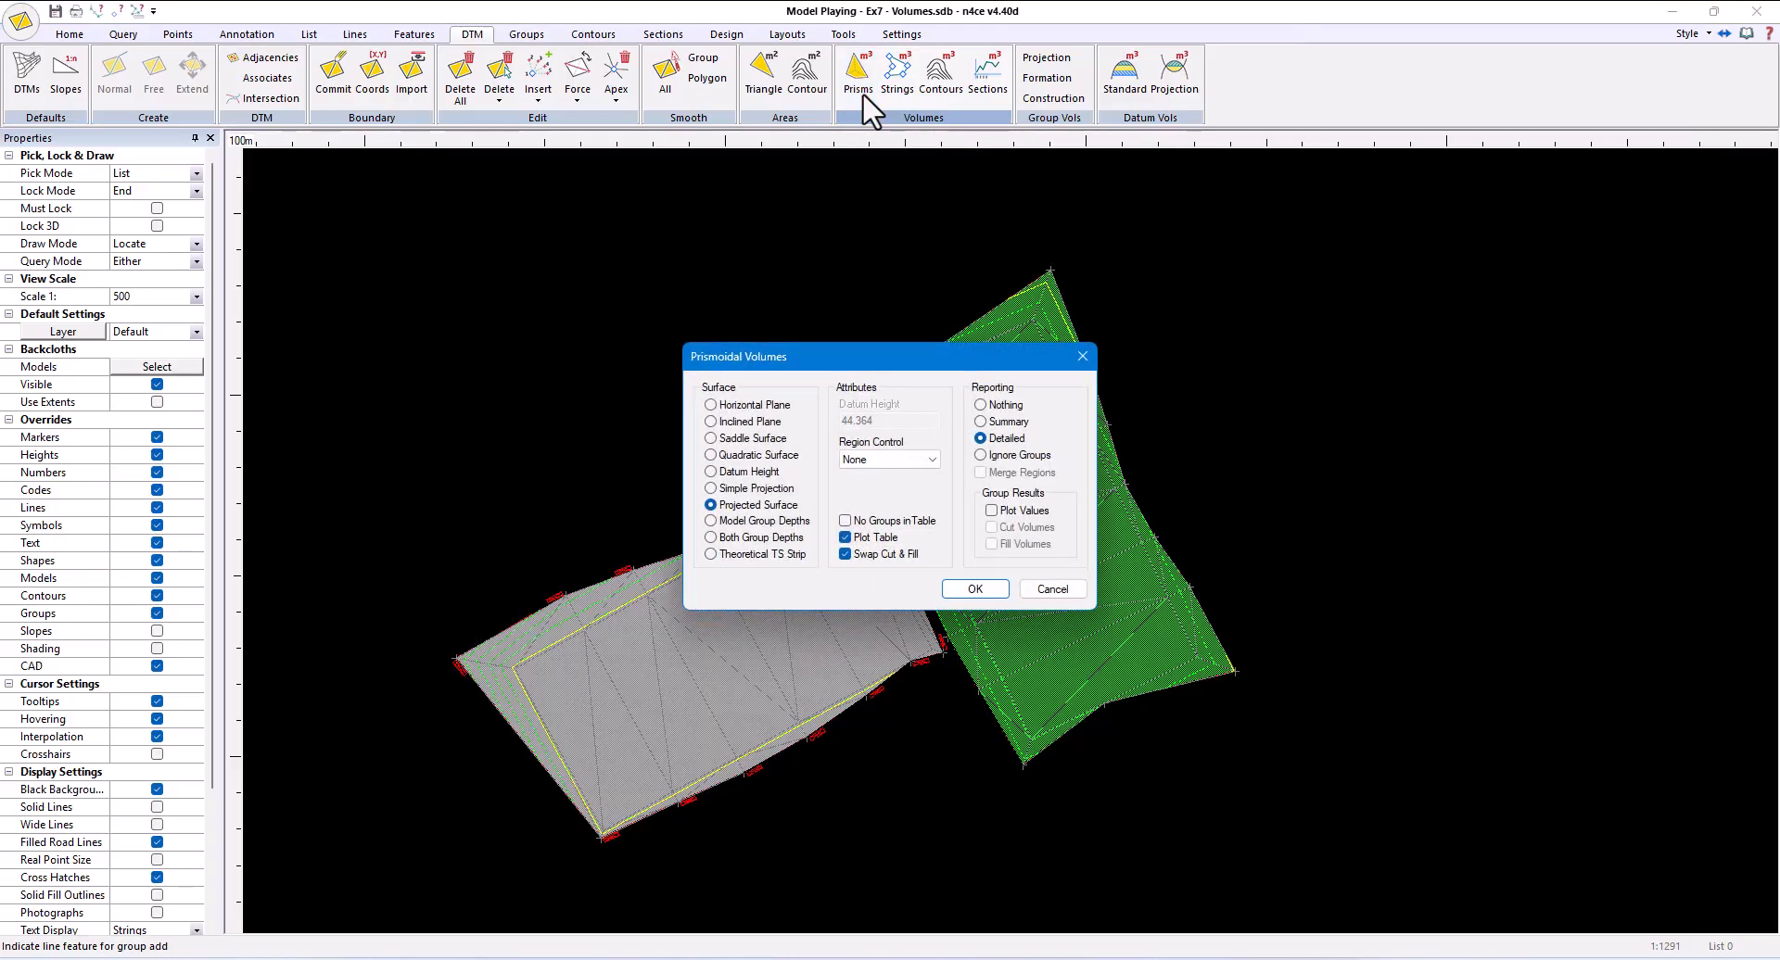
pyautogui.click(882, 537)
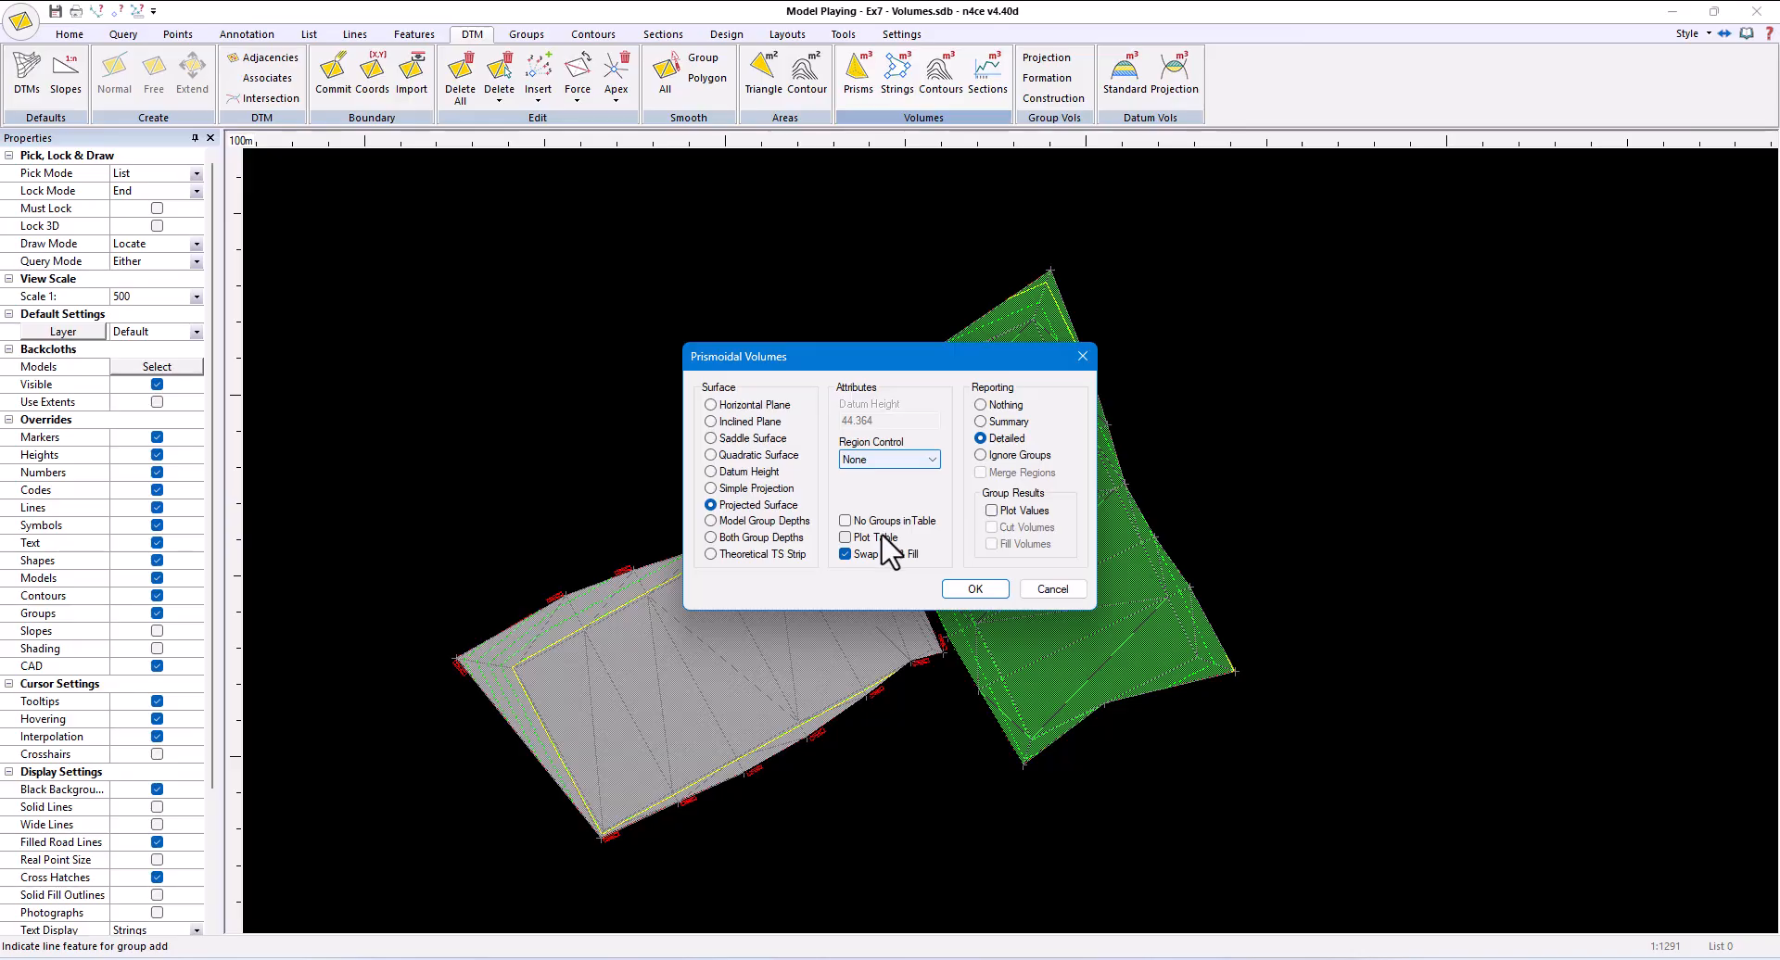
pyautogui.click(992, 584)
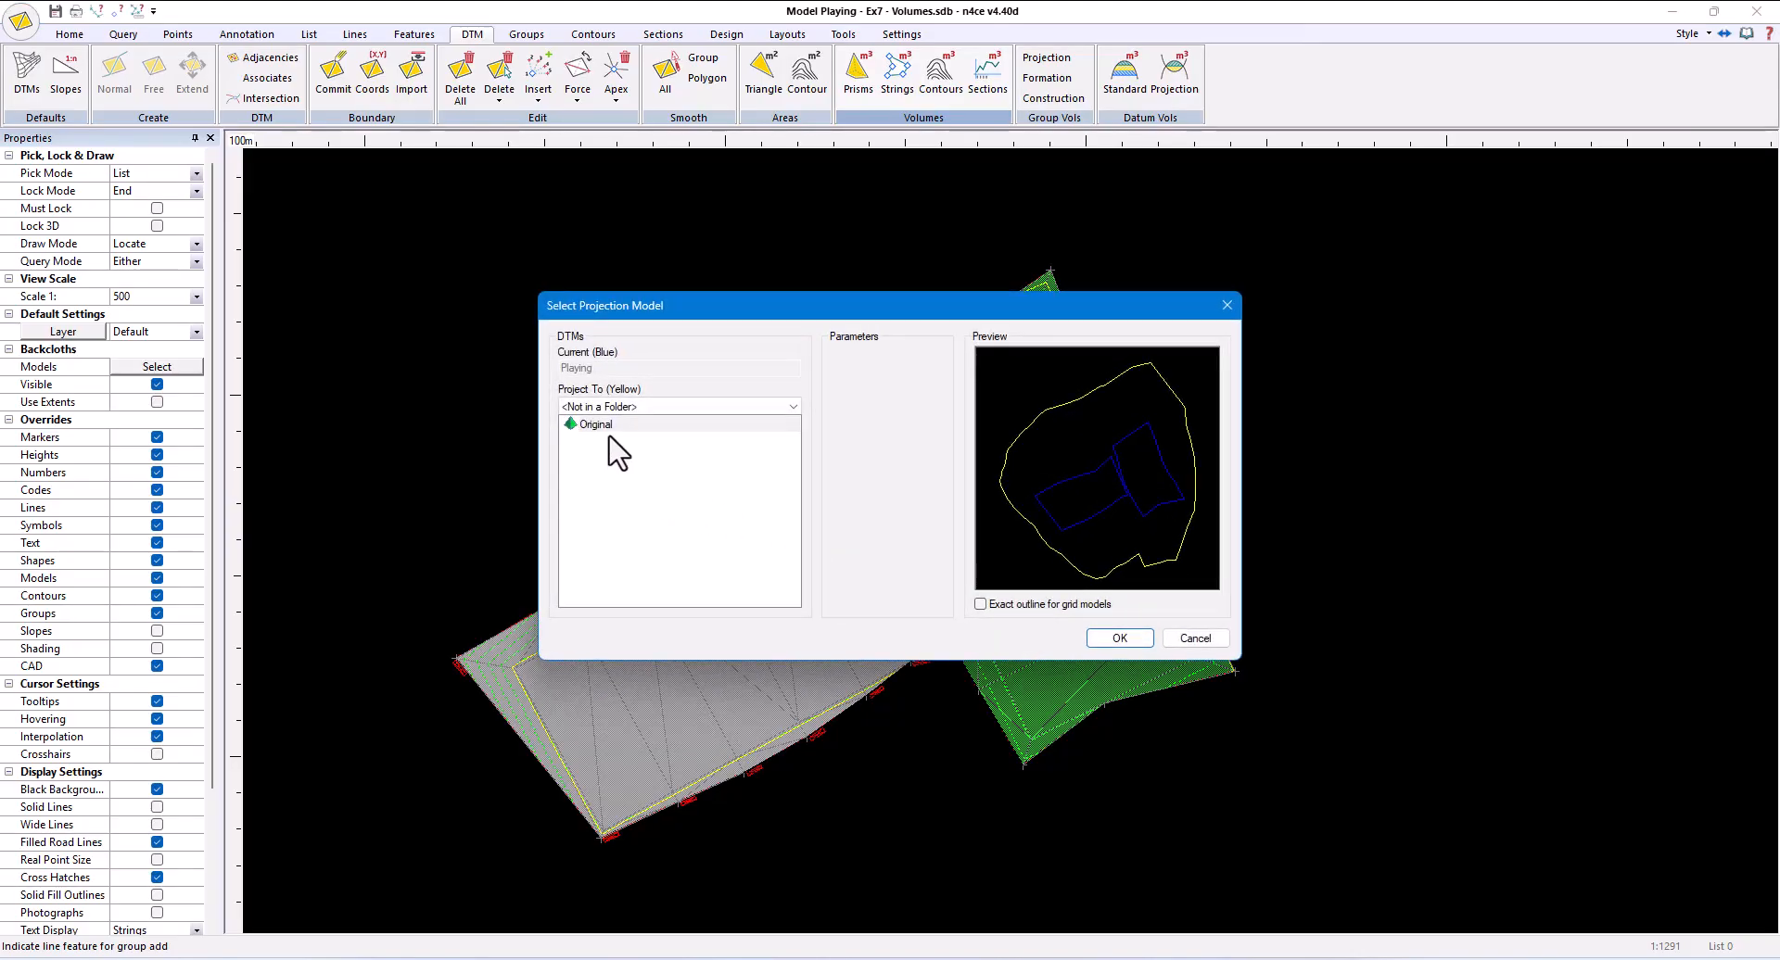
pyautogui.click(1117, 637)
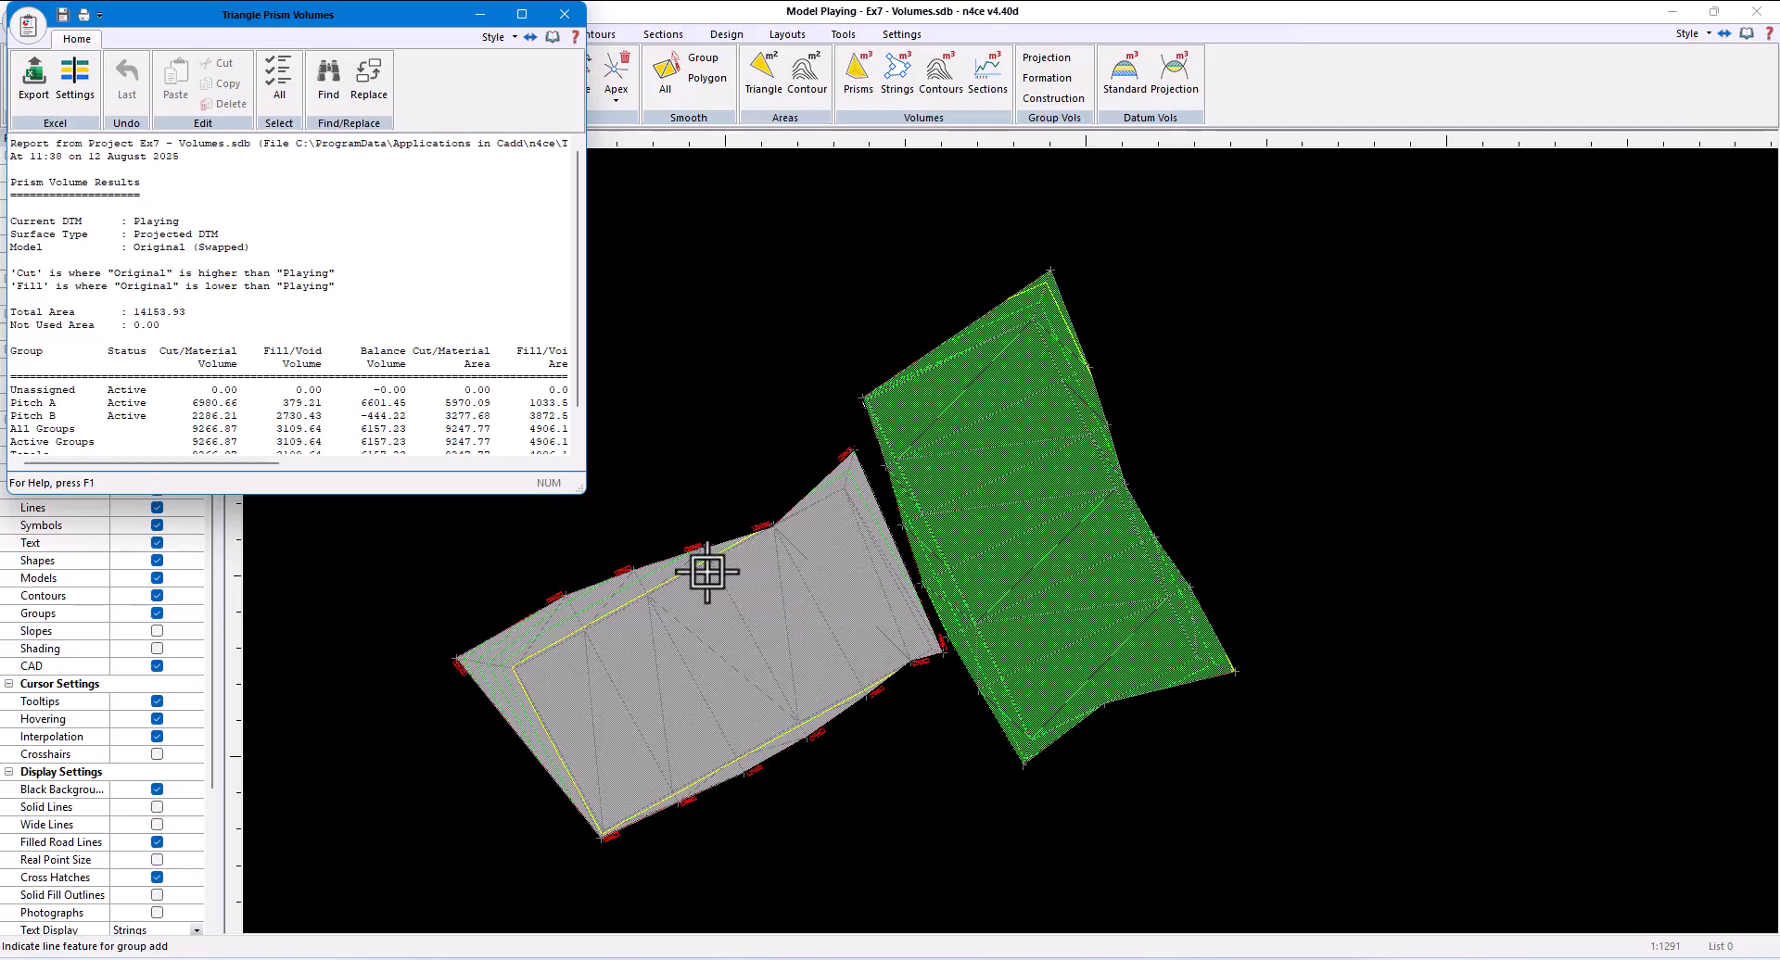
pyautogui.moveTo(577, 491); pyautogui.dragTo(955, 553)
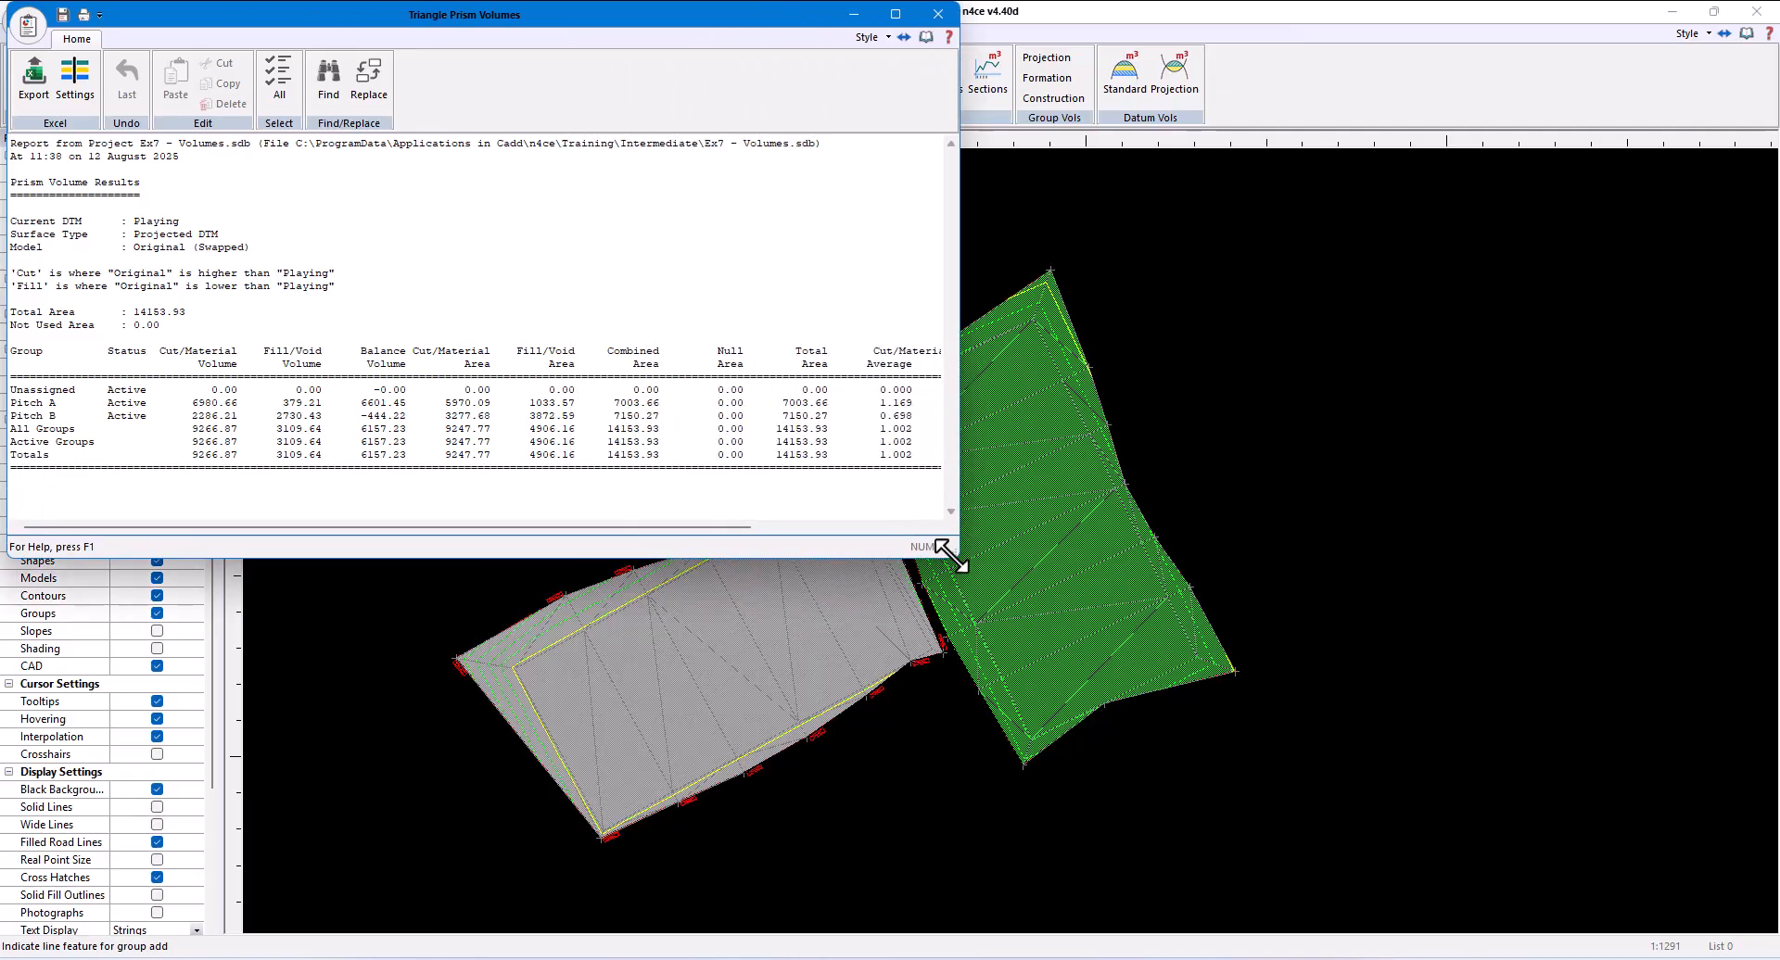
# - Review the Pitch A and Pitch B volumes in the prism report, close it, and delete all triangles of the Playing DTM
pyautogui.moveTo(179, 402); pyautogui.dragTo(409, 405)
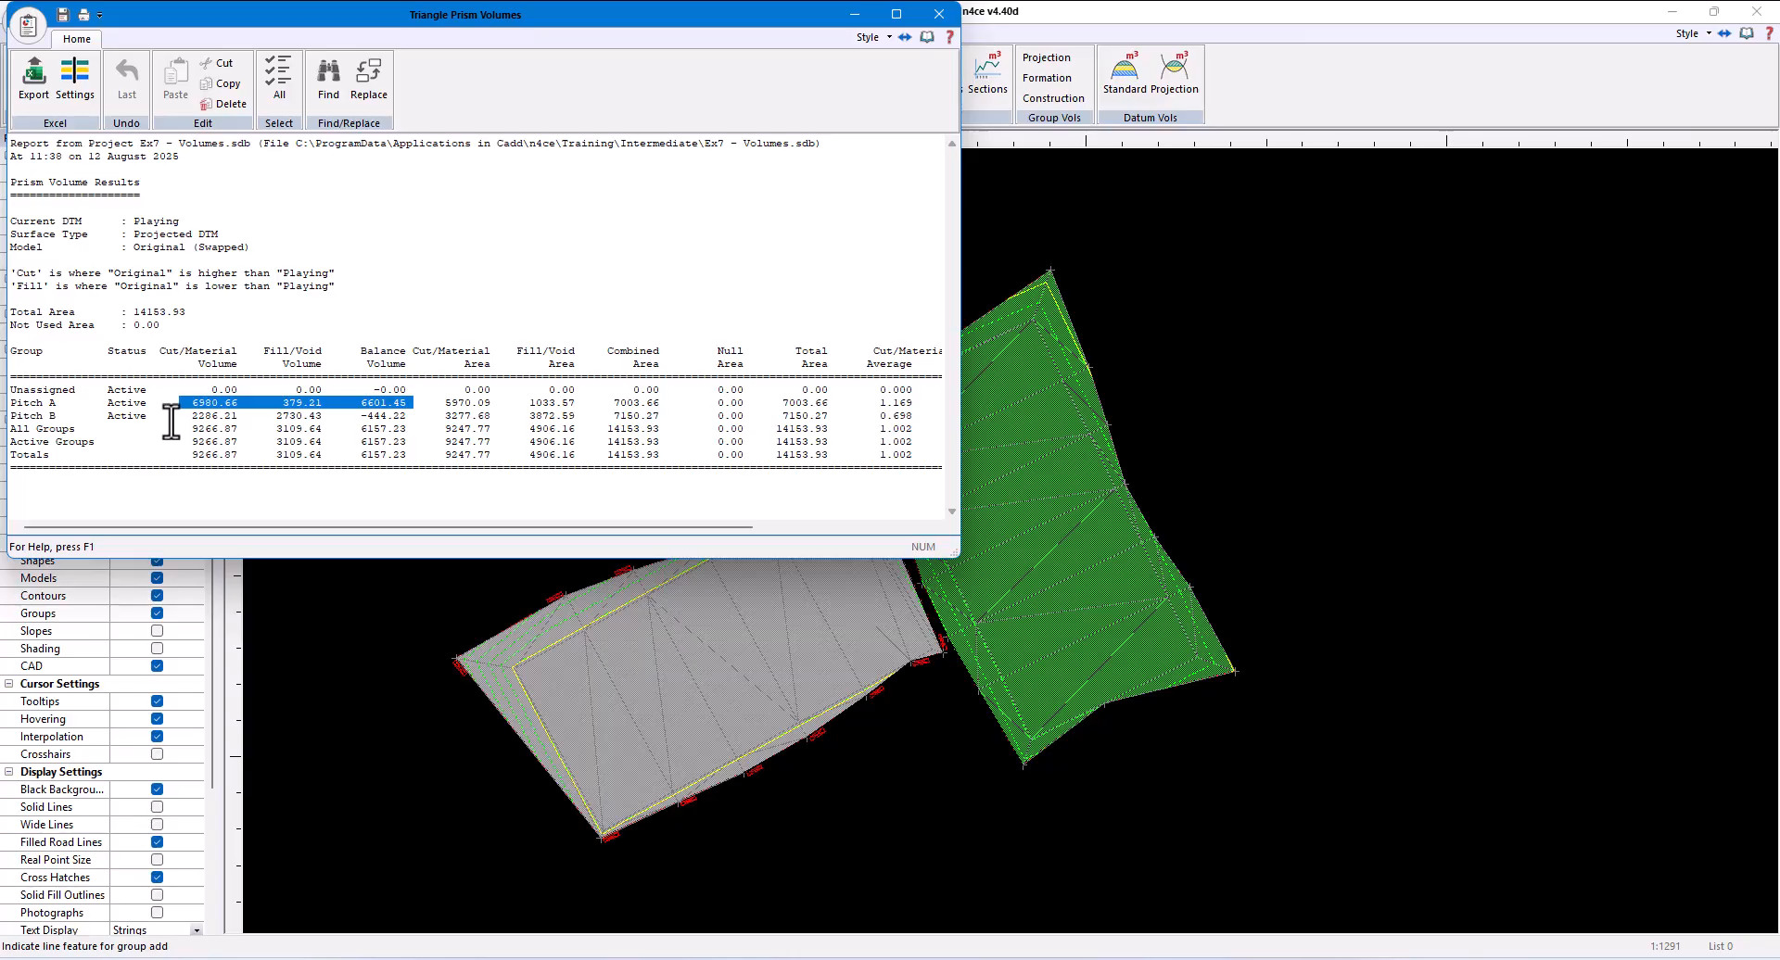
pyautogui.moveTo(172, 416); pyautogui.dragTo(405, 416)
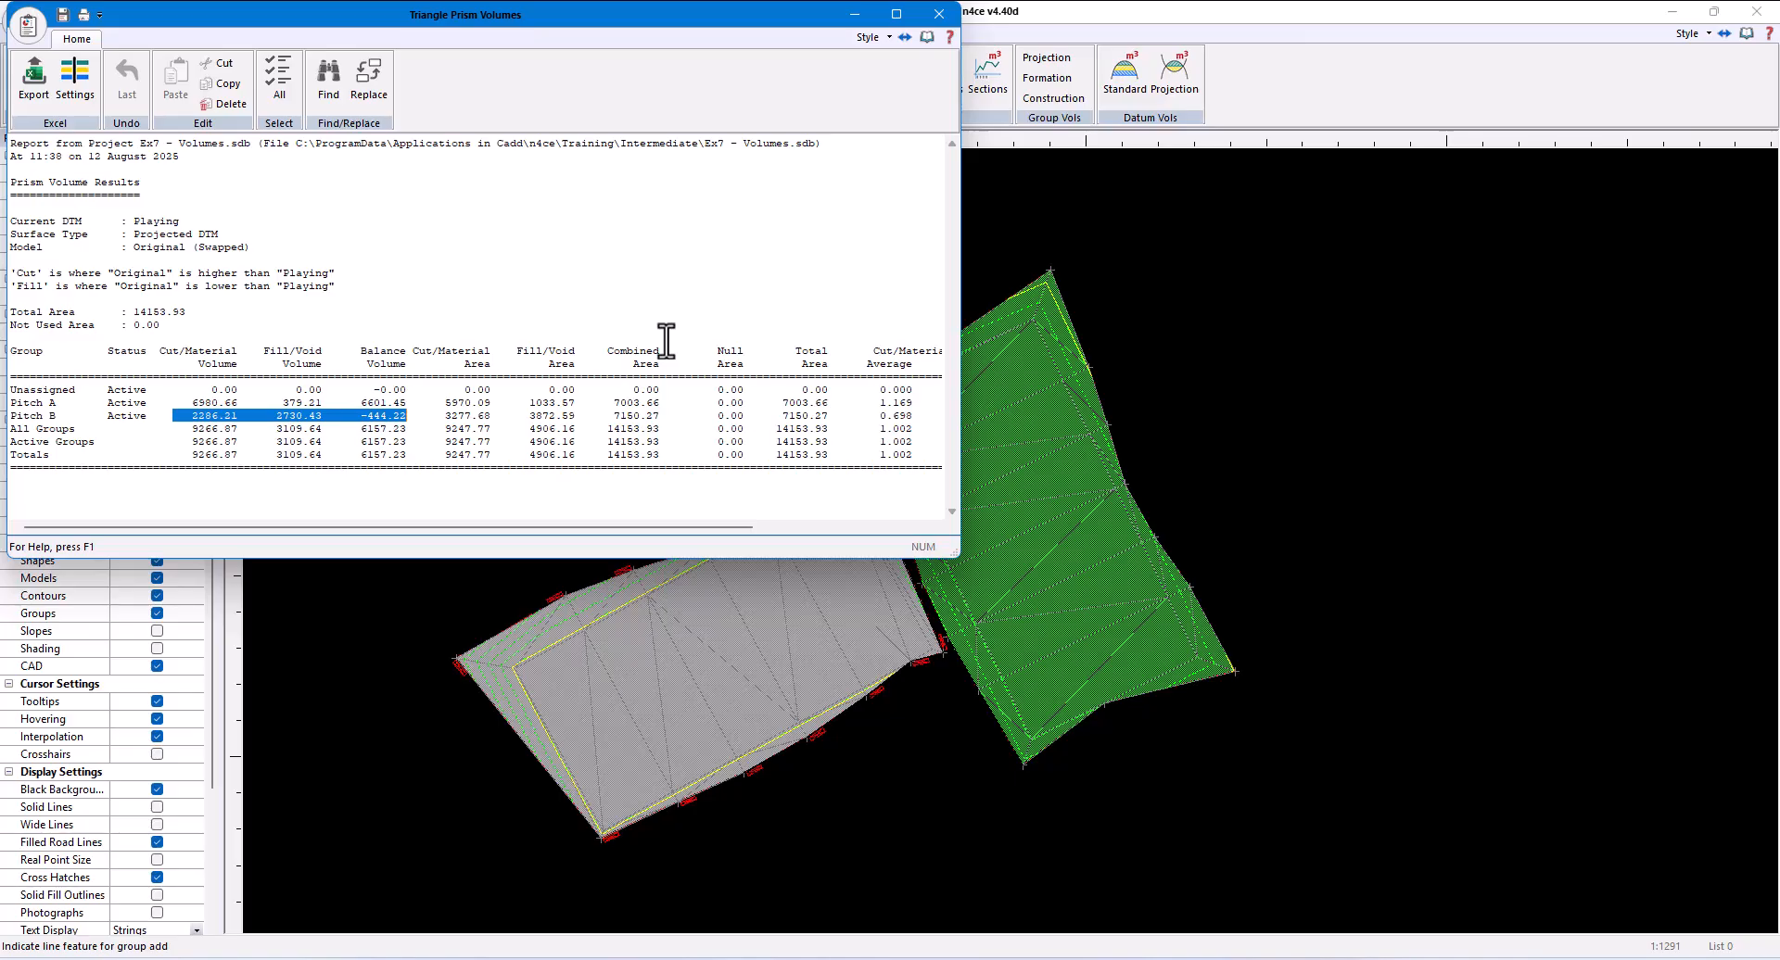
pyautogui.click(939, 14)
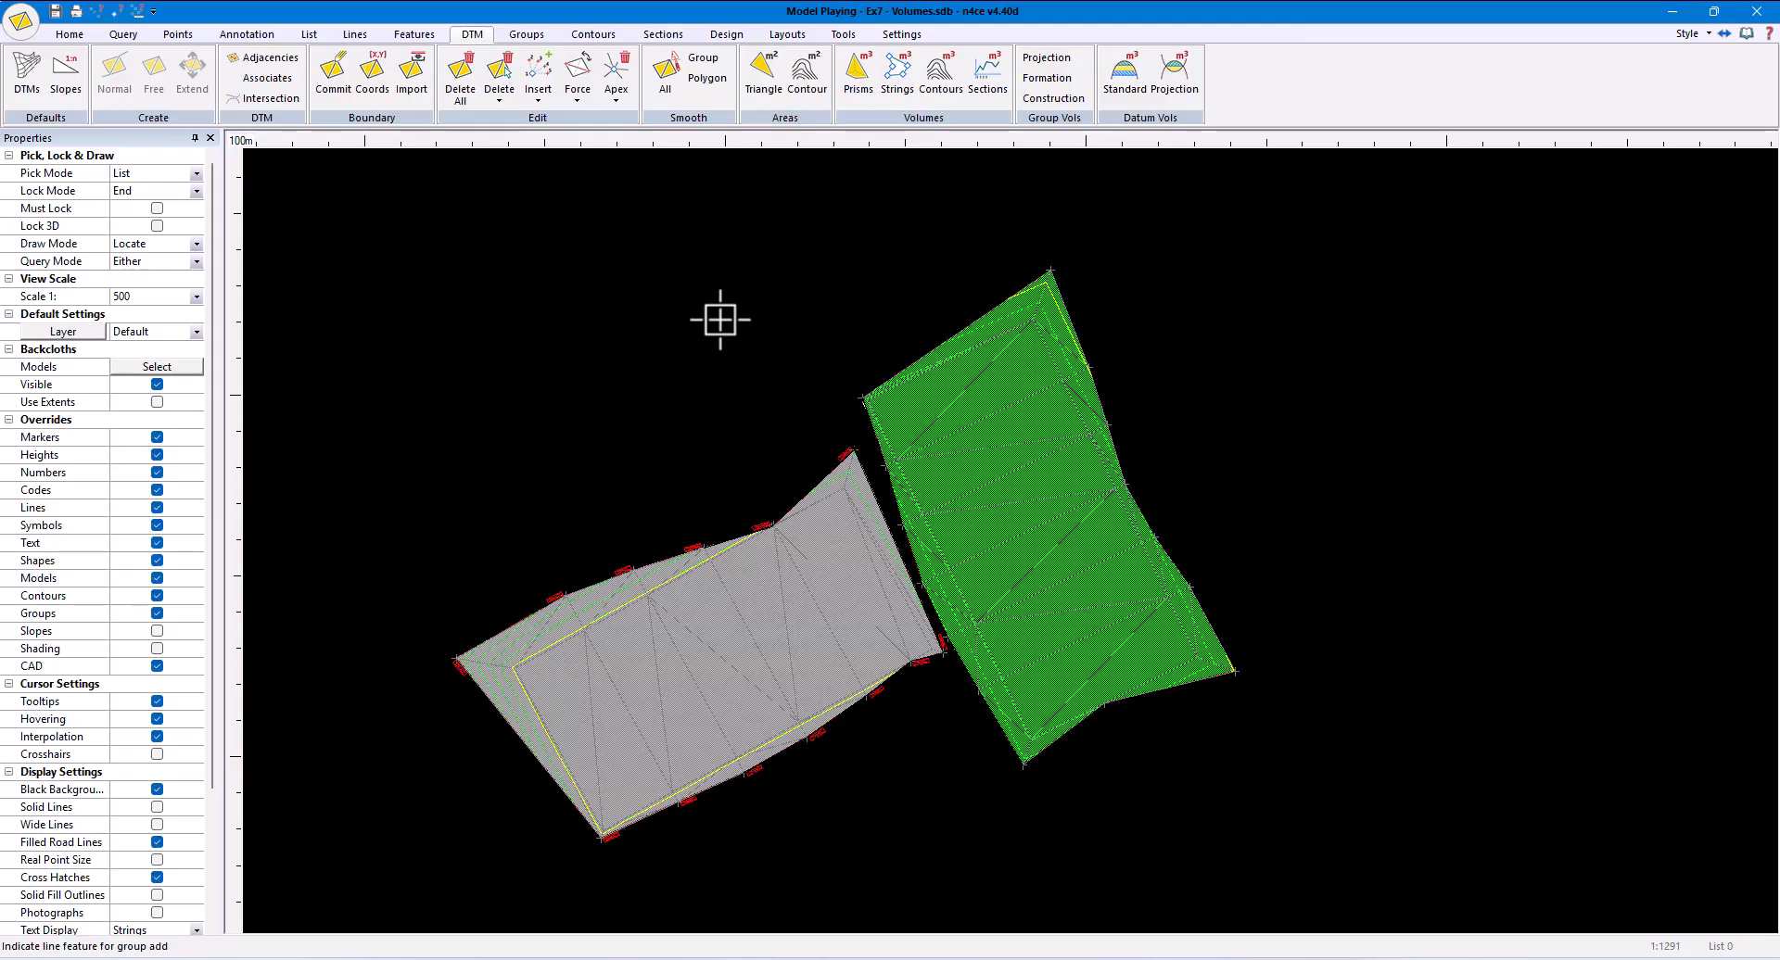
pyautogui.click(460, 76)
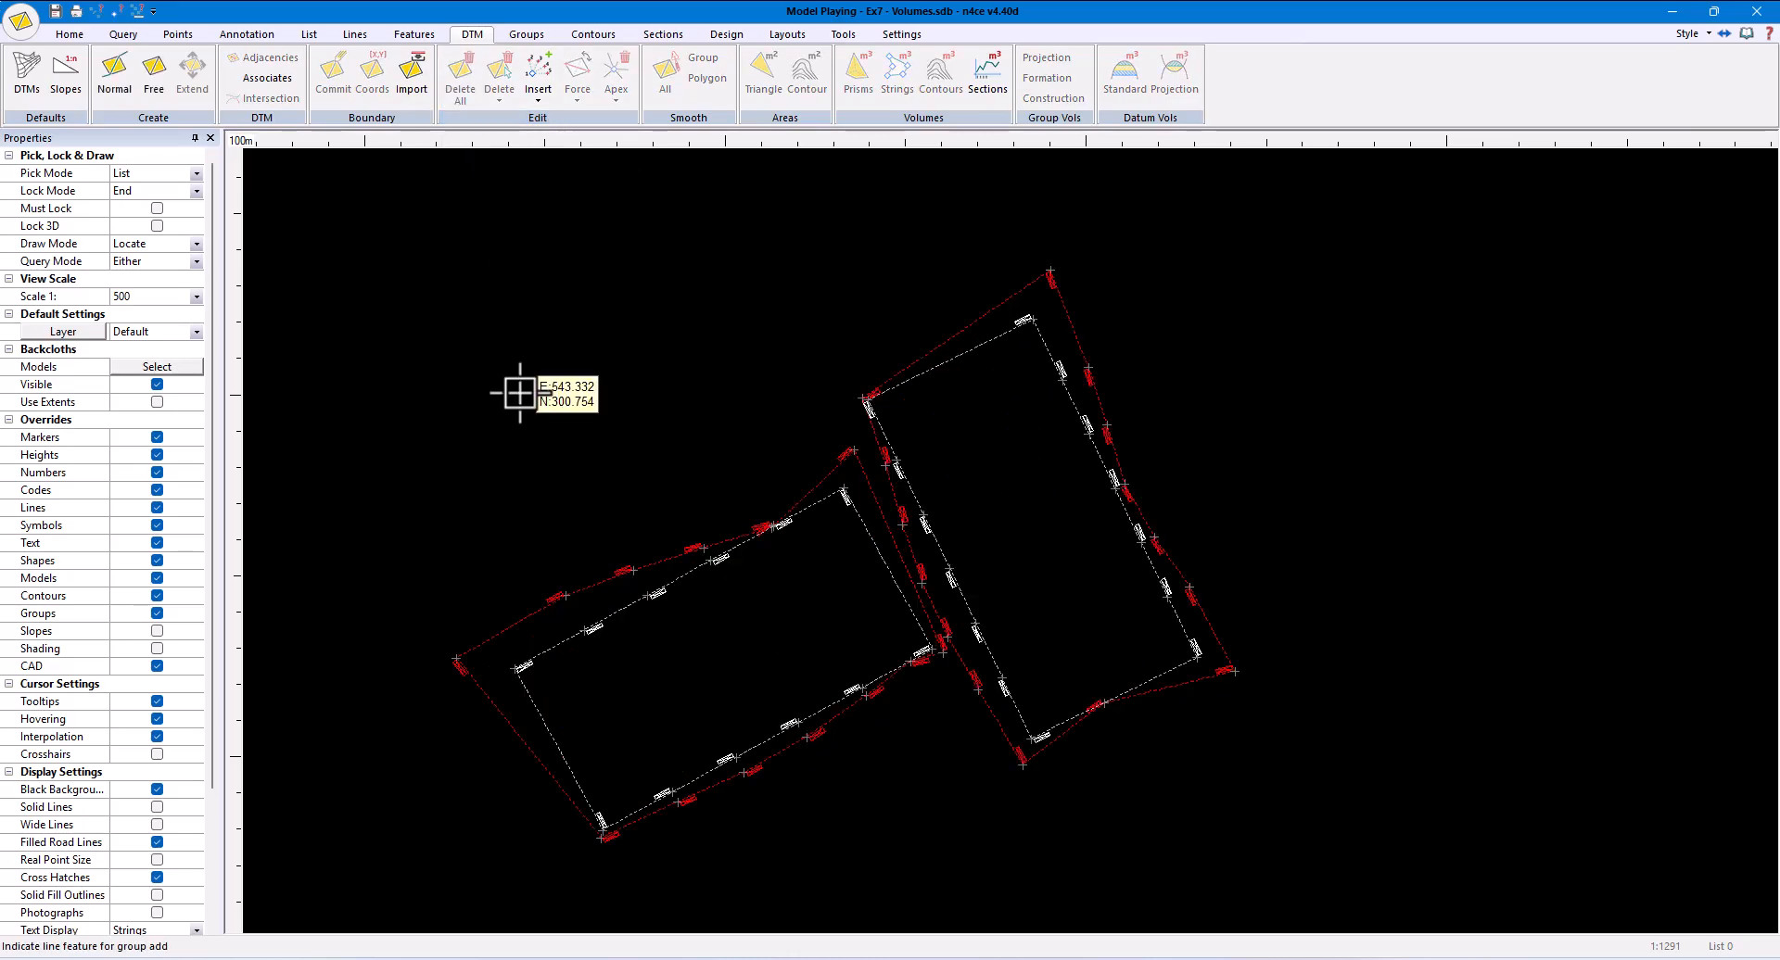
# - Measure the point-to-point distance and slope from the lower-left pitch's upper edge to the adjacent red batter line
pyautogui.click(126, 36)
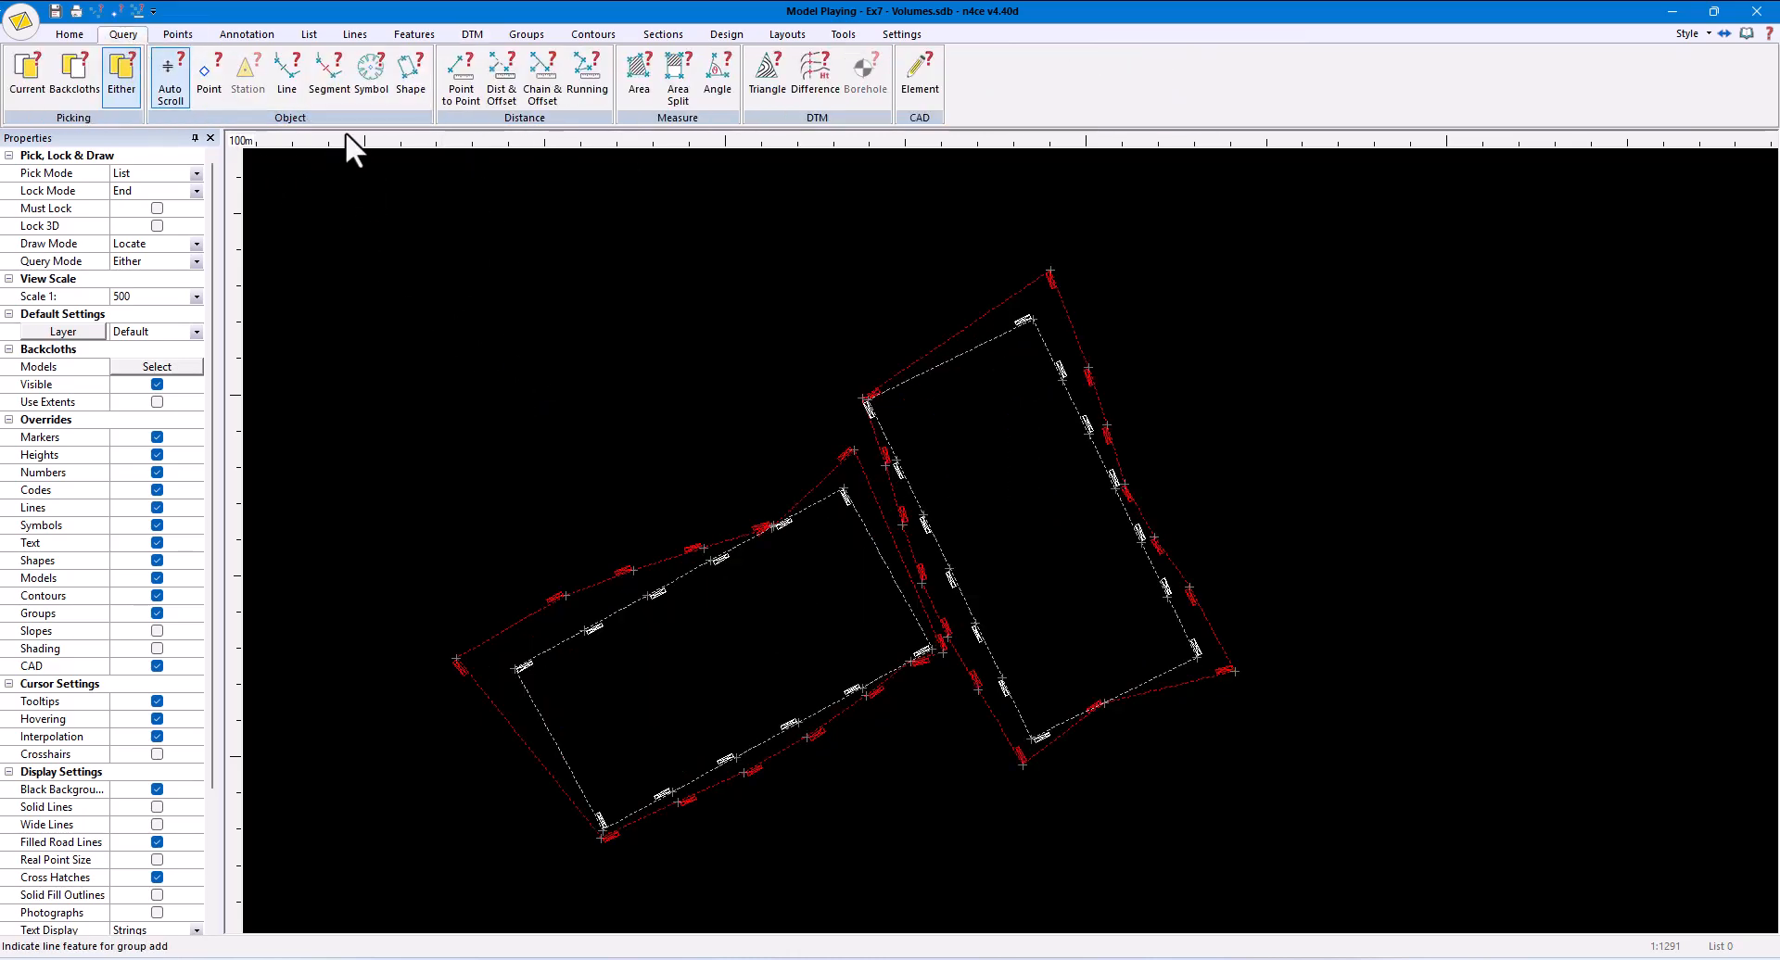
pyautogui.click(470, 78)
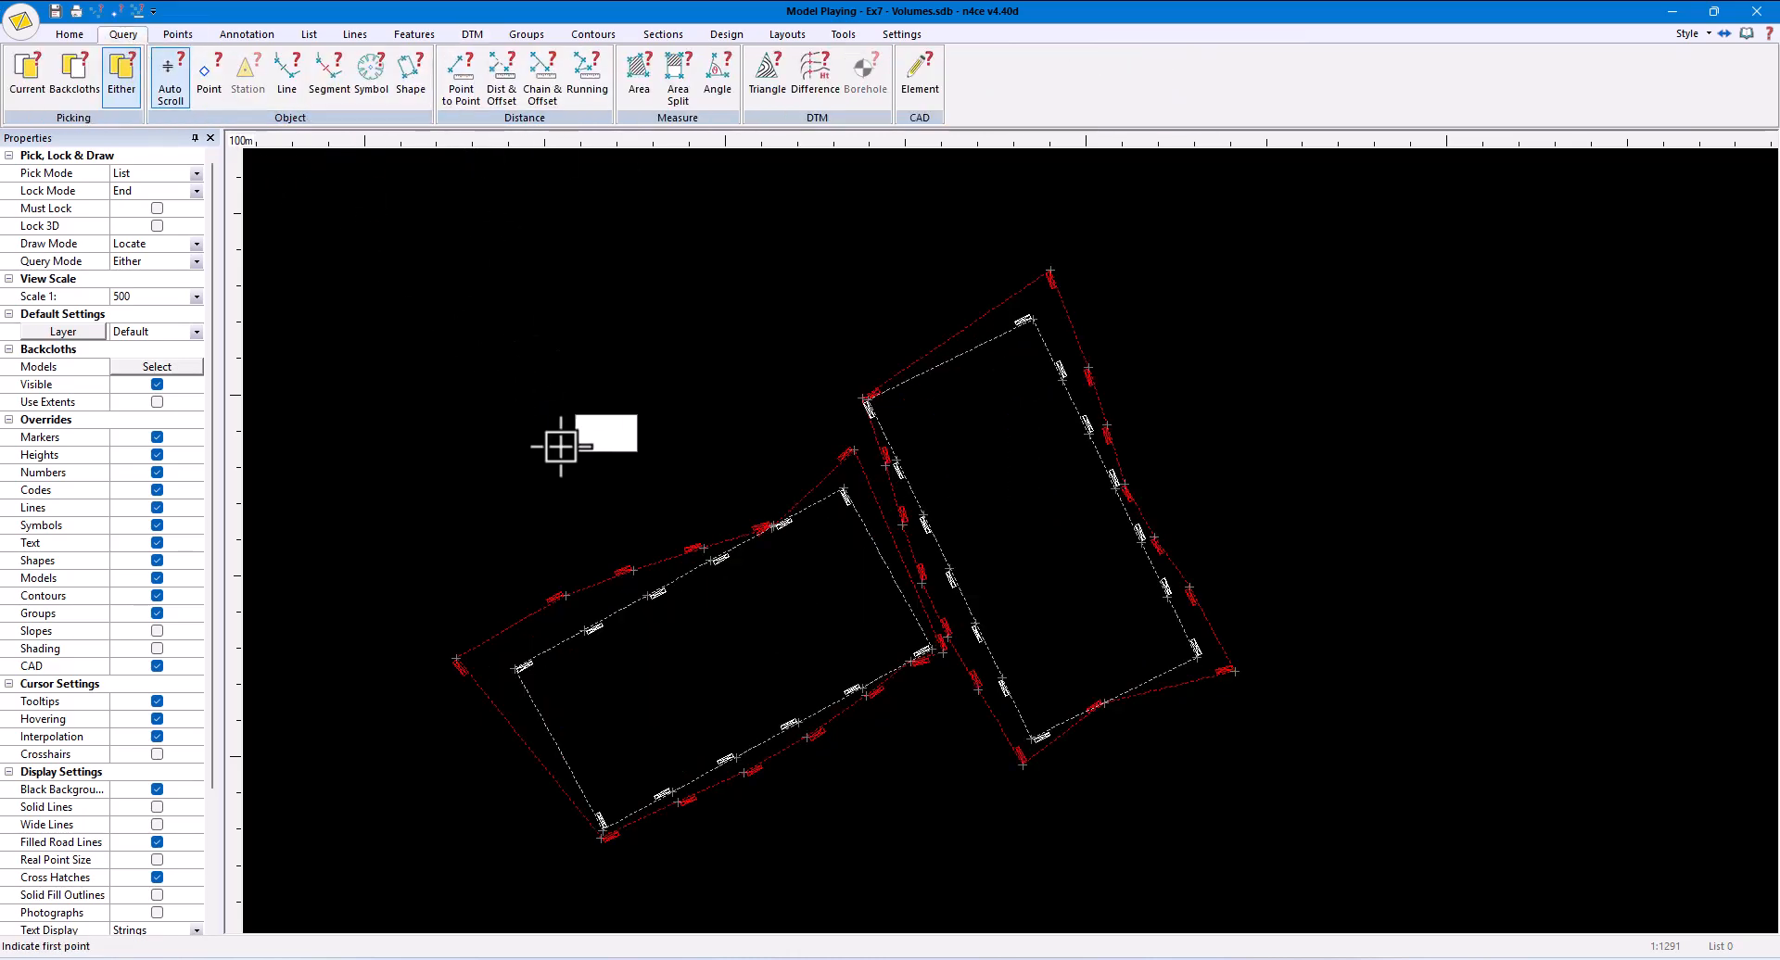
pyautogui.click(584, 628)
pyautogui.click(564, 596)
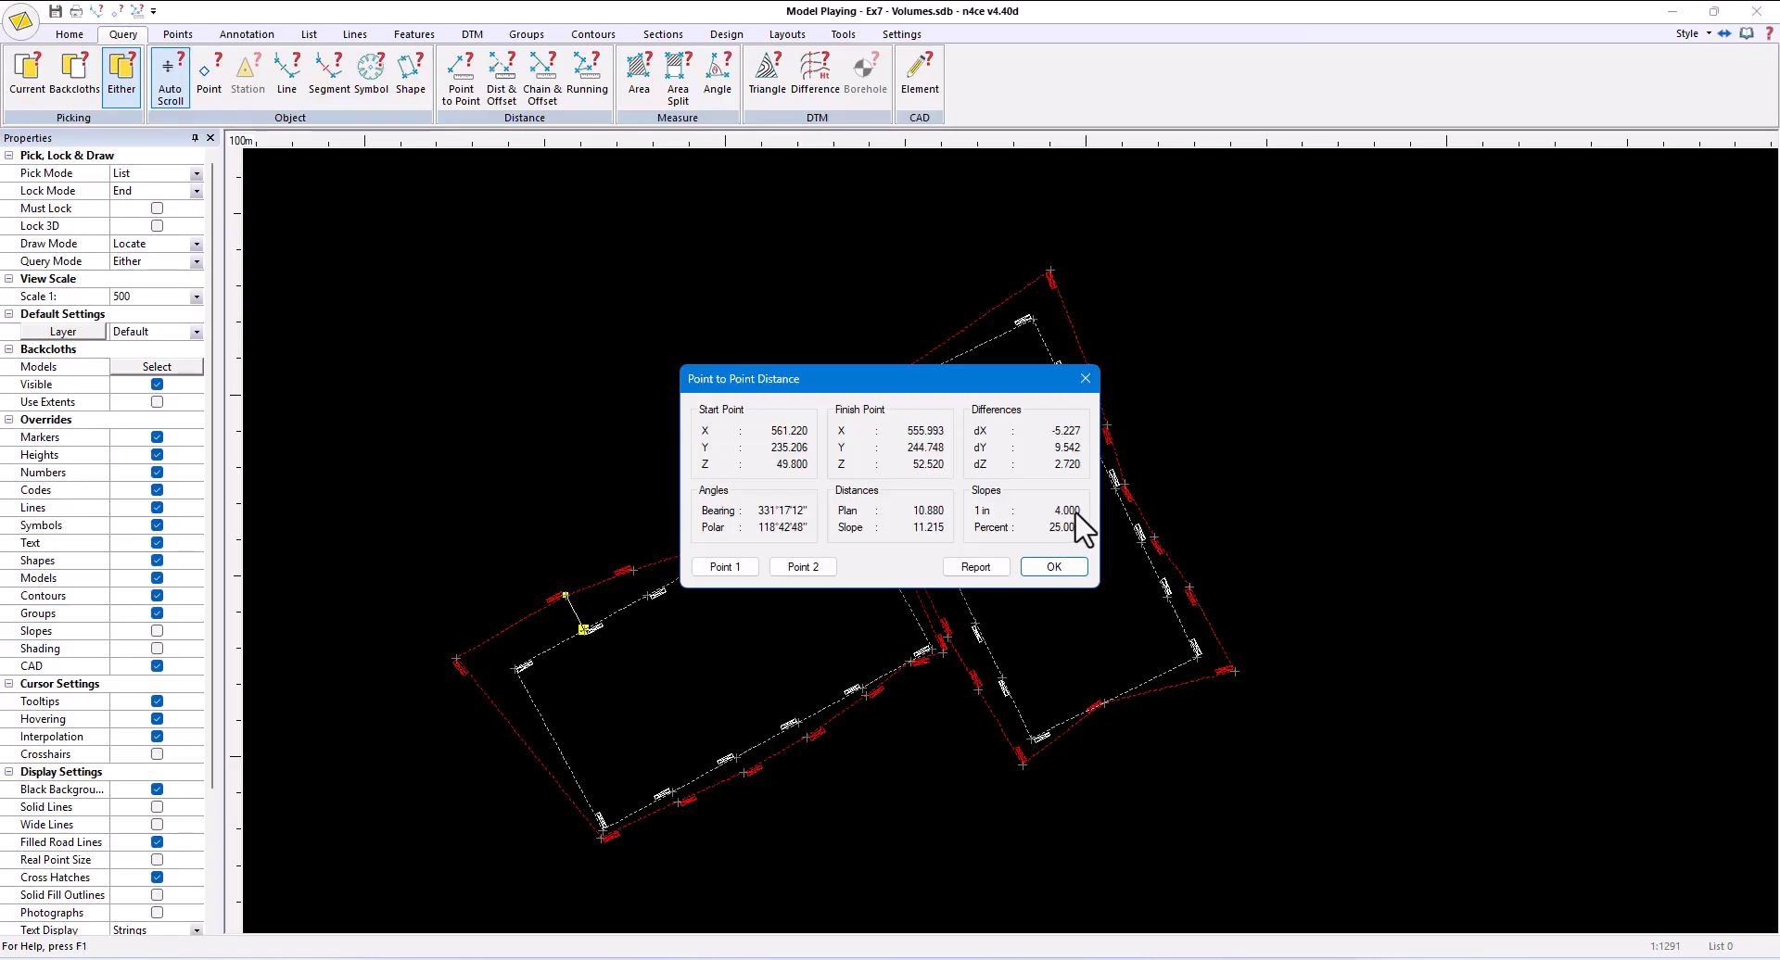
pyautogui.click(1053, 566)
# - Try to start a Batter All string with the pick mode set to List
pyautogui.scroll(3, 839, 646)
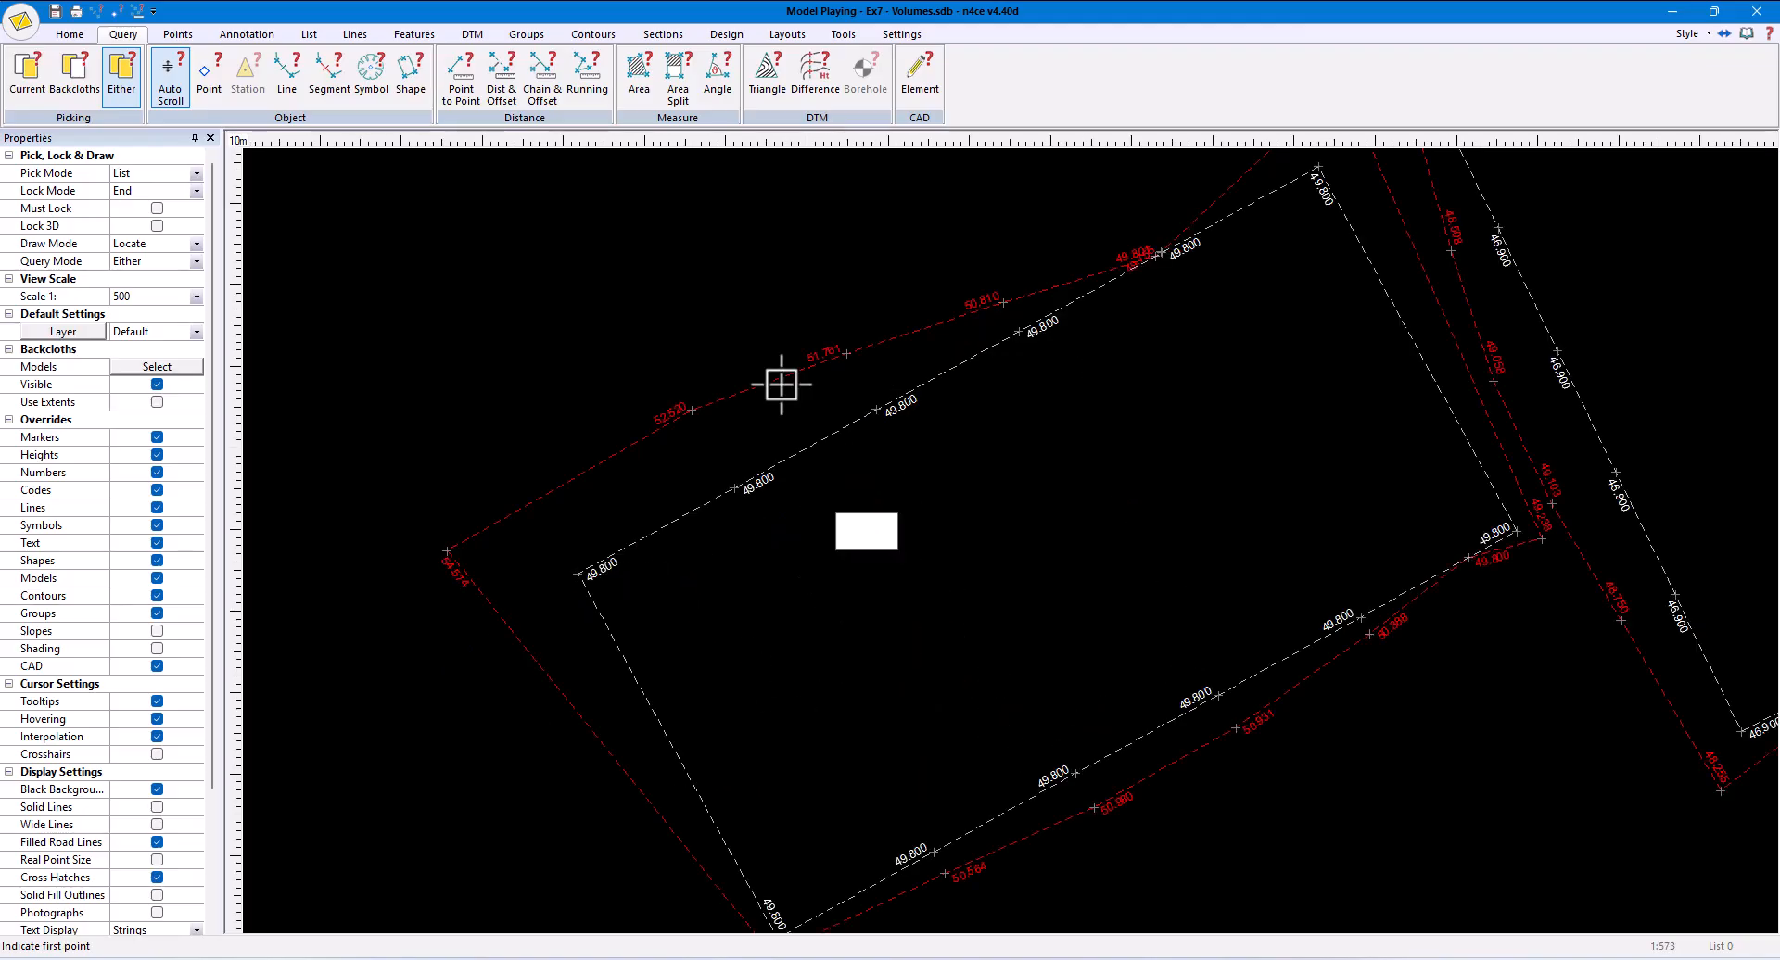
pyautogui.click(726, 36)
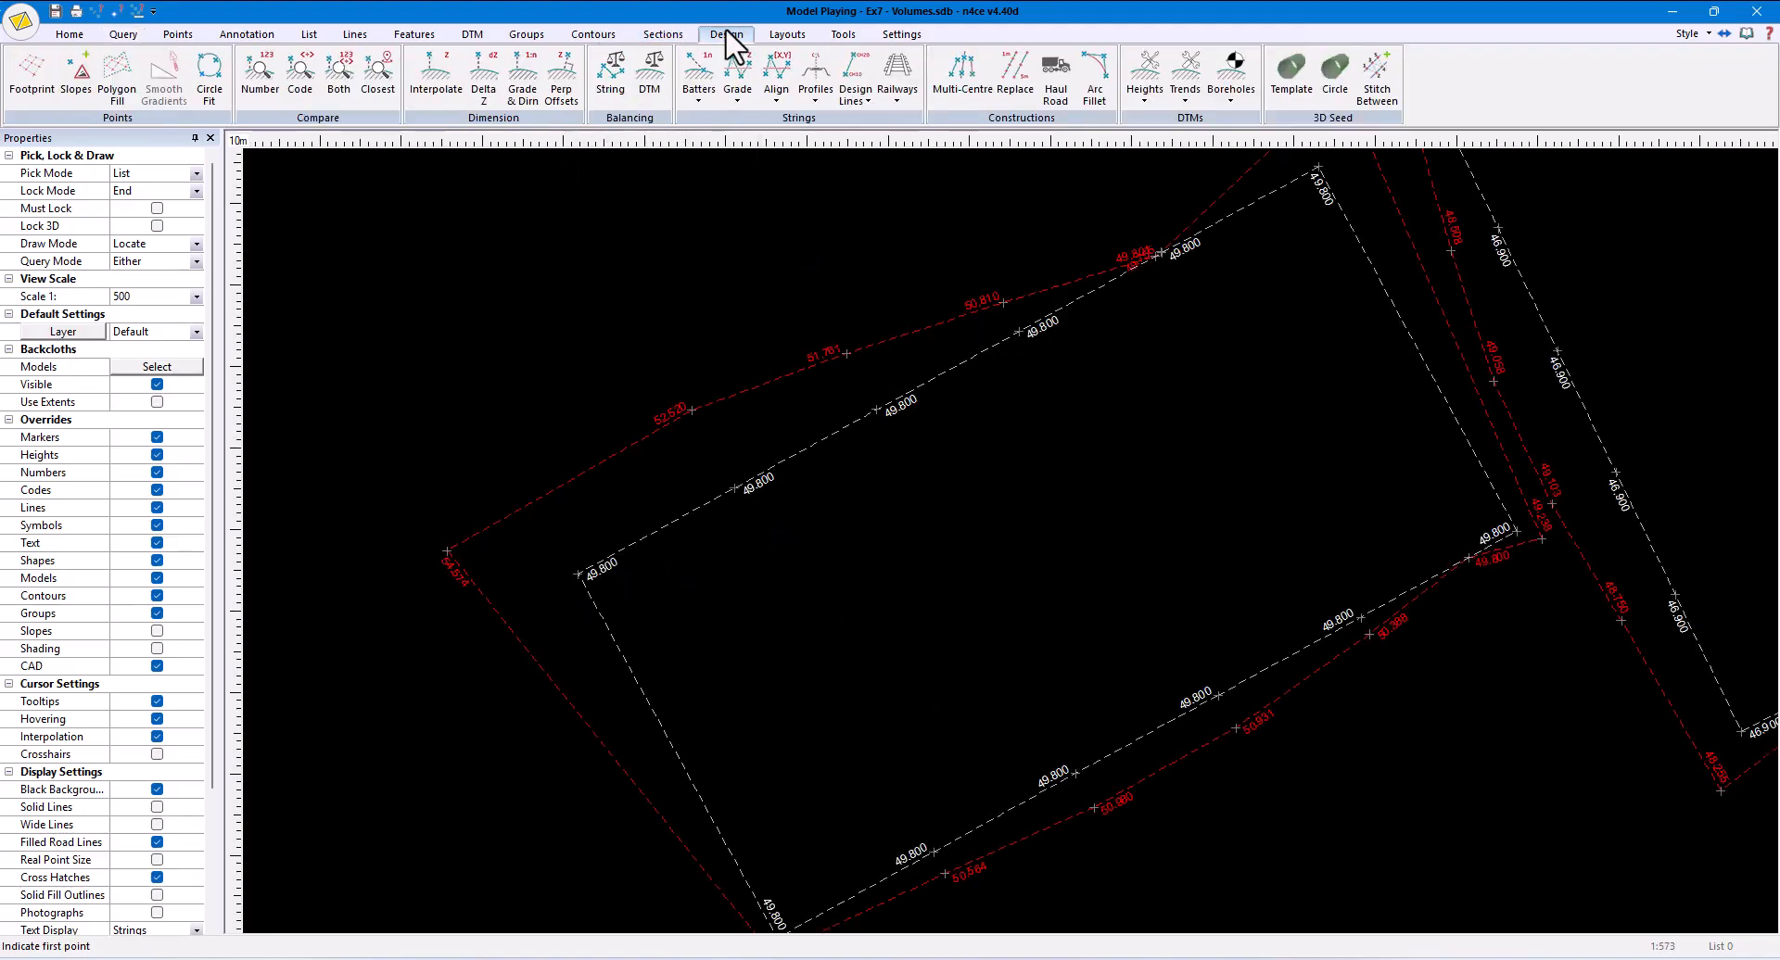
pyautogui.click(712, 88)
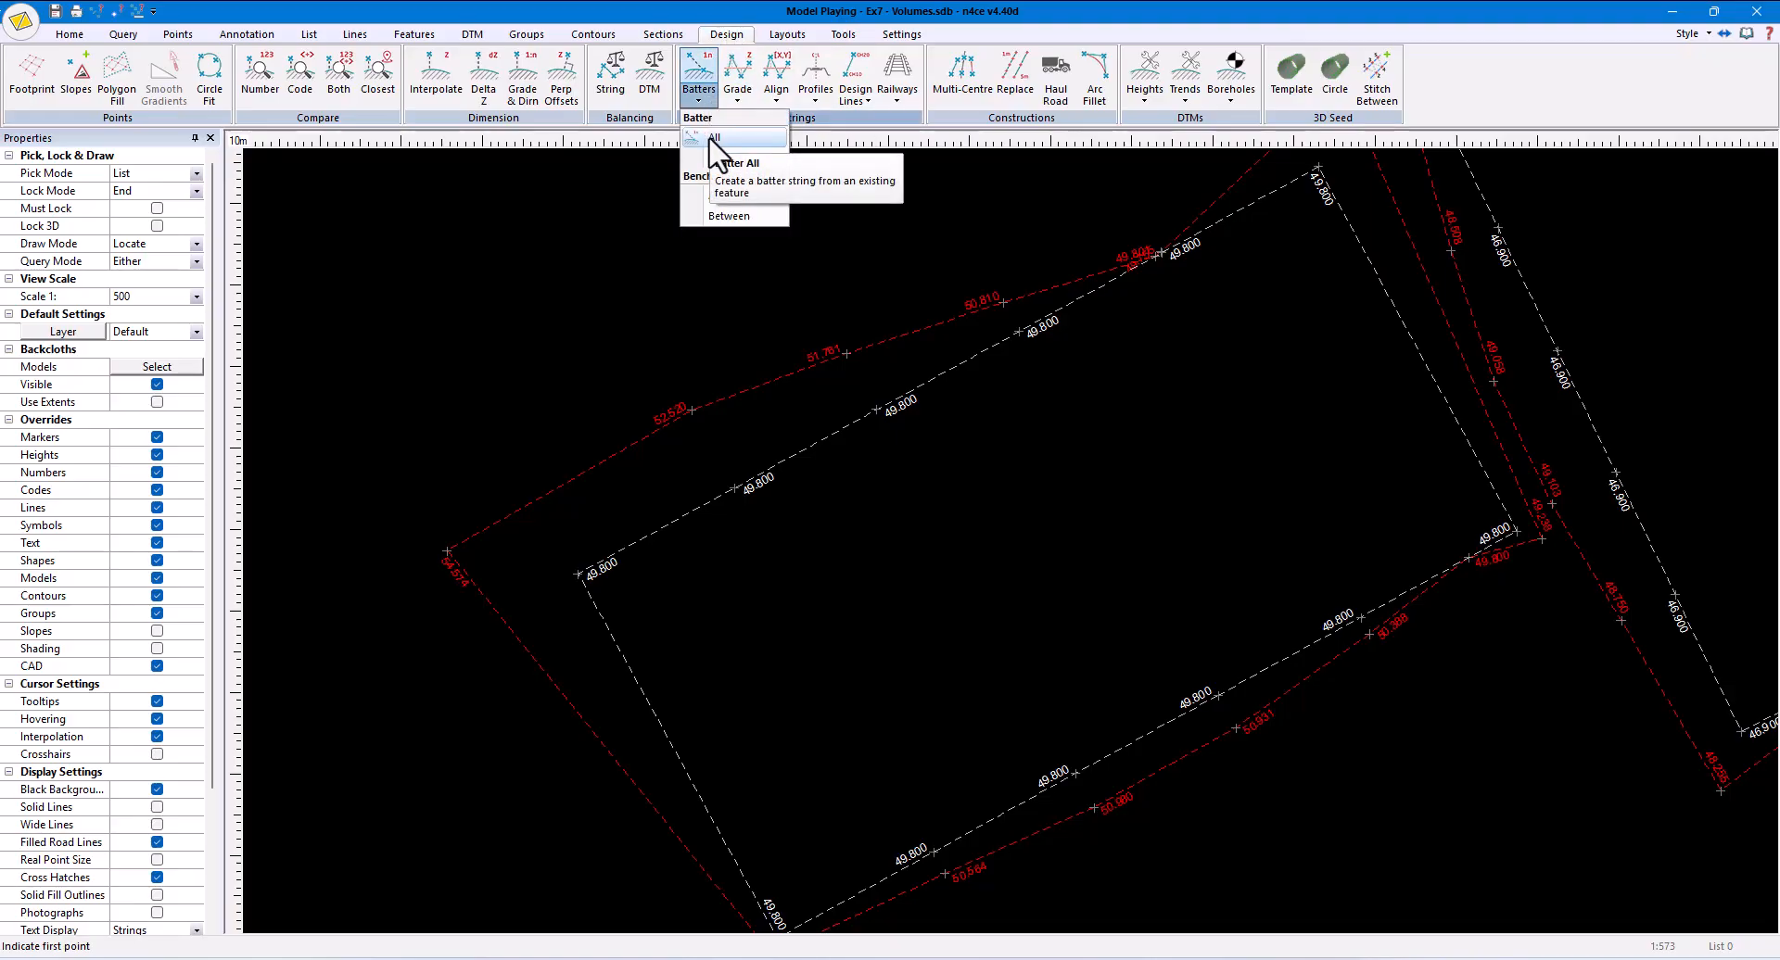
pyautogui.click(712, 138)
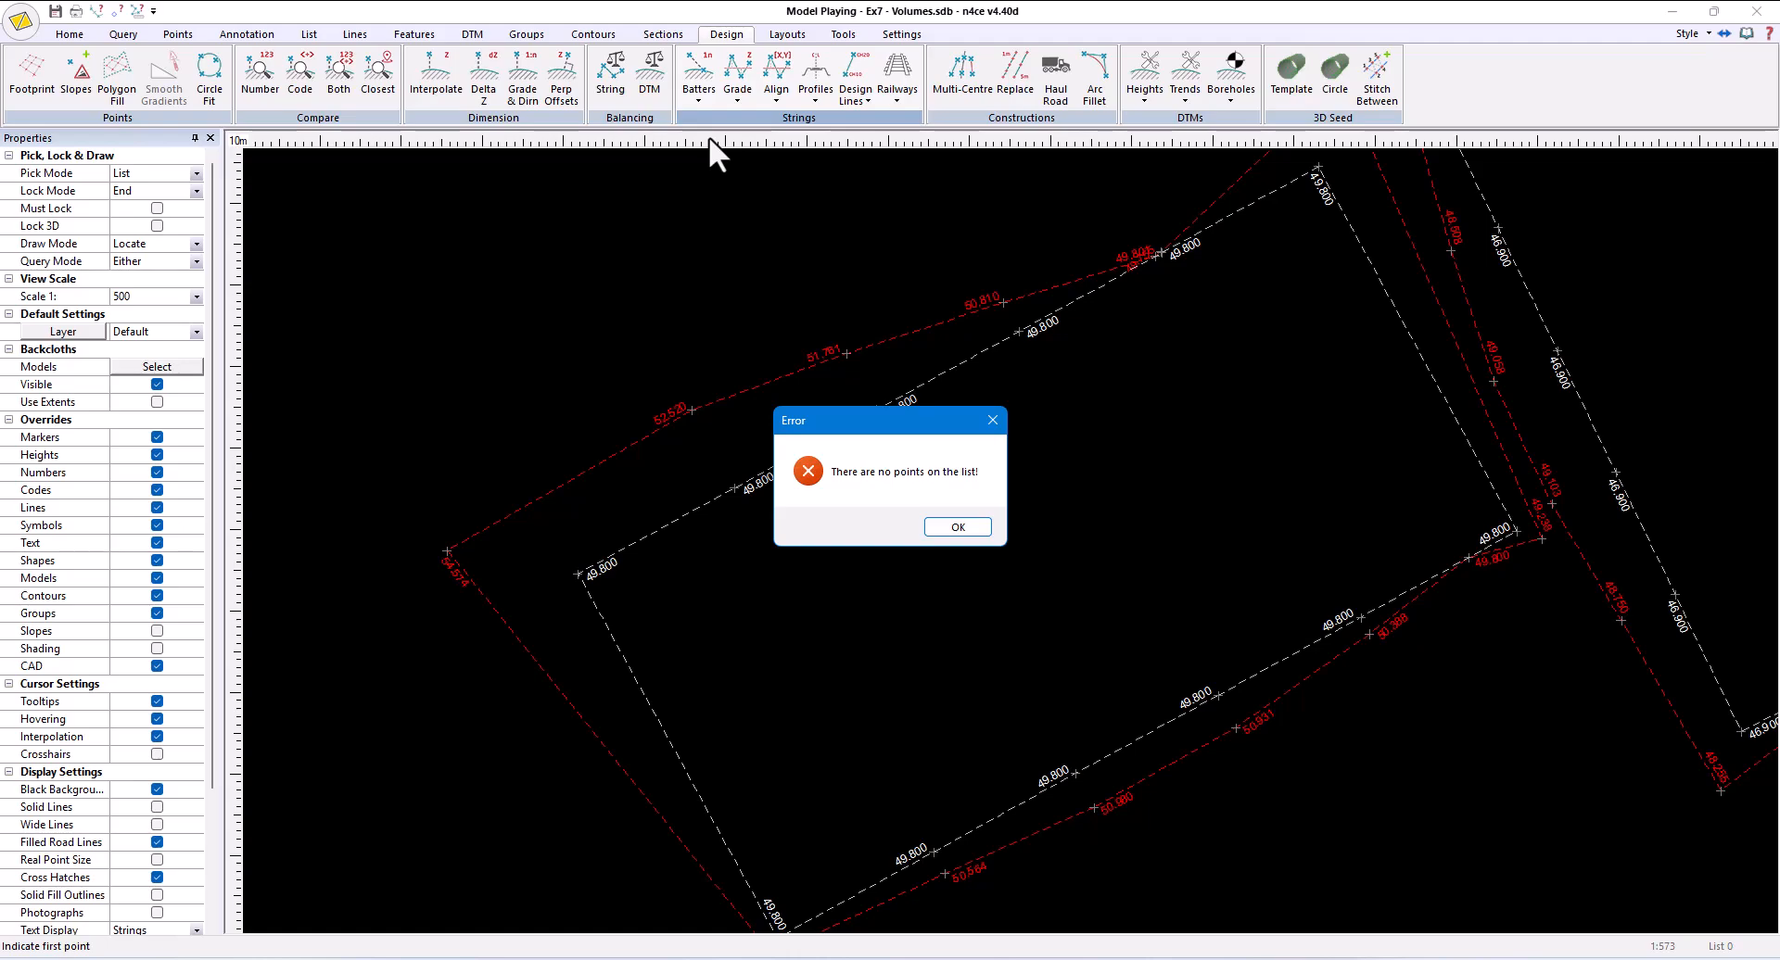
pyautogui.click(949, 528)
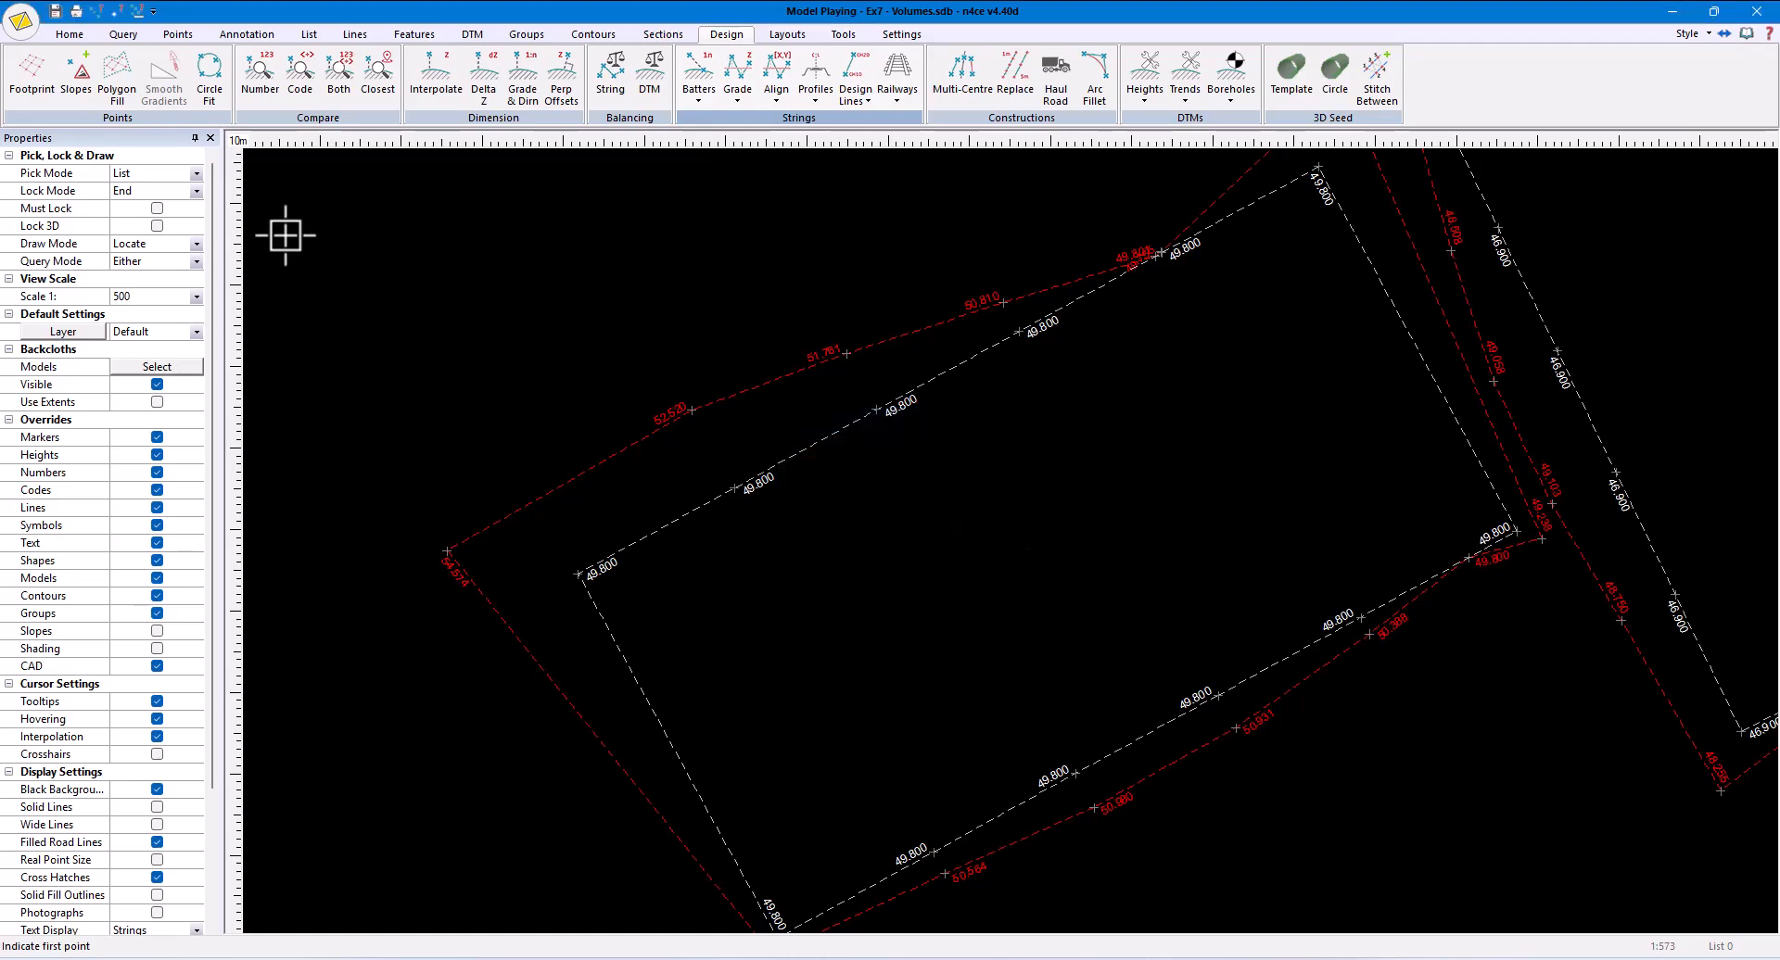
# - Set the pick mode to Element and pick the lower-left pitch's outline as the line feature for Batter All
pyautogui.click(197, 174)
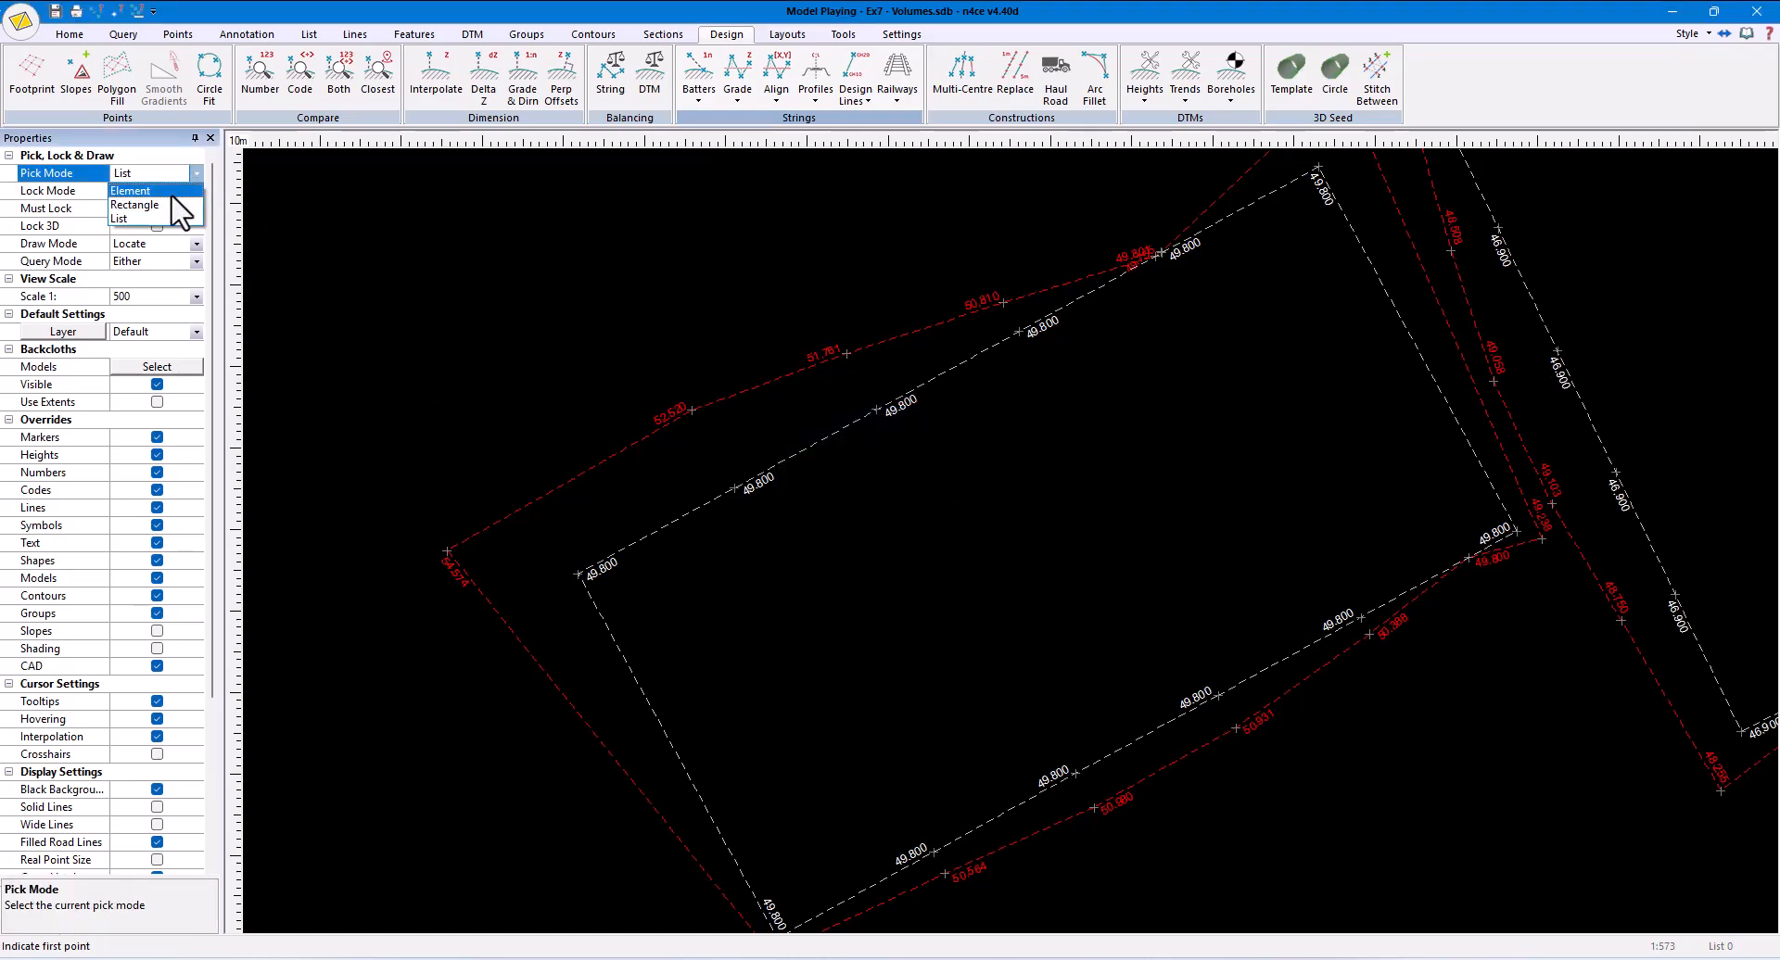
pyautogui.click(180, 212)
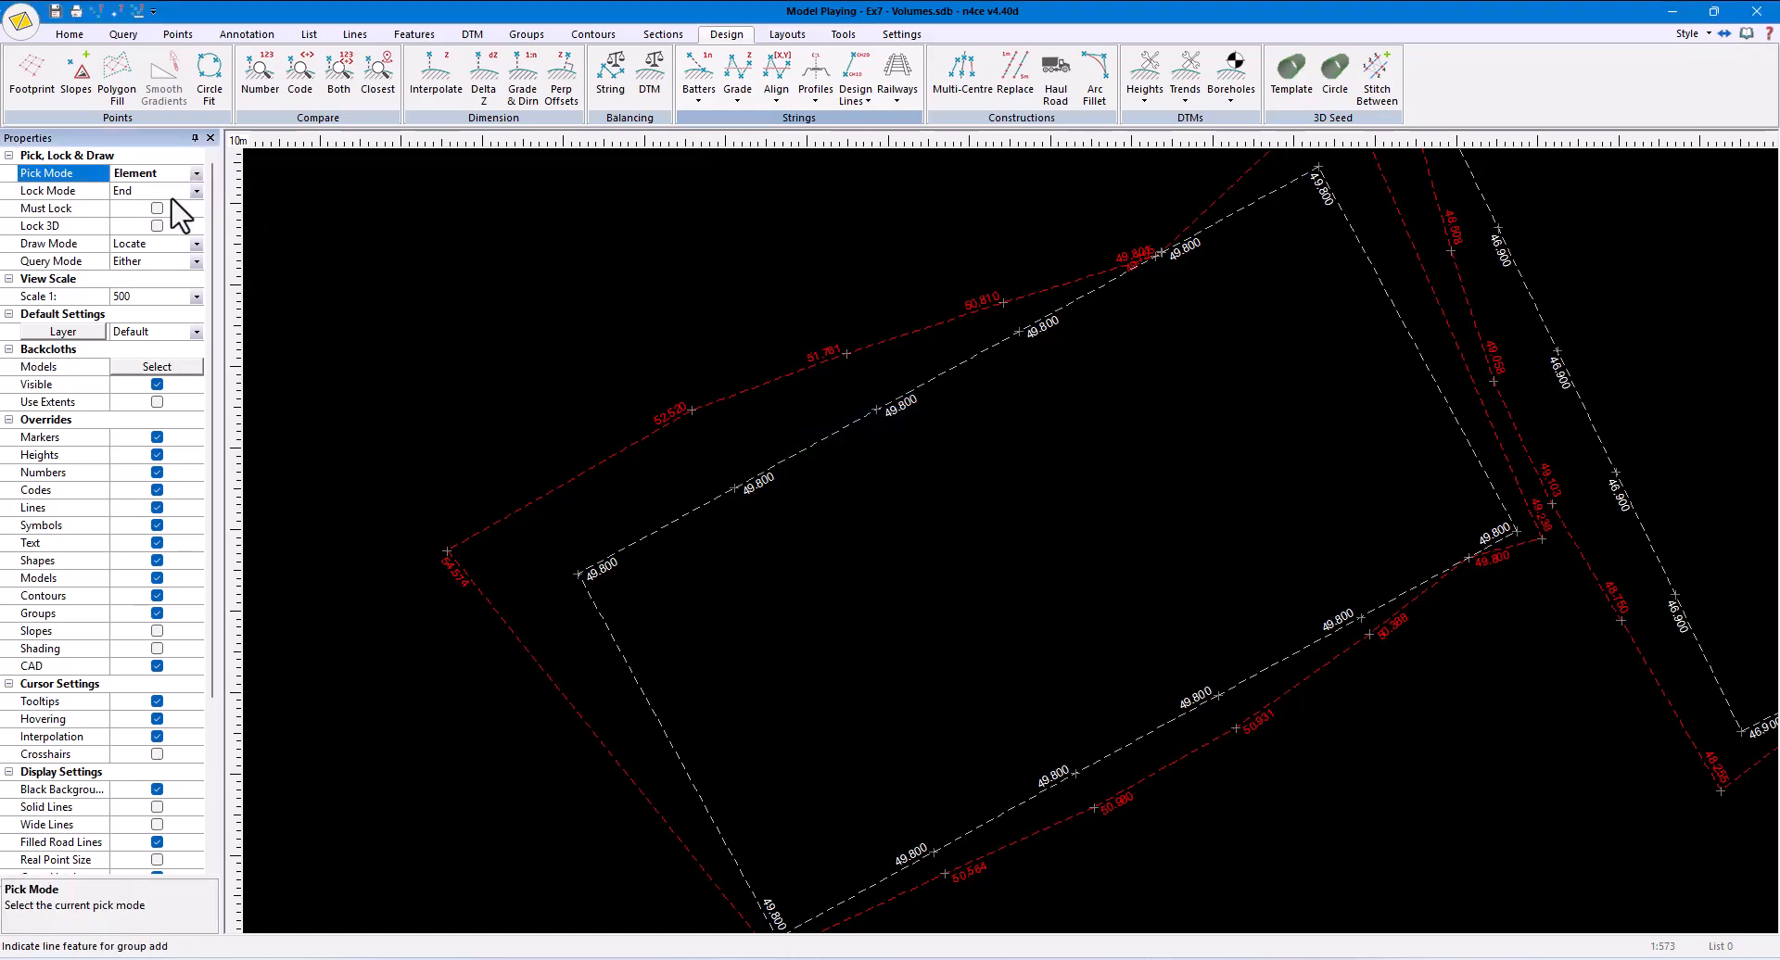
pyautogui.click(697, 102)
pyautogui.click(716, 139)
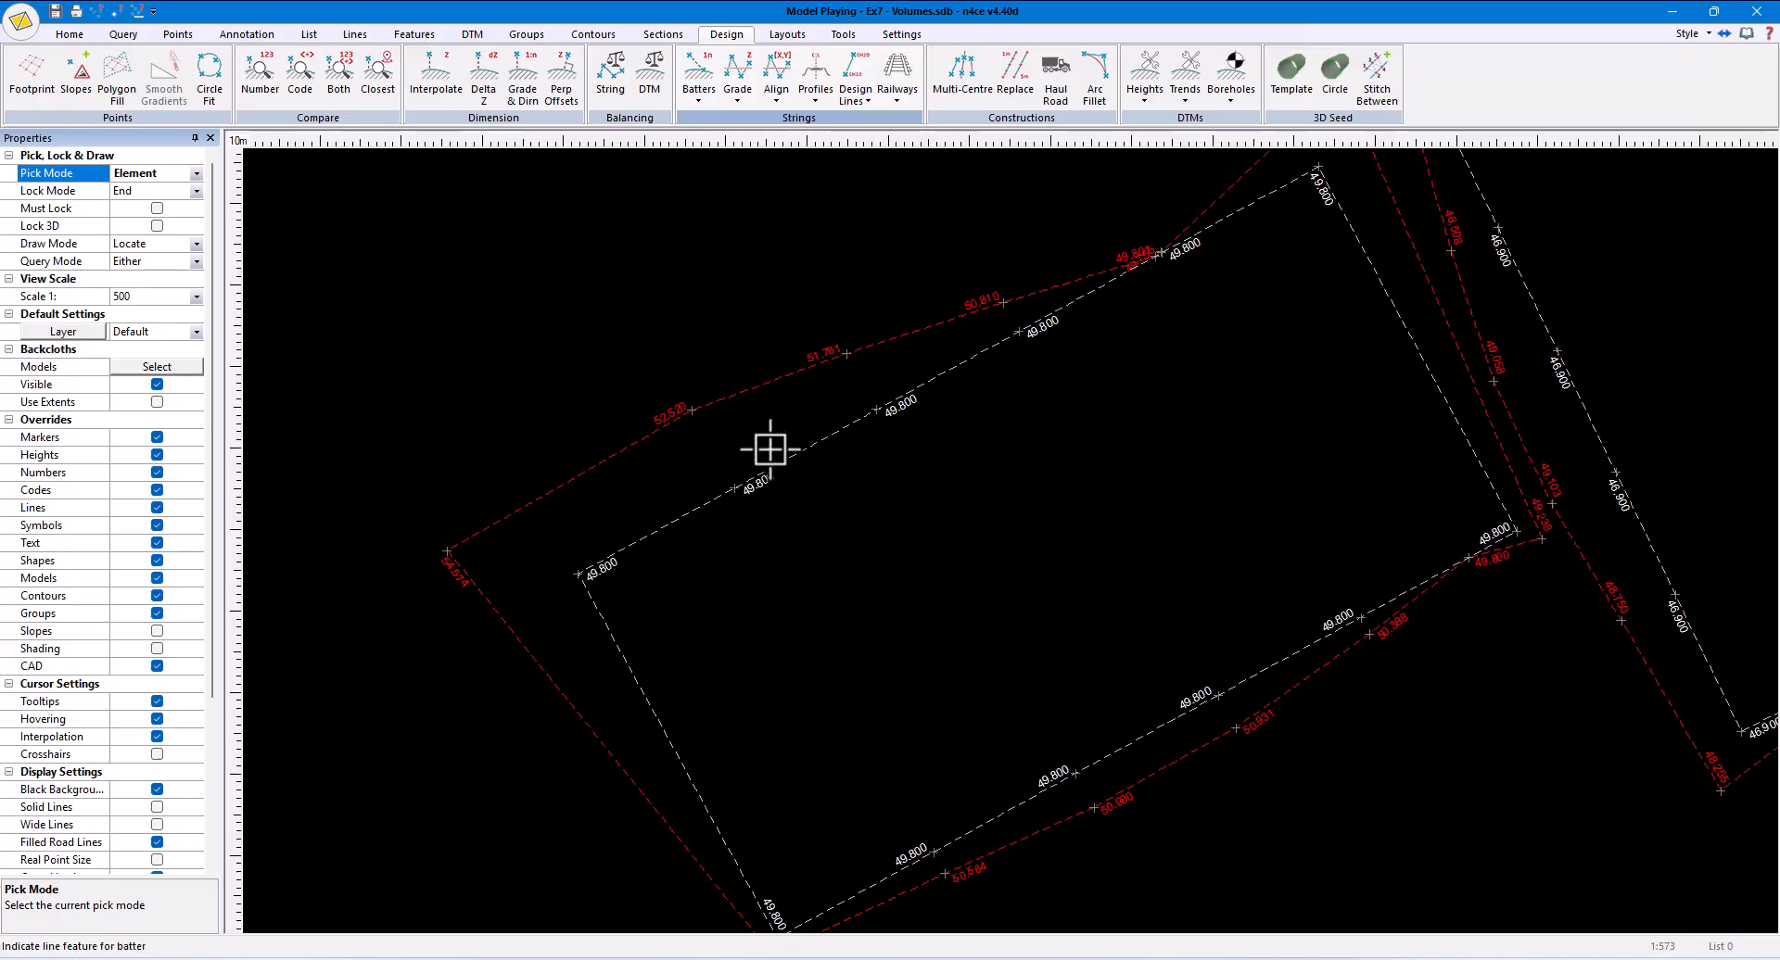
pyautogui.click(777, 391)
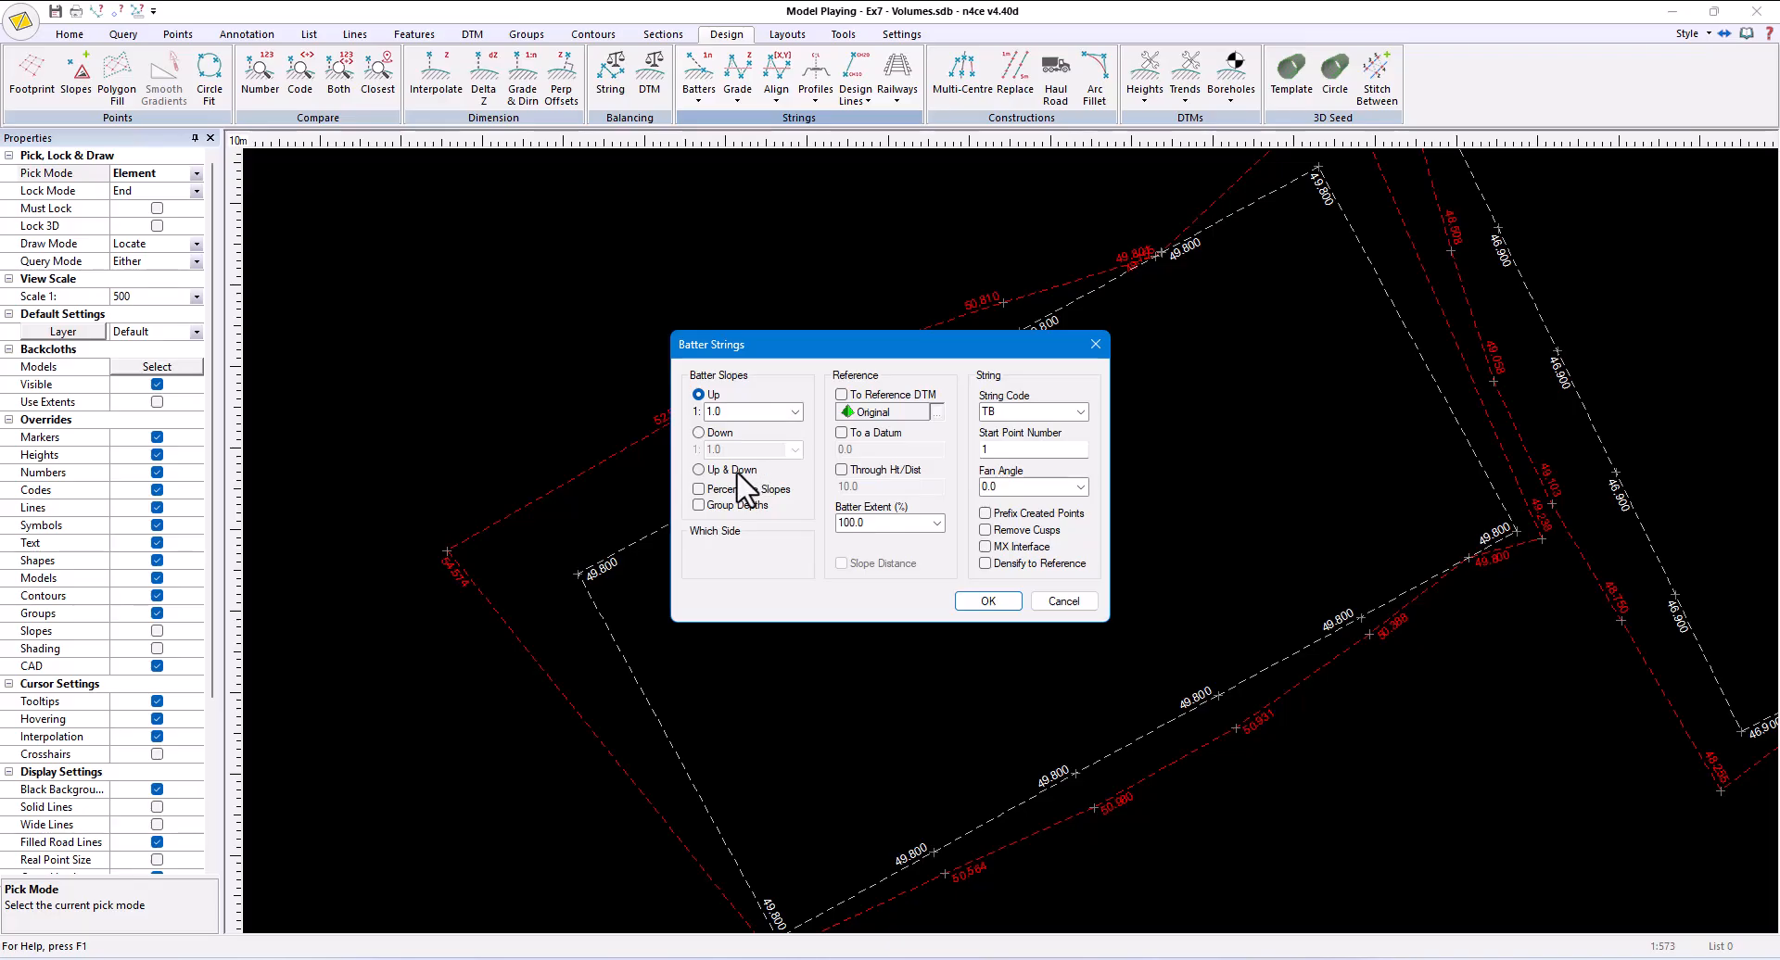
# - Set the batter slopes to Up & Down at 1:4 each, running to the Original reference DTM
pyautogui.click(737, 473)
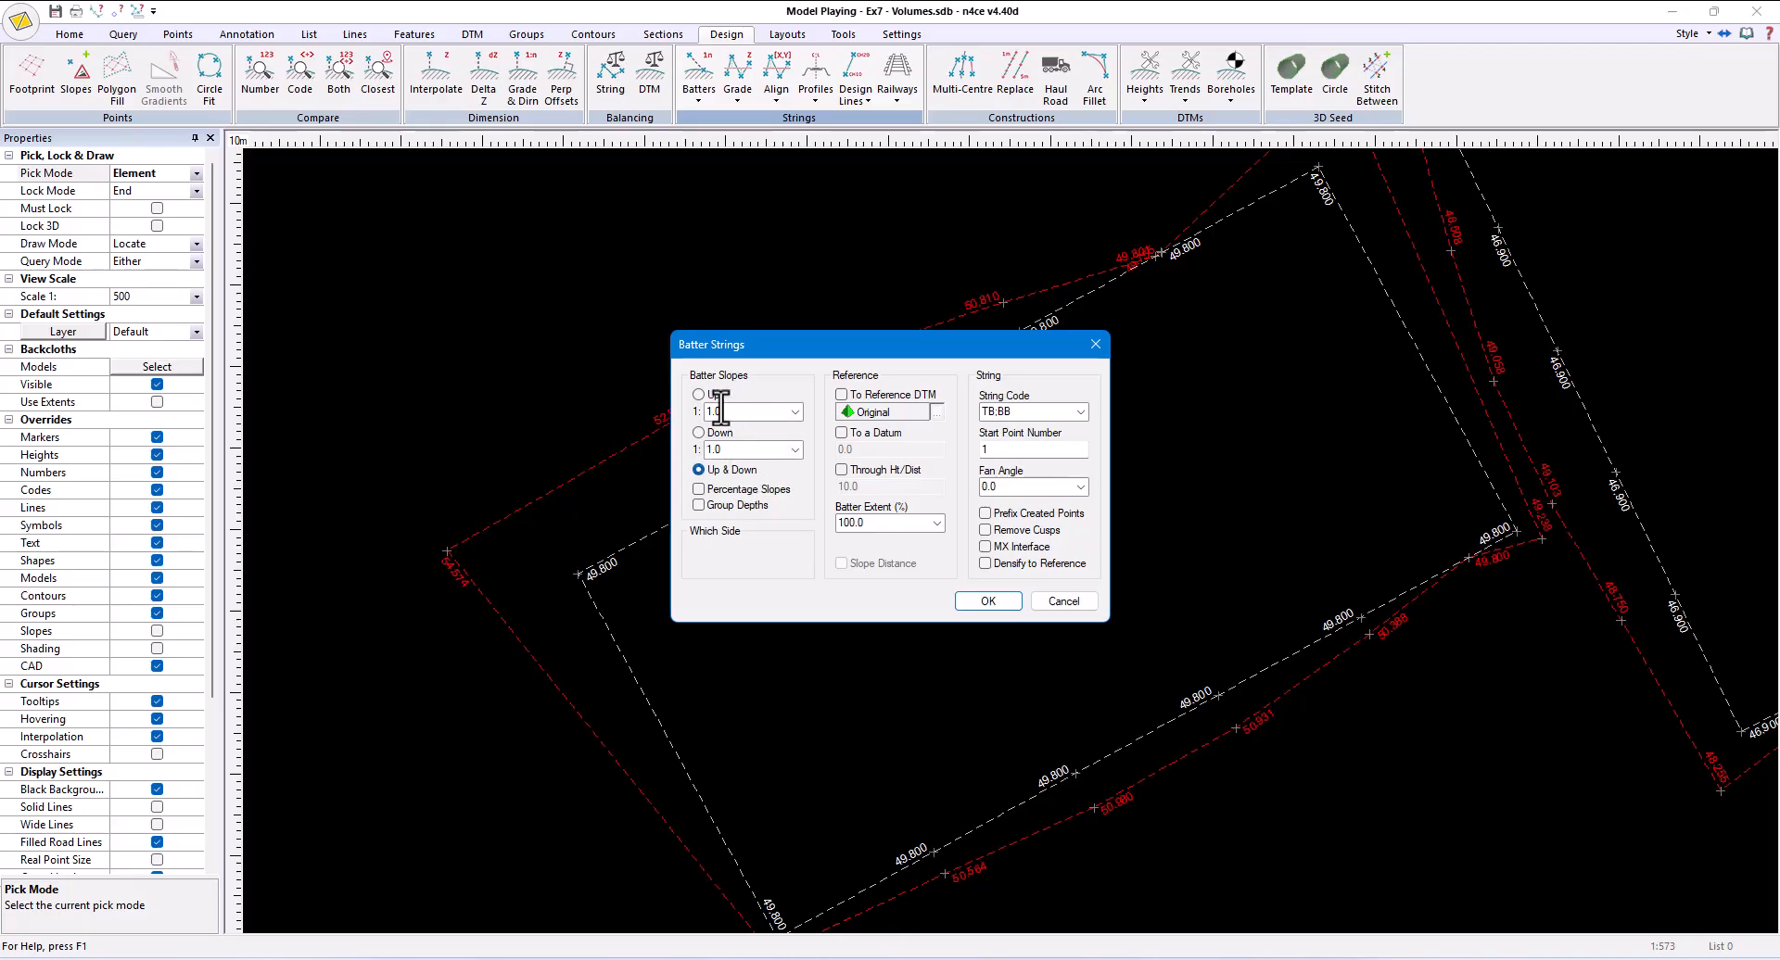
pyautogui.moveTo(725, 412); pyautogui.dragTo(695, 450)
pyautogui.write('4')
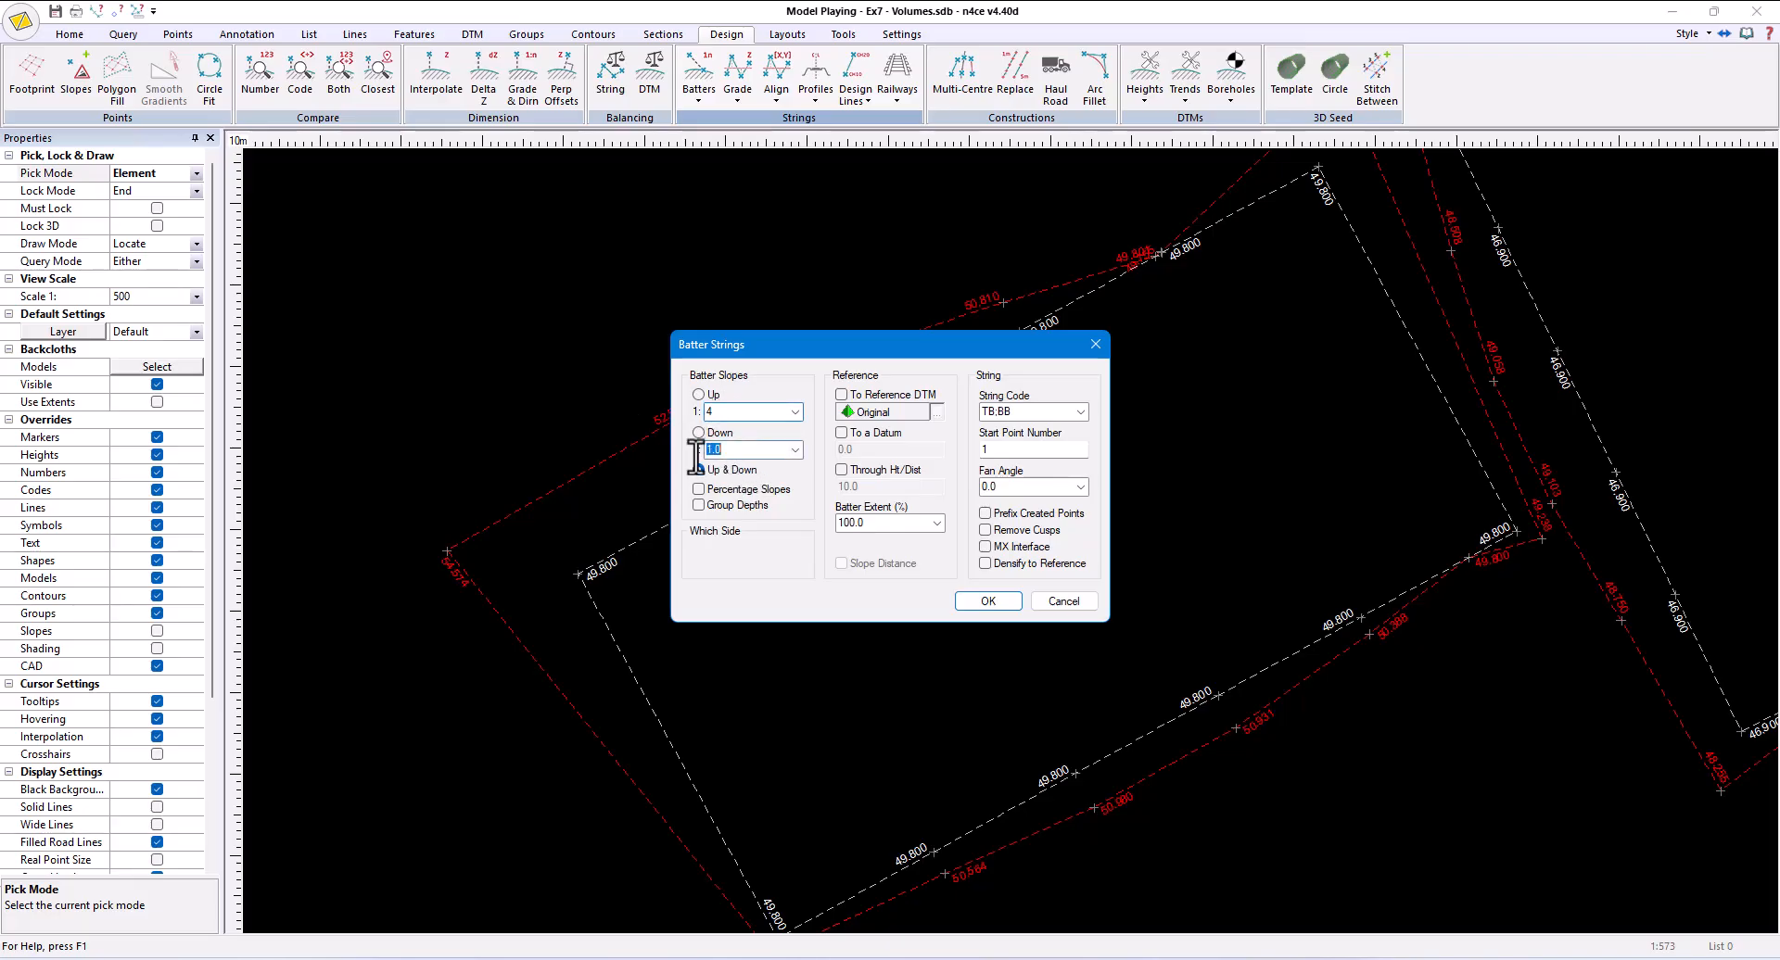
pyautogui.write('4')
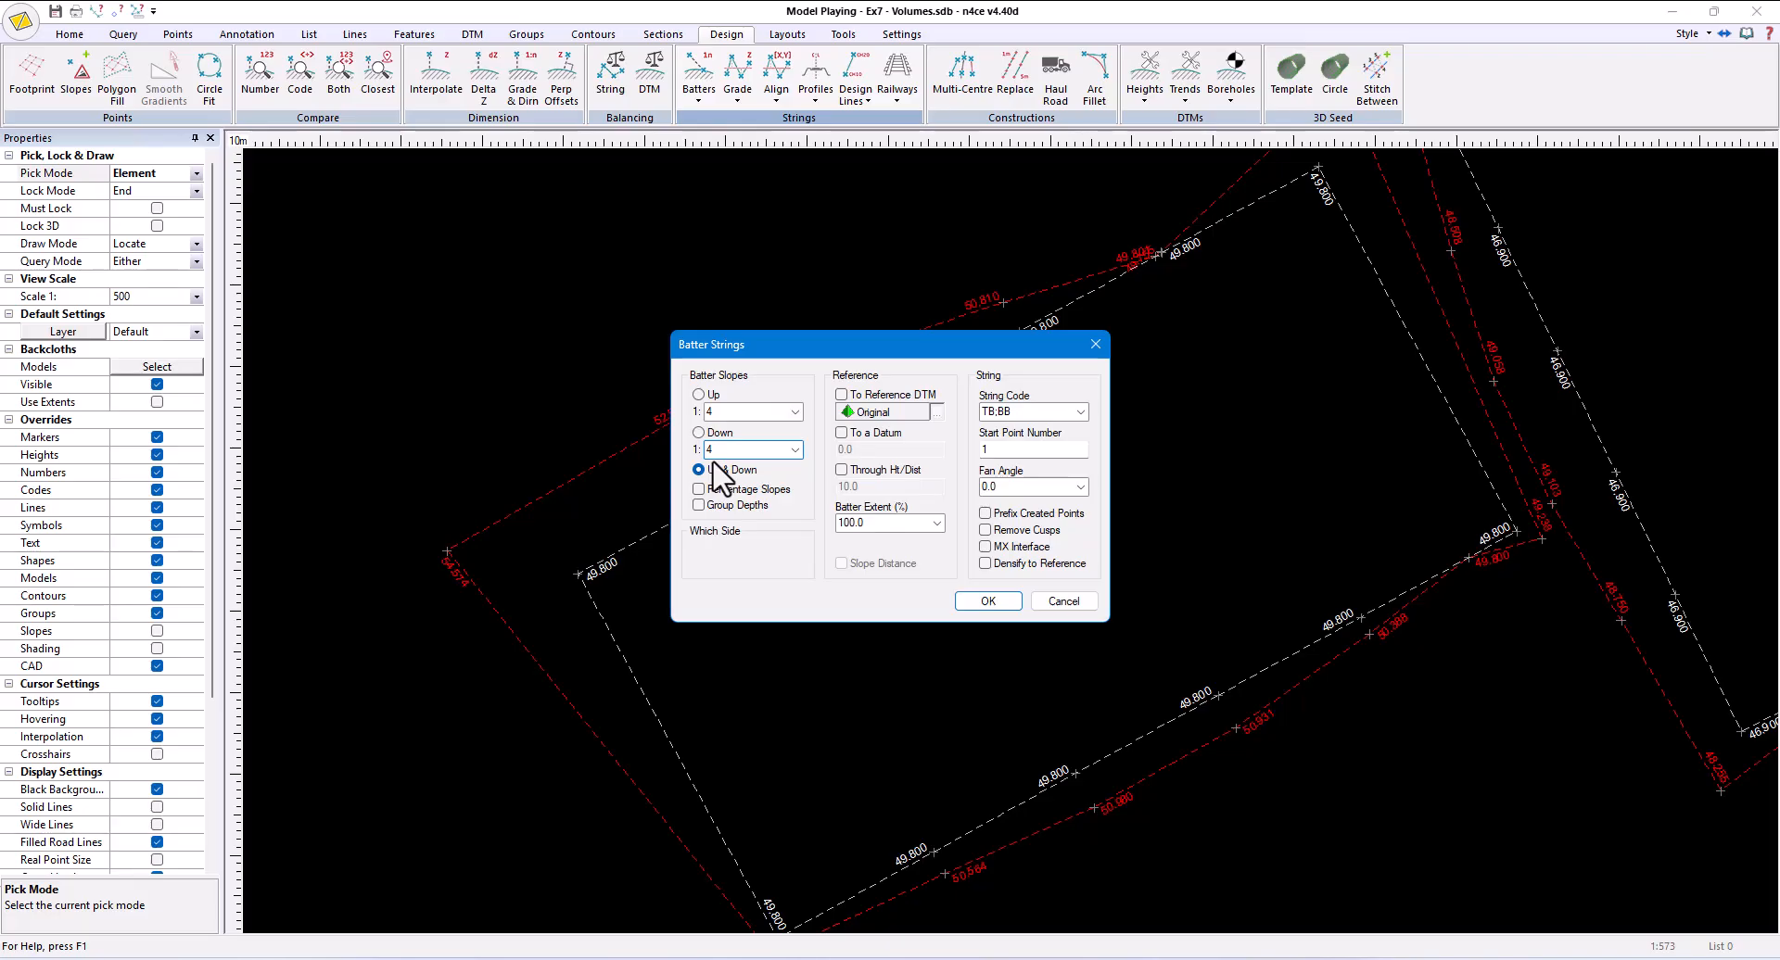
pyautogui.click(866, 394)
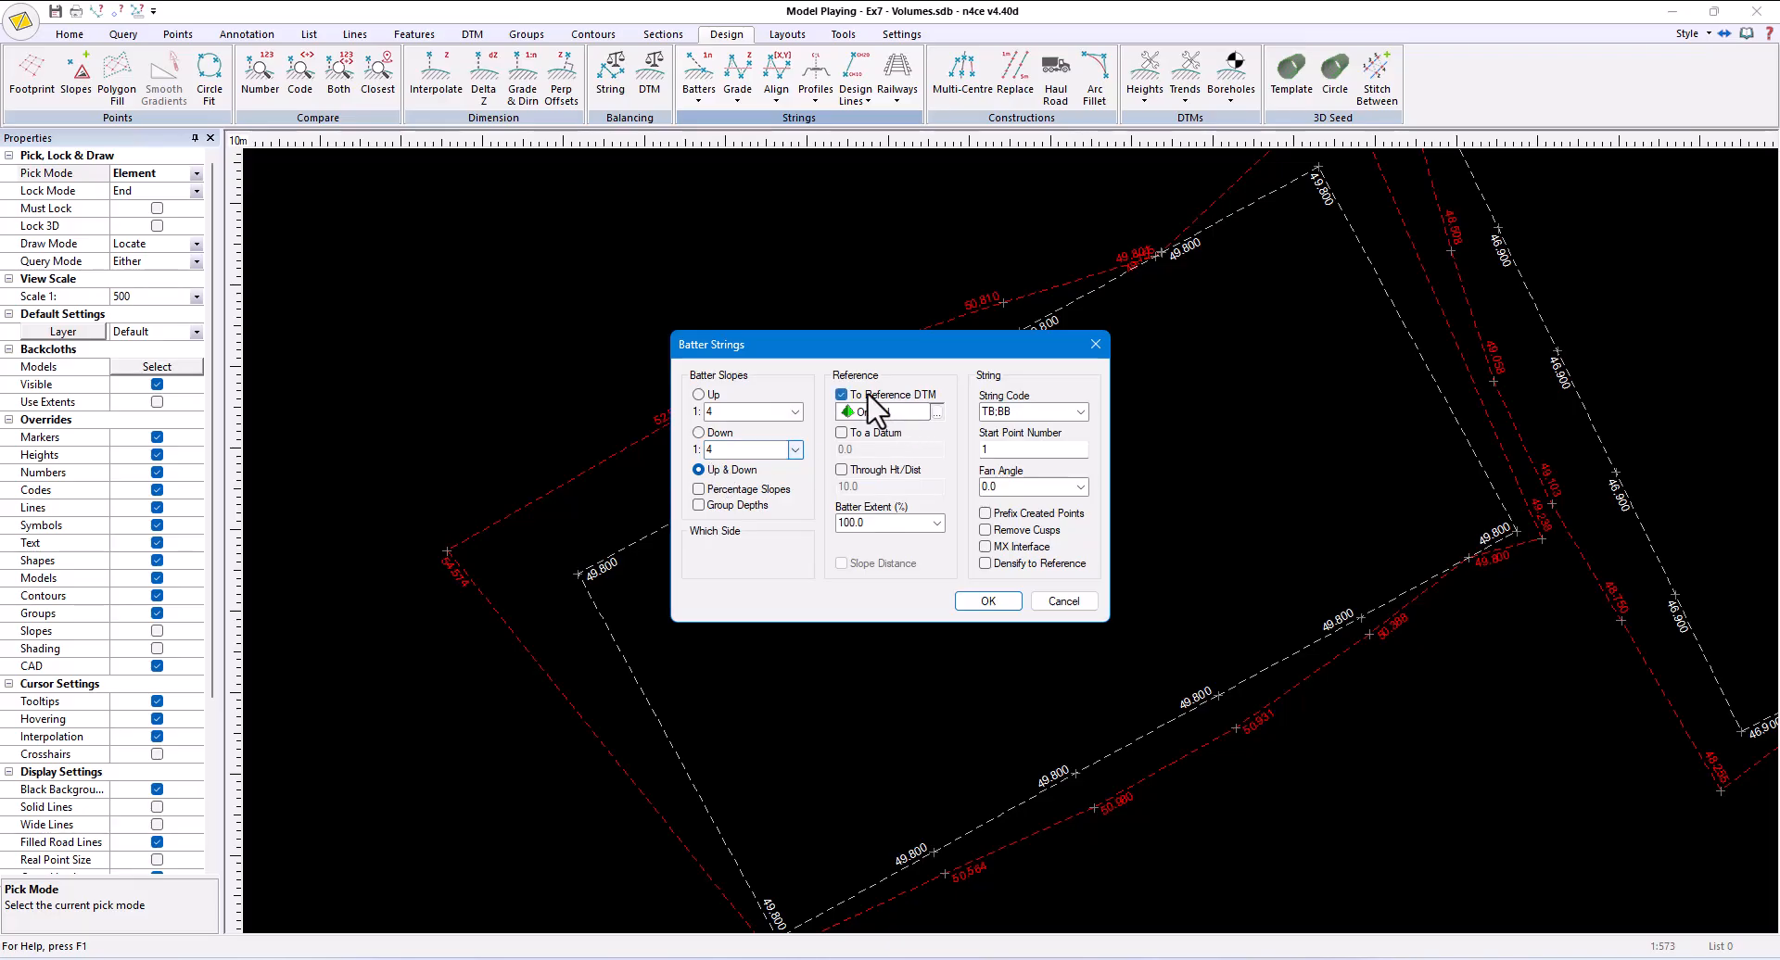
# - Set the string code to BB and the fan angle to 10.0, and create the batter around the lower-left pitch
pyautogui.moveTo(1026, 410); pyautogui.dragTo(841, 428)
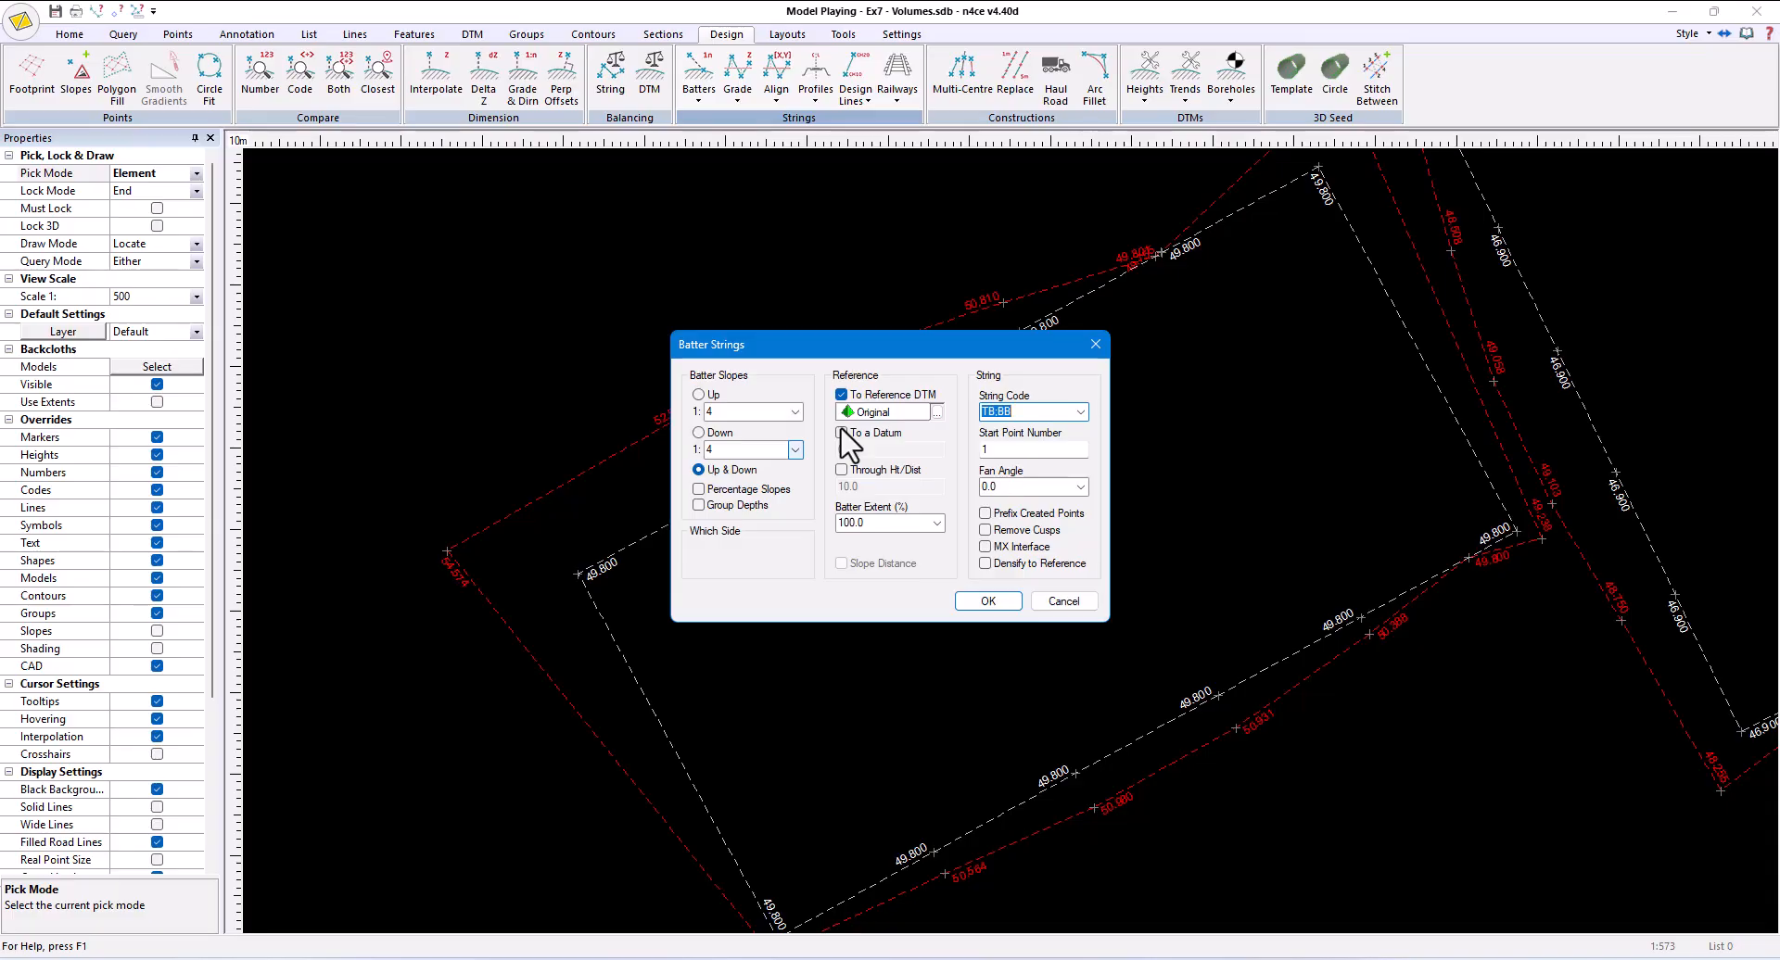
pyautogui.write('BB')
pyautogui.click(1081, 488)
pyautogui.click(1081, 489)
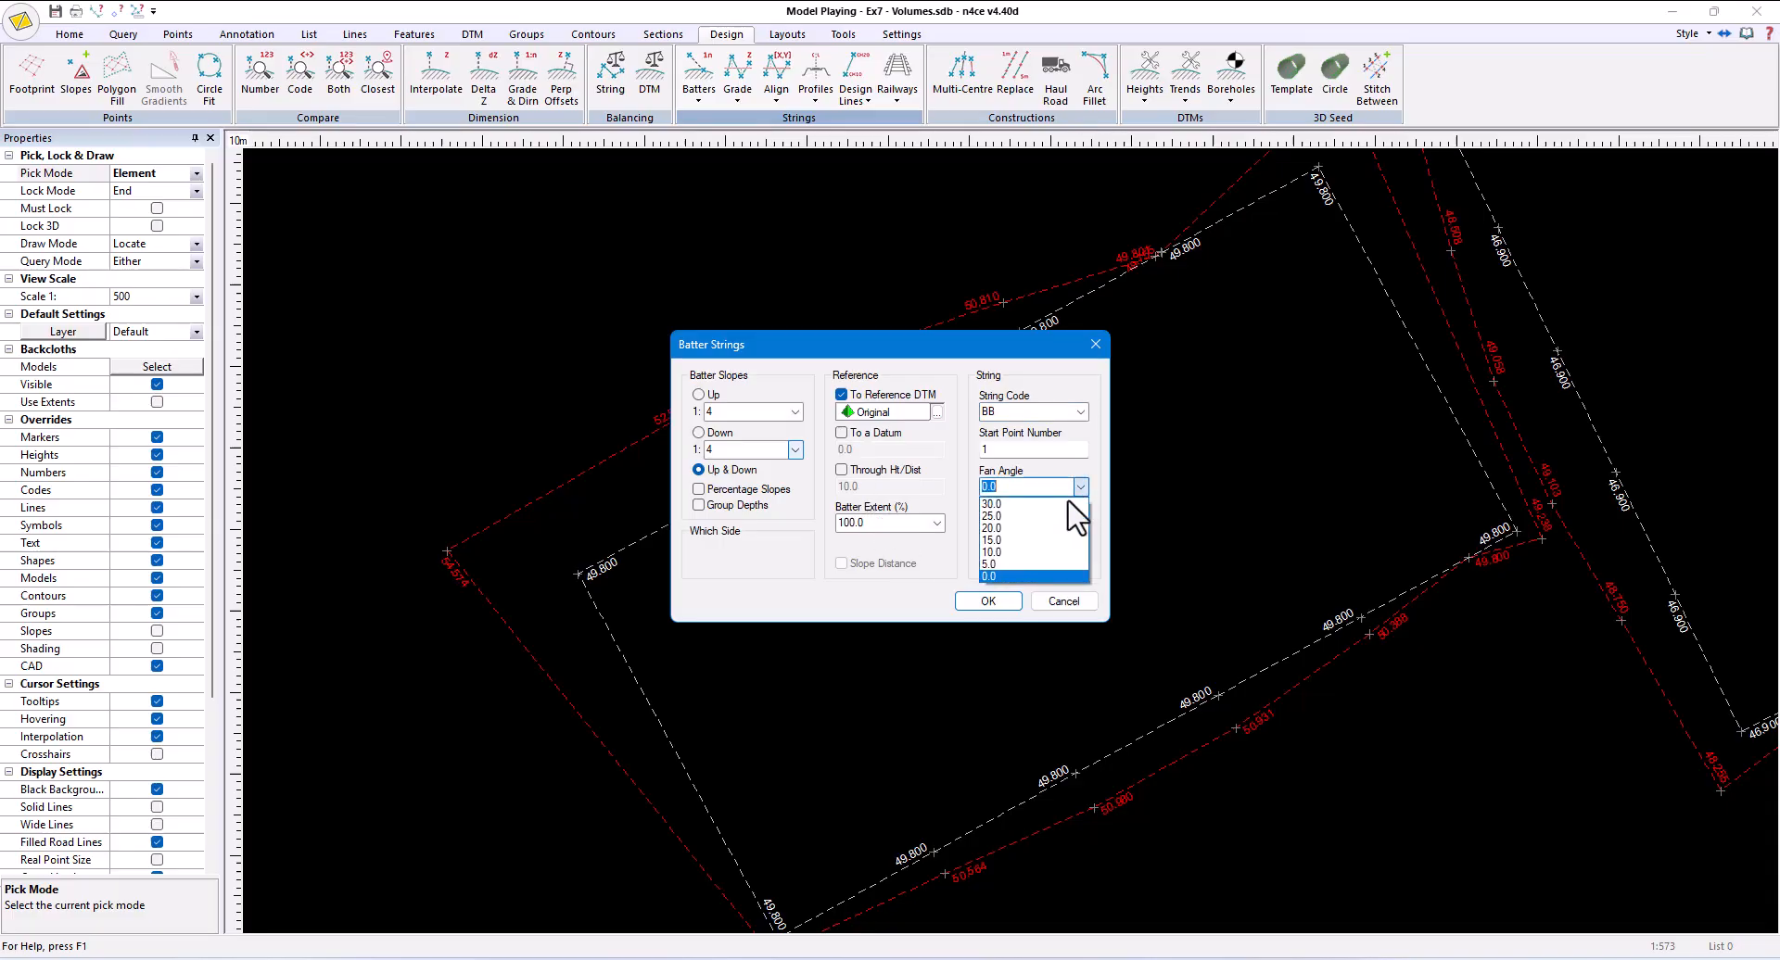
pyautogui.click(1041, 553)
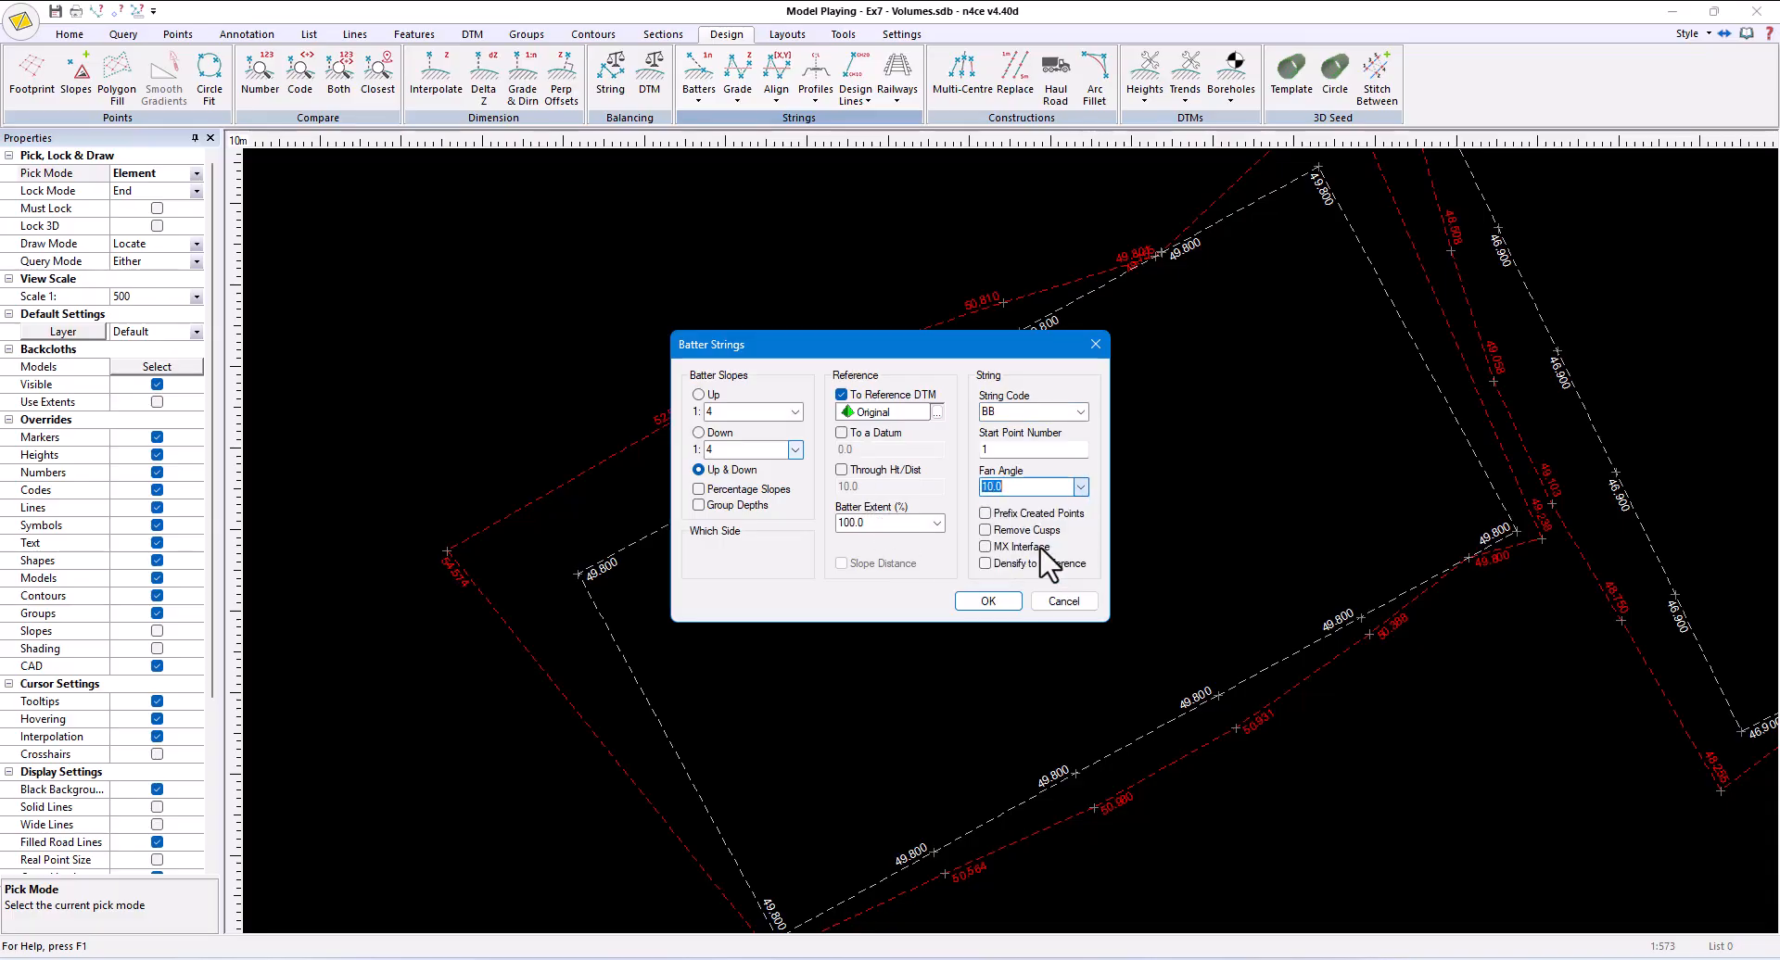
pyautogui.click(990, 602)
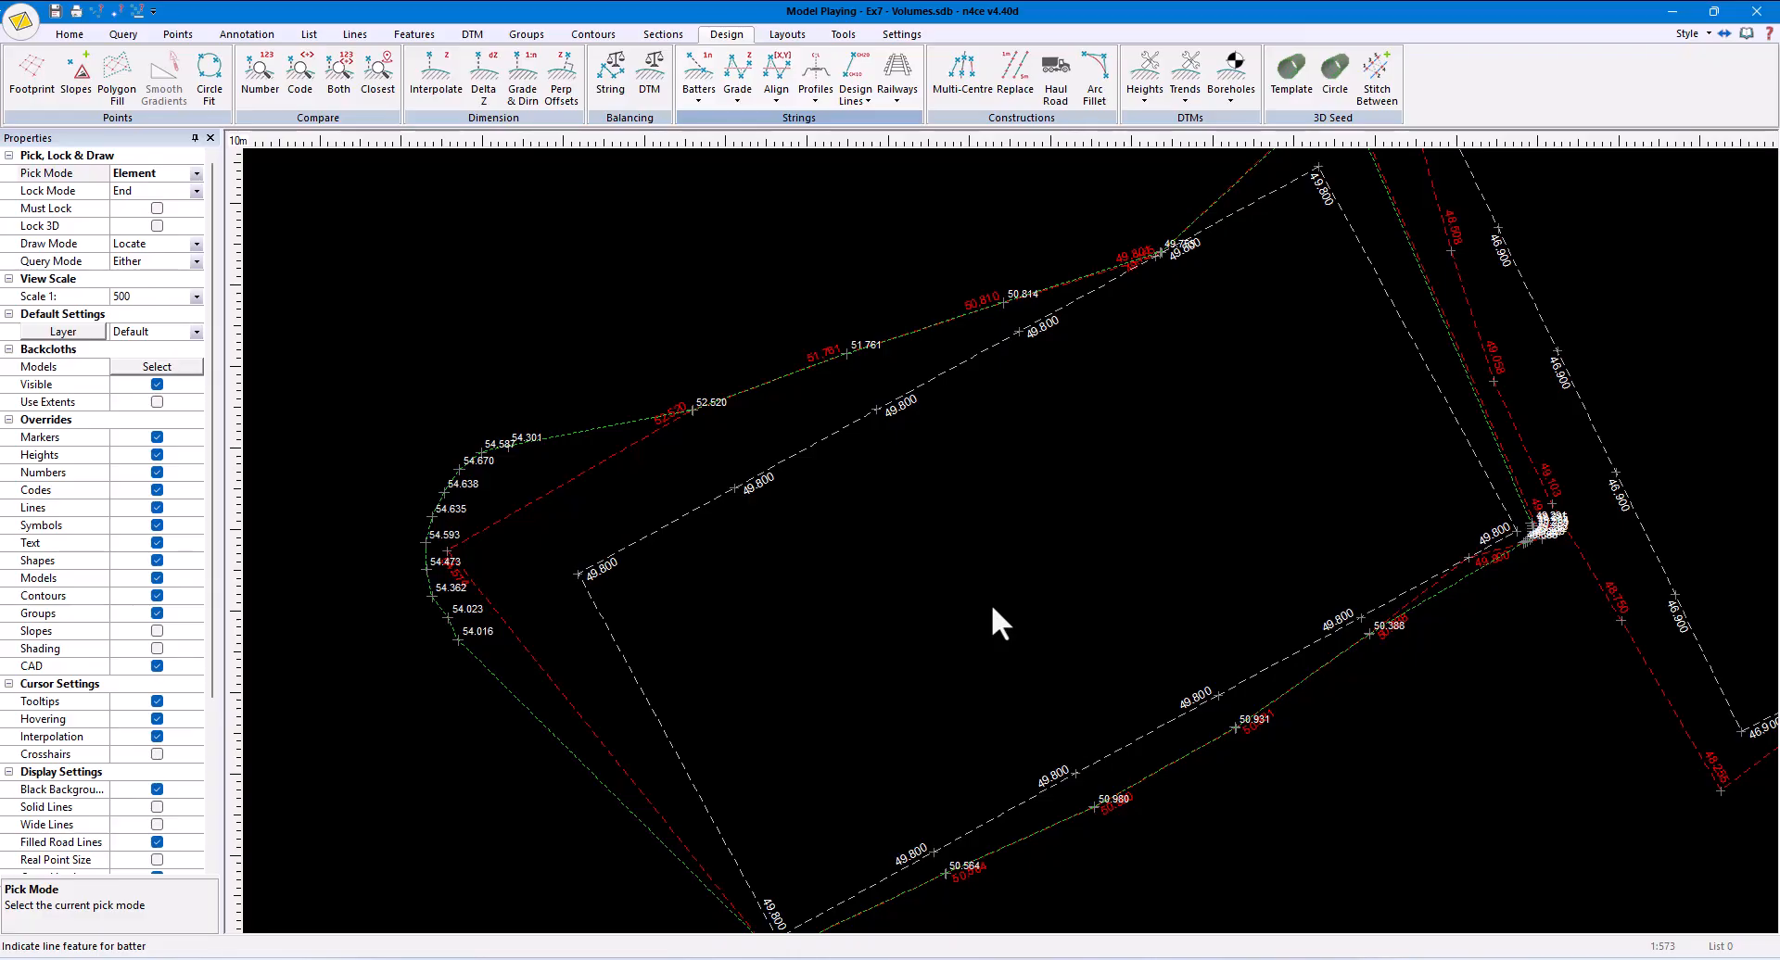
# - Undo the batter string around the lower-left pitch
pyautogui.click(80, 39)
pyautogui.click(207, 80)
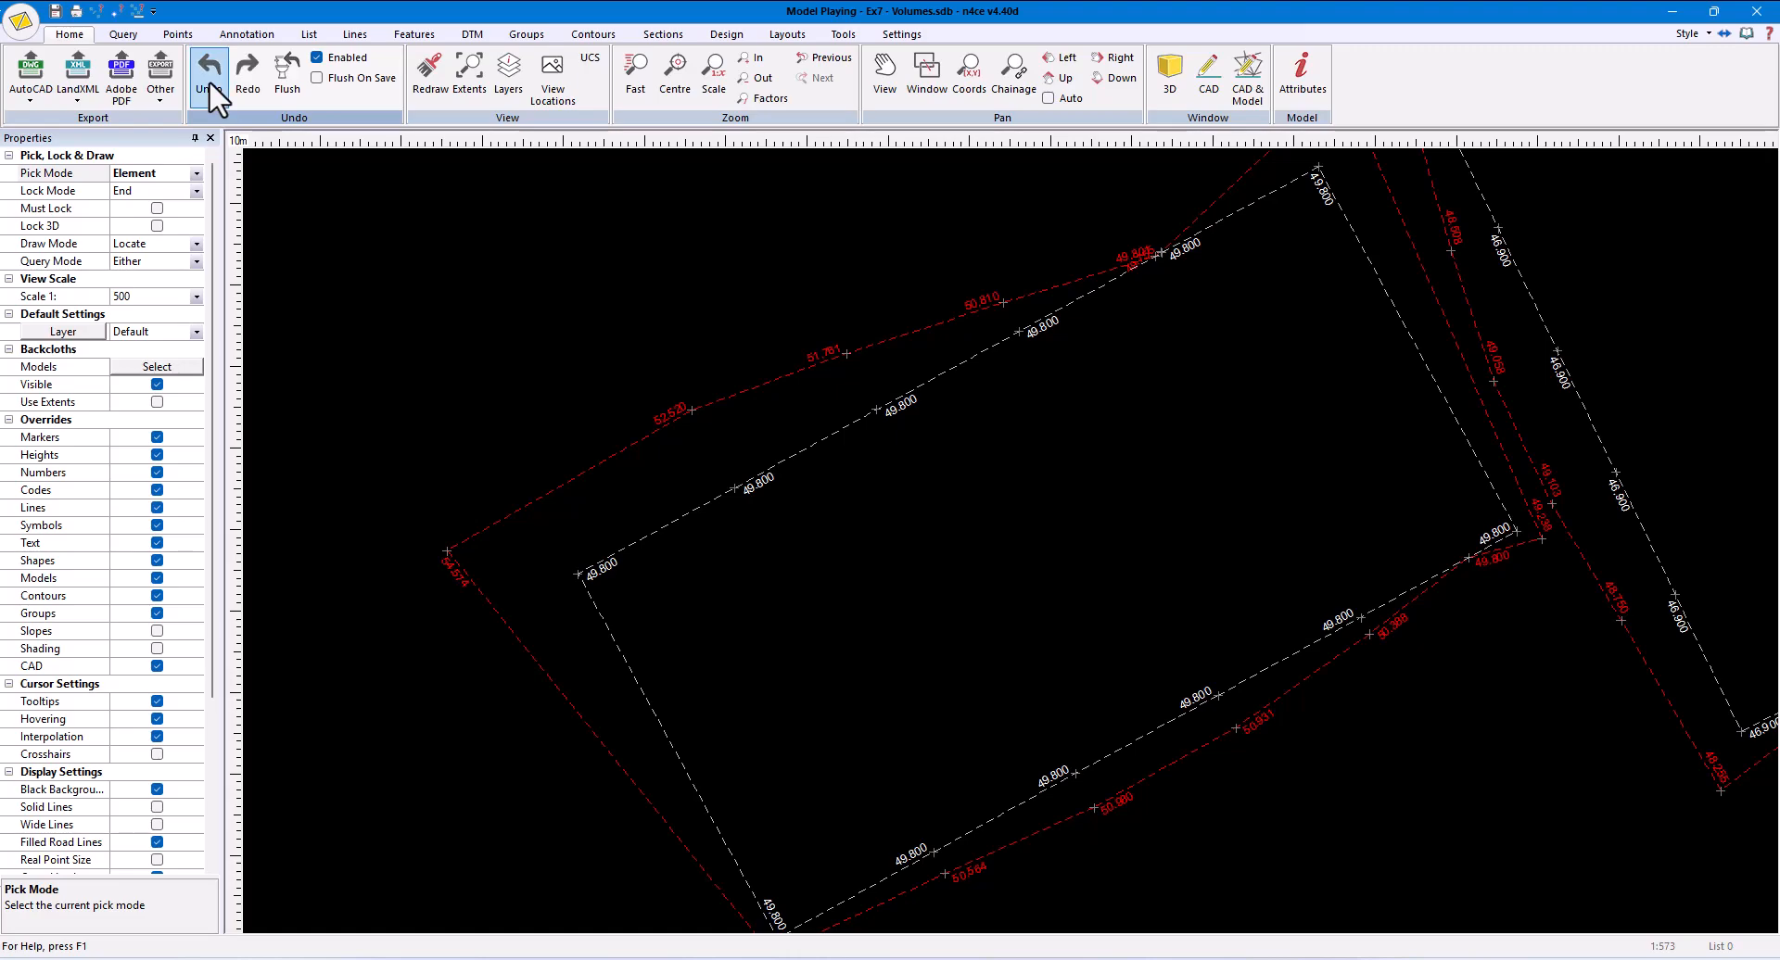
# - Densify the outlines of both pitches using Maximum Distance with a value of 2.5
pyautogui.click(355, 34)
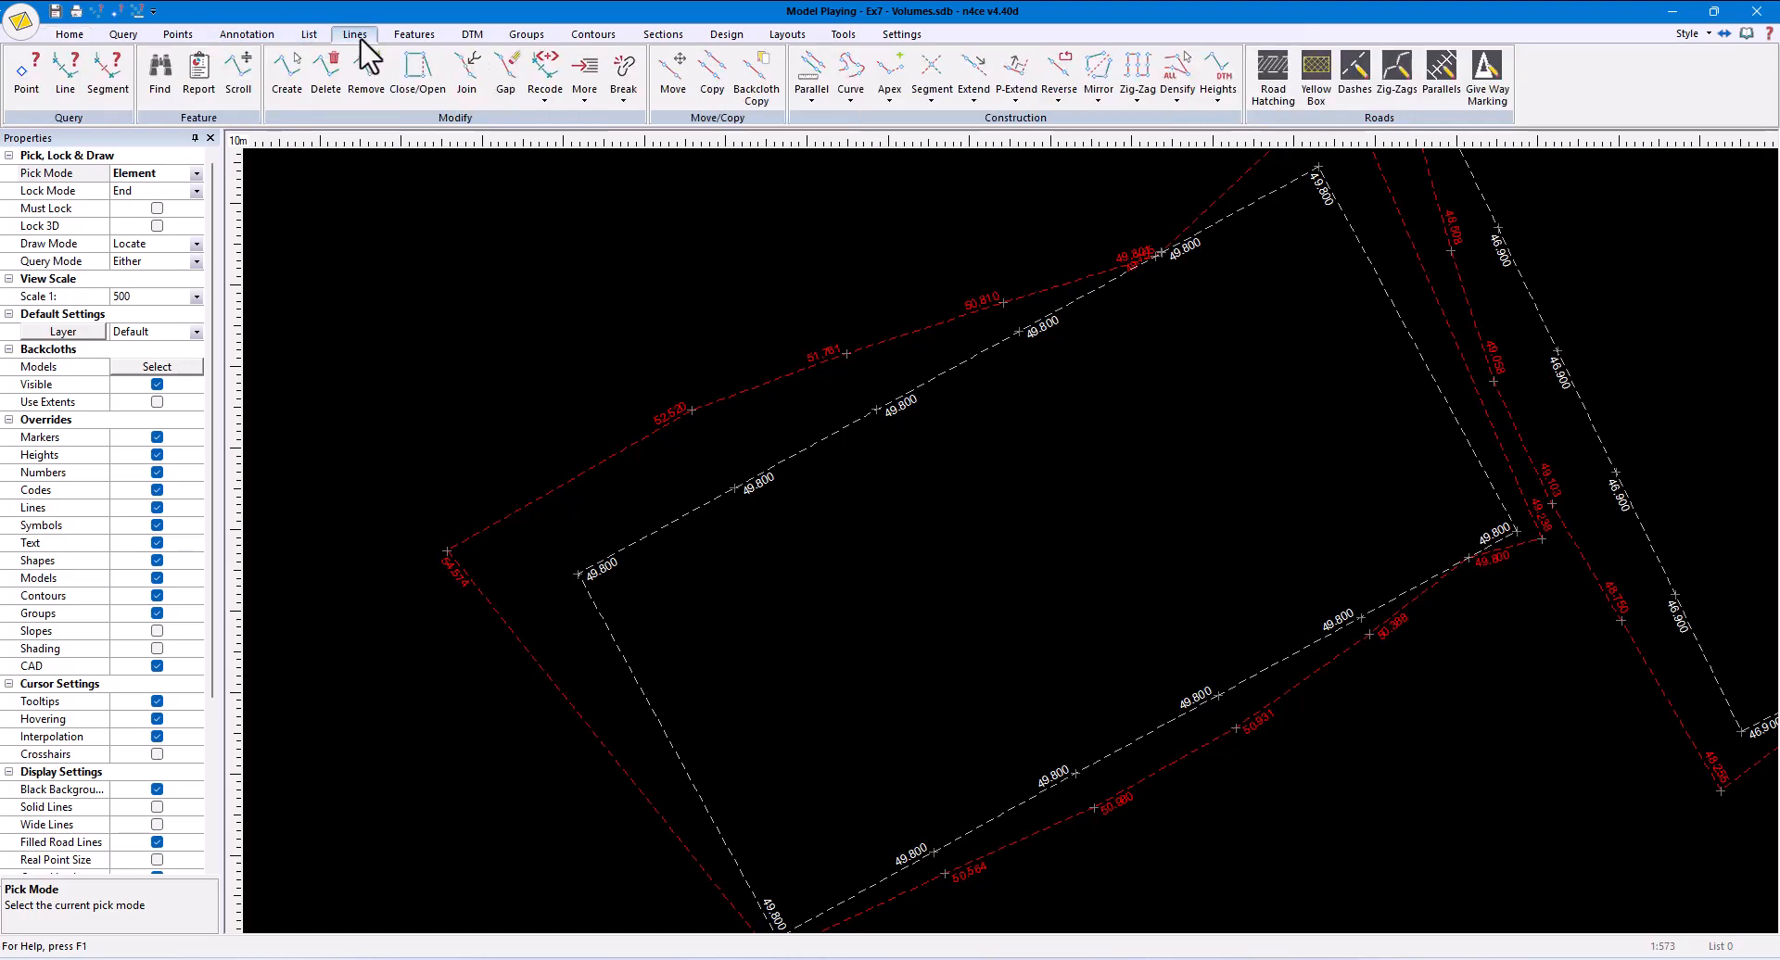
pyautogui.click(1176, 96)
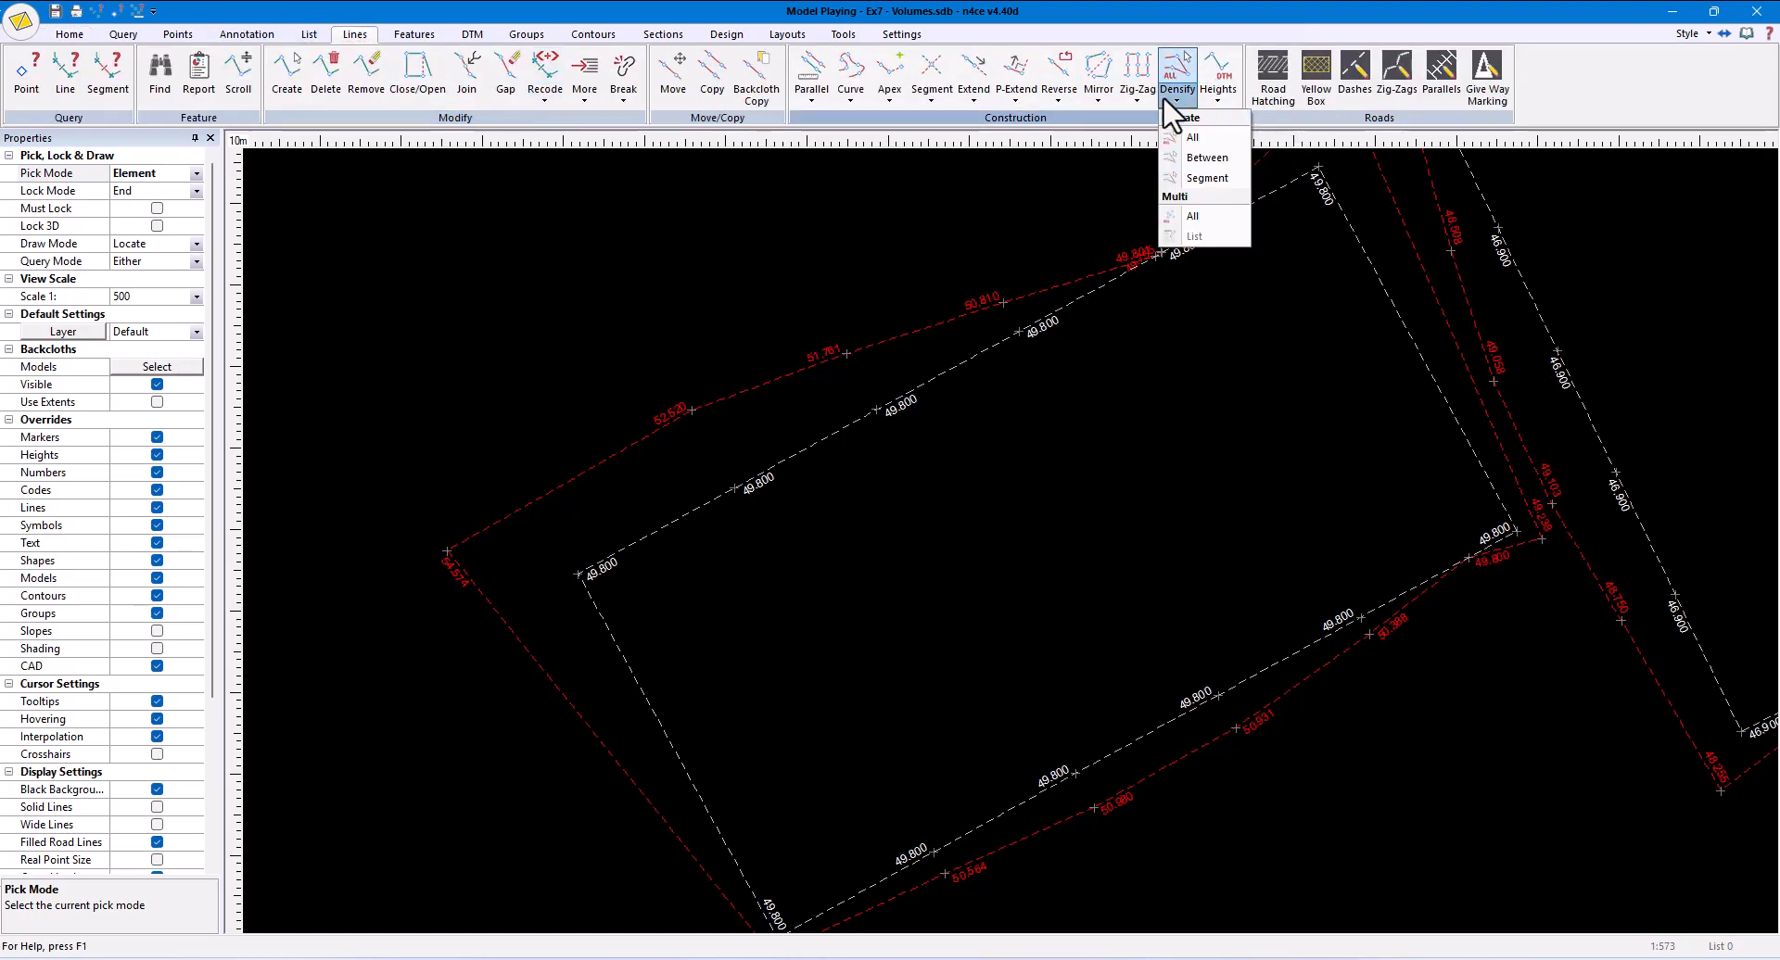
pyautogui.click(1186, 139)
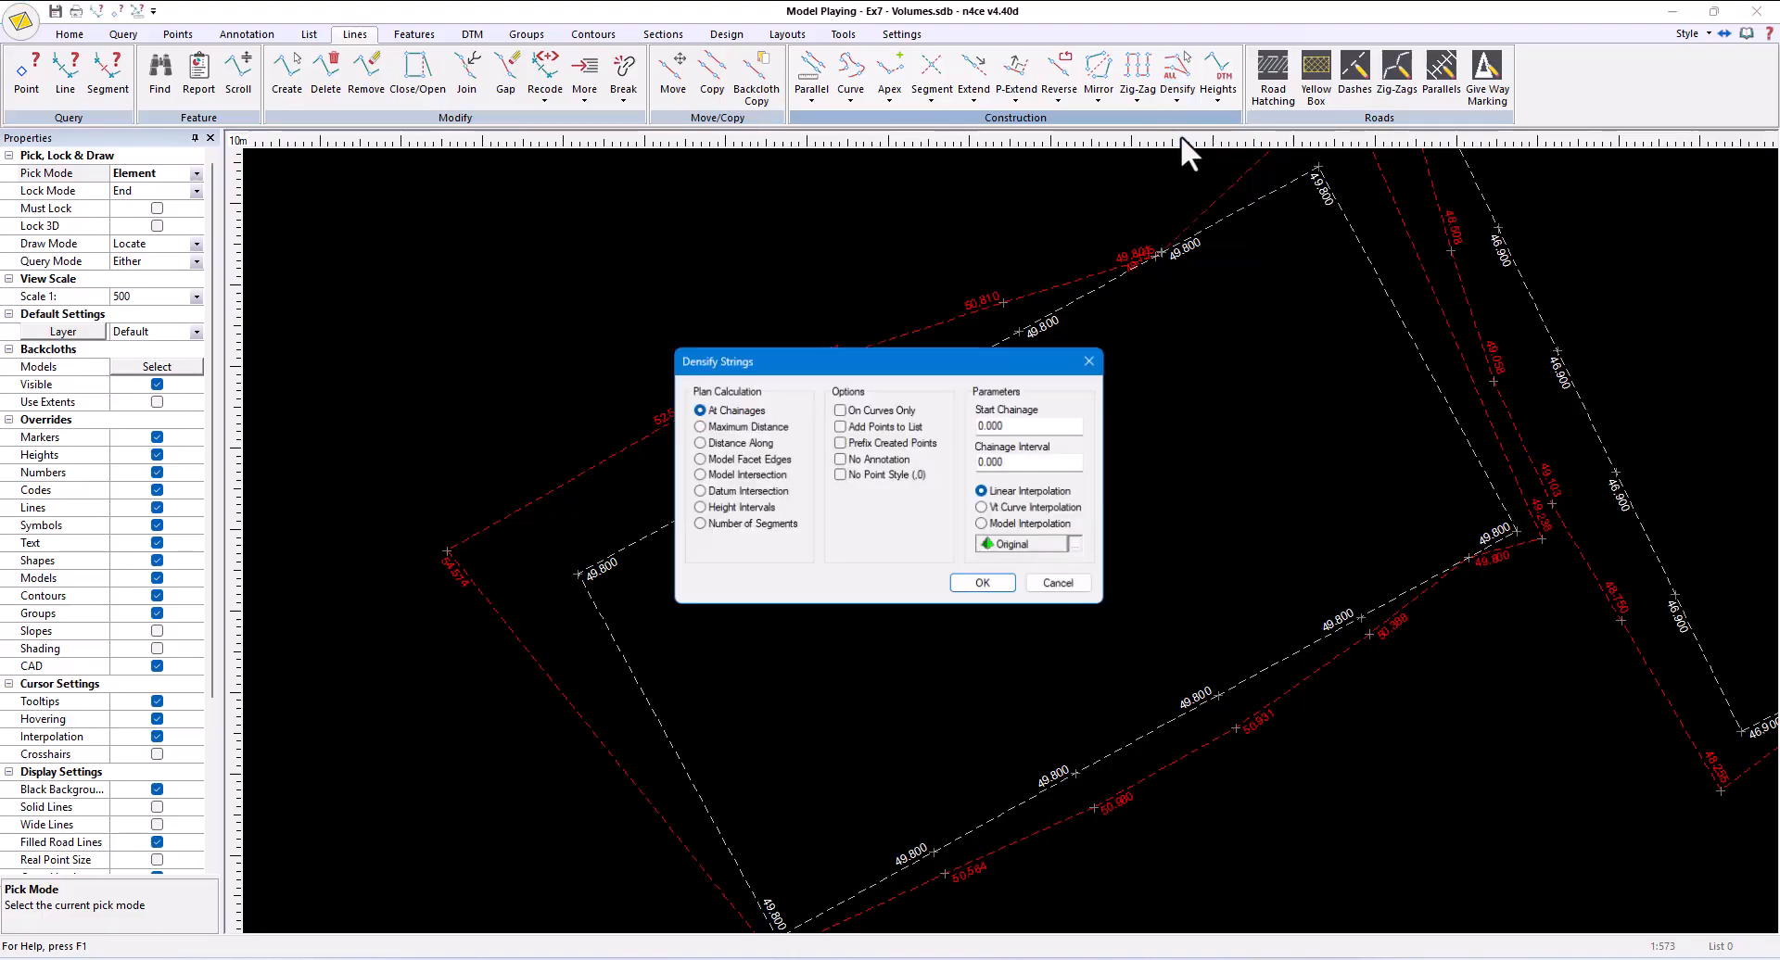
pyautogui.click(743, 427)
pyautogui.doubleClick(1036, 426)
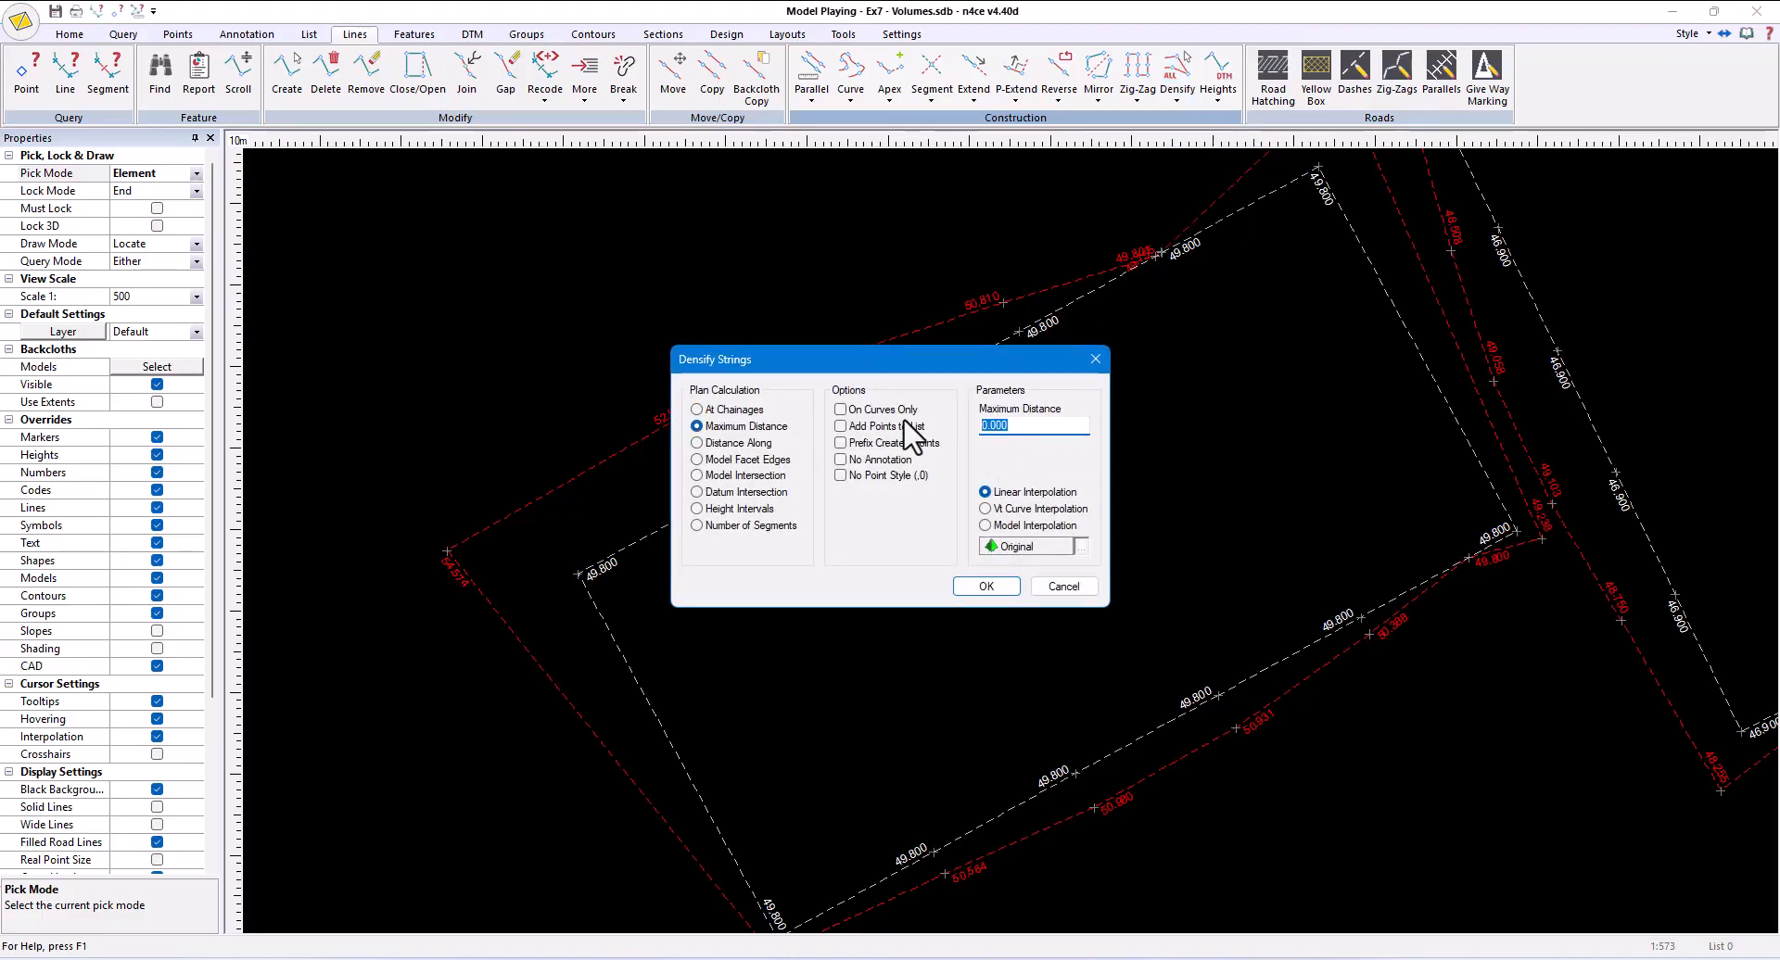
pyautogui.write('2.5')
pyautogui.click(985, 586)
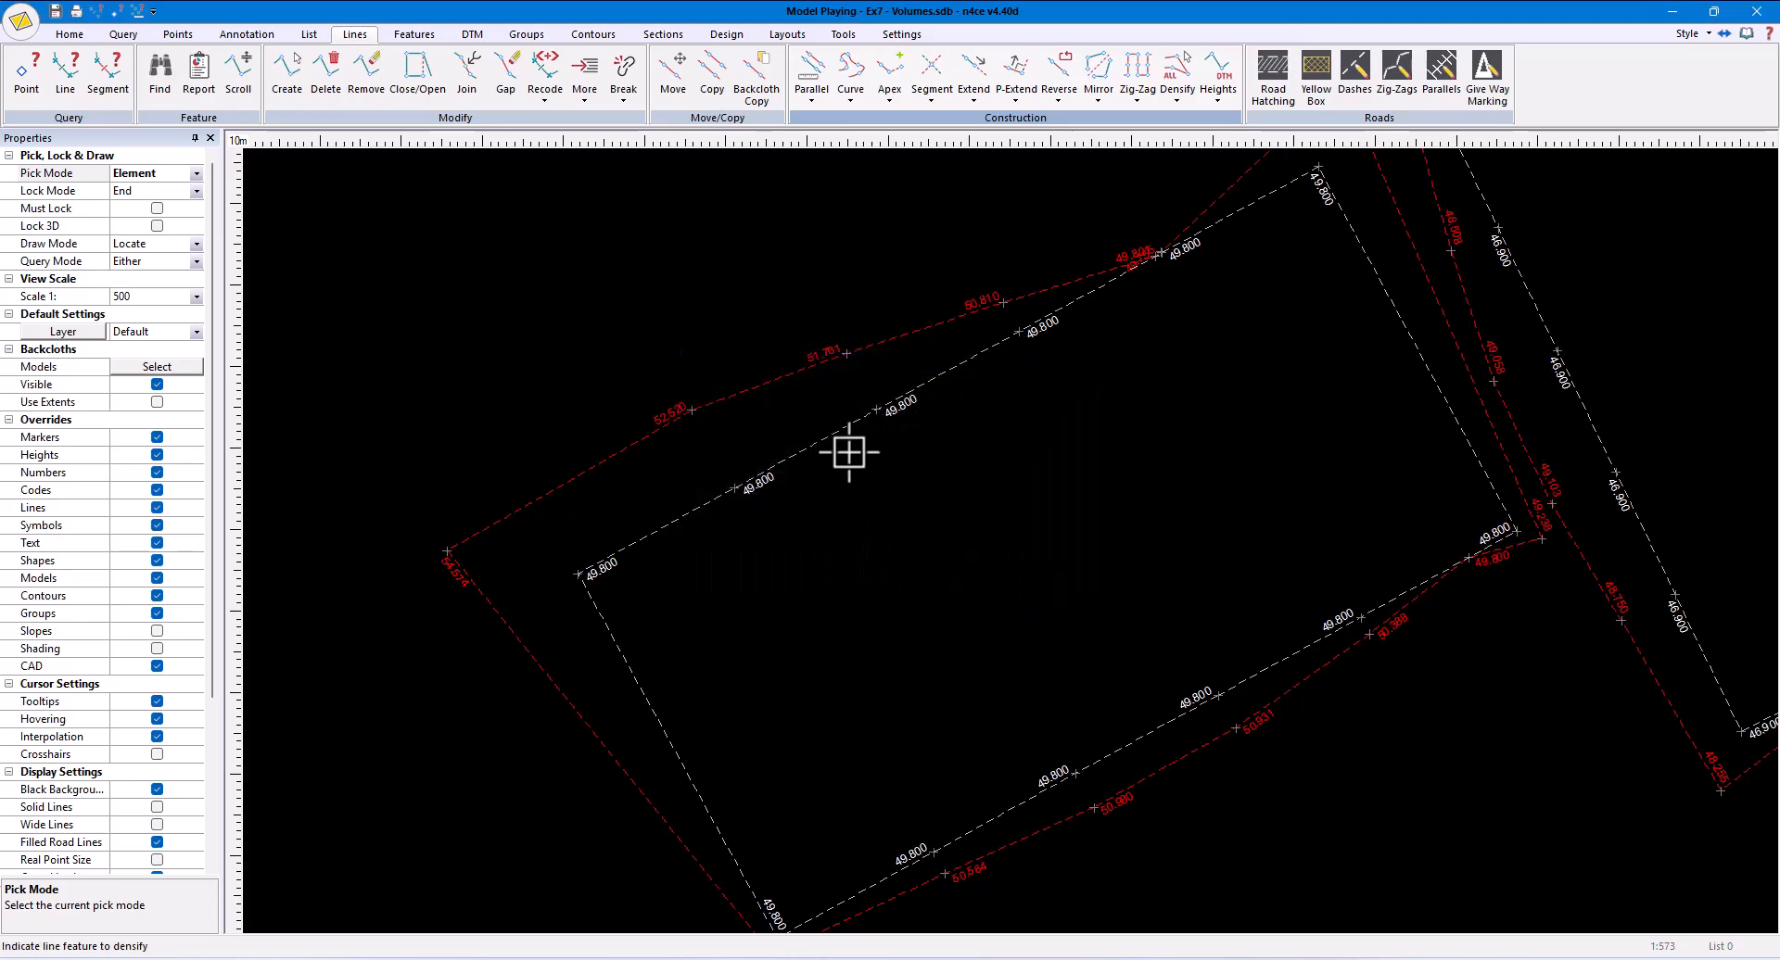
pyautogui.click(814, 443)
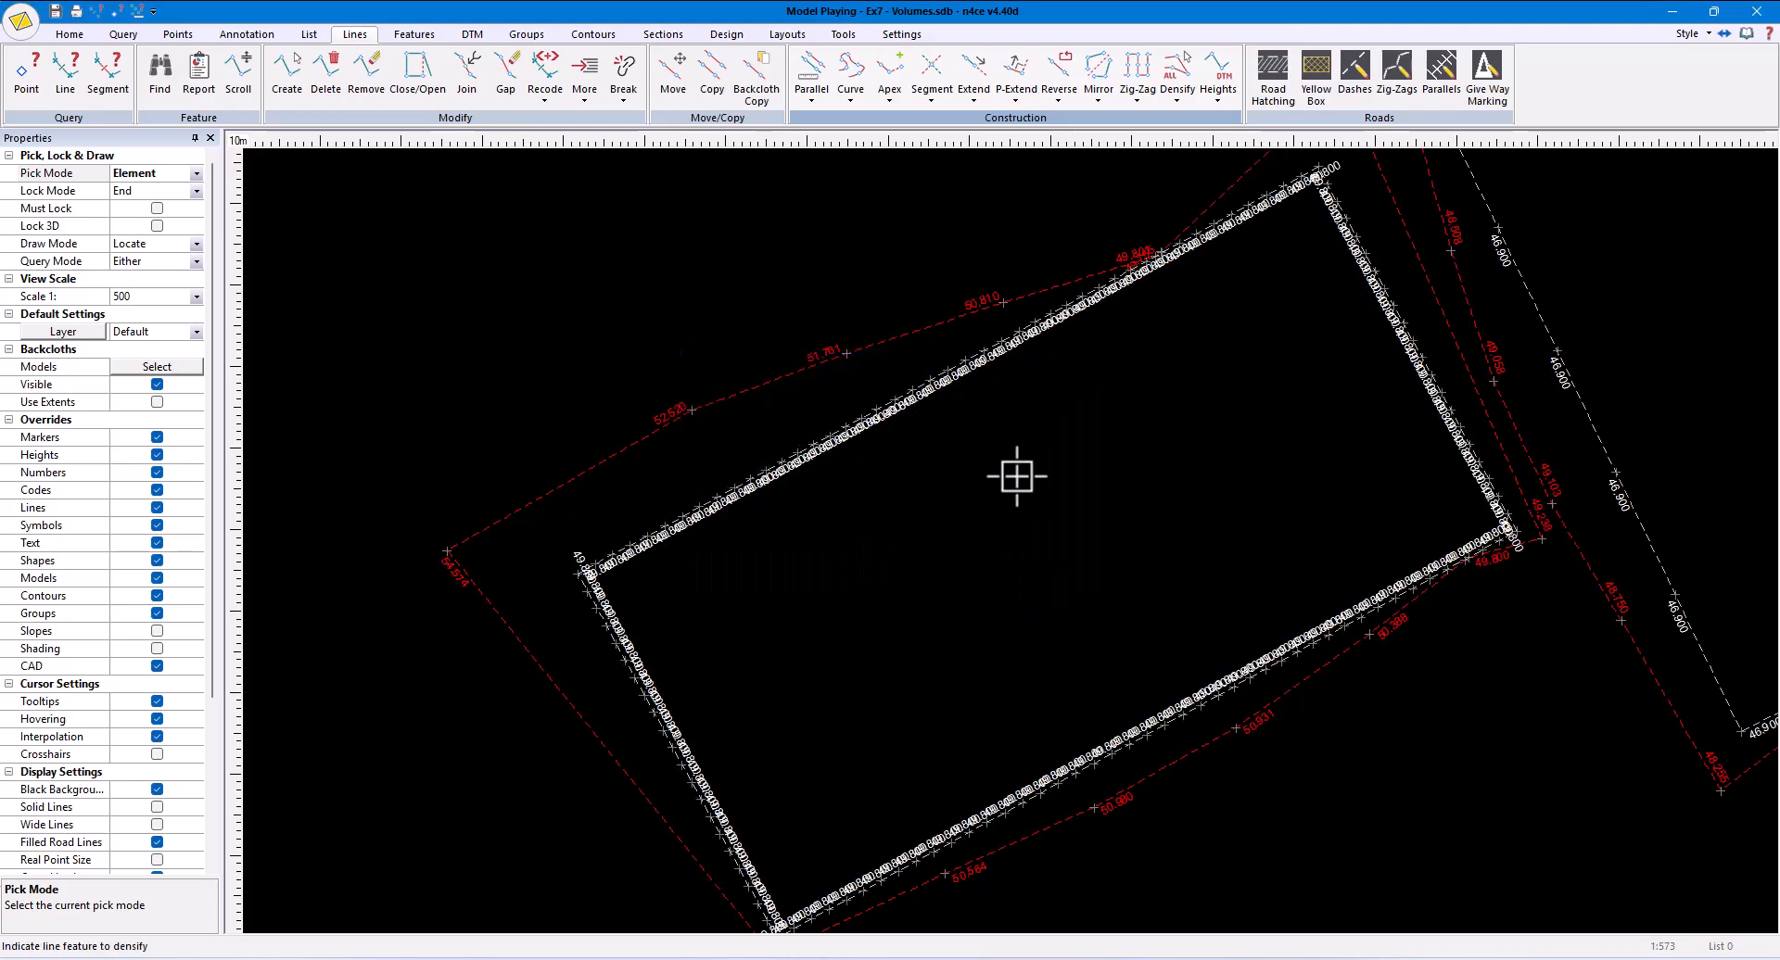
pyautogui.click(1547, 330)
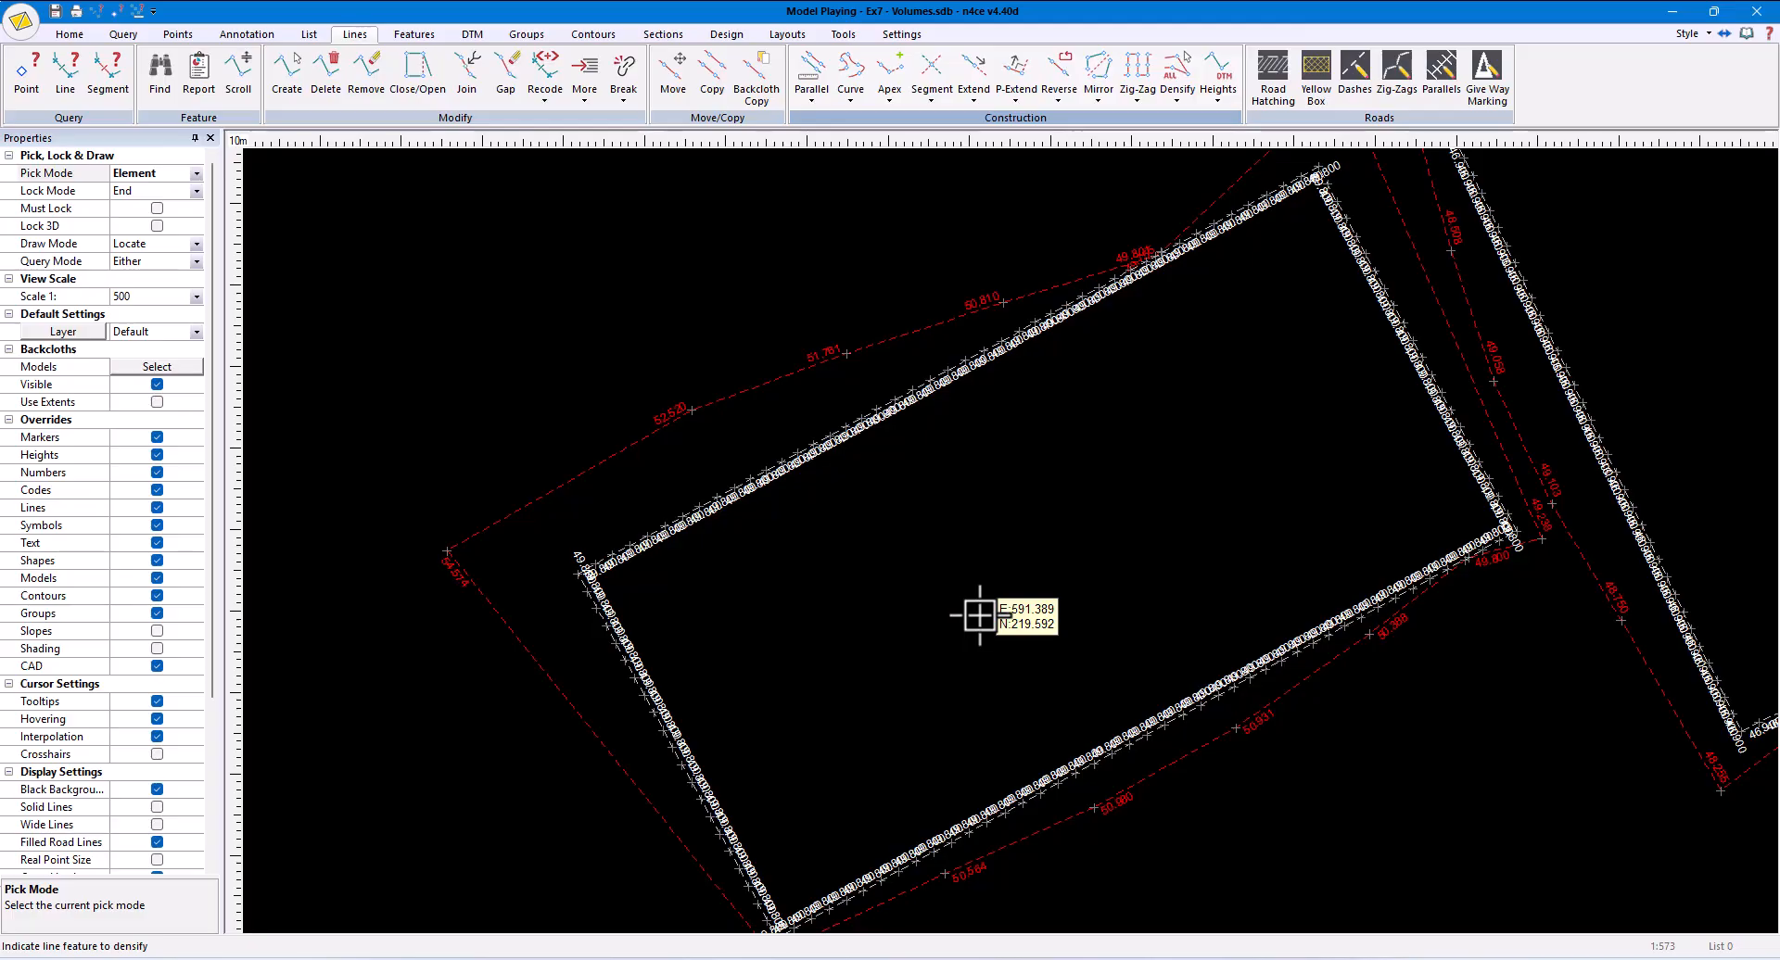
# - Turn off the point heights display and batter the densified lower-left pitch at 1:4 to the Original DTM, with start point number 1
pyautogui.click(156, 454)
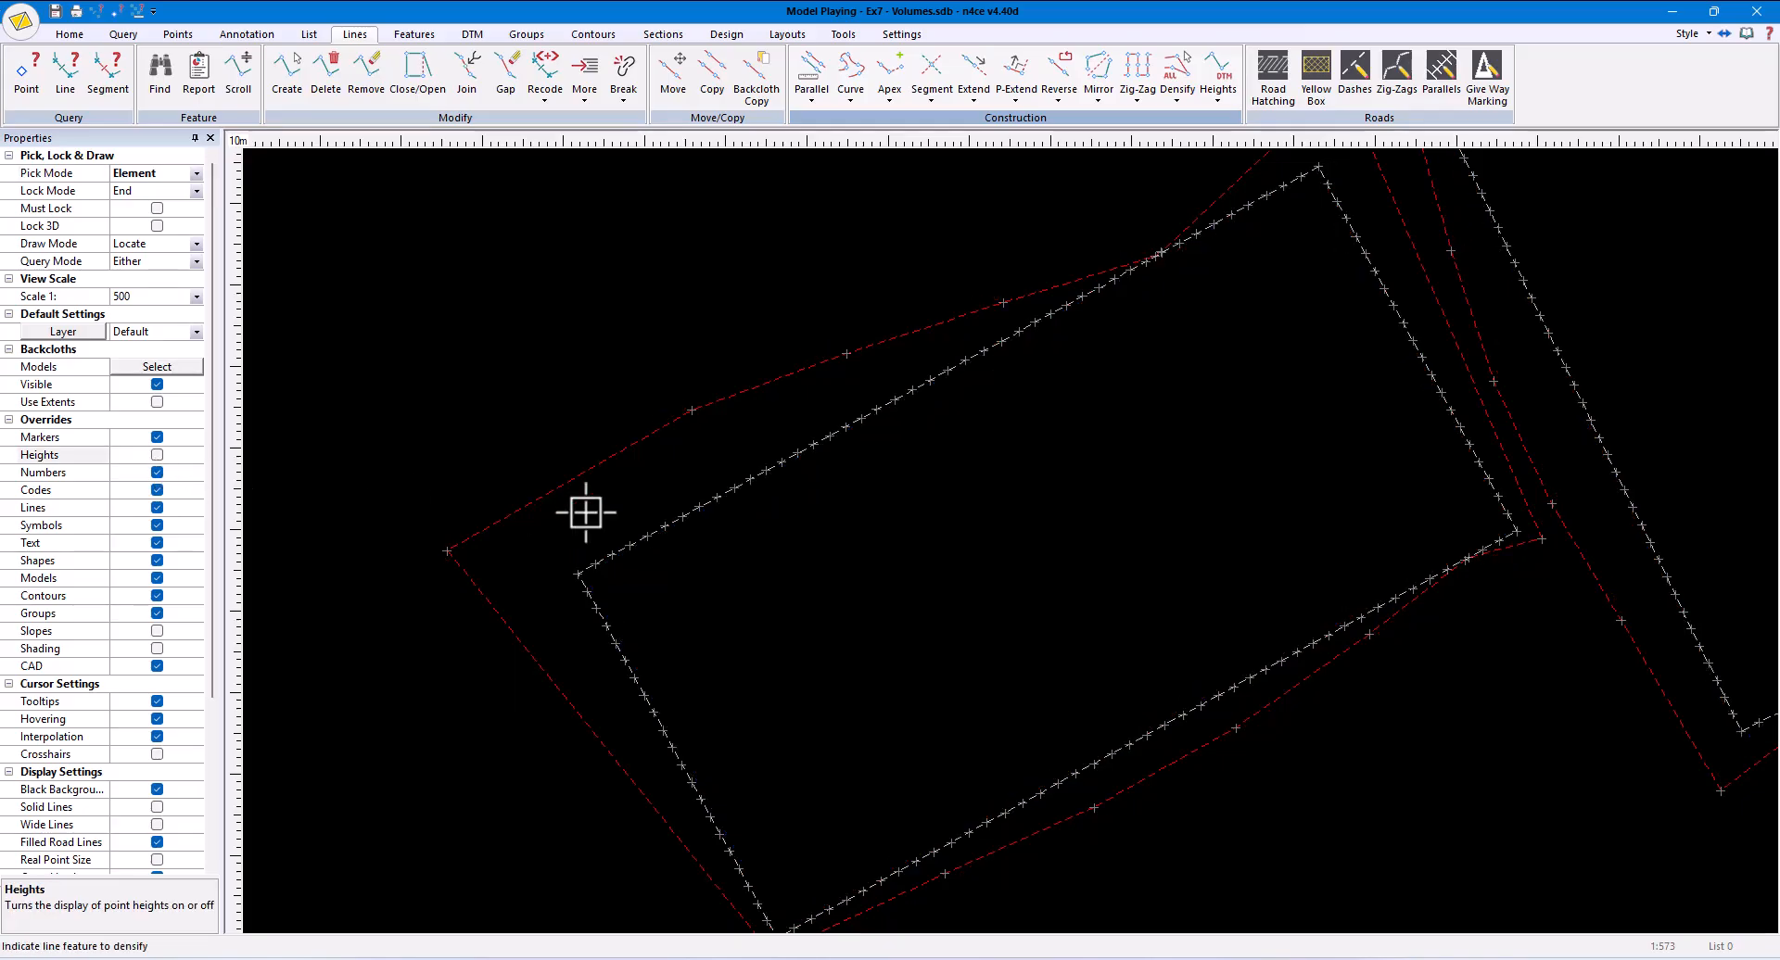
pyautogui.rightClick(911, 561)
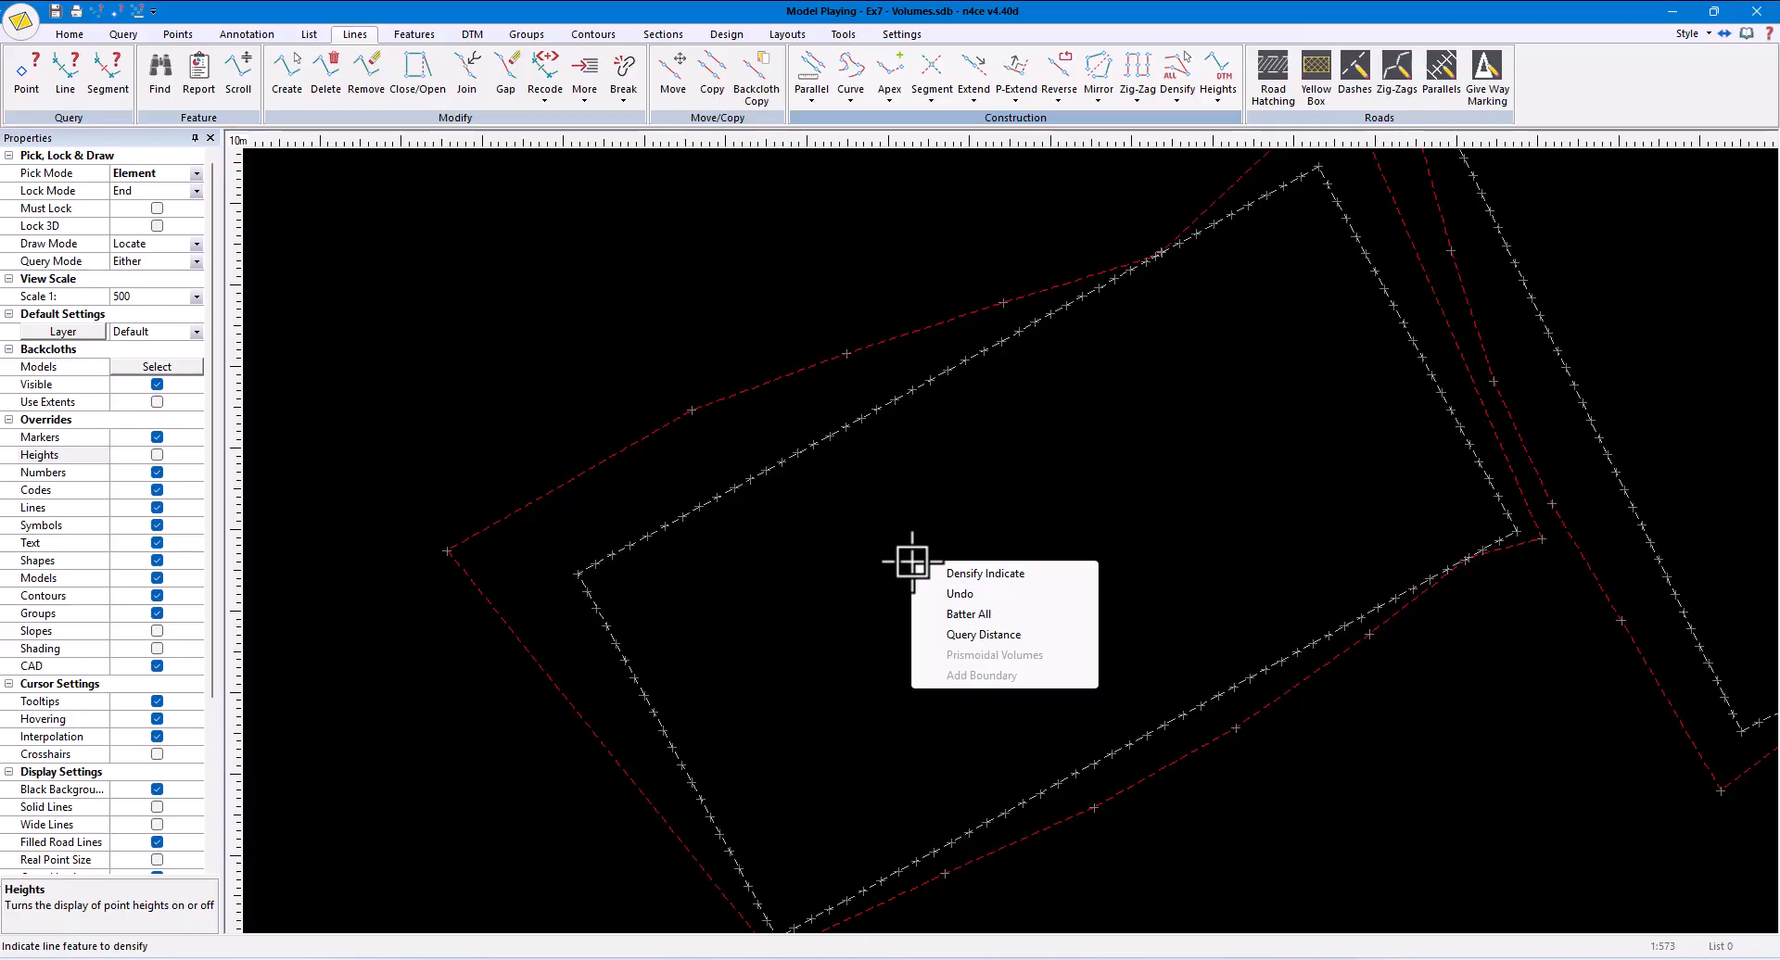
pyautogui.click(969, 614)
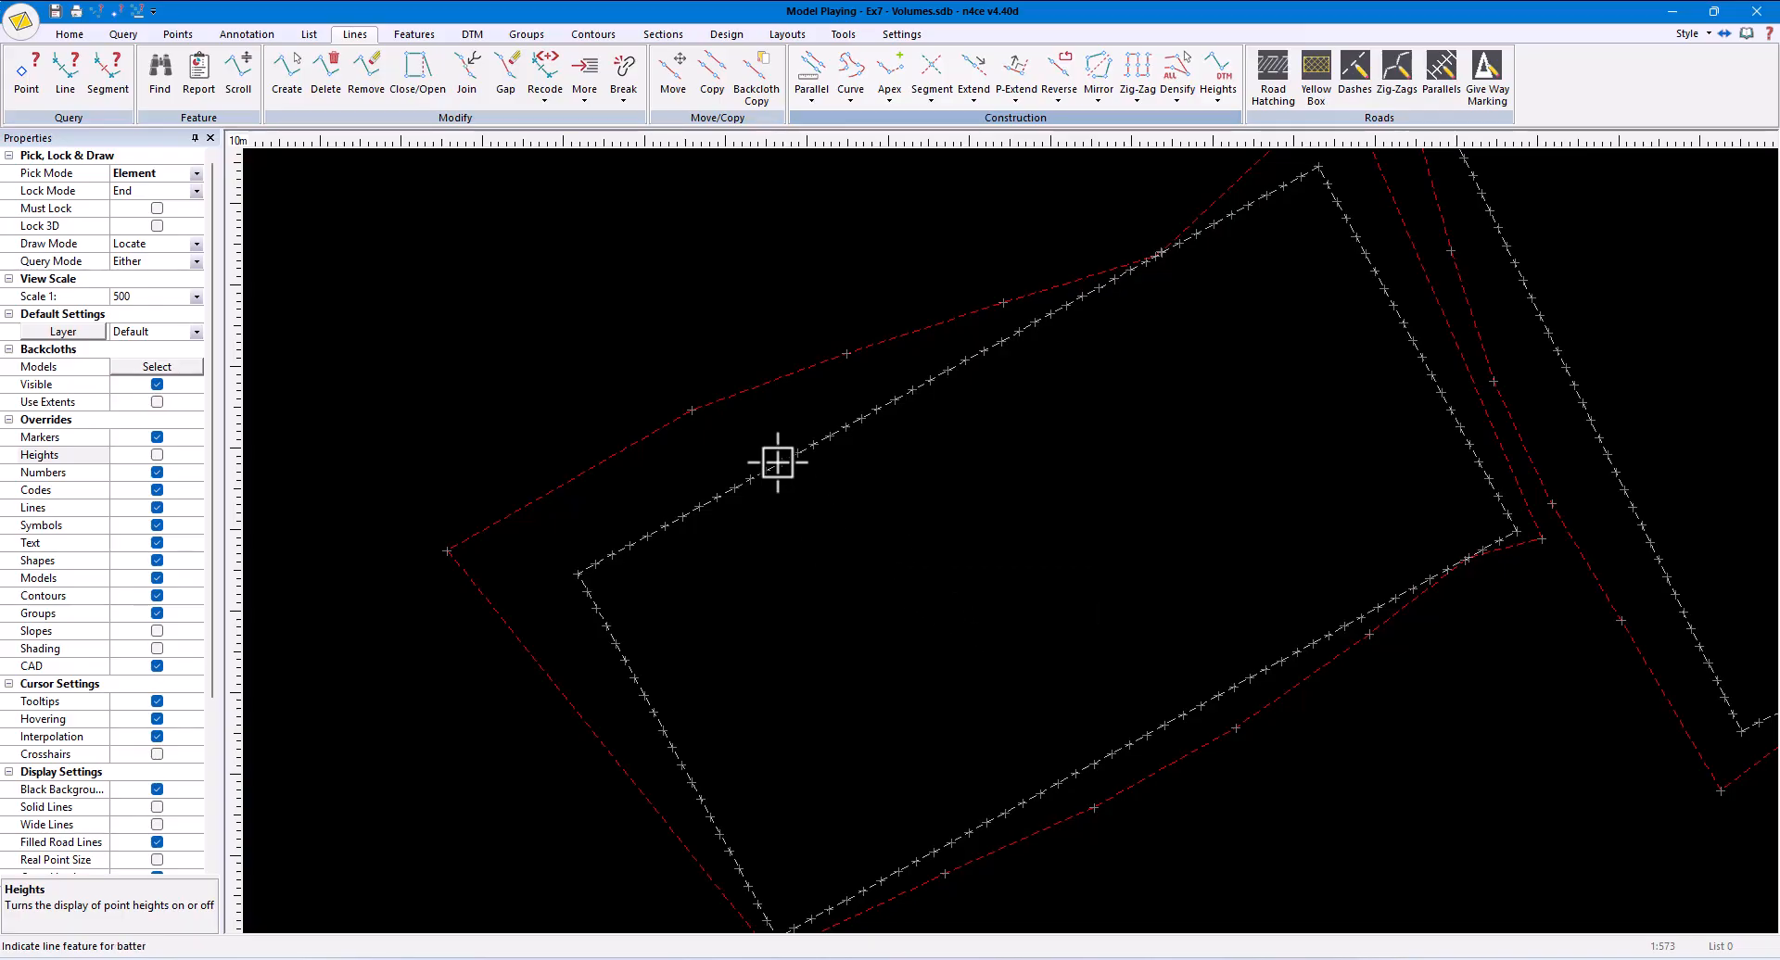
pyautogui.click(815, 427)
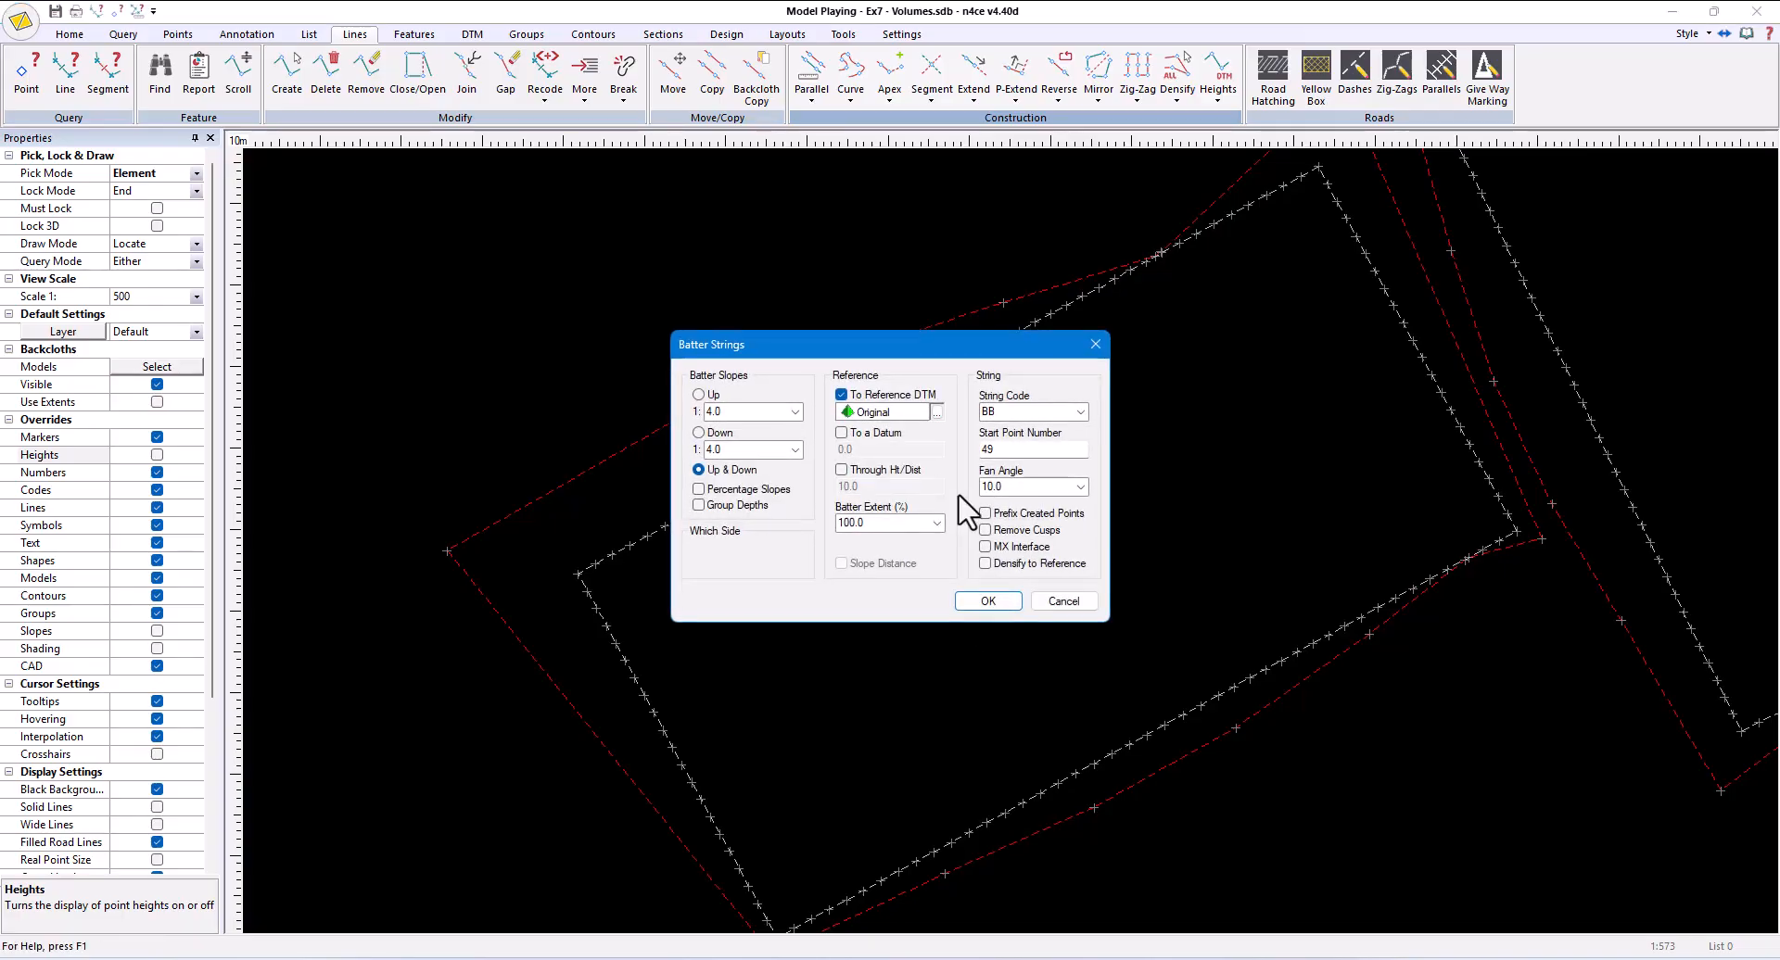
pyautogui.doubleClick(1010, 448)
pyautogui.write('1')
pyautogui.click(988, 602)
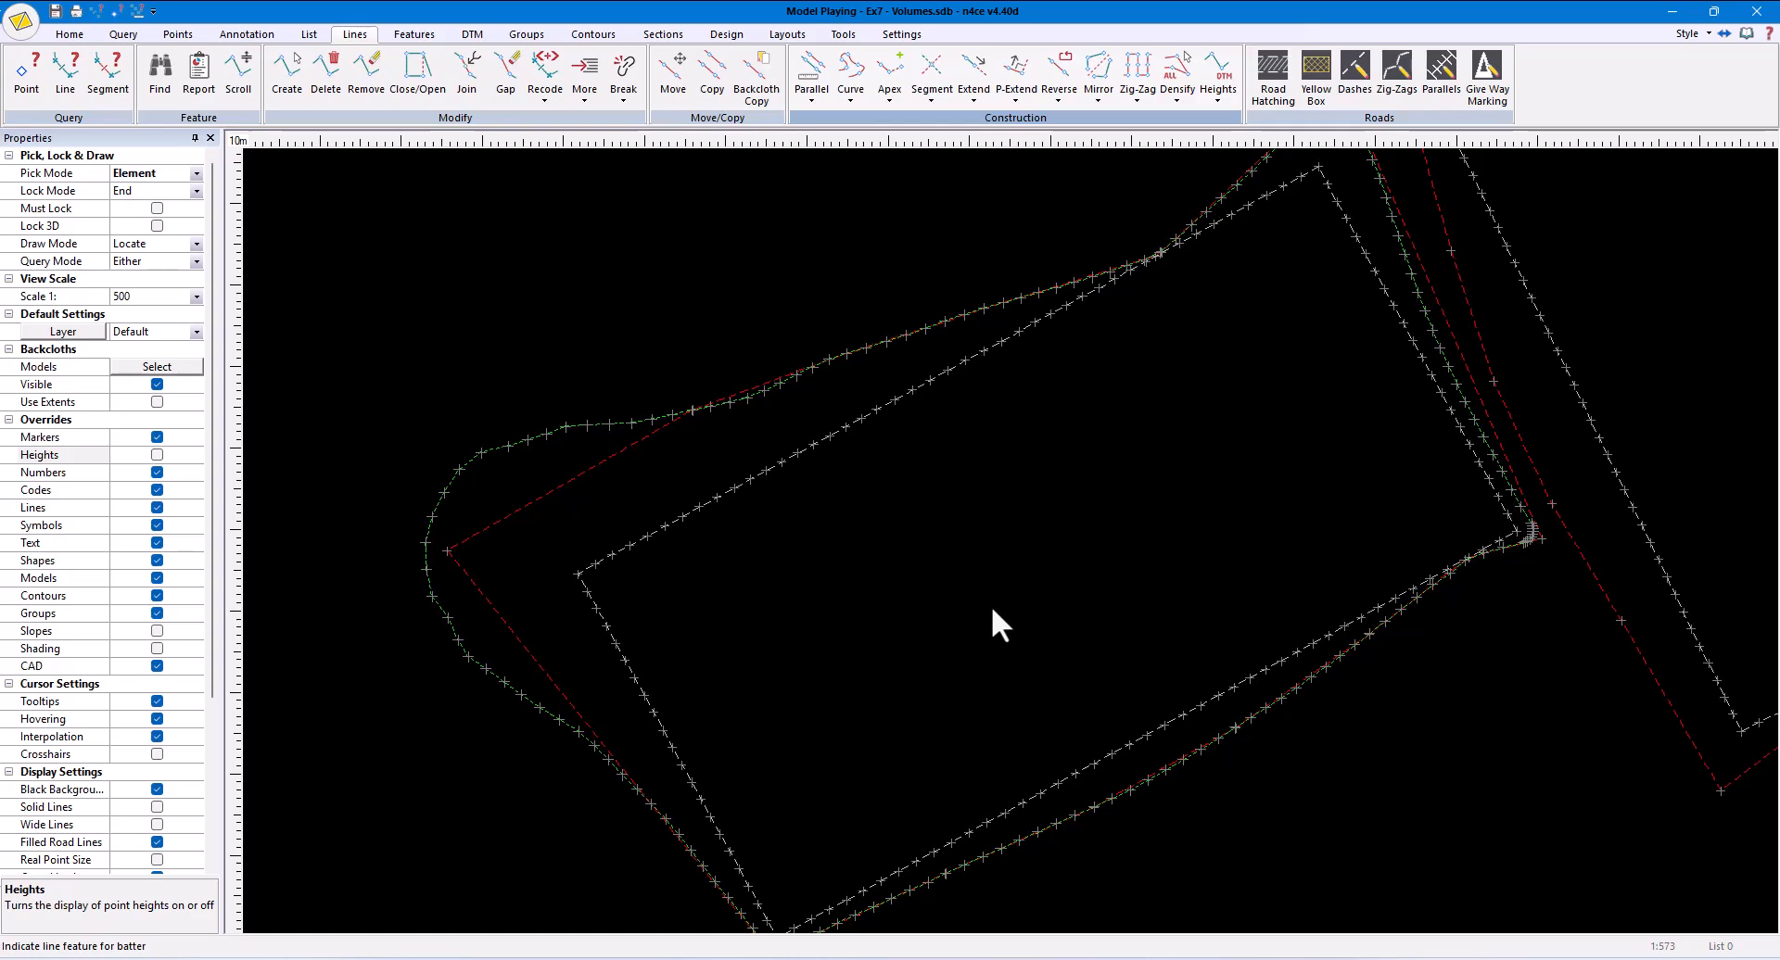
# - Create the batter string around the densified upper-right pitch with the current batter settings
pyautogui.moveTo(1206, 505); pyautogui.dragTo(946, 631, button='middle')
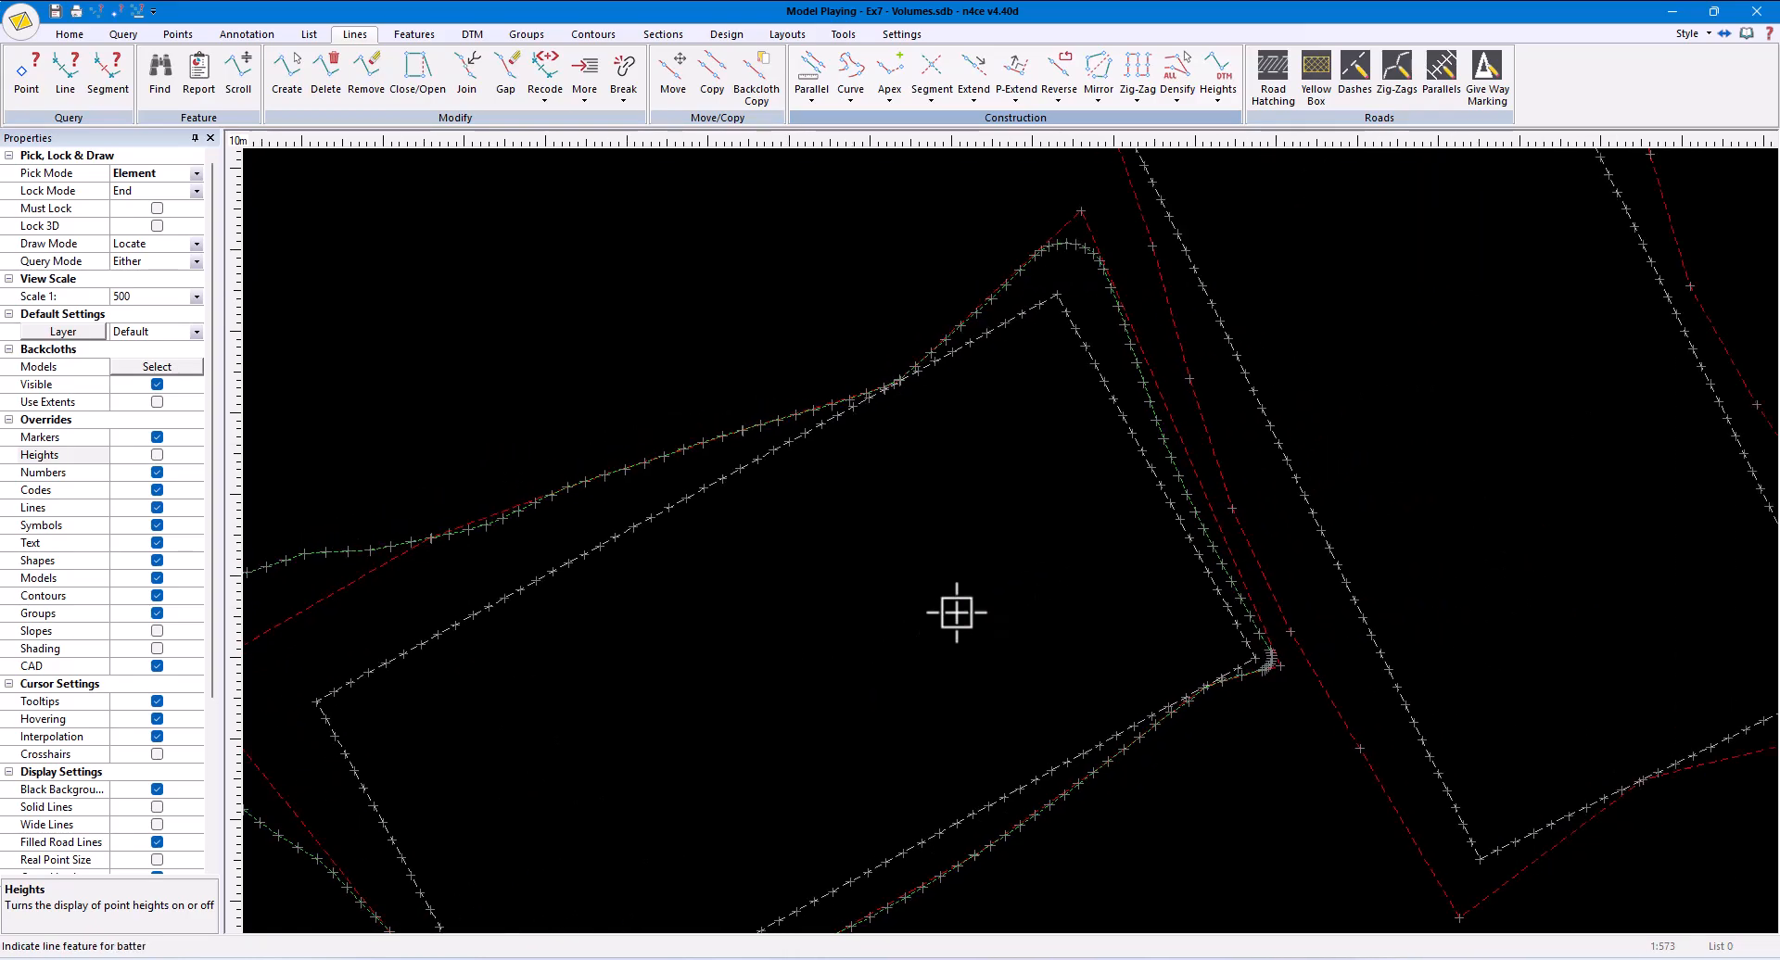
pyautogui.click(1272, 599)
pyautogui.click(988, 601)
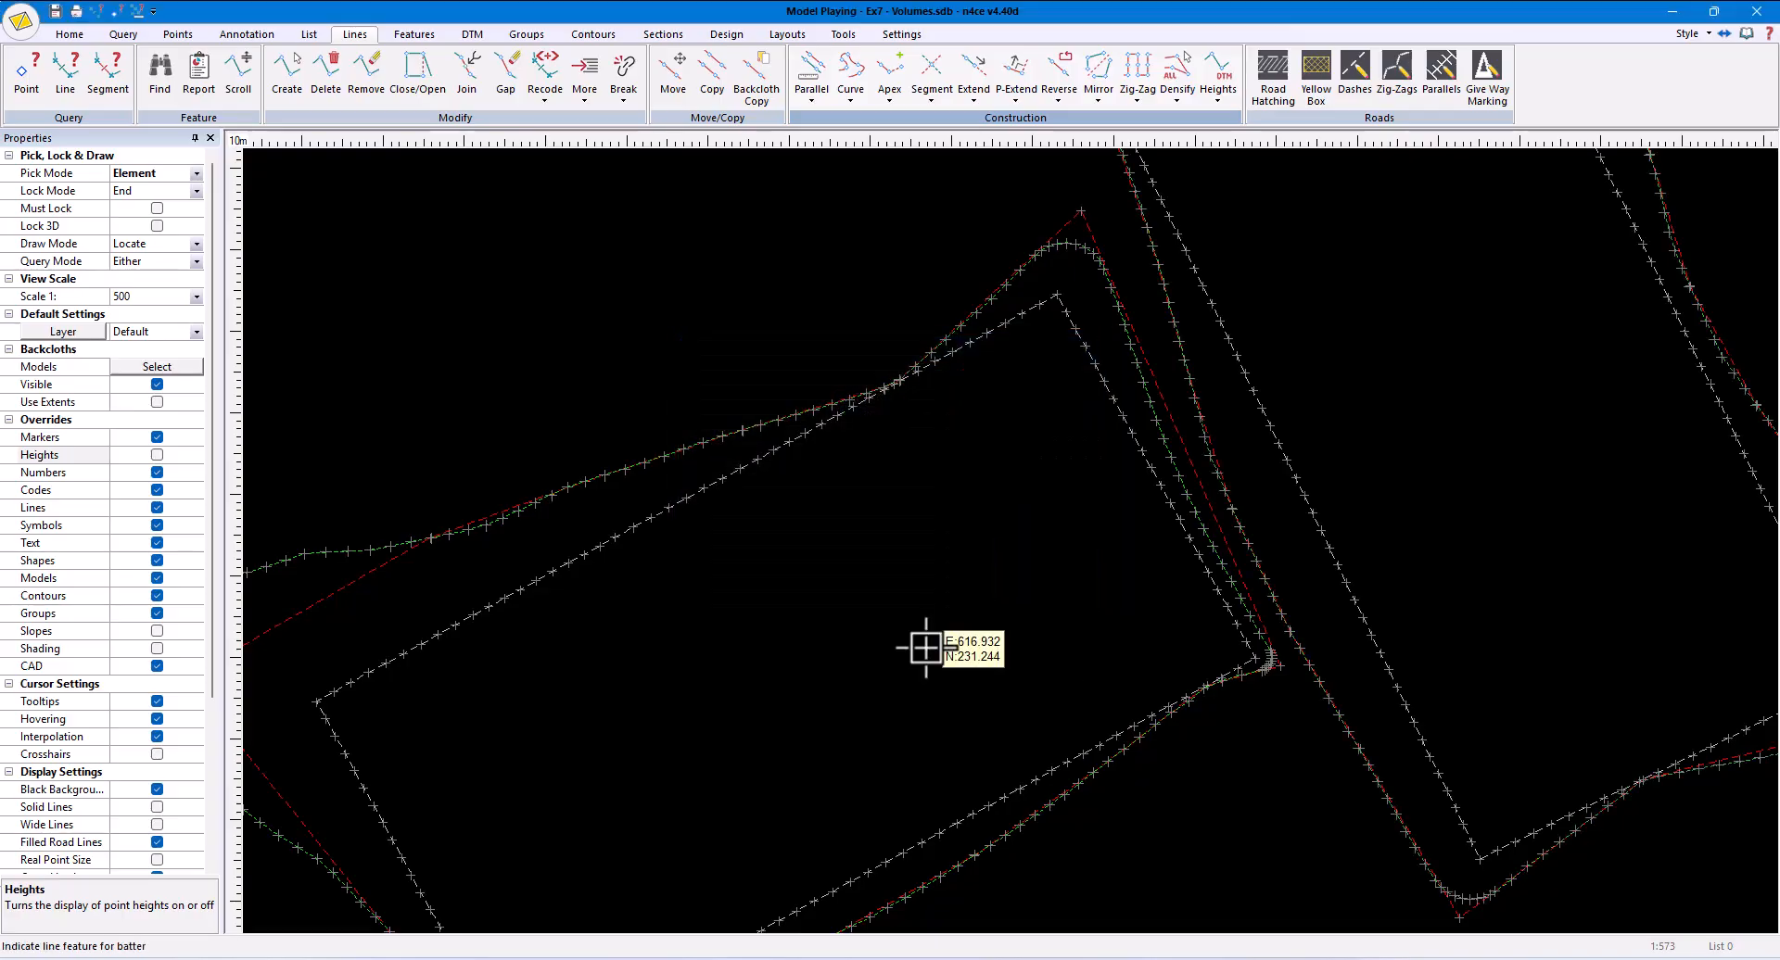
# - Delete the old coarse red batter strings around both pitches and form a normal DTM of the Playing model
pyautogui.scroll(-3, 925, 647)
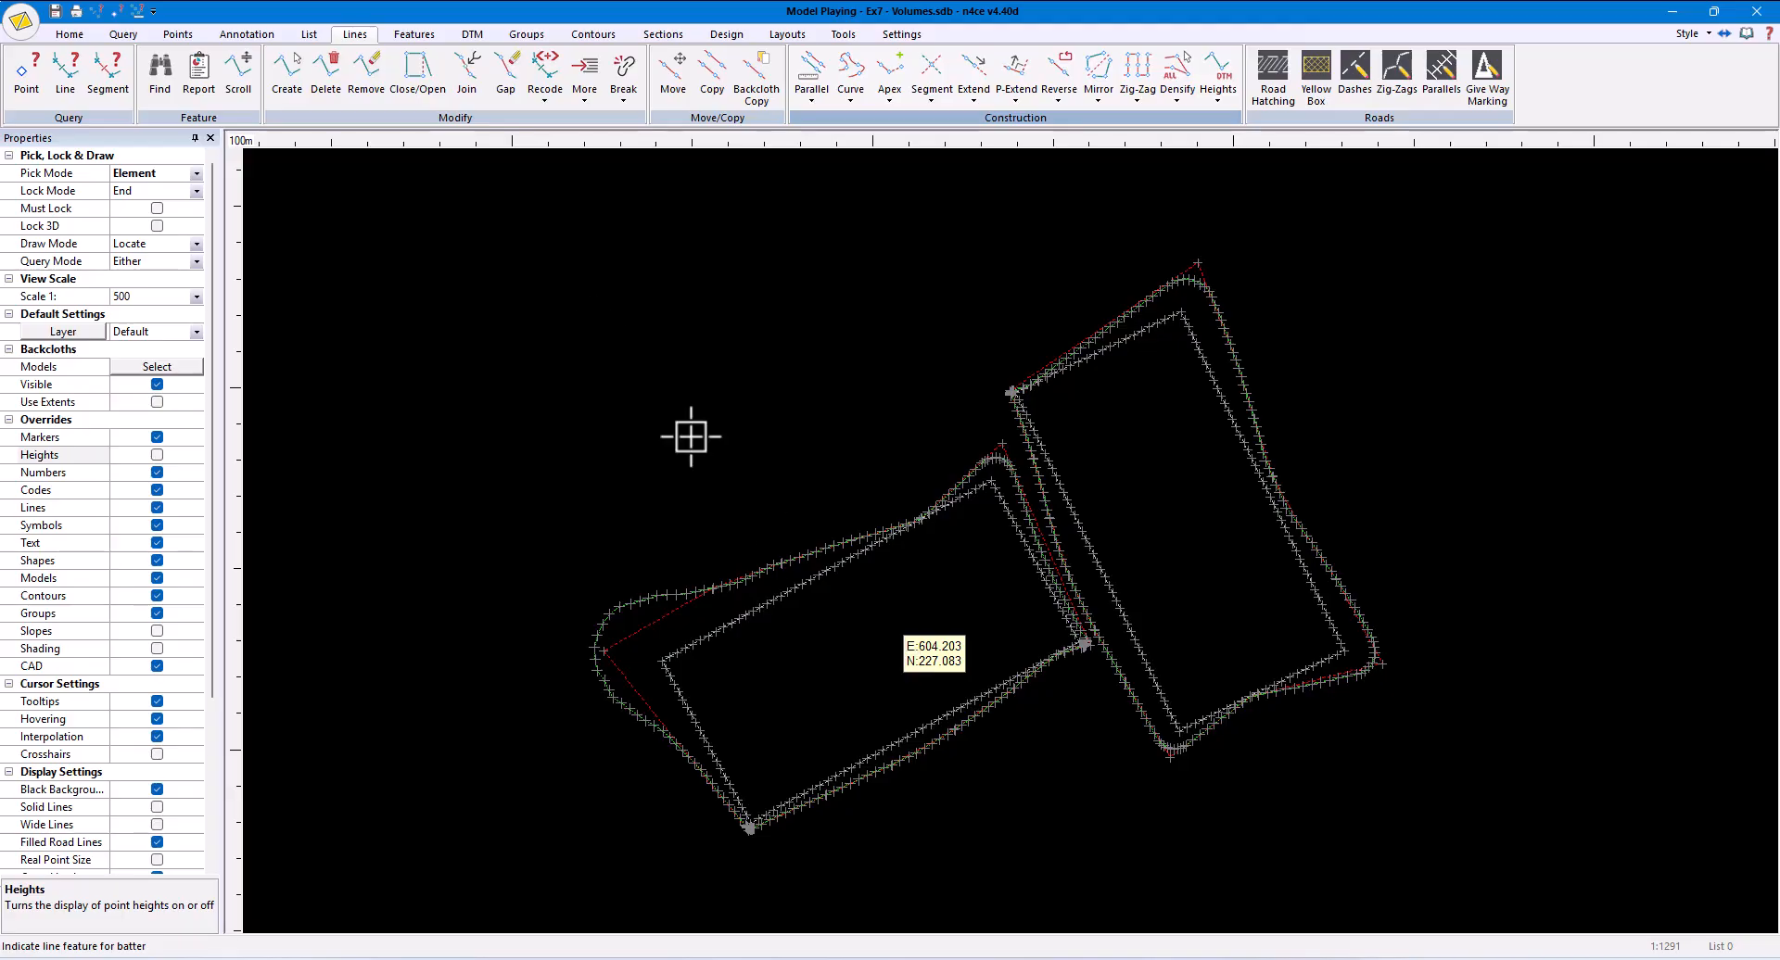
pyautogui.click(326, 81)
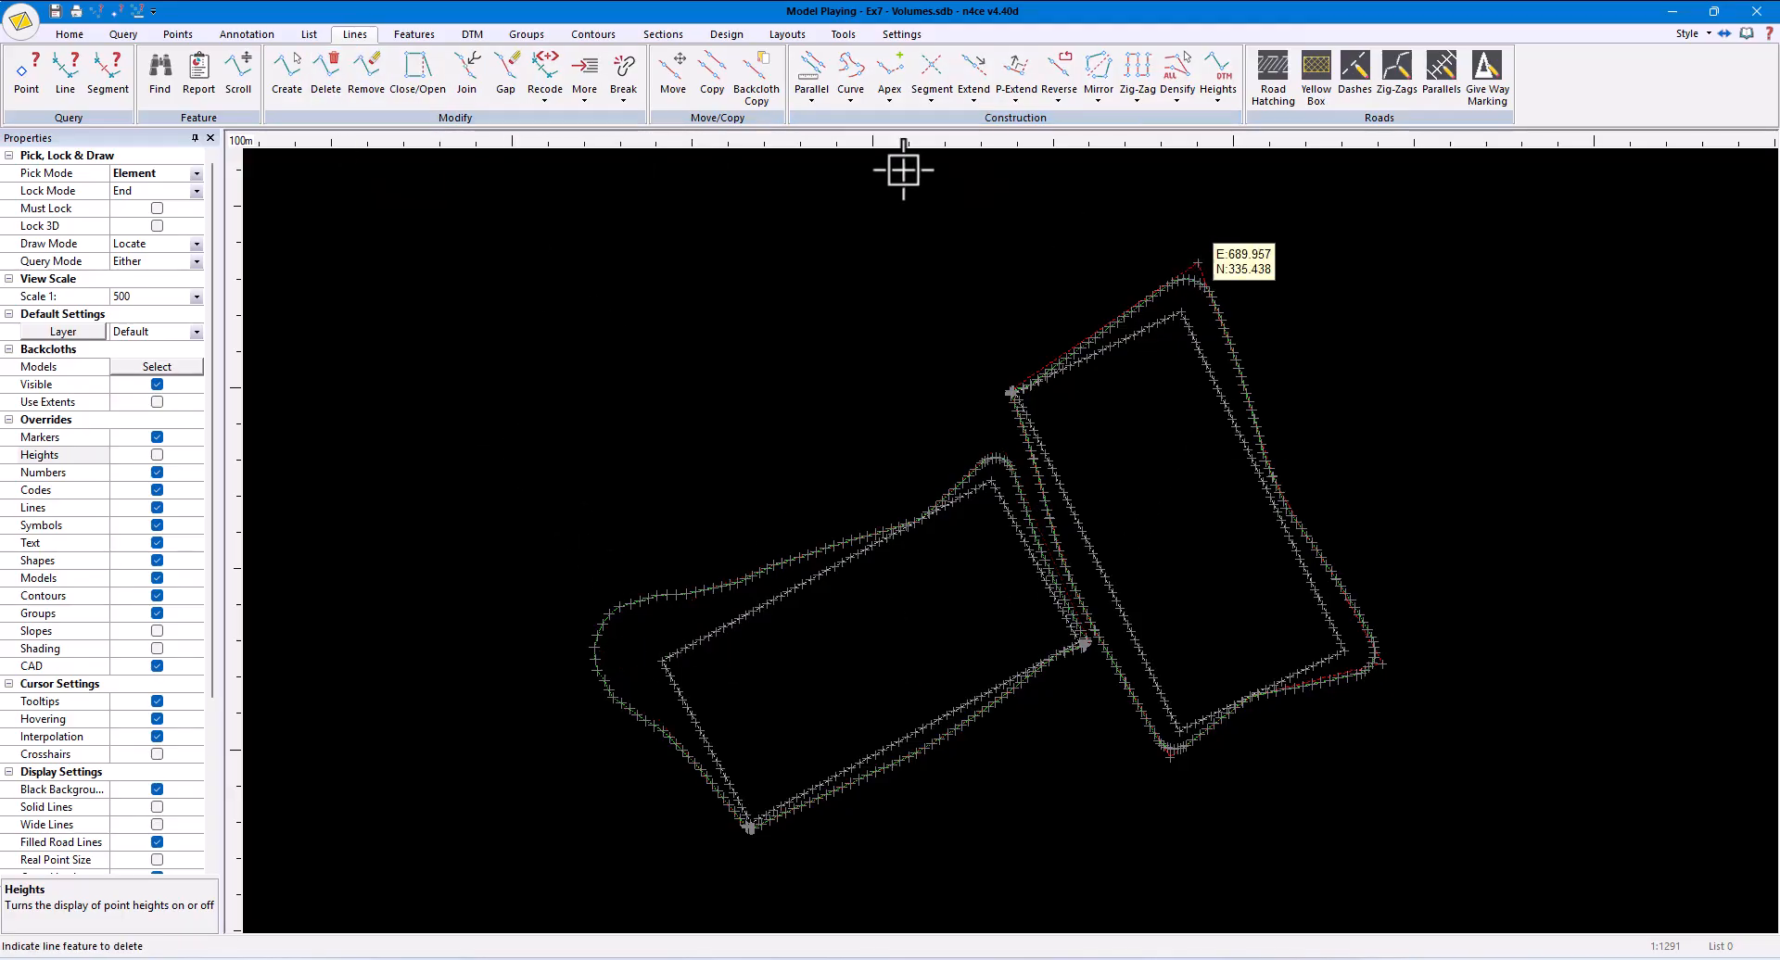
pyautogui.click(471, 36)
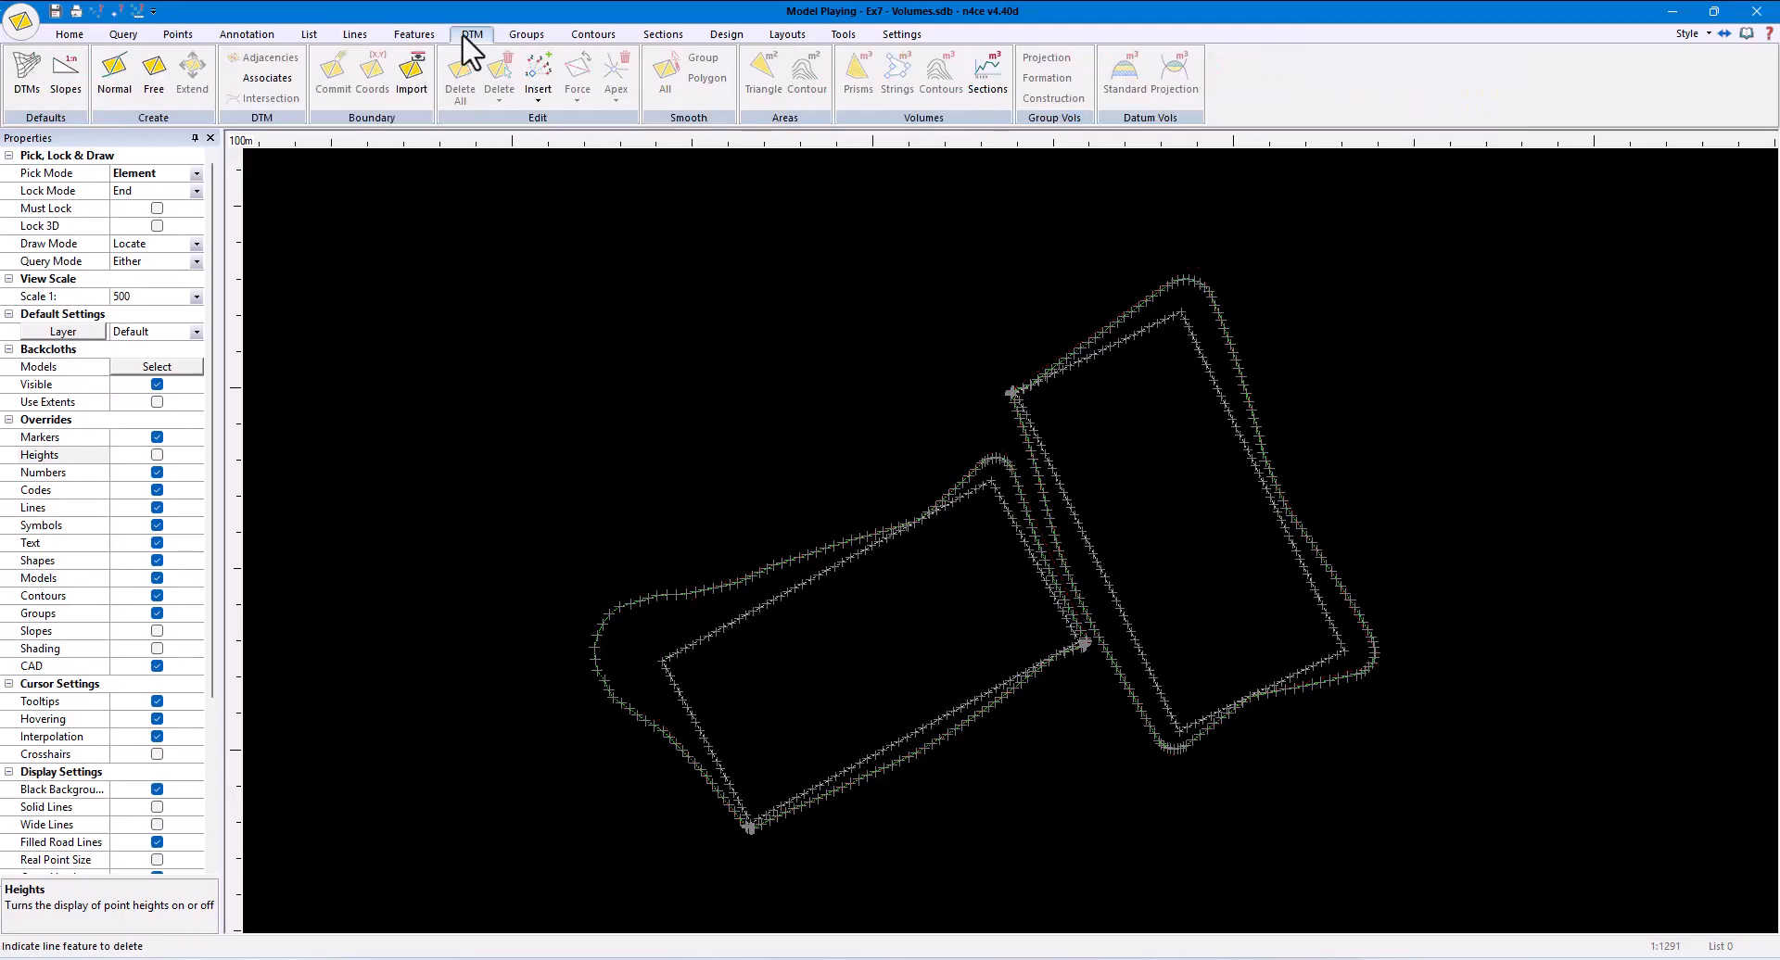
pyautogui.click(109, 91)
# - Add the triangles inside each new batter outline to groups Pitch A and Pitch B, and delete the ungrouped triangles
pyautogui.click(528, 38)
pyautogui.click(422, 93)
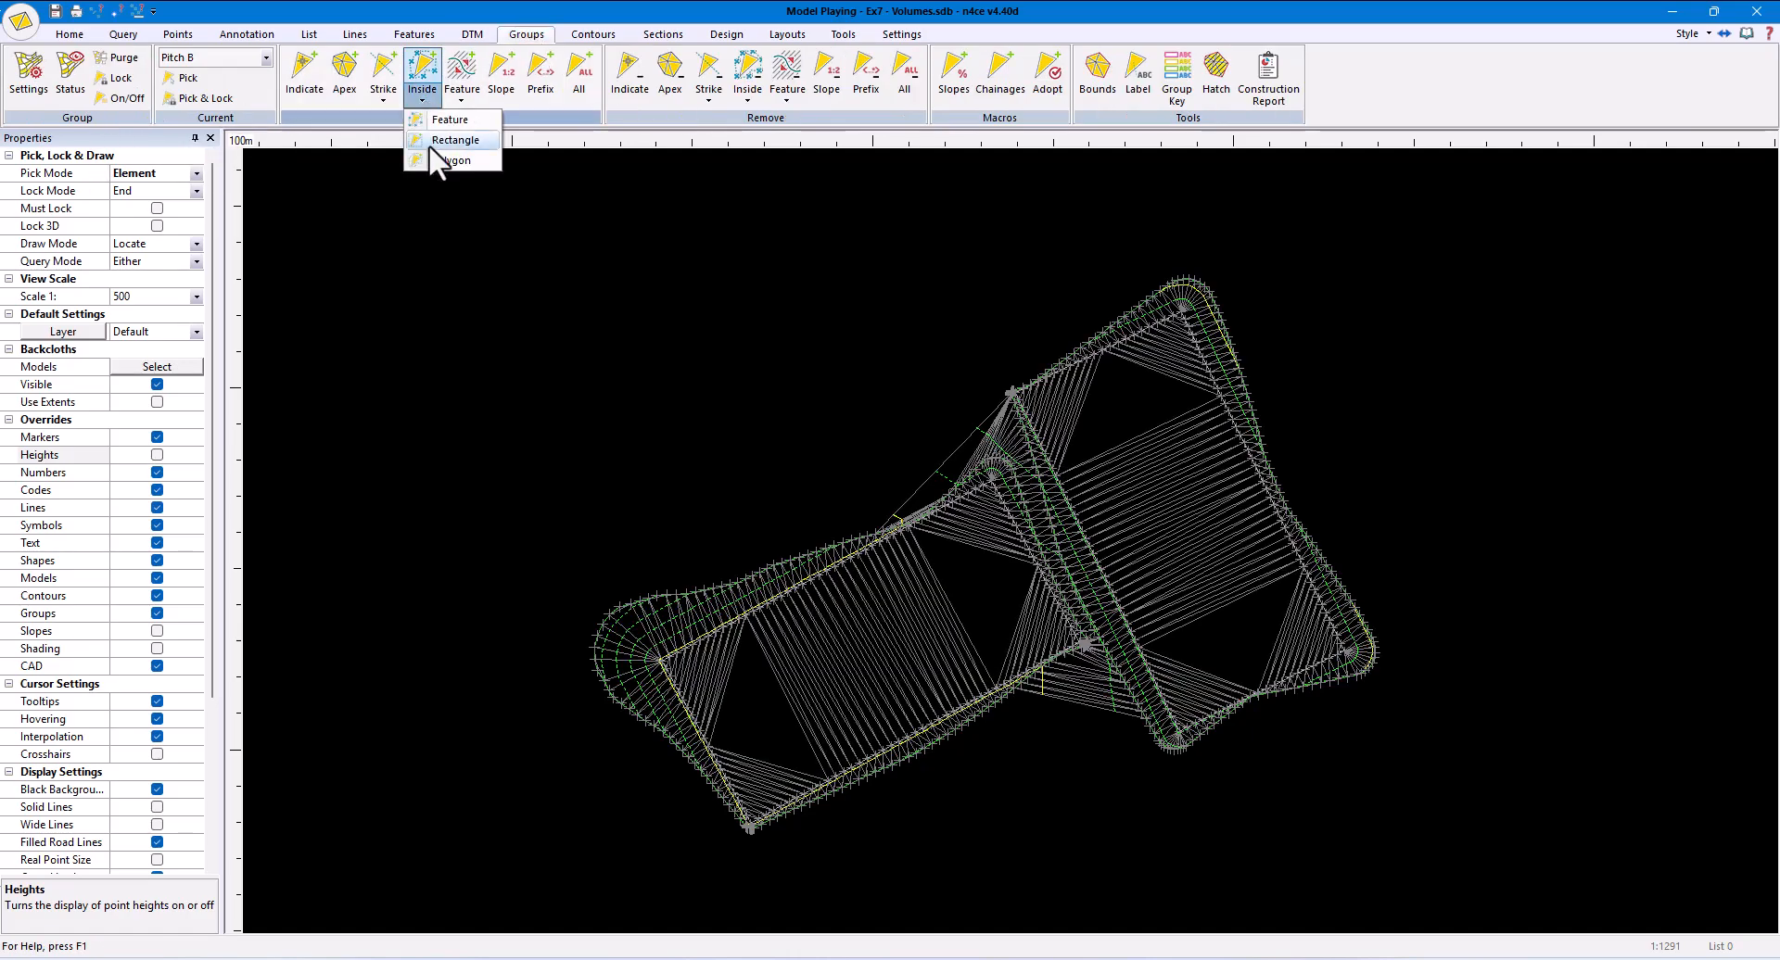
pyautogui.click(429, 144)
pyautogui.click(1143, 425)
pyautogui.click(471, 34)
pyautogui.click(498, 93)
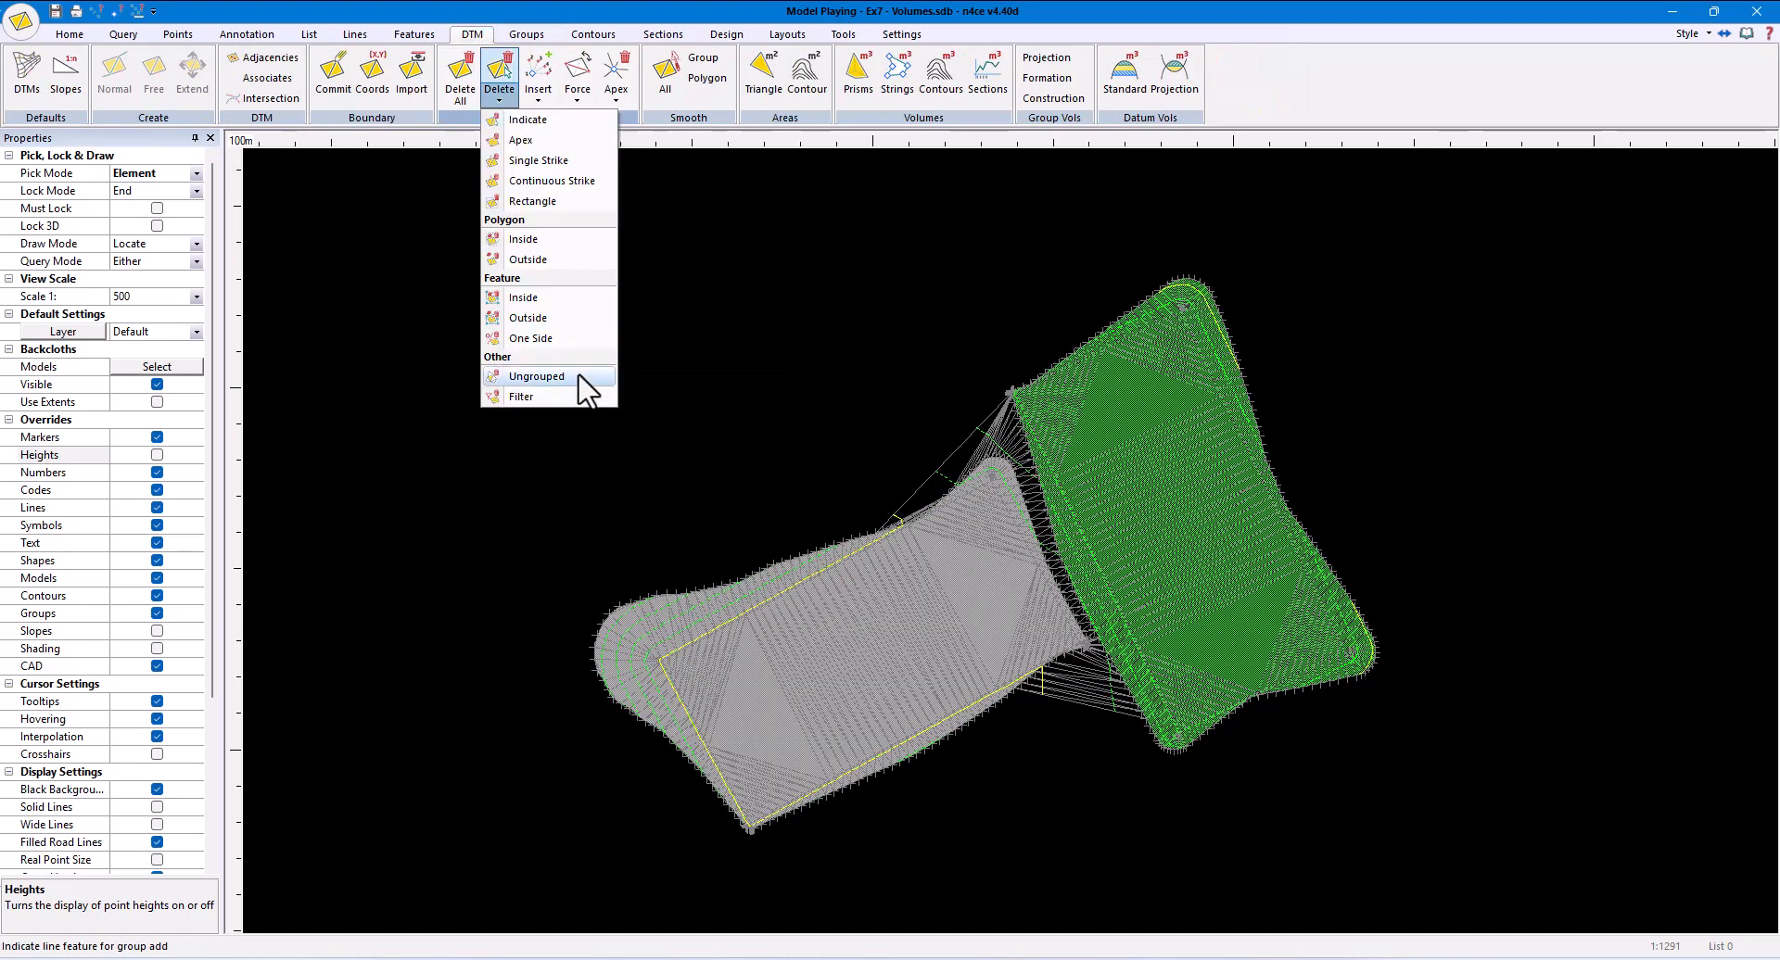
pyautogui.click(587, 385)
# - Calculate detailed prismoidal volumes by Projected Surface against the Original model, with Swap Cut & Fill enabled
pyautogui.click(865, 87)
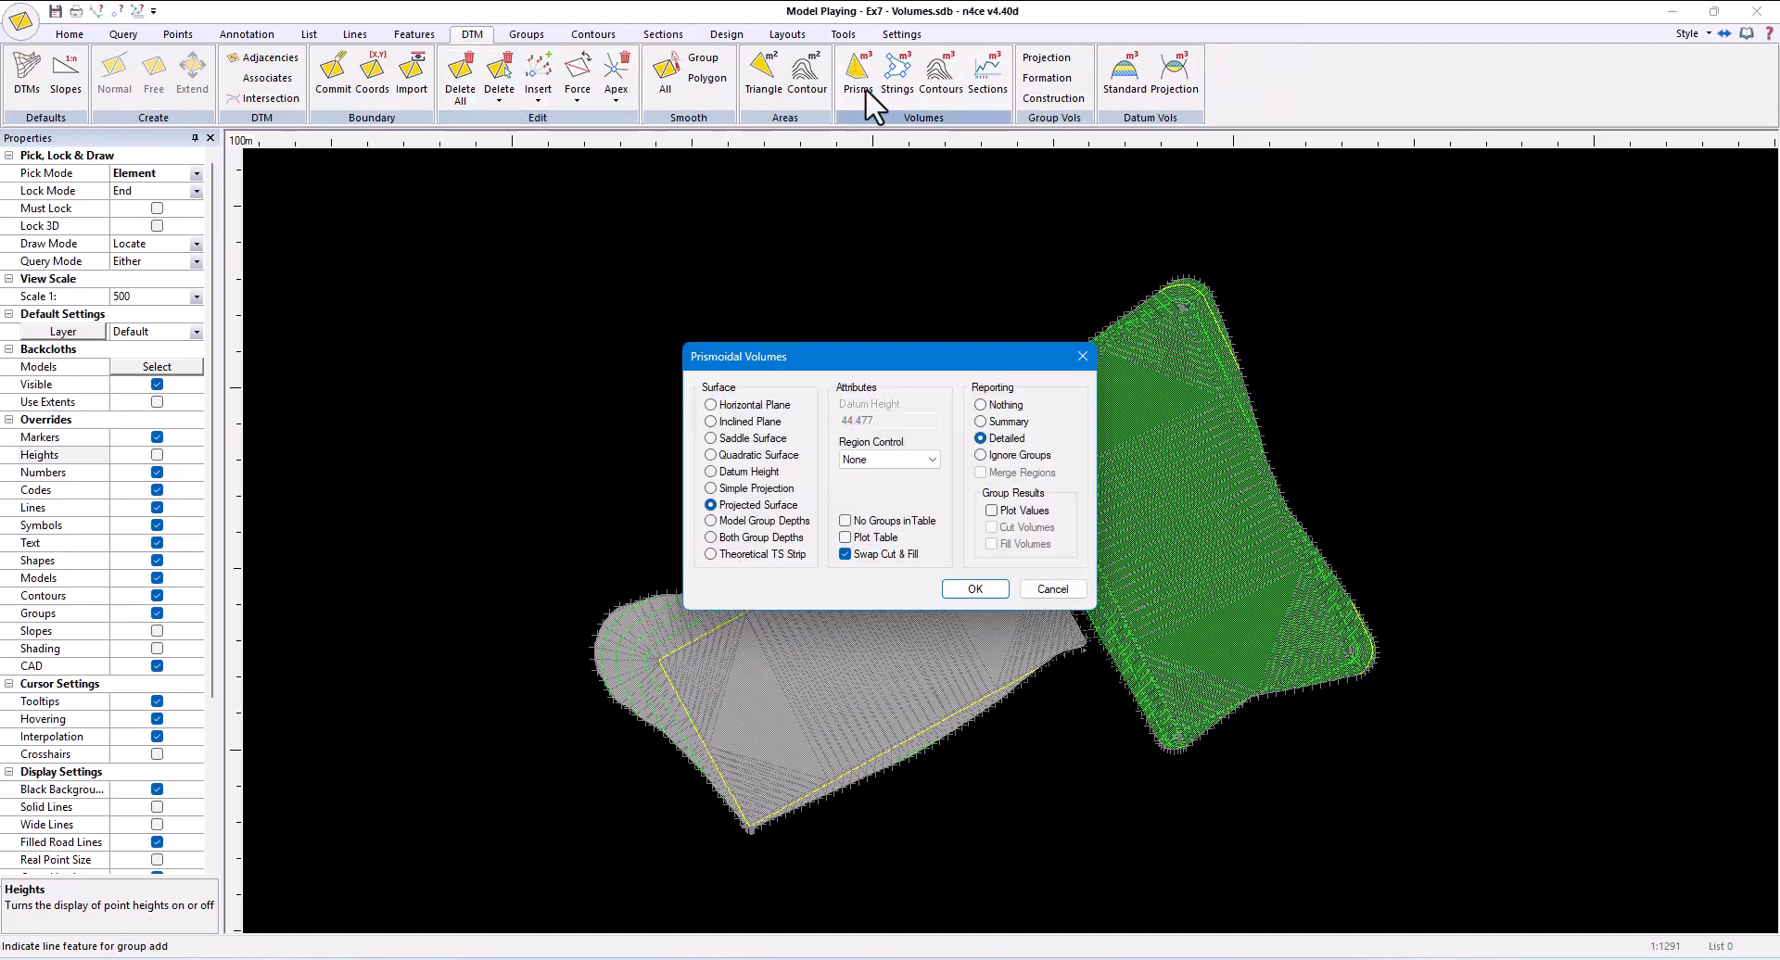
pyautogui.click(964, 589)
pyautogui.click(1113, 639)
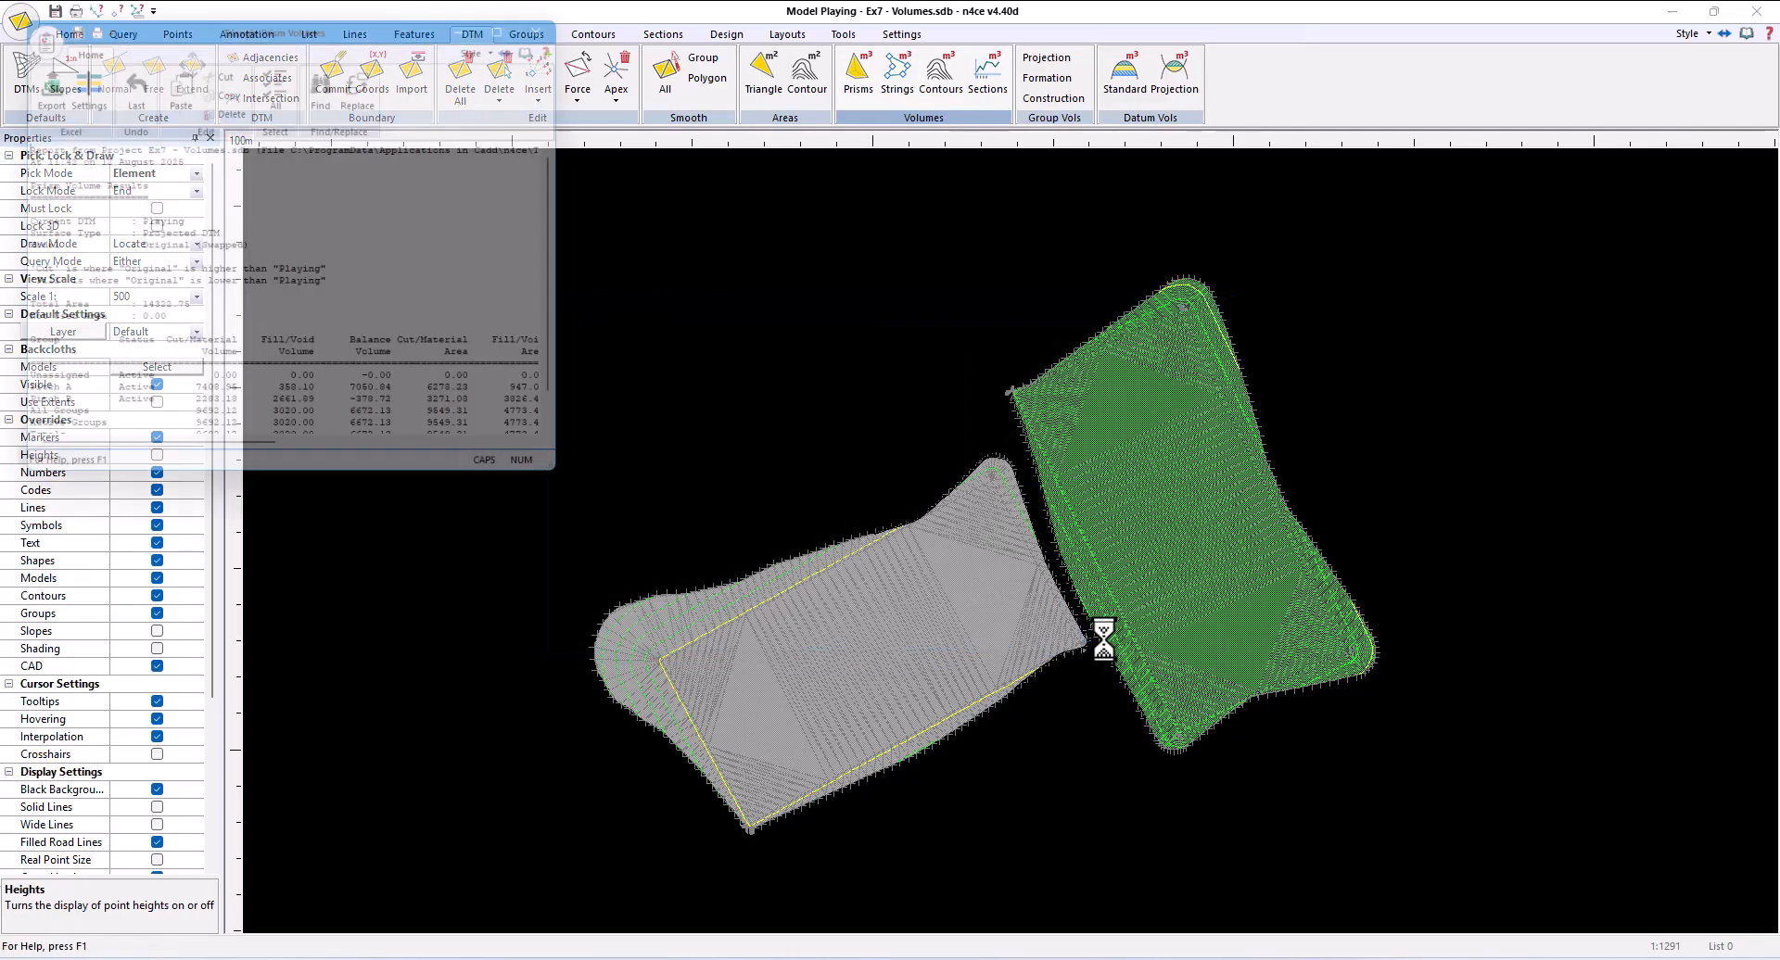
# - Enlarge the volume report to examine the cut, fill and balance volumes of Pitch A and Pitch B, and close it
pyautogui.moveTo(581, 487); pyautogui.dragTo(1025, 554)
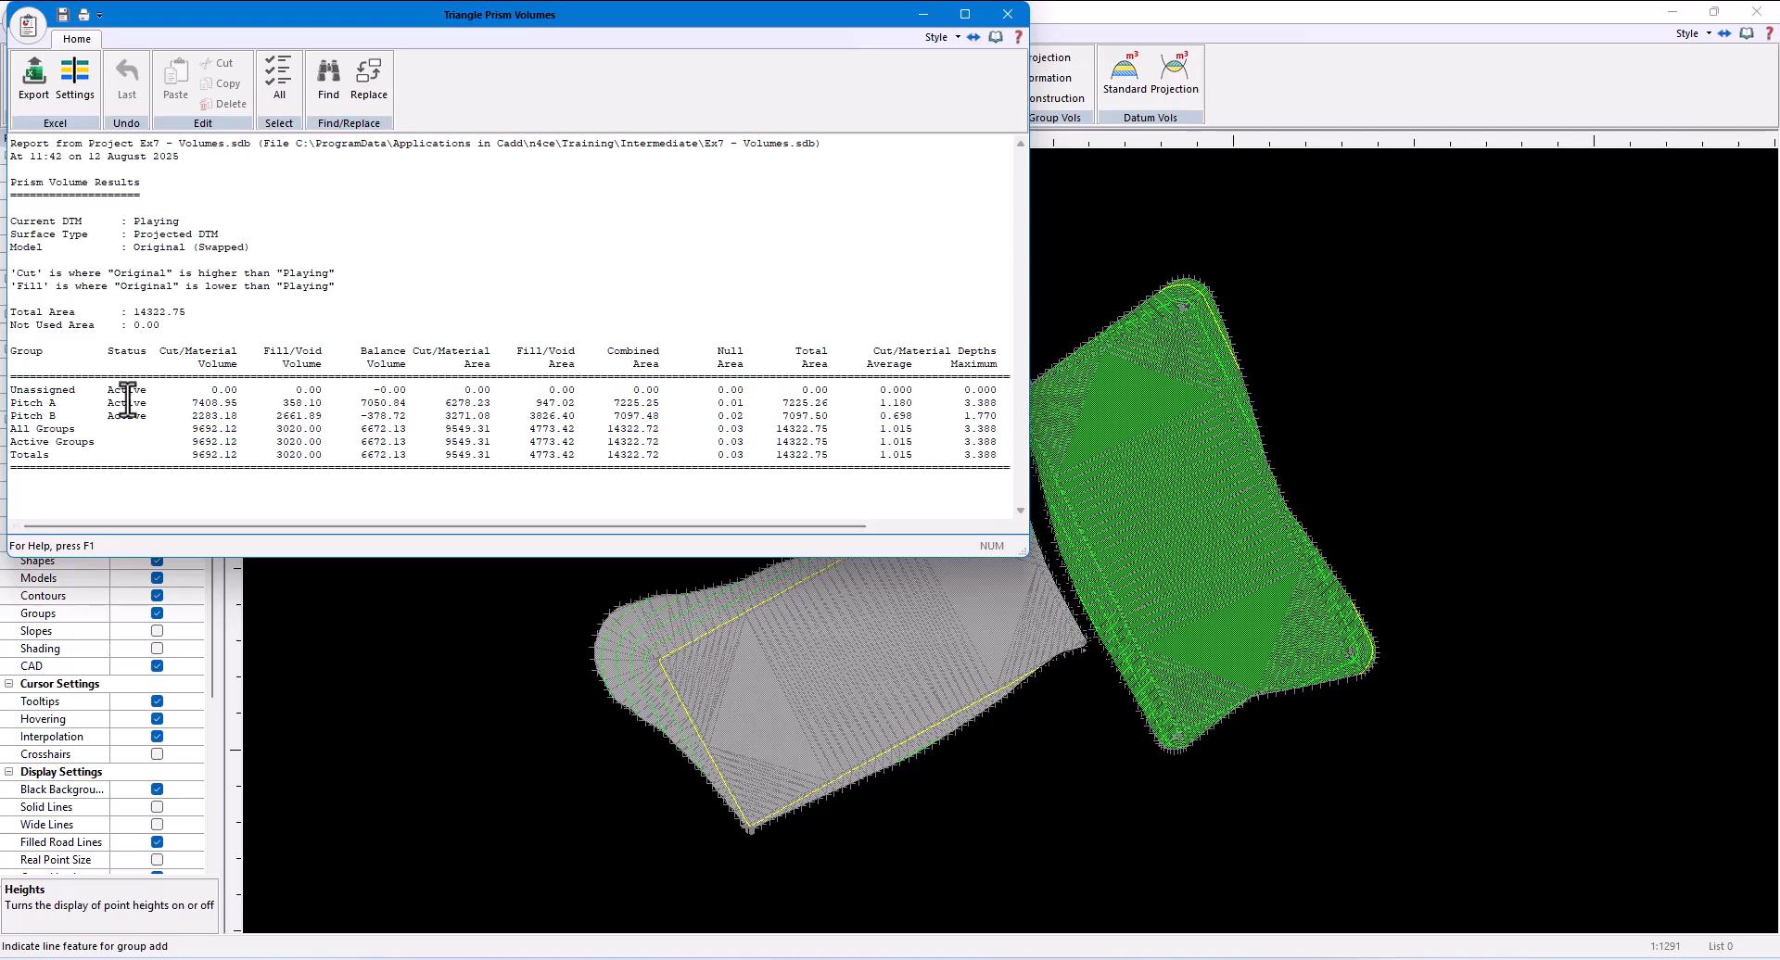
pyautogui.moveTo(8, 404); pyautogui.dragTo(408, 405)
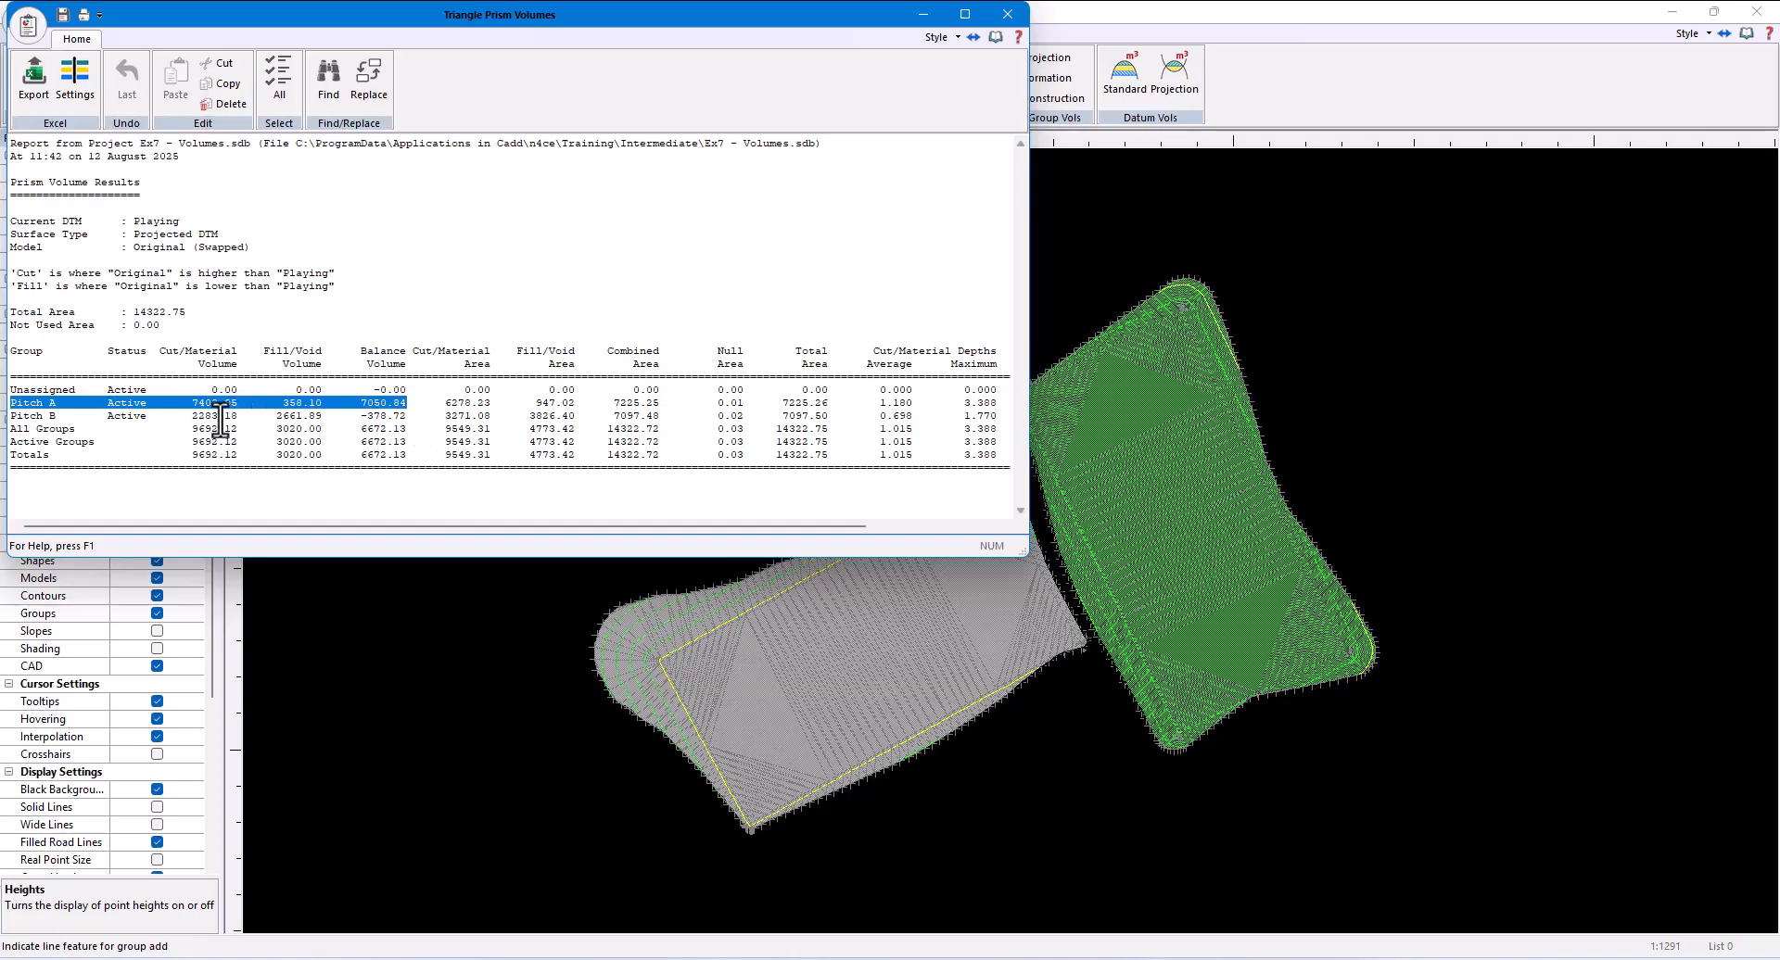
pyautogui.moveTo(9, 417); pyautogui.dragTo(412, 421)
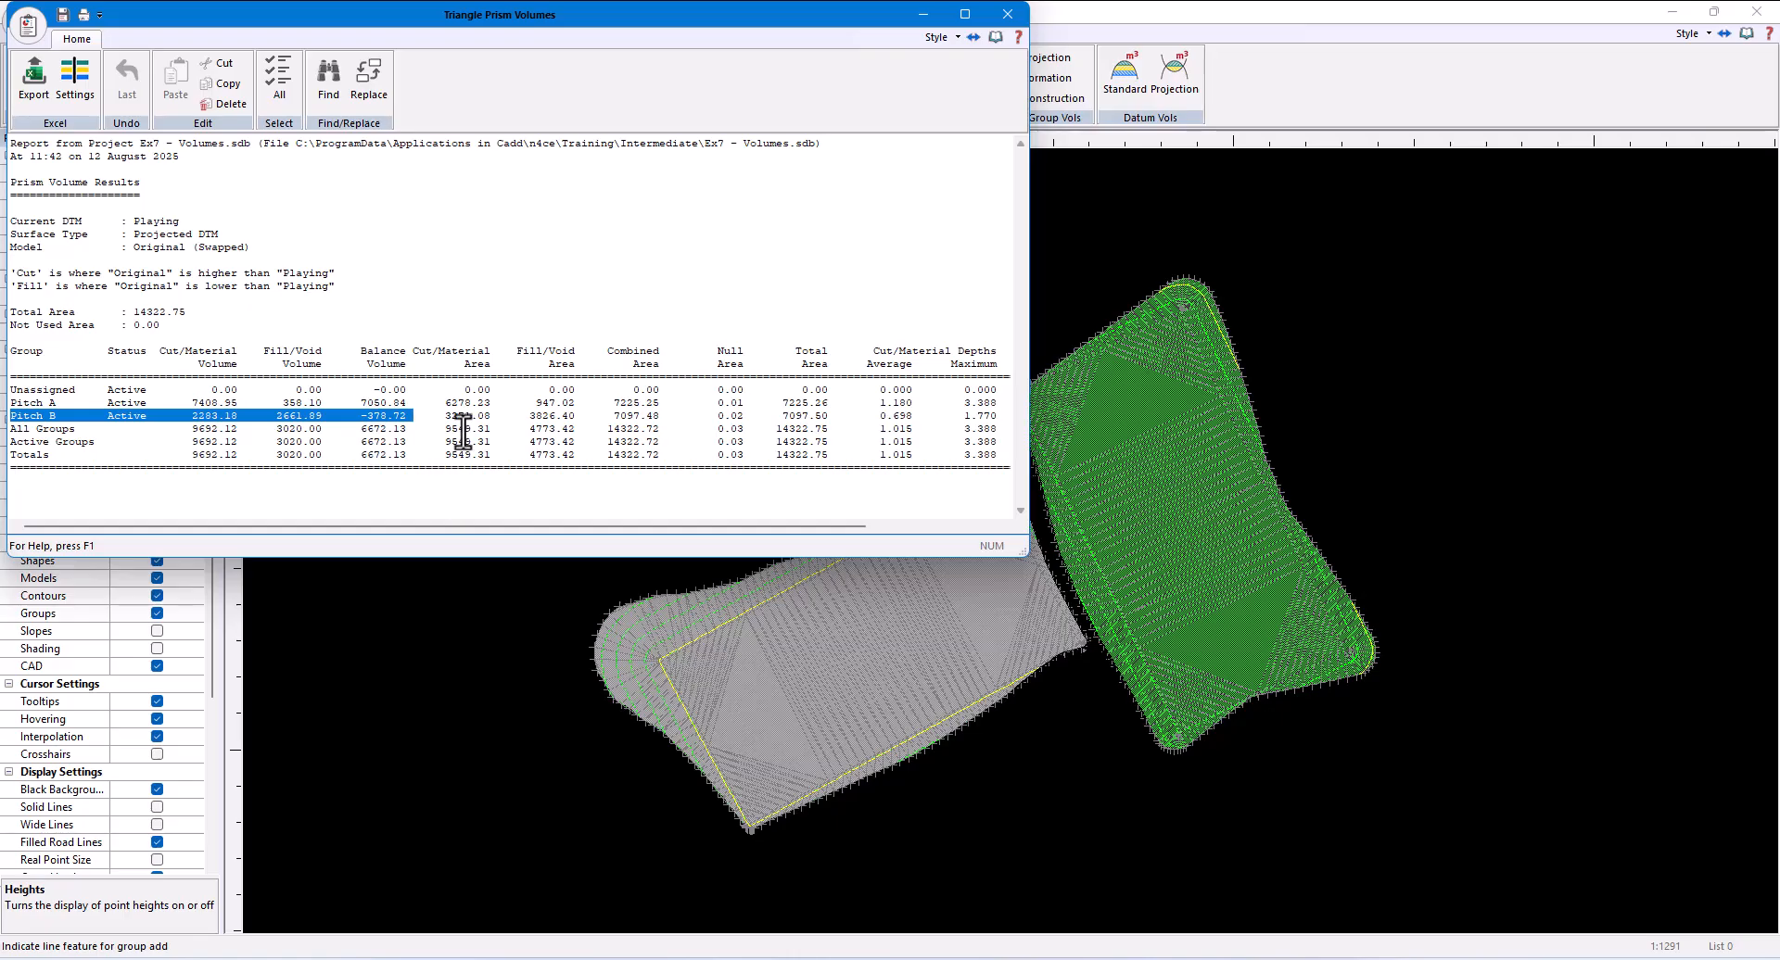
pyautogui.click(1010, 11)
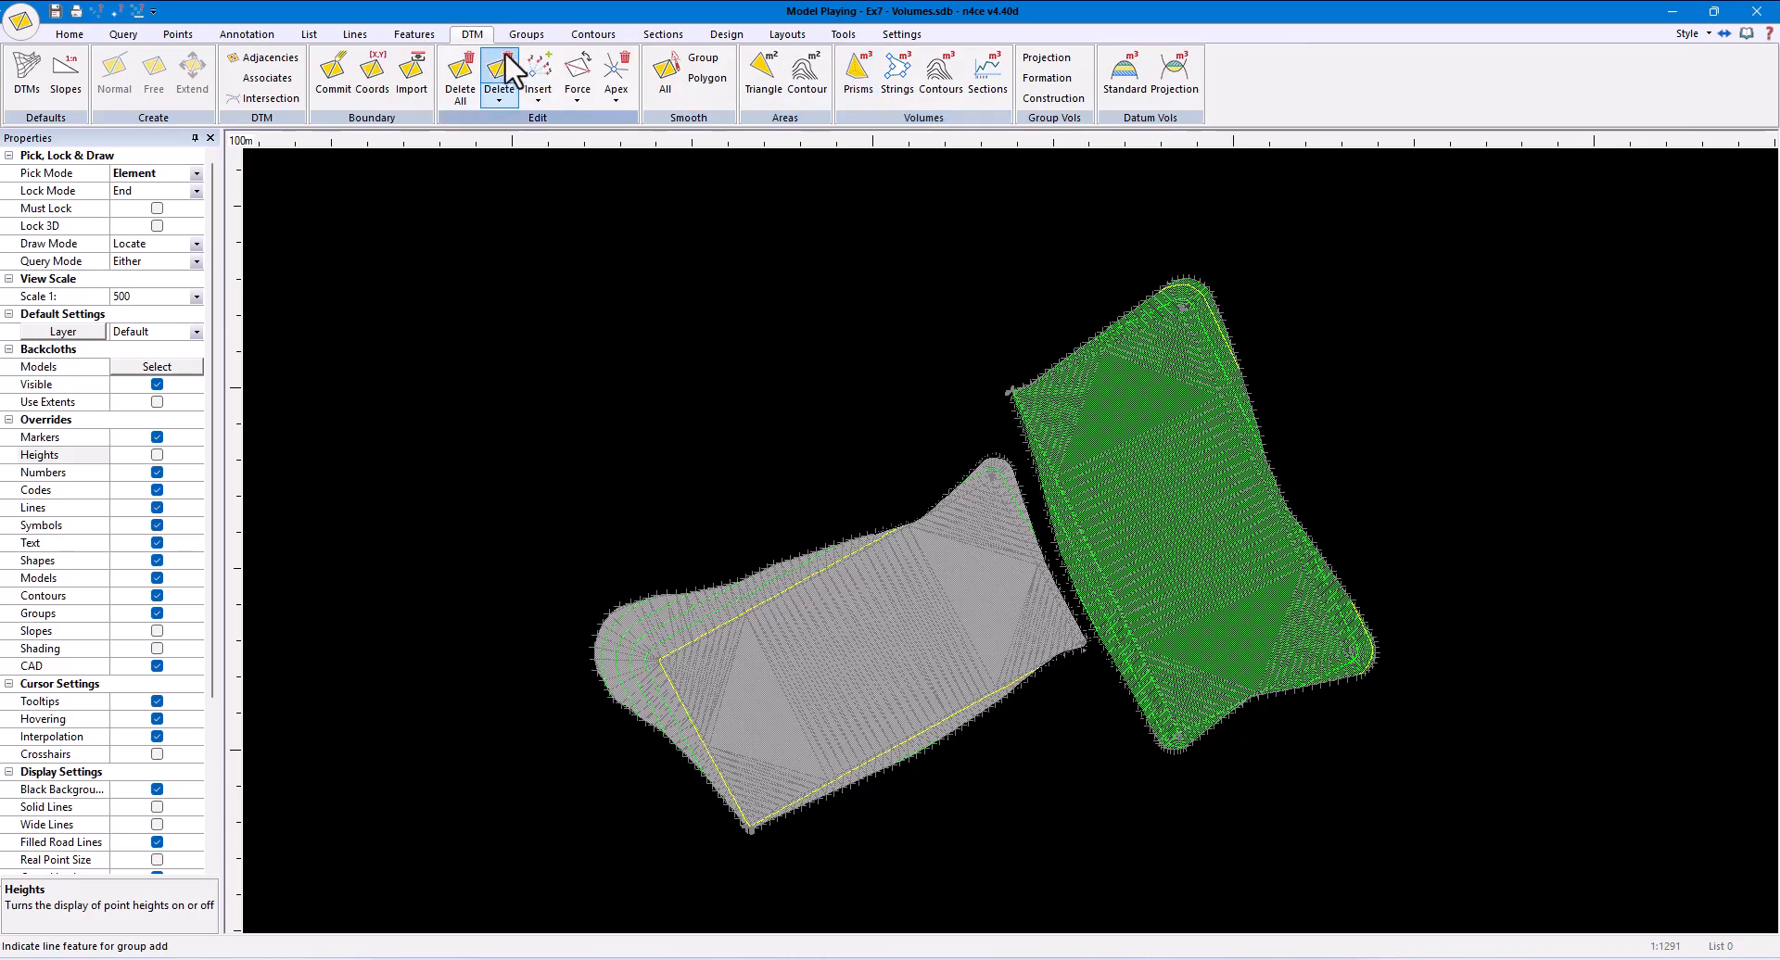
# - Delete the entire DTM and the batter strings around both pitches, keeping only the pitch outlines
pyautogui.click(456, 80)
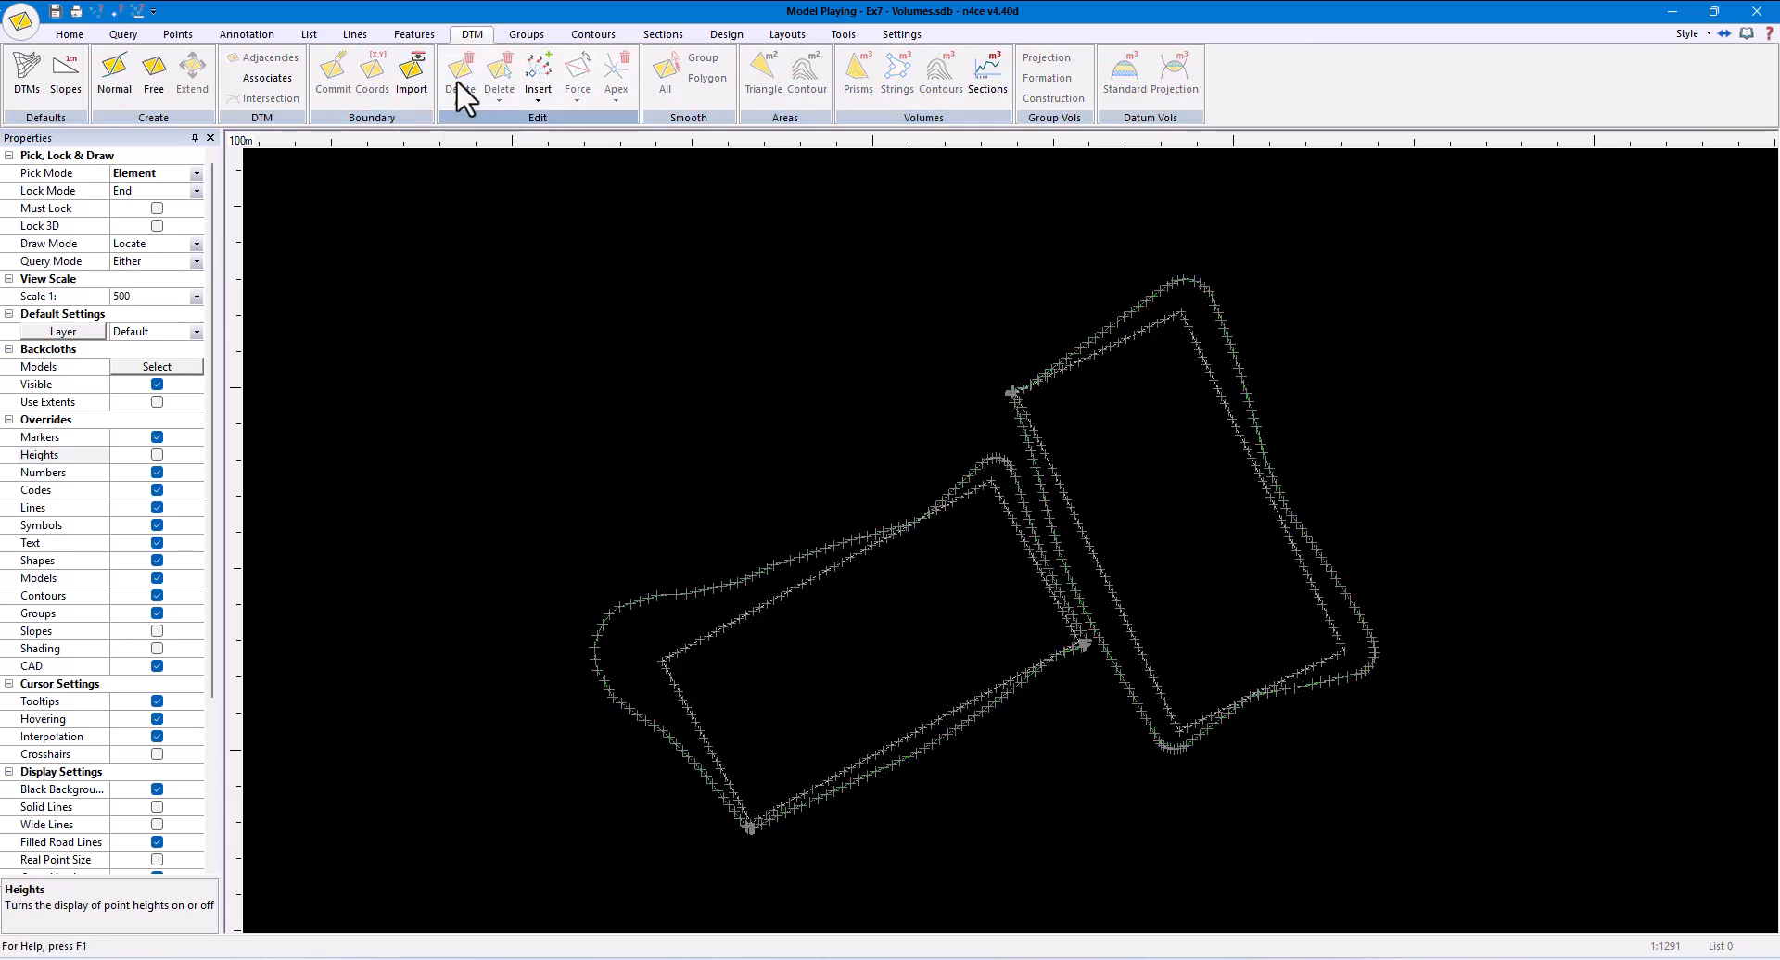
pyautogui.click(355, 34)
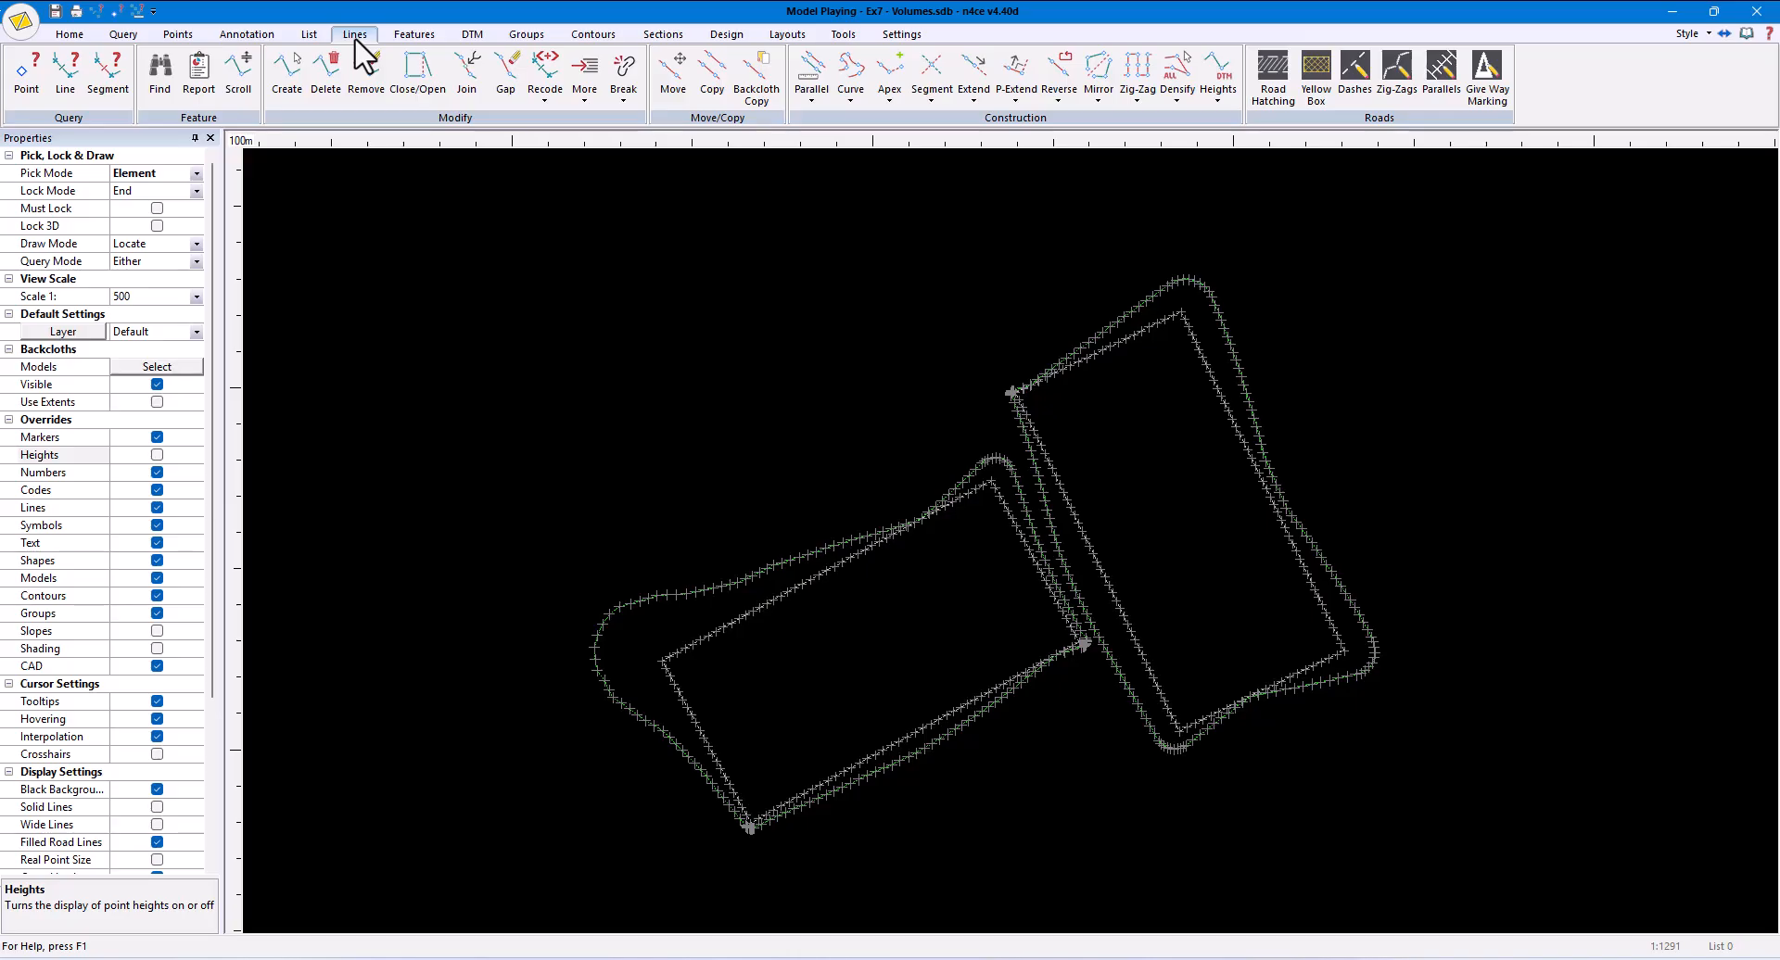
pyautogui.click(326, 88)
pyautogui.click(666, 594)
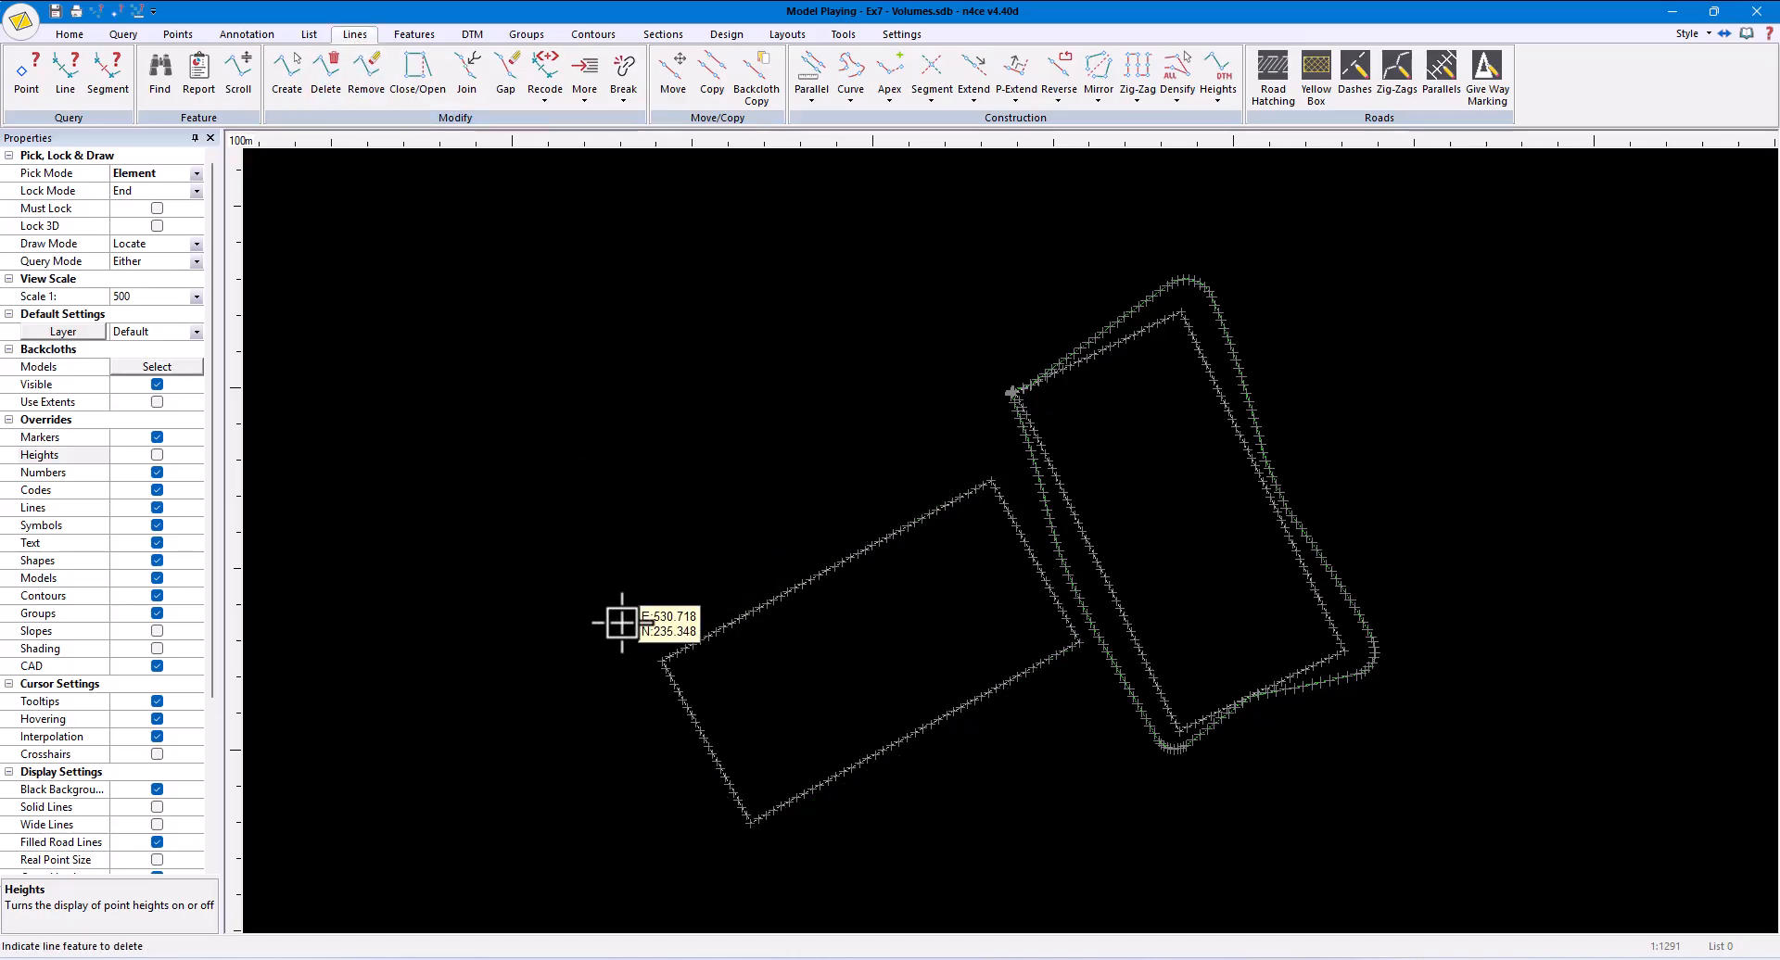
pyautogui.click(1117, 681)
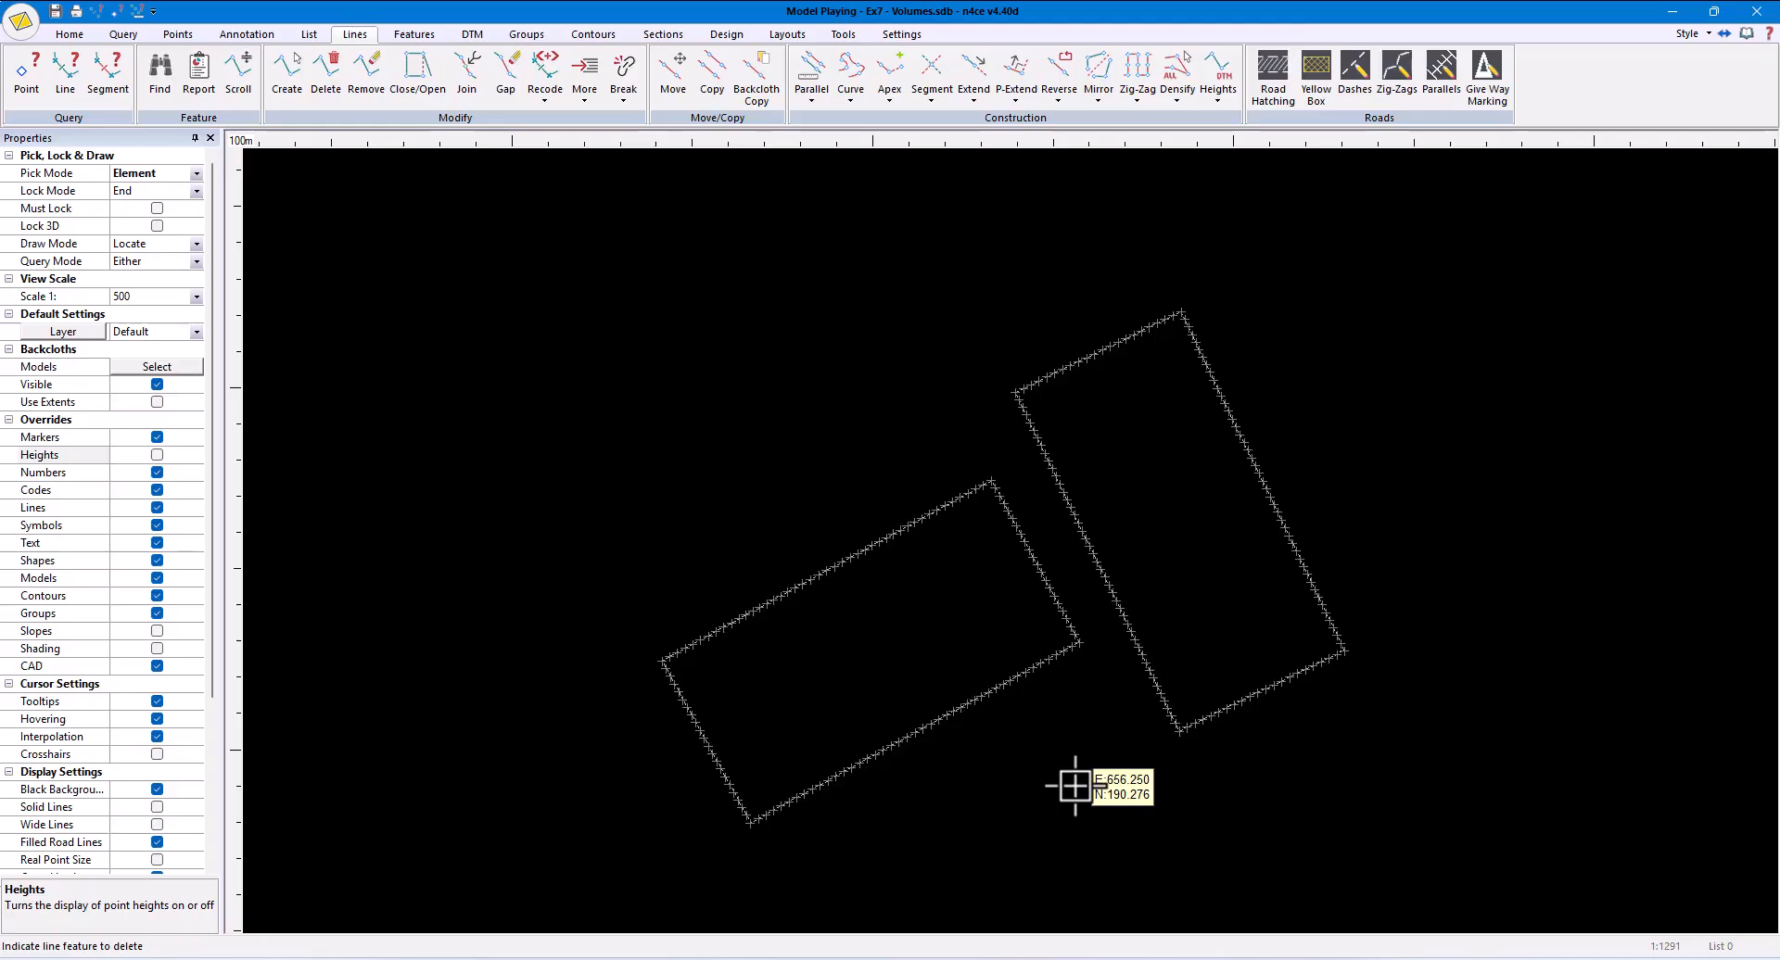
# - Raise the lower-left pitch outline by a height of 1.0
pyautogui.click(1215, 96)
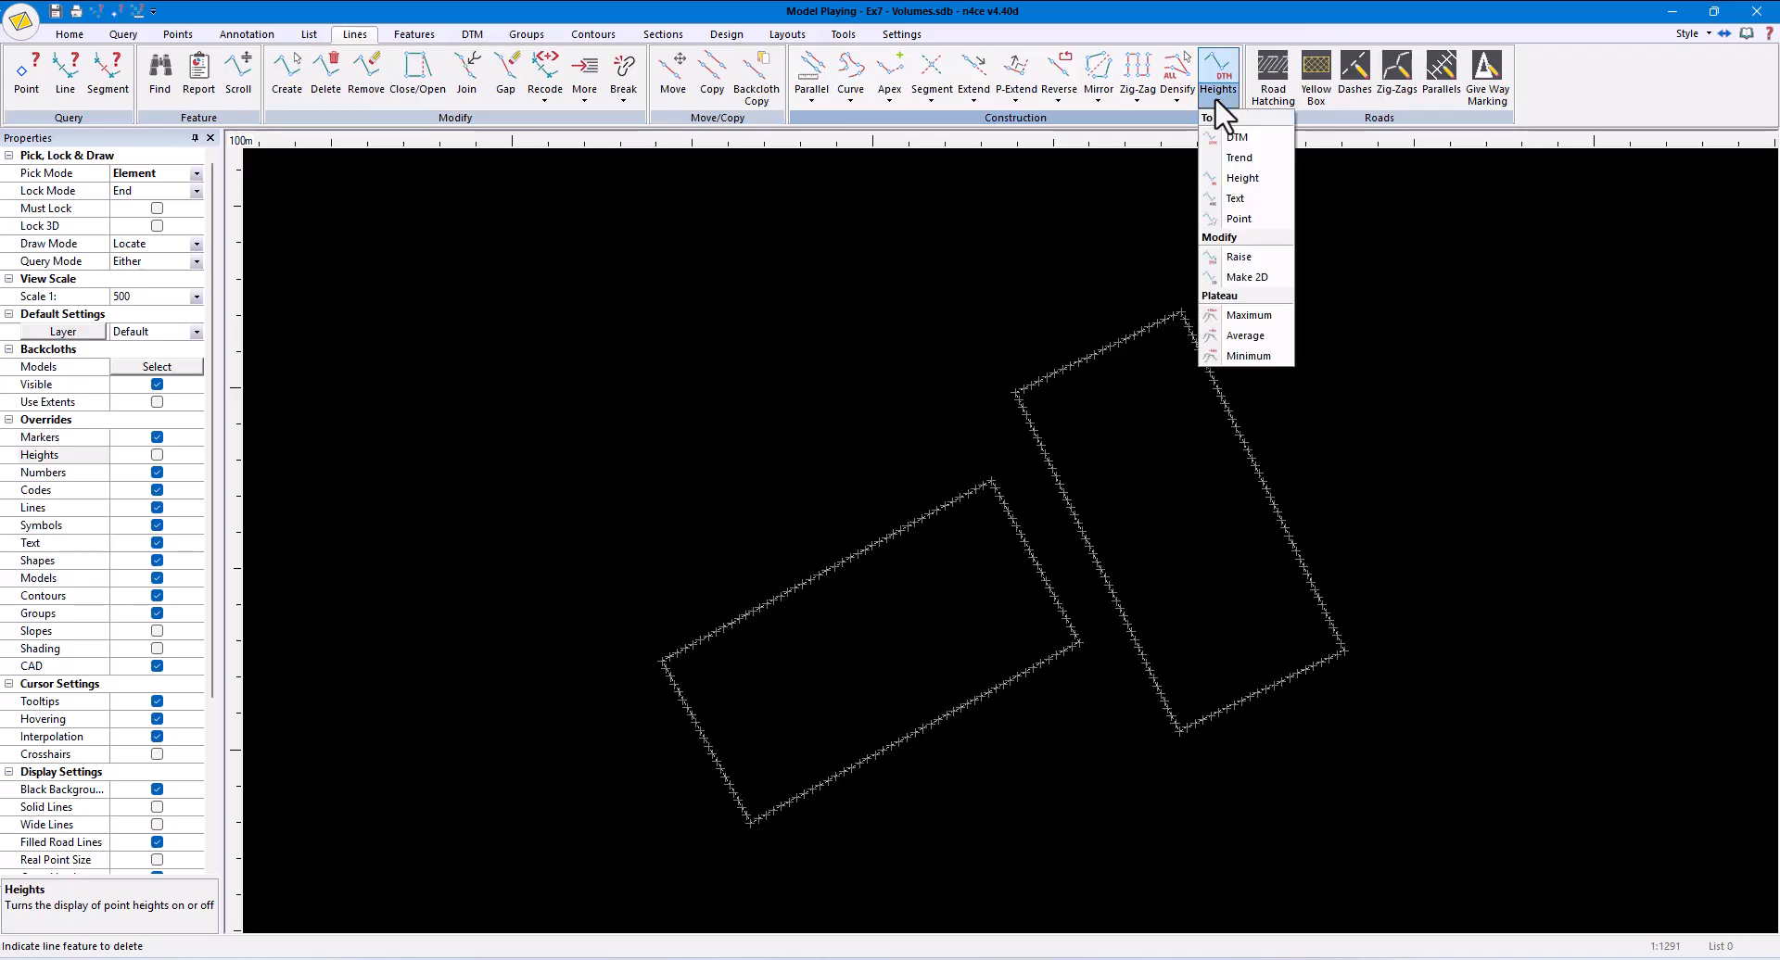
pyautogui.click(1239, 257)
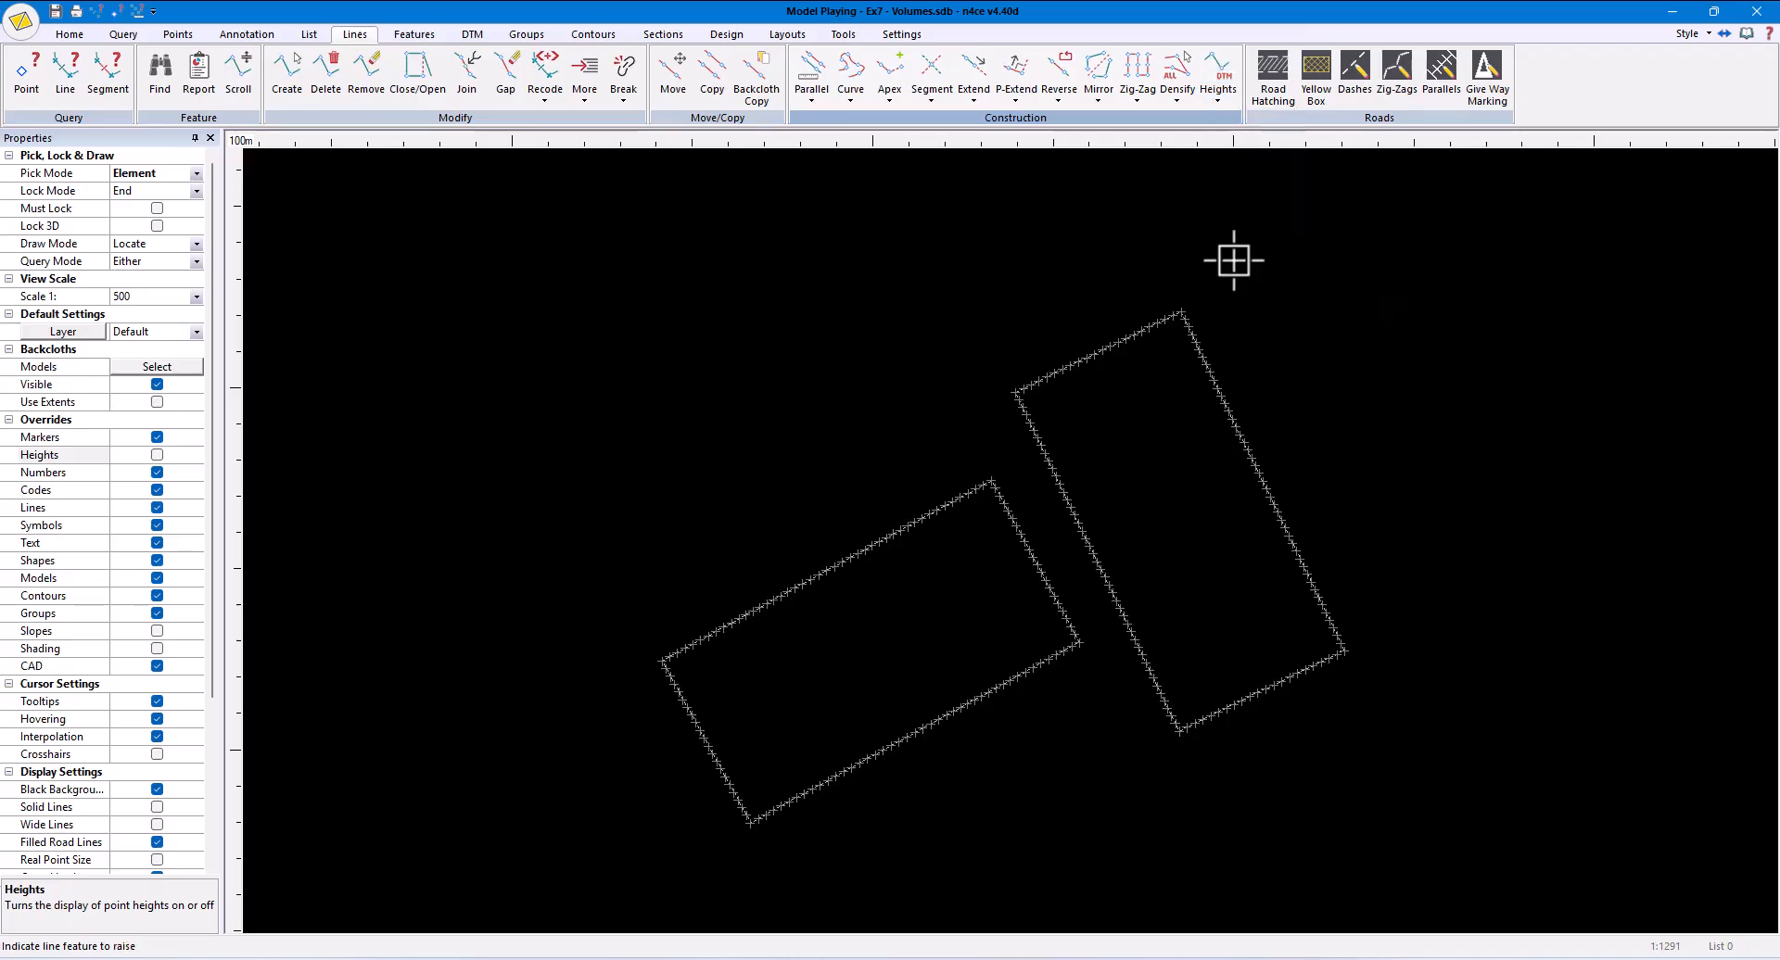
pyautogui.click(964, 496)
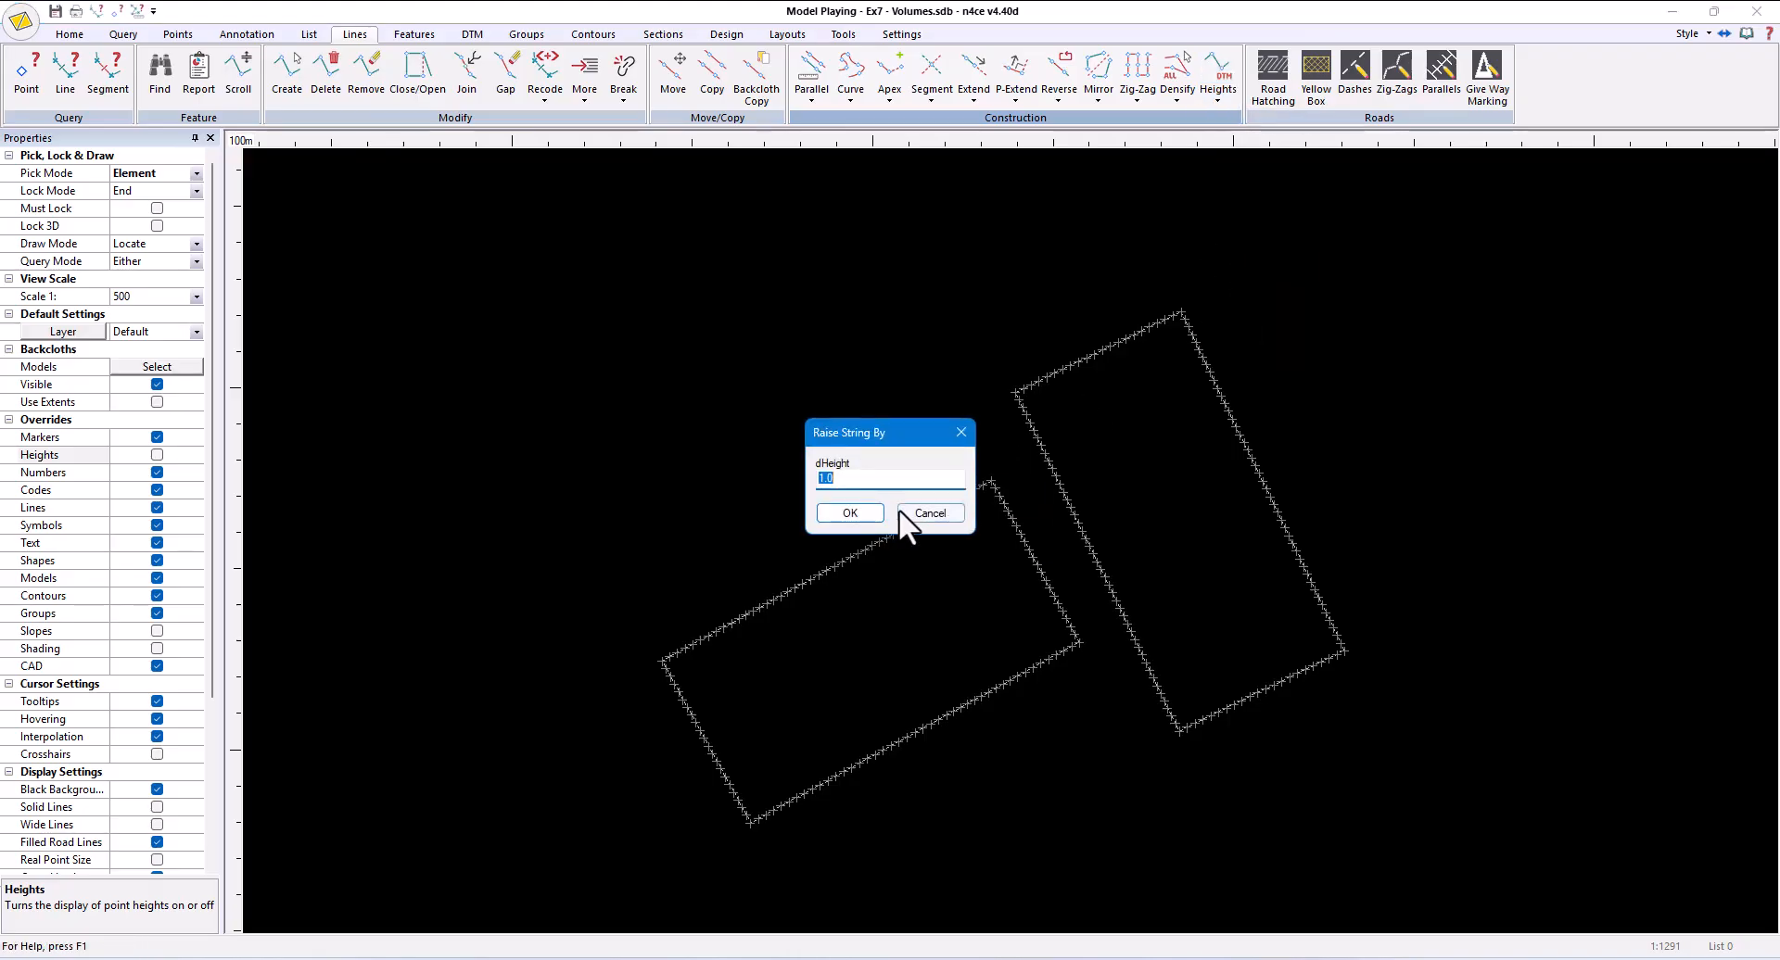
pyautogui.click(849, 521)
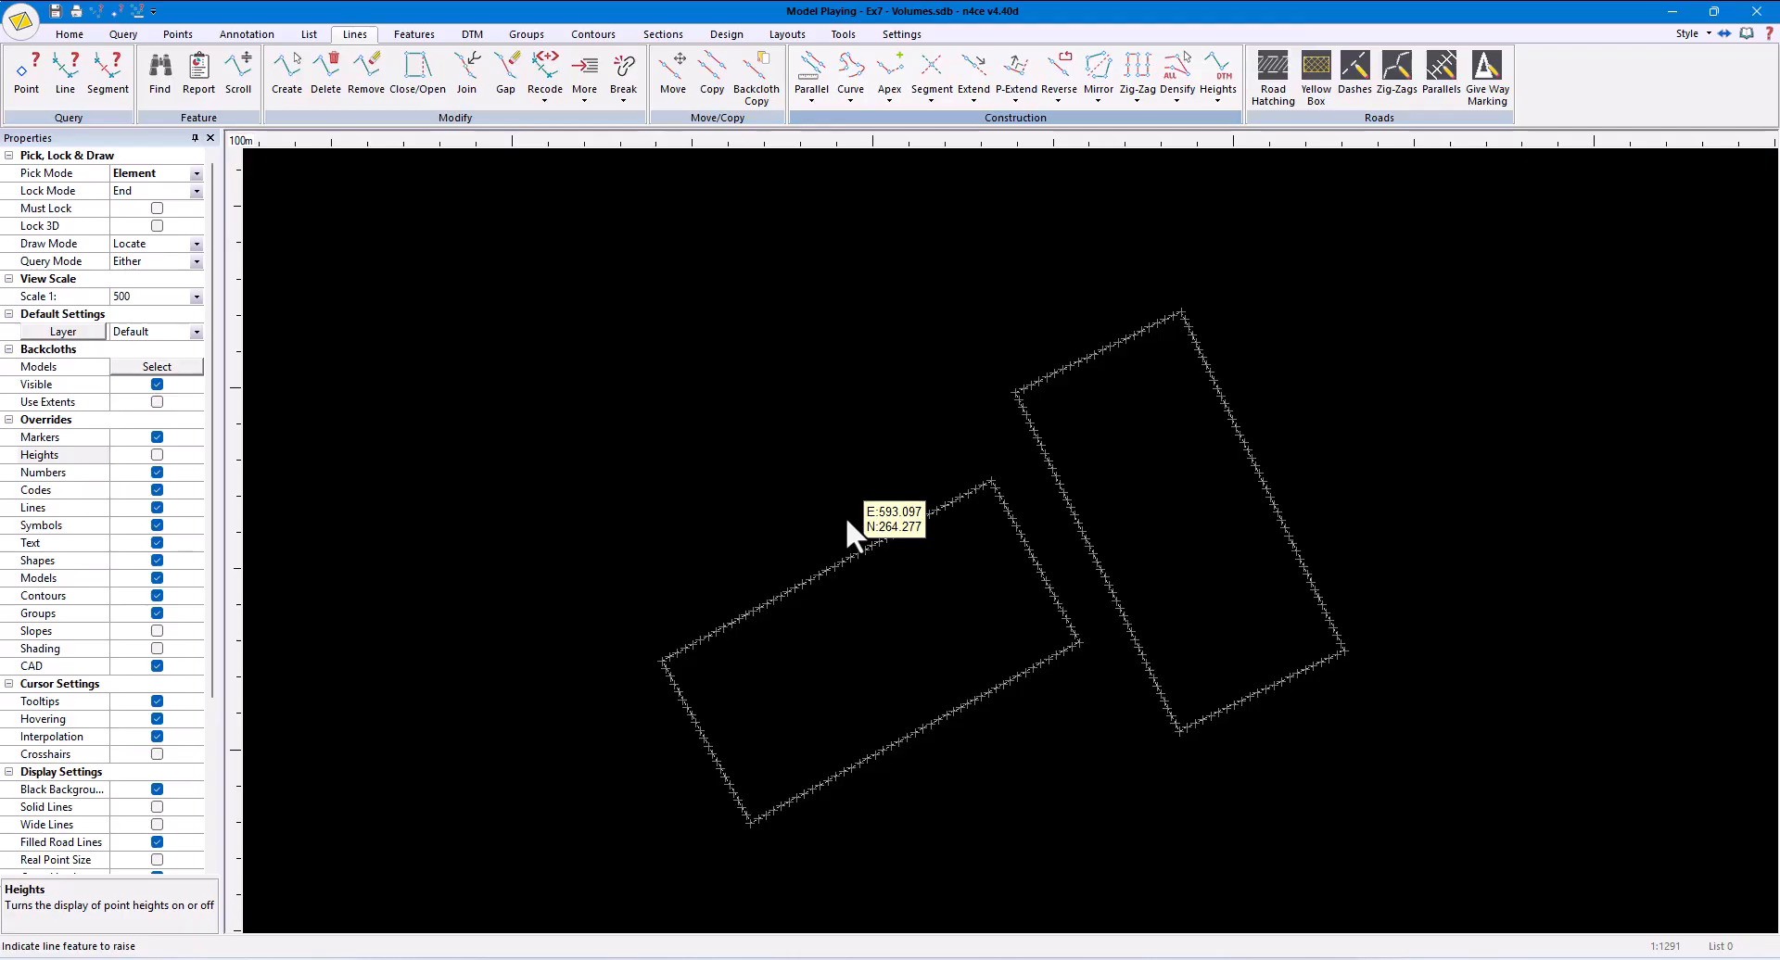
# - Batter the raised lower-left pitch at 1:4 up and down to the Original DTM, with code BB and start point number 1
pyautogui.rightClick(905, 576)
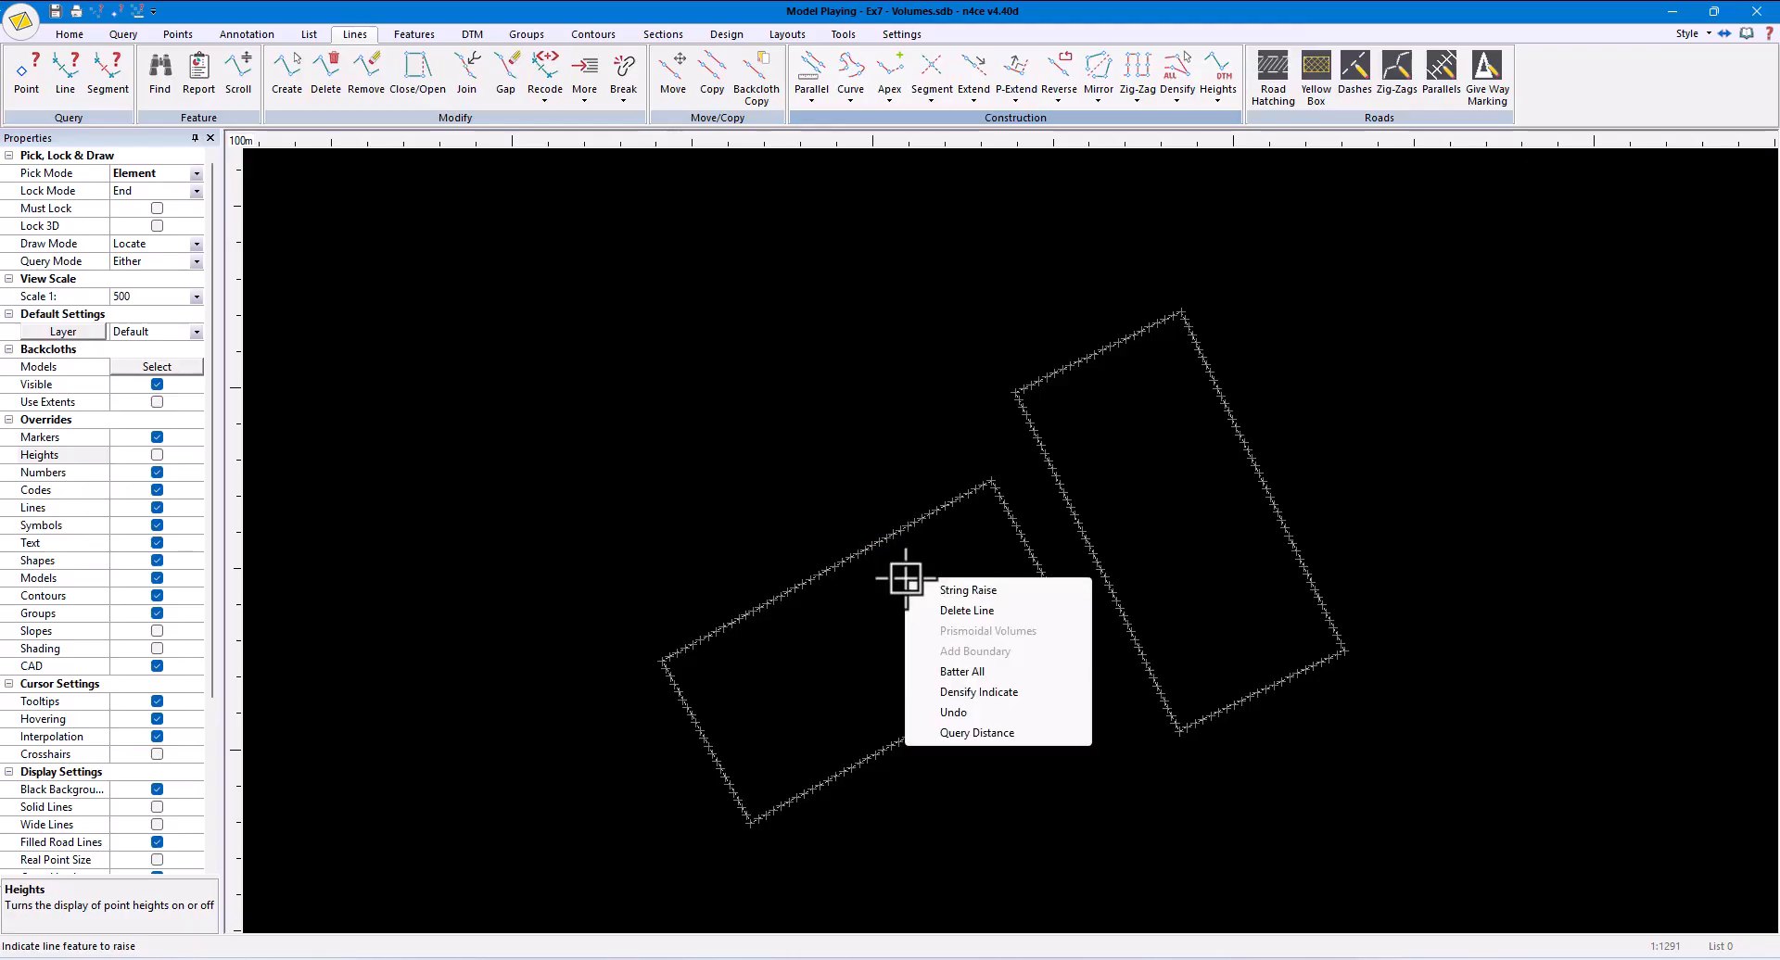
pyautogui.click(965, 665)
pyautogui.click(894, 530)
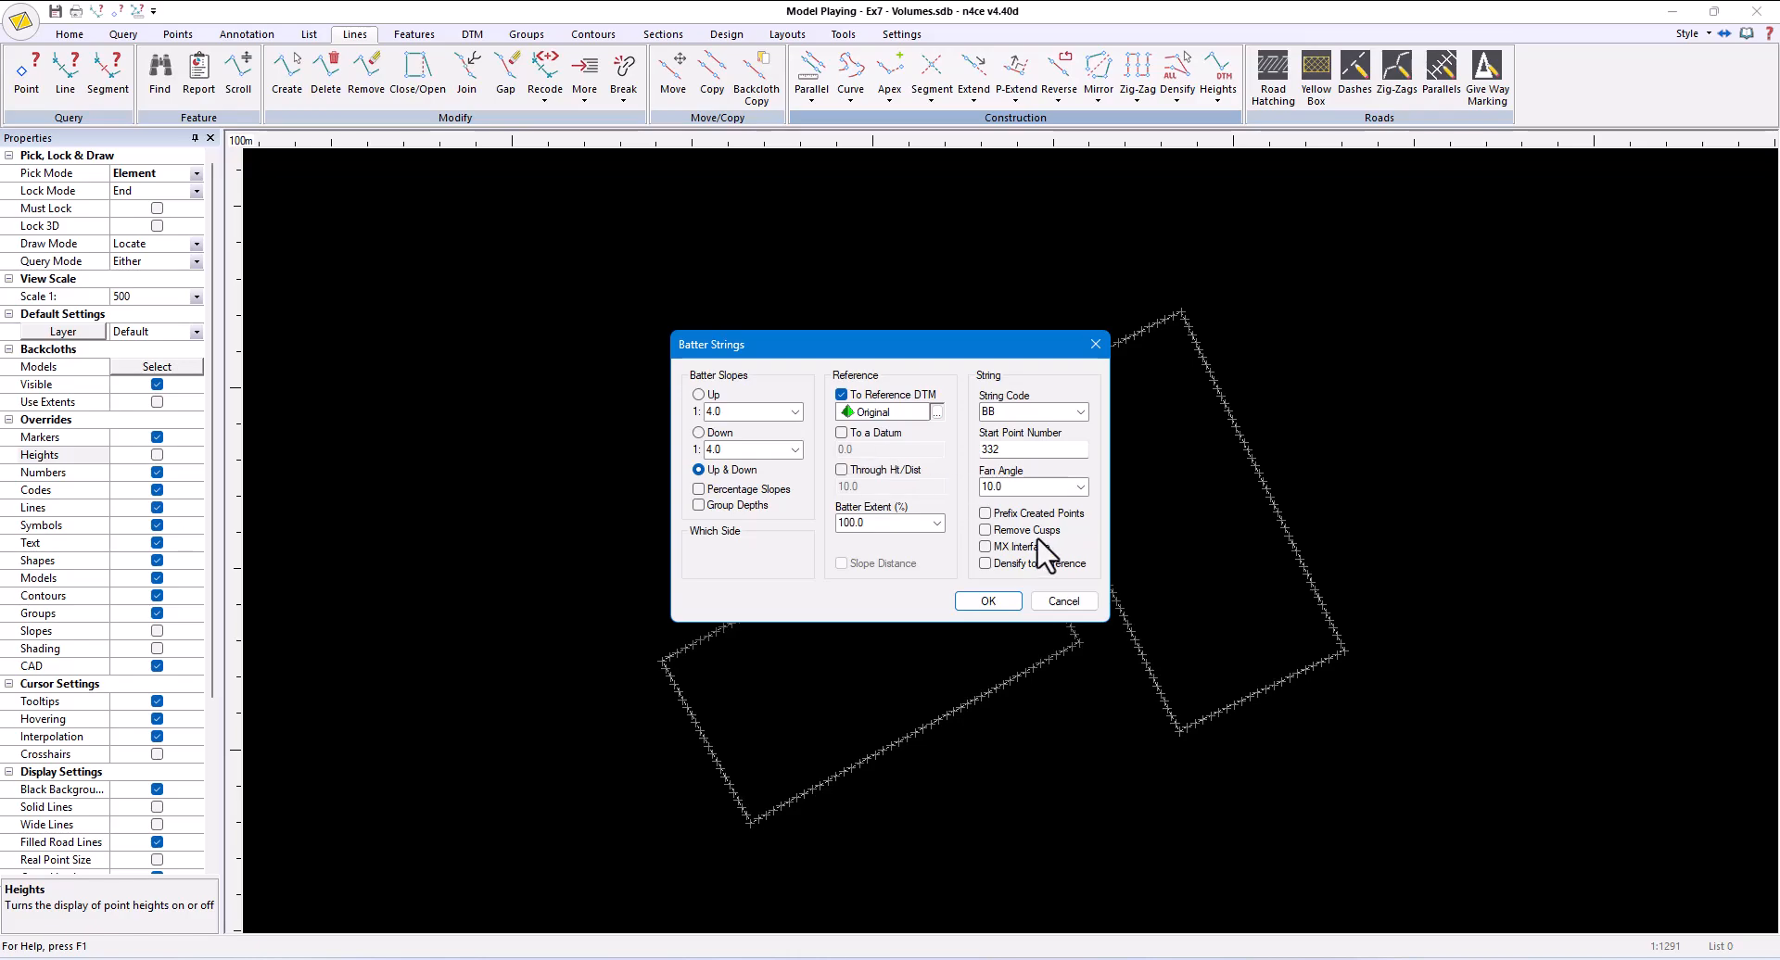
pyautogui.doubleClick(1010, 449)
pyautogui.write('1')
pyautogui.click(1013, 596)
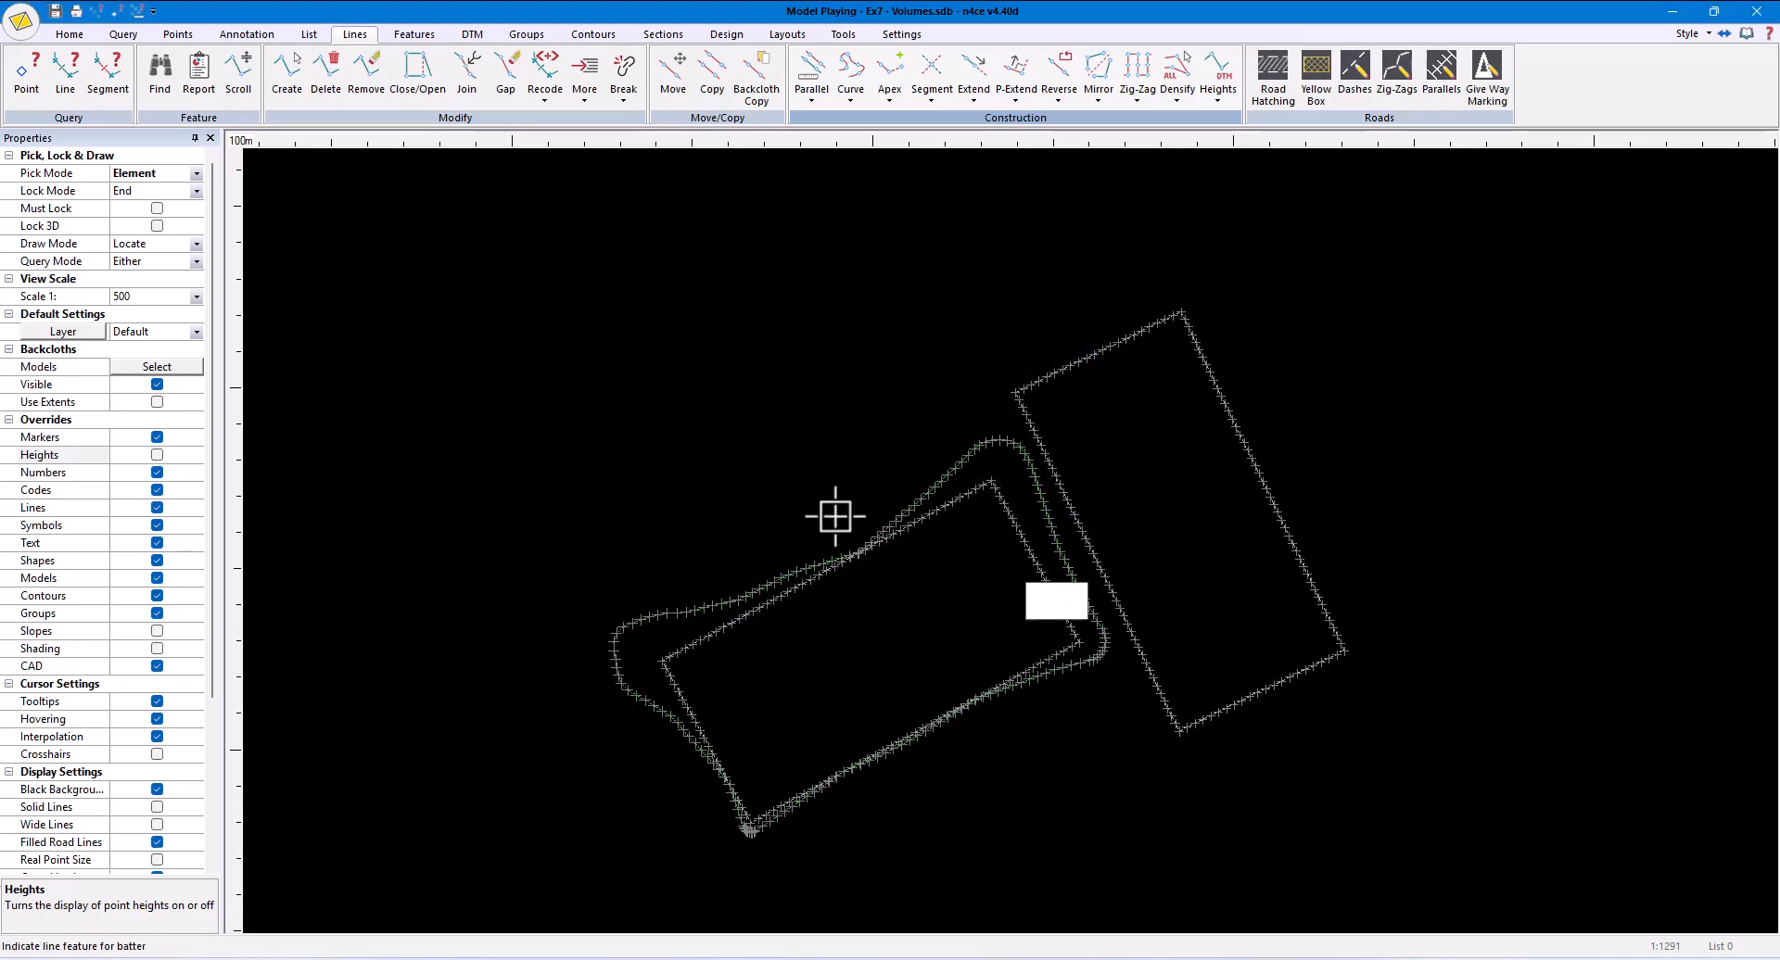
# - Form a normal DTM and add the triangles inside the lower-left pitch's new batter to group Pitch A
pyautogui.click(474, 35)
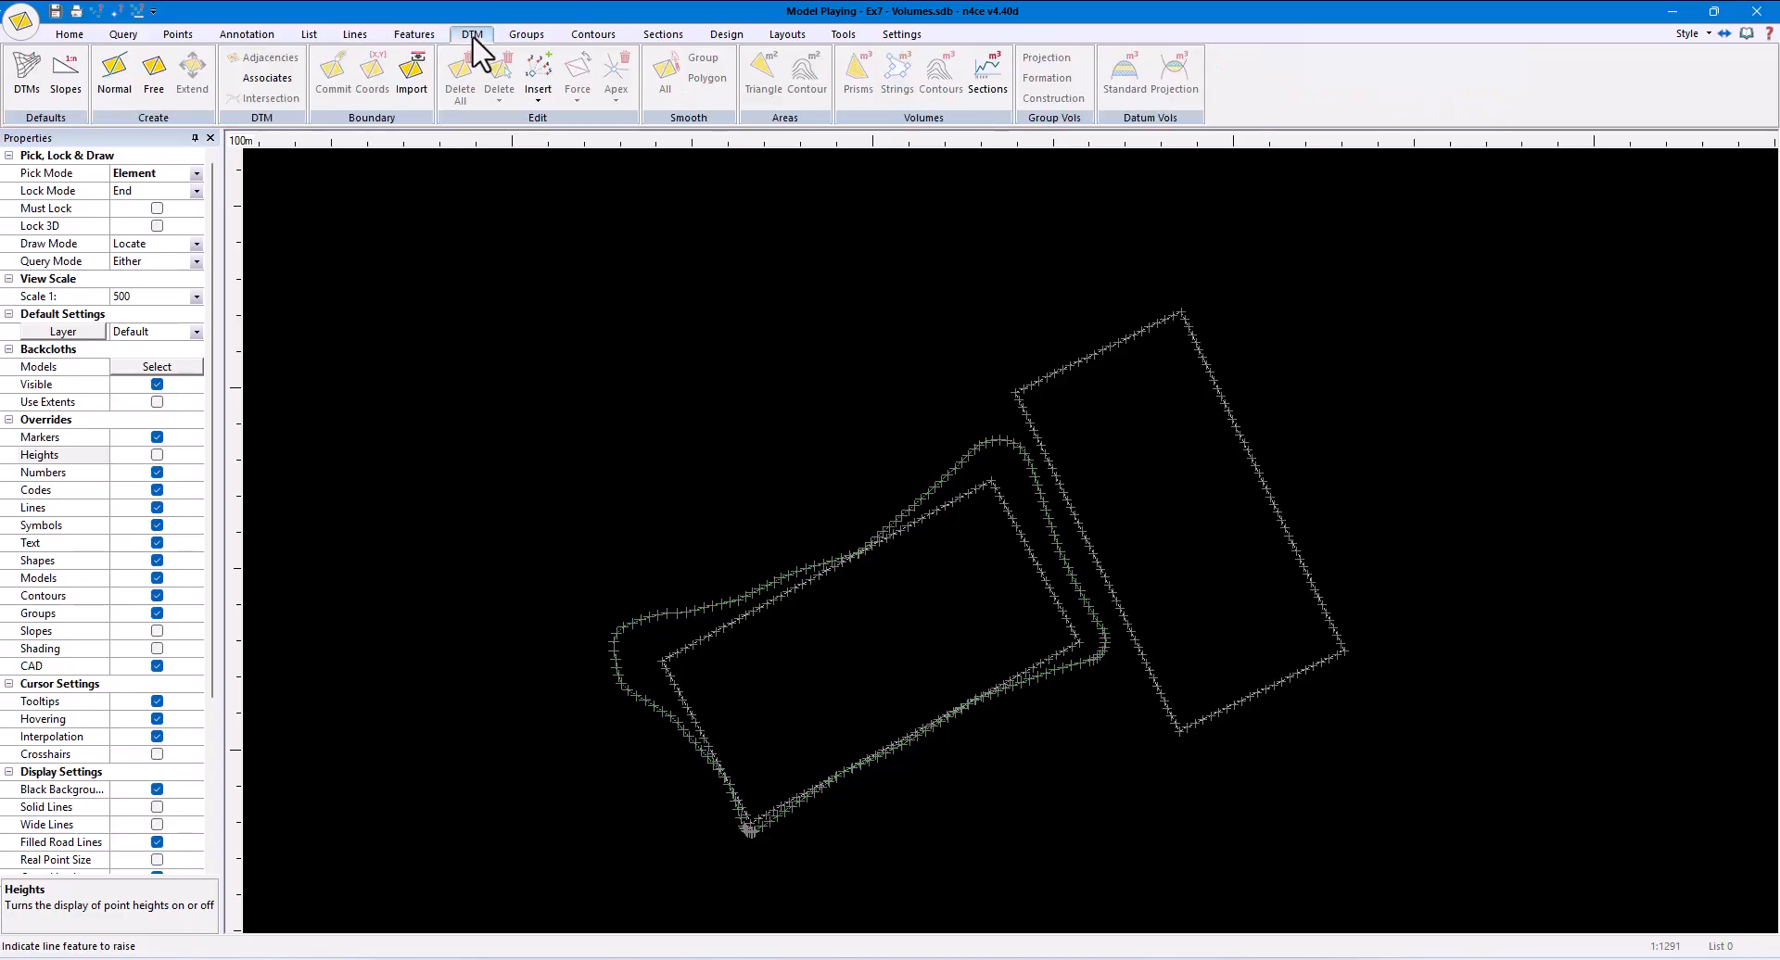
pyautogui.click(114, 74)
pyautogui.click(527, 34)
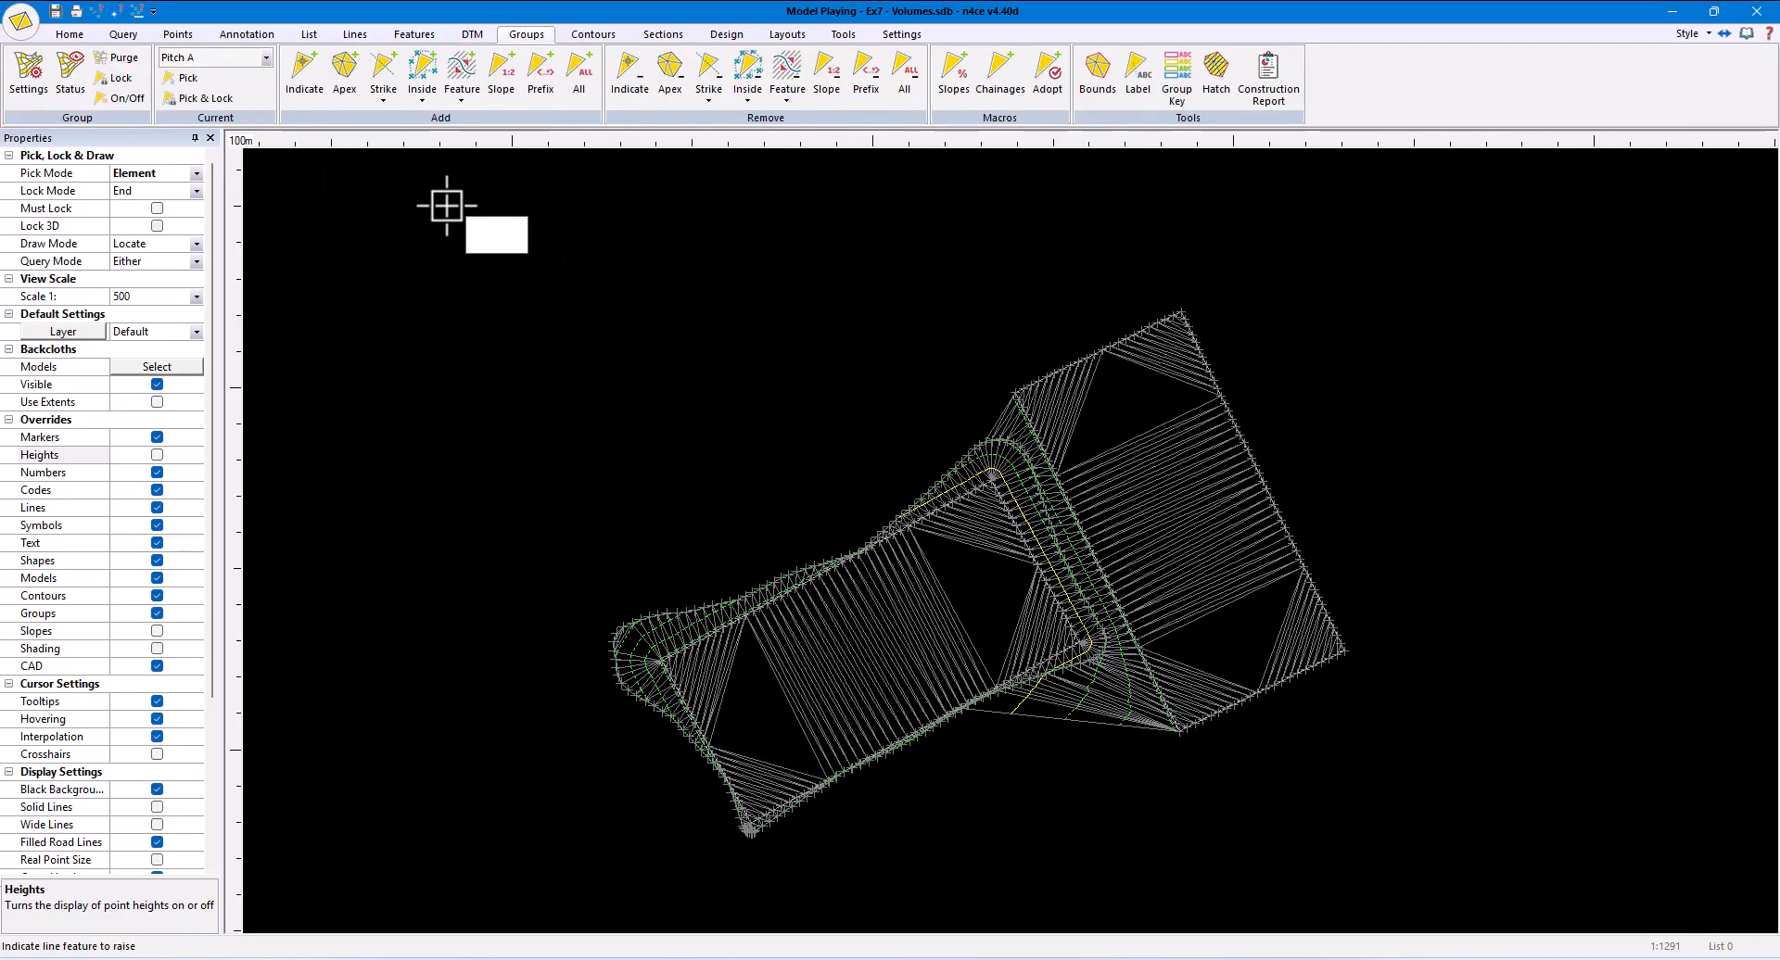
pyautogui.click(424, 102)
pyautogui.click(454, 120)
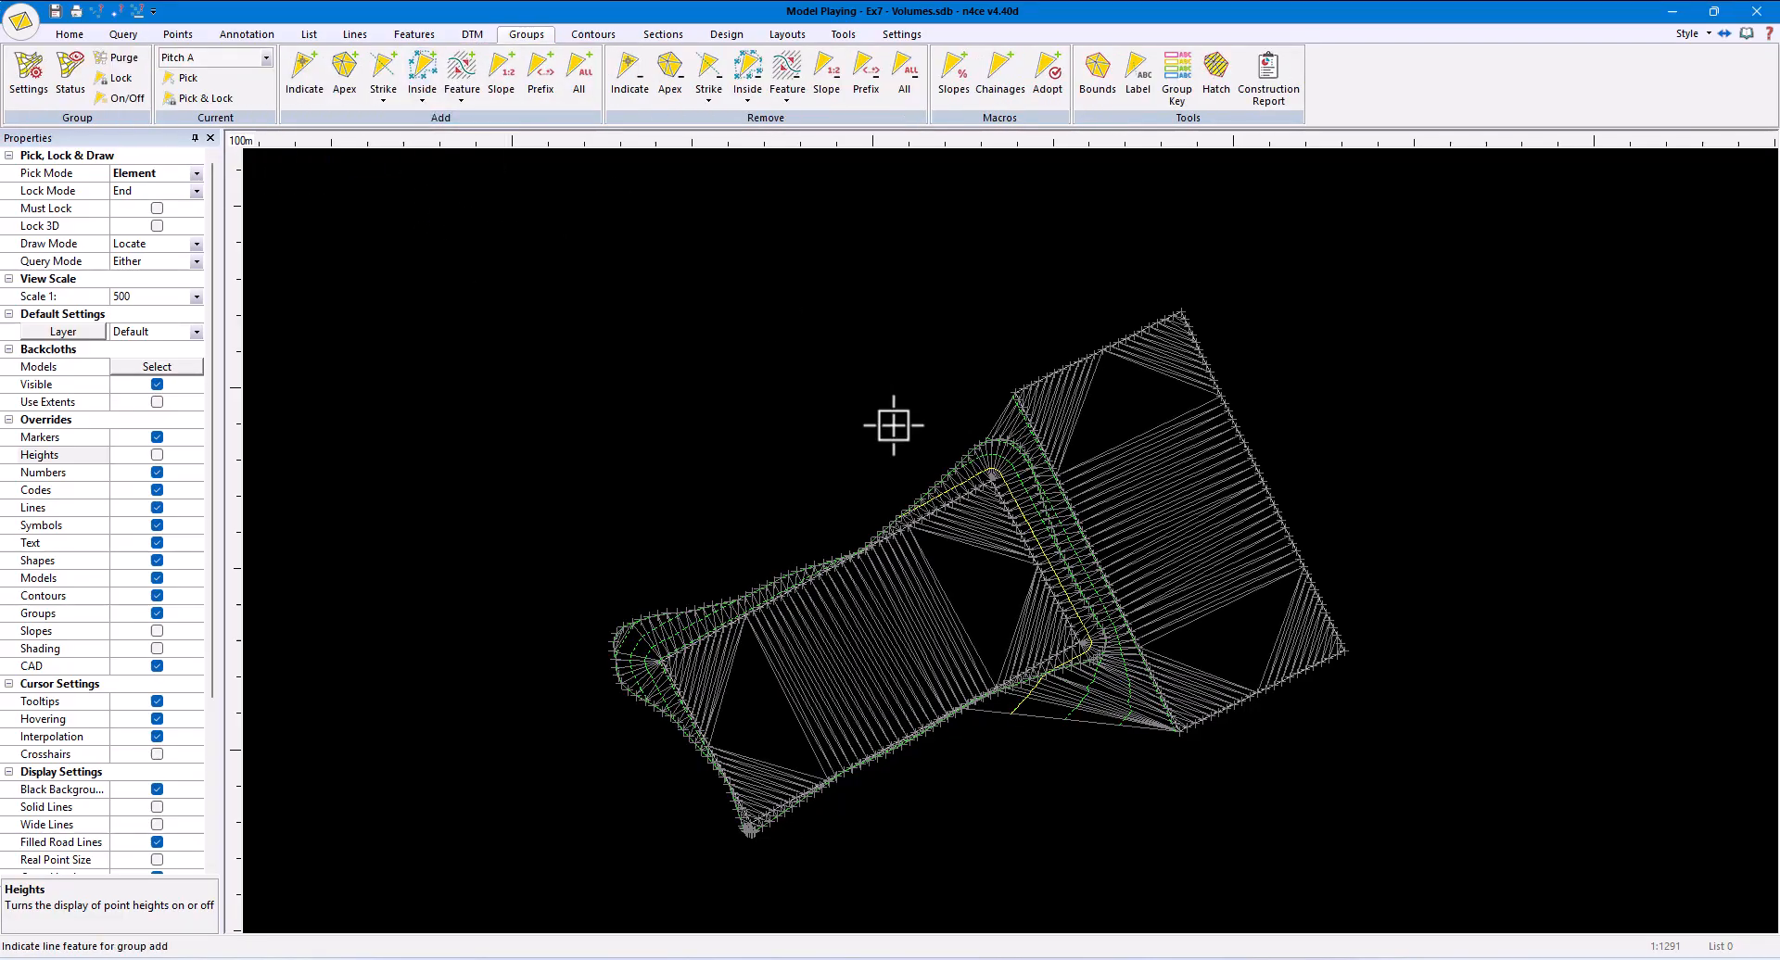
pyautogui.click(729, 598)
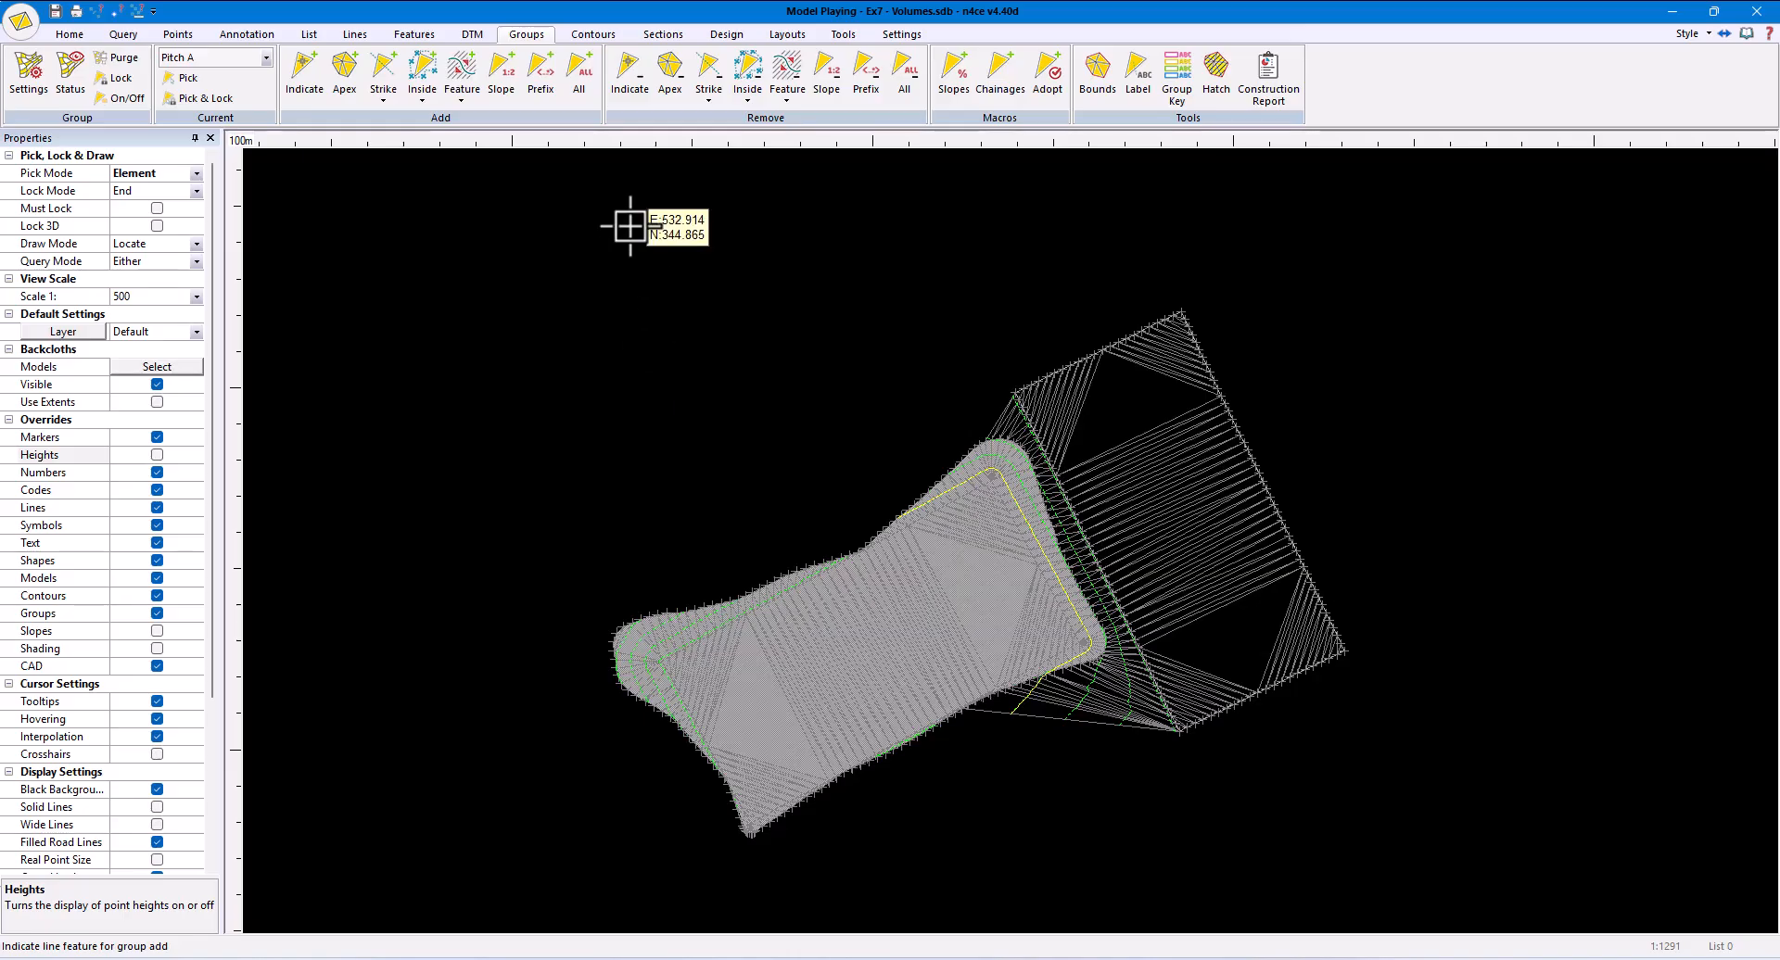
# - Delete all ungrouped DTM triangles from the Playing model, keeping only those in group Pitch A
pyautogui.click(472, 34)
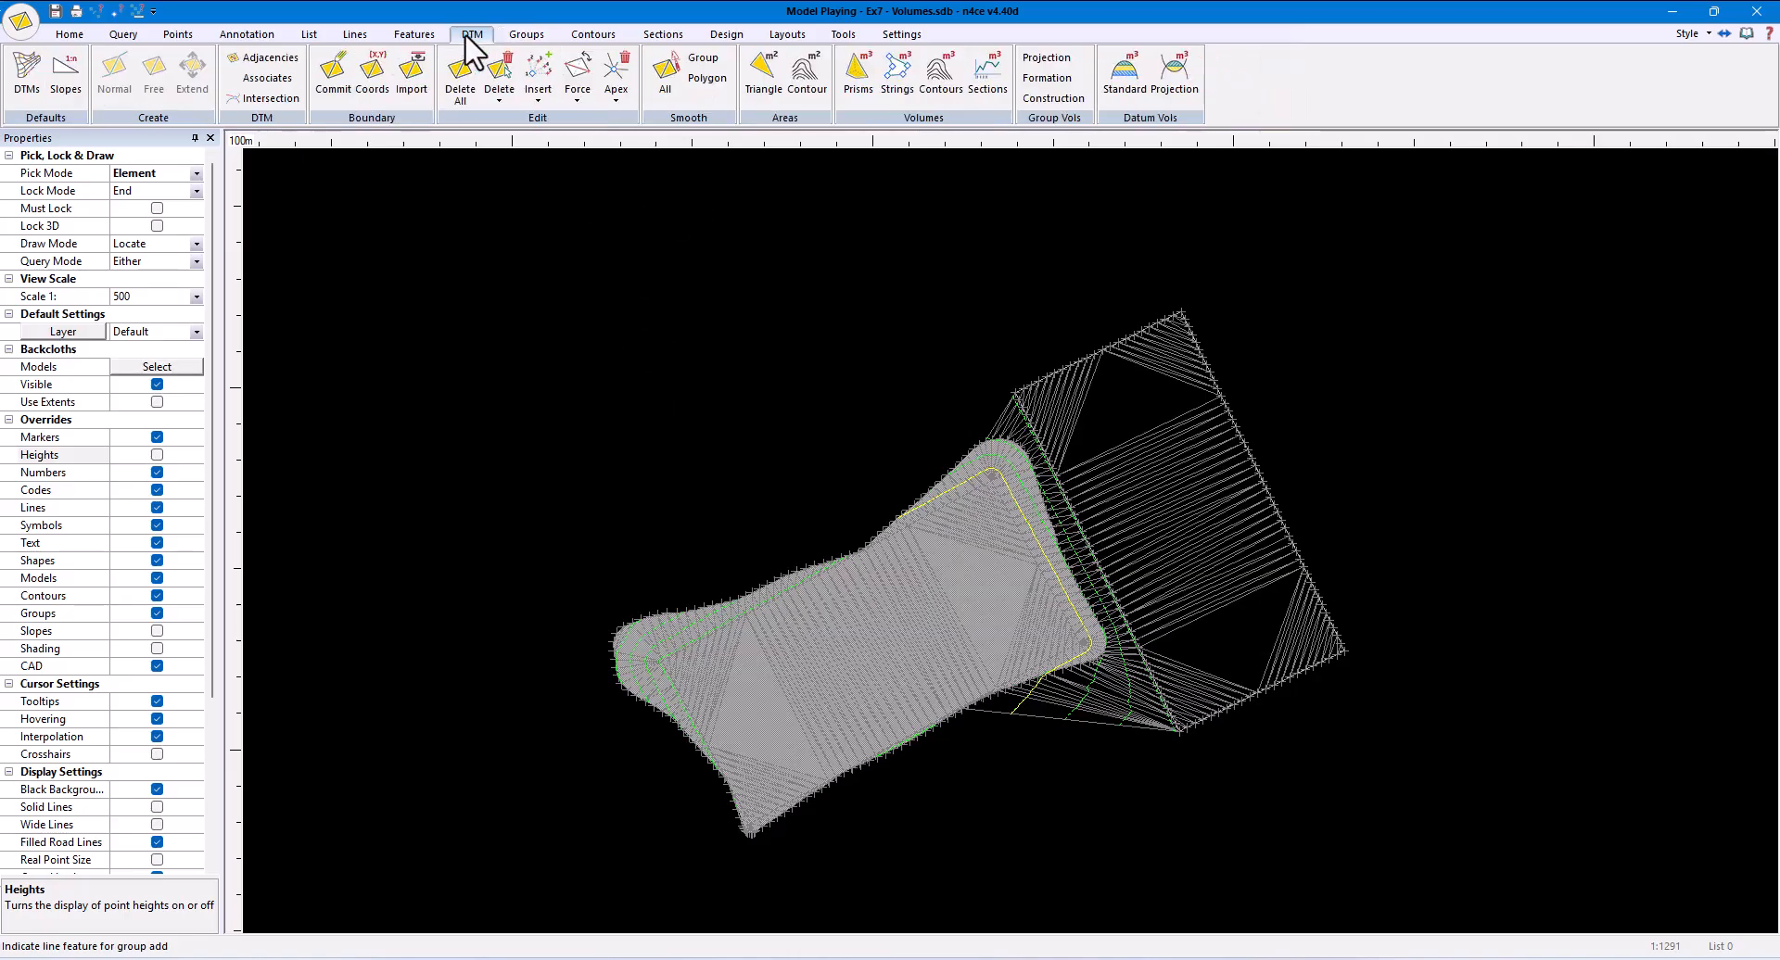
pyautogui.click(498, 92)
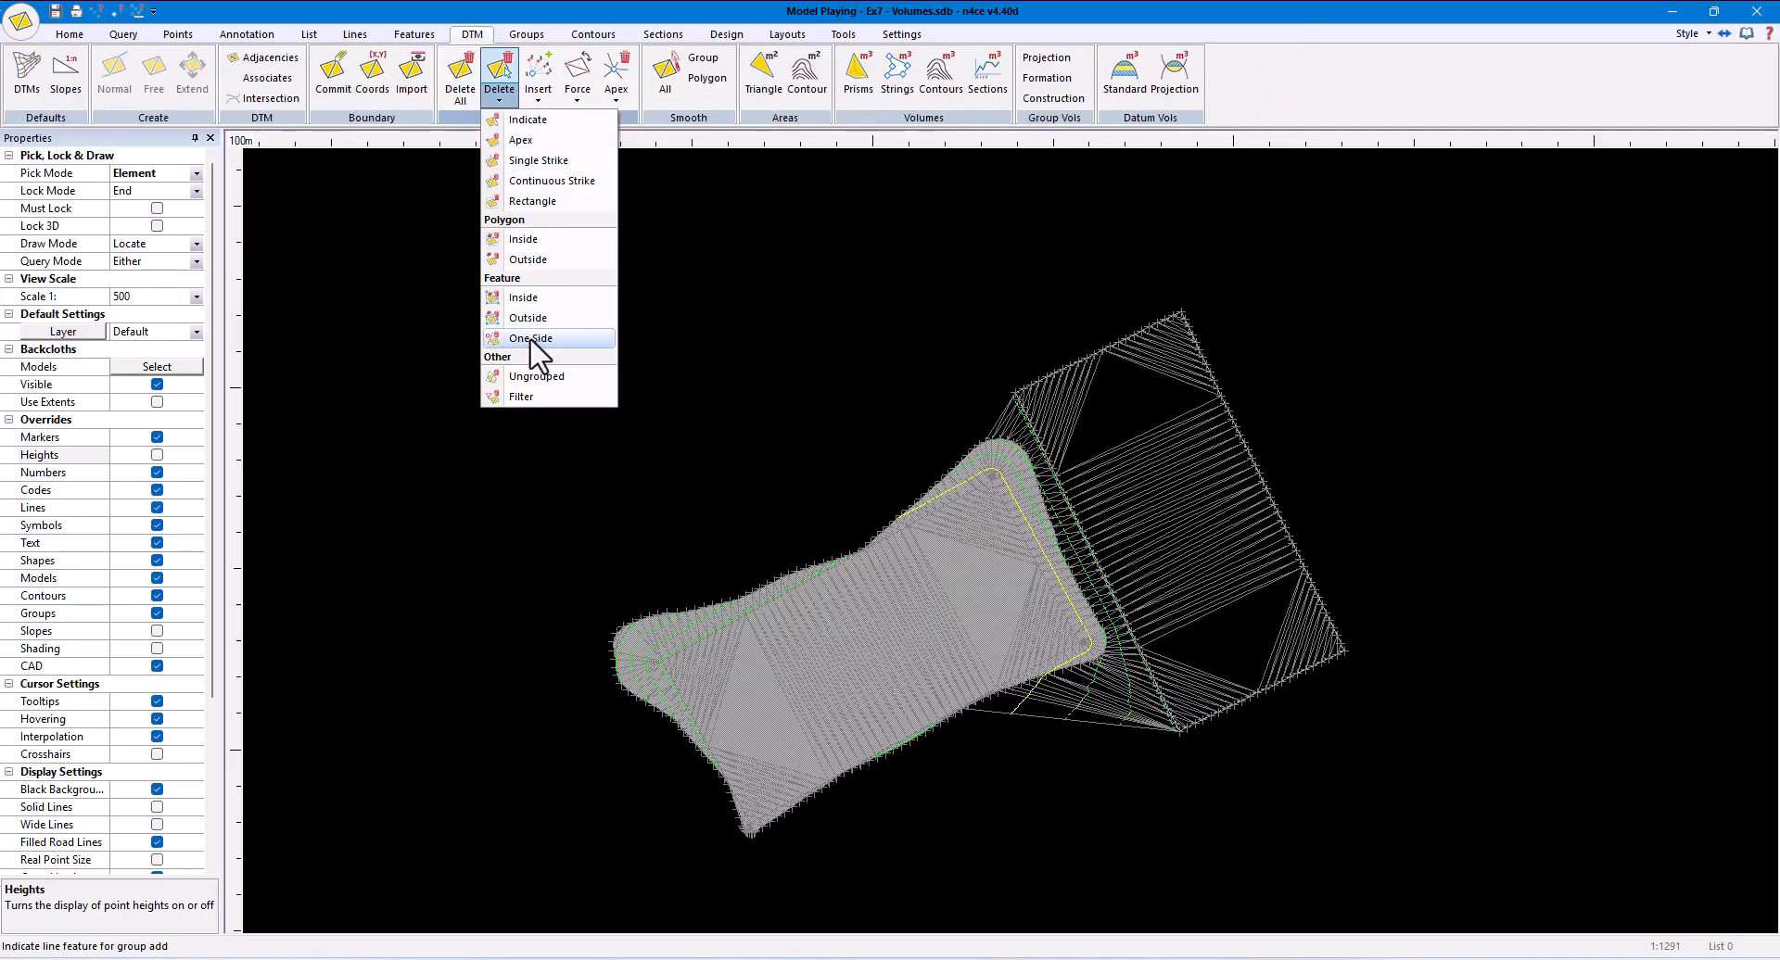
pyautogui.click(536, 377)
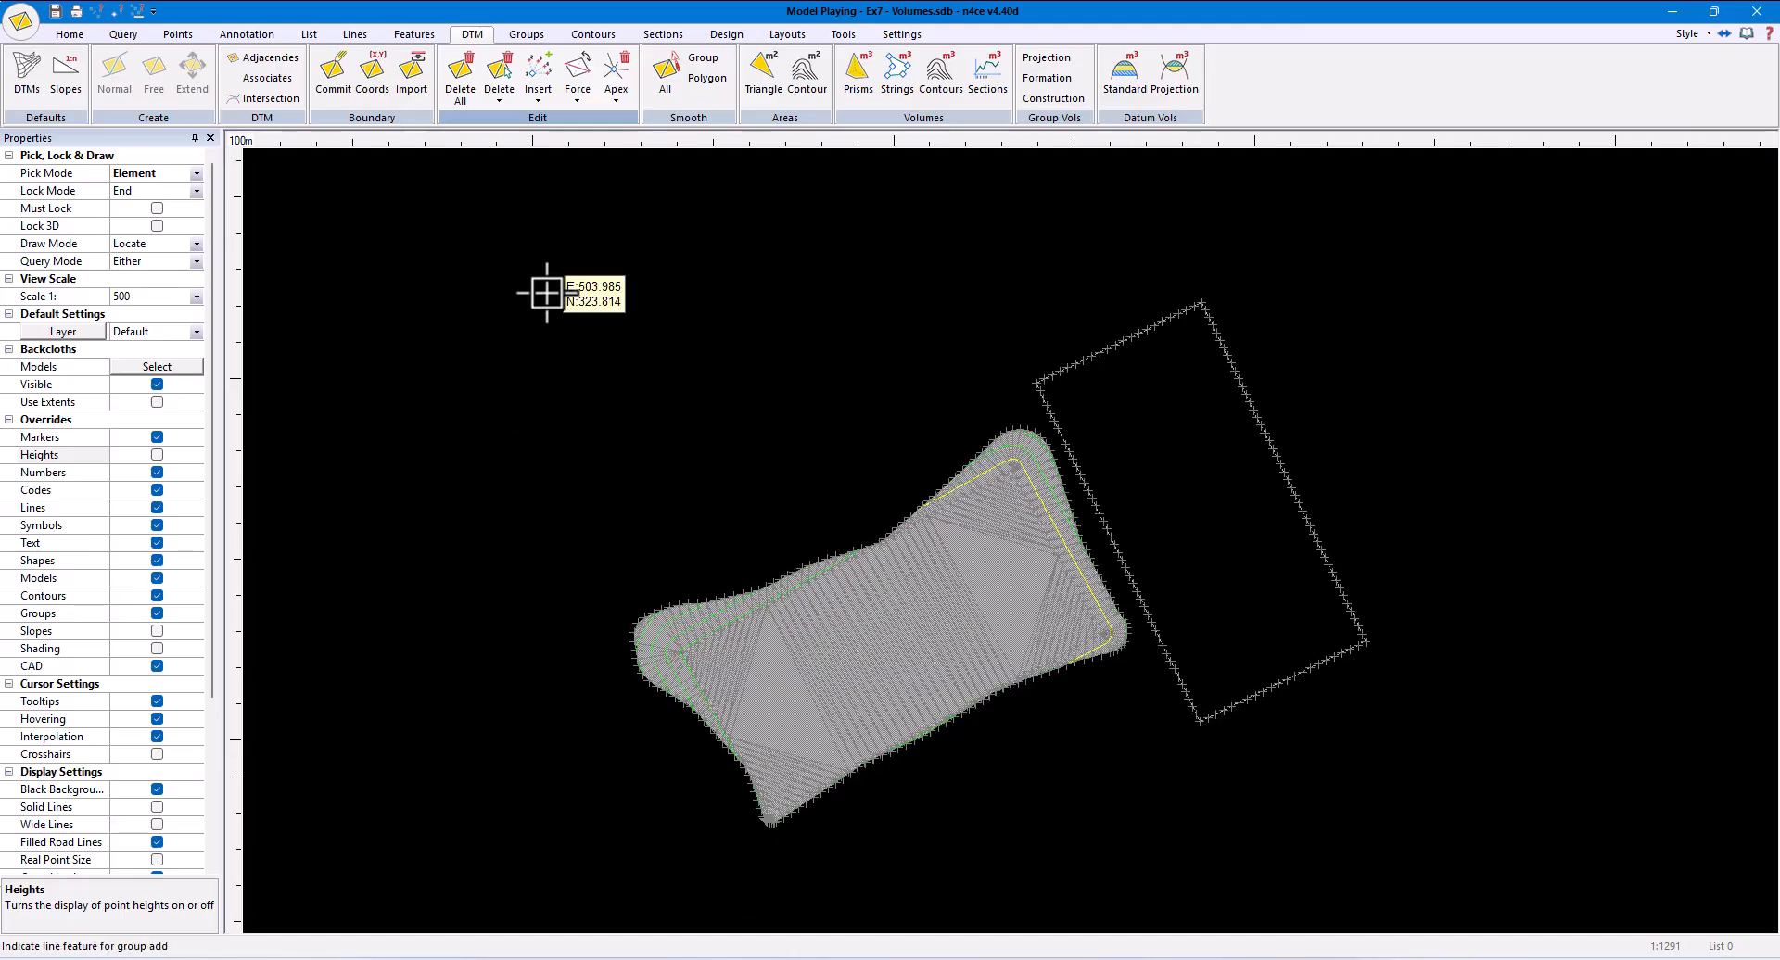
# - Calculate prism volumes of the Playing model projected to the Original DTM and examine the Pitch A cut, fill and balance figures
pyautogui.click(860, 84)
pyautogui.click(973, 593)
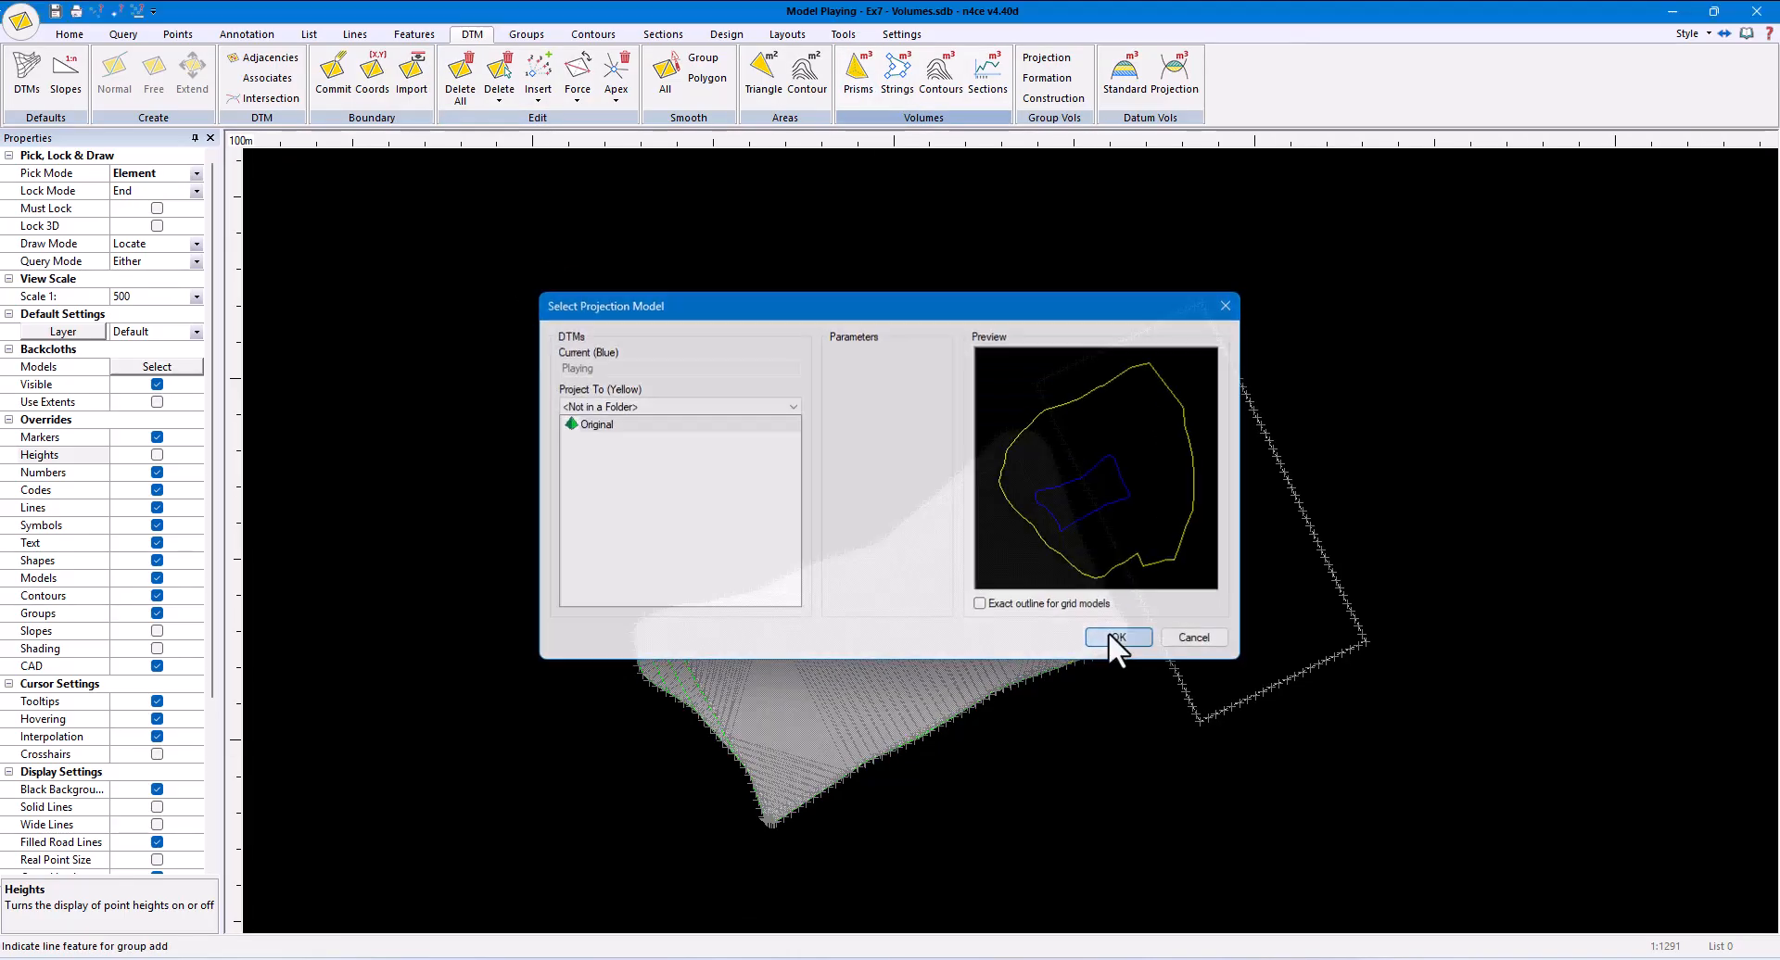
pyautogui.click(1117, 635)
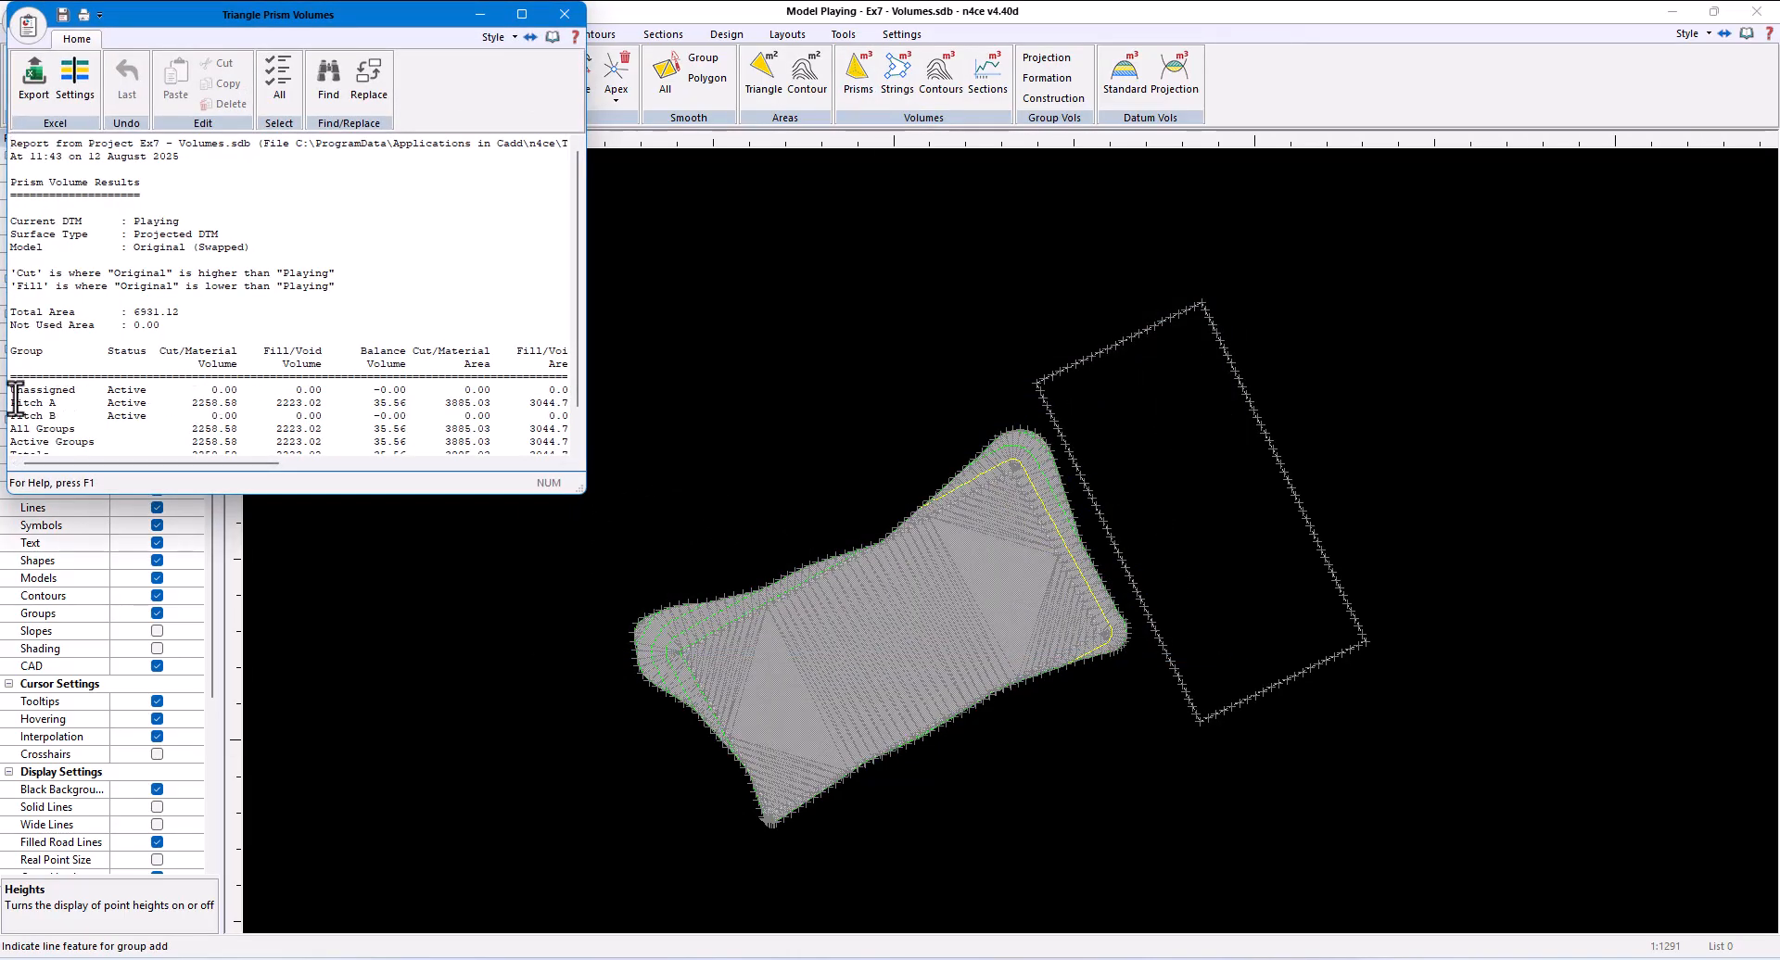
pyautogui.moveTo(11, 403); pyautogui.dragTo(405, 403)
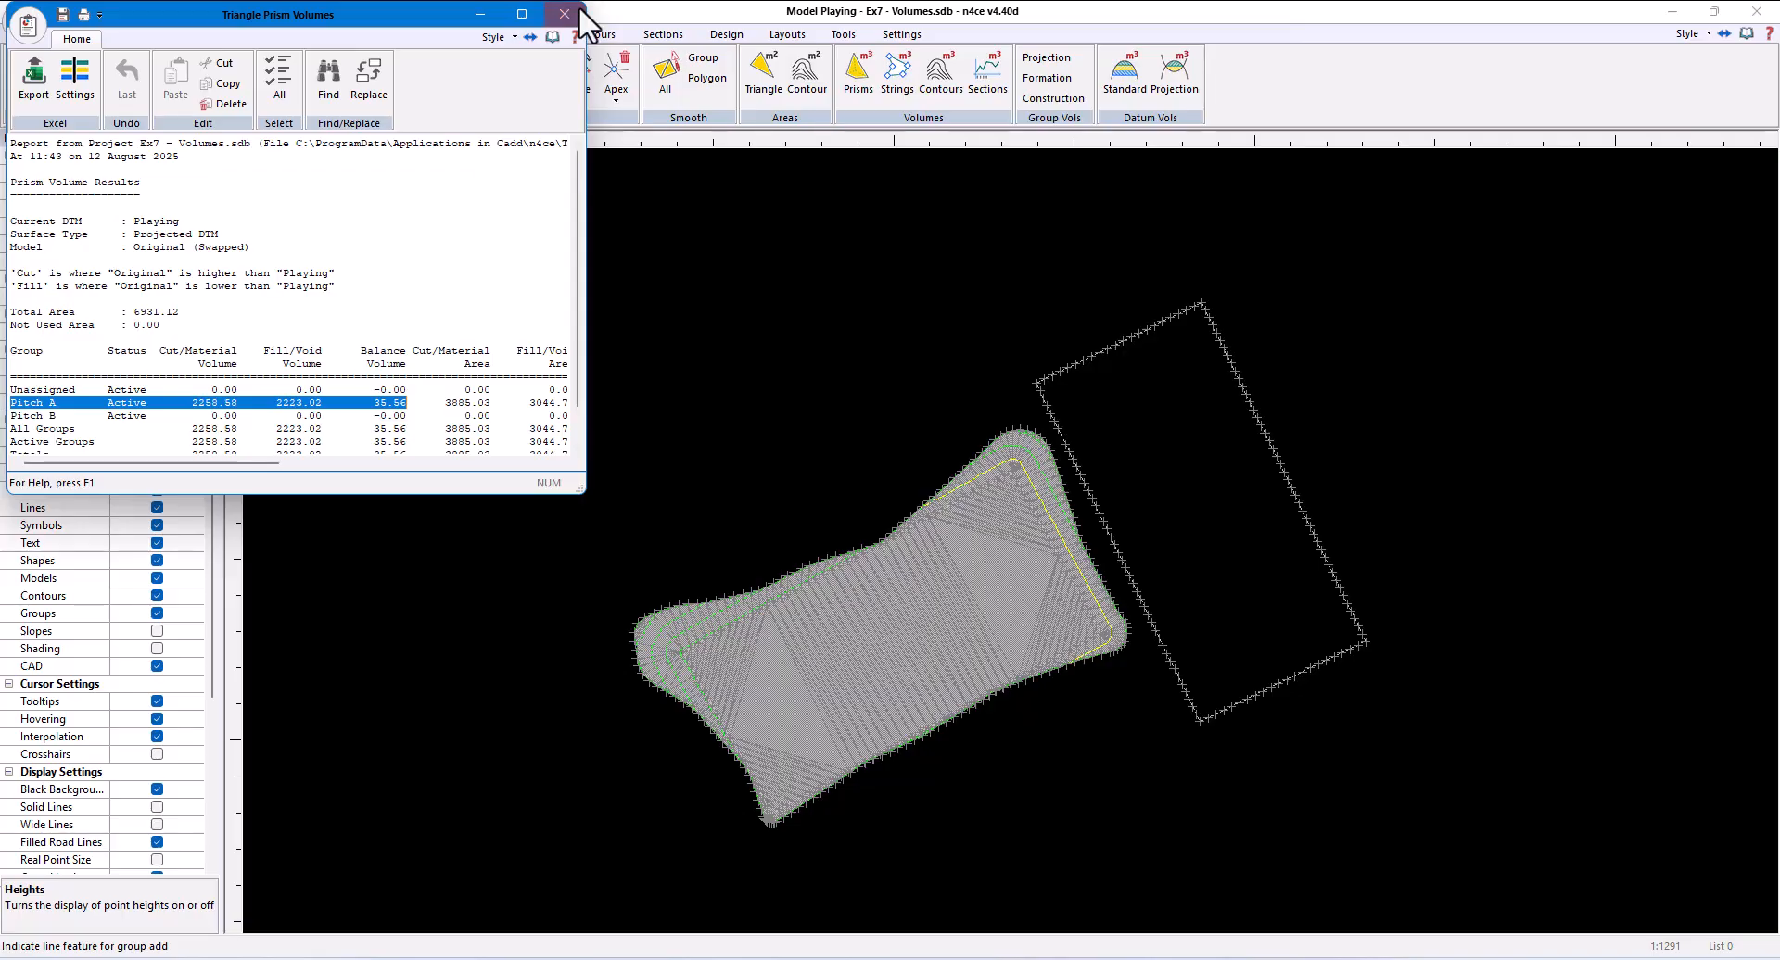
pyautogui.click(569, 11)
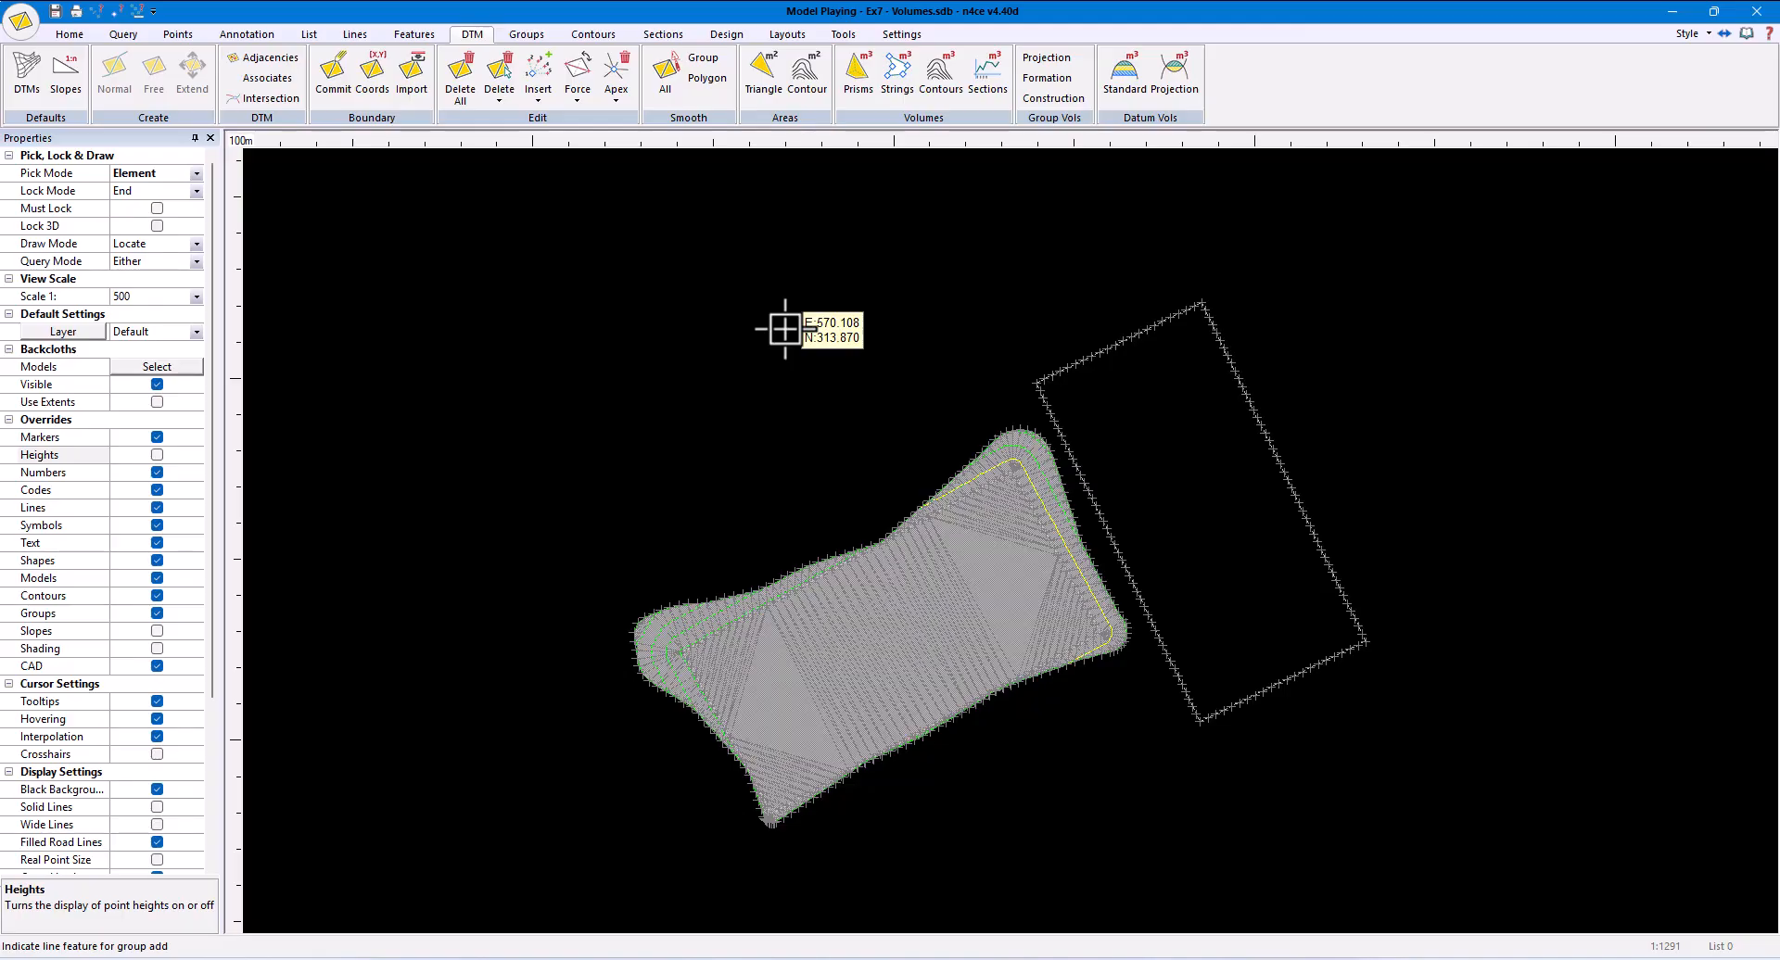
# - Try to batter the upper-right pitch outline at 1:4 up and down to the Original DTM and inspect the overlap with Pitch A's batter
pyautogui.rightClick(1340, 329)
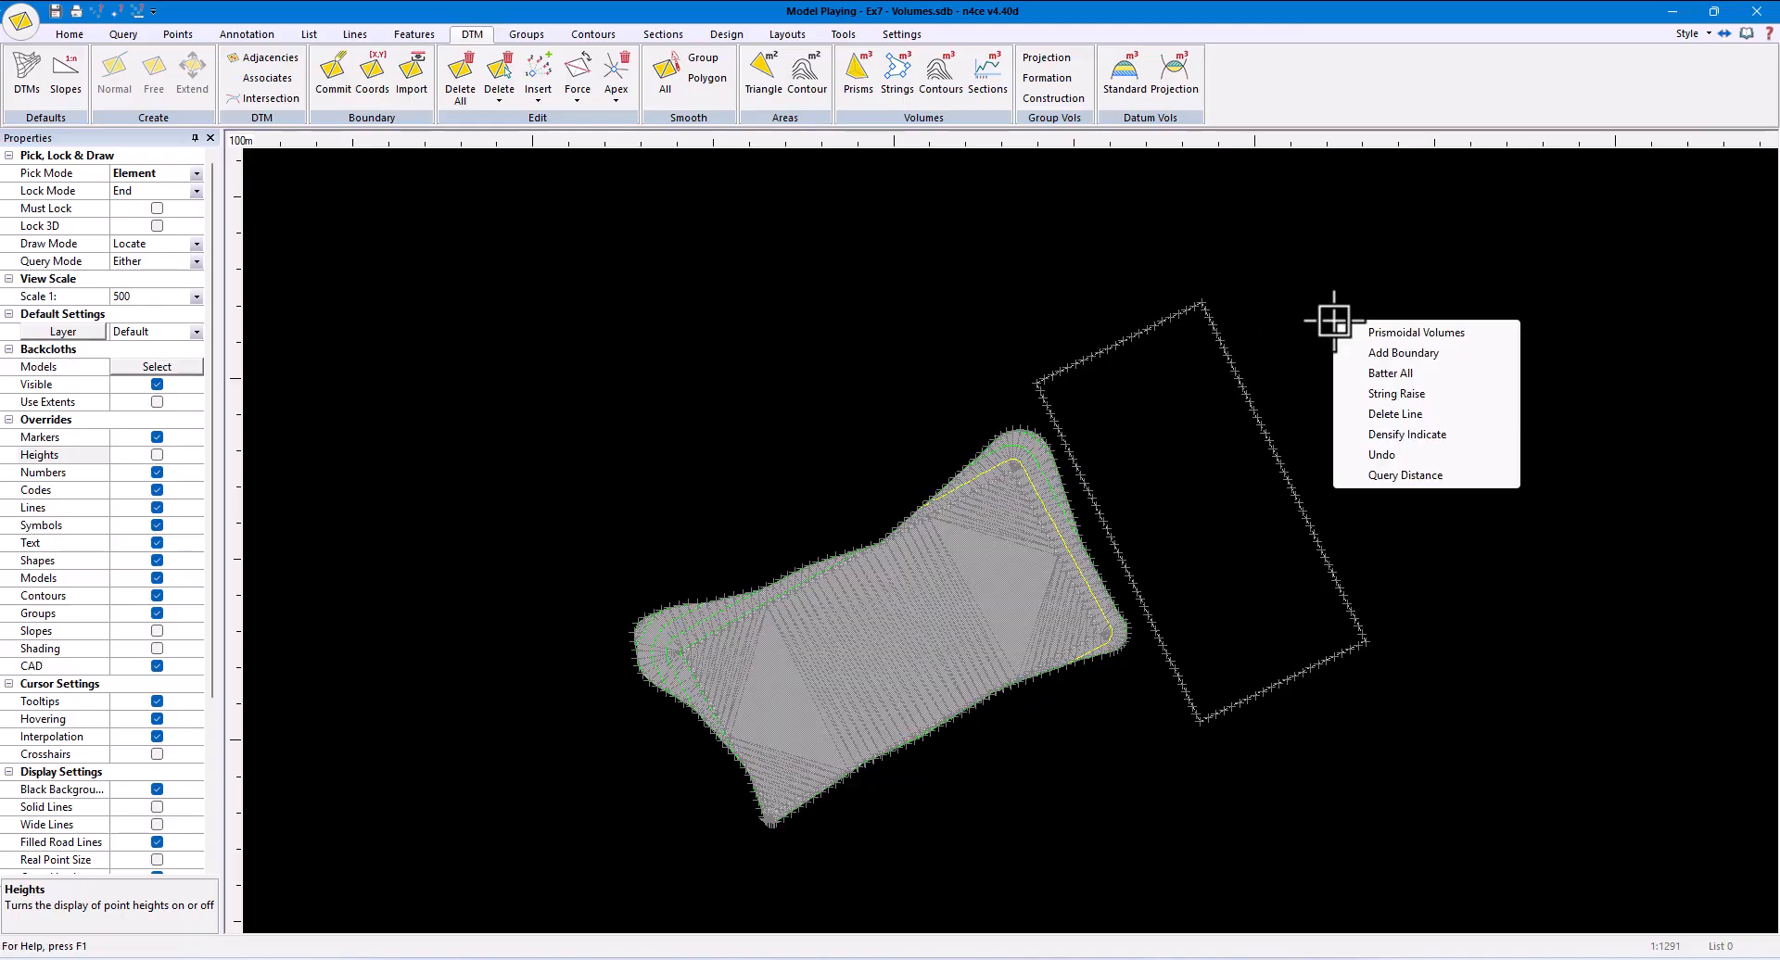
pyautogui.click(1400, 373)
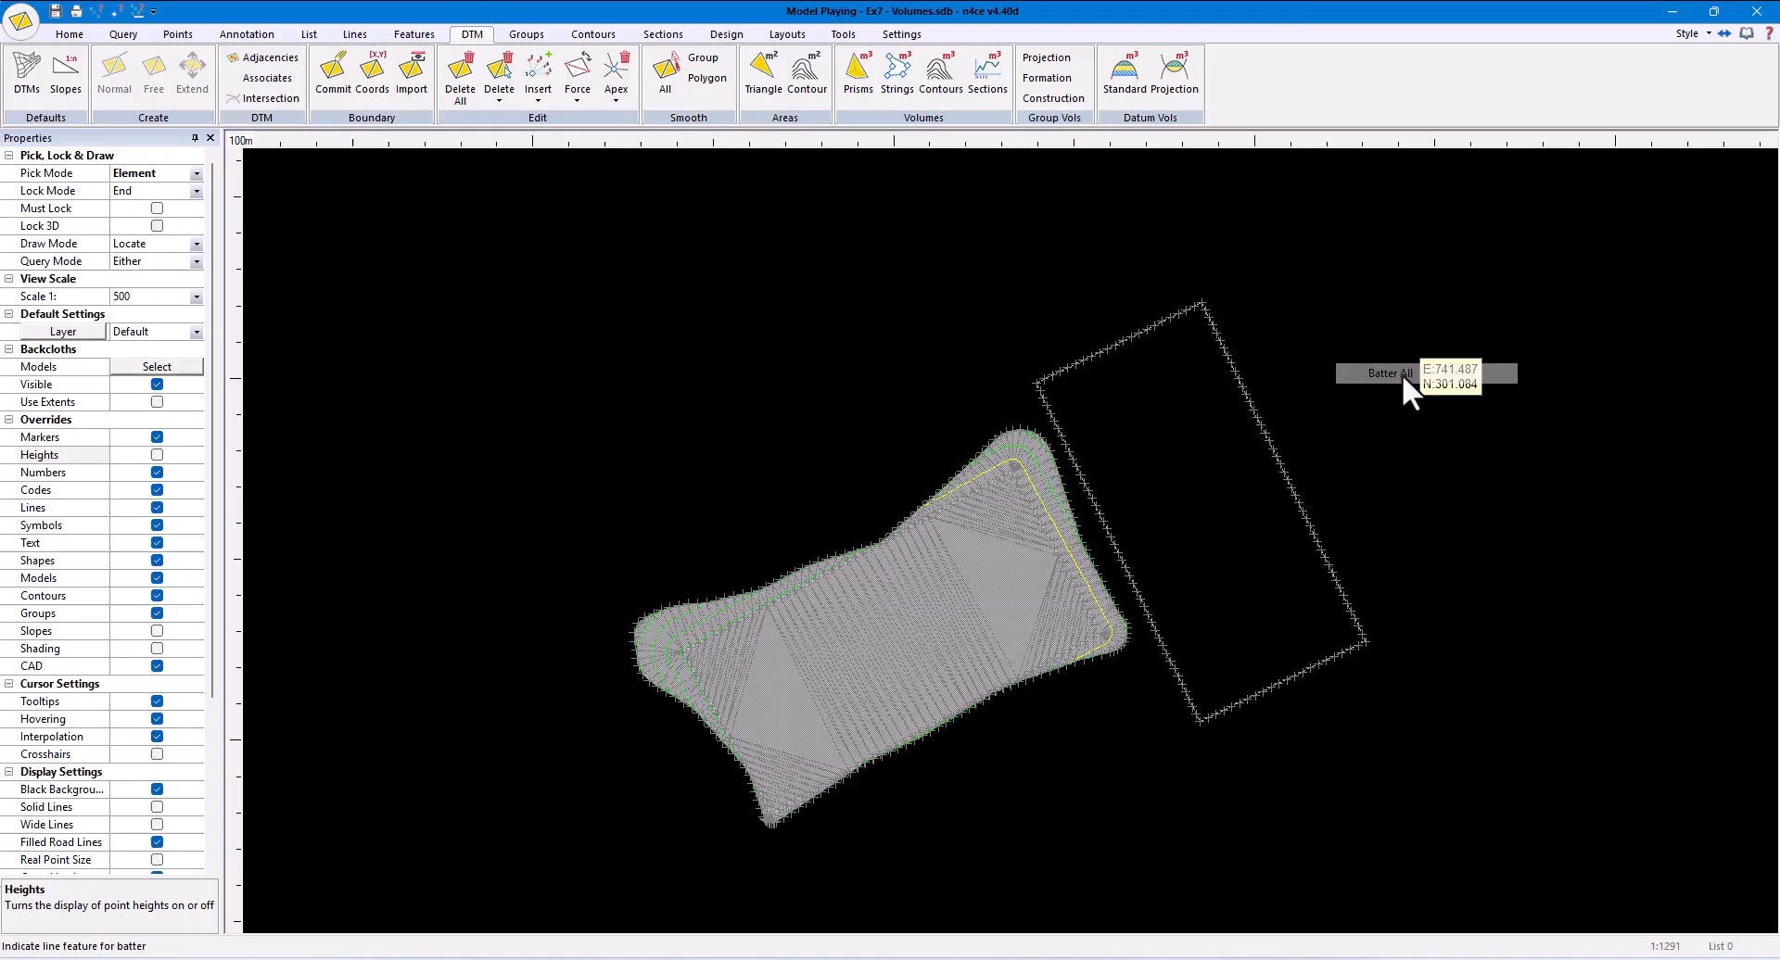
pyautogui.click(1290, 477)
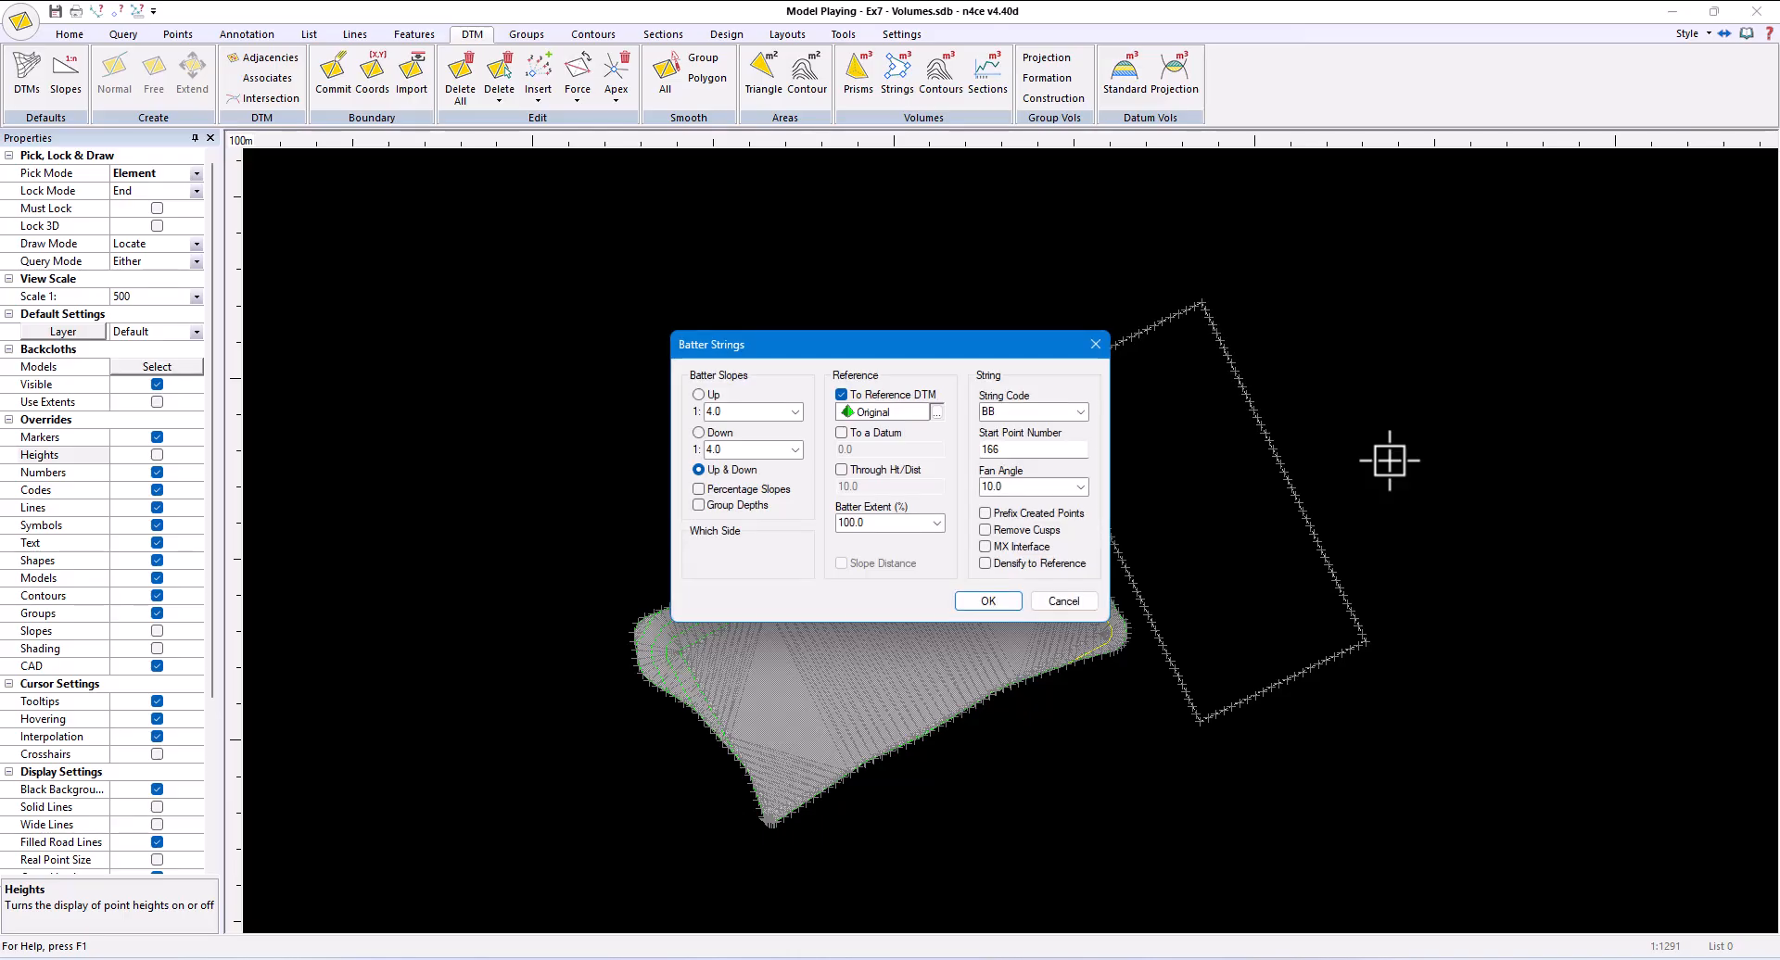
pyautogui.click(989, 600)
pyautogui.scroll(3, 1112, 516)
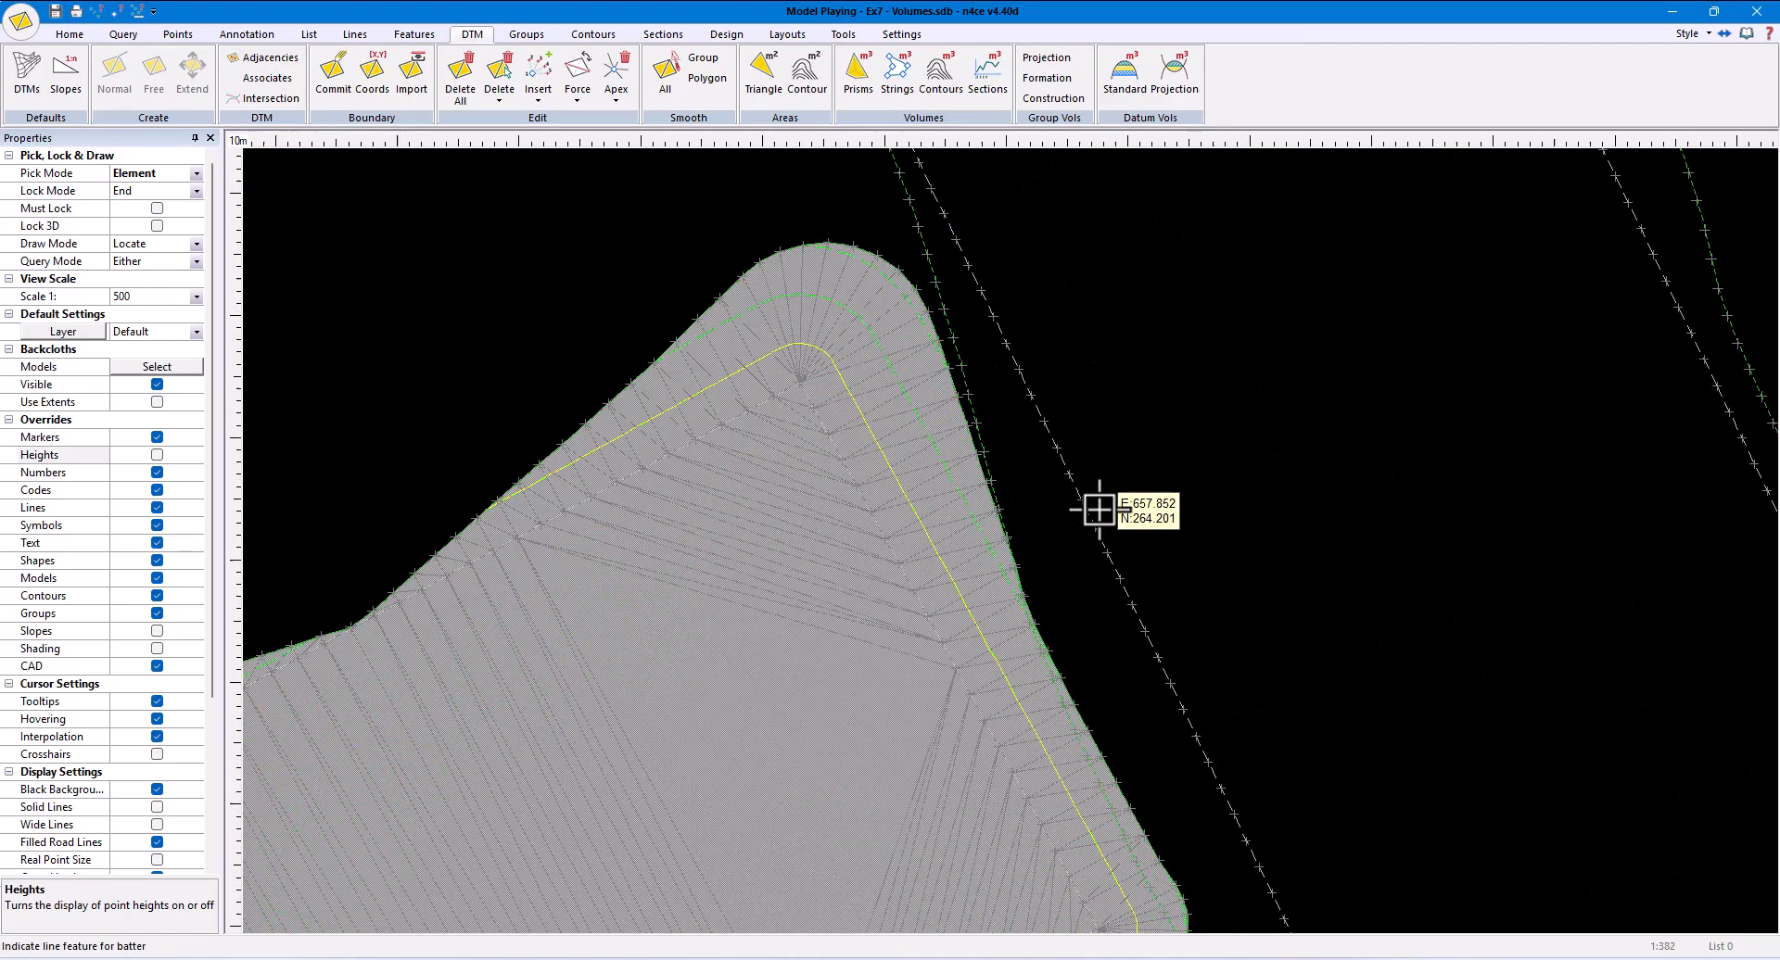
pyautogui.moveTo(1303, 604); pyautogui.dragTo(1397, 162, button='middle')
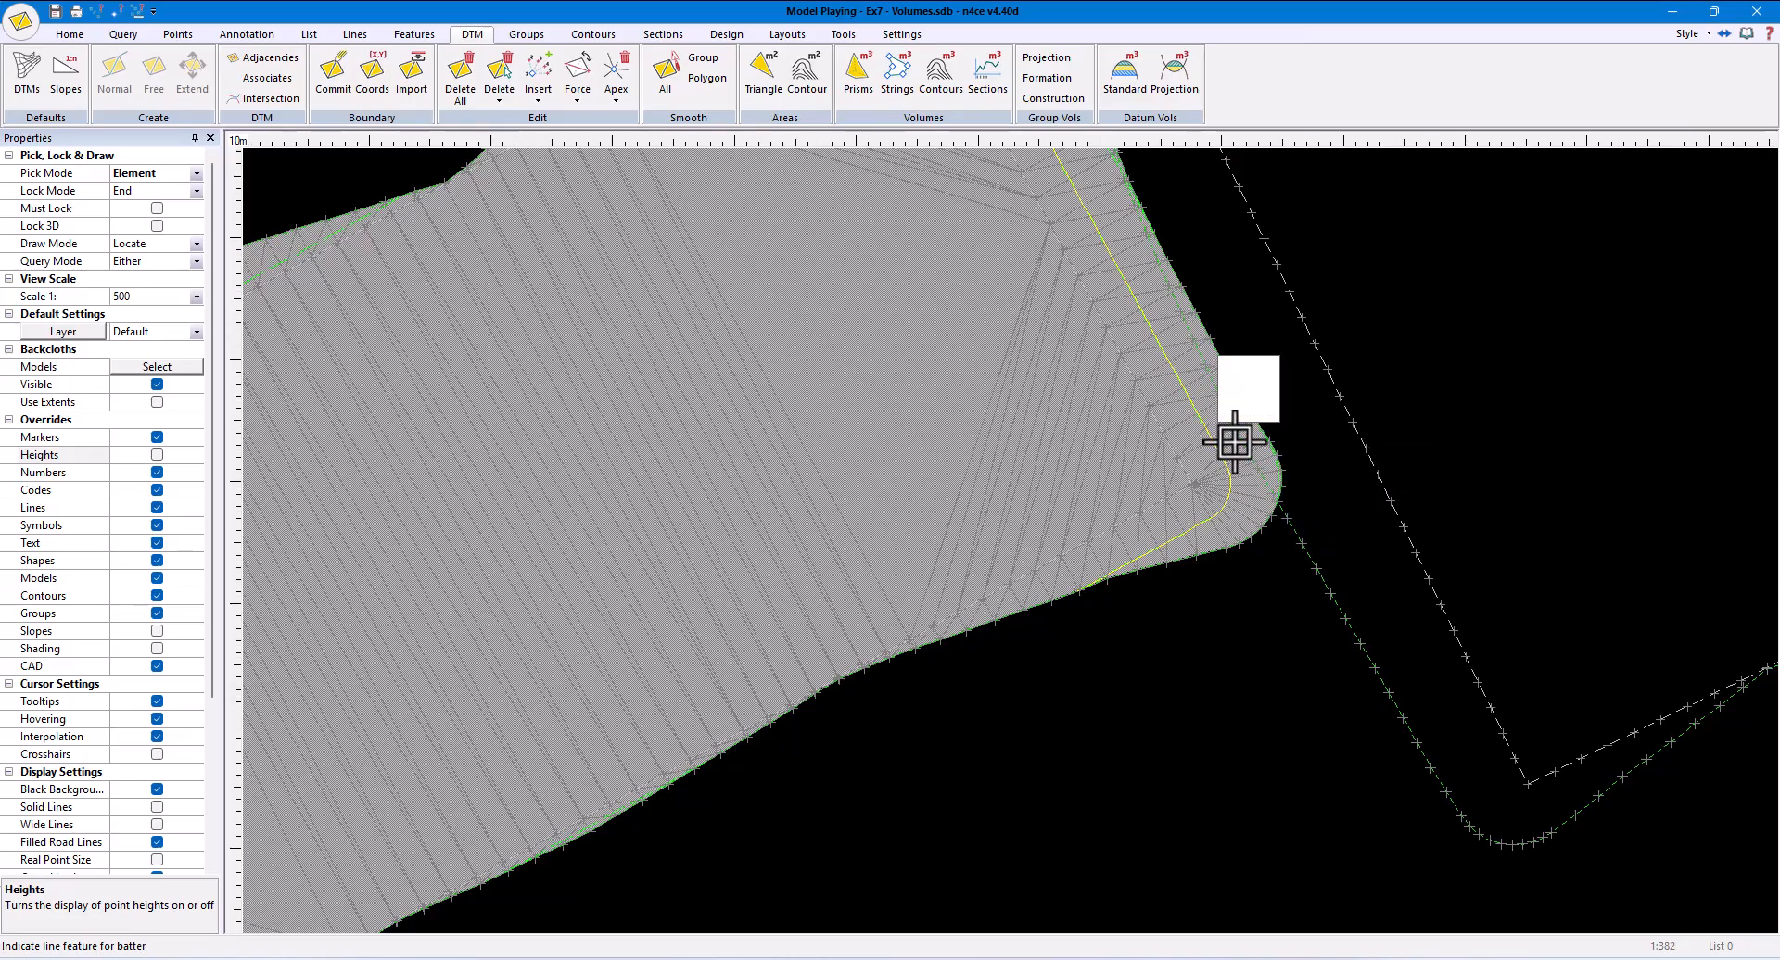
pyautogui.scroll(-3, 1267, 504)
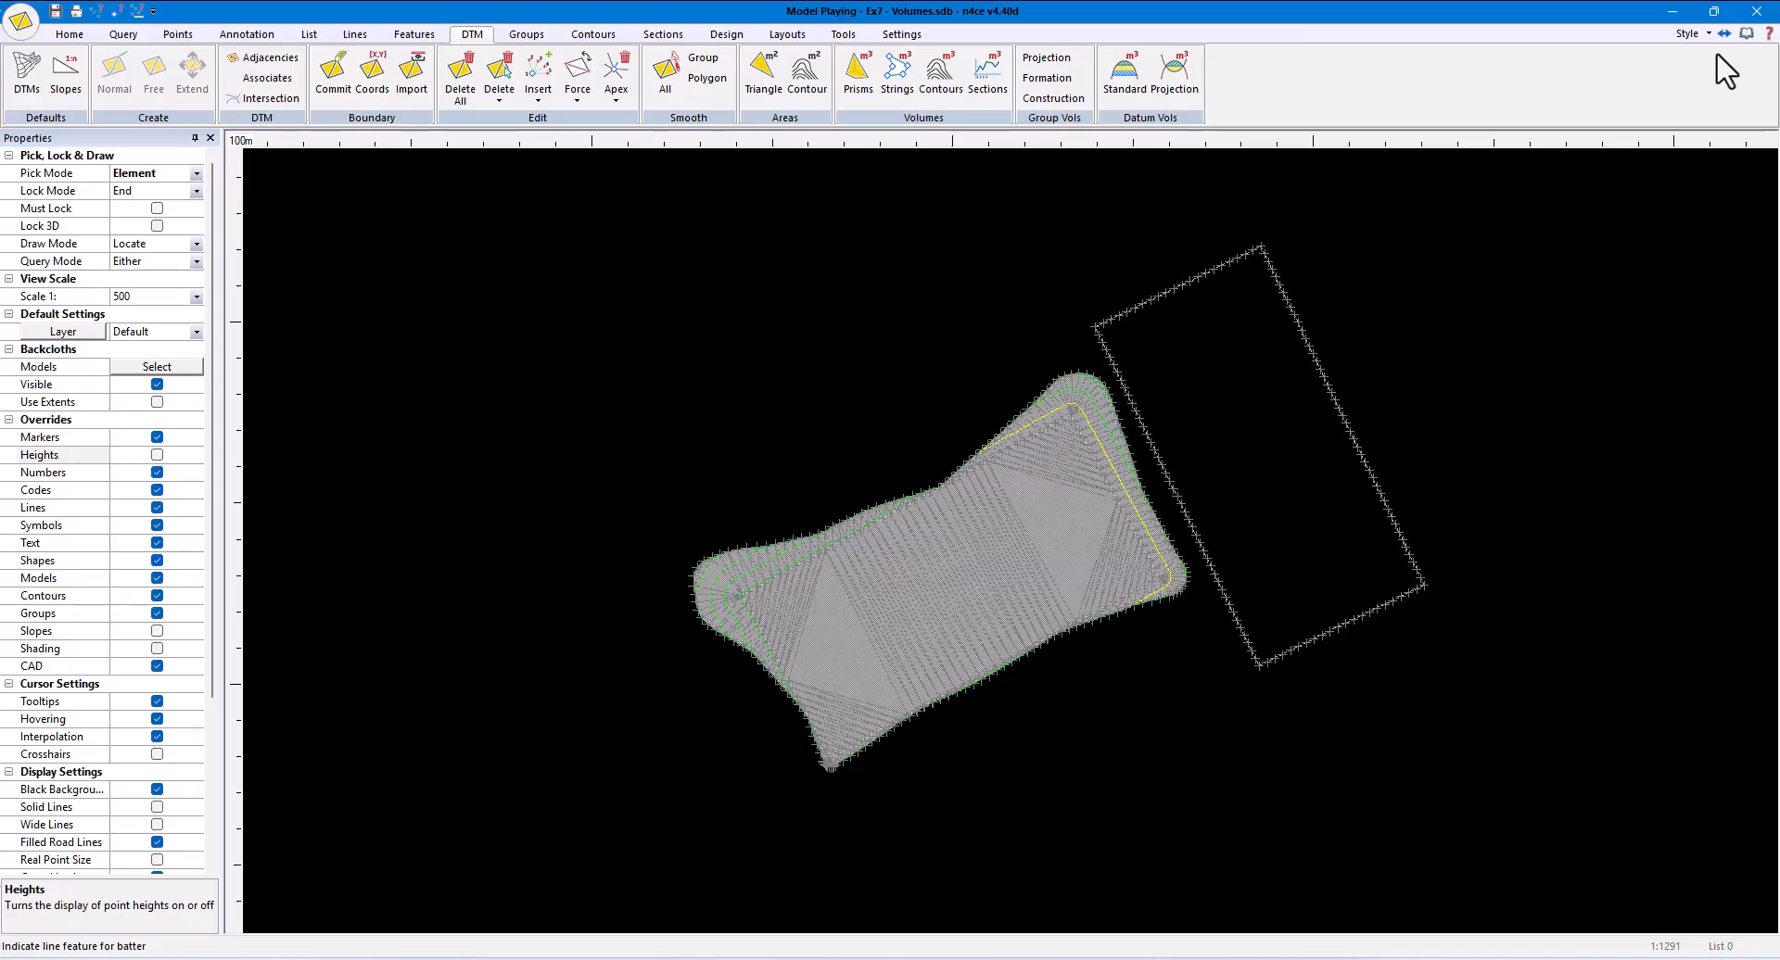
# - Create a merged model named Pitch A Merged with Playing as the foreground and Original as the background
pyautogui.click(1757, 11)
pyautogui.click(52, 239)
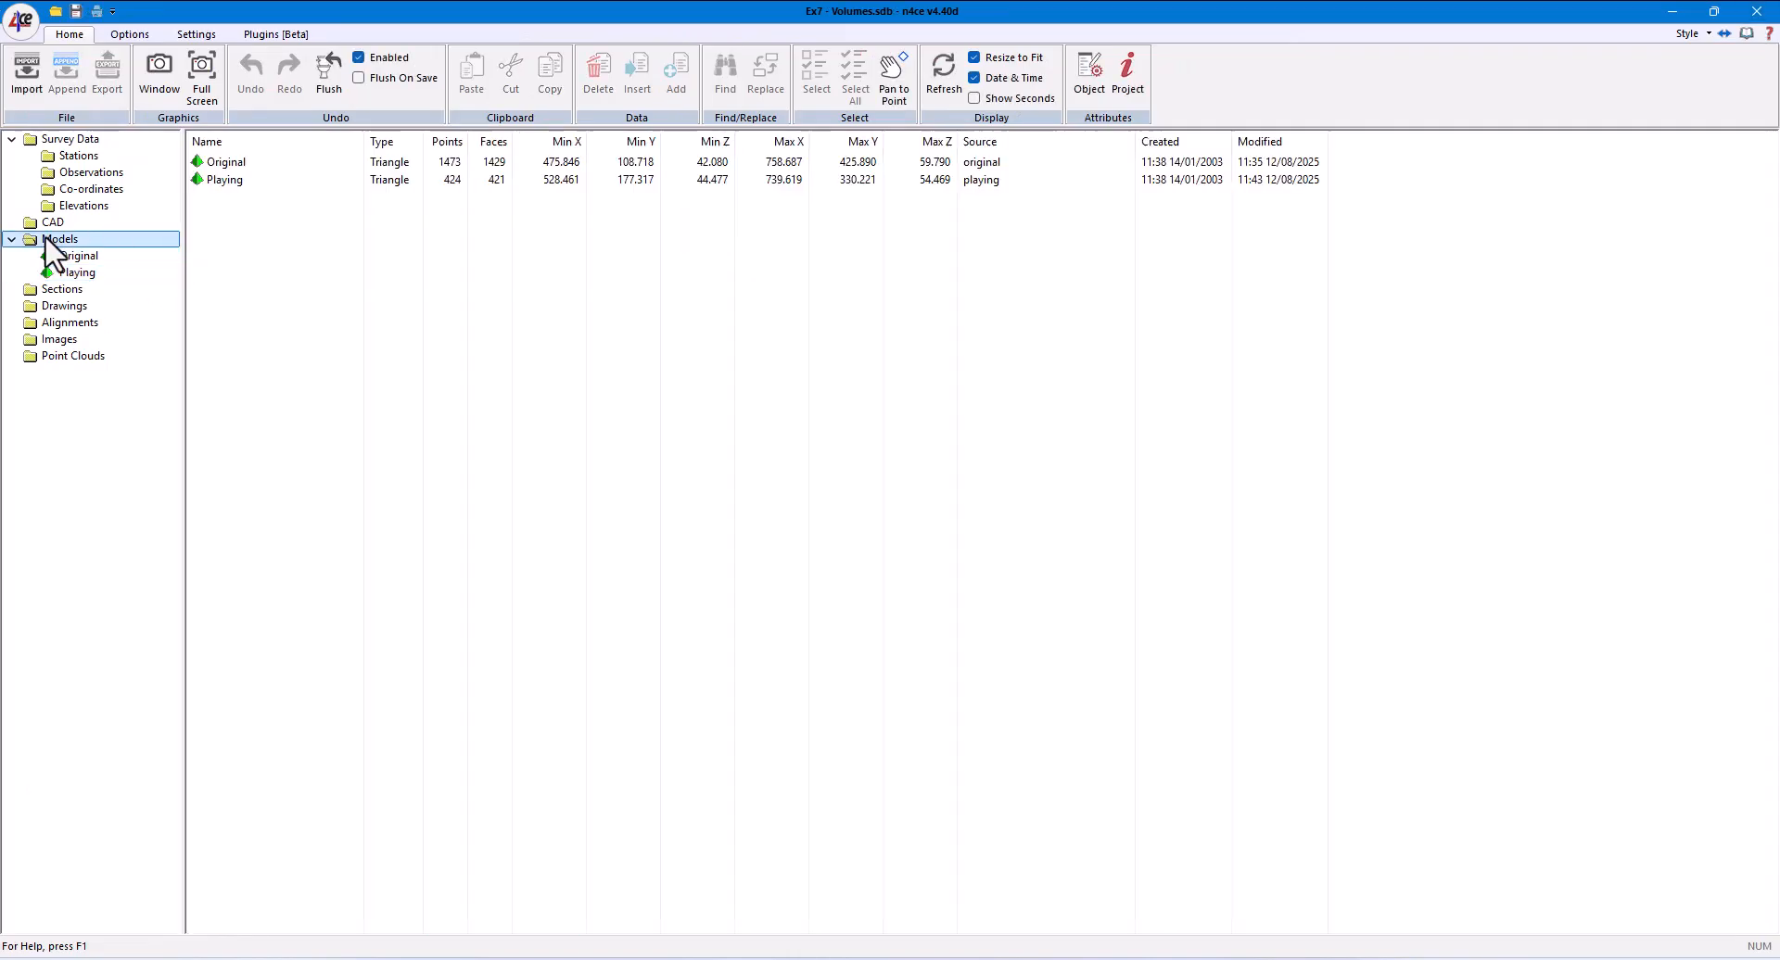
pyautogui.rightClick(48, 239)
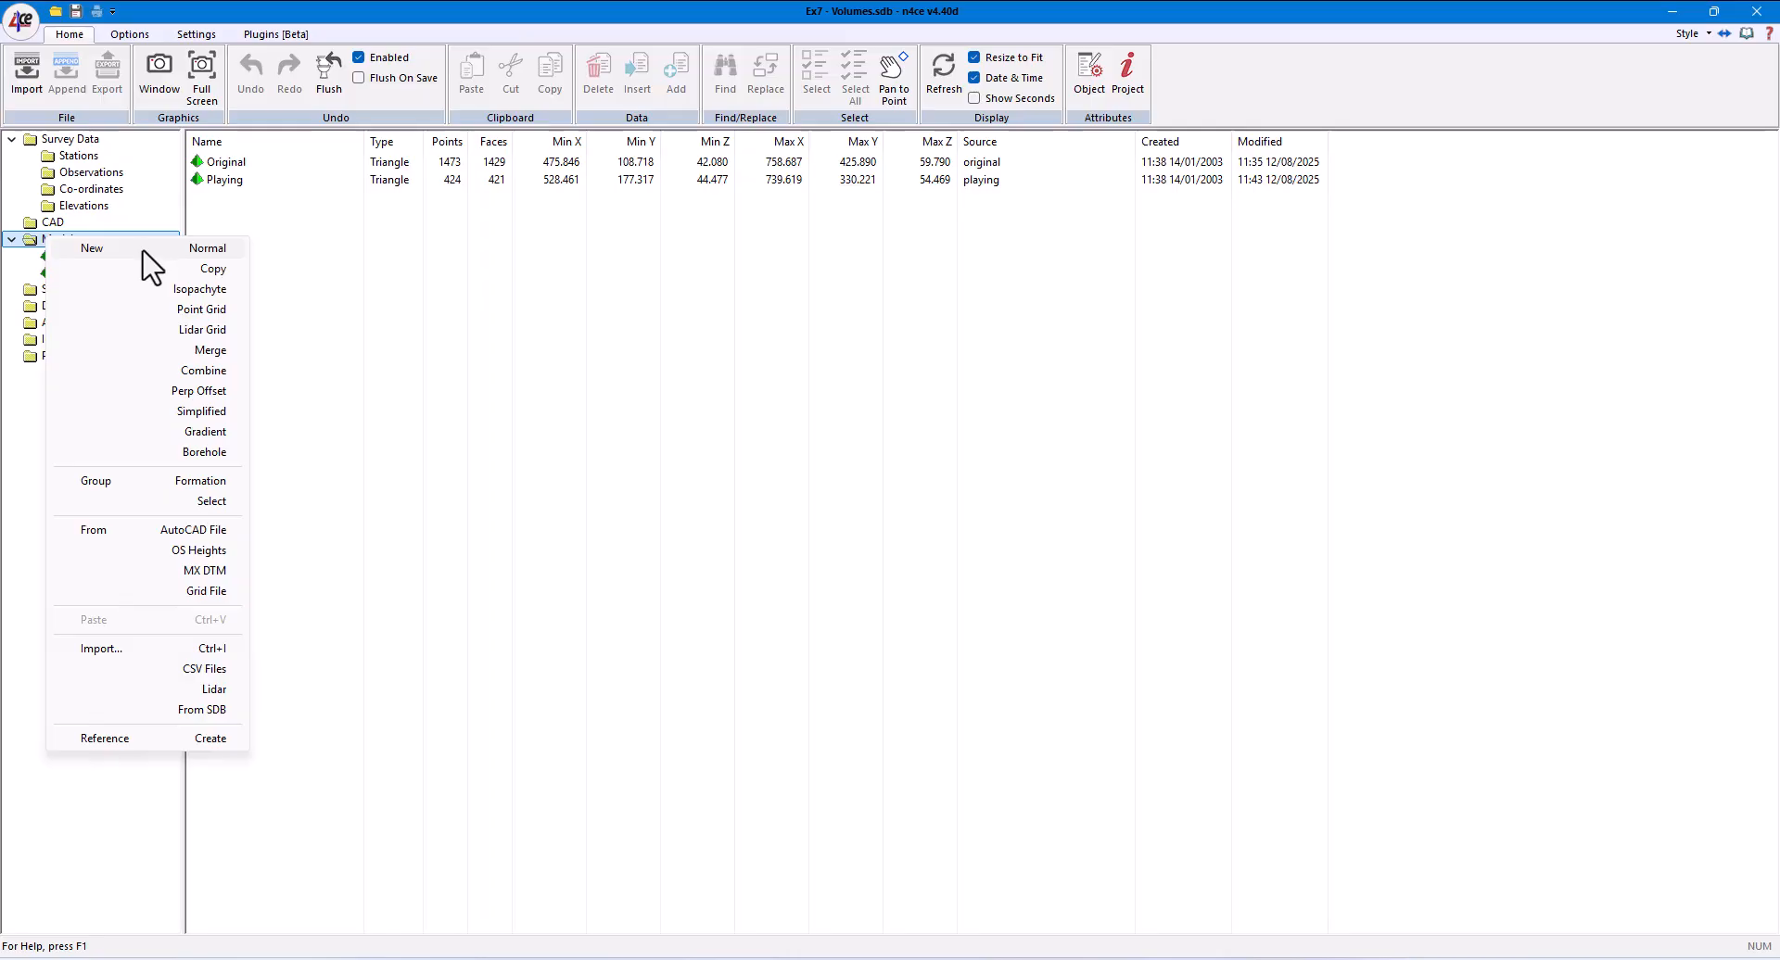
pyautogui.click(171, 350)
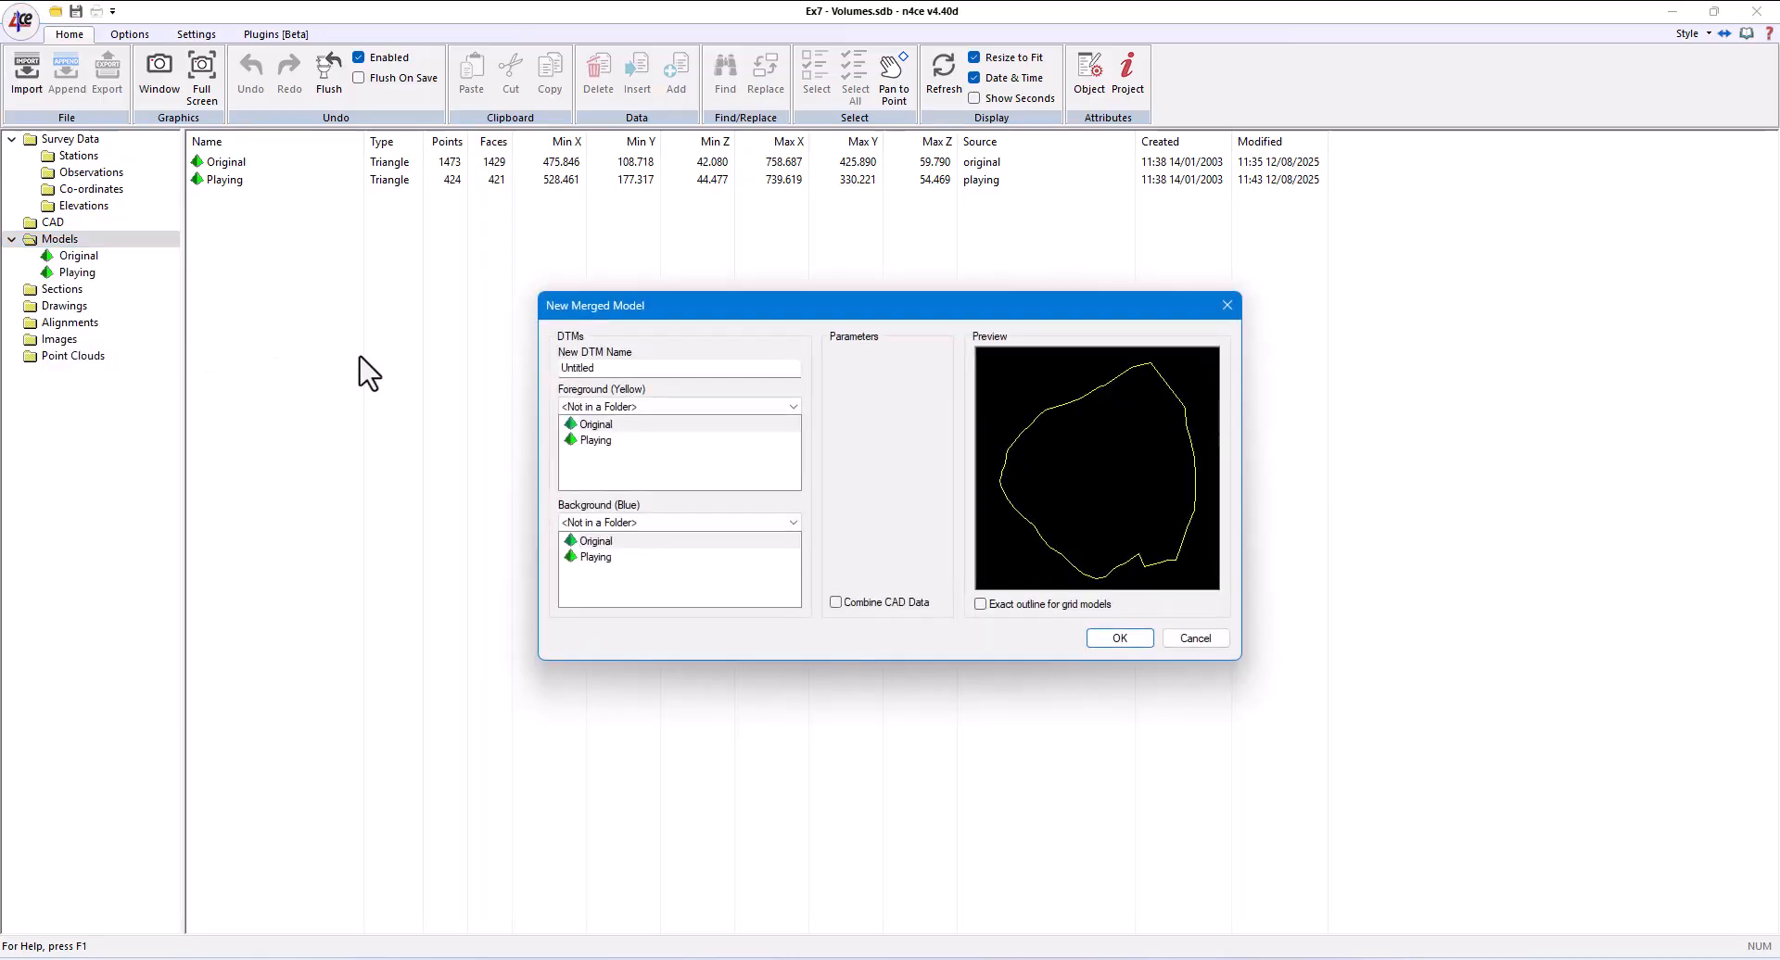
pyautogui.doubleClick(619, 367)
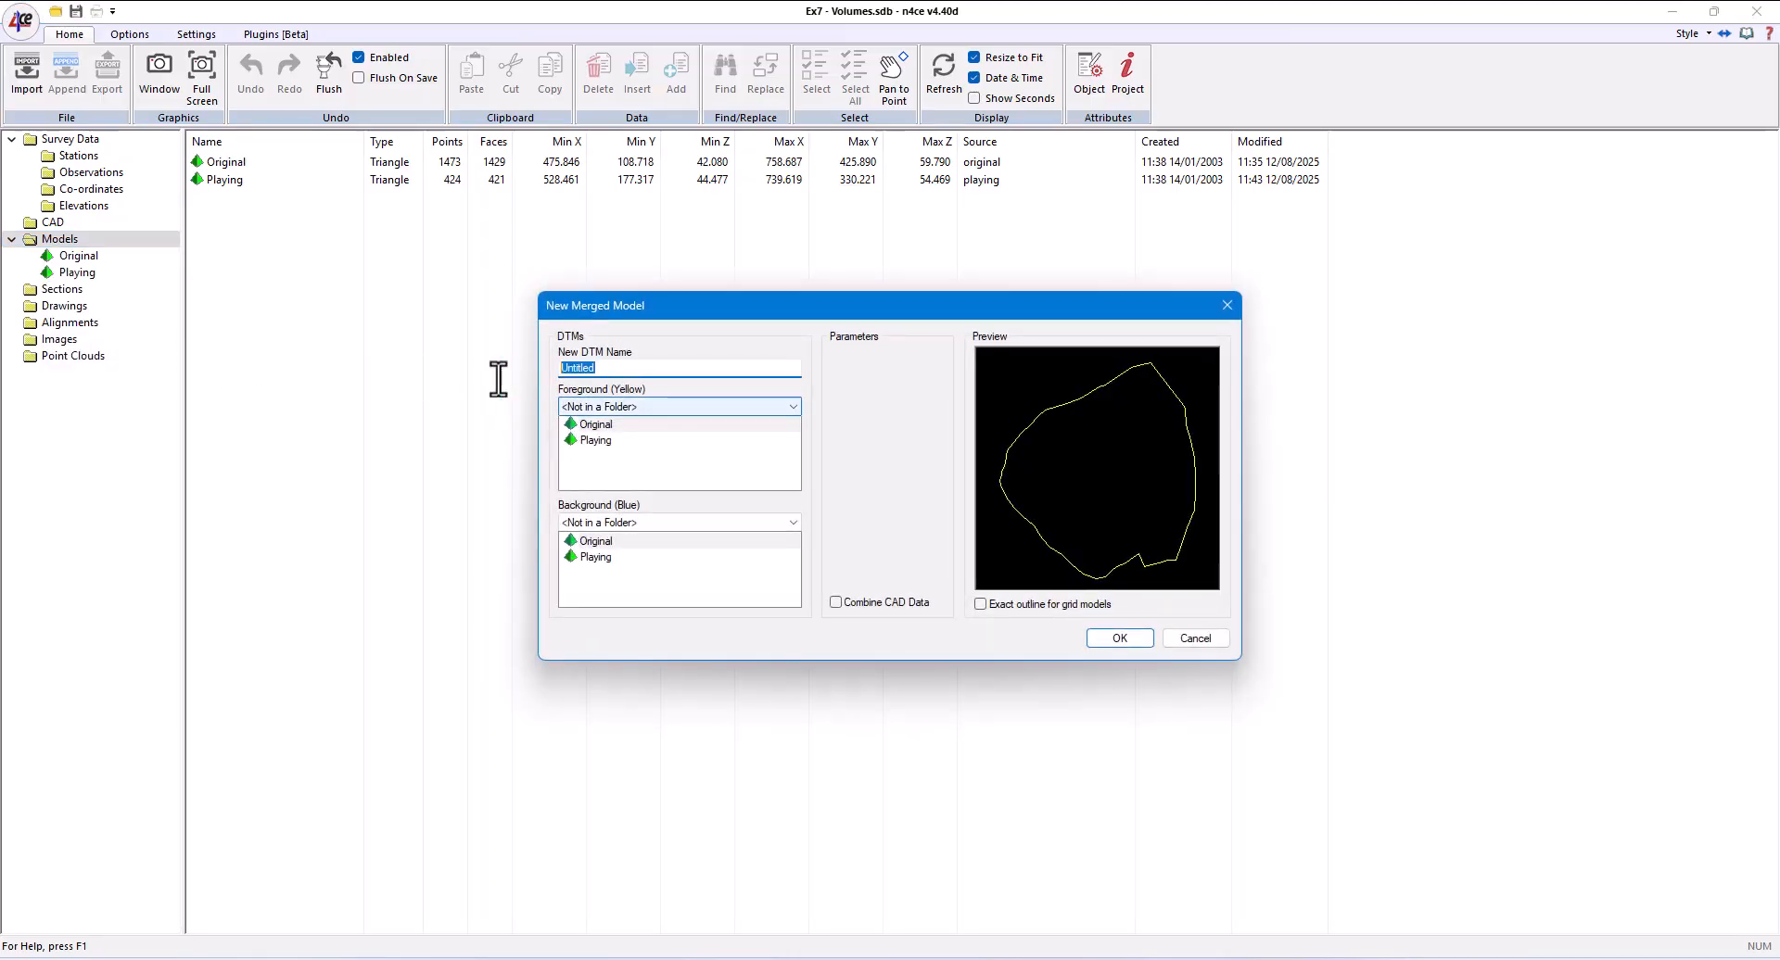
pyautogui.write('Pitch A Merged')
pyautogui.click(605, 440)
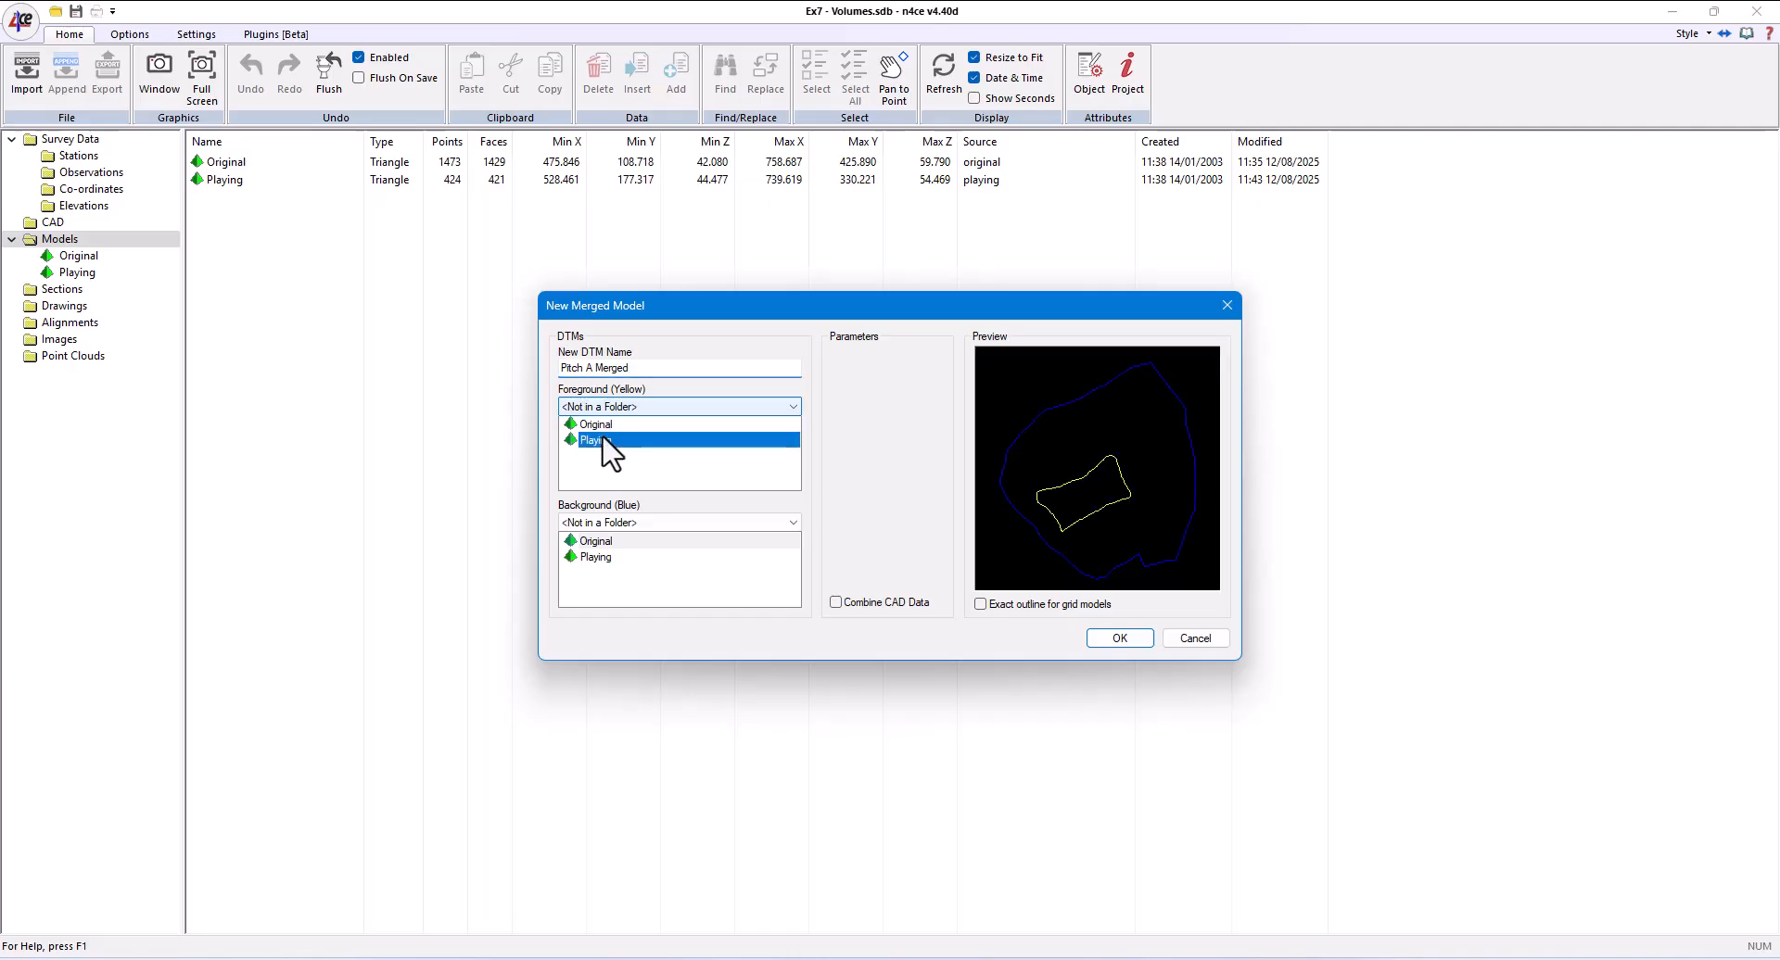
pyautogui.click(605, 542)
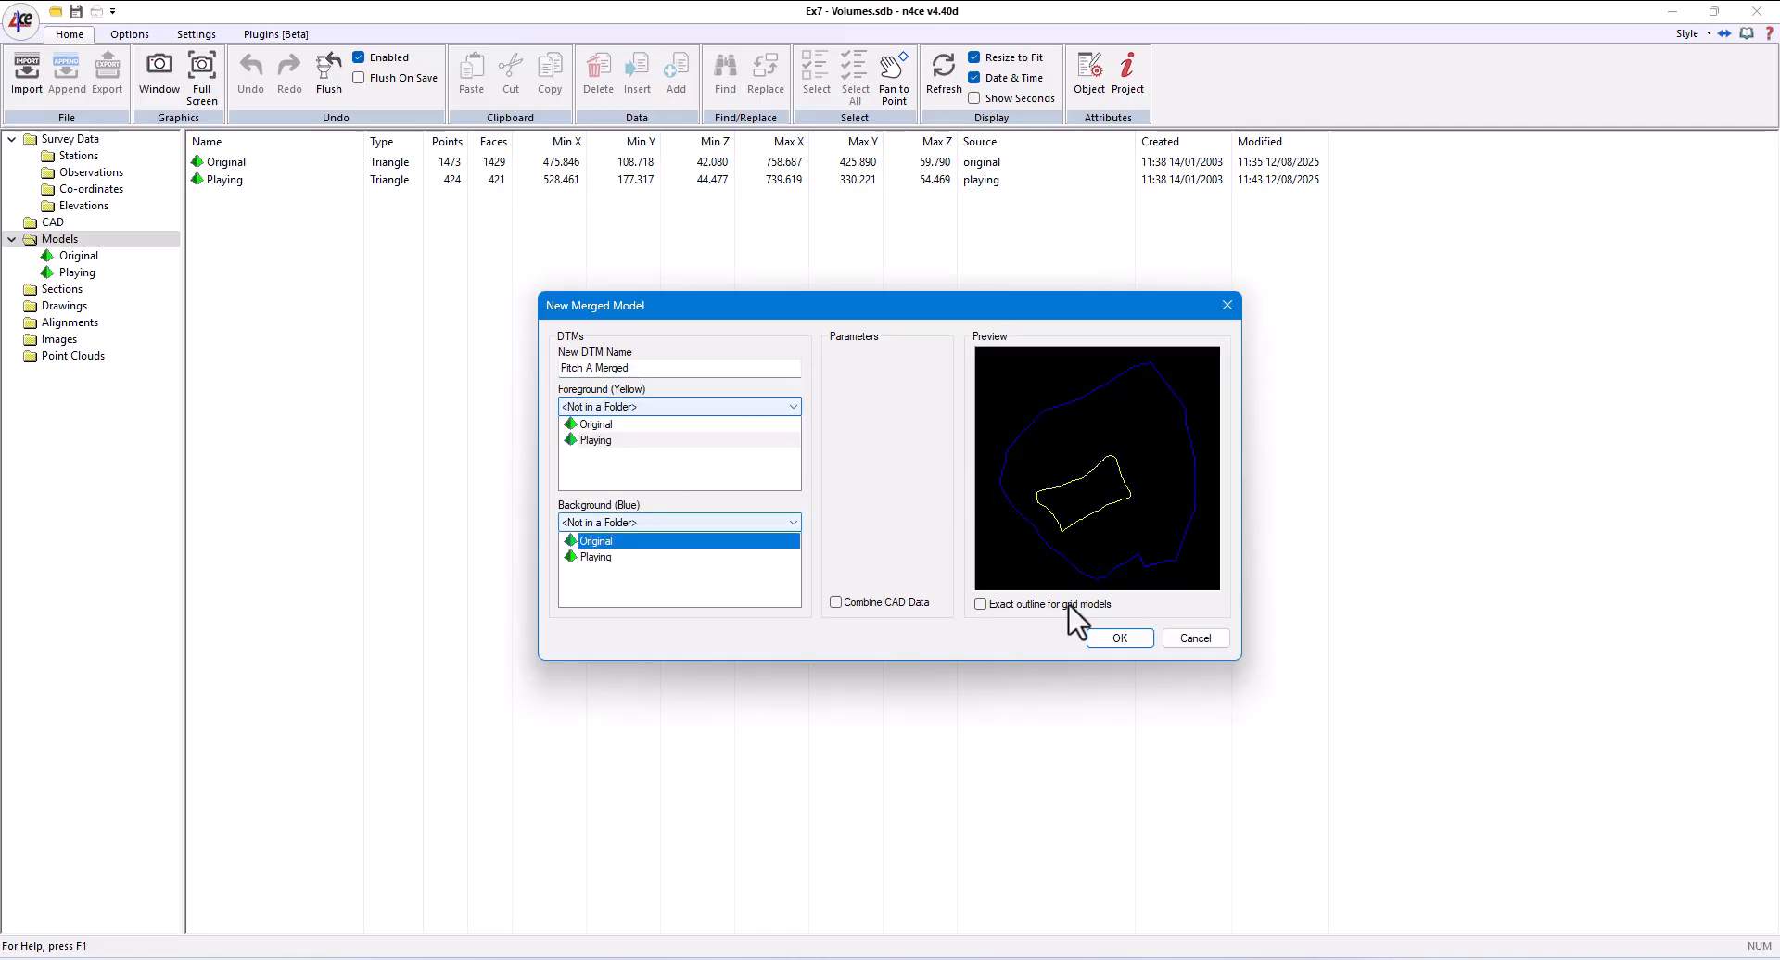
pyautogui.click(1088, 645)
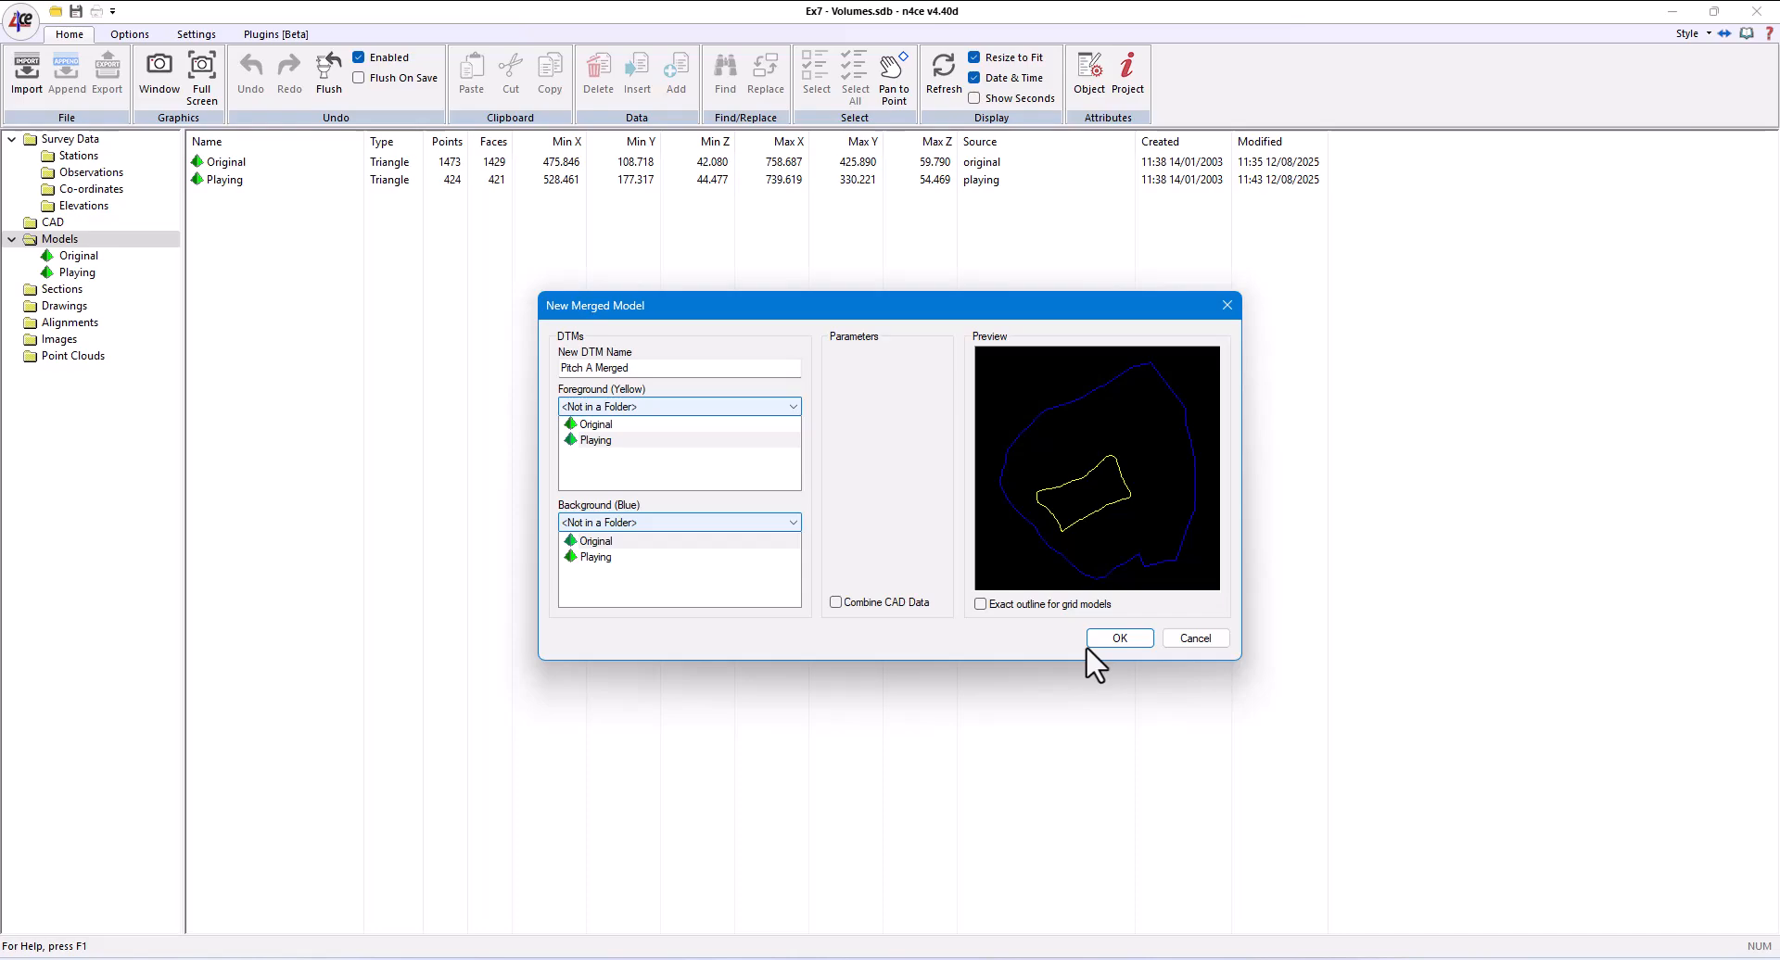
pyautogui.click(1098, 644)
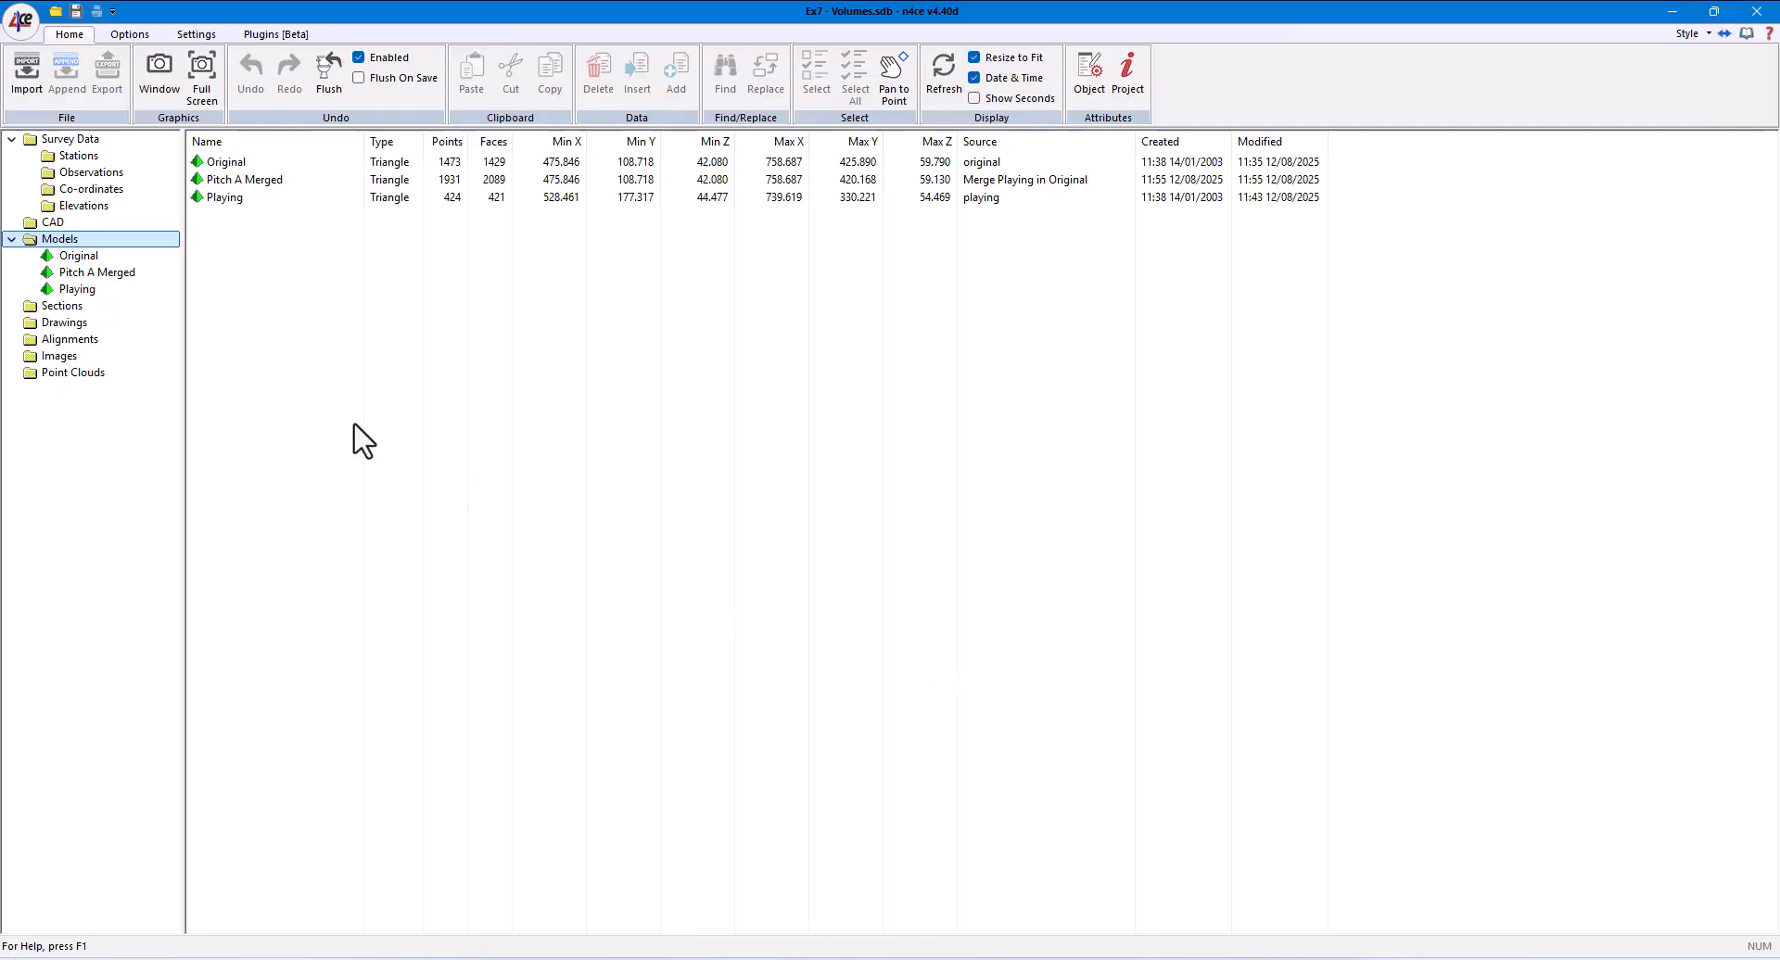
# - View the Pitch A Merged model in 3D with Height Shaded display and examine how the pitch sits in the surrounding ground
pyautogui.click(92, 274)
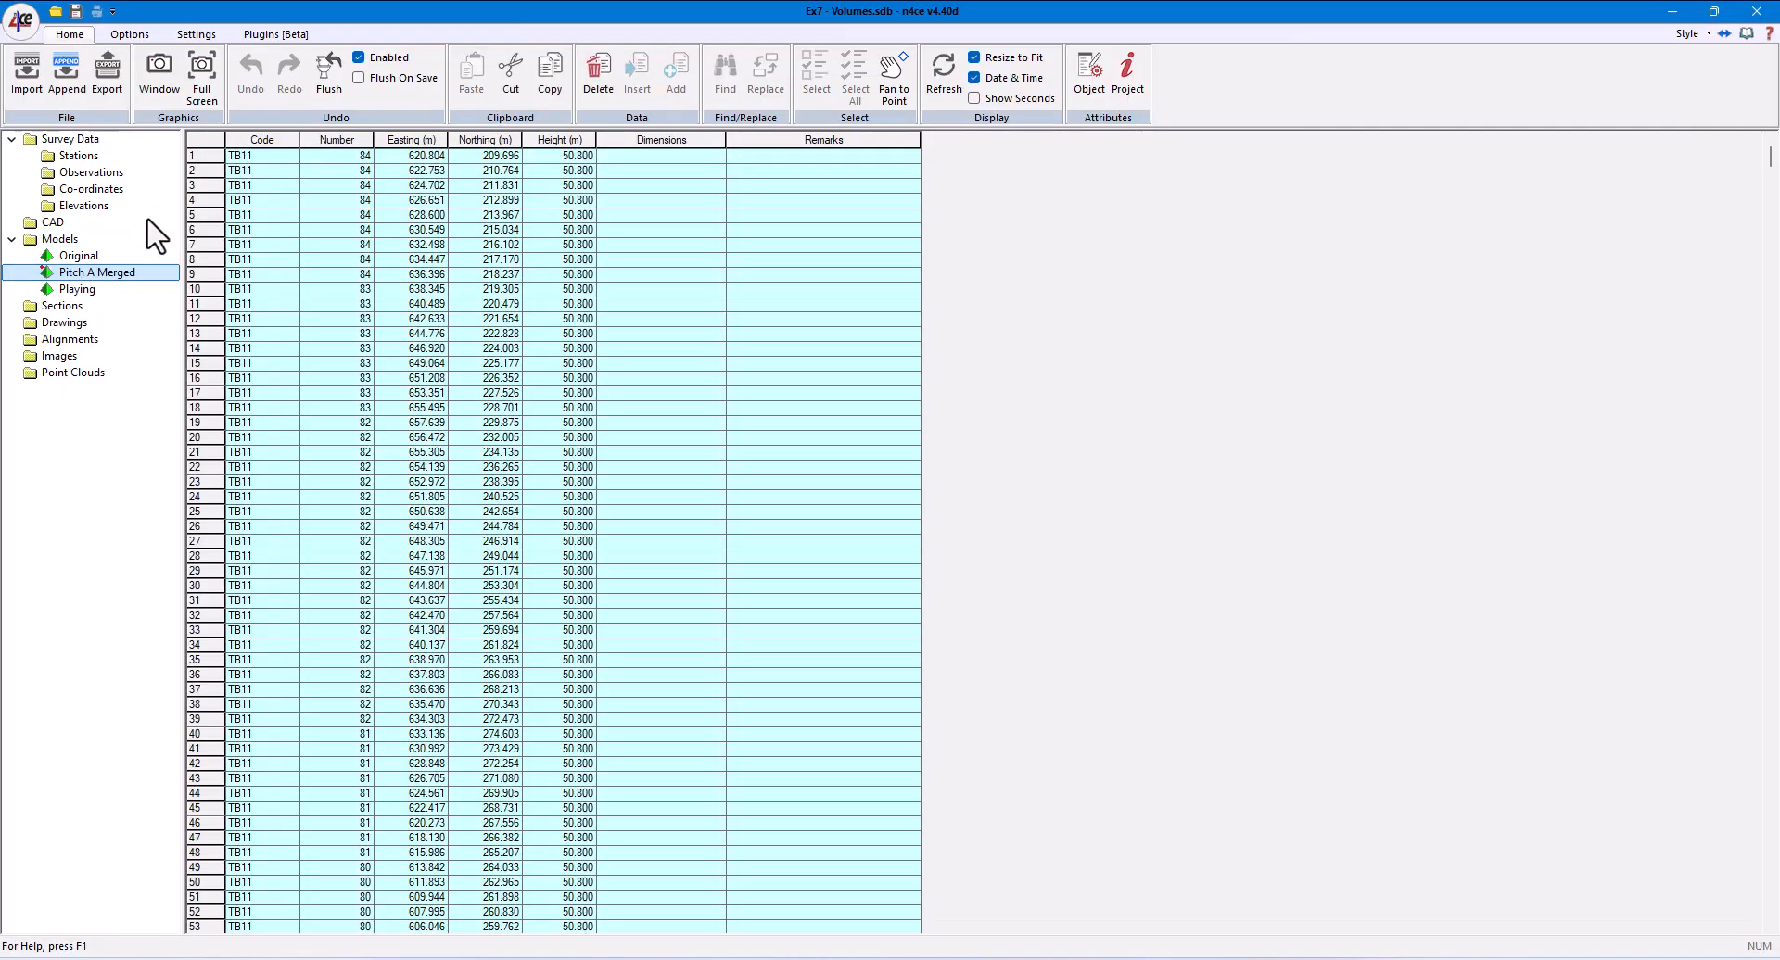
pyautogui.click(176, 97)
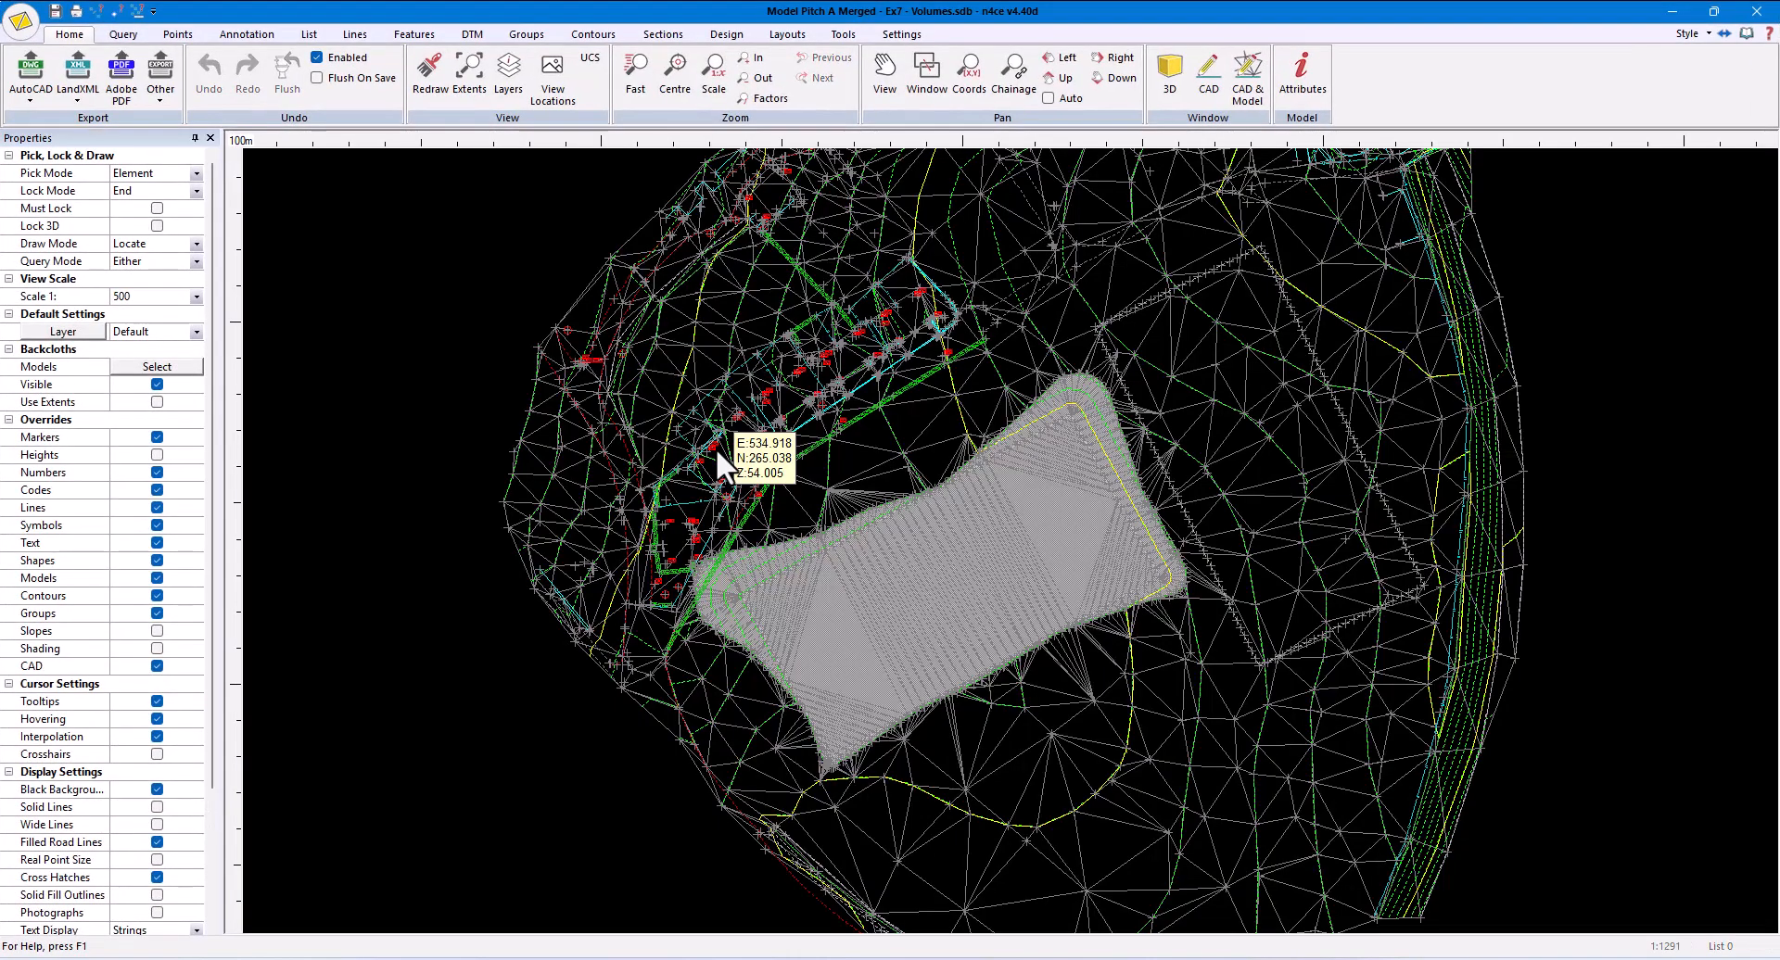
pyautogui.click(1160, 76)
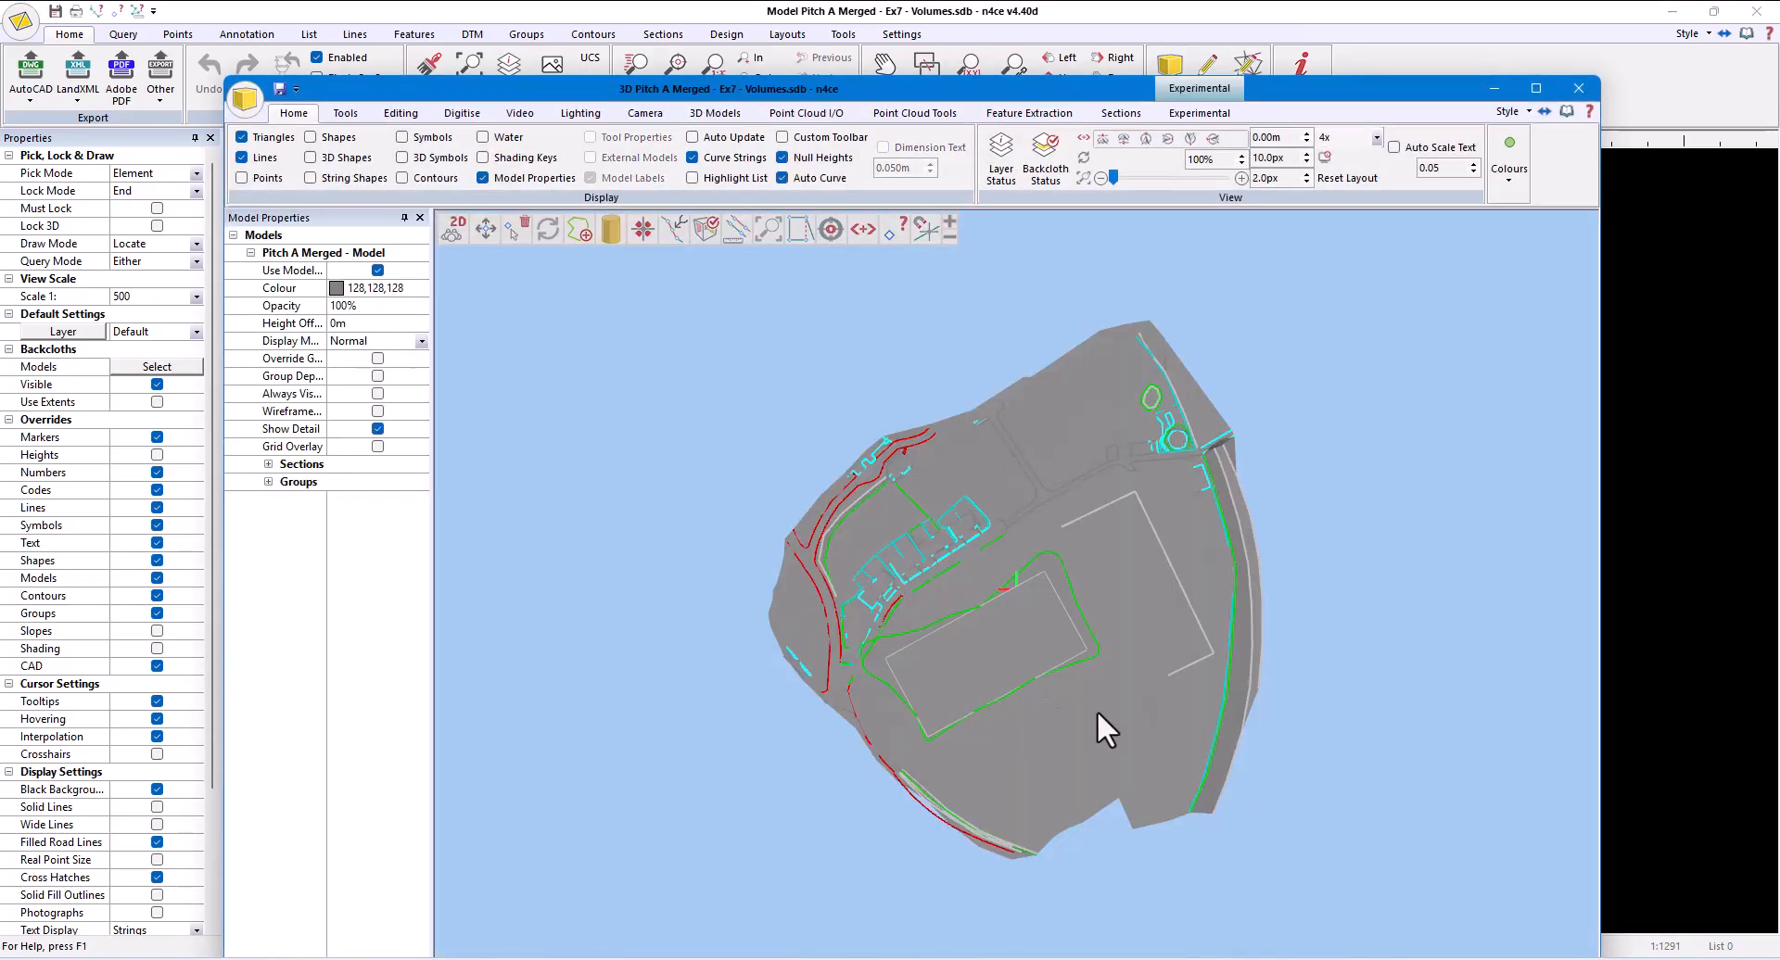
pyautogui.moveTo(1097, 710); pyautogui.dragTo(973, 561)
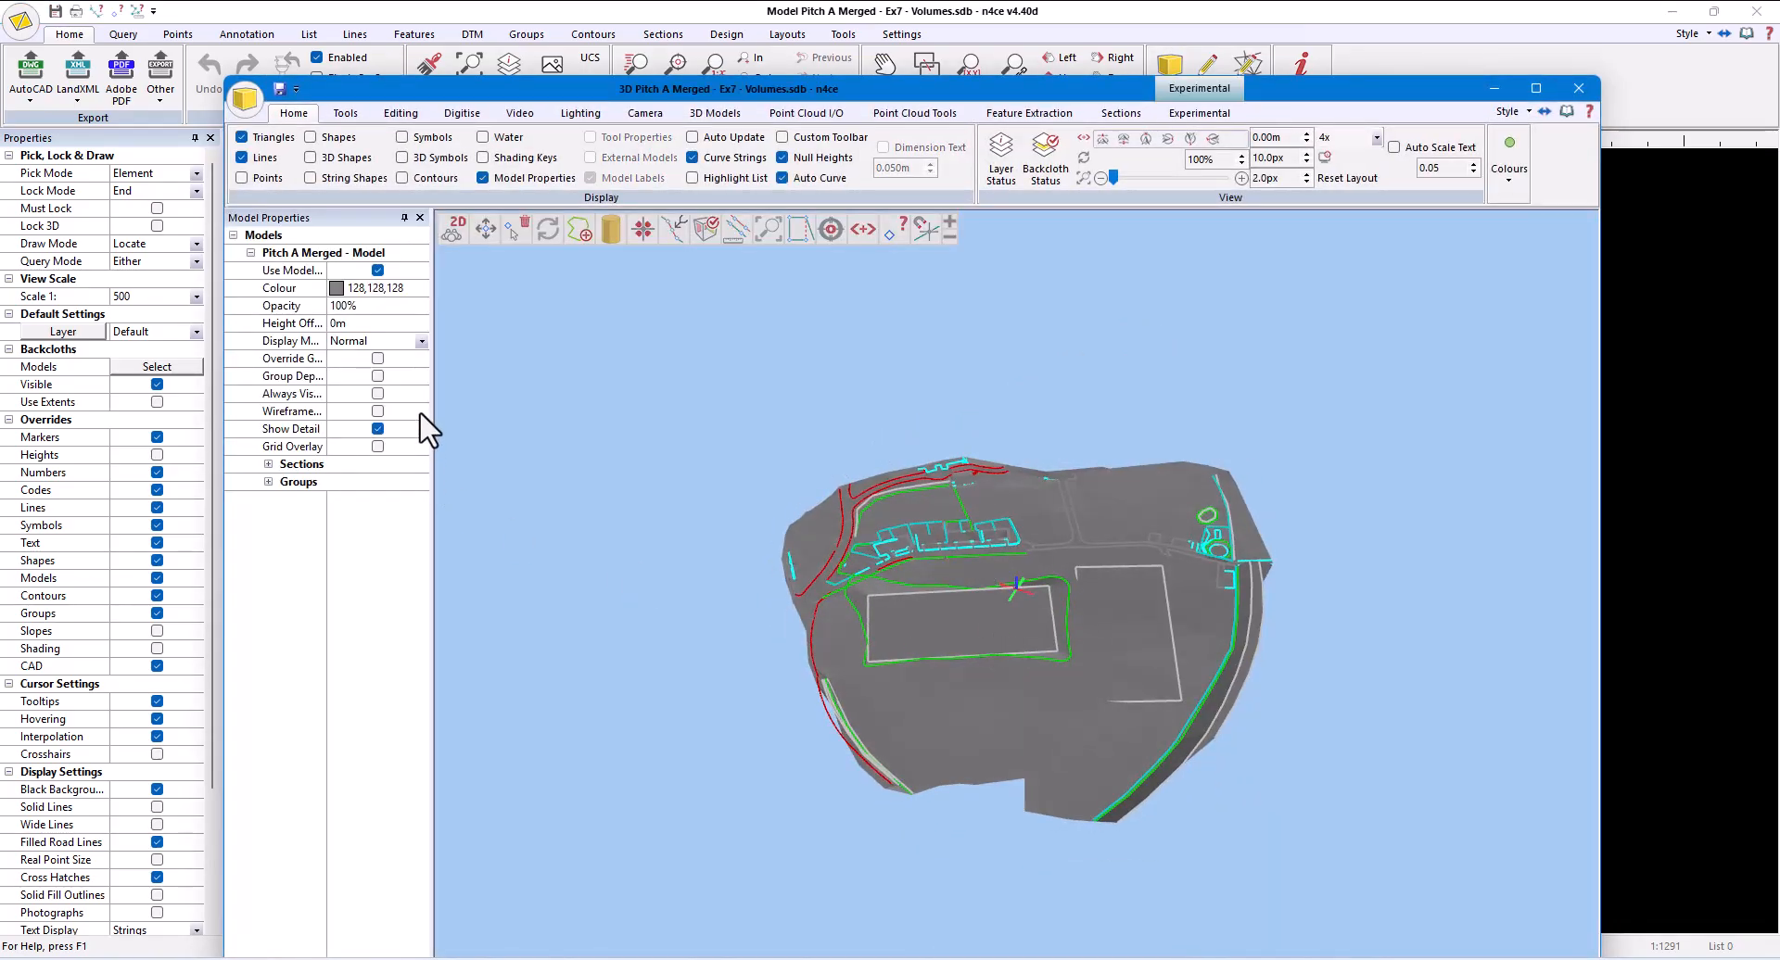
pyautogui.click(422, 341)
pyautogui.click(366, 400)
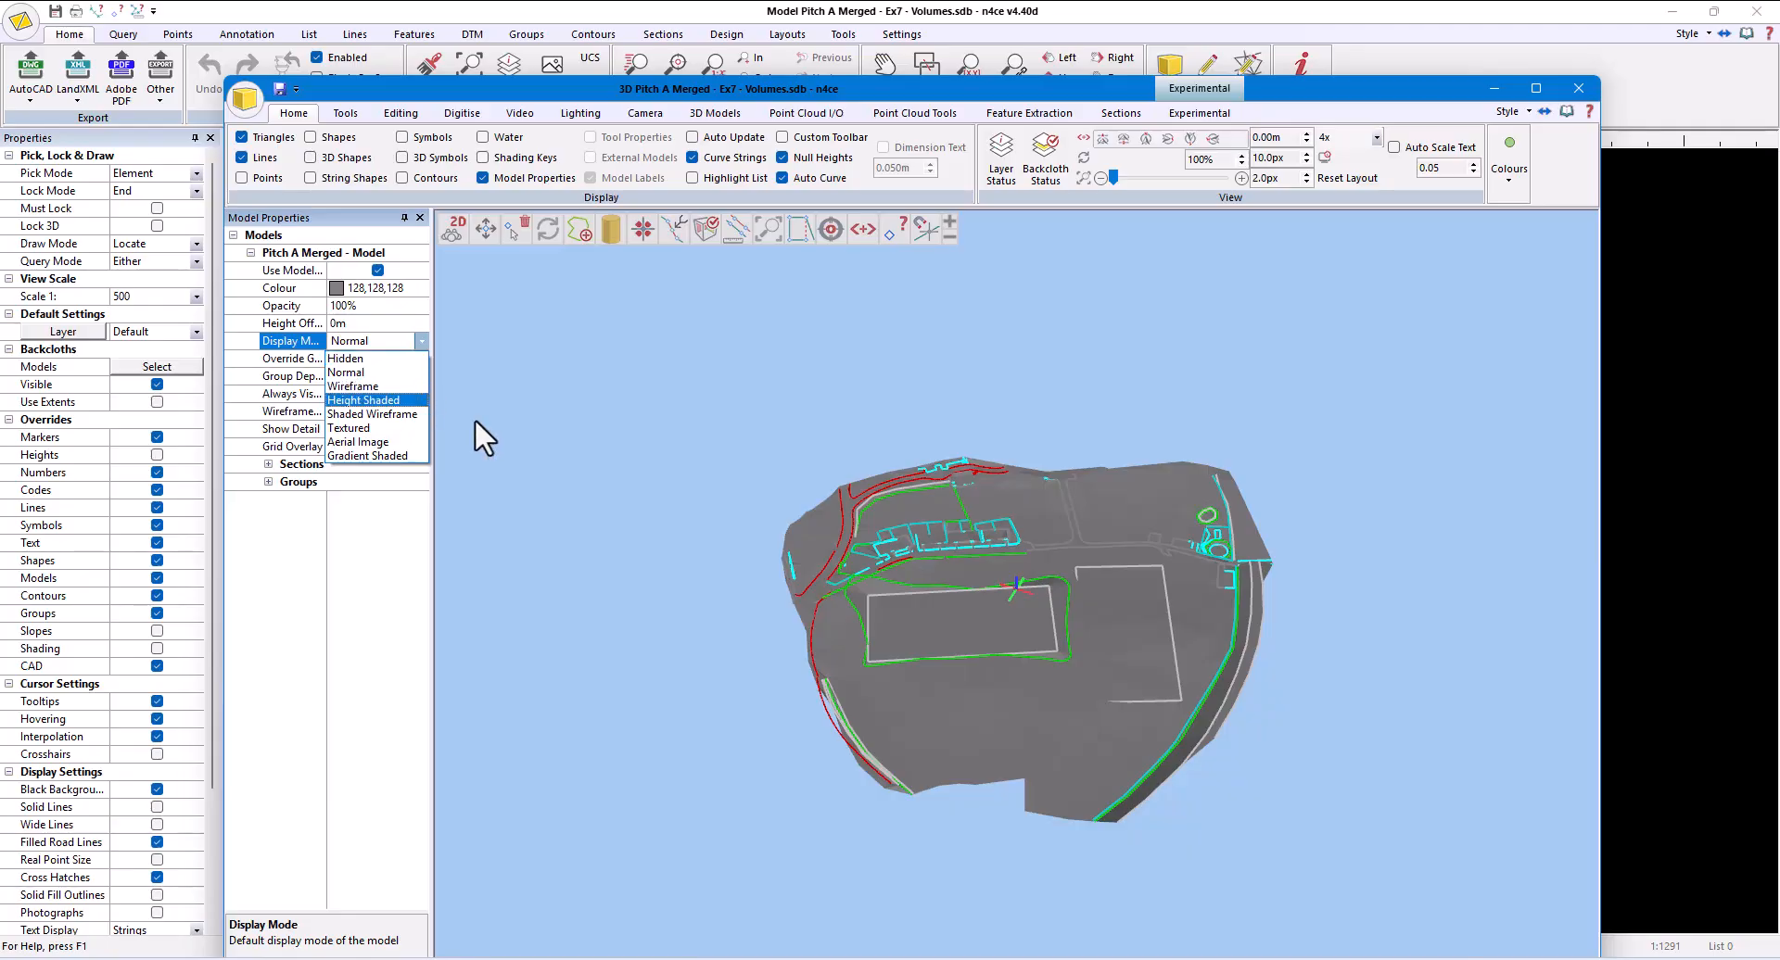
pyautogui.scroll(5, 1070, 641)
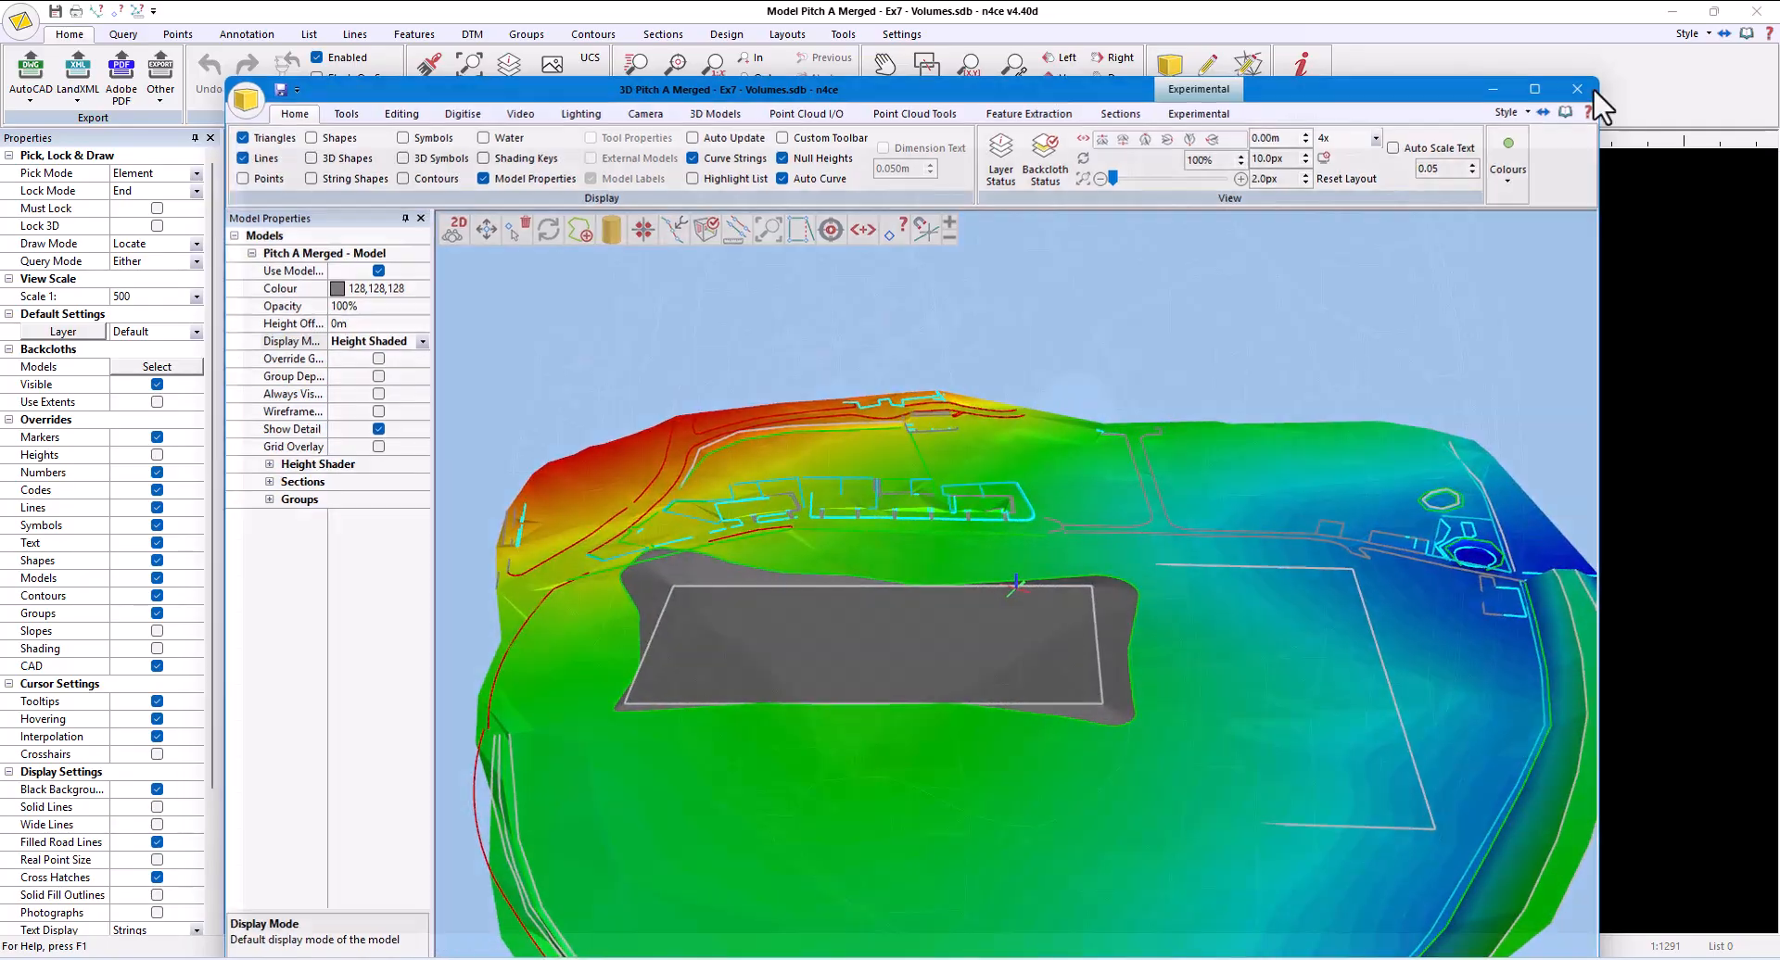
pyautogui.click(1578, 87)
pyautogui.click(1756, 11)
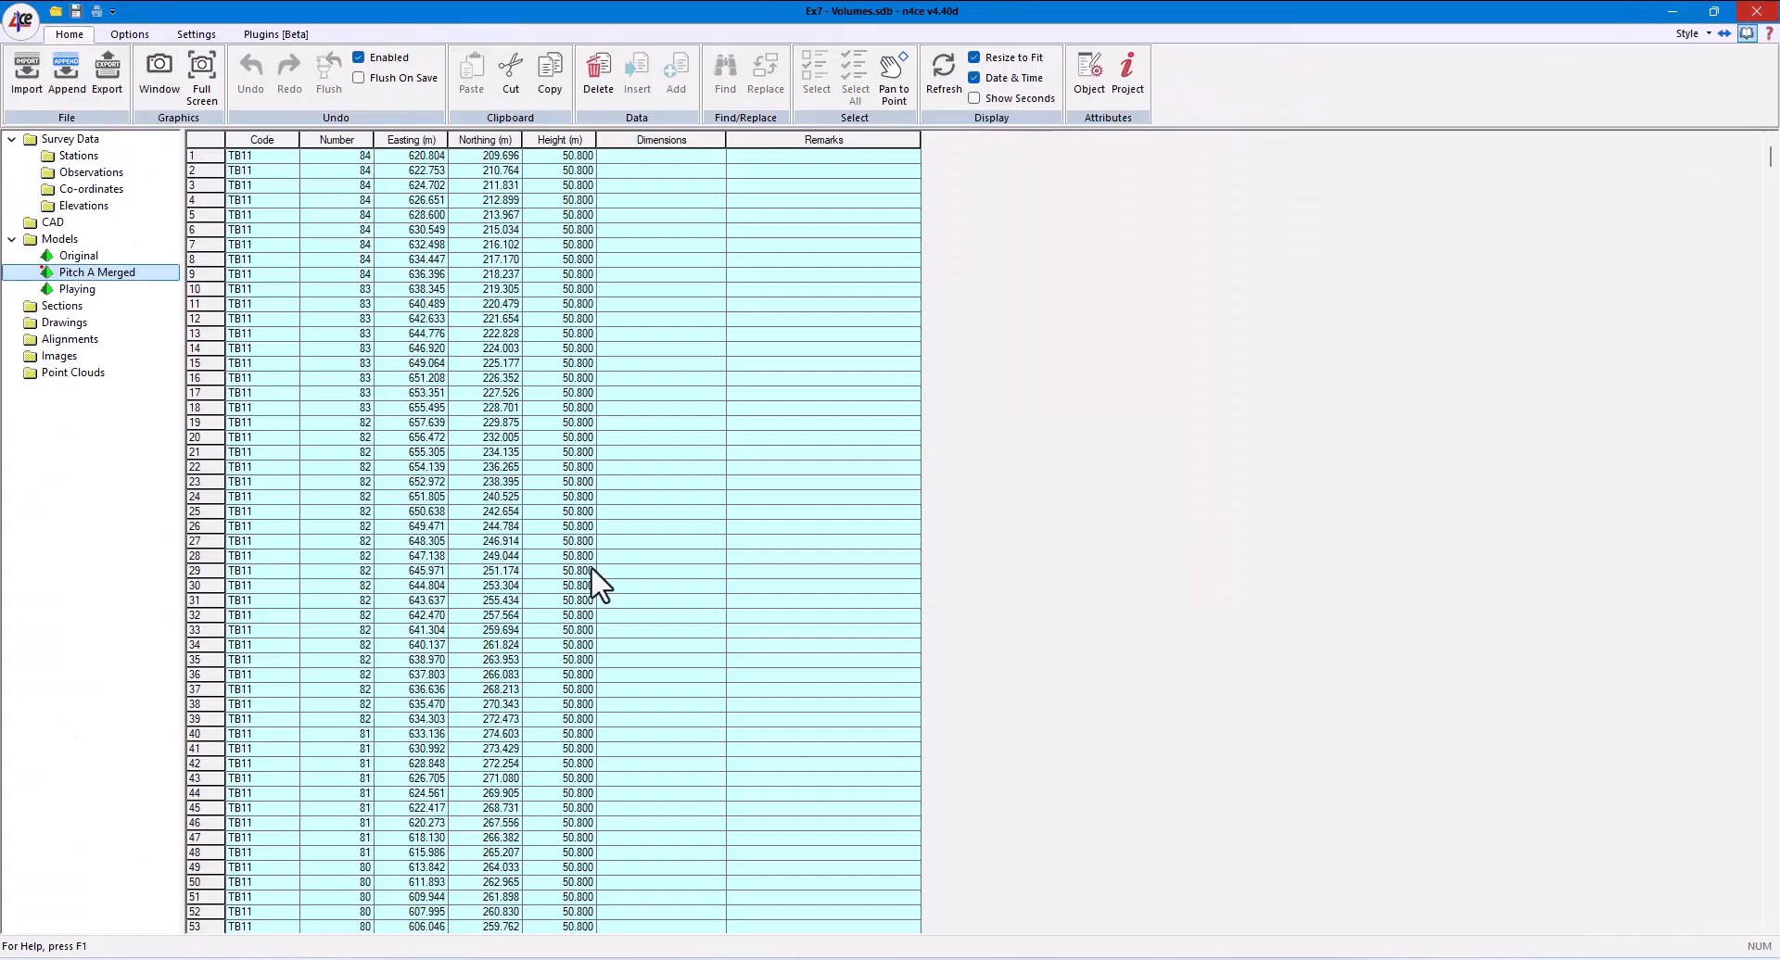
# - Reopen the Playing model and batter the upper-right pitch at 1:4 up and down to the Pitch A Merged DTM, with code BB
pyautogui.doubleClick(93, 289)
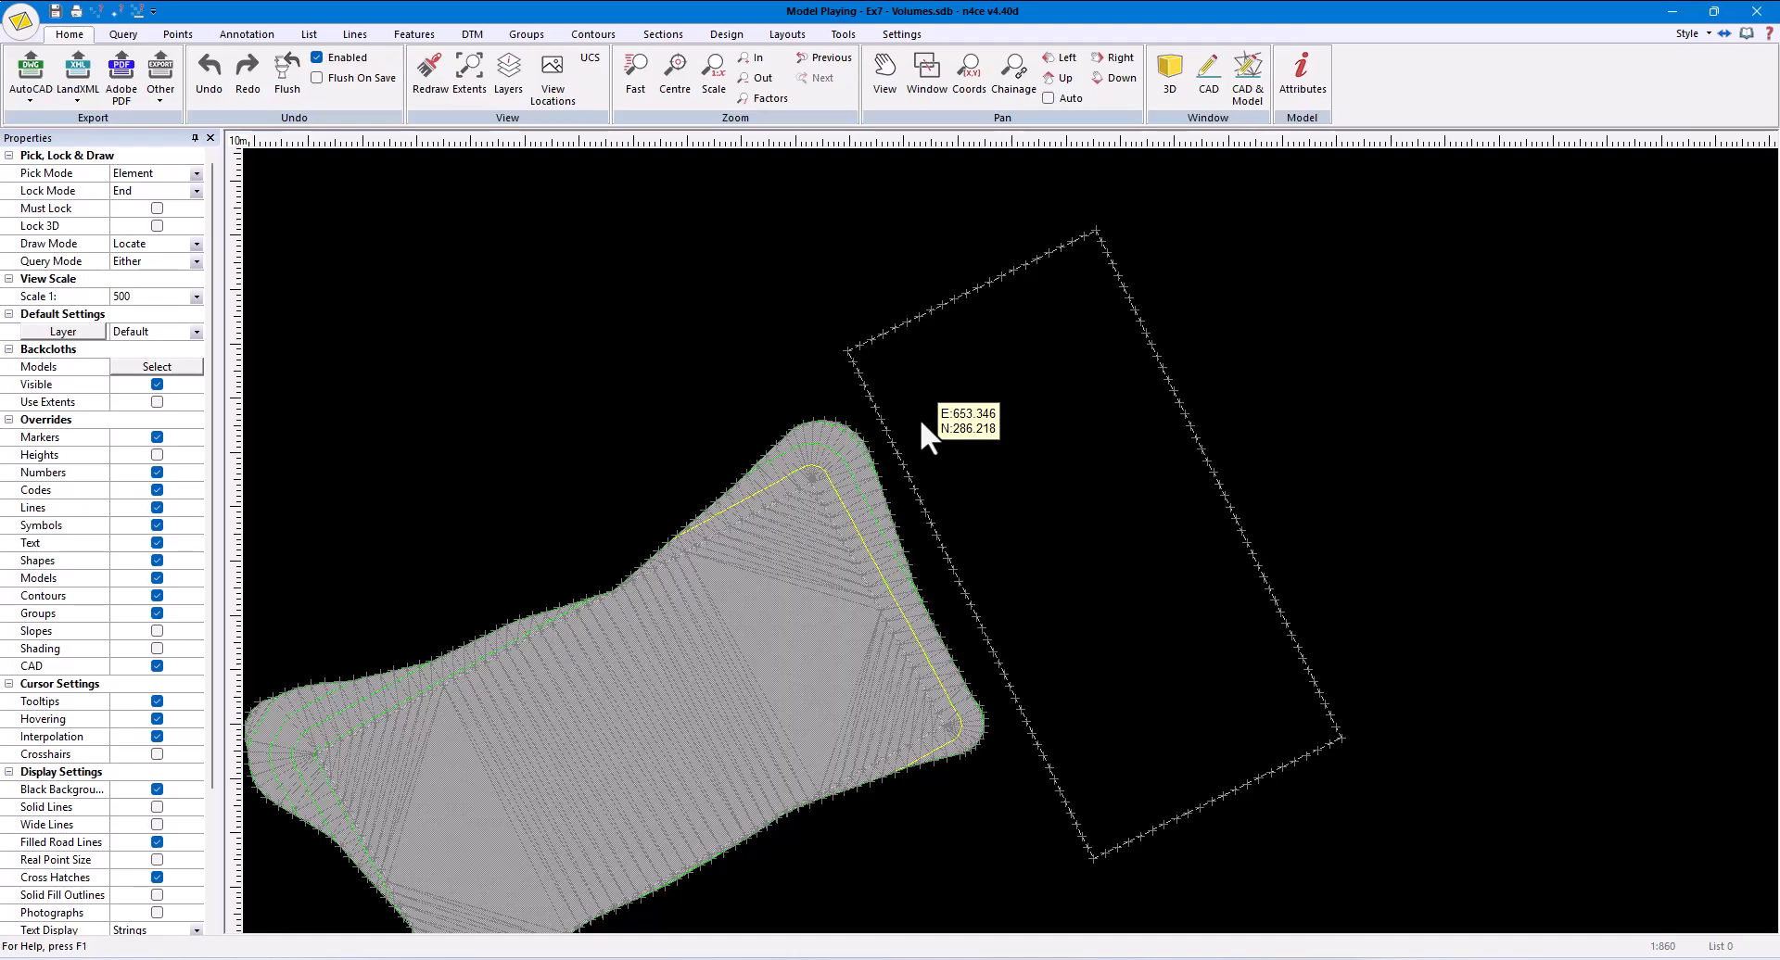
pyautogui.click(726, 34)
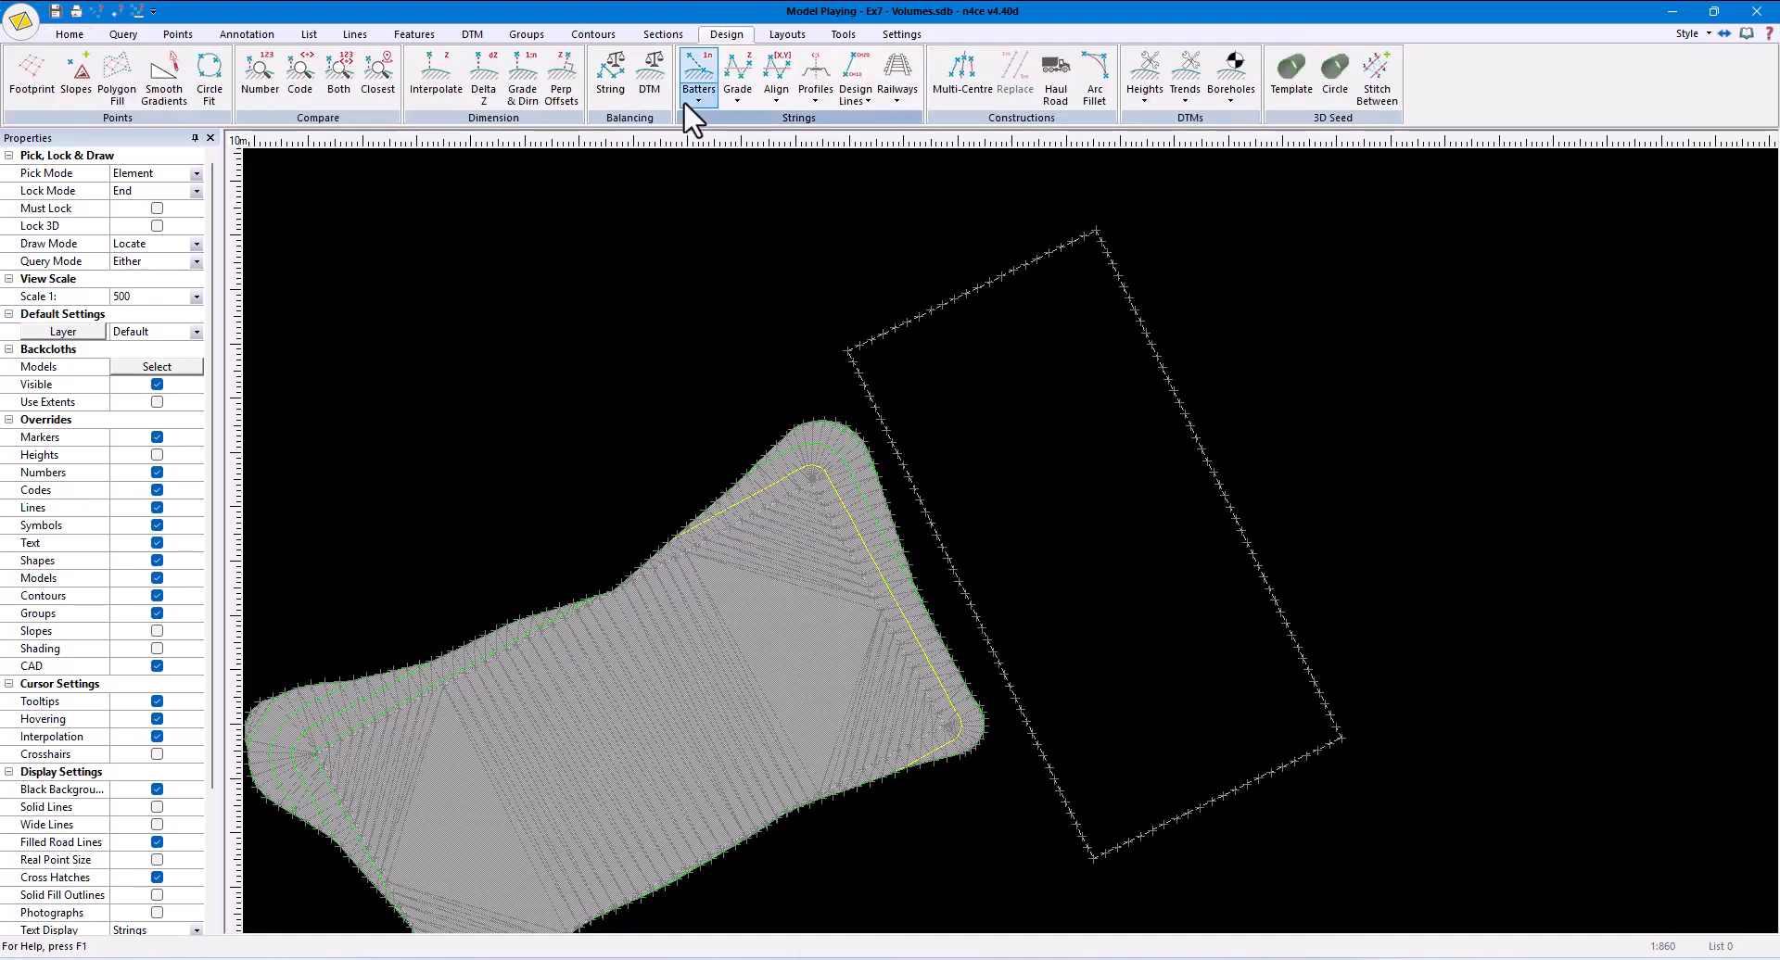
pyautogui.click(697, 96)
pyautogui.click(716, 146)
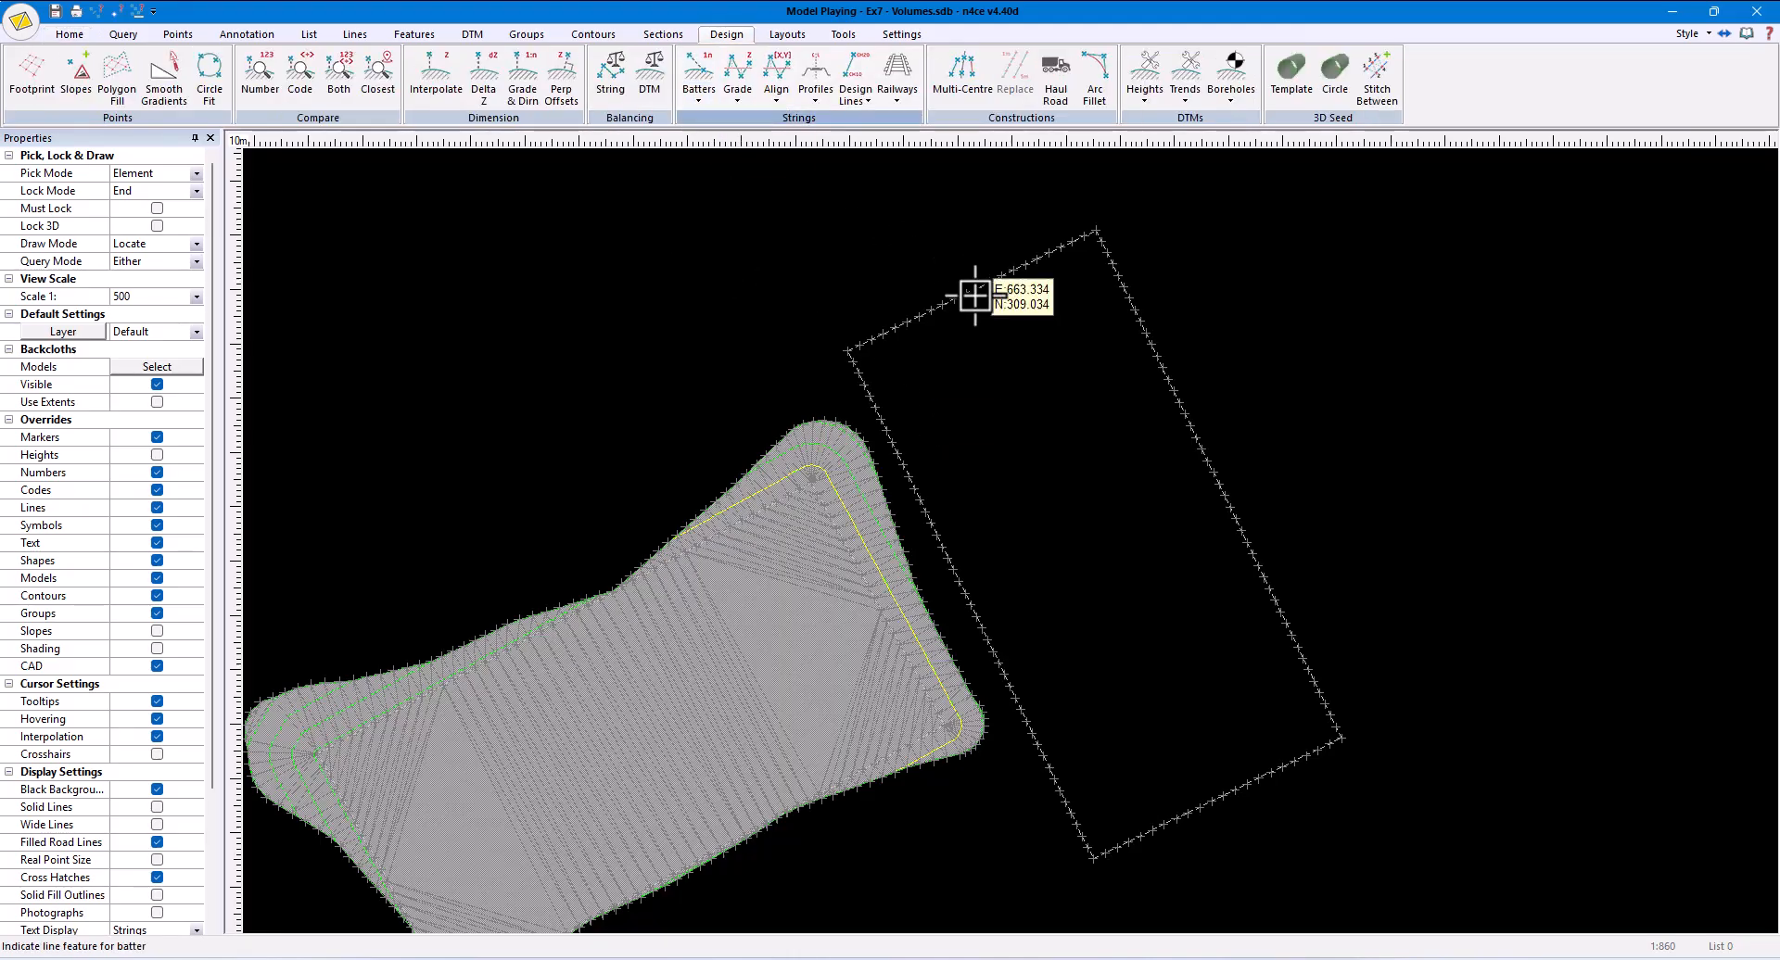
pyautogui.click(959, 256)
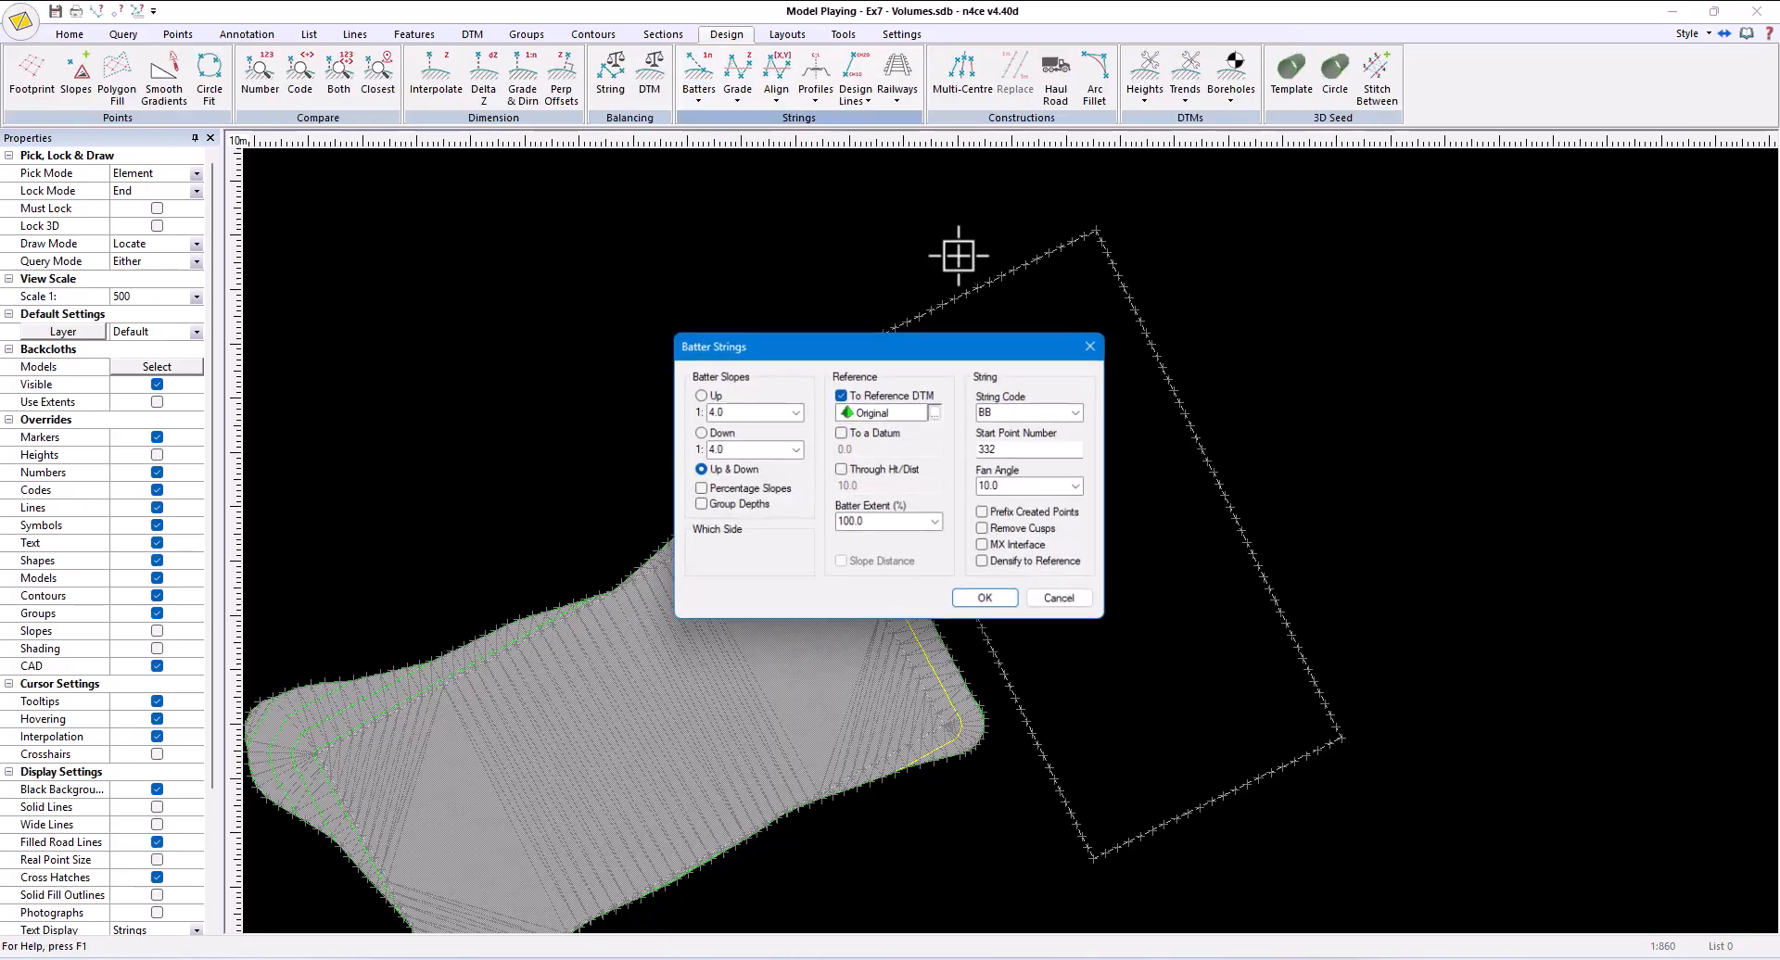
pyautogui.click(917, 413)
pyautogui.click(937, 412)
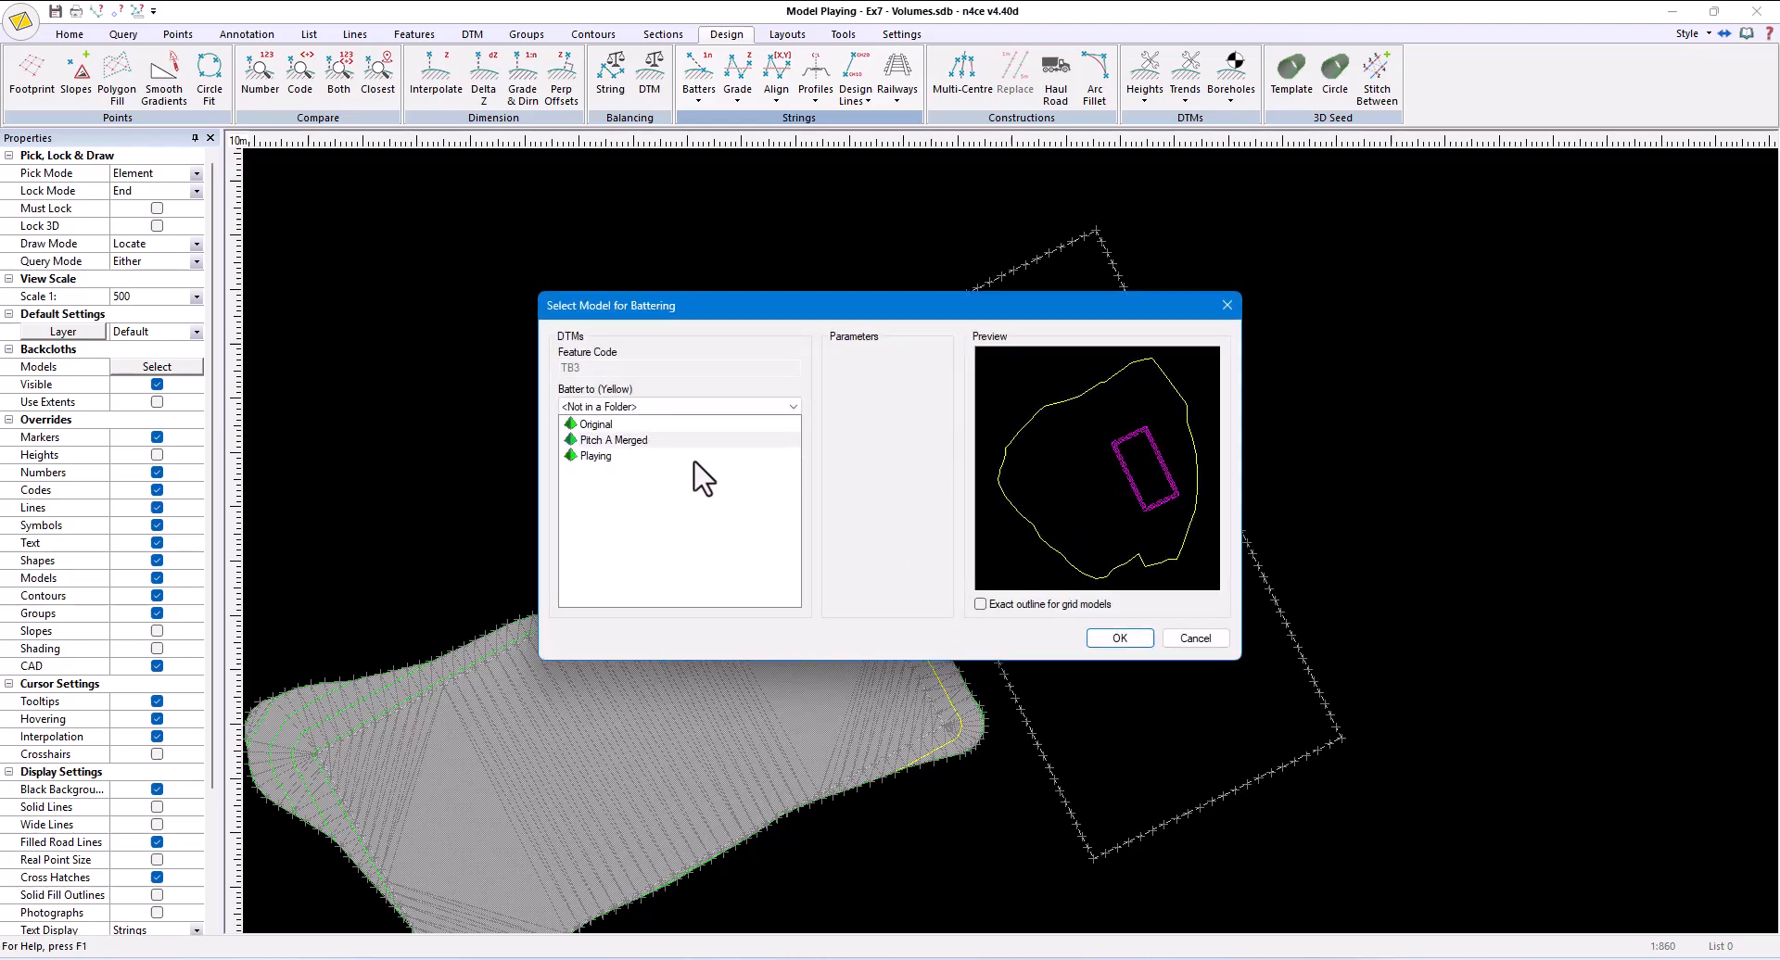
pyautogui.click(1112, 637)
pyautogui.click(1005, 602)
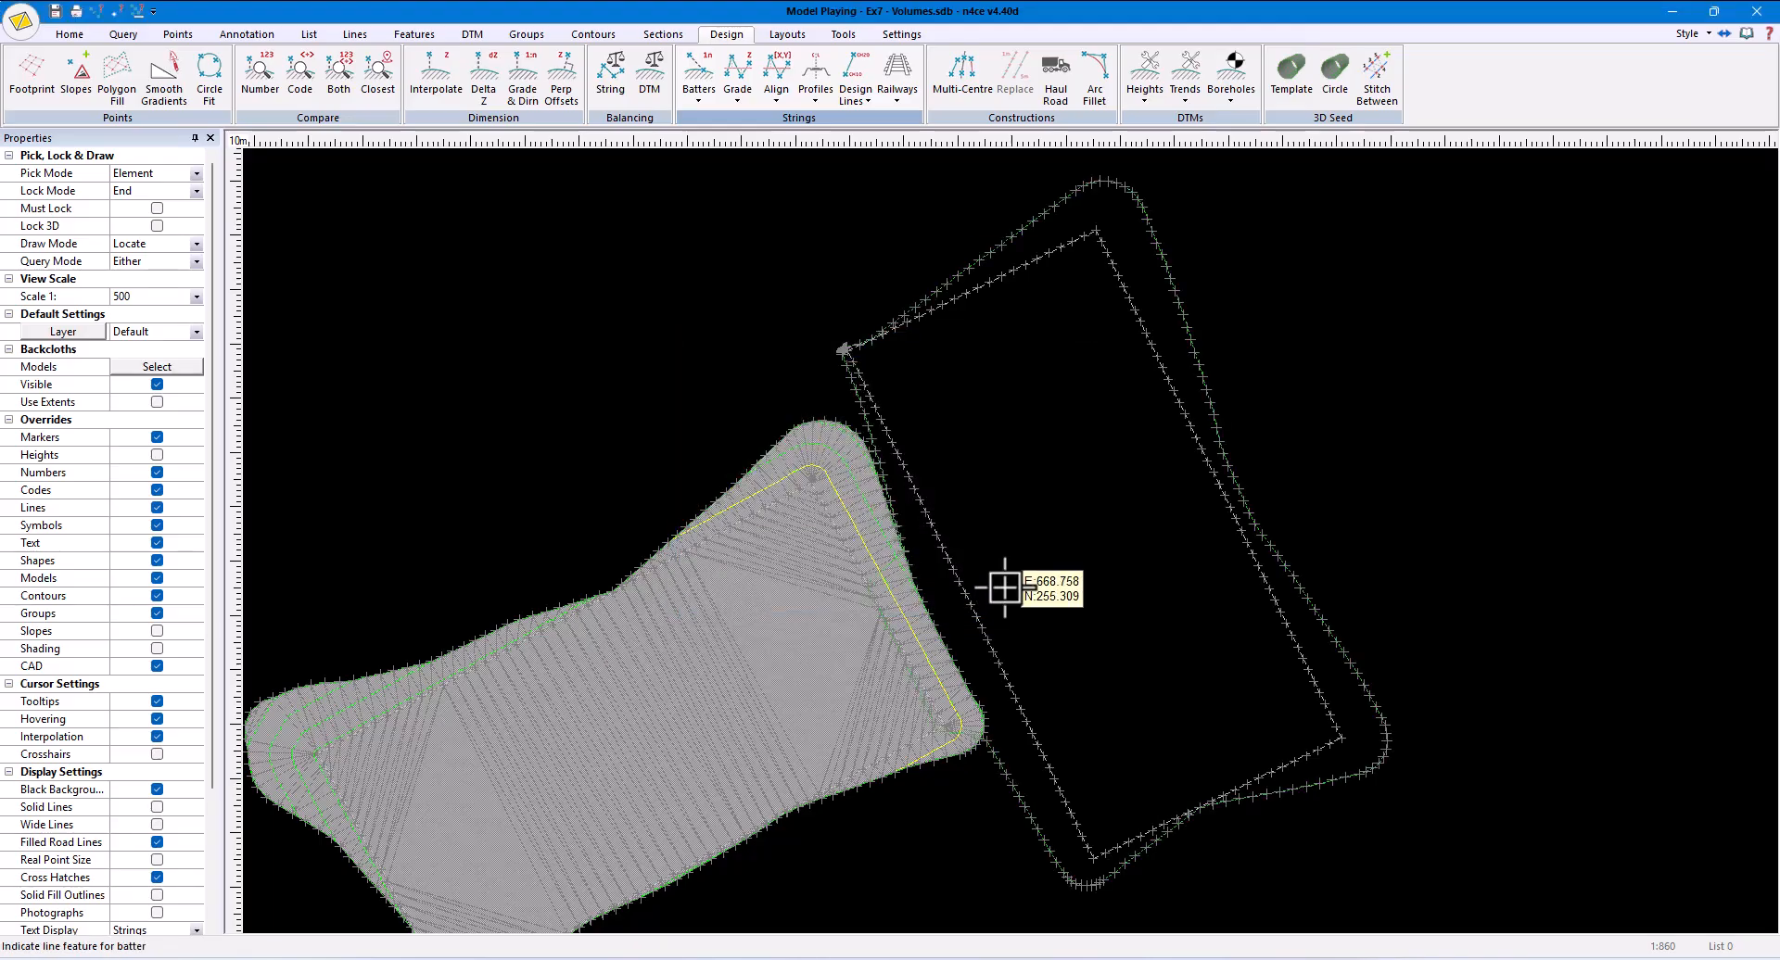
pyautogui.click(473, 35)
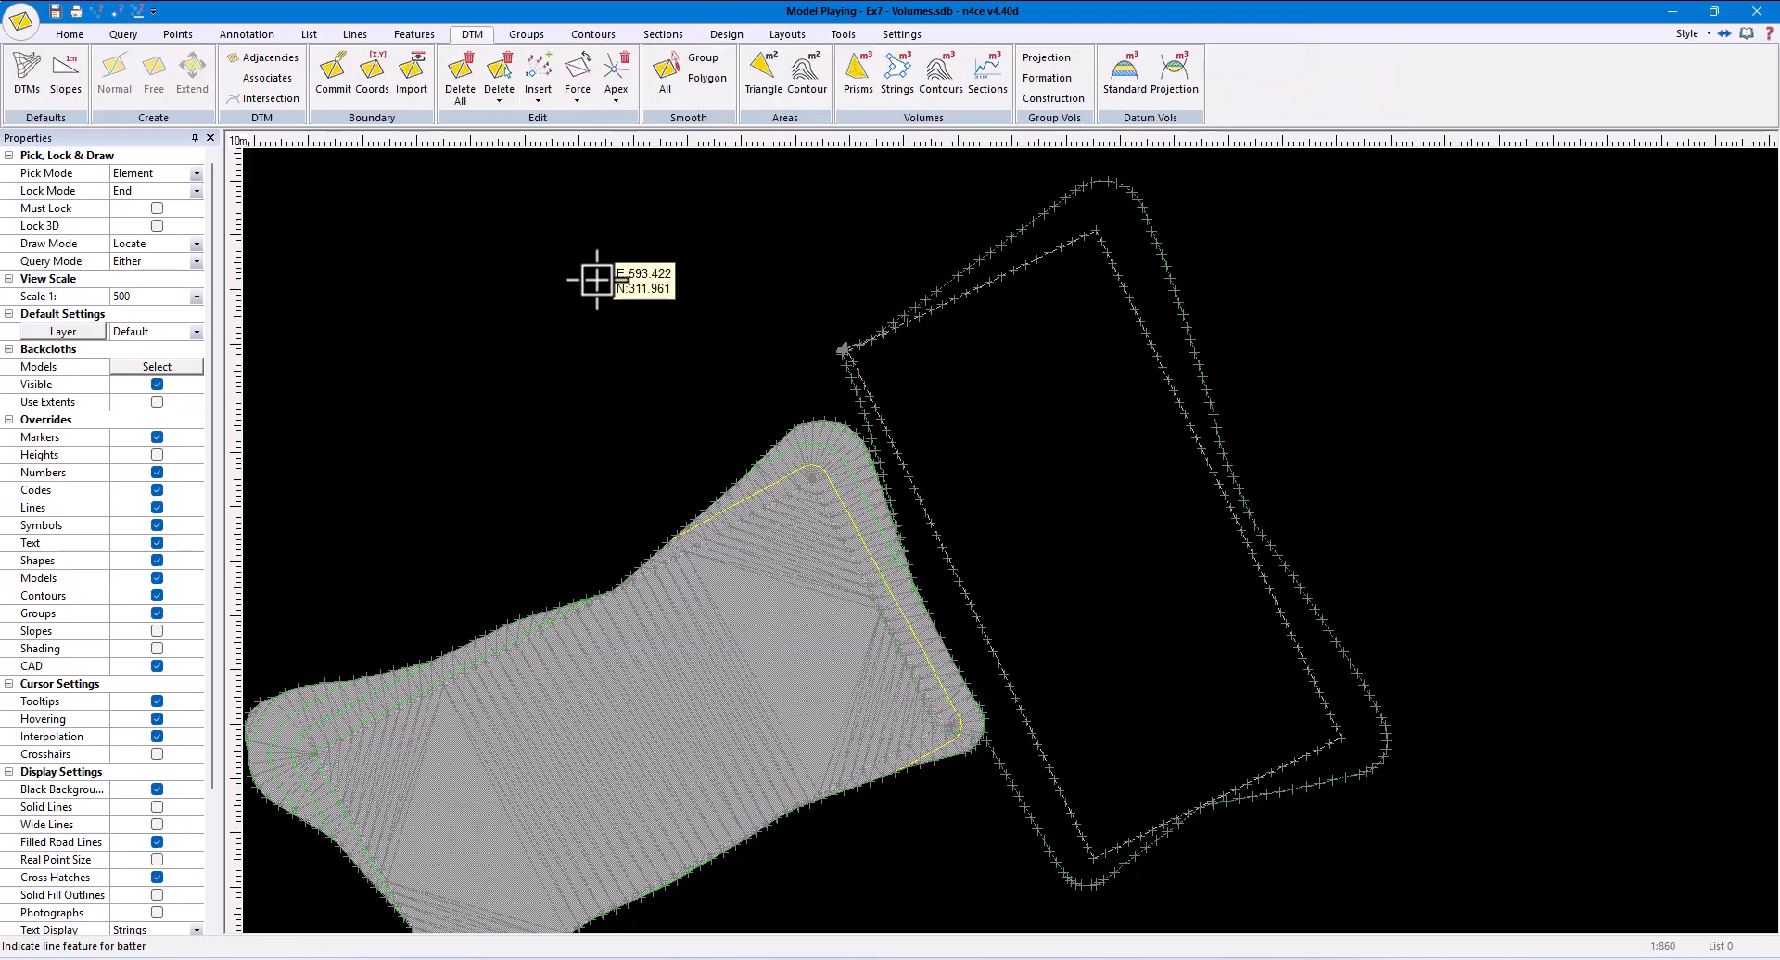
# - Delete the existing DTM and form a new one that includes both pitches and their batters
pyautogui.click(456, 97)
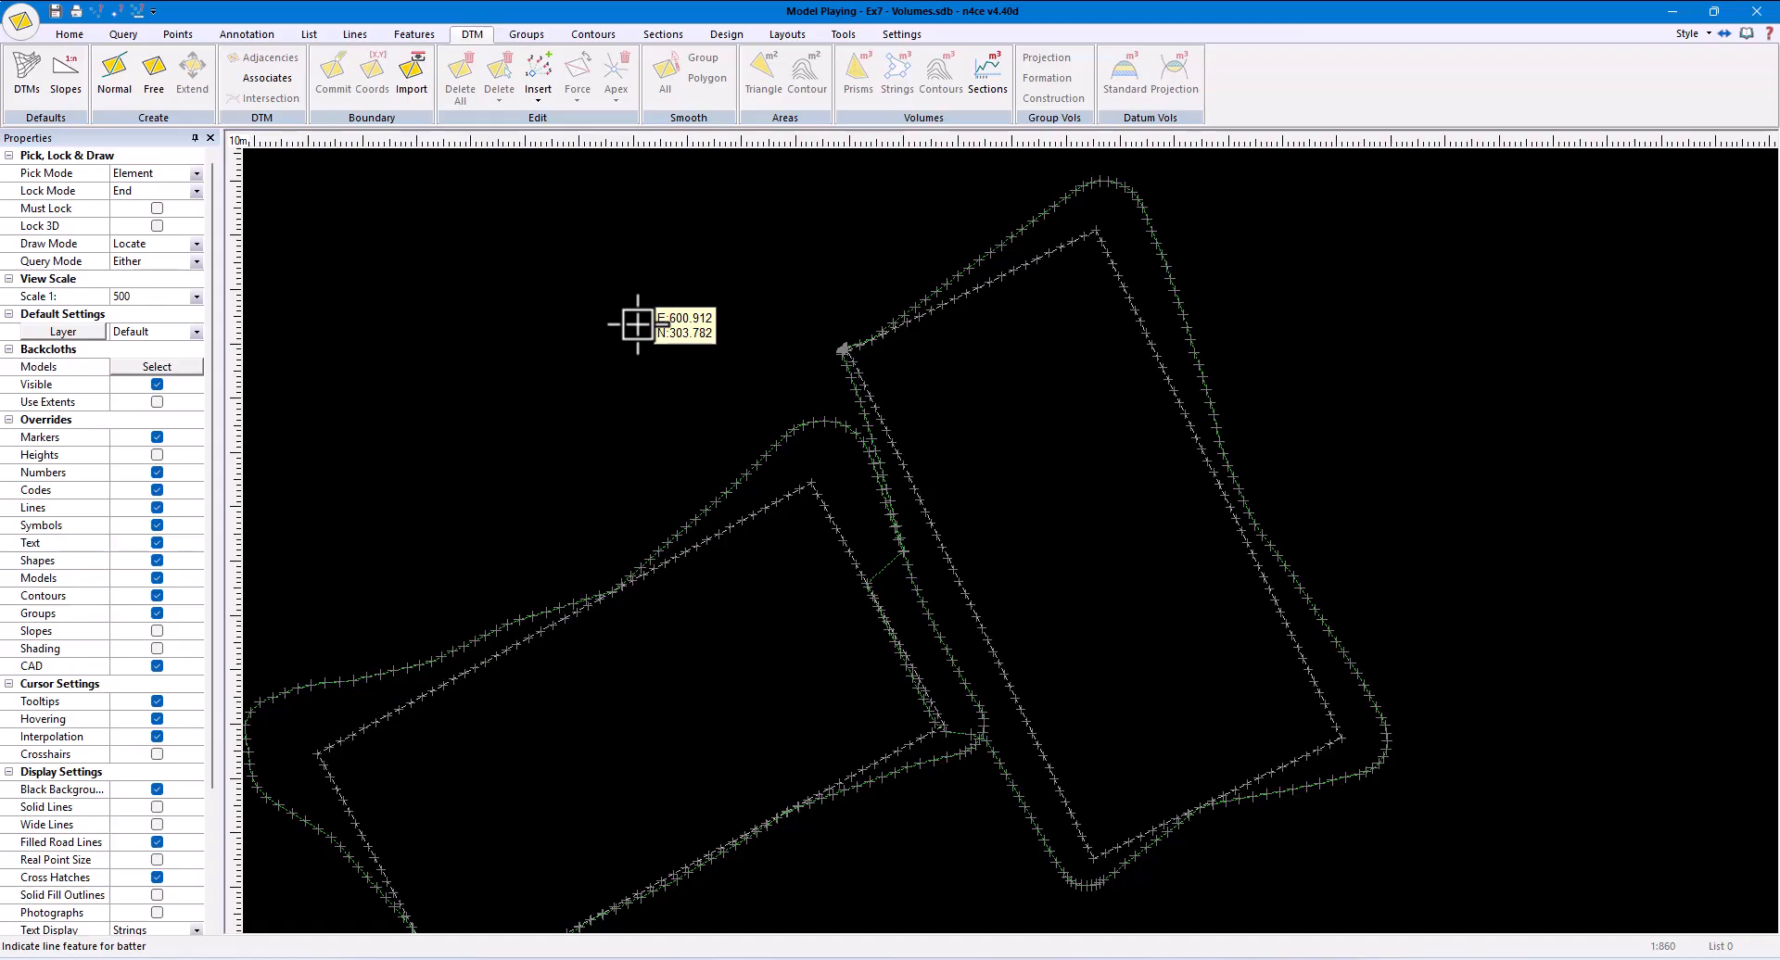
pyautogui.click(341, 87)
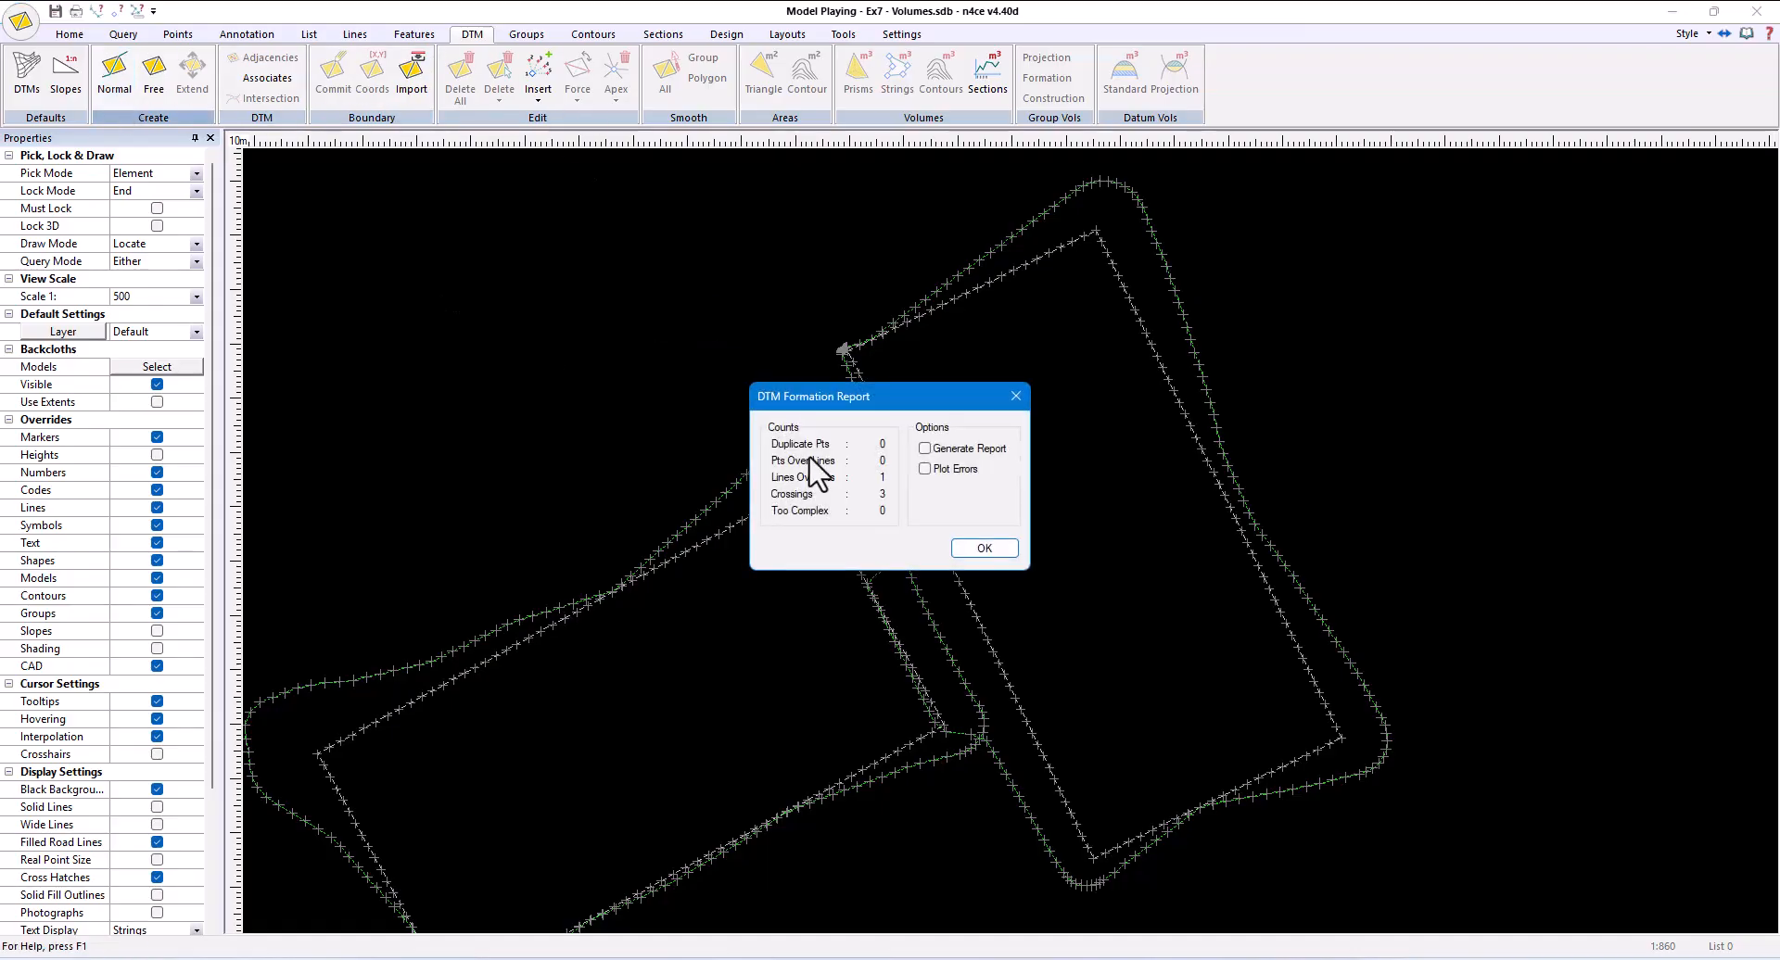
pyautogui.click(977, 544)
# - Add the triangles inside the lower-left pitch's batter outline to the Pitch A group
pyautogui.click(526, 34)
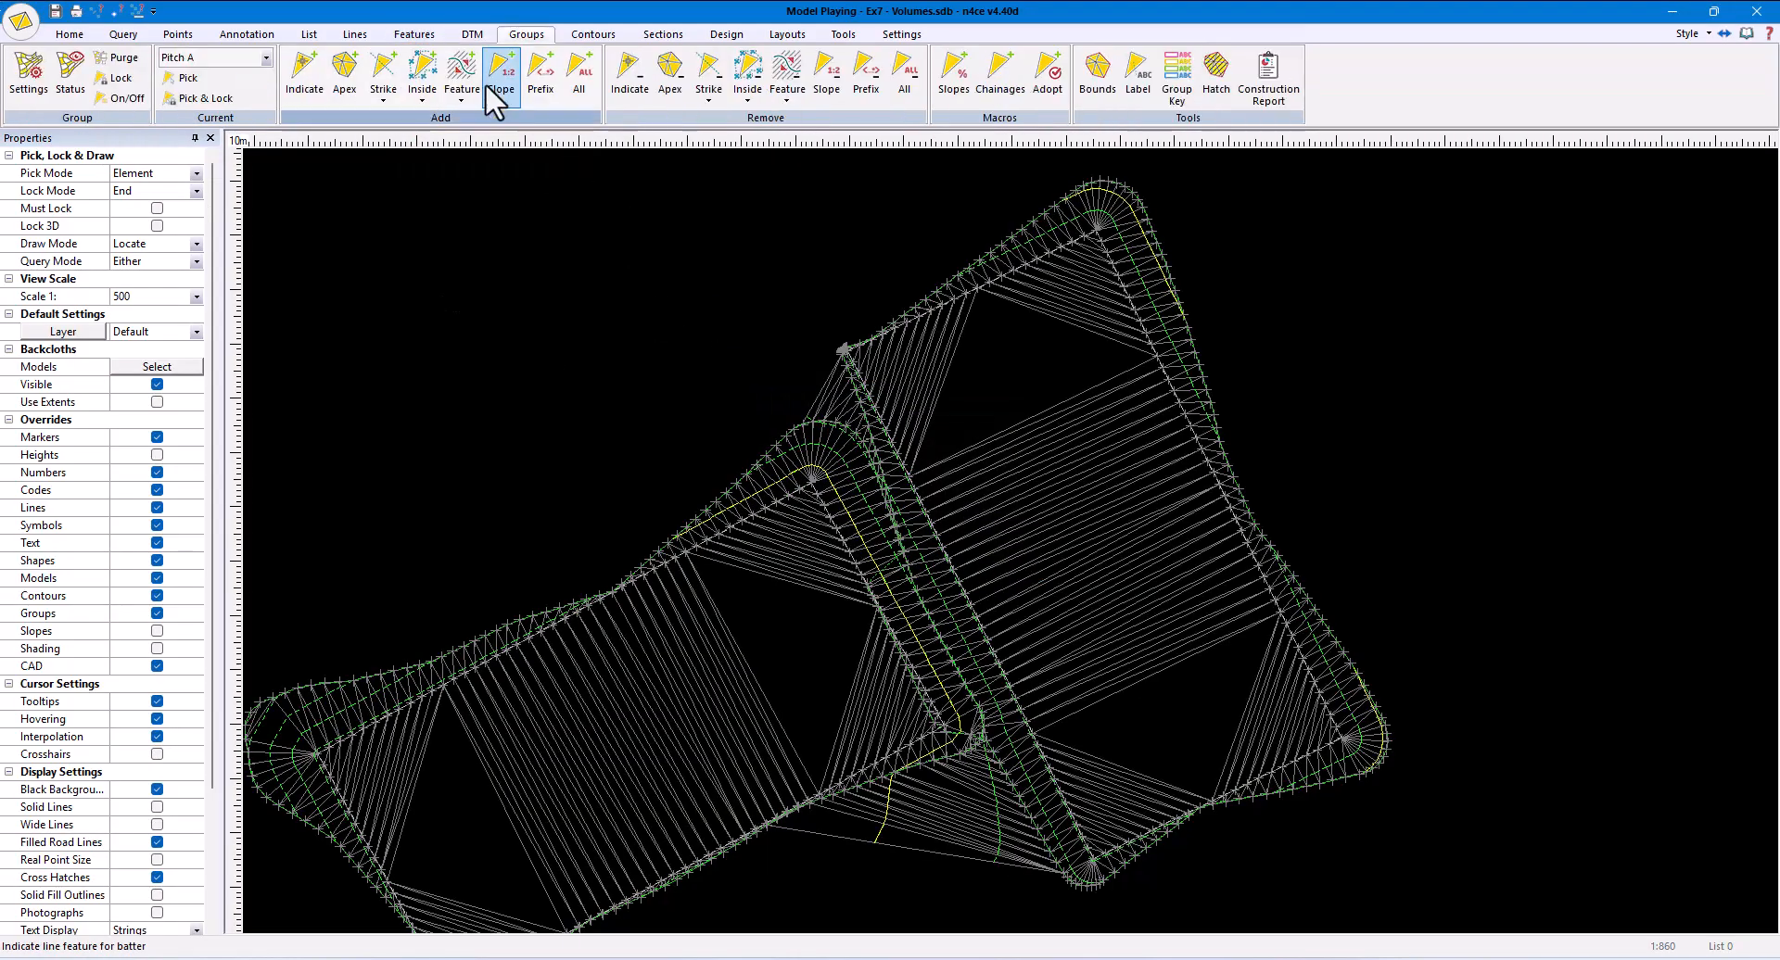
pyautogui.click(423, 93)
pyautogui.click(469, 628)
# - Make Pitch B the current DTM group and lock the Pitch A group
pyautogui.click(266, 58)
pyautogui.click(199, 97)
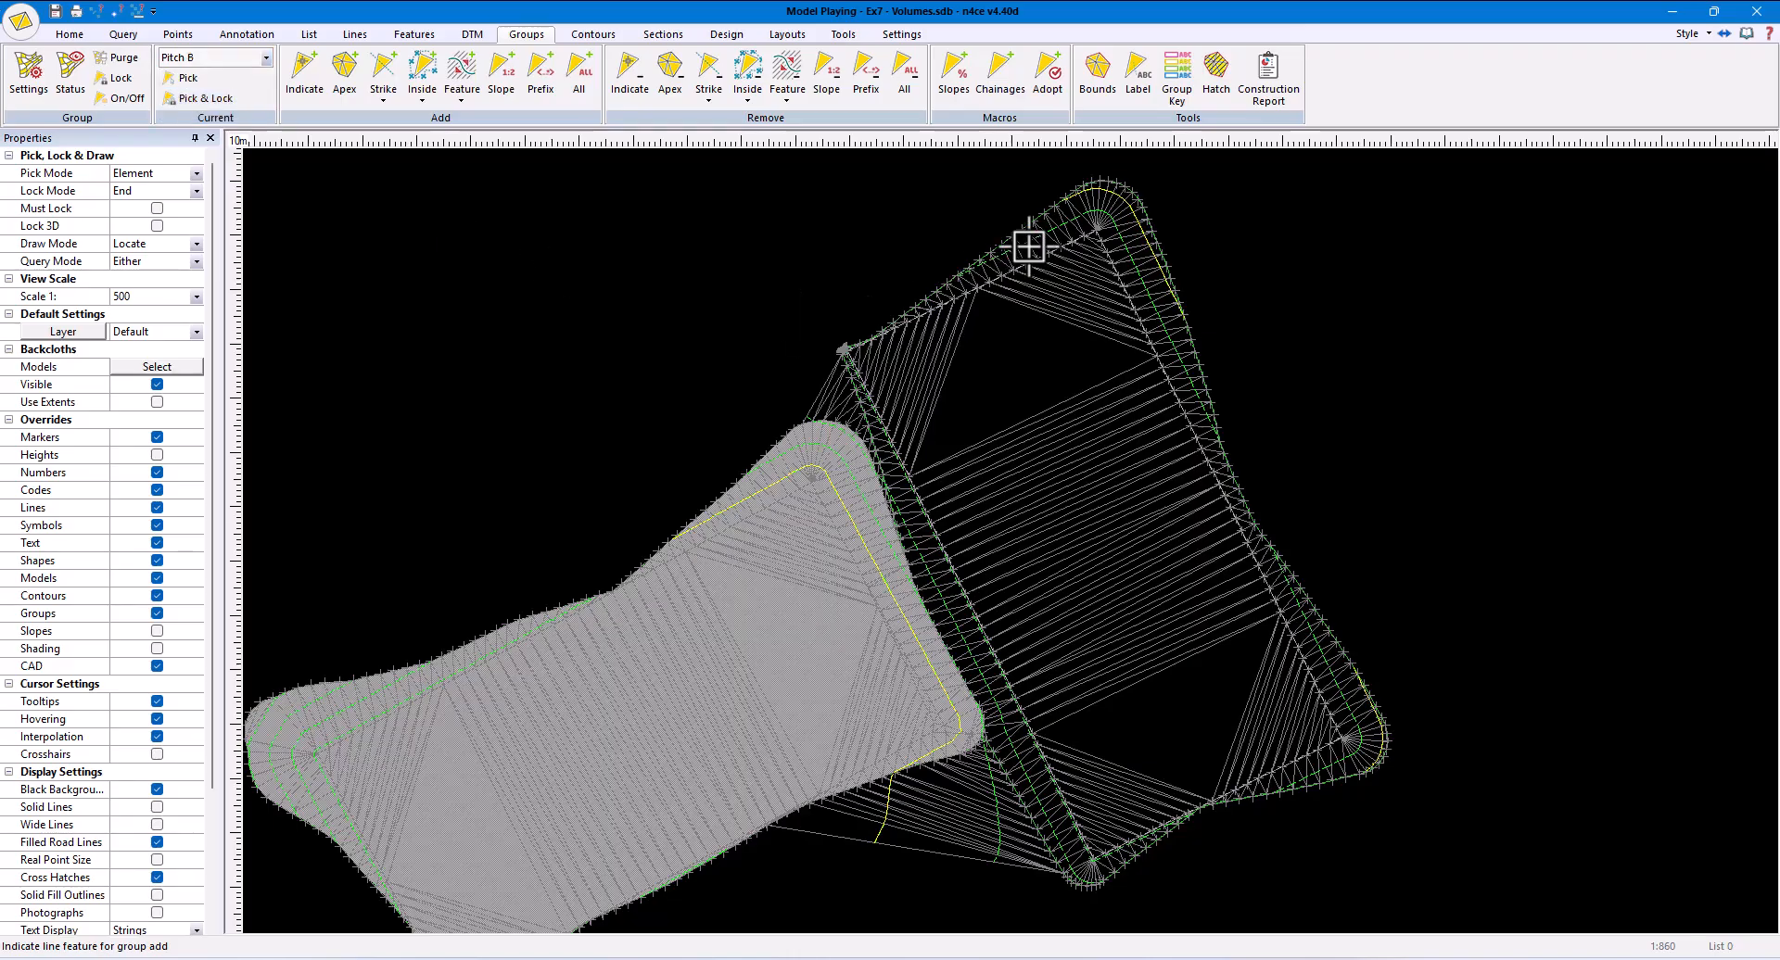
pyautogui.click(1153, 582)
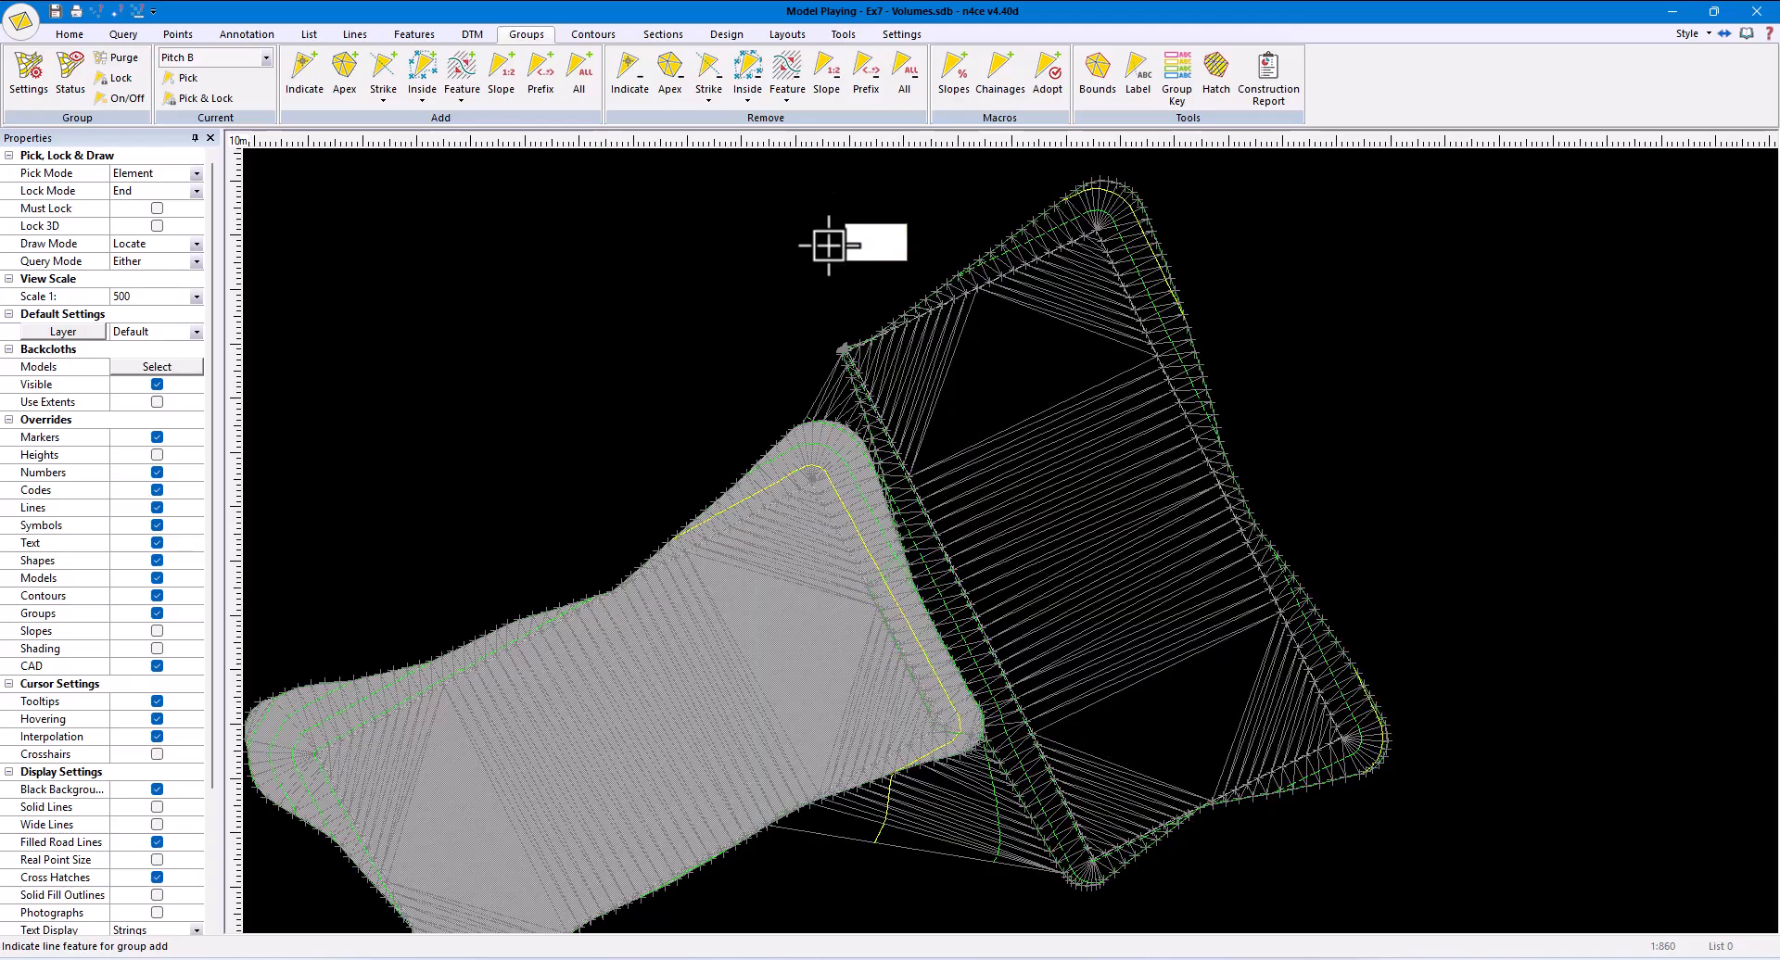
pyautogui.click(72, 85)
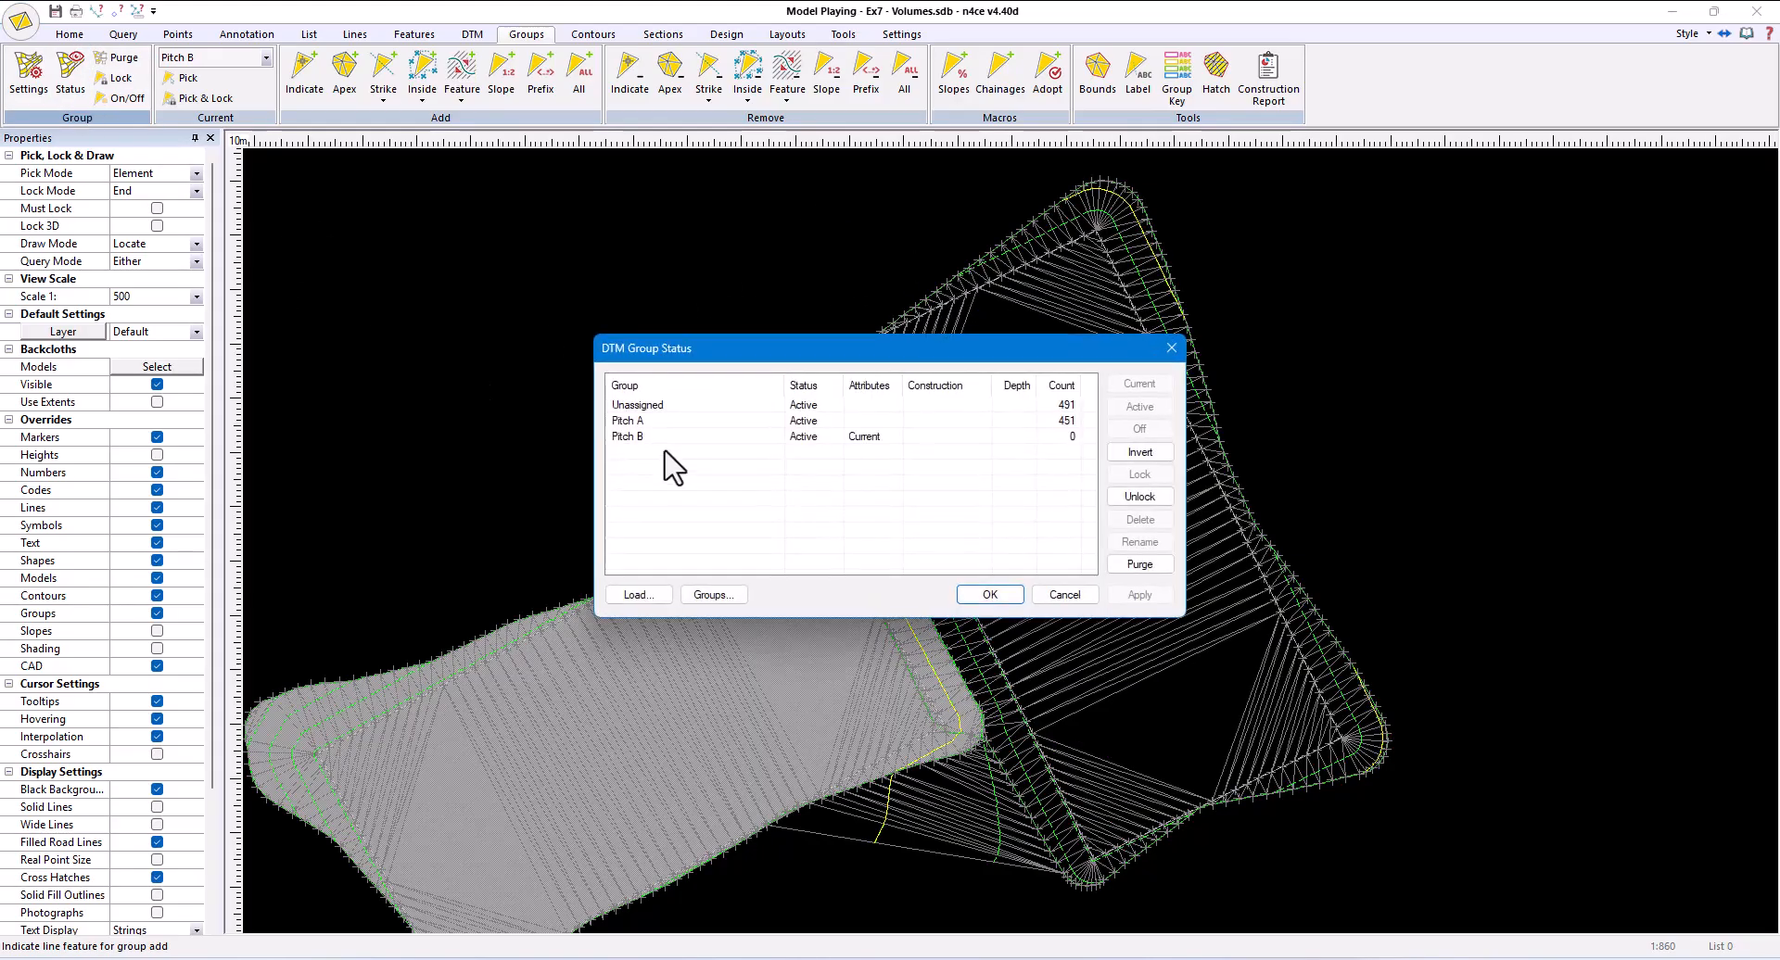
pyautogui.click(663, 422)
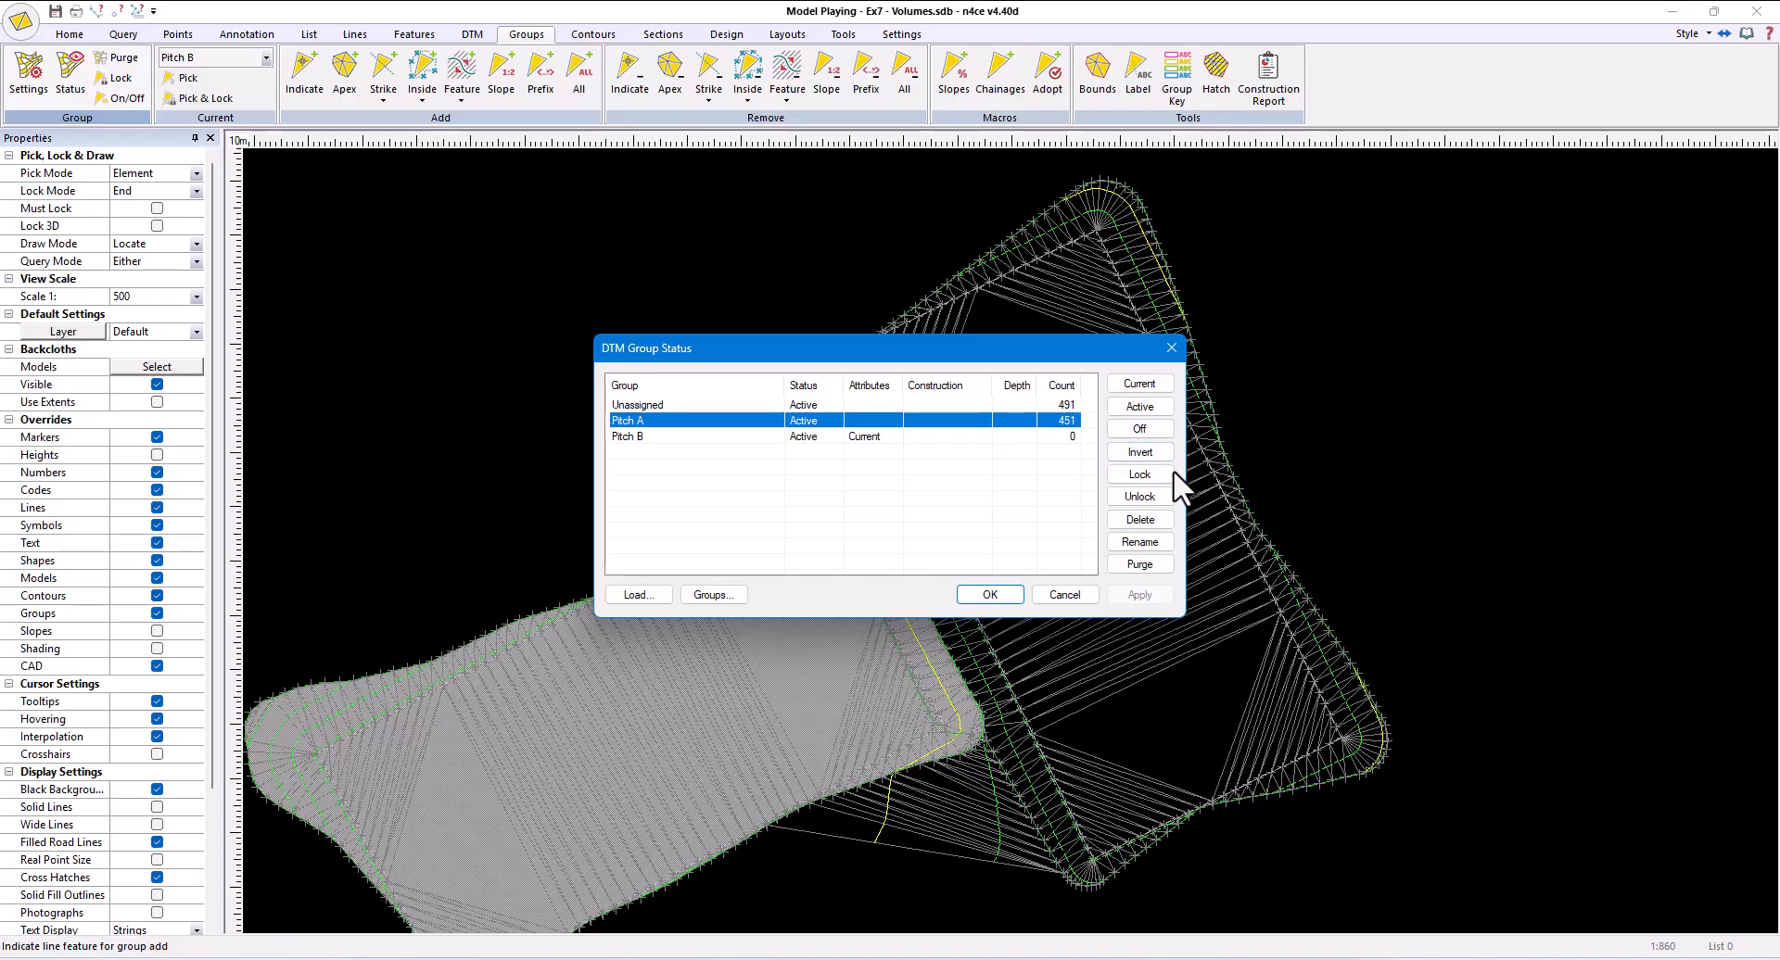
pyautogui.click(1164, 474)
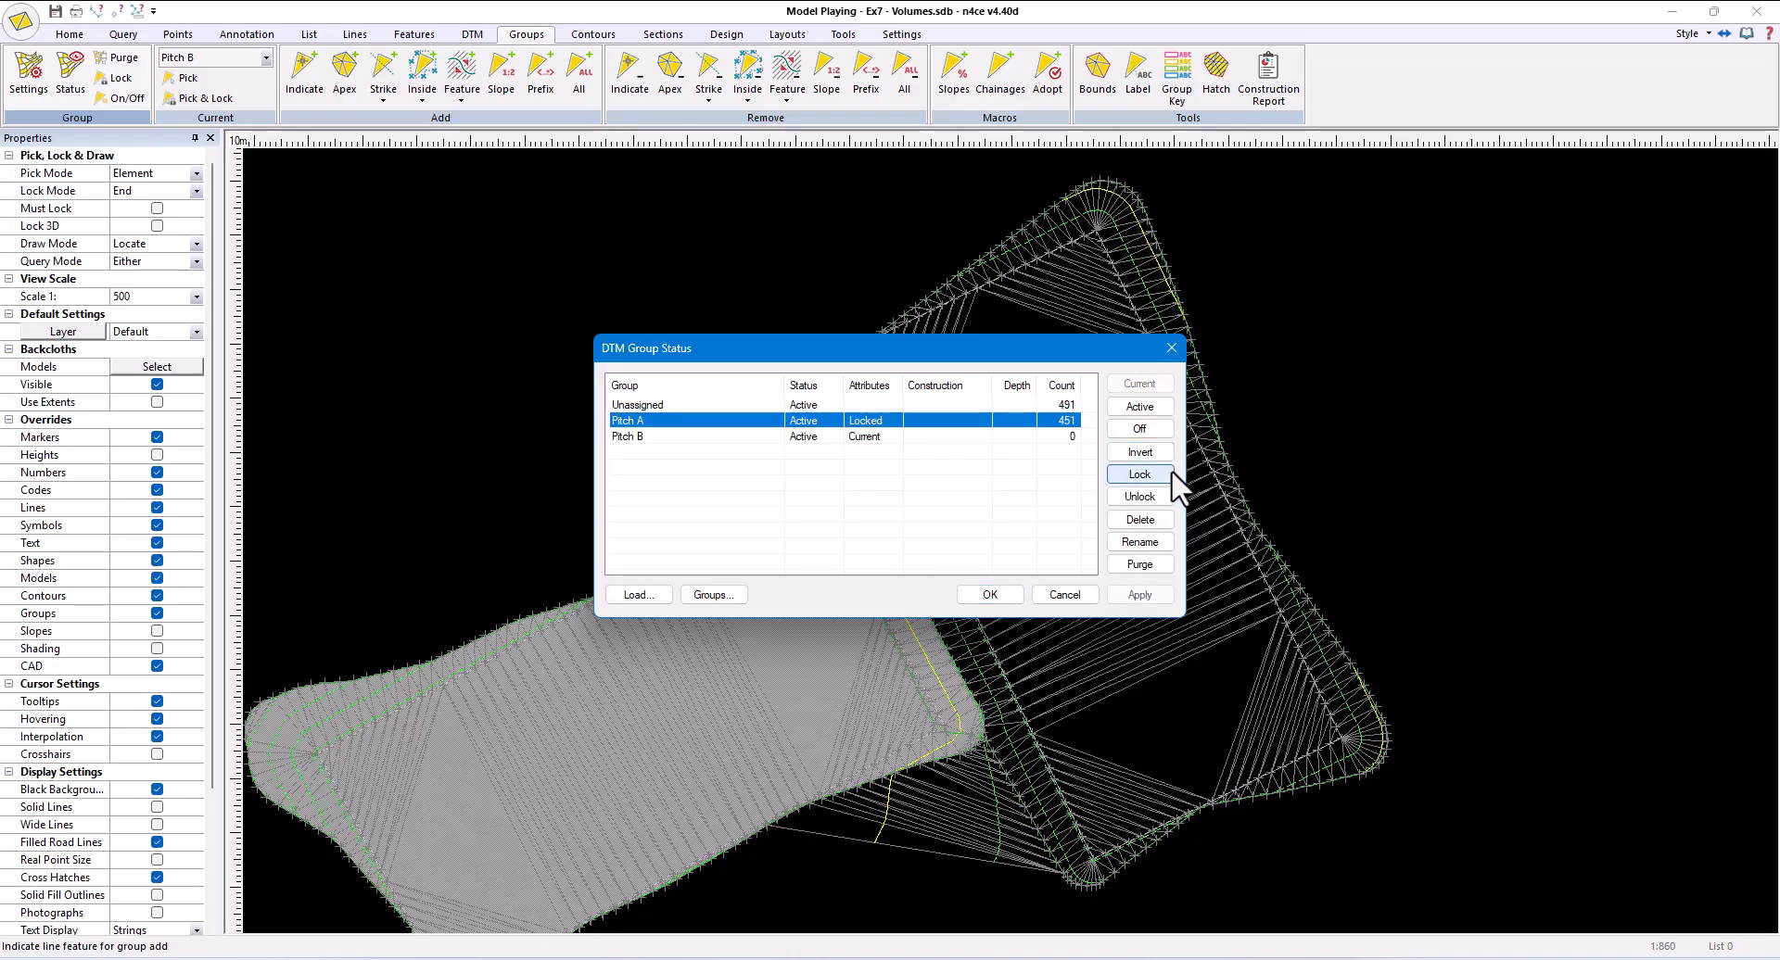
pyautogui.click(989, 594)
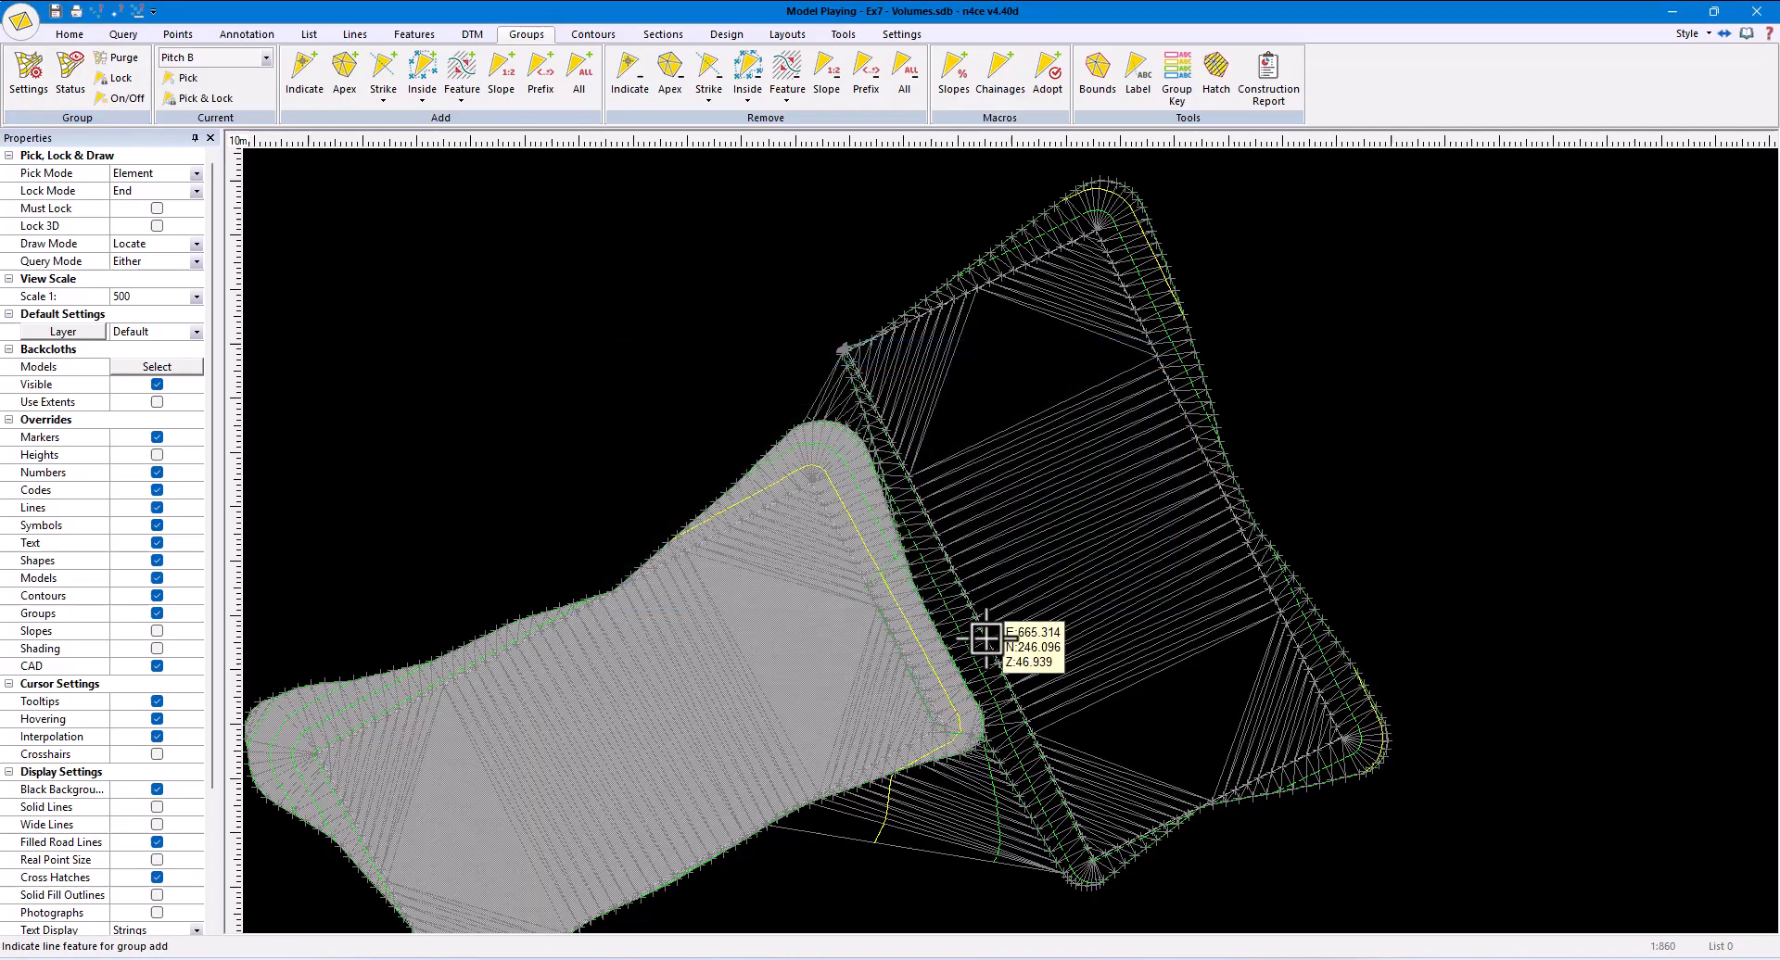
# - Add the triangles inside the upper-right pitch's batter outline to Pitch B and delete the ungrouped triangles
pyautogui.click(1036, 209)
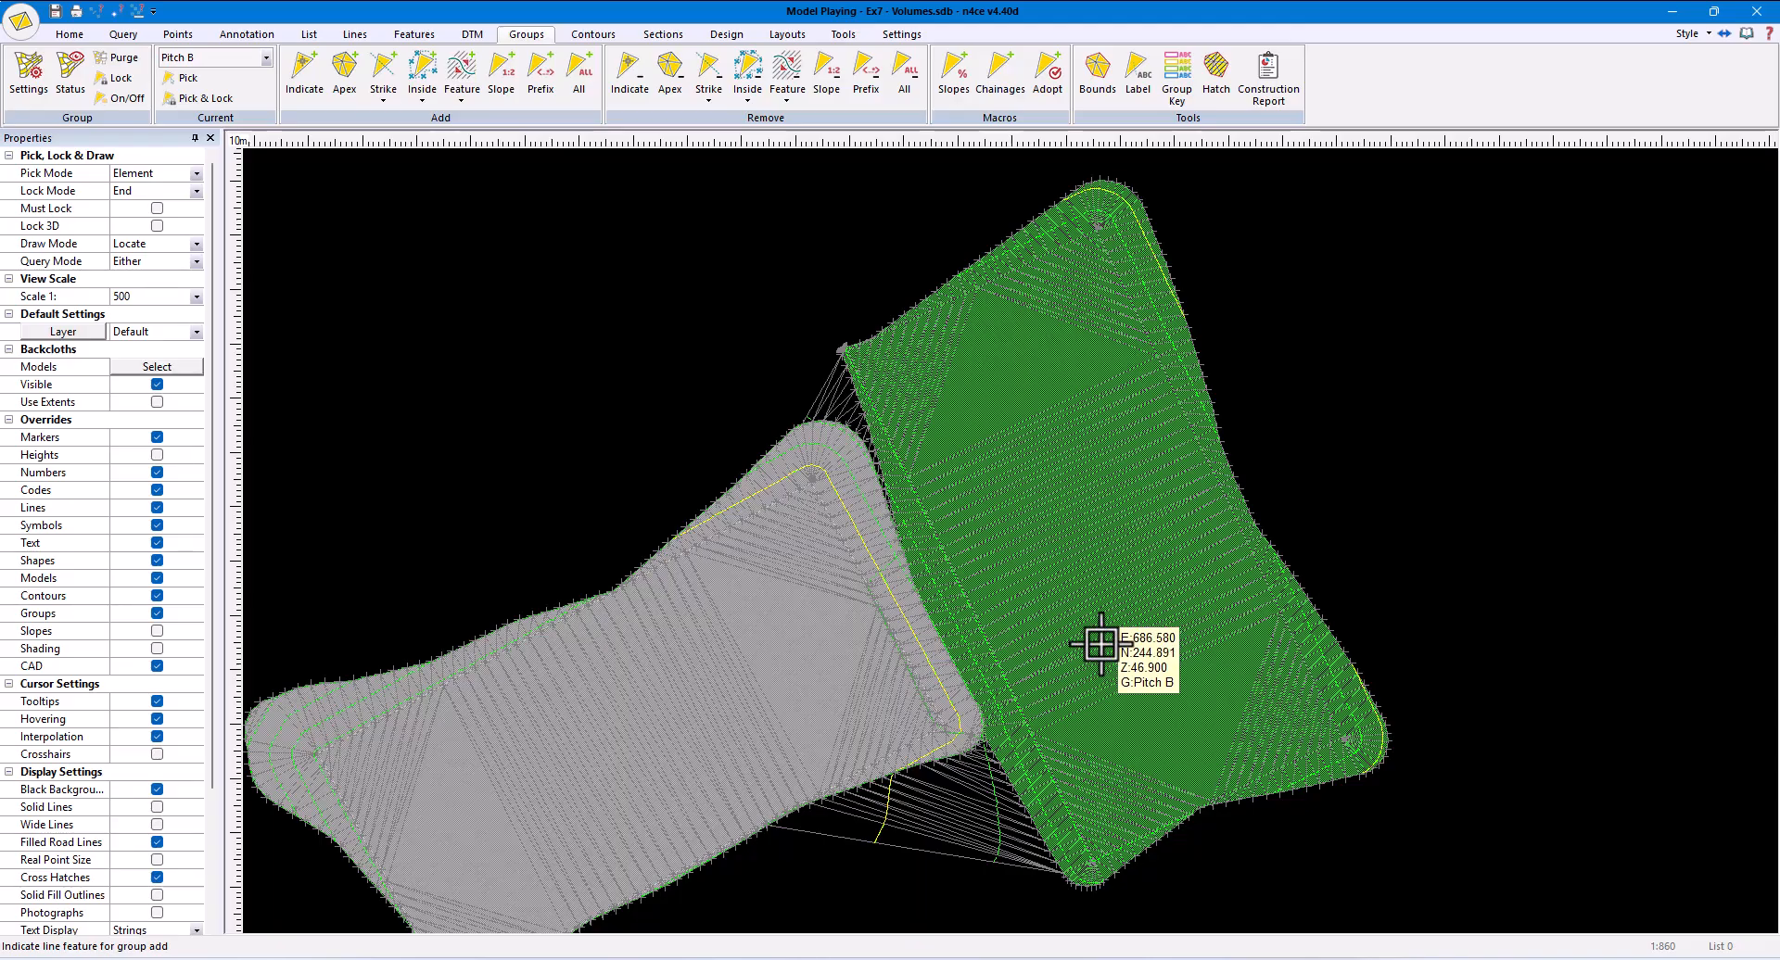
pyautogui.scroll(1, 506, 109)
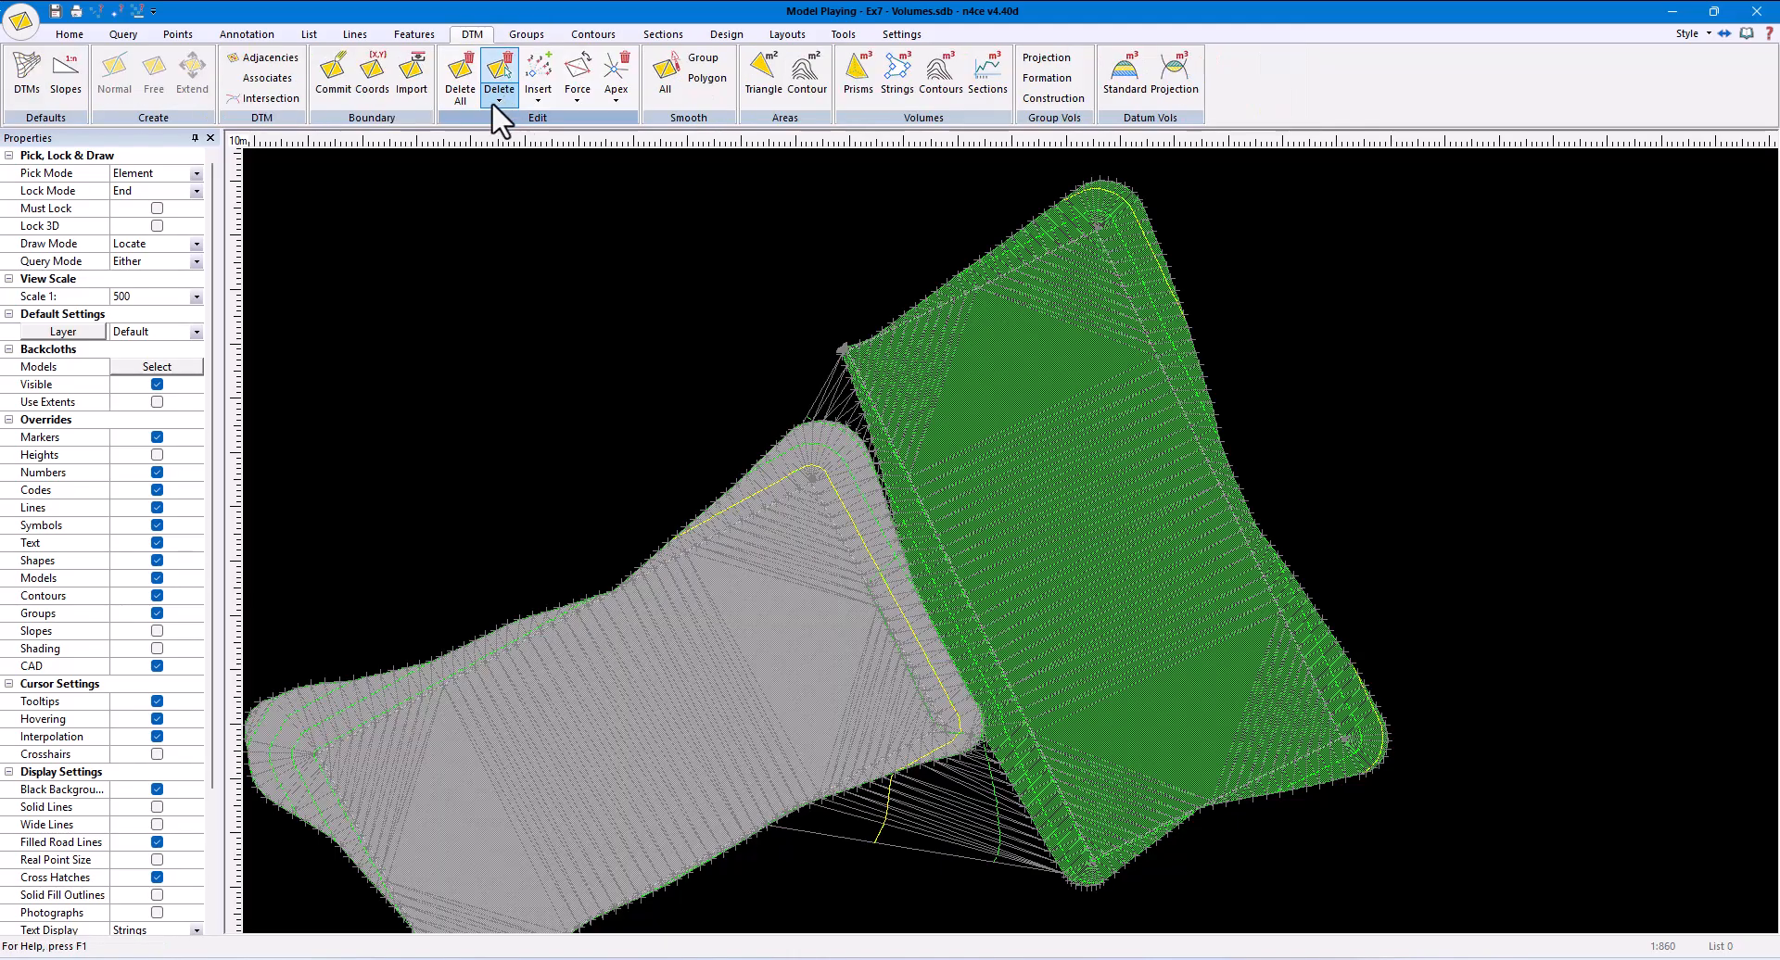
pyautogui.click(499, 100)
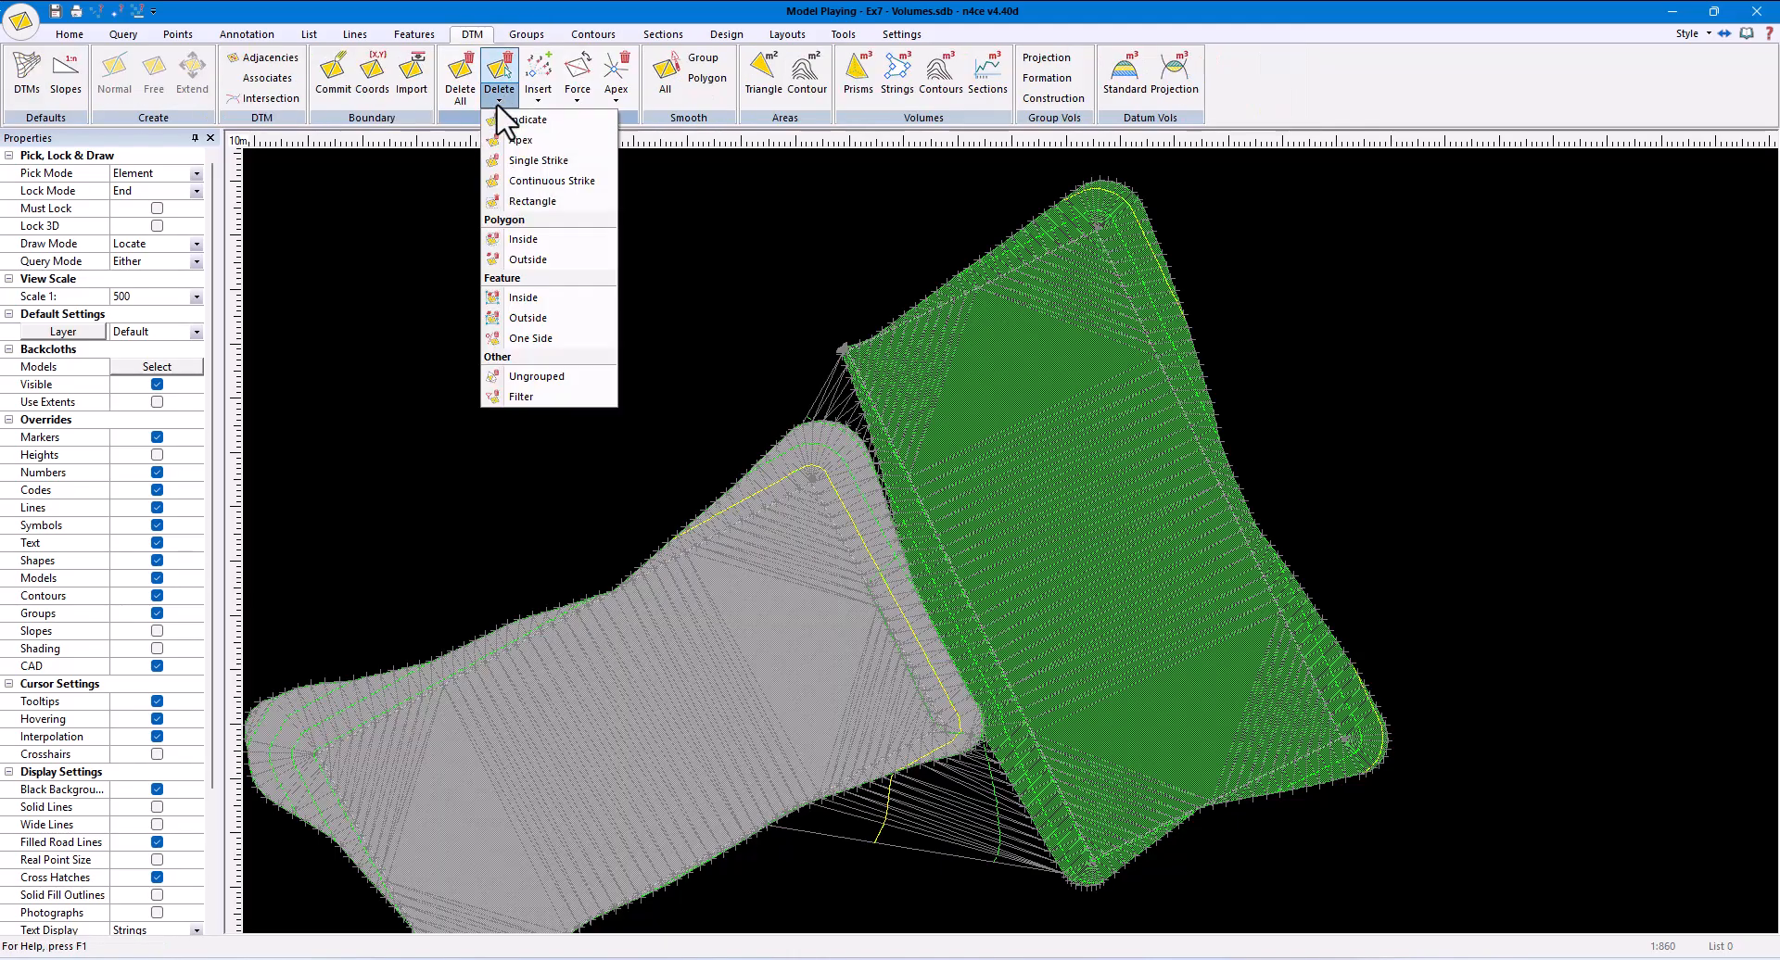
pyautogui.click(540, 378)
# - Calculate detailed prismoidal volumes from Playing projected to Pitch A Merged with cut and fill swapped, and check Pitch B's cut, fill and balance
pyautogui.click(862, 83)
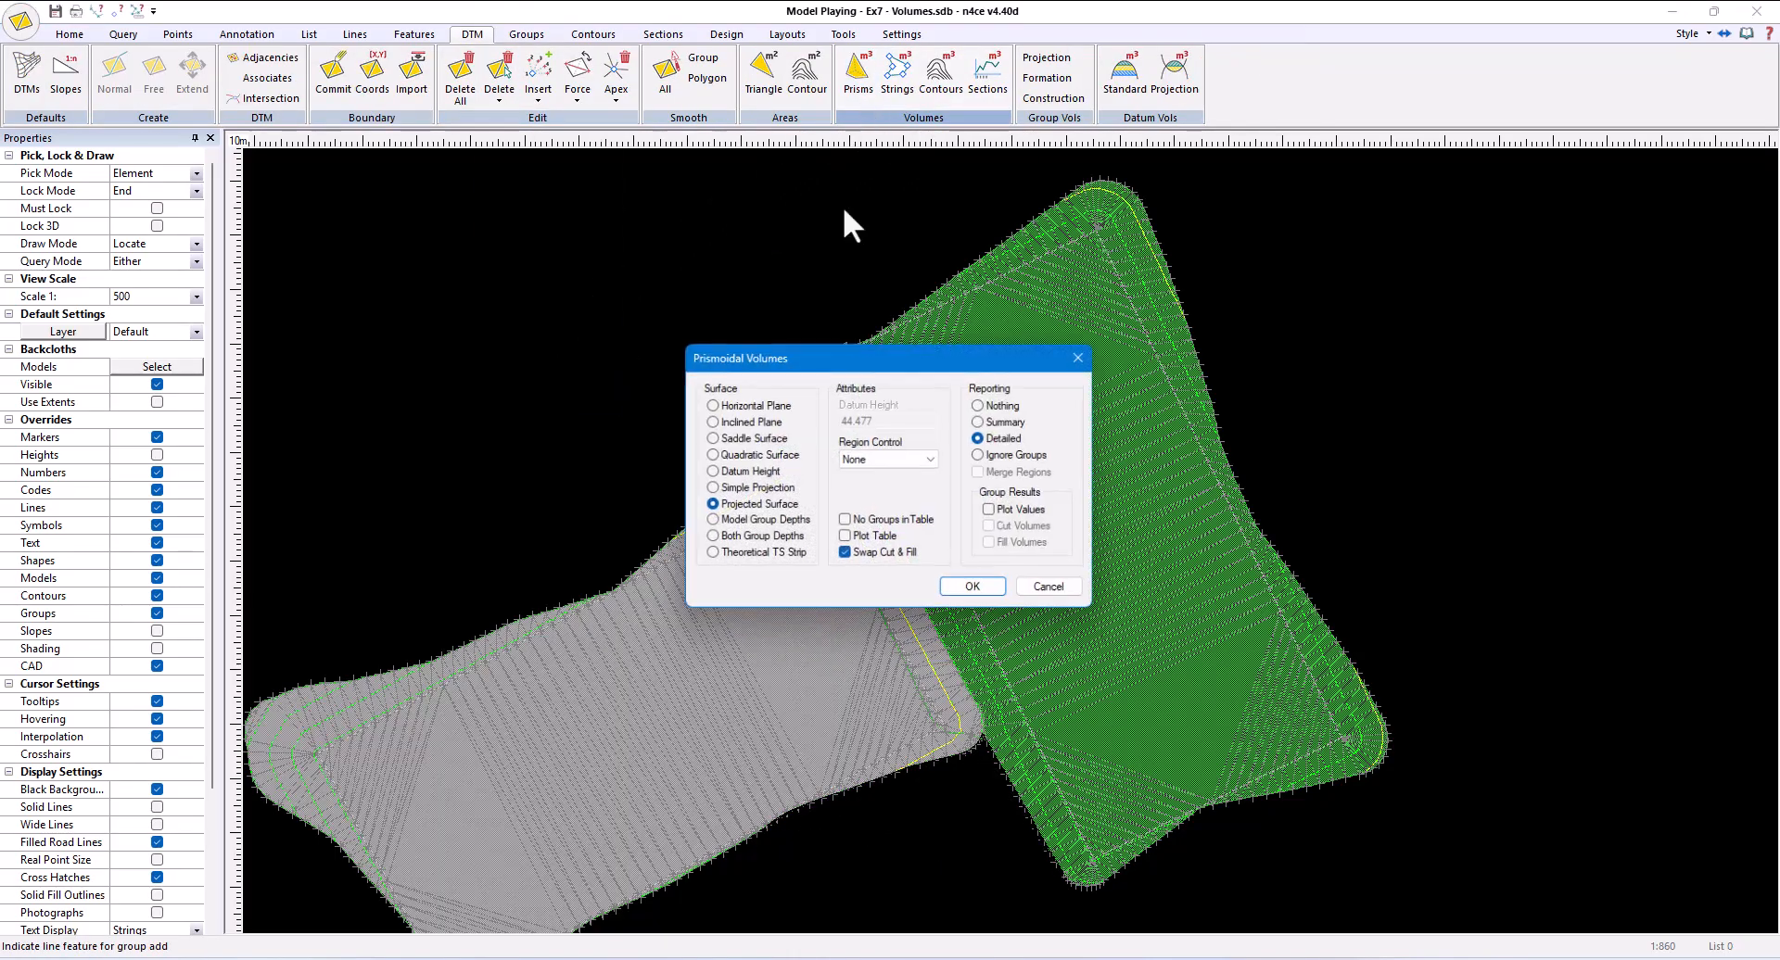
pyautogui.click(974, 590)
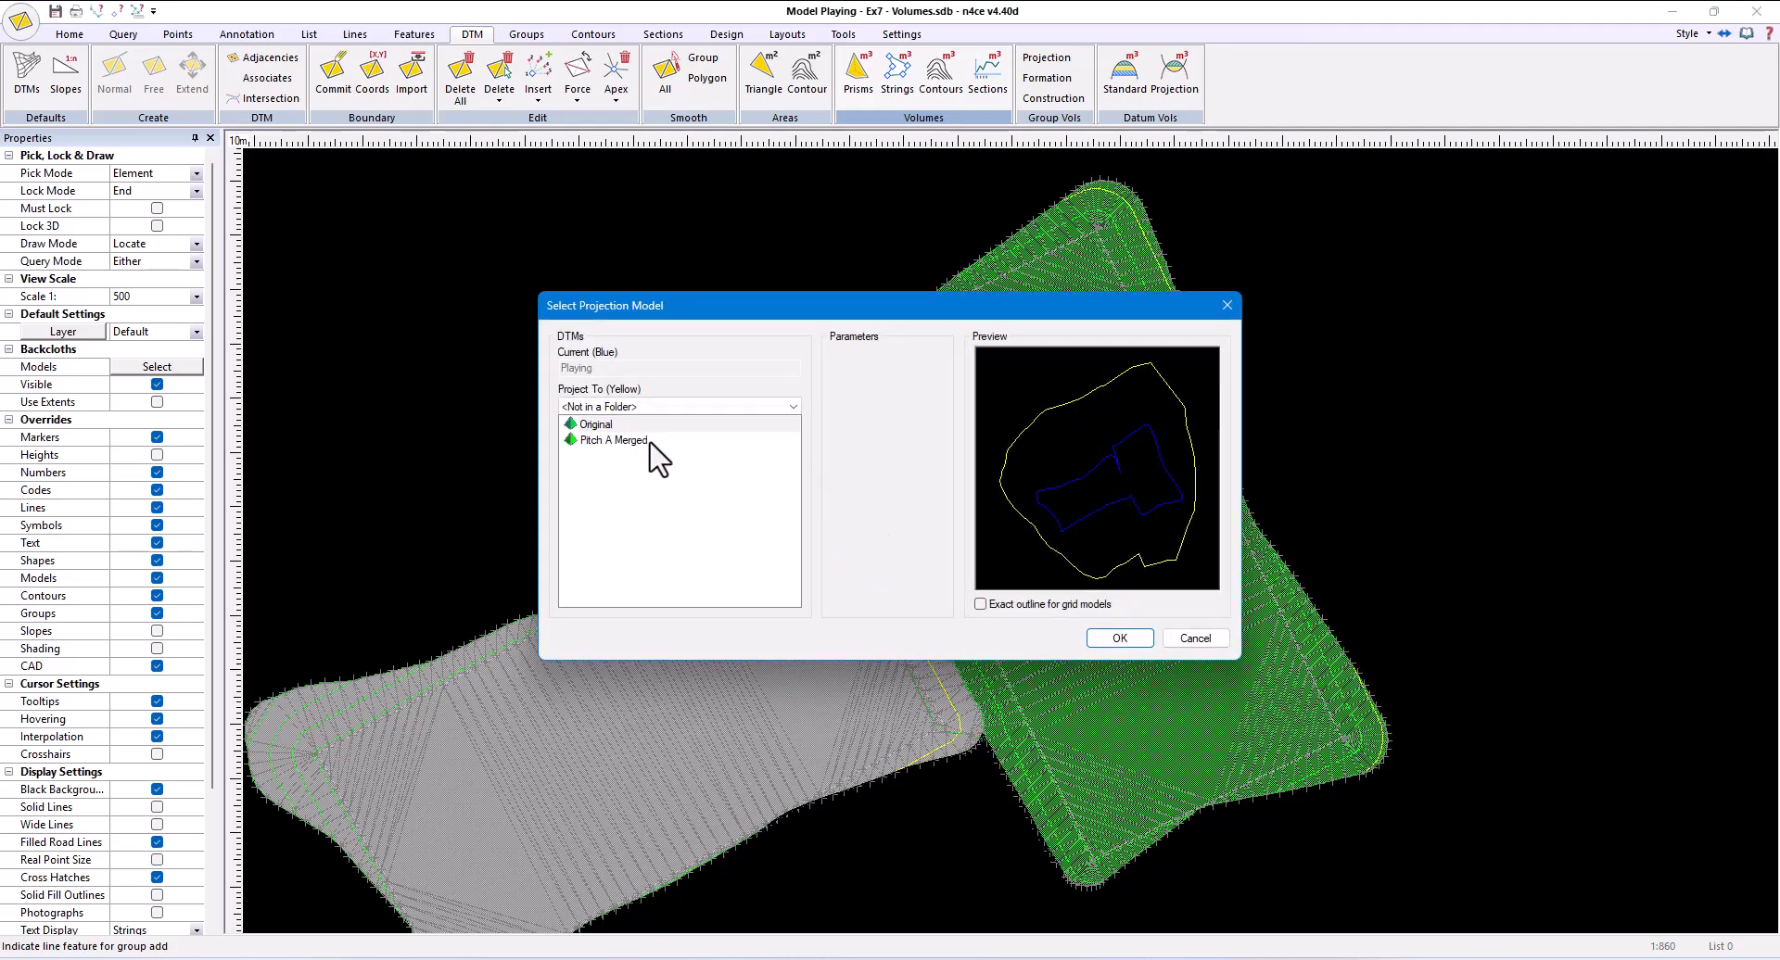
pyautogui.click(612, 441)
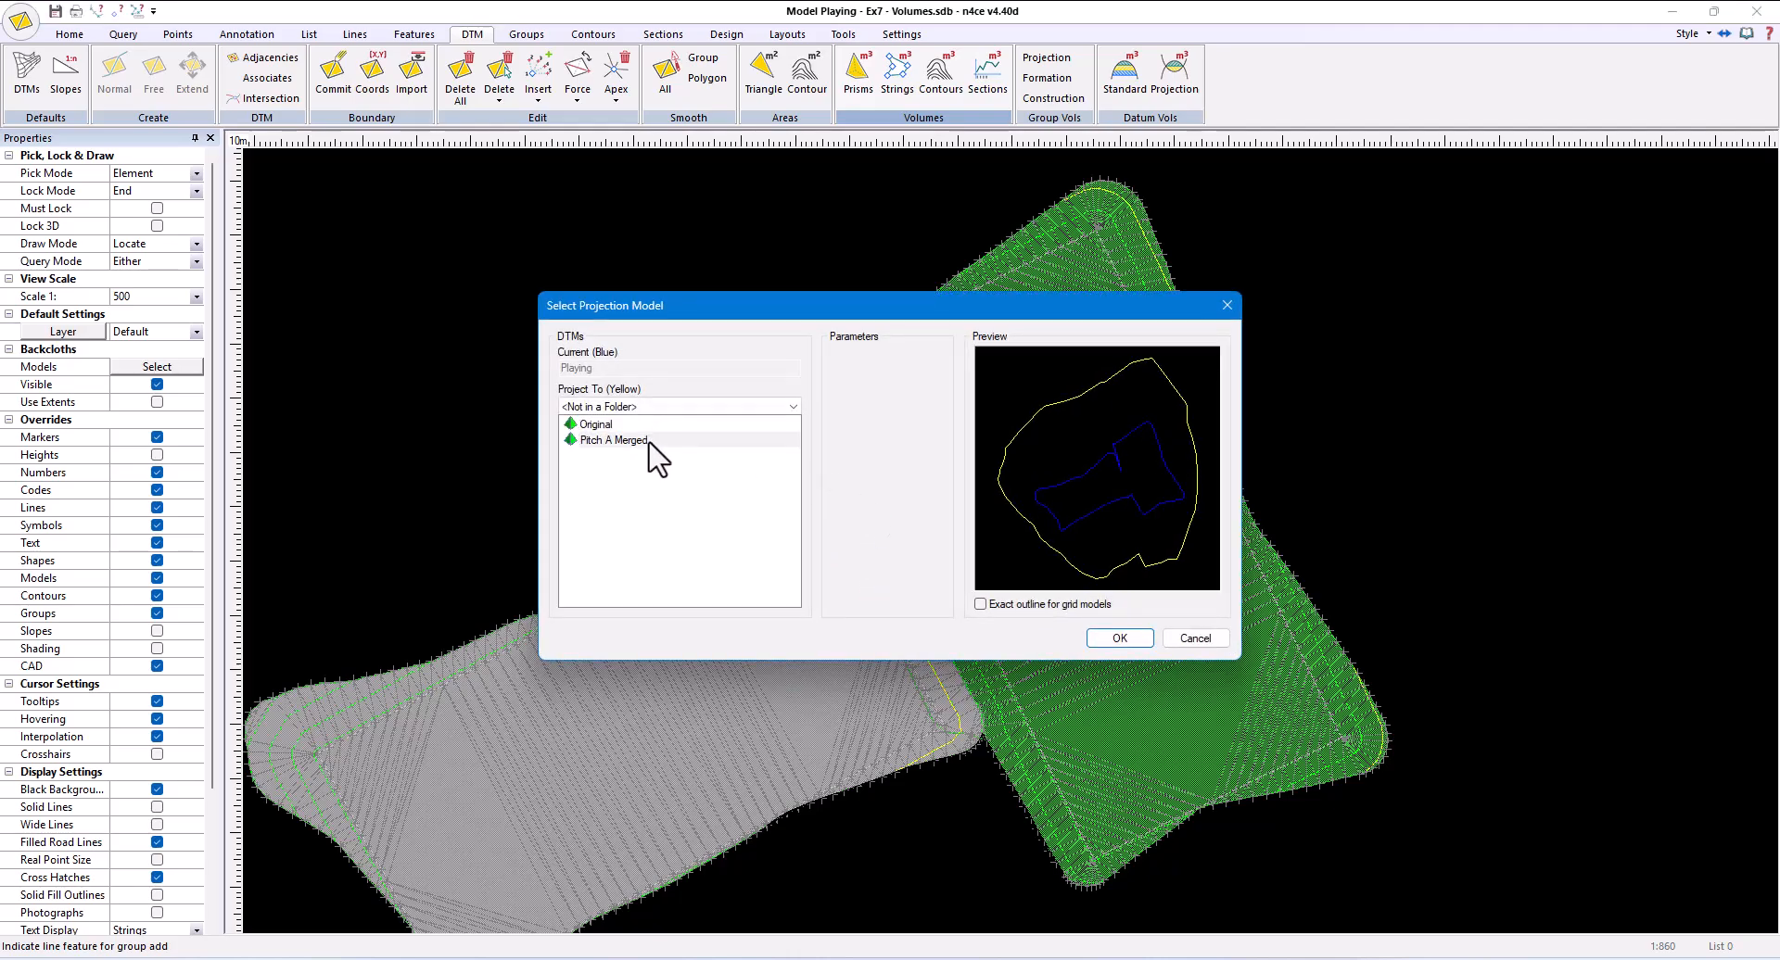
pyautogui.click(1094, 638)
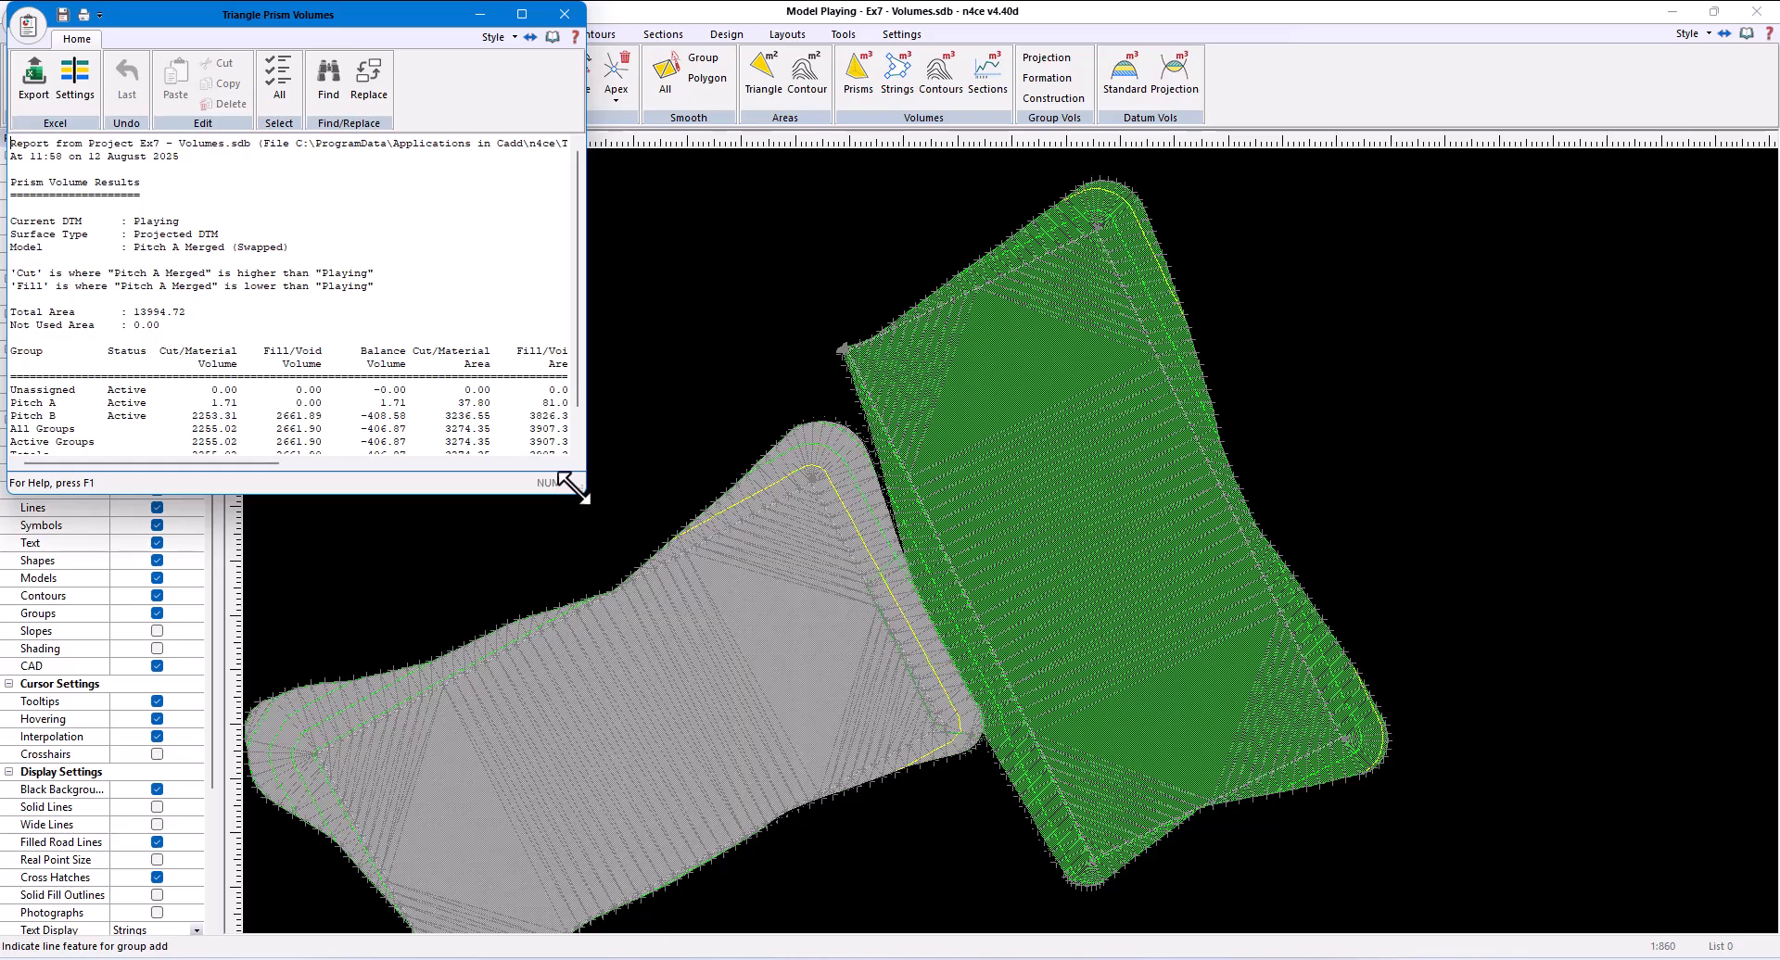
pyautogui.moveTo(576, 485); pyautogui.dragTo(1169, 543)
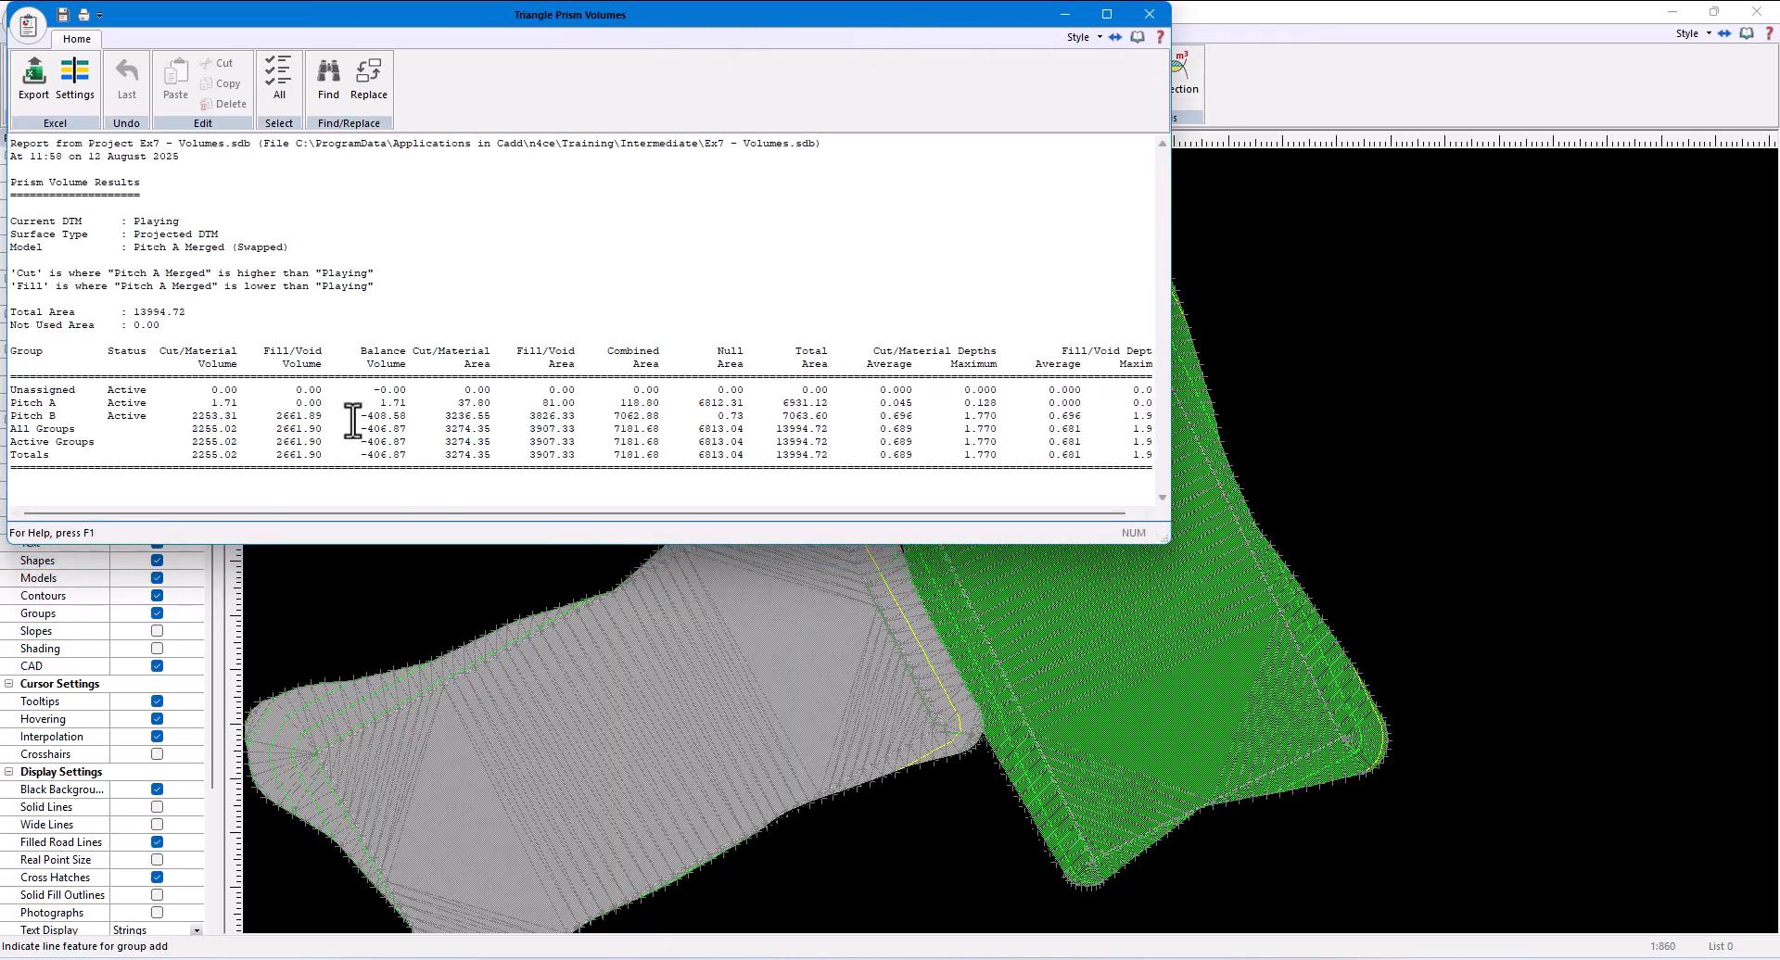
pyautogui.moveTo(185, 415); pyautogui.dragTo(415, 419)
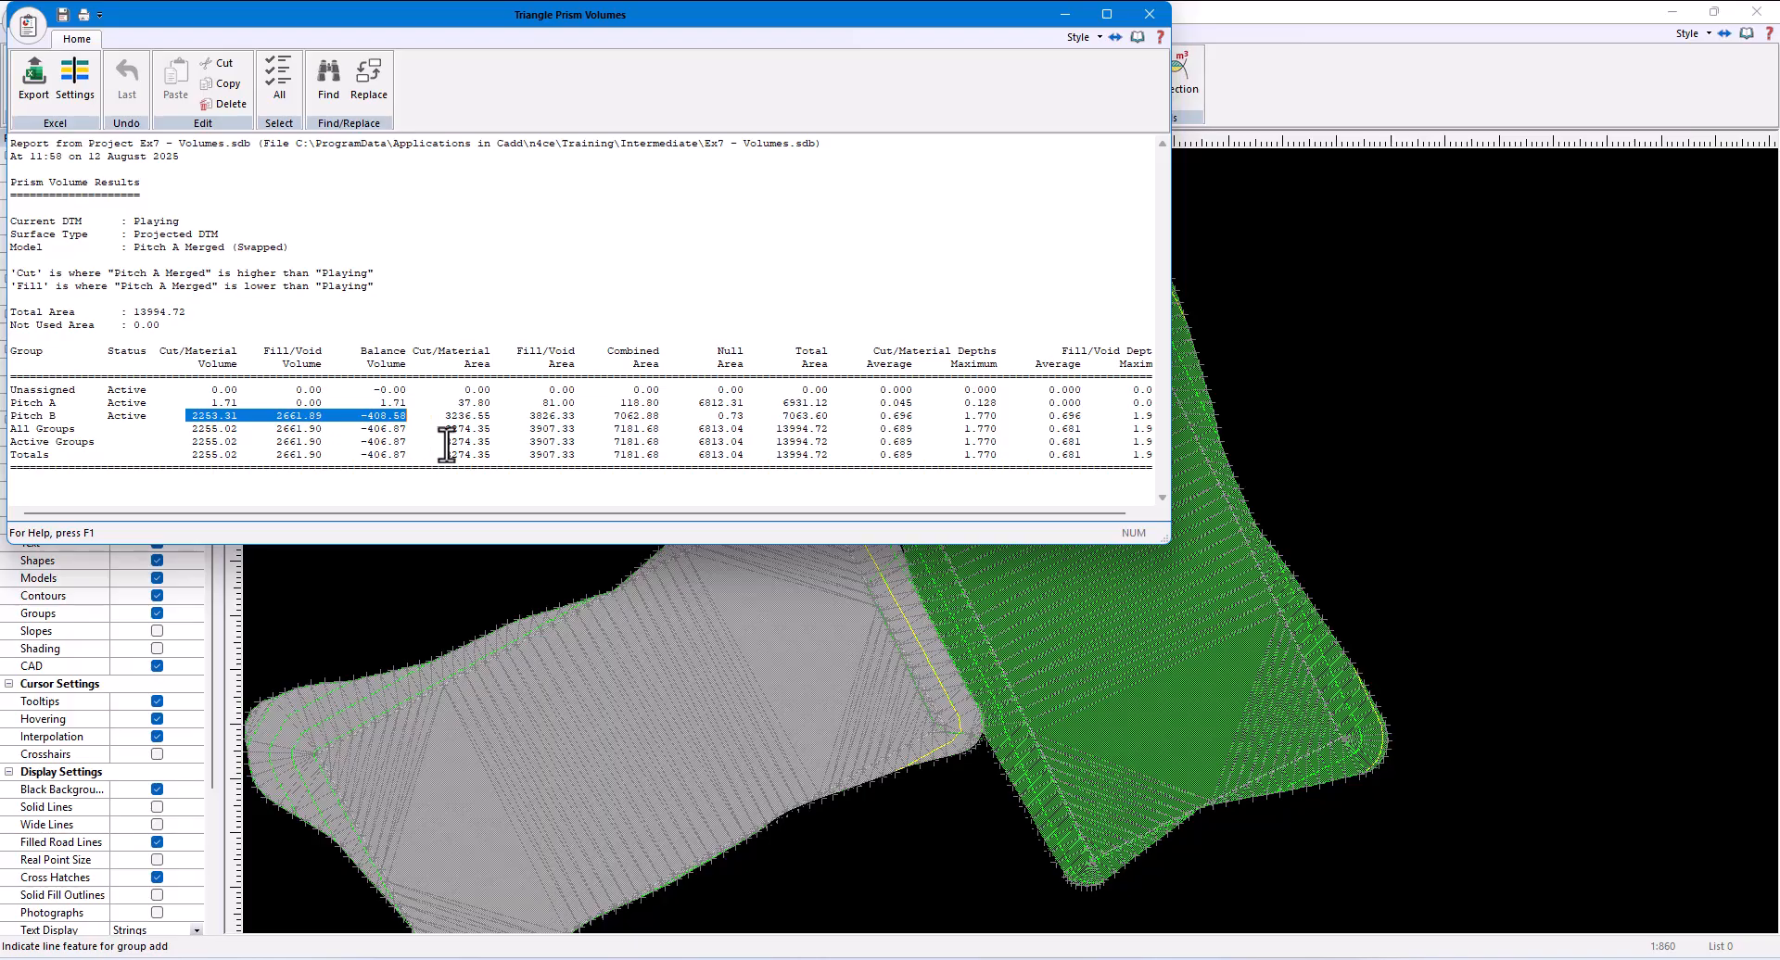
pyautogui.click(1149, 14)
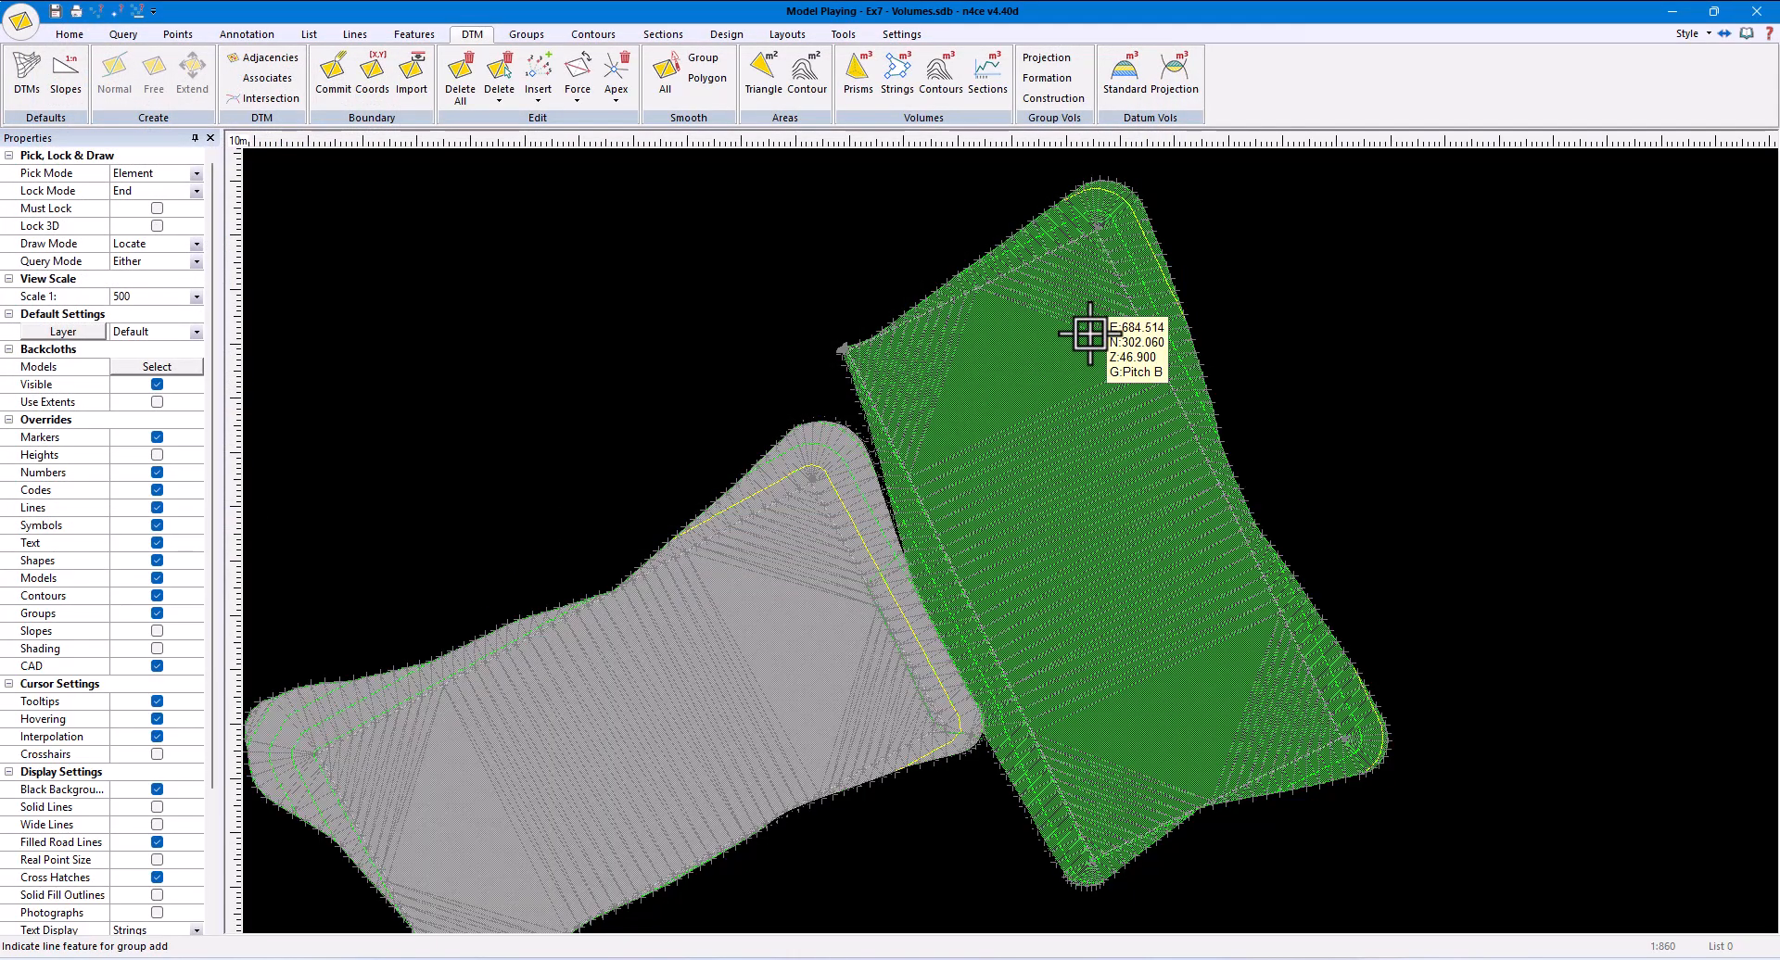
# - Delete the whole DTM and the upper-right pitch's batter string
pyautogui.click(463, 92)
pyautogui.click(355, 34)
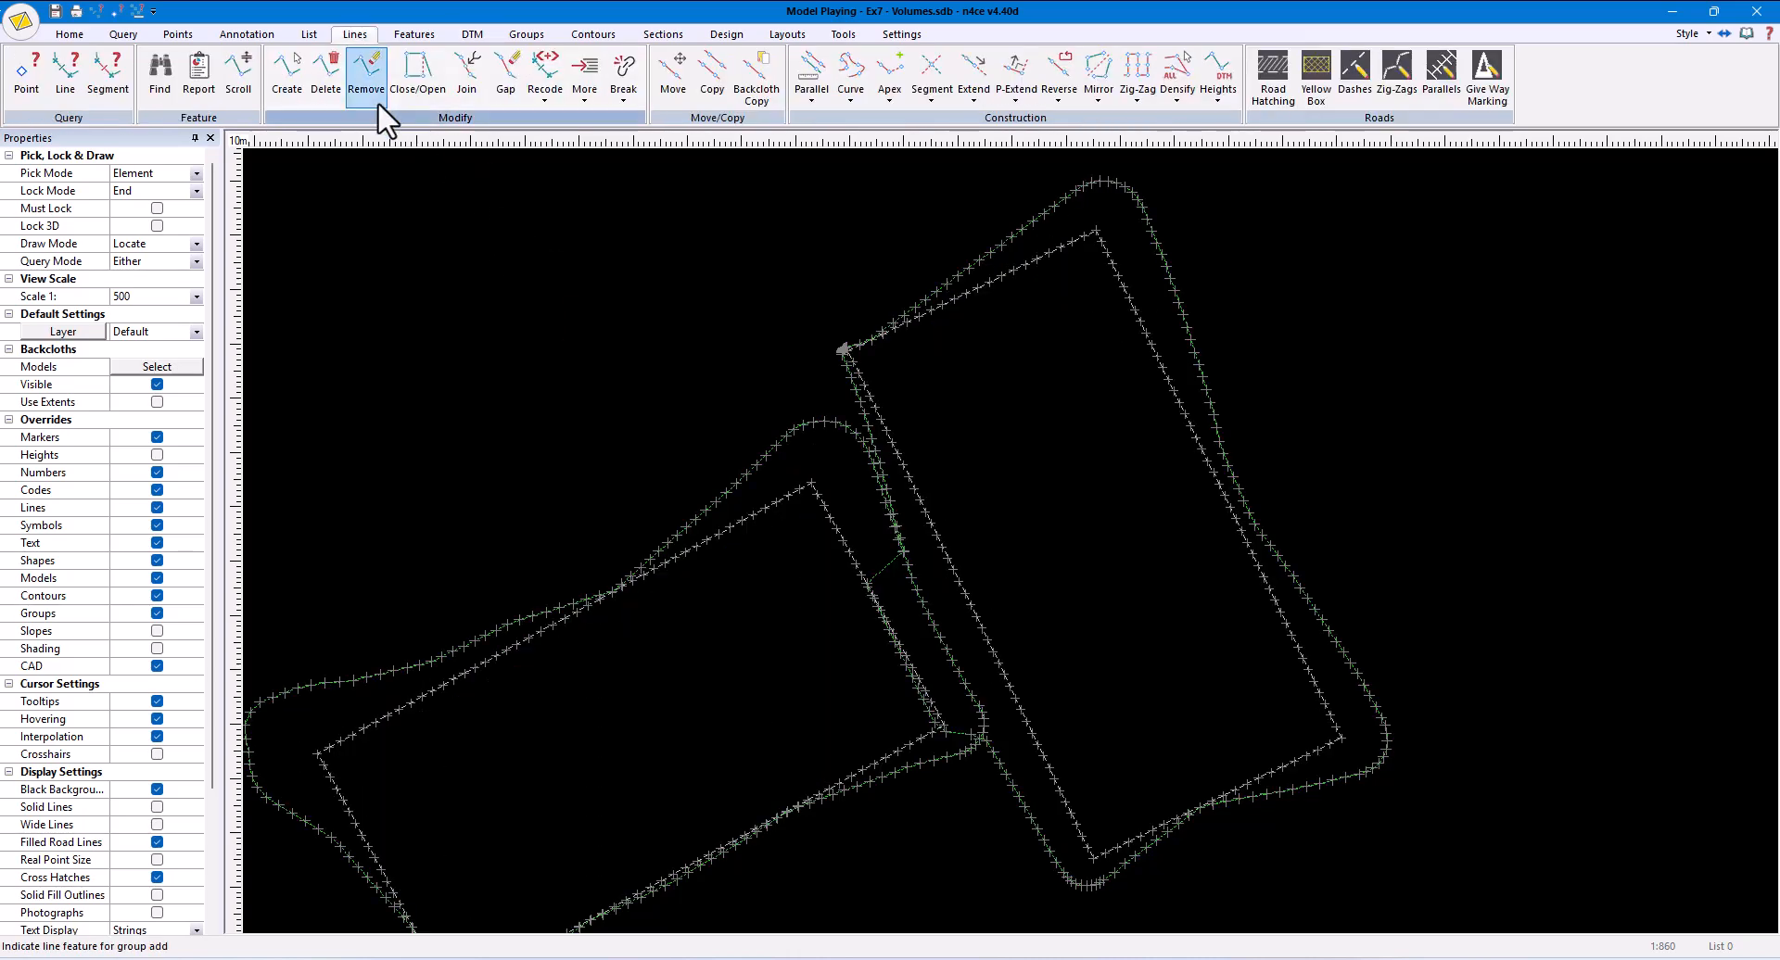
pyautogui.click(326, 78)
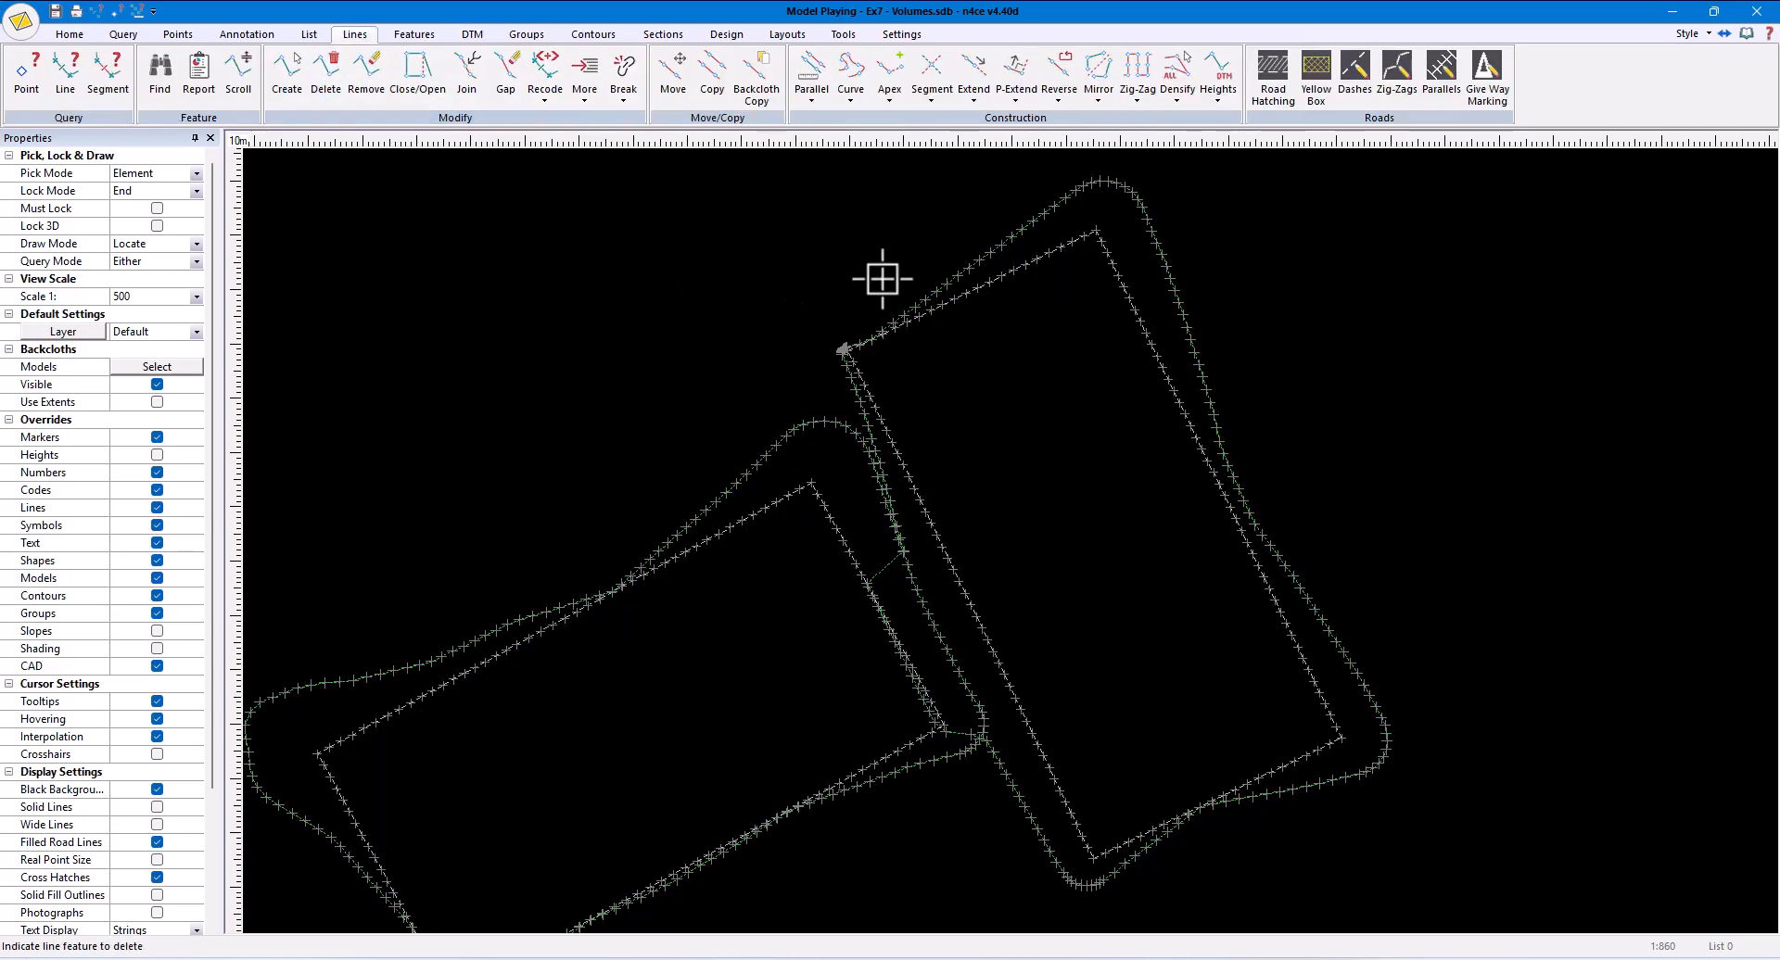
pyautogui.click(993, 244)
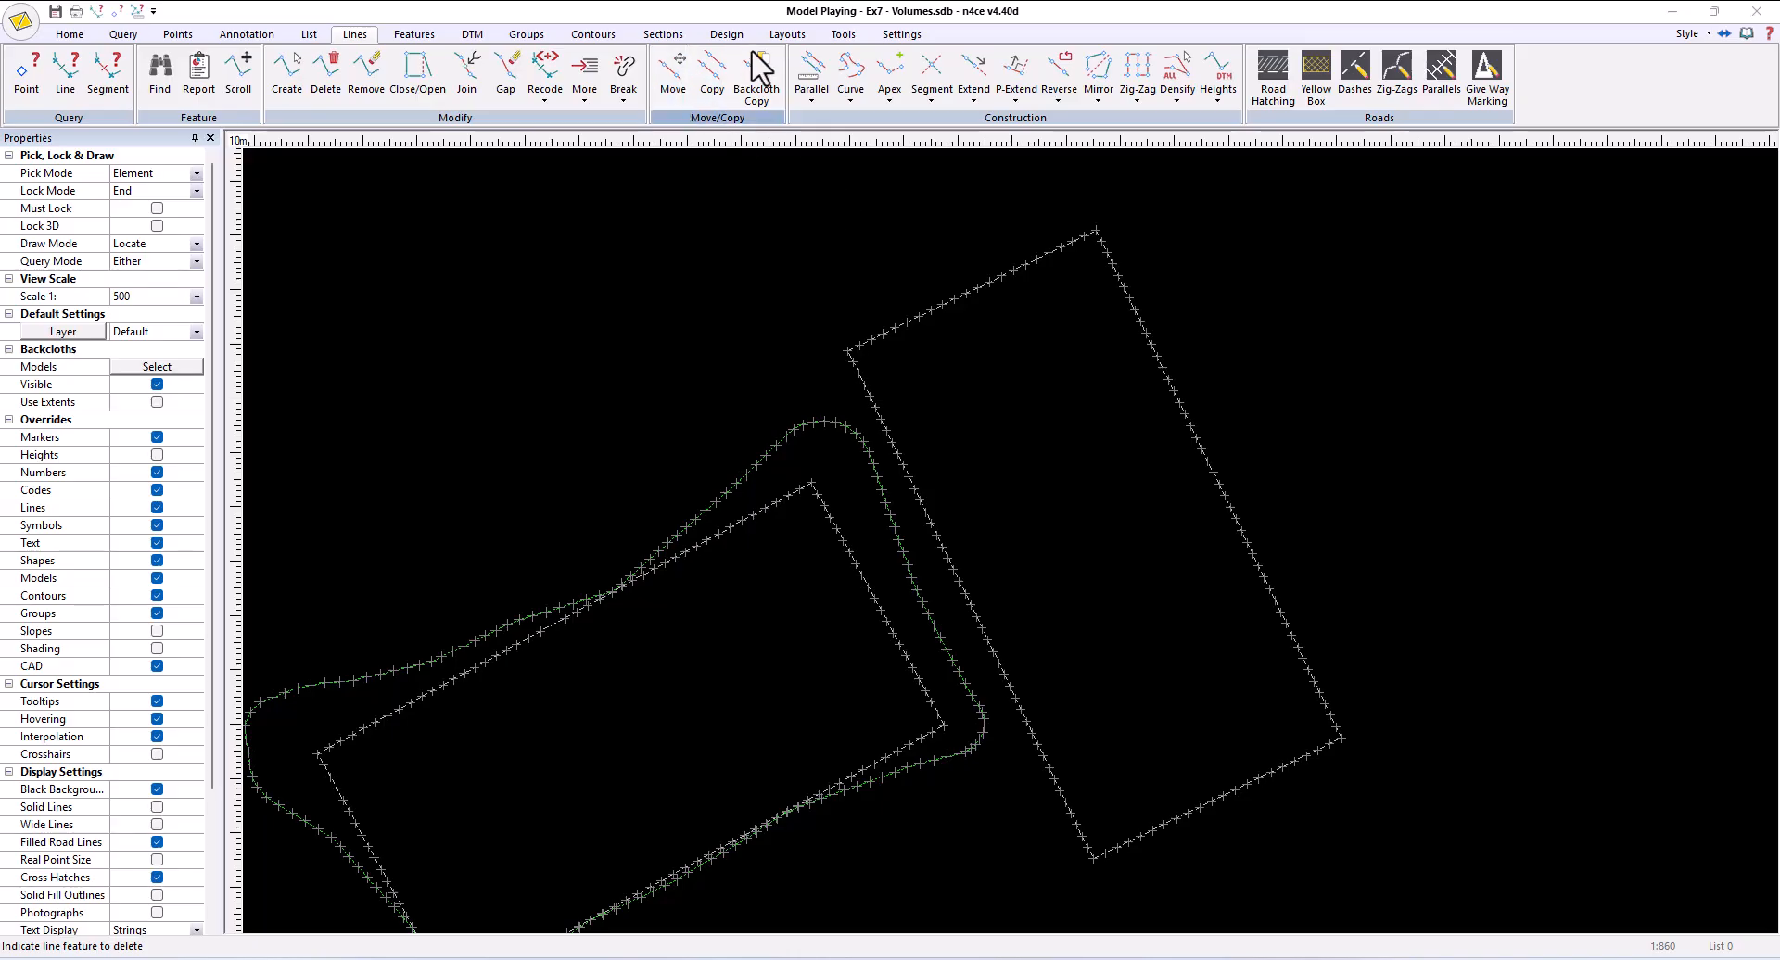
# - Volume-balance the upper-right pitch outline to the Pitch A Merged DTM with outward 1:4 batters up and down, and inspect the result in 3D
pyautogui.click(724, 35)
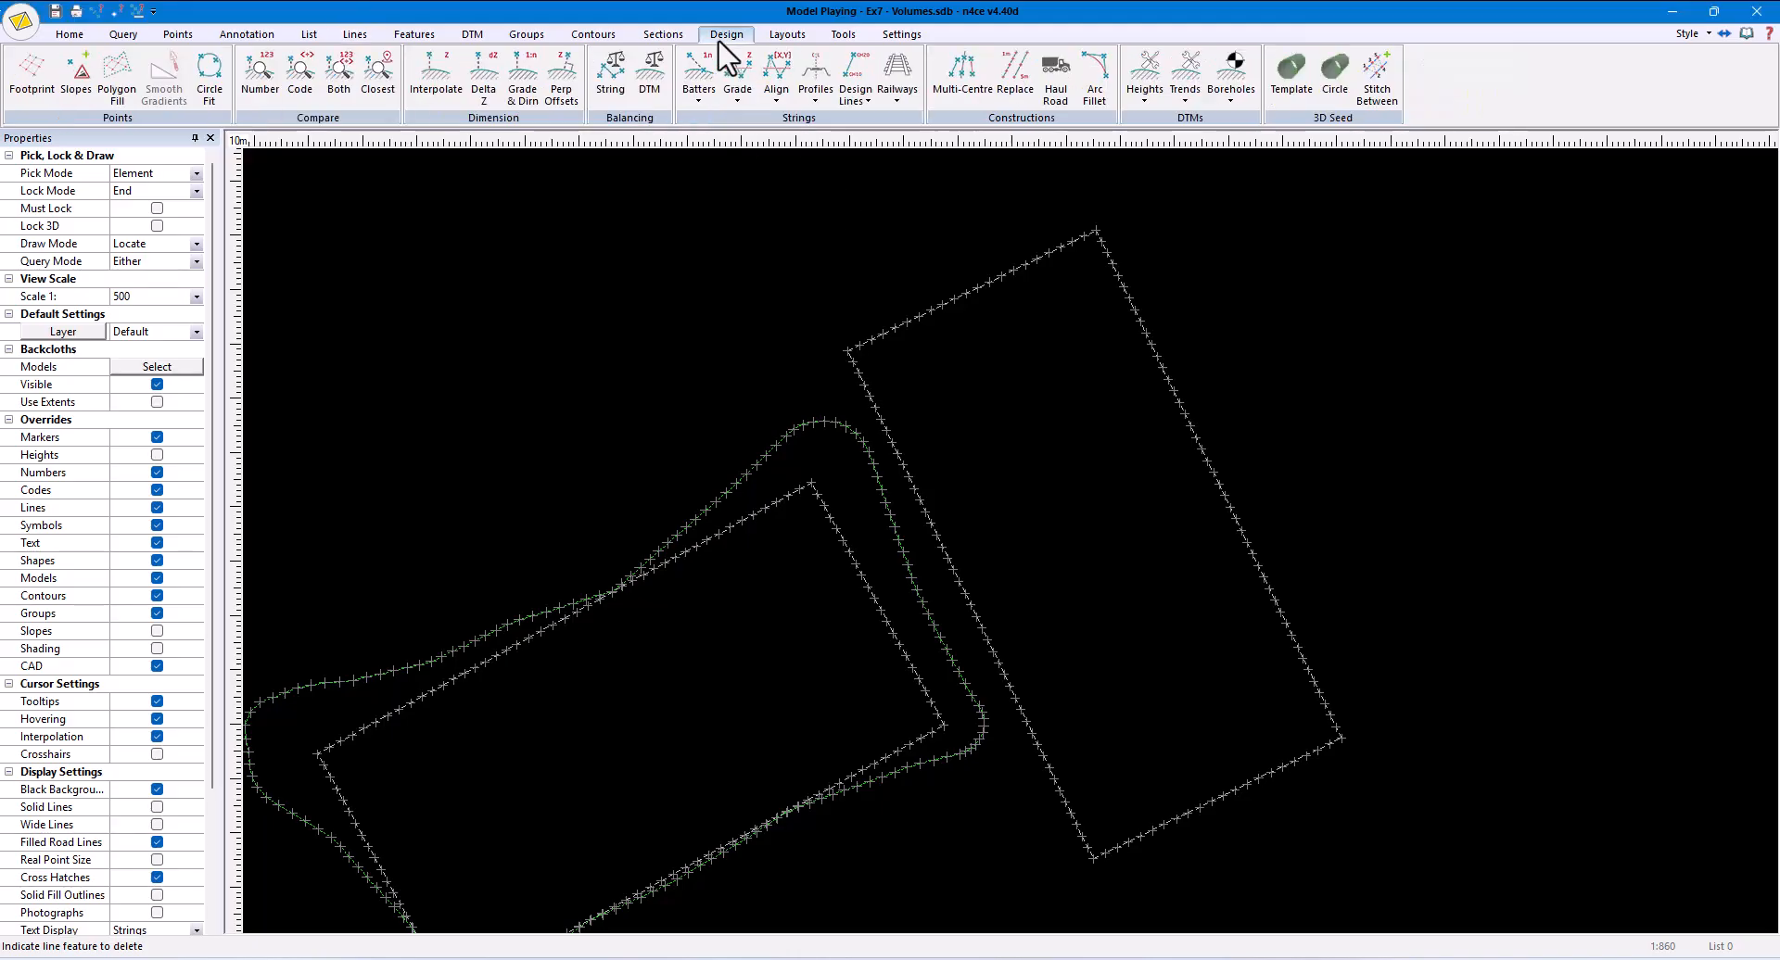
pyautogui.click(619, 84)
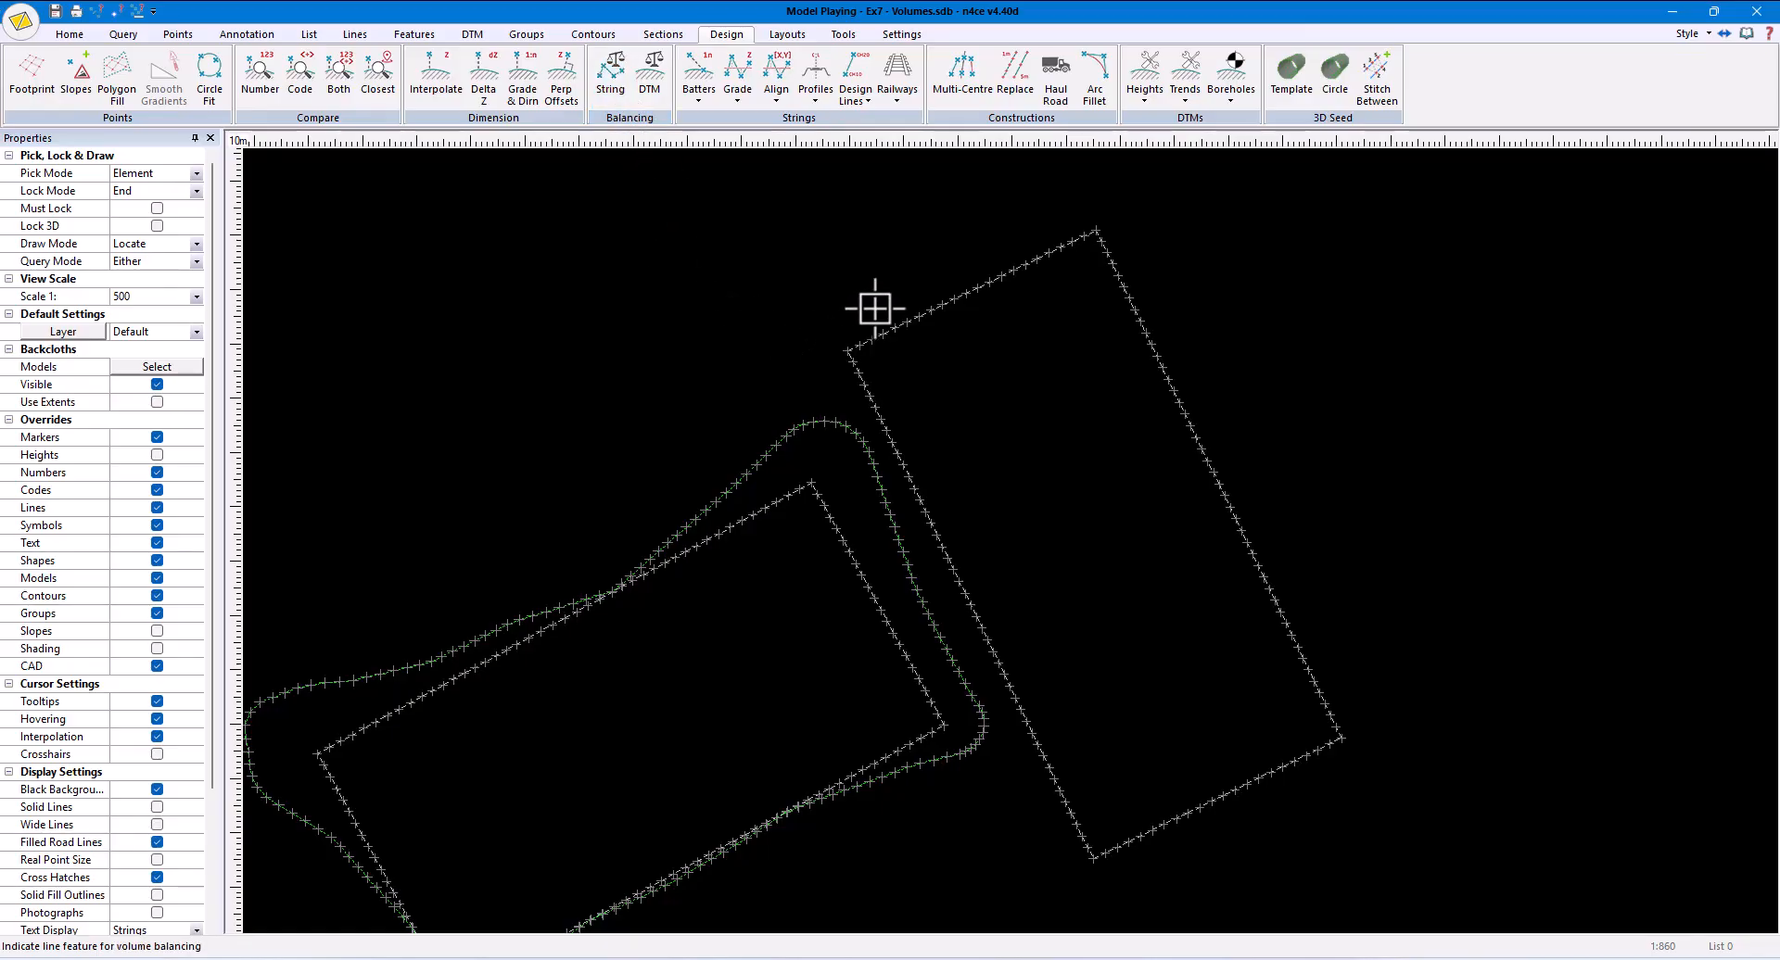
pyautogui.click(909, 309)
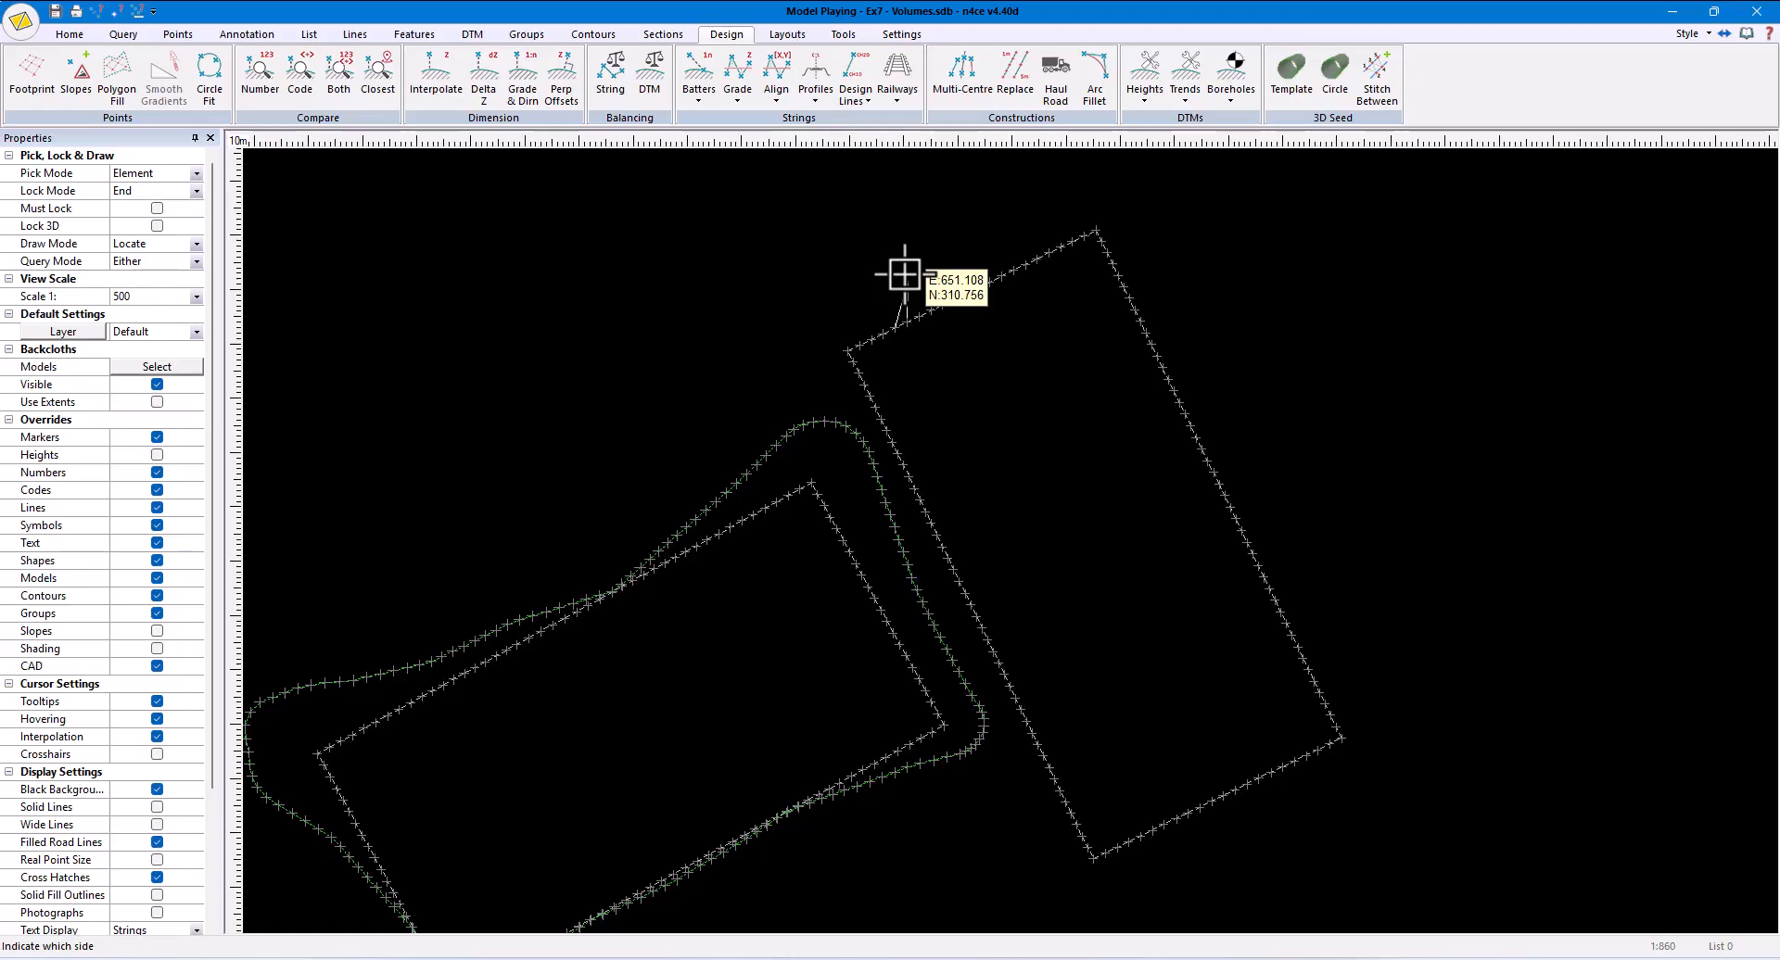
pyautogui.click(904, 274)
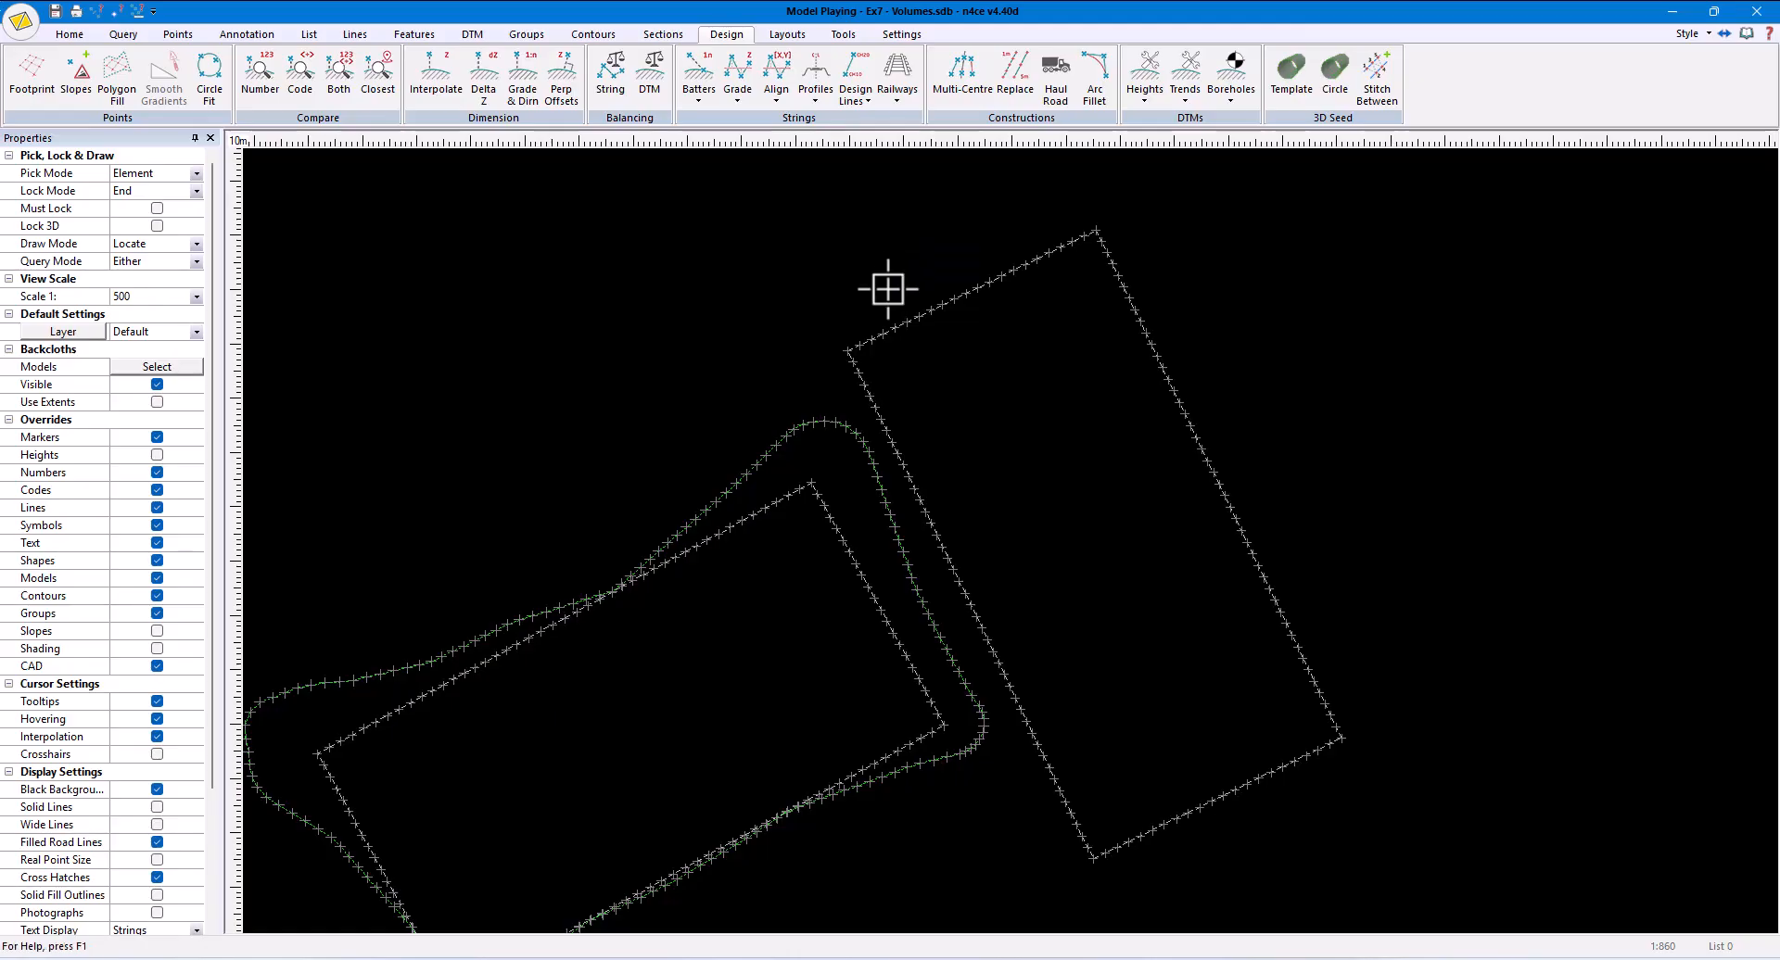
pyautogui.click(619, 441)
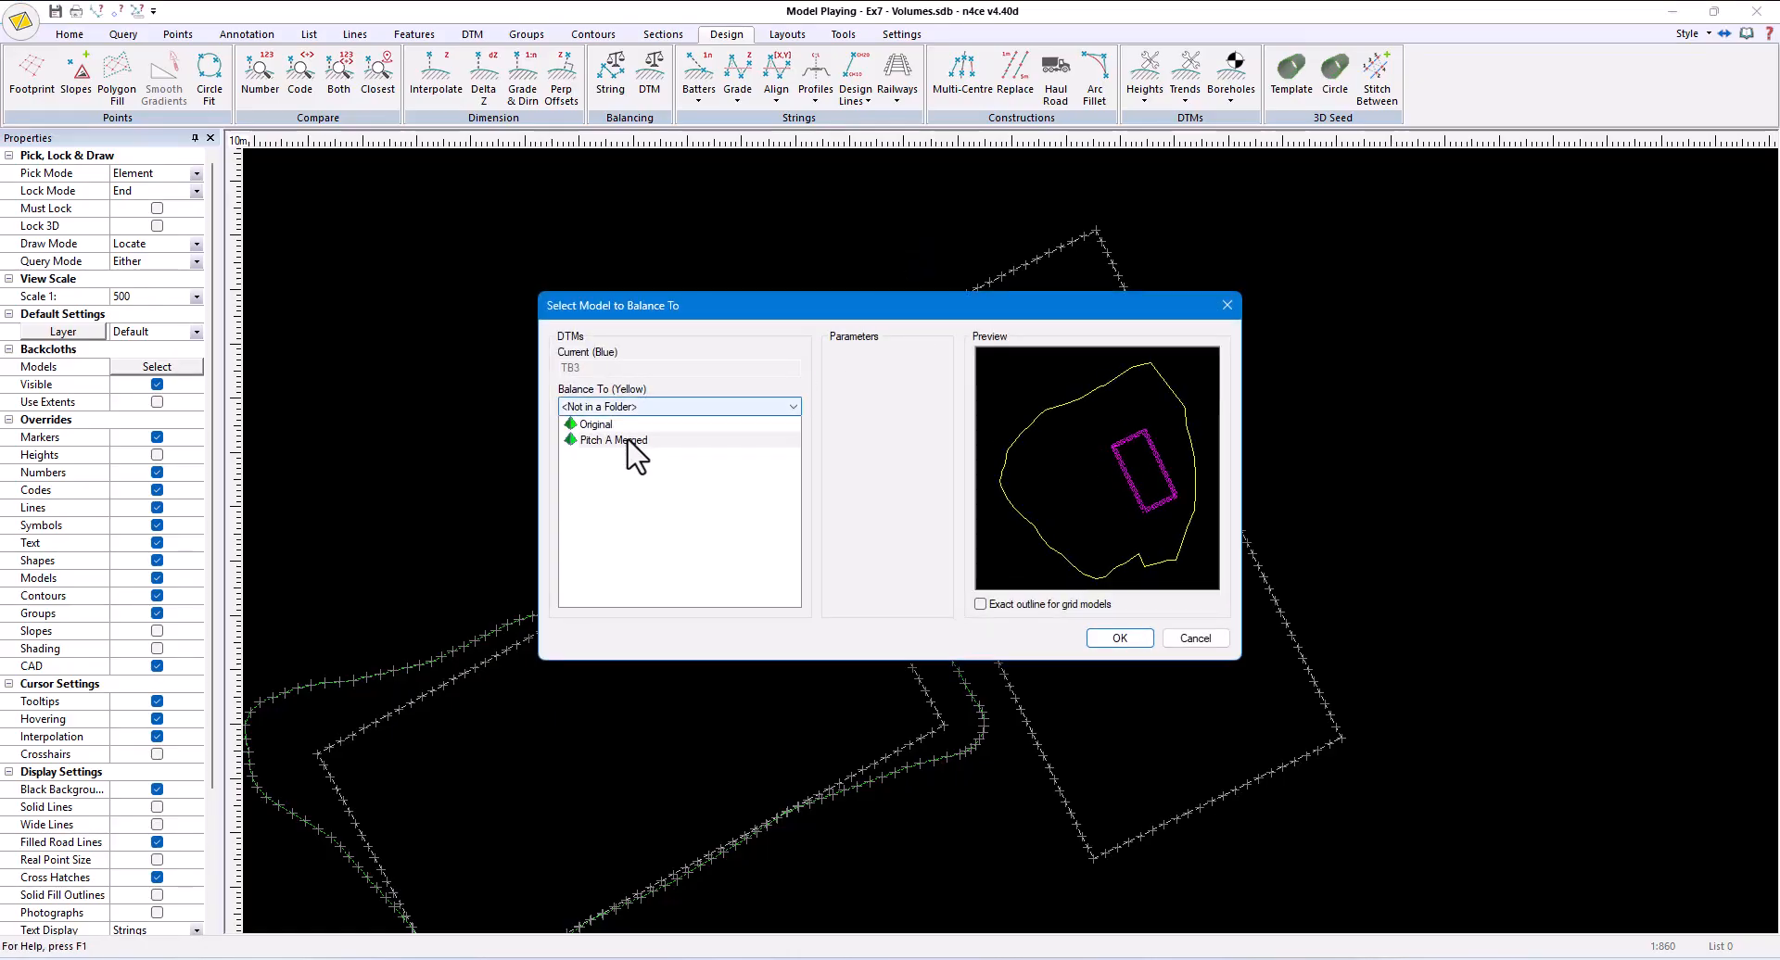
pyautogui.click(1119, 638)
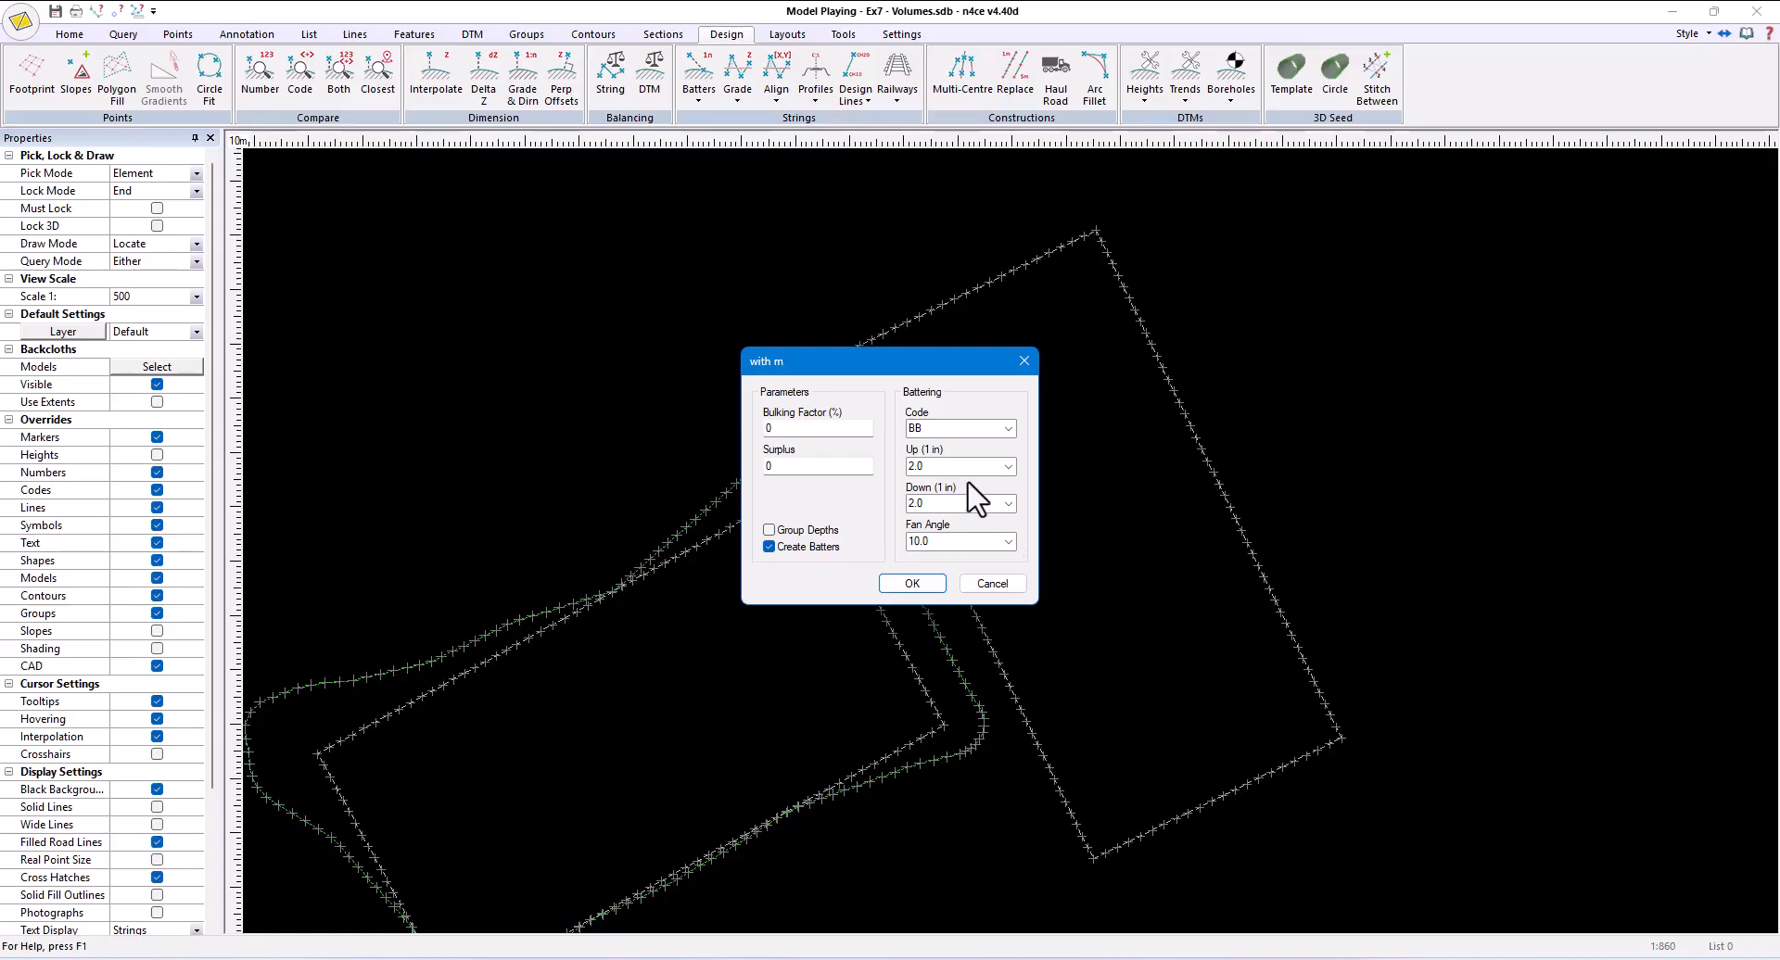
pyautogui.click(936, 466)
pyautogui.write('4')
pyautogui.click(918, 504)
pyautogui.write('4')
pyautogui.click(912, 583)
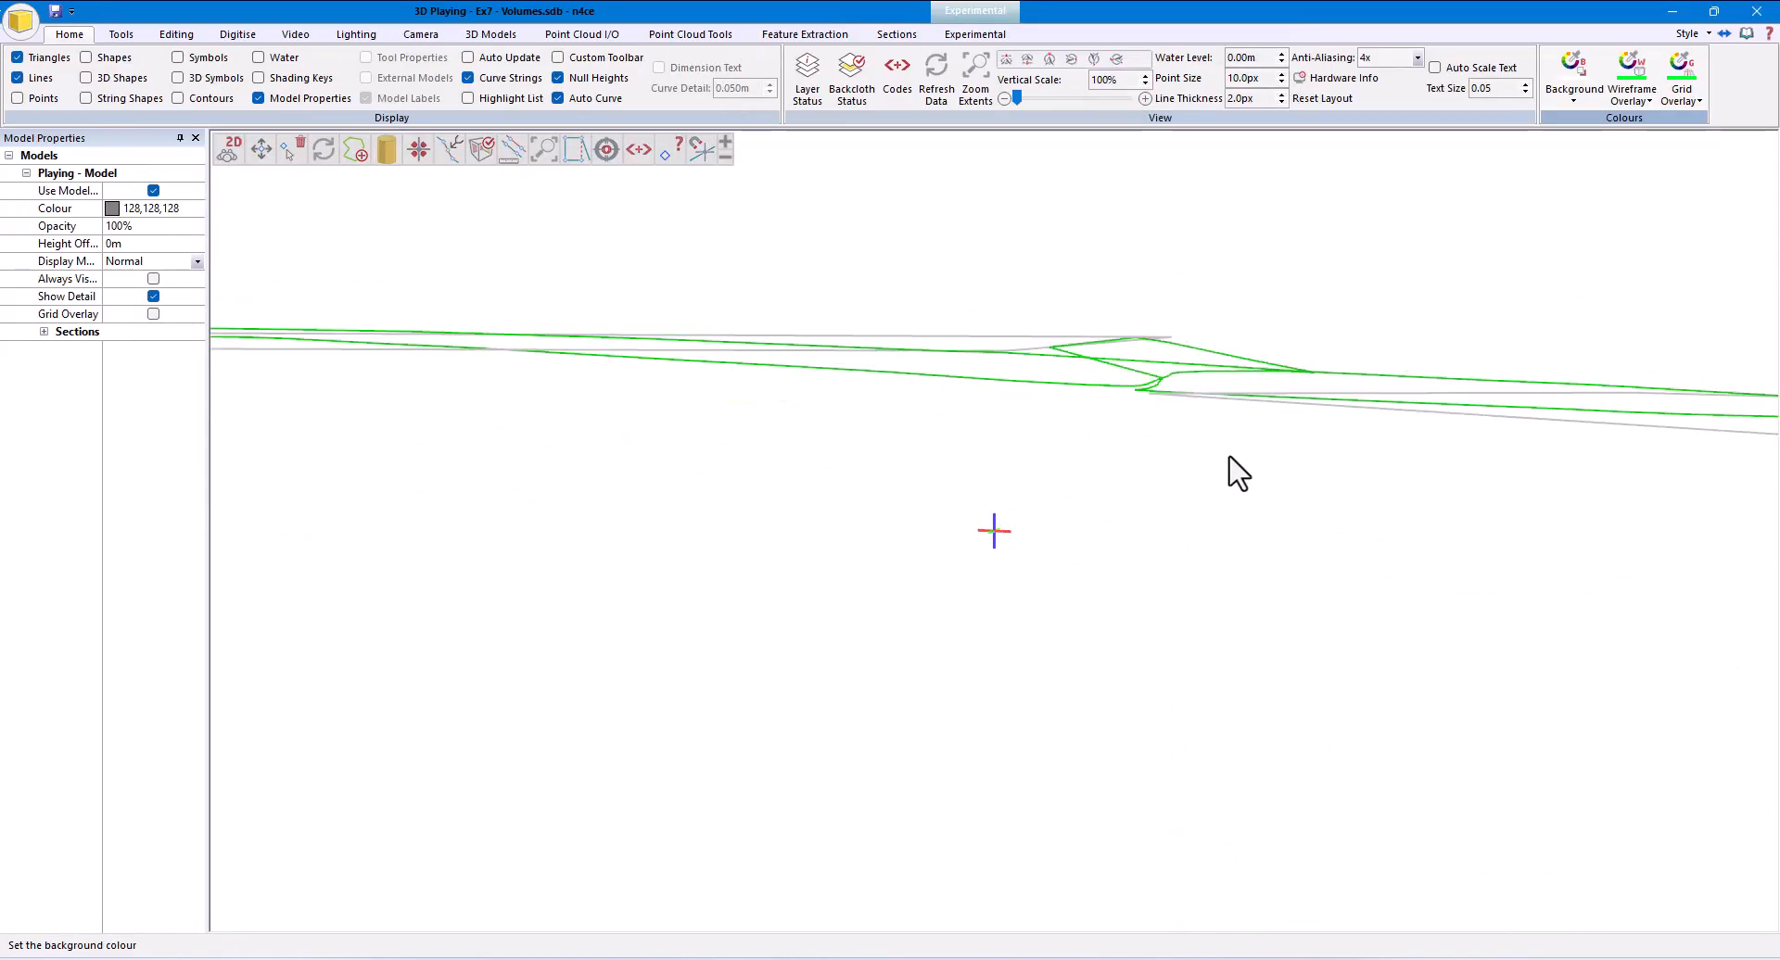
pyautogui.moveTo(1166, 464); pyautogui.dragTo(1097, 512)
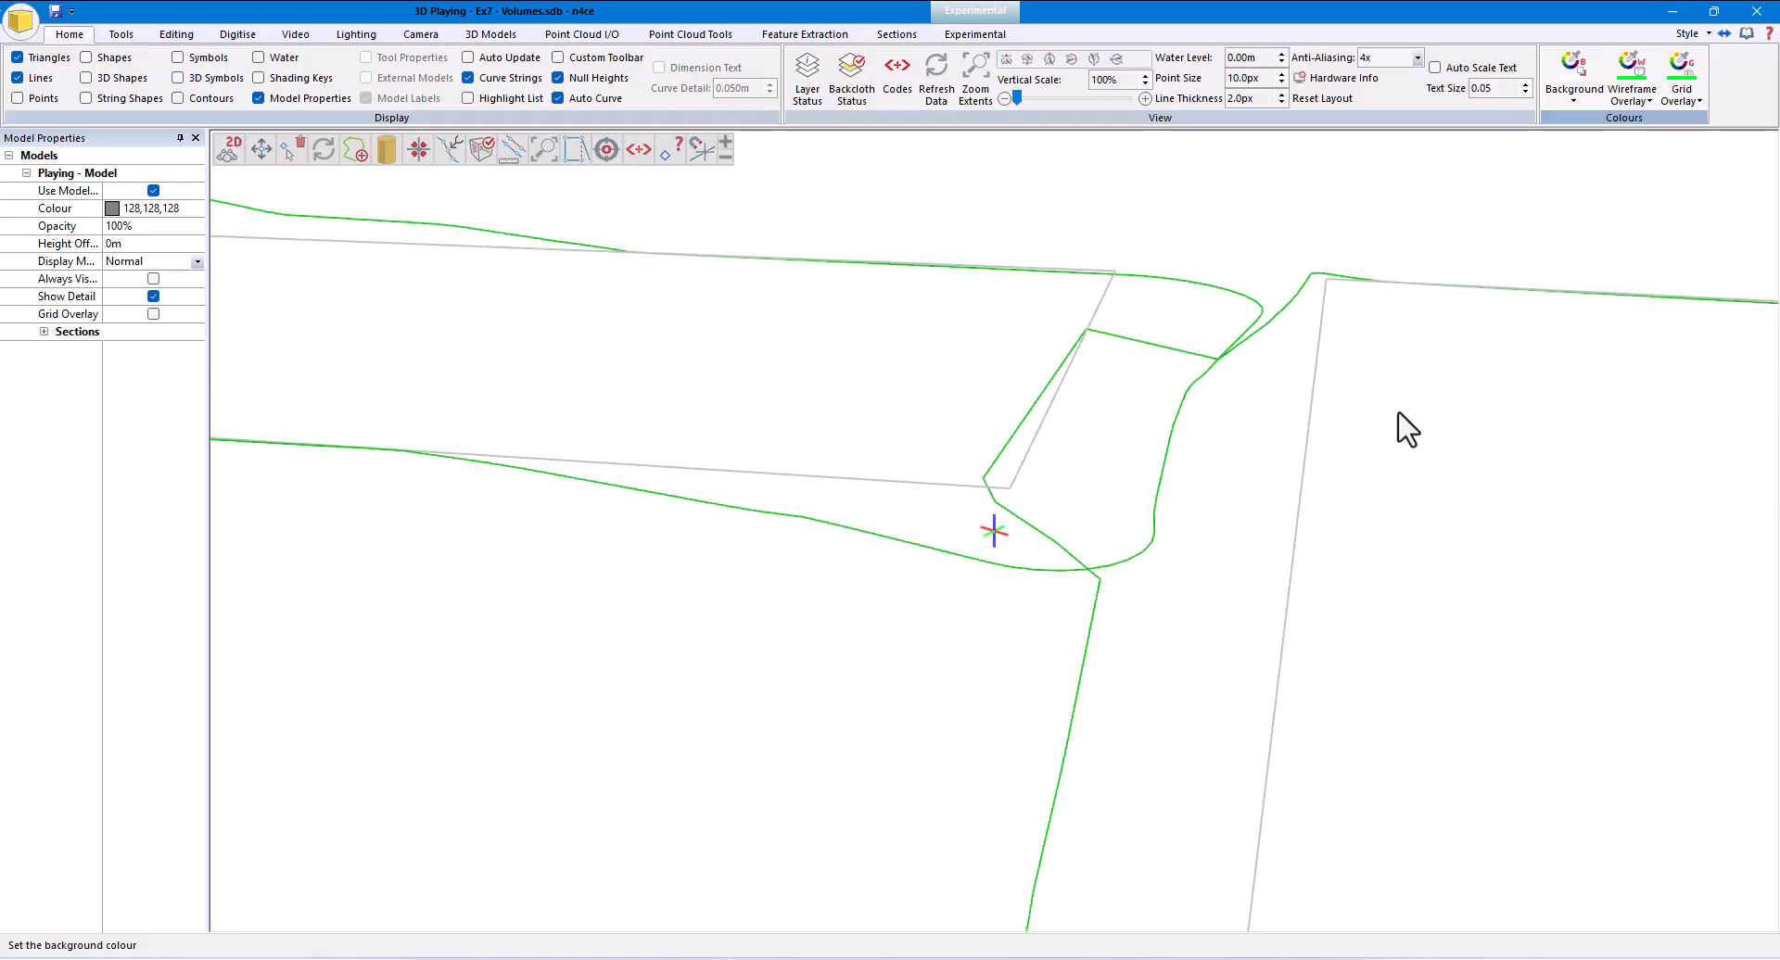
pyautogui.click(1756, 11)
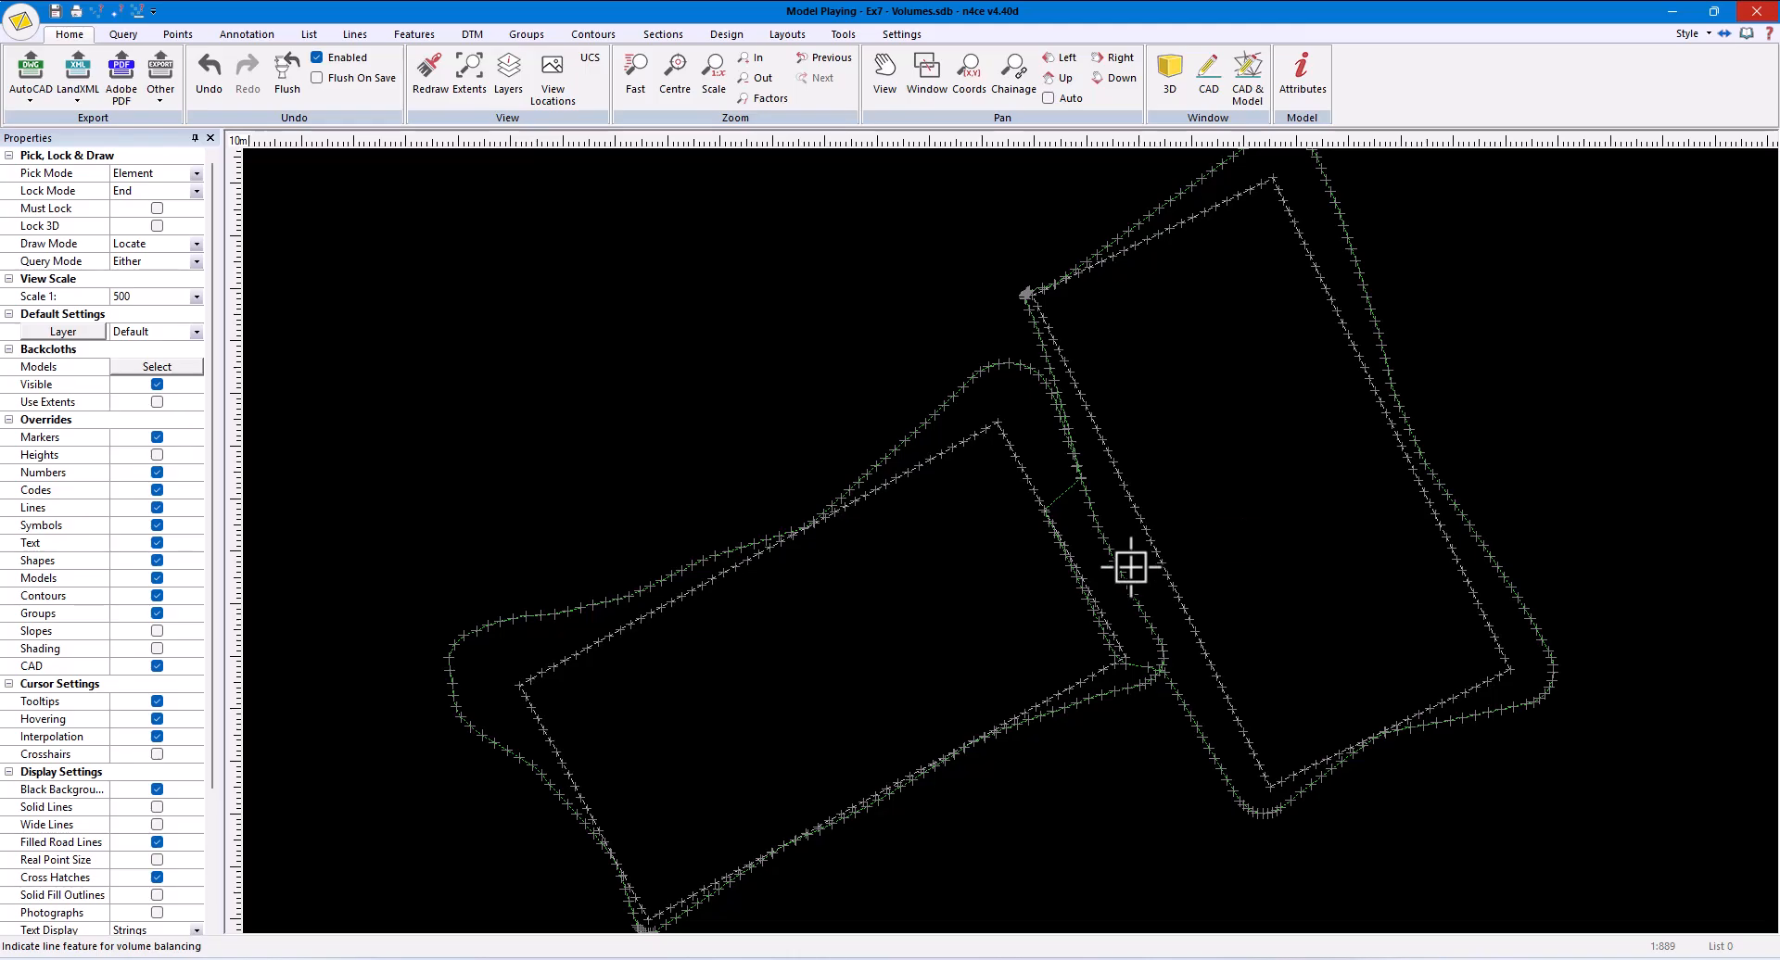
# - Break the upper-right pitch's batter string at the segment connecting to the lower-left pitch's outline, opening the closed string
pyautogui.scroll(5, 1102, 491)
pyautogui.click(355, 34)
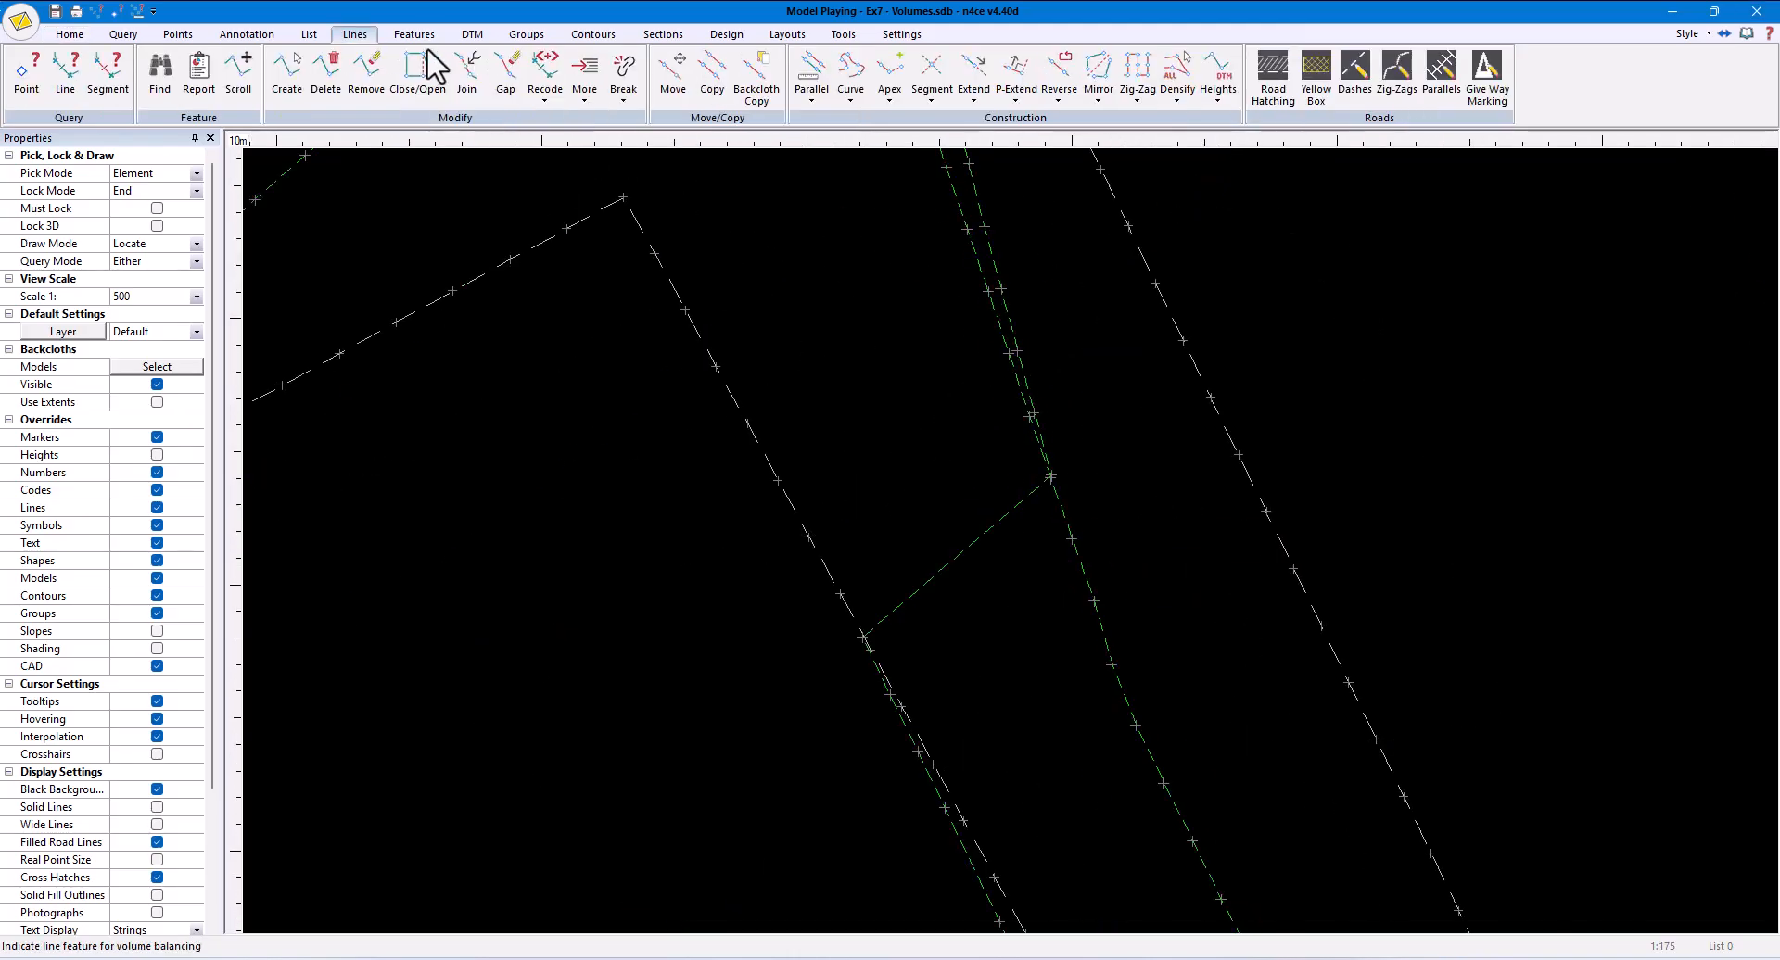
pyautogui.click(629, 89)
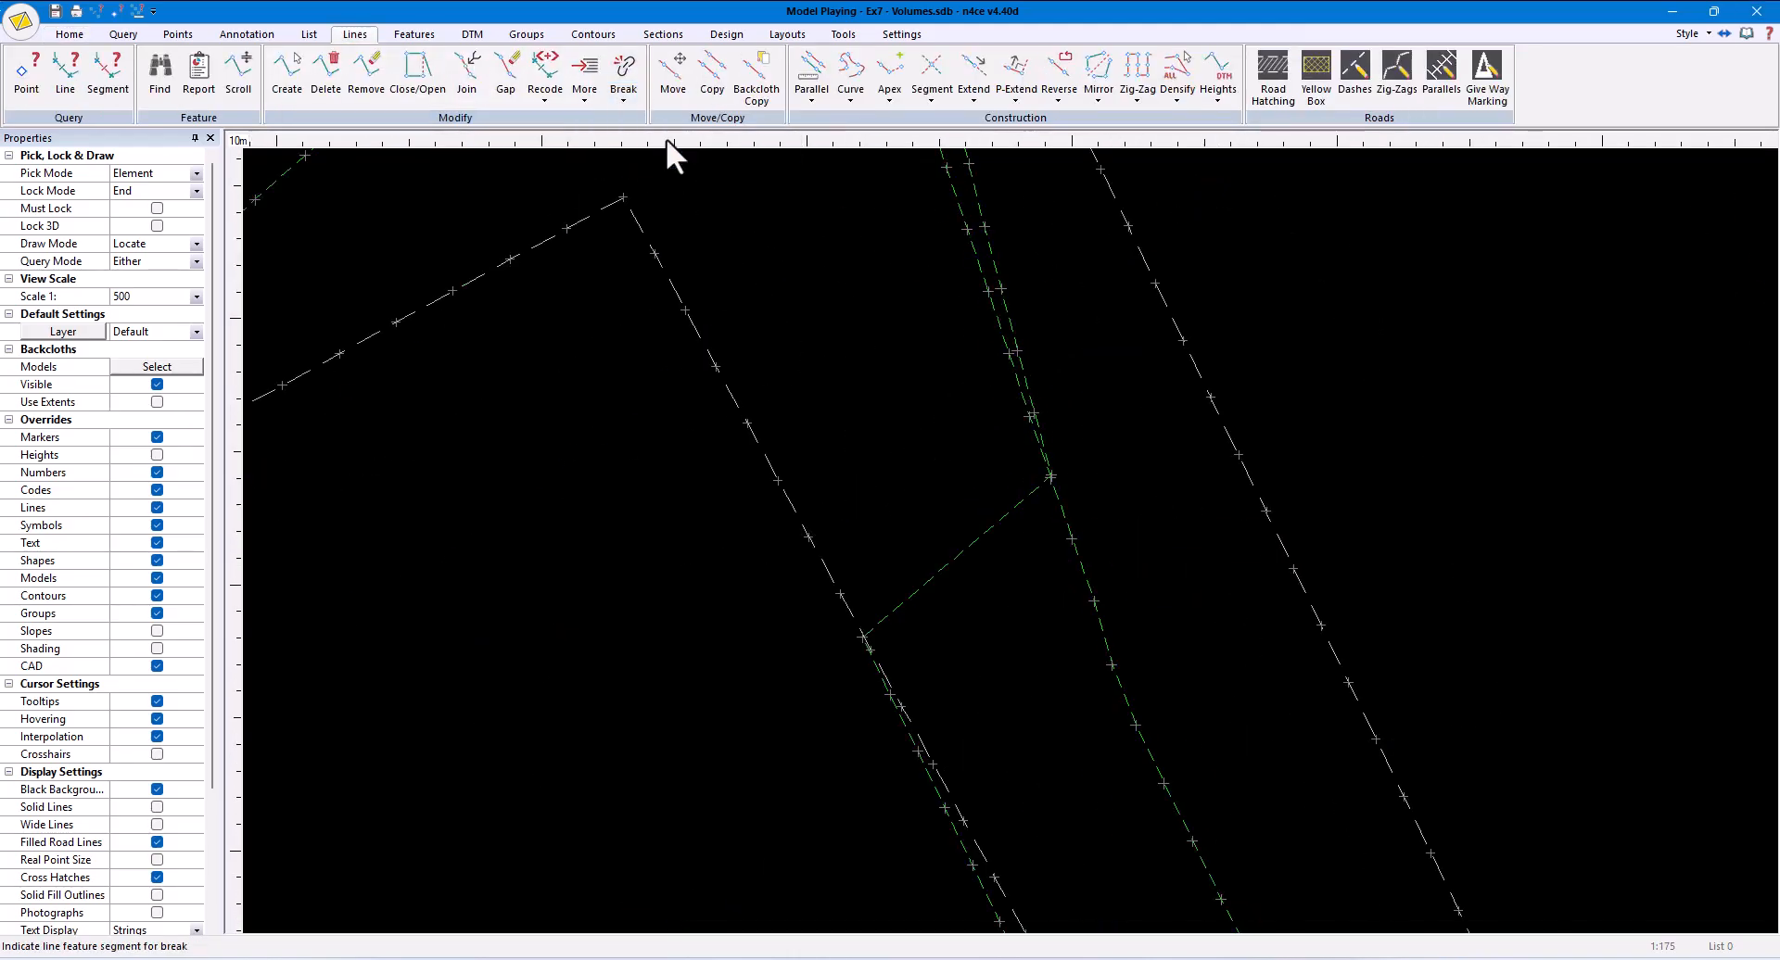
pyautogui.click(1027, 503)
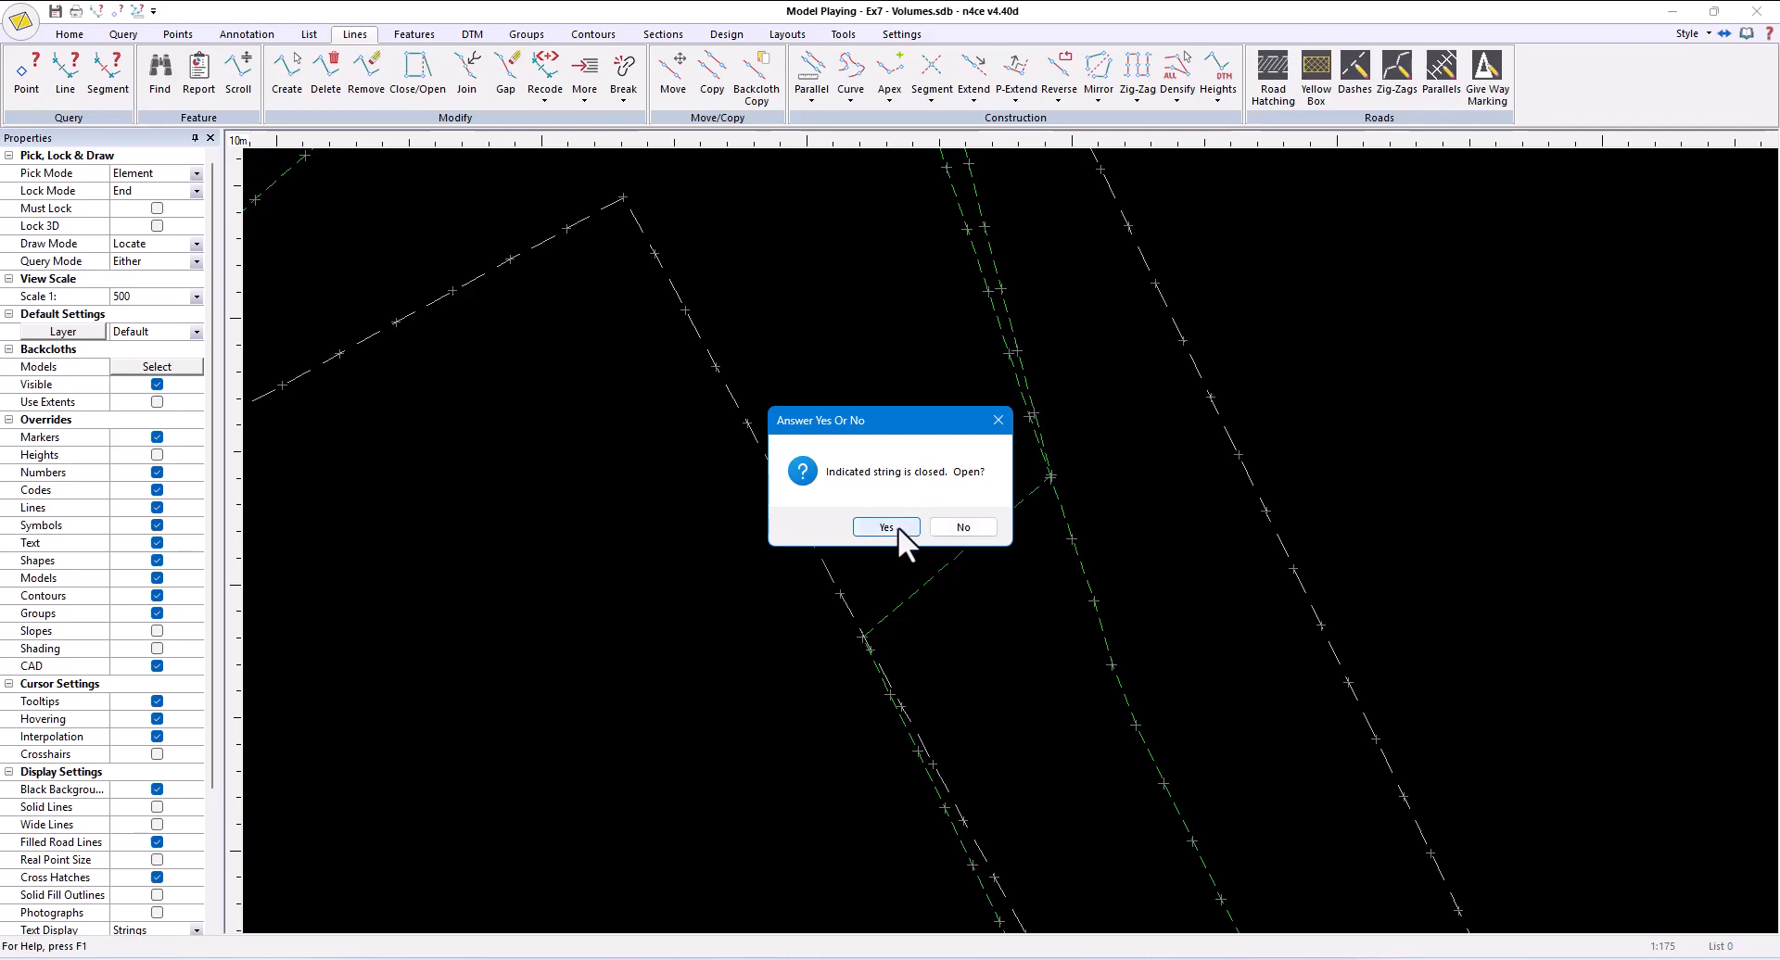
pyautogui.click(897, 530)
# - Break the batter string at its lower crossing with the lower-left pitch's batter and delete the cut-off section along that pitch's edge
pyautogui.scroll(-3, 980, 546)
pyautogui.scroll(-2, 1038, 649)
pyautogui.scroll(6, 1038, 663)
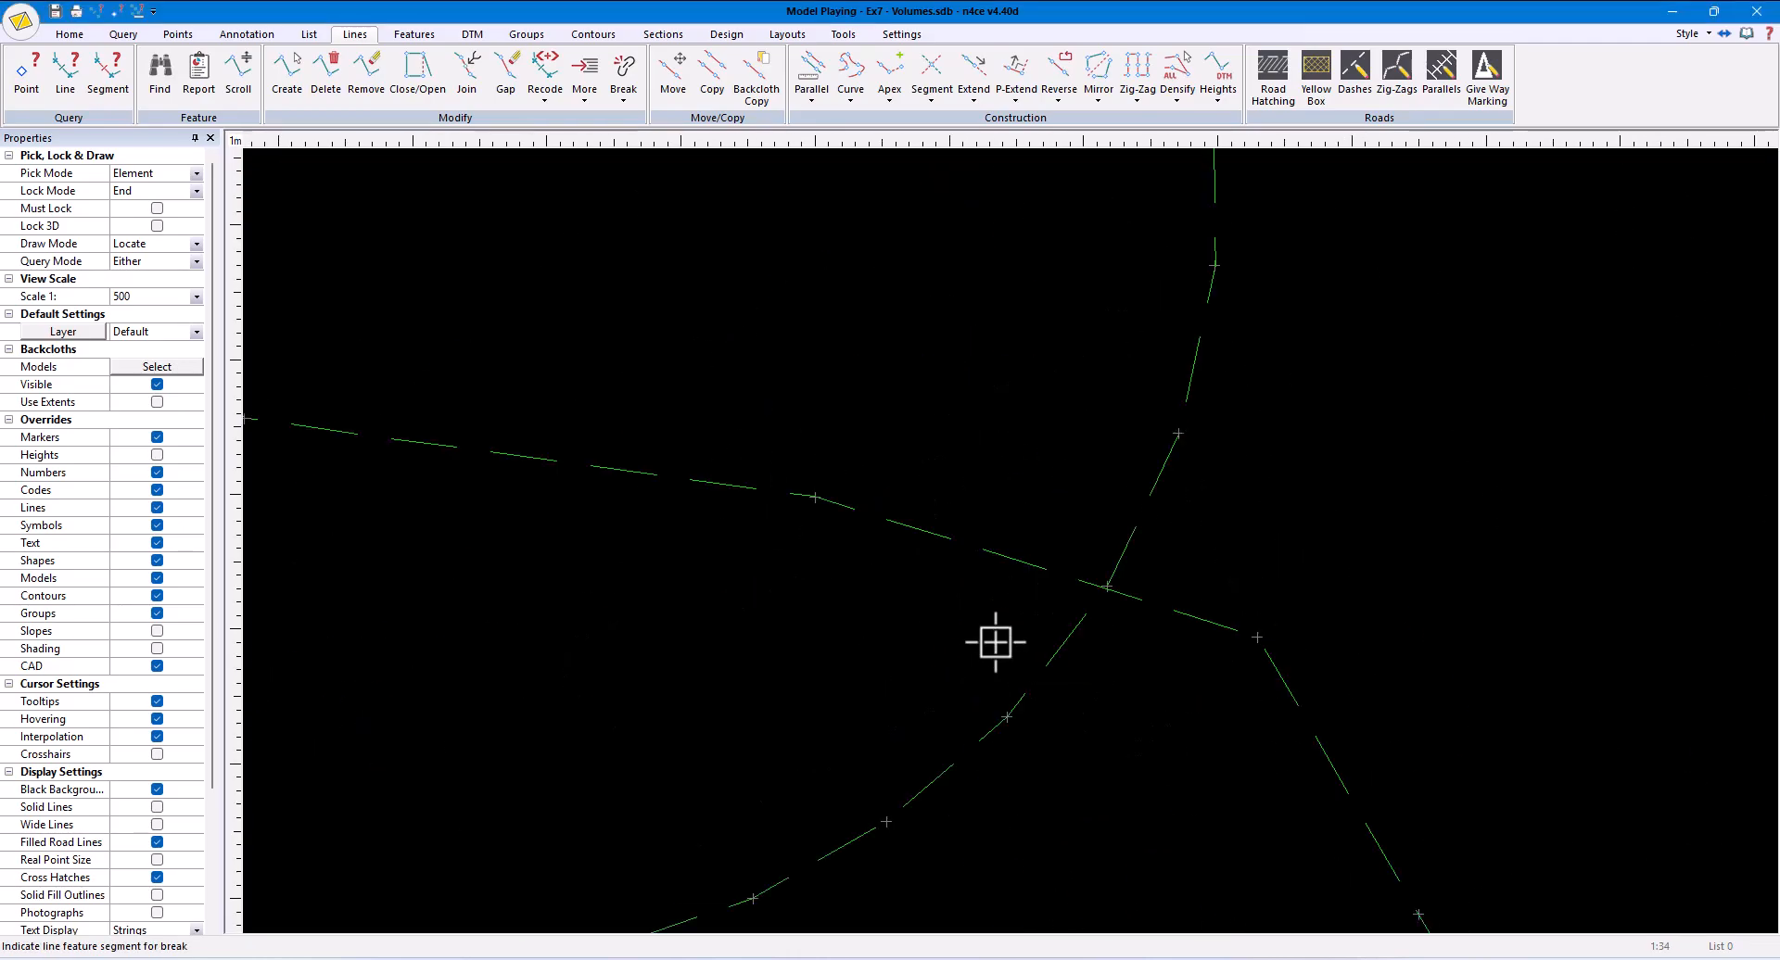
pyautogui.scroll(-4, 889, 602)
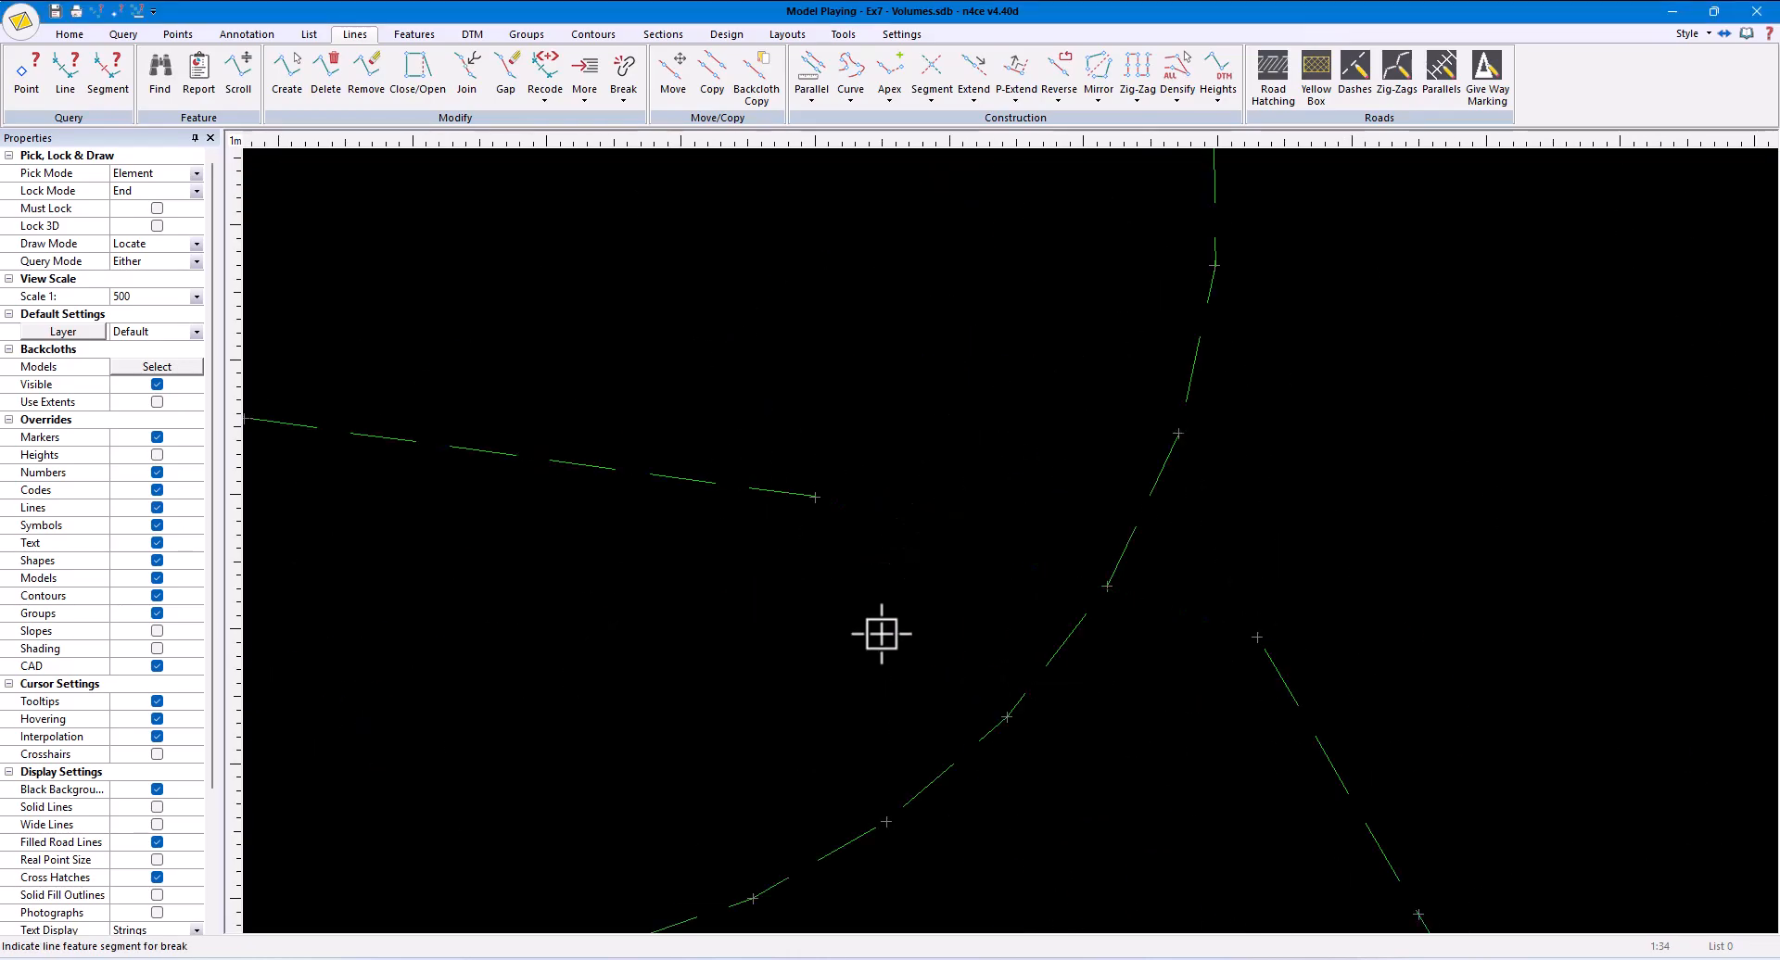
pyautogui.moveTo(804, 424); pyautogui.dragTo(904, 566, button='middle')
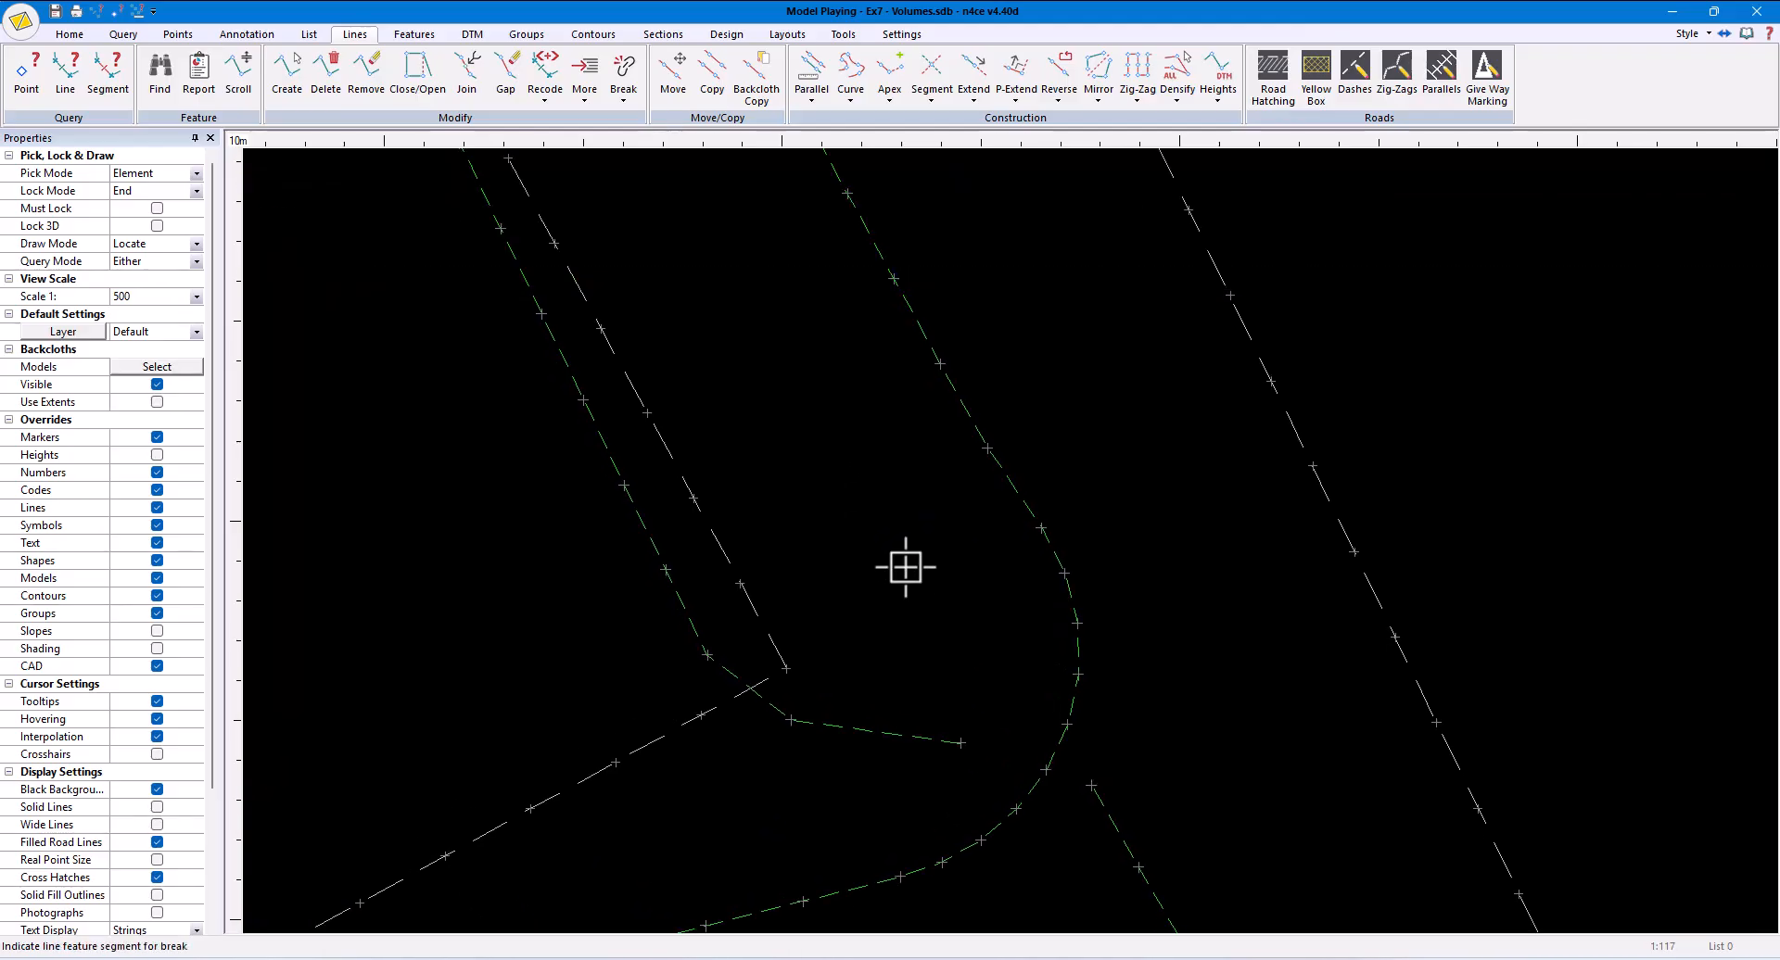
pyautogui.click(326, 76)
pyautogui.click(943, 746)
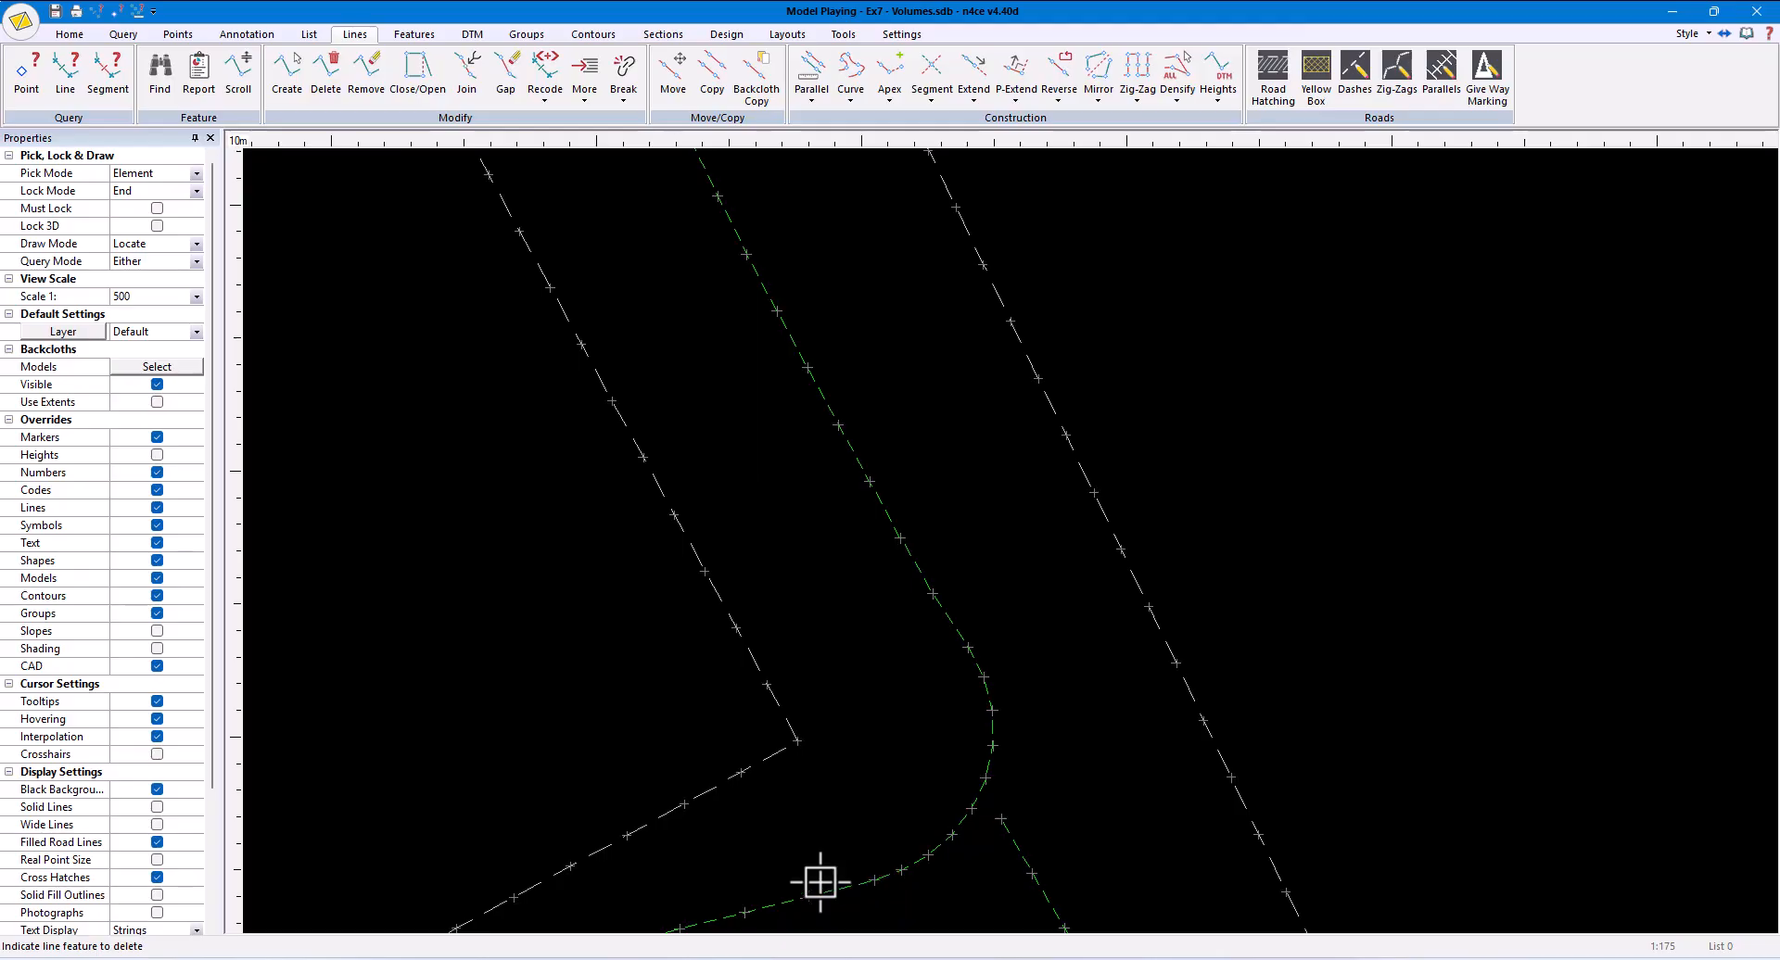
# - Form a DTM from the strings and add the triangles inside the lower-left pitch's batter outline to the Pitch A group
pyautogui.click(472, 35)
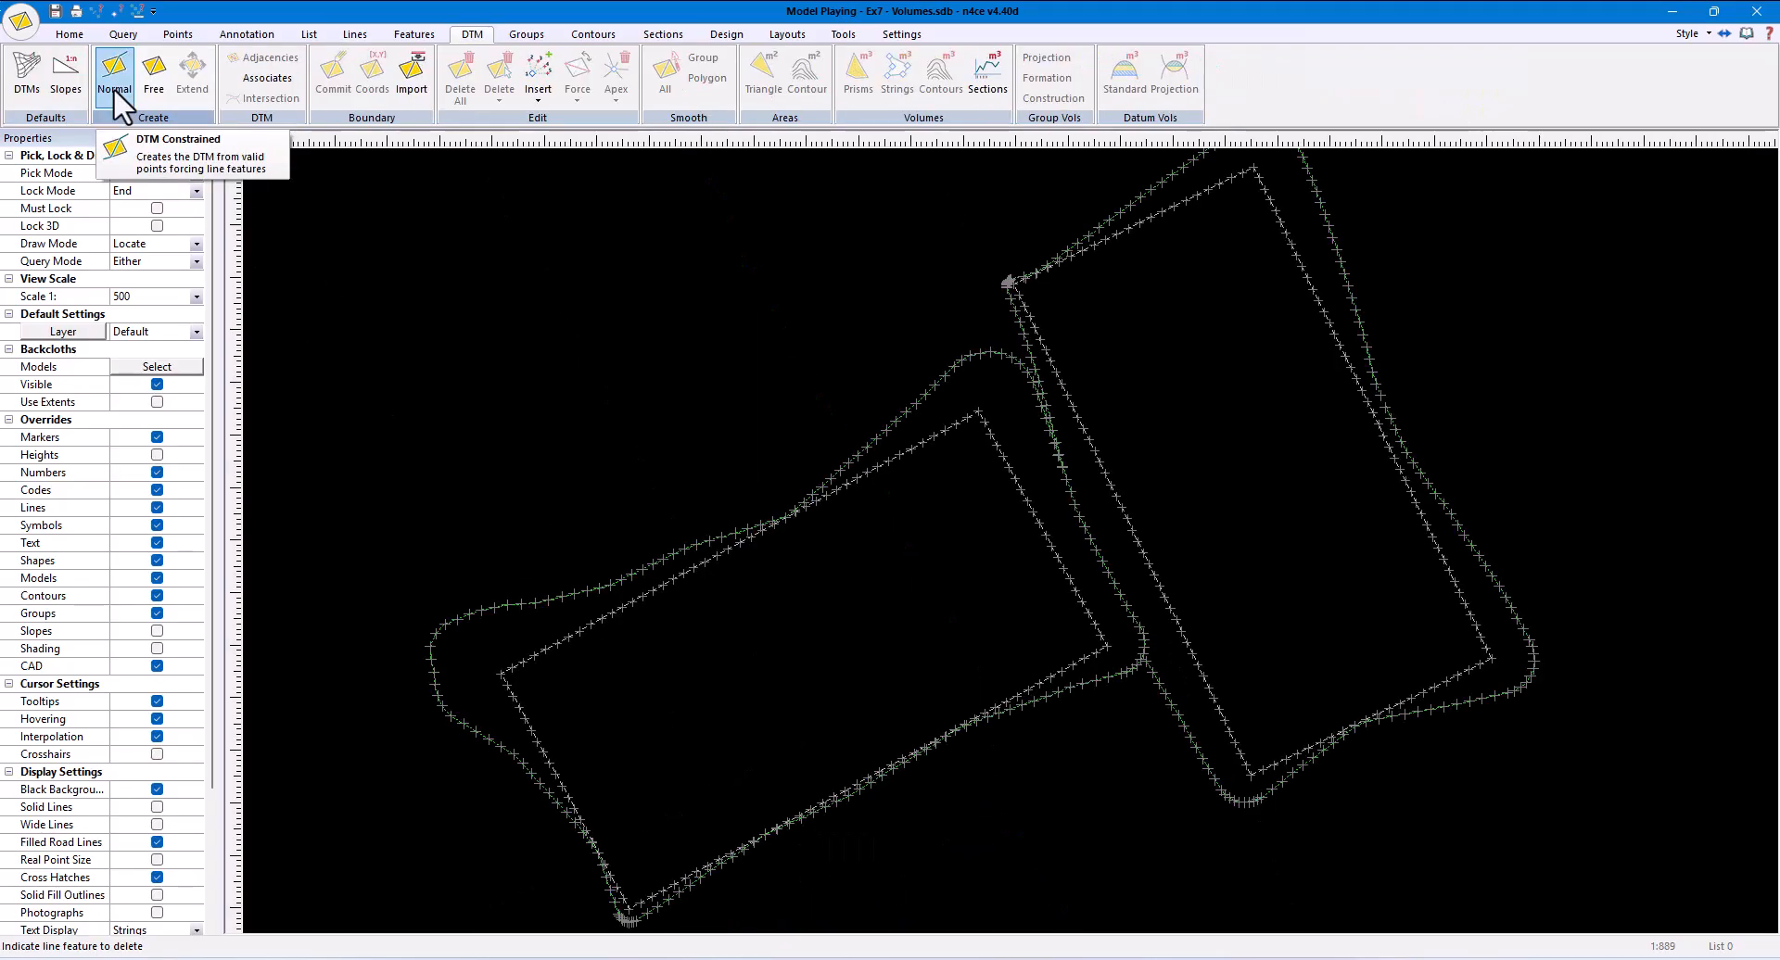
pyautogui.click(114, 83)
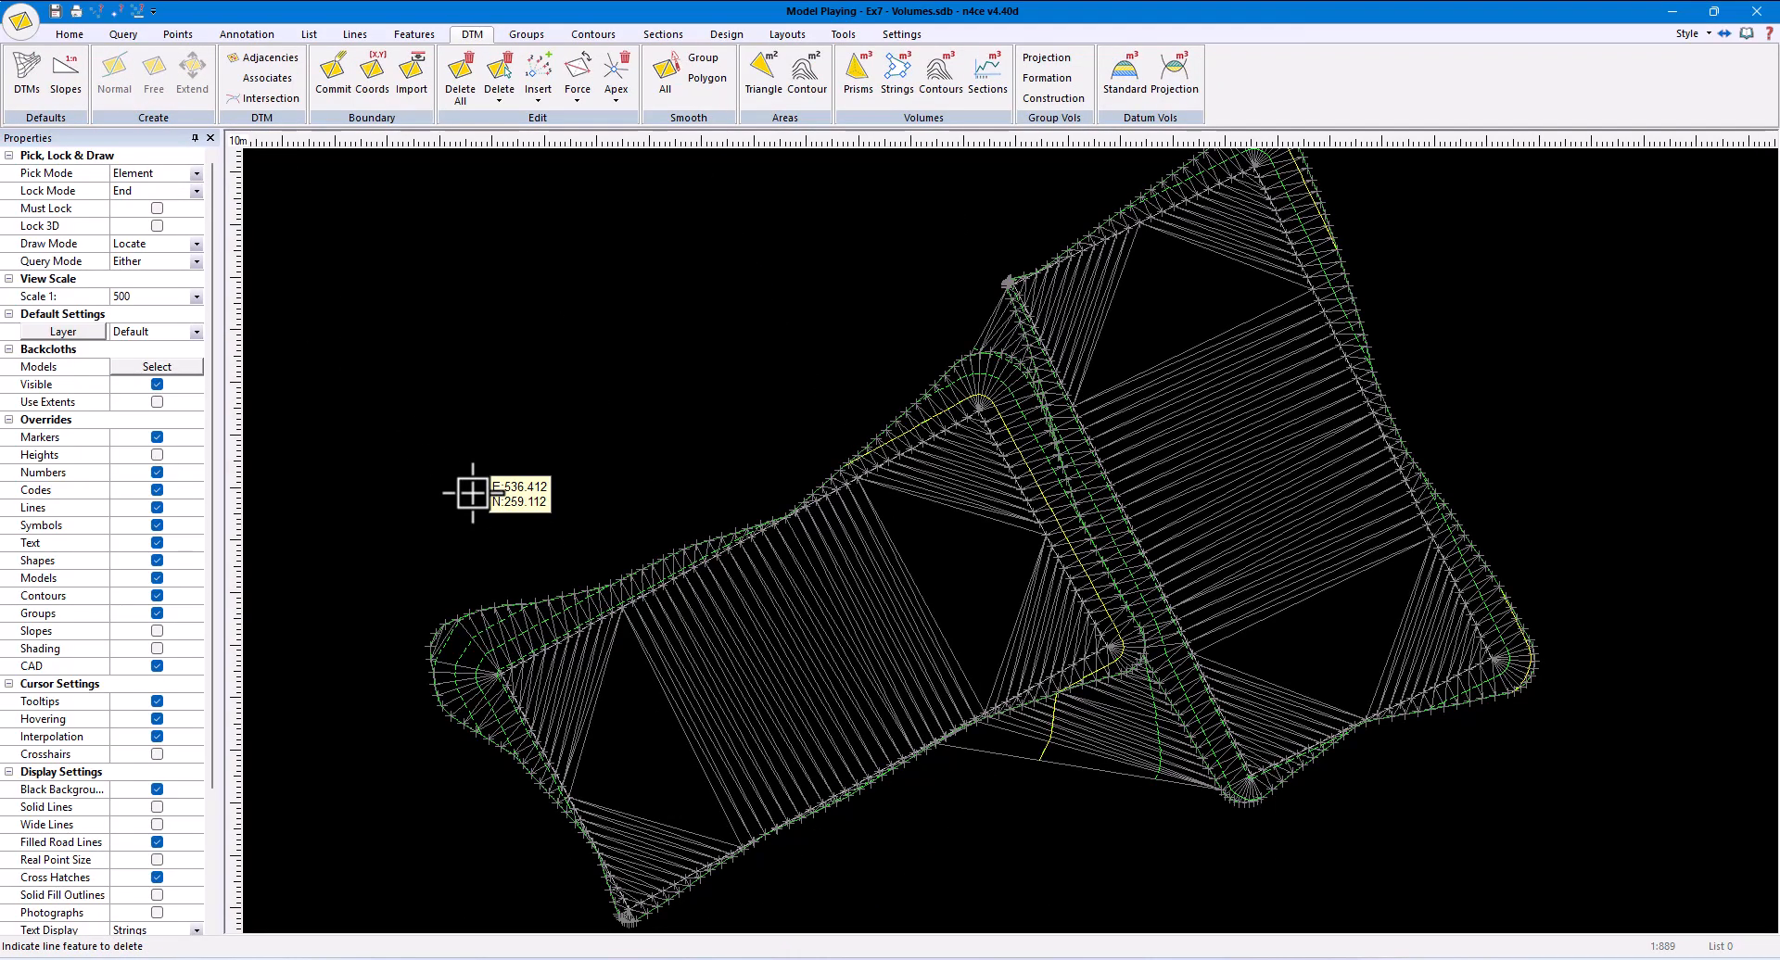
pyautogui.click(520, 34)
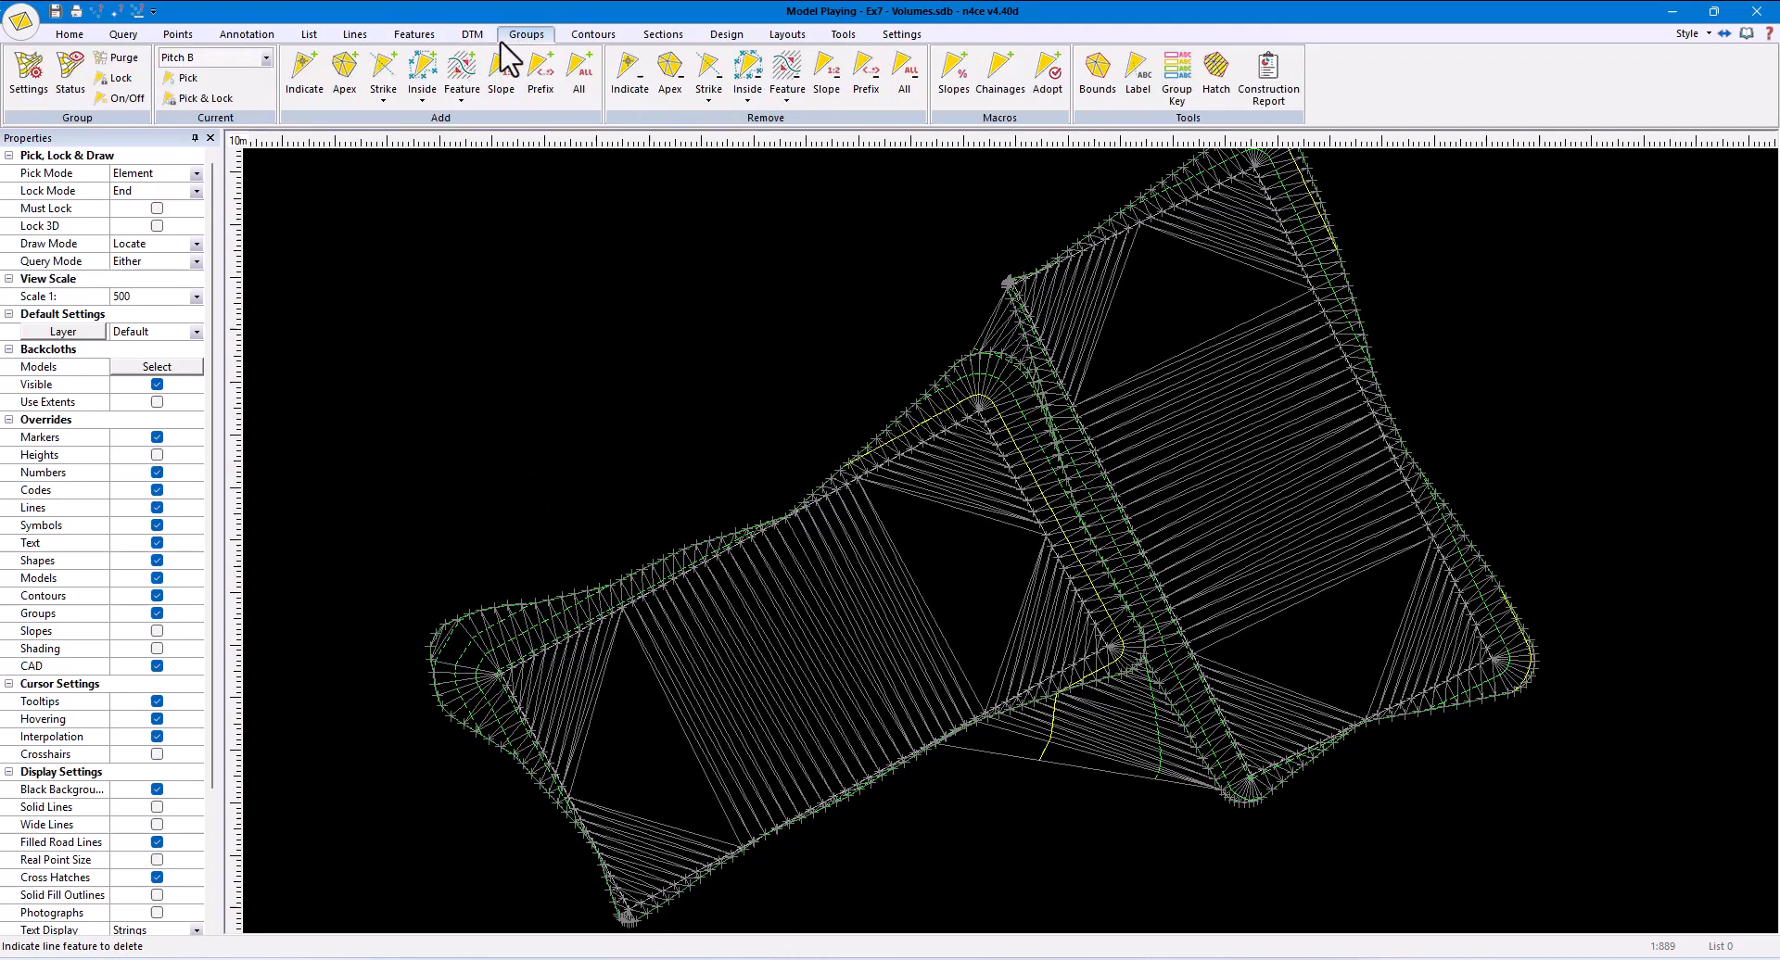
pyautogui.click(266, 58)
pyautogui.click(186, 70)
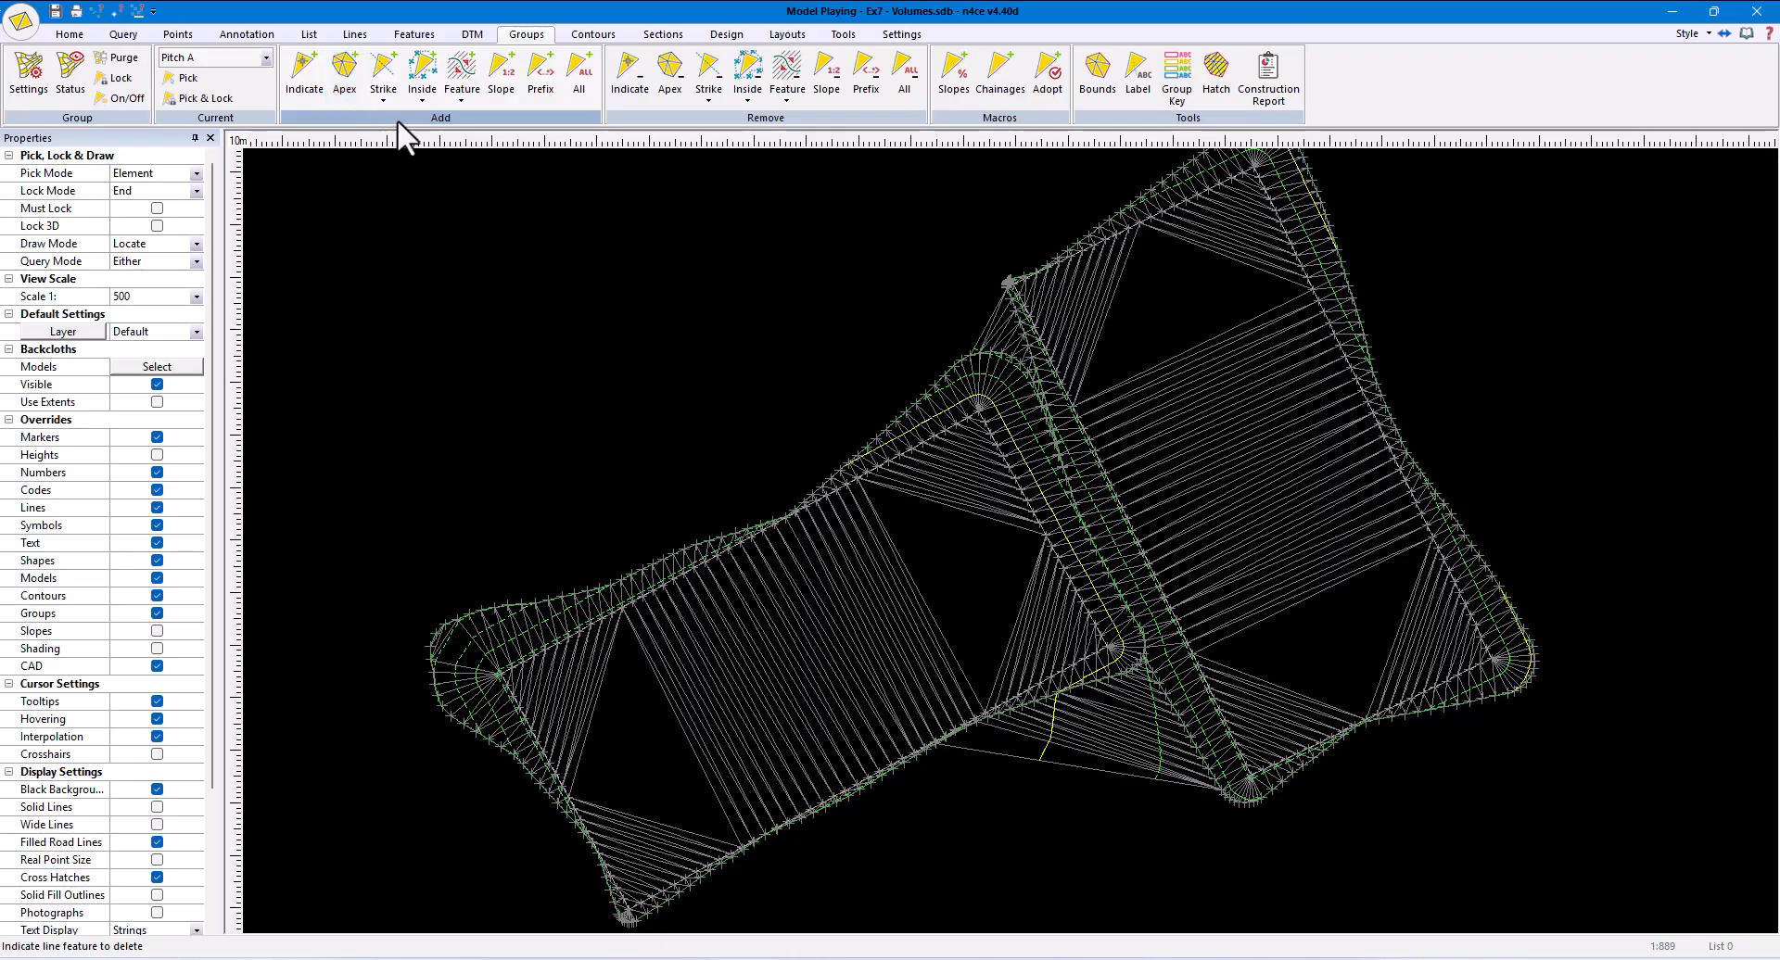
pyautogui.click(419, 95)
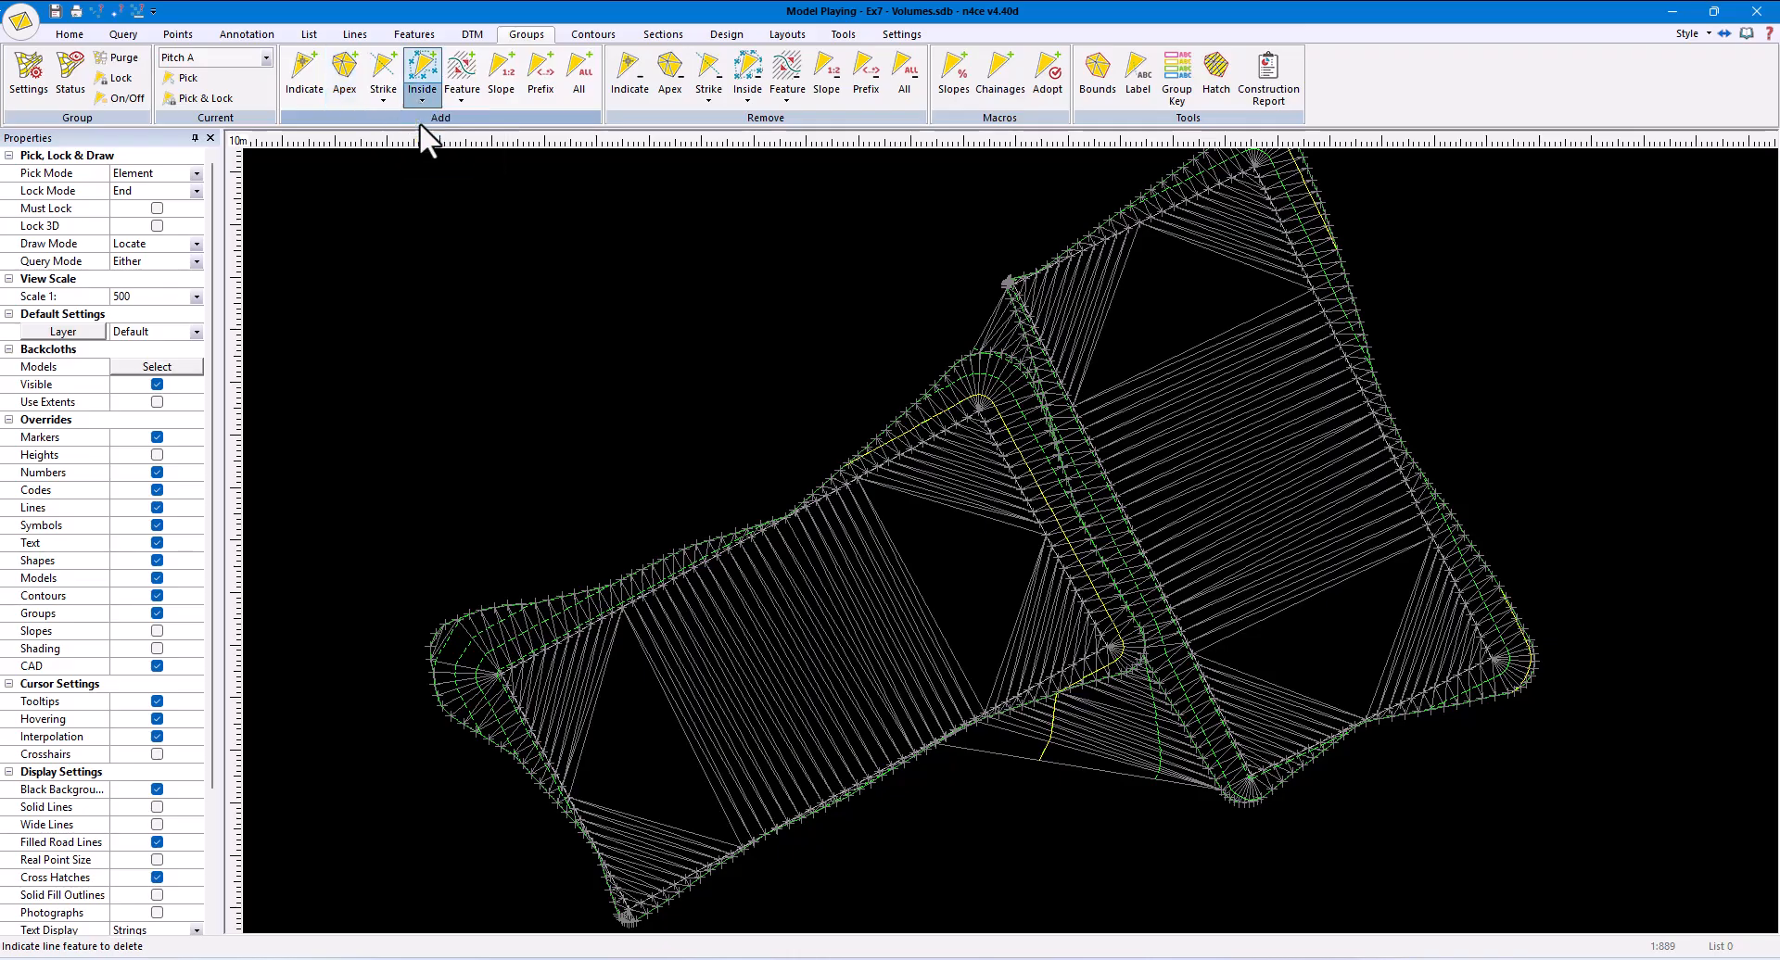
pyautogui.click(934, 377)
pyautogui.rightClick(583, 417)
# - Make Pitch B the current group and add the triangles inside the upper and lower parts of the upper-right pitch's batter string
pyautogui.click(266, 57)
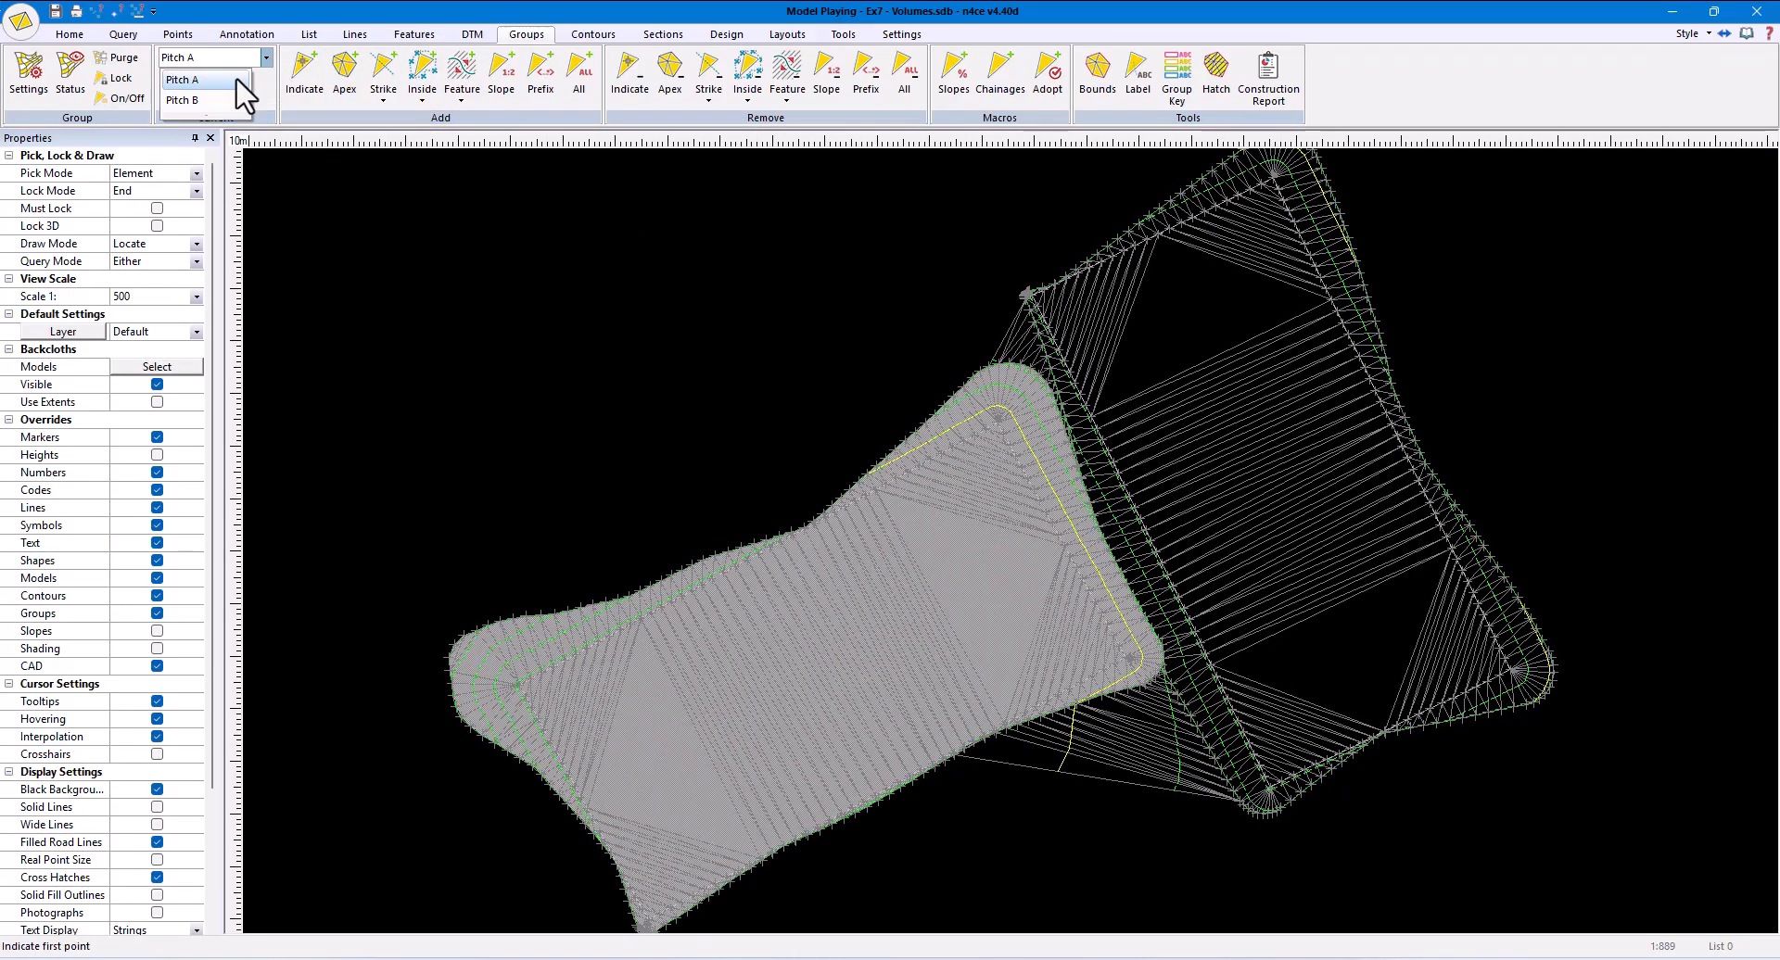
pyautogui.click(210, 97)
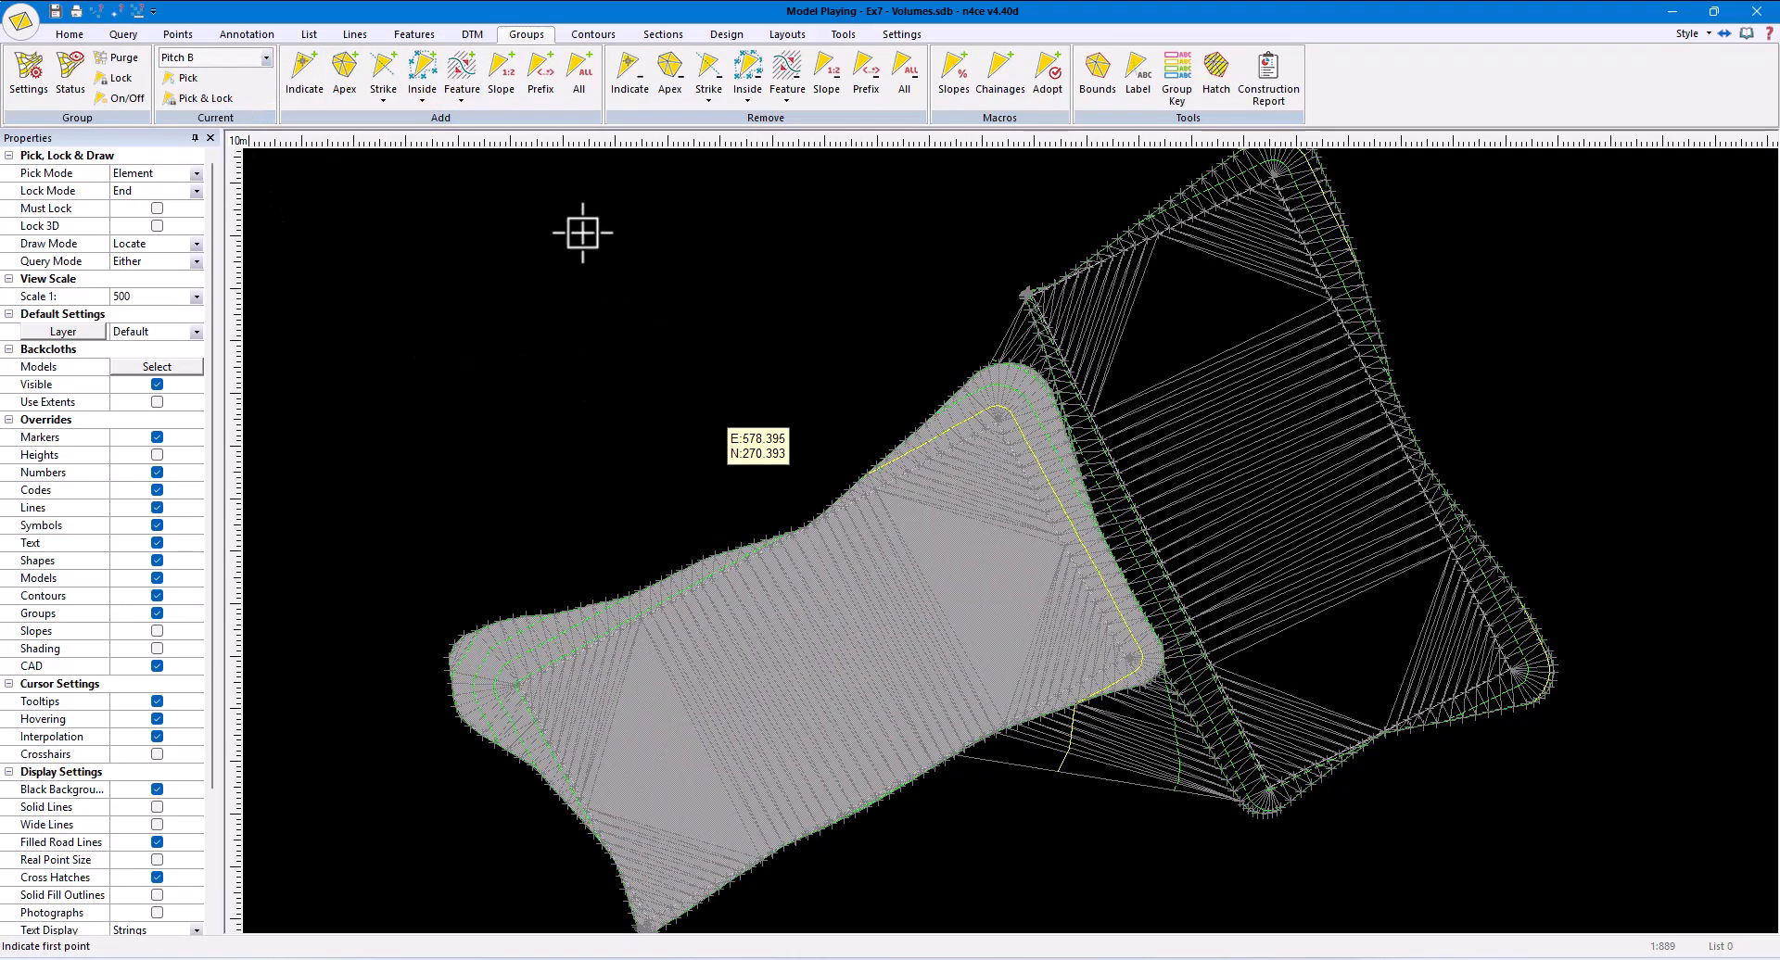
pyautogui.click(422, 98)
pyautogui.click(456, 139)
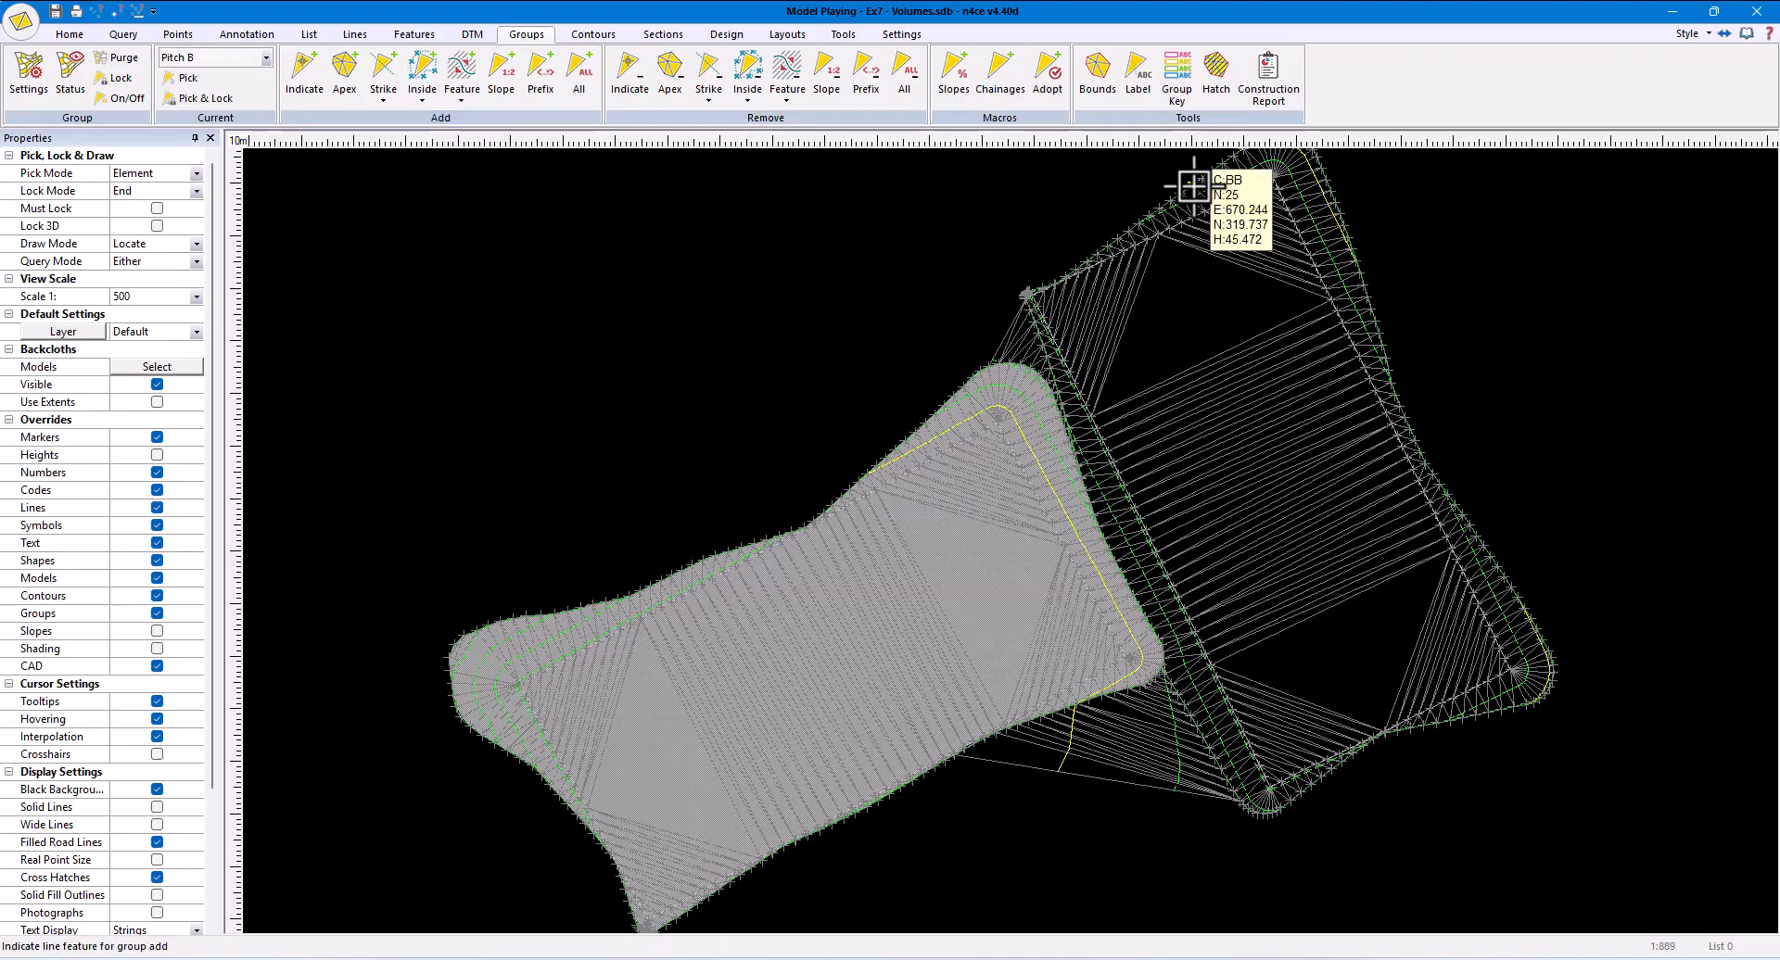
pyautogui.click(1203, 188)
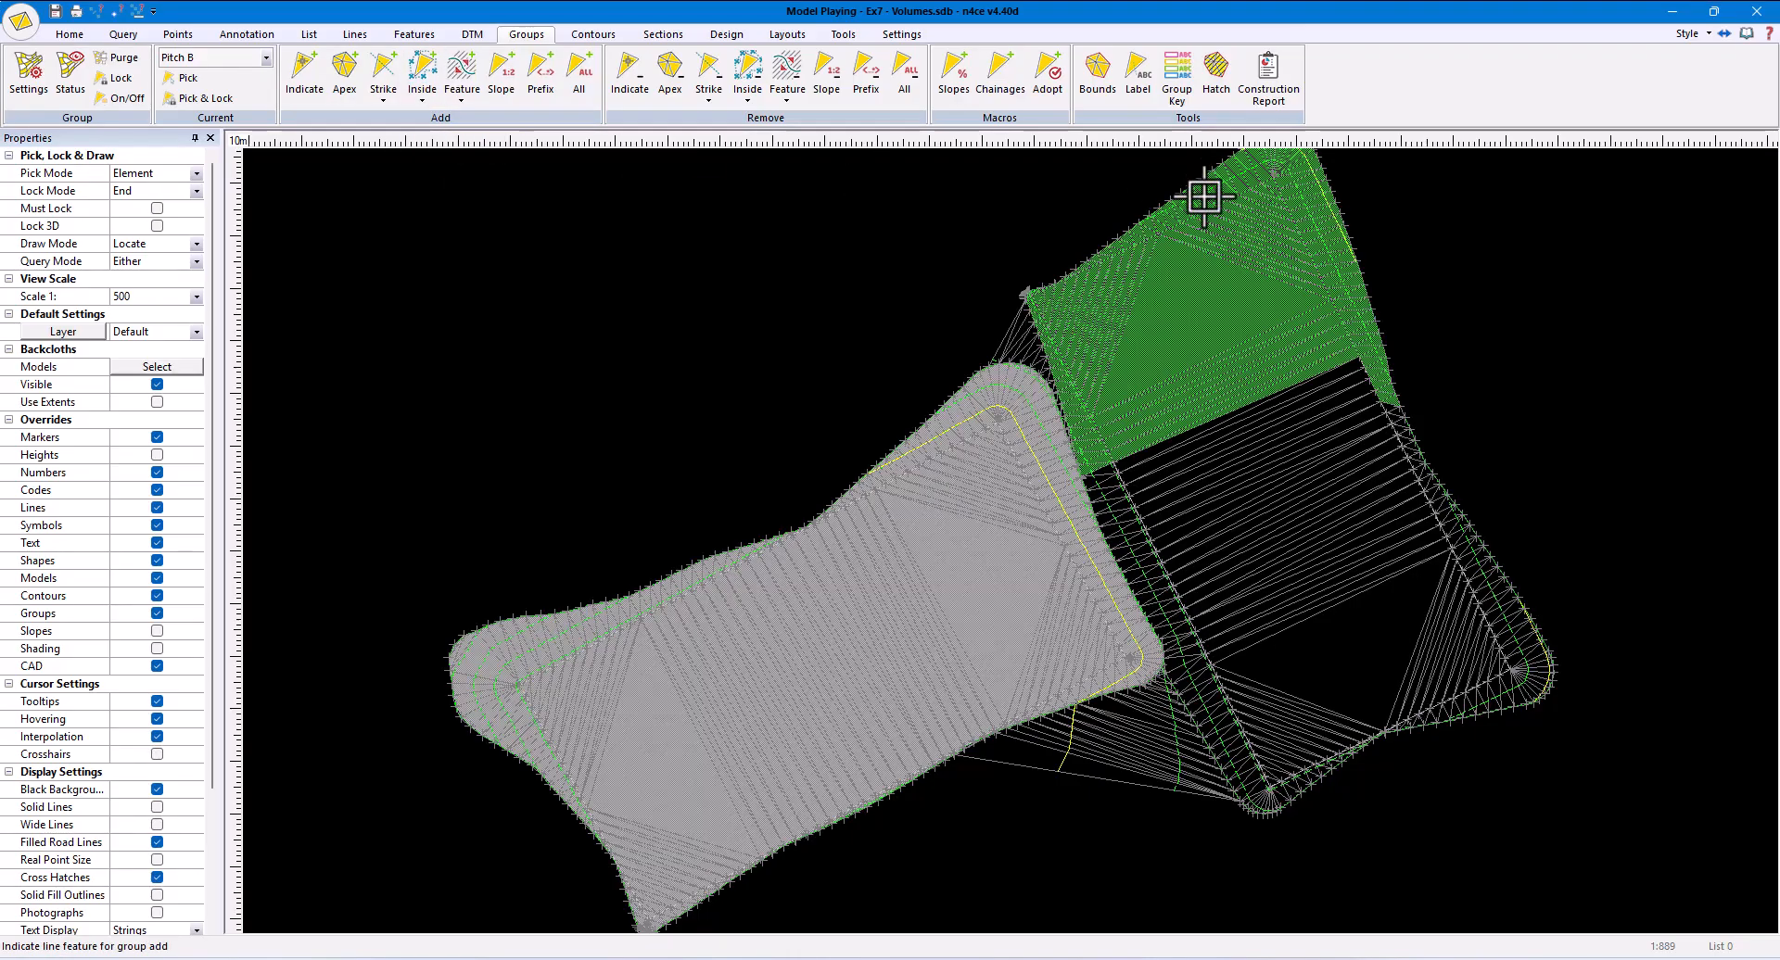
pyautogui.click(1480, 525)
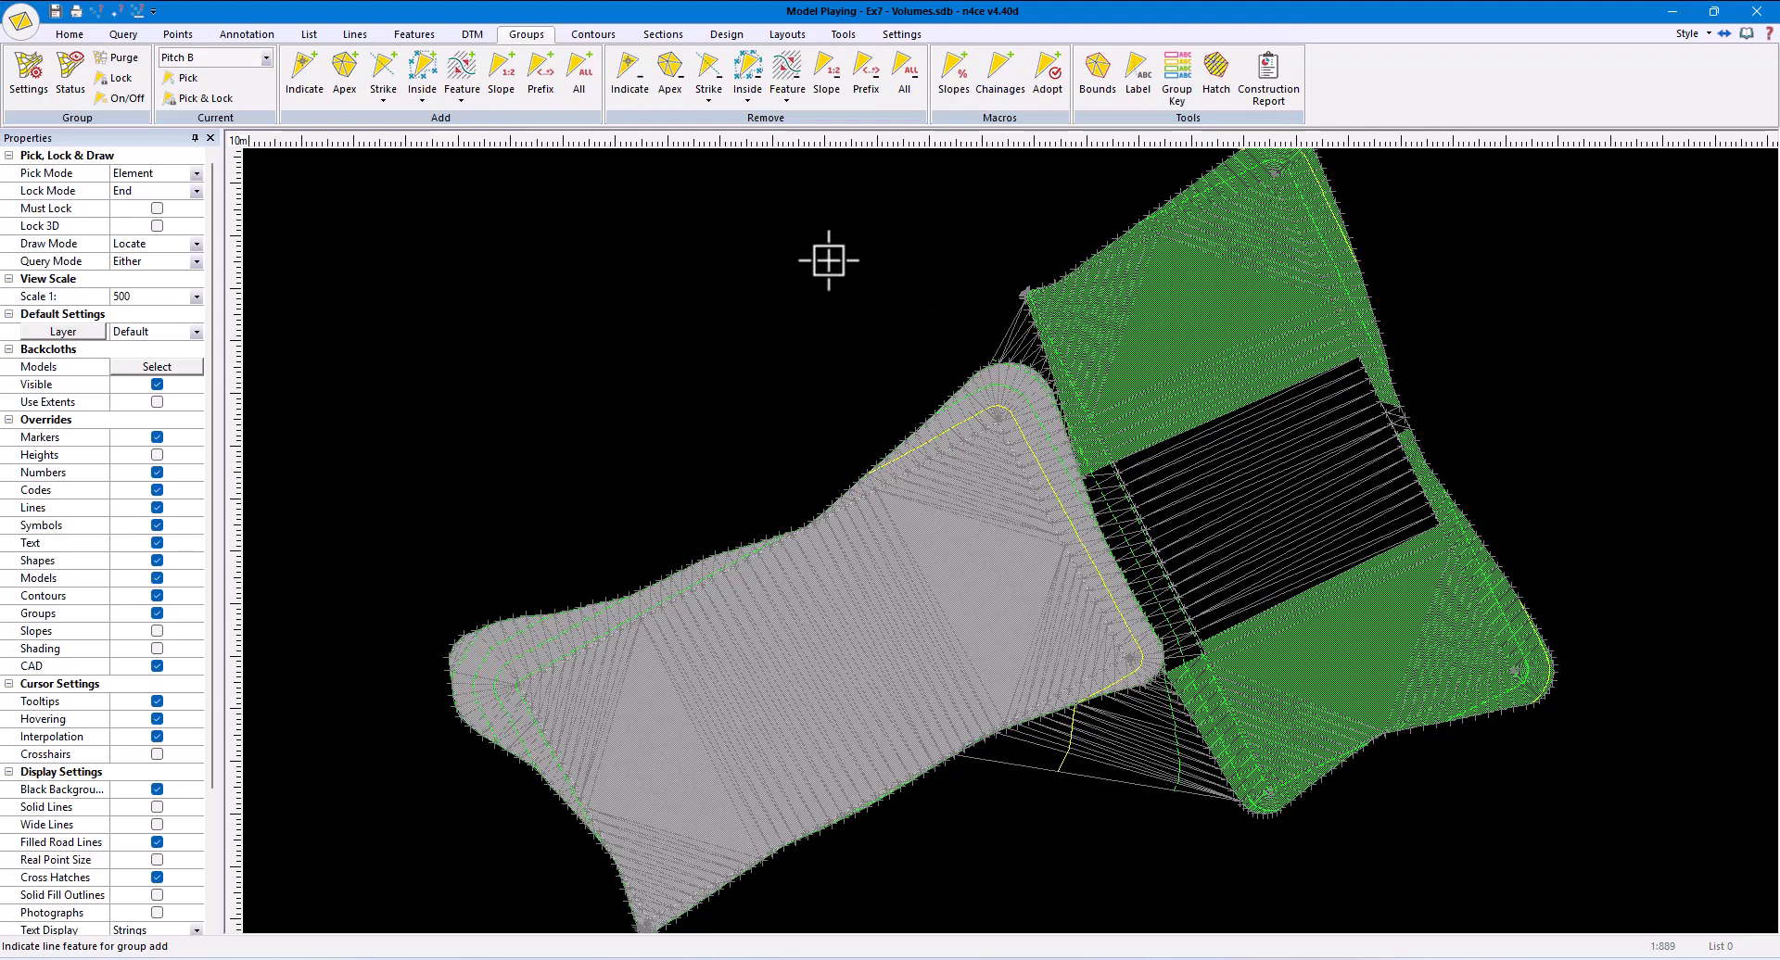
# - Add the batter strip between the pitches and the remaining central triangles of the upper-right pitch to Pitch B using feature strings
pyautogui.click(461, 99)
pyautogui.click(491, 140)
pyautogui.scroll(3, 1080, 544)
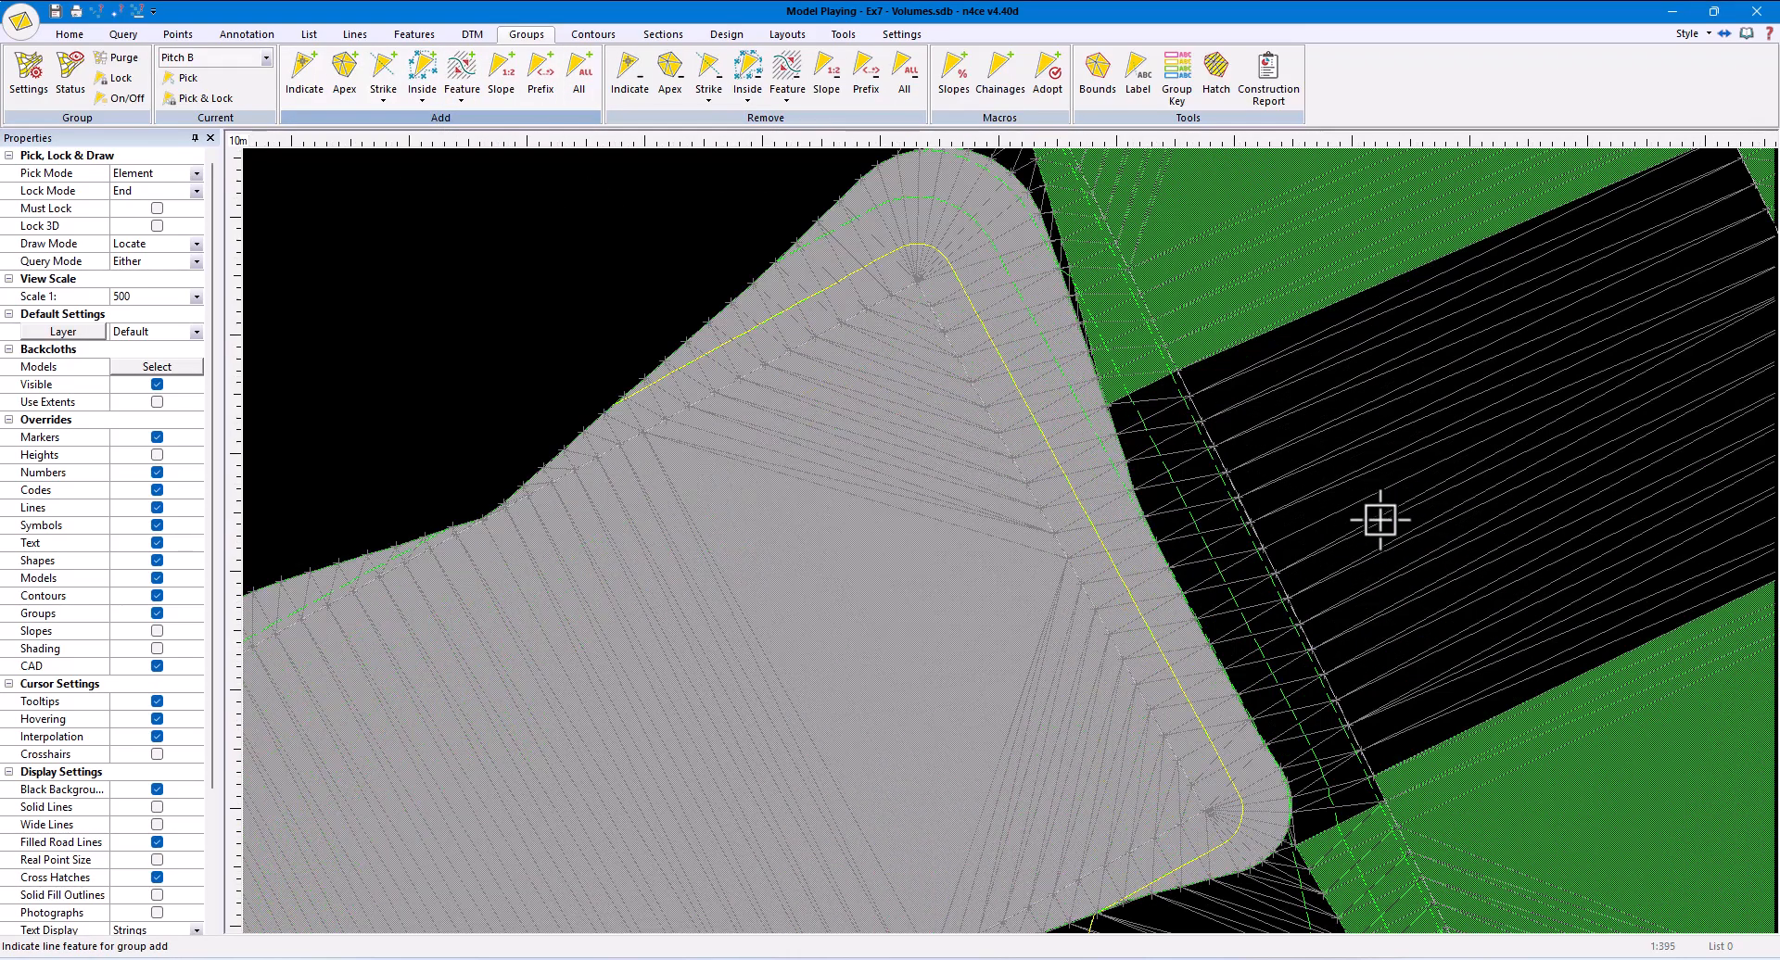
pyautogui.click(1254, 567)
pyautogui.click(1232, 592)
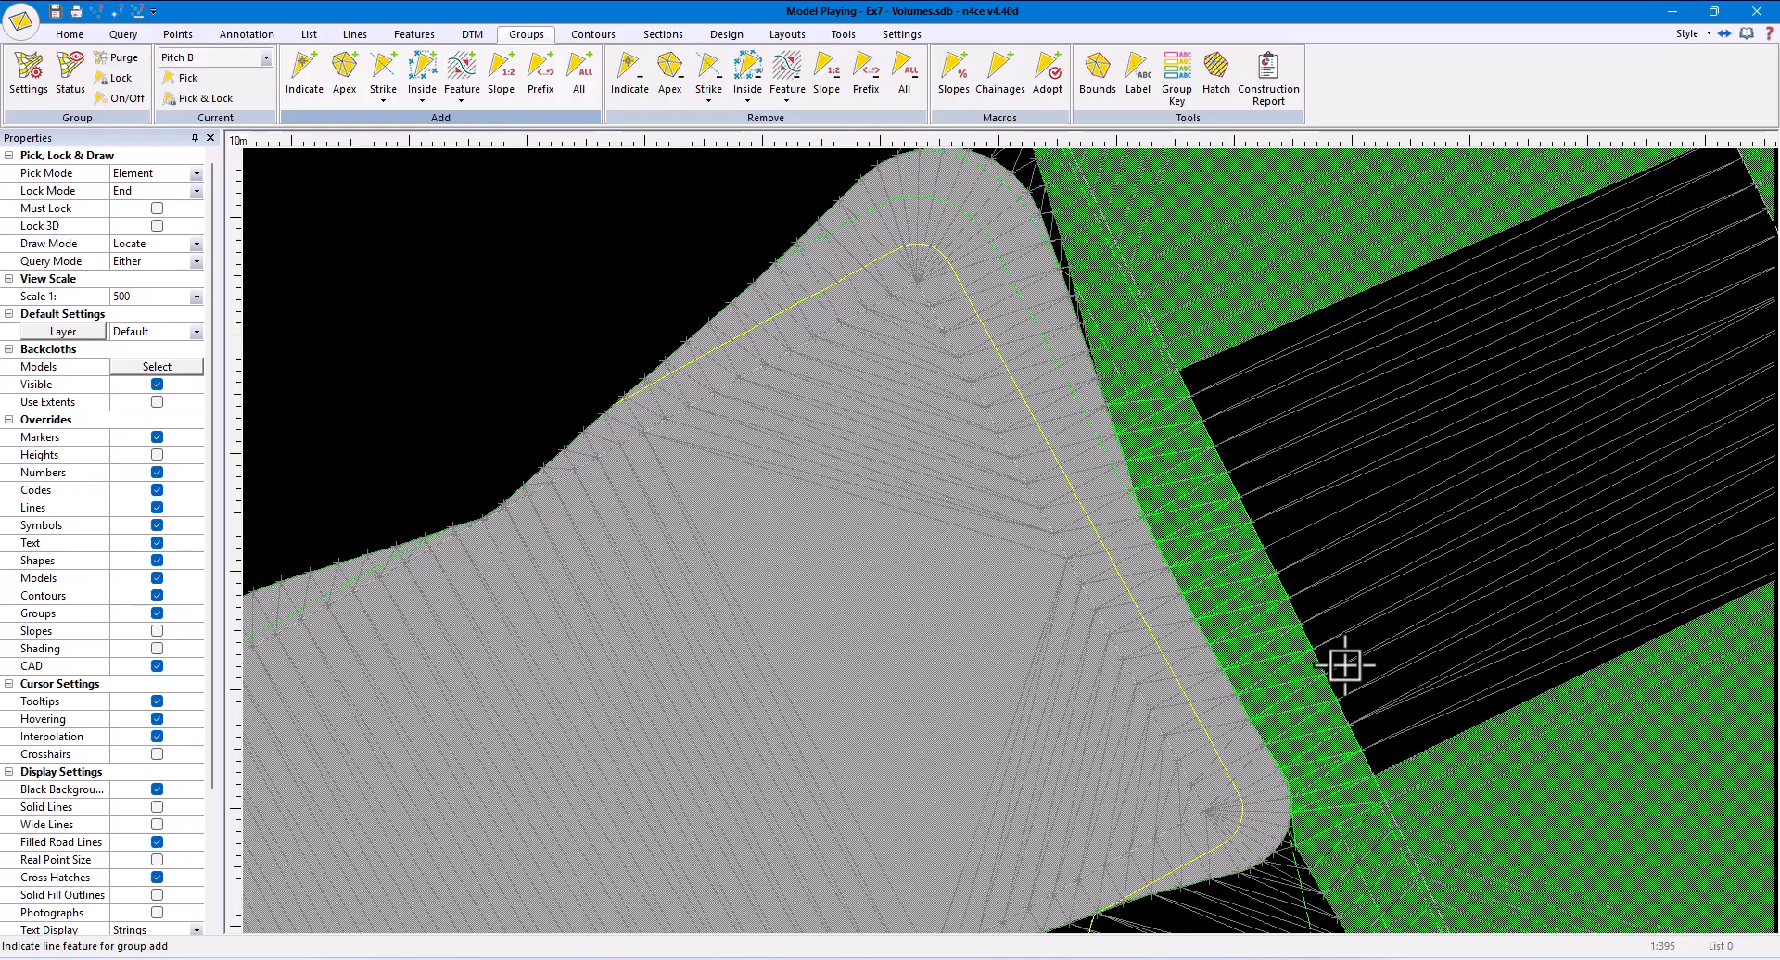
pyautogui.scroll(-3, 1339, 664)
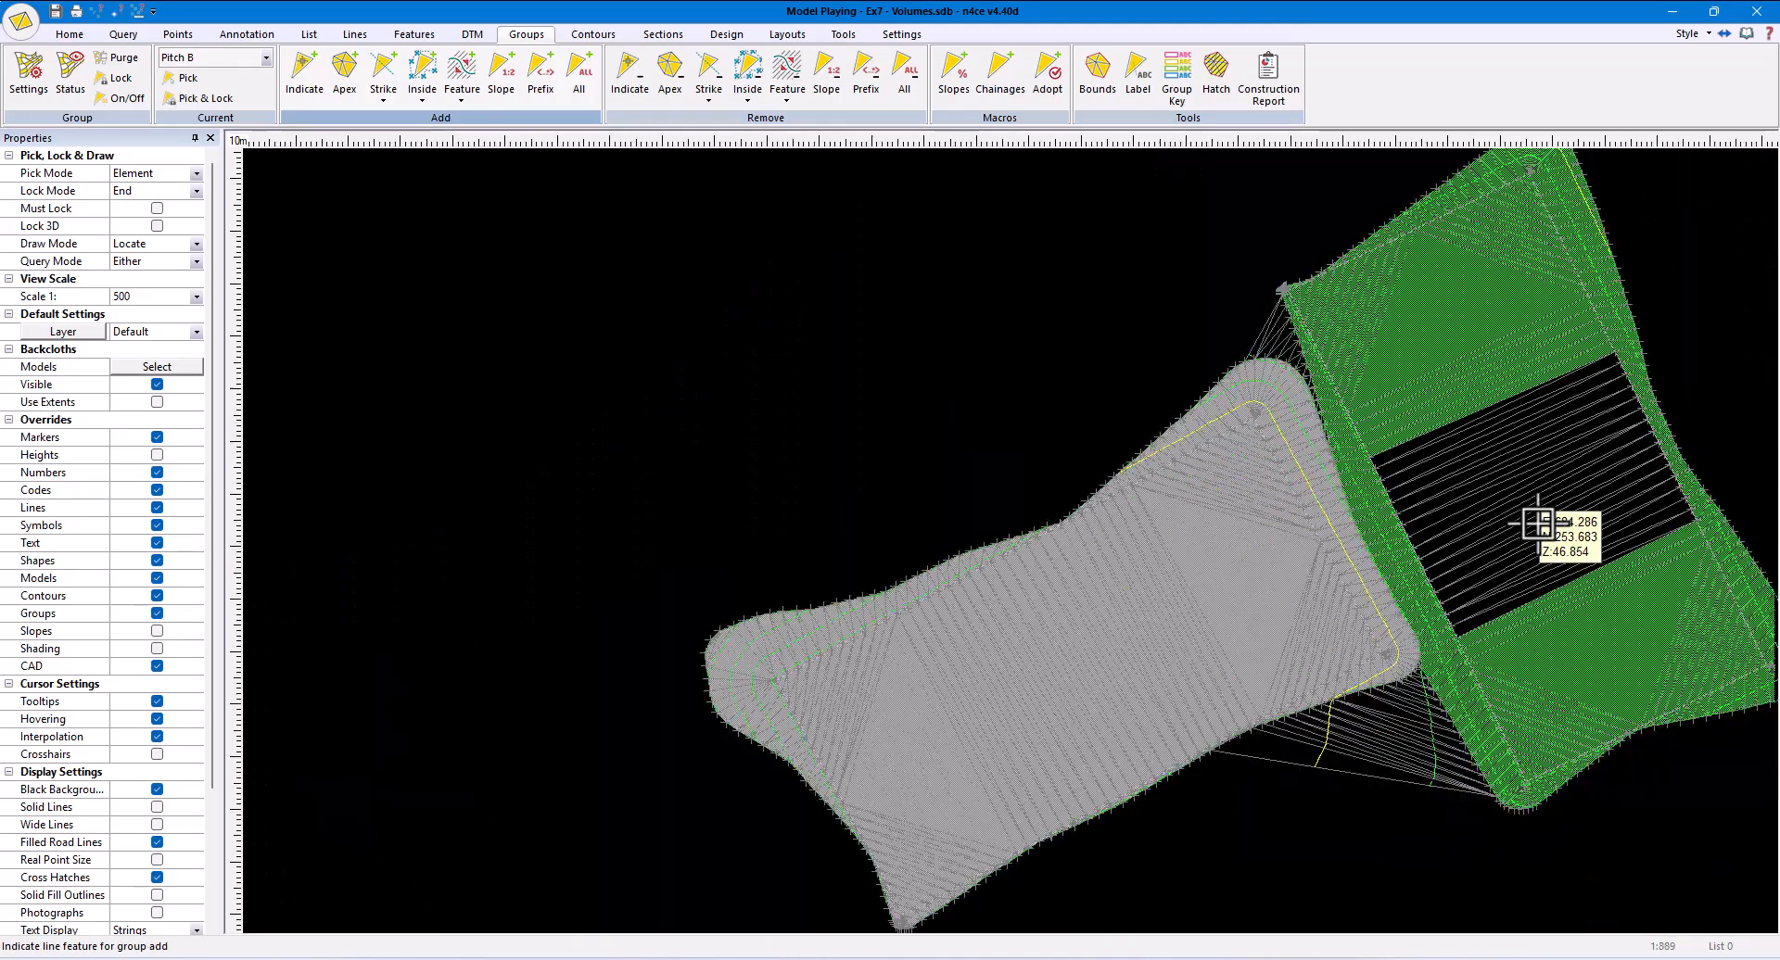
pyautogui.click(1589, 519)
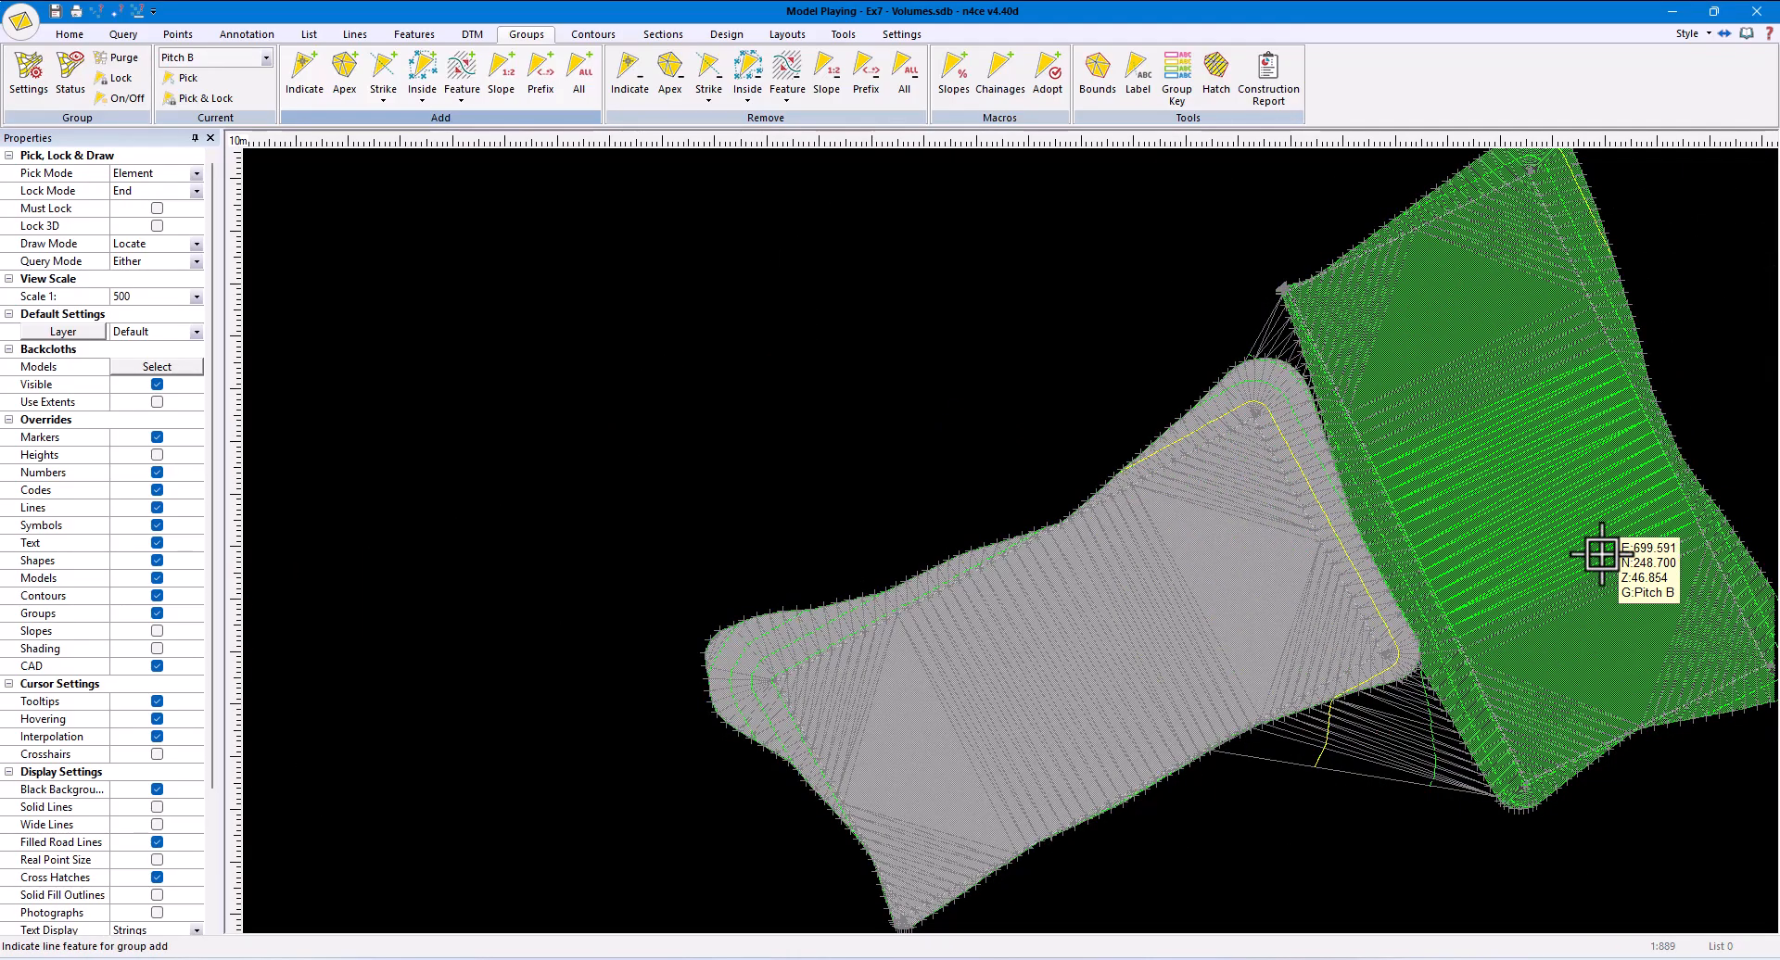
pyautogui.scroll(-1, 1430, 726)
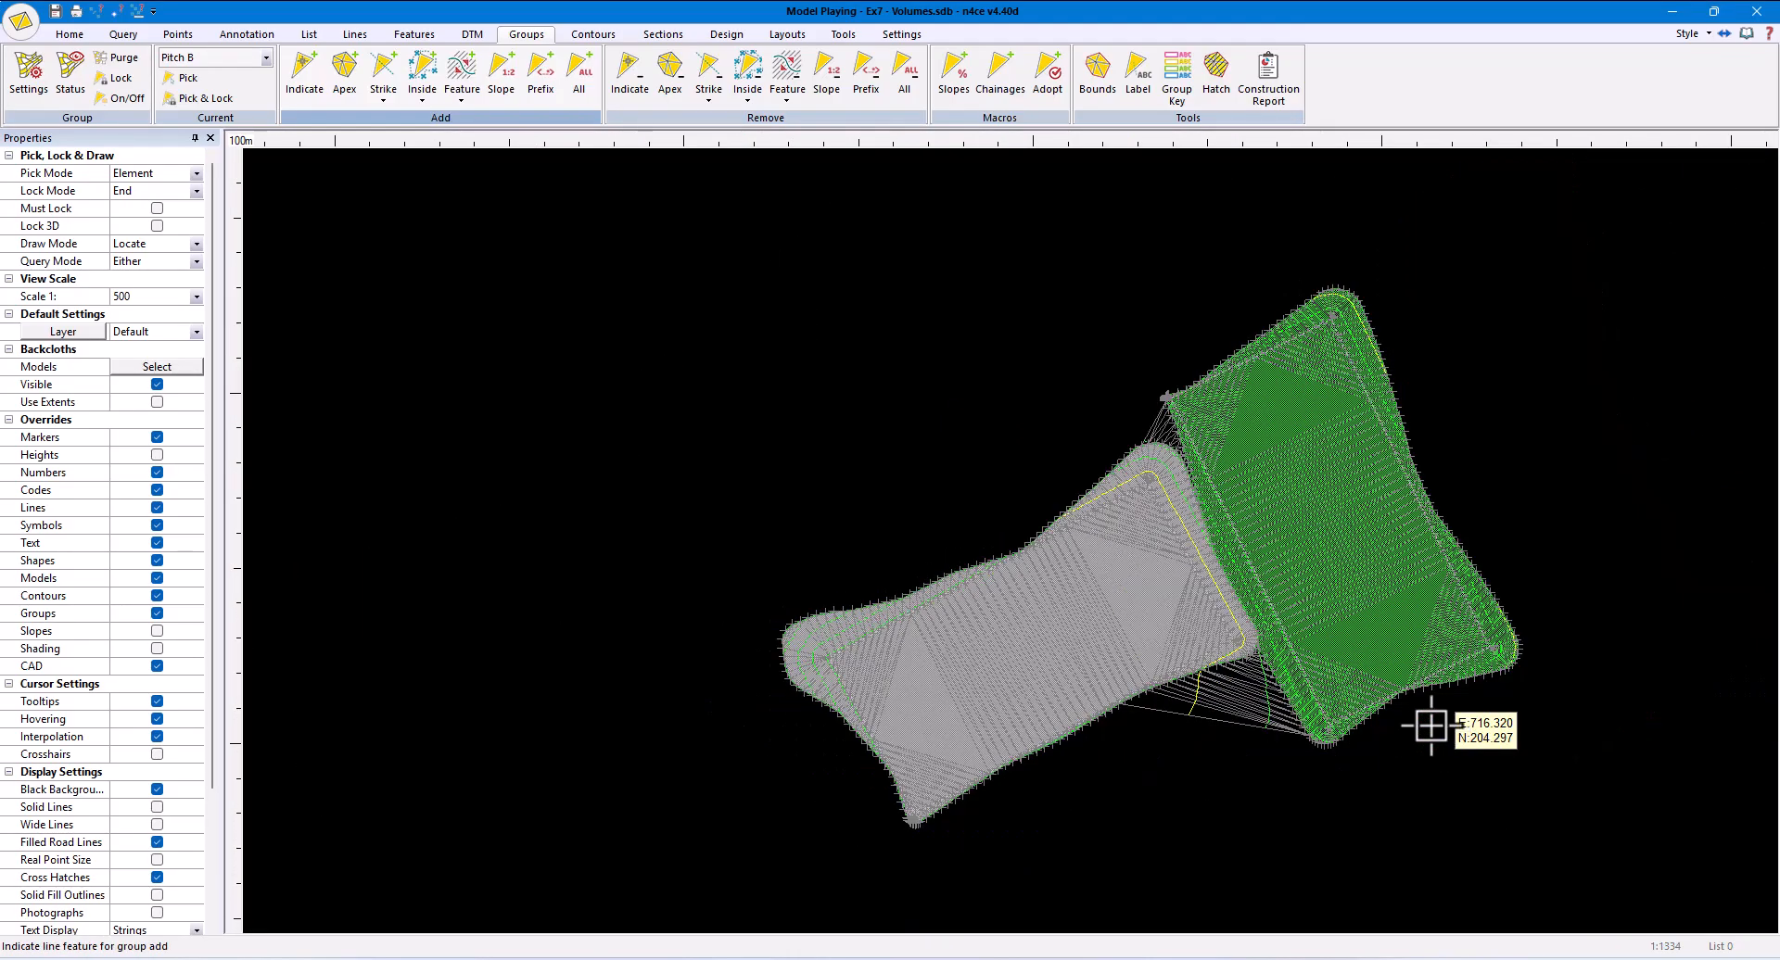
# - Delete the ungrouped triangles from the DTM
pyautogui.click(472, 35)
pyautogui.click(498, 88)
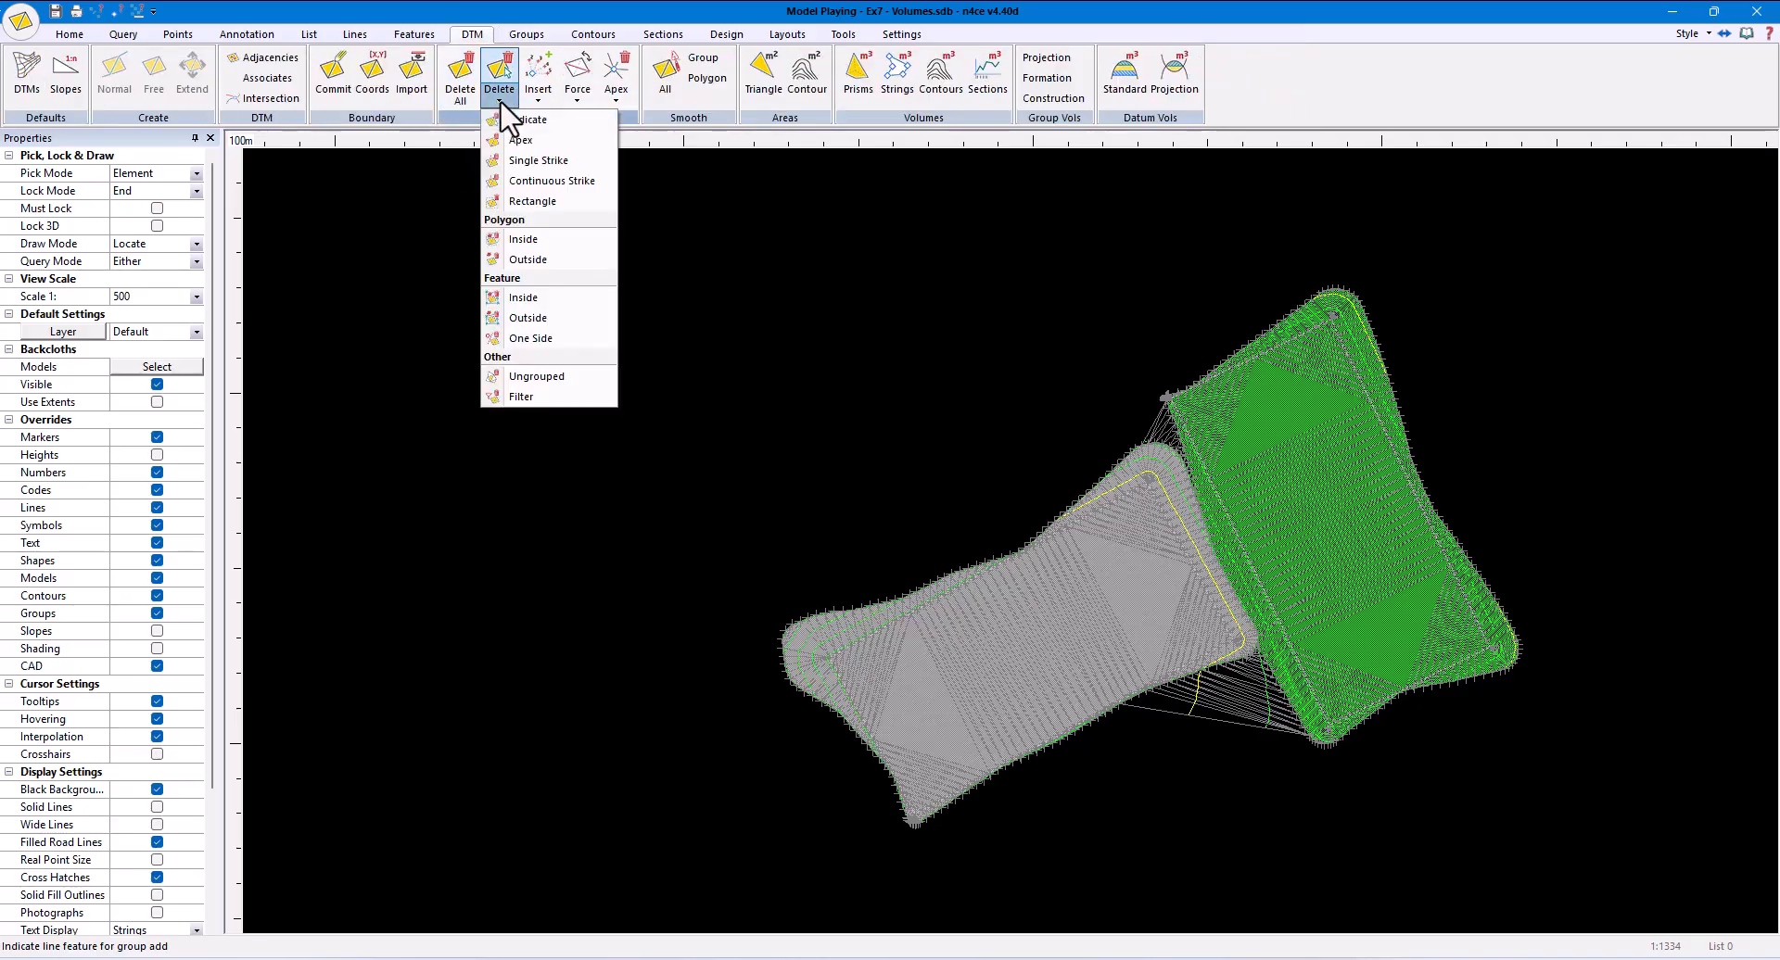
pyautogui.click(573, 378)
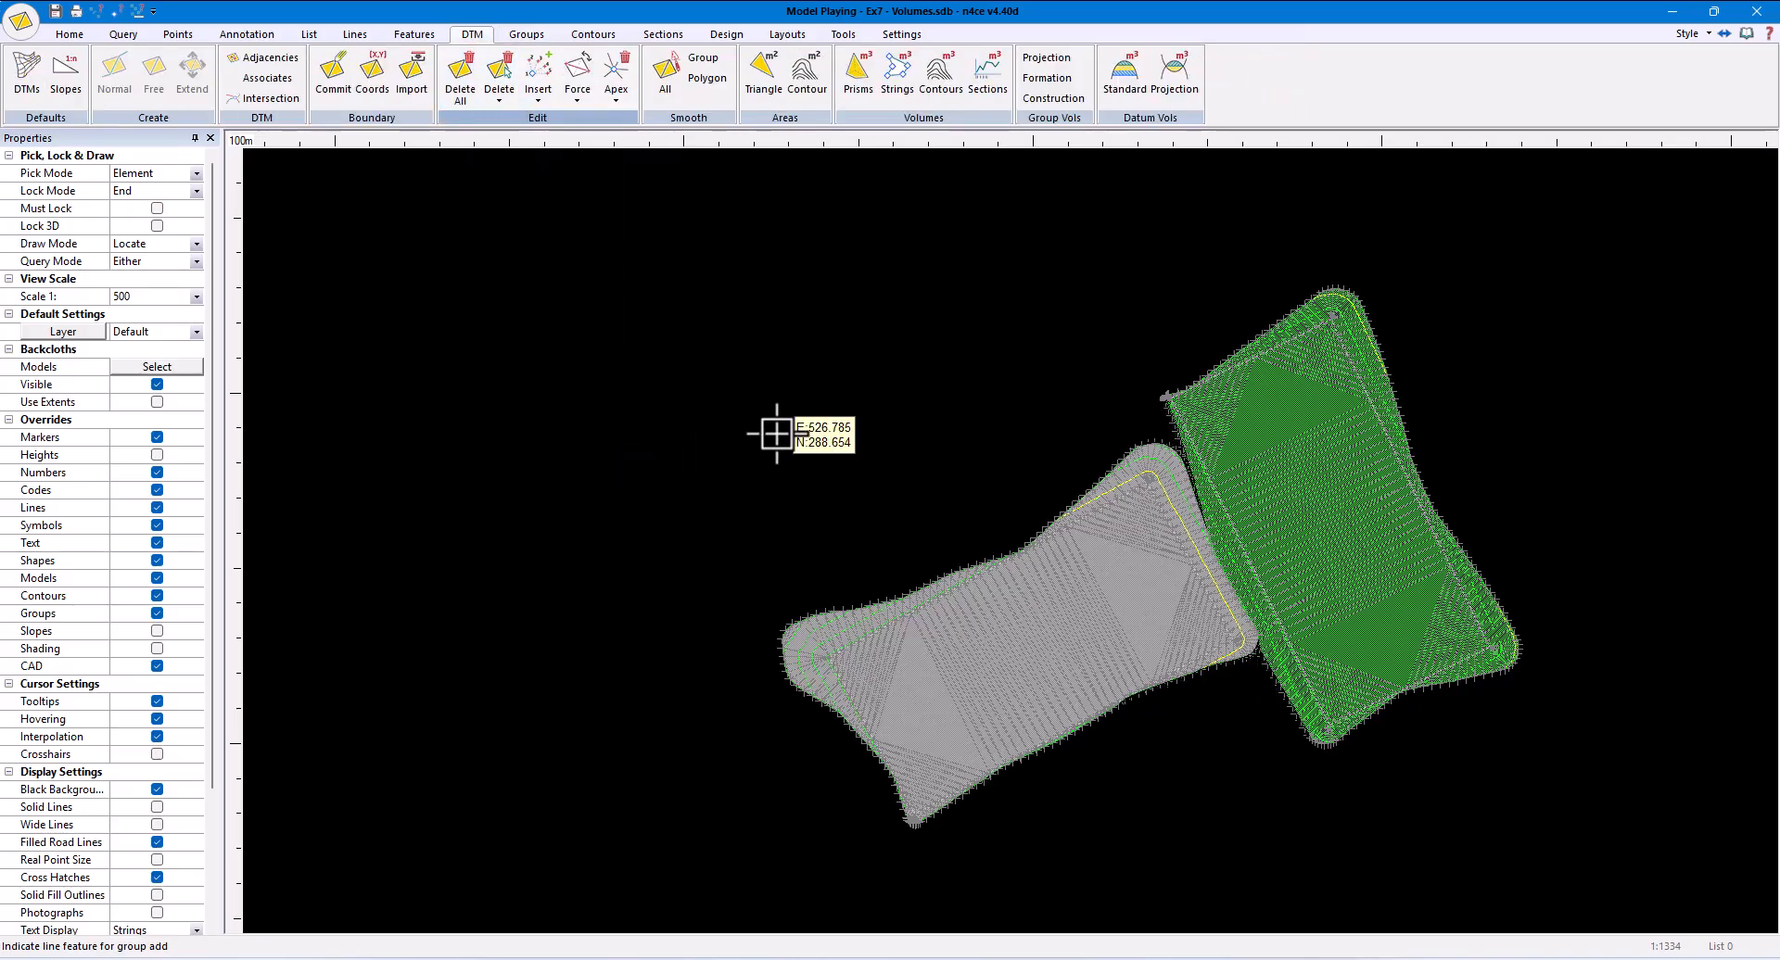
# - Inspect in 3D how the upper-right pitch's batter meets the lower-left pitch's batter, and close the 3D view
pyautogui.click(69, 34)
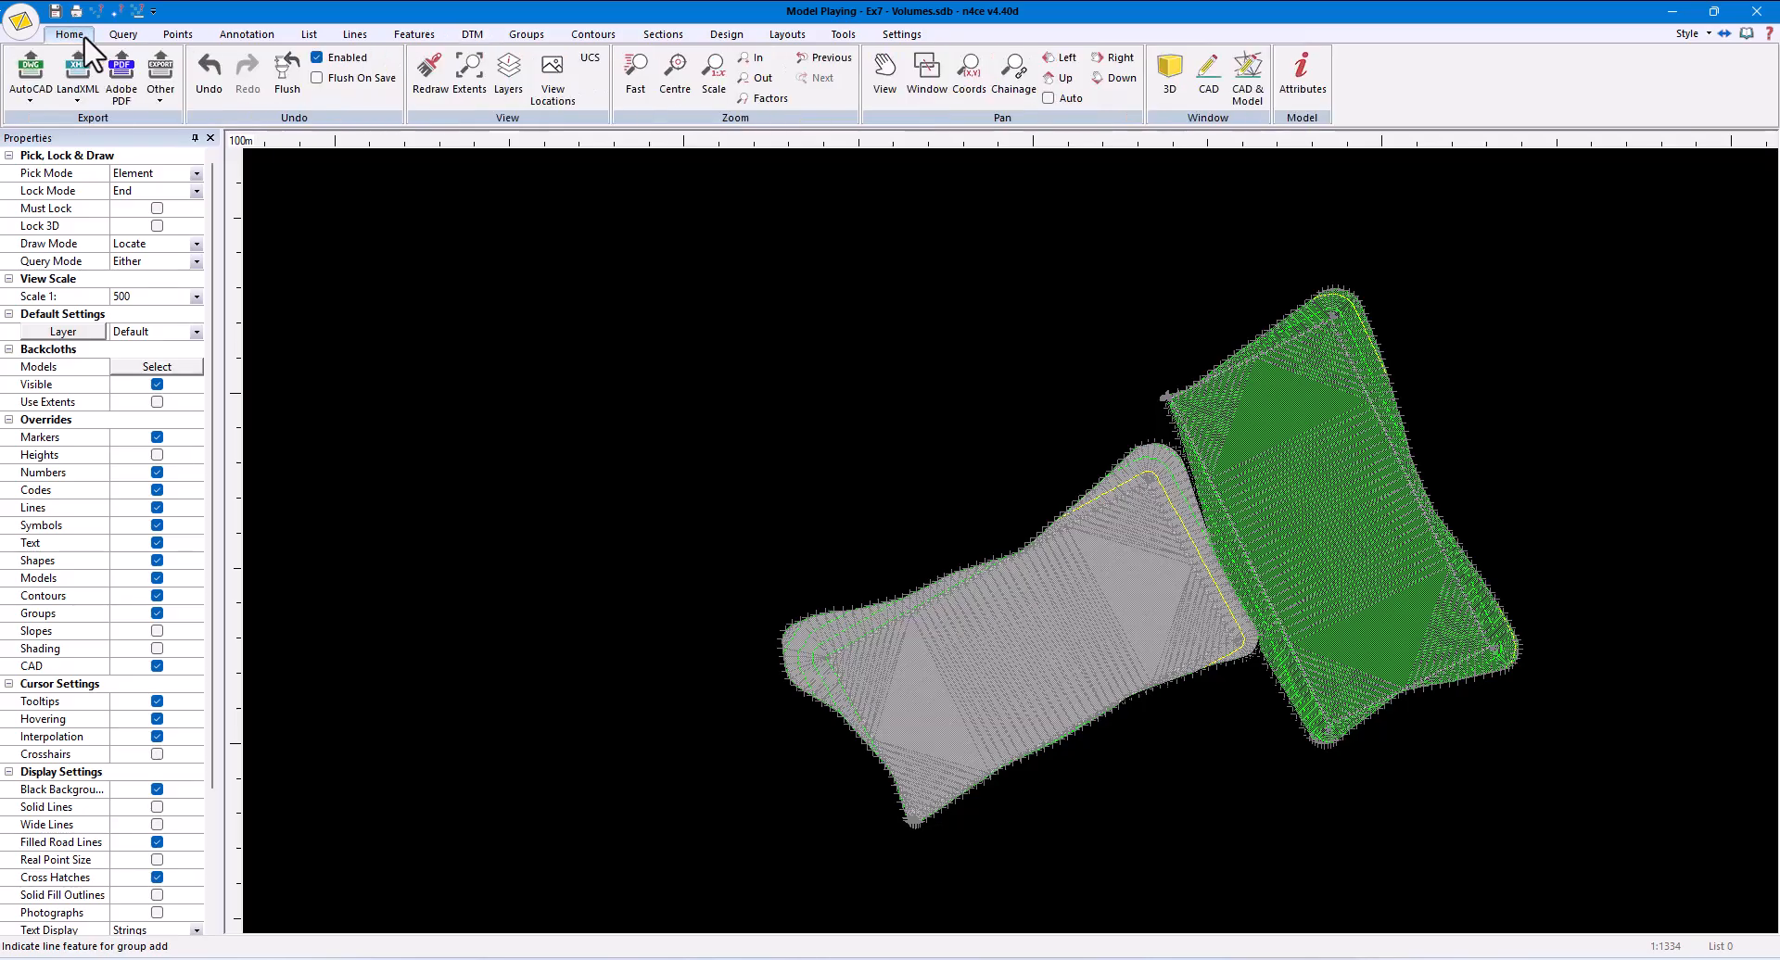
pyautogui.click(1155, 86)
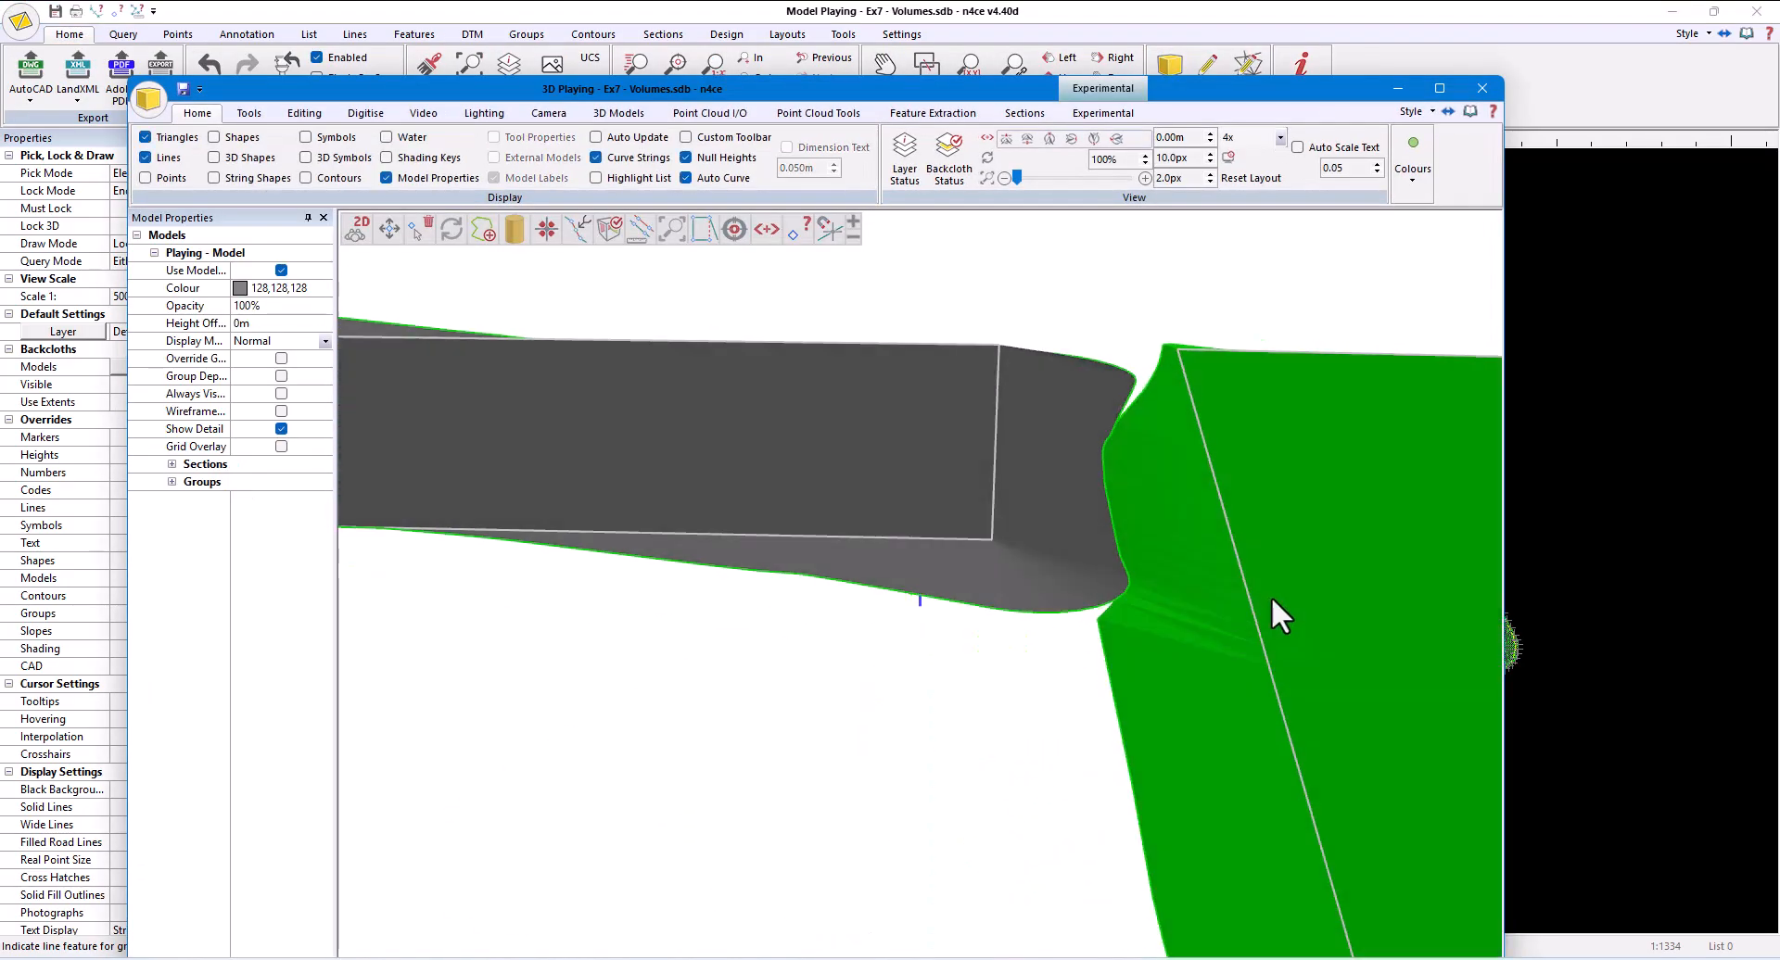
pyautogui.moveTo(1271, 597); pyautogui.dragTo(1220, 615)
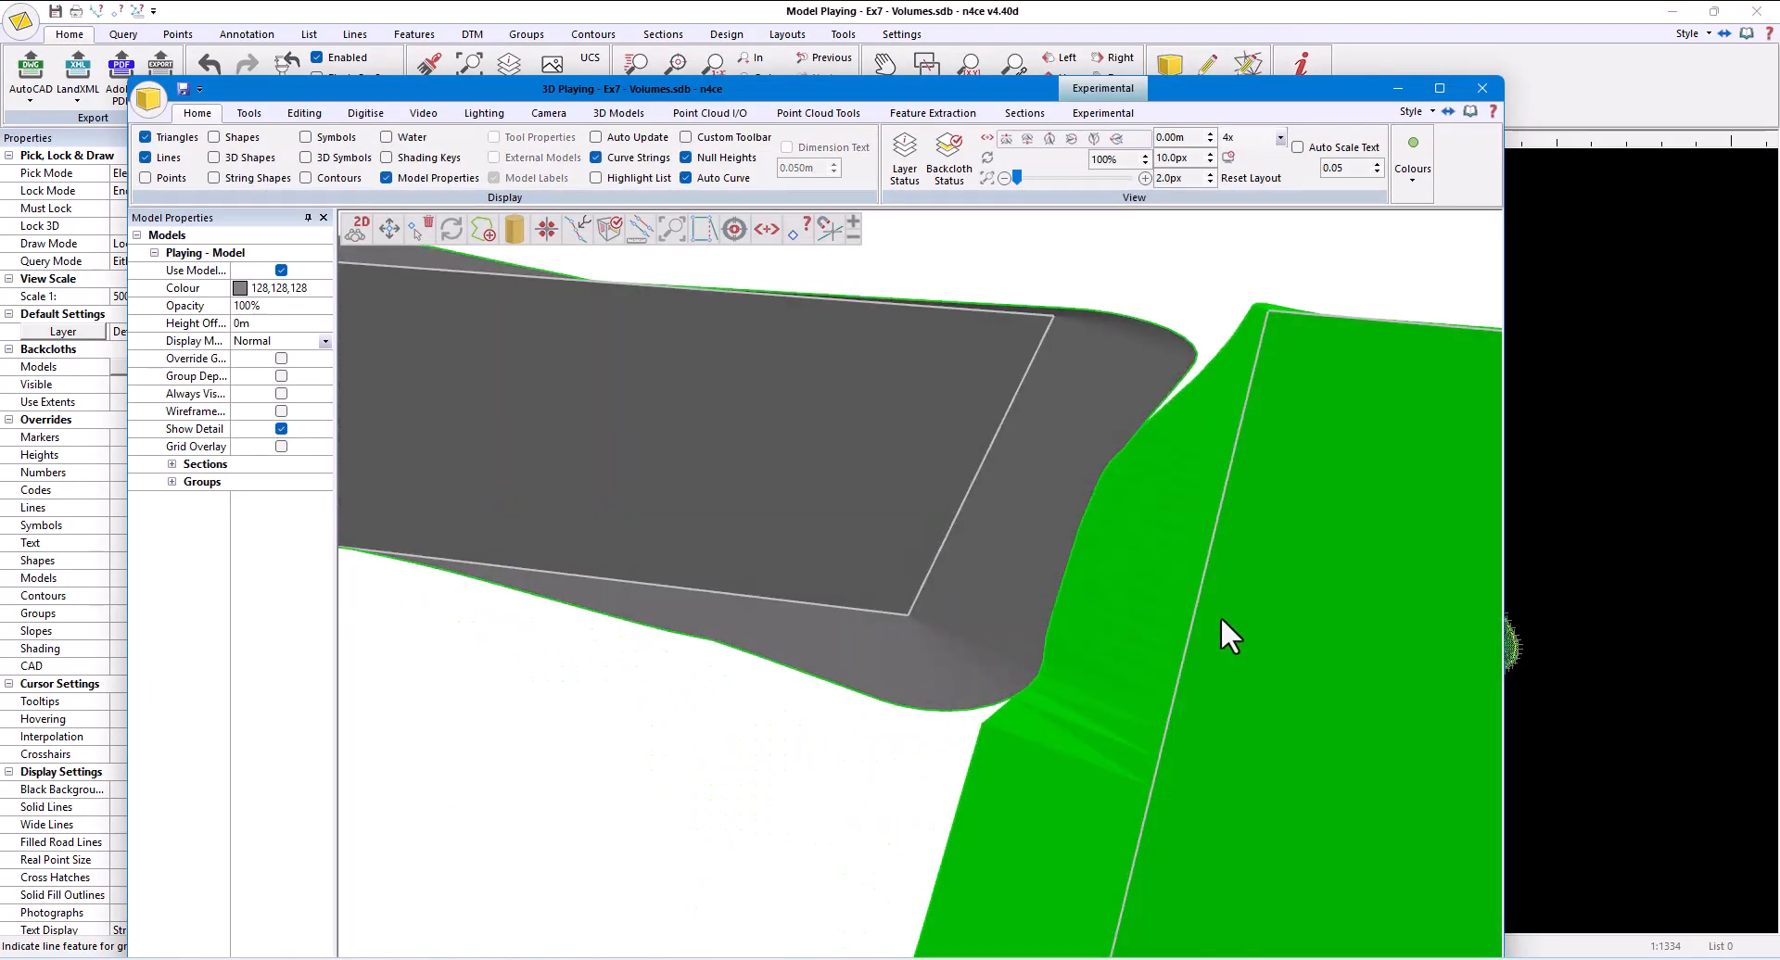
pyautogui.scroll(-3, 1215, 612)
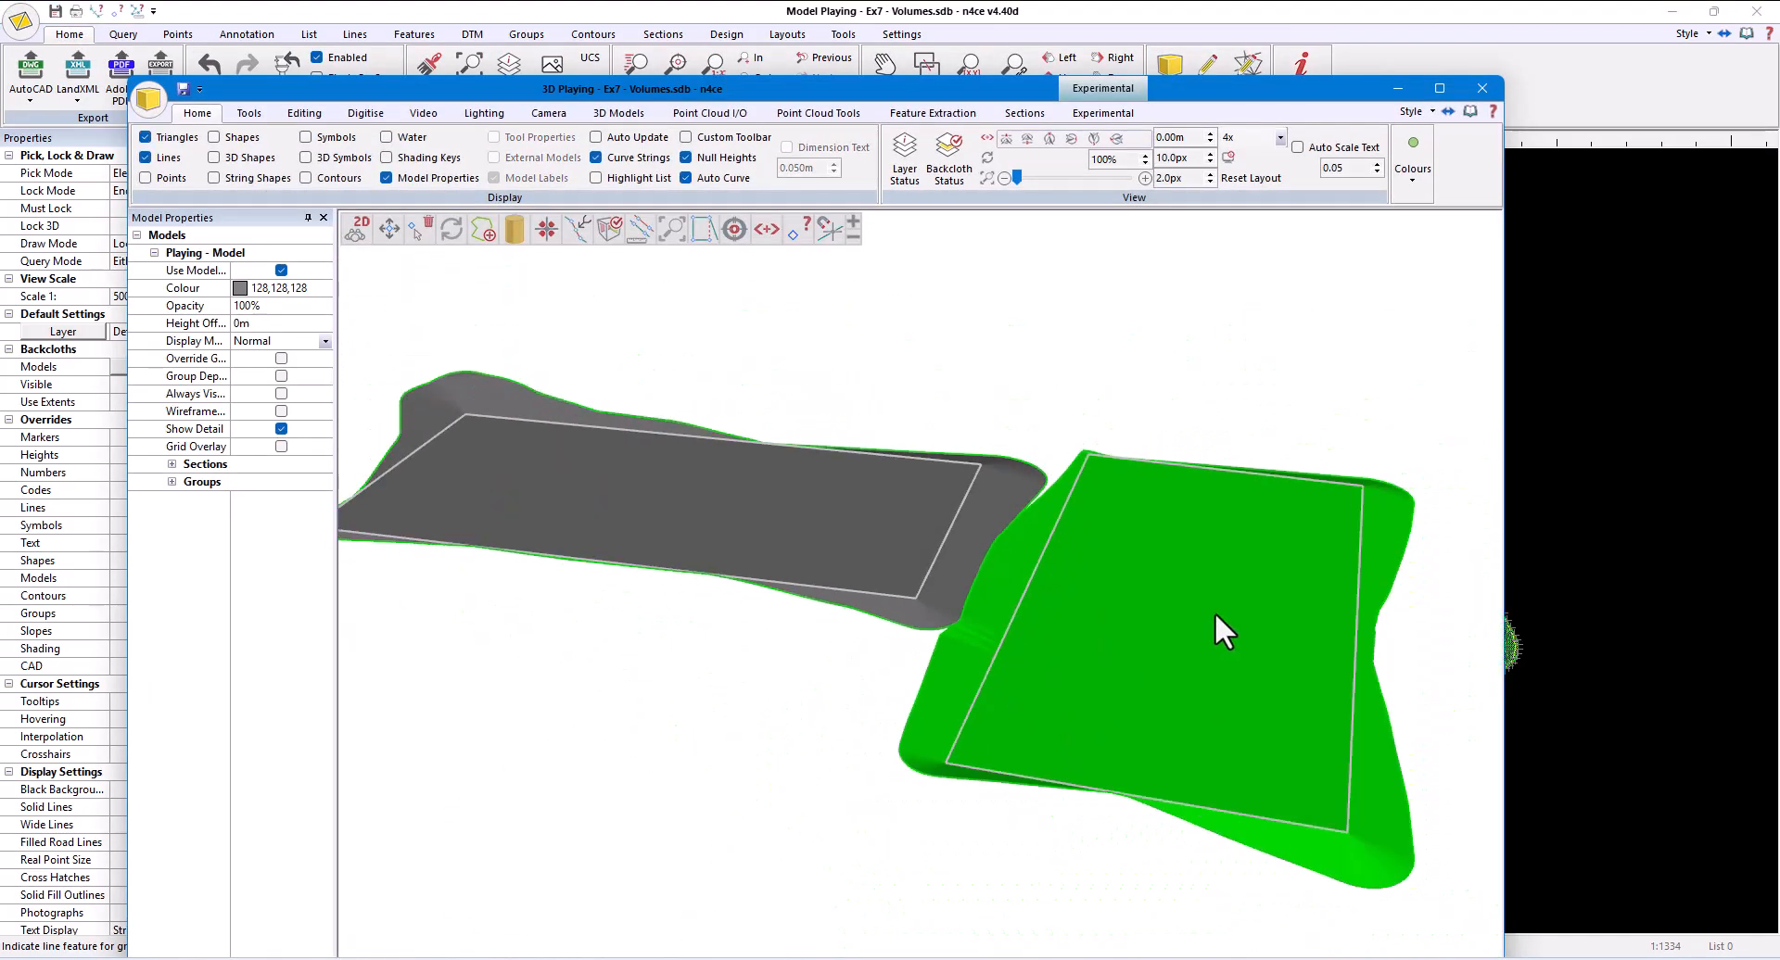
pyautogui.click(1478, 87)
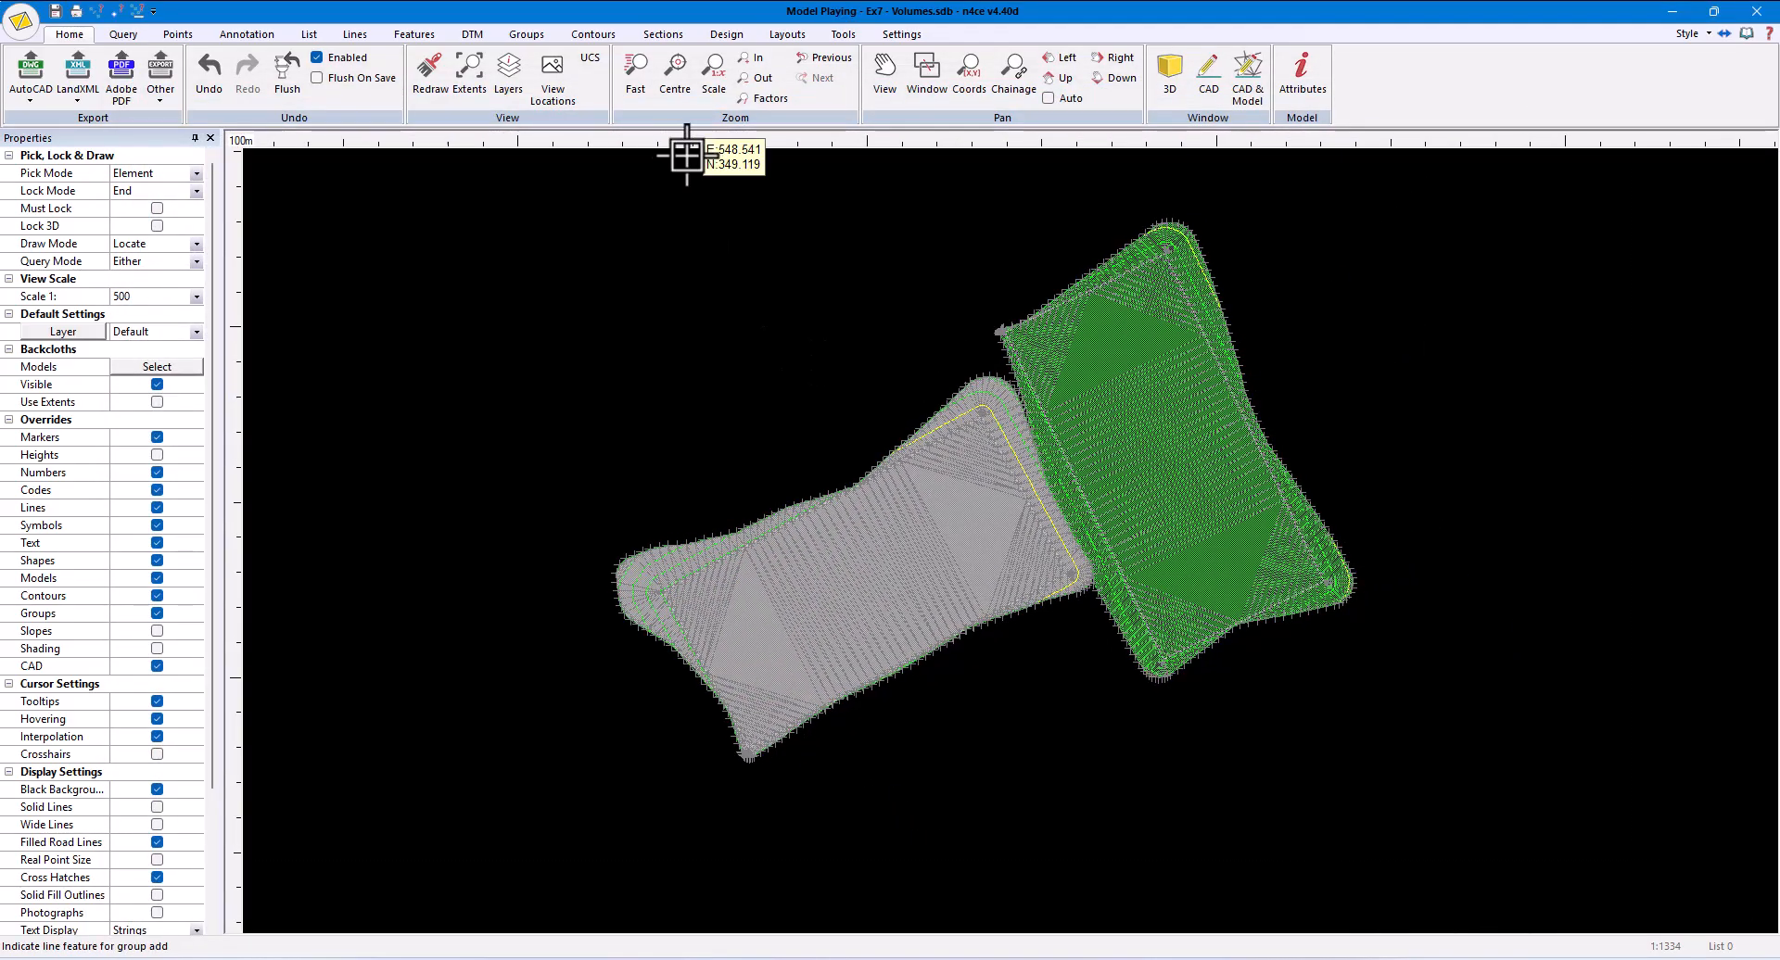
# - Calculate detailed prismoidal volumes from Playing projected to Original with cut and fill swapped, and check the Pitch B and total balances
pyautogui.click(472, 36)
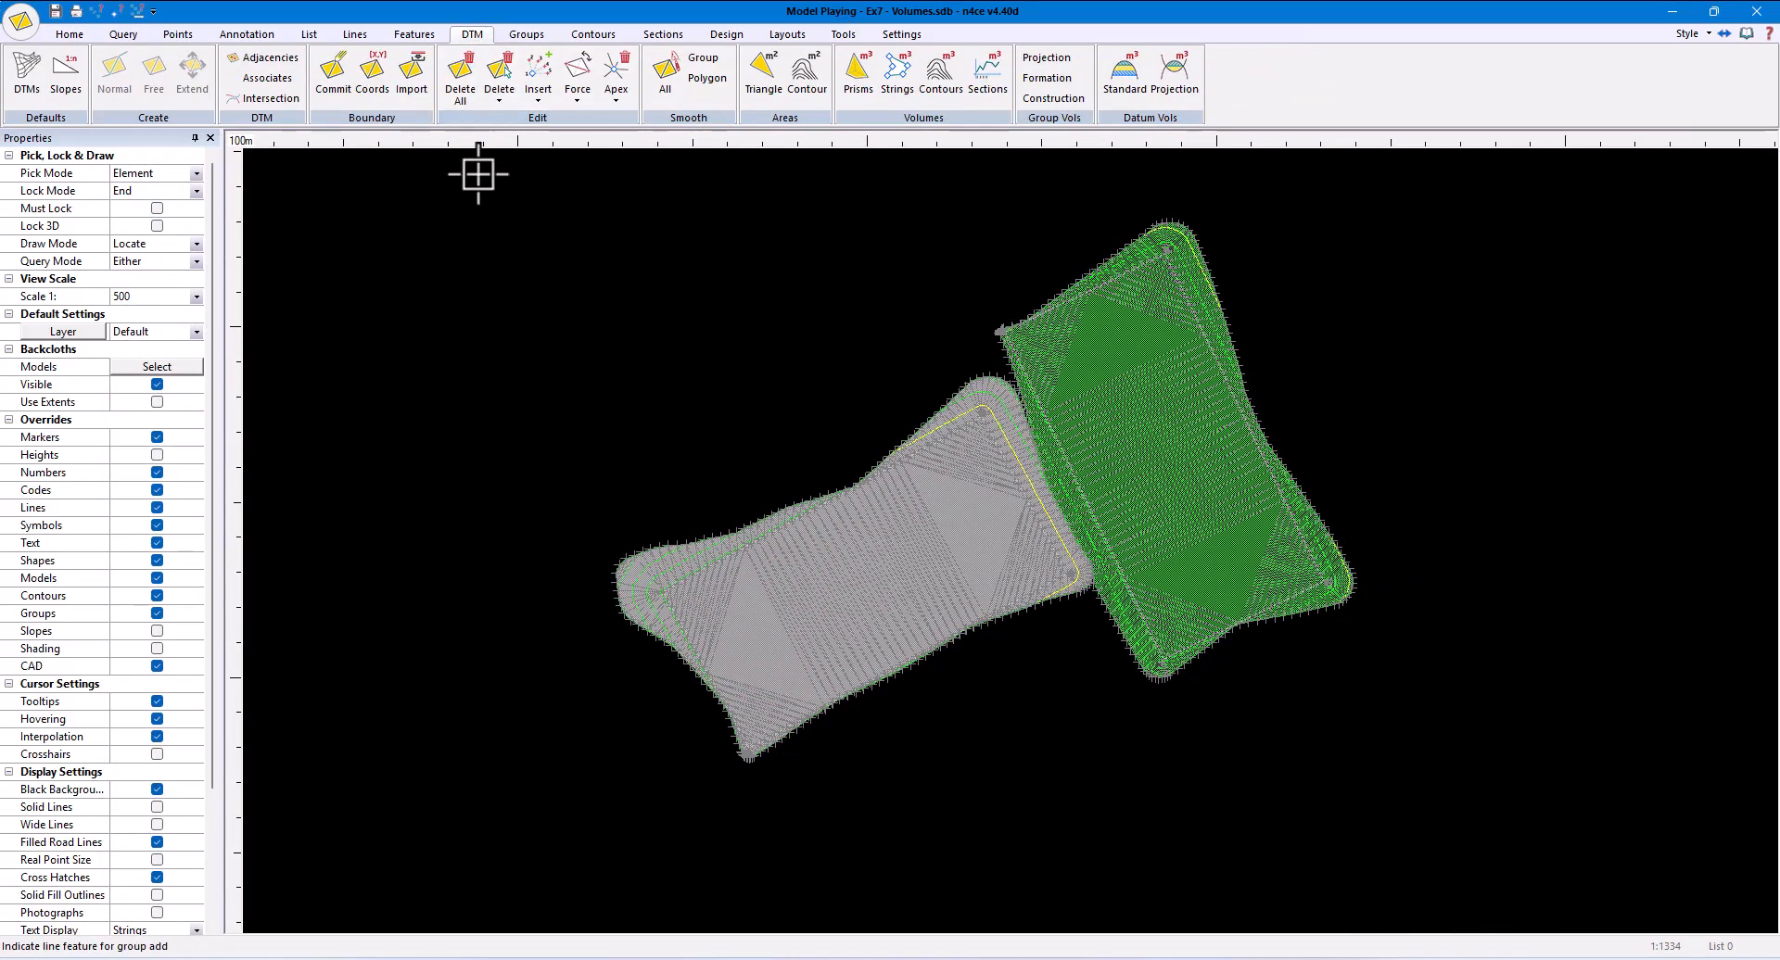
pyautogui.click(859, 86)
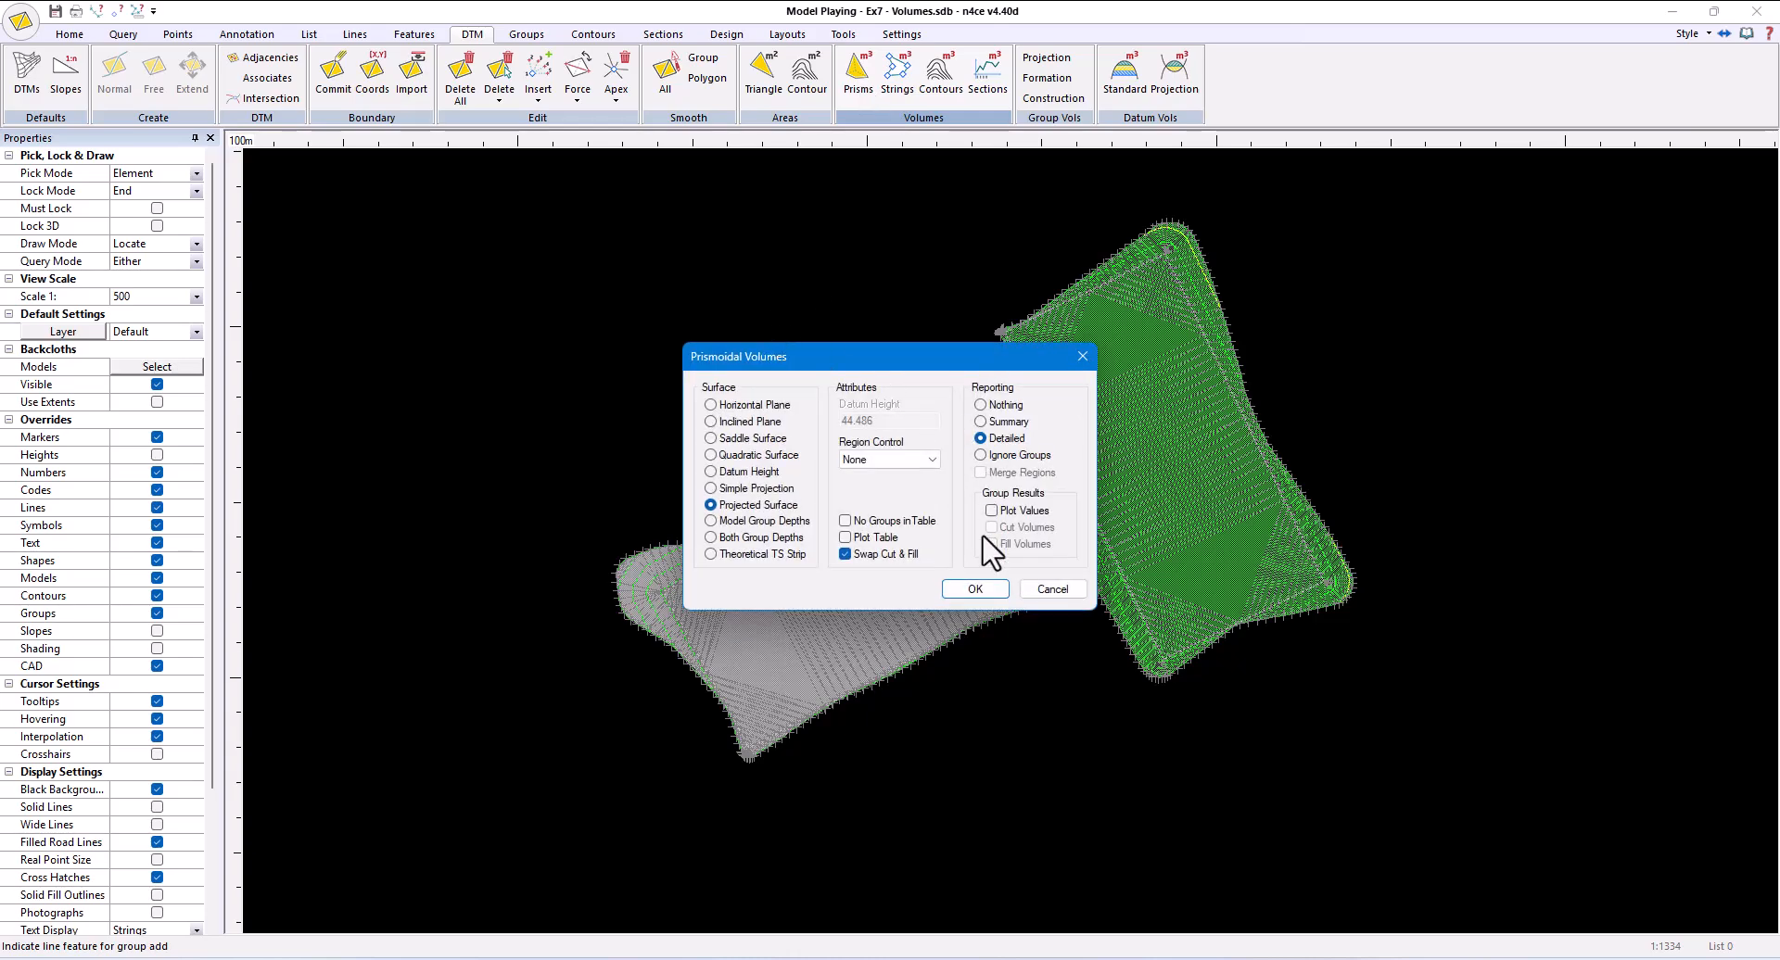
pyautogui.click(979, 587)
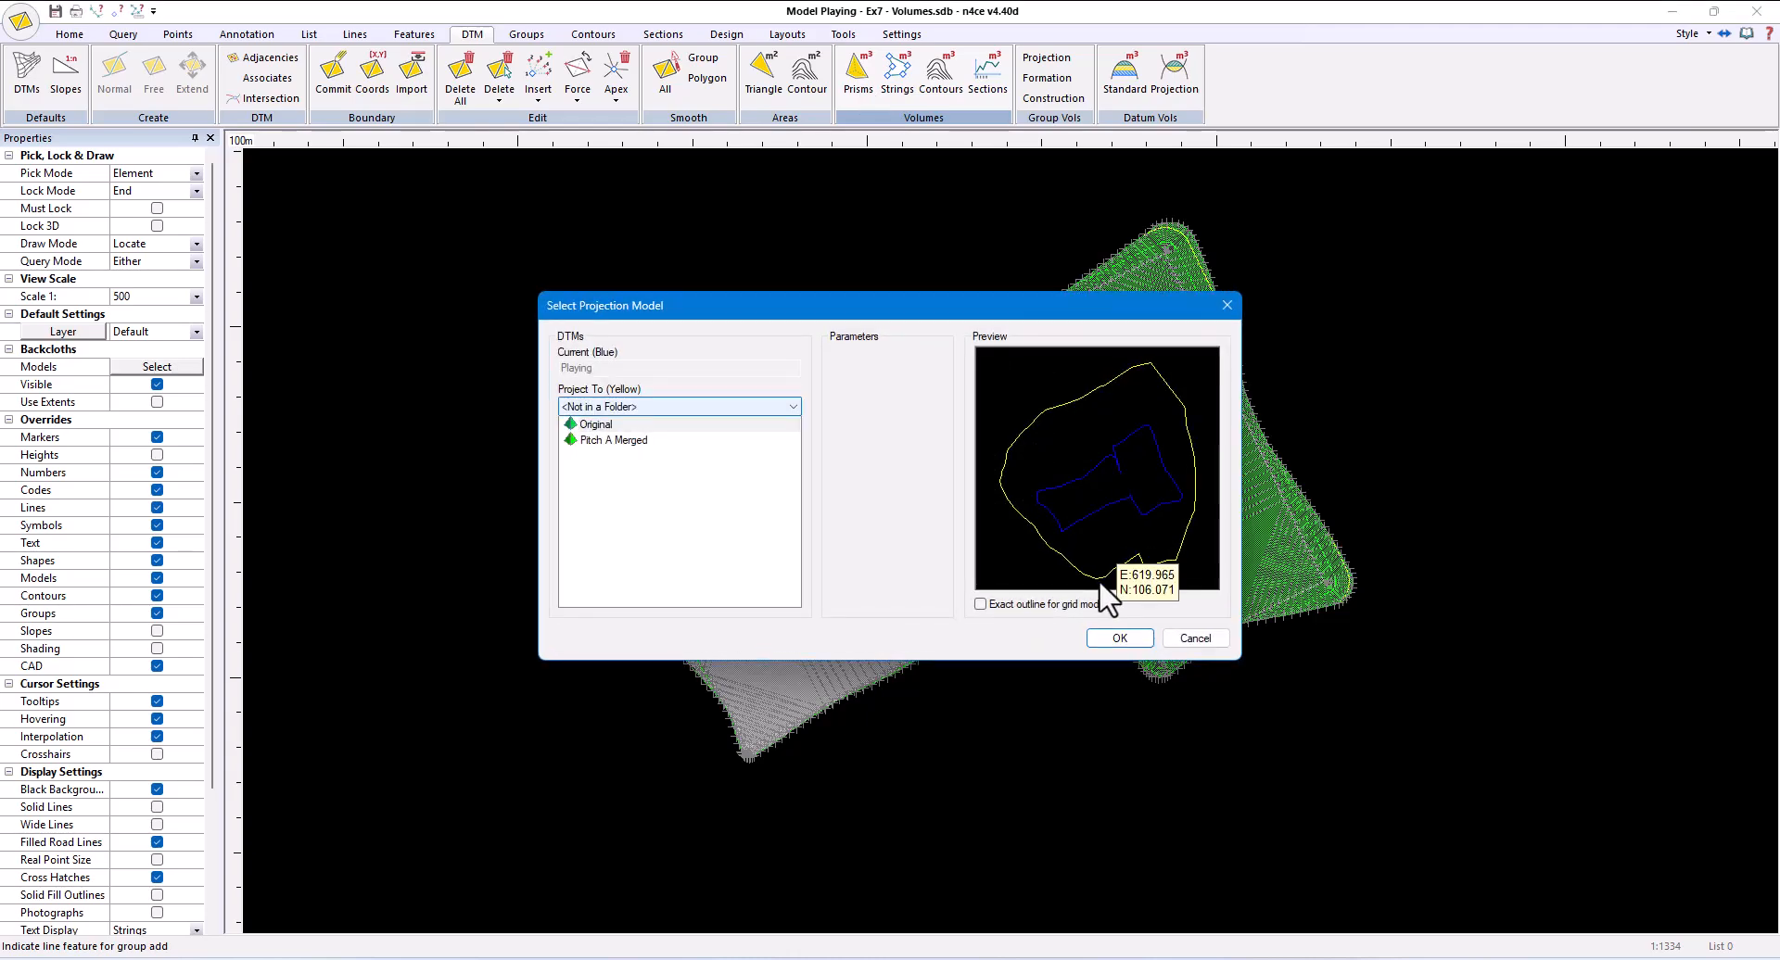
pyautogui.click(1117, 638)
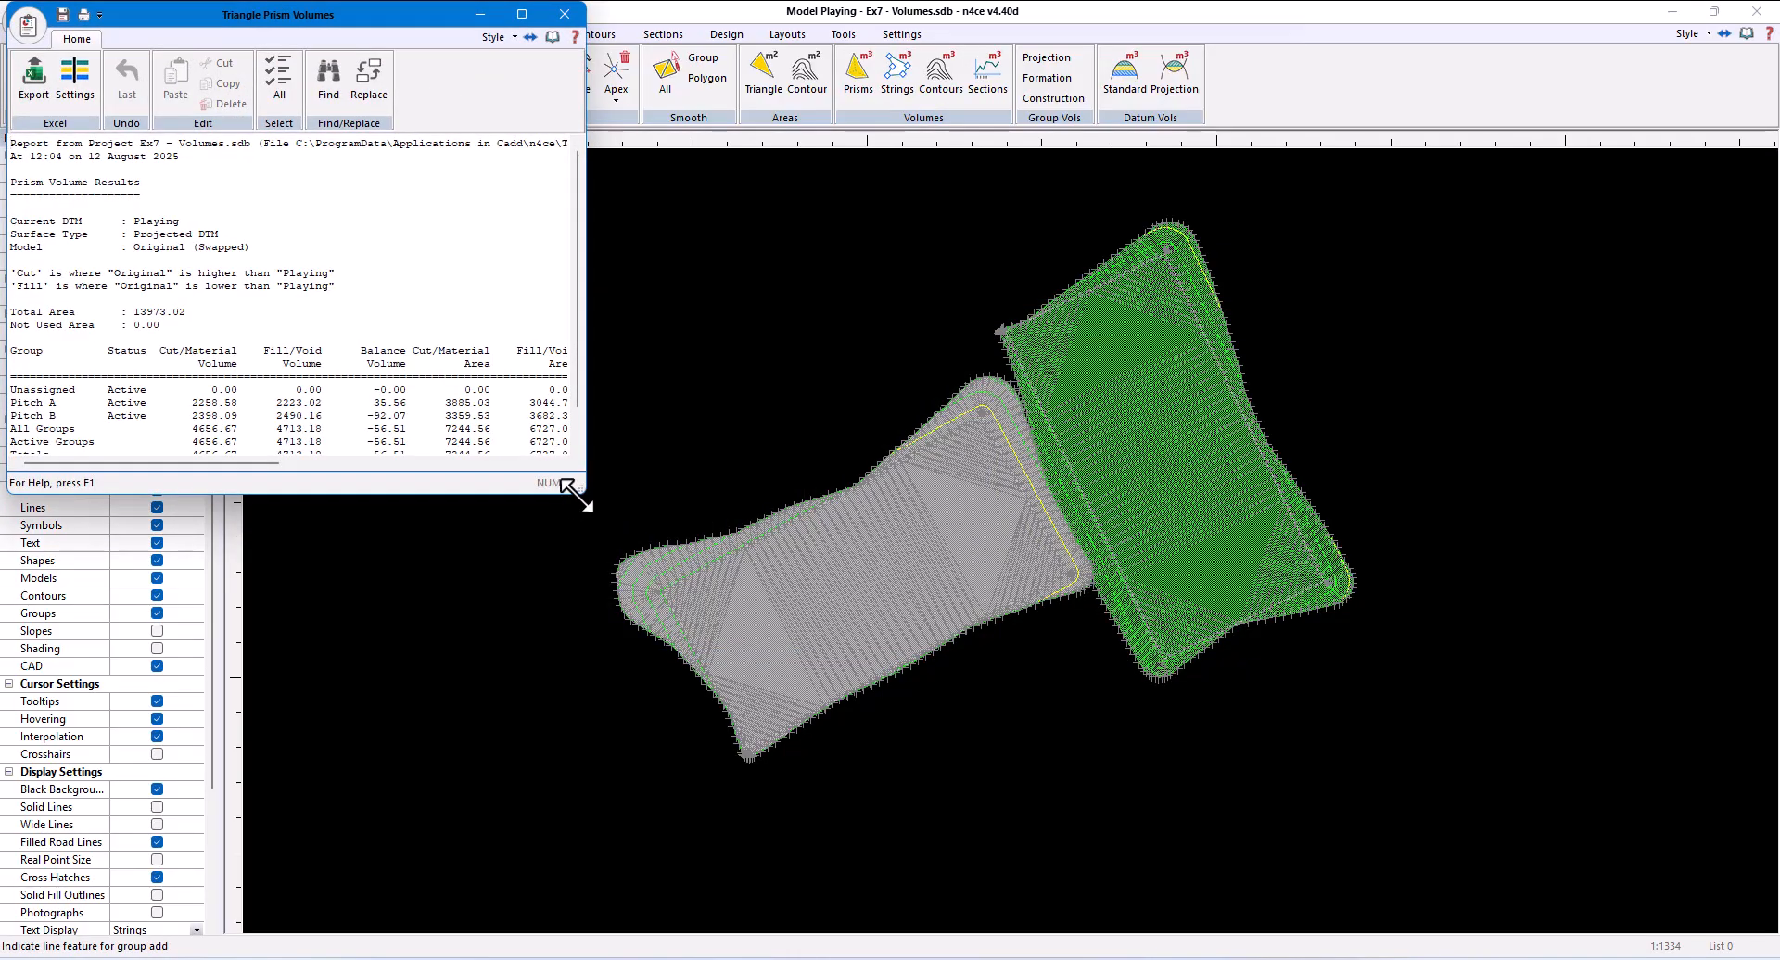
pyautogui.moveTo(586, 482); pyautogui.dragTo(1199, 579)
pyautogui.moveTo(408, 416); pyautogui.dragTo(13, 417)
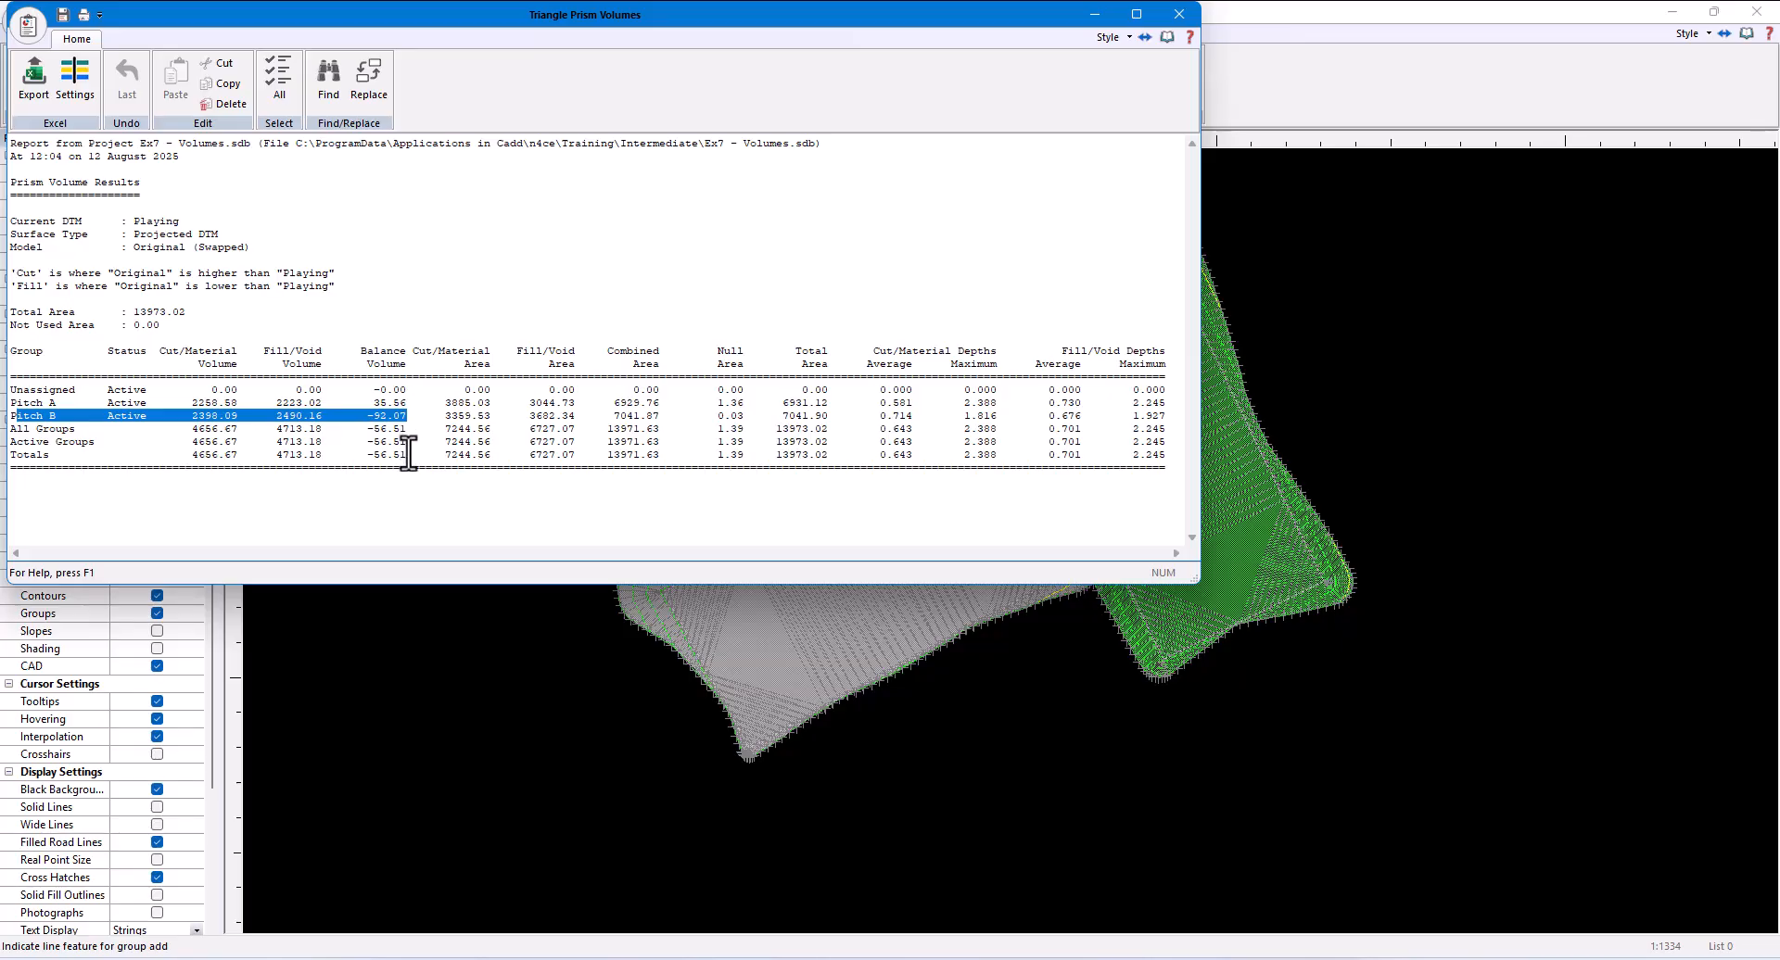
pyautogui.moveTo(407, 455); pyautogui.dragTo(366, 456)
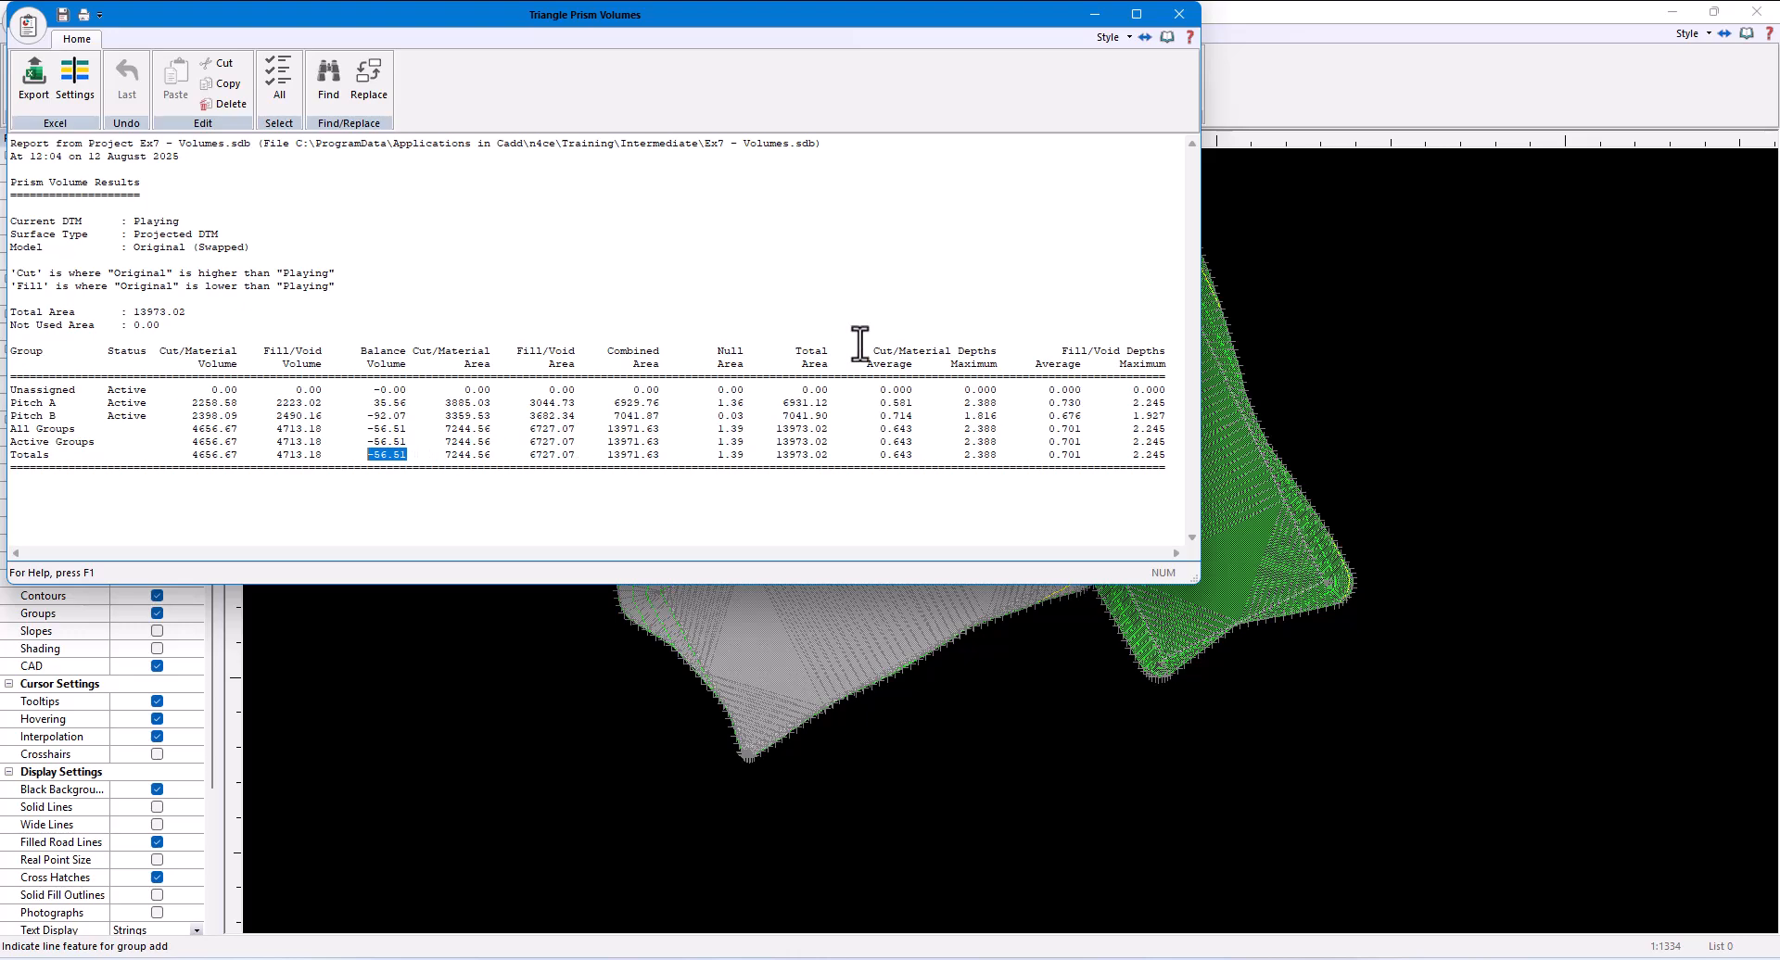
pyautogui.click(1179, 15)
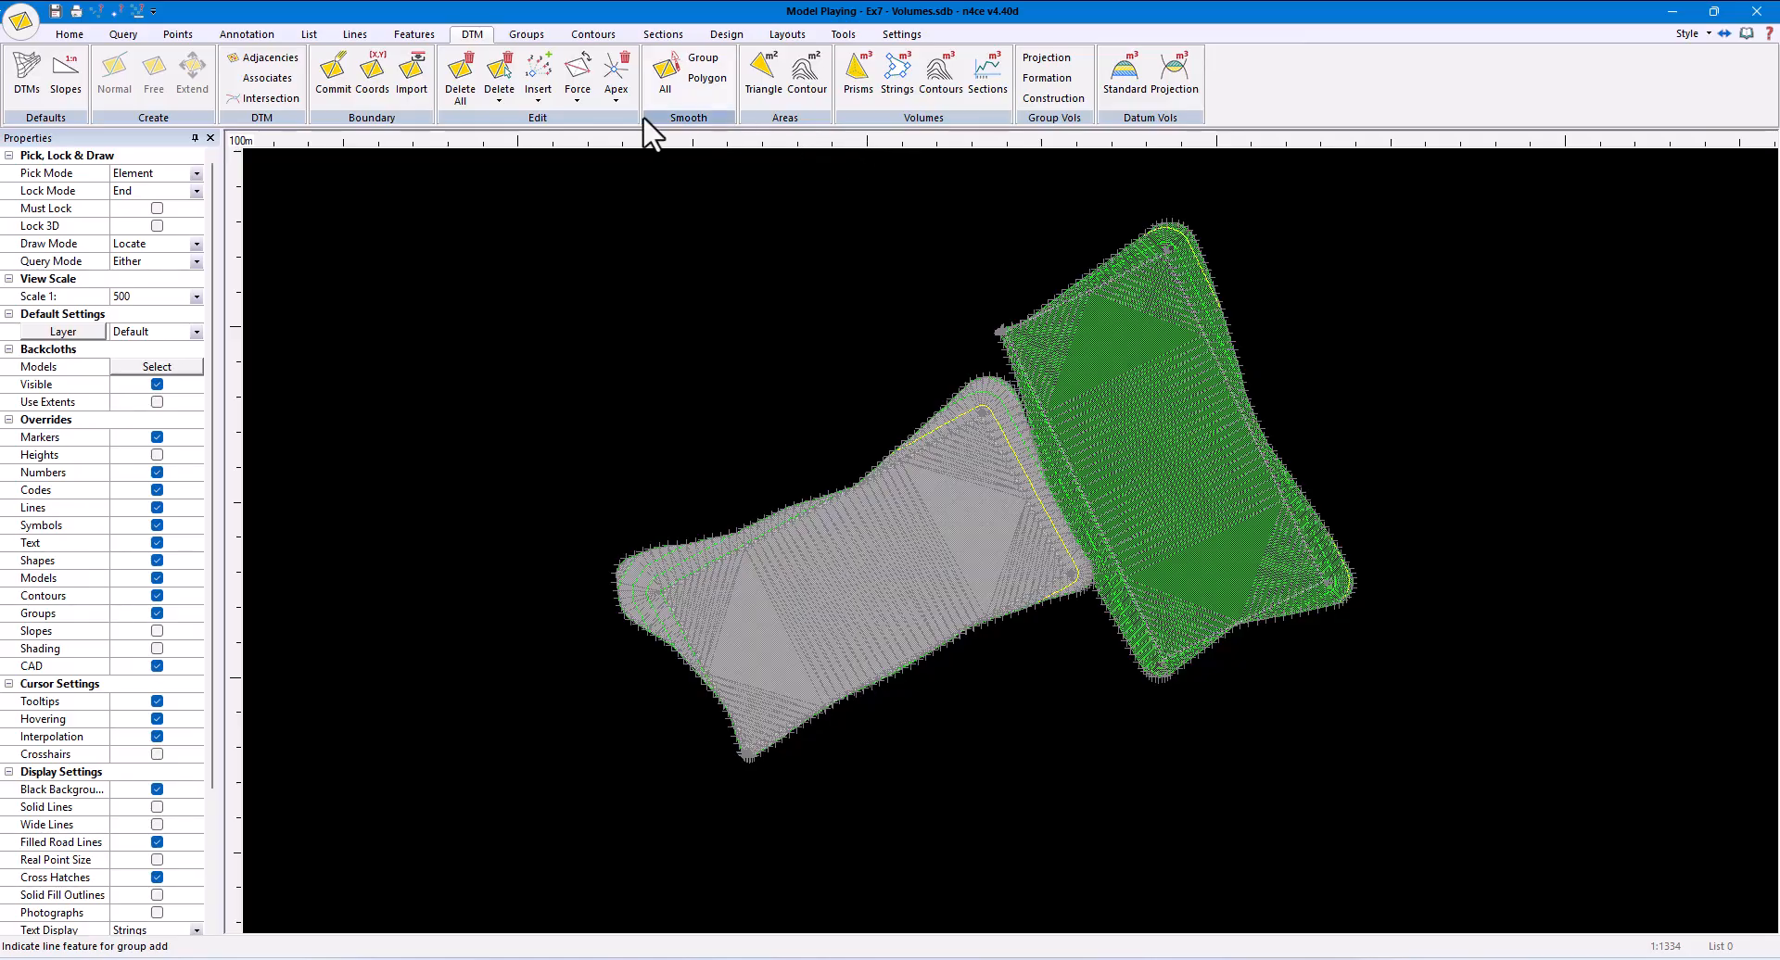
# - Raise the upper-right pitch's outline string by -0.005
pyautogui.click(355, 35)
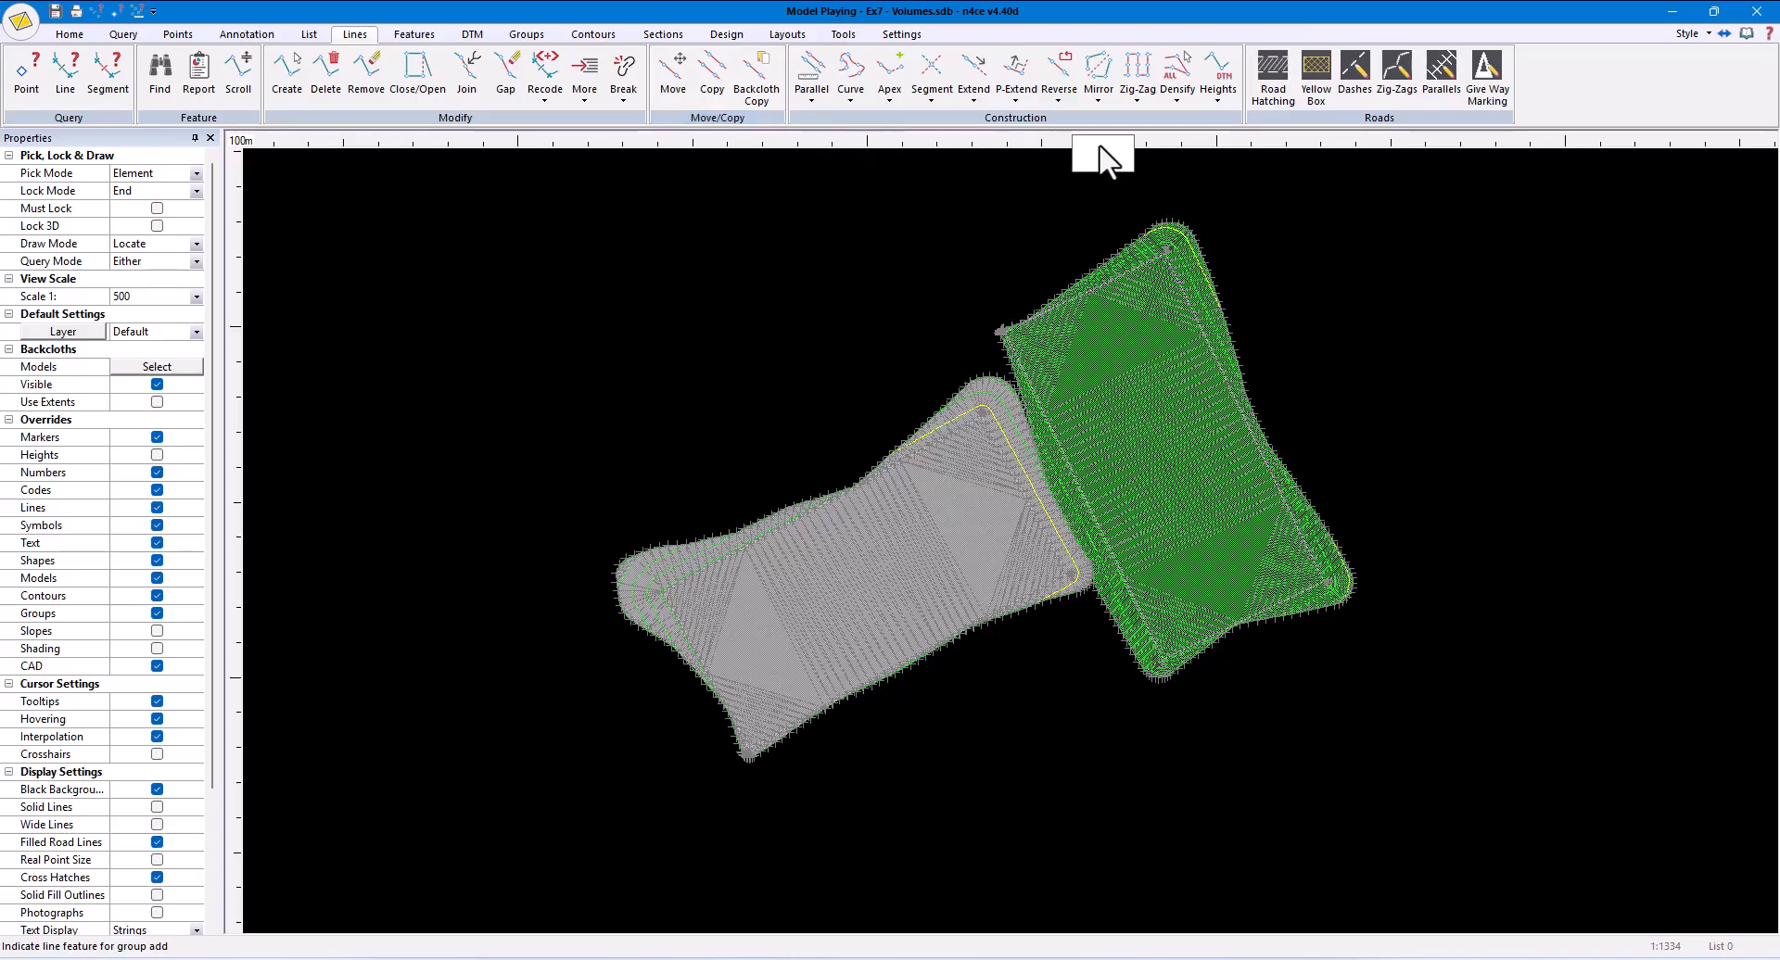
pyautogui.click(1218, 97)
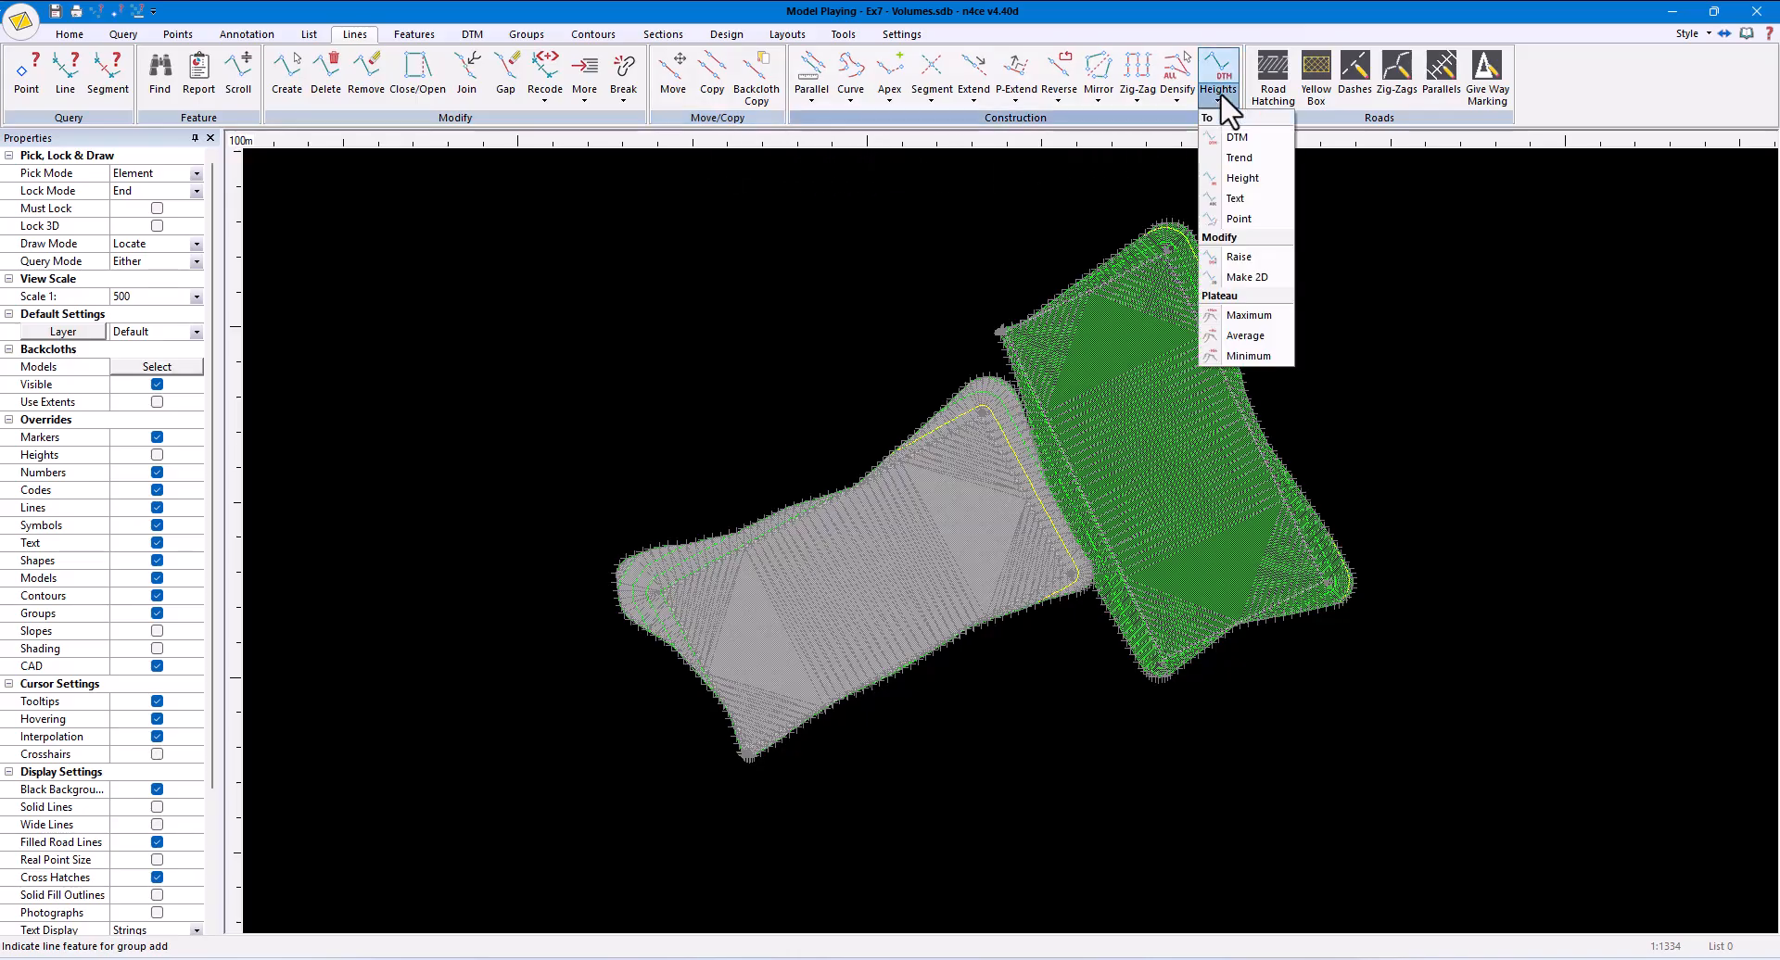
pyautogui.click(1240, 258)
pyautogui.scroll(5, 1200, 245)
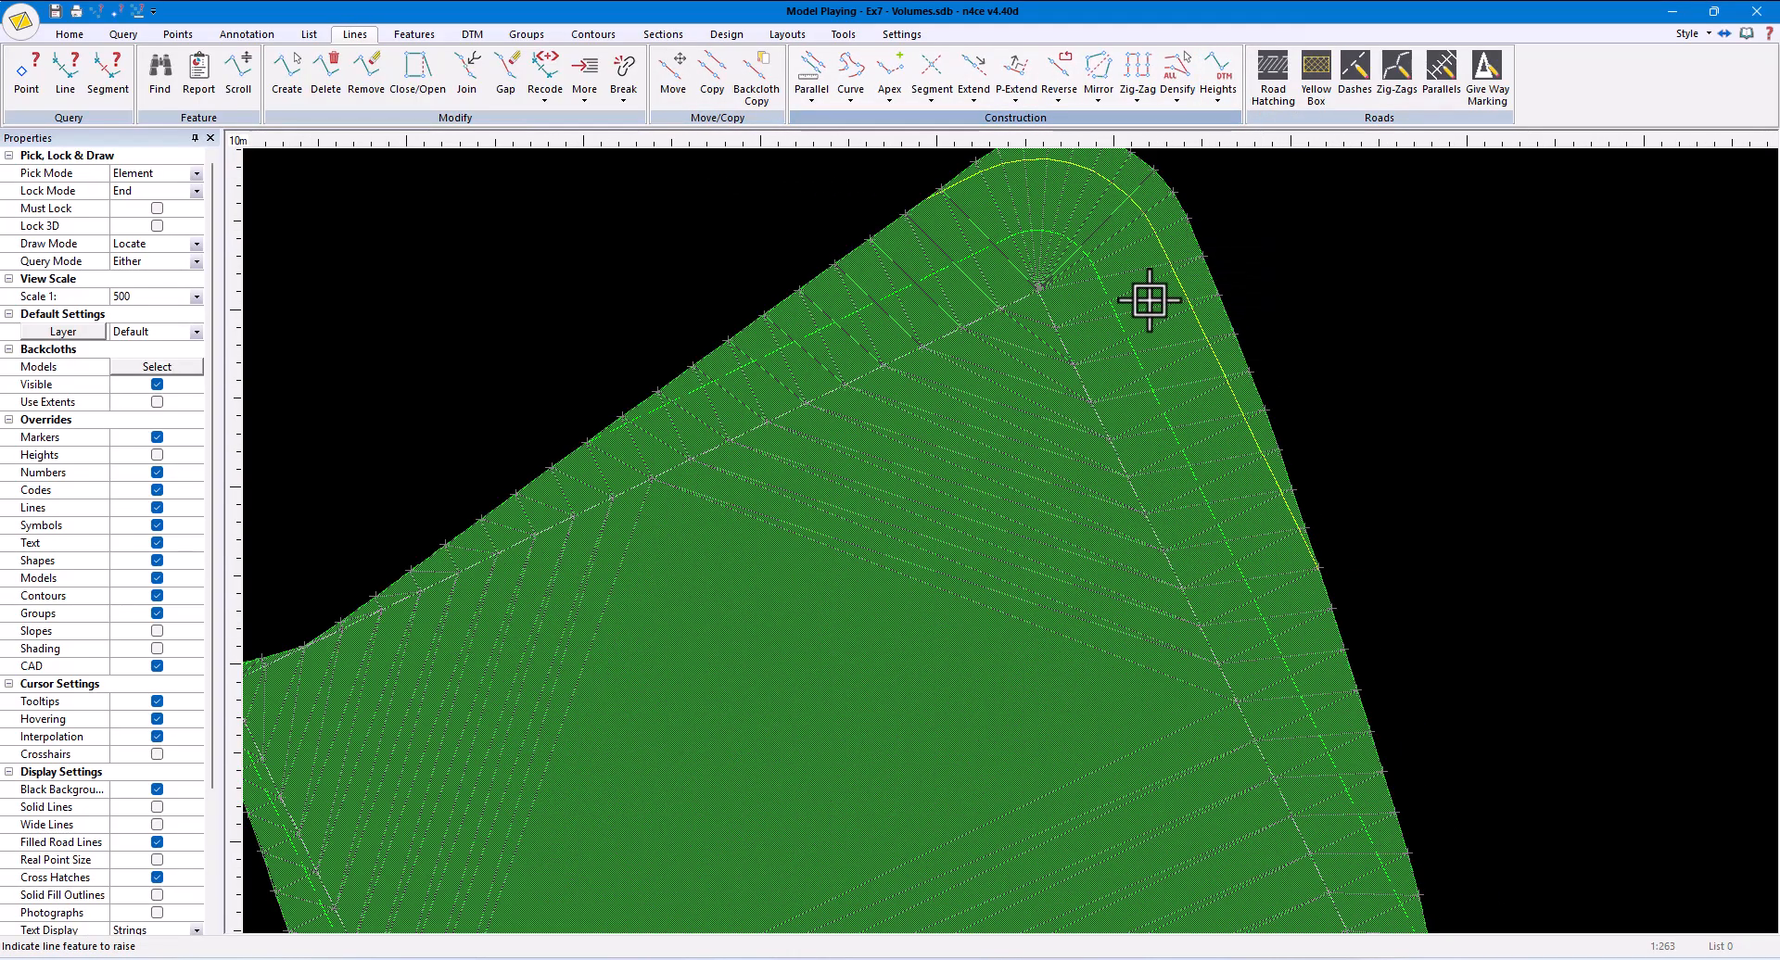
pyautogui.click(1083, 382)
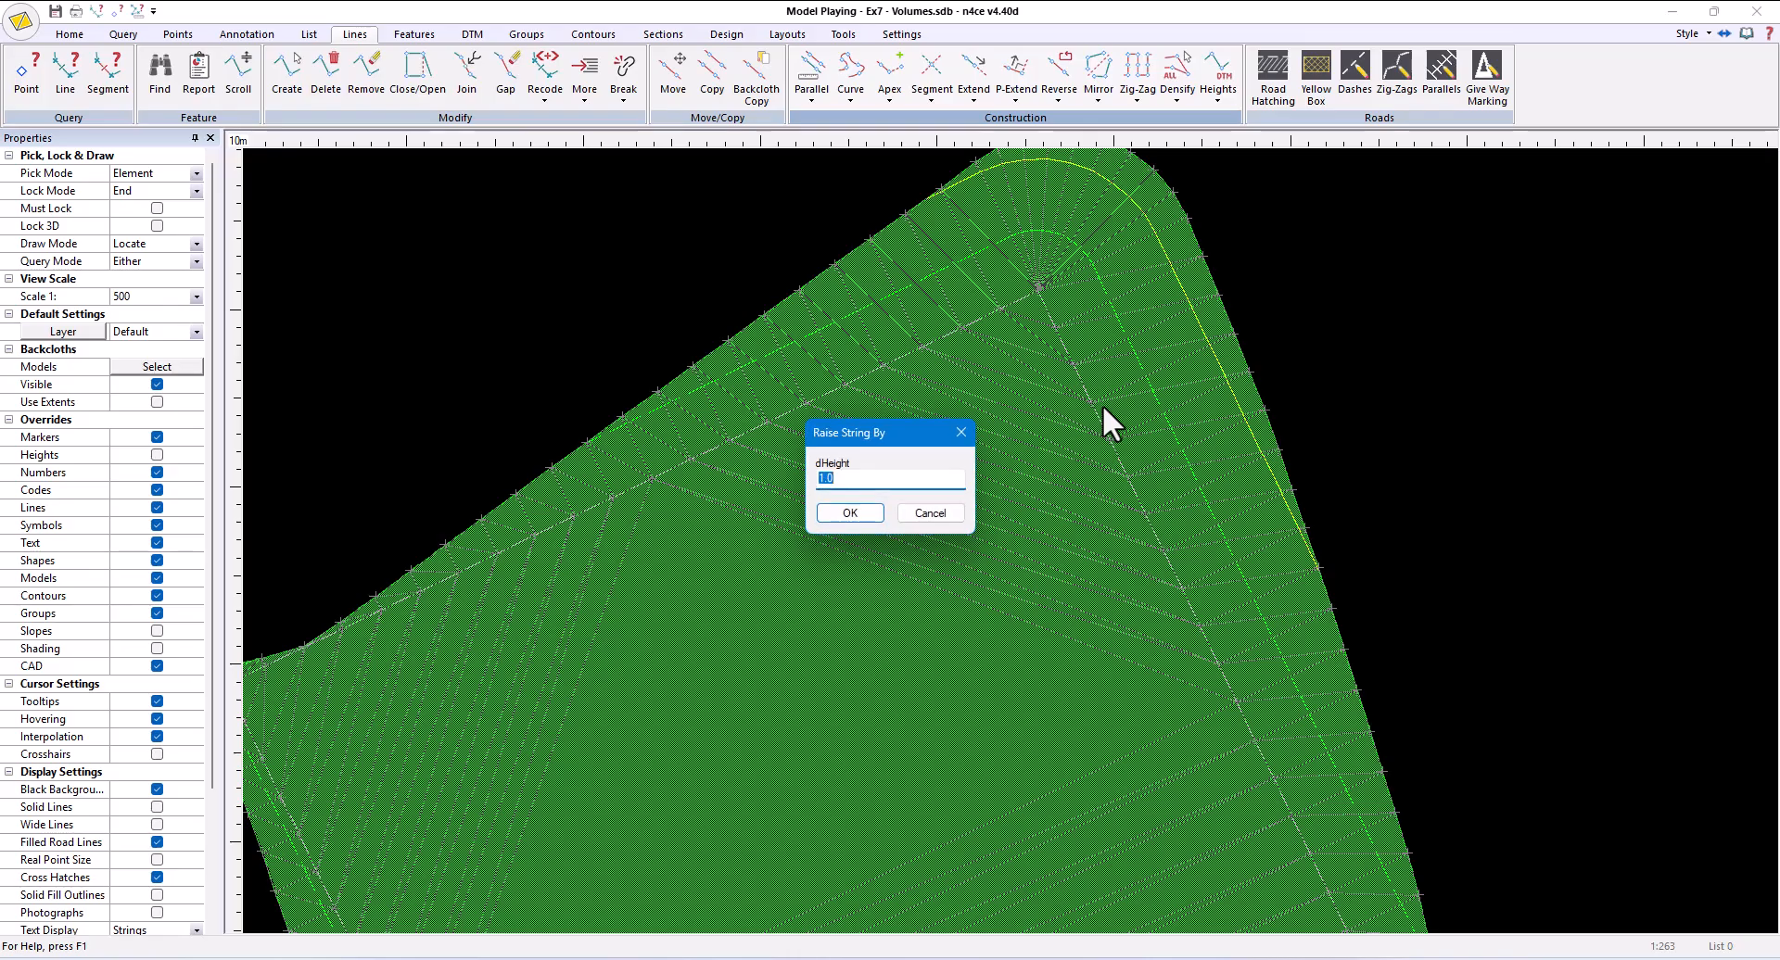
pyautogui.write('-0.005')
pyautogui.click(838, 519)
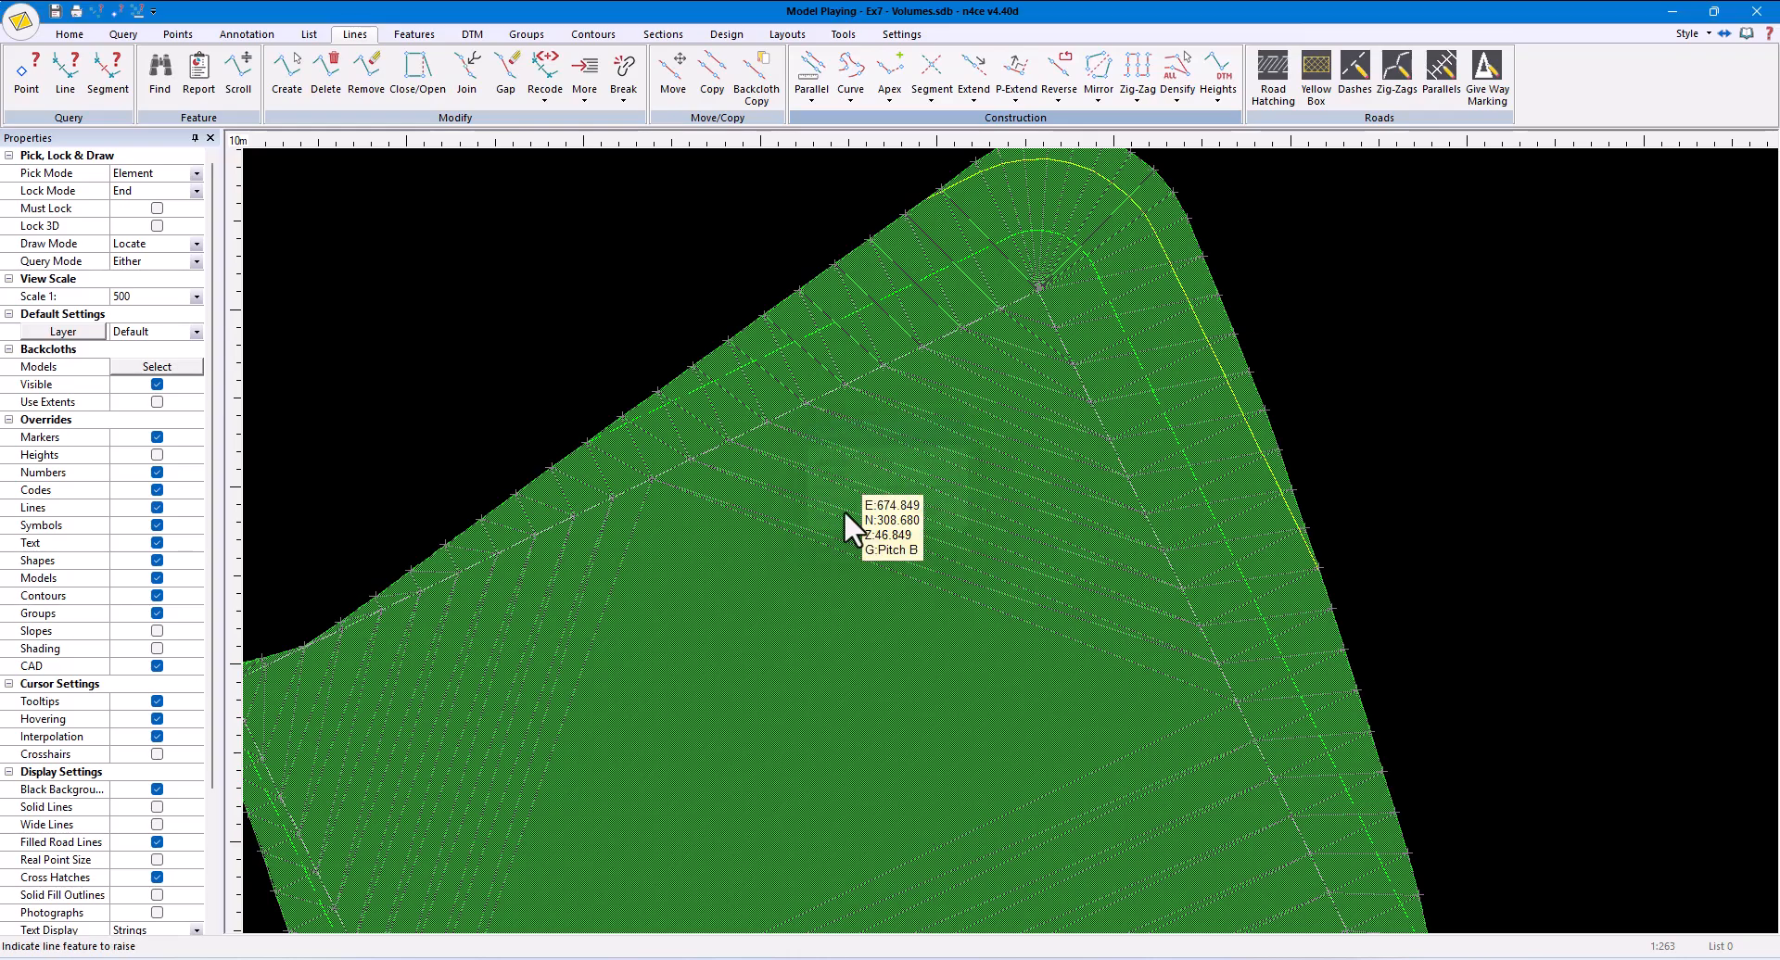
# - Recalculate the detailed prismoidal volumes of Playing against Original, check the total balance, and close the report
pyautogui.scroll(-5, 845, 512)
pyautogui.moveTo(845, 512); pyautogui.dragTo(897, 425, button='middle')
pyautogui.click(472, 35)
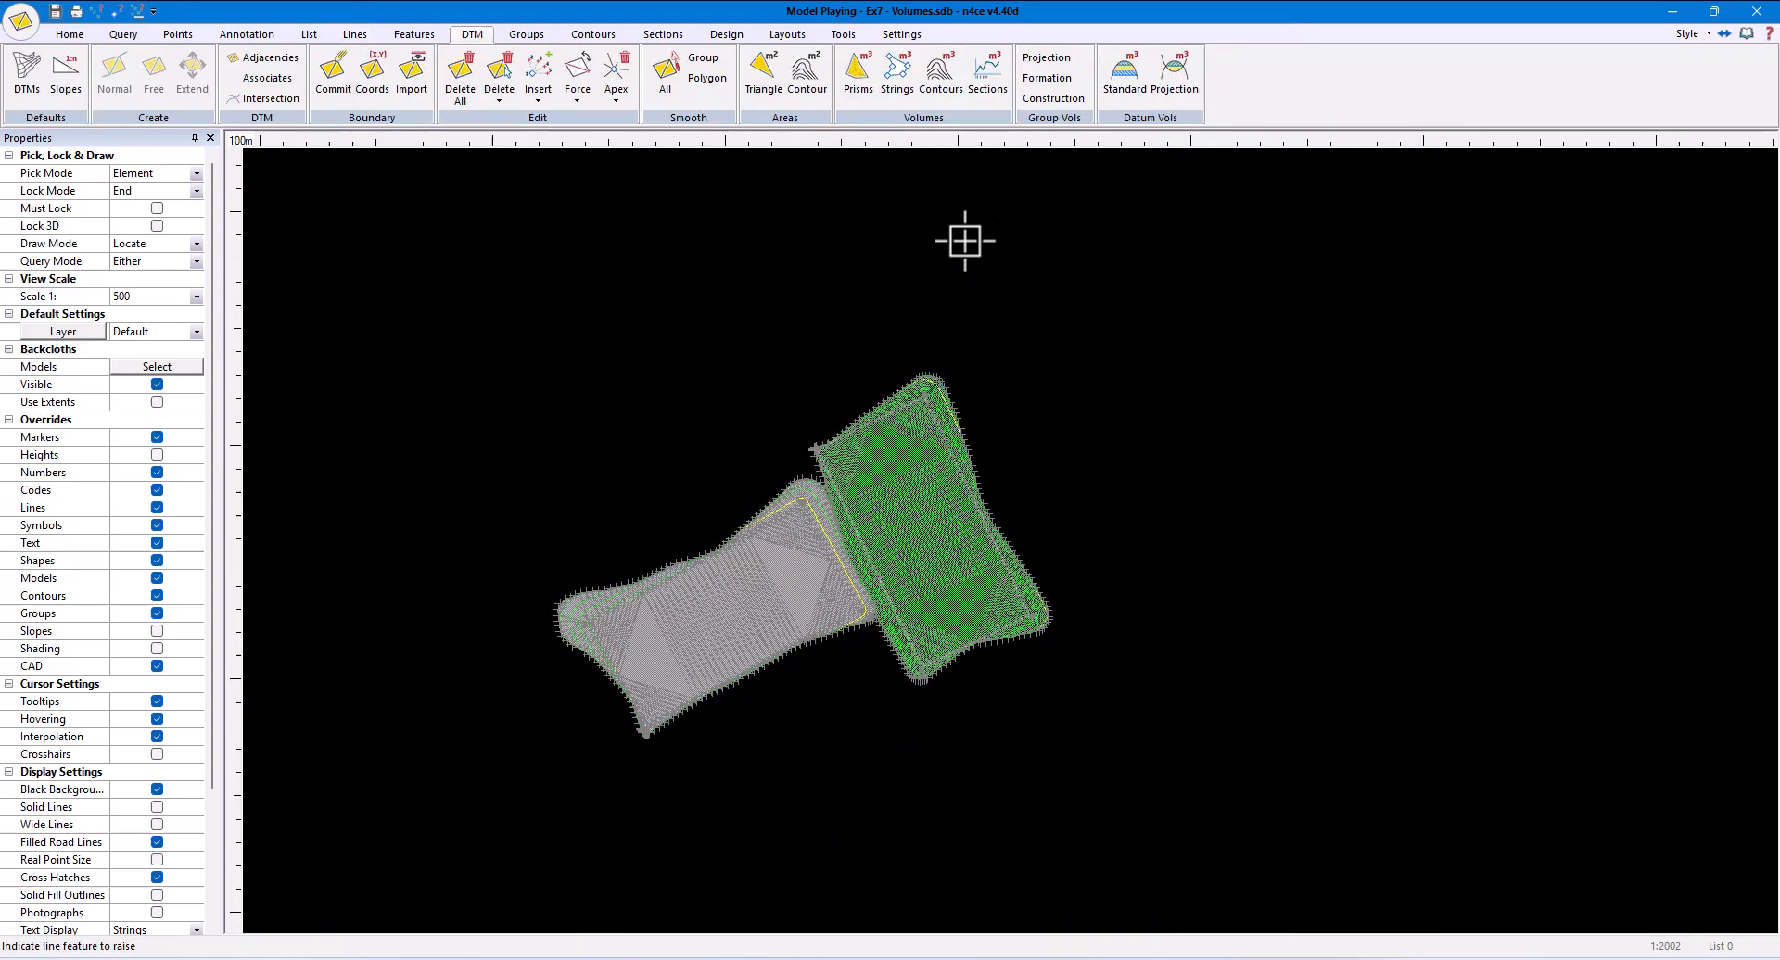
pyautogui.click(858, 93)
pyautogui.click(977, 589)
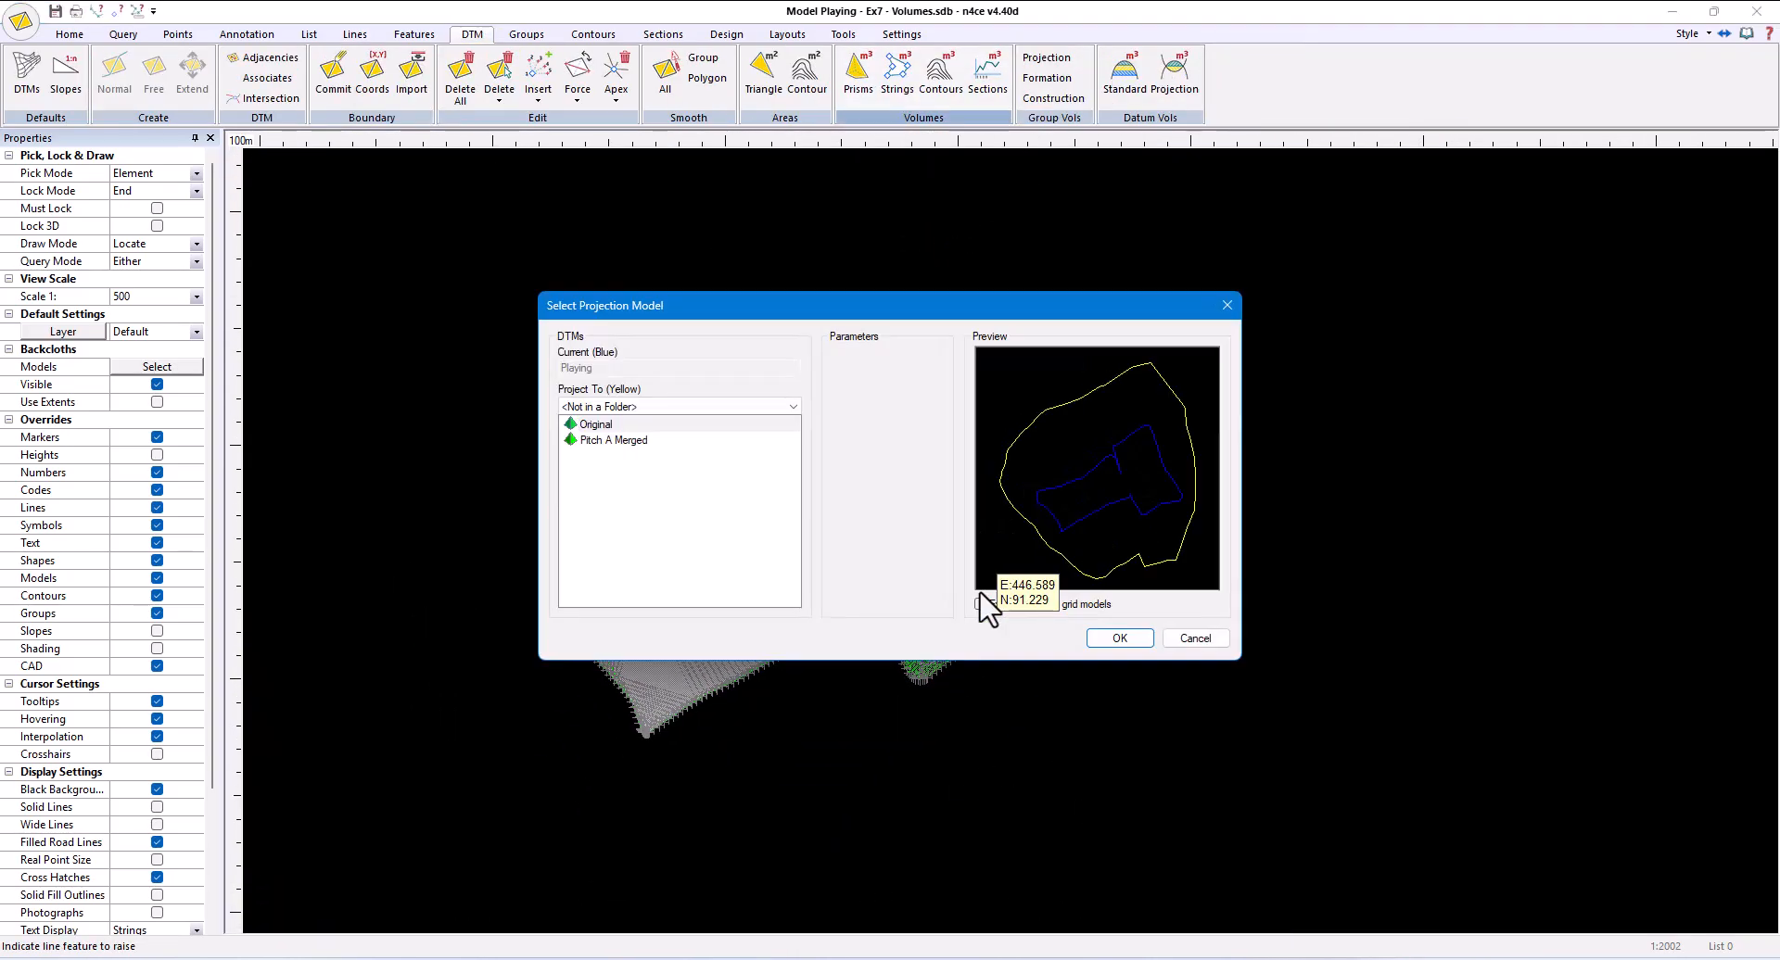
pyautogui.click(1114, 639)
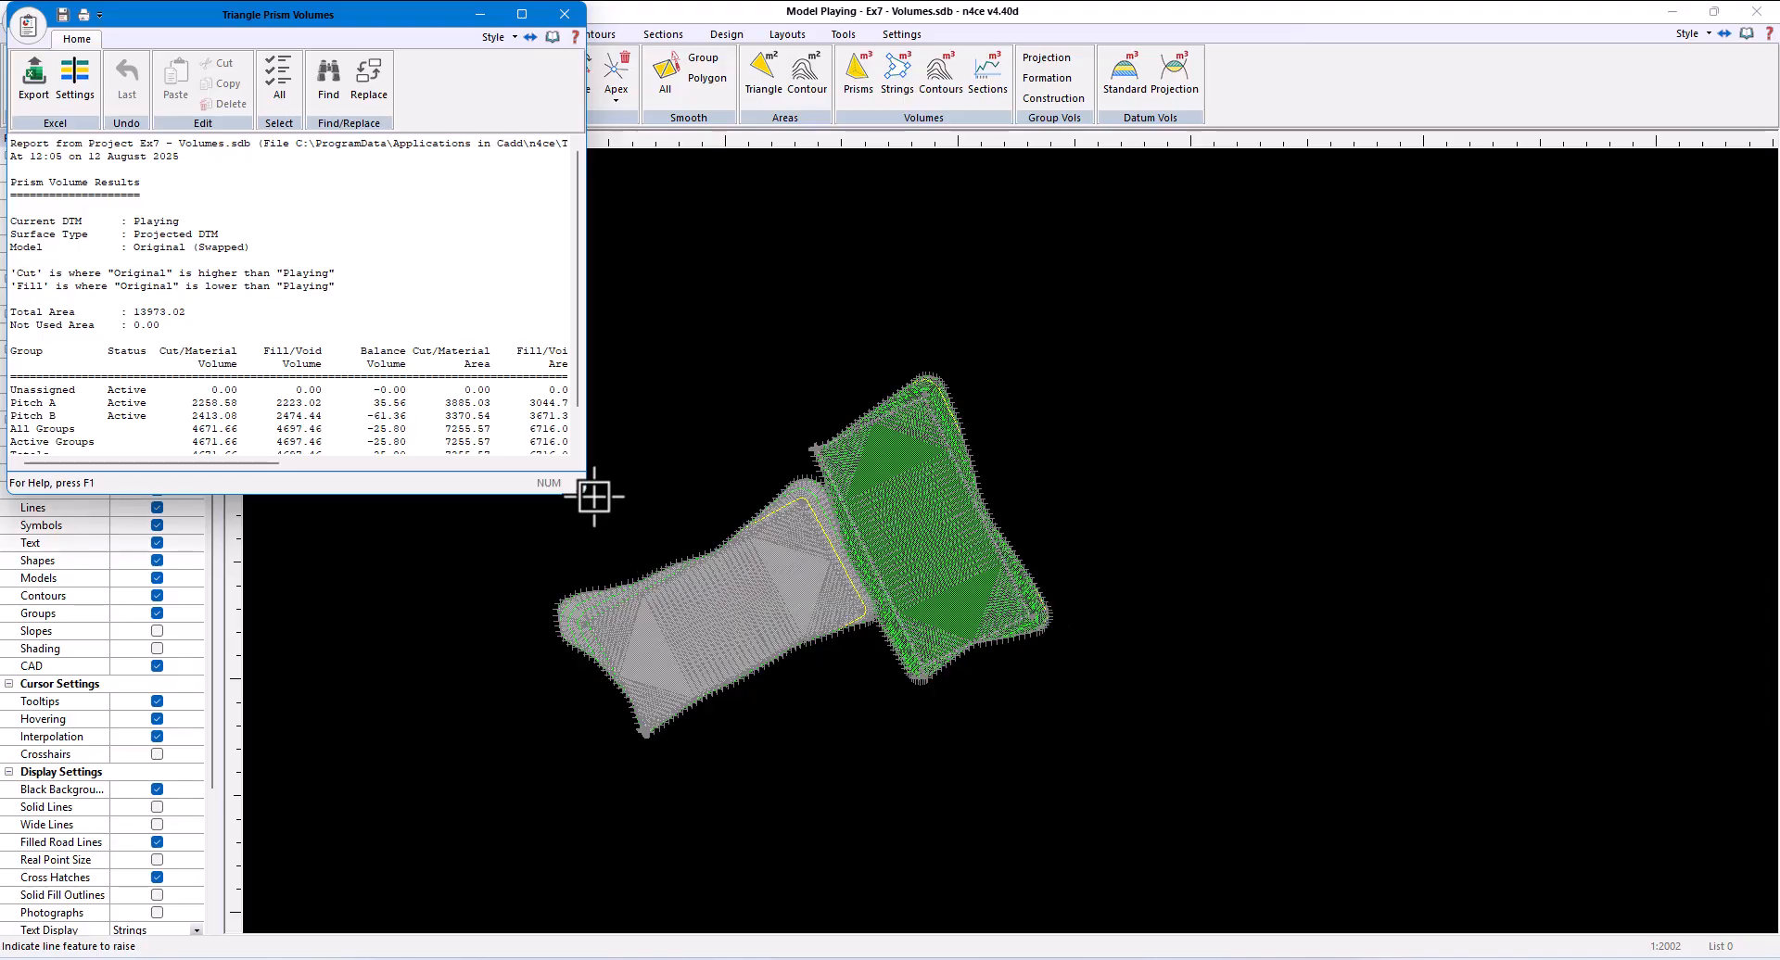
pyautogui.moveTo(582, 489); pyautogui.dragTo(1138, 519)
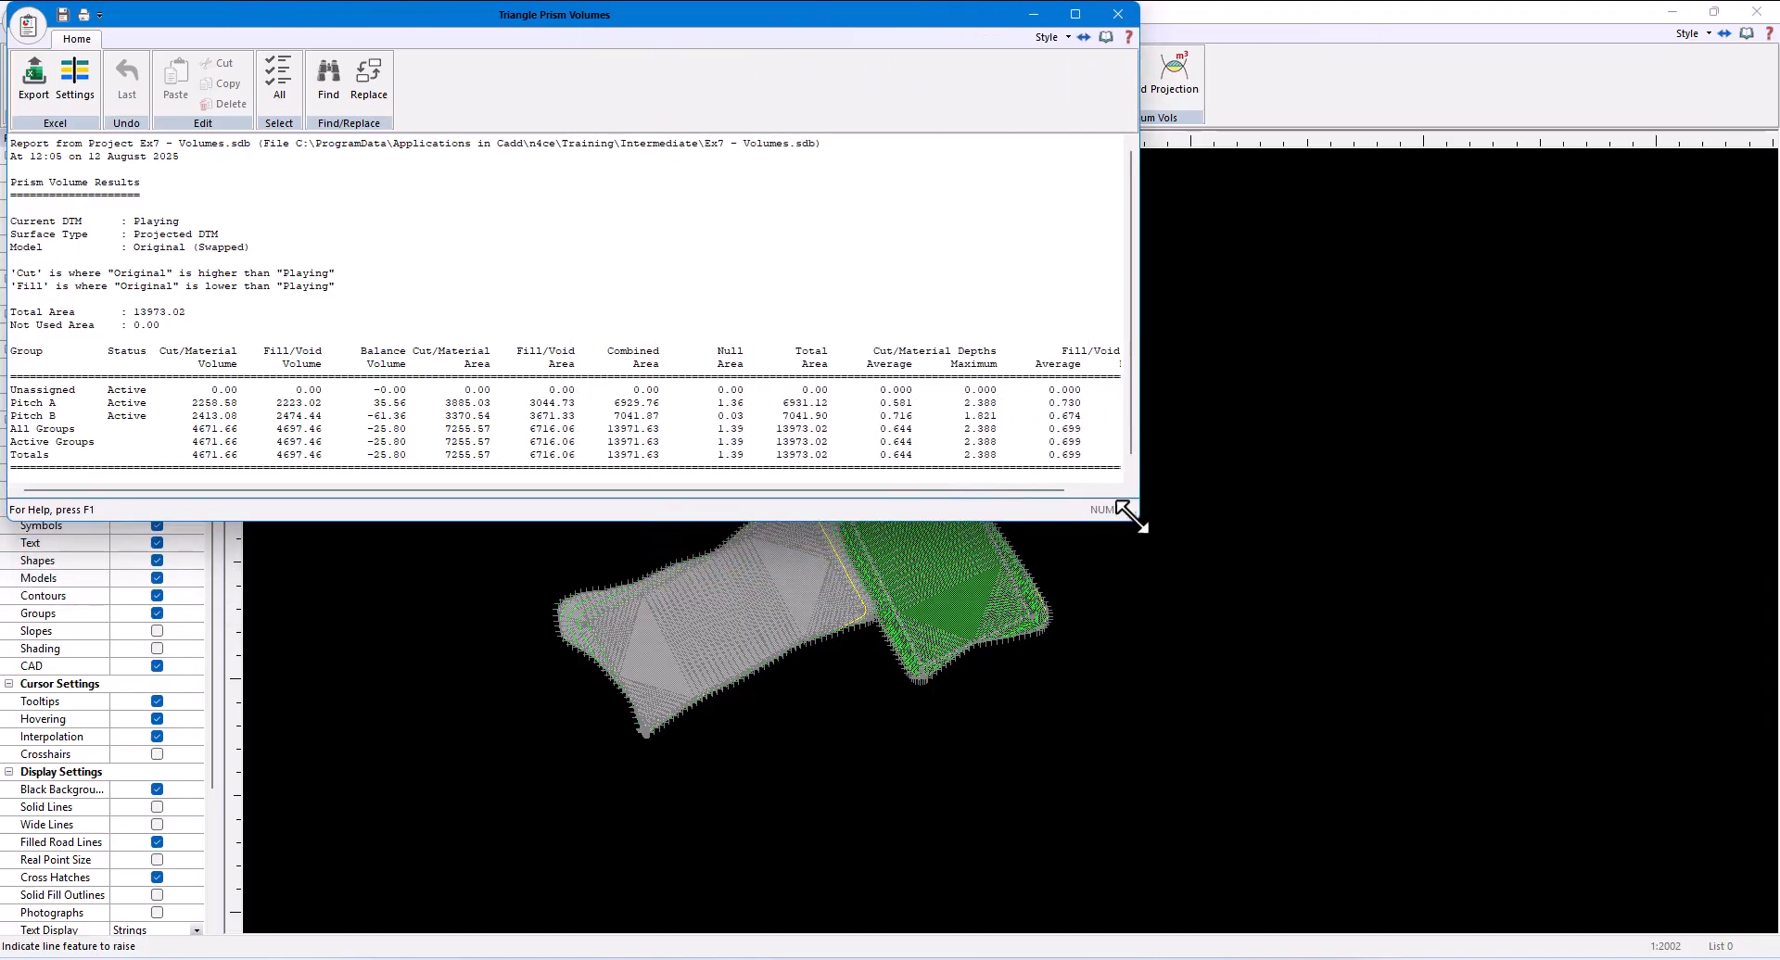
pyautogui.moveTo(408, 454); pyautogui.dragTo(357, 458)
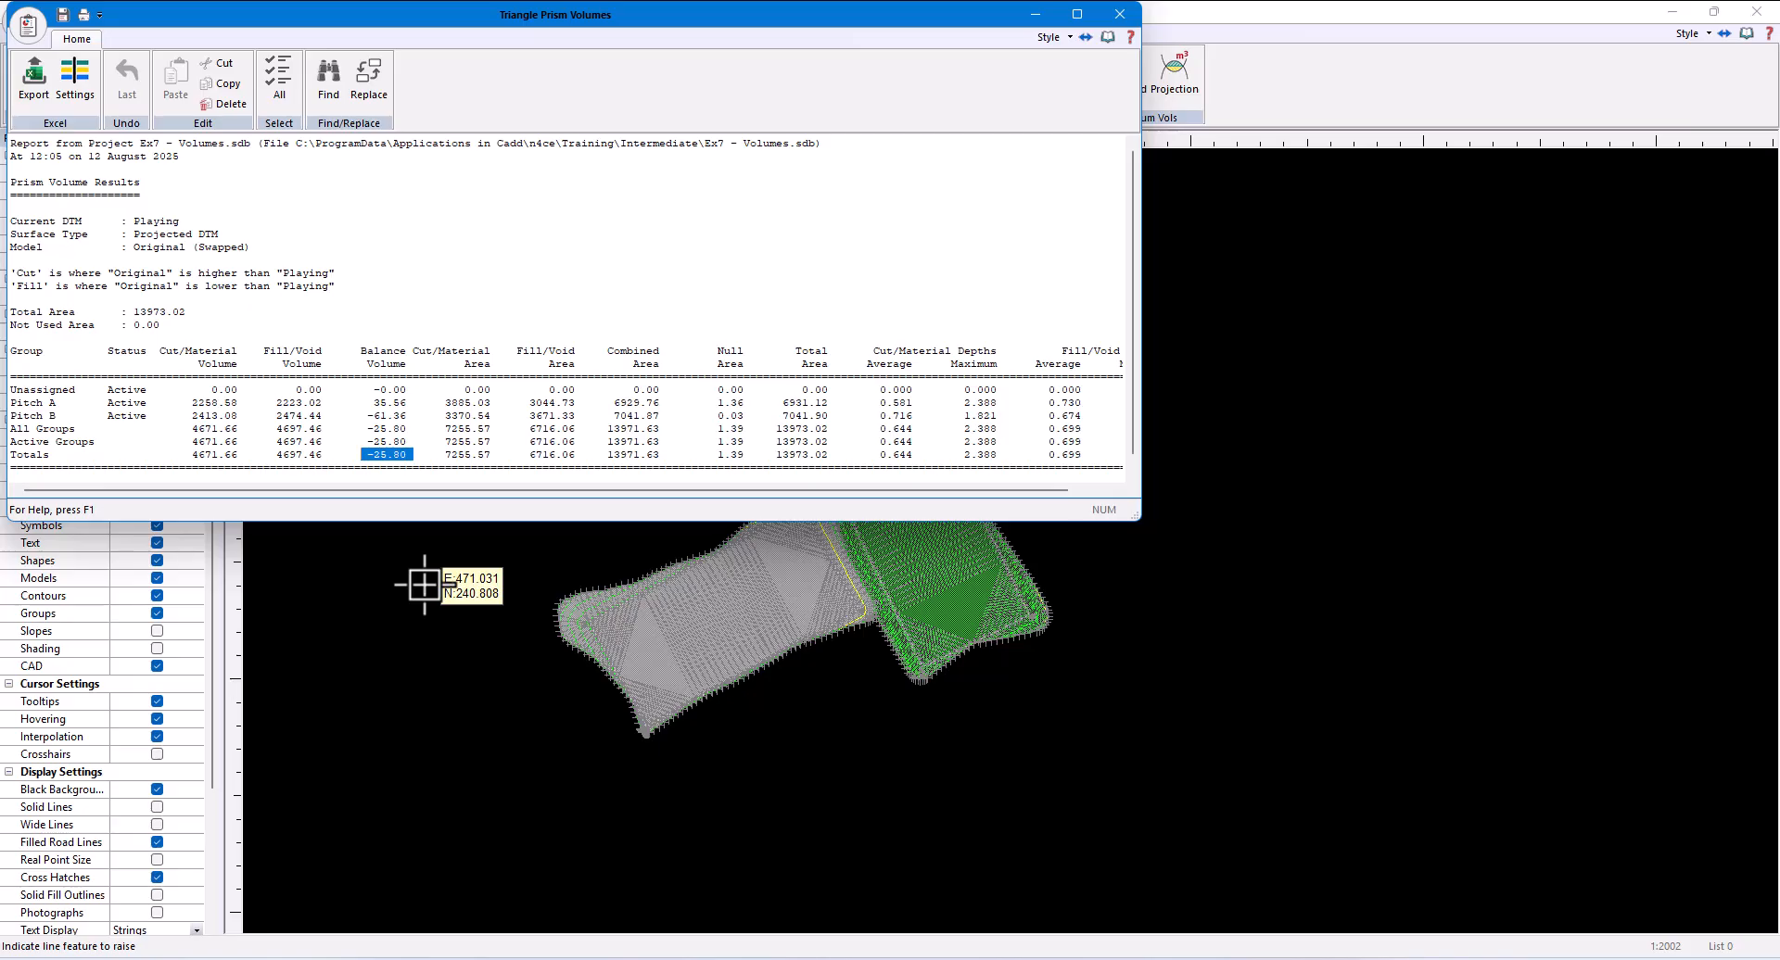
pyautogui.click(1125, 15)
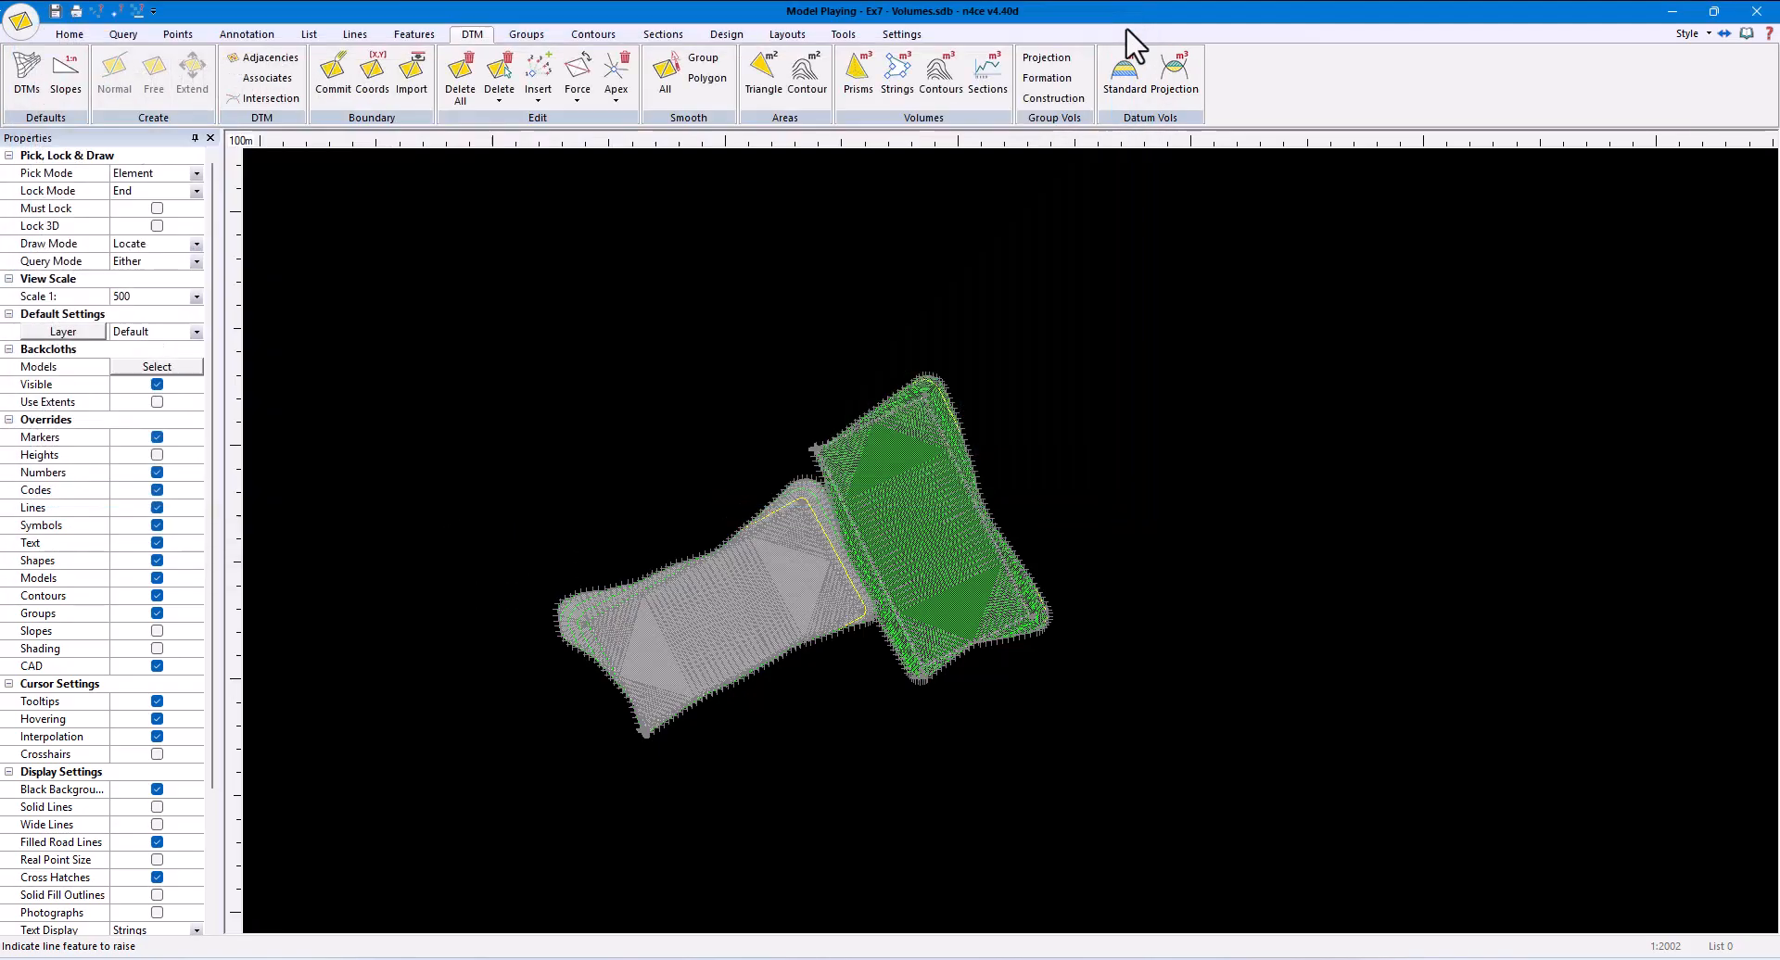
# - Raise the upper-right pitch's outline string by a further -0.002
pyautogui.scroll(3, 936, 435)
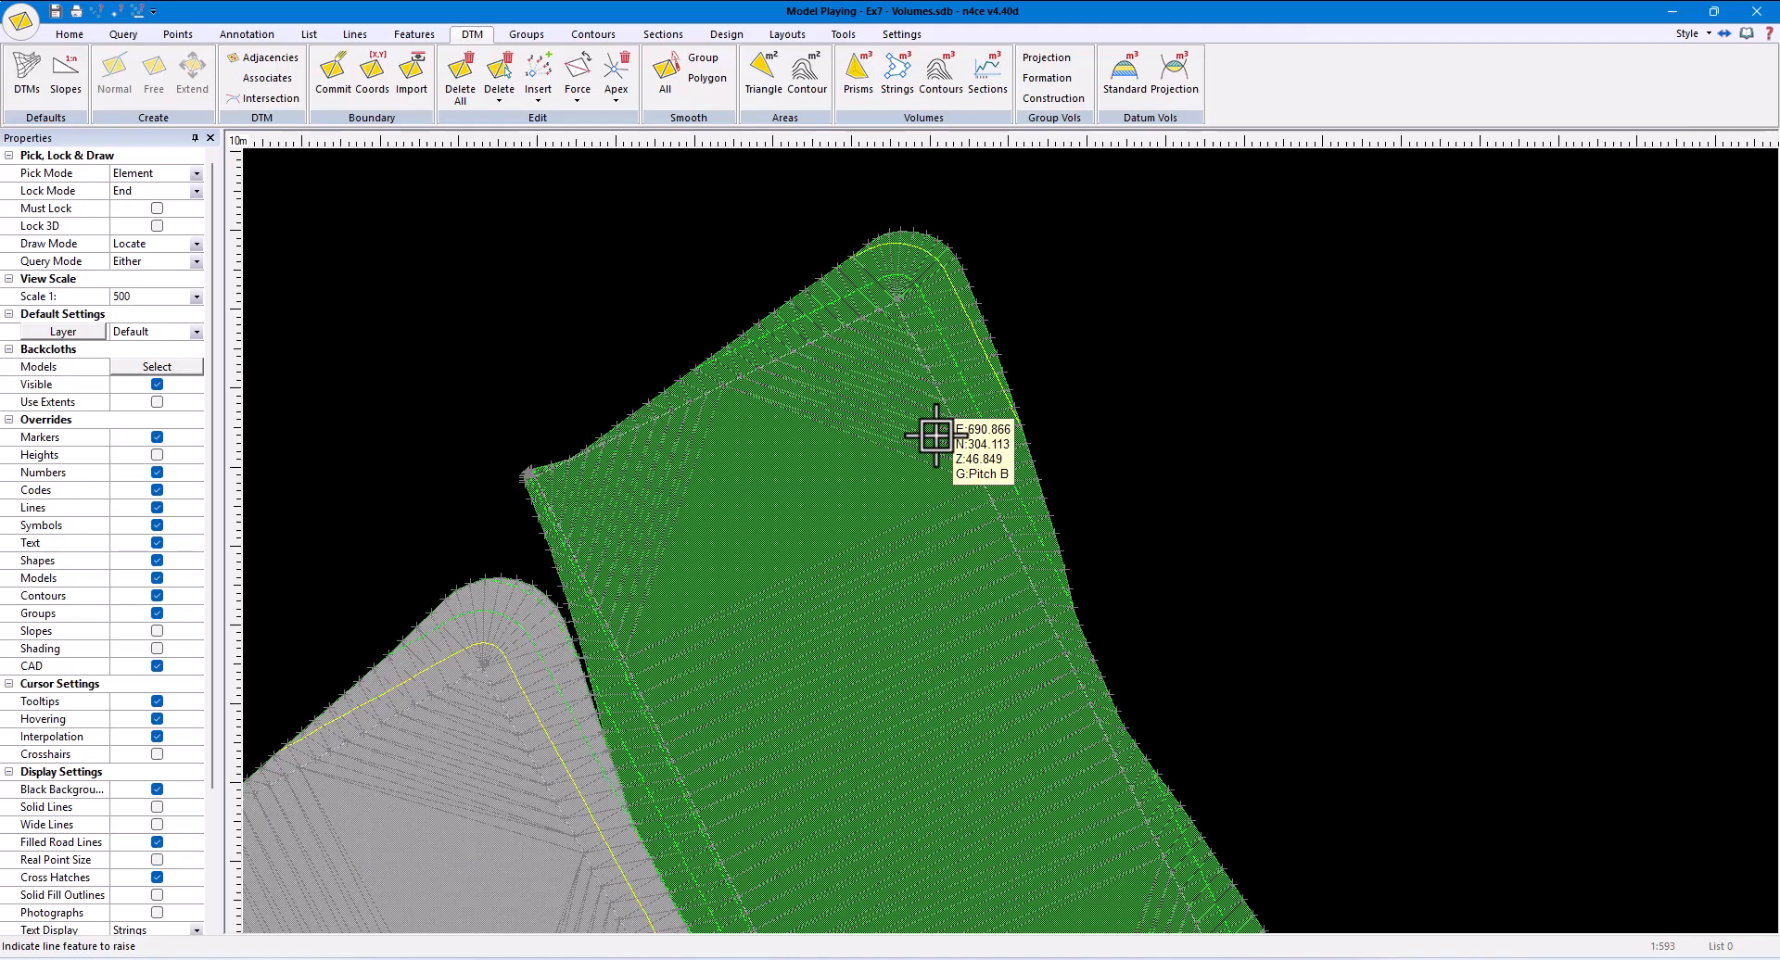
pyautogui.rightClick(936, 435)
pyautogui.click(965, 469)
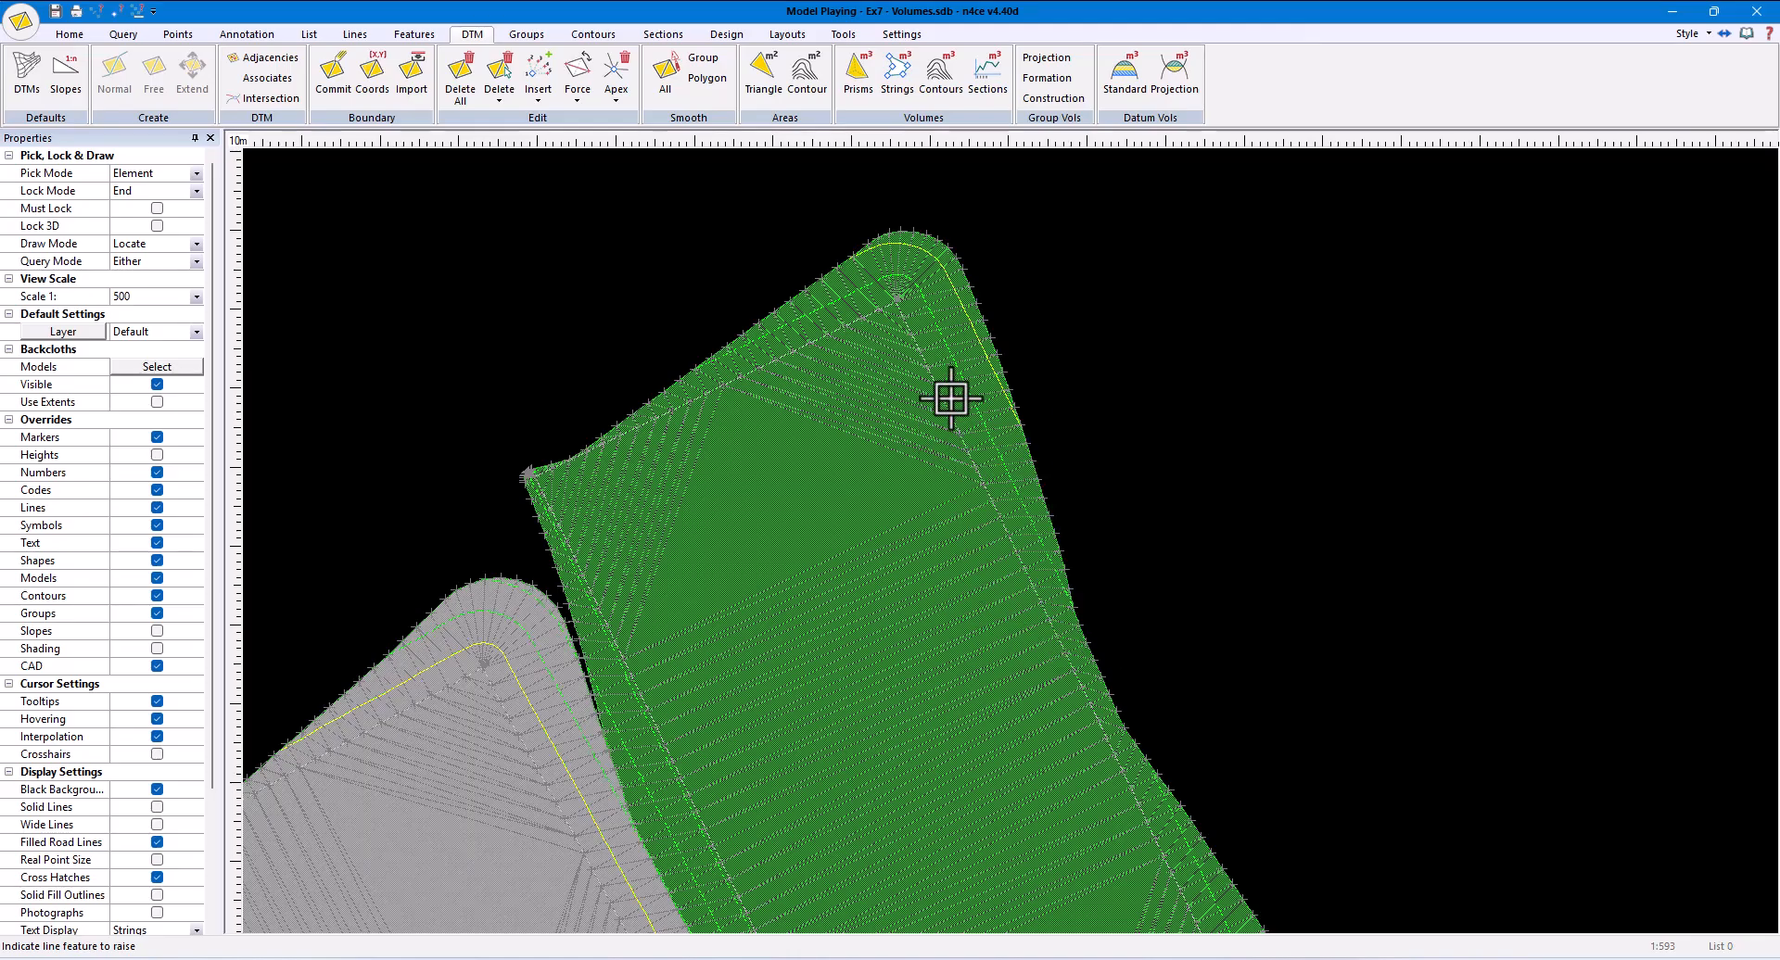
pyautogui.click(947, 399)
pyautogui.write('-0.002')
pyautogui.click(882, 505)
# - Recalculate the prismoidal volumes from Playing to Original, check how the Pitch B and total balances changed, and close the report
pyautogui.click(857, 76)
pyautogui.click(976, 593)
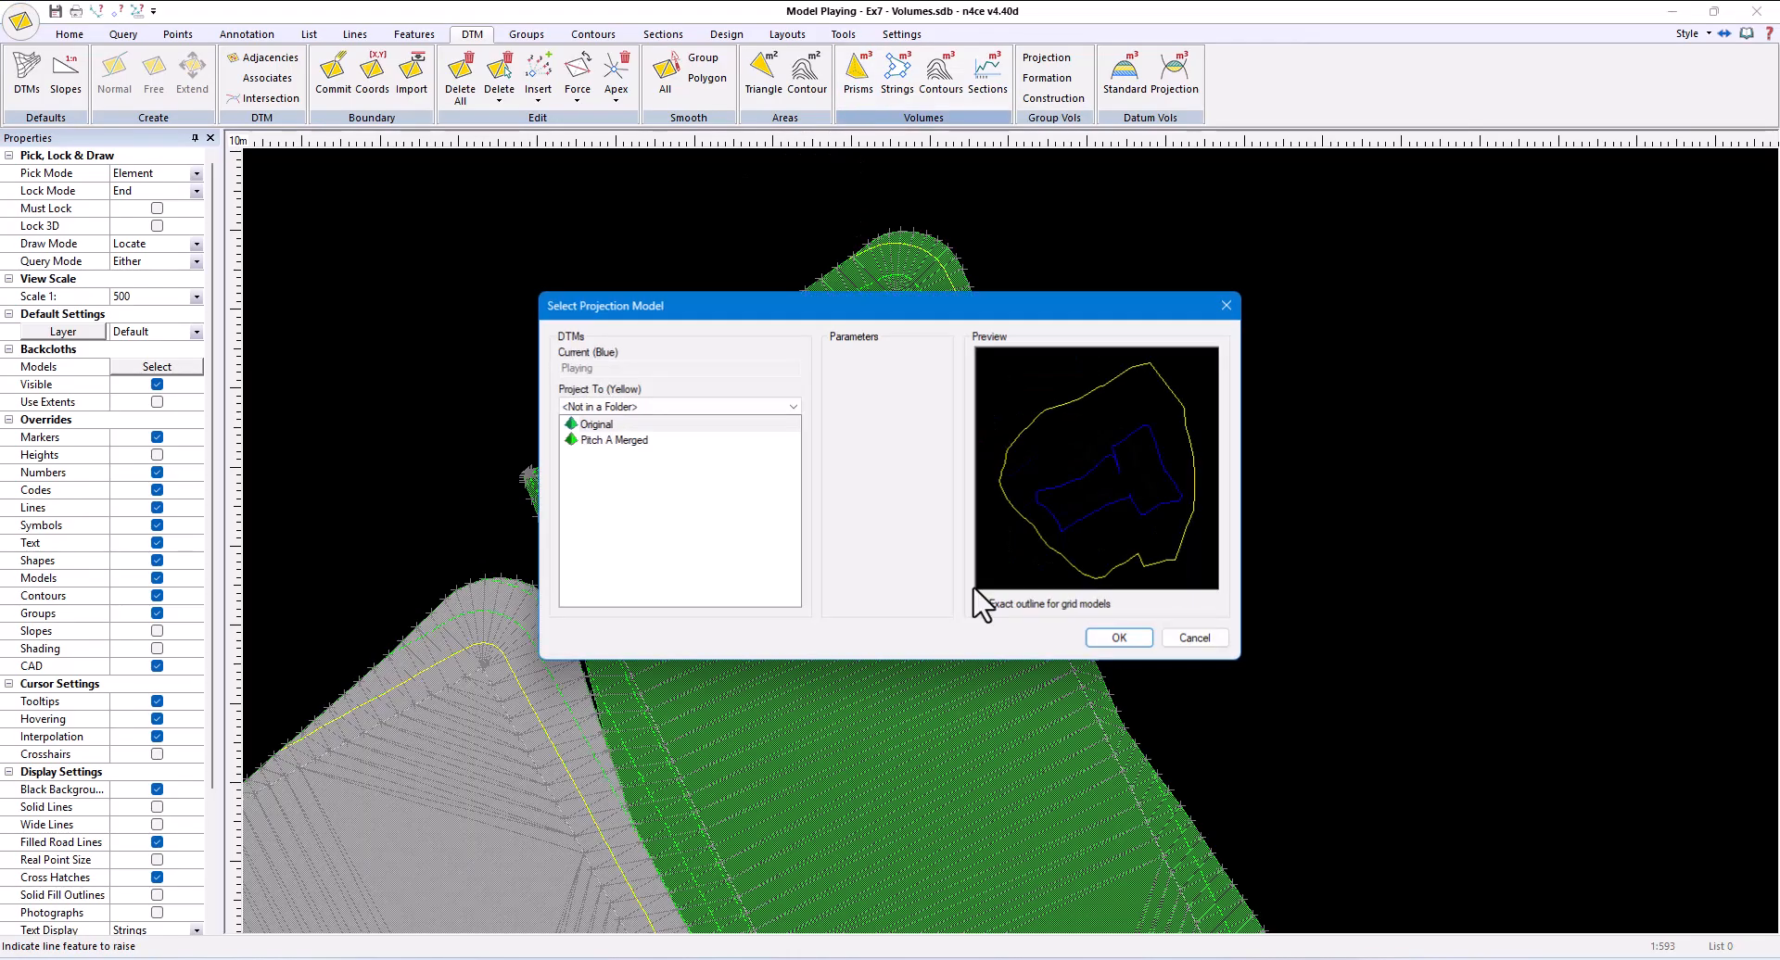
pyautogui.click(1118, 638)
pyautogui.moveTo(580, 489); pyautogui.dragTo(1022, 506)
pyautogui.moveTo(406, 453); pyautogui.dragTo(375, 434)
pyautogui.click(420, 408)
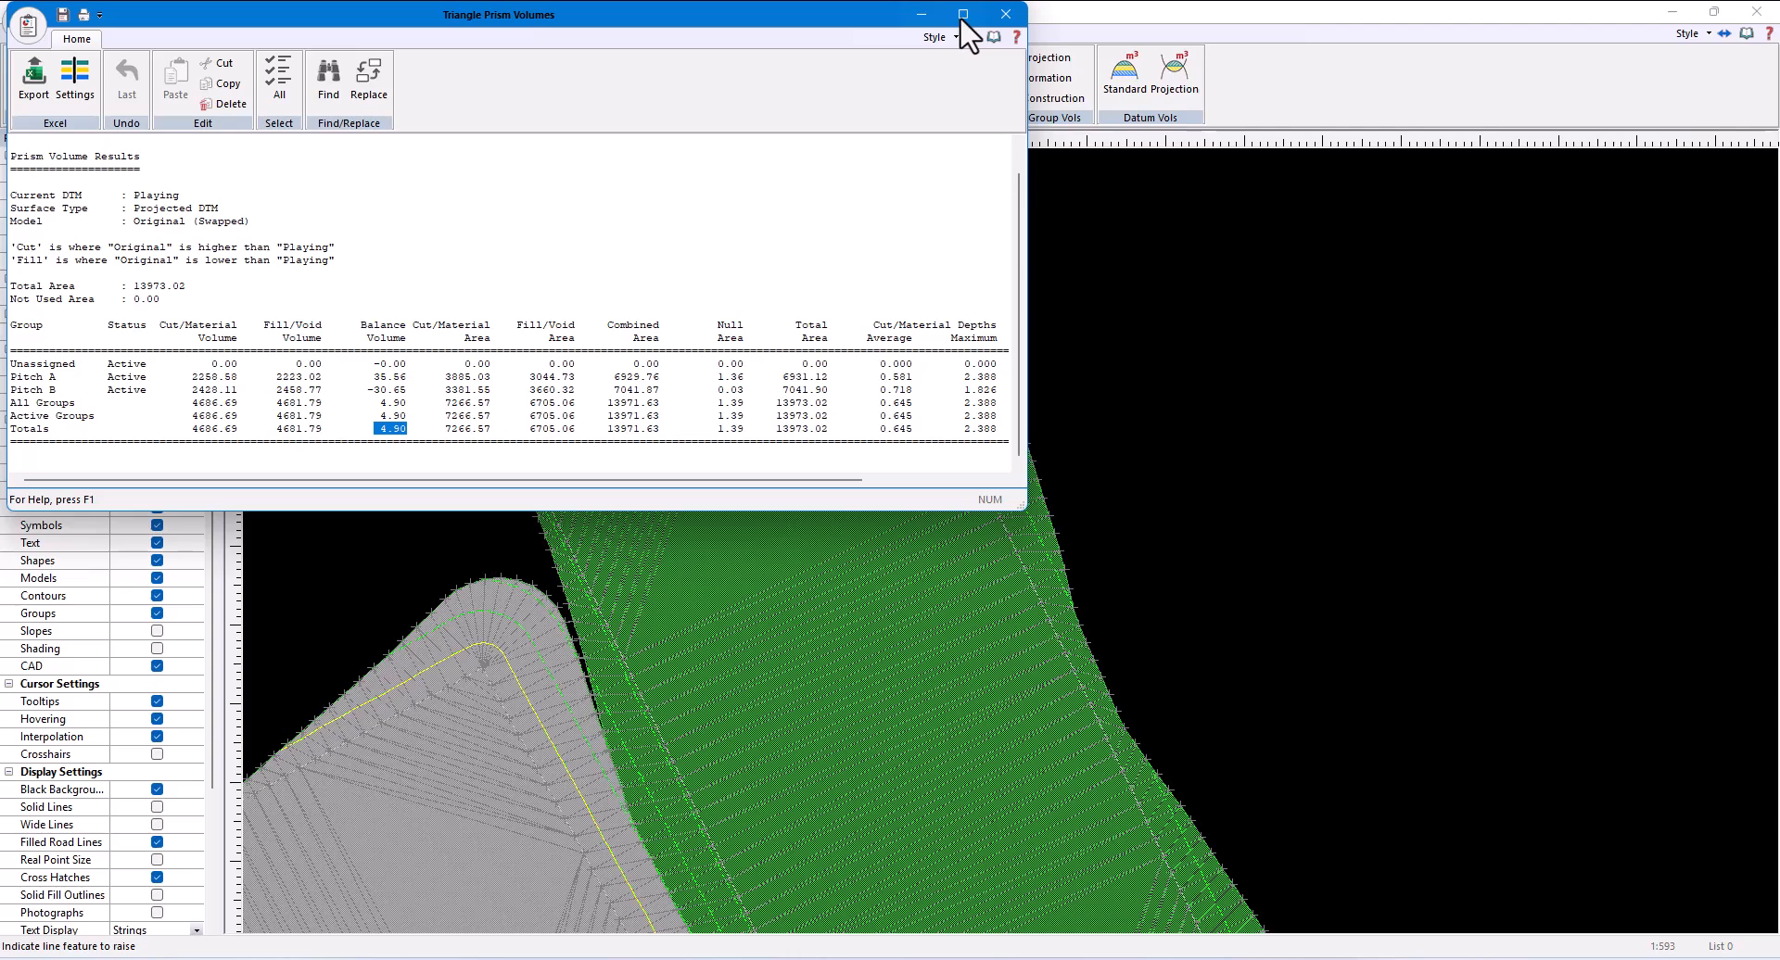
pyautogui.click(1004, 14)
# - Calculate the prismoidal volumes from Playing to Original with a plotted table, and check the table's preview
pyautogui.scroll(-2, 1239, 454)
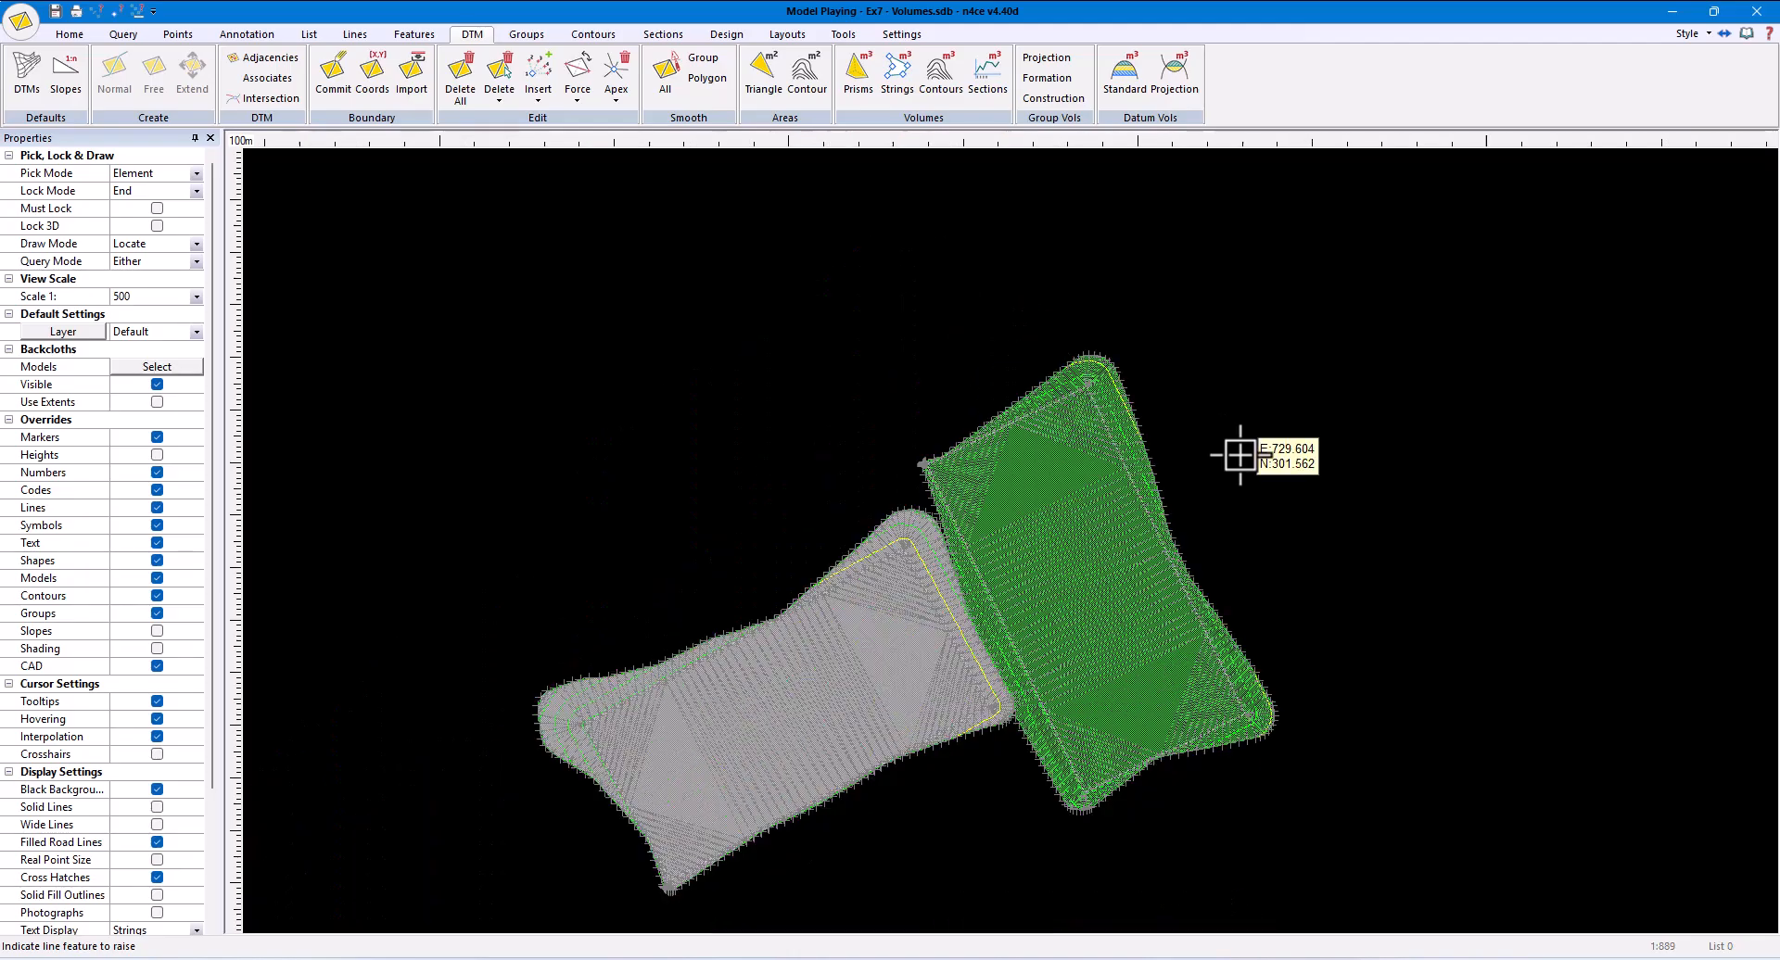
pyautogui.scroll(-2, 1283, 508)
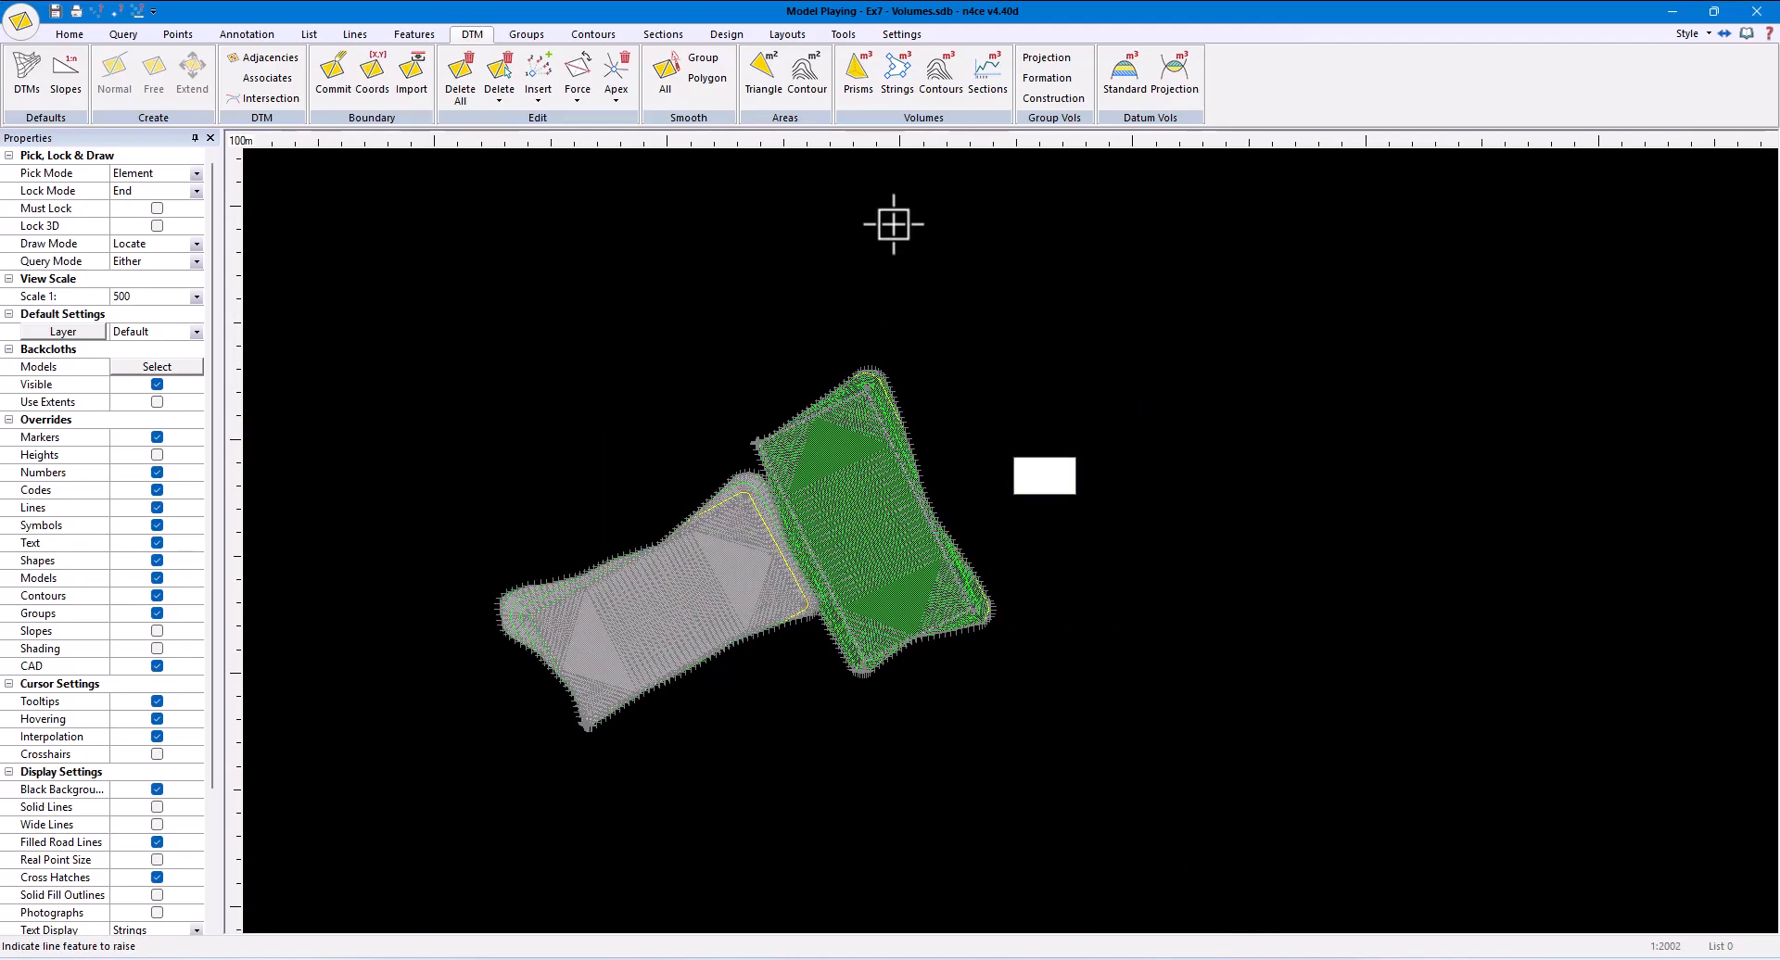
pyautogui.click(858, 74)
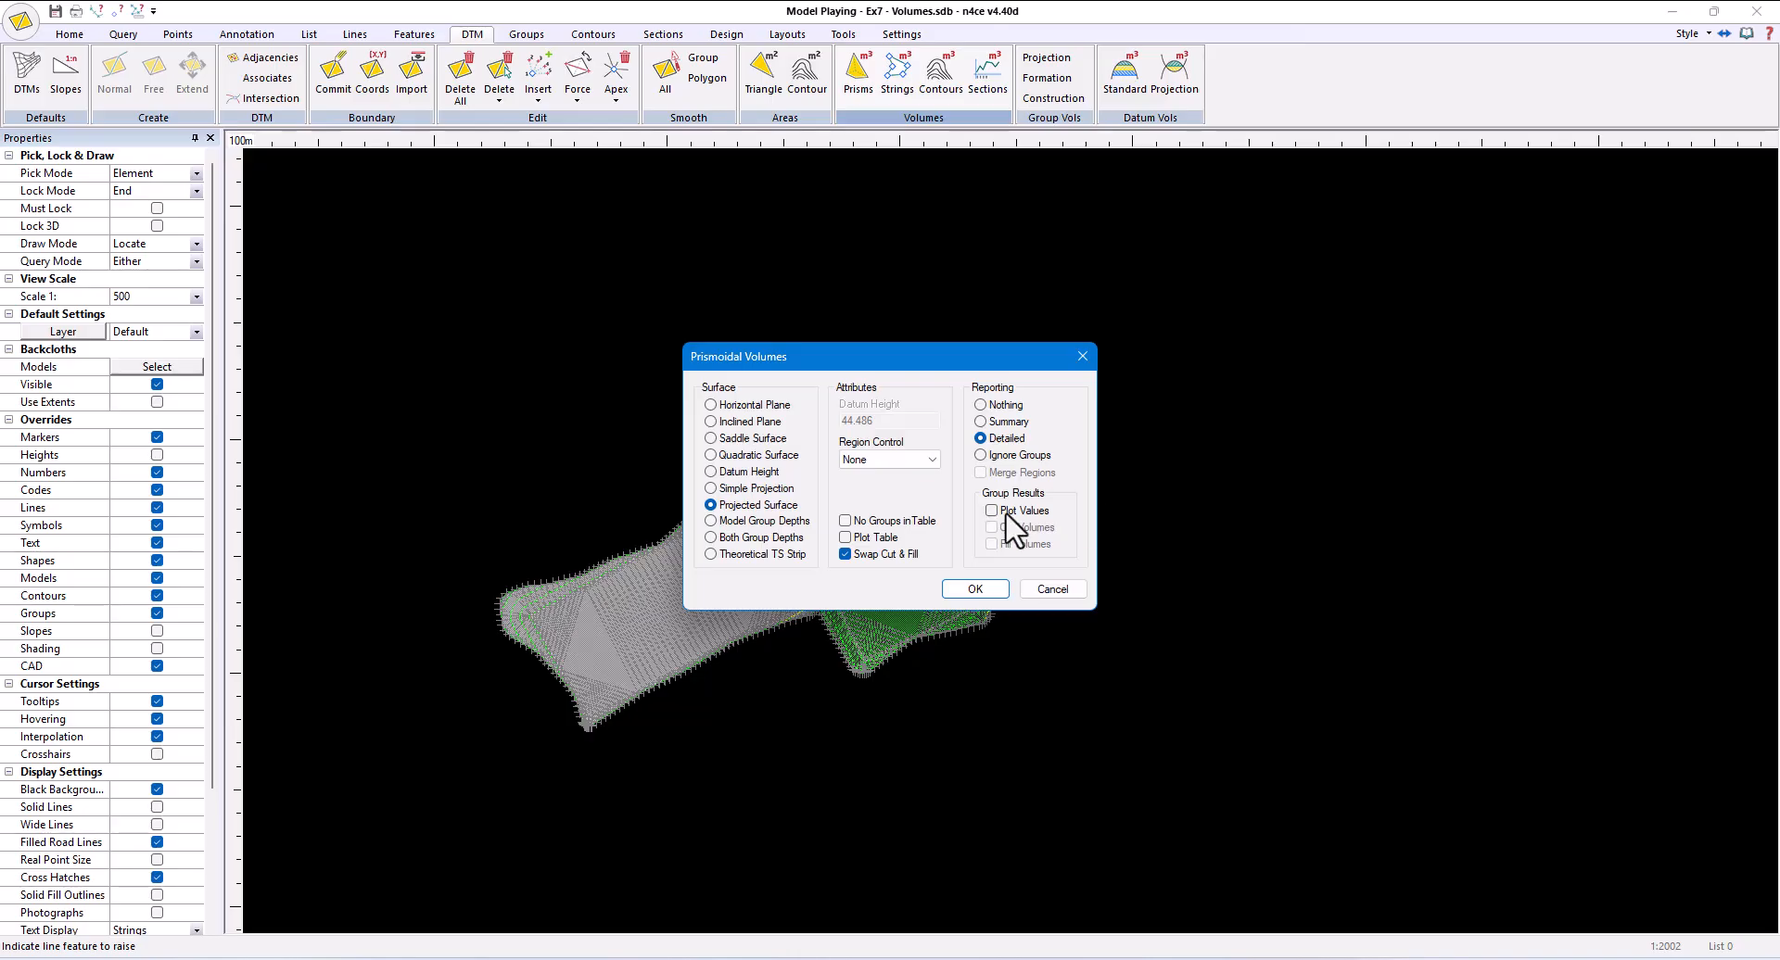
pyautogui.click(872, 538)
pyautogui.click(972, 588)
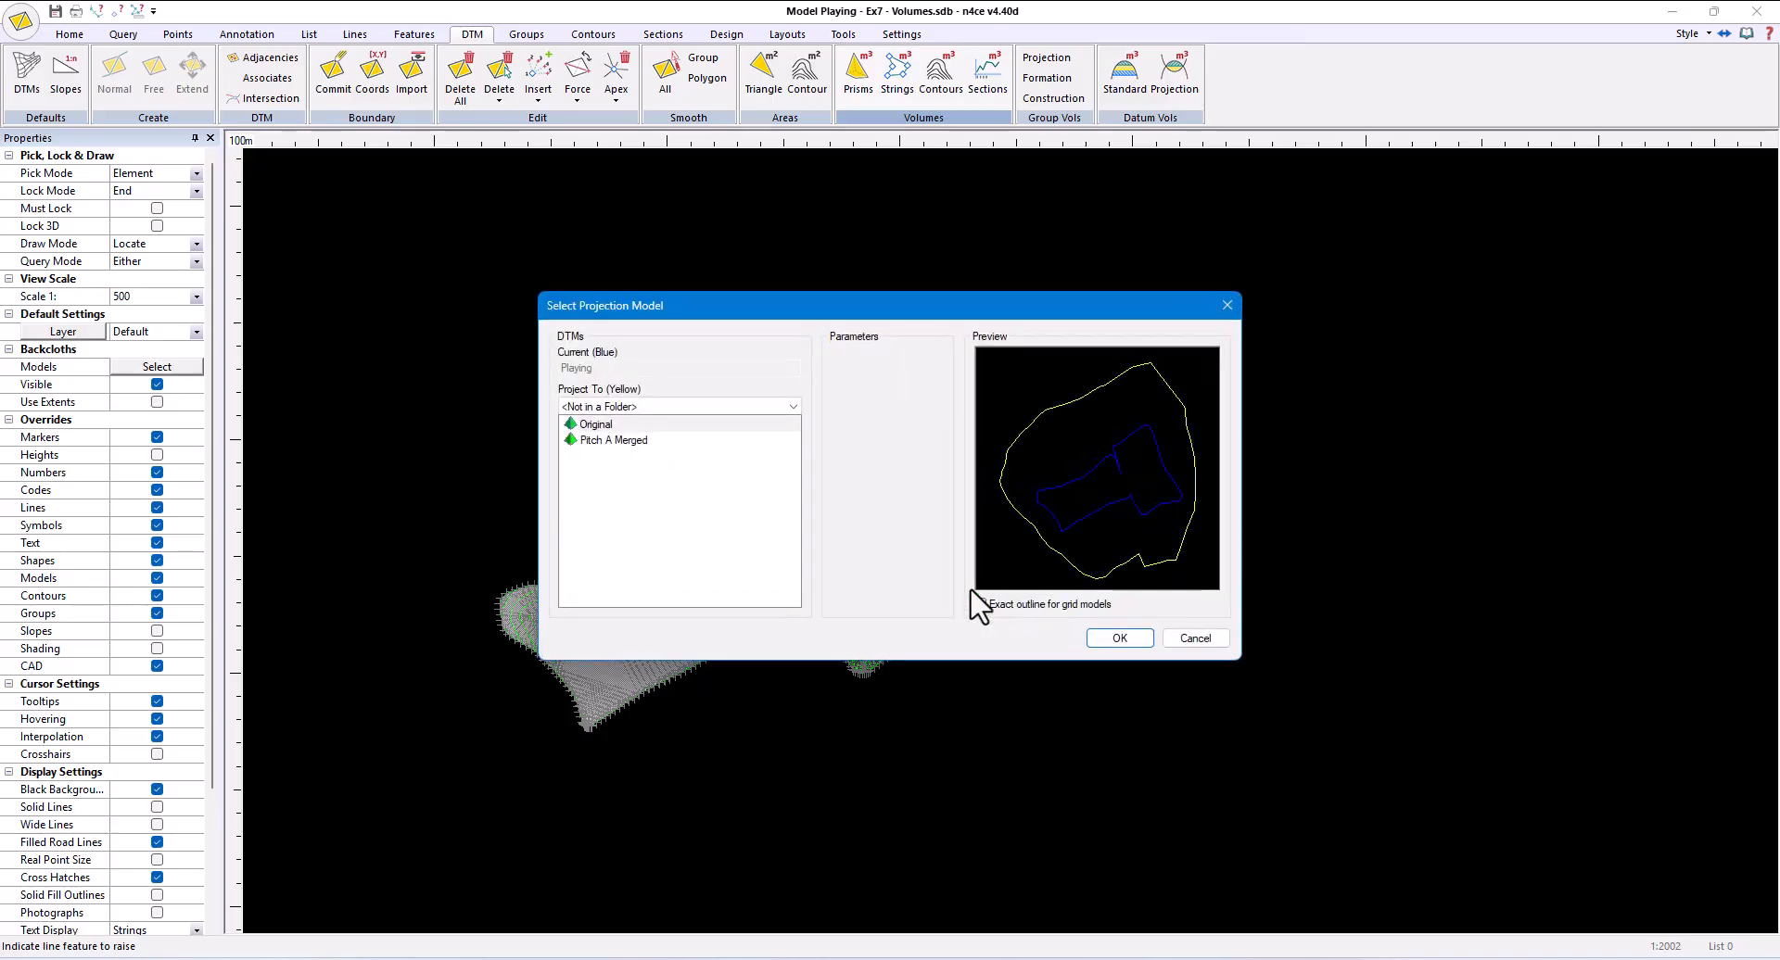
pyautogui.click(1112, 640)
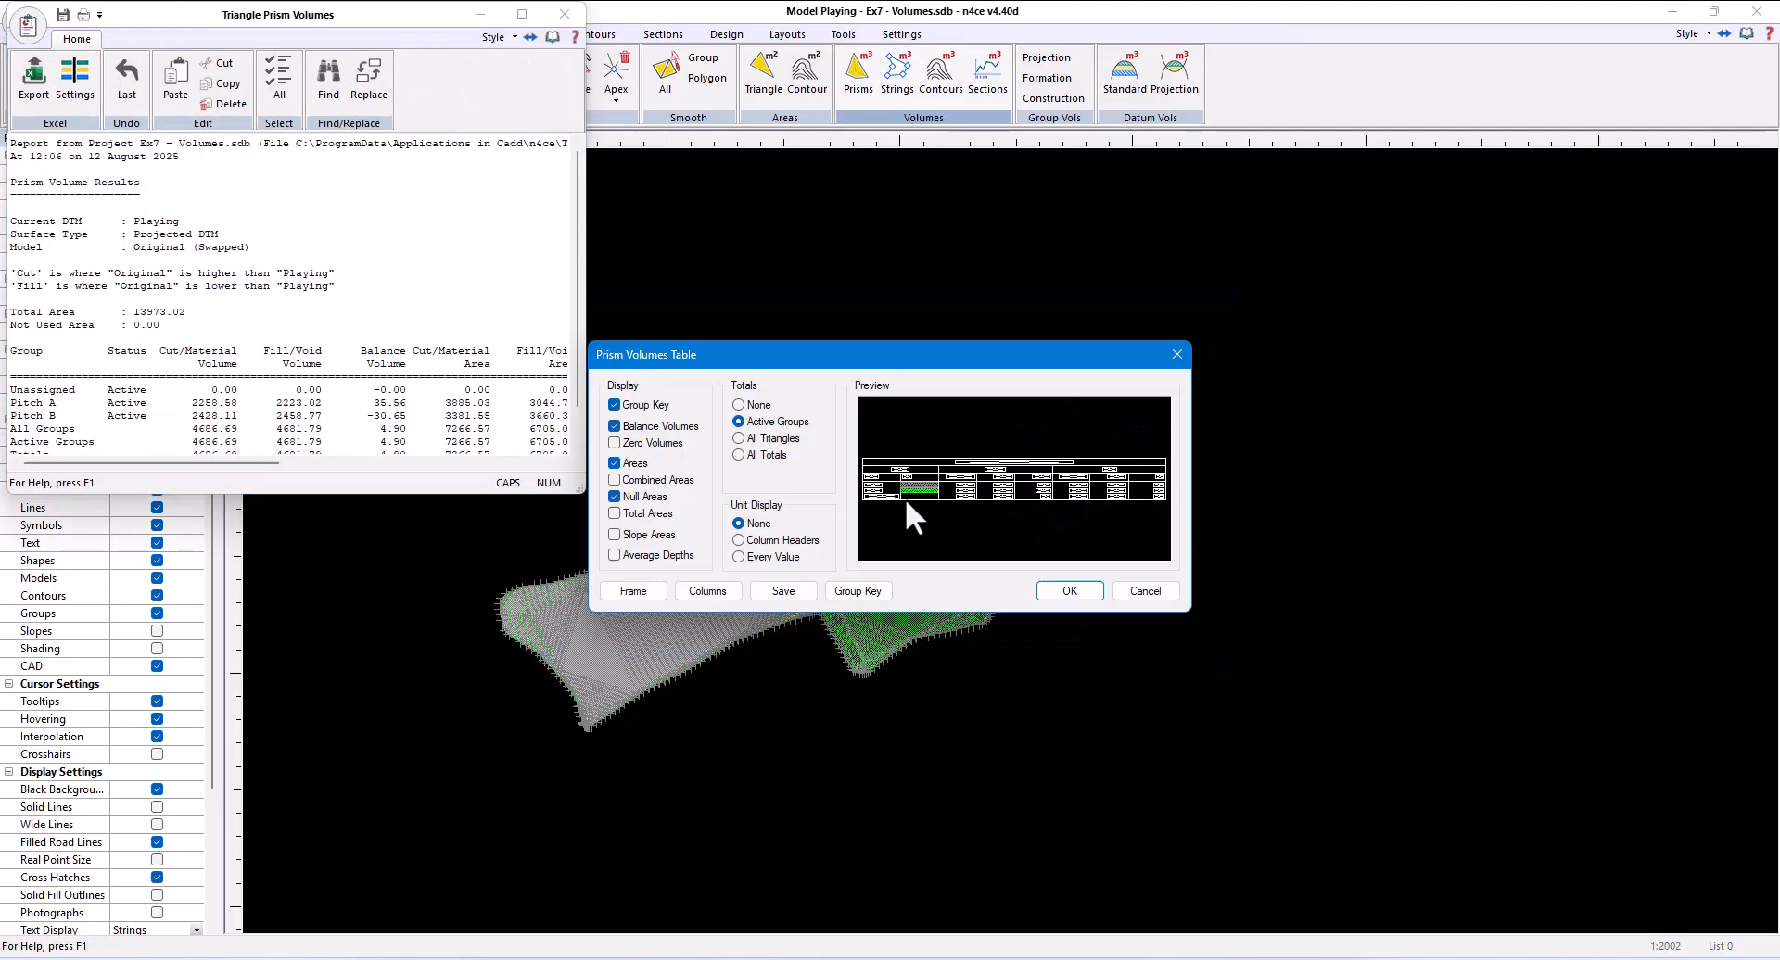
pyautogui.scroll(3, 909, 498)
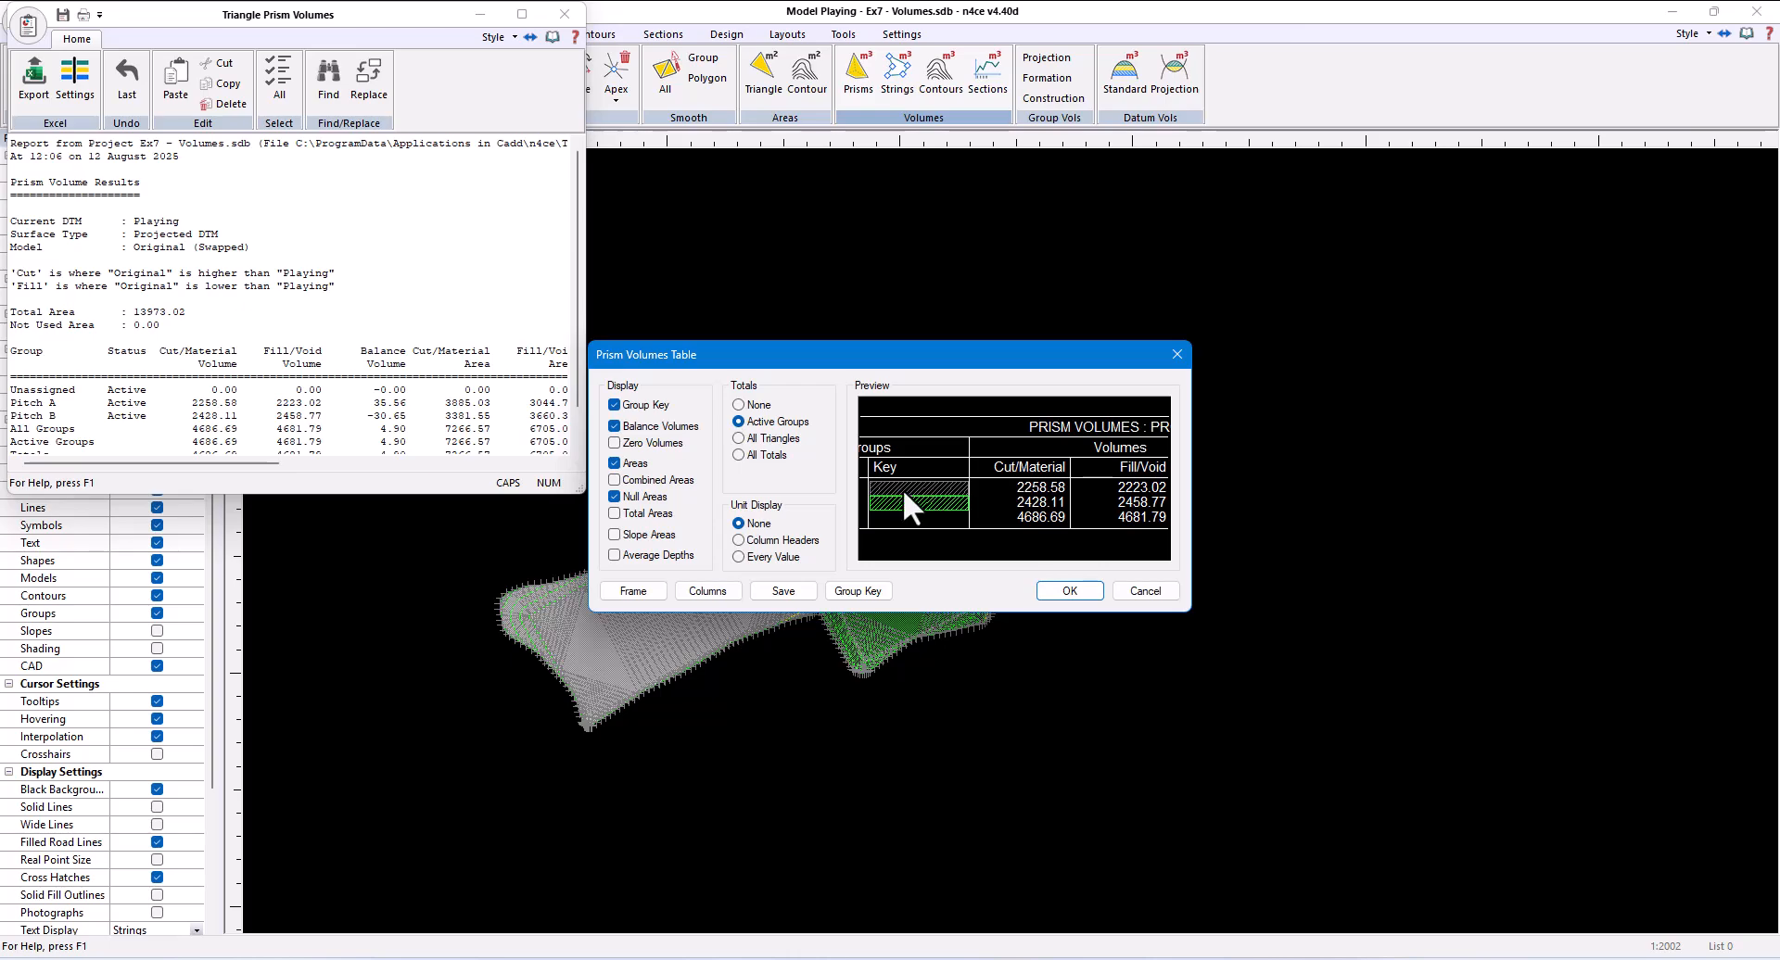
# - Review and accept the group key's hatch settings, and display the units in the prism volumes table's column headers
pyautogui.click(867, 598)
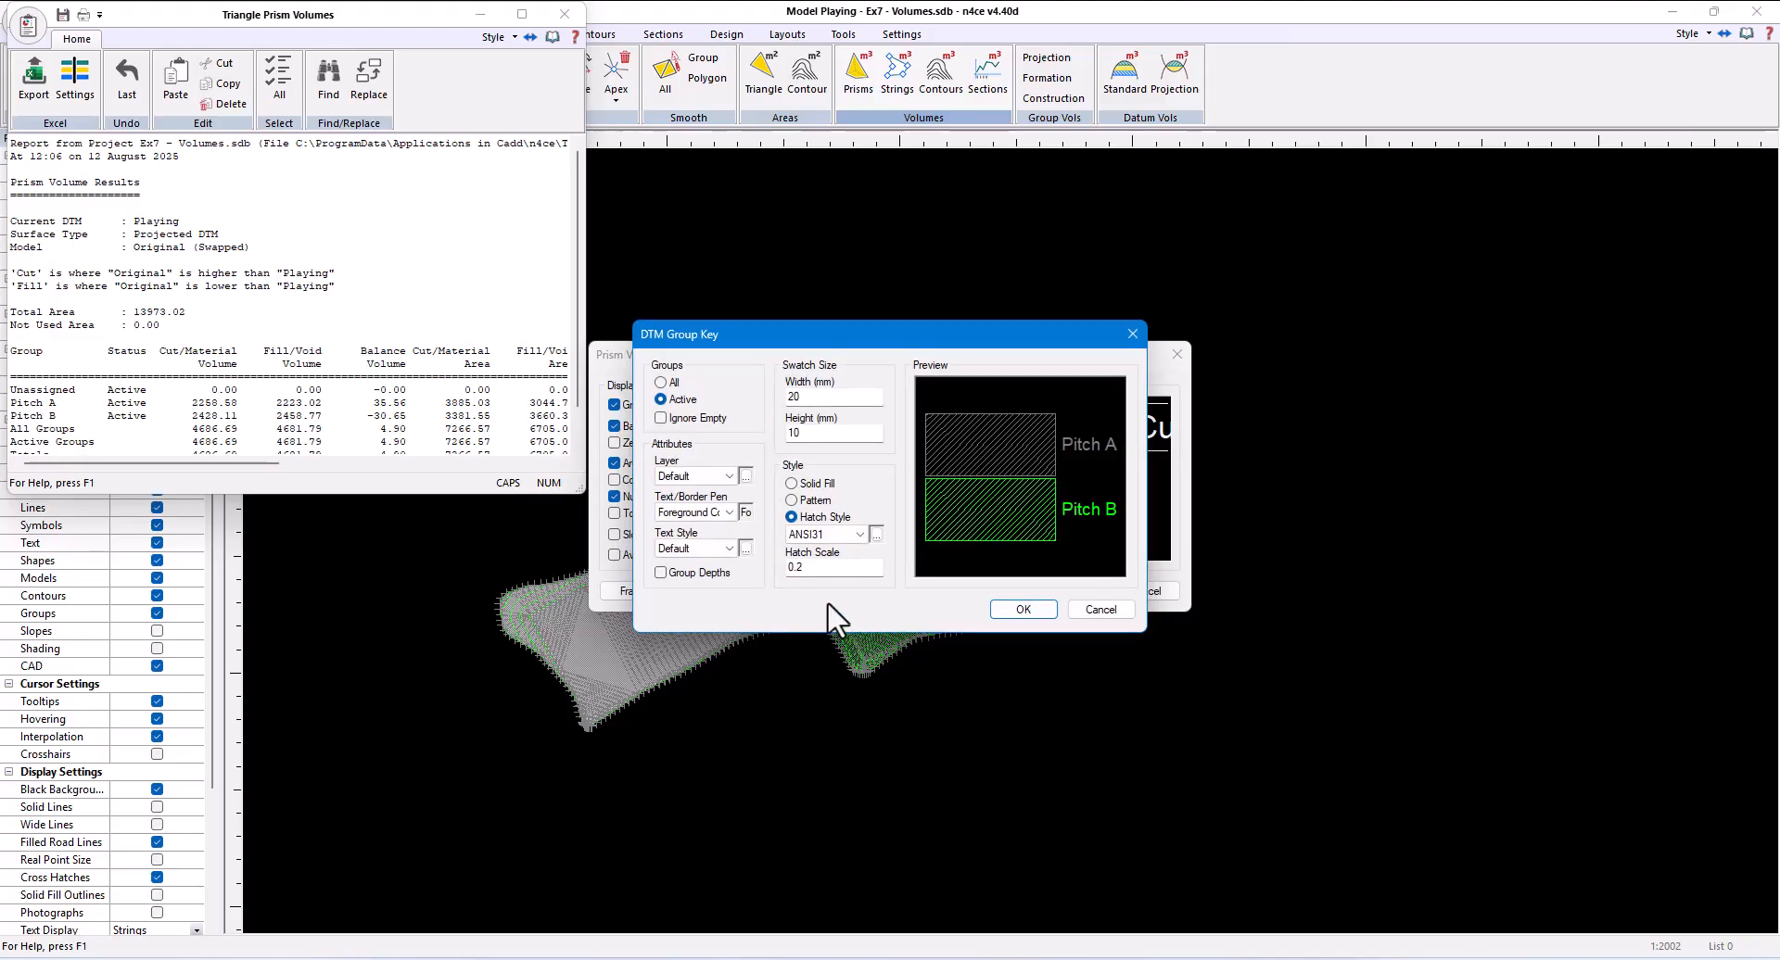
pyautogui.doubleClick(810, 567)
pyautogui.click(1023, 609)
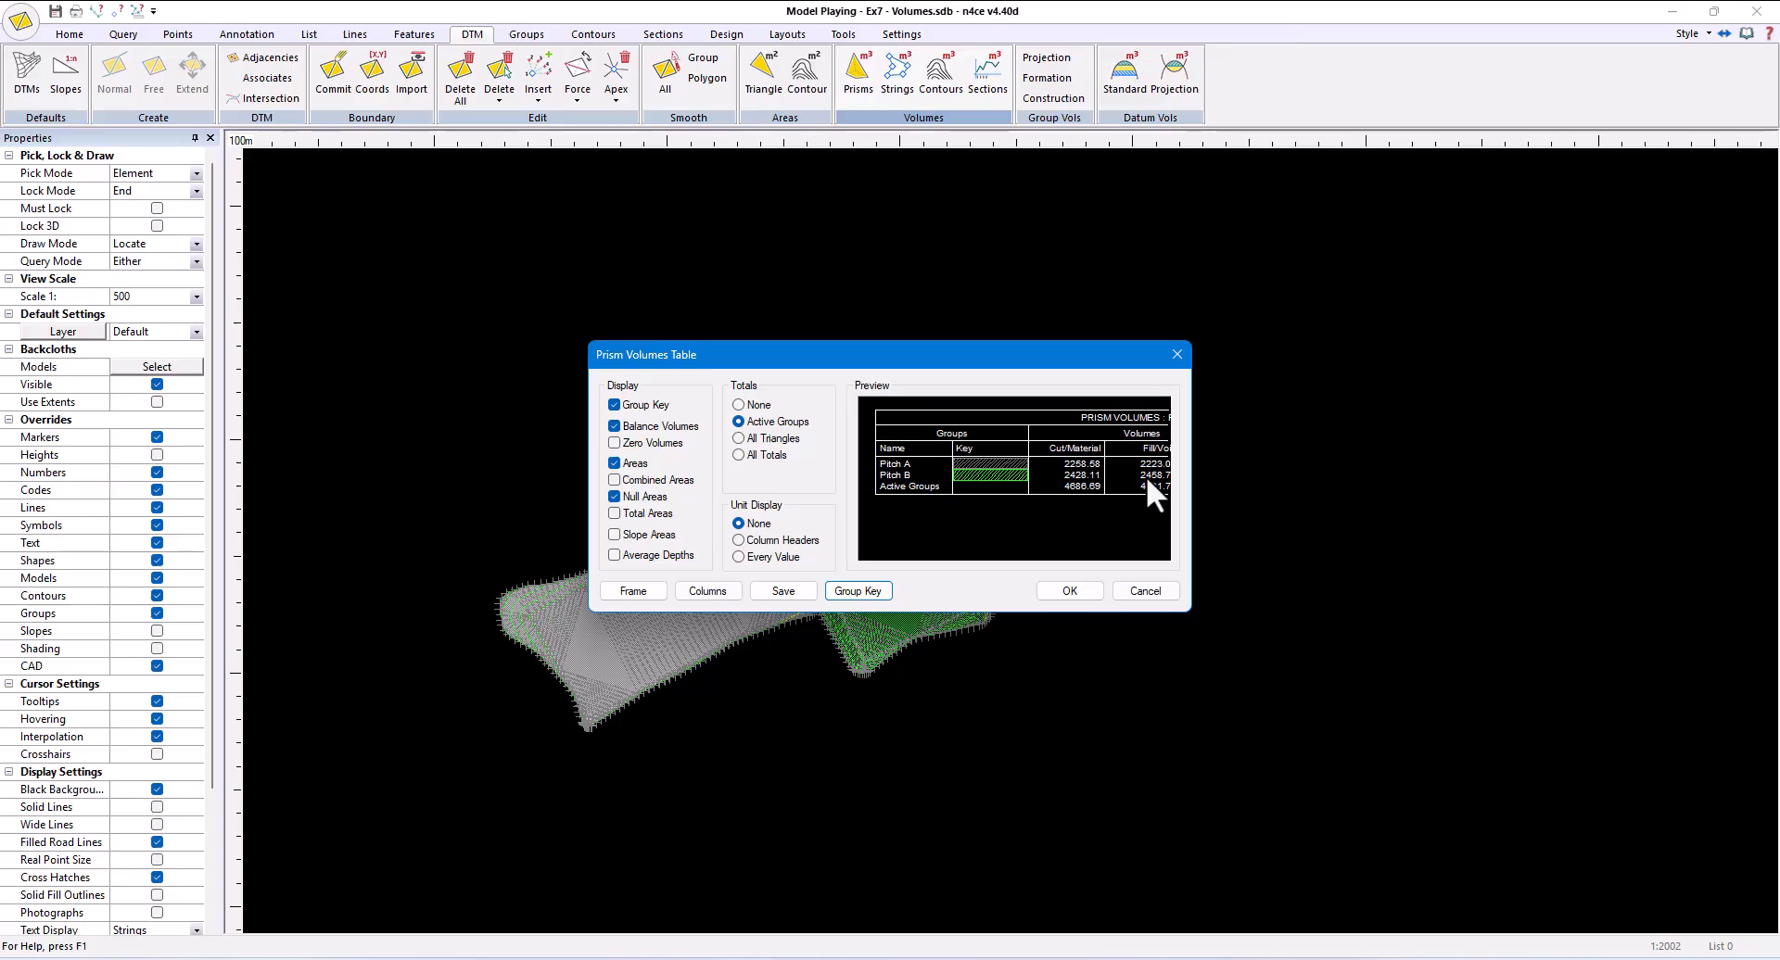
pyautogui.click(800, 543)
pyautogui.scroll(5, 1074, 438)
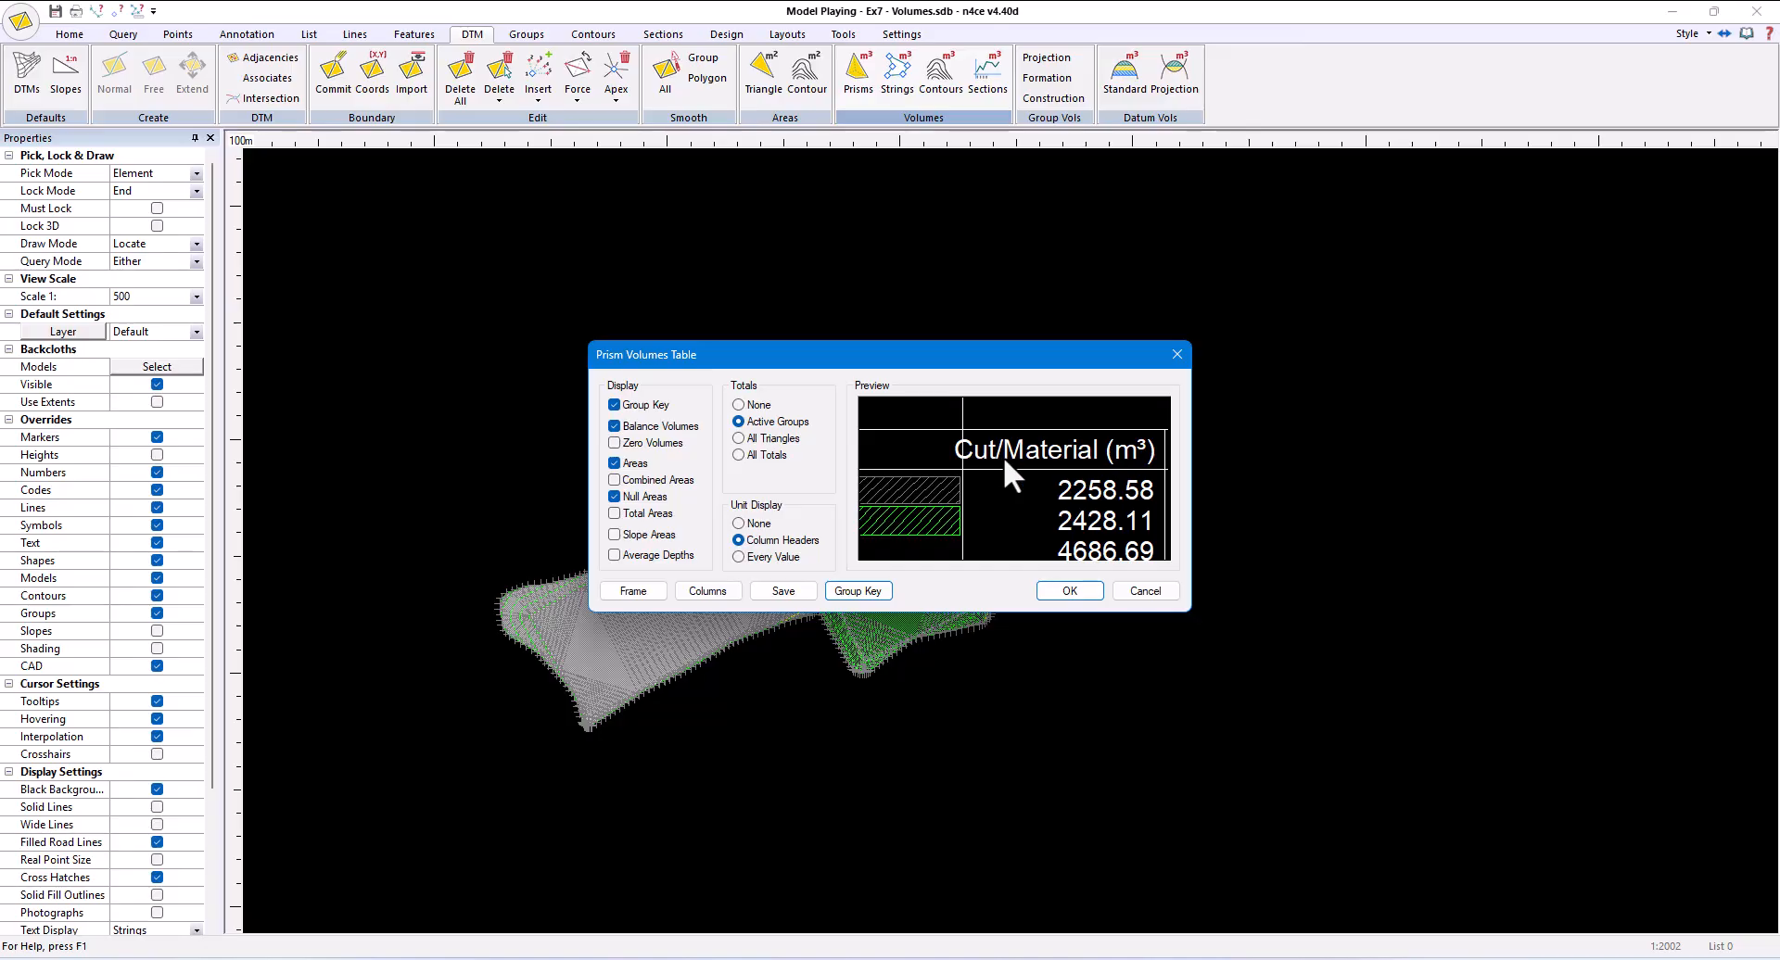
pyautogui.click(723, 591)
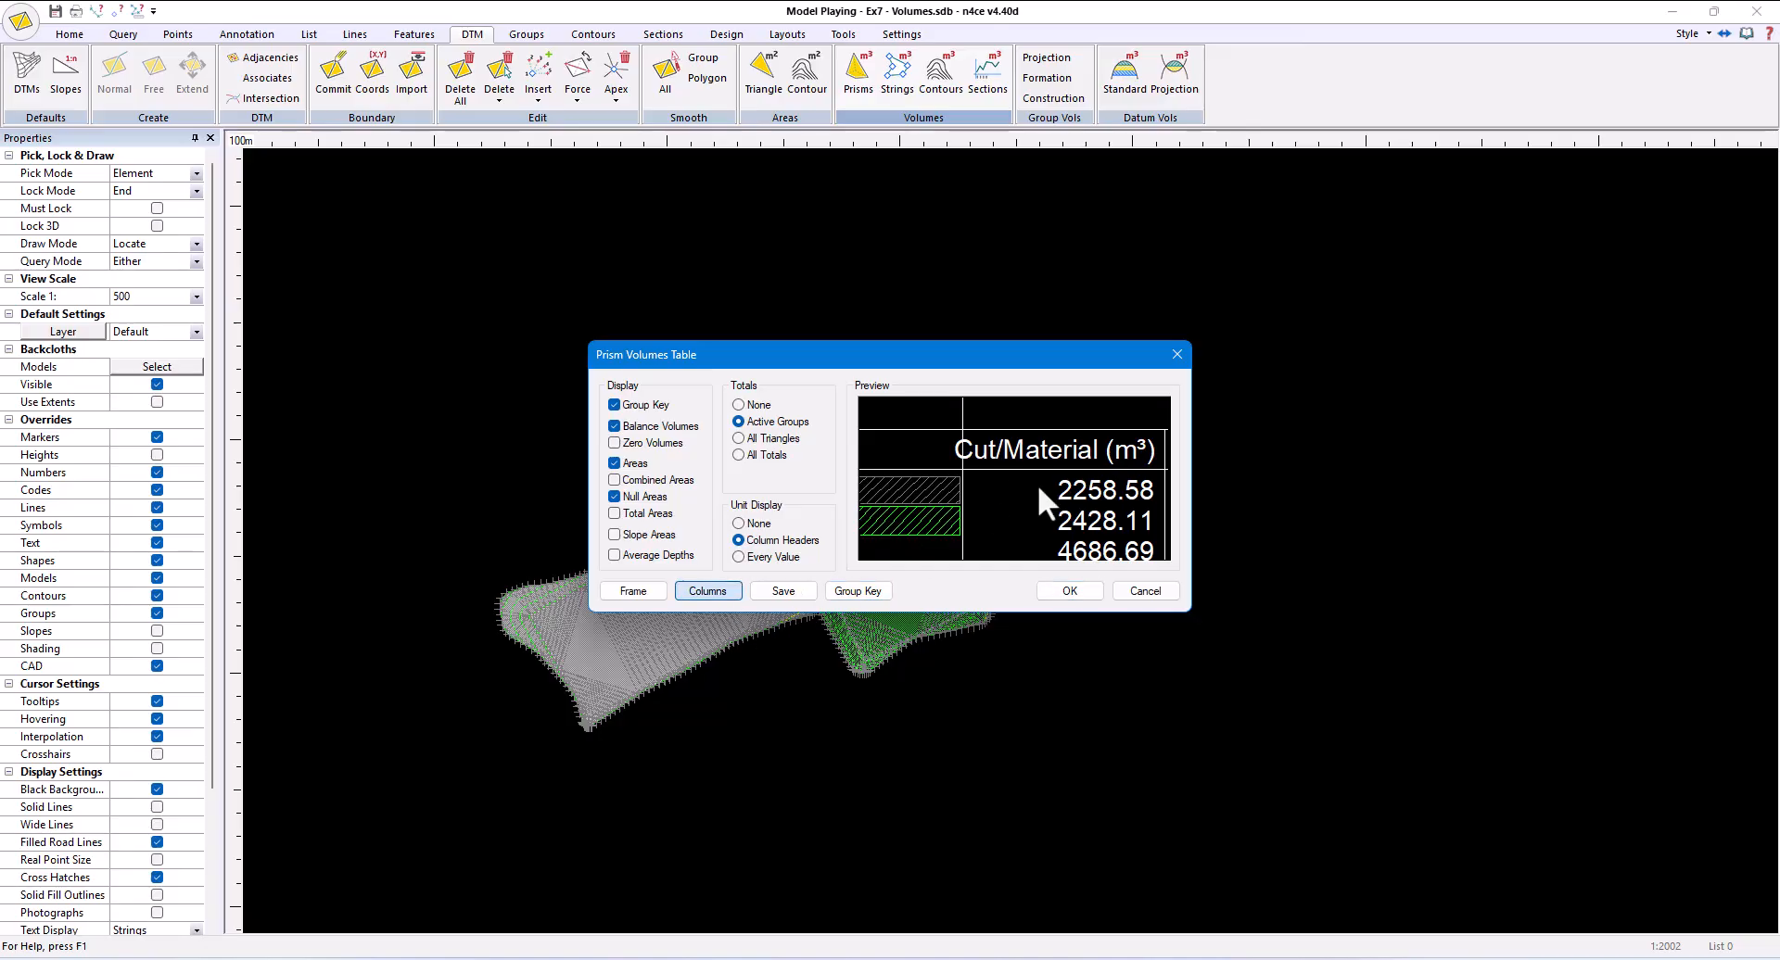
pyautogui.click(932, 414)
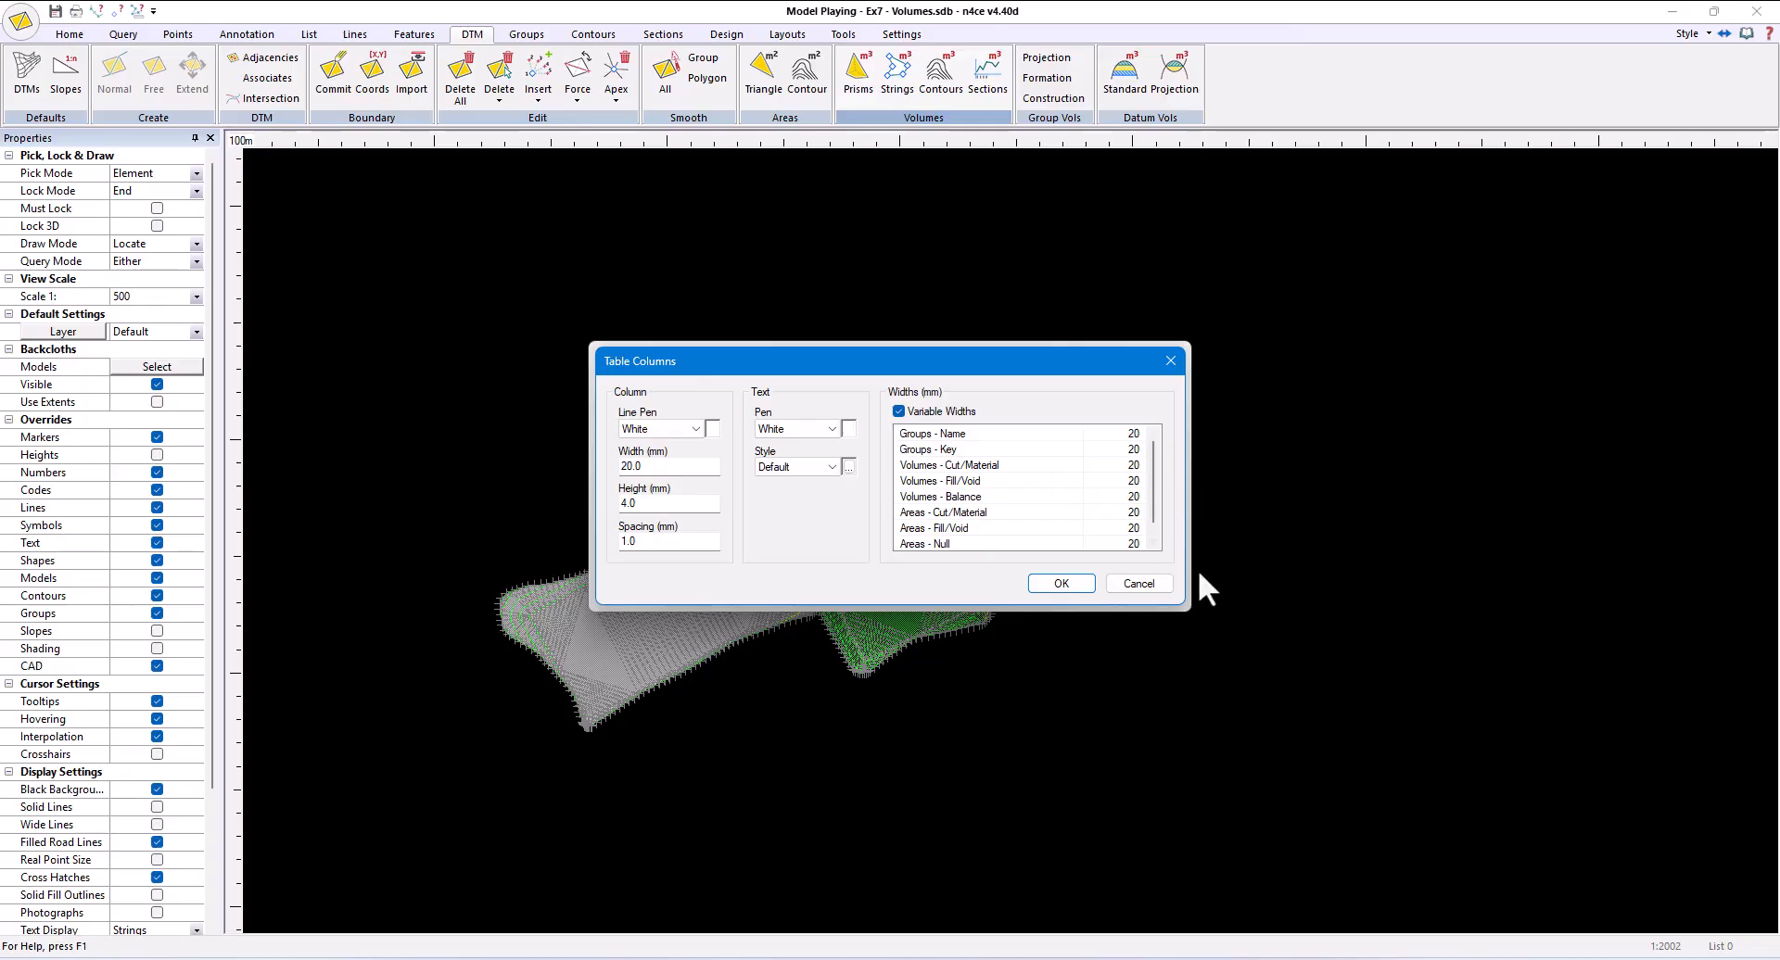
pyautogui.click(1138, 583)
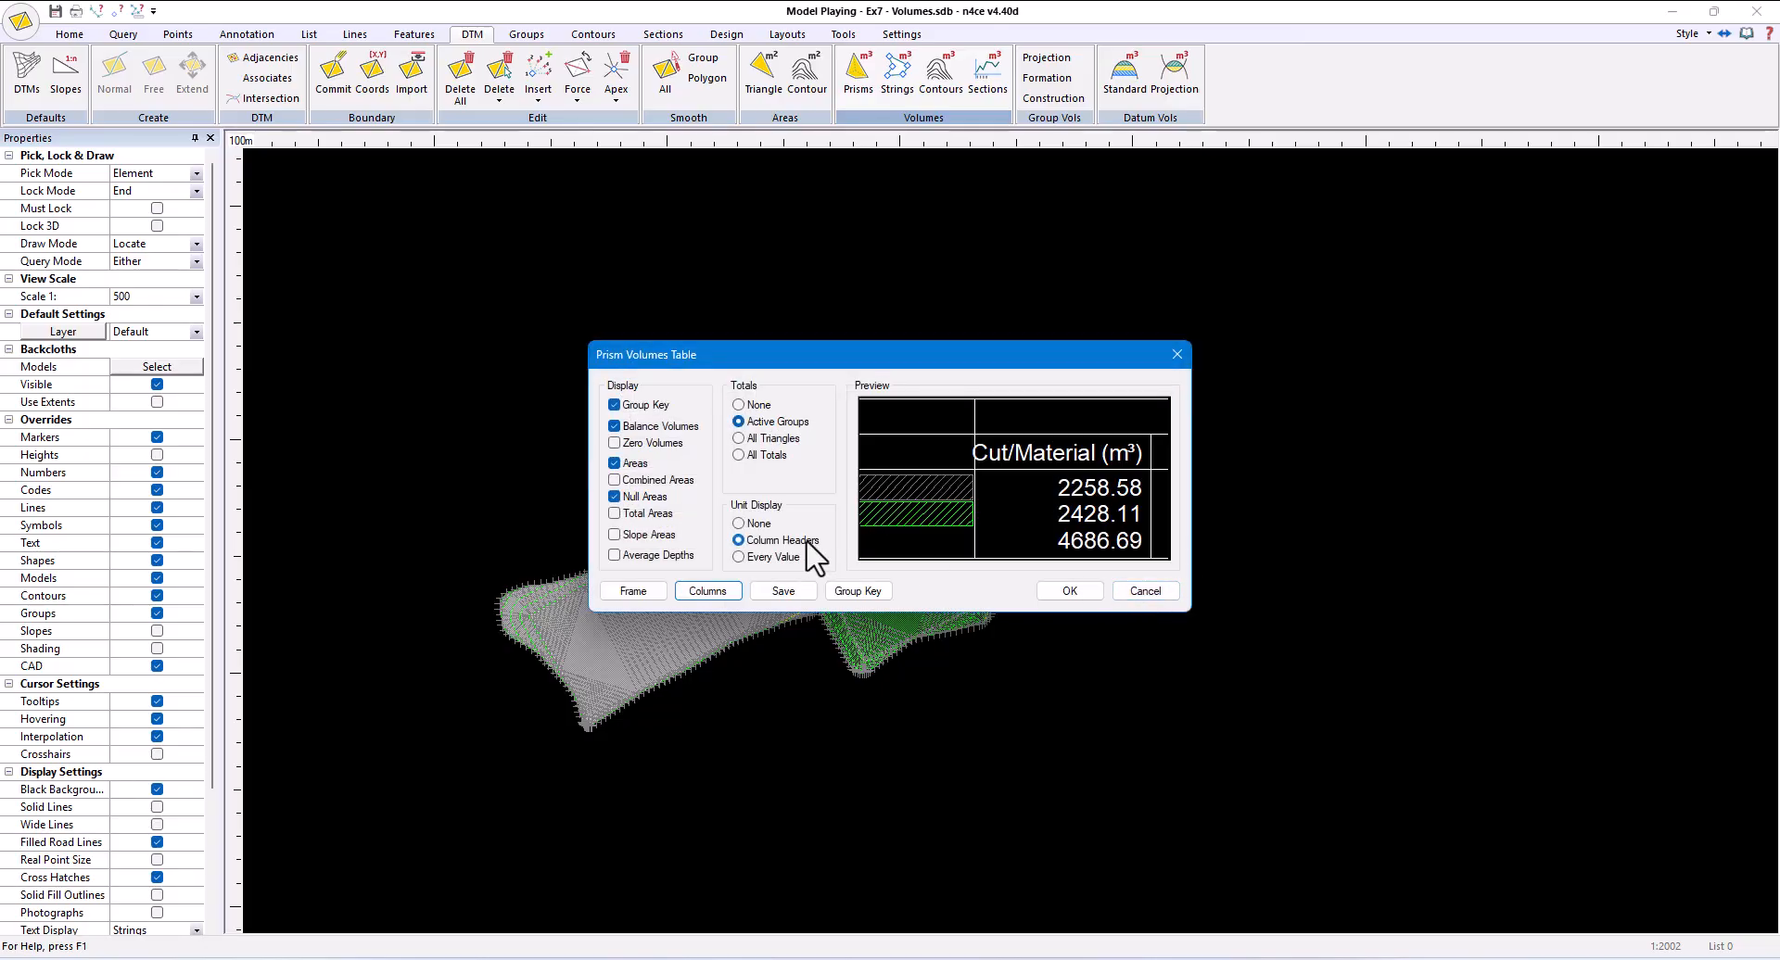
# - Hide the null areas, enable variable column widths, and set every column except Groups - Key to 25 mm
pyautogui.click(648, 499)
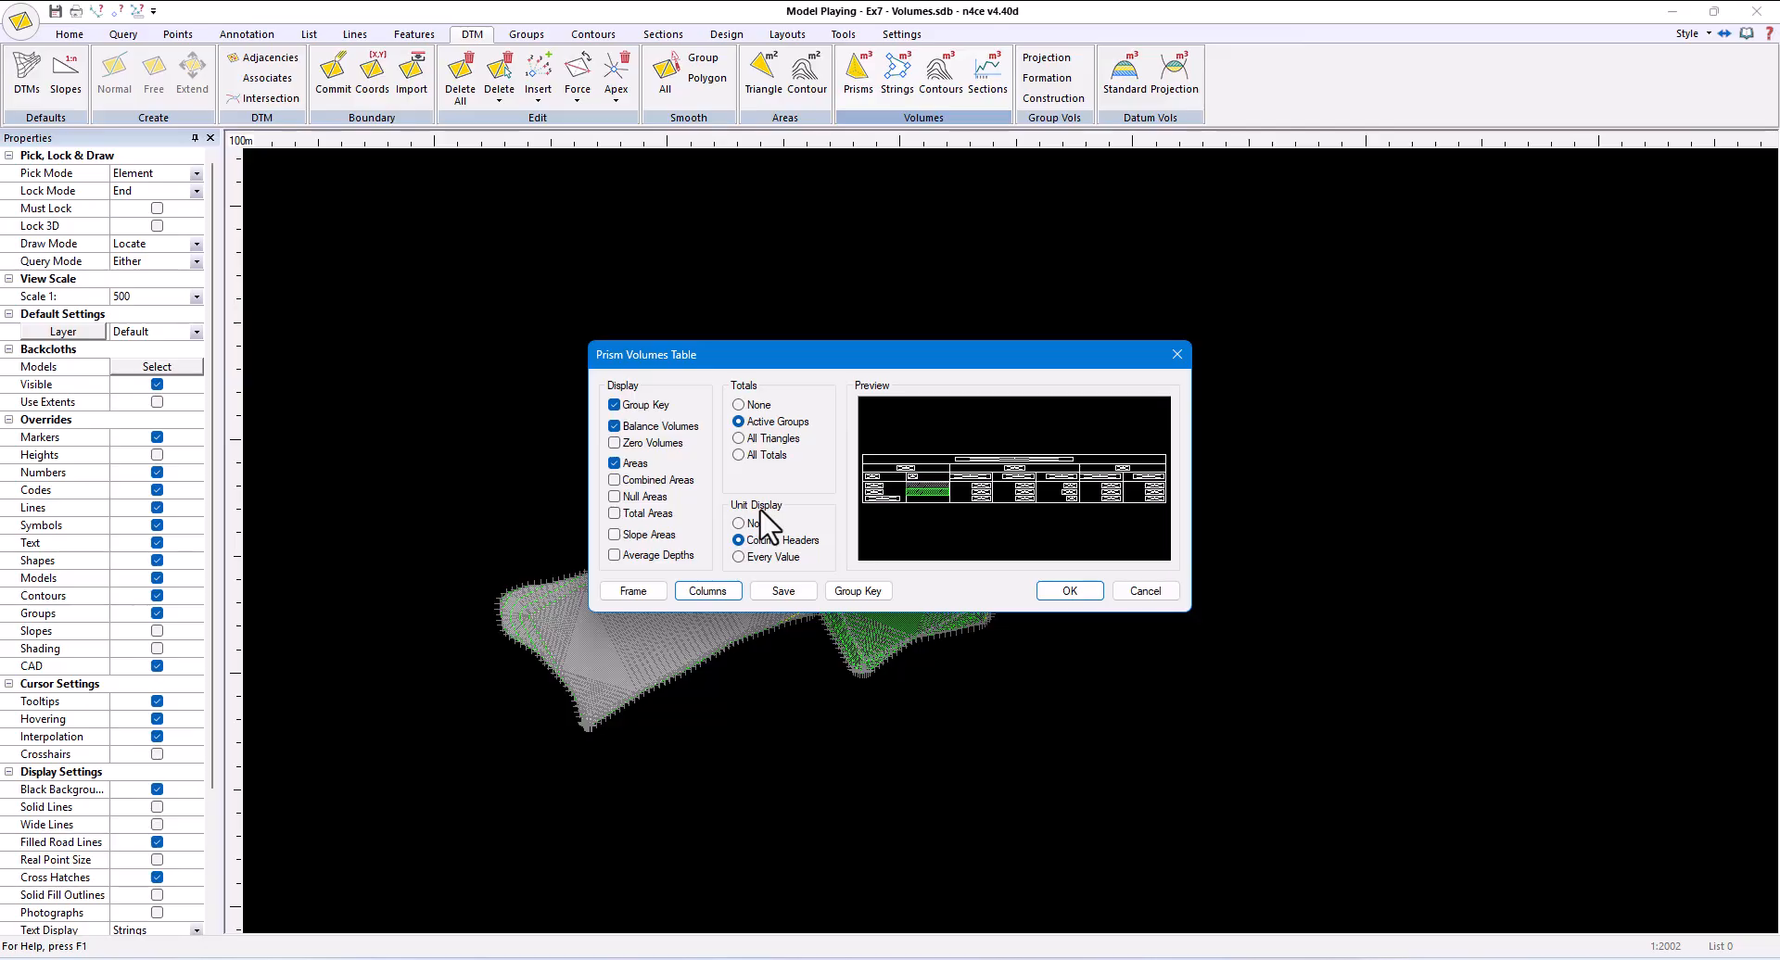
pyautogui.click(706, 592)
pyautogui.click(899, 411)
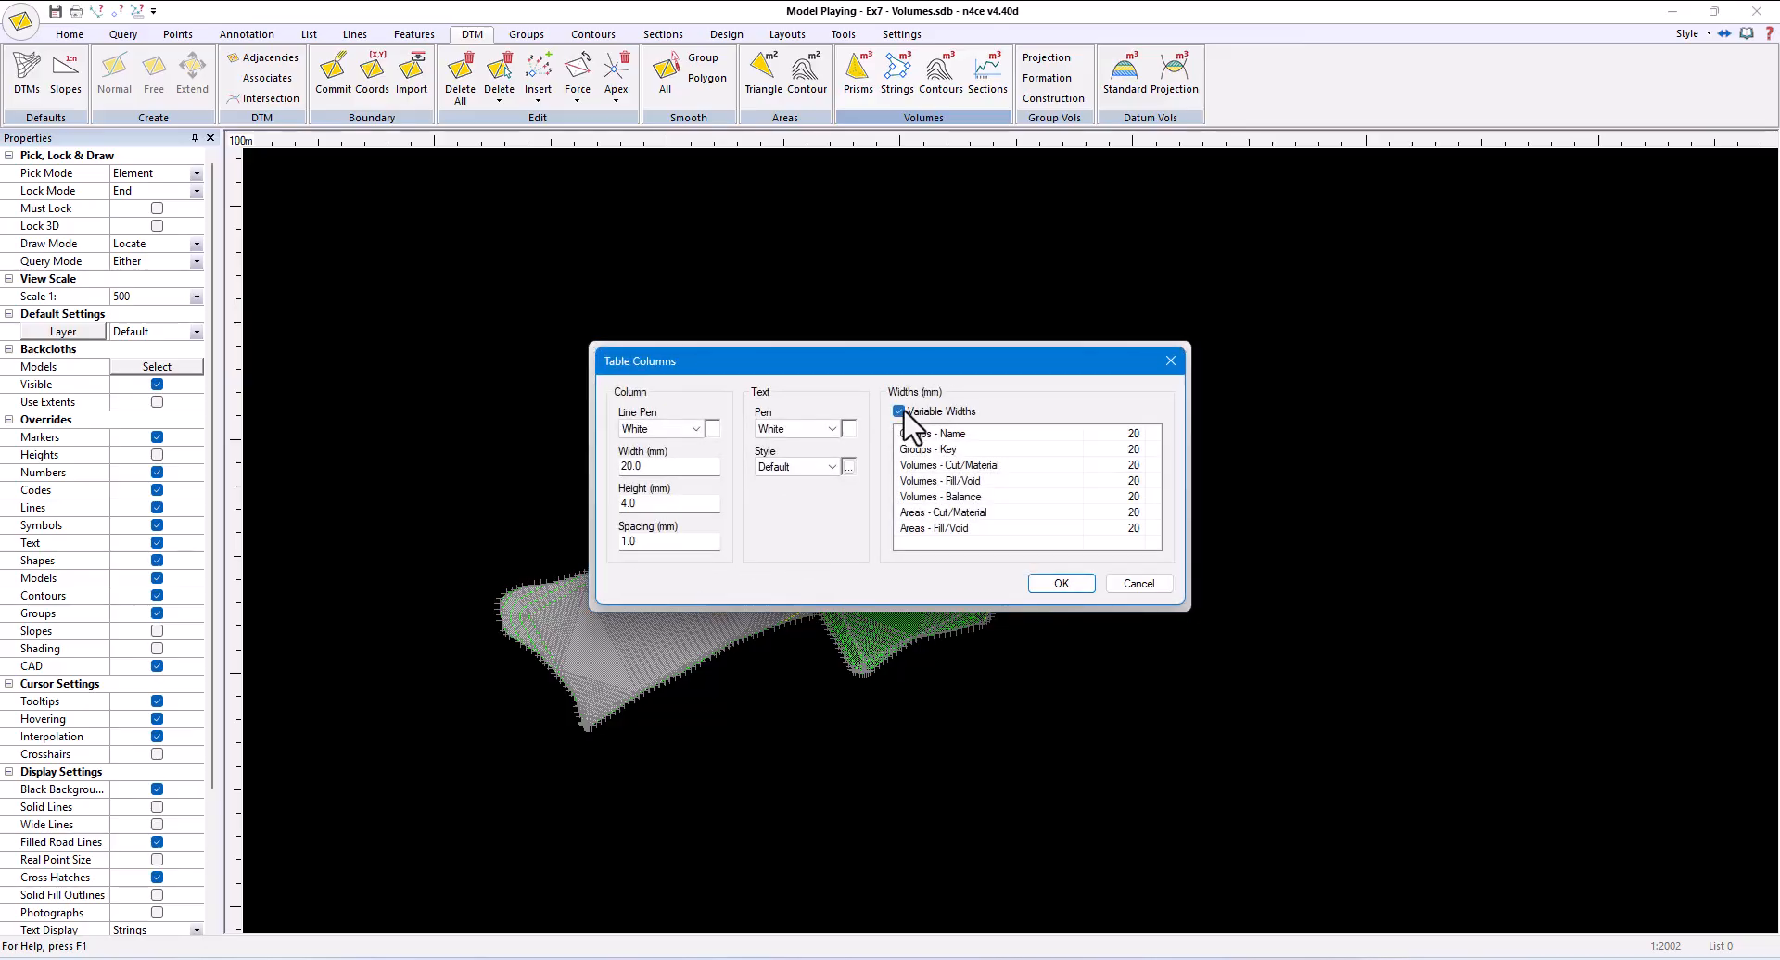
pyautogui.click(1139, 436)
pyautogui.write('25')
pyautogui.click(1116, 452)
pyautogui.click(1120, 469)
pyautogui.write('25')
pyautogui.click(1120, 486)
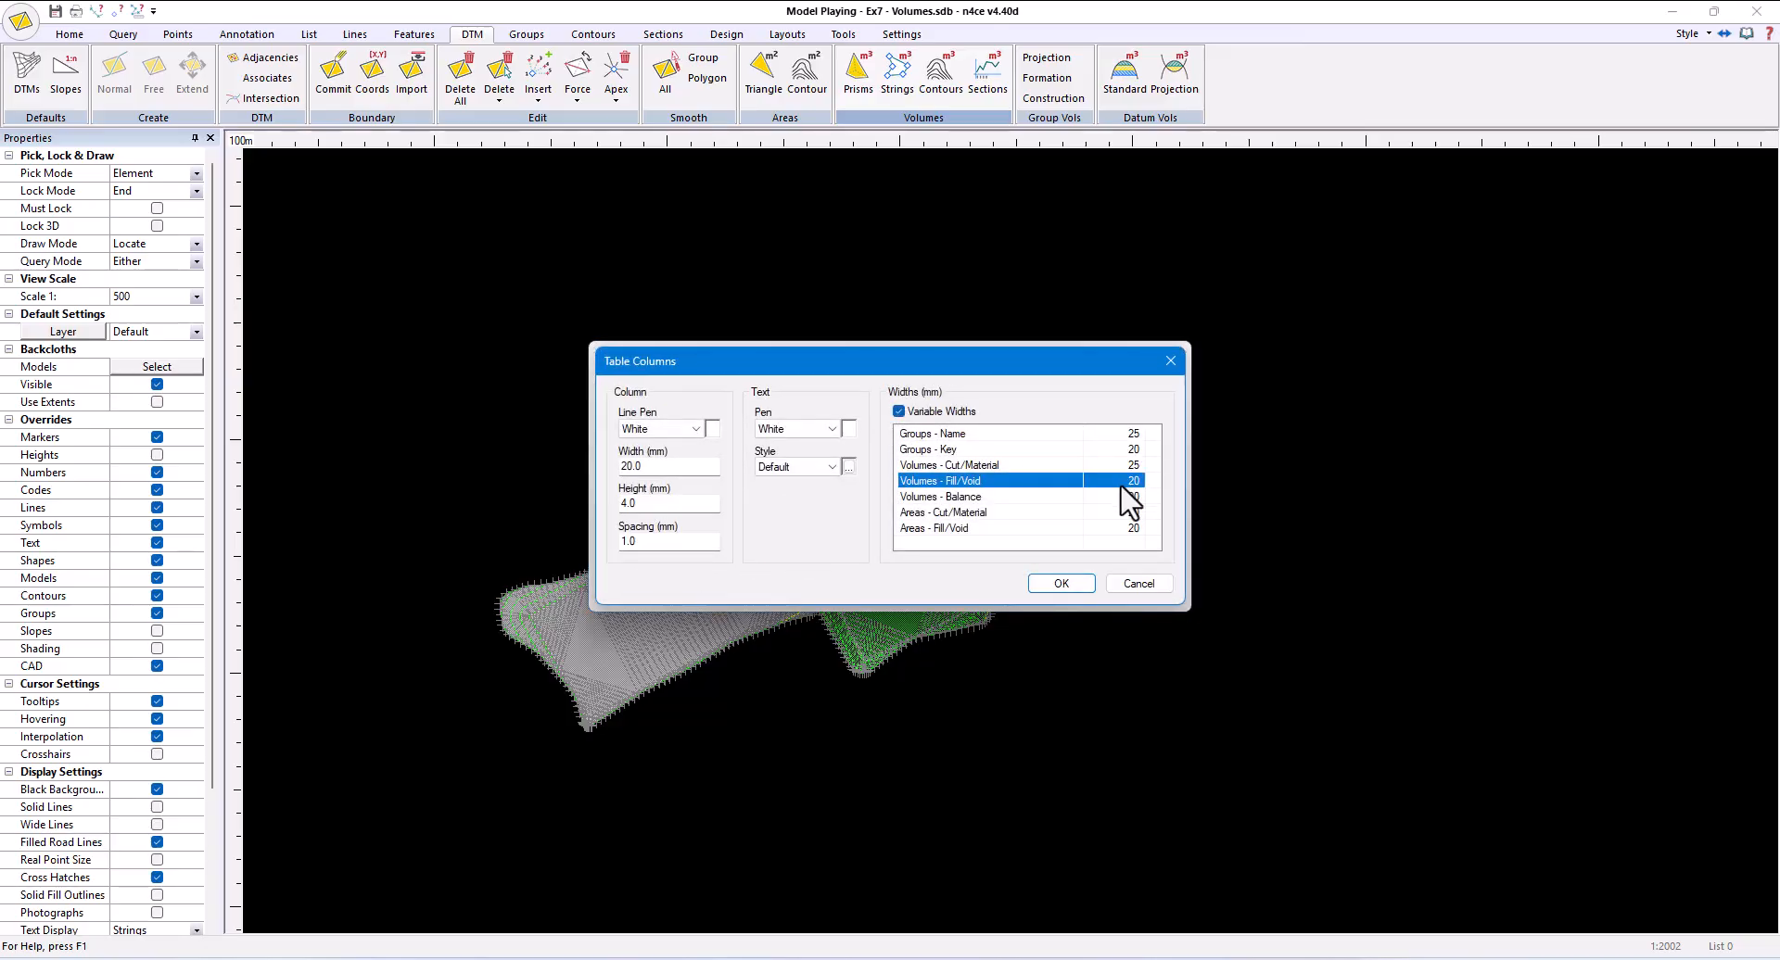
pyautogui.write('25')
pyautogui.click(1131, 499)
pyautogui.write('25')
pyautogui.click(1130, 524)
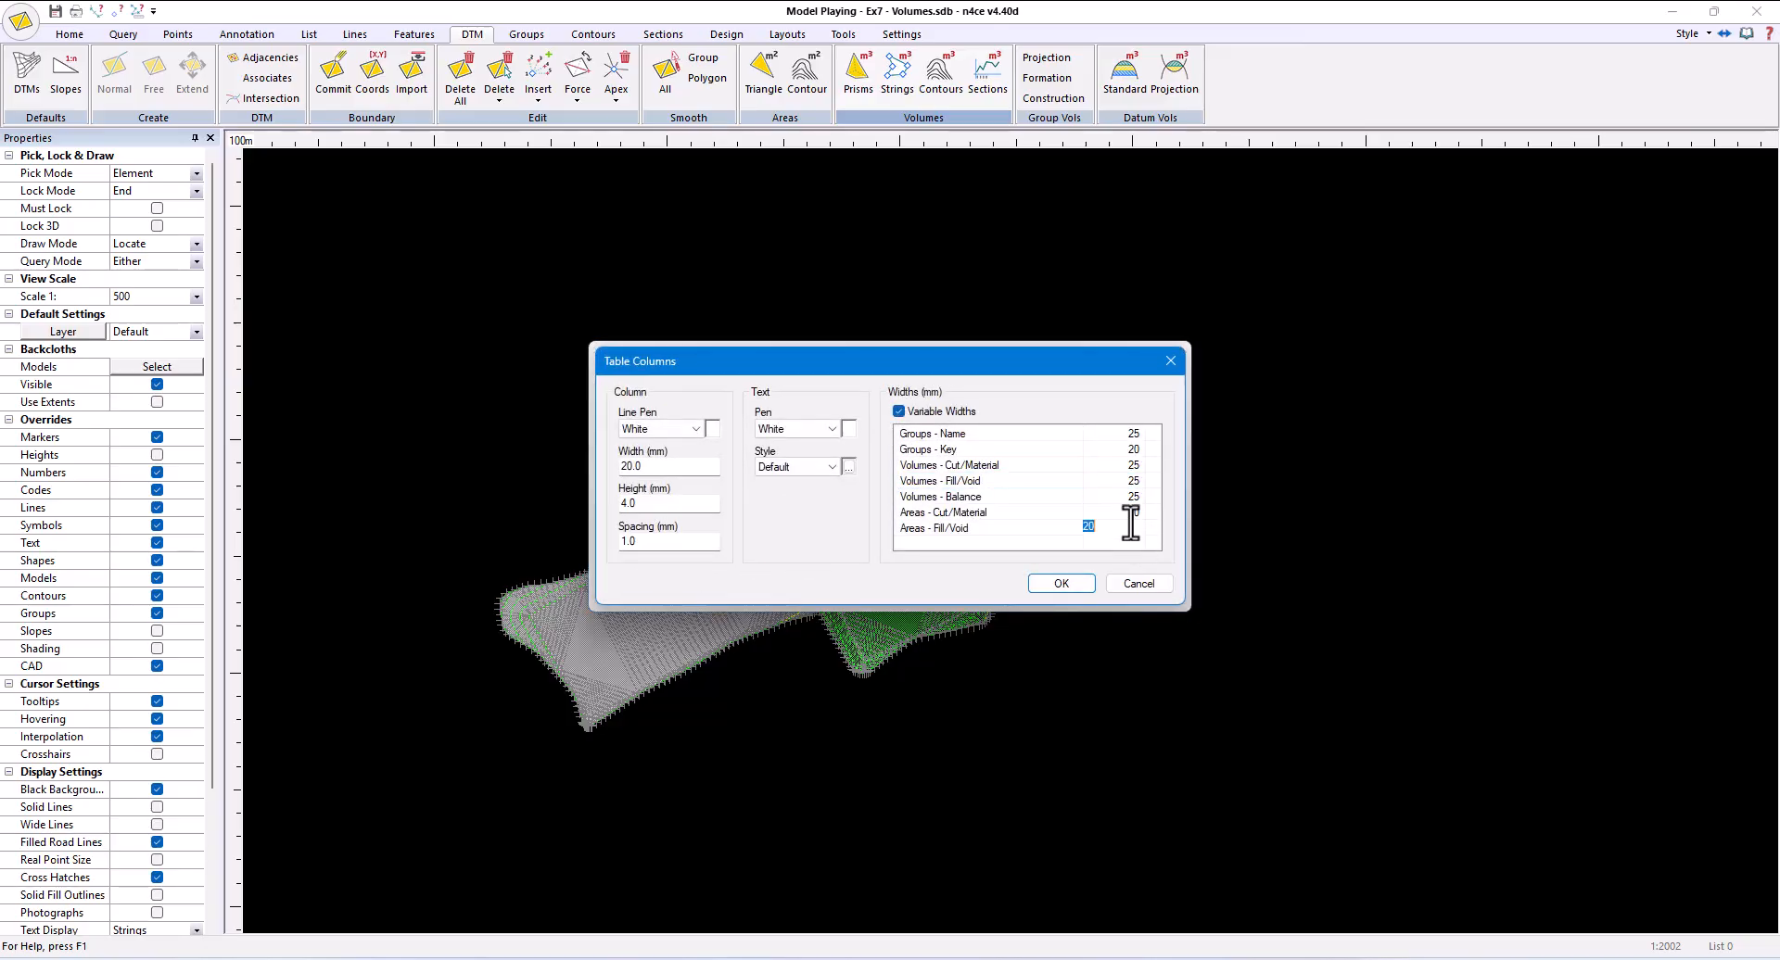
pyautogui.click(1061, 584)
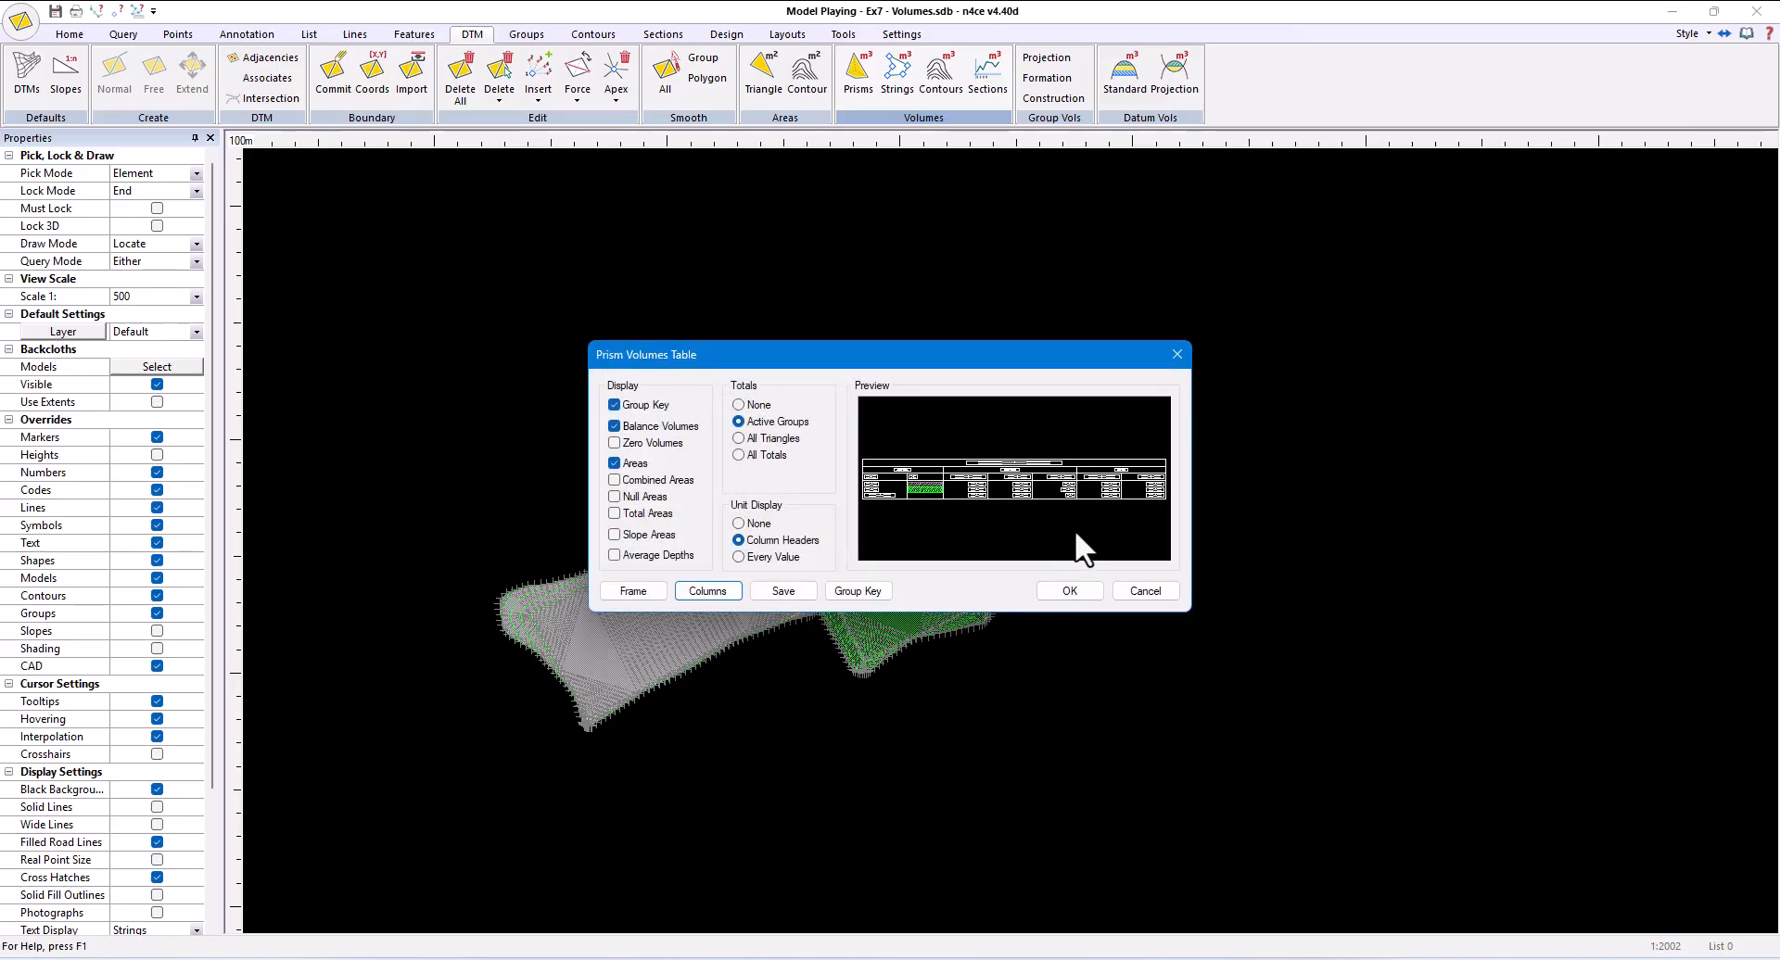
# - Place the prism volumes table in the empty space to the right of the pitches and check its contents
pyautogui.click(1068, 591)
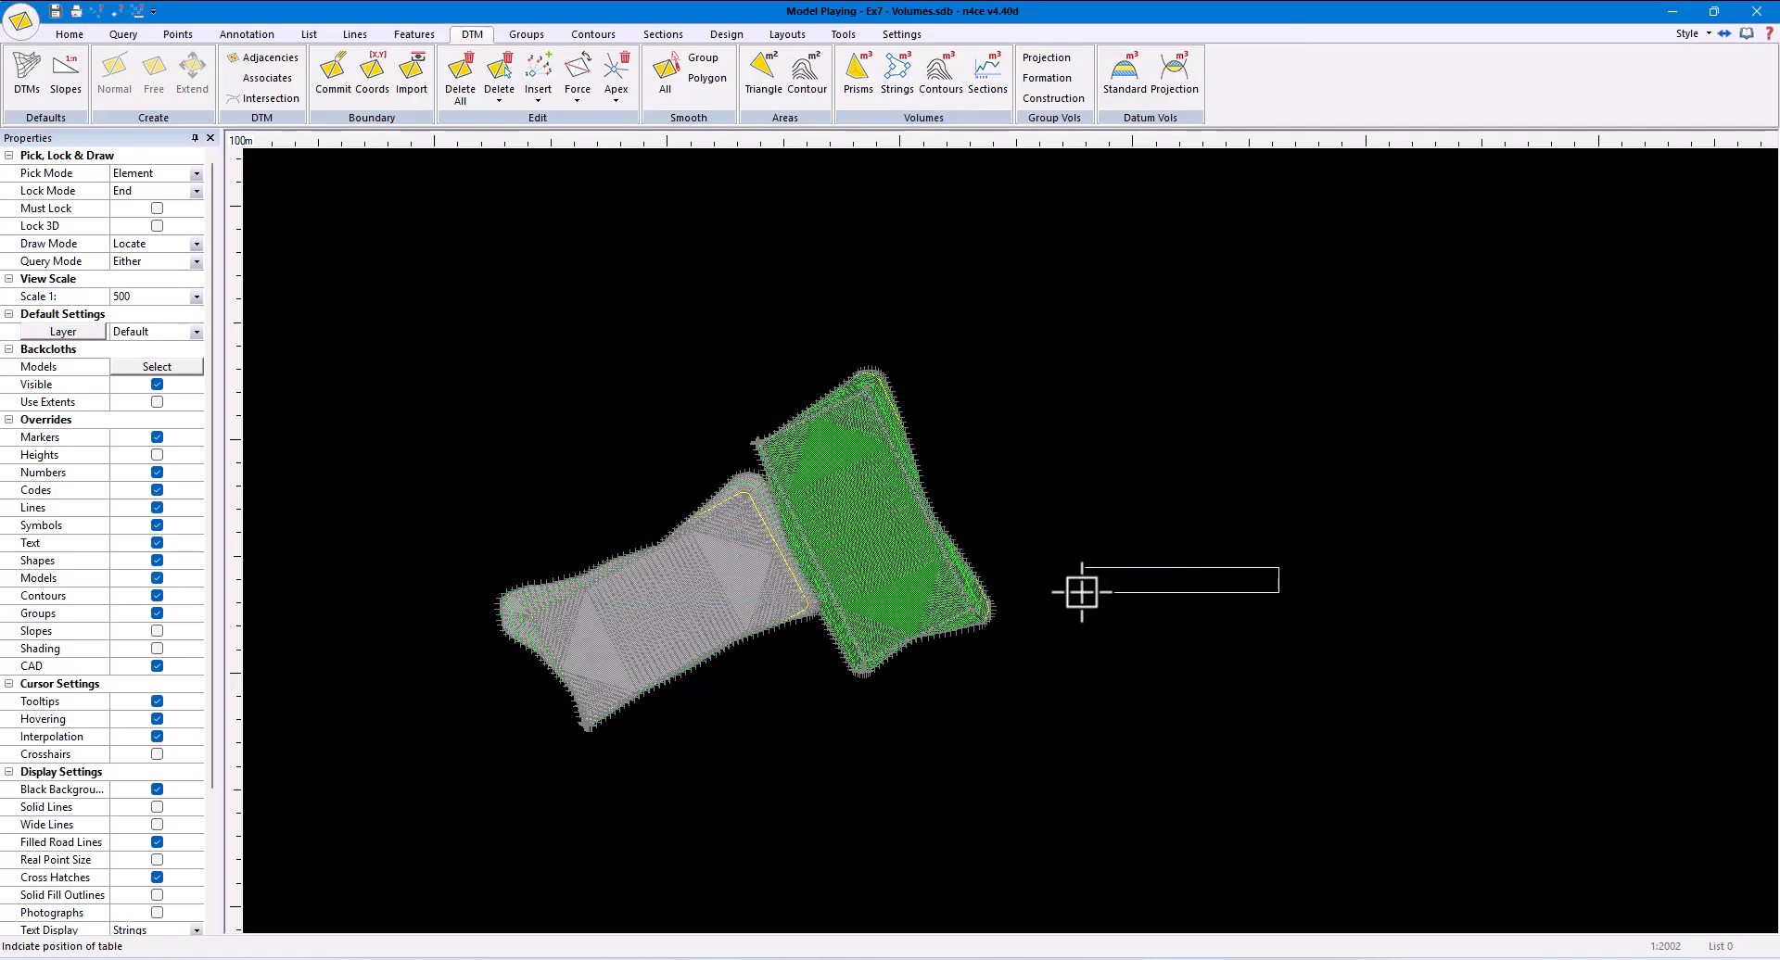
pyautogui.click(1125, 615)
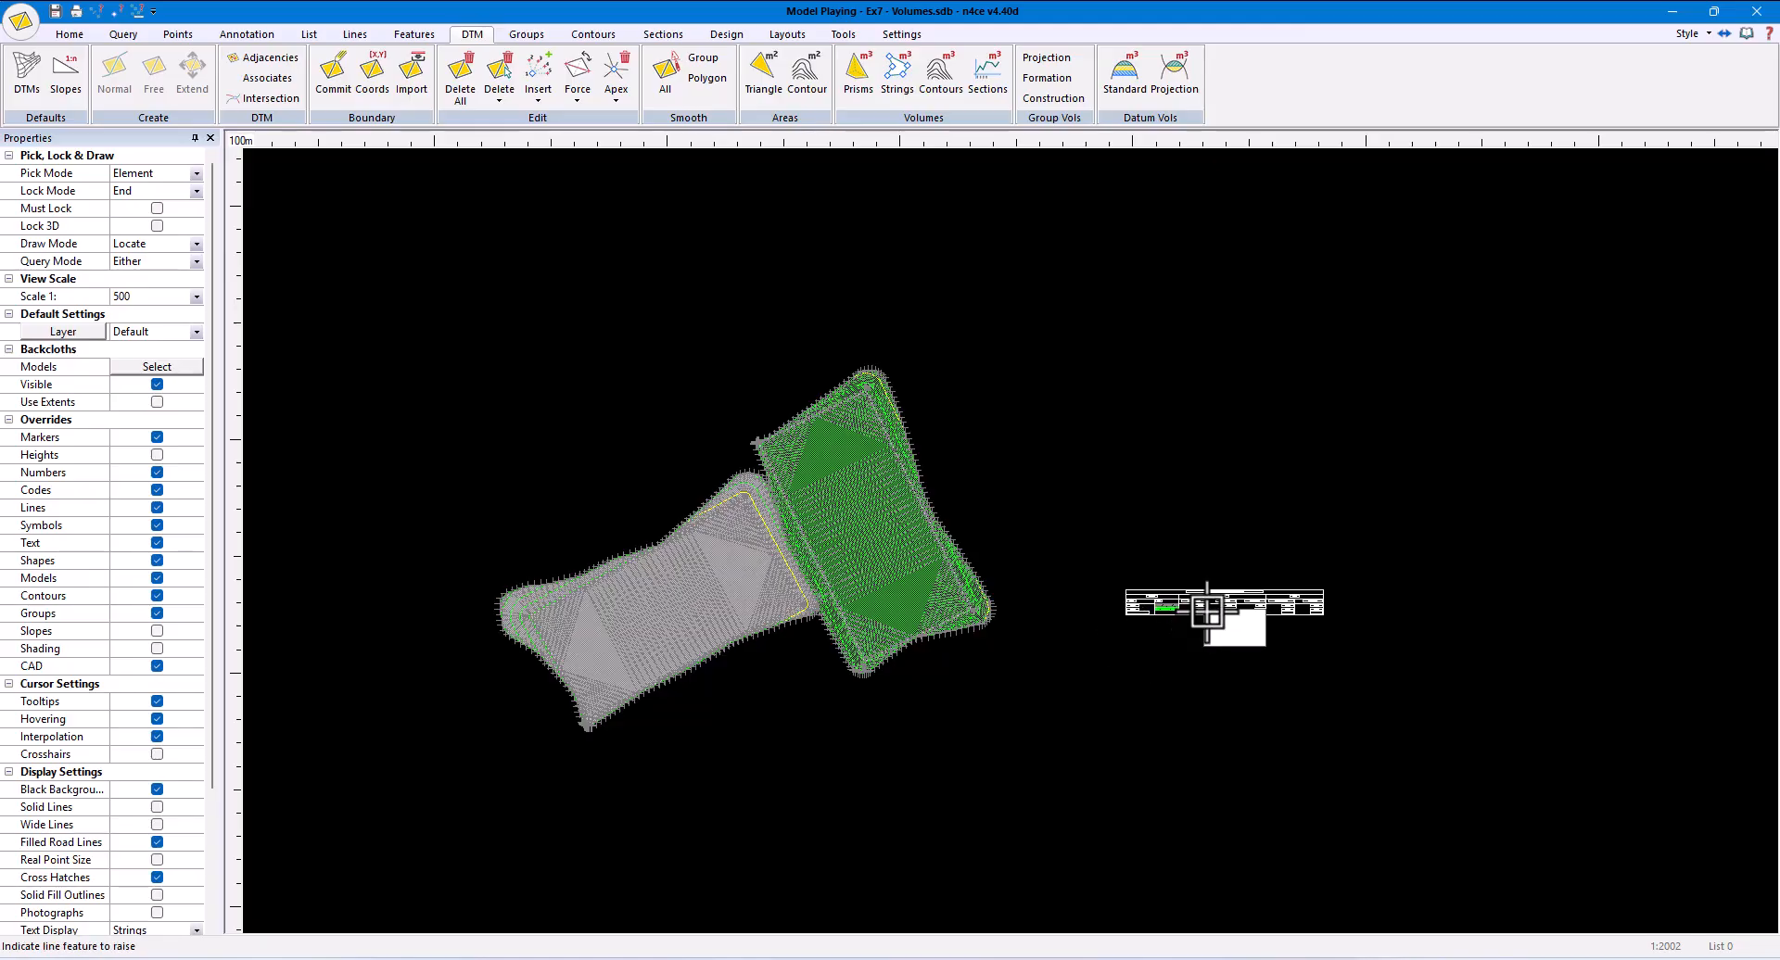
pyautogui.scroll(5, 1255, 596)
pyautogui.scroll(2, 1011, 588)
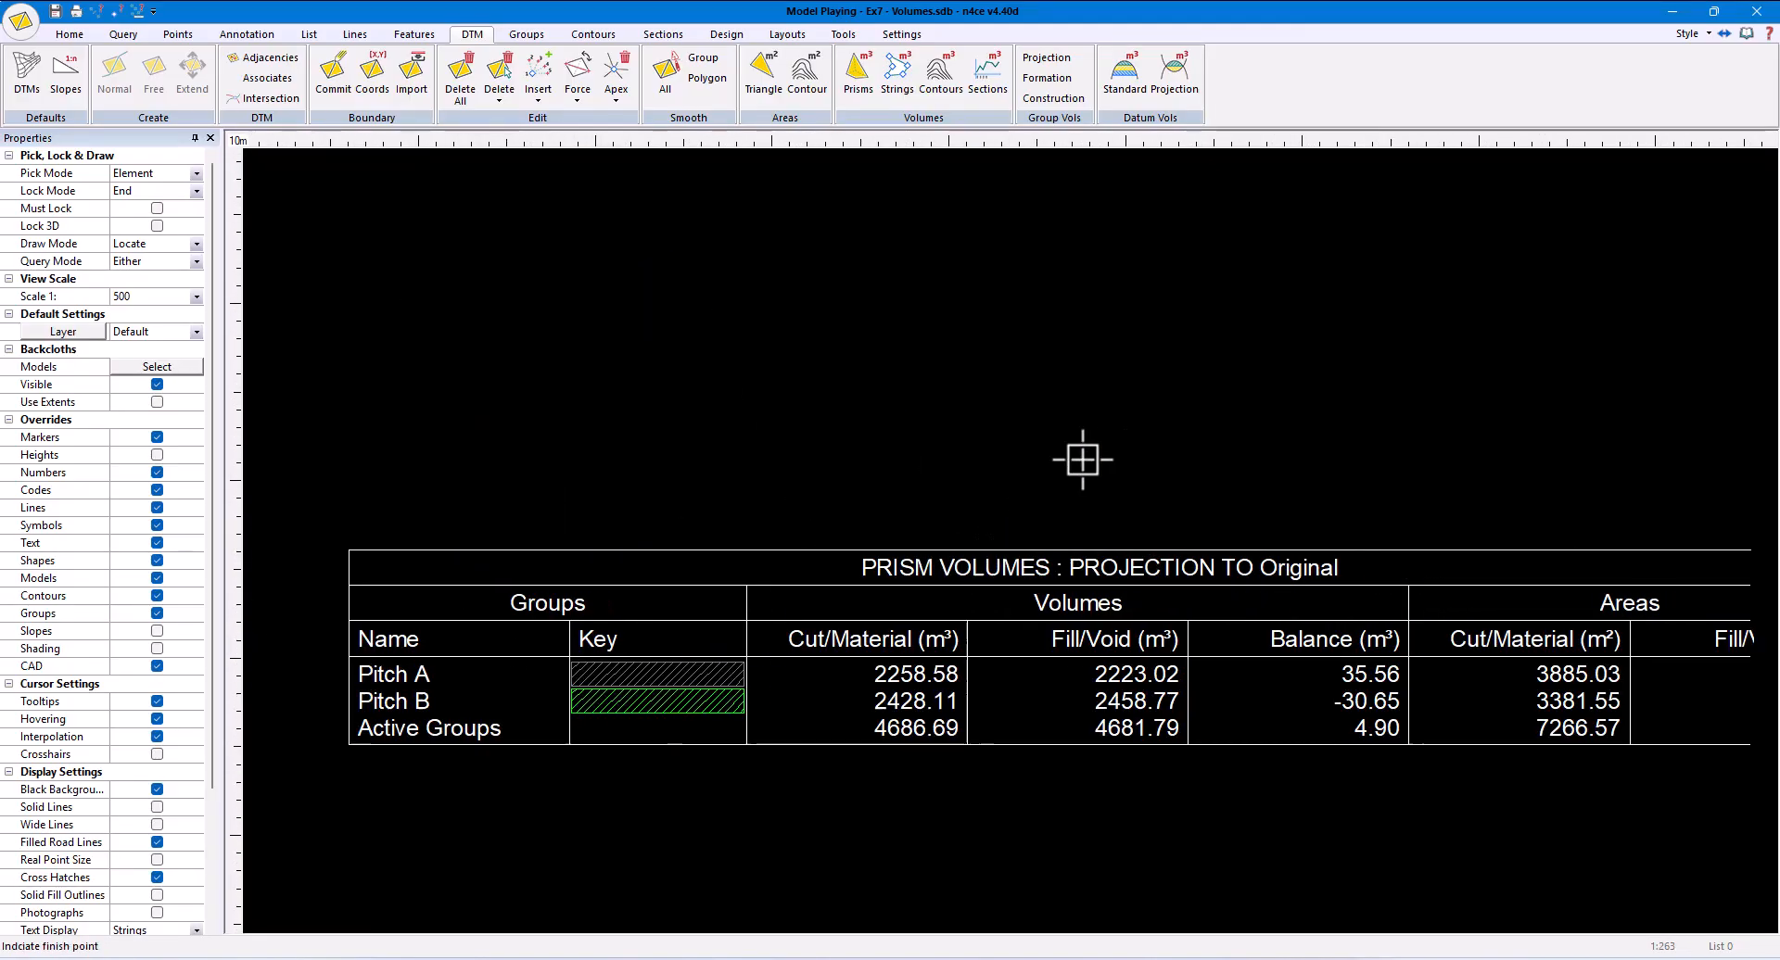
pyautogui.scroll(-1, 1140, 450)
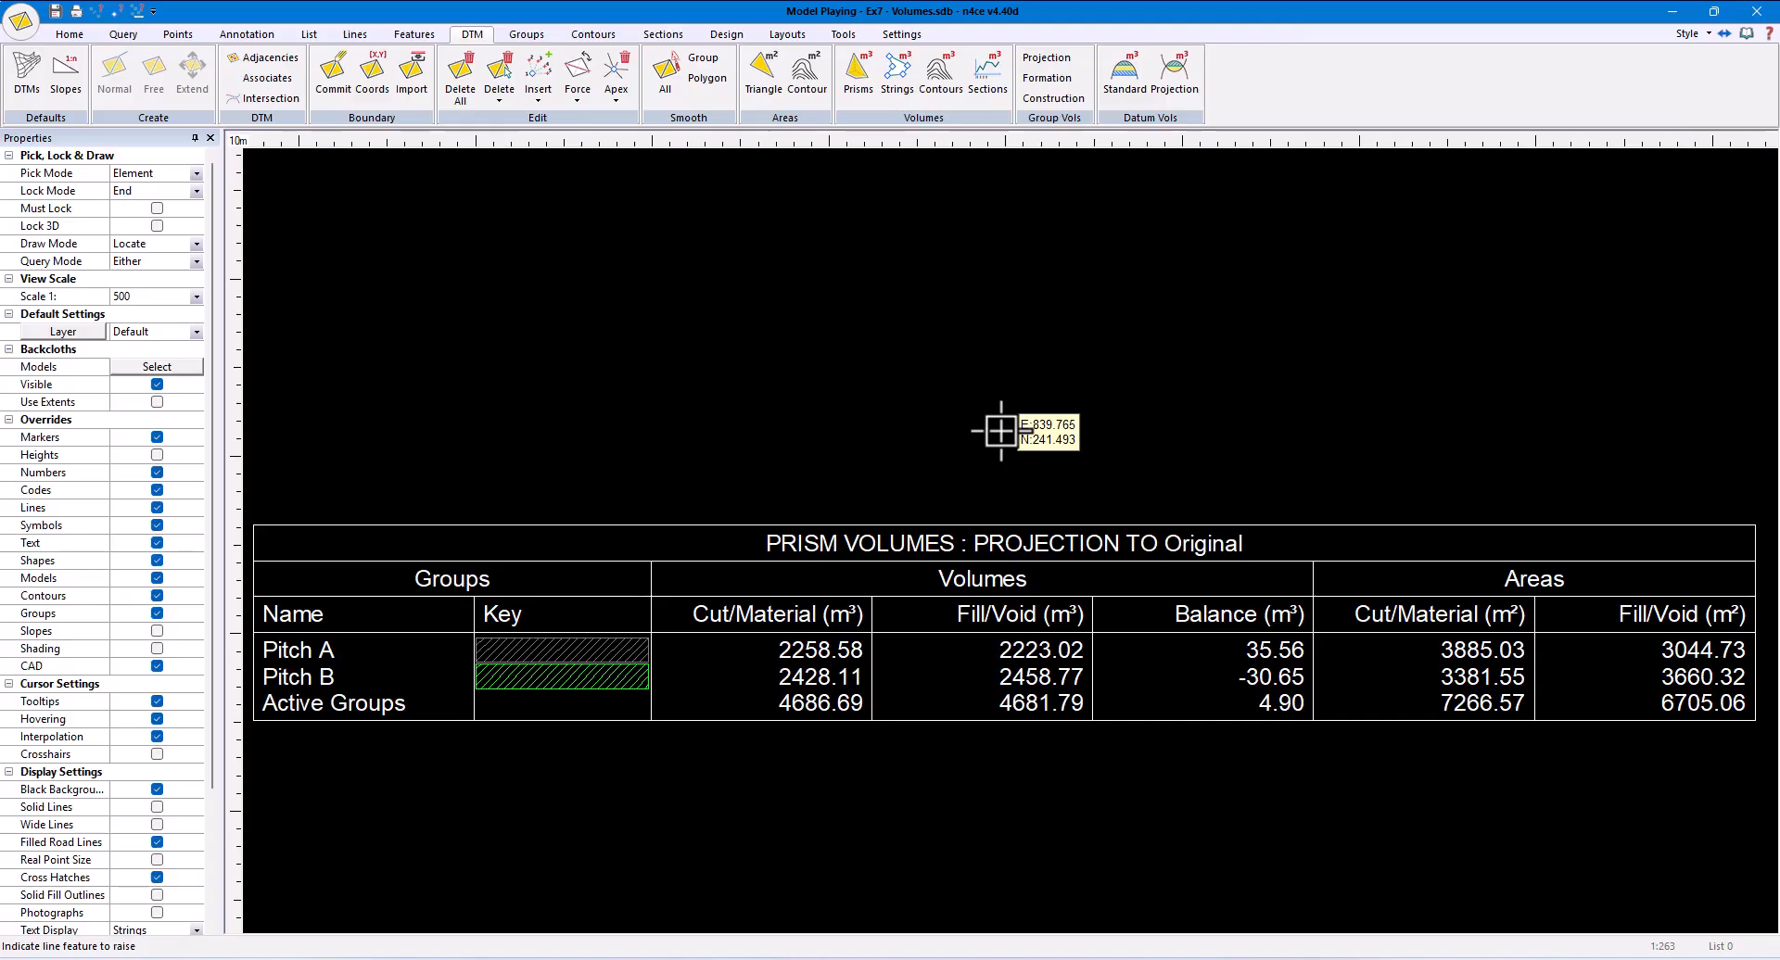
pyautogui.middleClick(1001, 431)
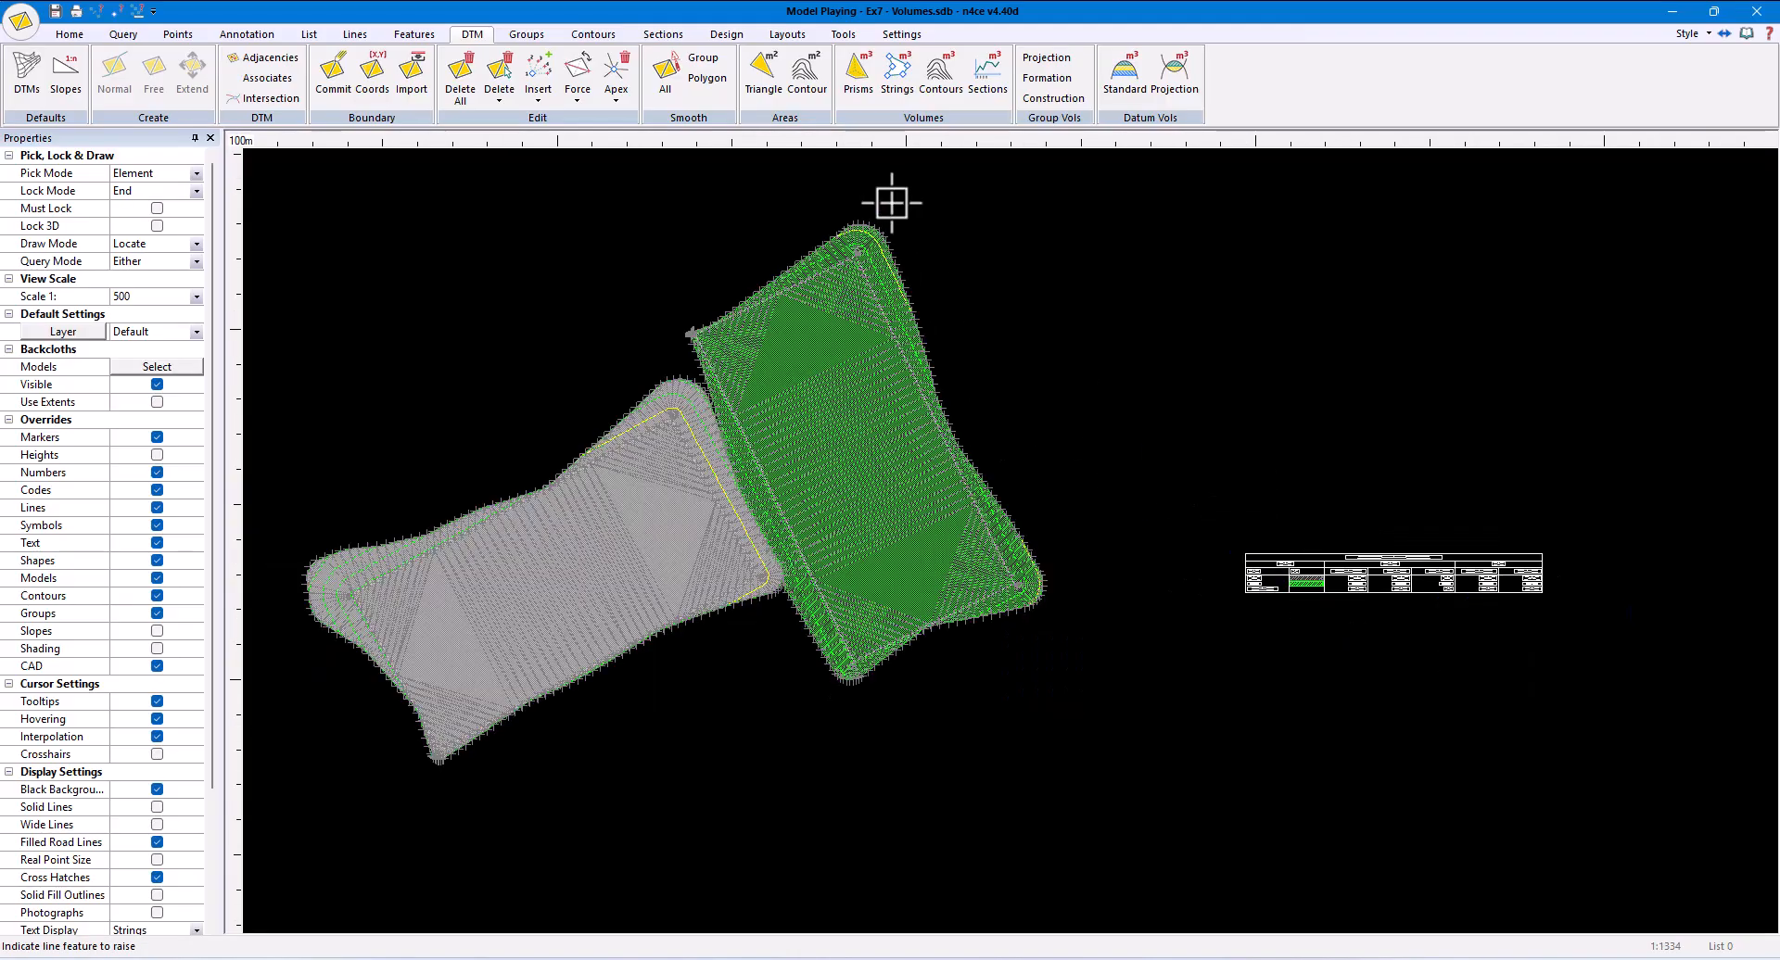
# - Add a text style named Group Text with a size of 20 mm
pyautogui.click(900, 34)
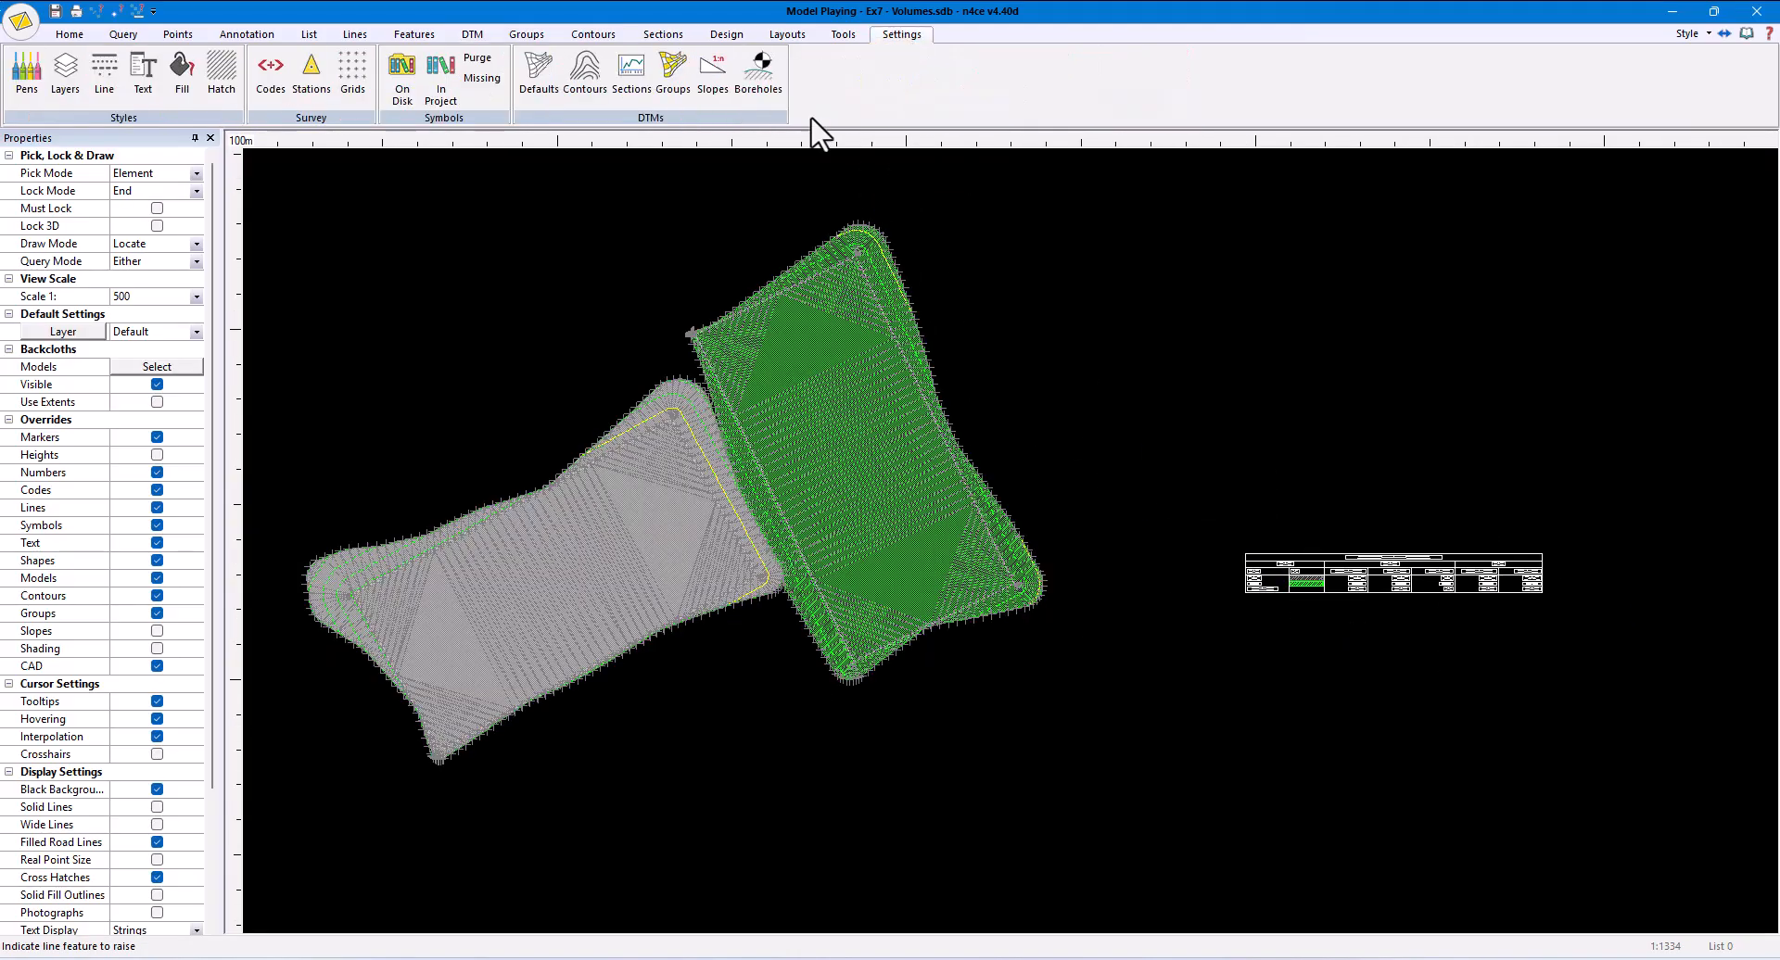
pyautogui.click(137, 74)
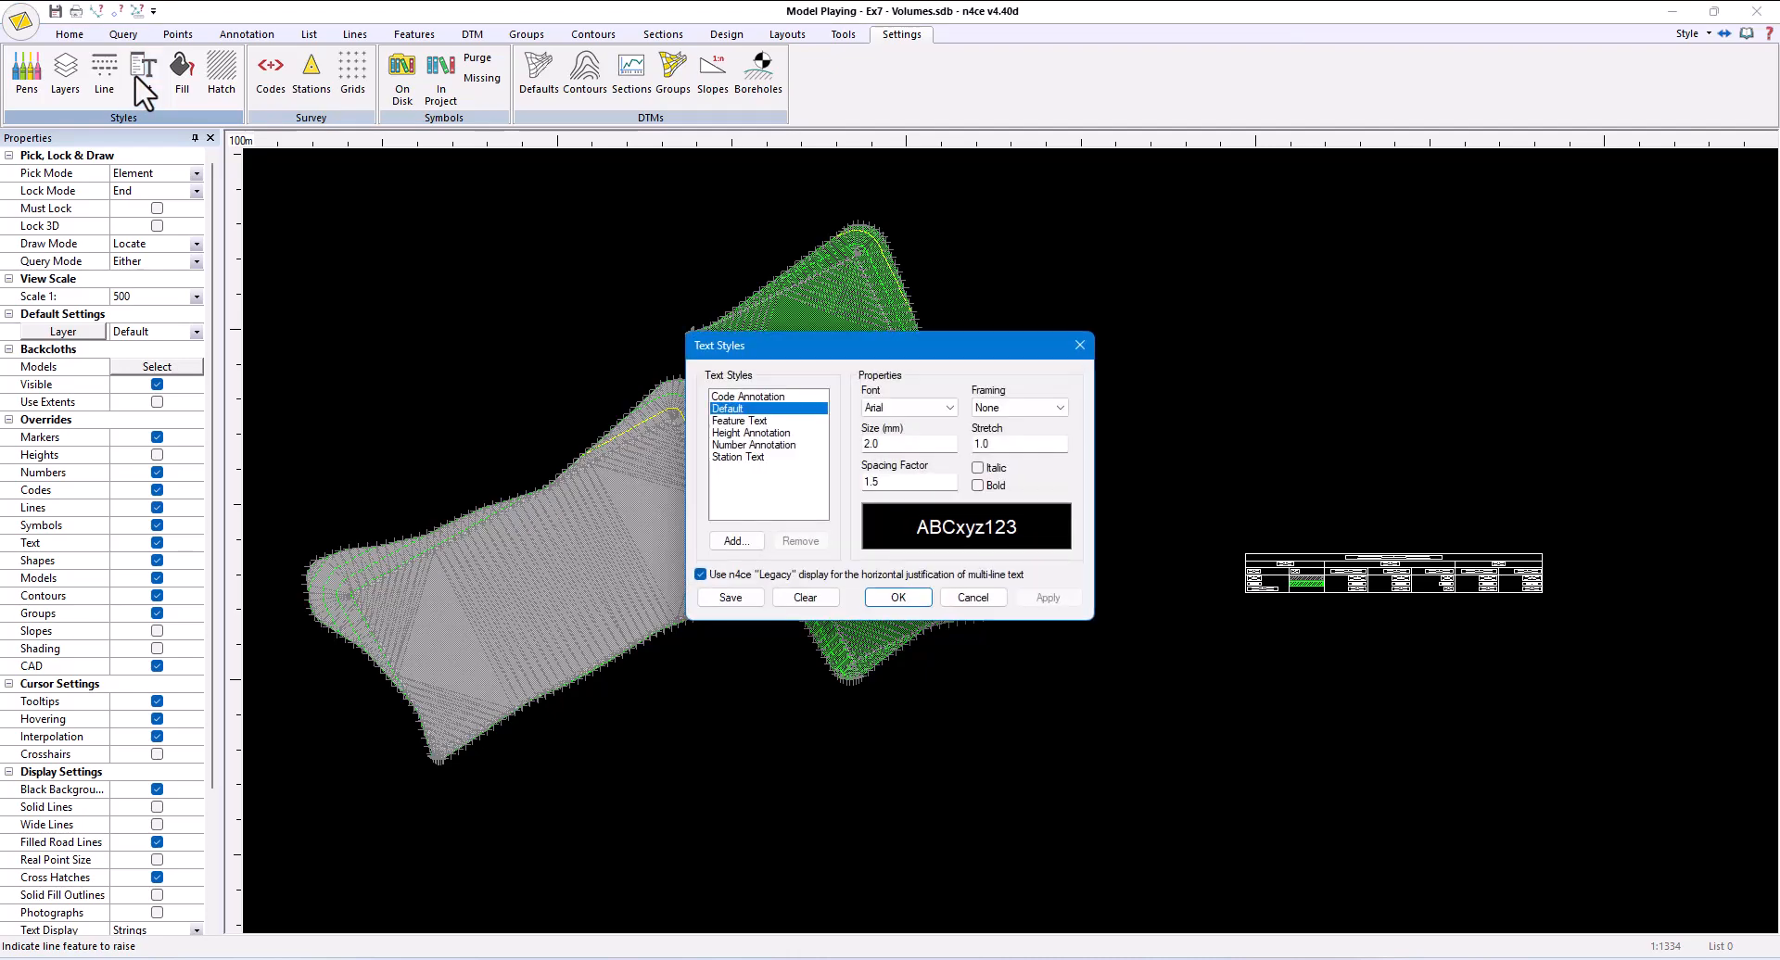
pyautogui.click(728, 540)
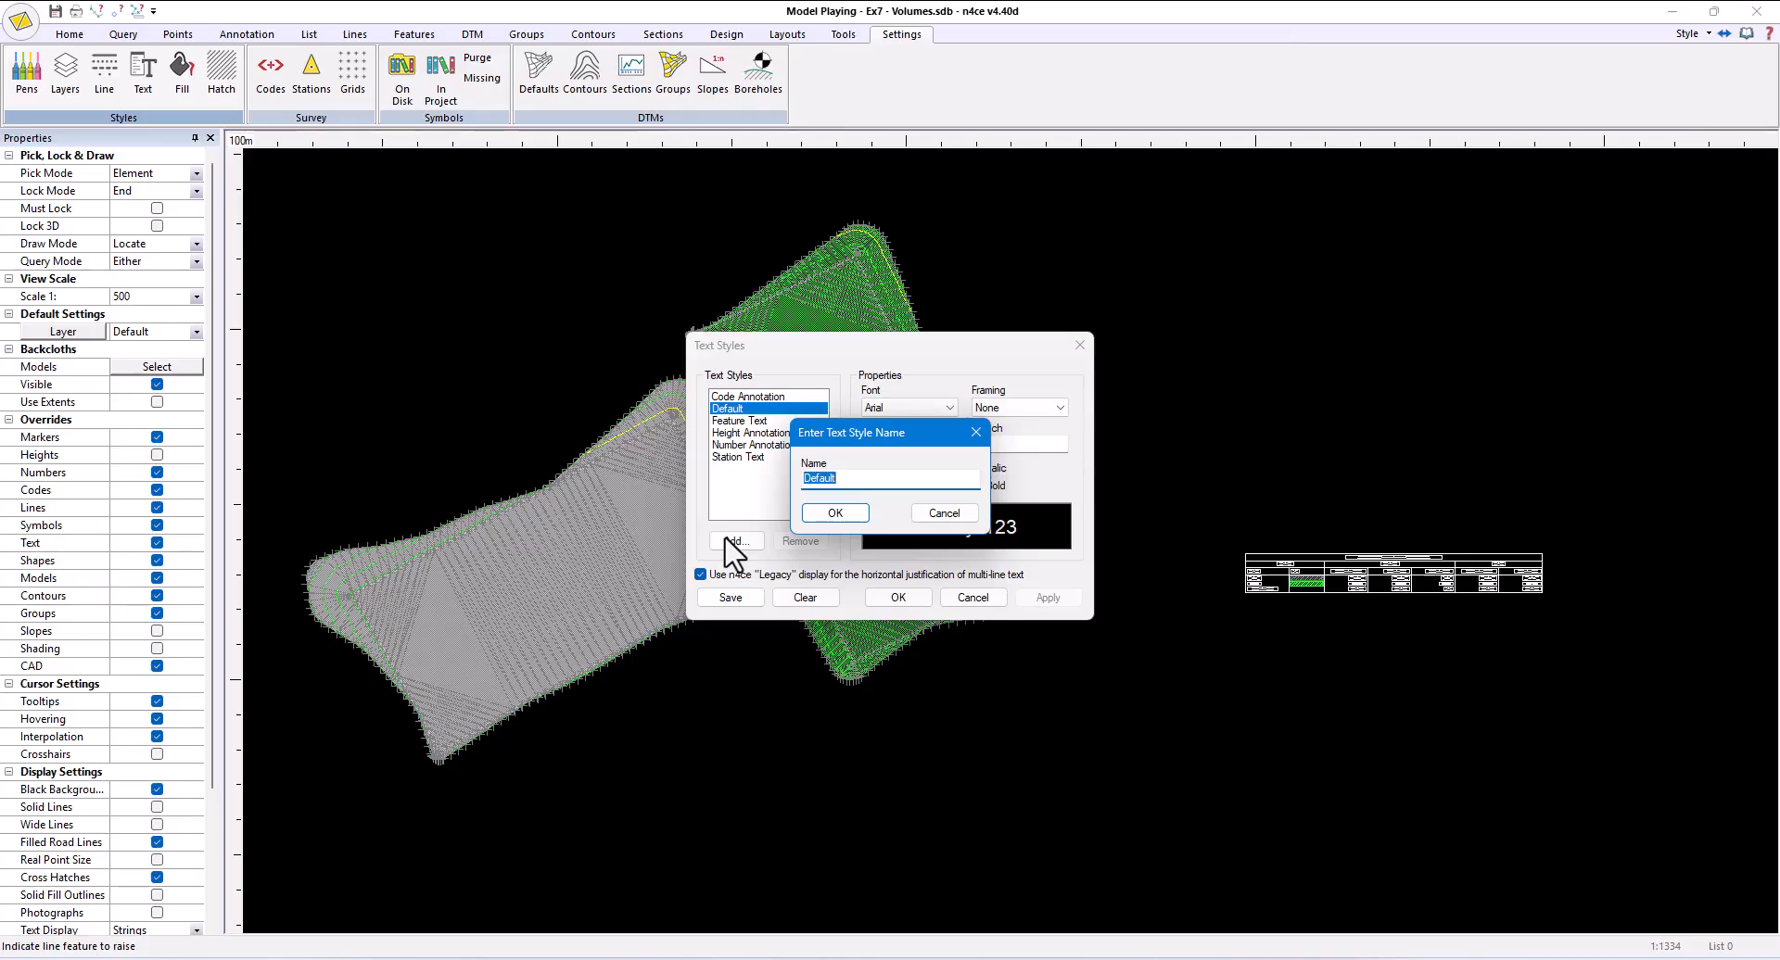
pyautogui.write('Group Text')
pyautogui.click(816, 514)
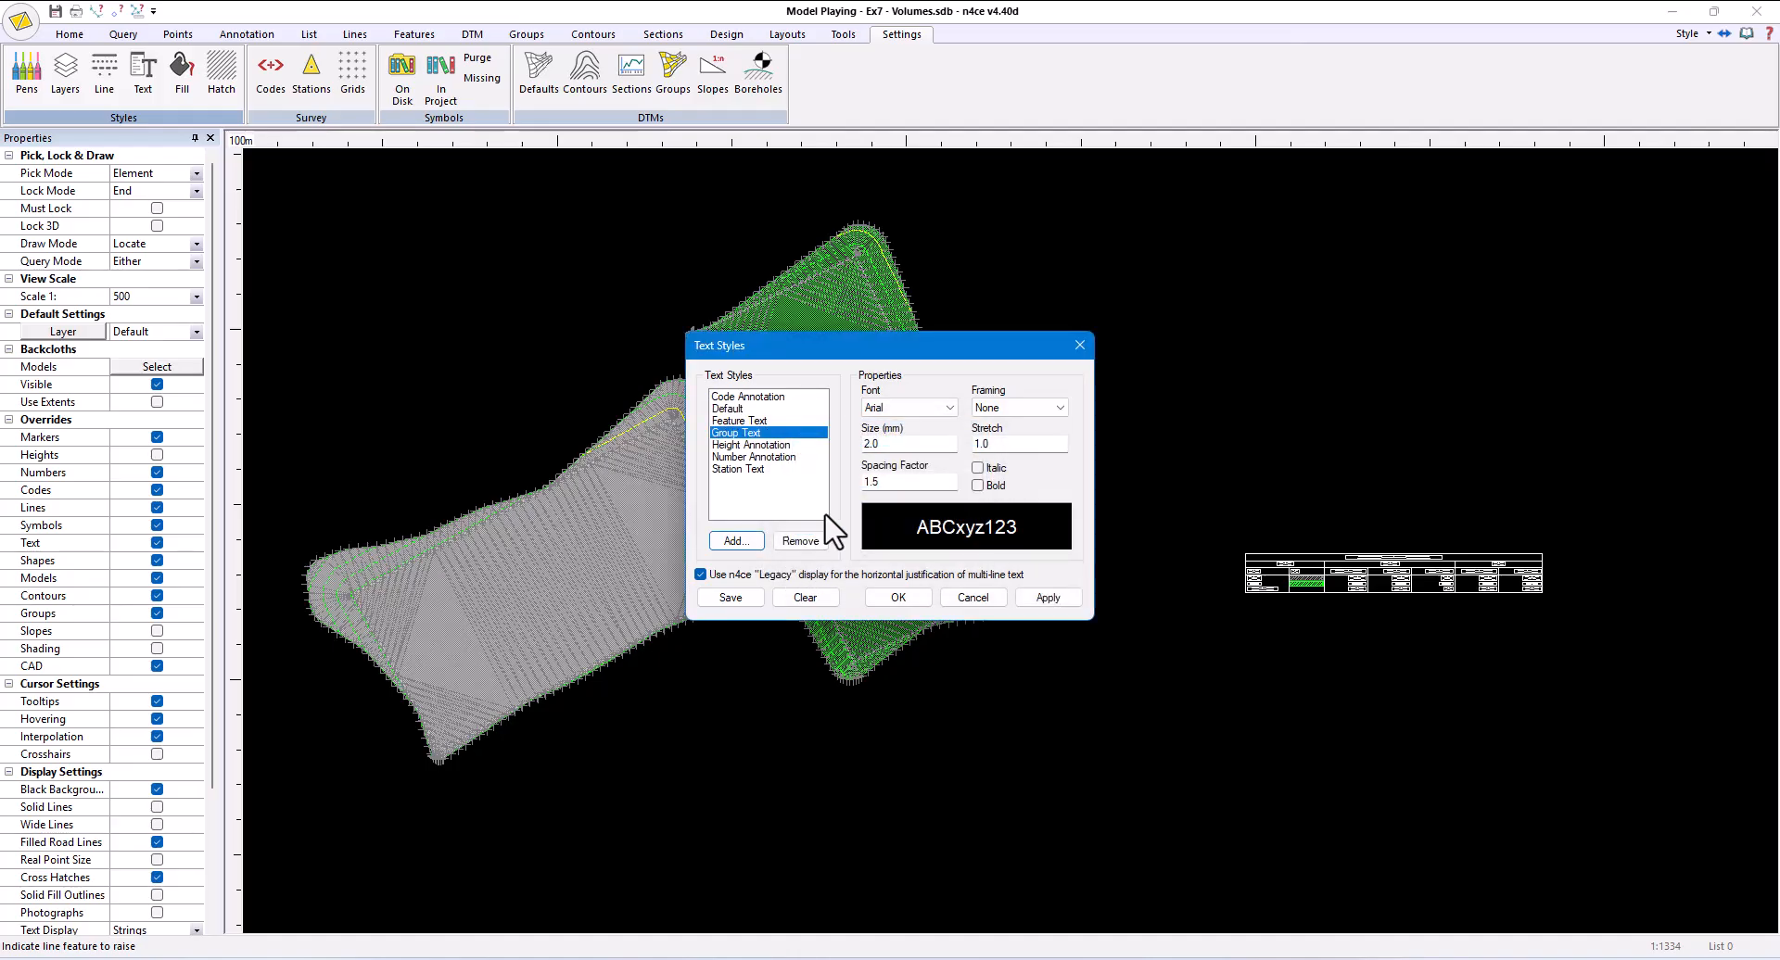
pyautogui.doubleClick(891, 451)
pyautogui.write('20')
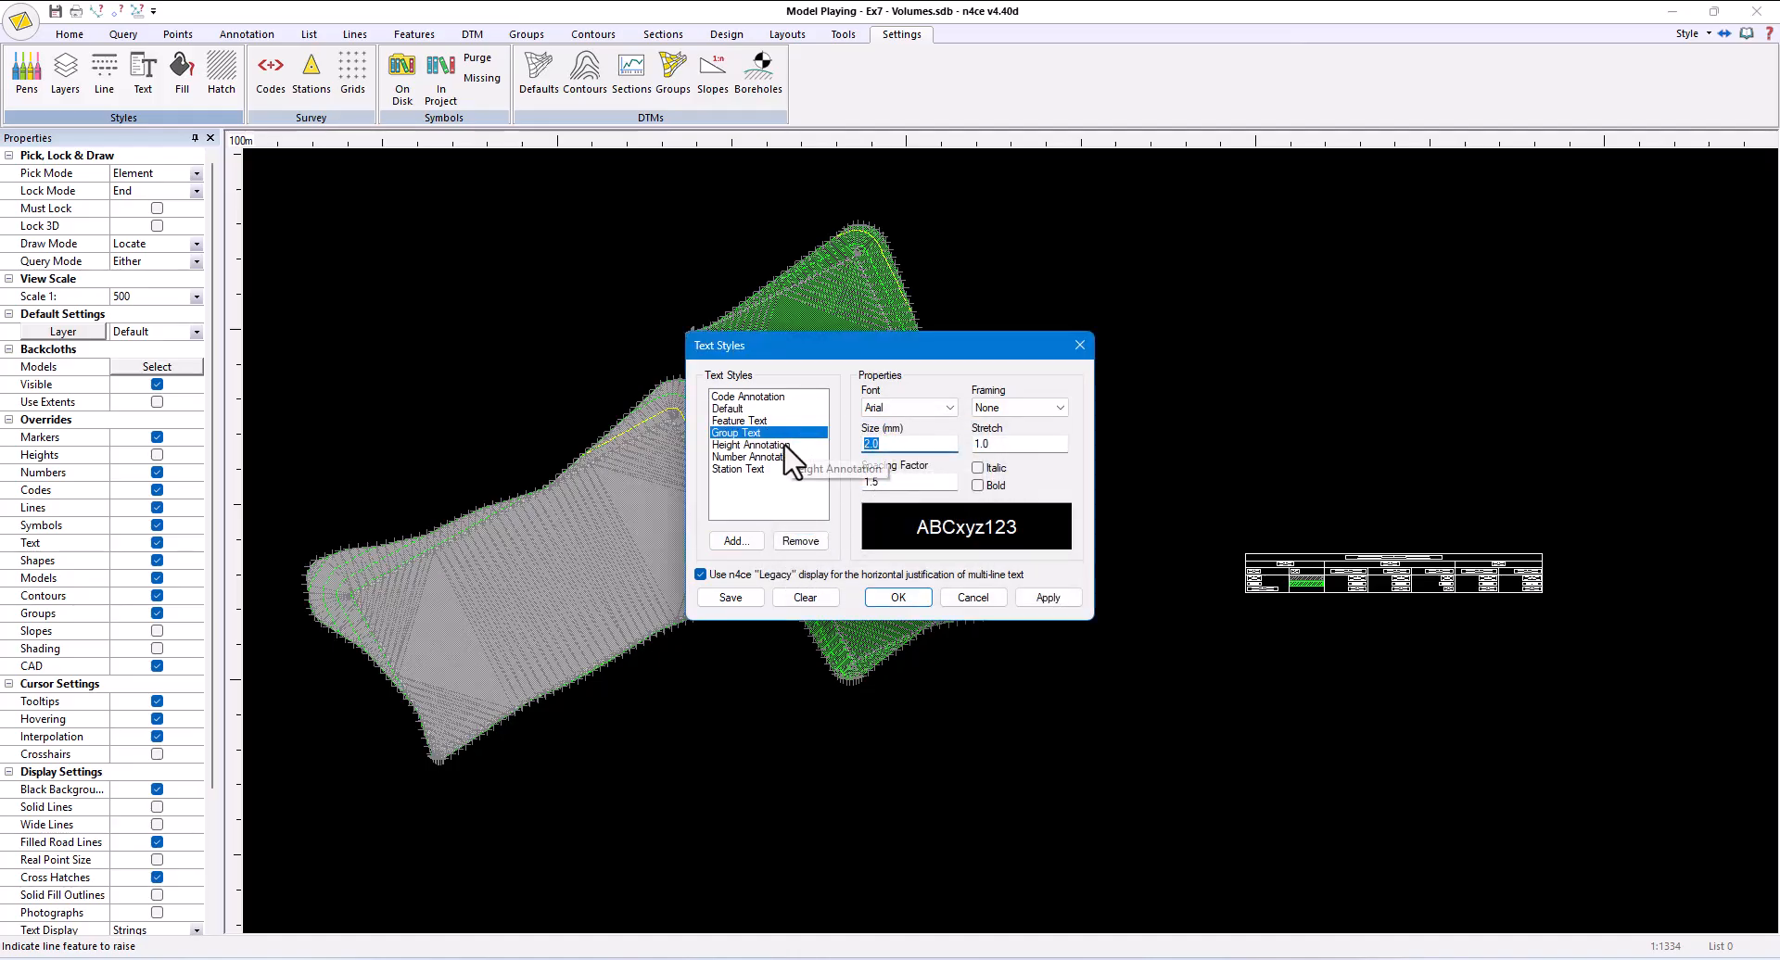
pyautogui.click(897, 598)
# - Label the Pitch B and Pitch A groups using the Group Text style, placing each label outside its pitch with a leader
pyautogui.click(526, 35)
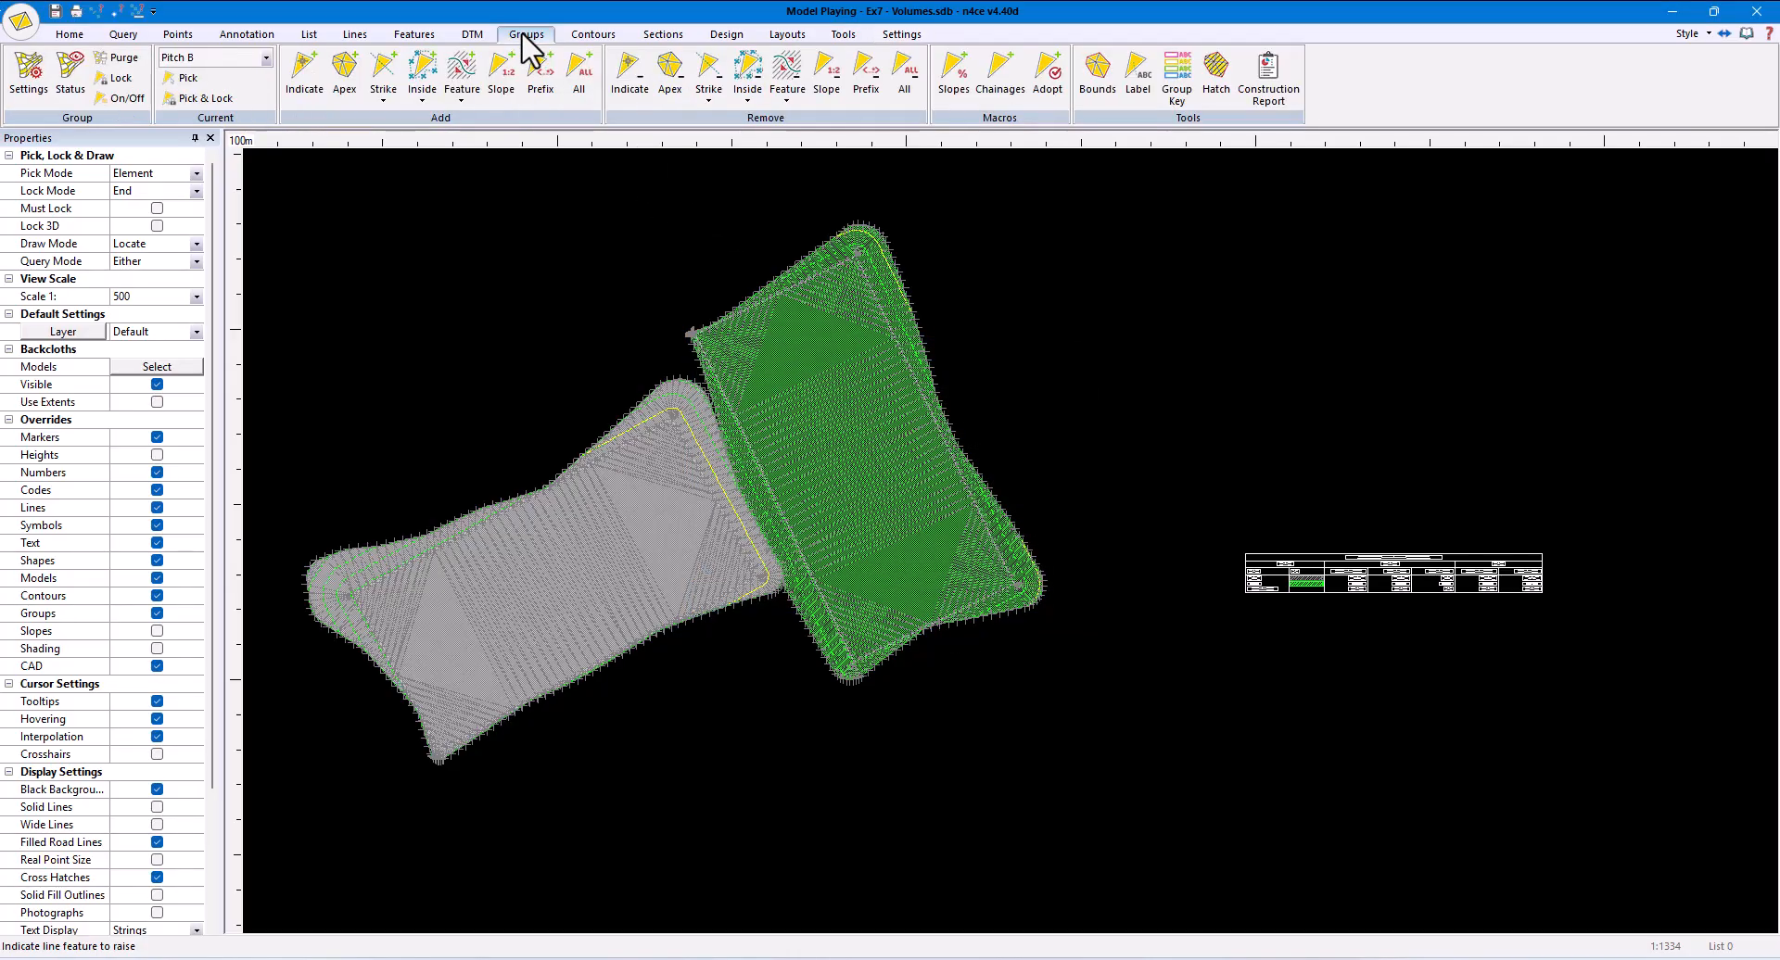
pyautogui.click(1140, 90)
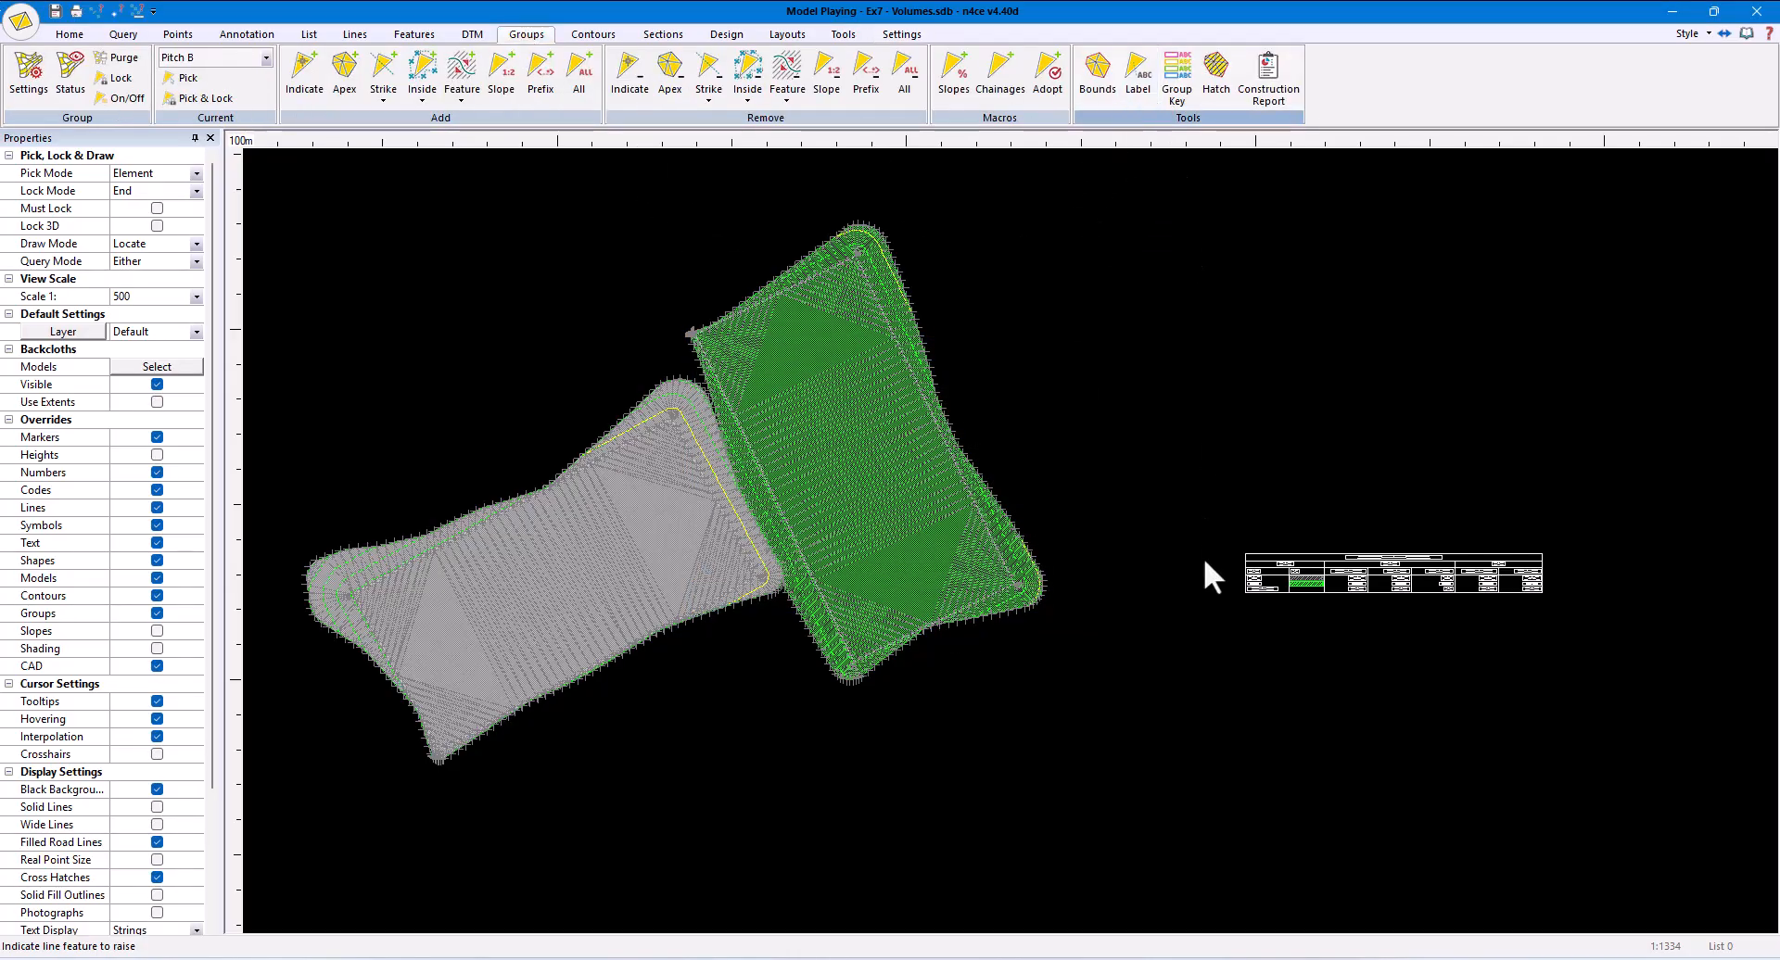
pyautogui.click(916, 535)
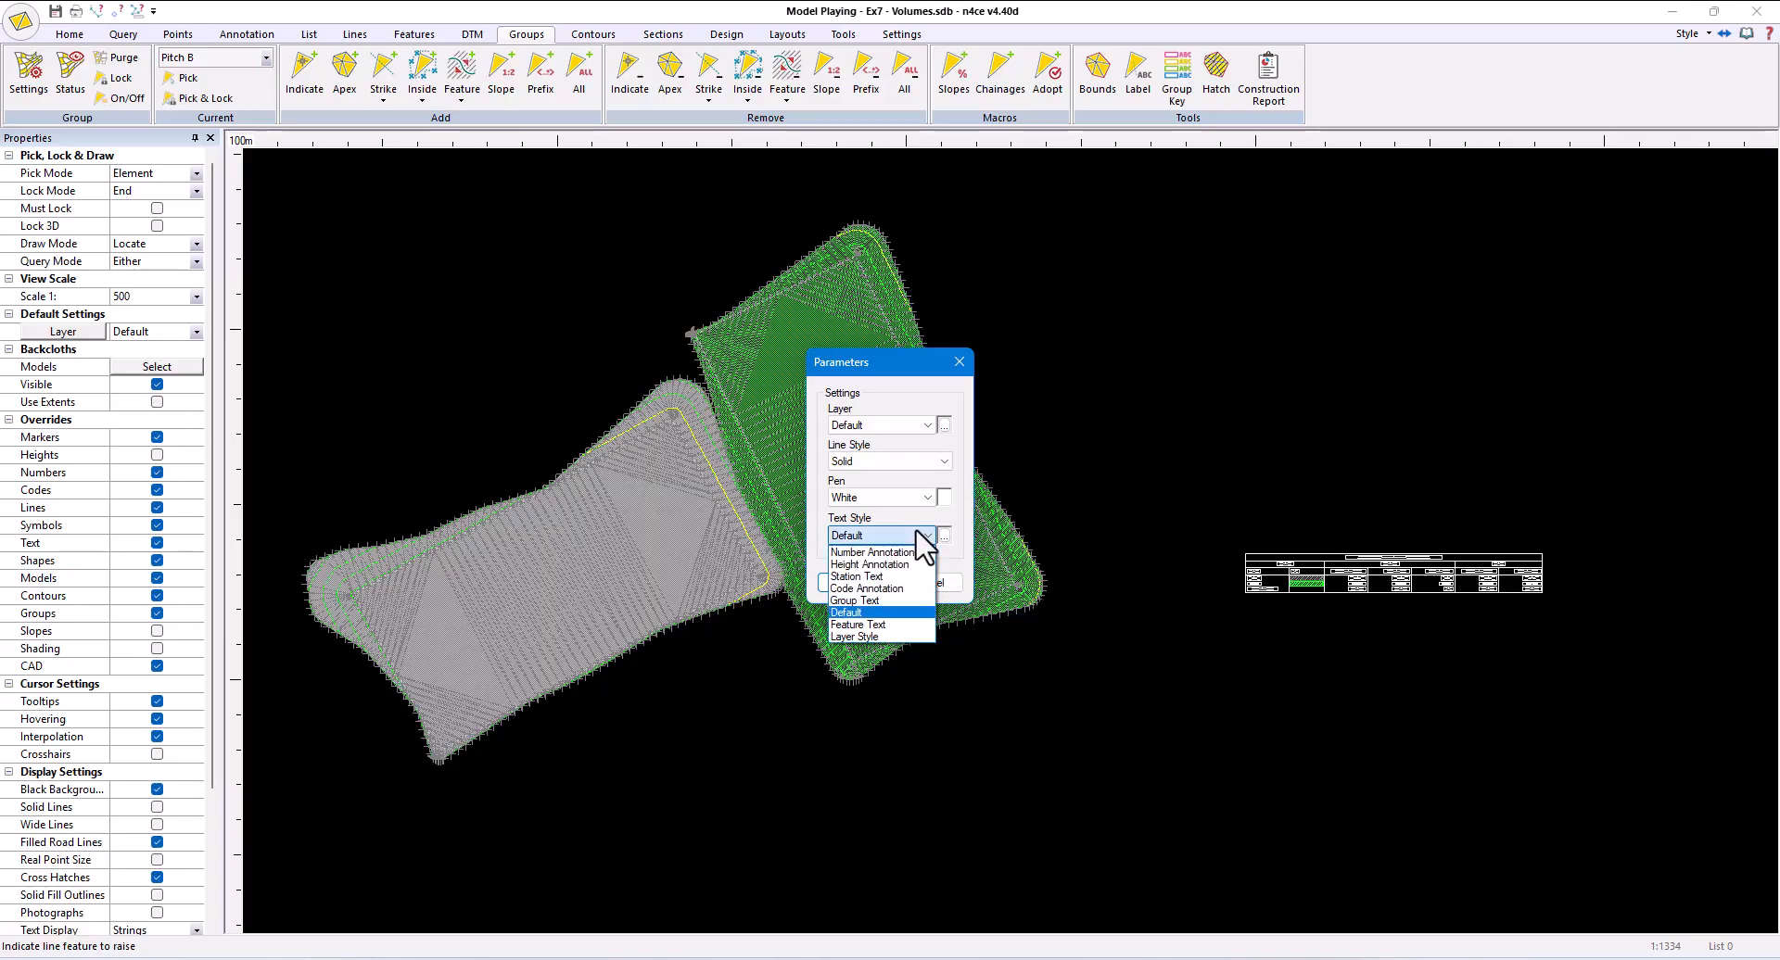
pyautogui.click(907, 602)
pyautogui.click(863, 585)
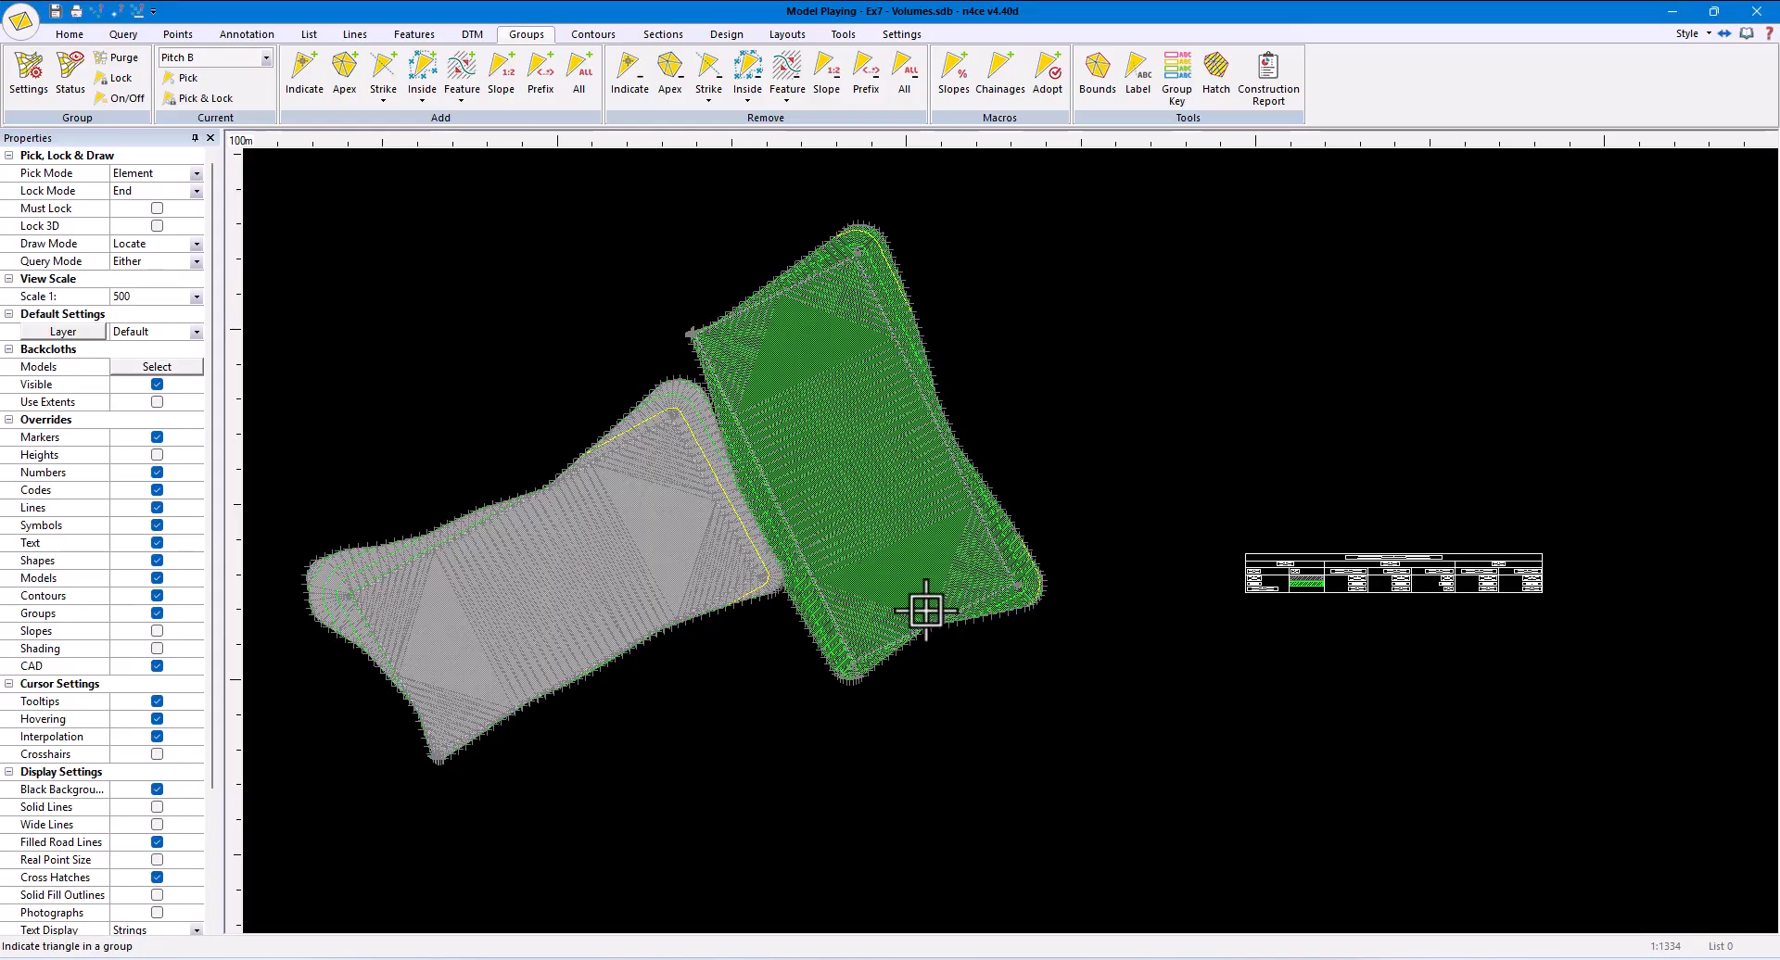
pyautogui.click(1080, 706)
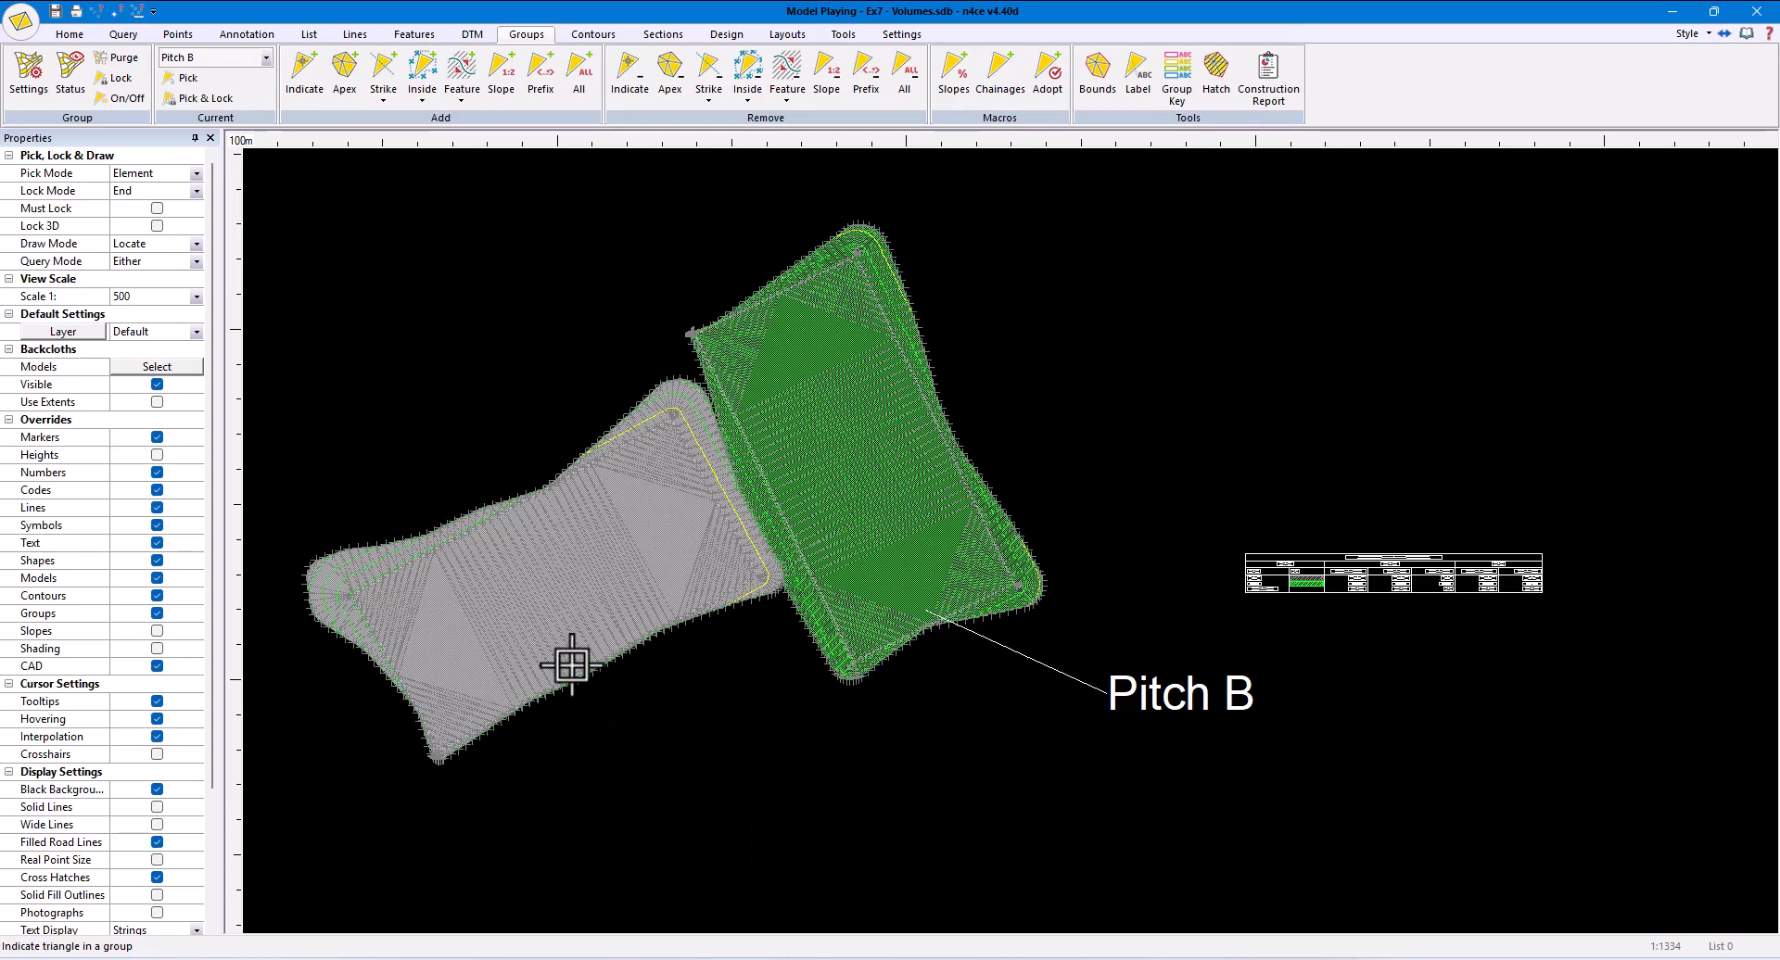
pyautogui.click(484, 695)
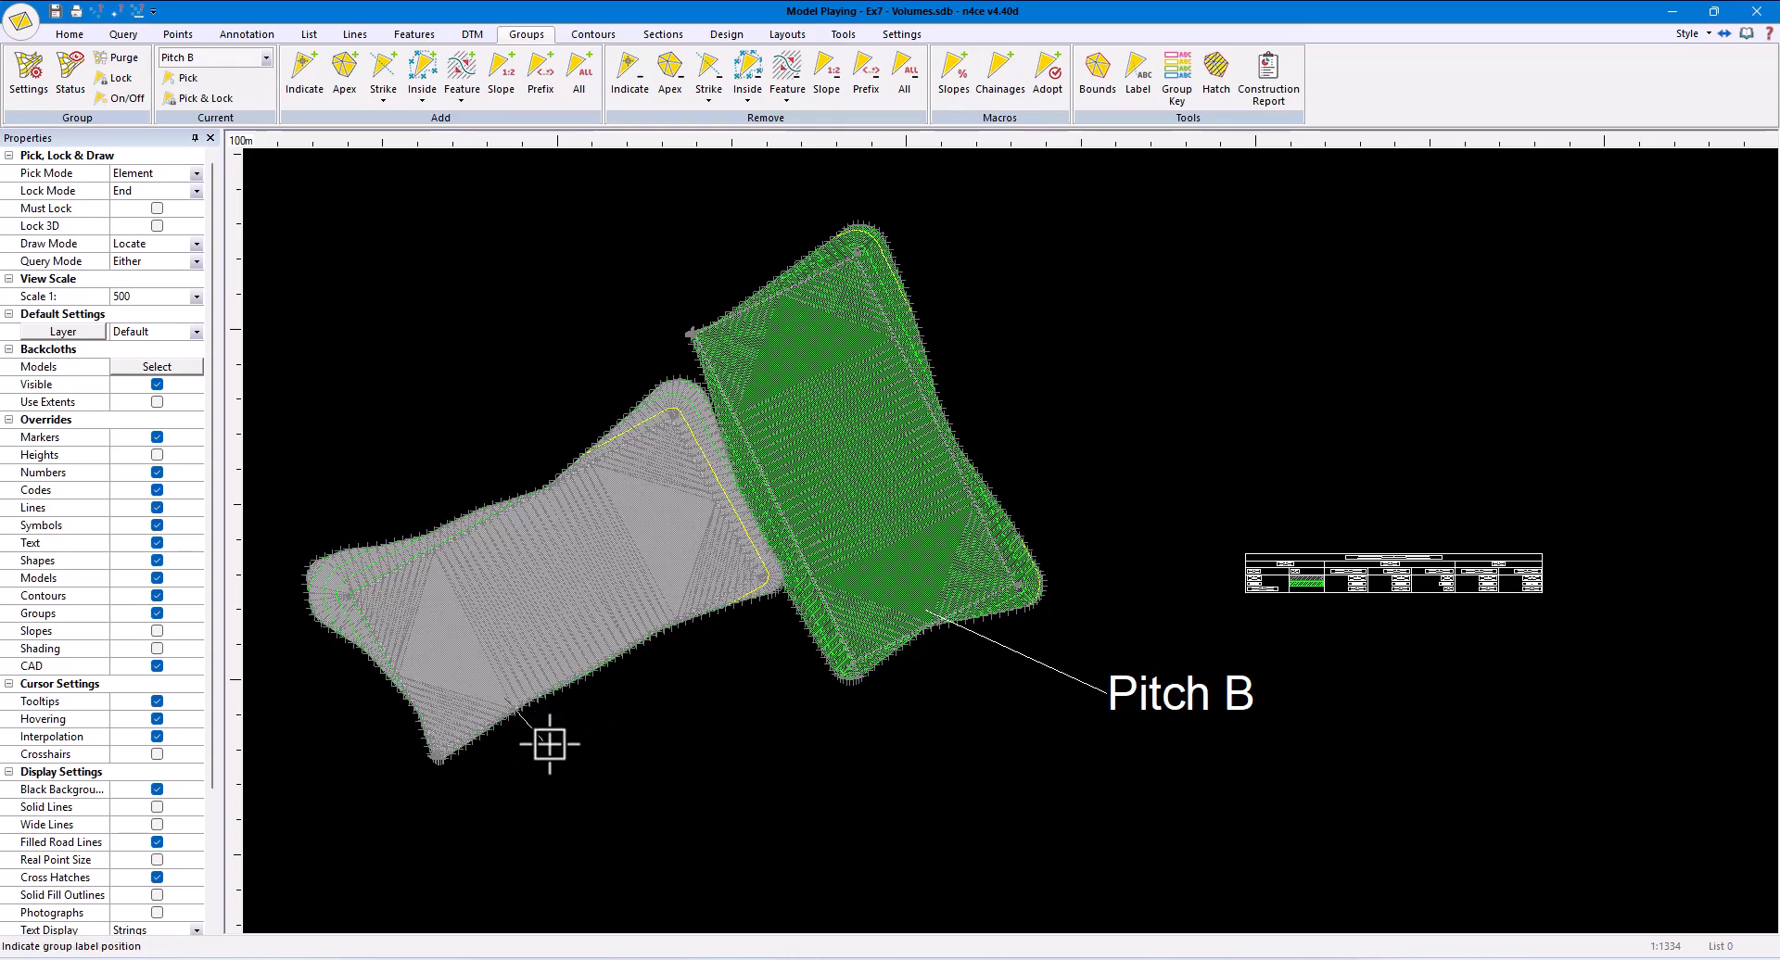
pyautogui.click(548, 743)
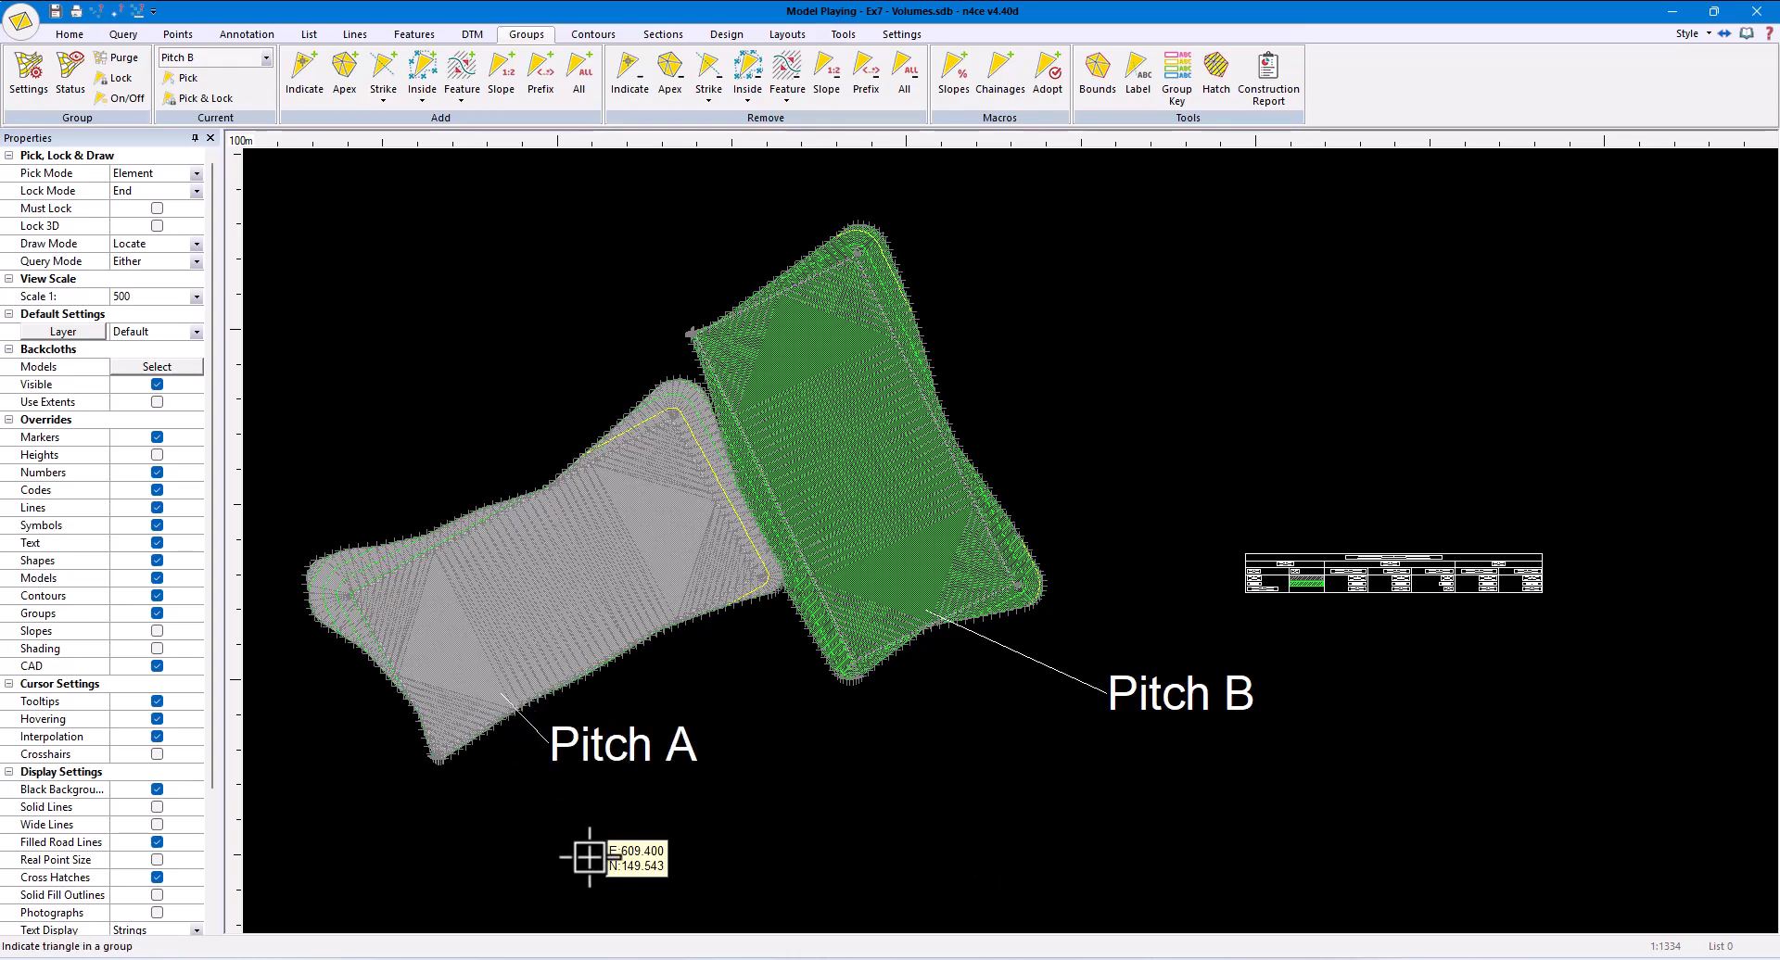
# - Turn off the display of the model triangles and point markers, keeping the group hatching on
pyautogui.click(156, 614)
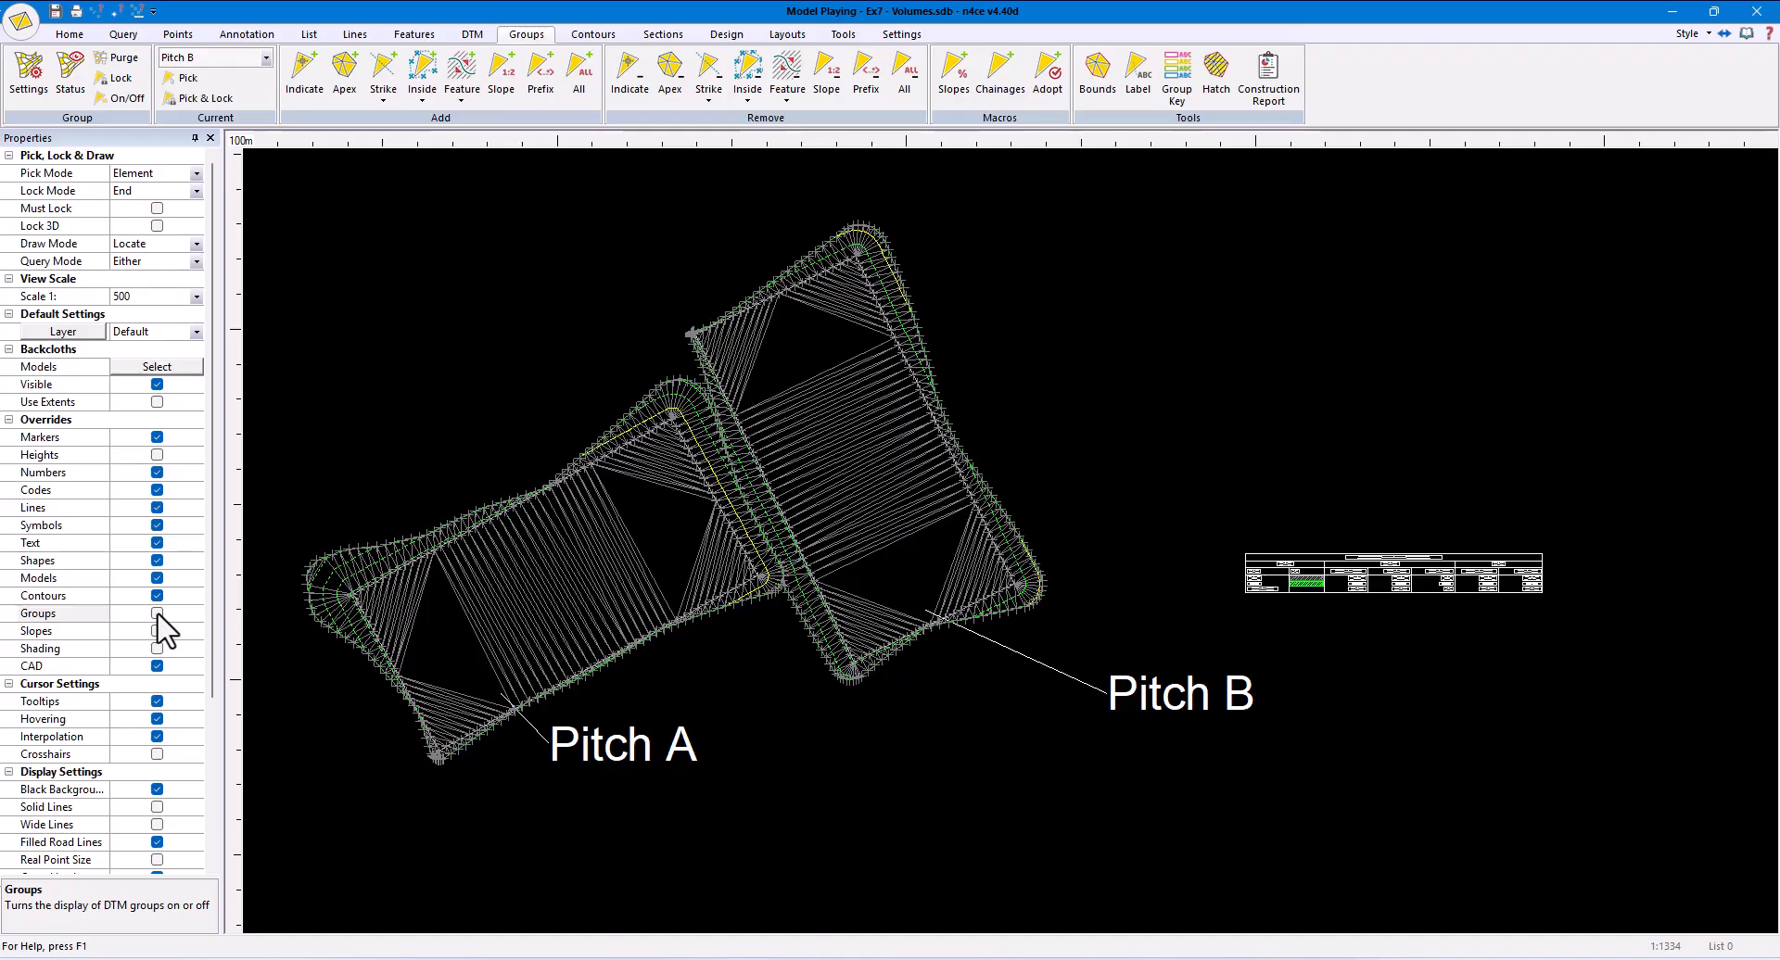
pyautogui.click(156, 578)
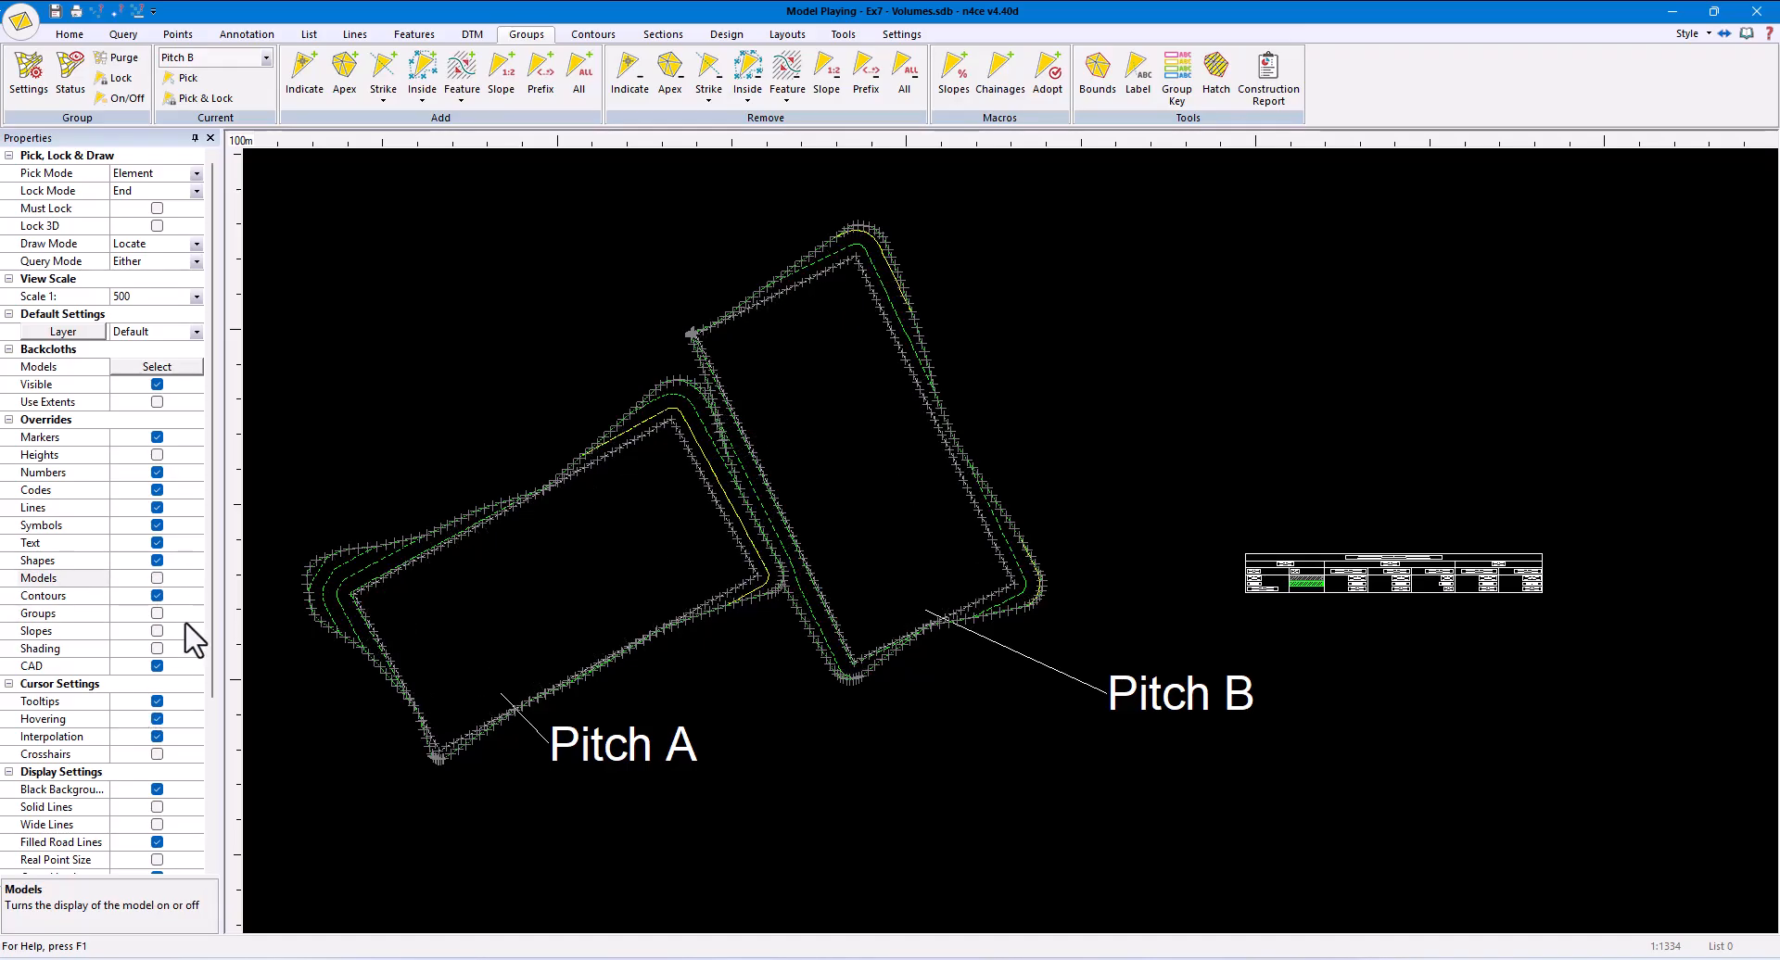
pyautogui.click(157, 614)
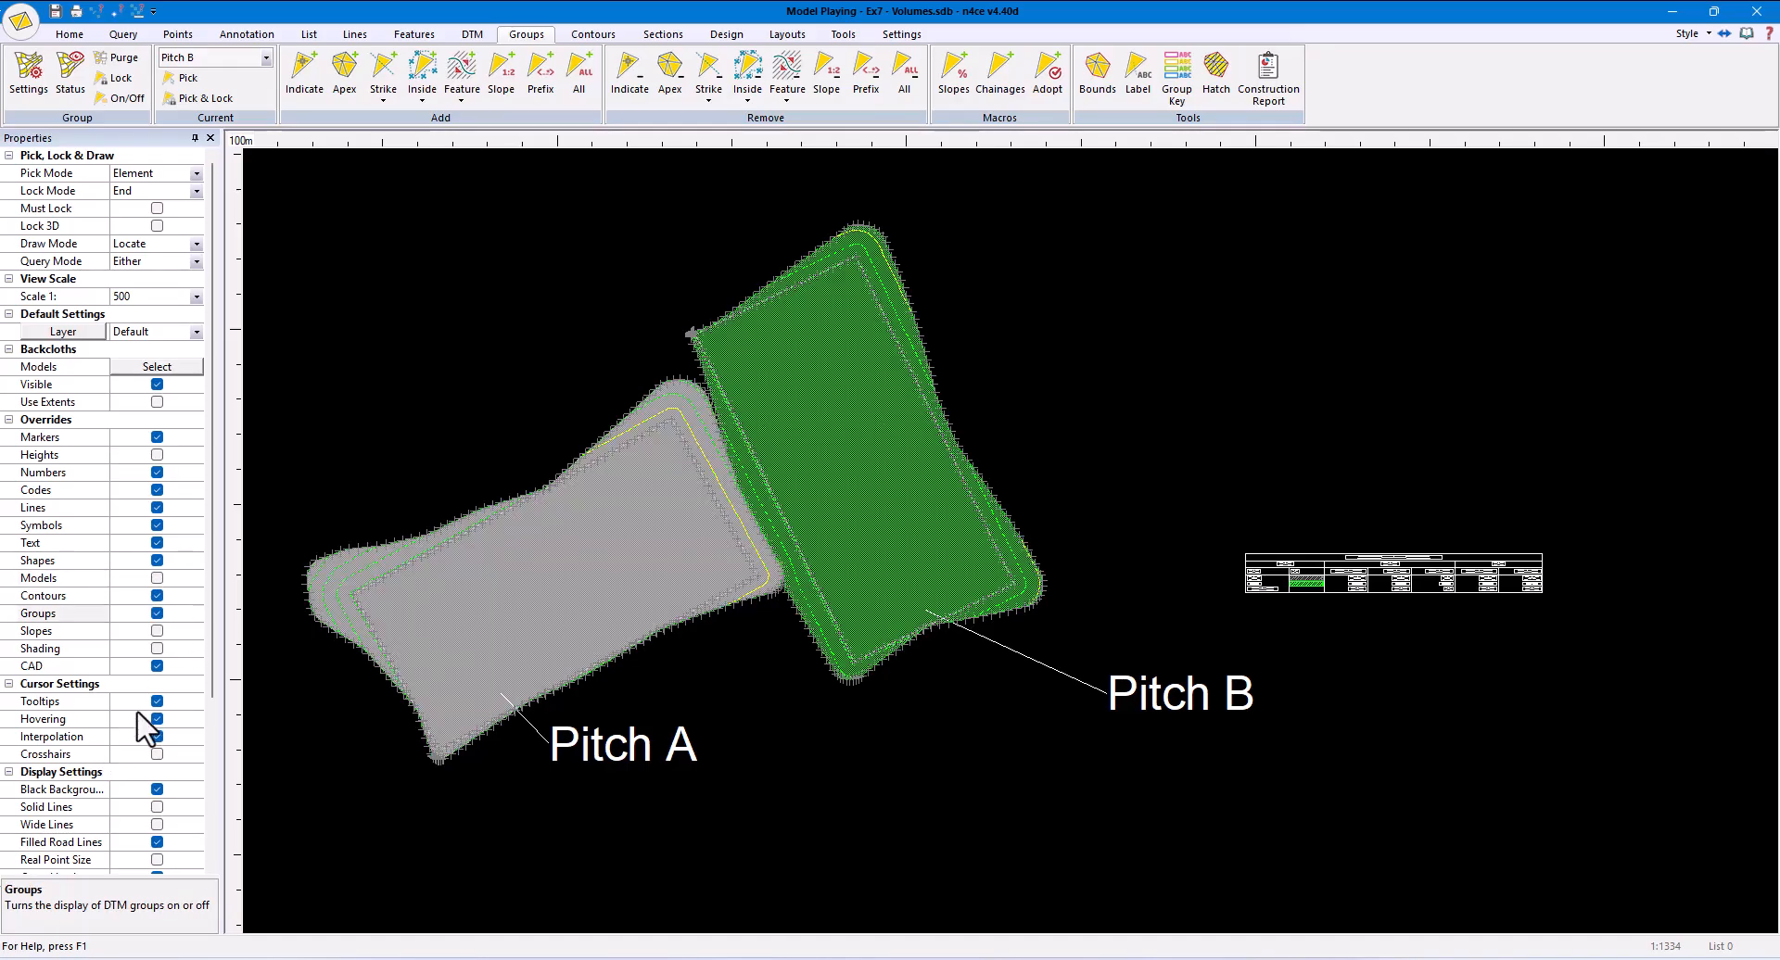
pyautogui.click(157, 436)
pyautogui.click(157, 436)
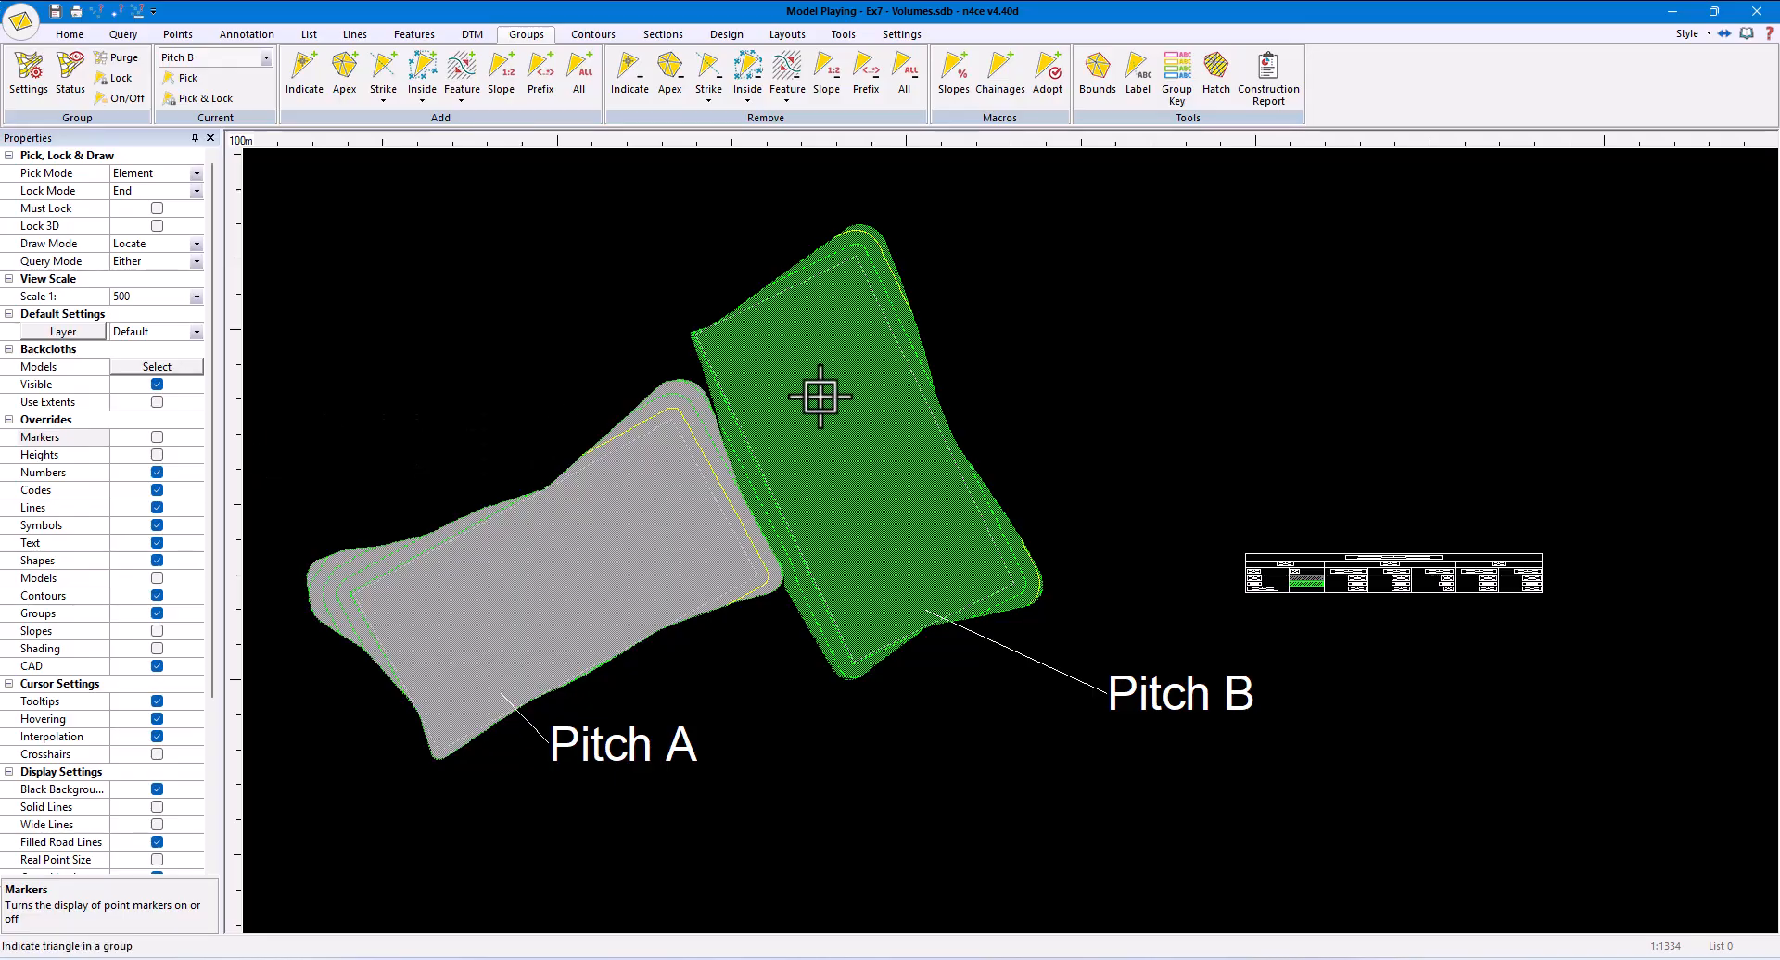
# - Create an isopachyte model named Iso, with Playing as the model and Original as the projection
pyautogui.click(1757, 11)
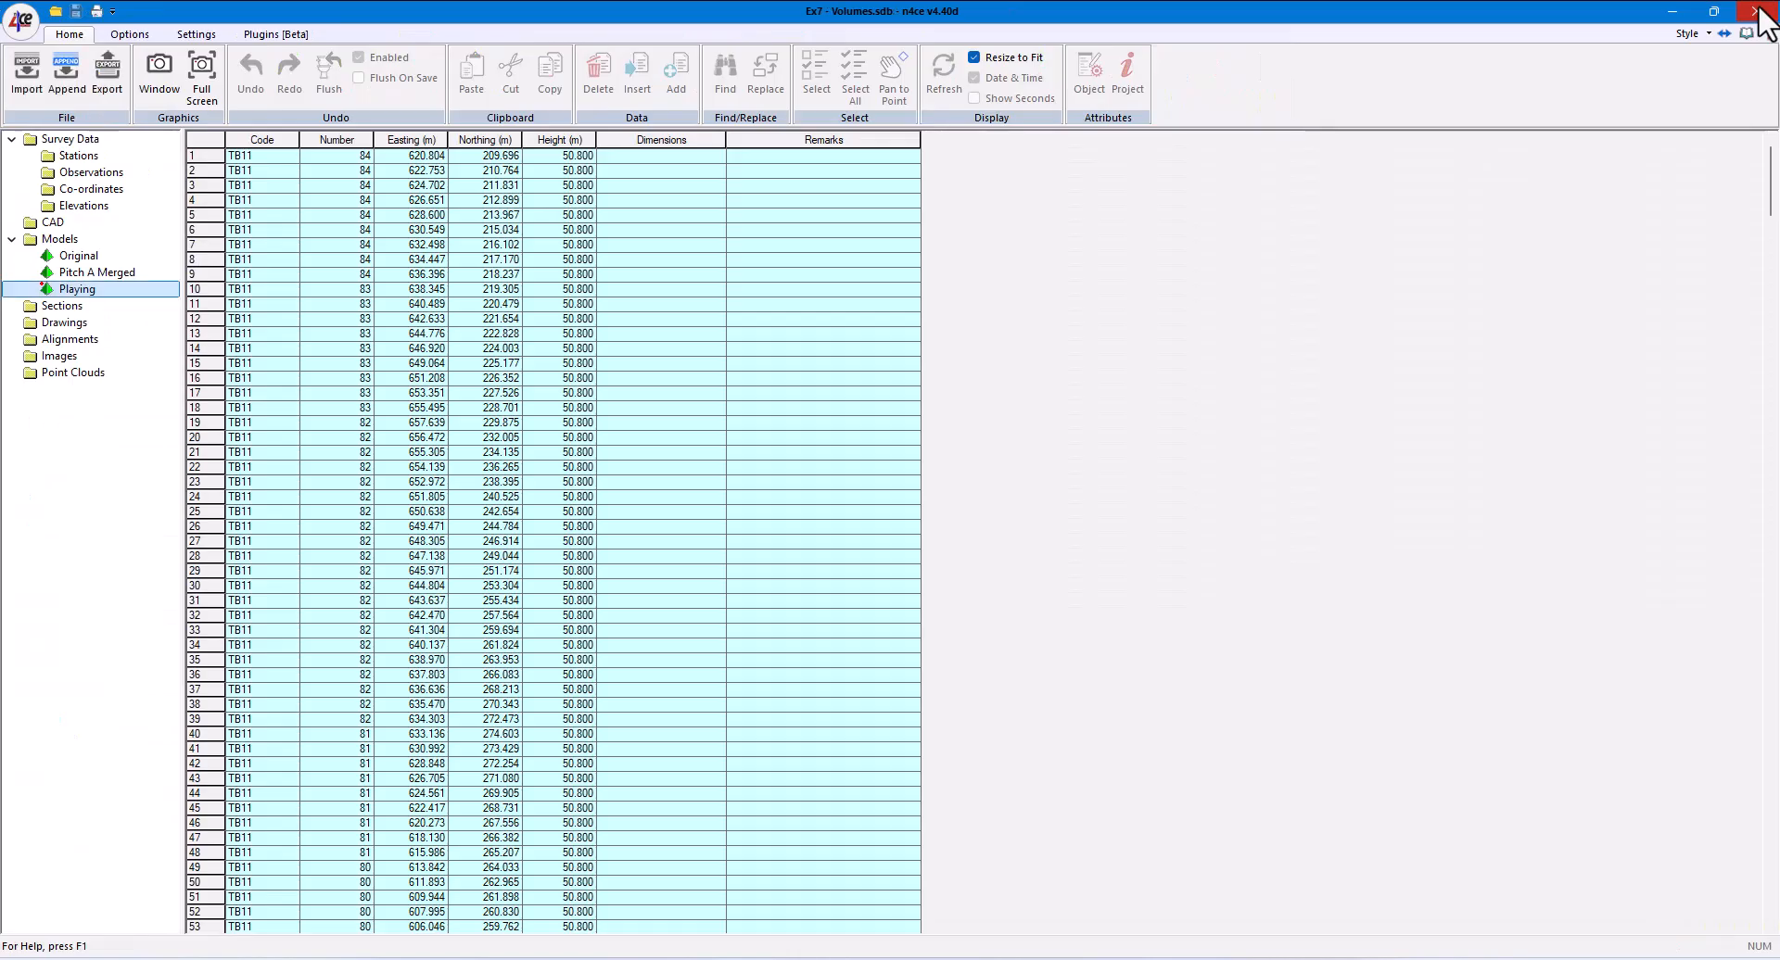
pyautogui.click(61, 239)
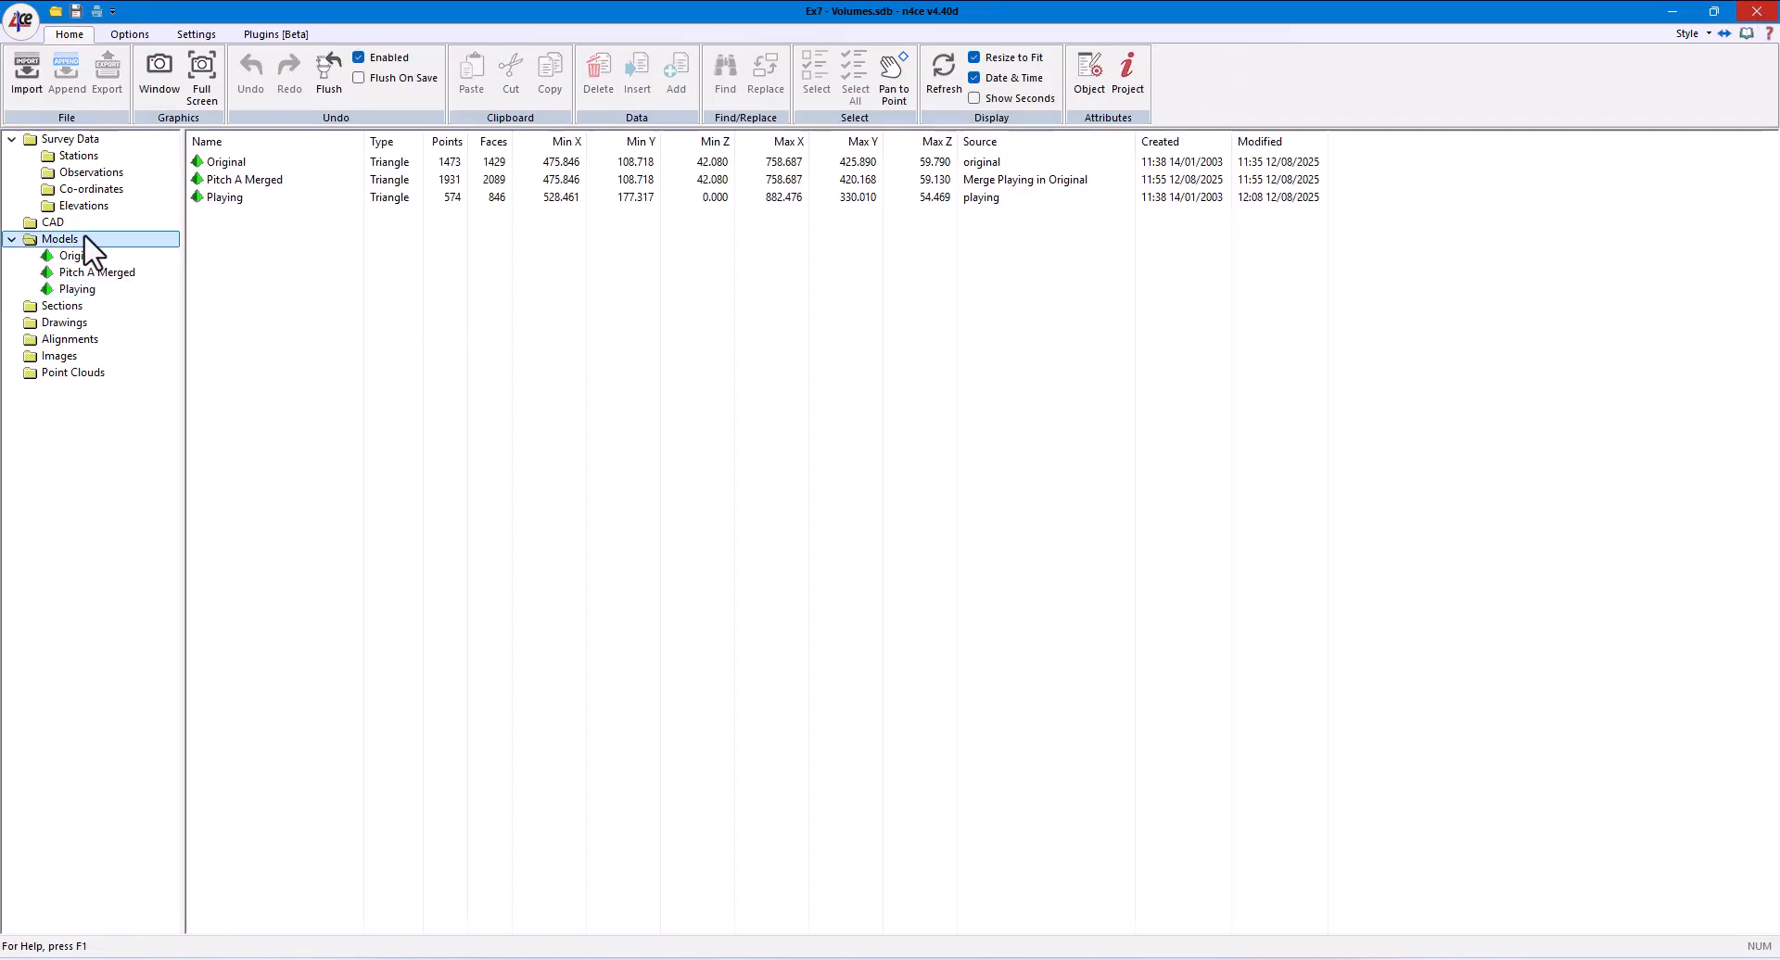
pyautogui.rightClick(51, 243)
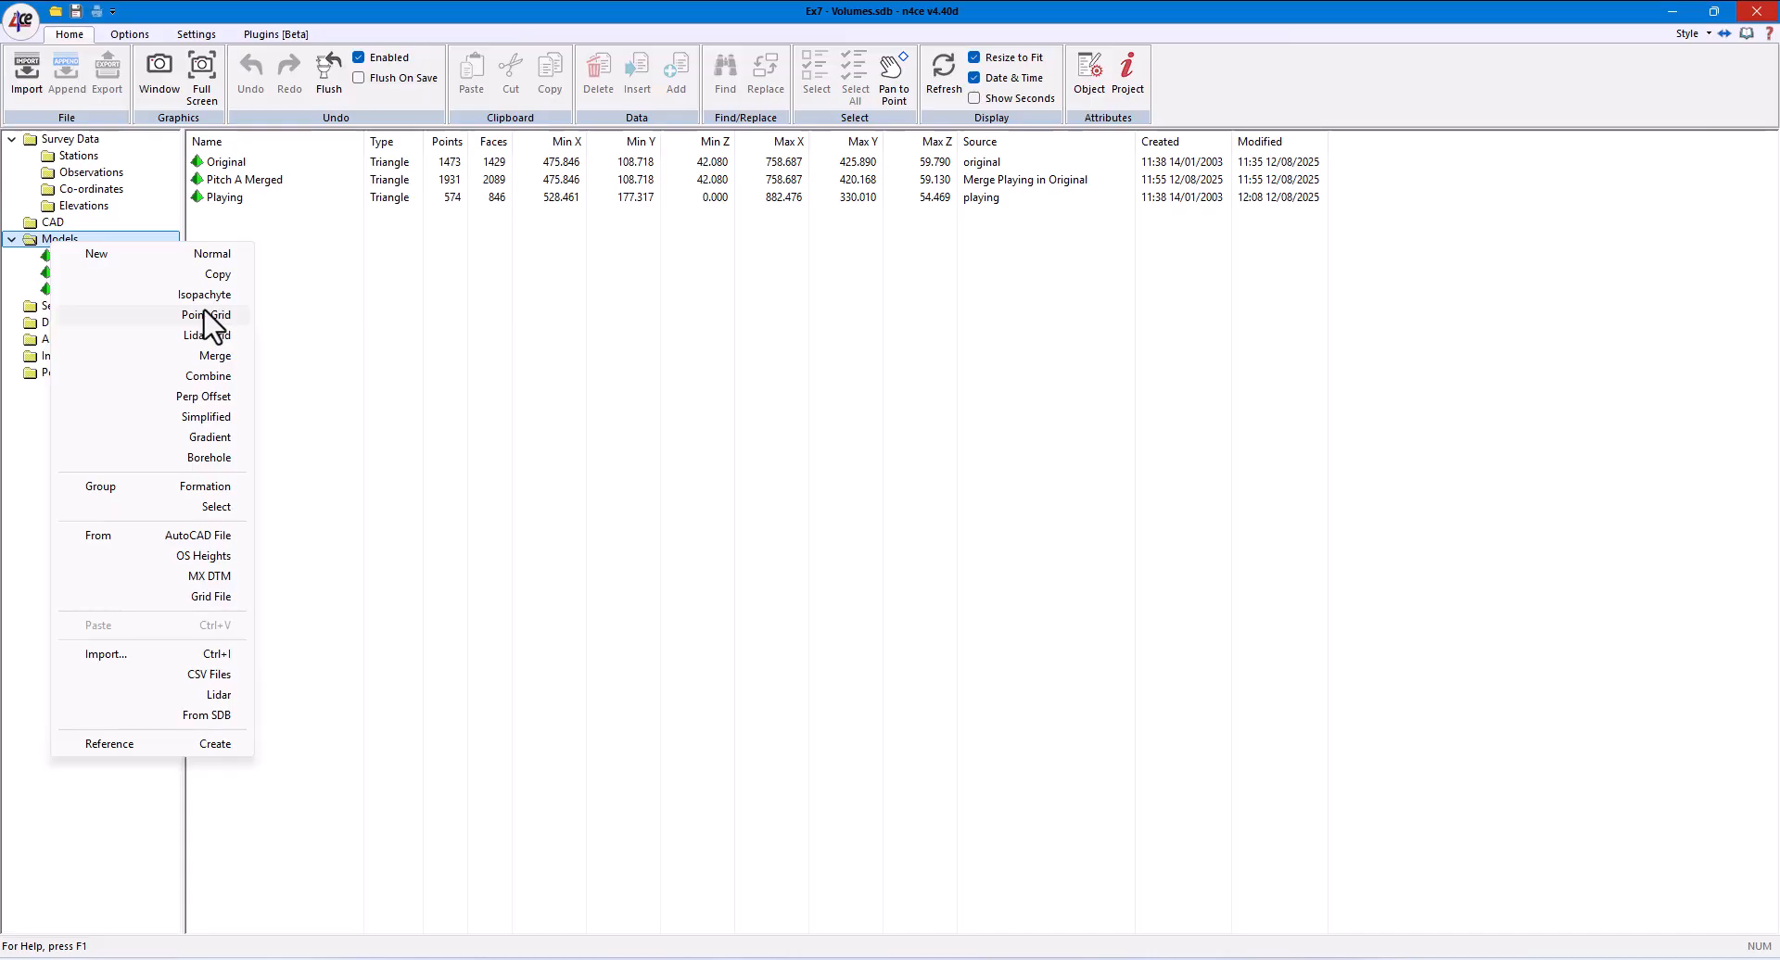
pyautogui.click(205, 295)
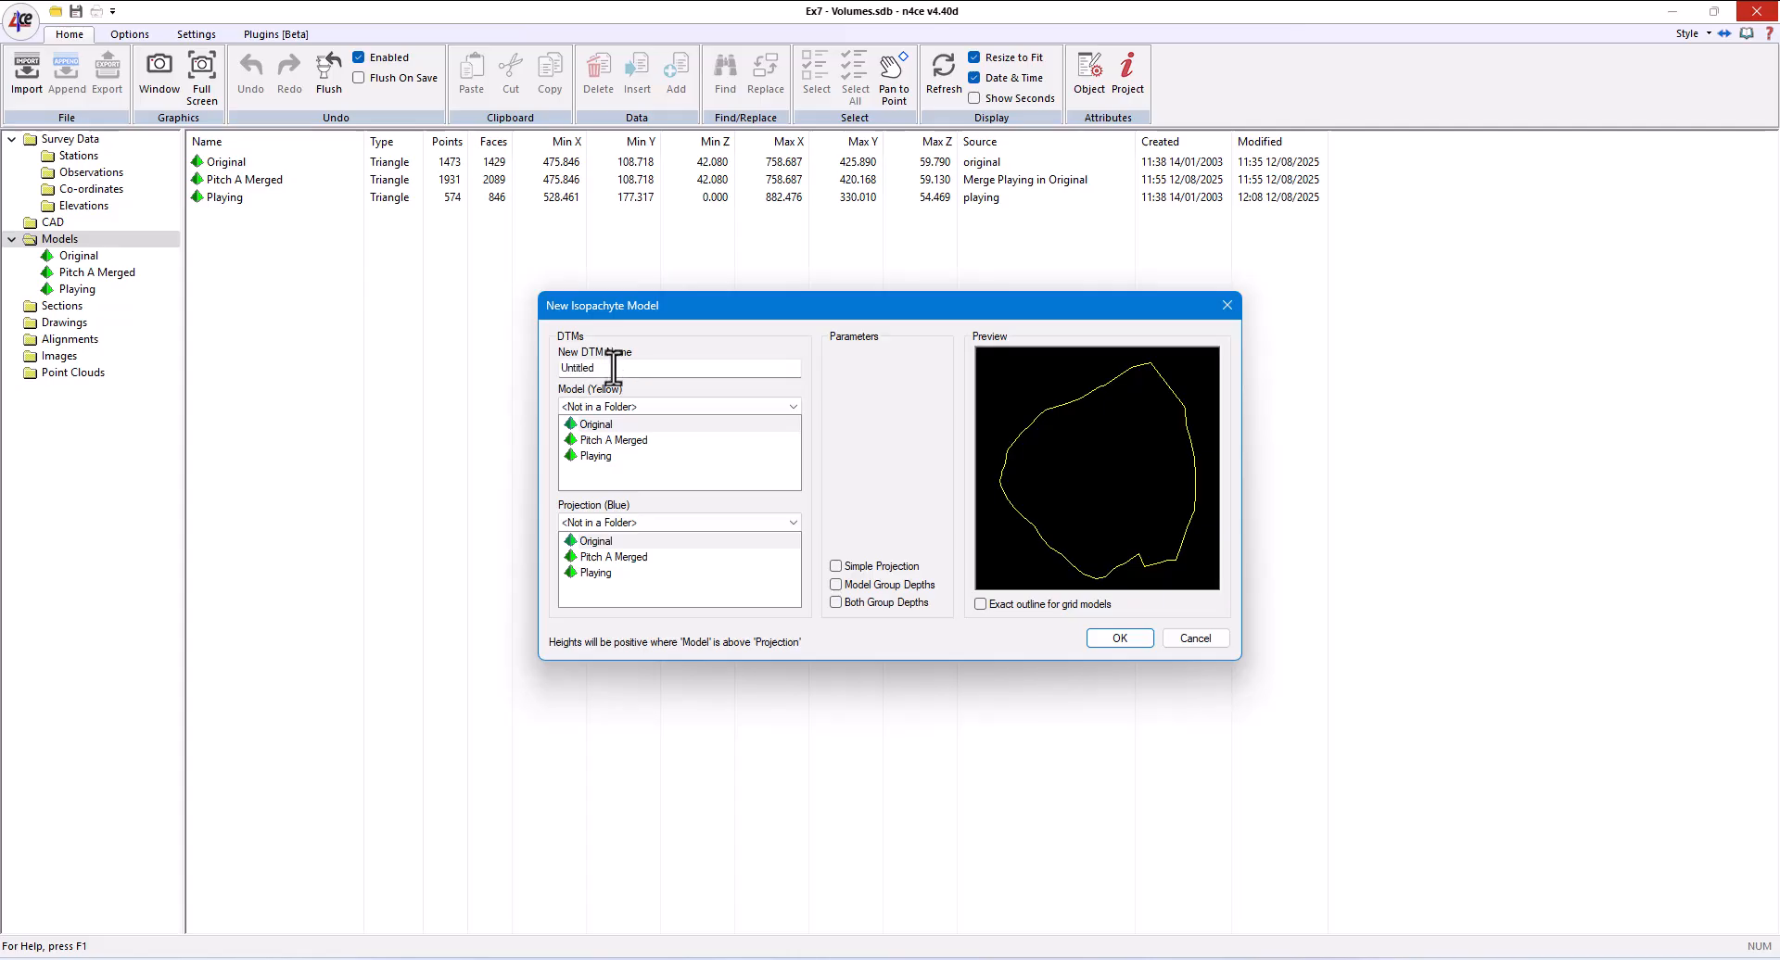
pyautogui.doubleClick(614, 368)
pyautogui.write('Iso')
pyautogui.click(595, 456)
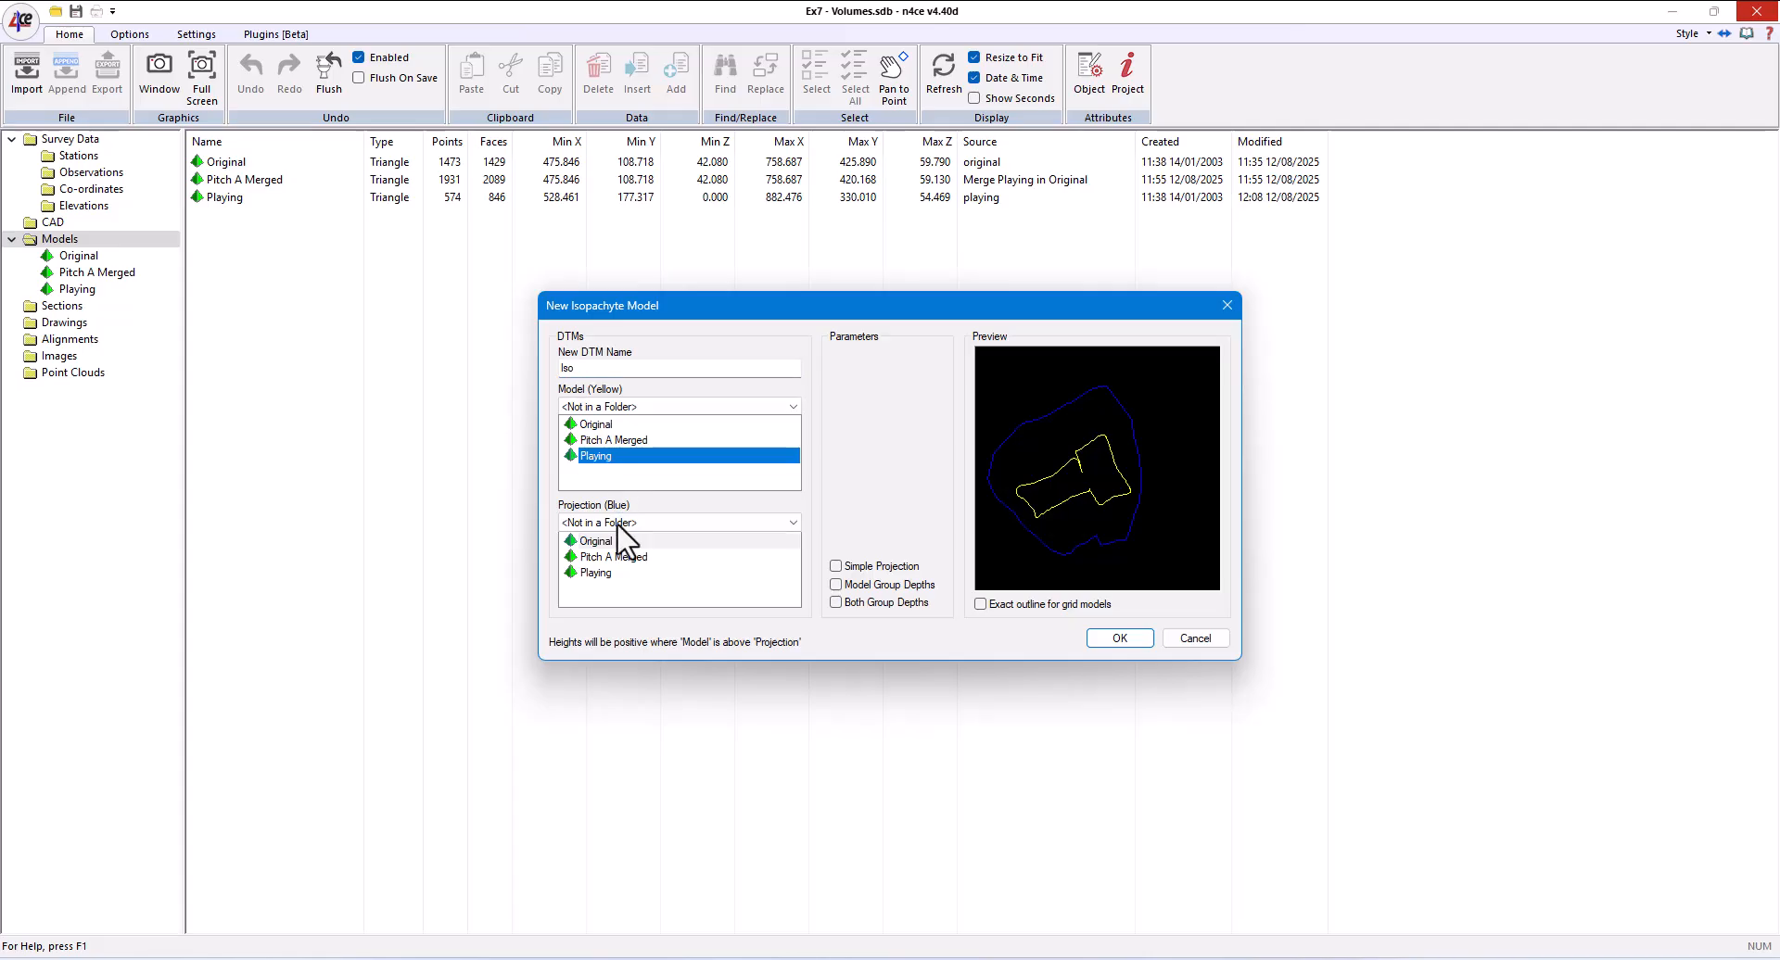
pyautogui.click(607, 542)
pyautogui.click(610, 543)
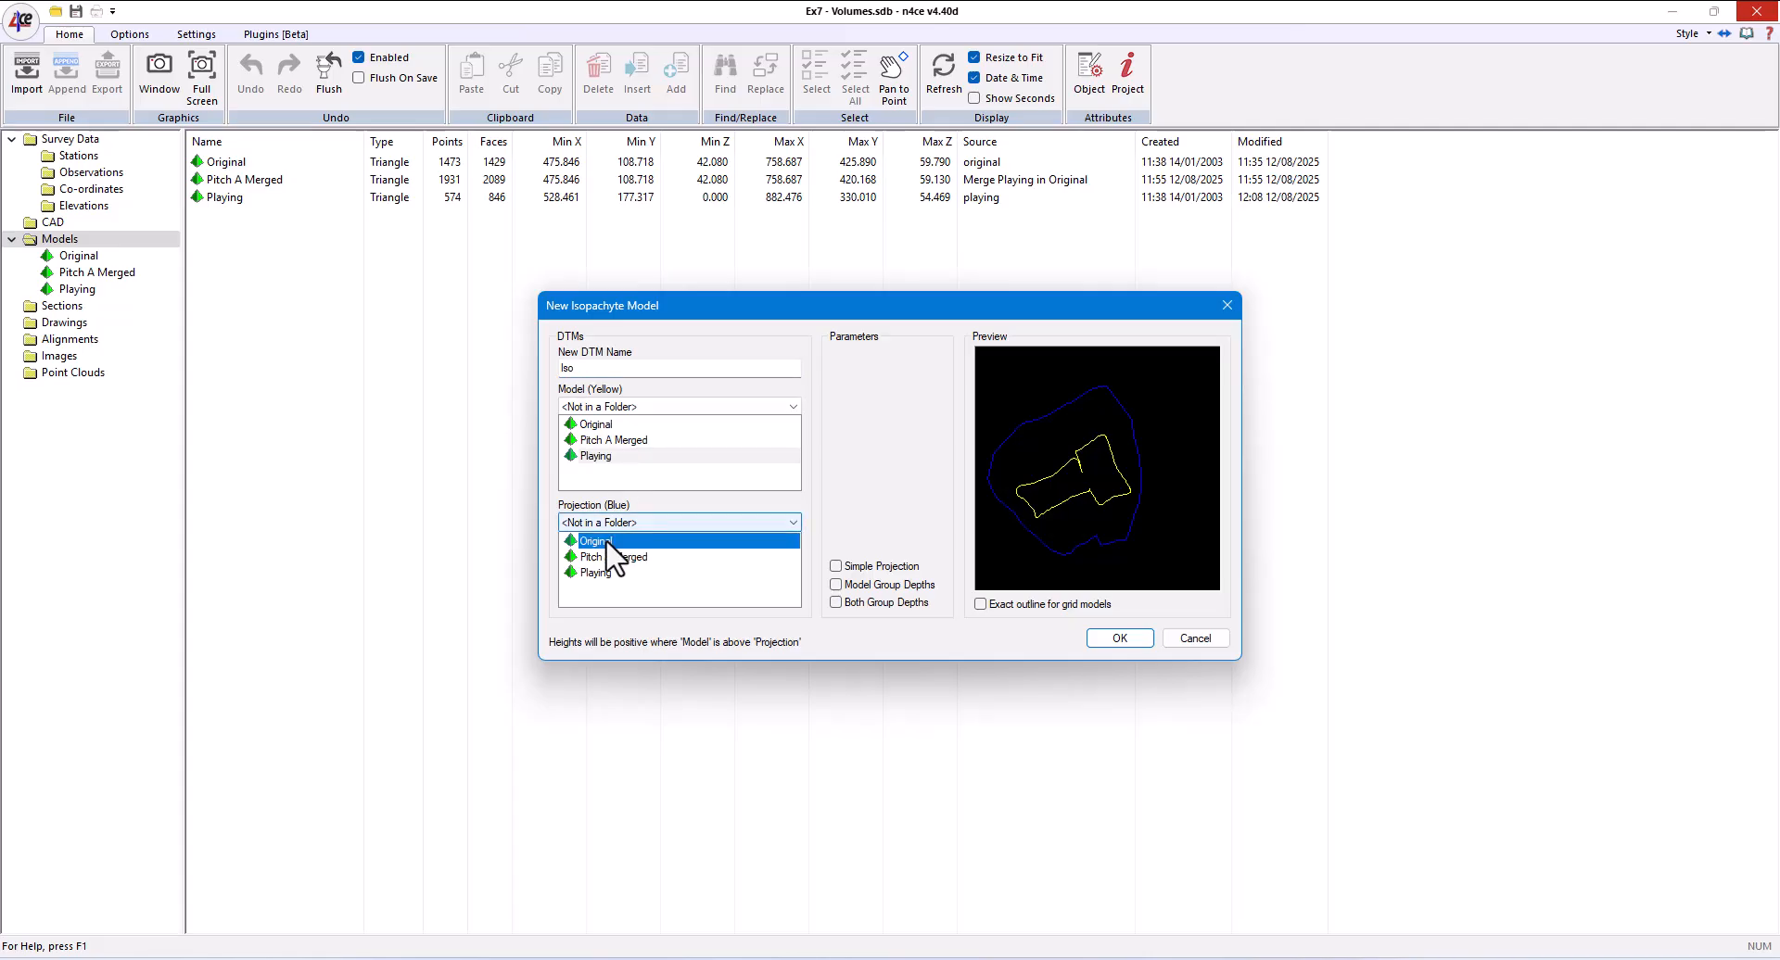
pyautogui.click(1121, 638)
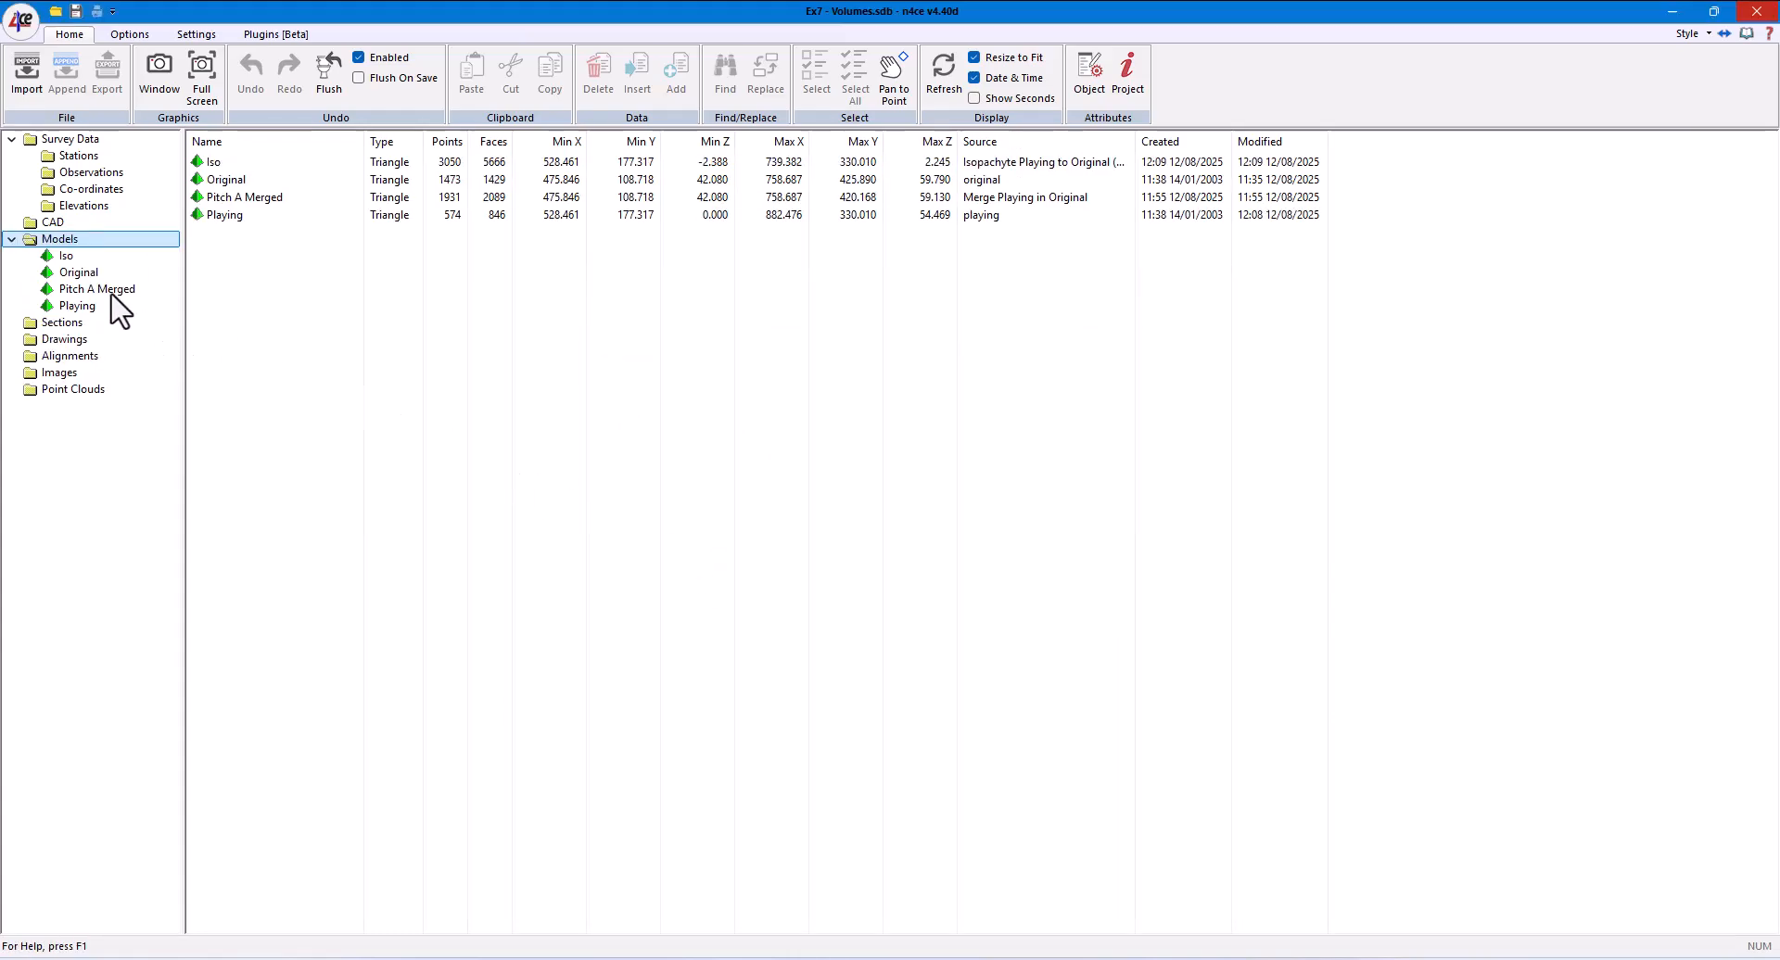
# - Open the Iso model full screen in graphics and display only its DTM shading
pyautogui.click(58, 258)
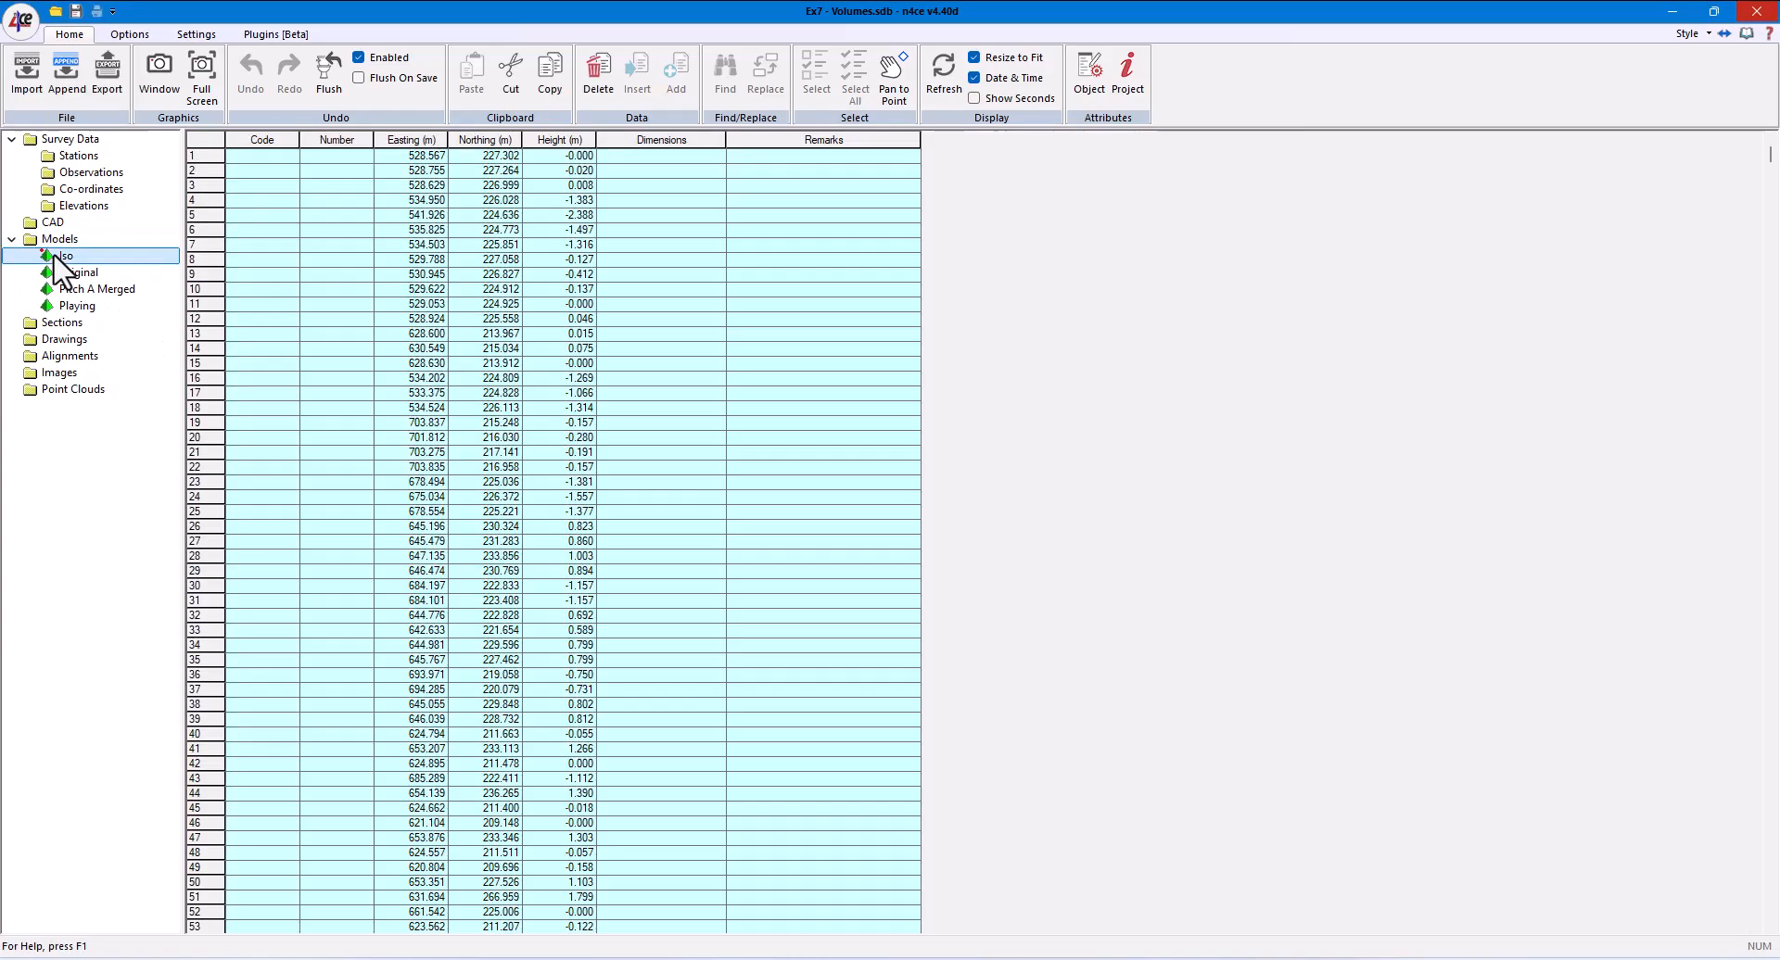
pyautogui.click(215, 76)
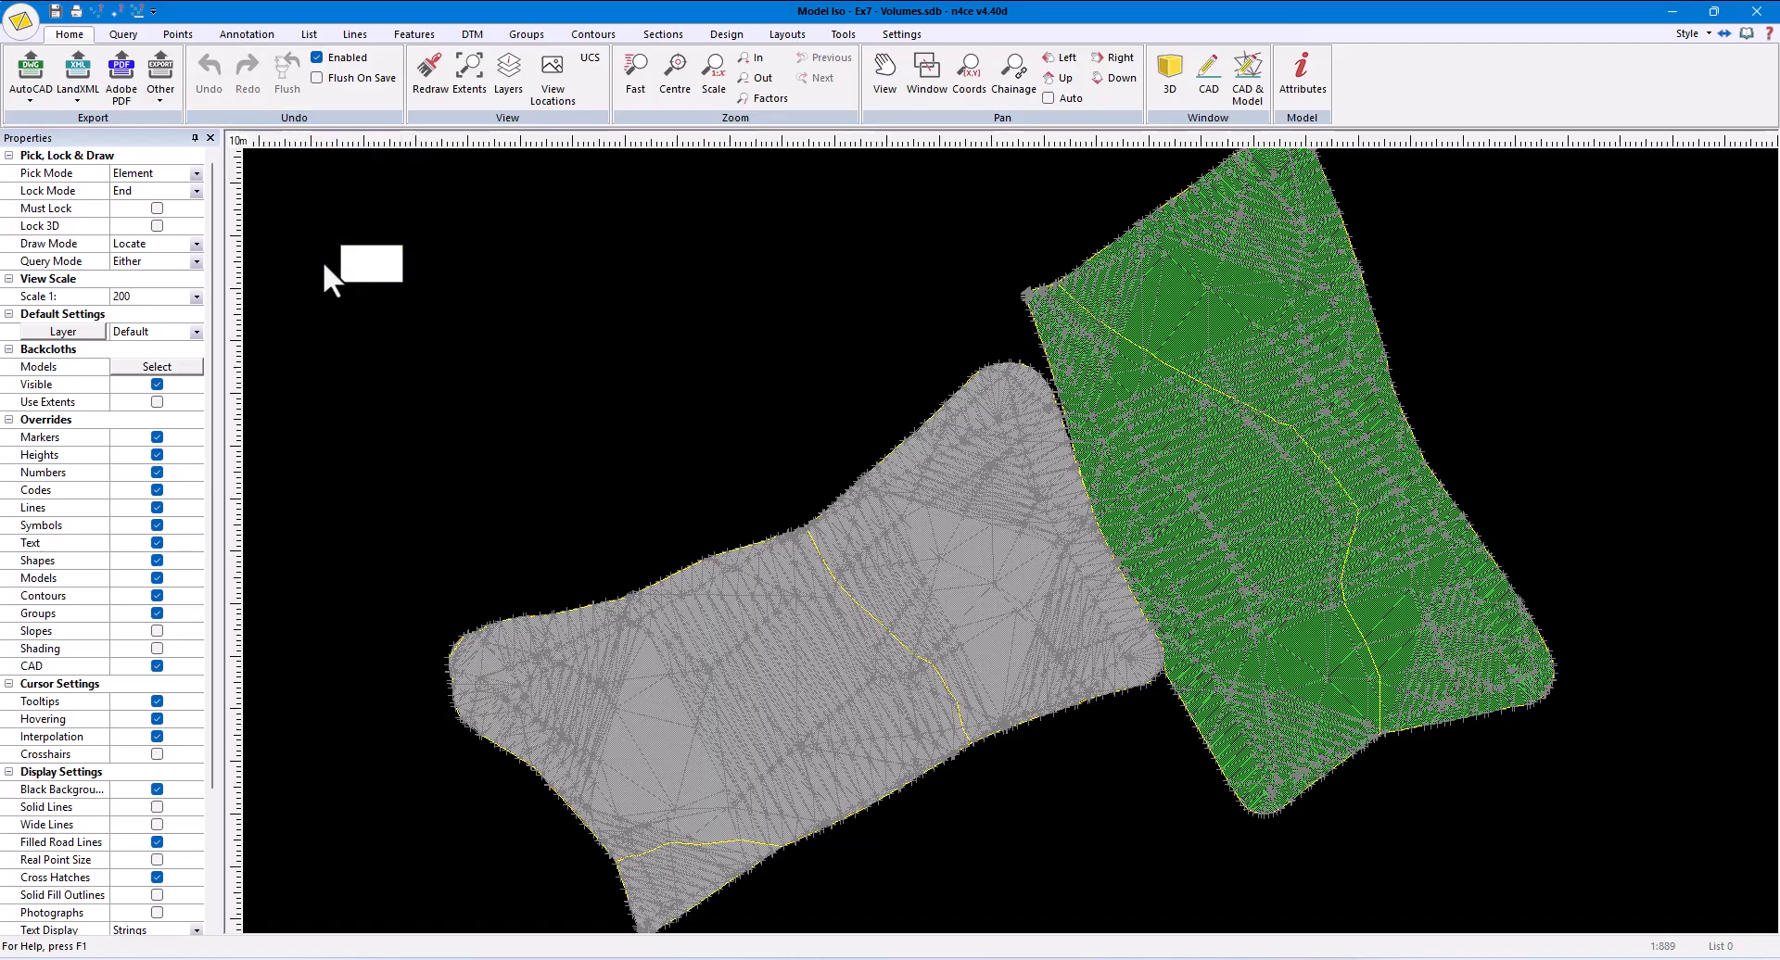
pyautogui.hotkey('ctrl', 'w')
pyautogui.click(1079, 460)
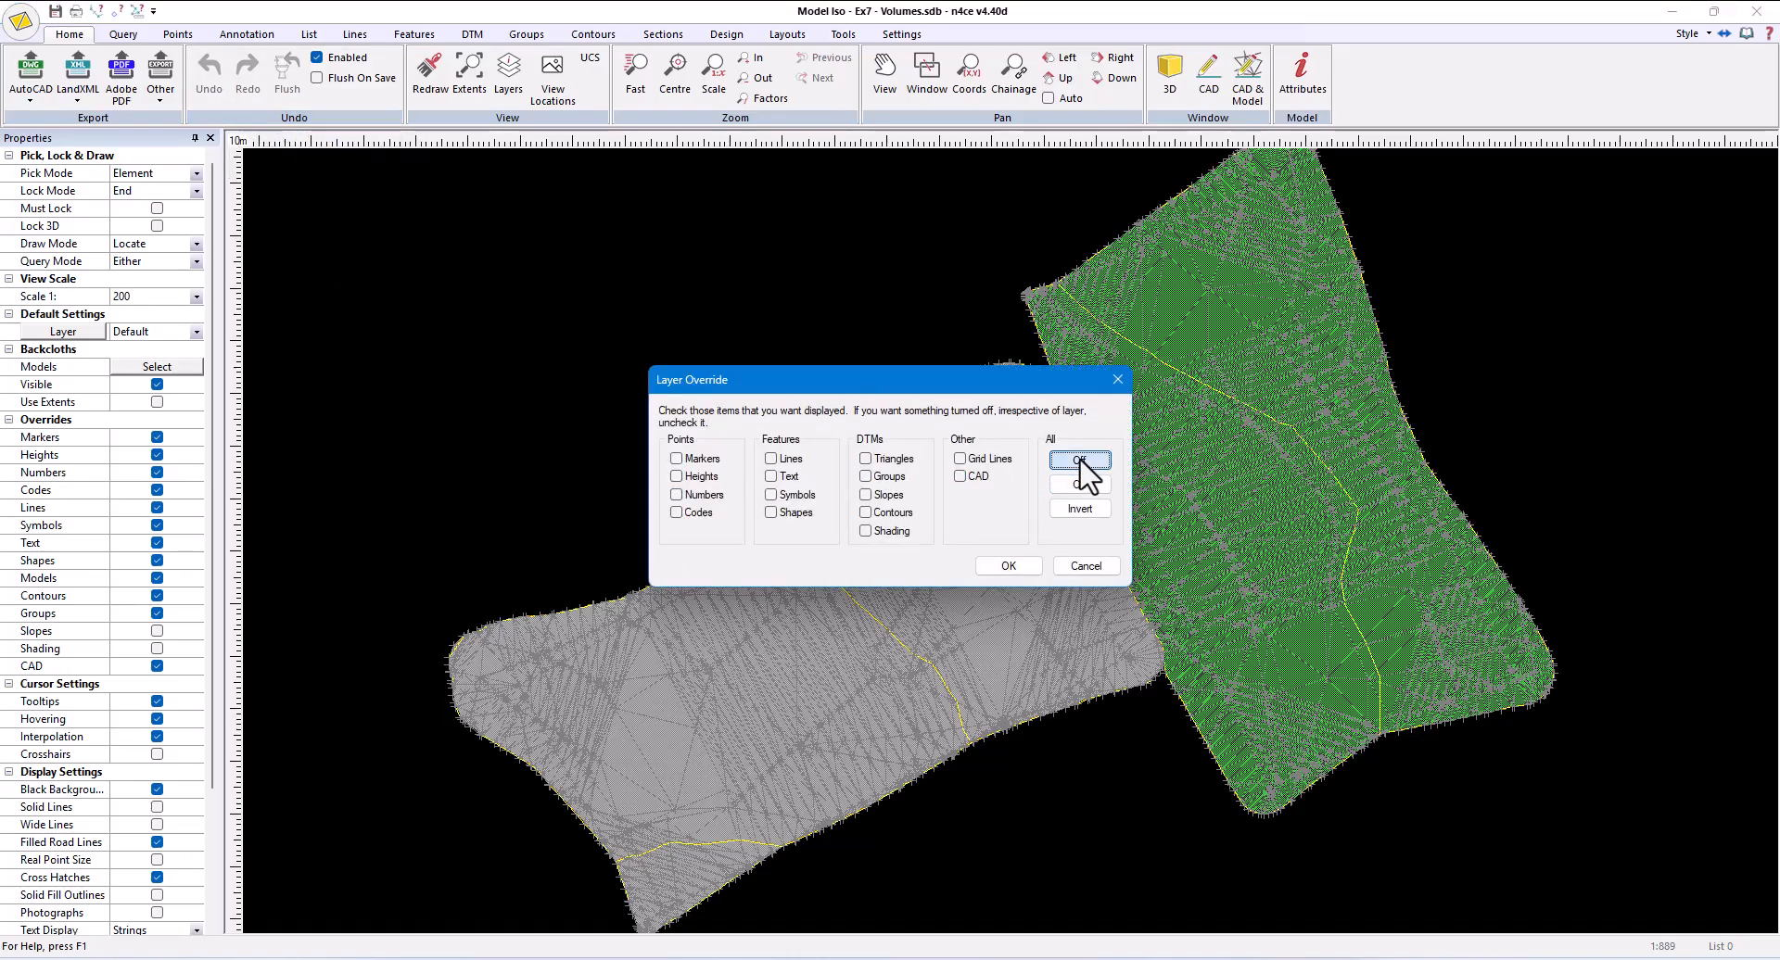
pyautogui.click(886, 531)
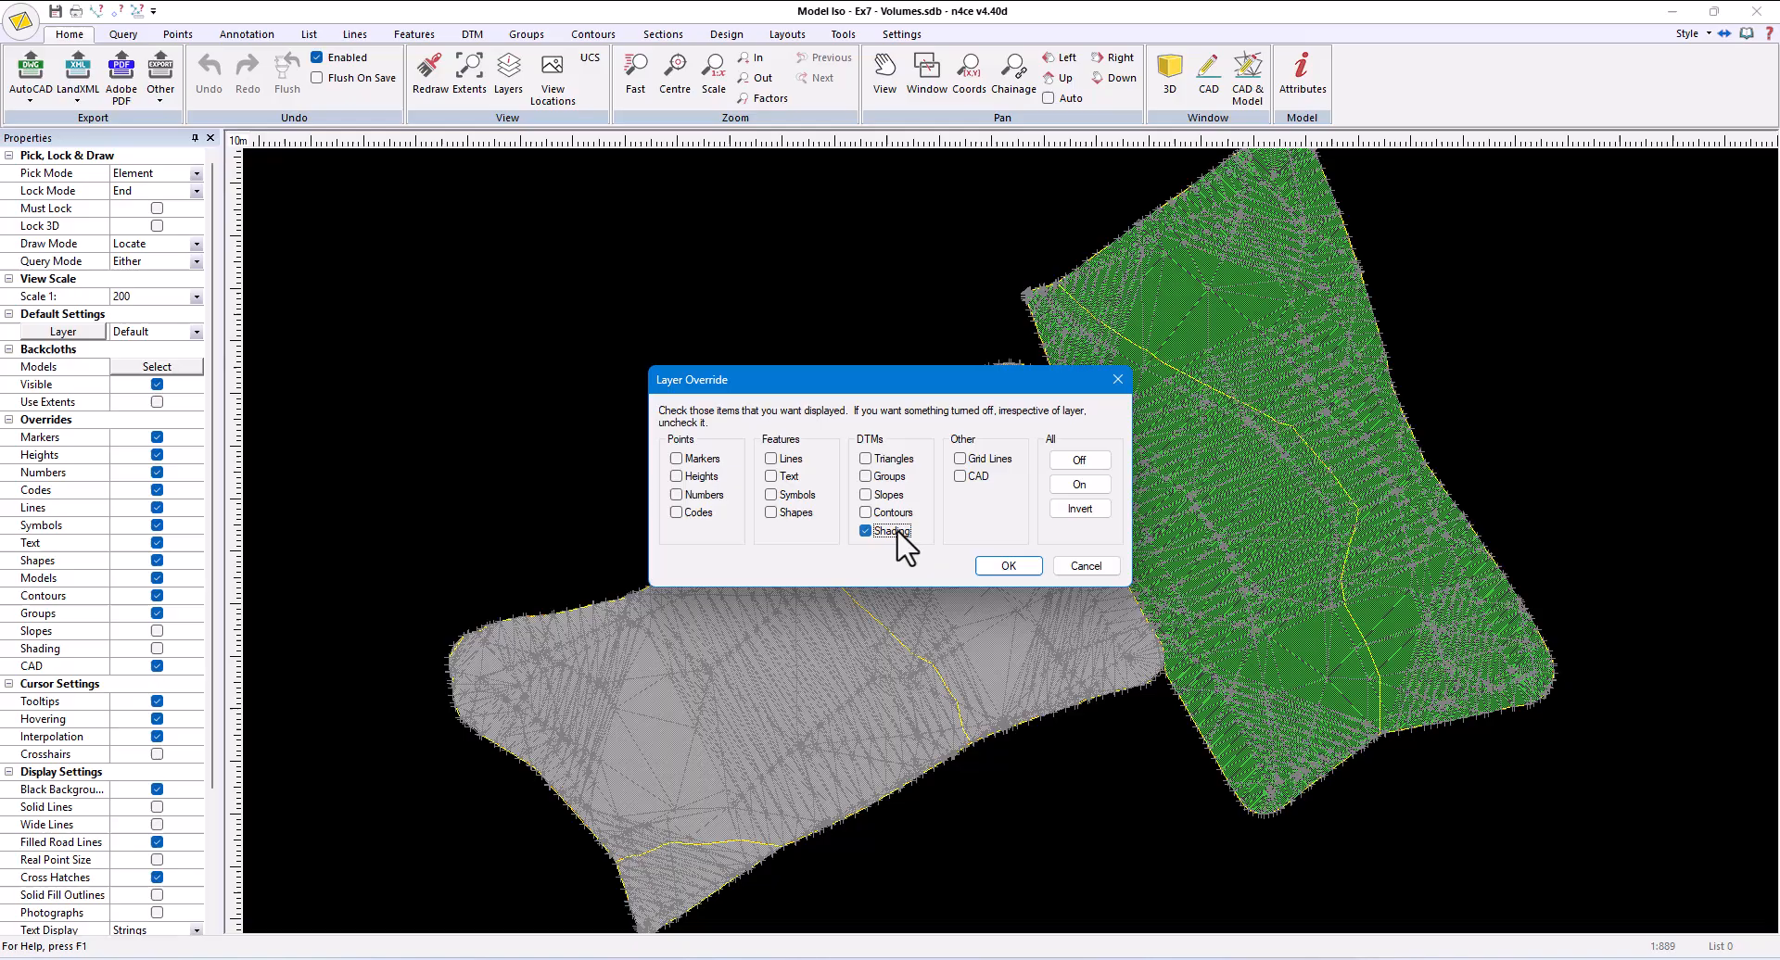
pyautogui.click(993, 565)
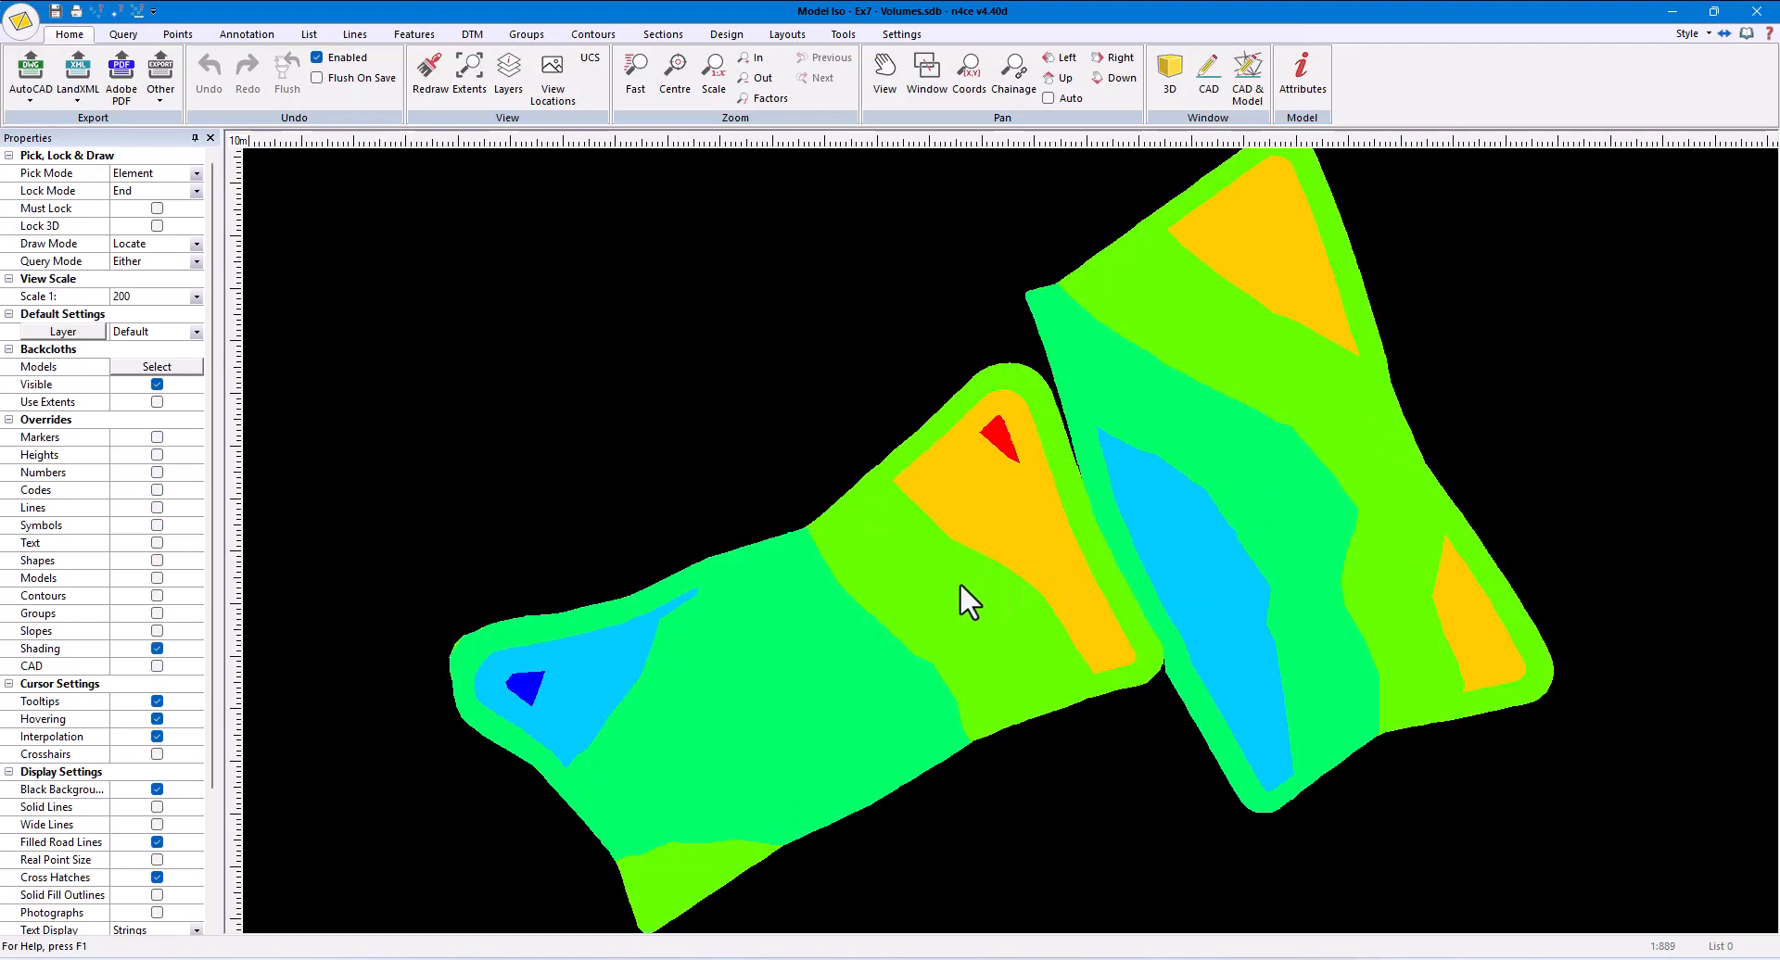
# - Set the DTM shading interval to 0.25 and switch the shading to a user scheme
pyautogui.click(471, 34)
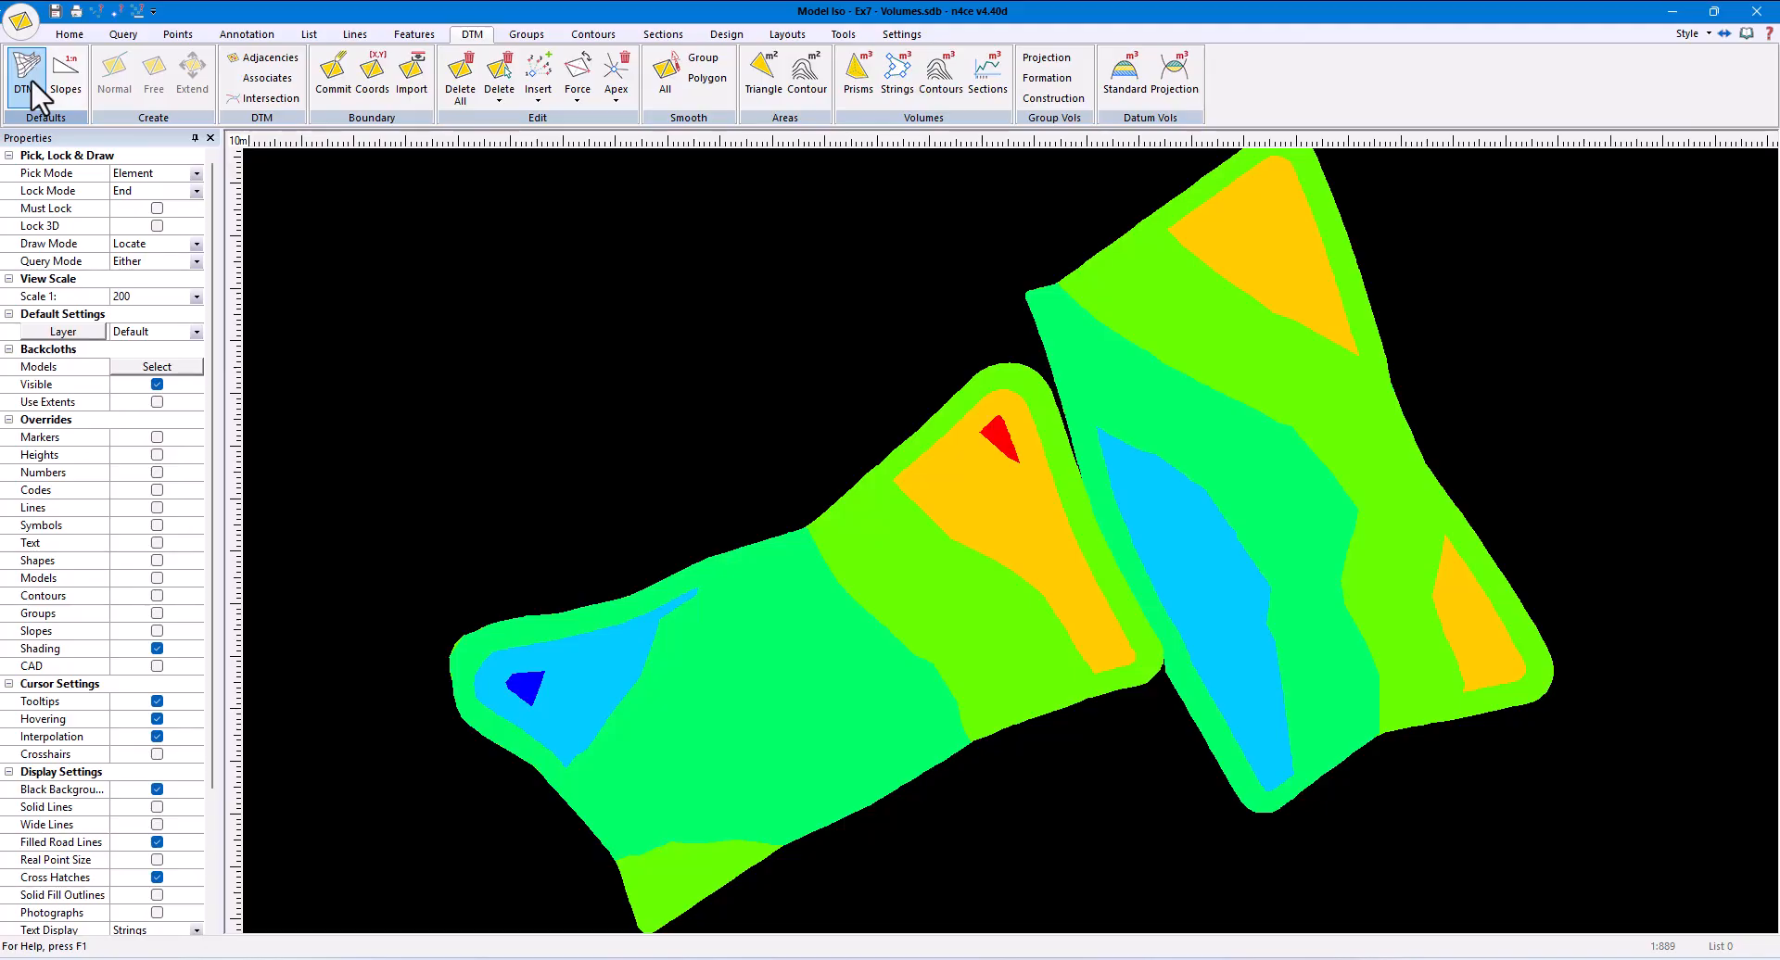
pyautogui.click(28, 79)
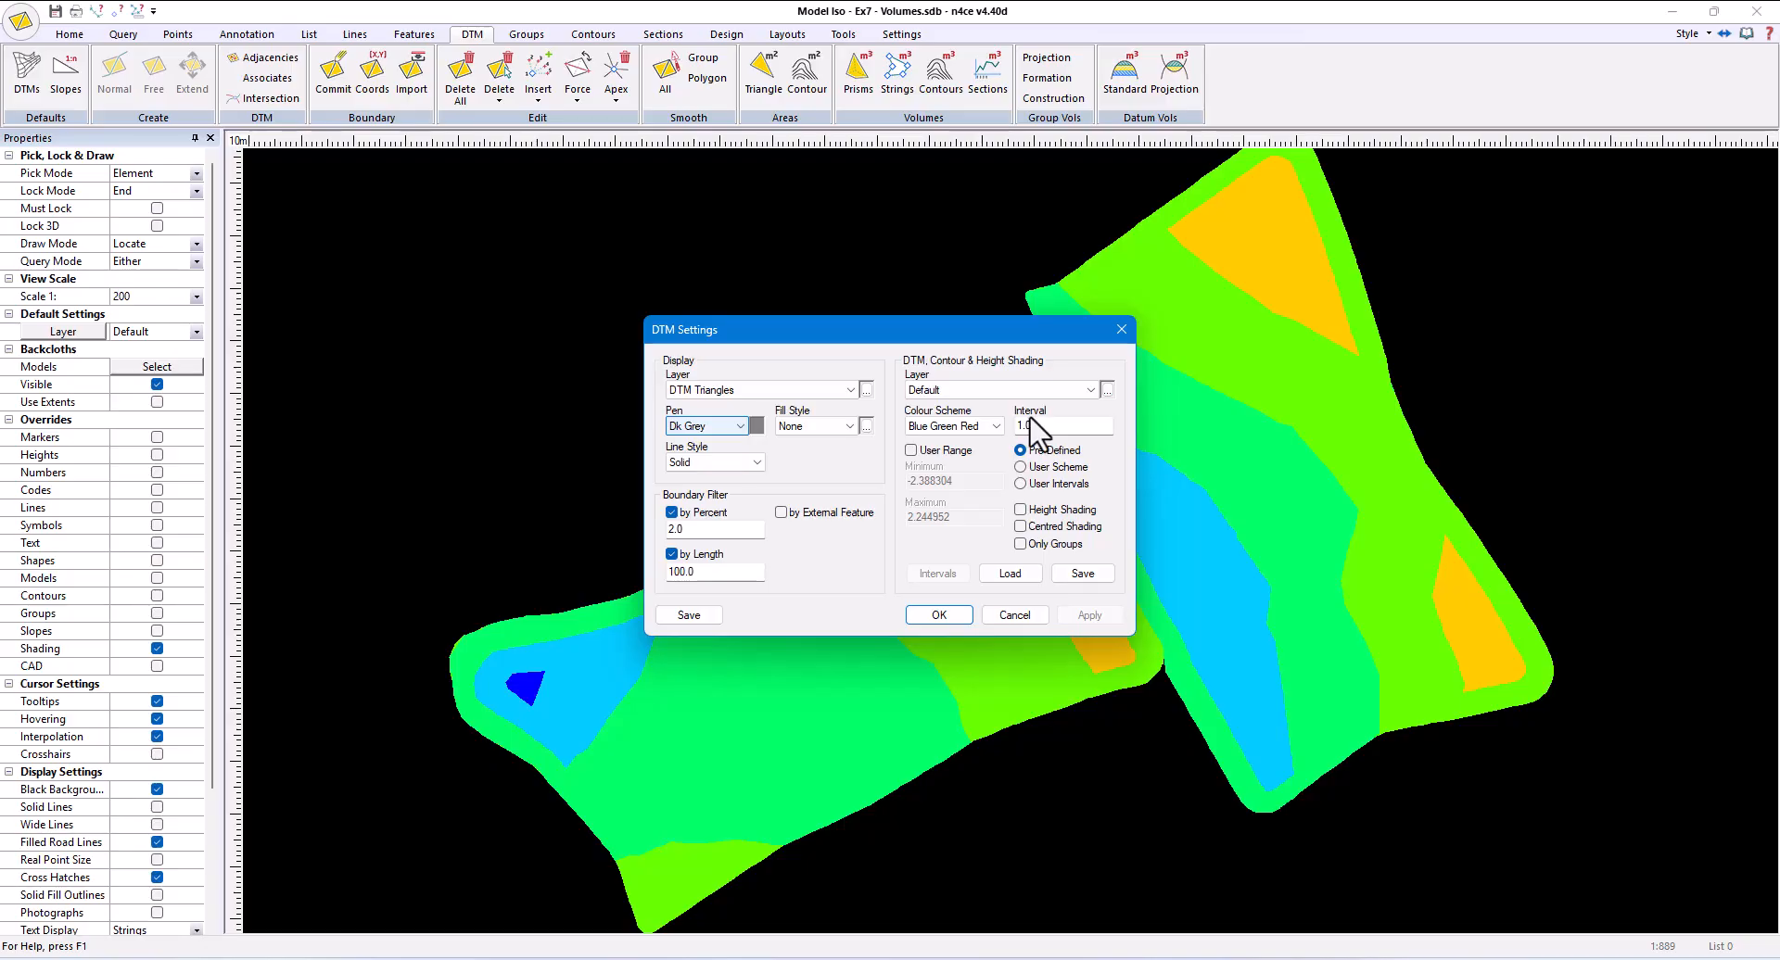
pyautogui.doubleClick(1031, 426)
pyautogui.write('0.25')
pyautogui.click(1022, 467)
# - Add minimum, 0.0 and maximum levels to the user shading scheme
pyautogui.click(943, 572)
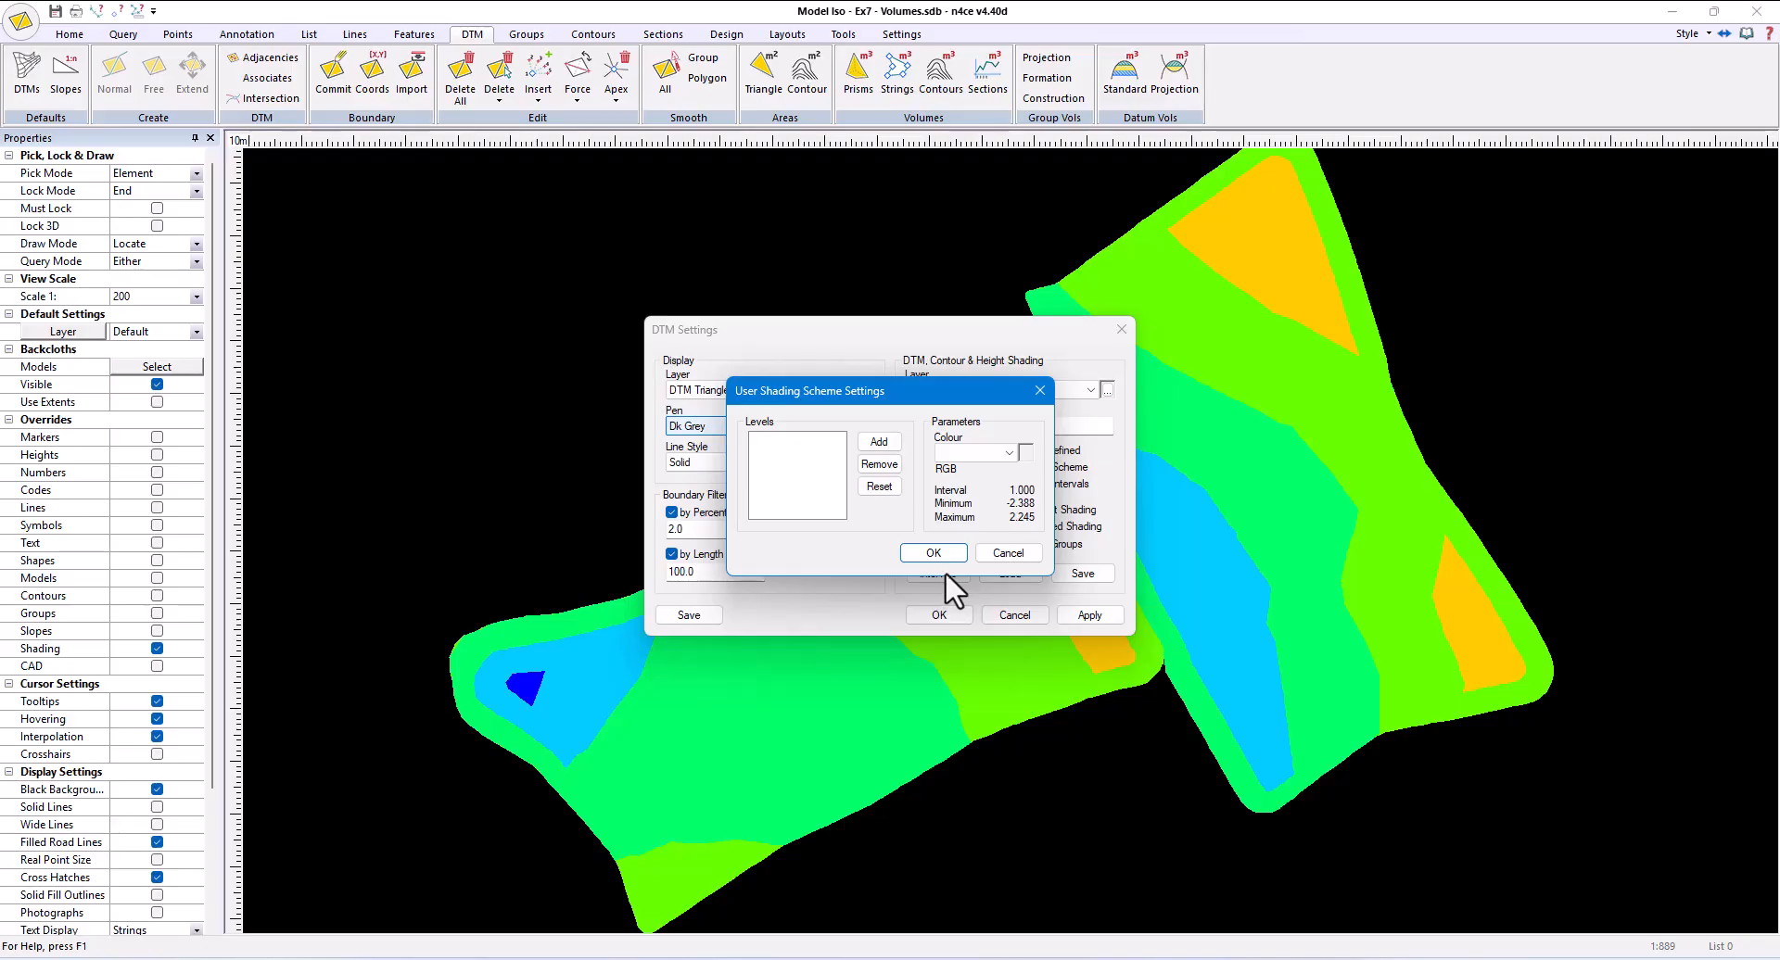
pyautogui.click(876, 443)
pyautogui.write('min')
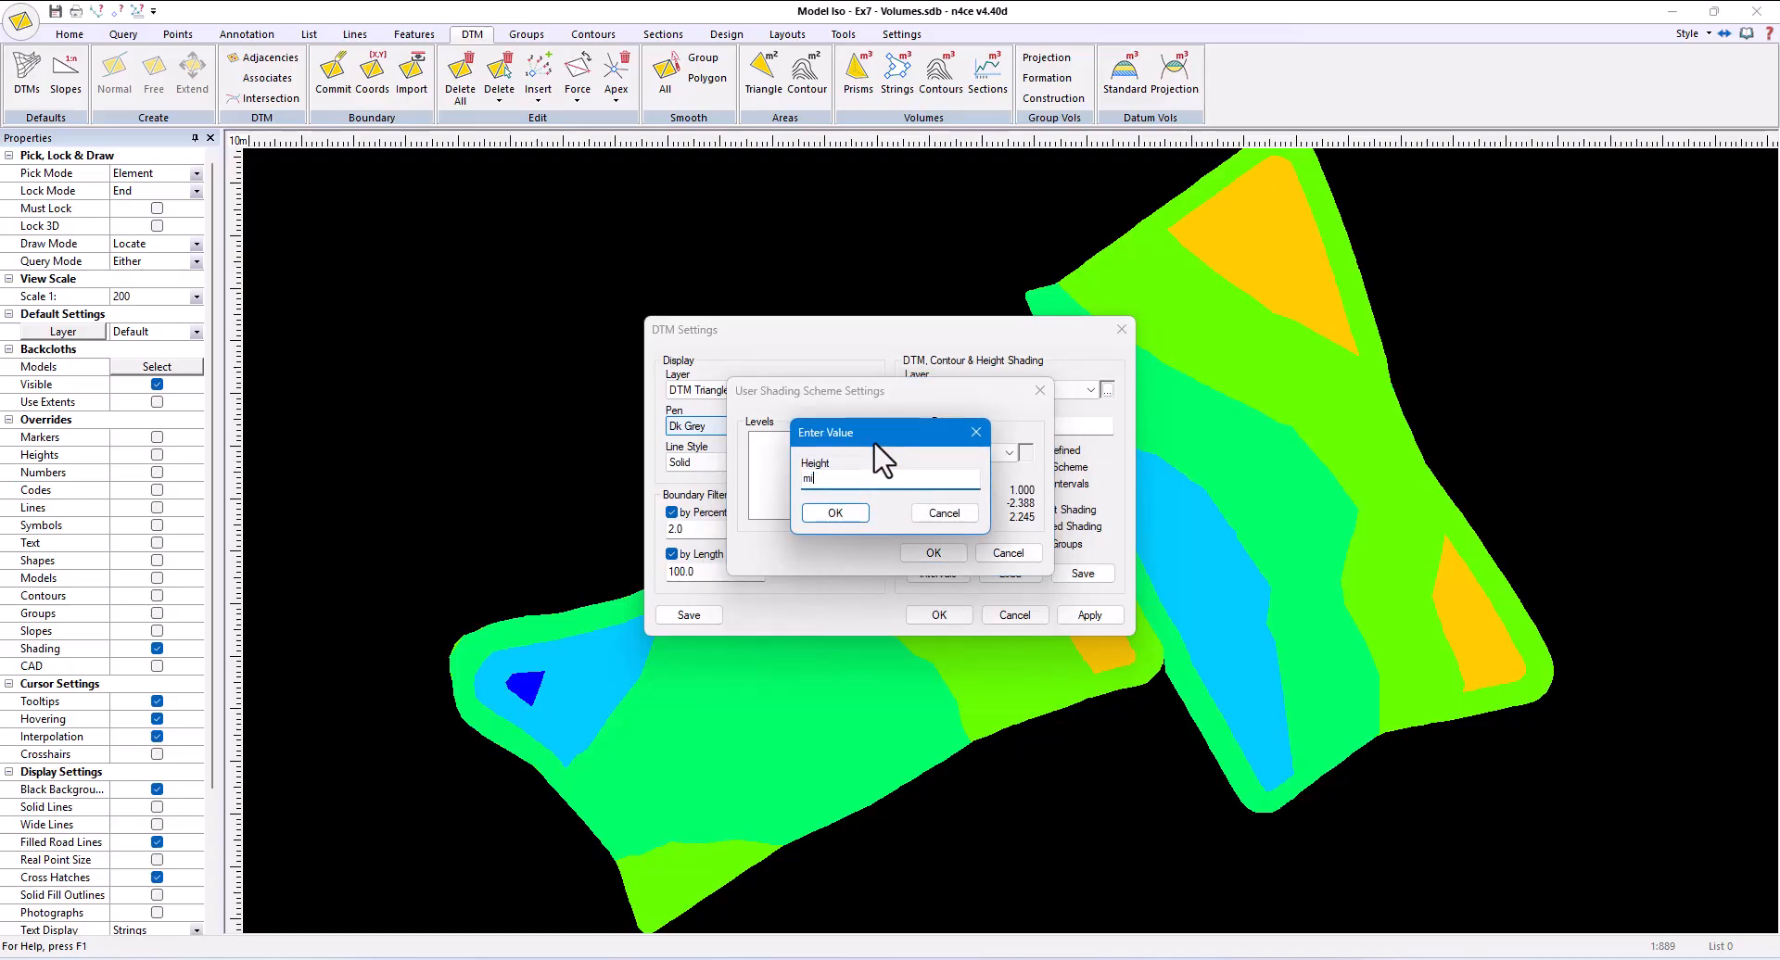
pyautogui.click(851, 507)
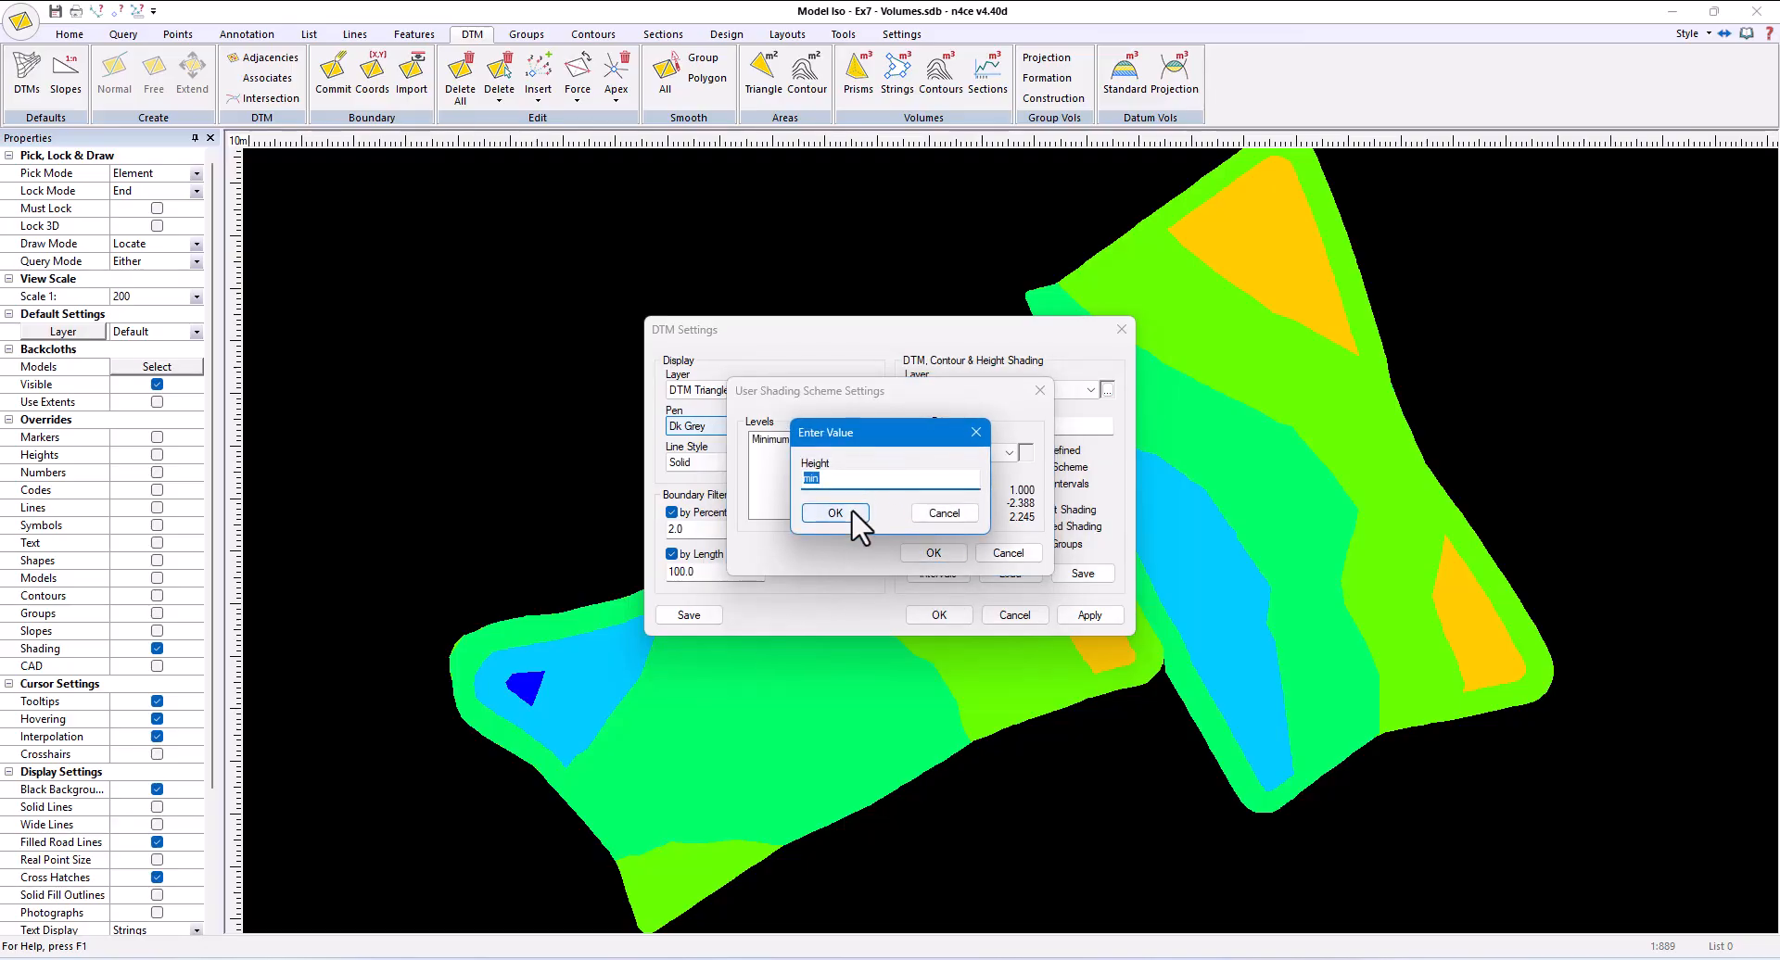
pyautogui.click(808, 510)
pyautogui.click(842, 509)
pyautogui.click(936, 513)
# - Colour the scheme's Minimum level Red, the 0.0 level White and the Maximum level Green
pyautogui.click(789, 440)
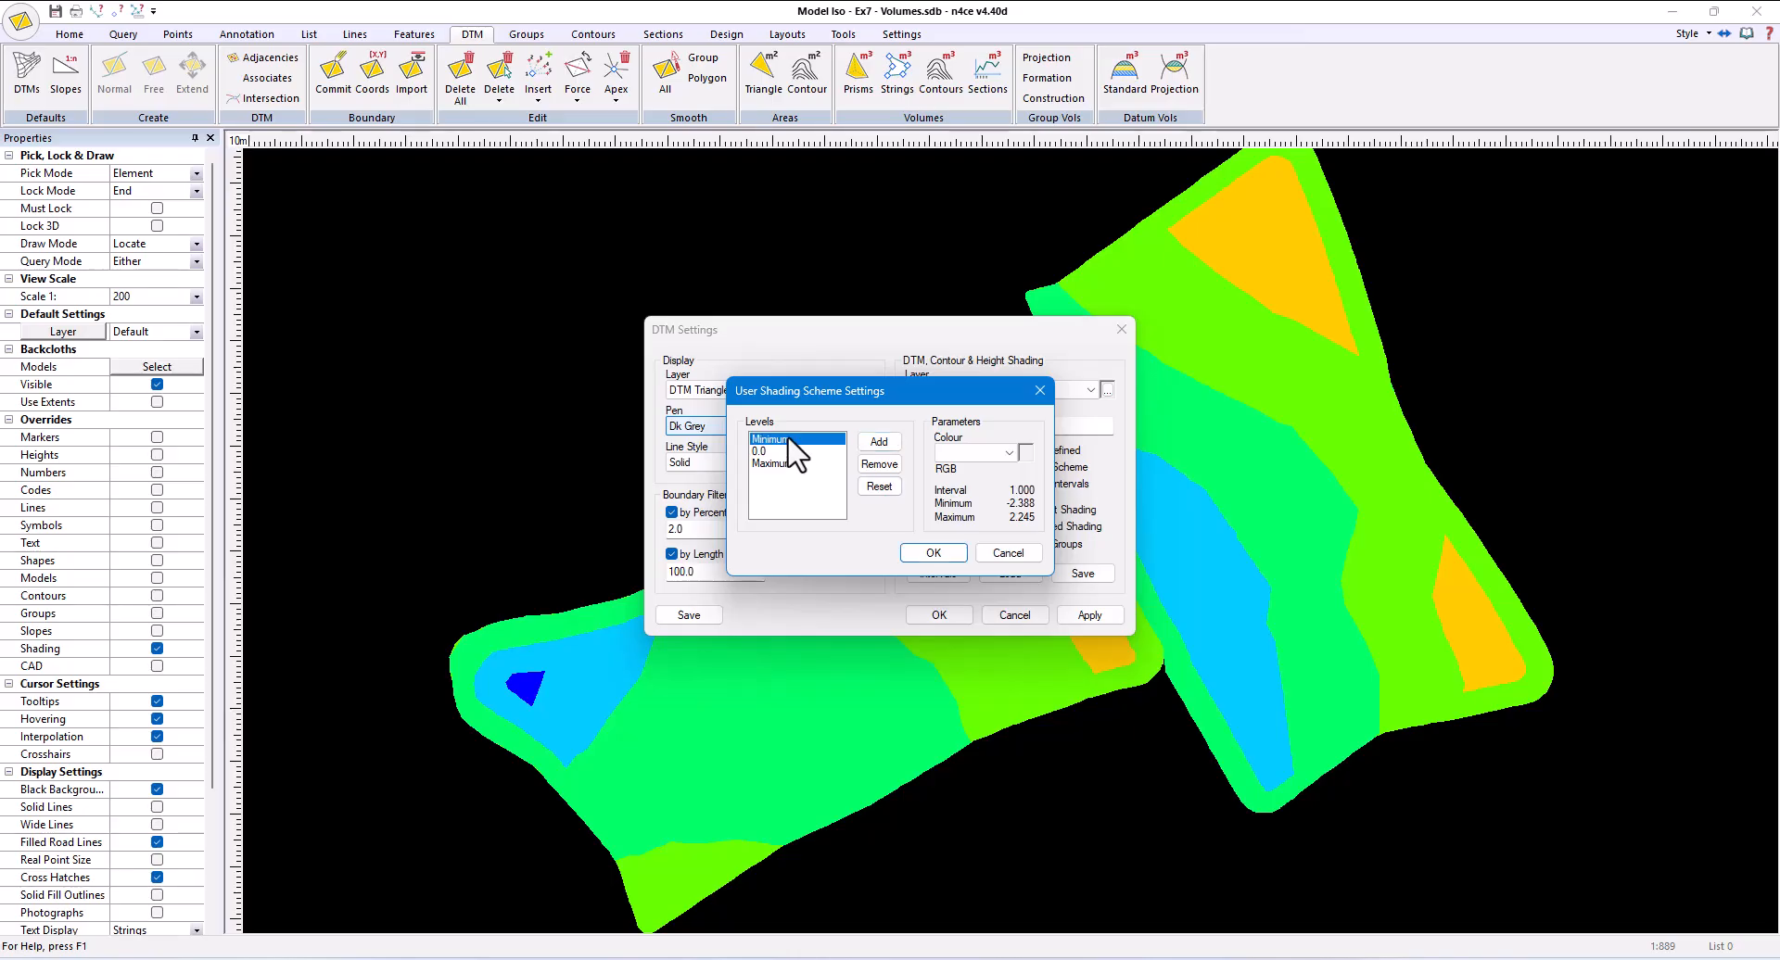
pyautogui.click(968, 453)
pyautogui.click(964, 471)
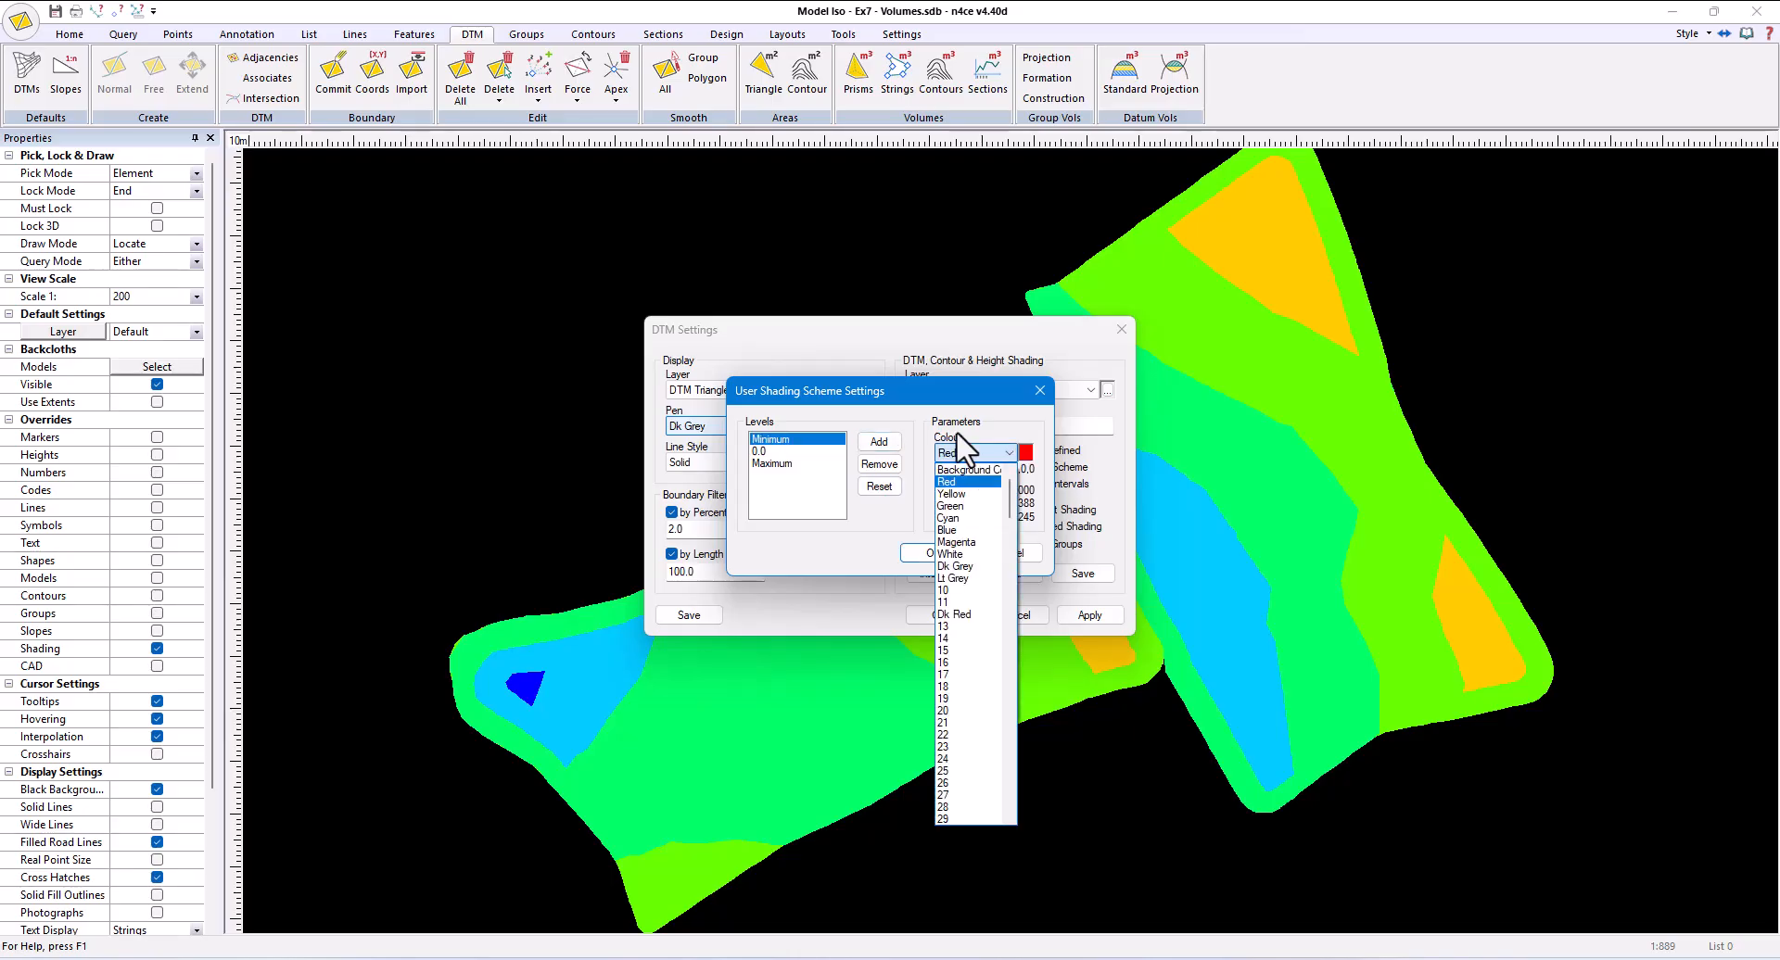
pyautogui.click(771, 453)
pyautogui.click(944, 454)
pyautogui.press('w')
pyautogui.press('Return')
pyautogui.click(788, 465)
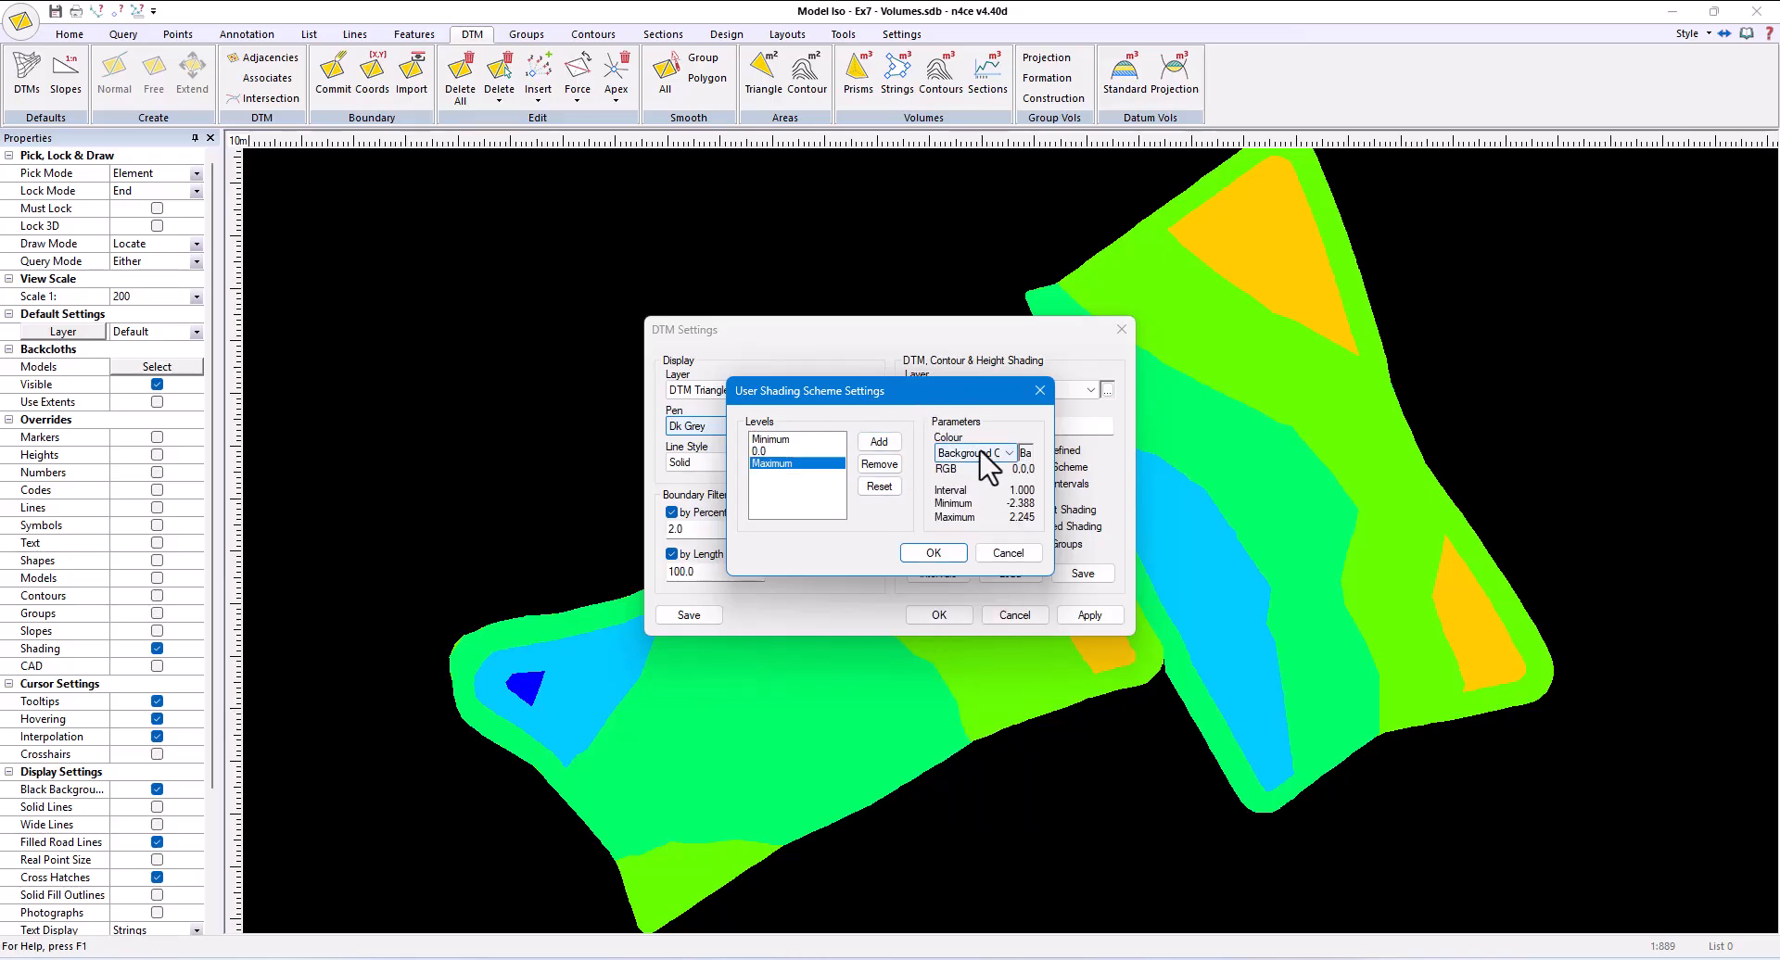
pyautogui.click(981, 452)
pyautogui.press('g')
pyautogui.press('Return')
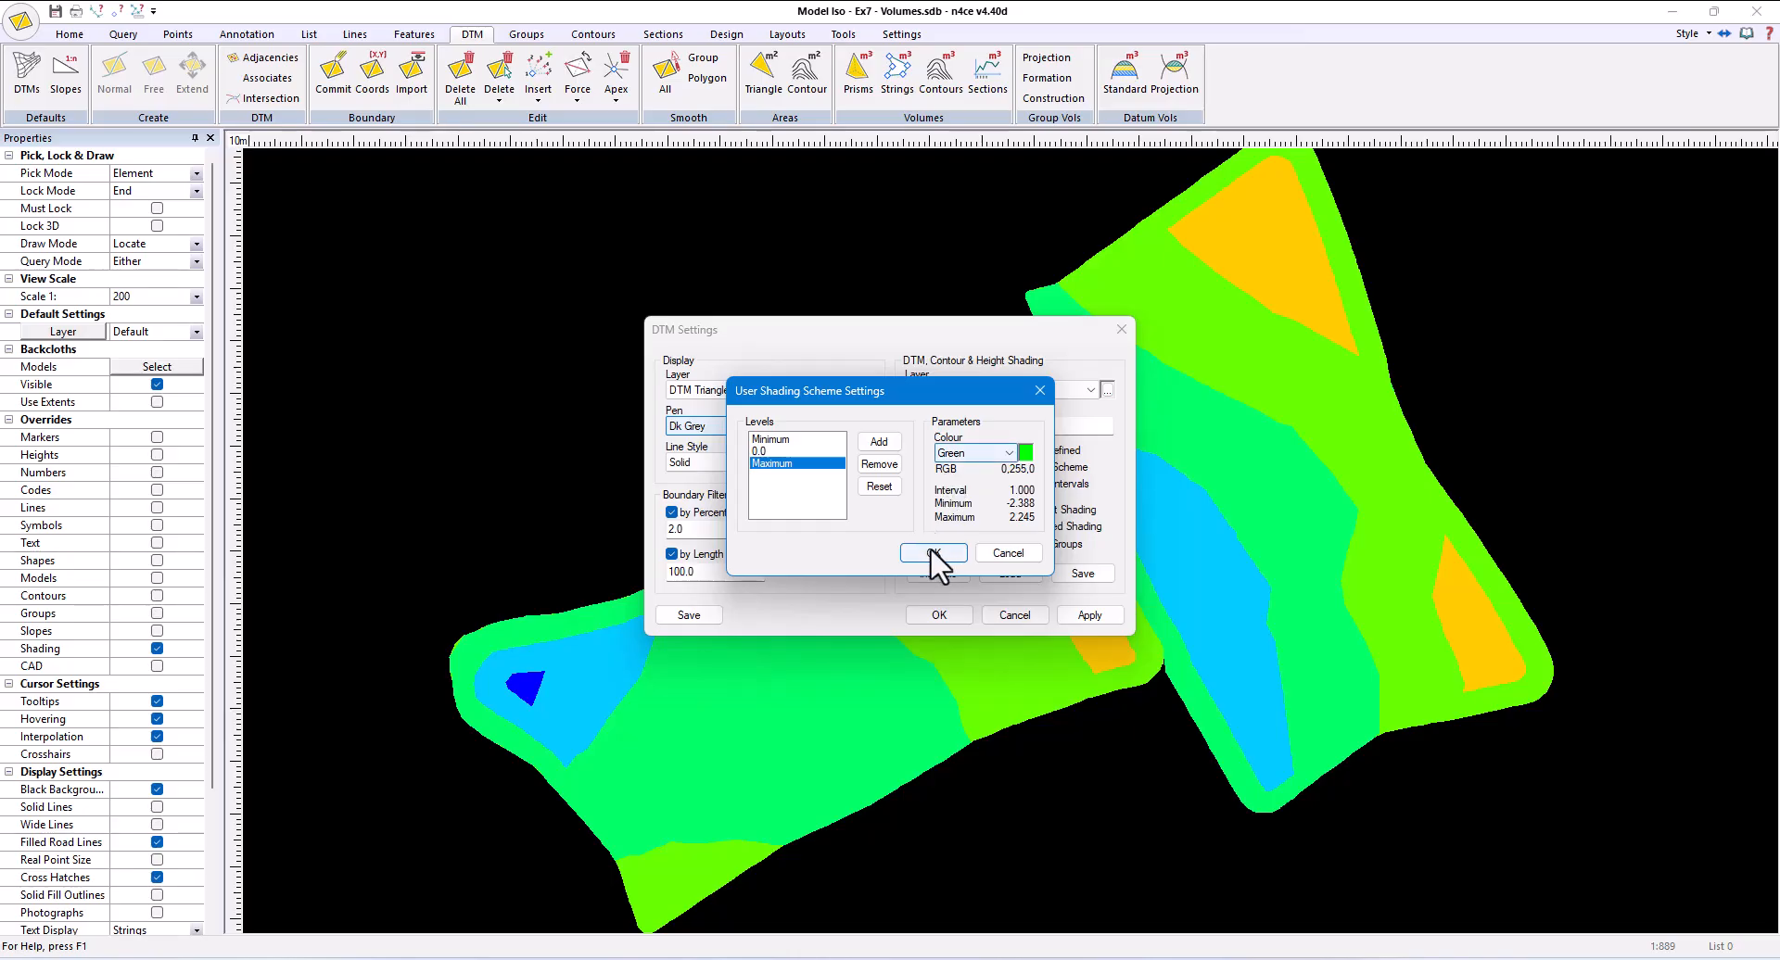
pyautogui.click(929, 554)
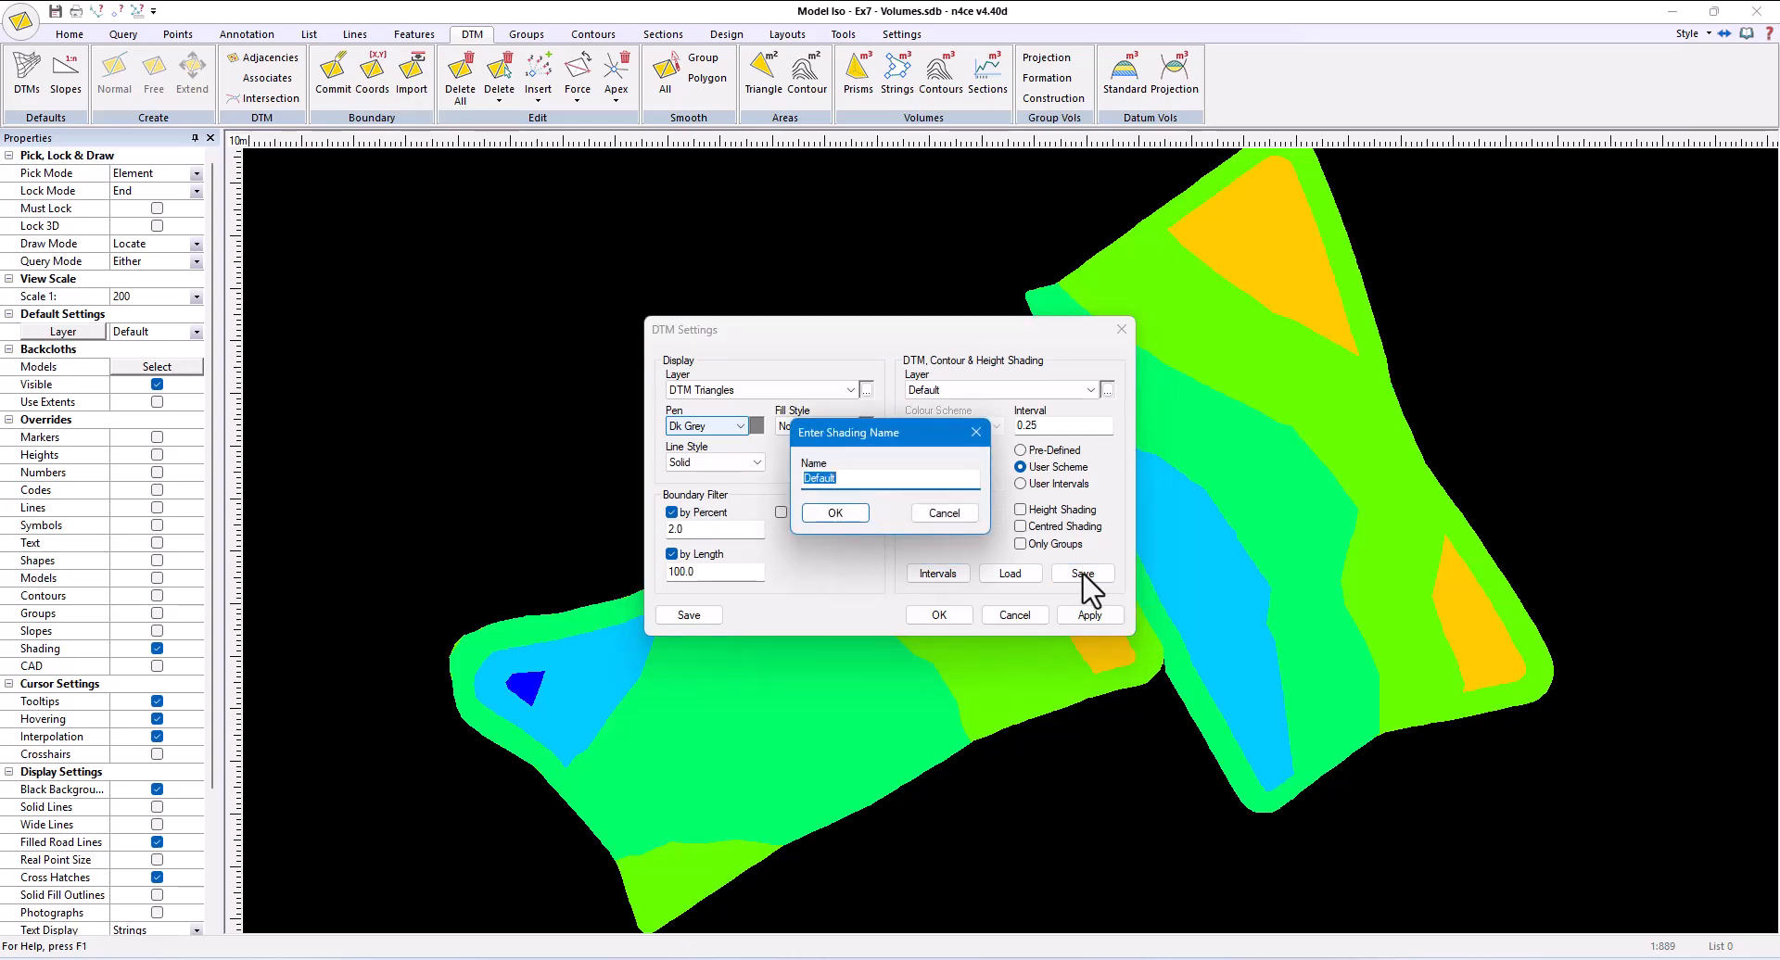
# - Save the shading scheme under the name Iso, overwriting the existing one
pyautogui.write('Iso')
pyautogui.click(859, 517)
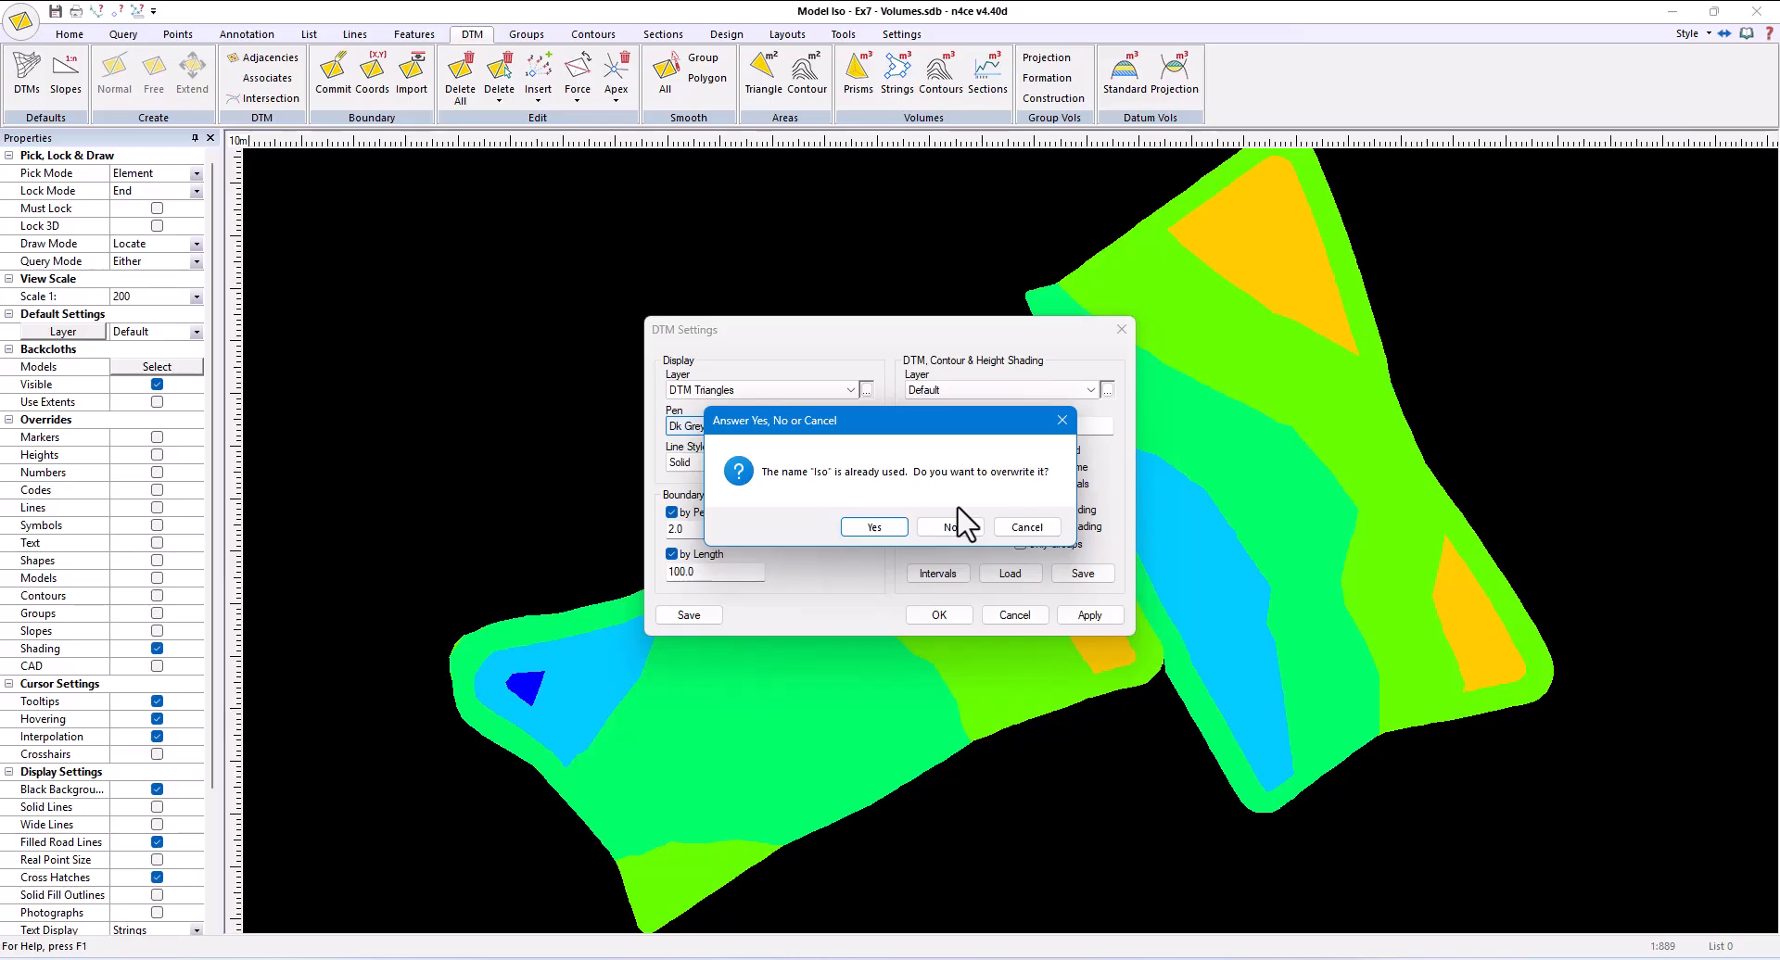
pyautogui.click(886, 533)
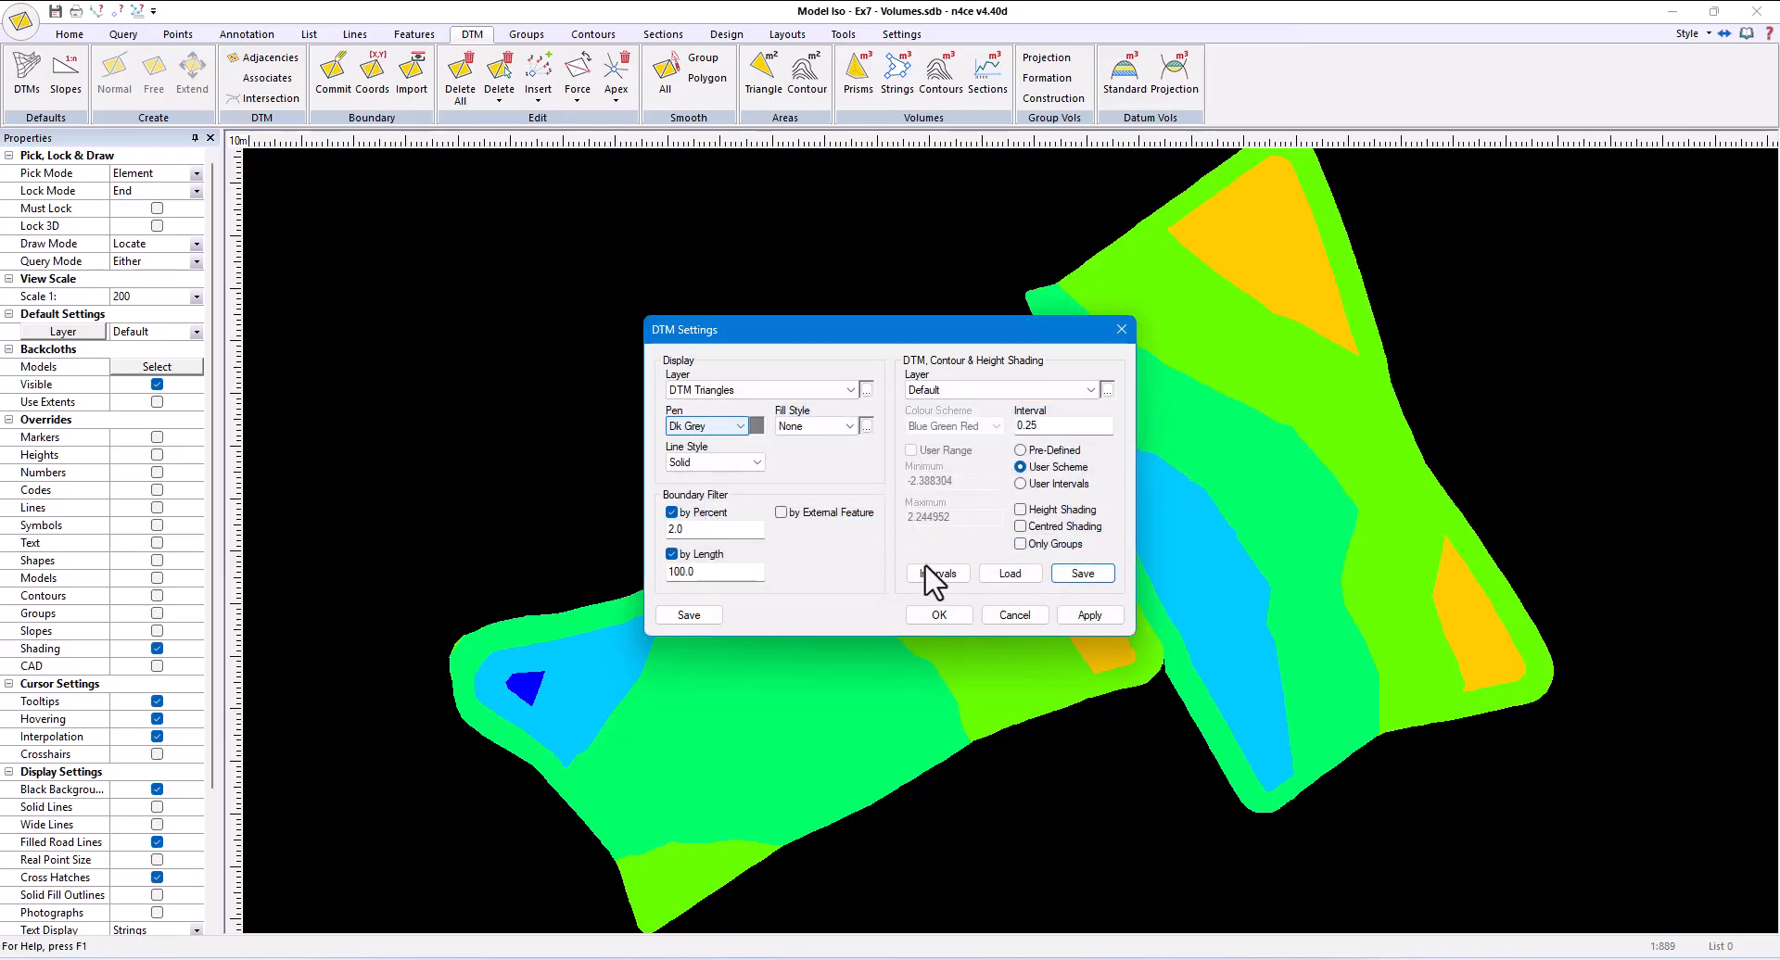
# - View the list of saved shading settings without loading any, and apply the DTM settings to the model
pyautogui.click(1009, 573)
pyautogui.click(814, 466)
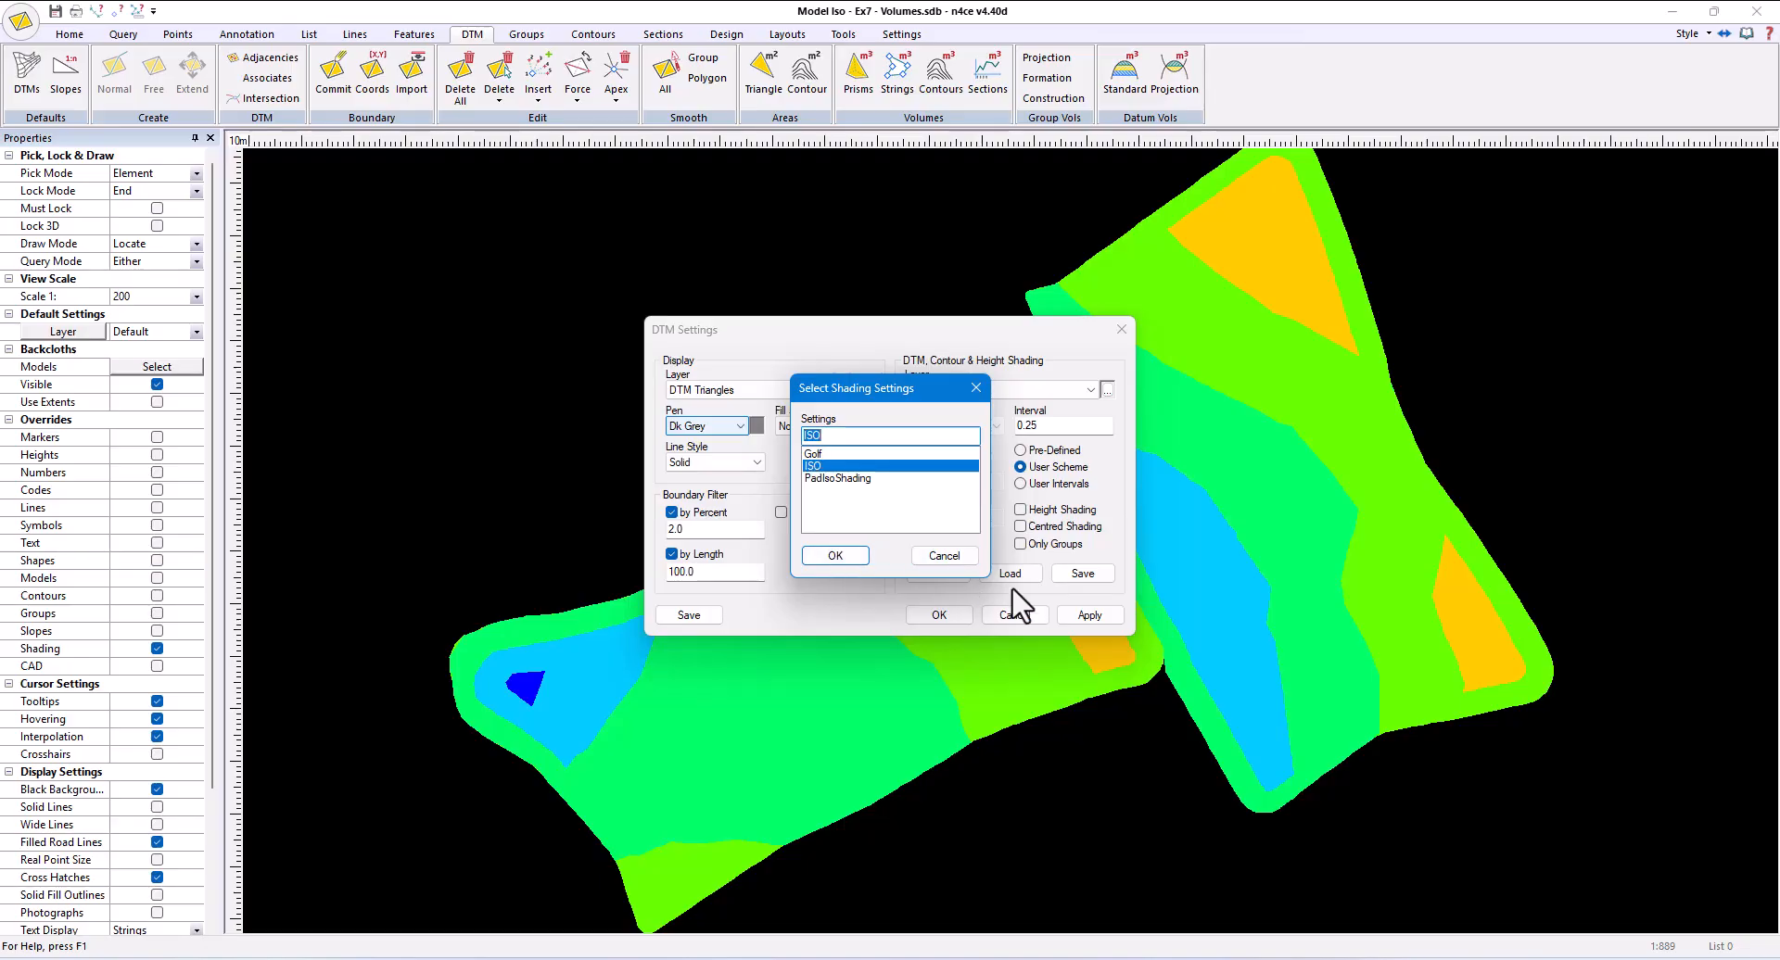
pyautogui.click(949, 555)
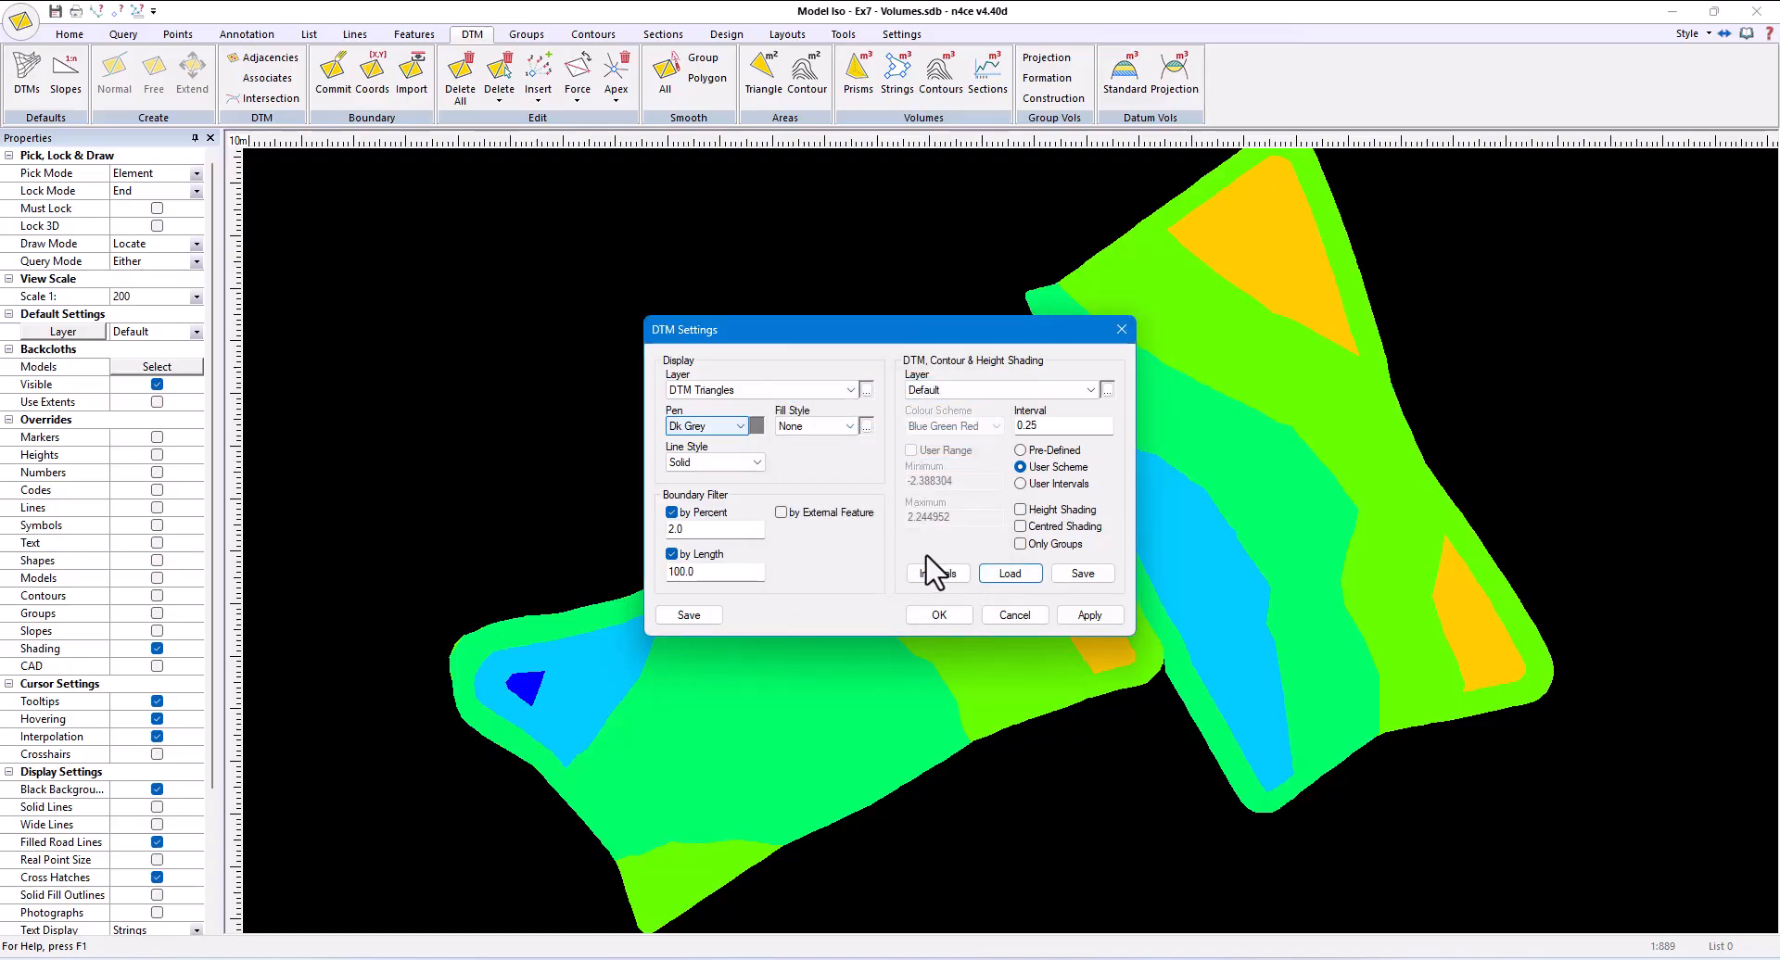
pyautogui.click(939, 614)
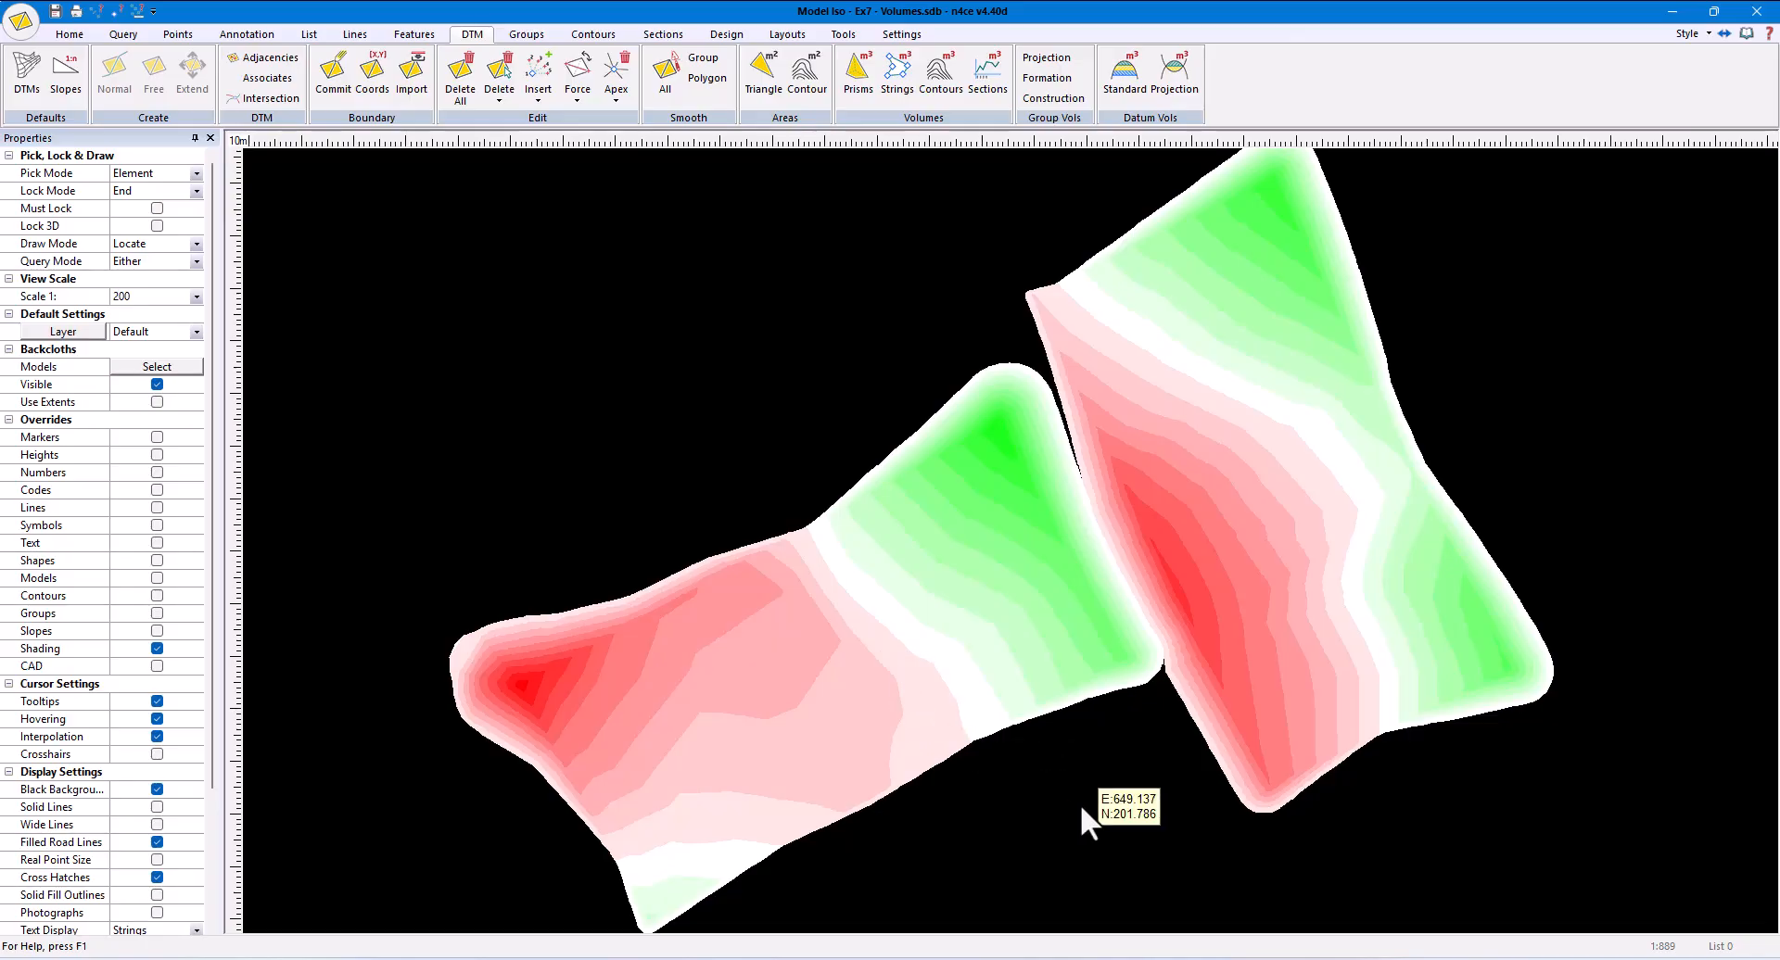
# - Add the Playing model as a backcloth behind the Iso shading
pyautogui.scroll(-2, 1081, 807)
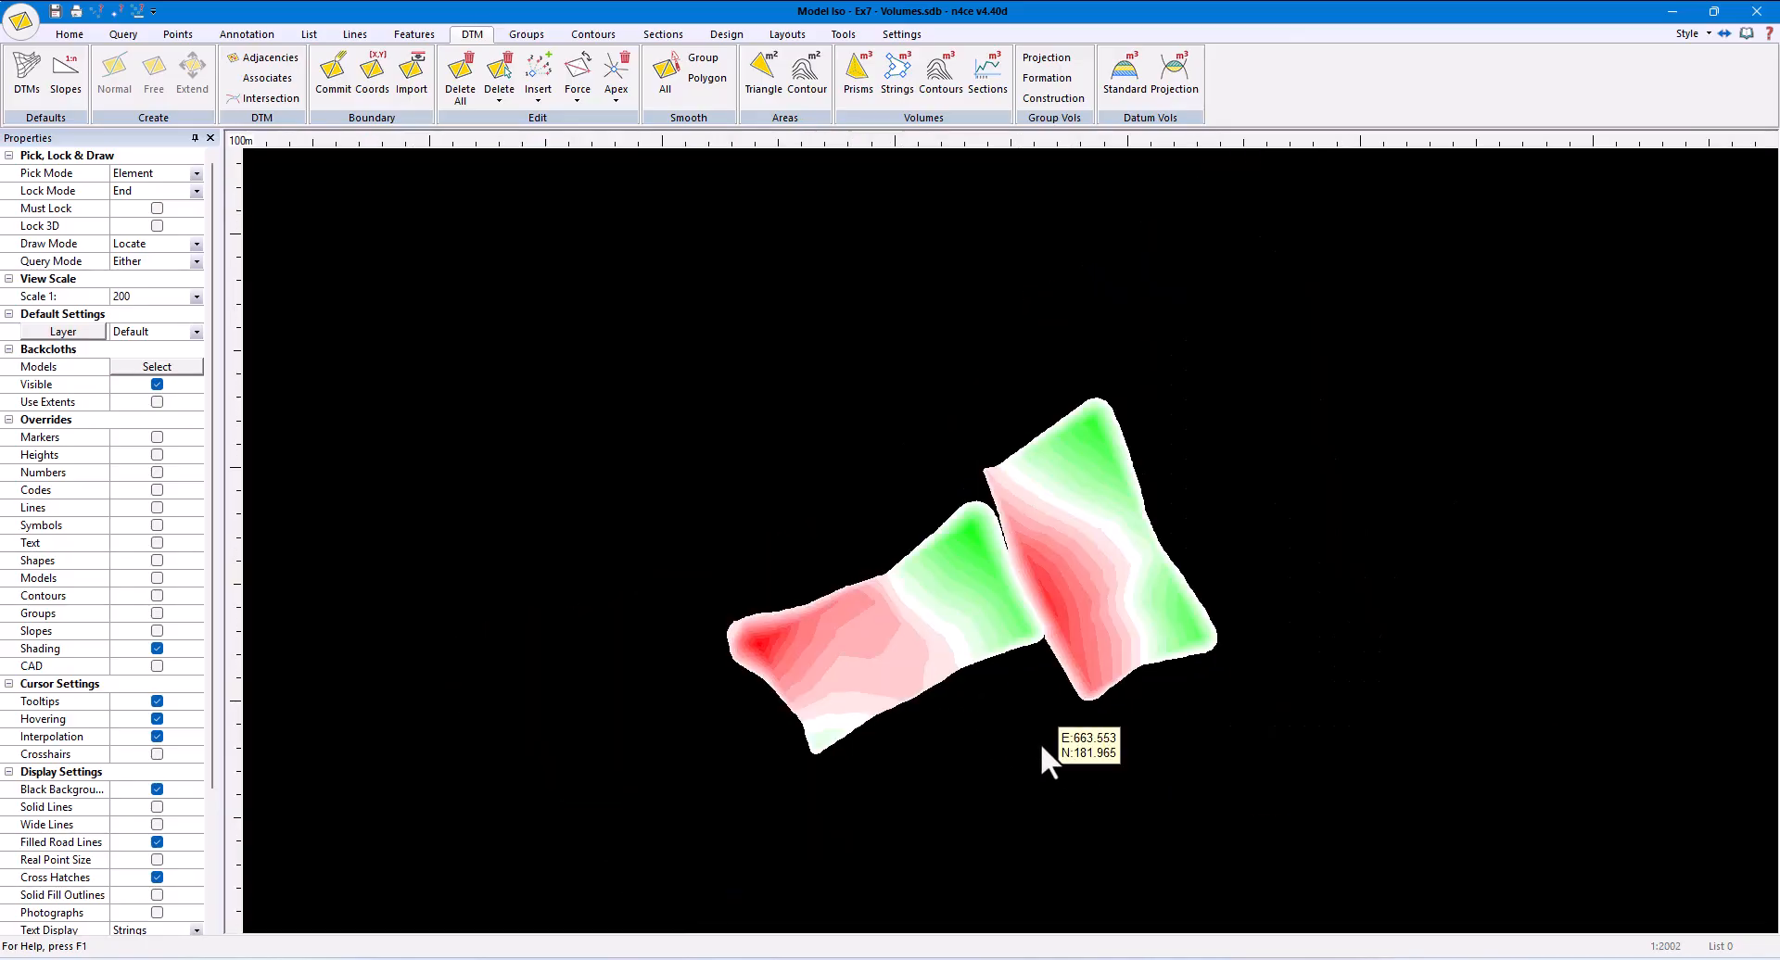
pyautogui.hotkey('ctrl', 'b')
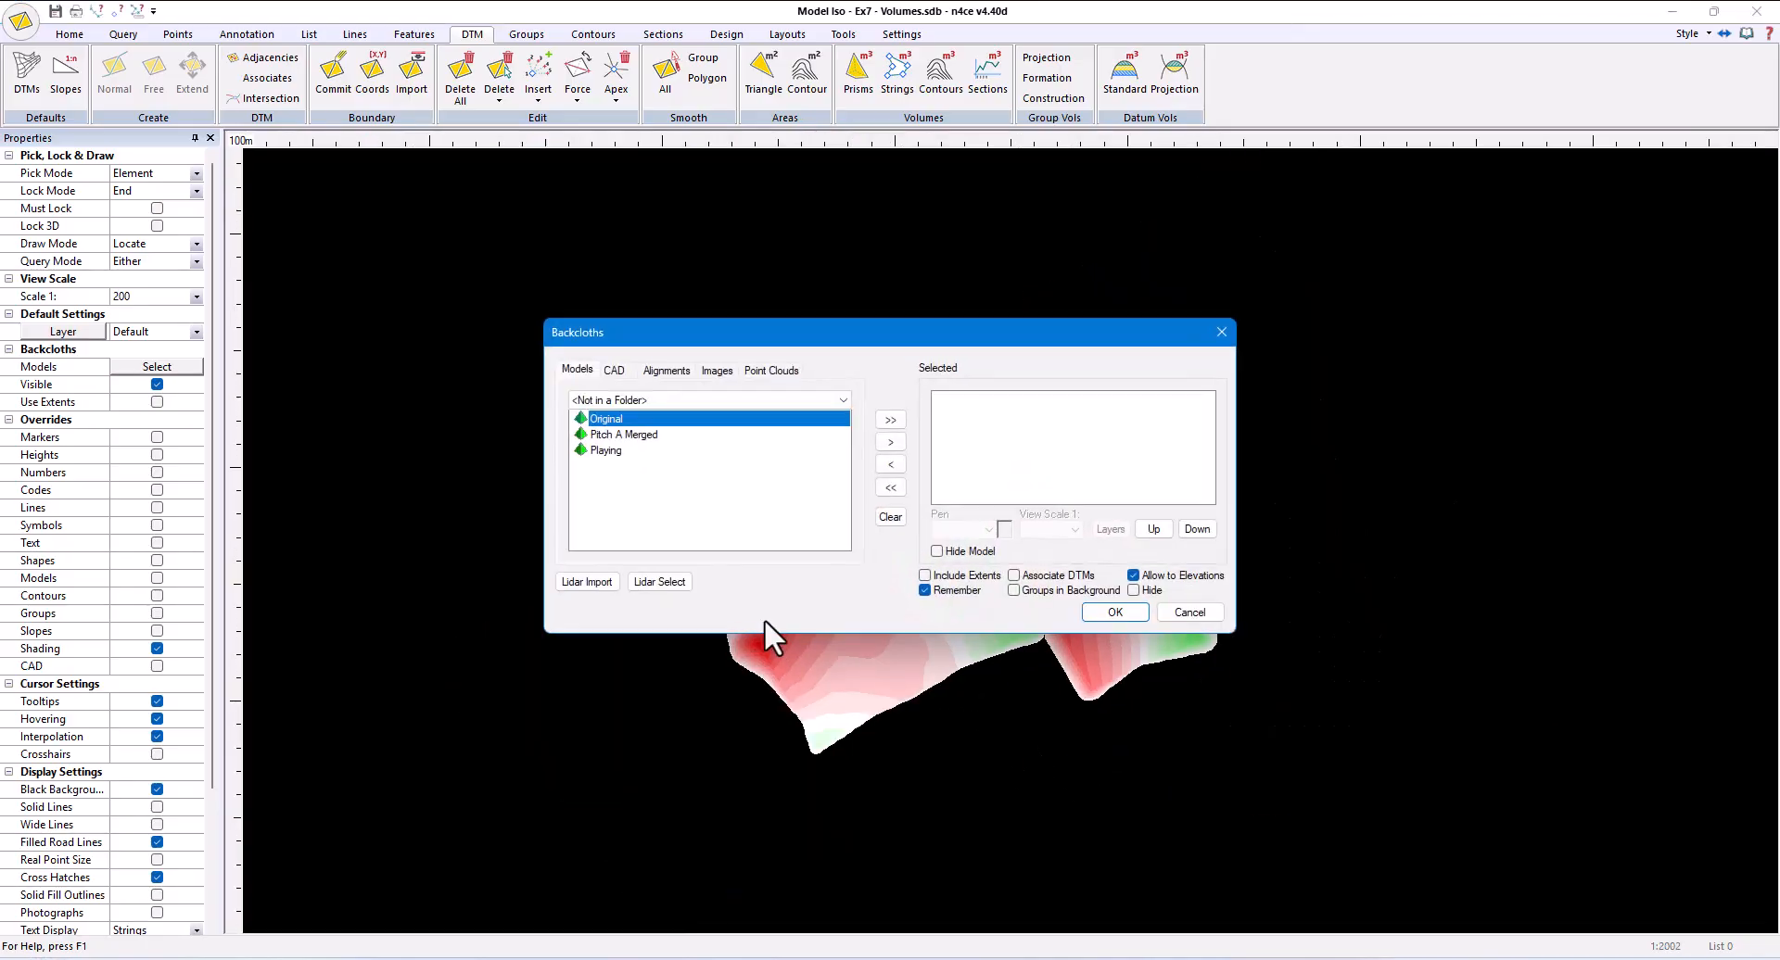
pyautogui.click(634, 453)
pyautogui.click(890, 442)
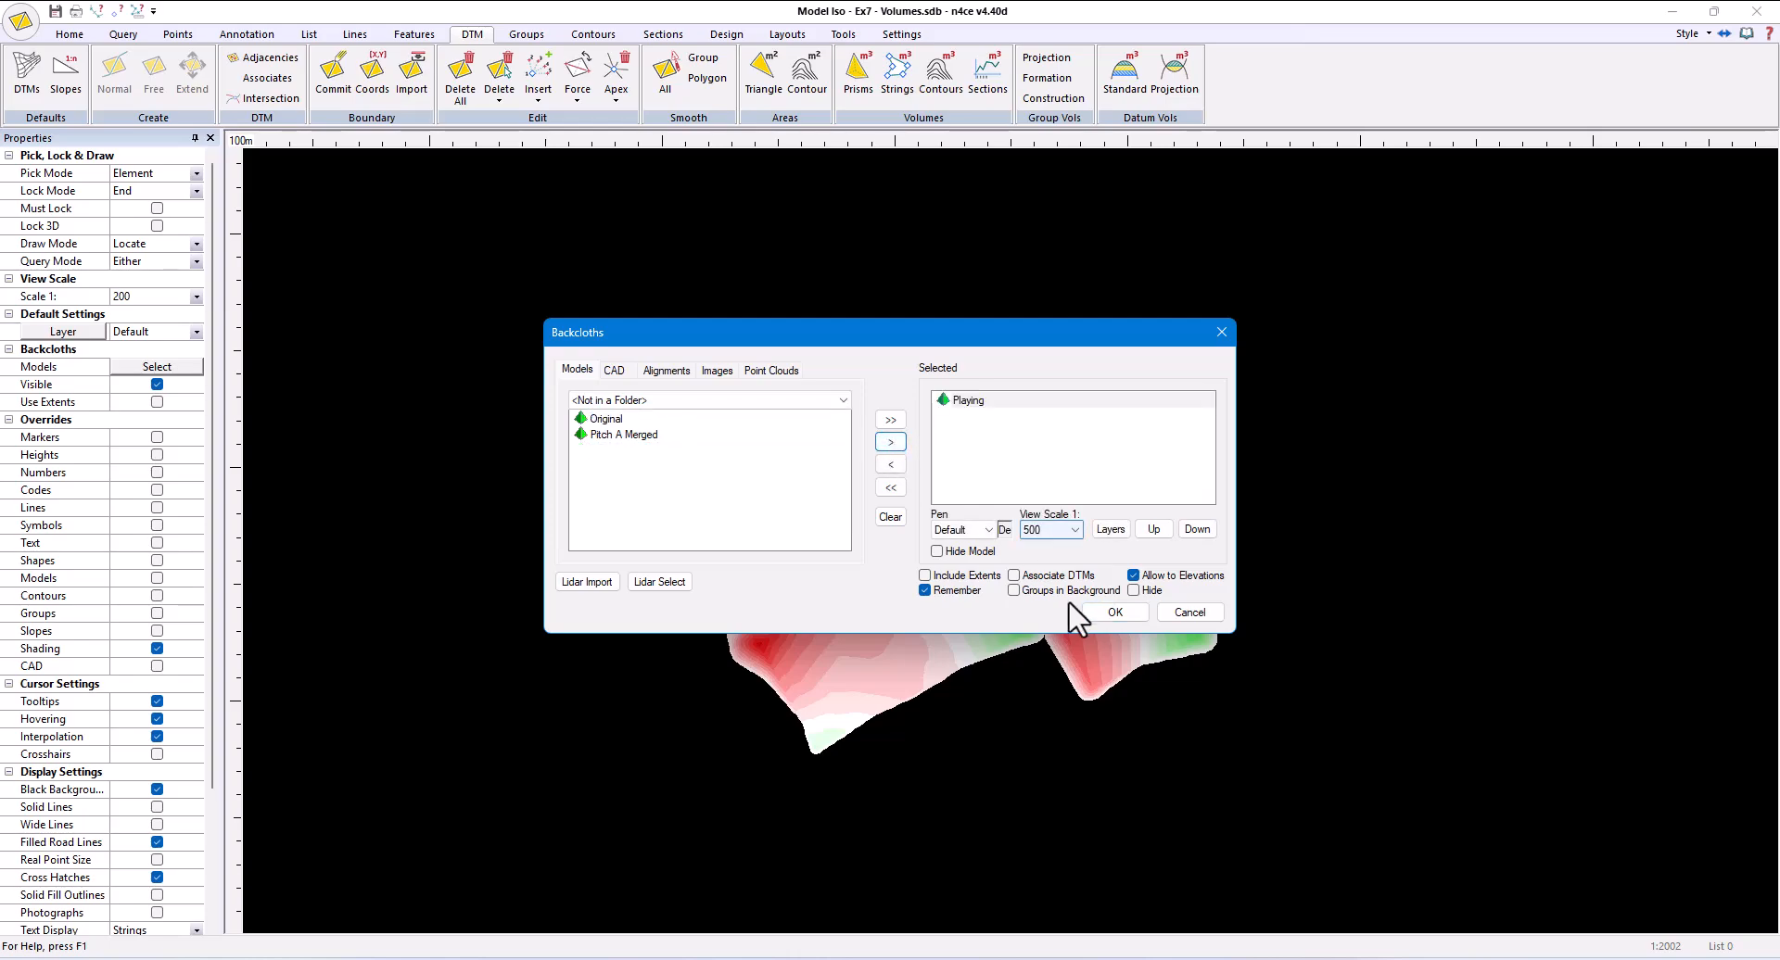
pyautogui.click(1112, 612)
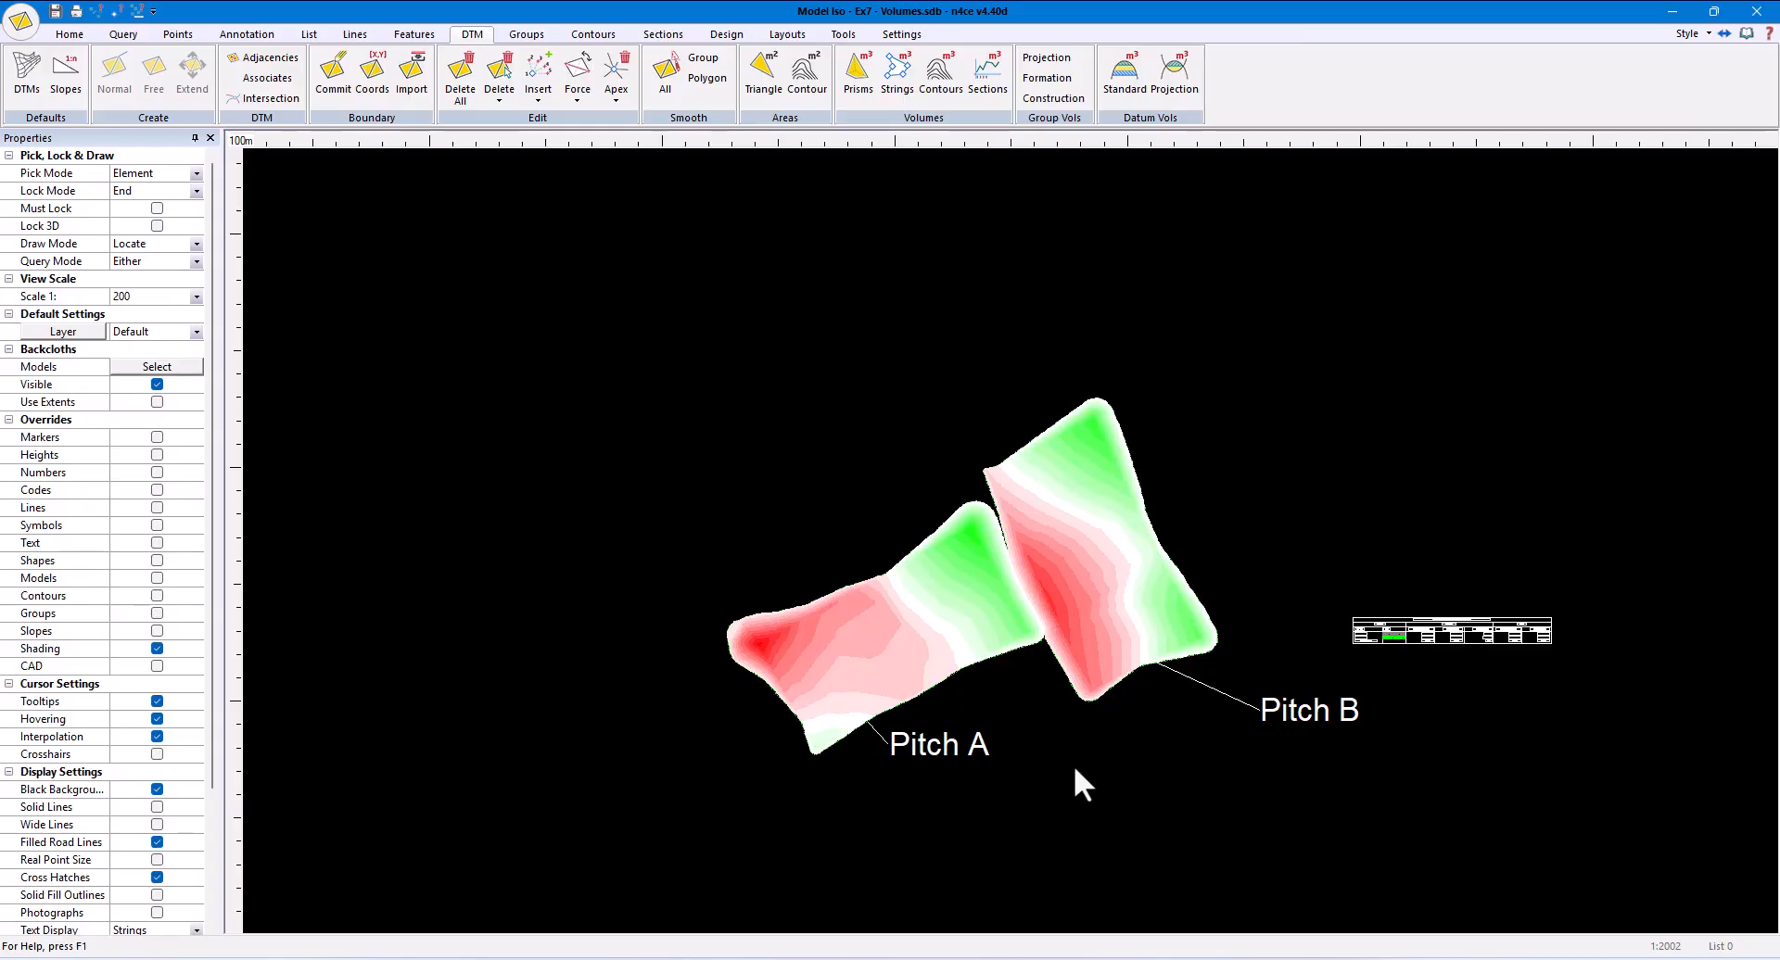
# - Place a DTM shading key above the volumes table, with a 0.25 interval and Fill to Cut labels
pyautogui.click(843, 34)
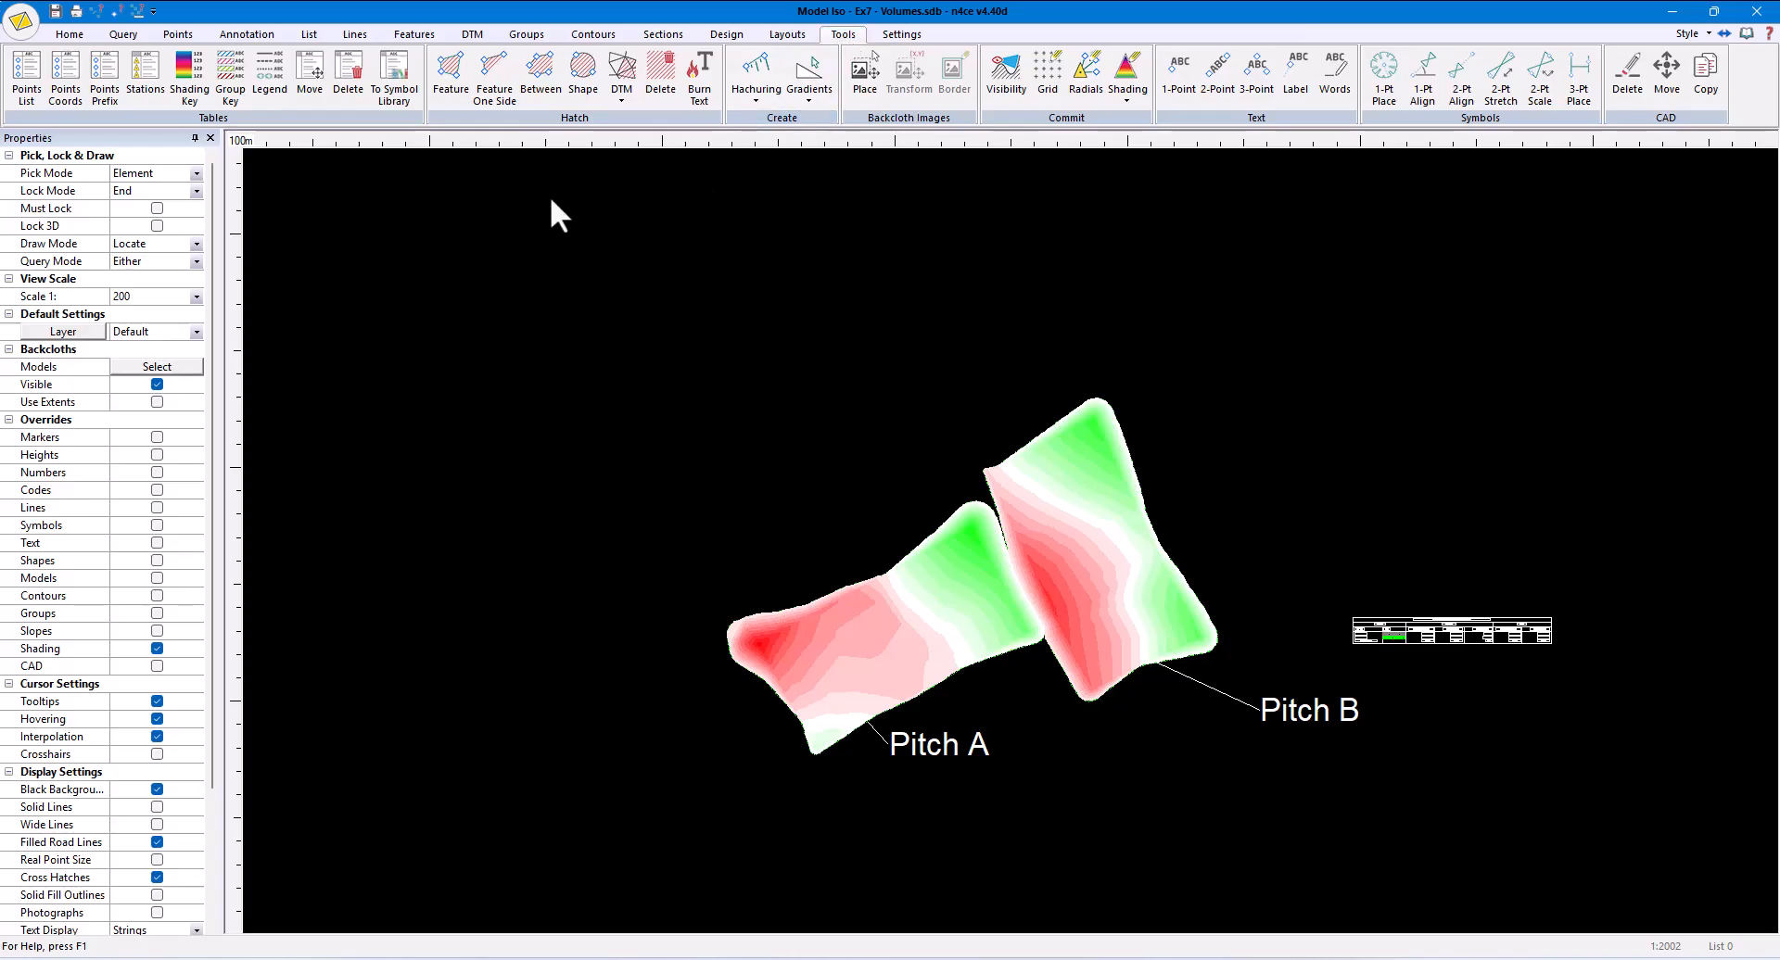
pyautogui.click(189, 79)
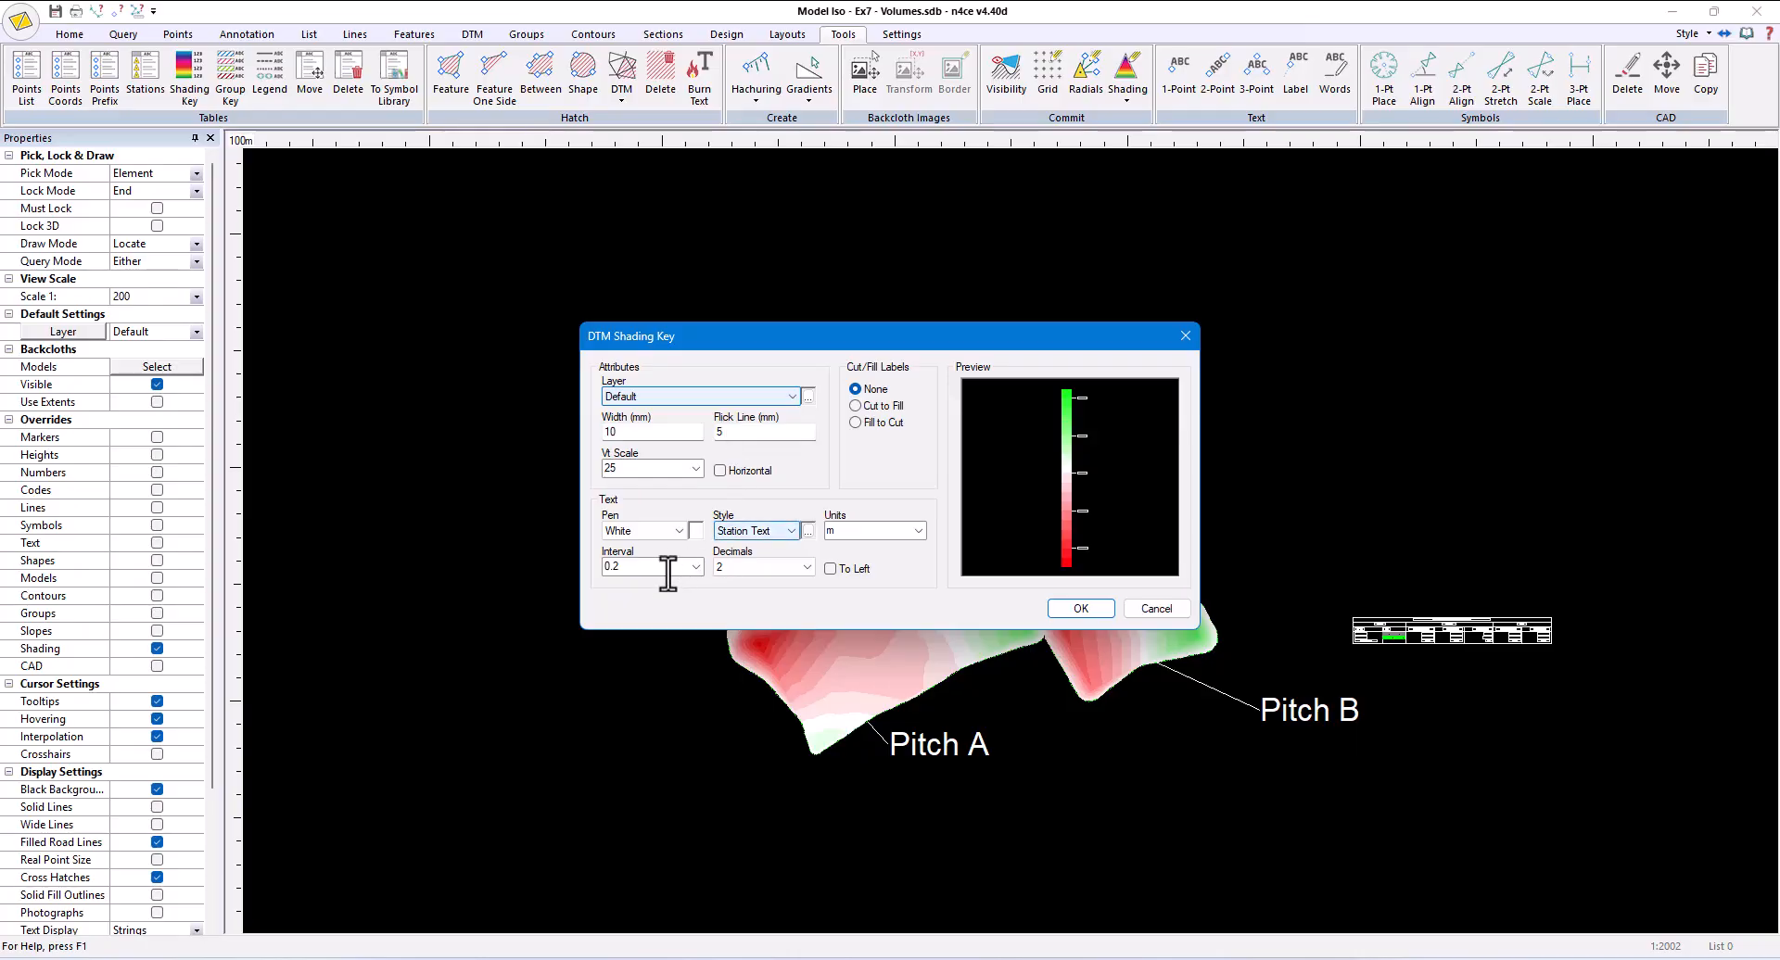
pyautogui.click(693, 568)
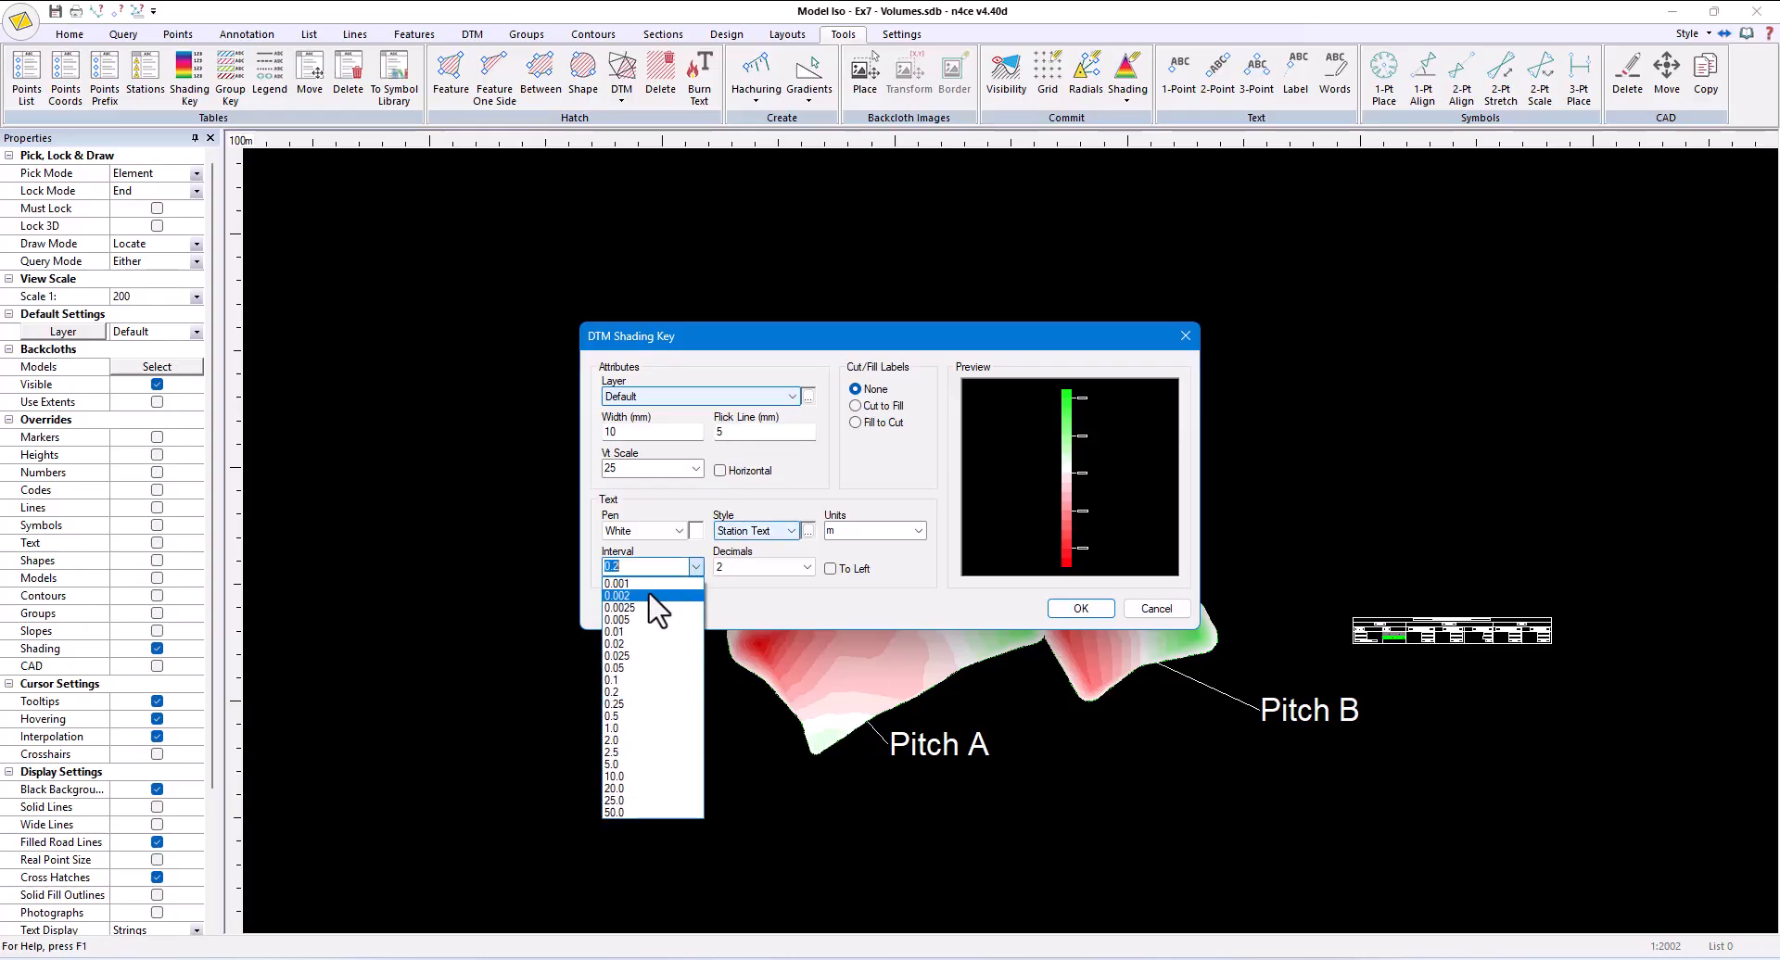
pyautogui.click(625, 705)
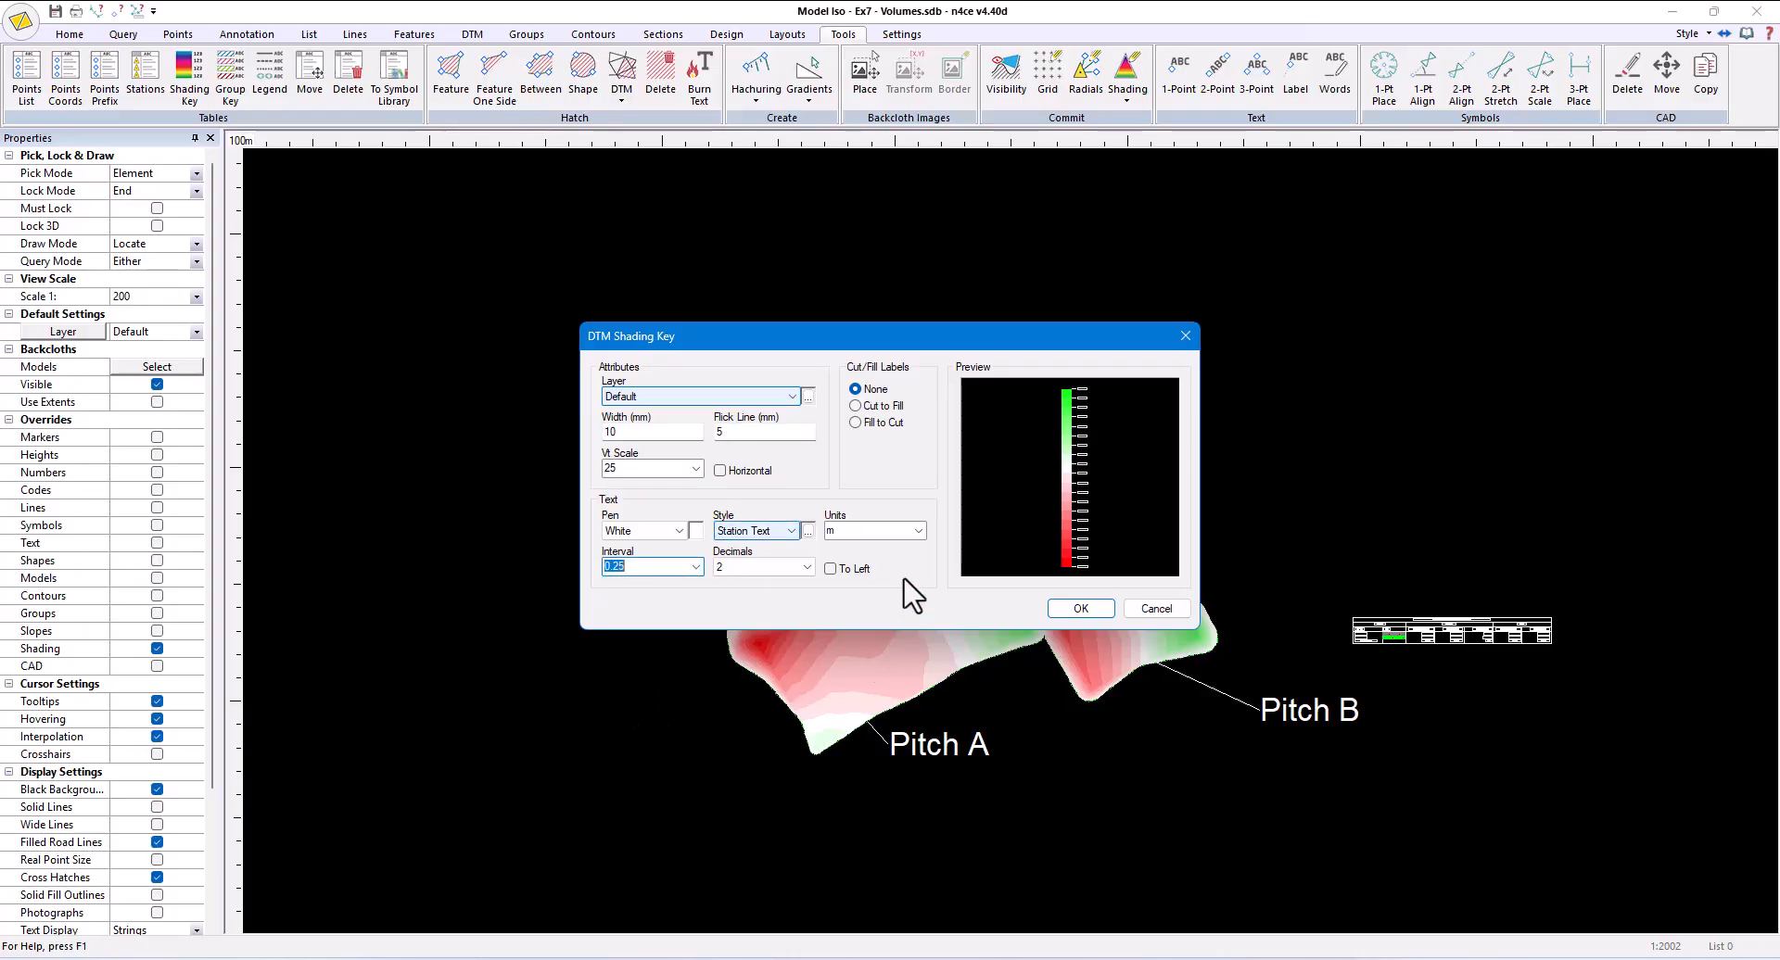
pyautogui.click(870, 423)
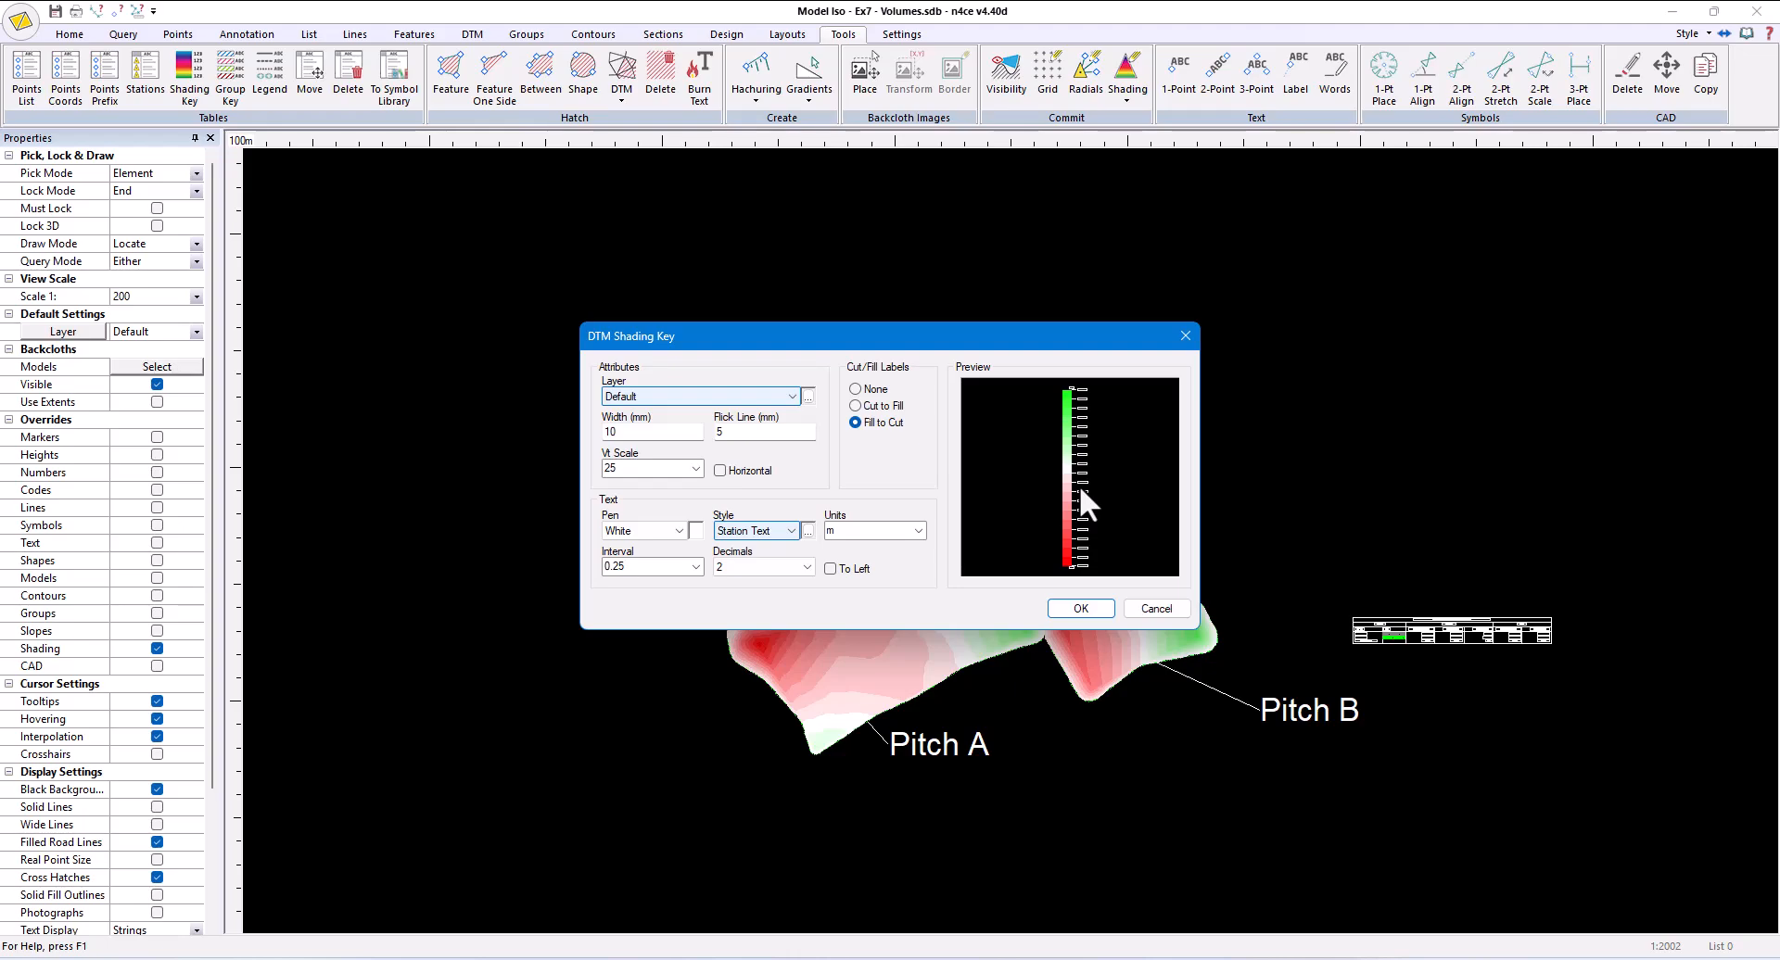
pyautogui.click(1073, 608)
pyautogui.click(1353, 564)
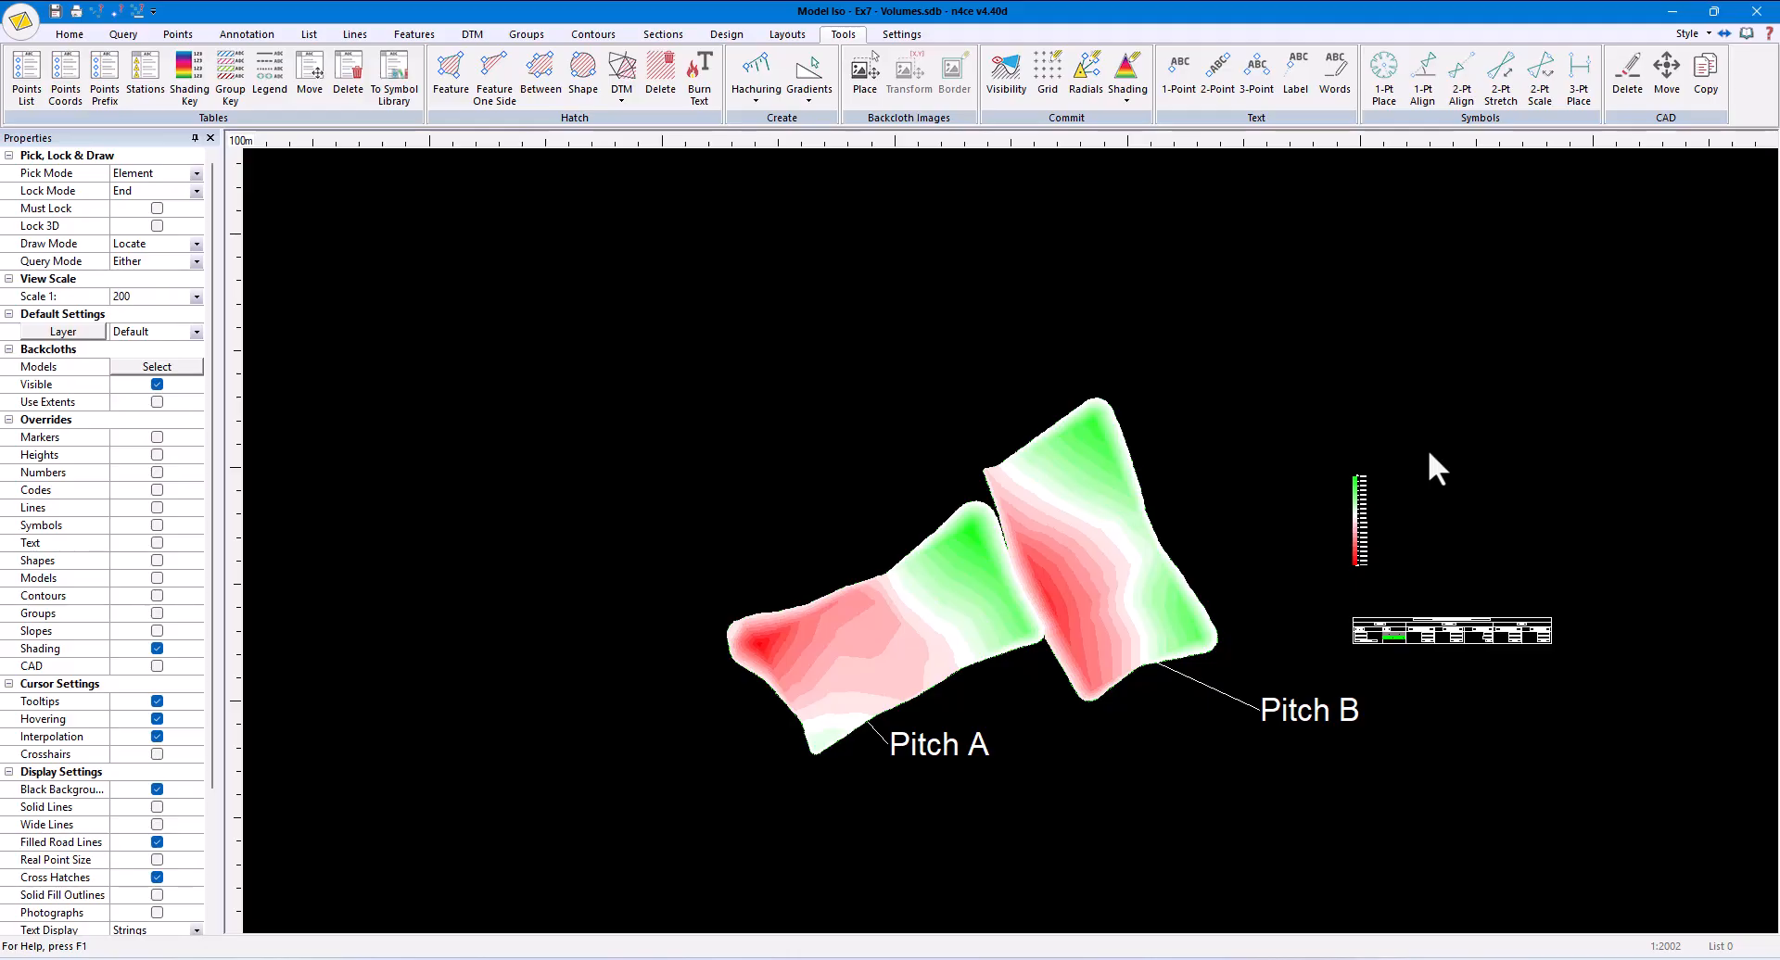
# - Clear all selected backcloth models from behind the Iso shading
pyautogui.scroll(3, 1363, 503)
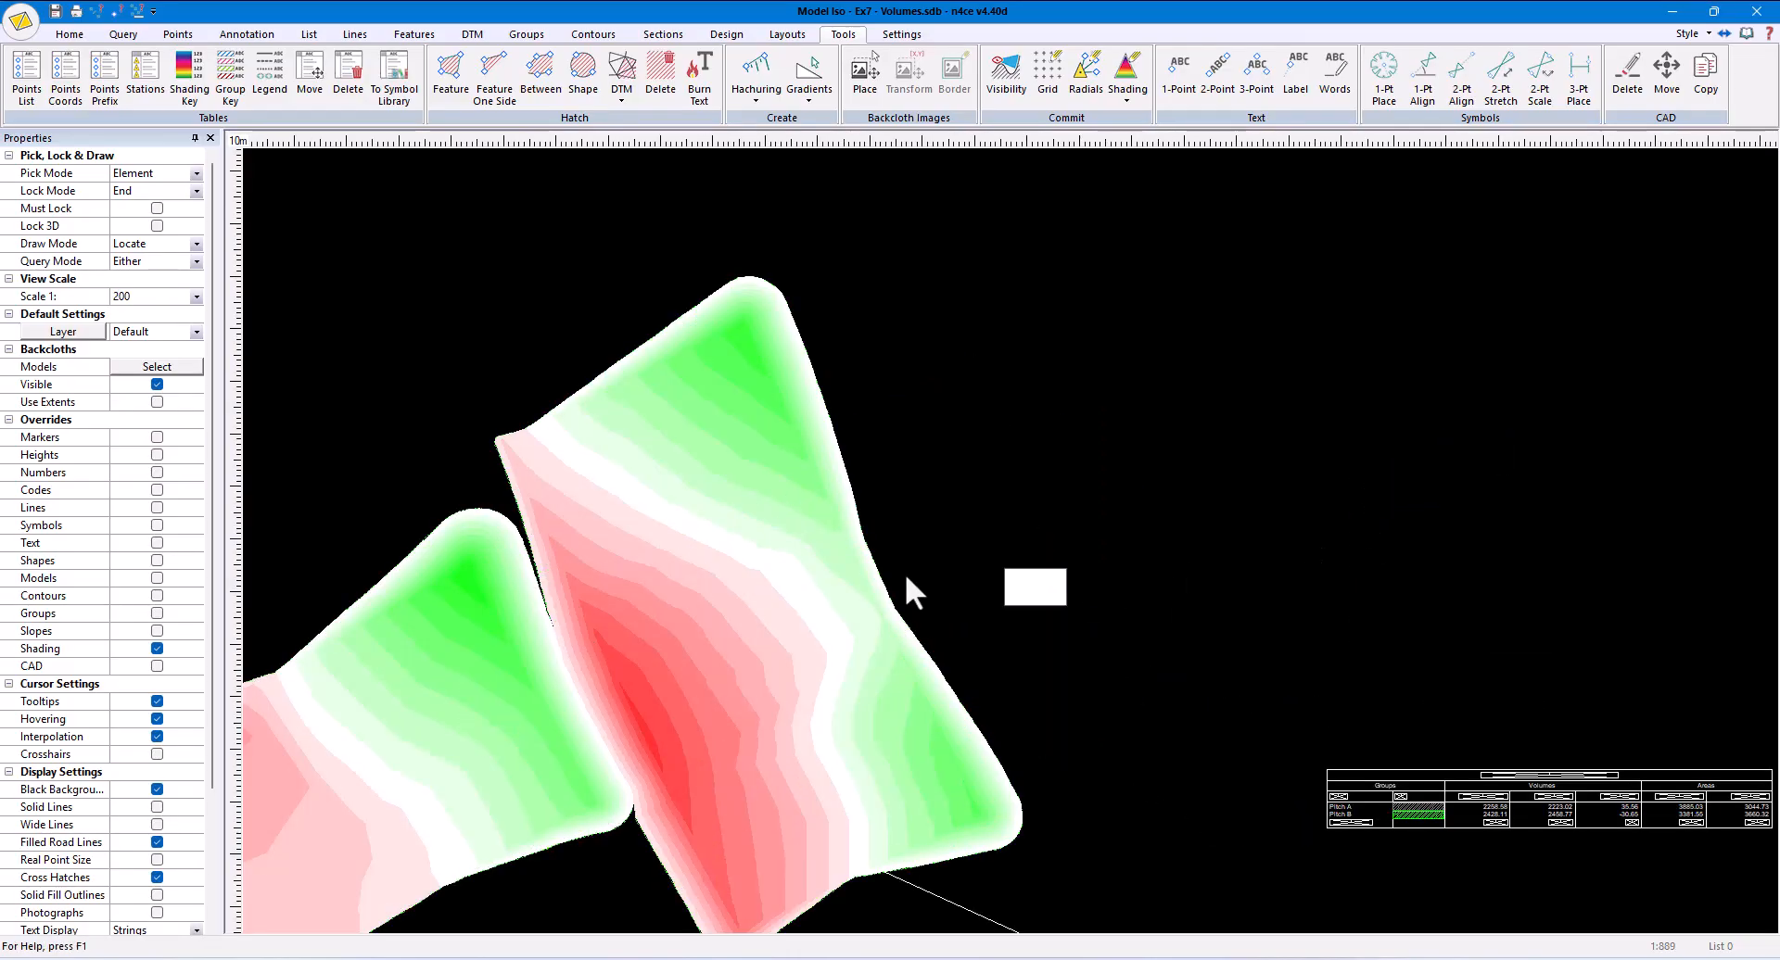
pyautogui.click(158, 369)
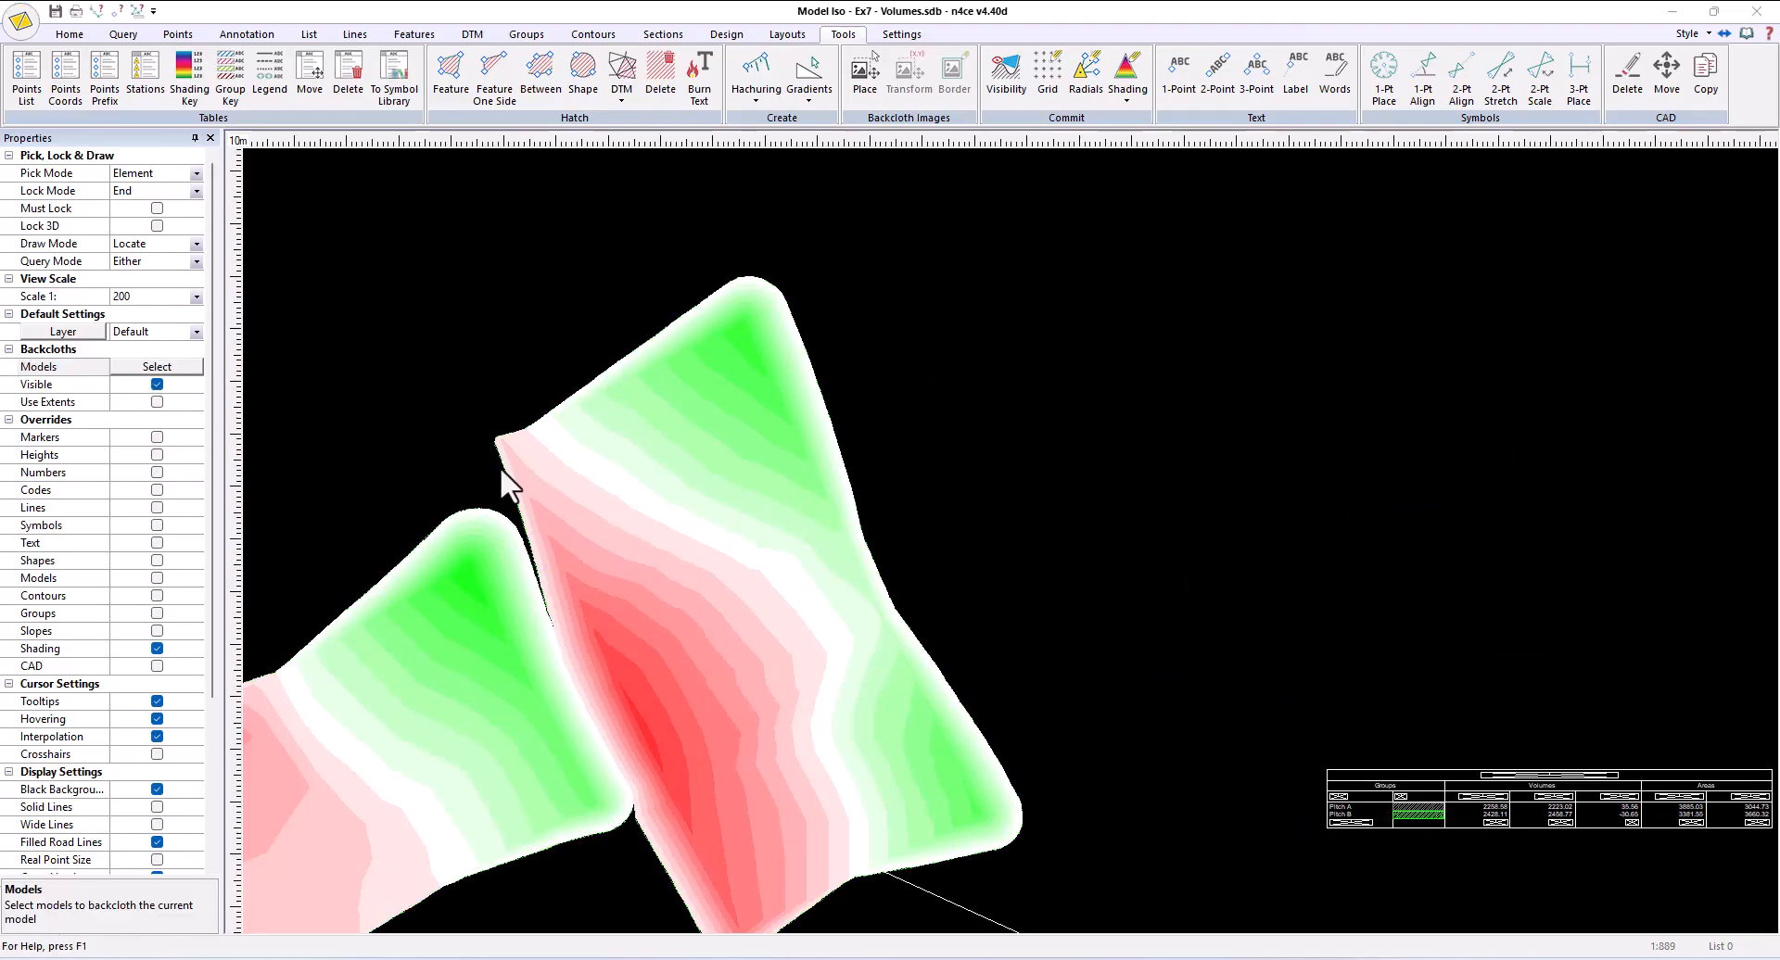
pyautogui.click(890, 516)
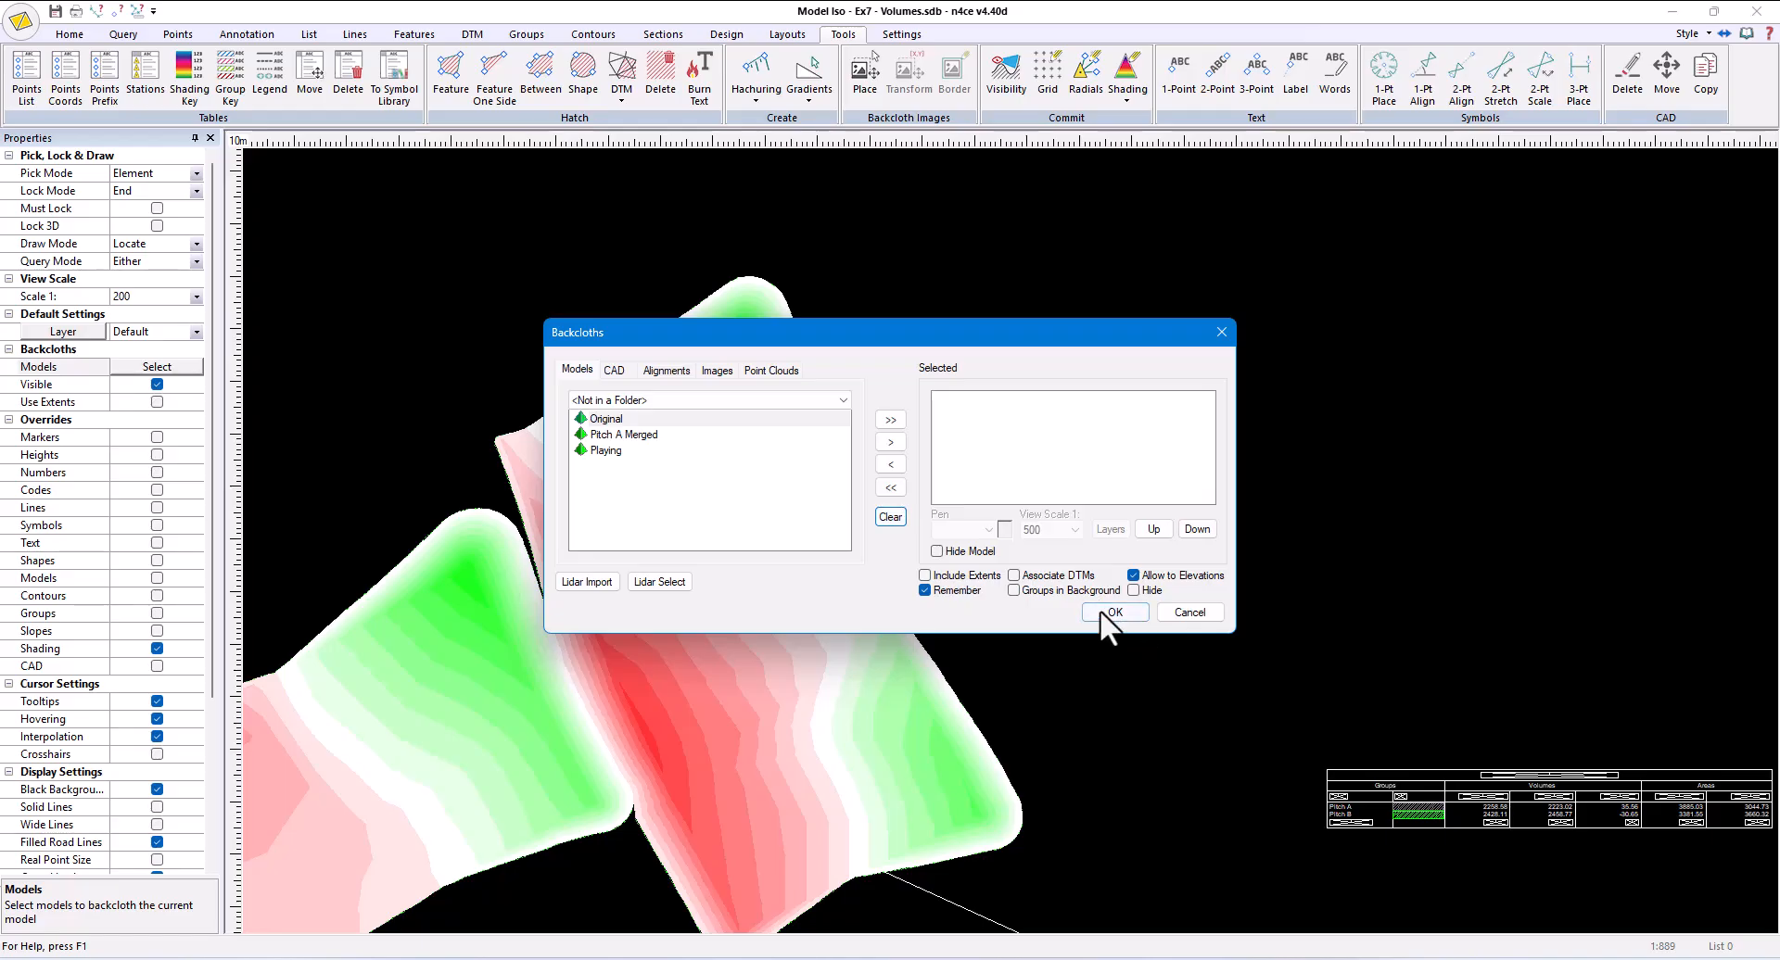
pyautogui.click(1112, 611)
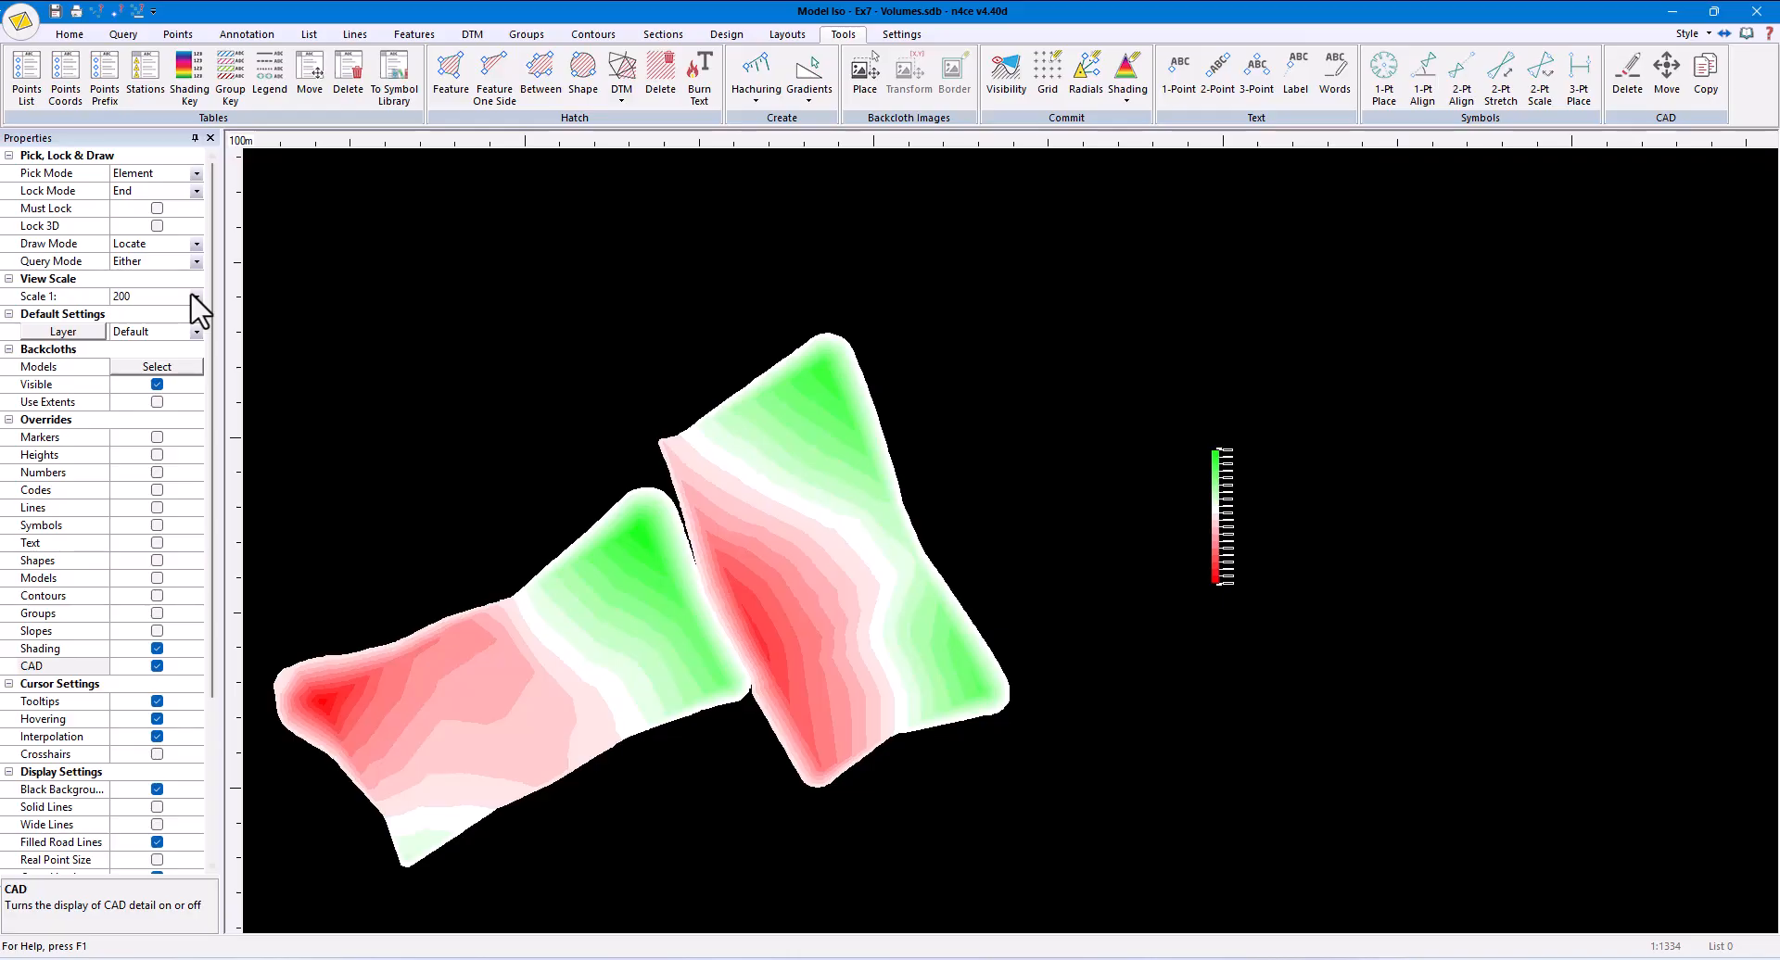
# - Set the view scale to 1:500, then replace the small shading key with a larger one placed beside it
pyautogui.click(195, 296)
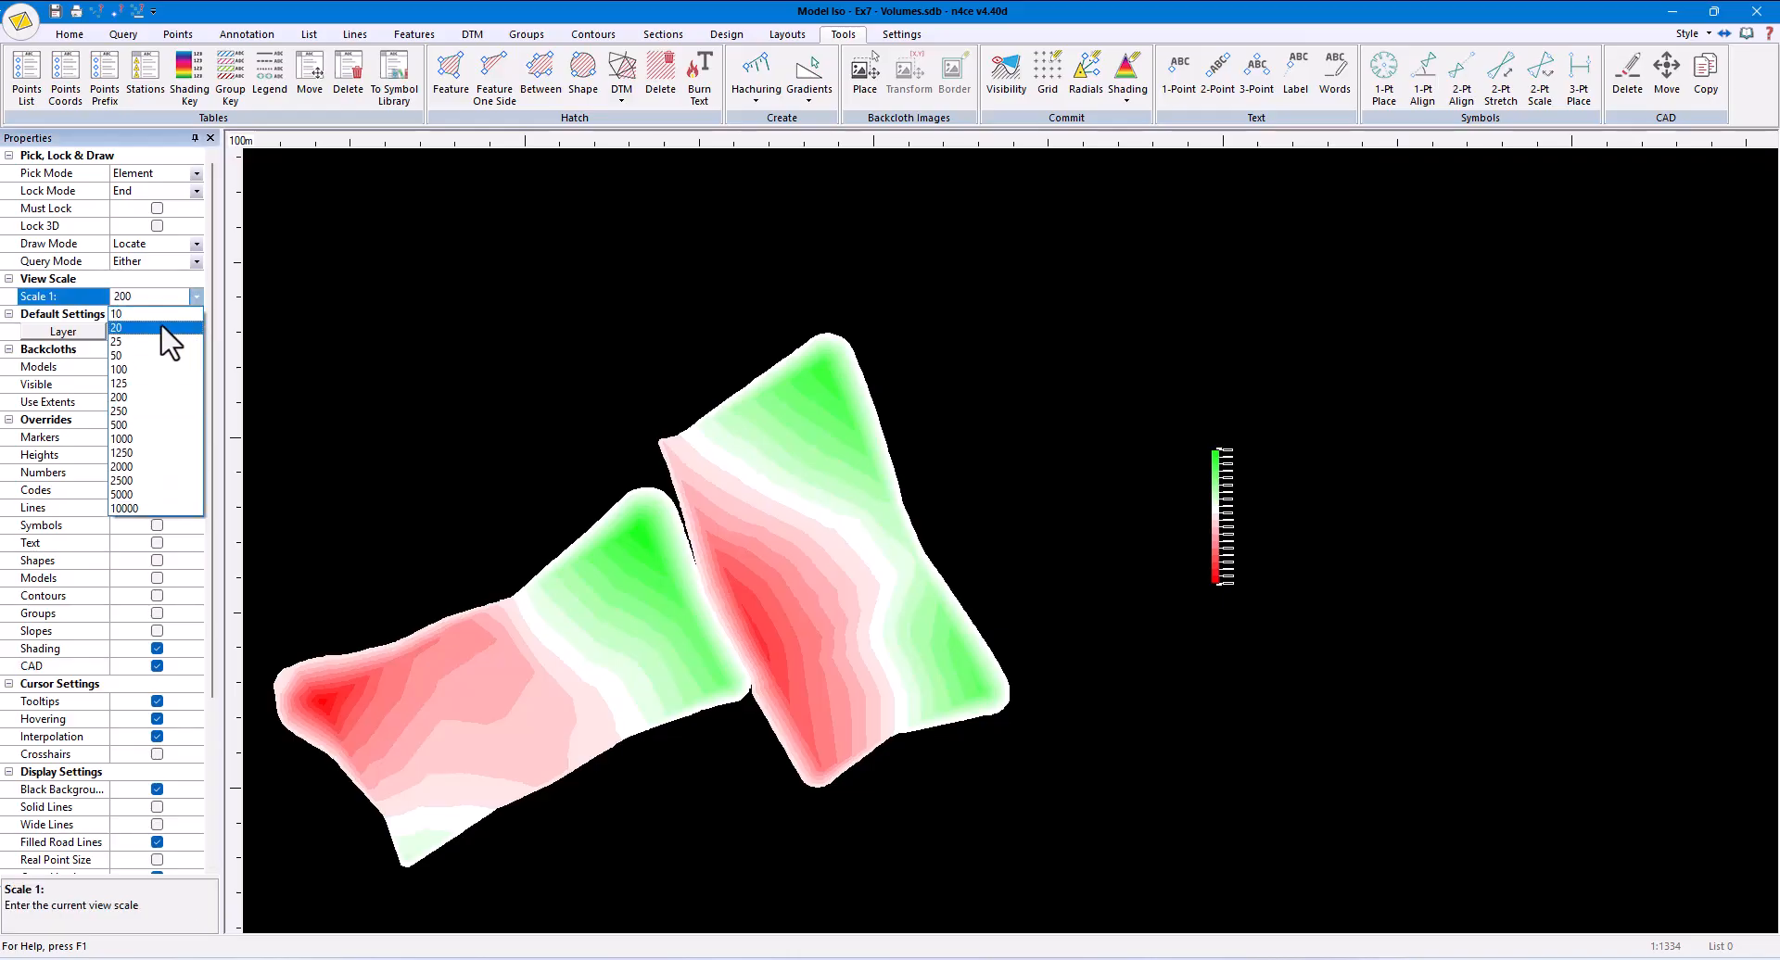
pyautogui.click(134, 426)
pyautogui.click(190, 79)
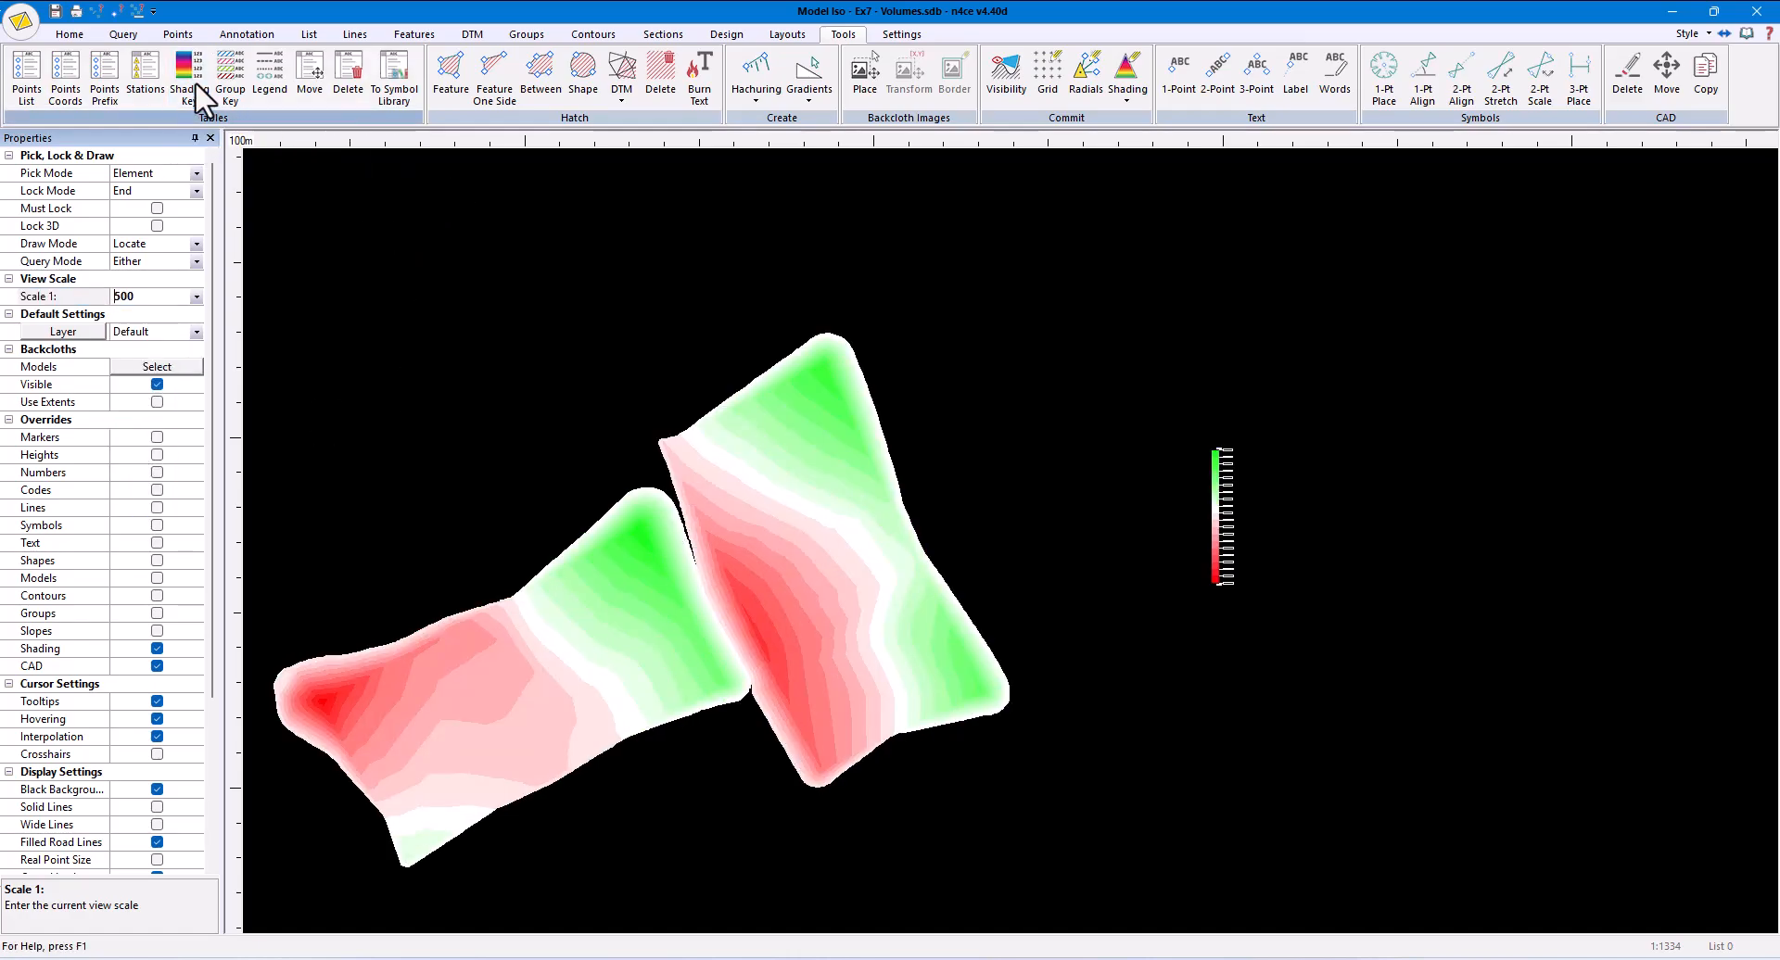
pyautogui.click(827, 492)
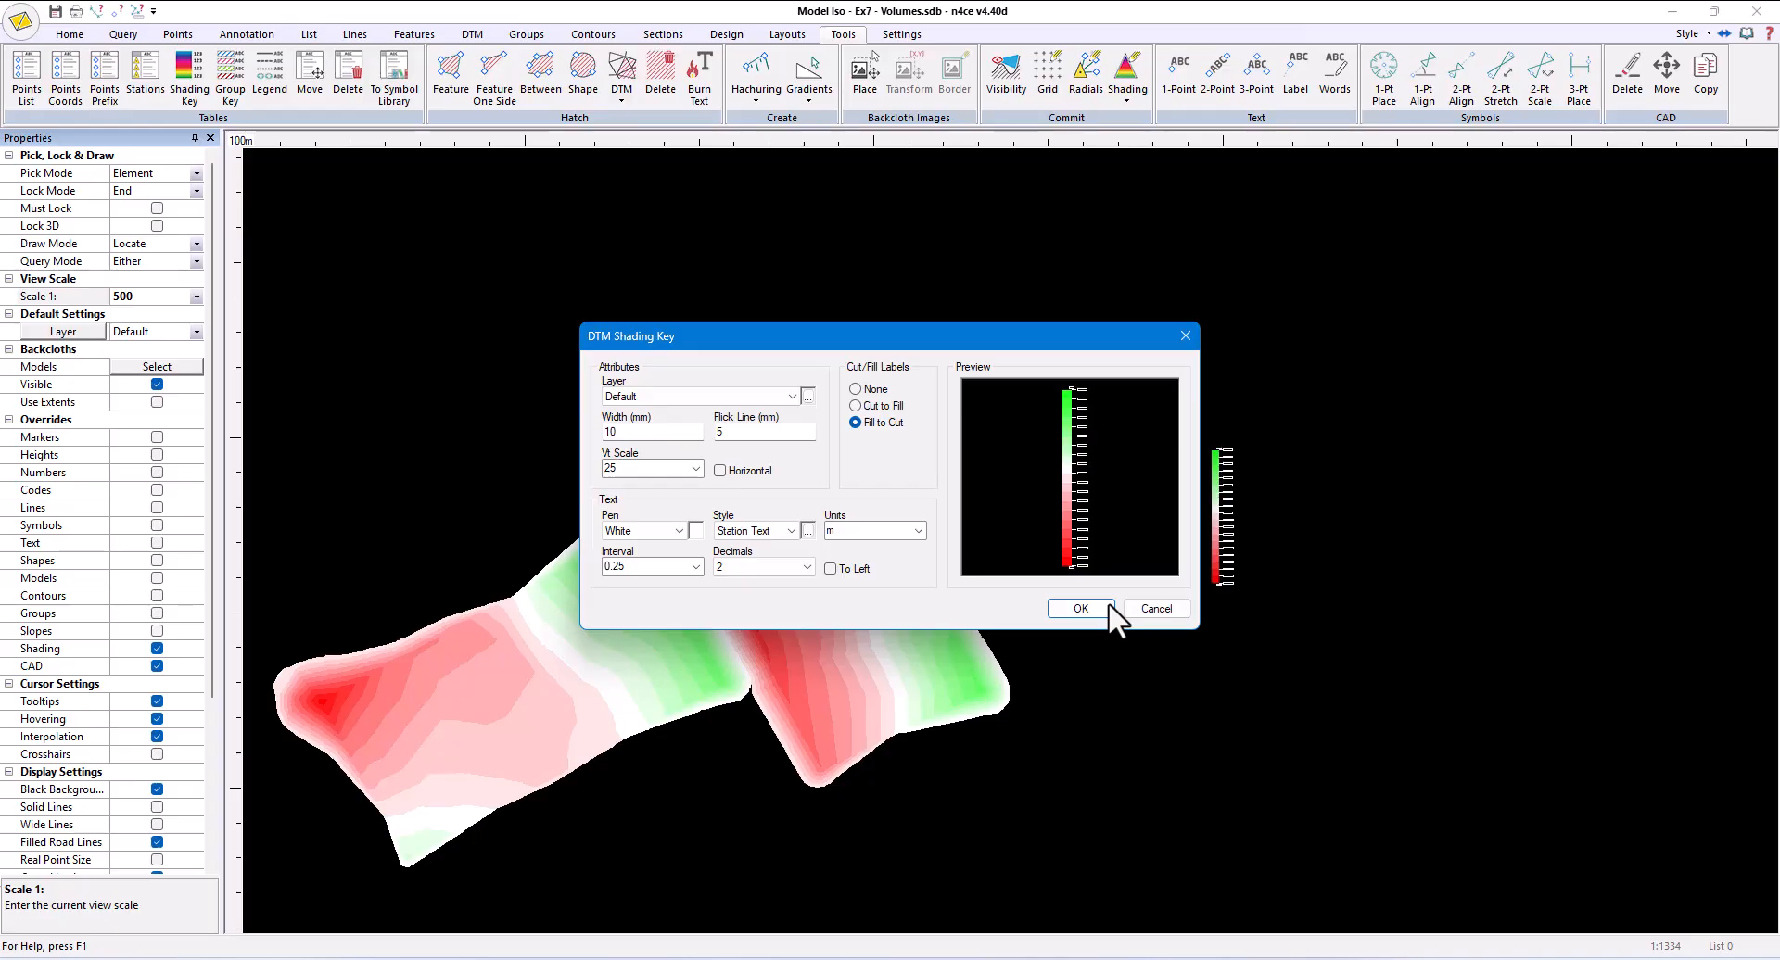
pyautogui.click(1109, 609)
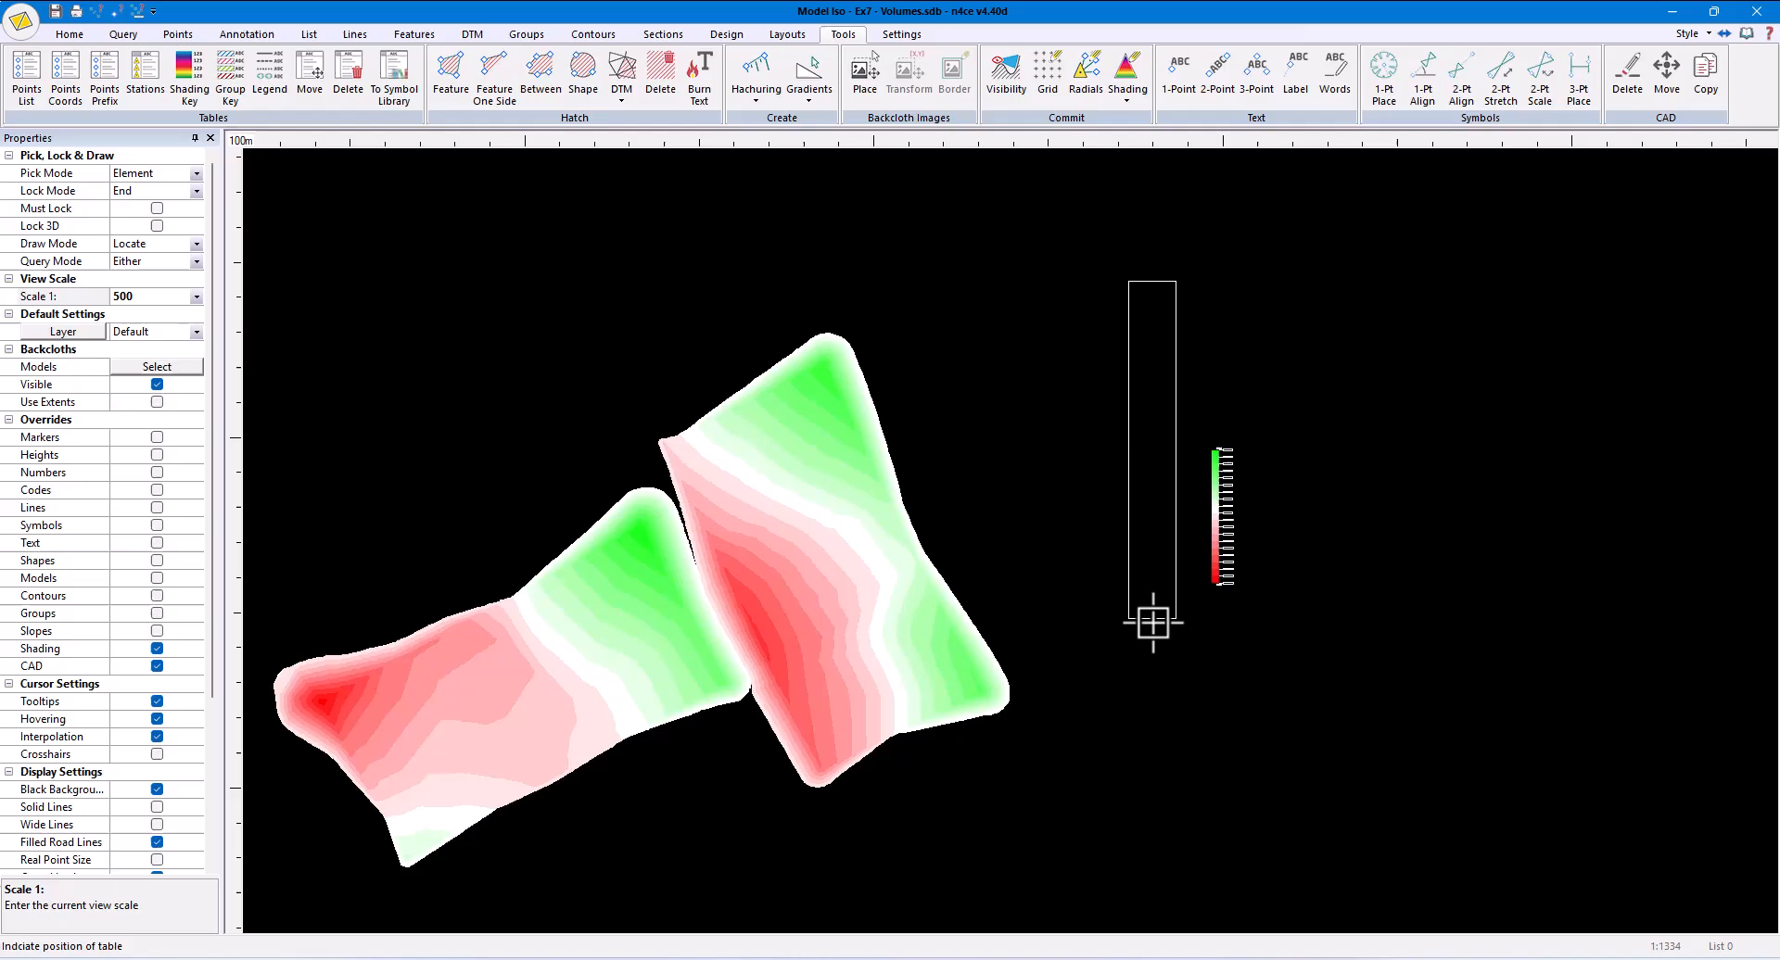
pyautogui.click(1269, 607)
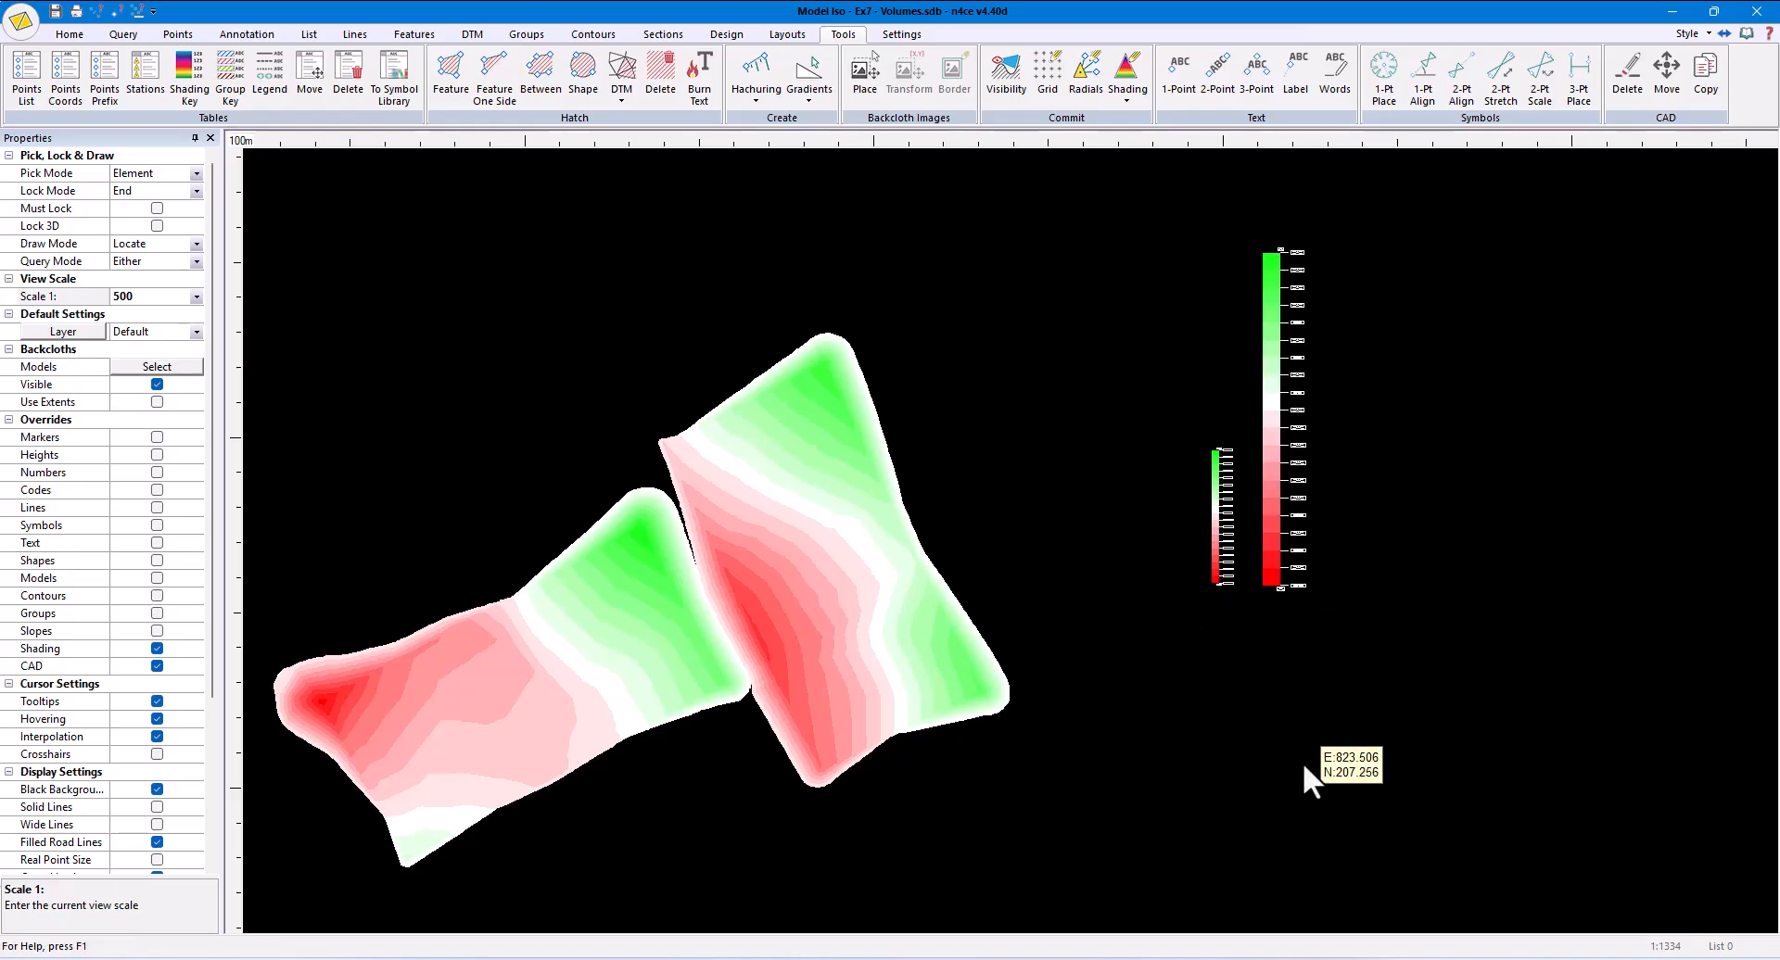
pyautogui.click(345, 87)
pyautogui.click(1221, 522)
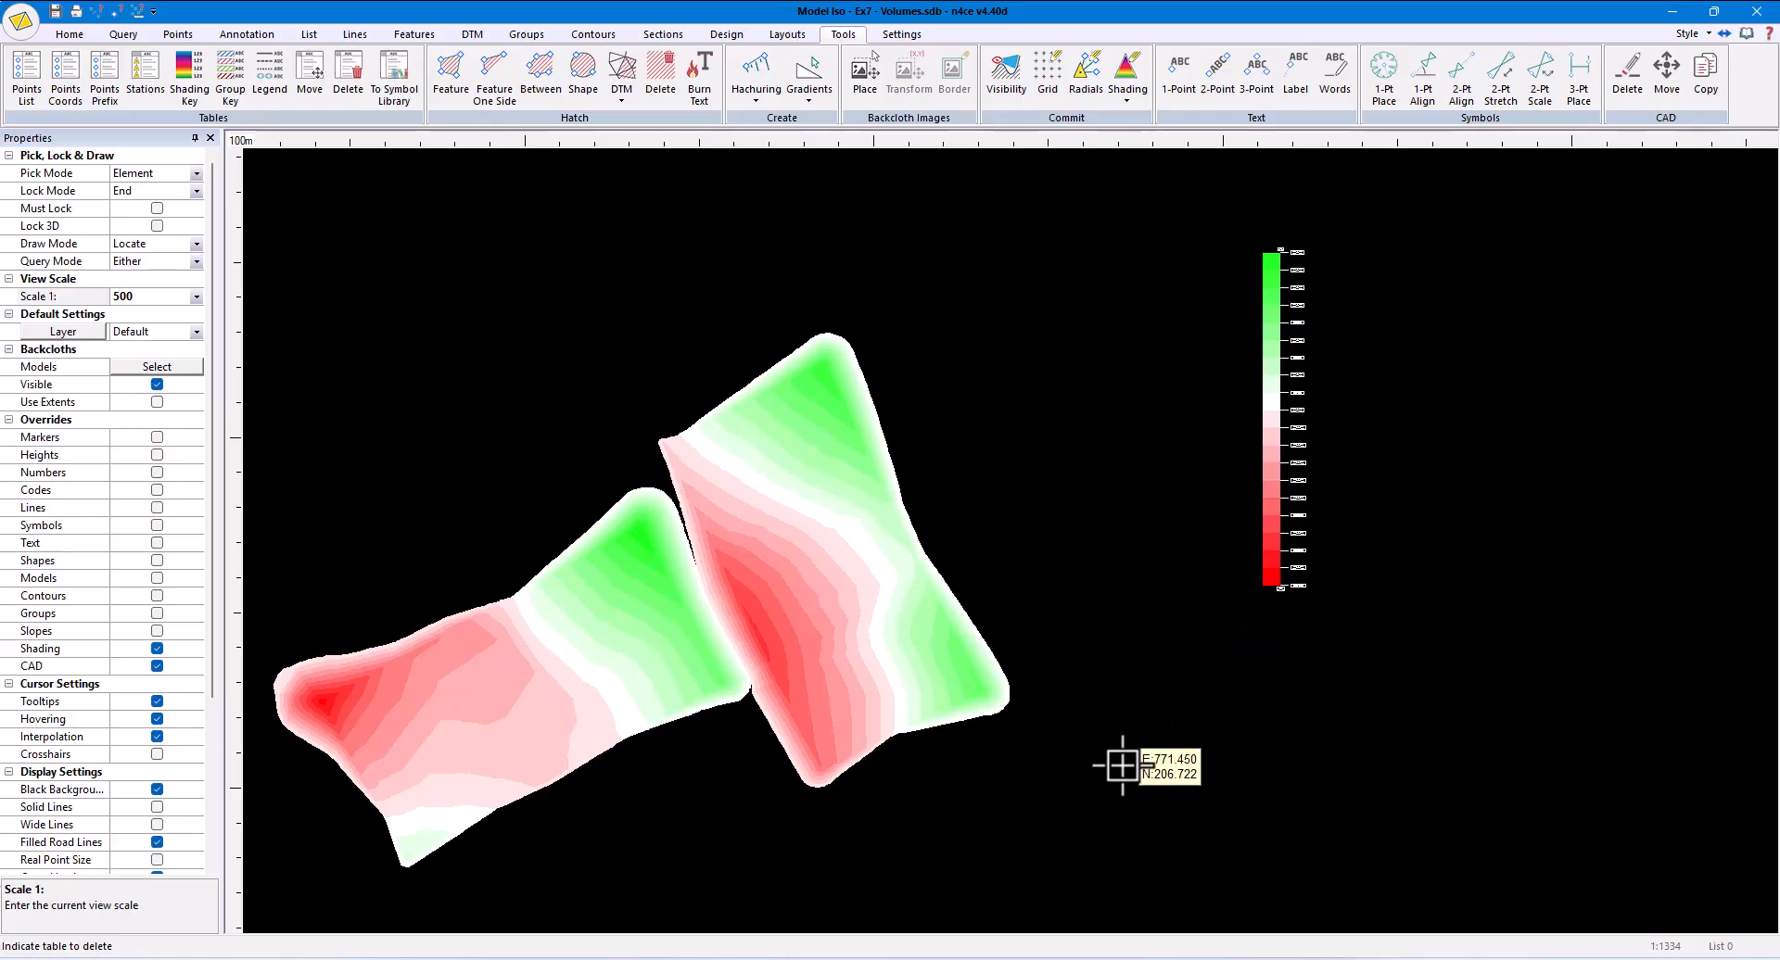
# - Close the Iso model view and create a point grid model named Iso Grid from Iso, with 2.5 spacing and code SL
pyautogui.click(1757, 13)
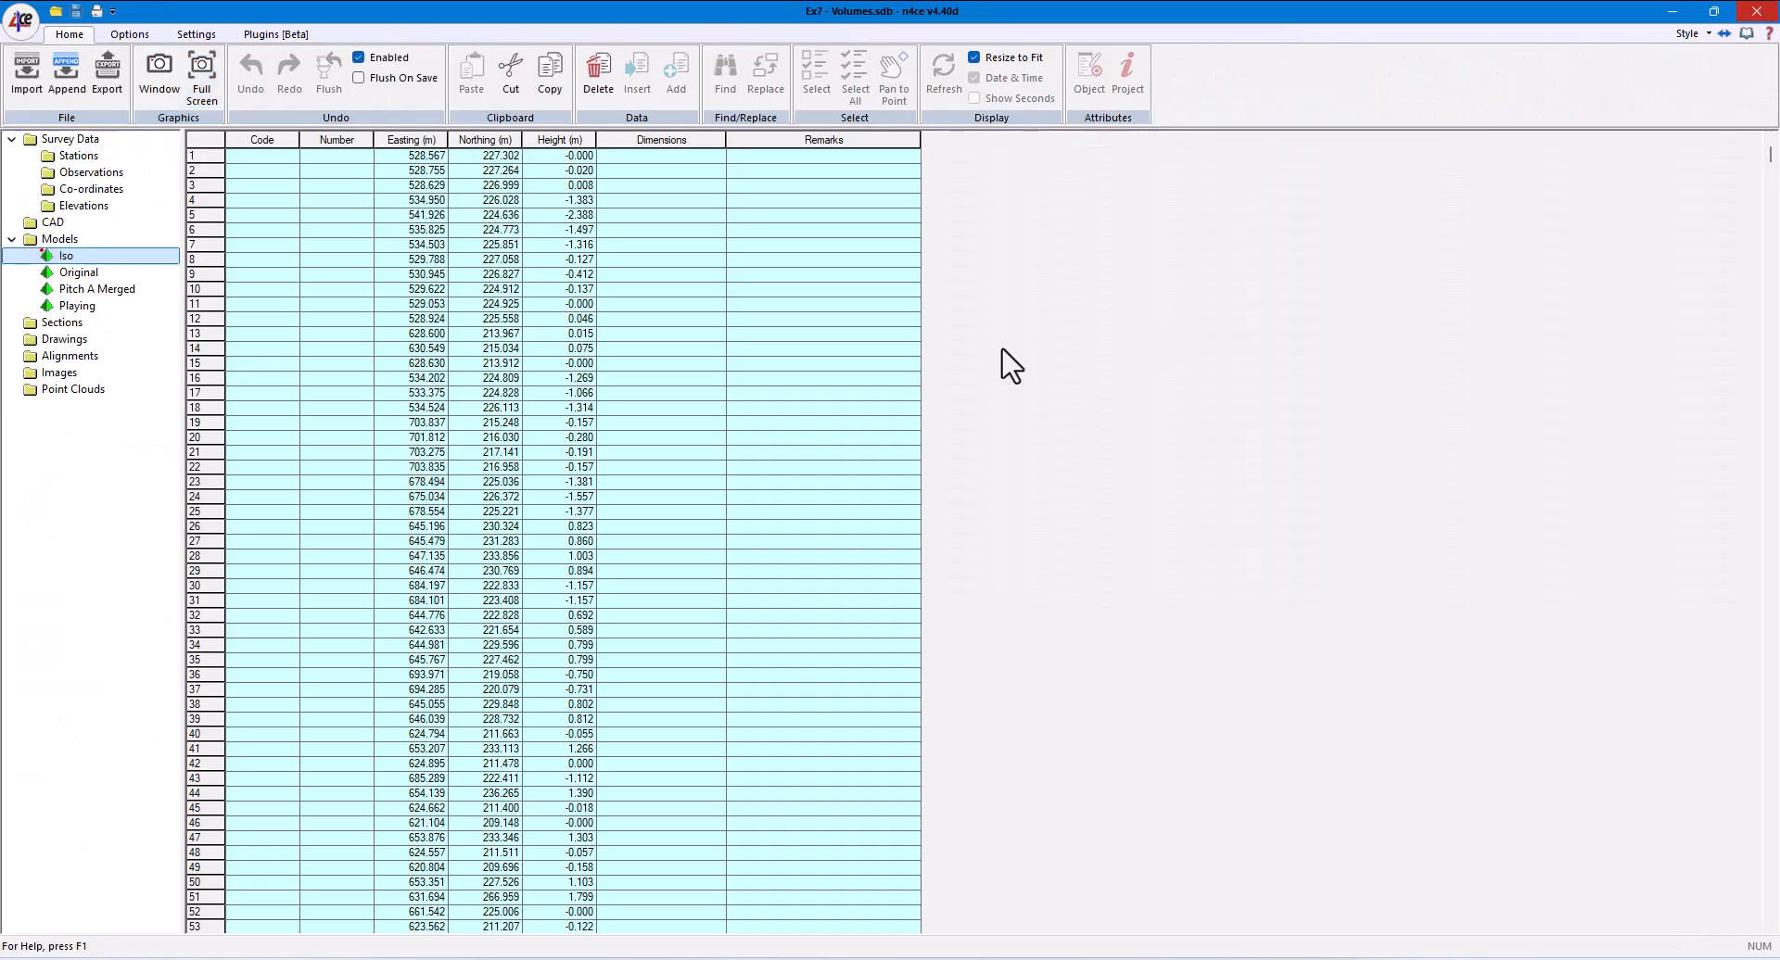
pyautogui.rightClick(62, 243)
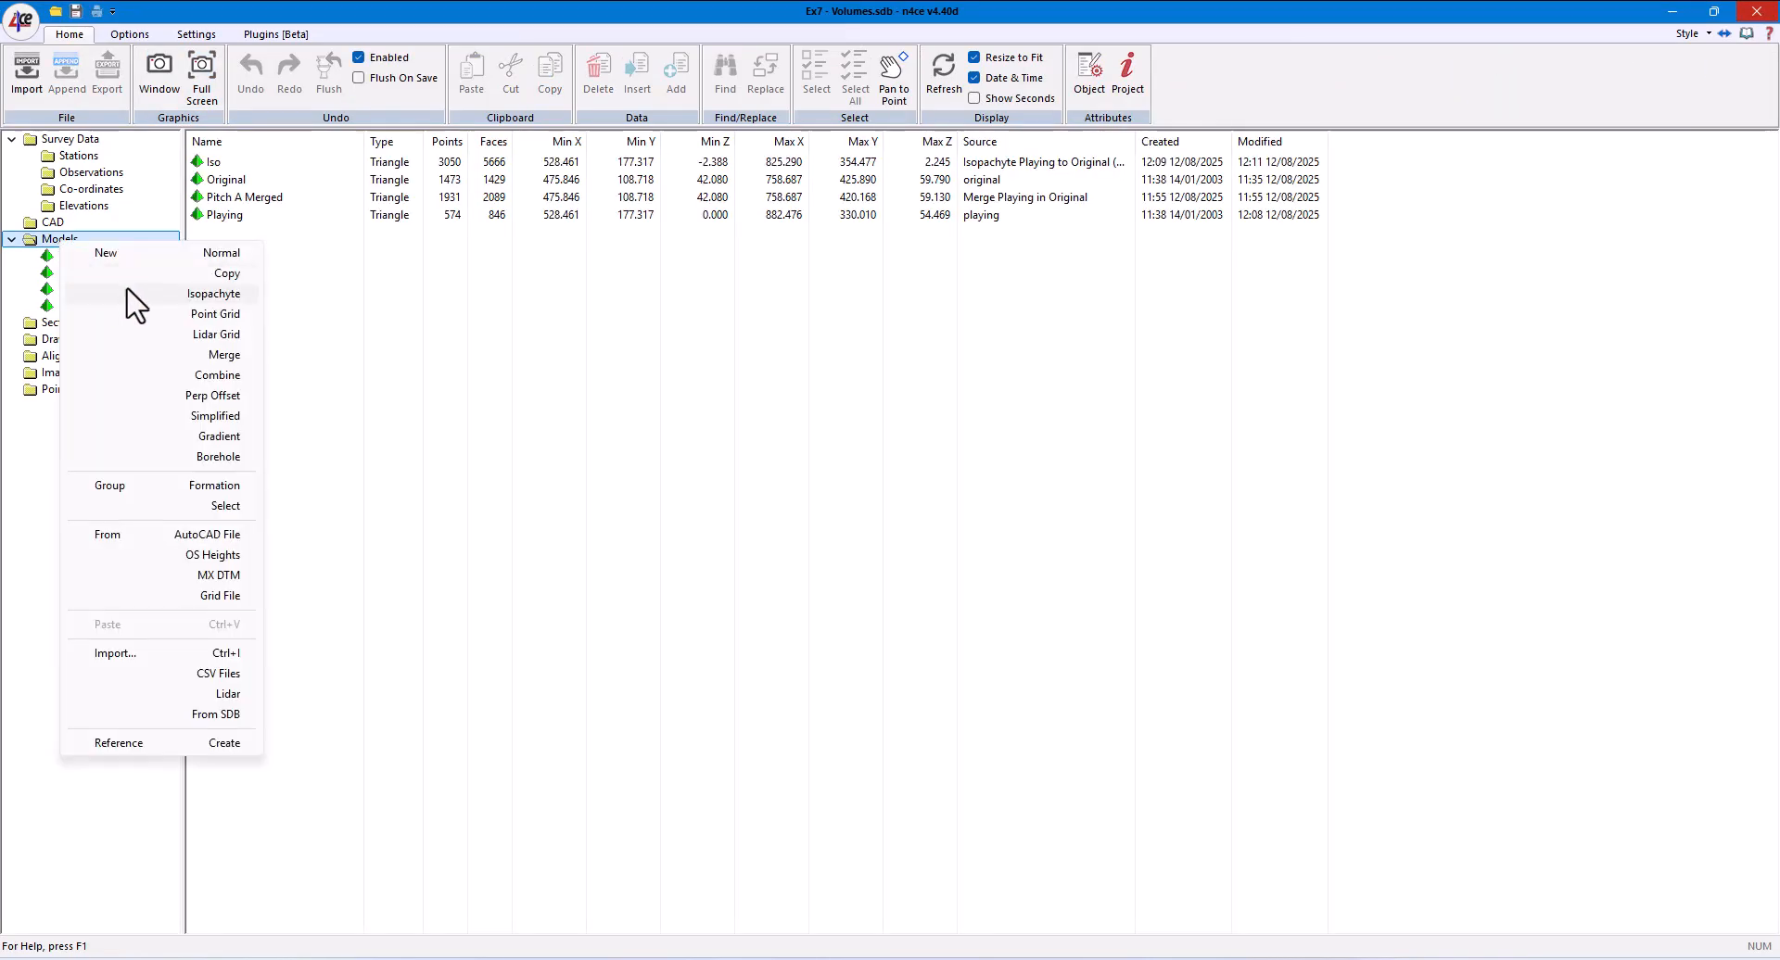
pyautogui.click(170, 314)
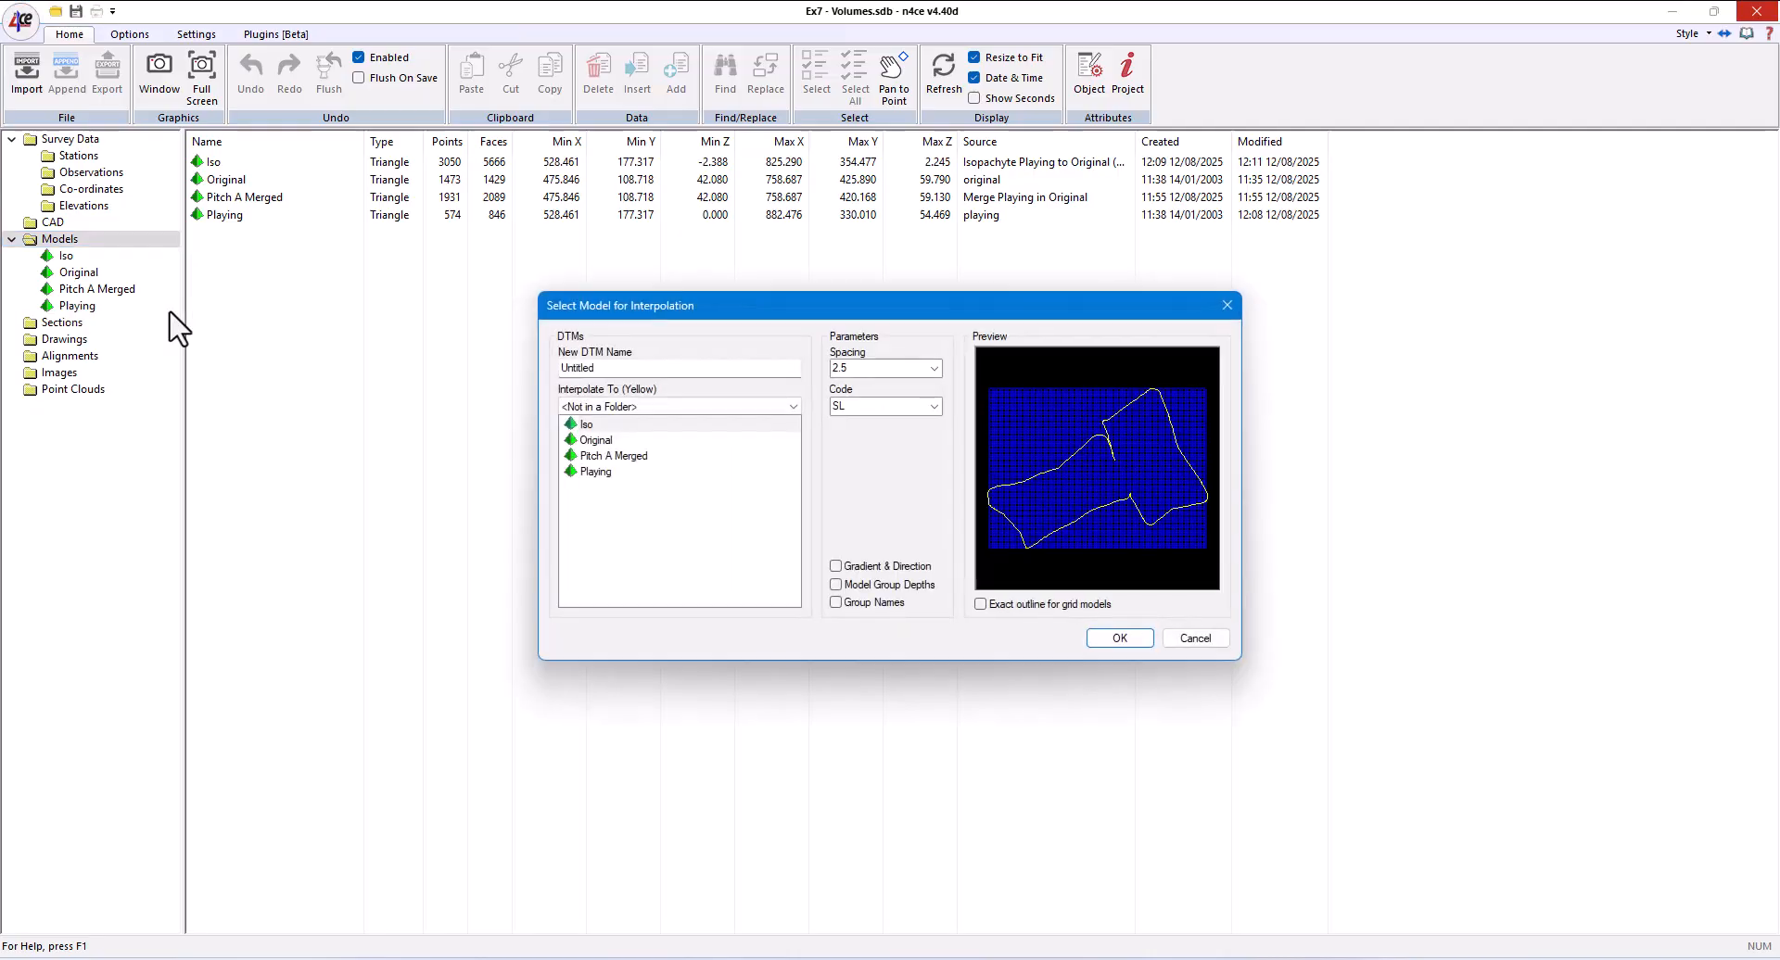
pyautogui.doubleClick(631, 369)
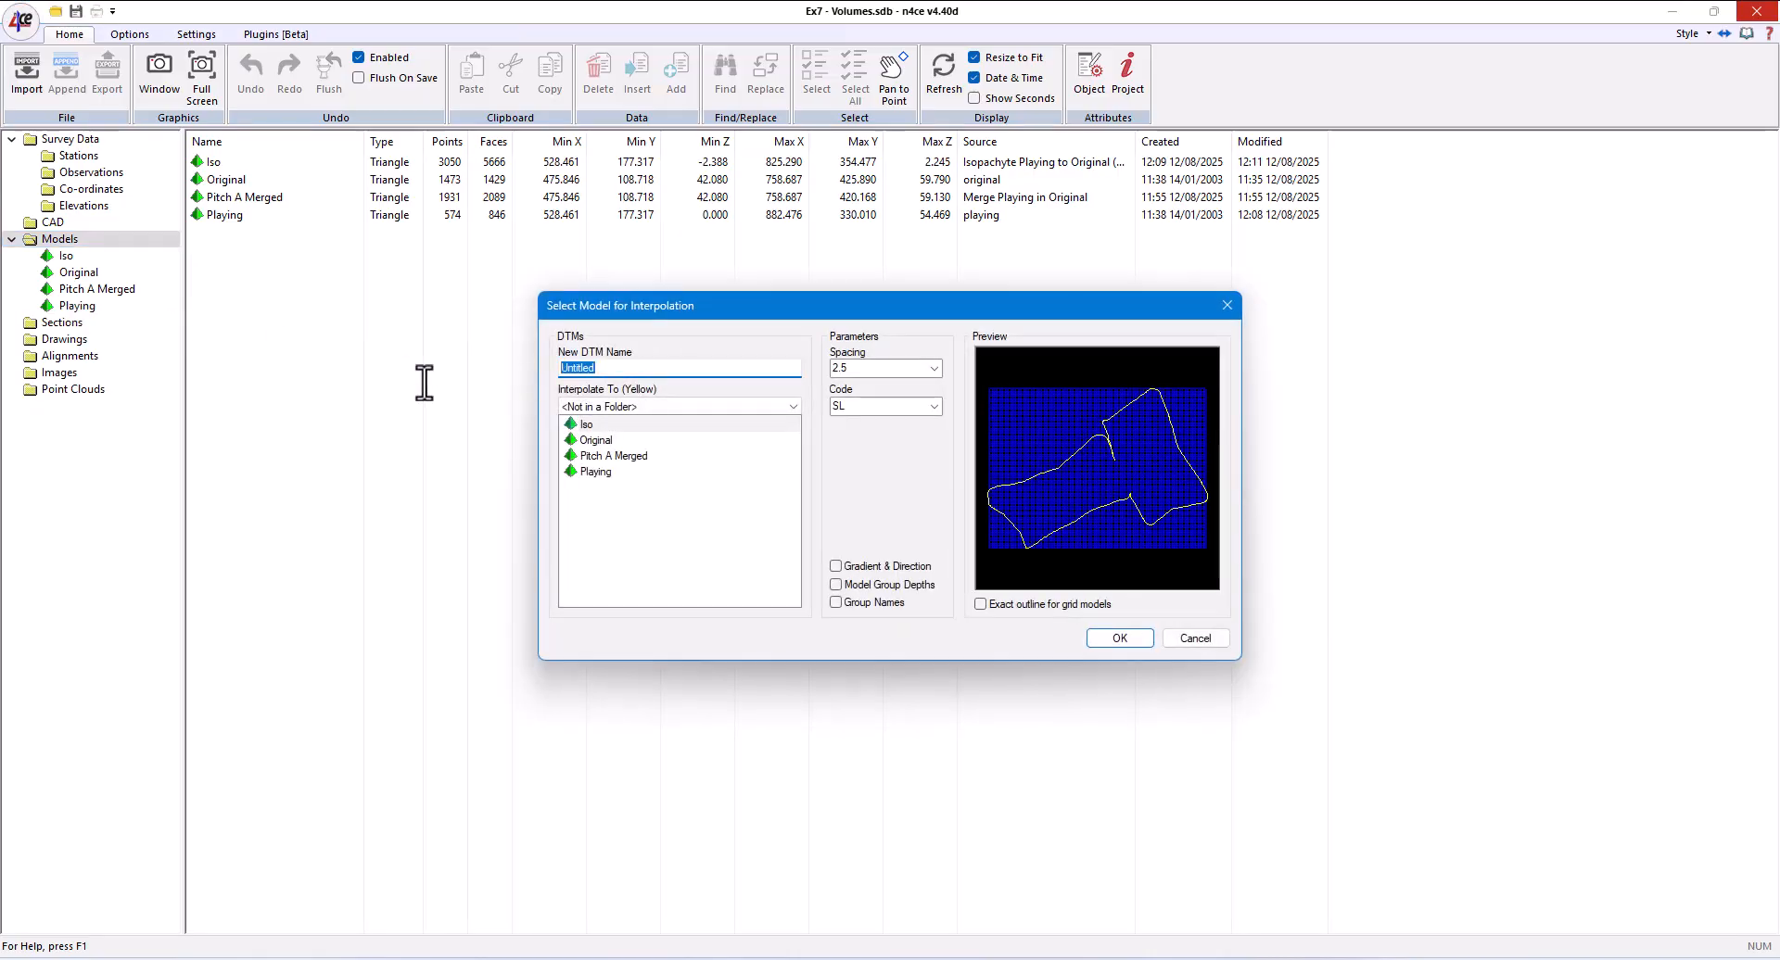
pyautogui.write('Iso Grid')
pyautogui.click(851, 368)
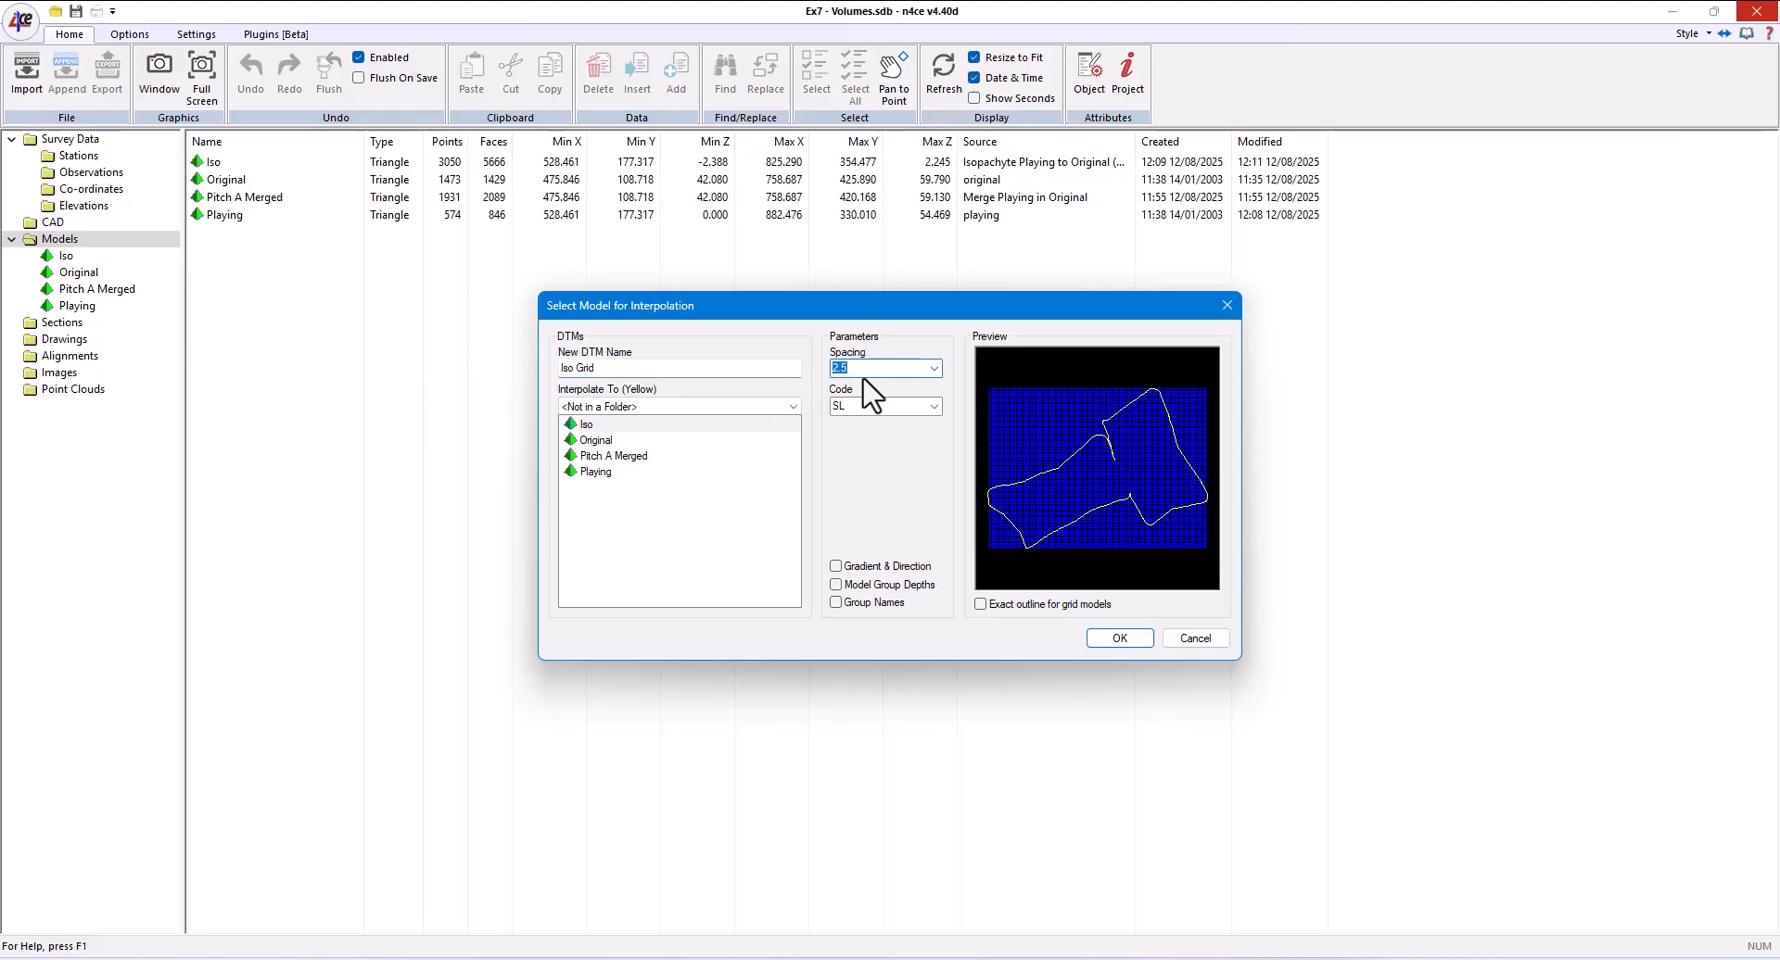
pyautogui.click(865, 406)
pyautogui.click(1122, 640)
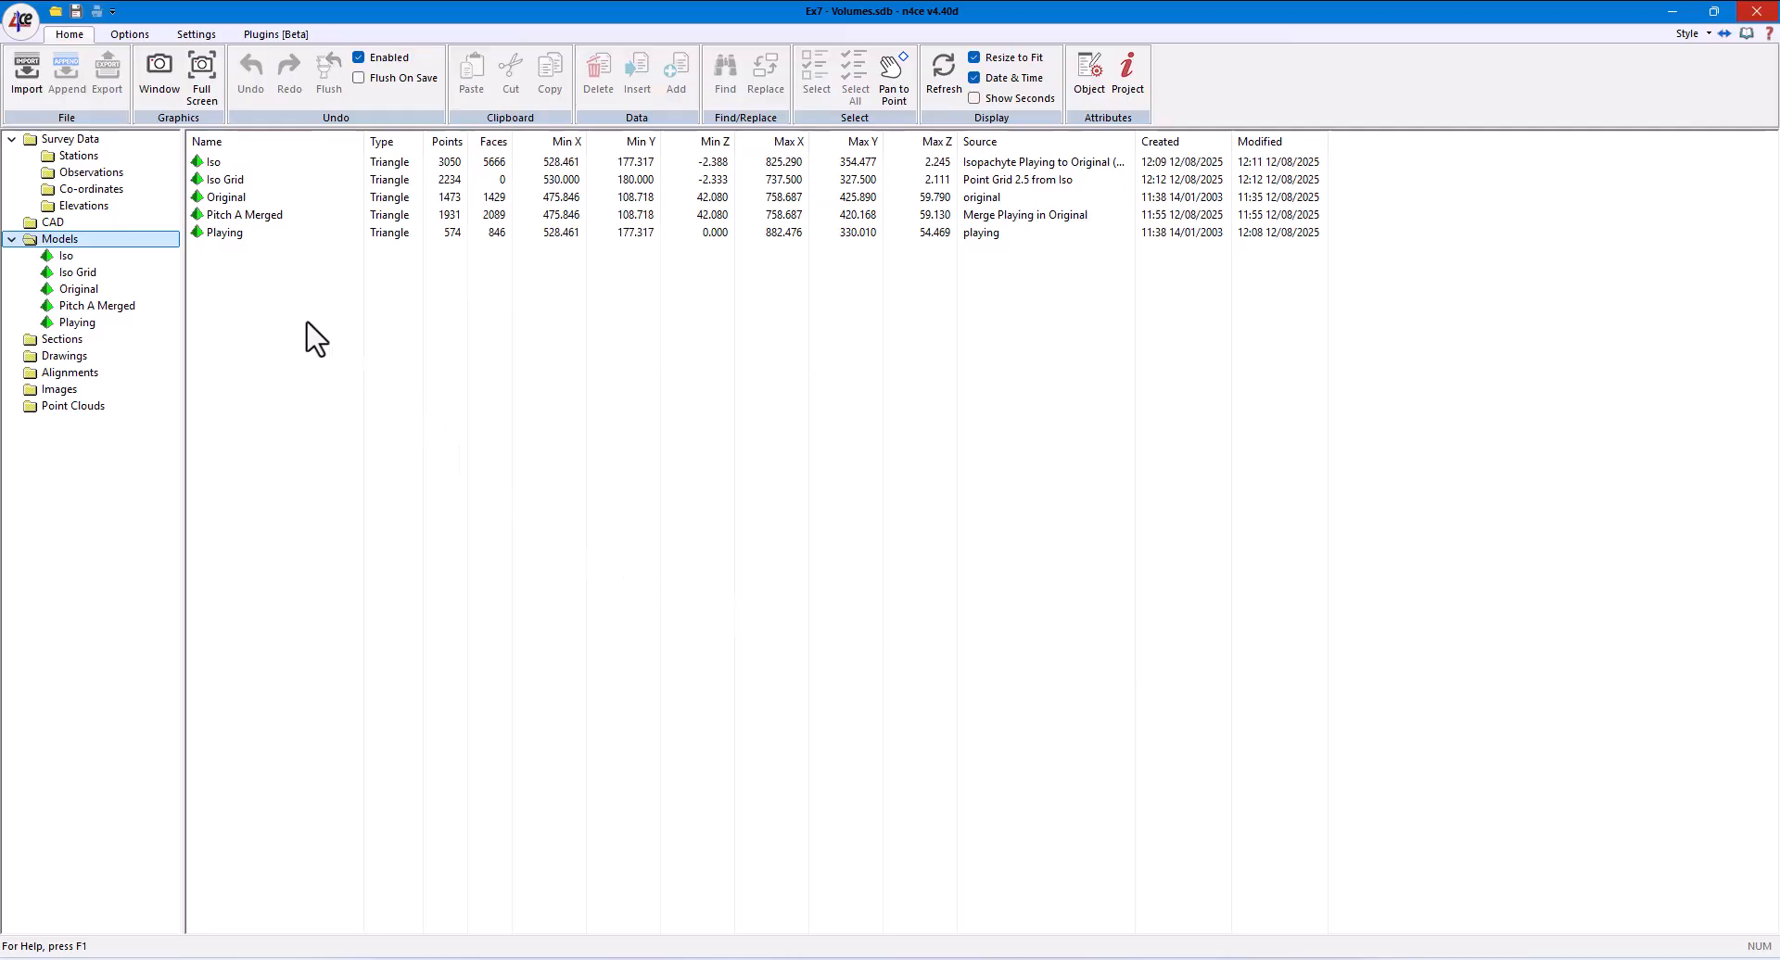
# - Open the Iso Grid model in a graphics window and examine its grid point heights up close
pyautogui.click(74, 272)
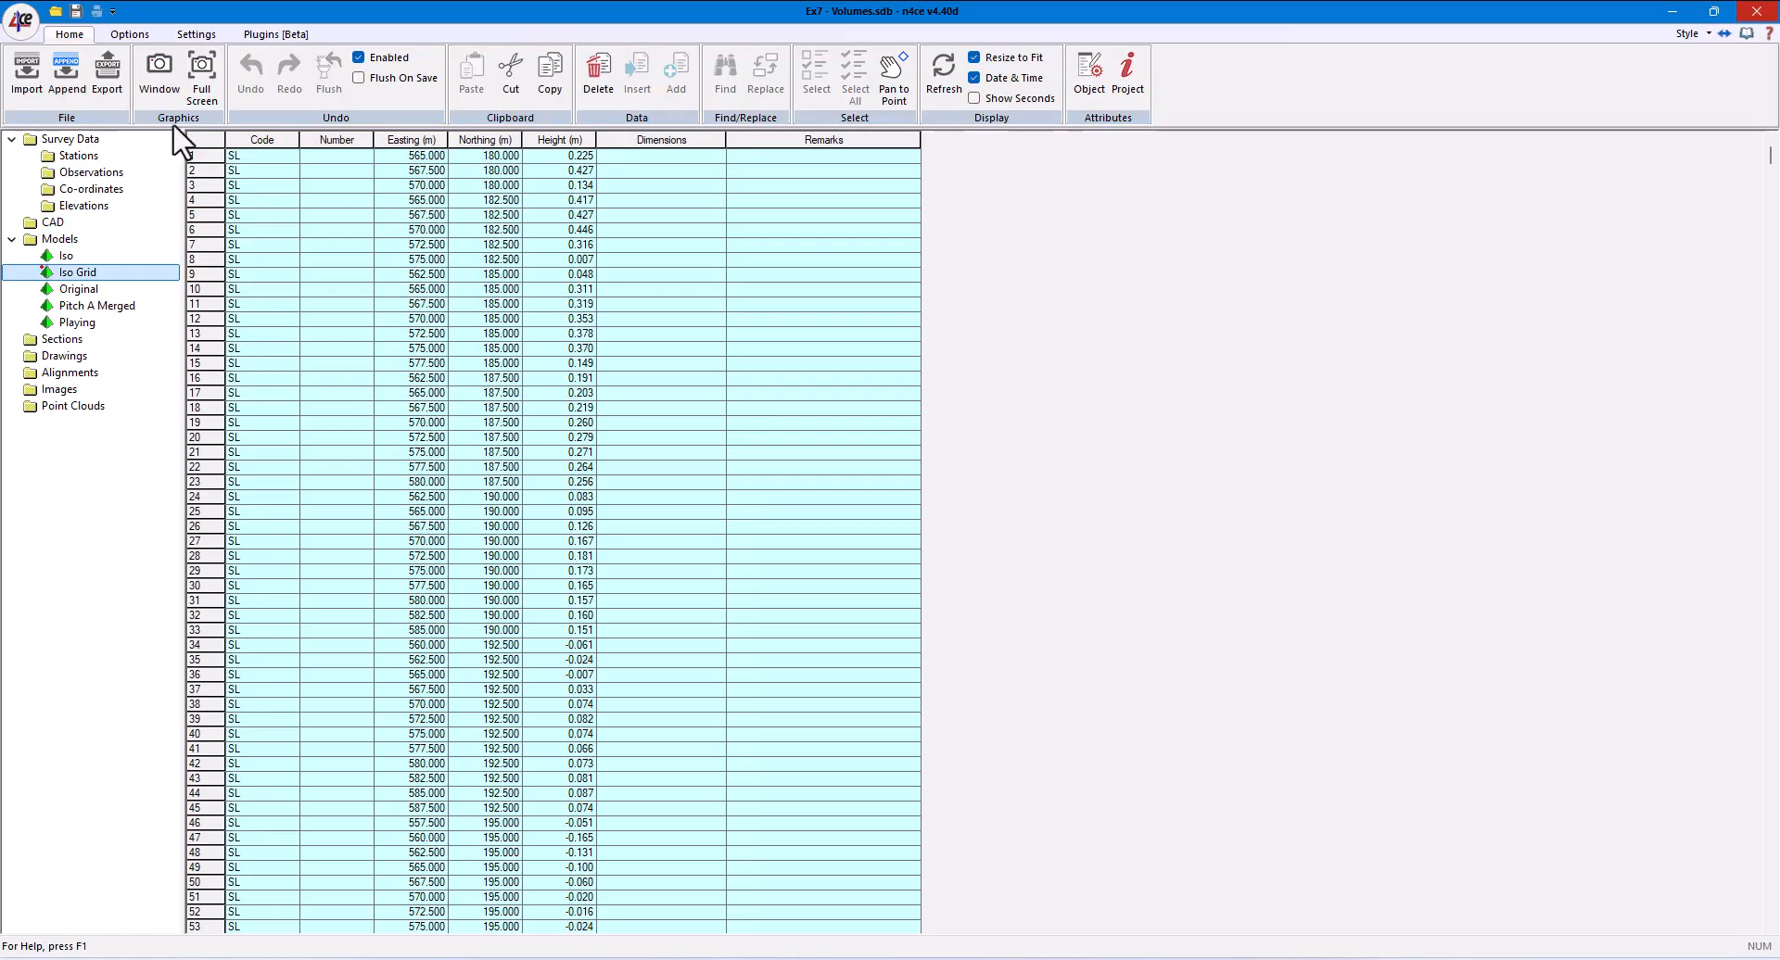
pyautogui.click(195, 93)
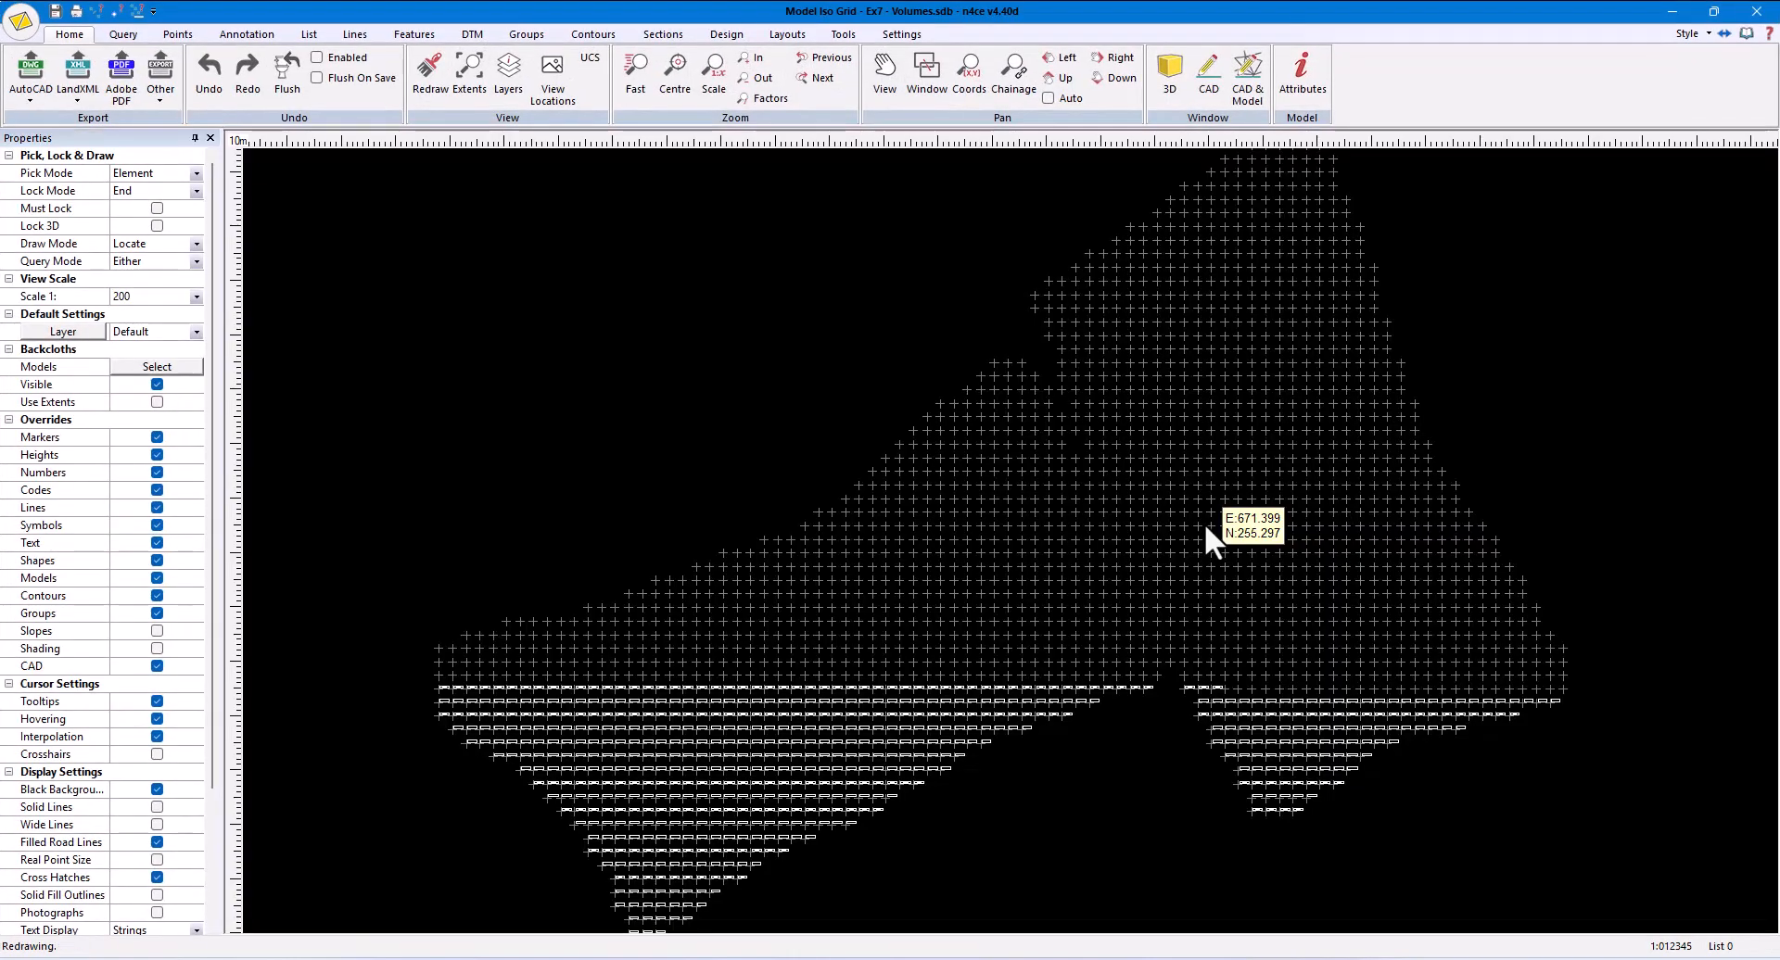
pyautogui.scroll(5, 1001, 583)
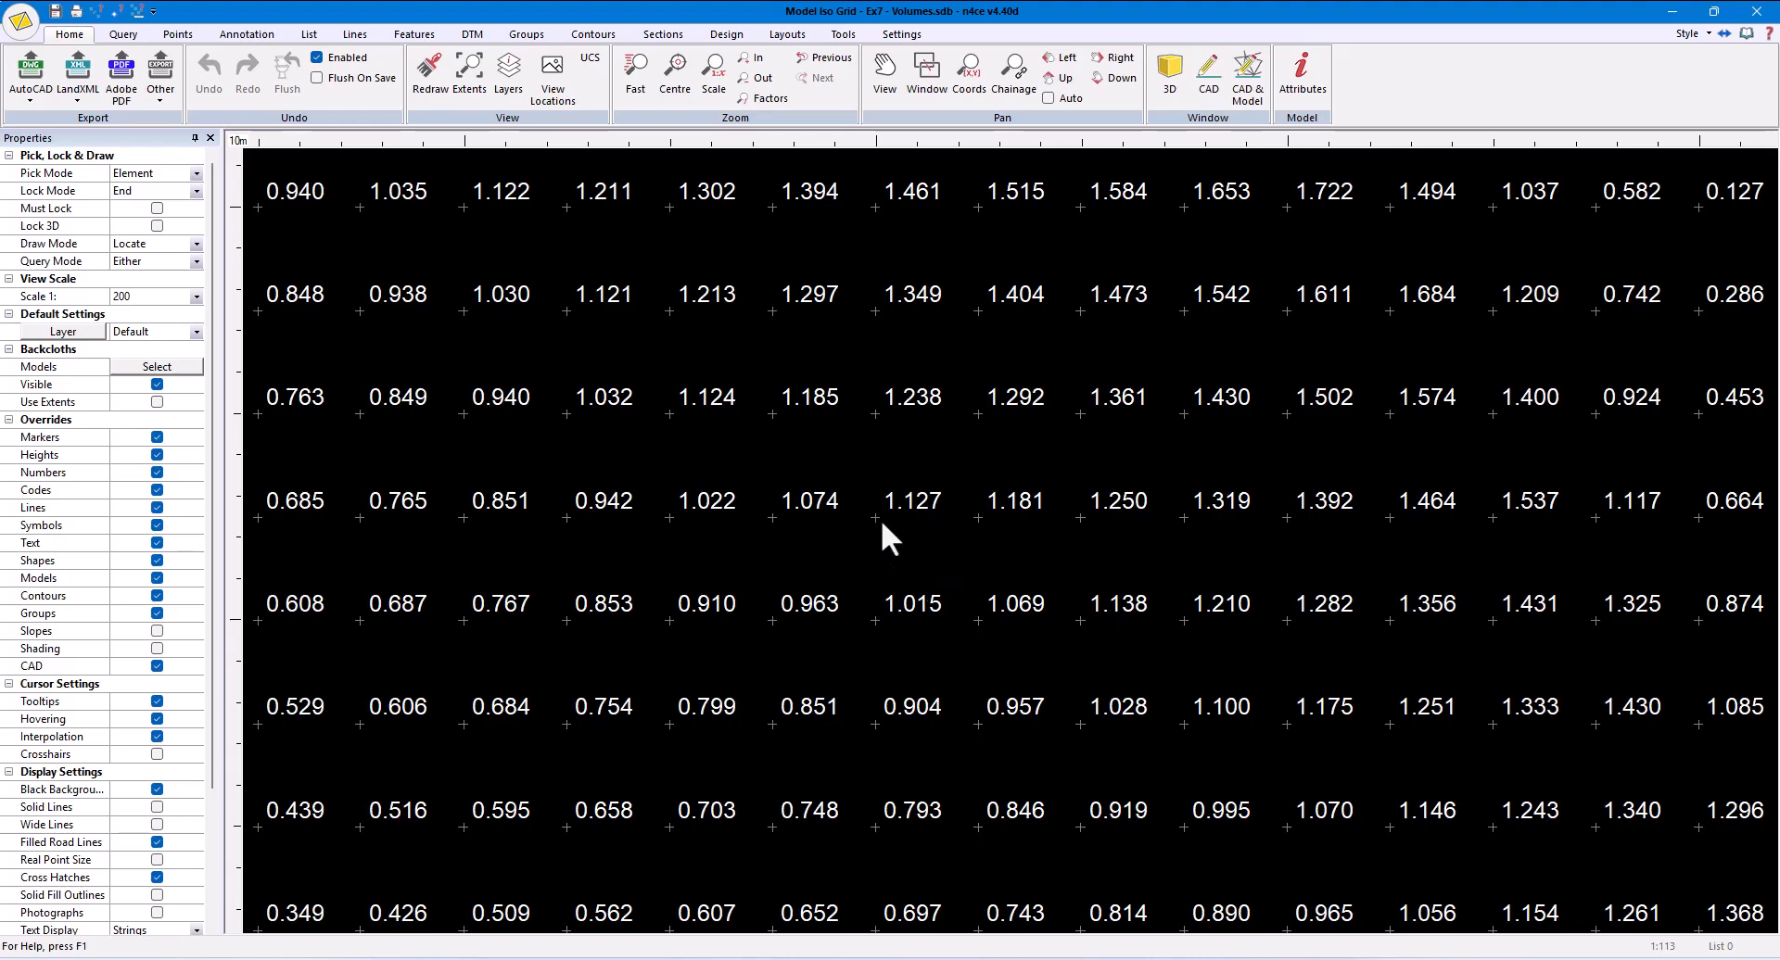
# - Enable height shading for the height text of the SL spot level code through a grid point's properties
pyautogui.moveTo(876, 516)
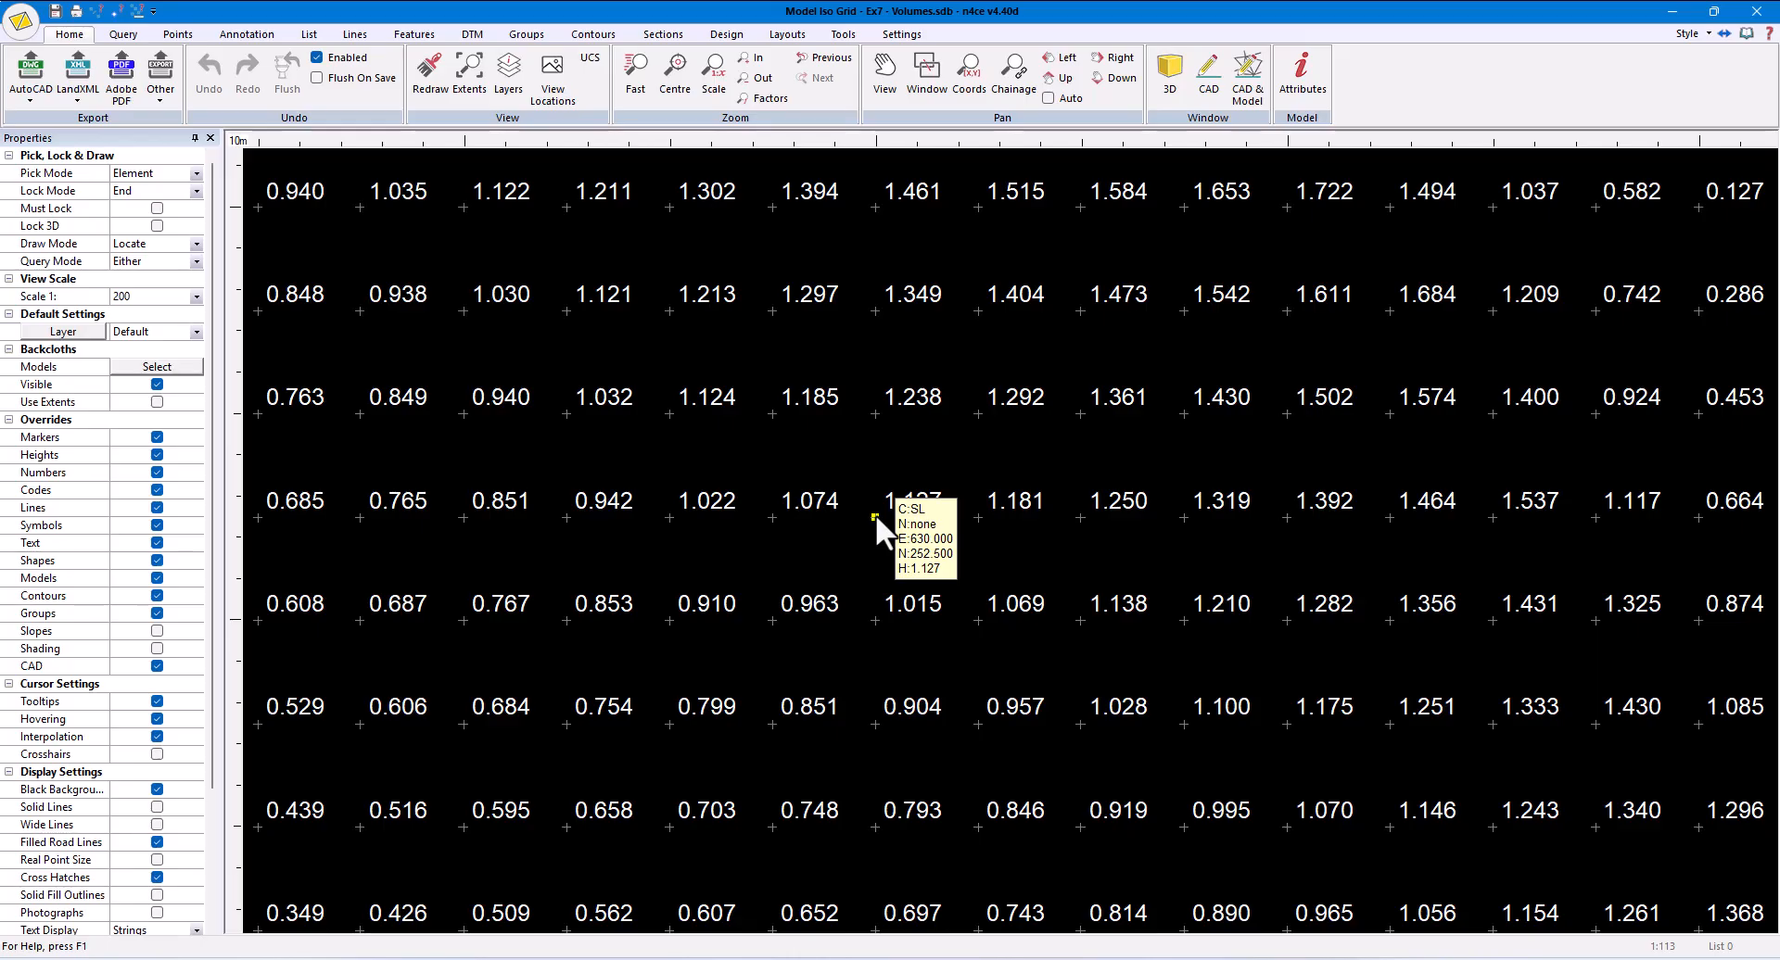
pyautogui.doubleClick(875, 515)
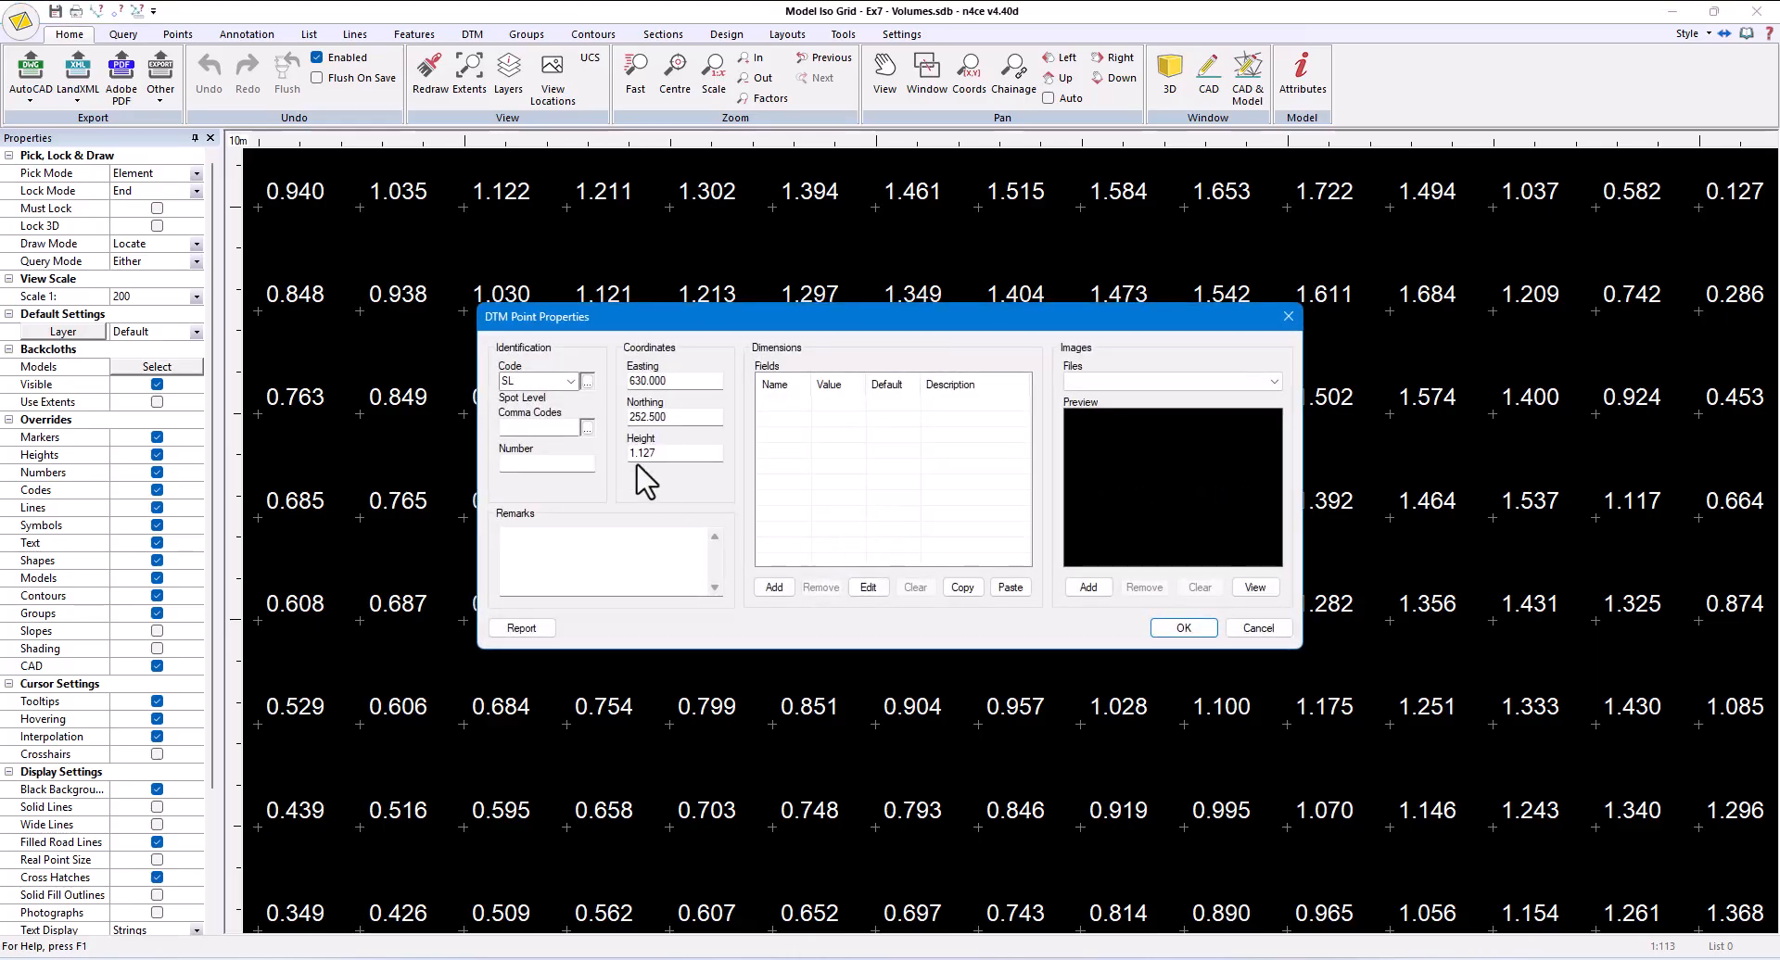
pyautogui.click(588, 382)
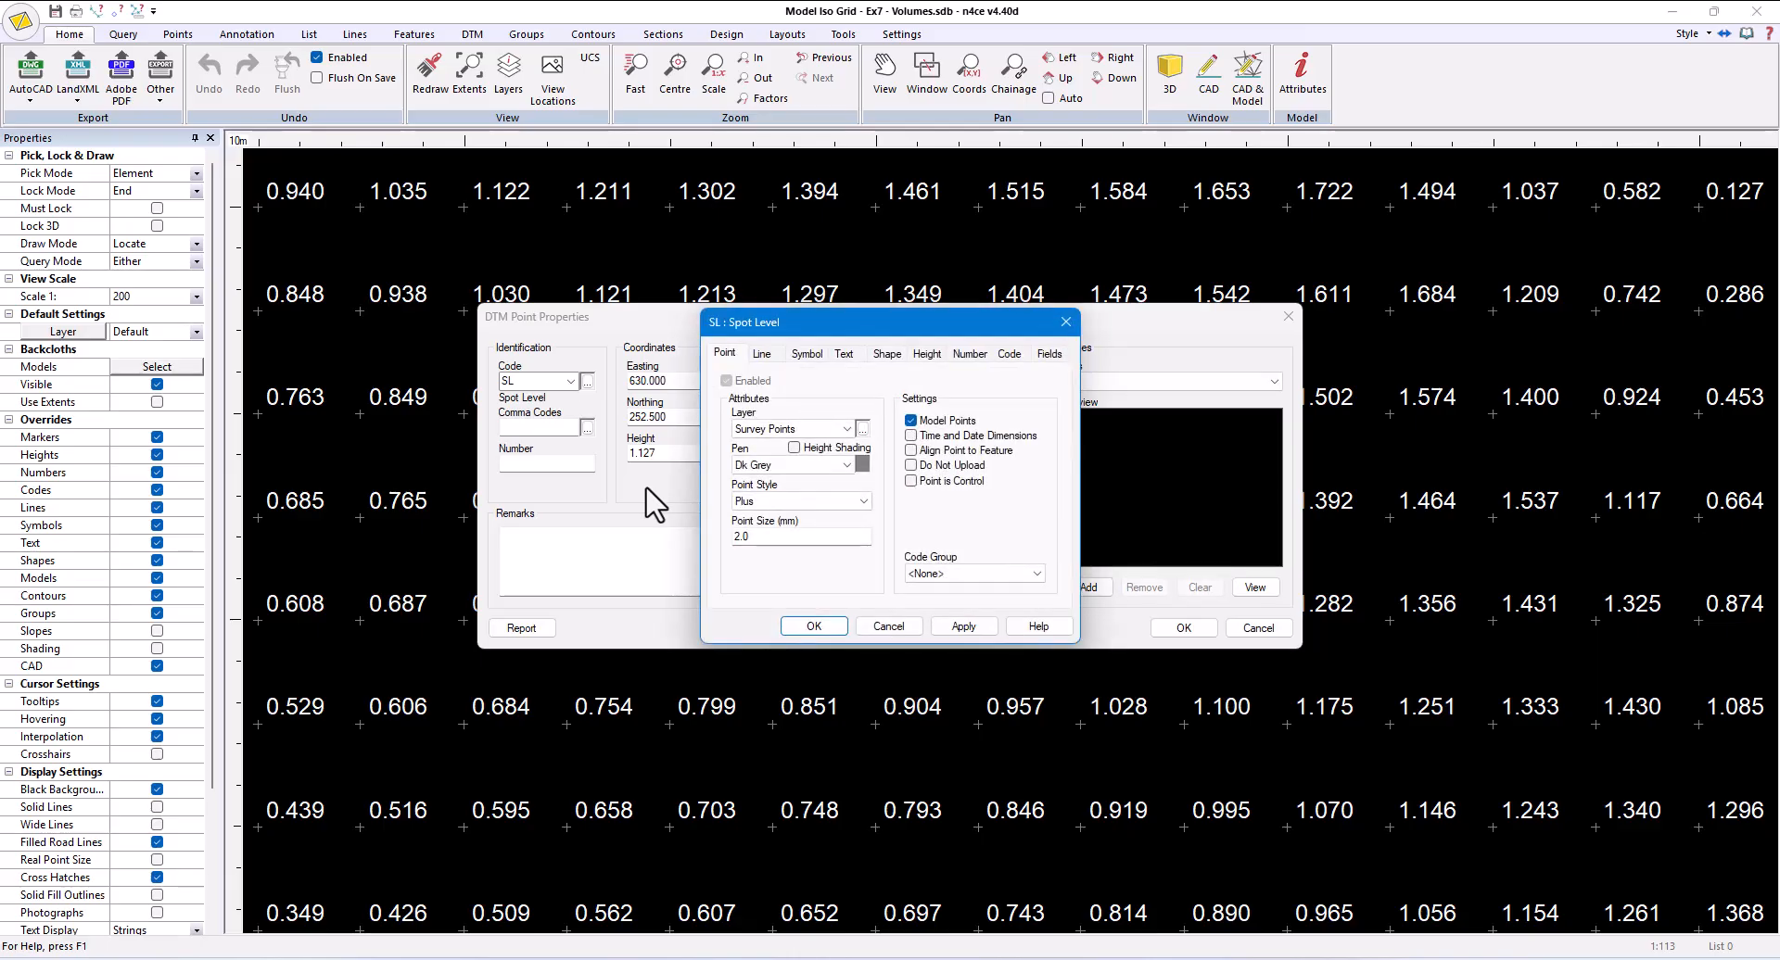
pyautogui.click(927, 353)
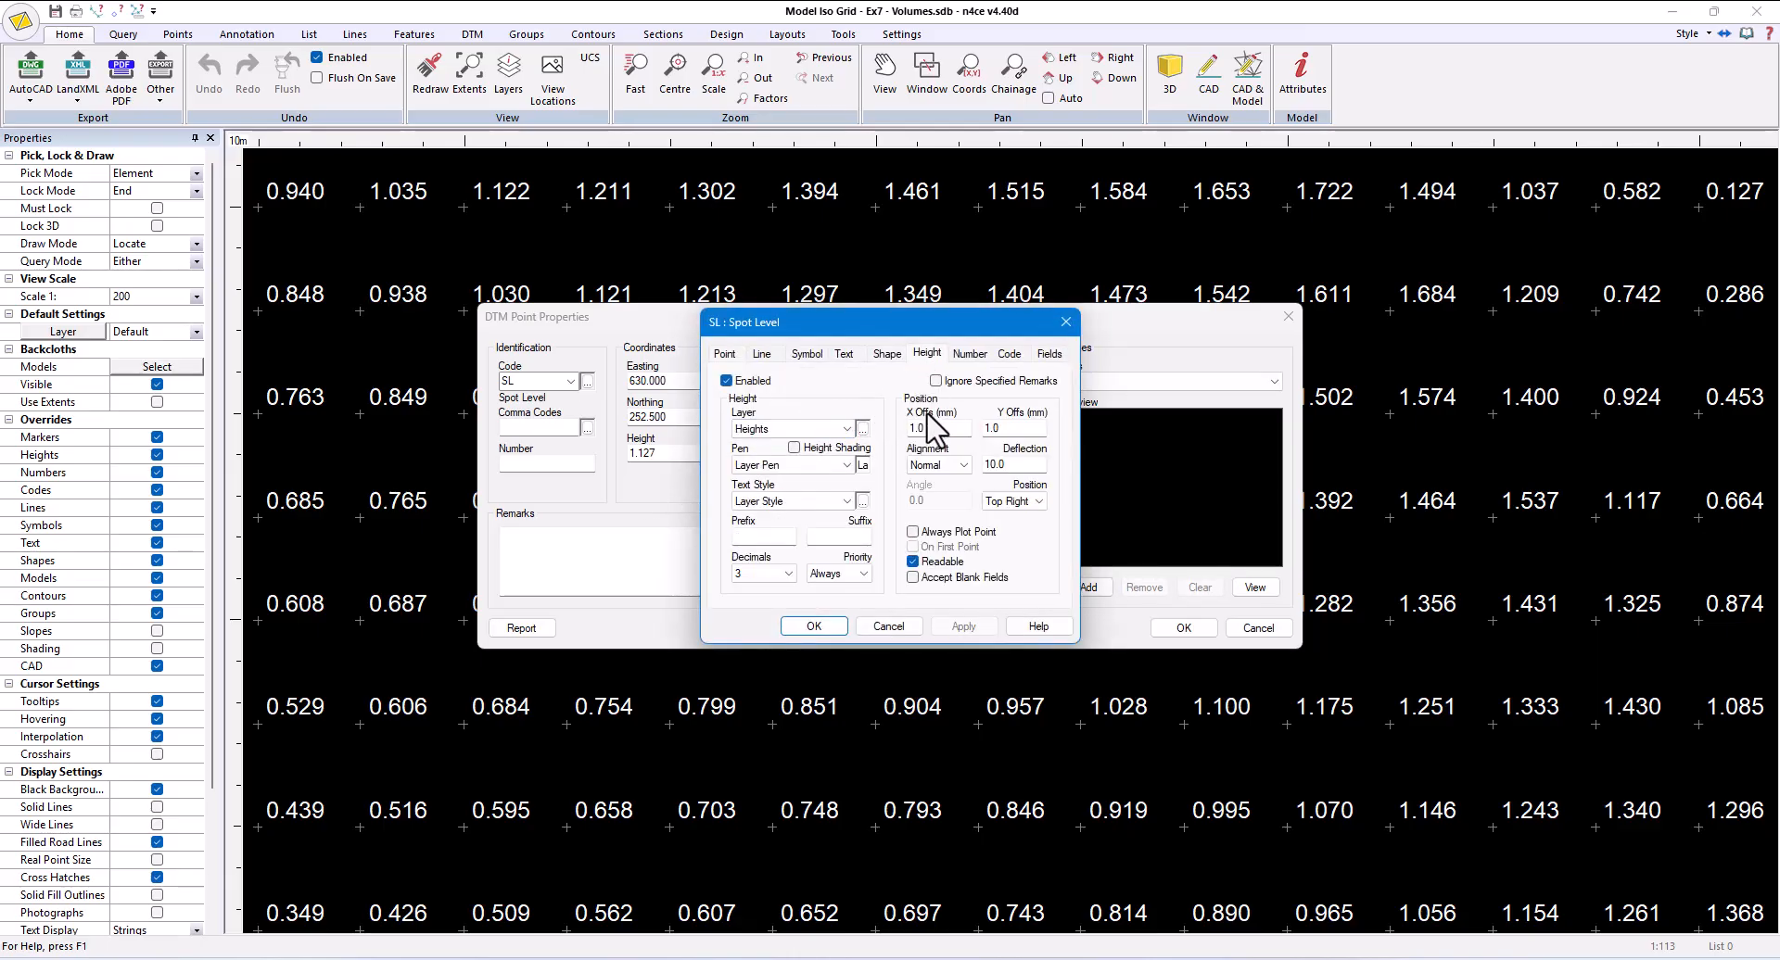
pyautogui.click(795, 447)
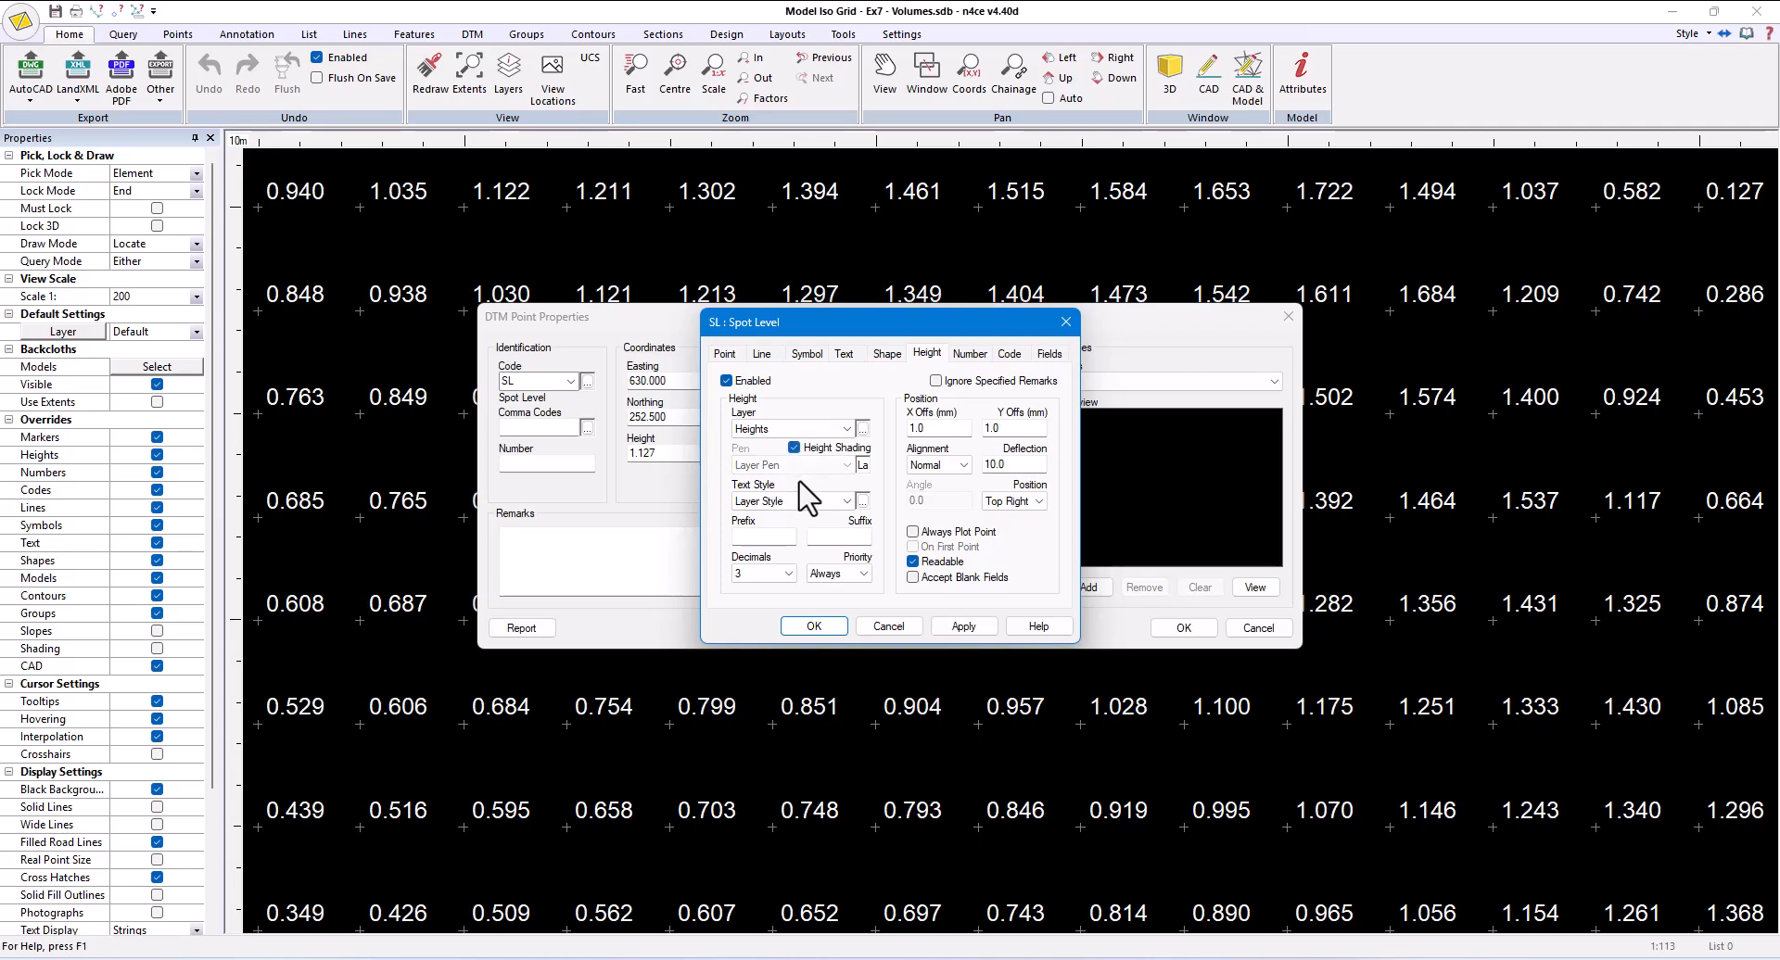
pyautogui.click(813, 626)
pyautogui.click(1186, 628)
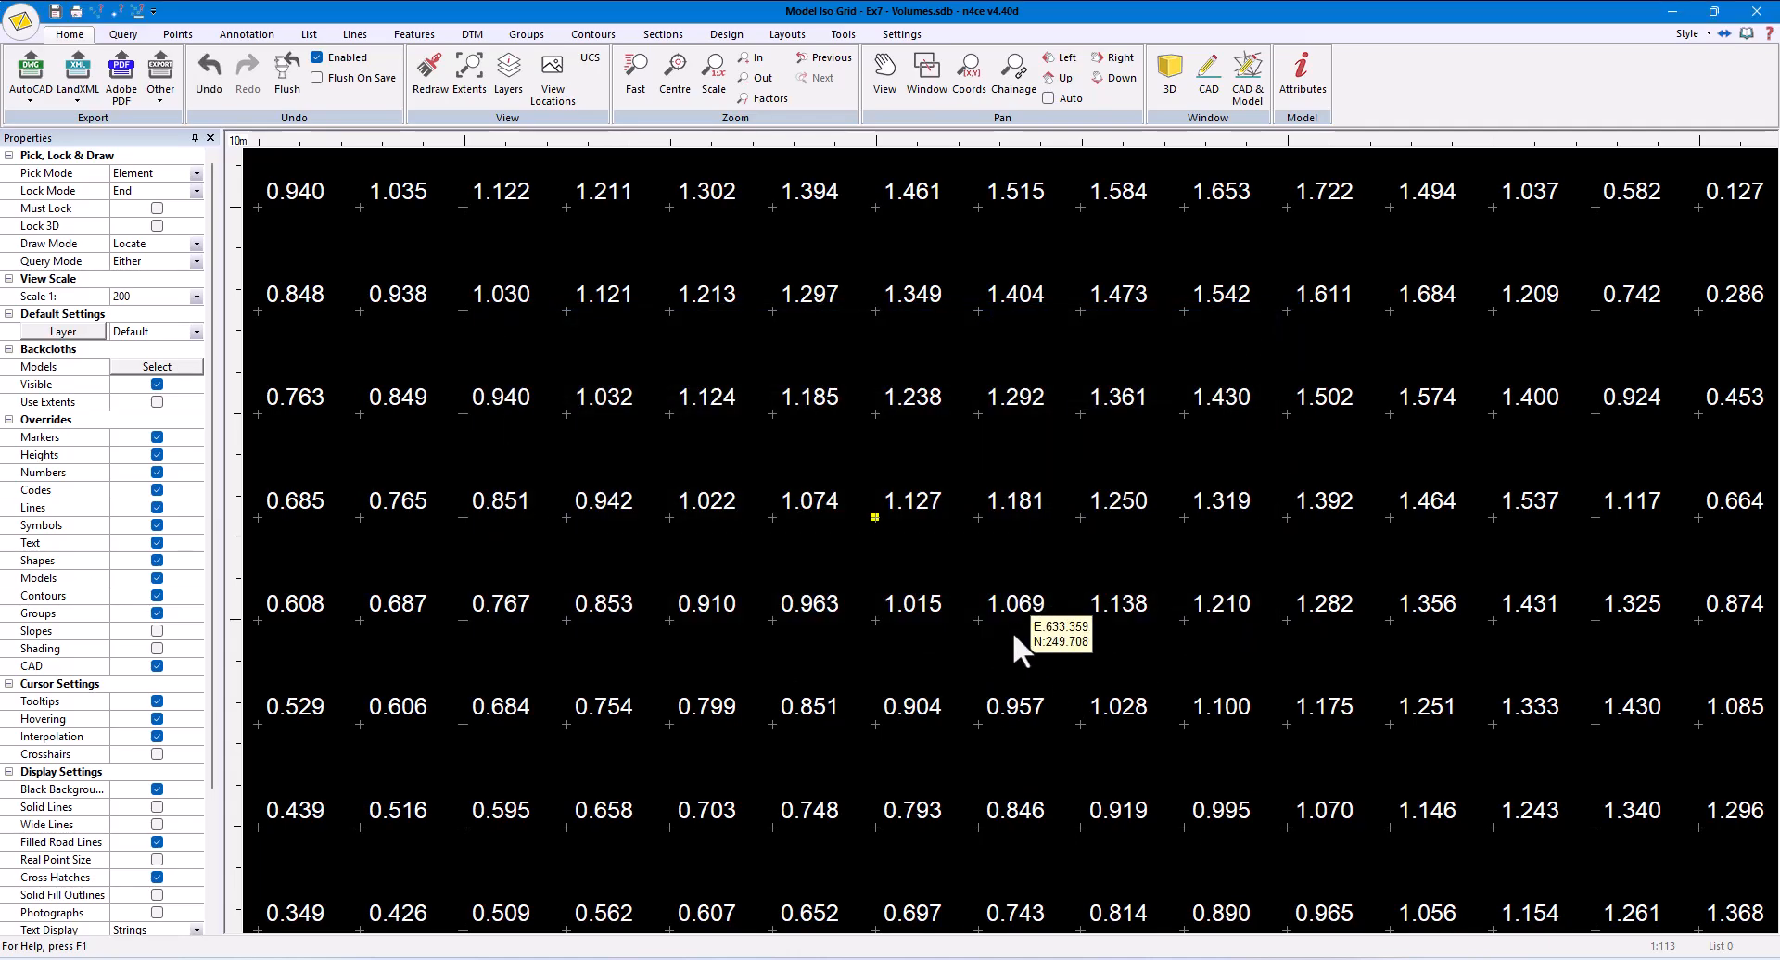
# - Load the ISO shading settings into the grid model's DTM defaults and set the shading interval to 0.25
pyautogui.click(475, 35)
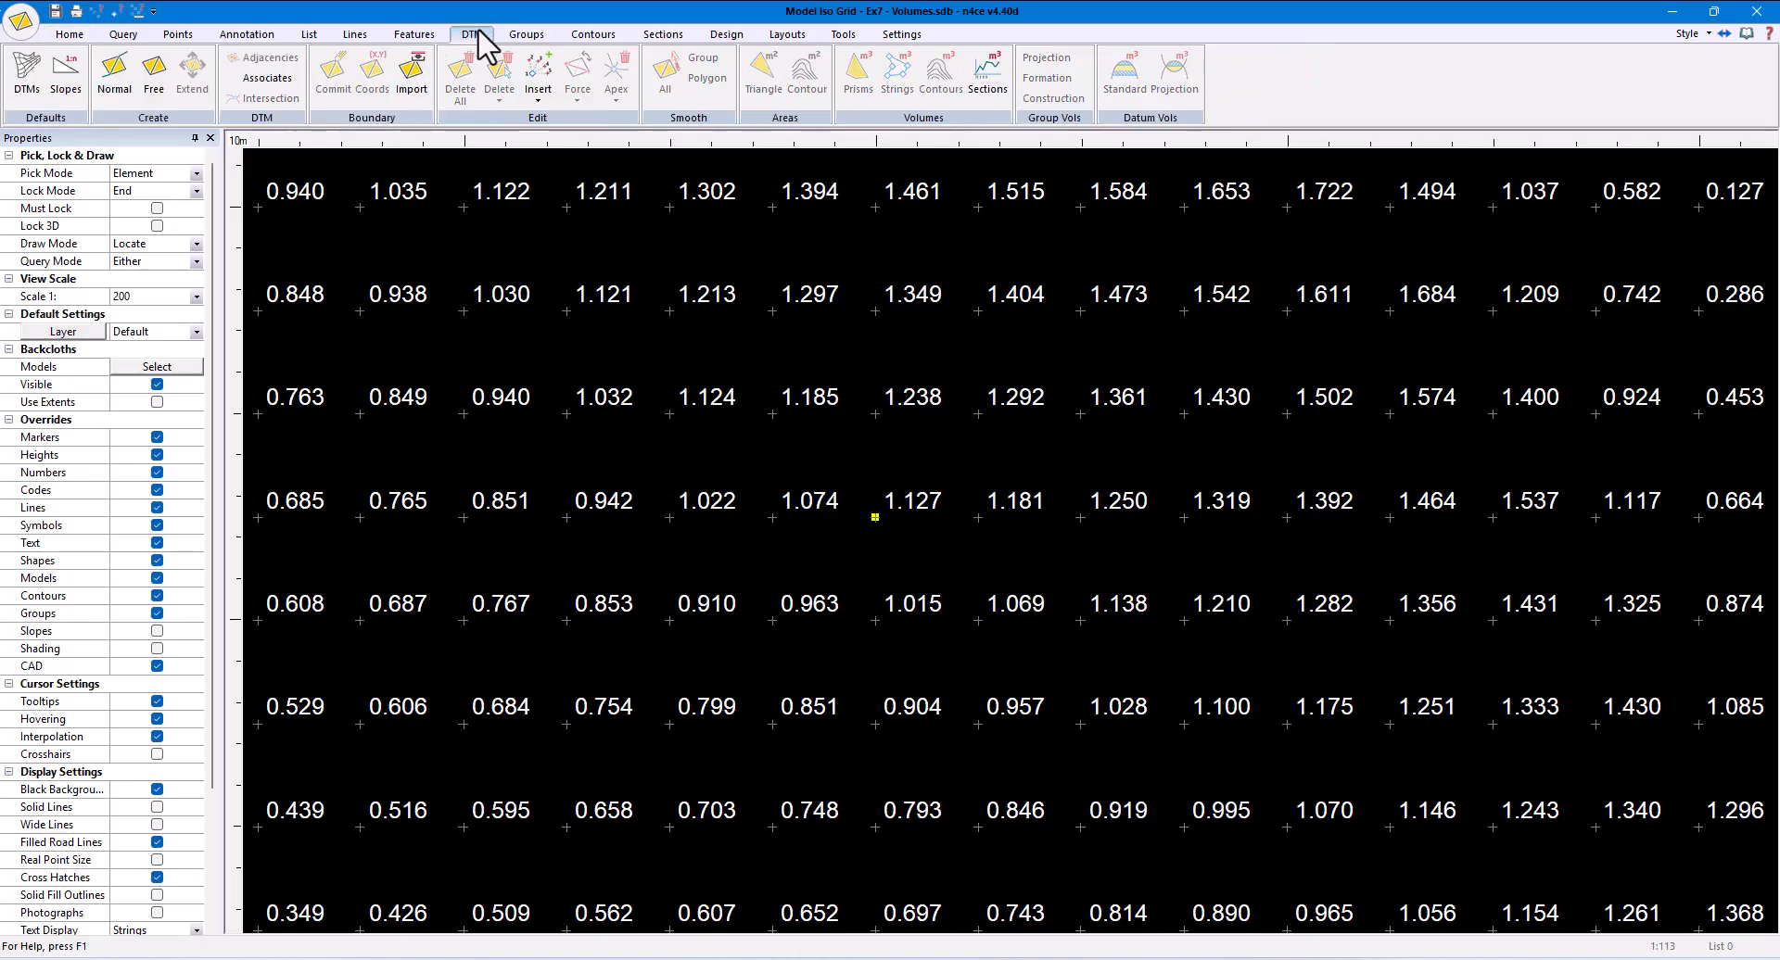
pyautogui.click(28, 83)
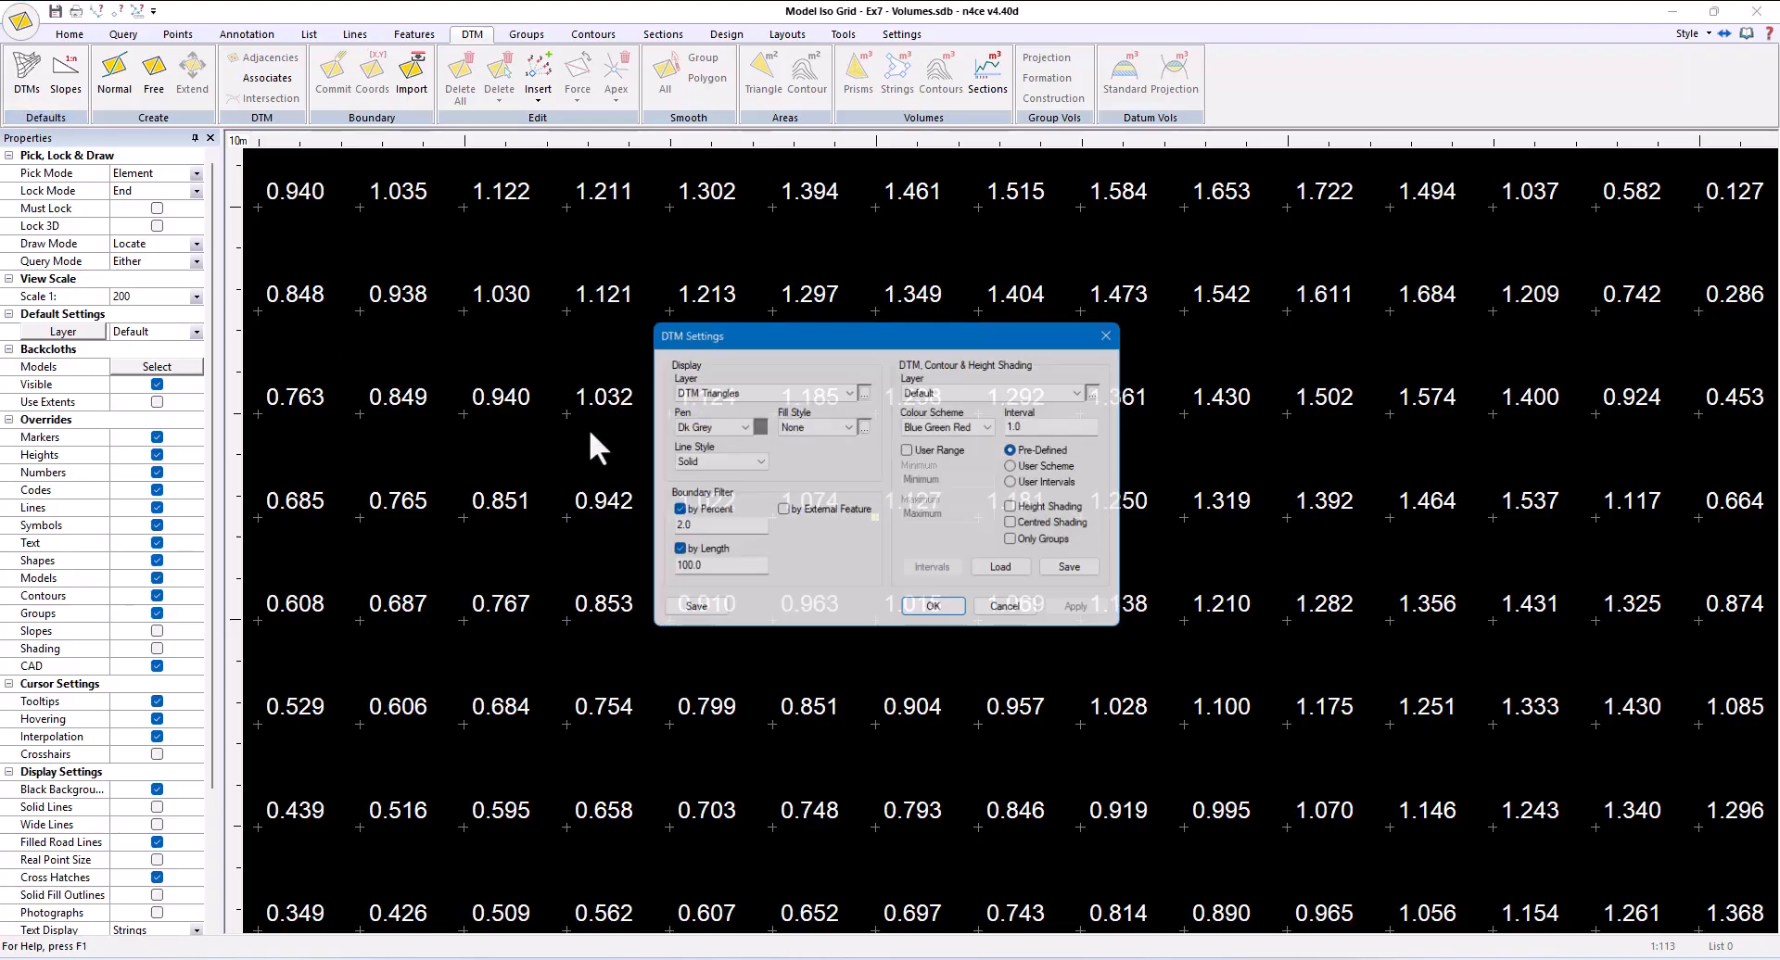
pyautogui.click(1012, 573)
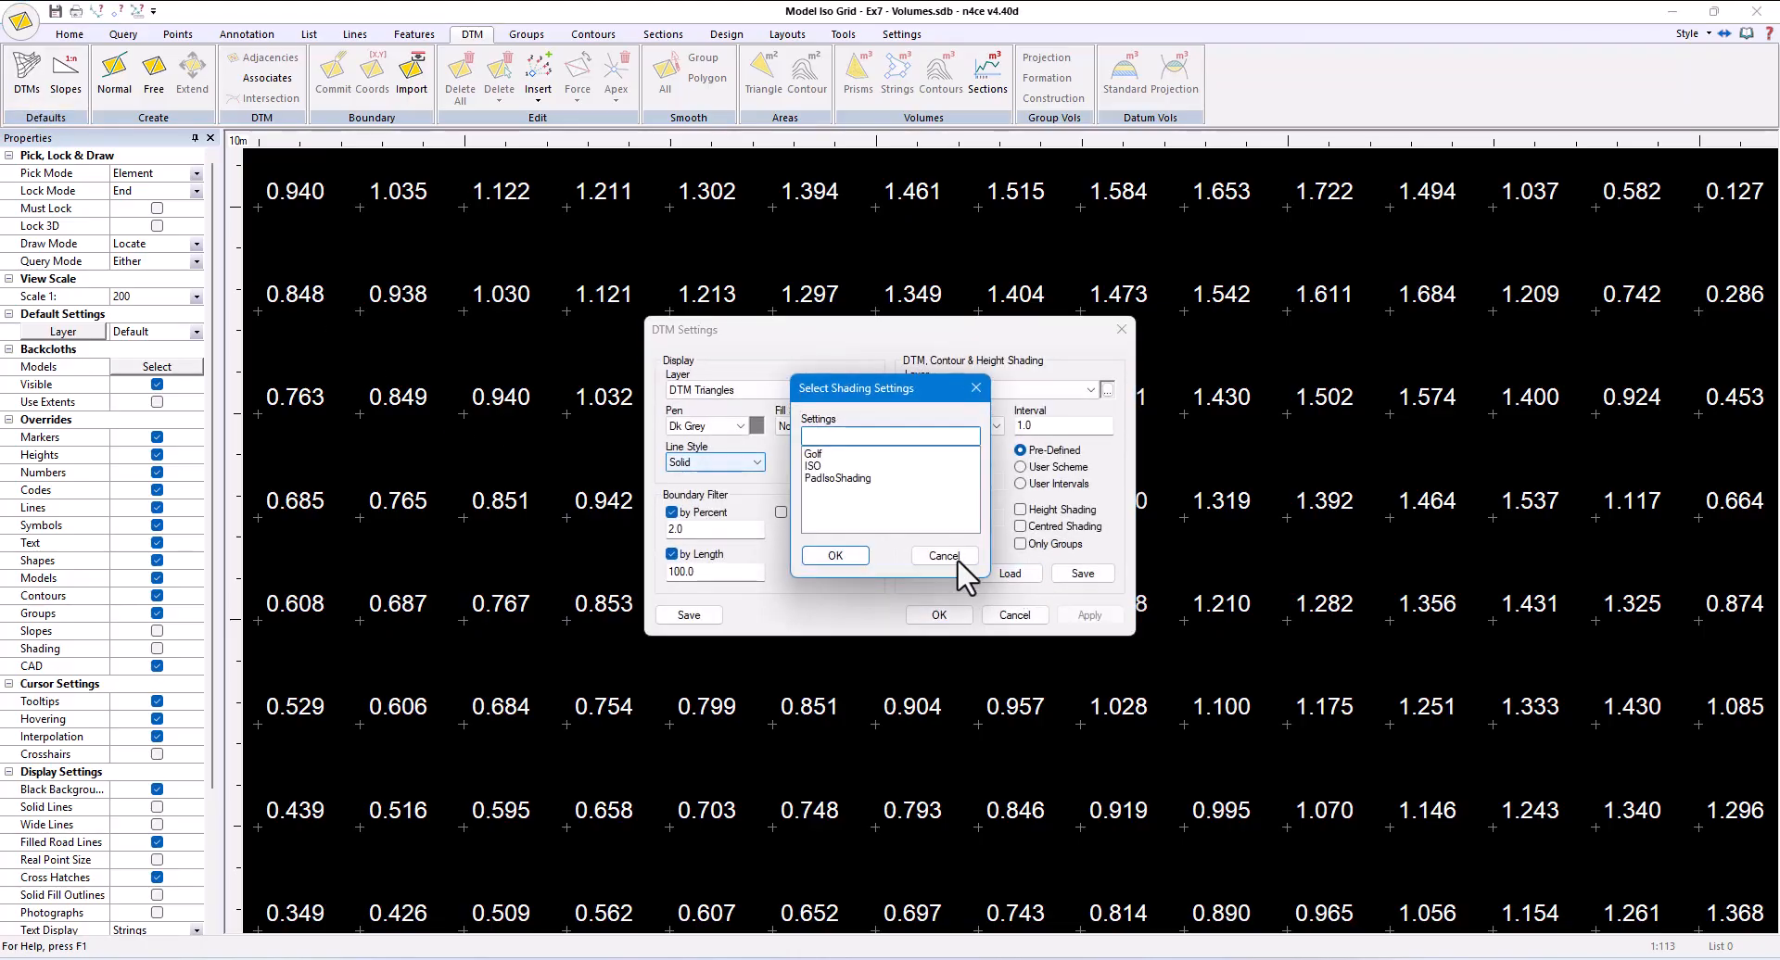
pyautogui.click(814, 465)
pyautogui.click(845, 556)
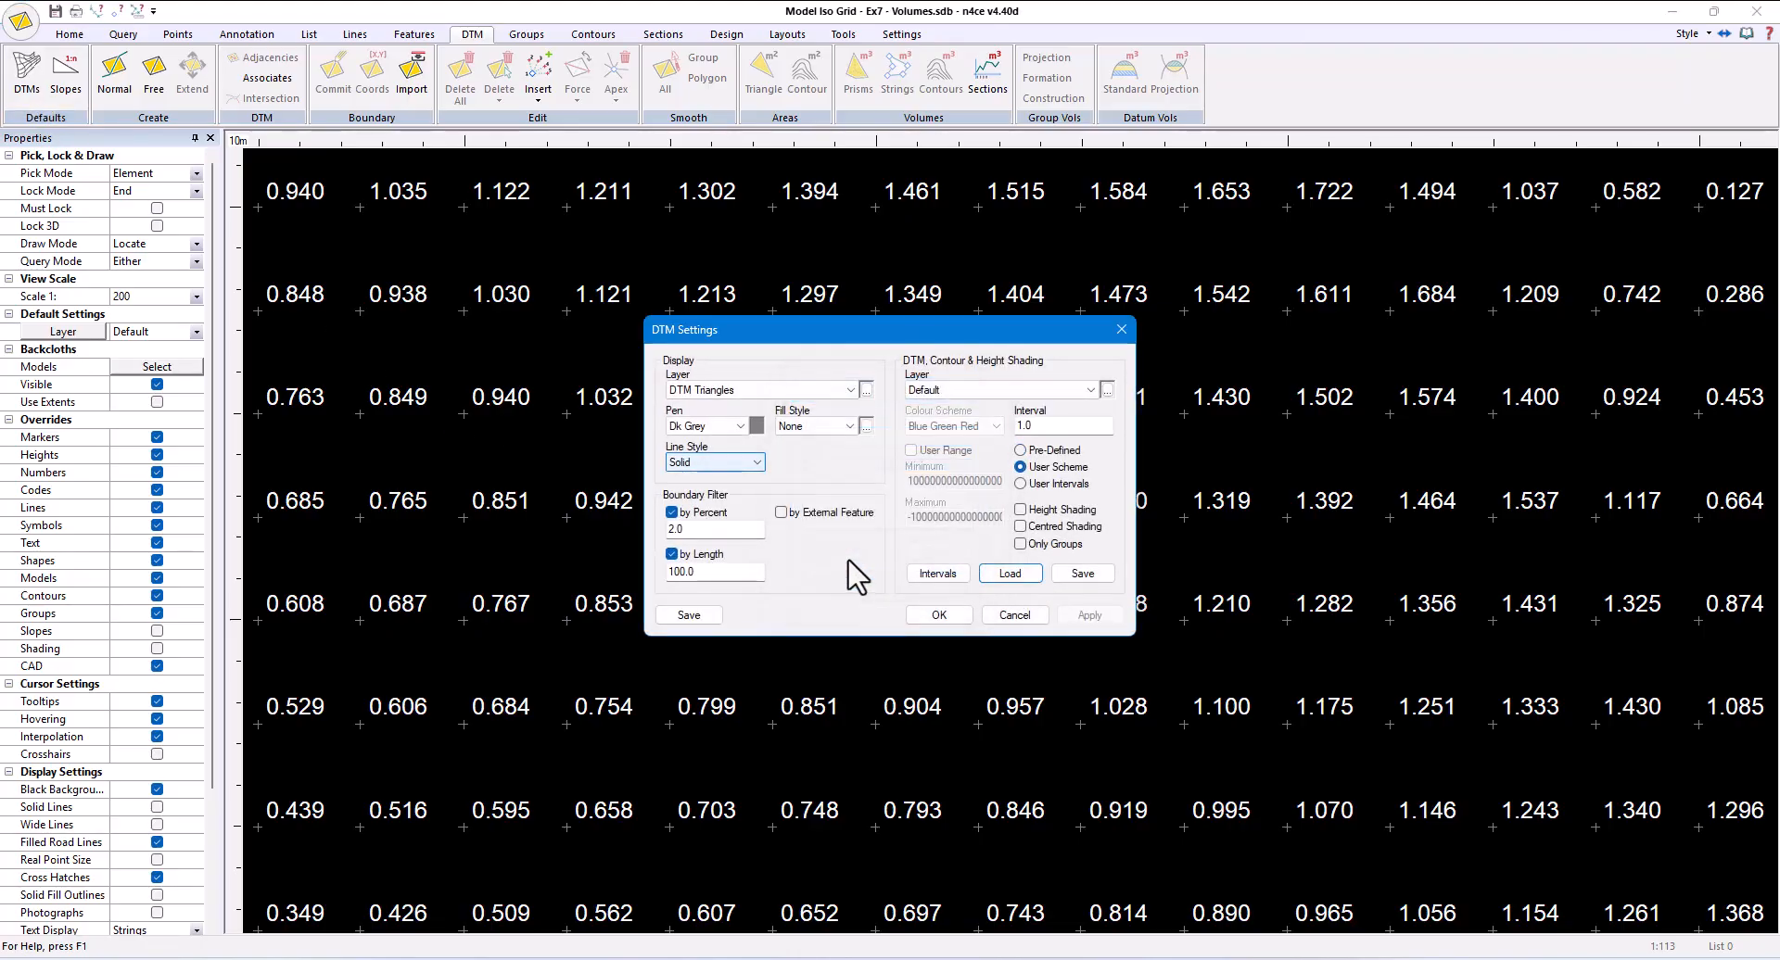
pyautogui.doubleClick(1030, 426)
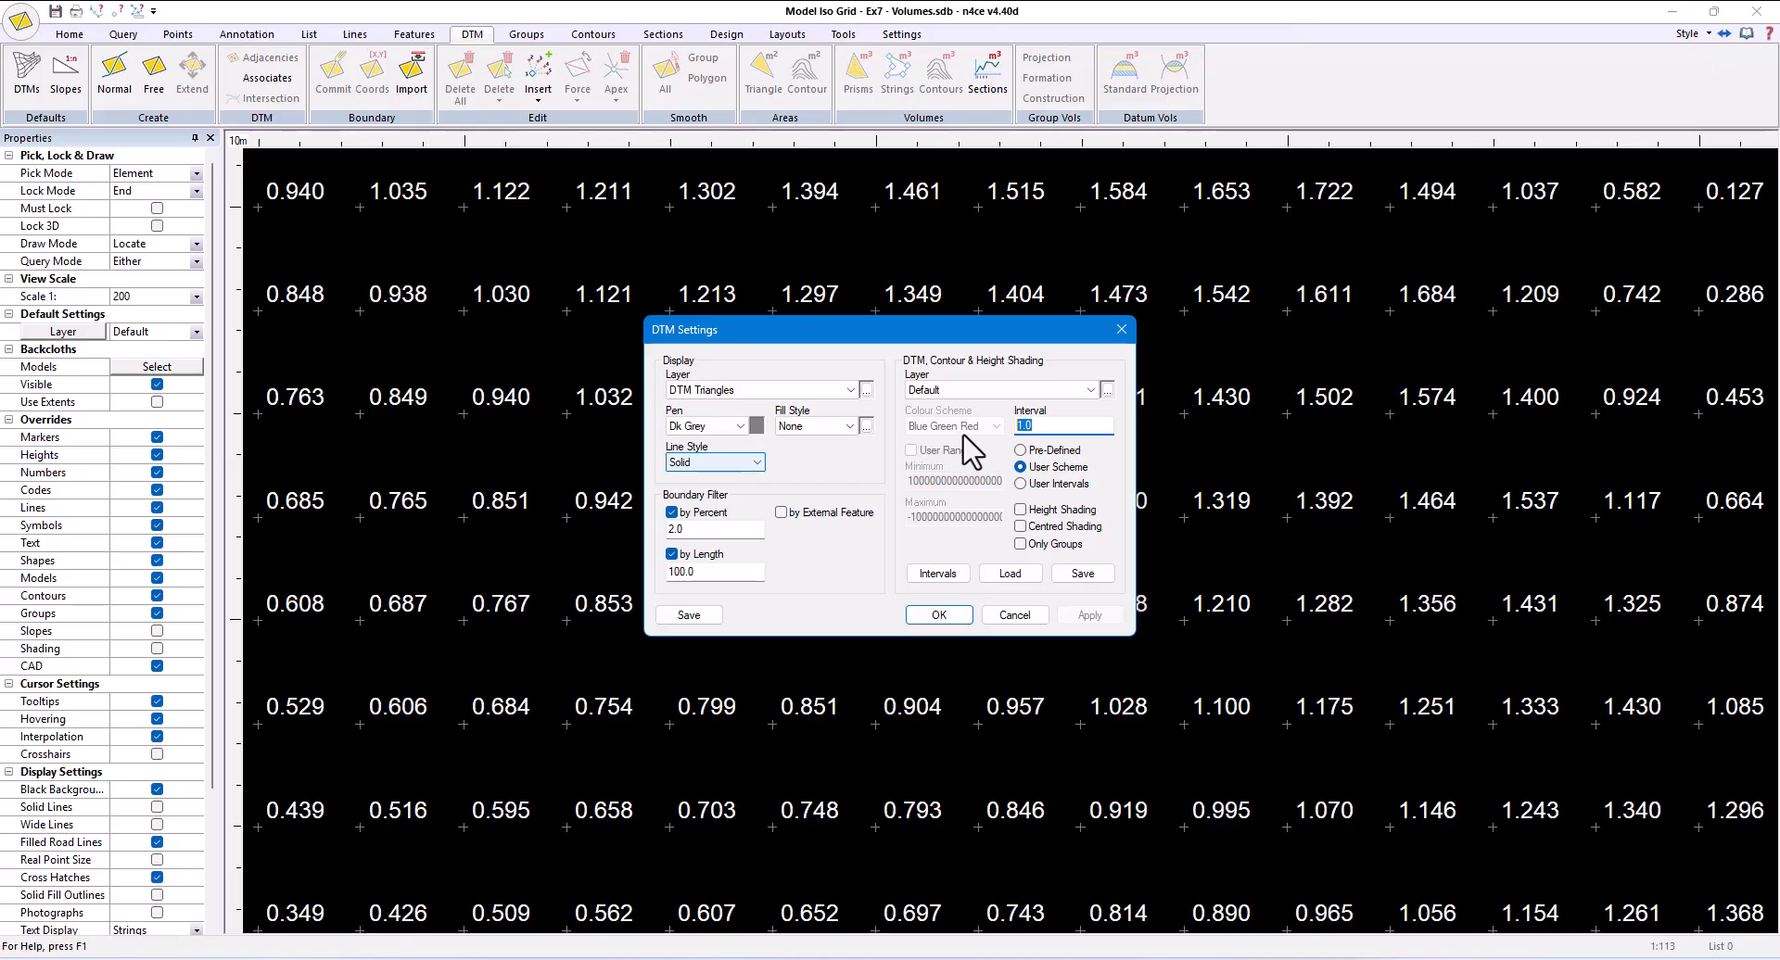
pyautogui.write('0.25')
pyautogui.click(955, 615)
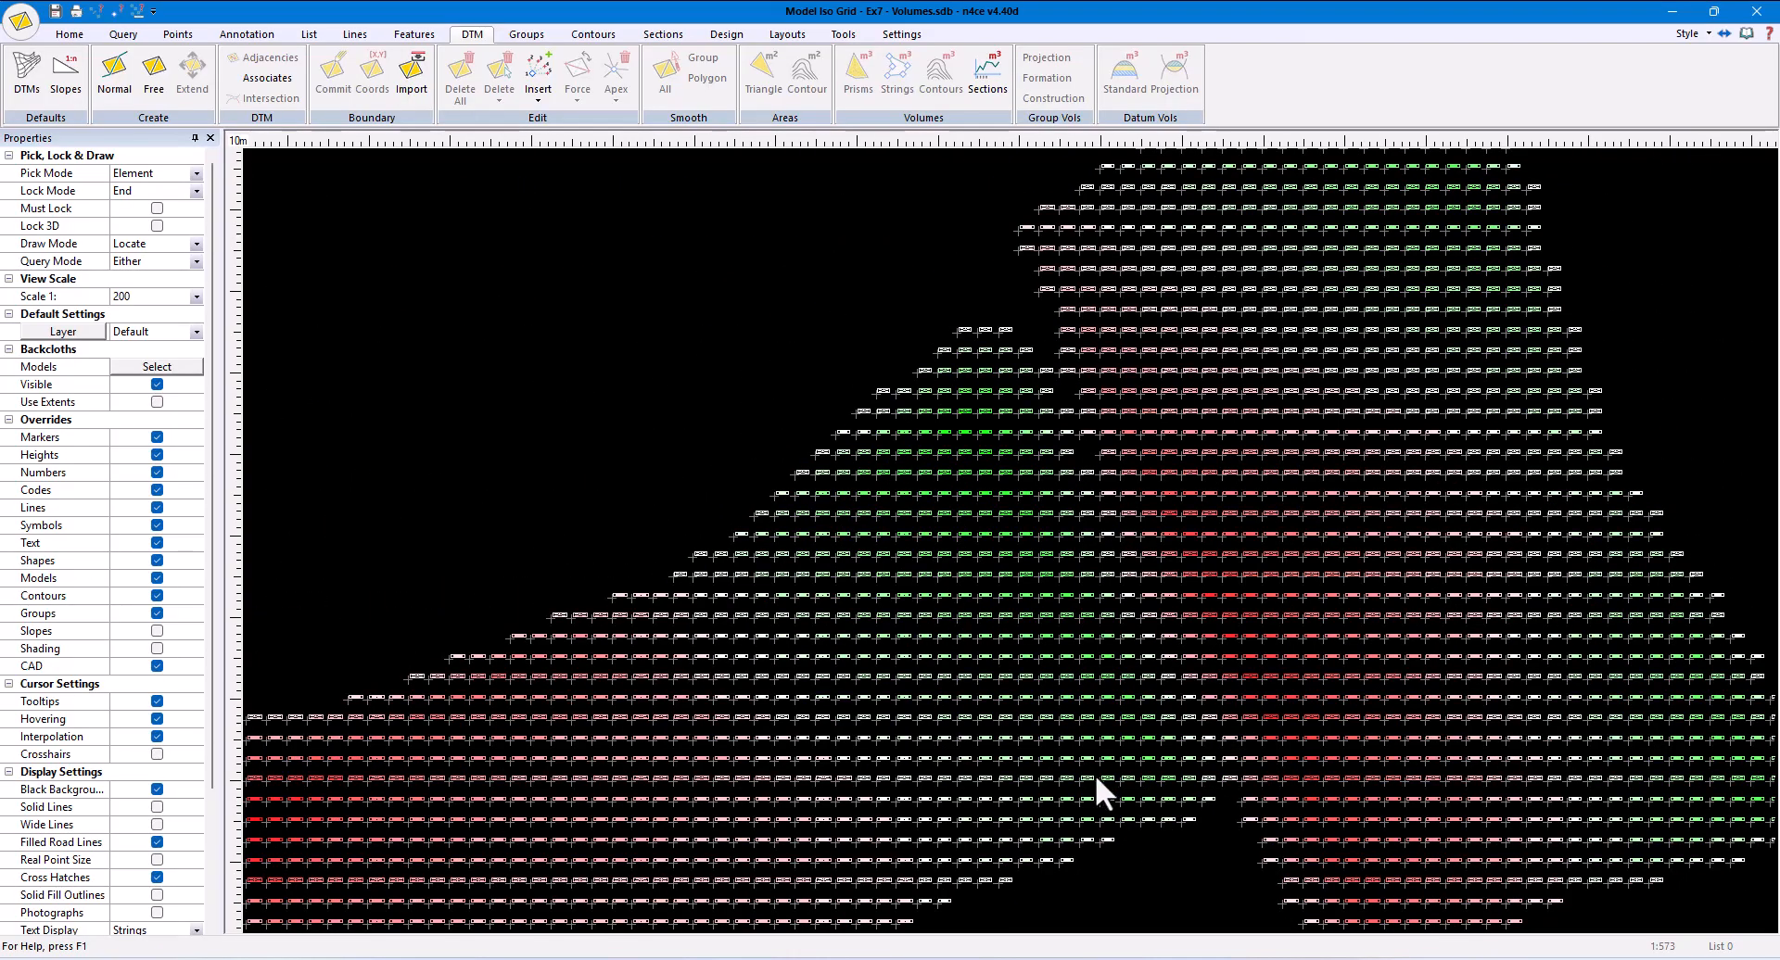
# - Examine the coloured grid depth values on their own, and over the shaded Iso model across Pitch A and Pitch B
pyautogui.scroll(3, 1265, 647)
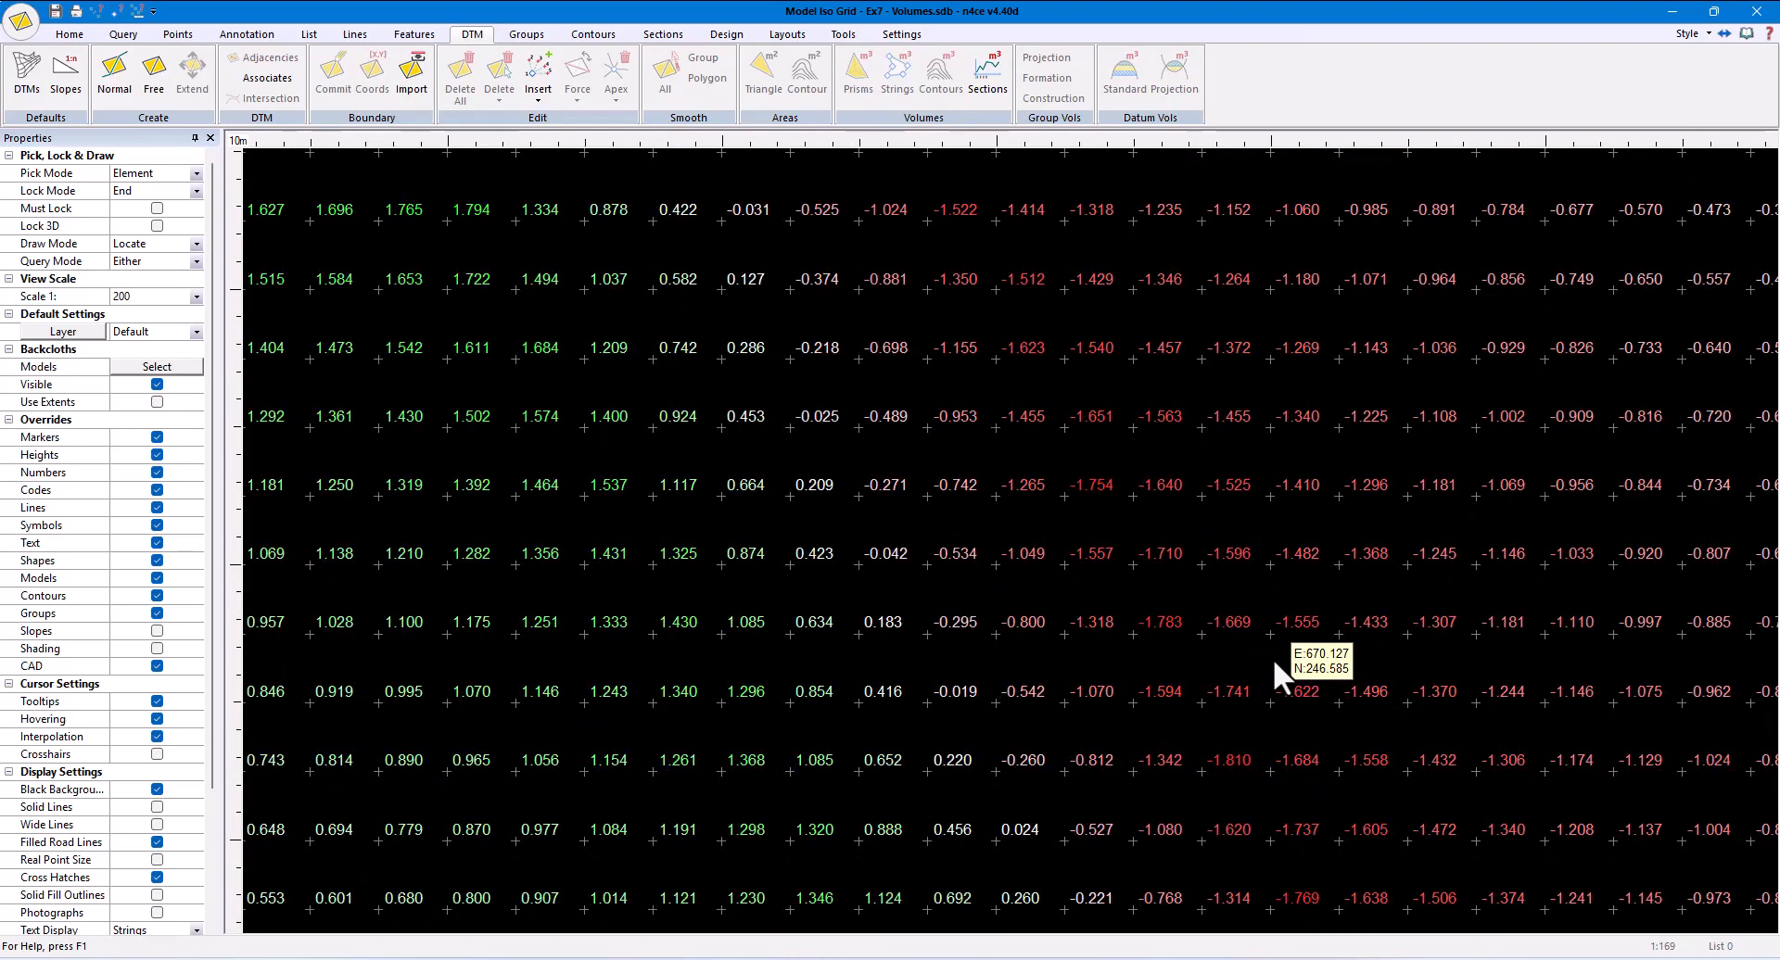
pyautogui.scroll(-2, 1272, 658)
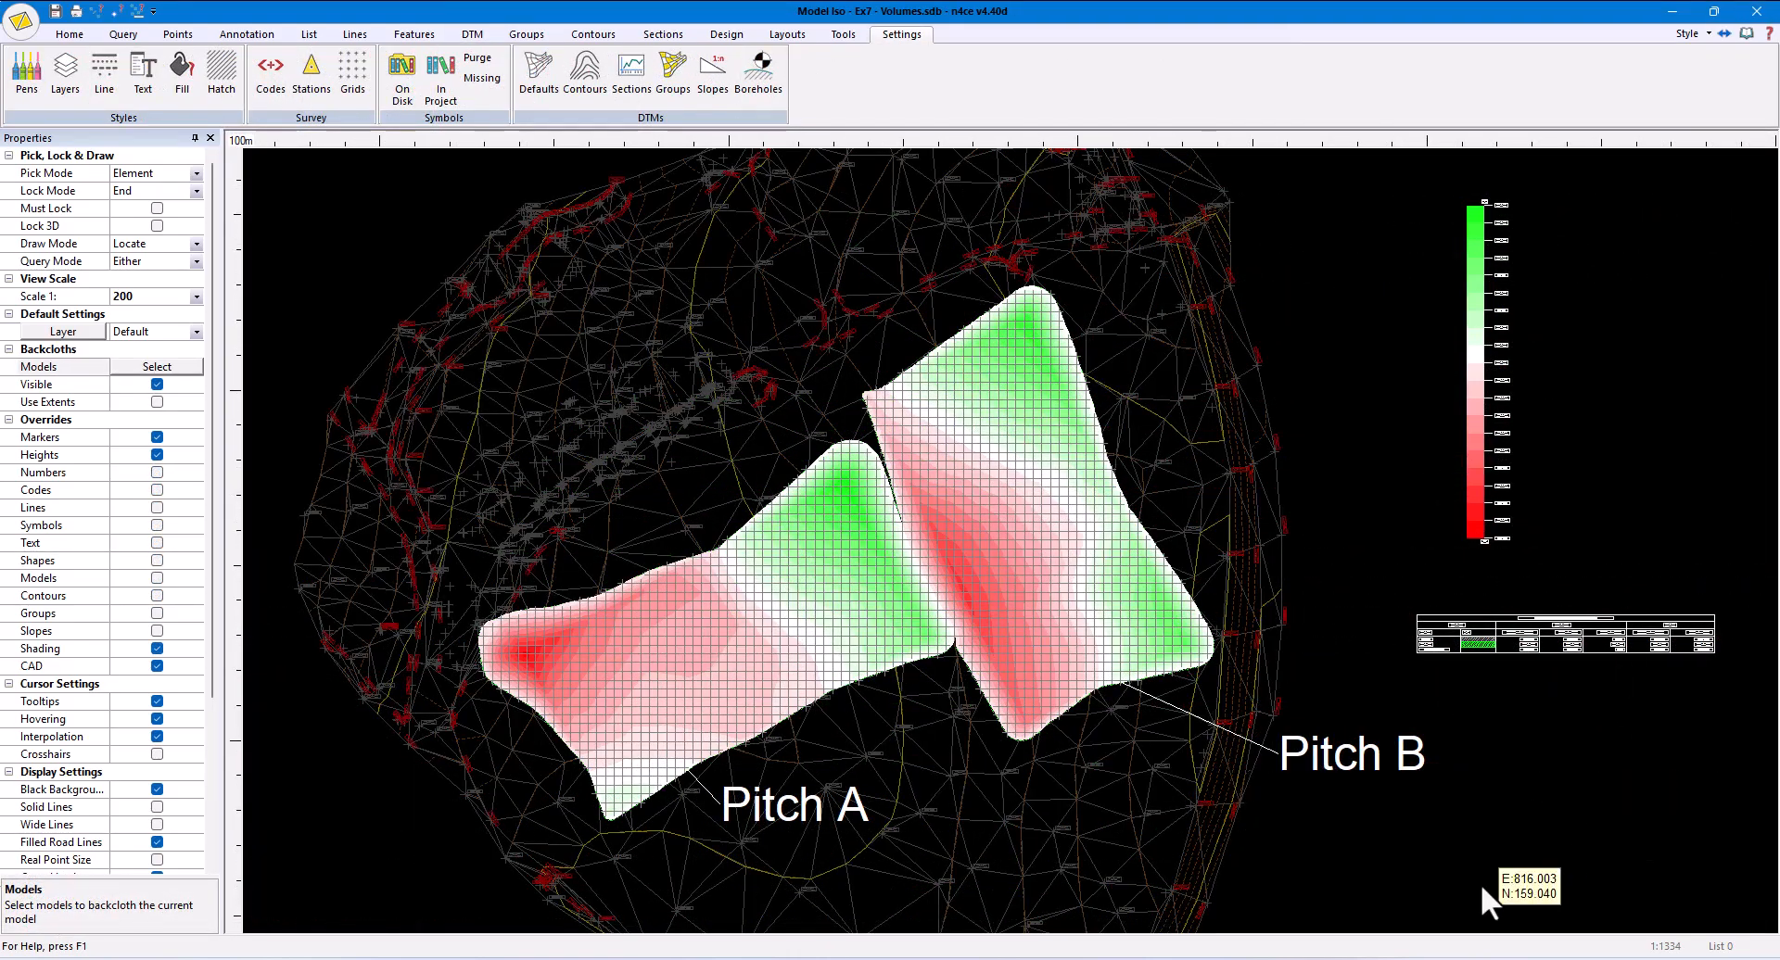
pyautogui.scroll(3, 885, 563)
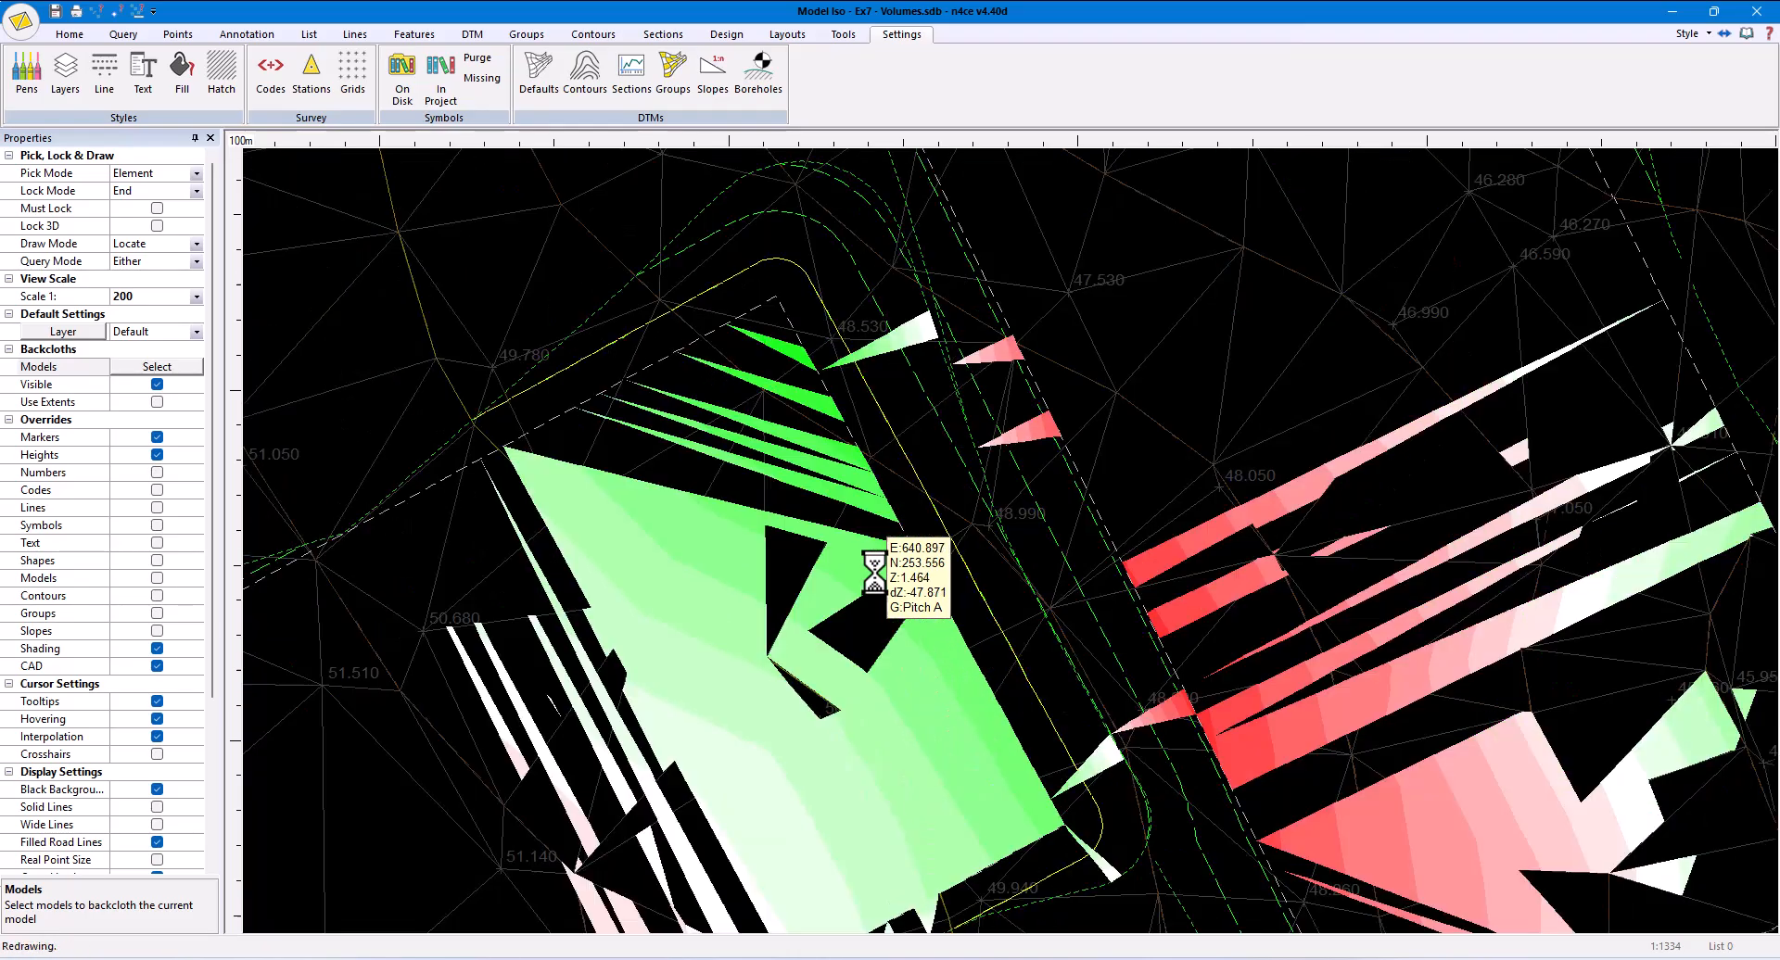
pyautogui.scroll(3, 776, 596)
pyautogui.scroll(-3, 788, 652)
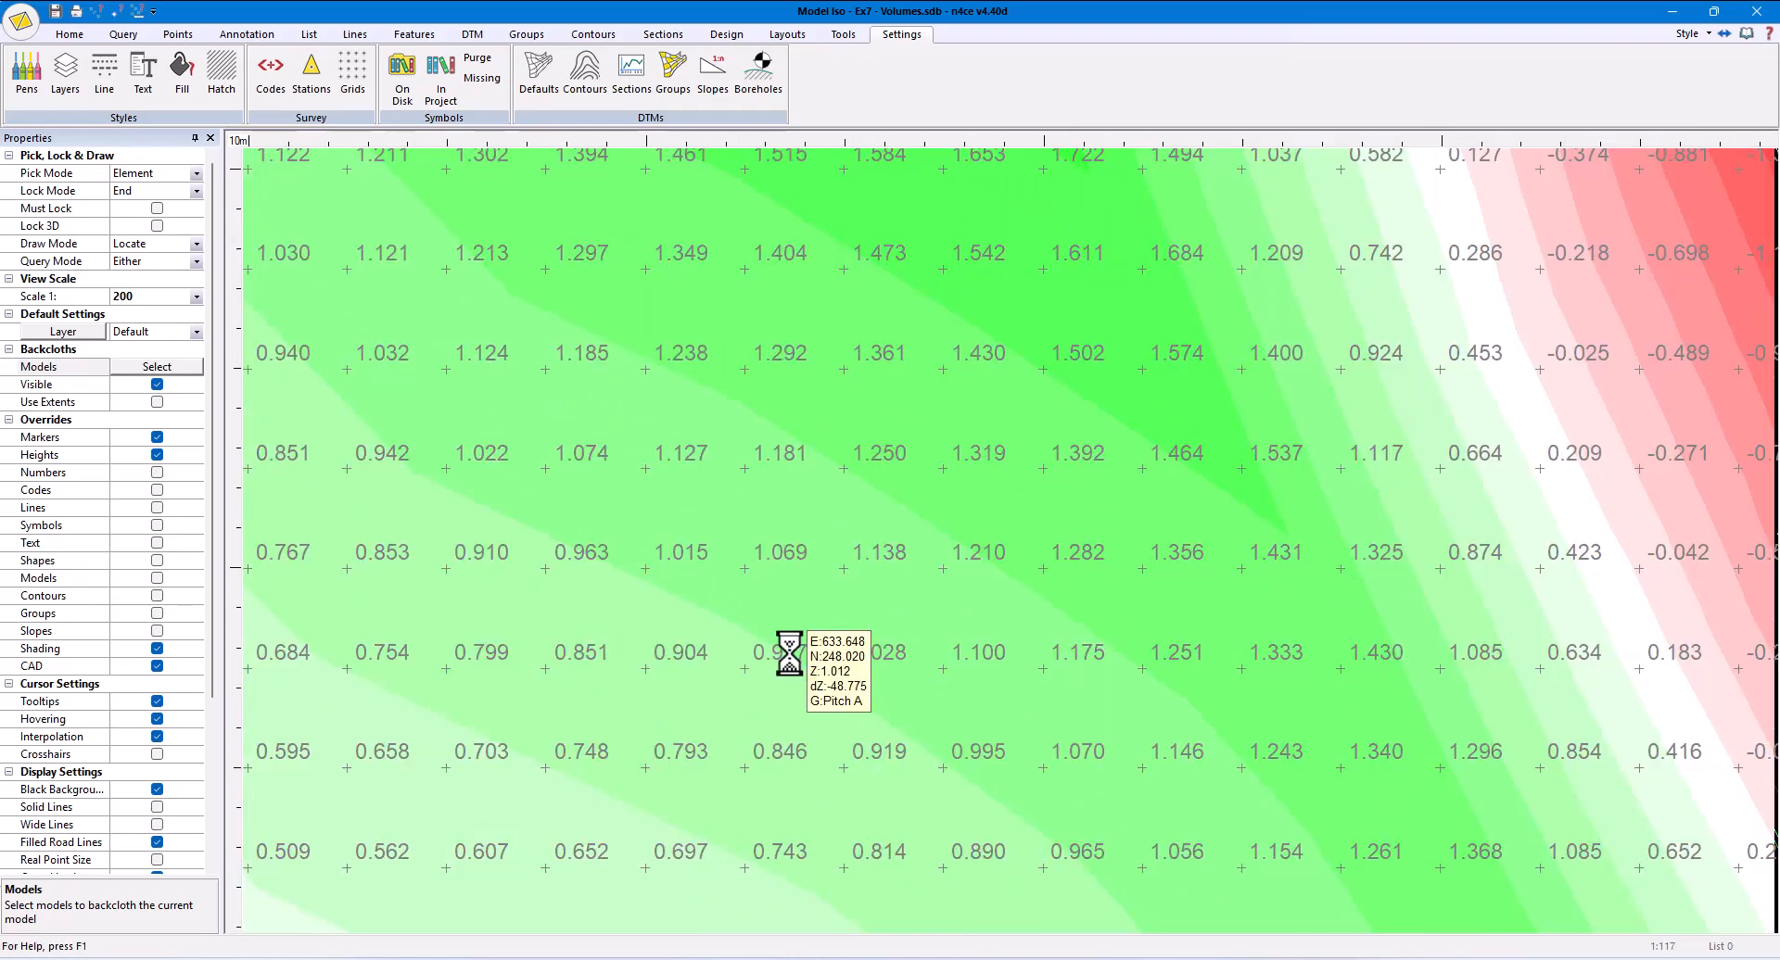
pyautogui.scroll(-3, 1458, 683)
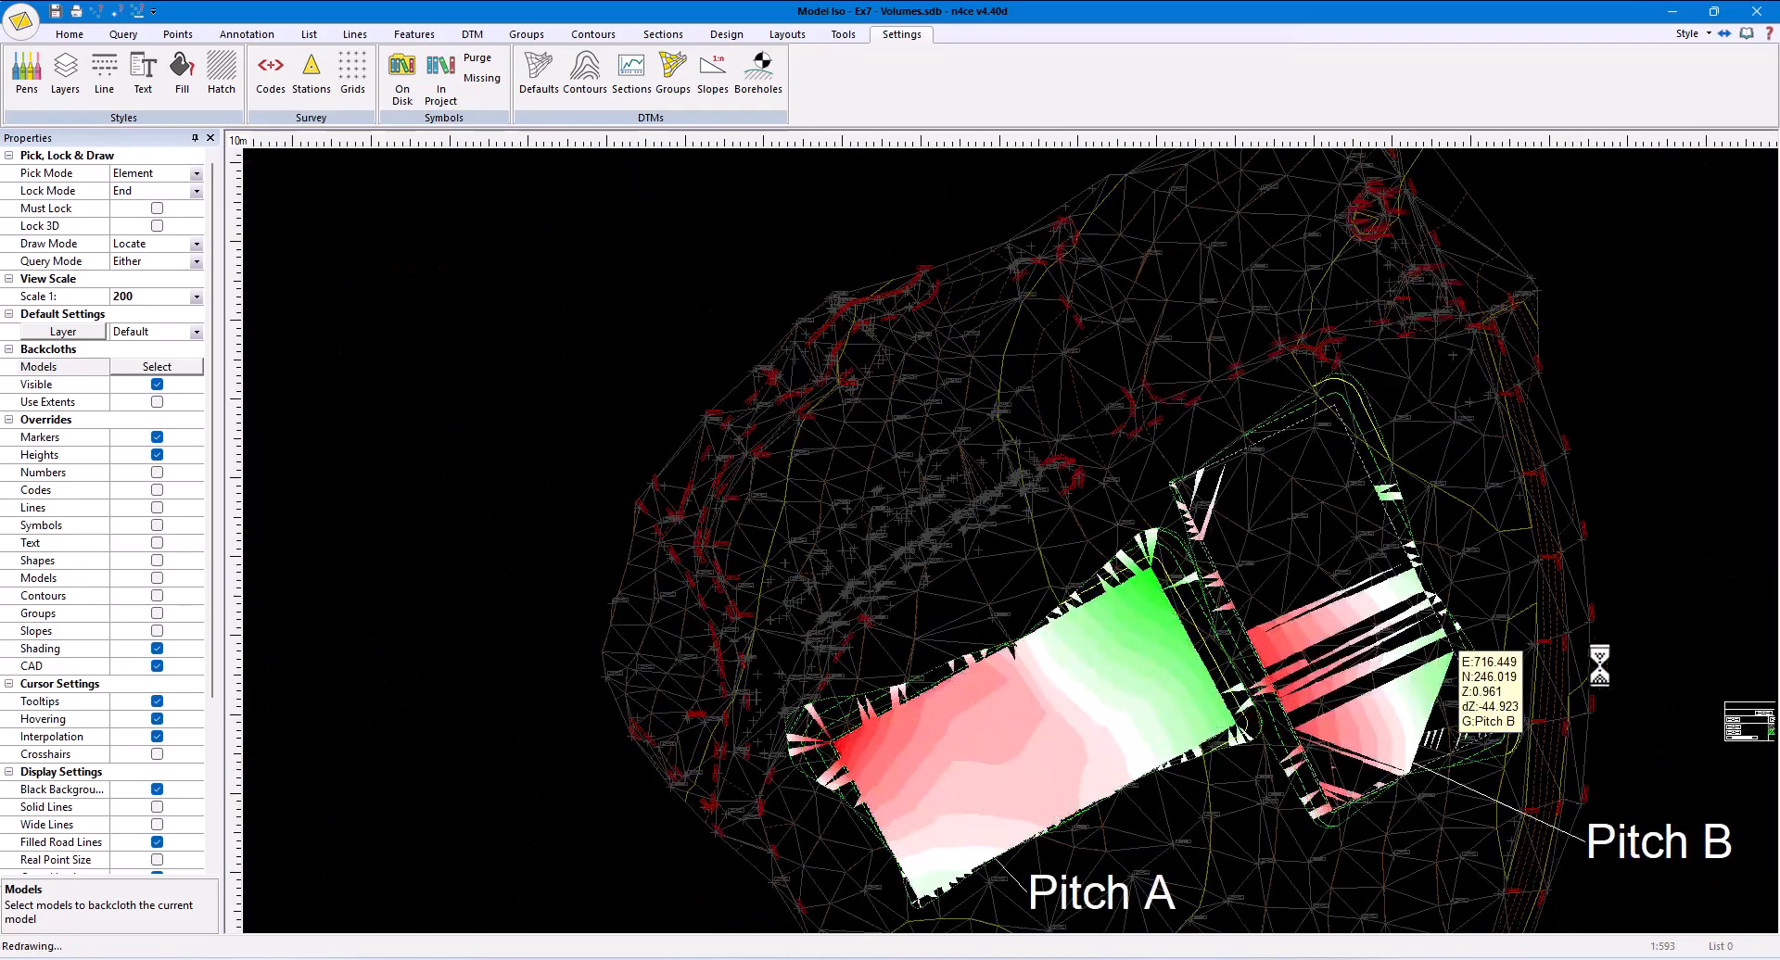
pyautogui.moveTo(1710, 584); pyautogui.dragTo(1458, 389, button='middle')
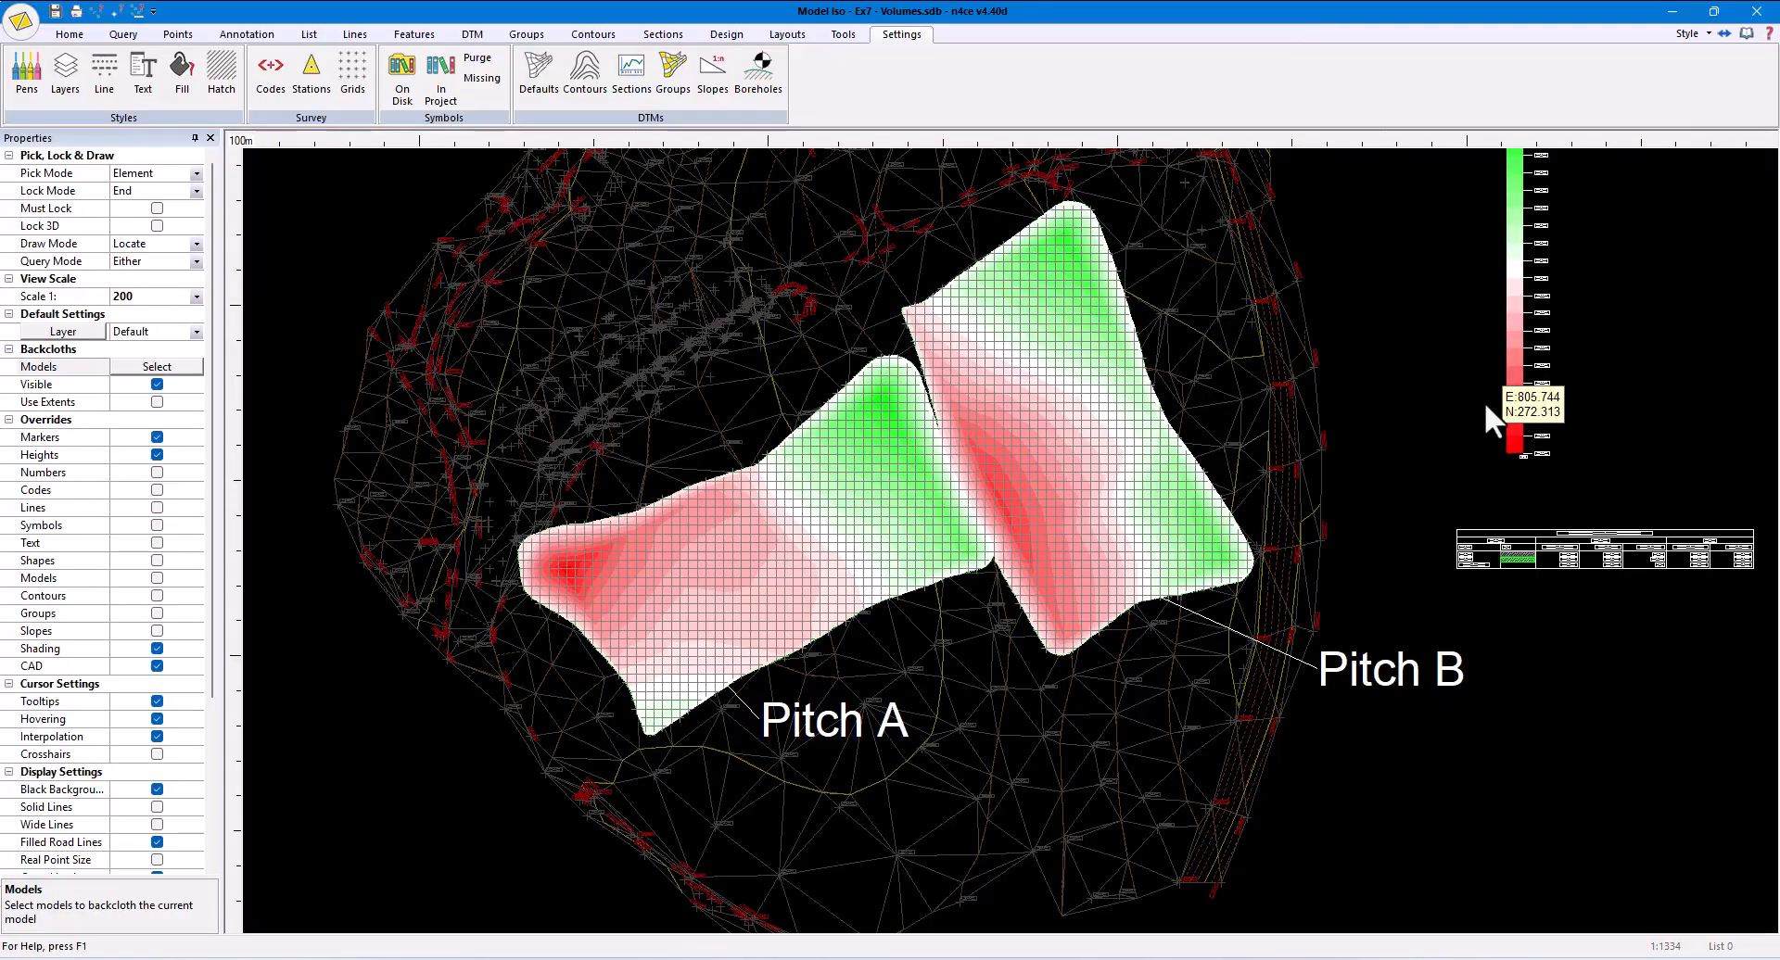
pyautogui.scroll(-2, 1403, 727)
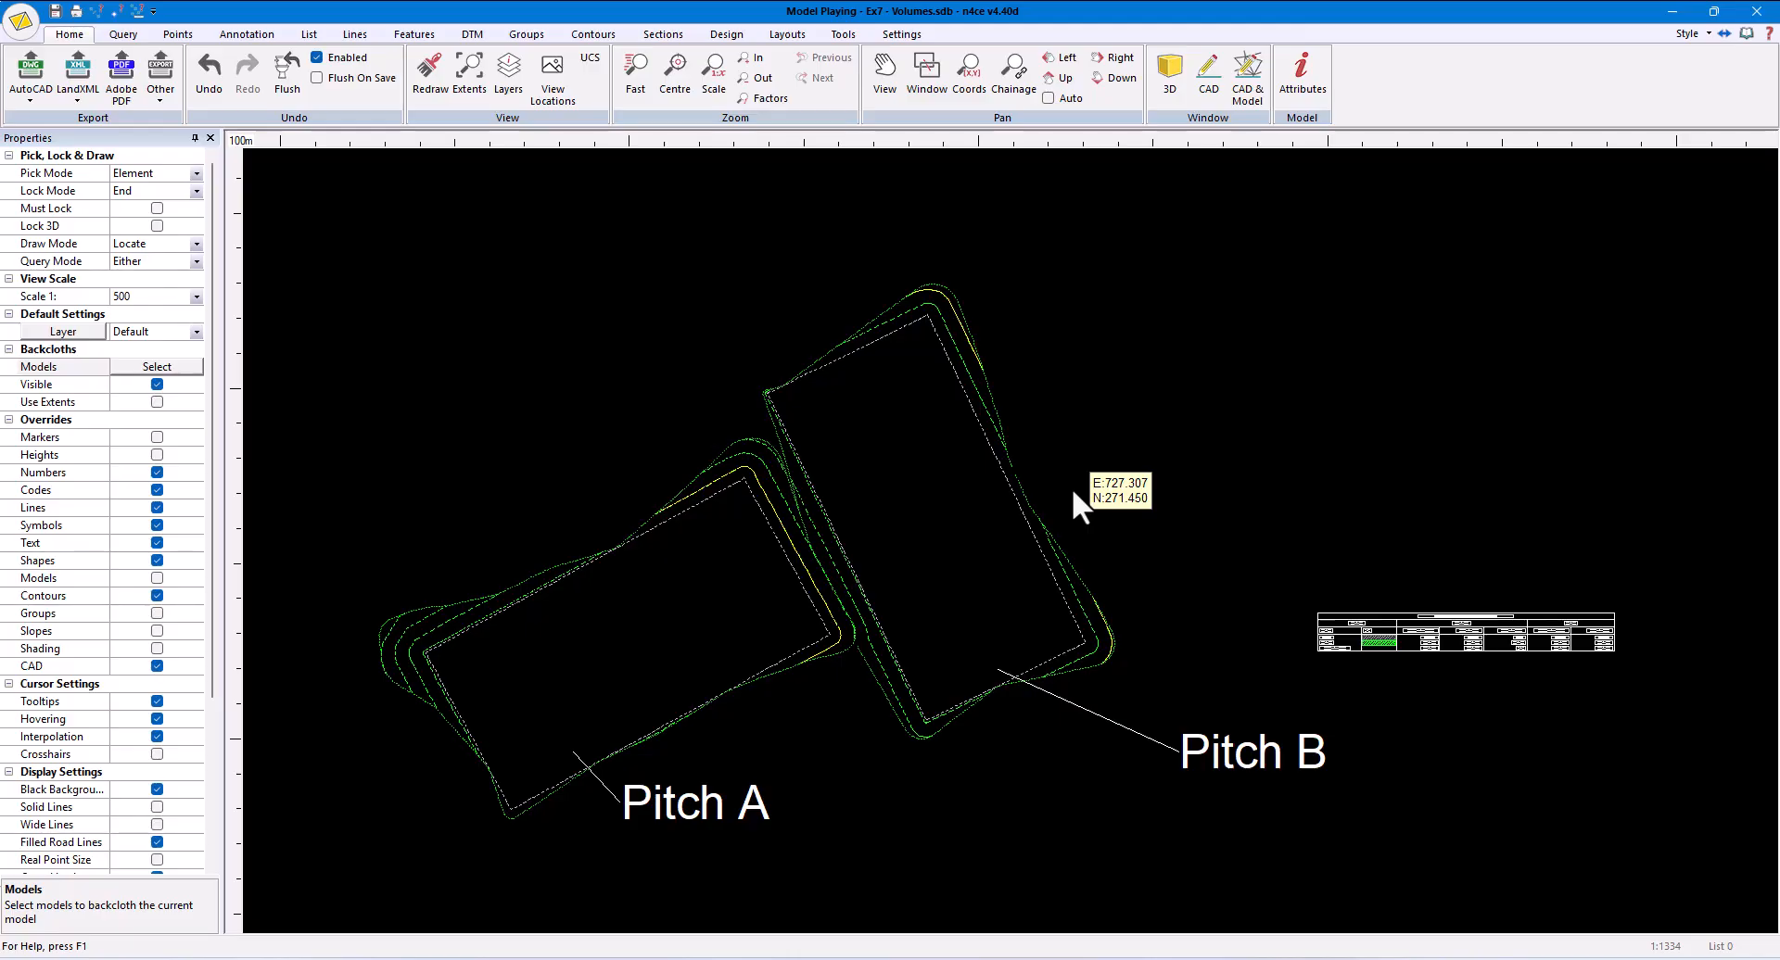
# - Set up a sketched long section through the Playing model, adding Original as the second model
pyautogui.click(664, 35)
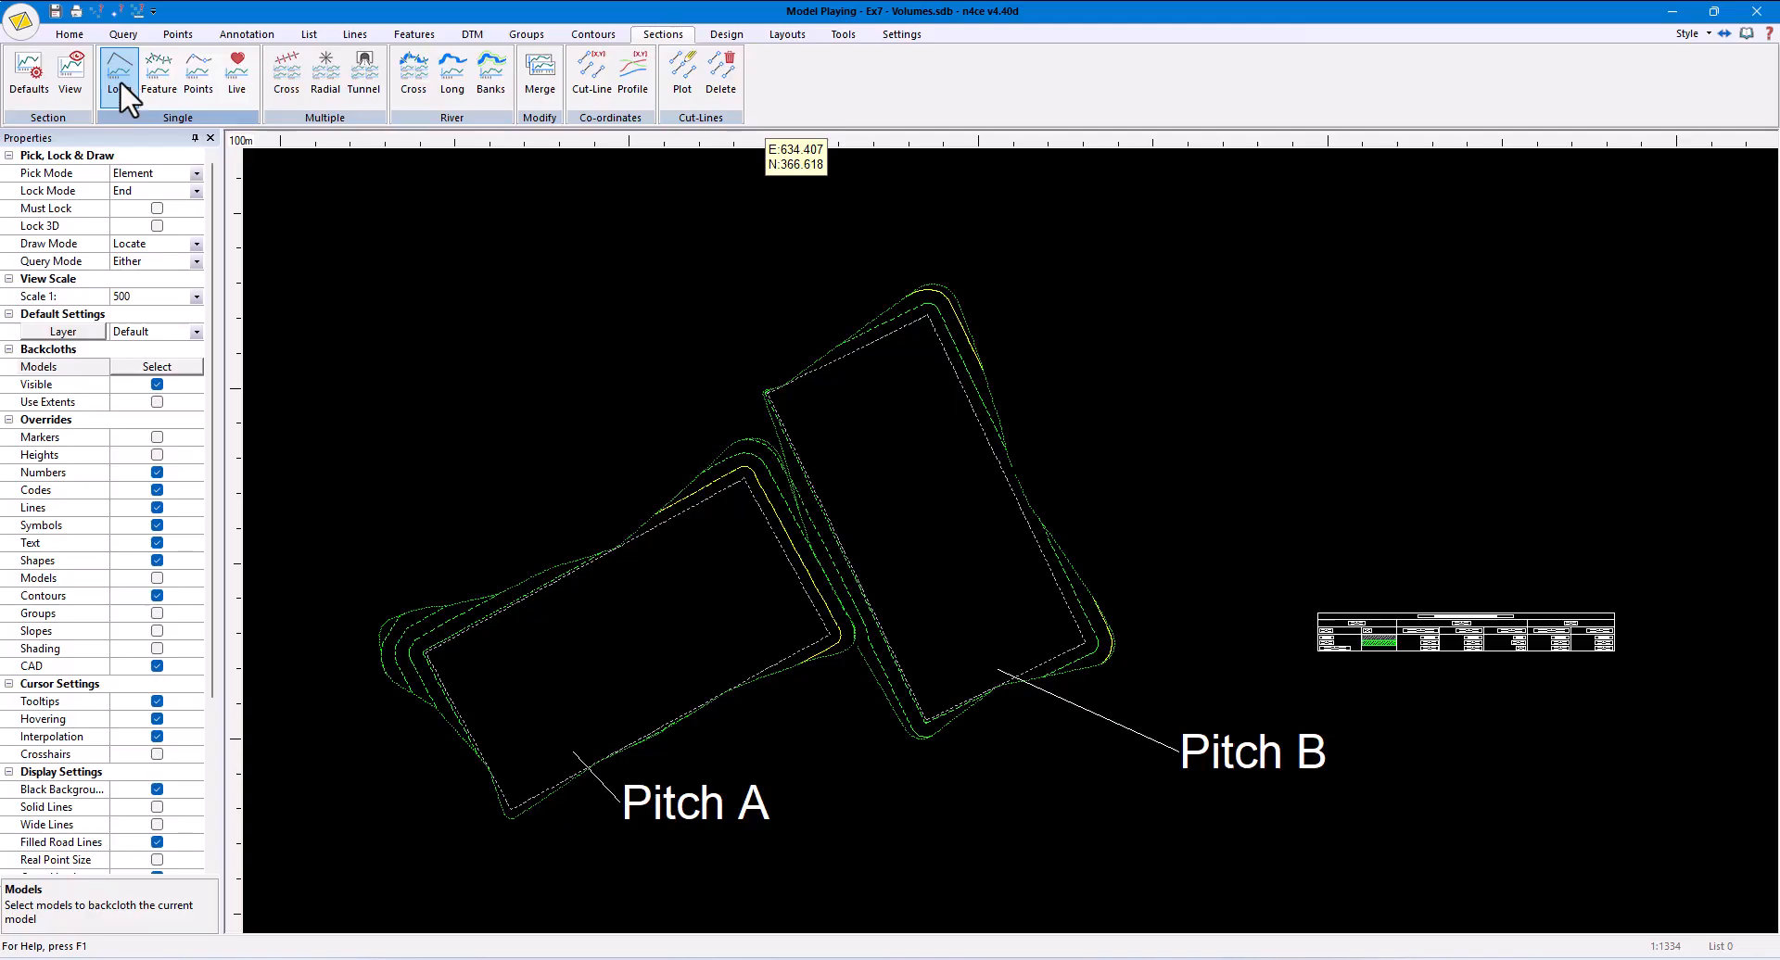
pyautogui.click(120, 80)
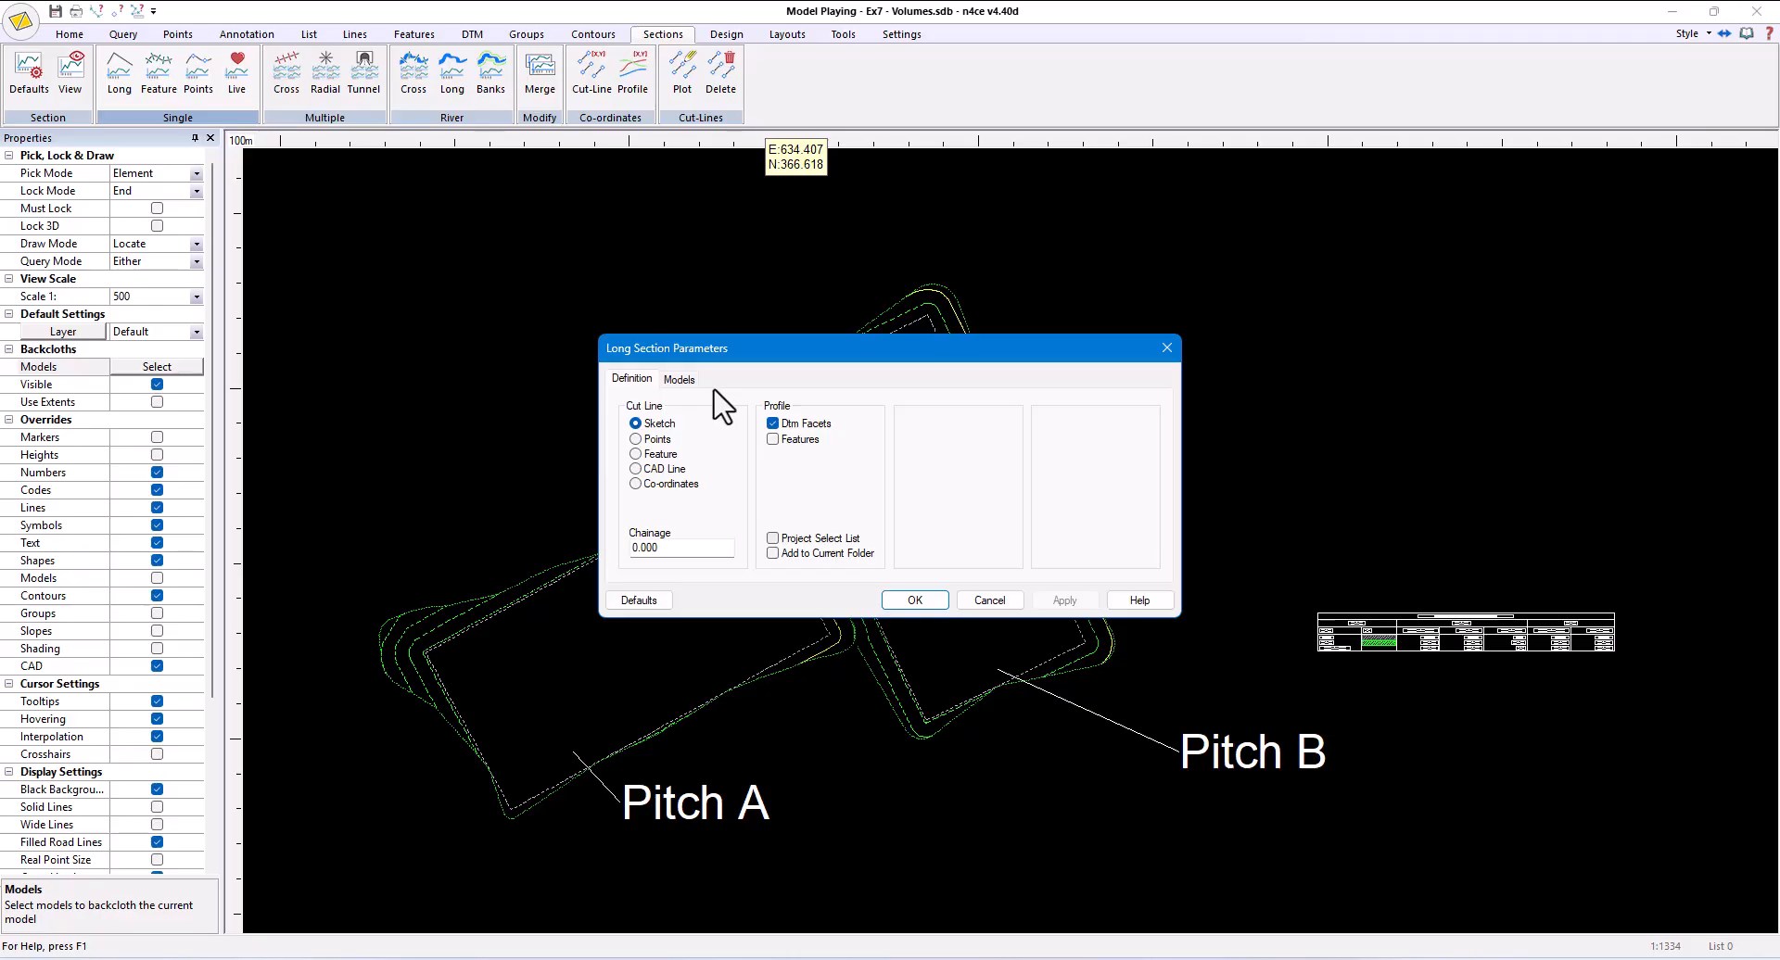
pyautogui.click(682, 380)
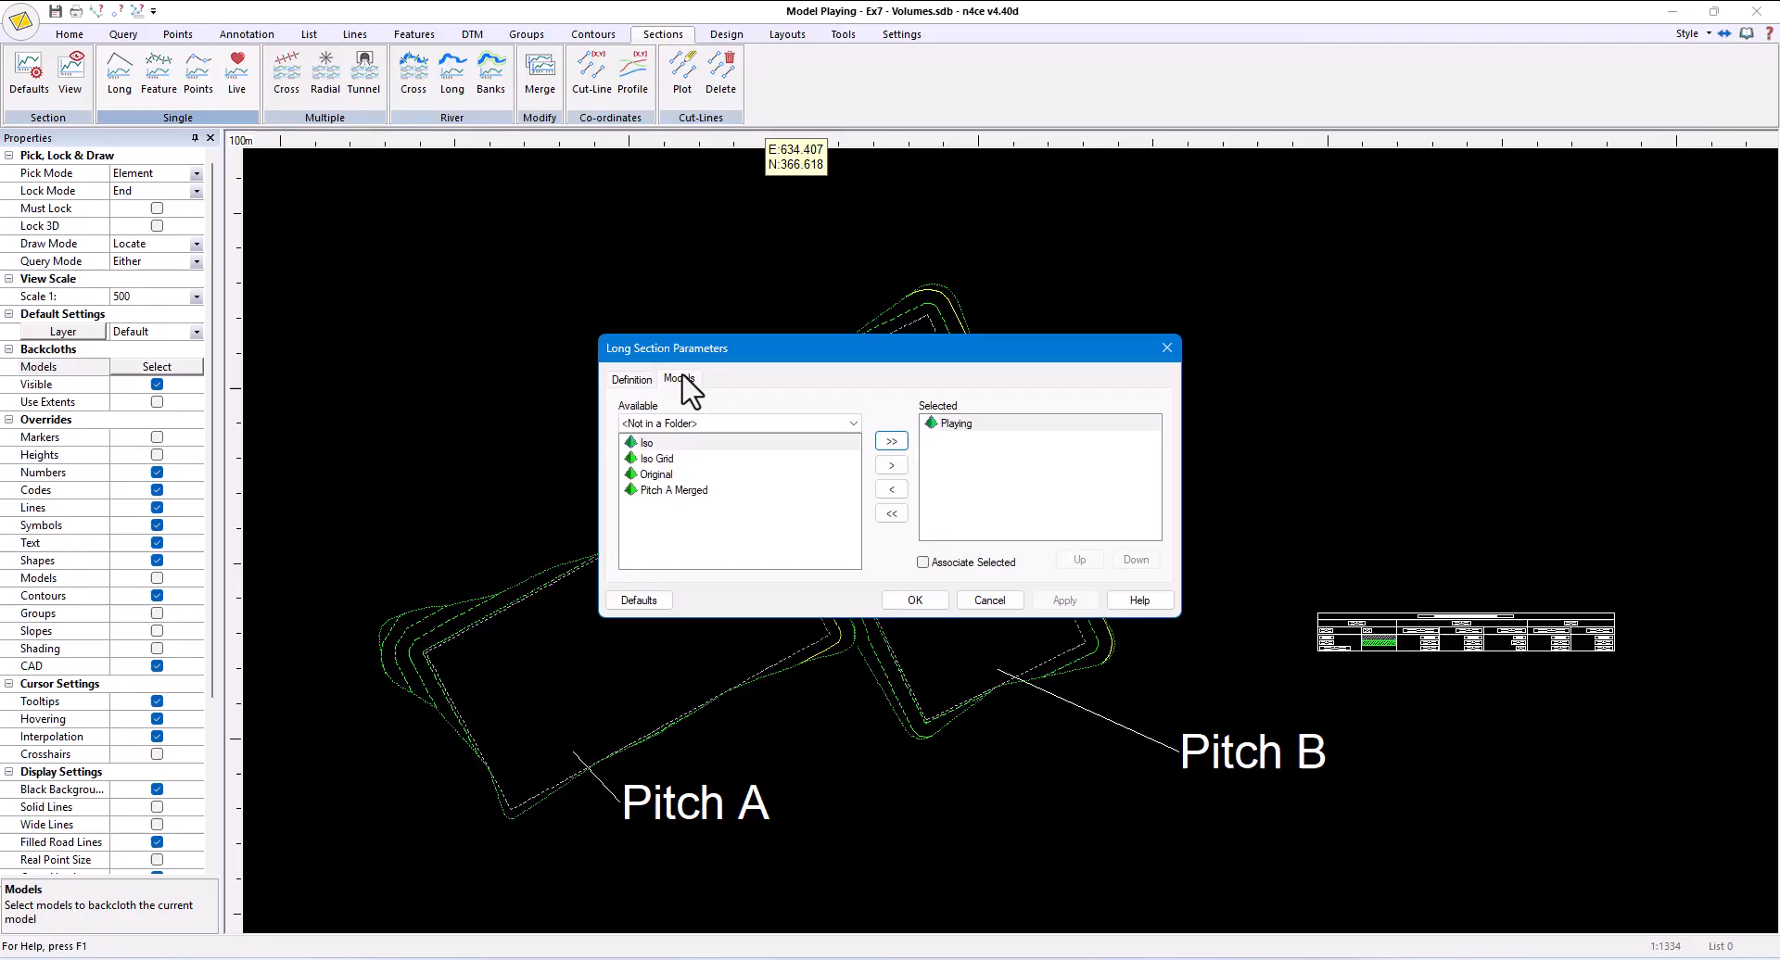
pyautogui.click(667, 476)
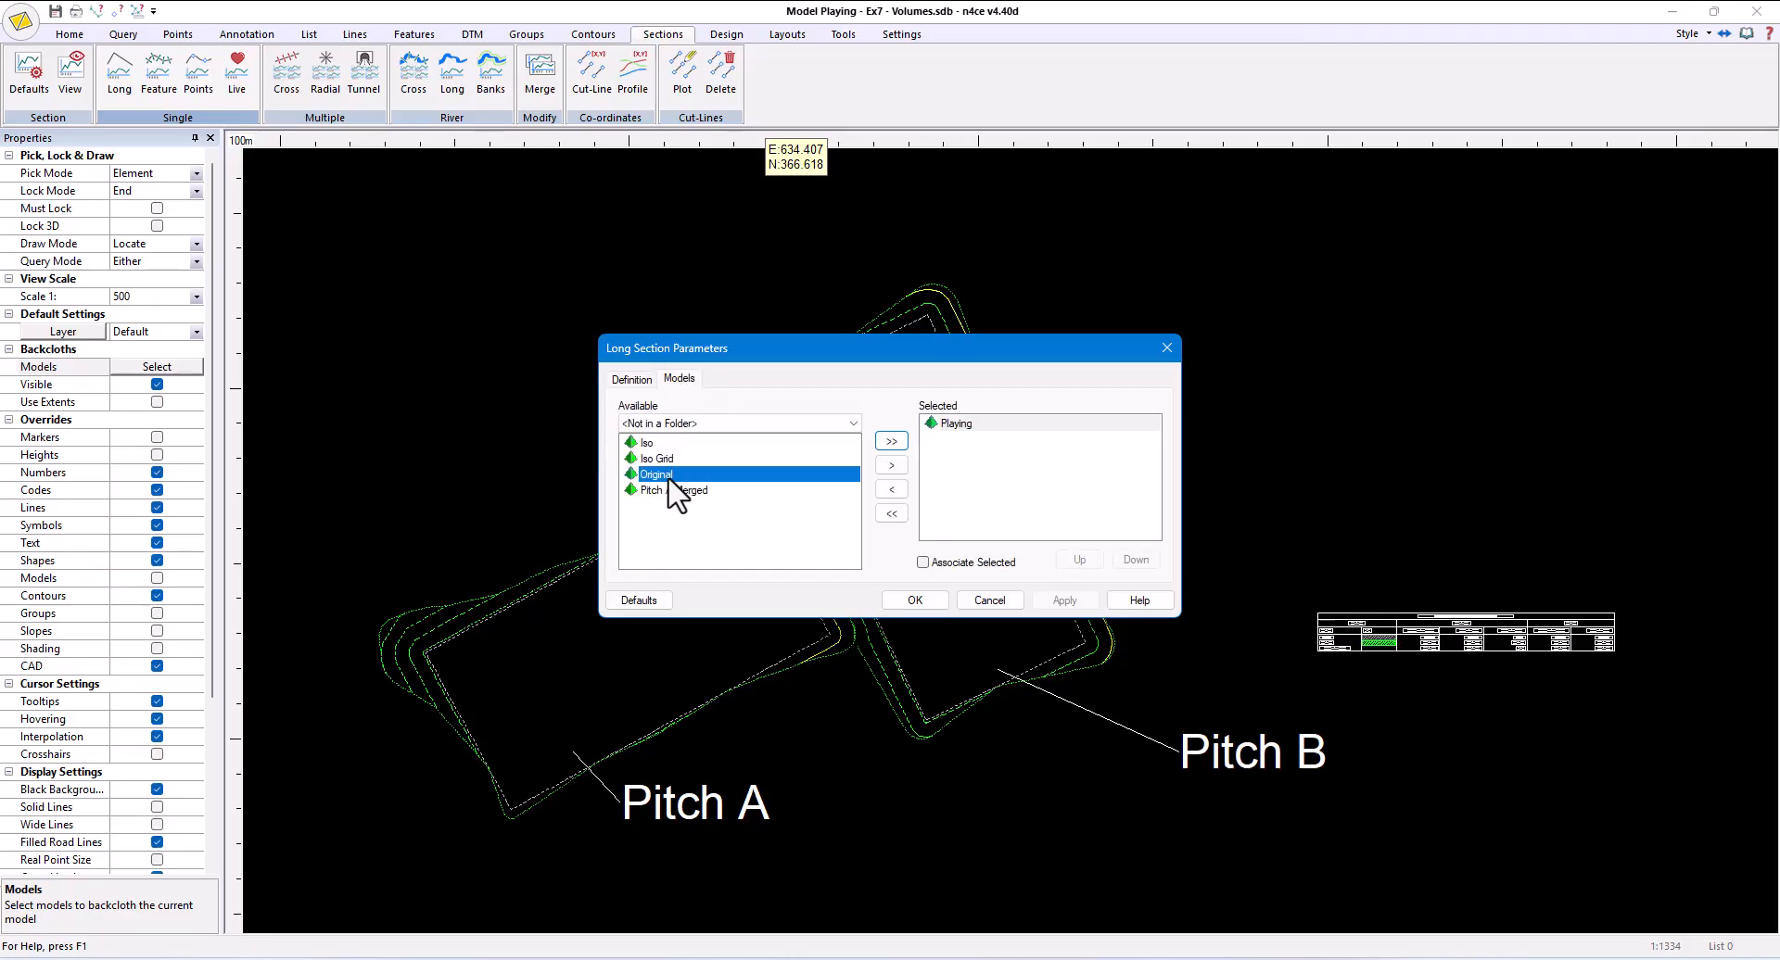
pyautogui.click(891, 465)
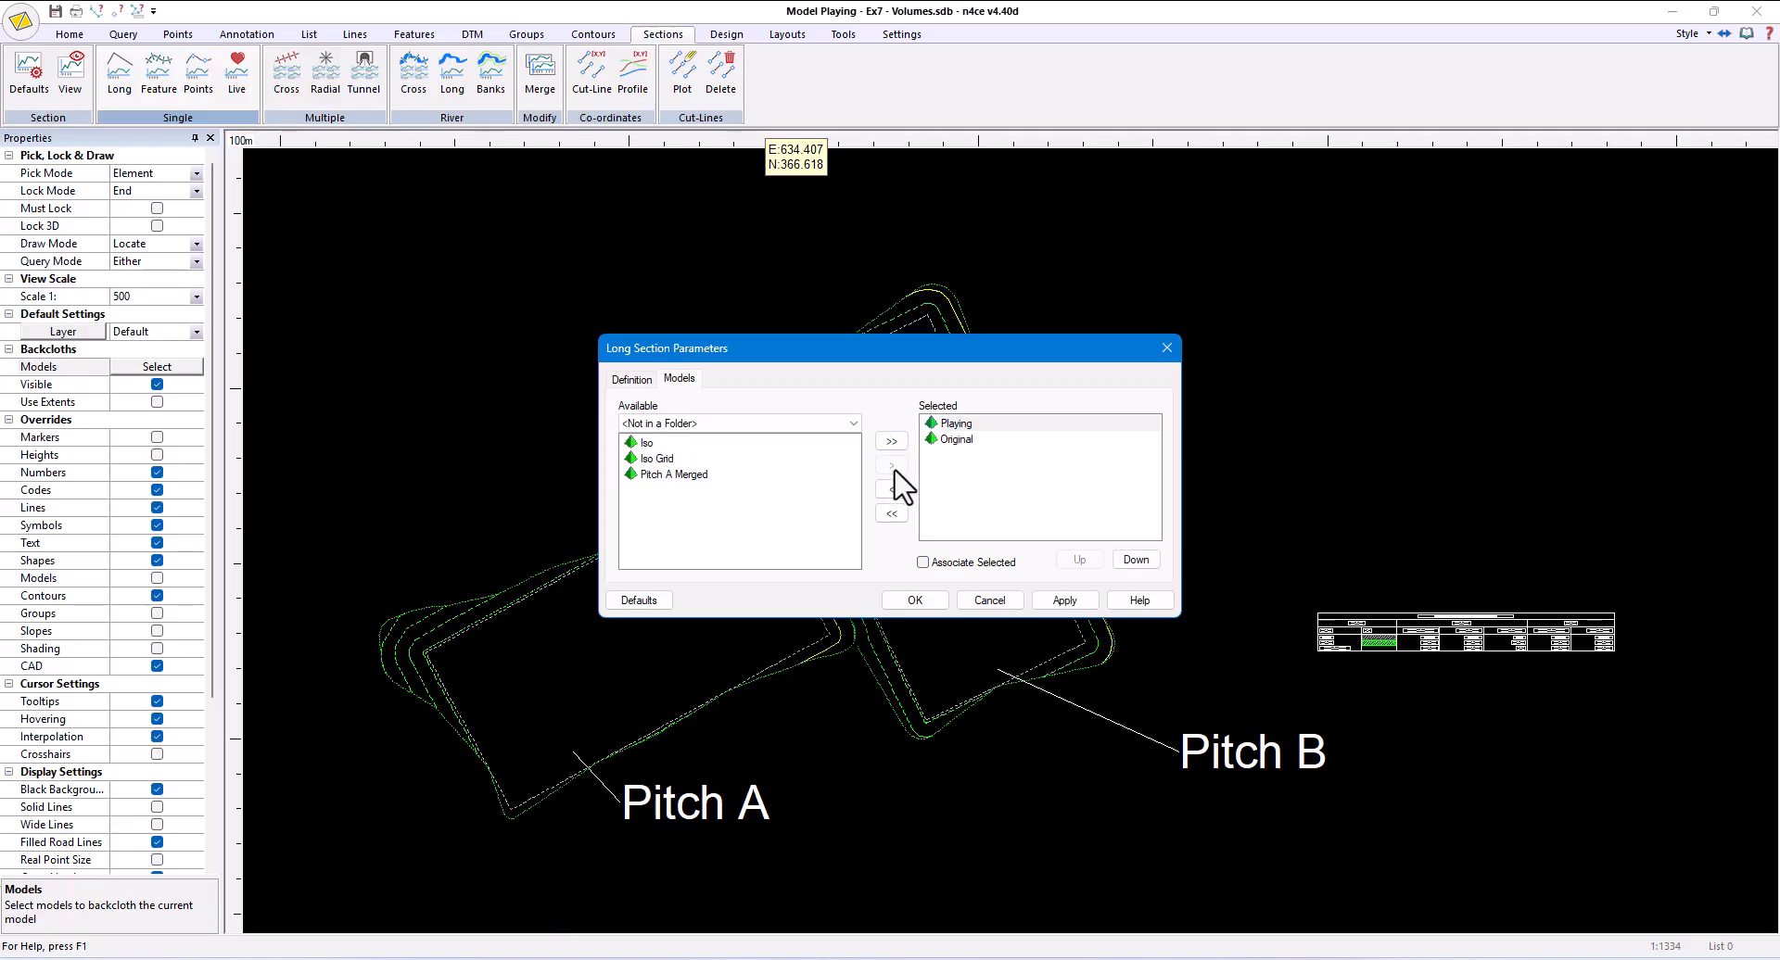
pyautogui.click(924, 603)
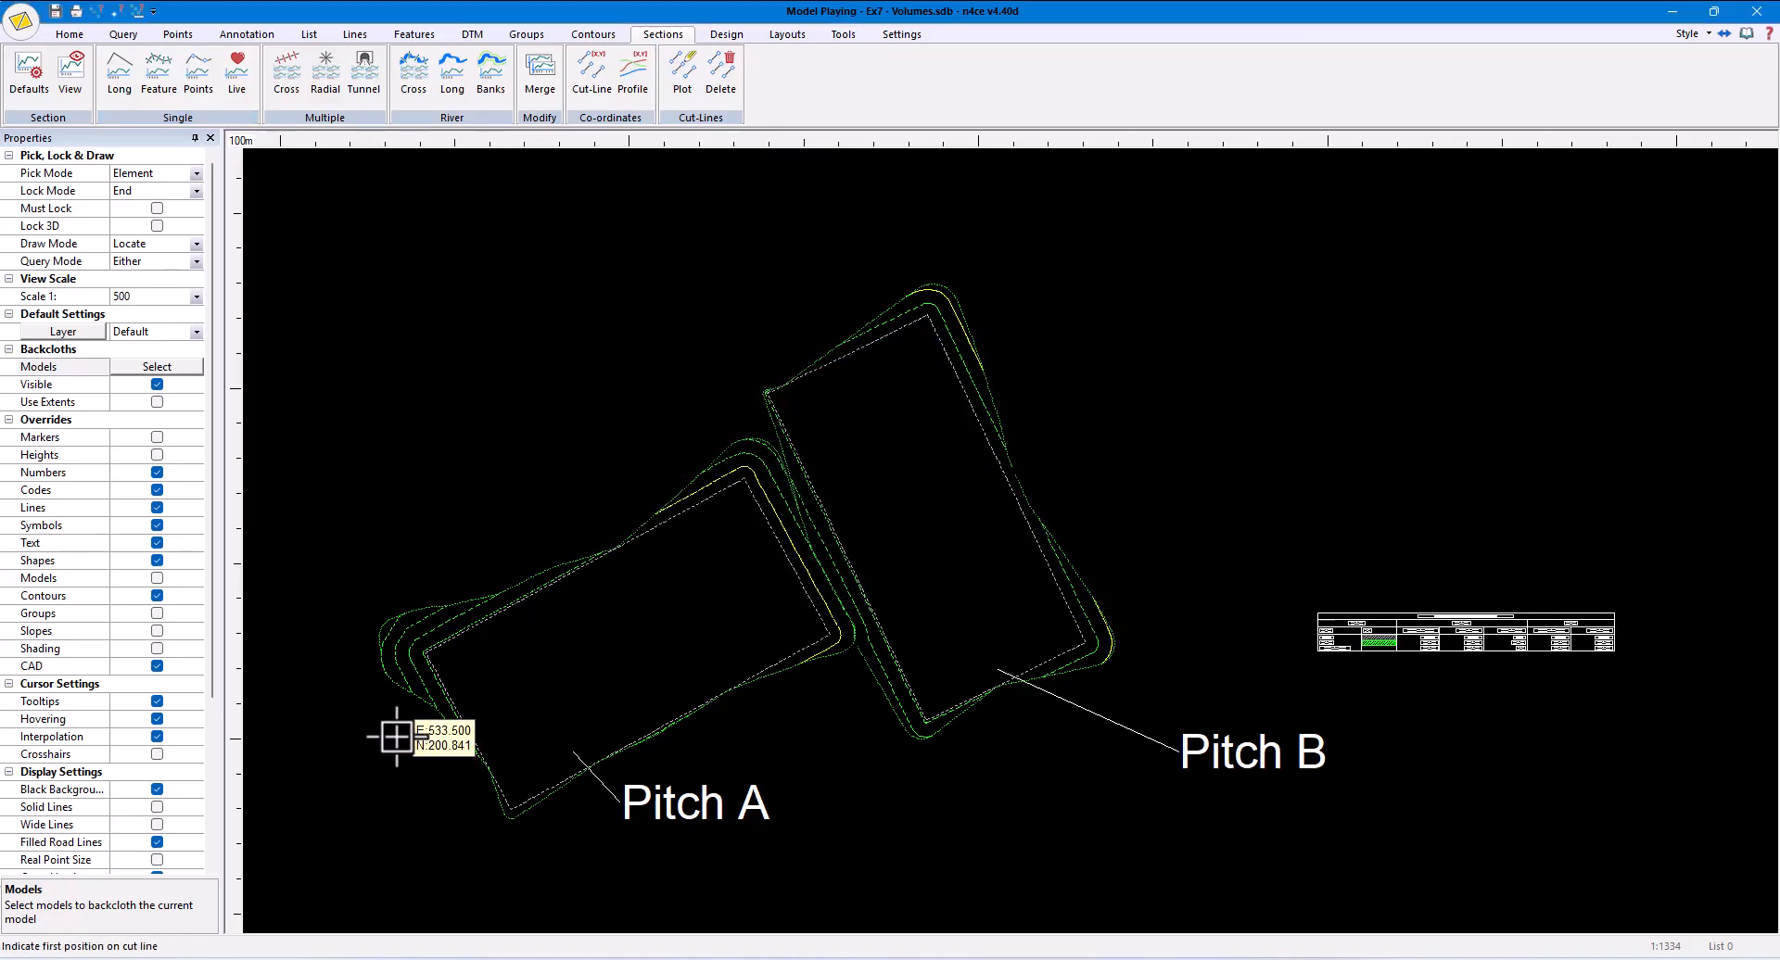
# - Sketch the long section's cut line straight across both pitches, starting beyond Pitch A and ending beyond Pitch B
pyautogui.click(356, 642)
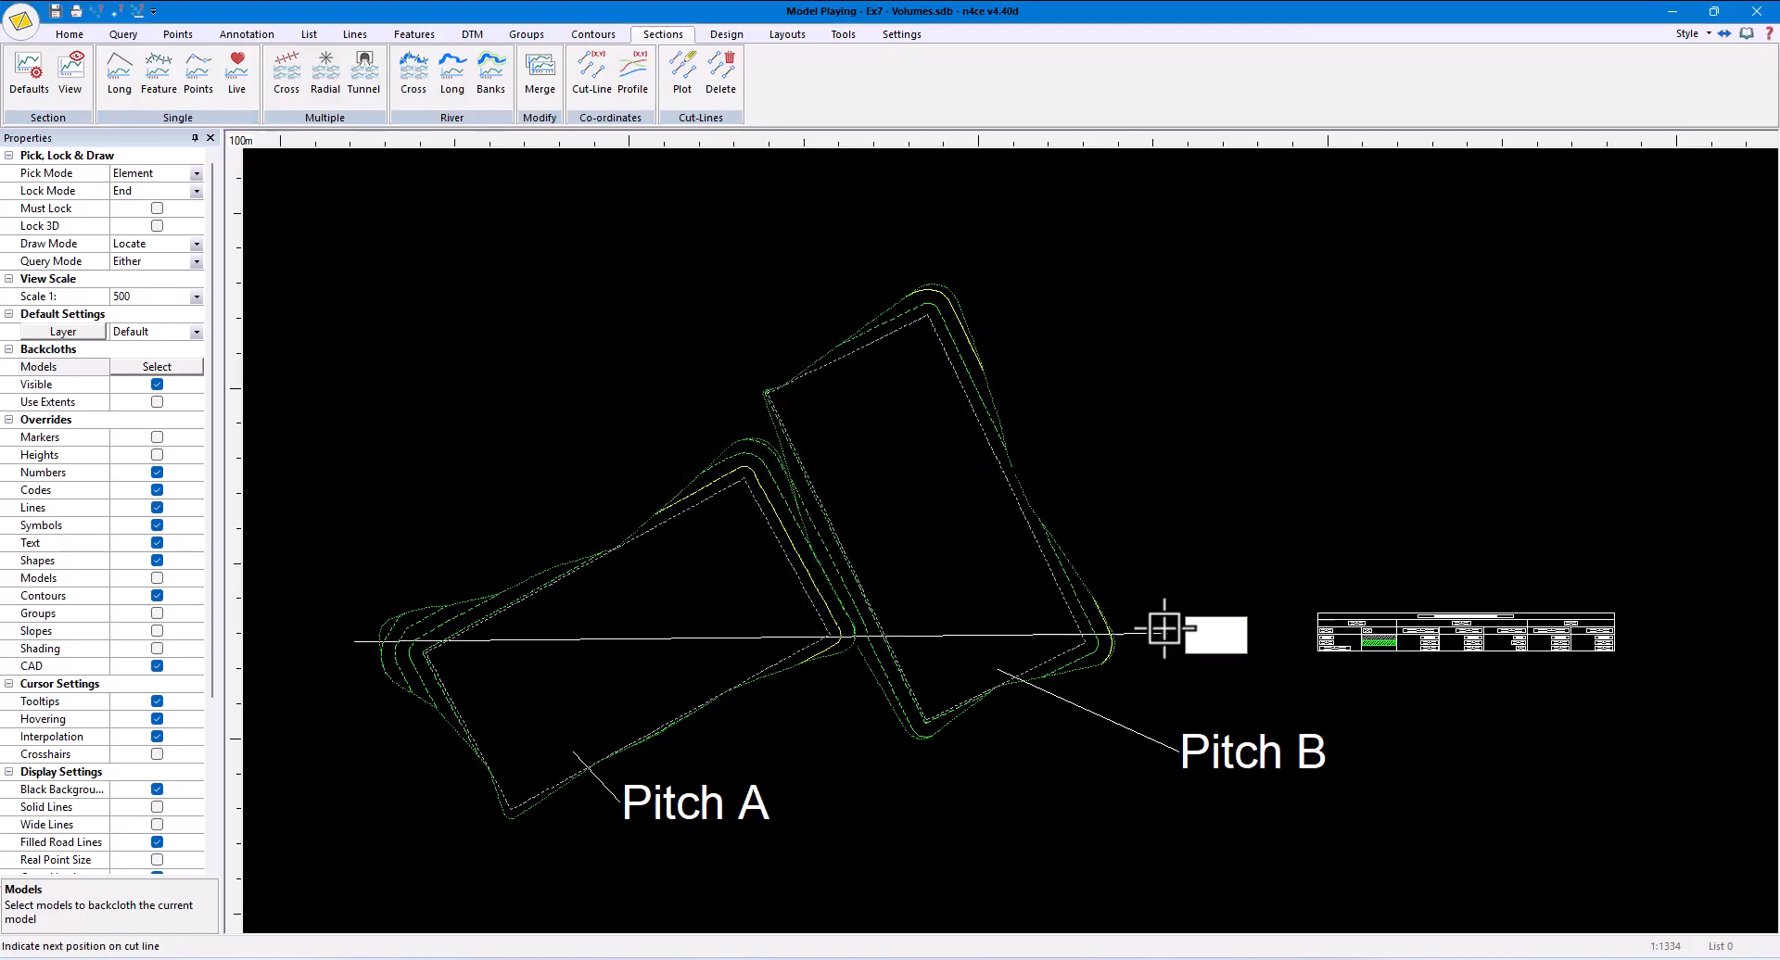
pyautogui.click(1133, 638)
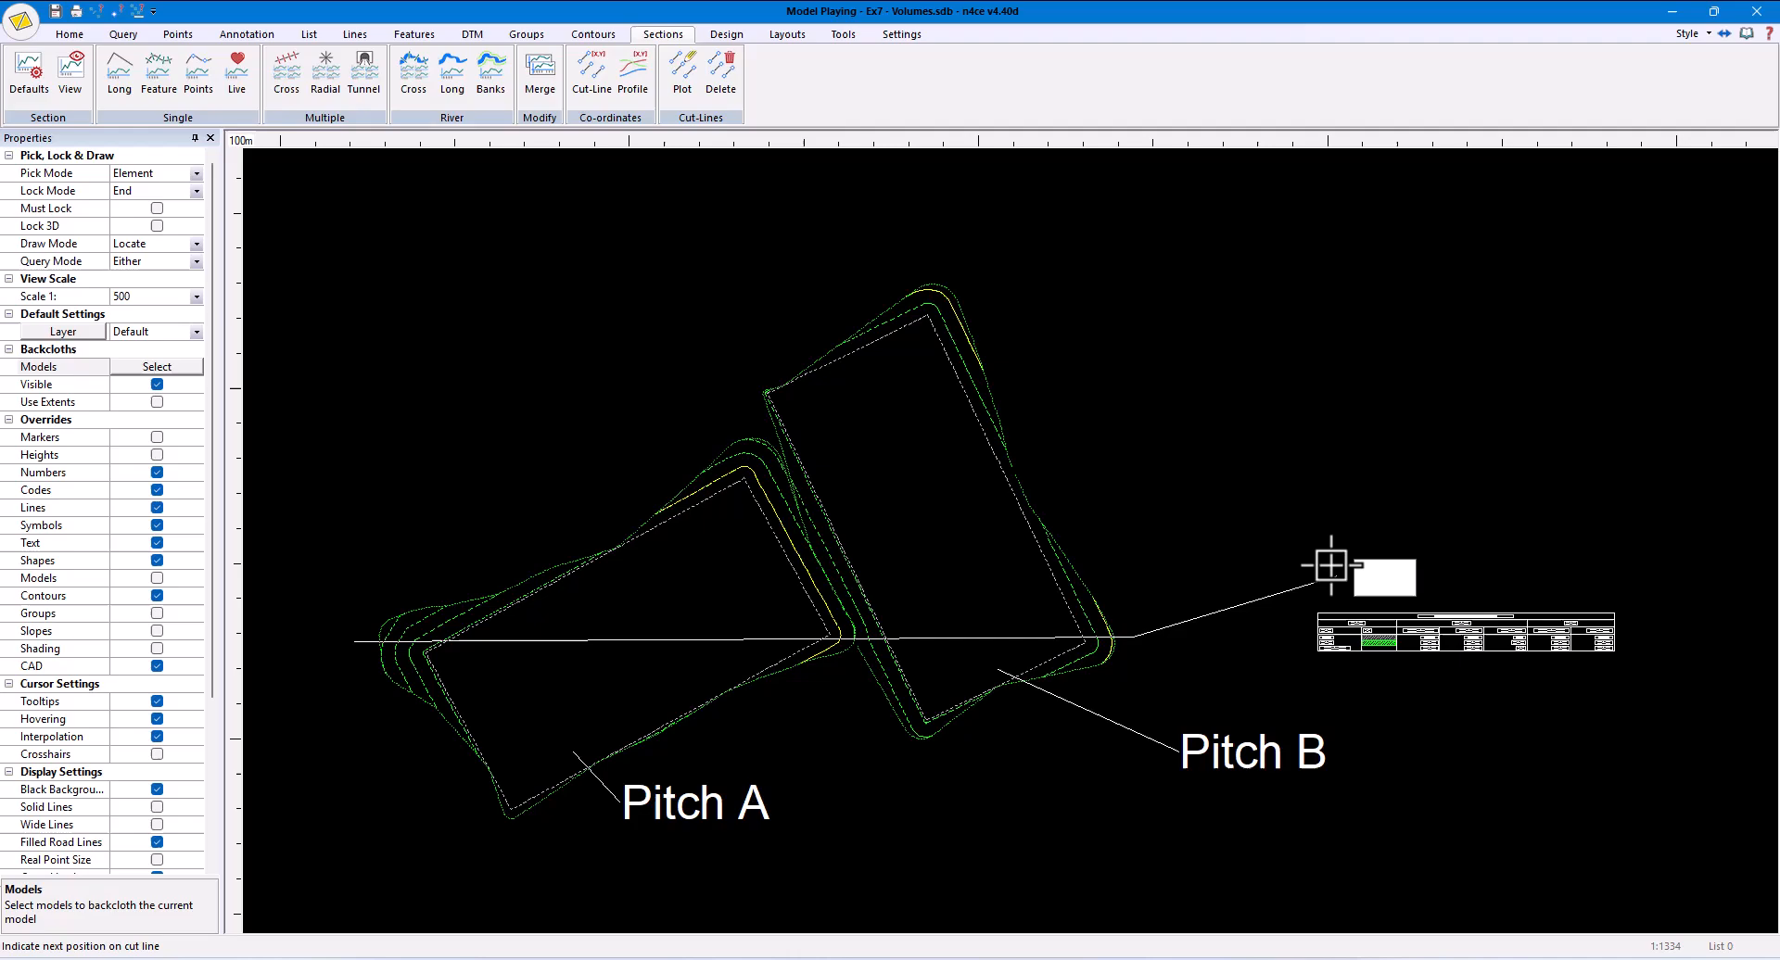
pyautogui.rightClick(1212, 525)
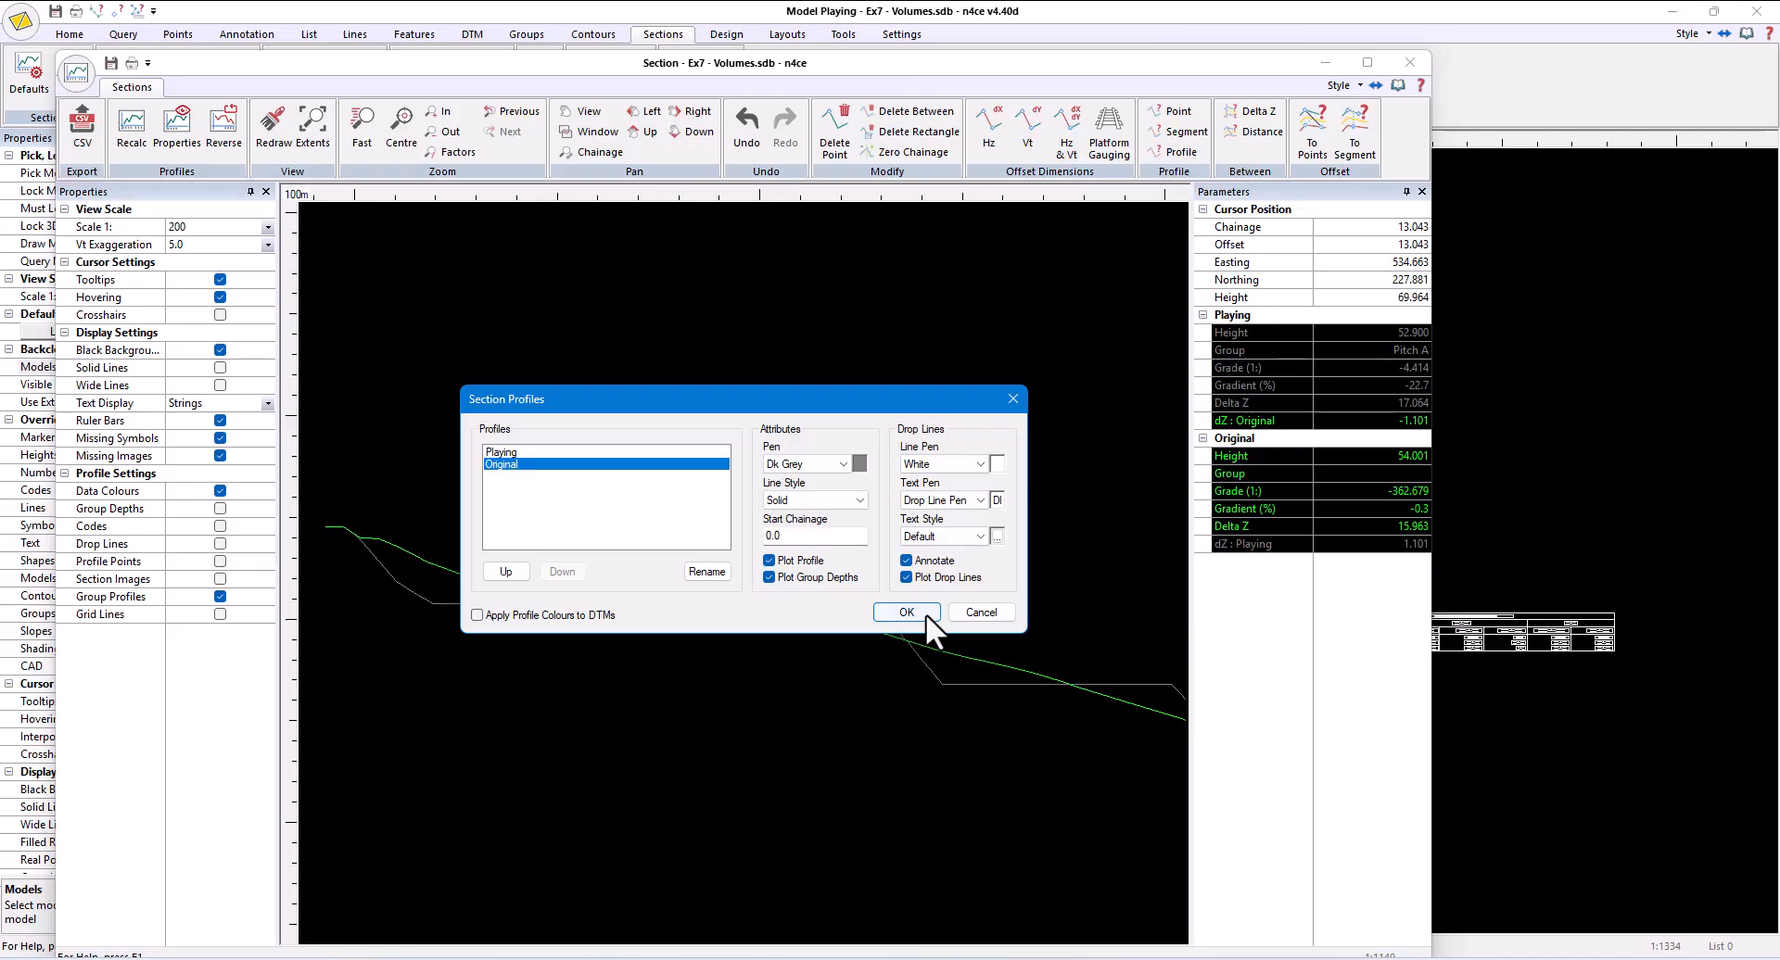
# - Apply the Dk Grey pen to the long section's Original profile and turn on the display of drop lines
pyautogui.click(916, 616)
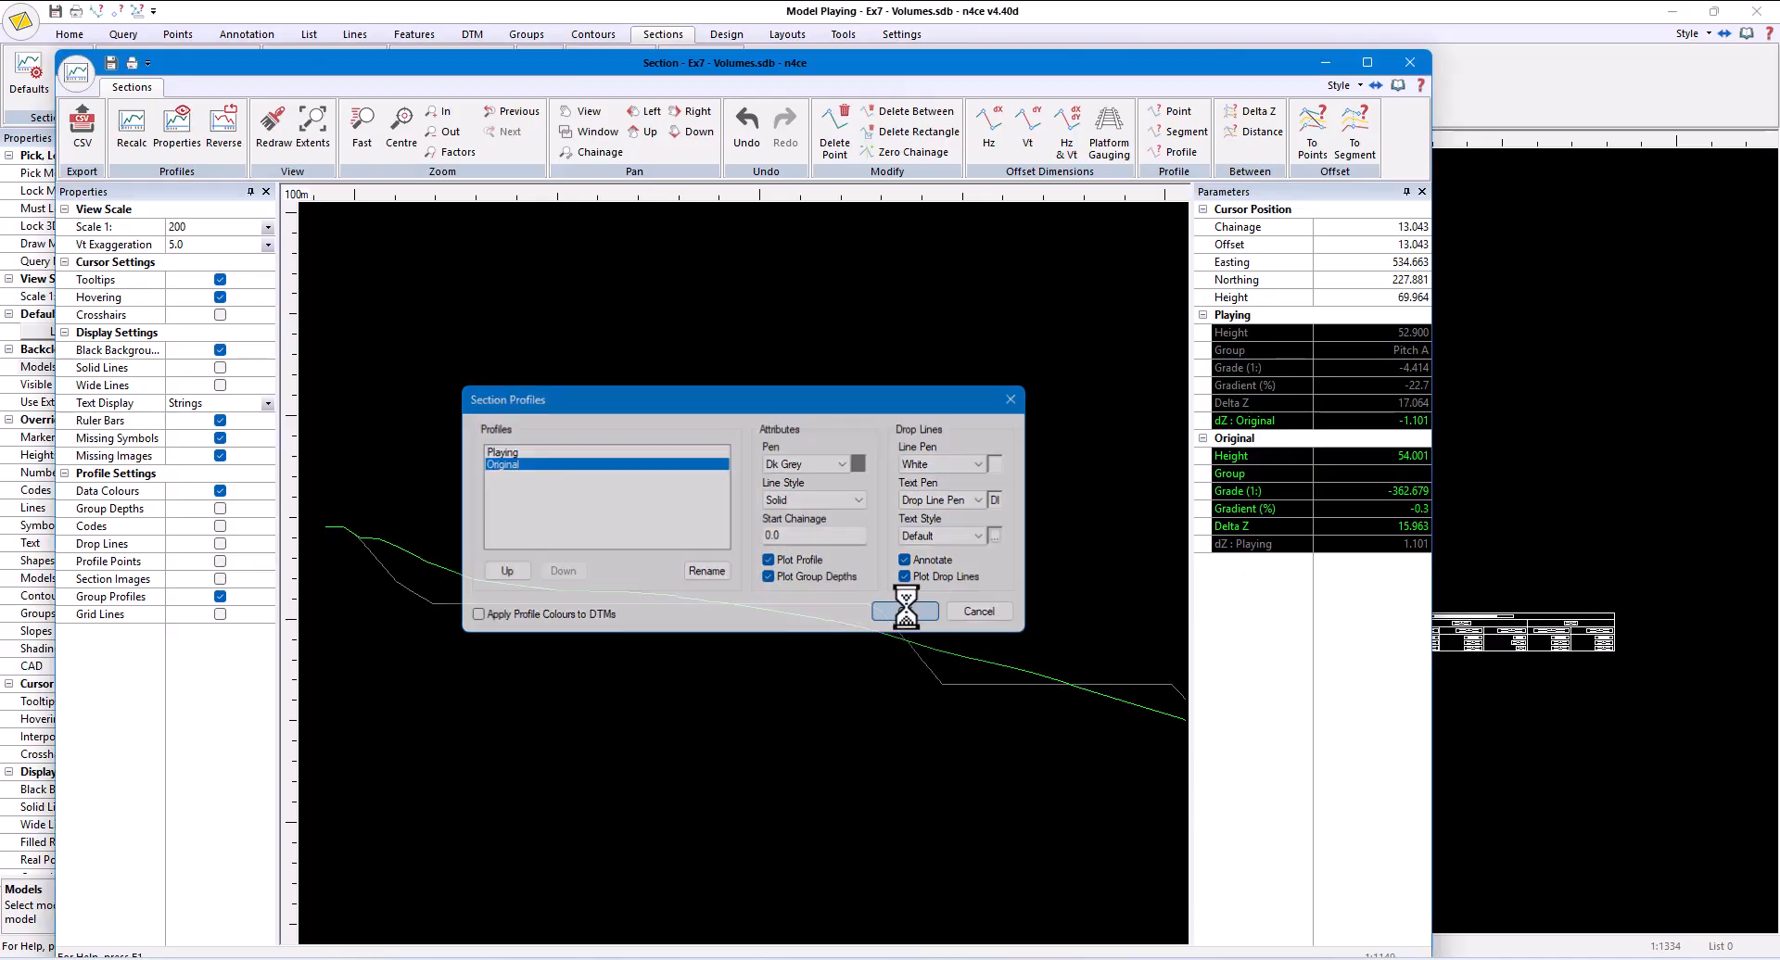
pyautogui.scroll(-2, 804, 475)
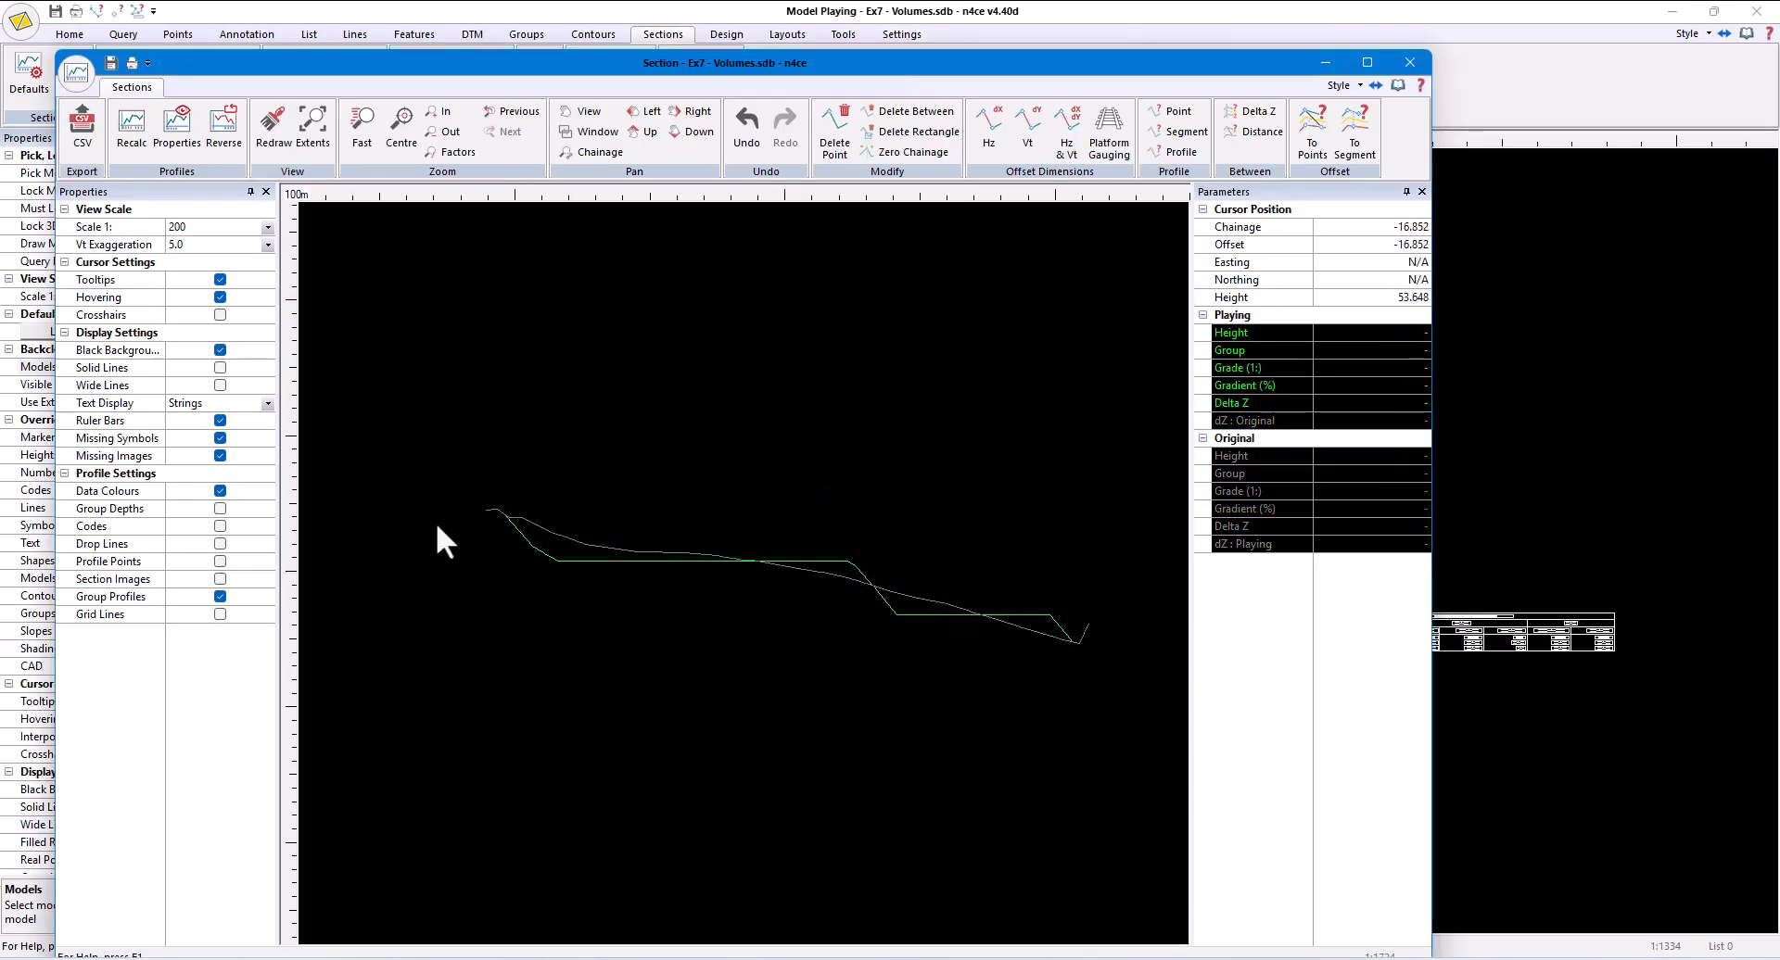
pyautogui.click(220, 544)
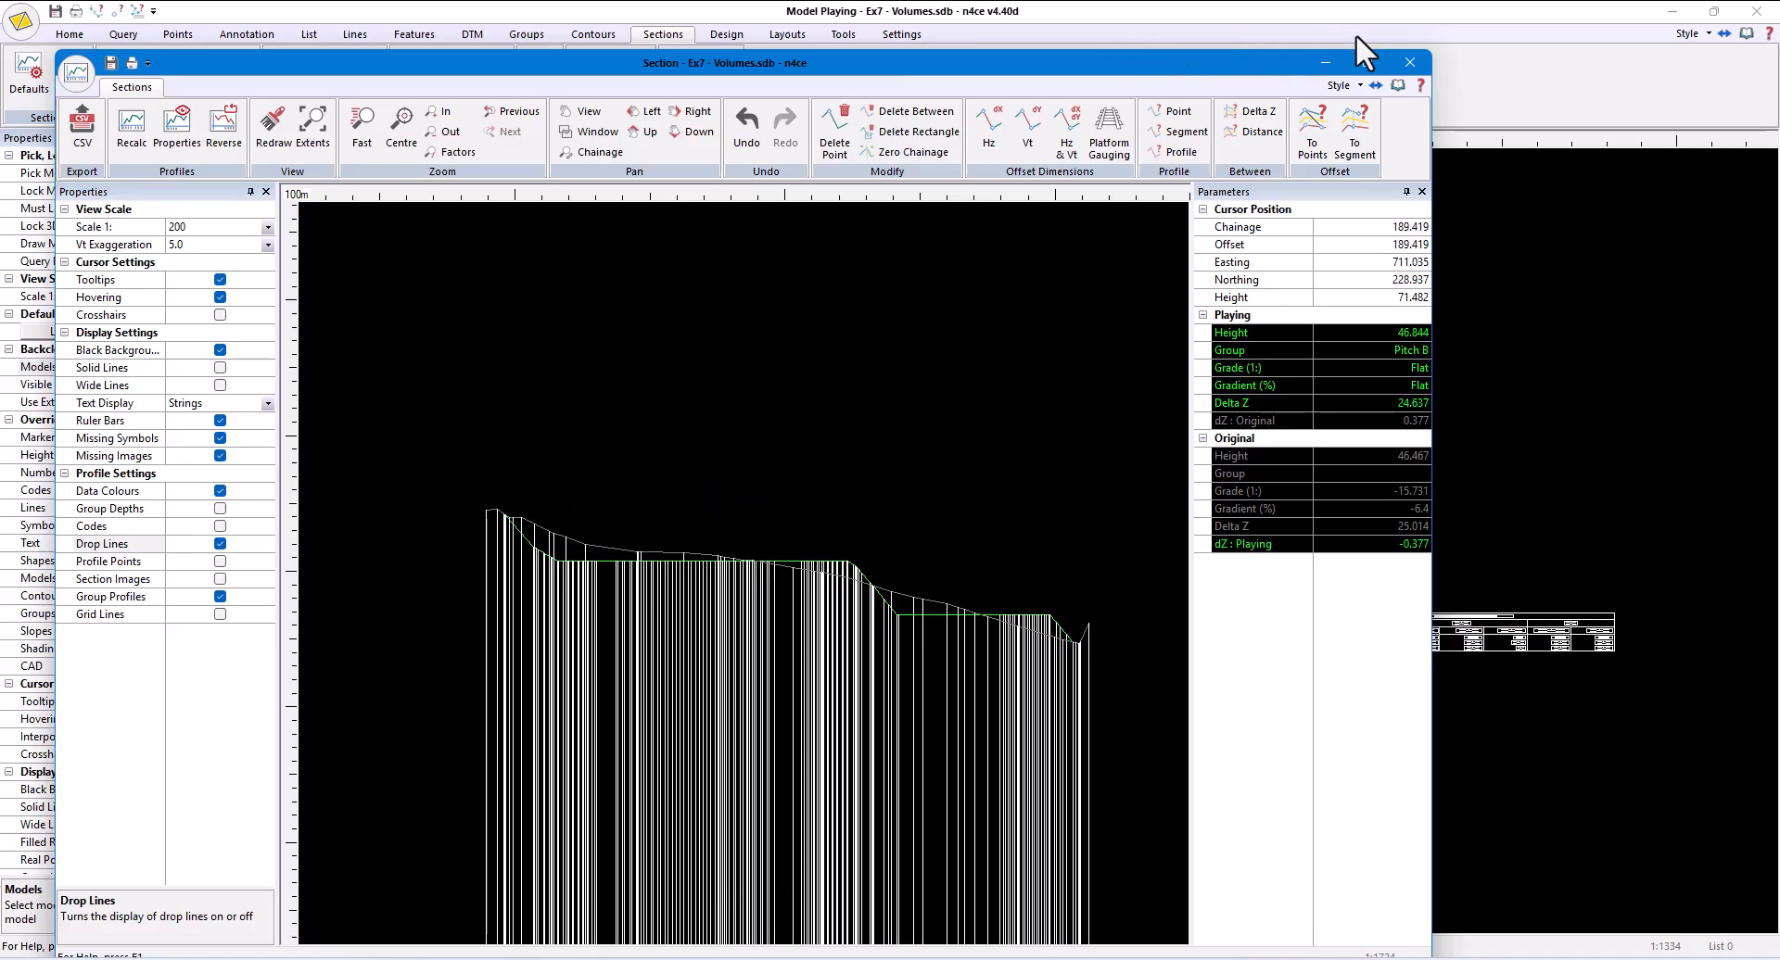
# - Close the long section and save it with the name Sect X Section
pyautogui.click(1408, 62)
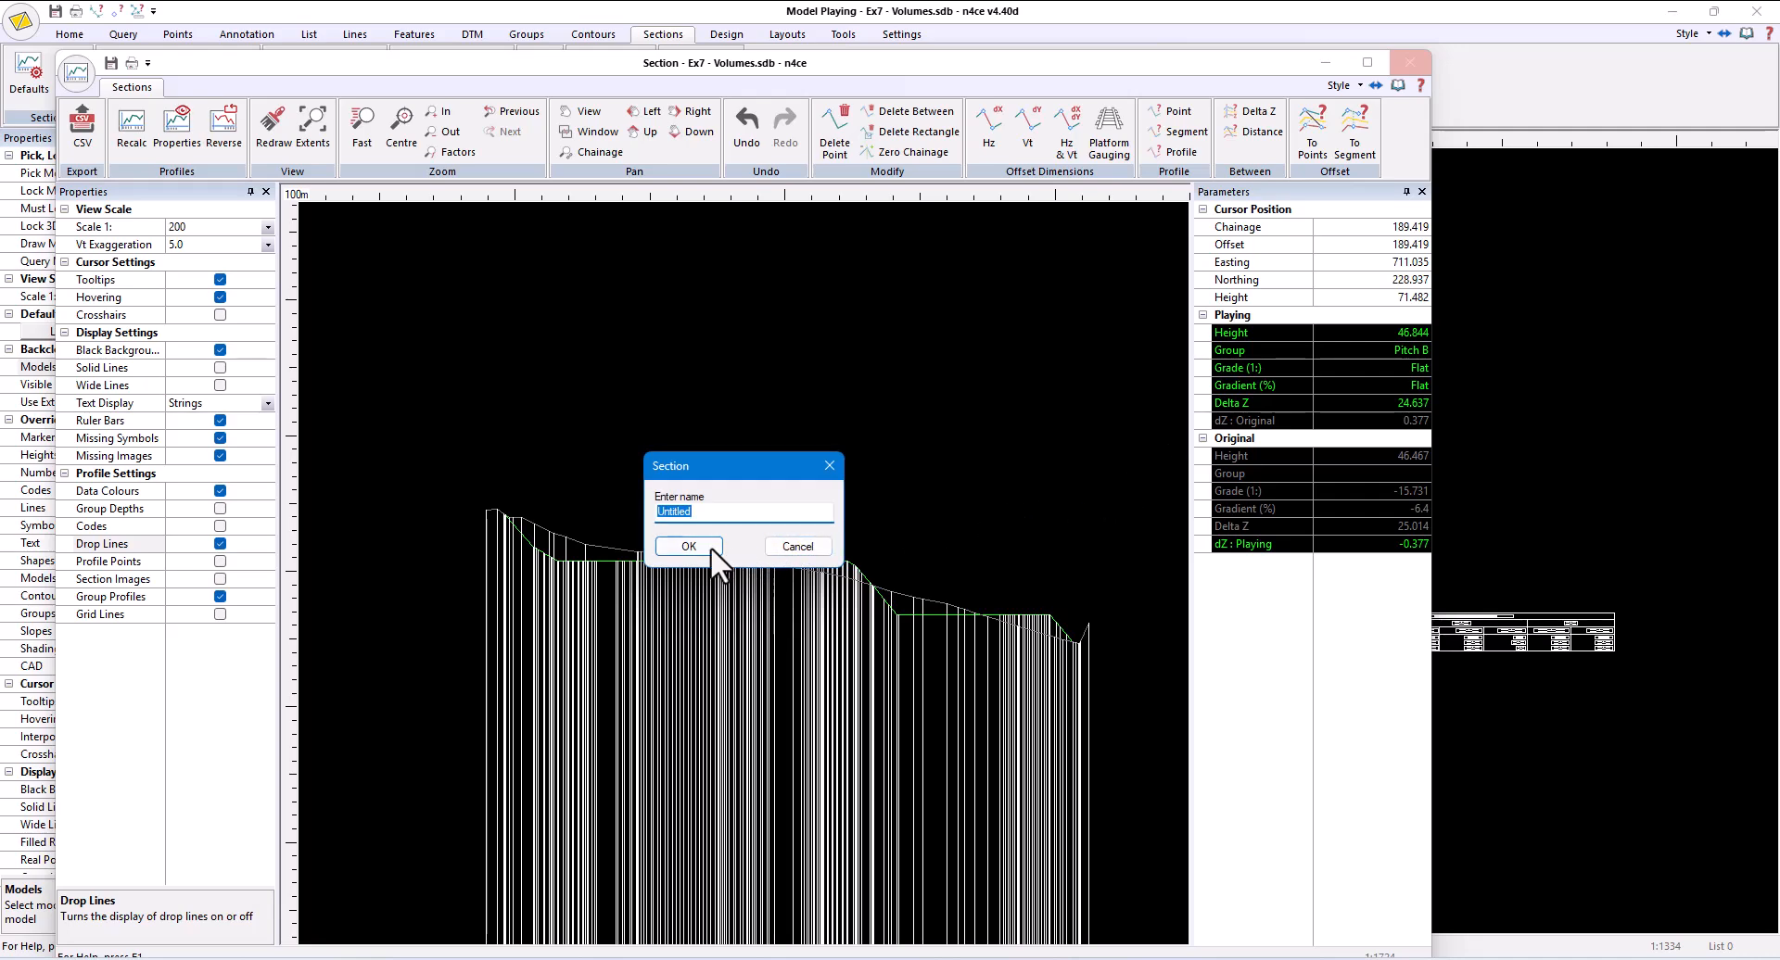
pyautogui.write('Sect X Section')
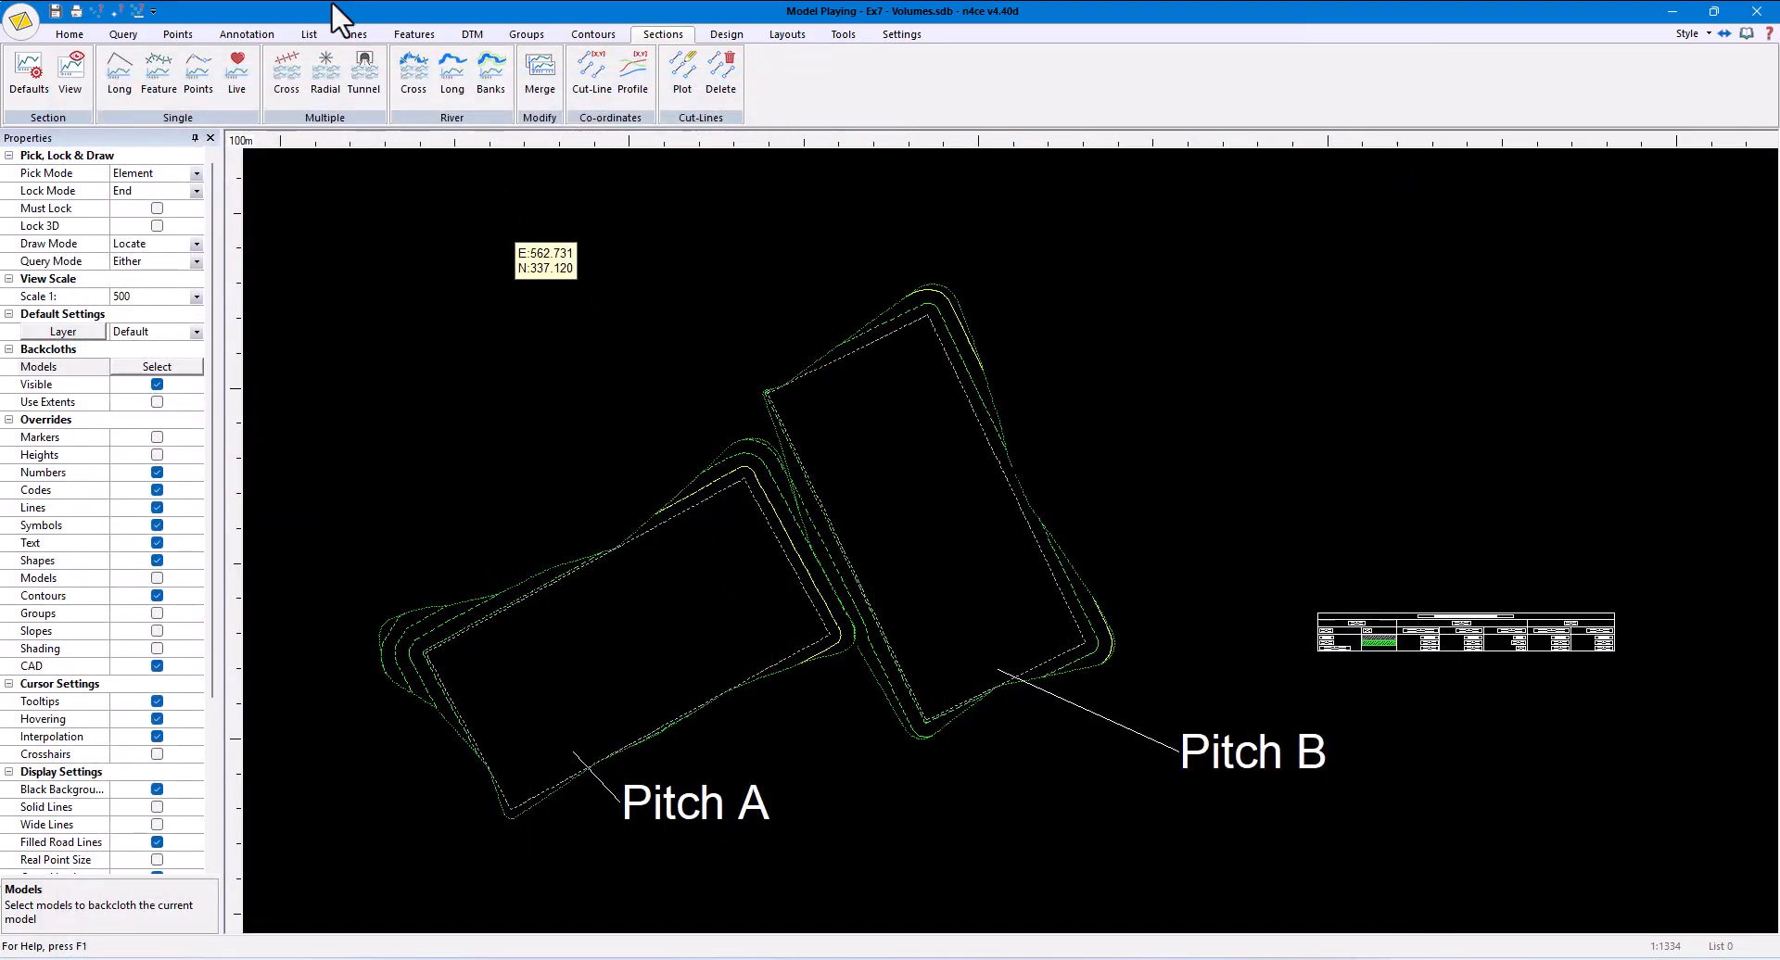
# - Set up sketched cross sections of the Playing and Original models with offsets of 65
pyautogui.click(286, 78)
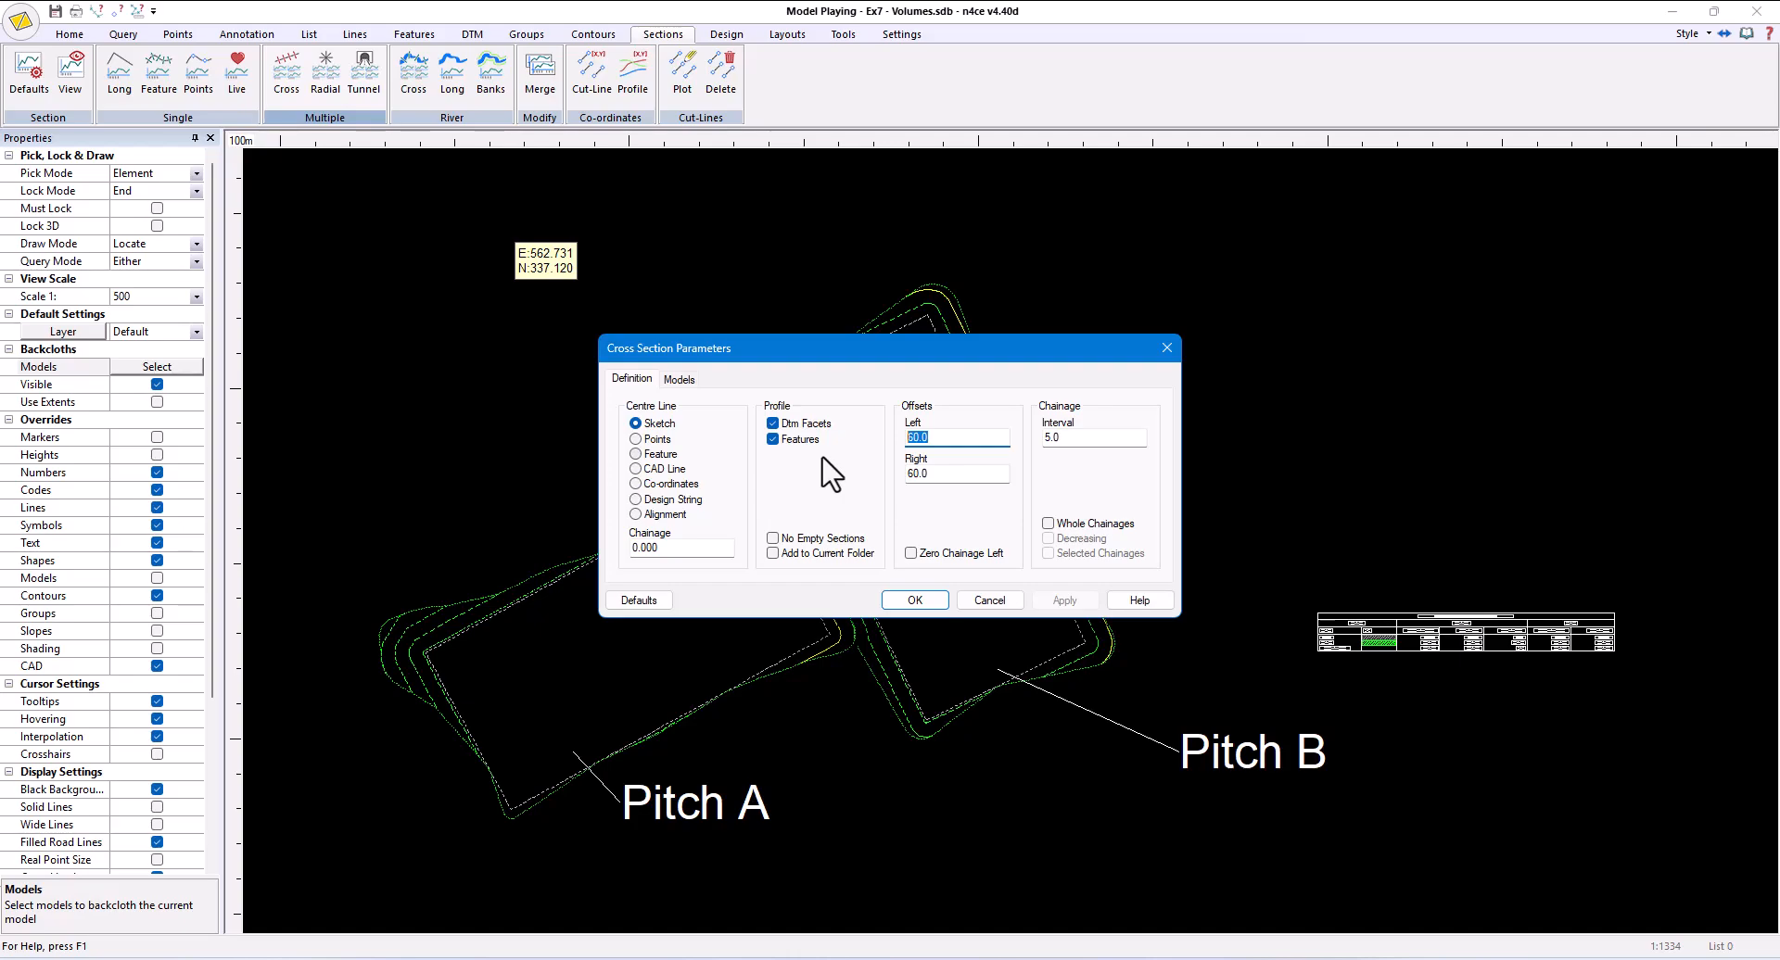
pyautogui.write('65')
pyautogui.moveTo(964, 474); pyautogui.dragTo(906, 474)
pyautogui.write('6')
pyautogui.click(679, 379)
pyautogui.click(684, 473)
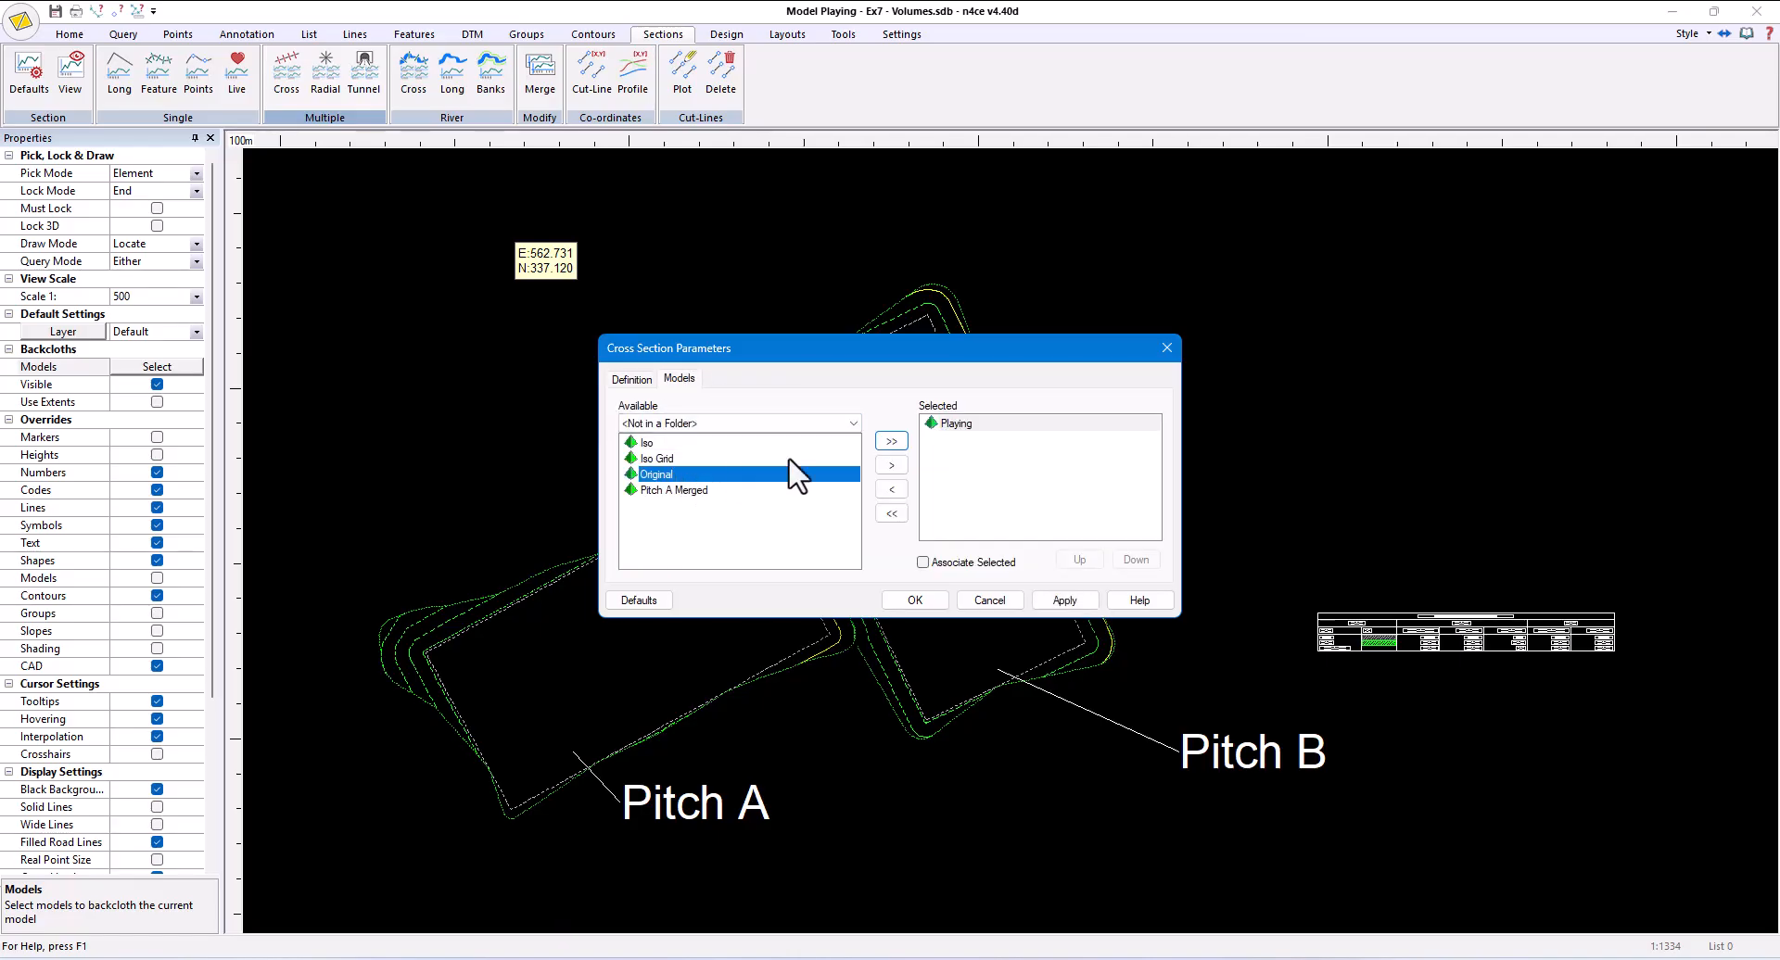
pyautogui.click(891, 465)
pyautogui.click(931, 605)
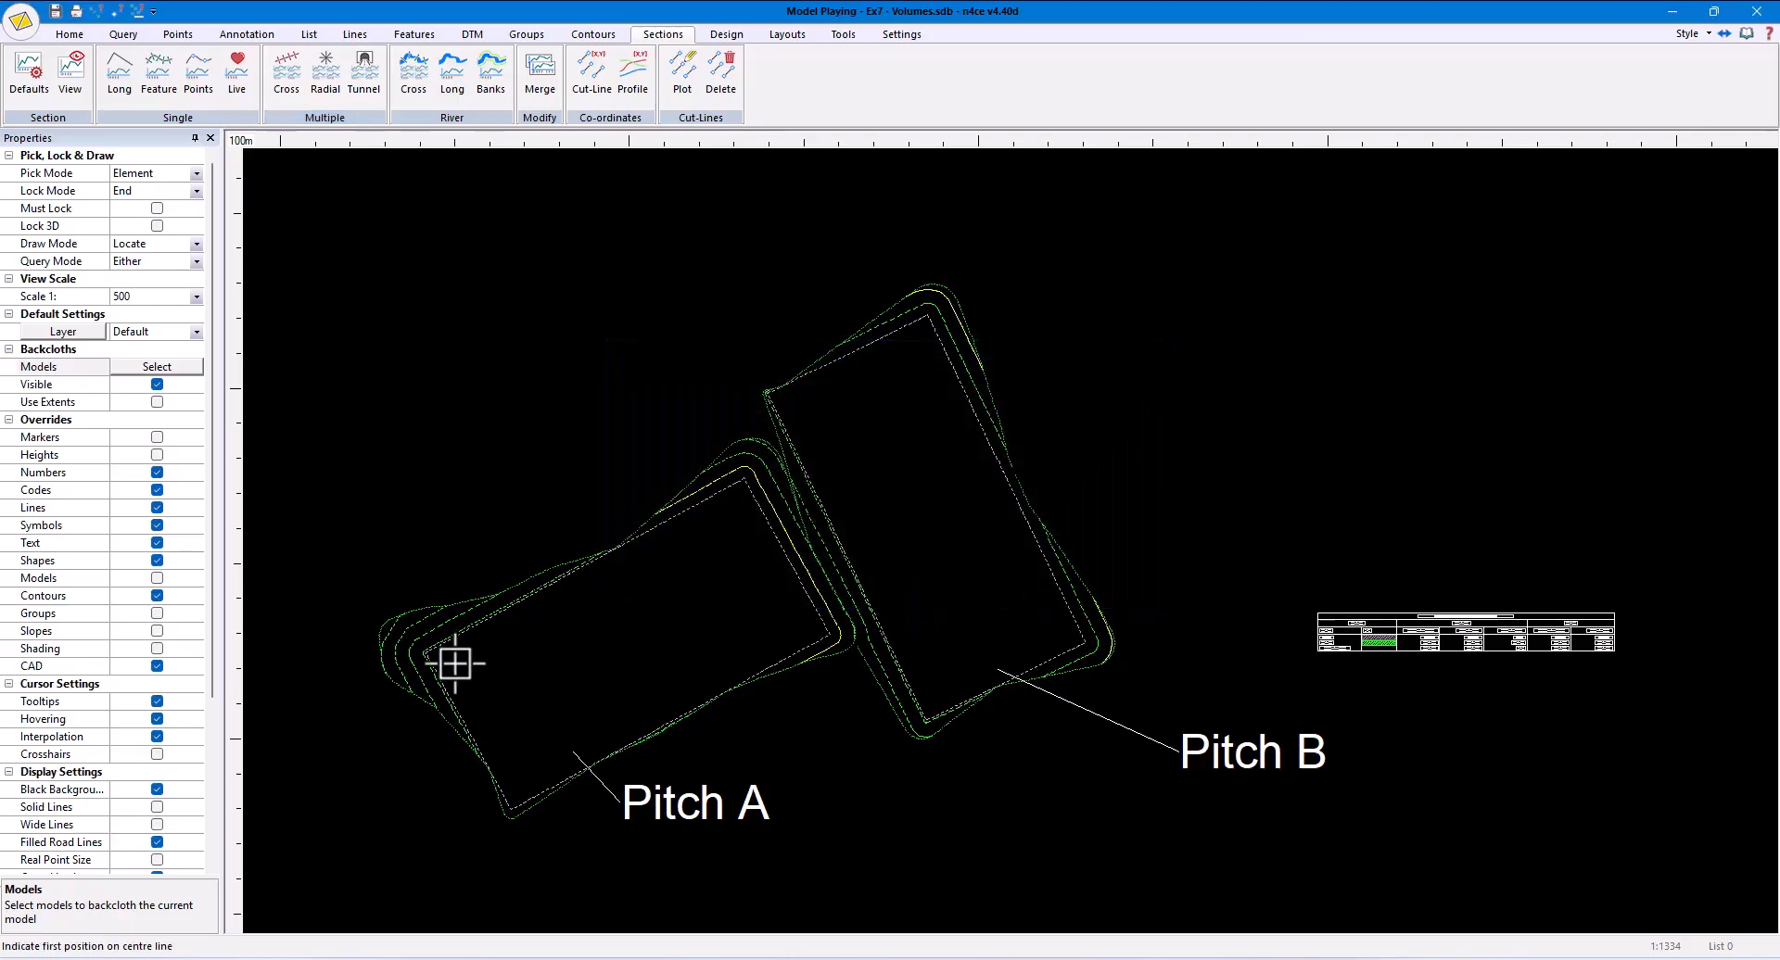
# - Sketch the cross sections' centre line lengthwise through Pitch A and on across the middle of Pitch B
pyautogui.click(409, 755)
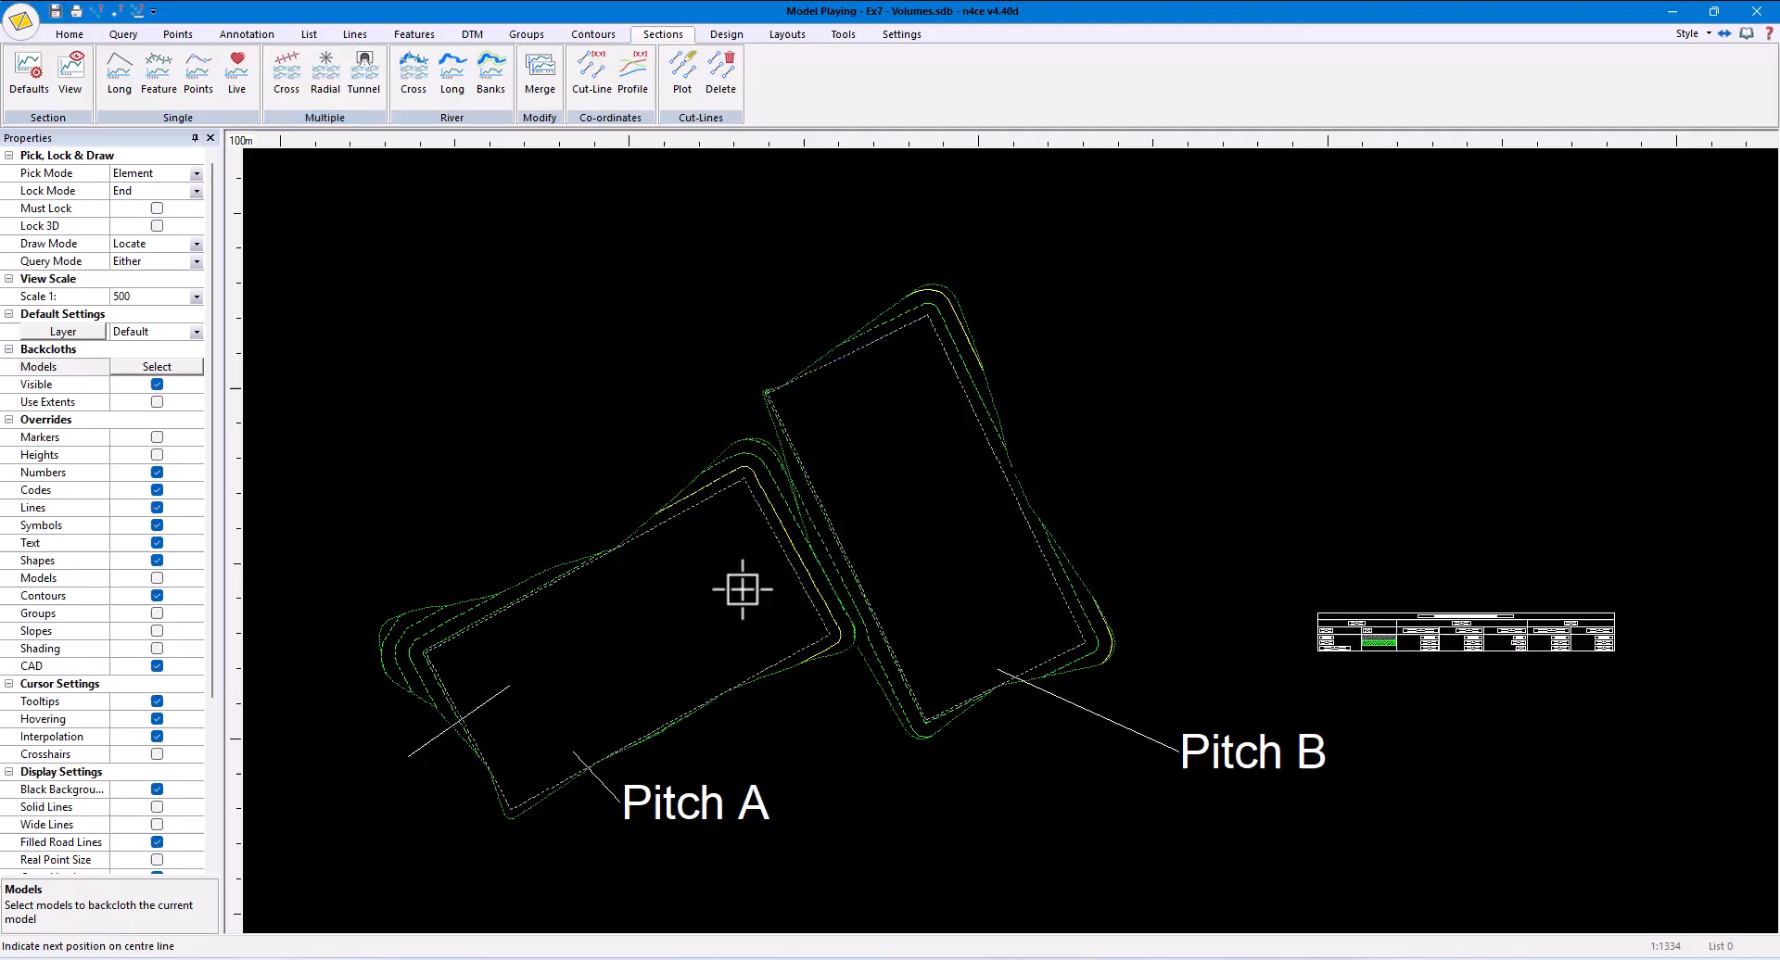
pyautogui.click(1047, 447)
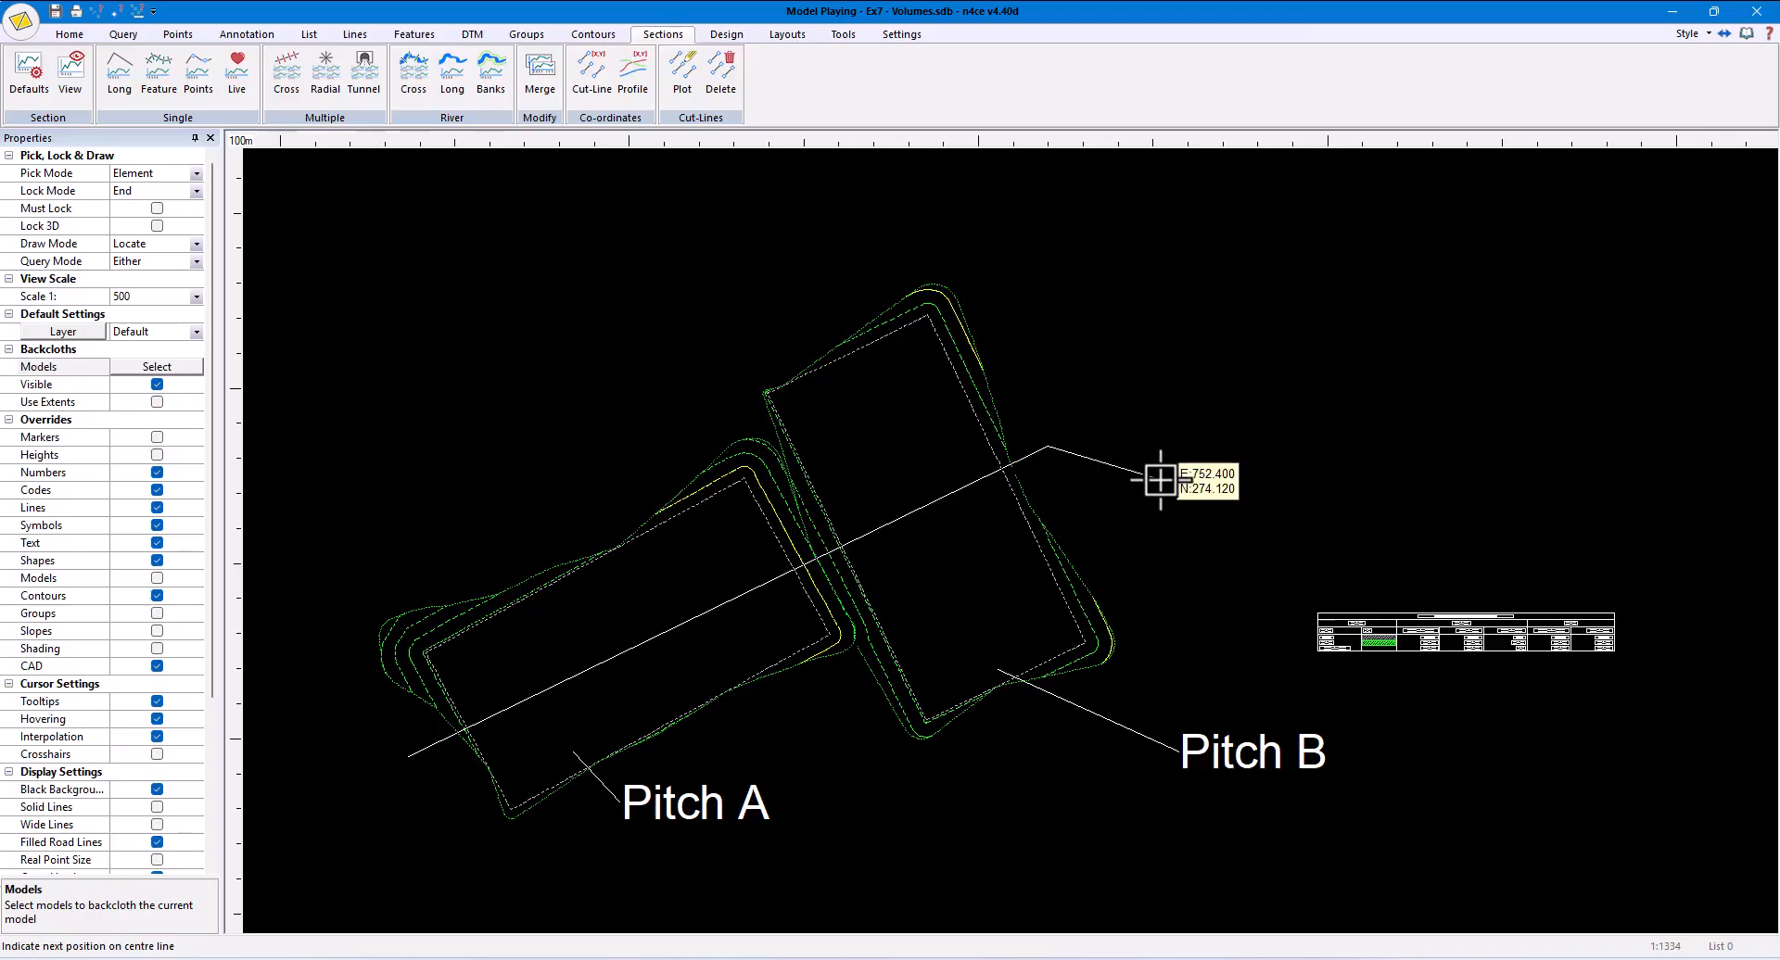
pyautogui.rightClick(1161, 481)
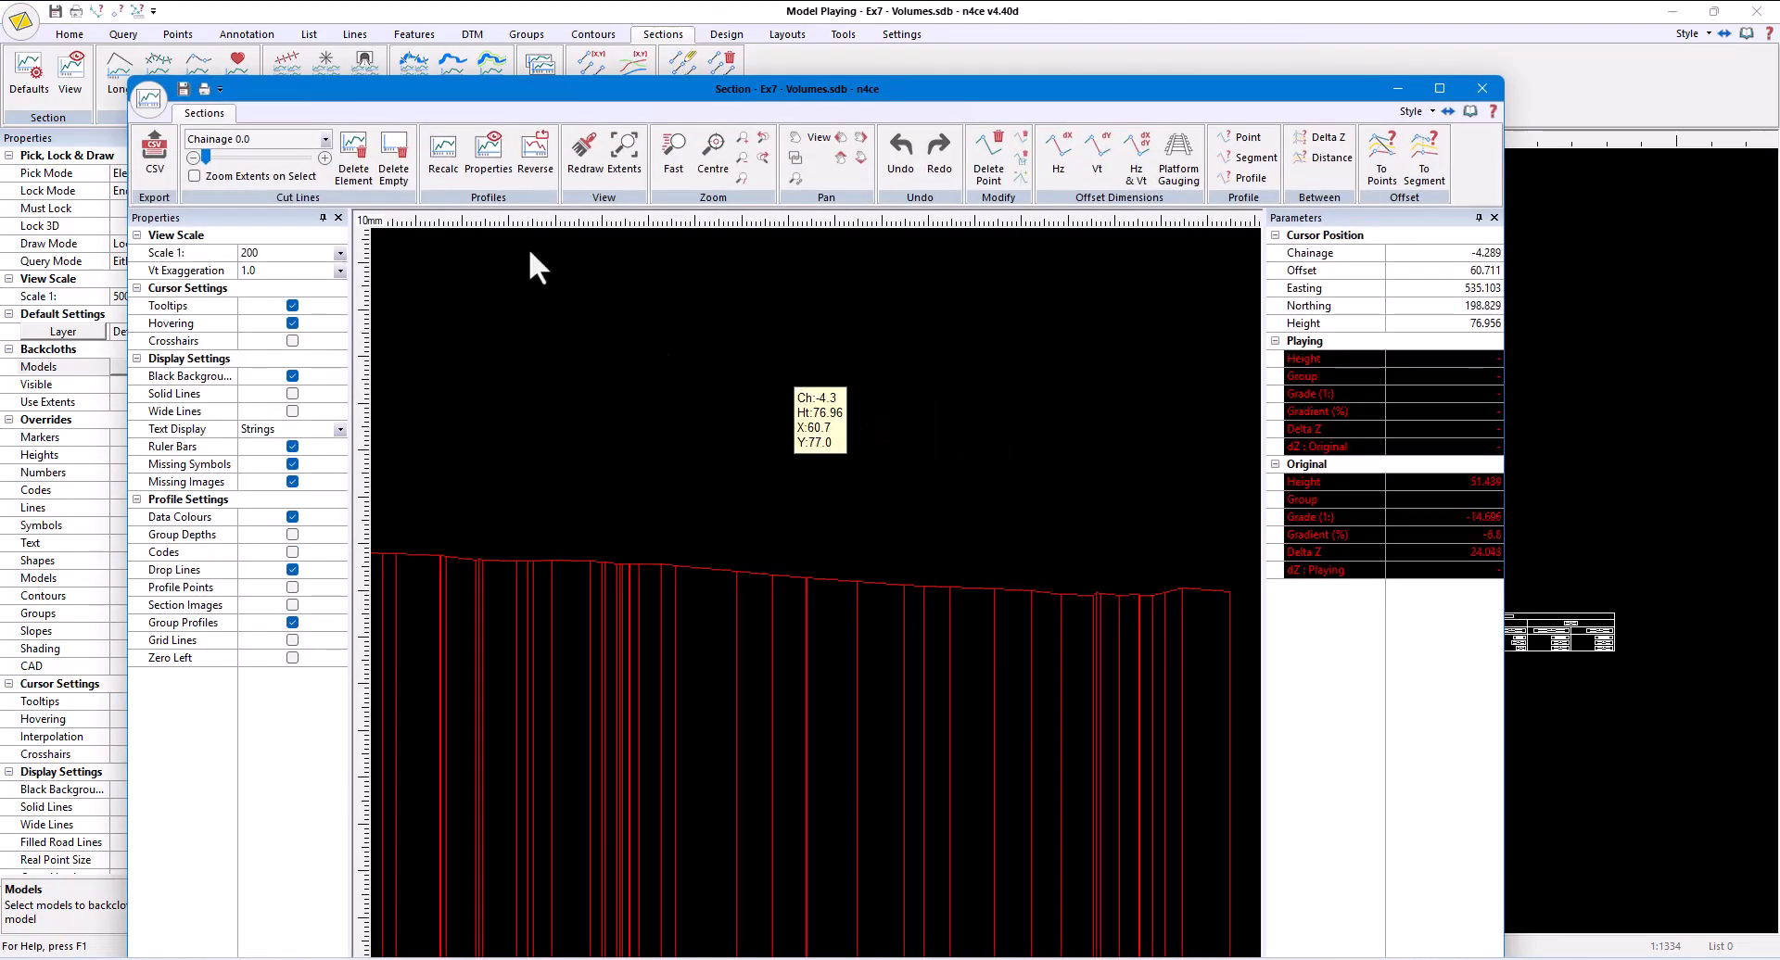
# - Colour the Playing profile green and the Original profile dark grey in the cross sections' profile properties
pyautogui.click(486, 167)
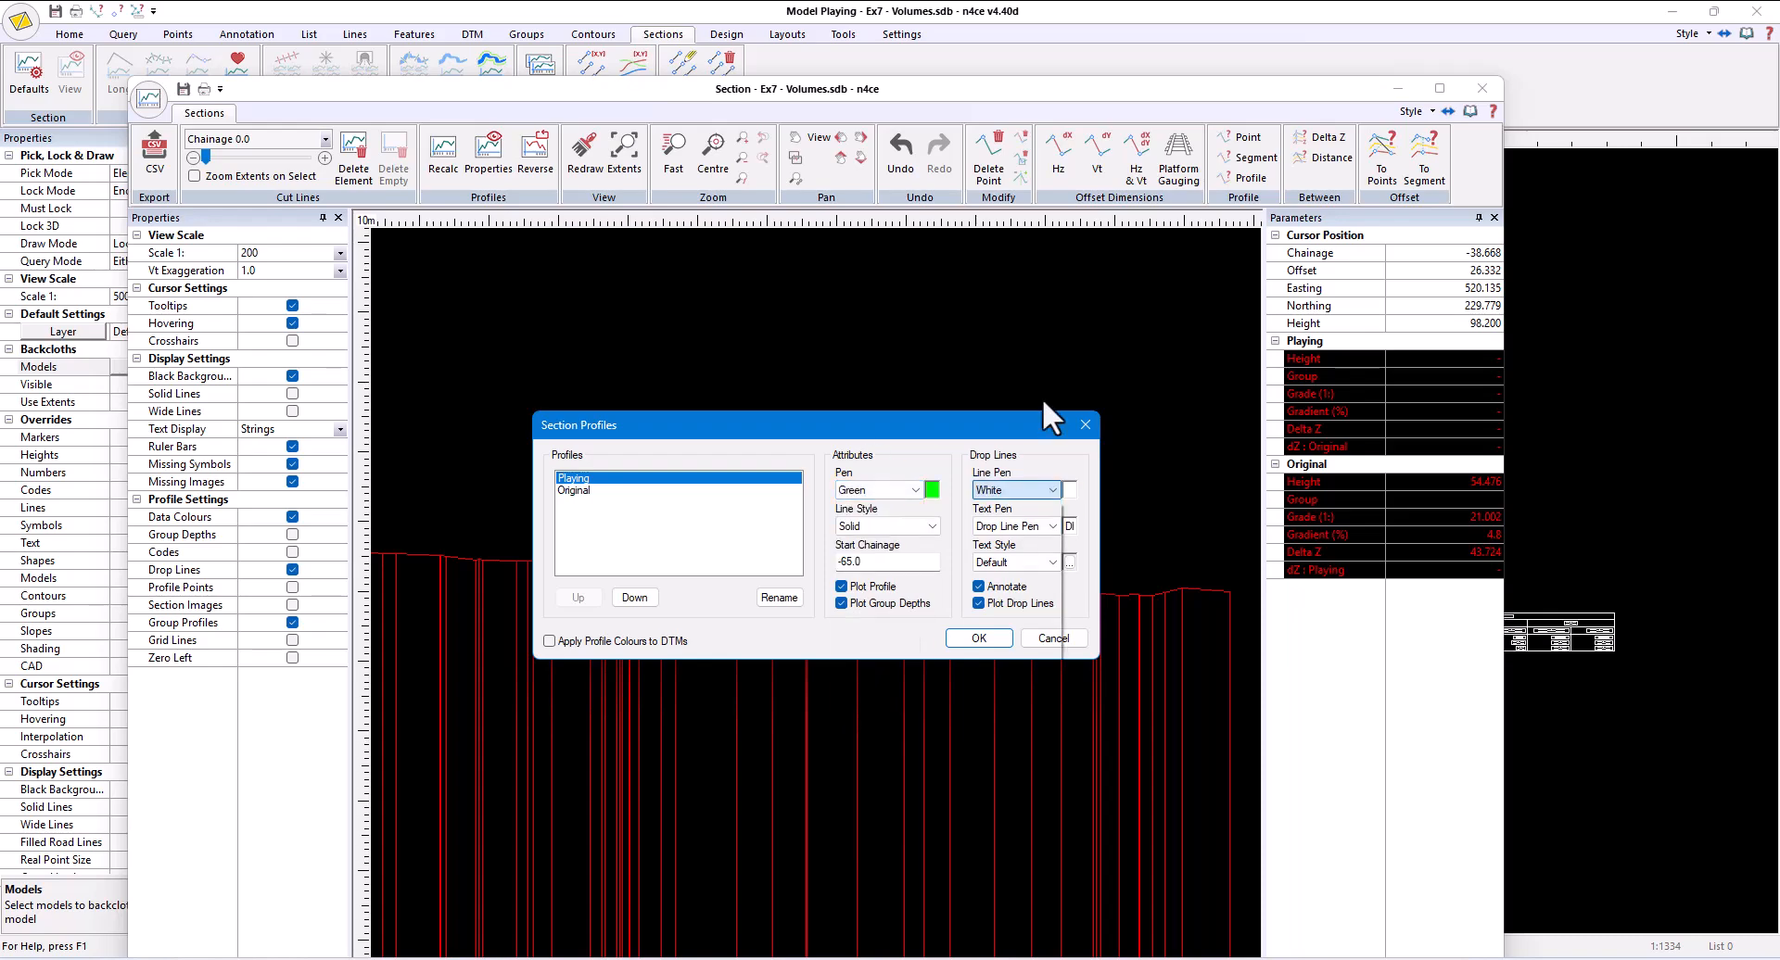
pyautogui.click(574, 490)
pyautogui.click(867, 490)
pyautogui.click(851, 578)
pyautogui.click(978, 638)
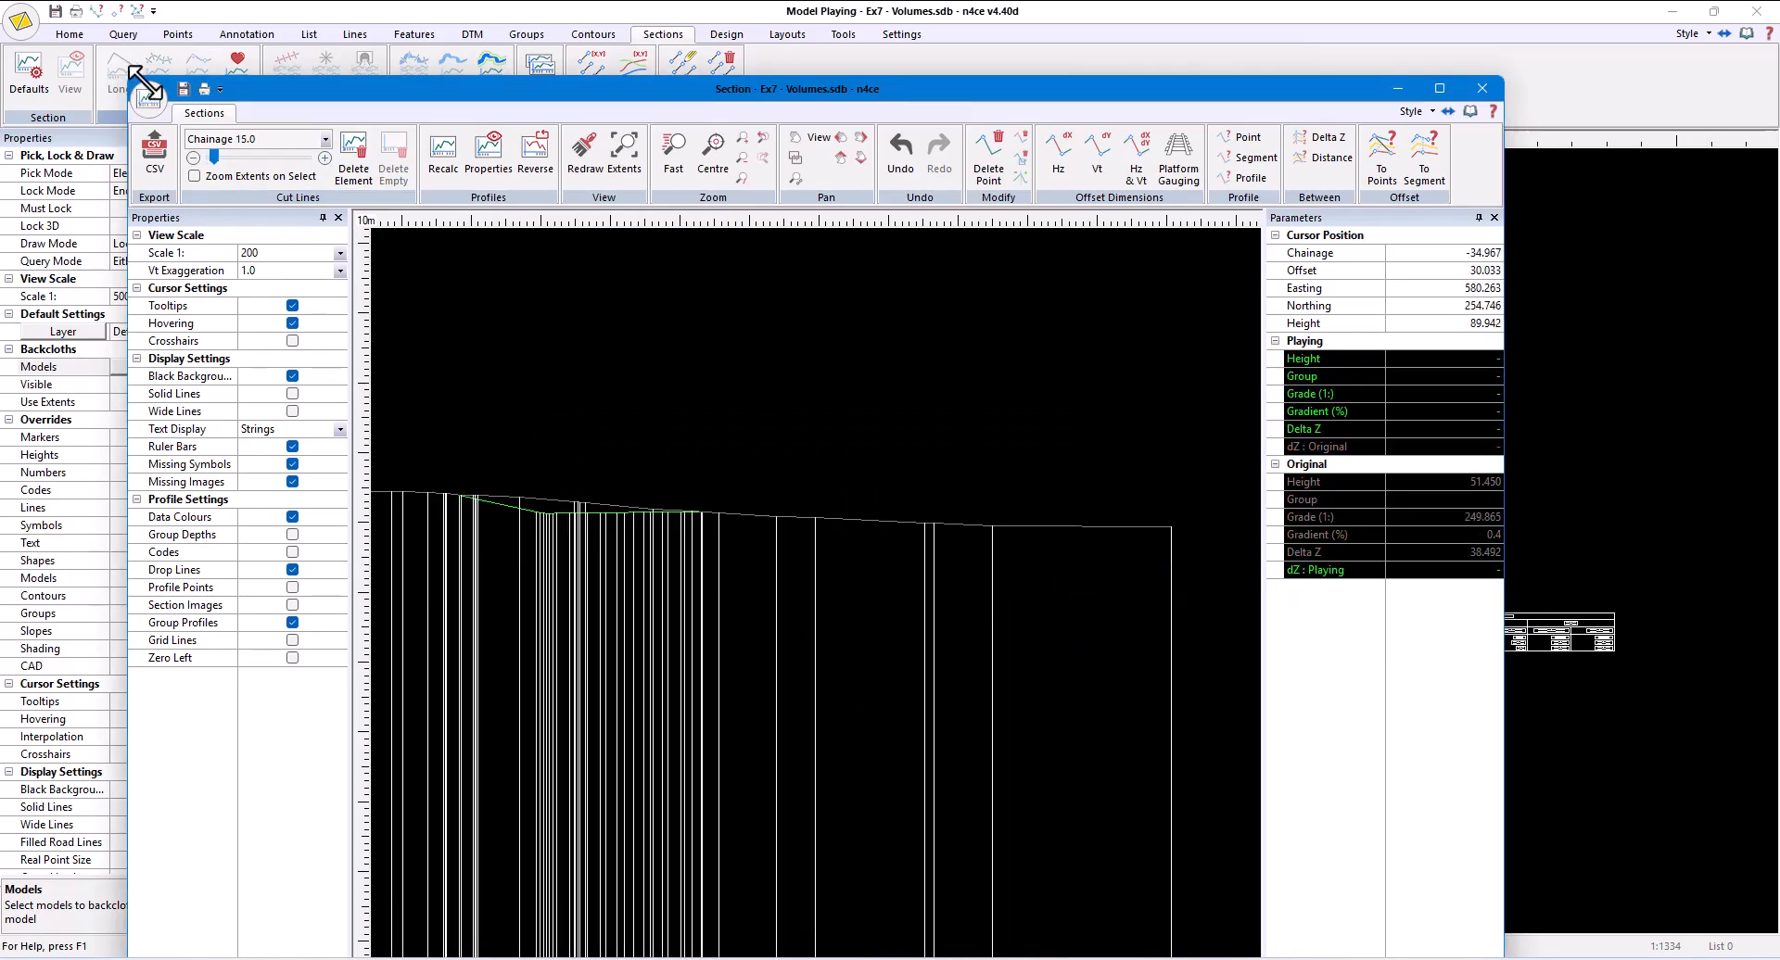
# - Shrink the section window, move it clear of the Pitch A cut lines, and turn on Zoom Extents on Select
pyautogui.moveTo(130, 78); pyautogui.dragTo(598, 464)
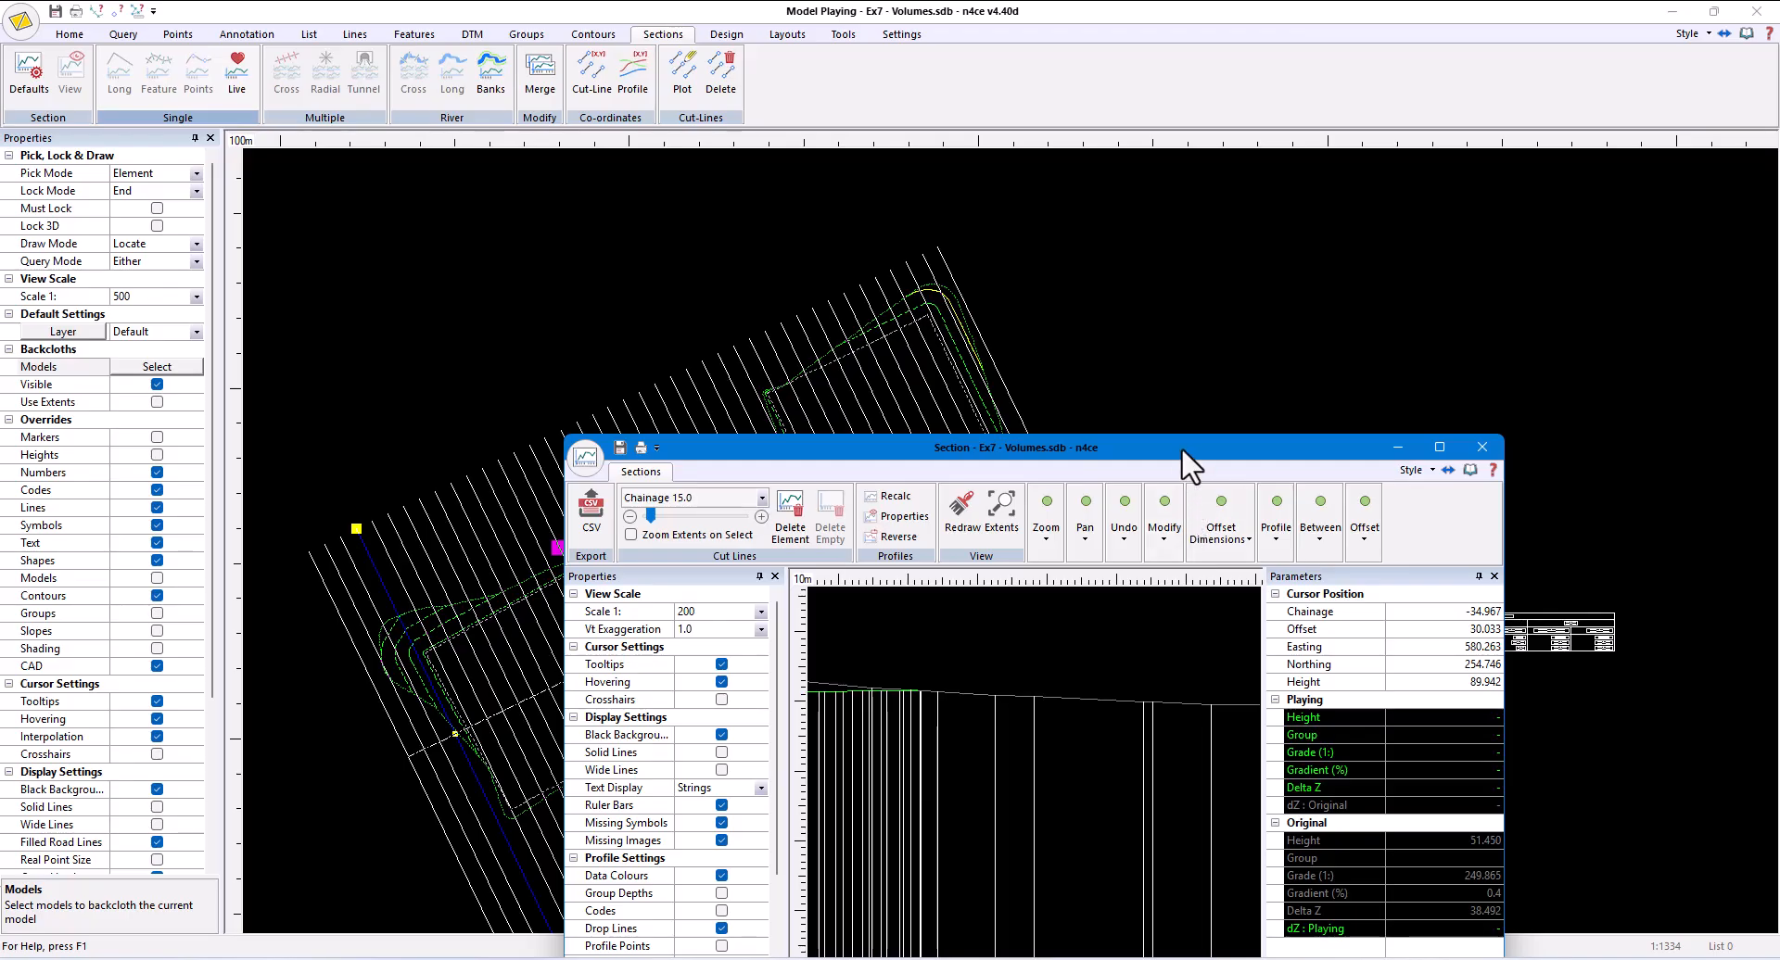
pyautogui.moveTo(1181, 455); pyautogui.dragTo(1430, 198)
pyautogui.scroll(-2, 1390, 640)
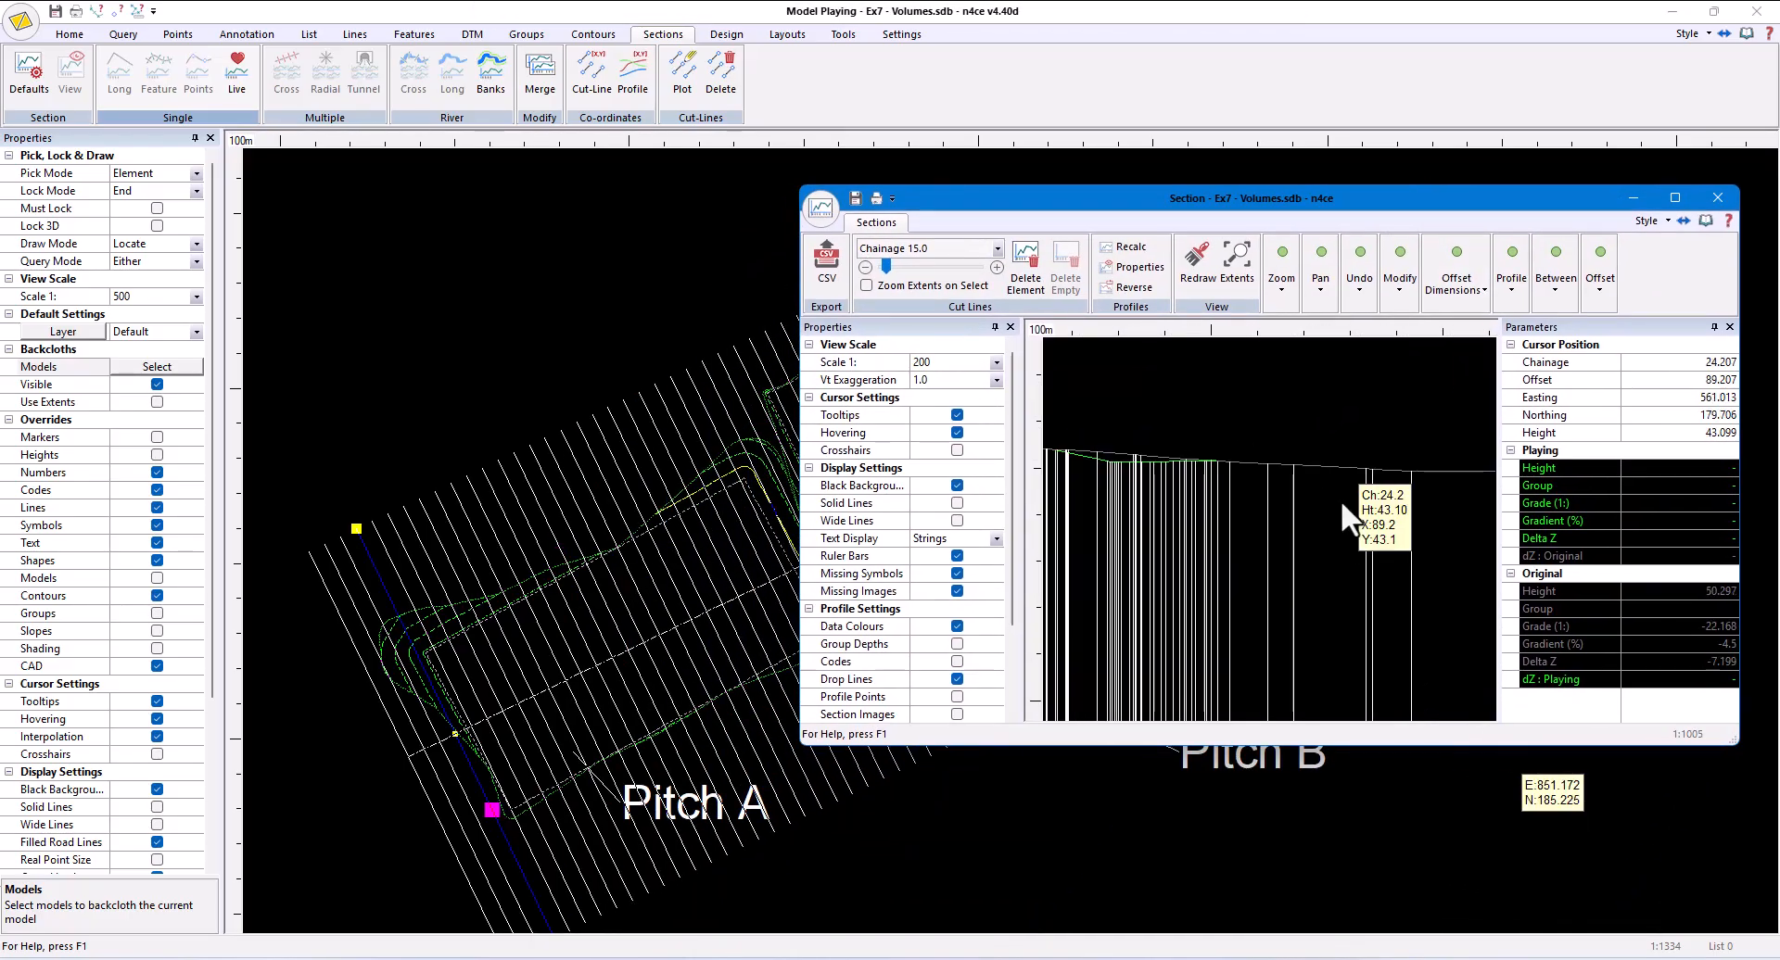
pyautogui.scroll(-2, 1340, 499)
pyautogui.click(870, 284)
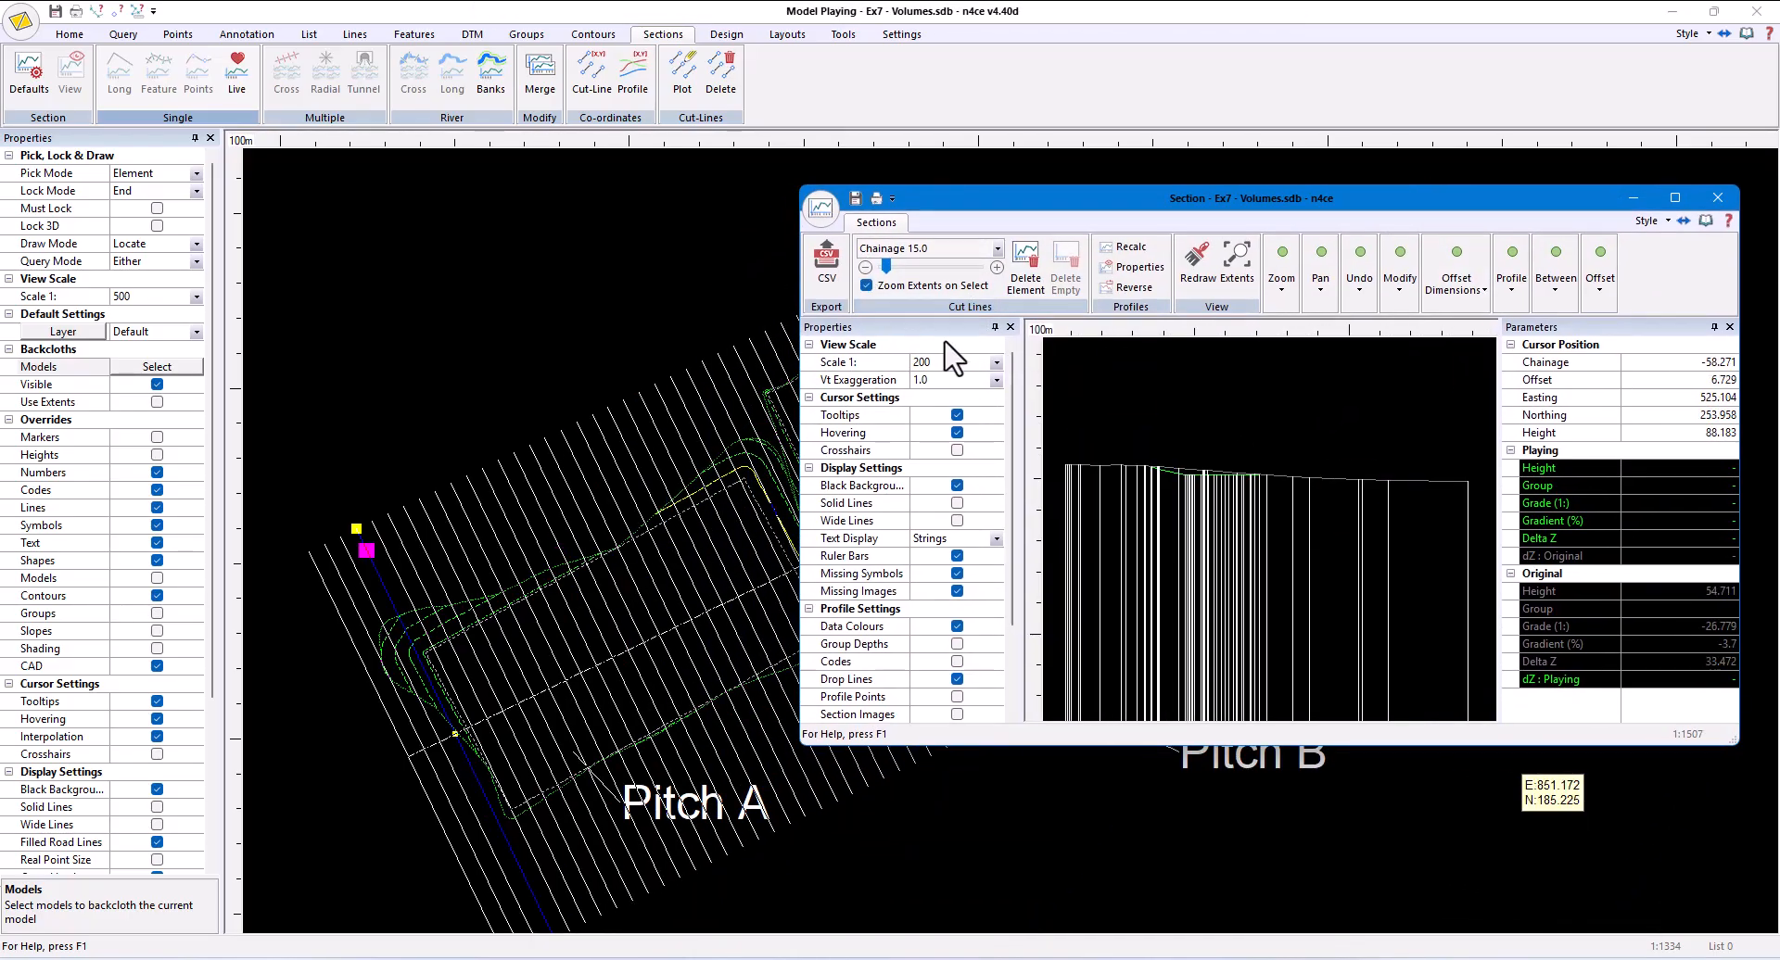
# - Set the cross section view's vertical exaggeration to 5.0 and turn off its drop lines
pyautogui.click(995, 380)
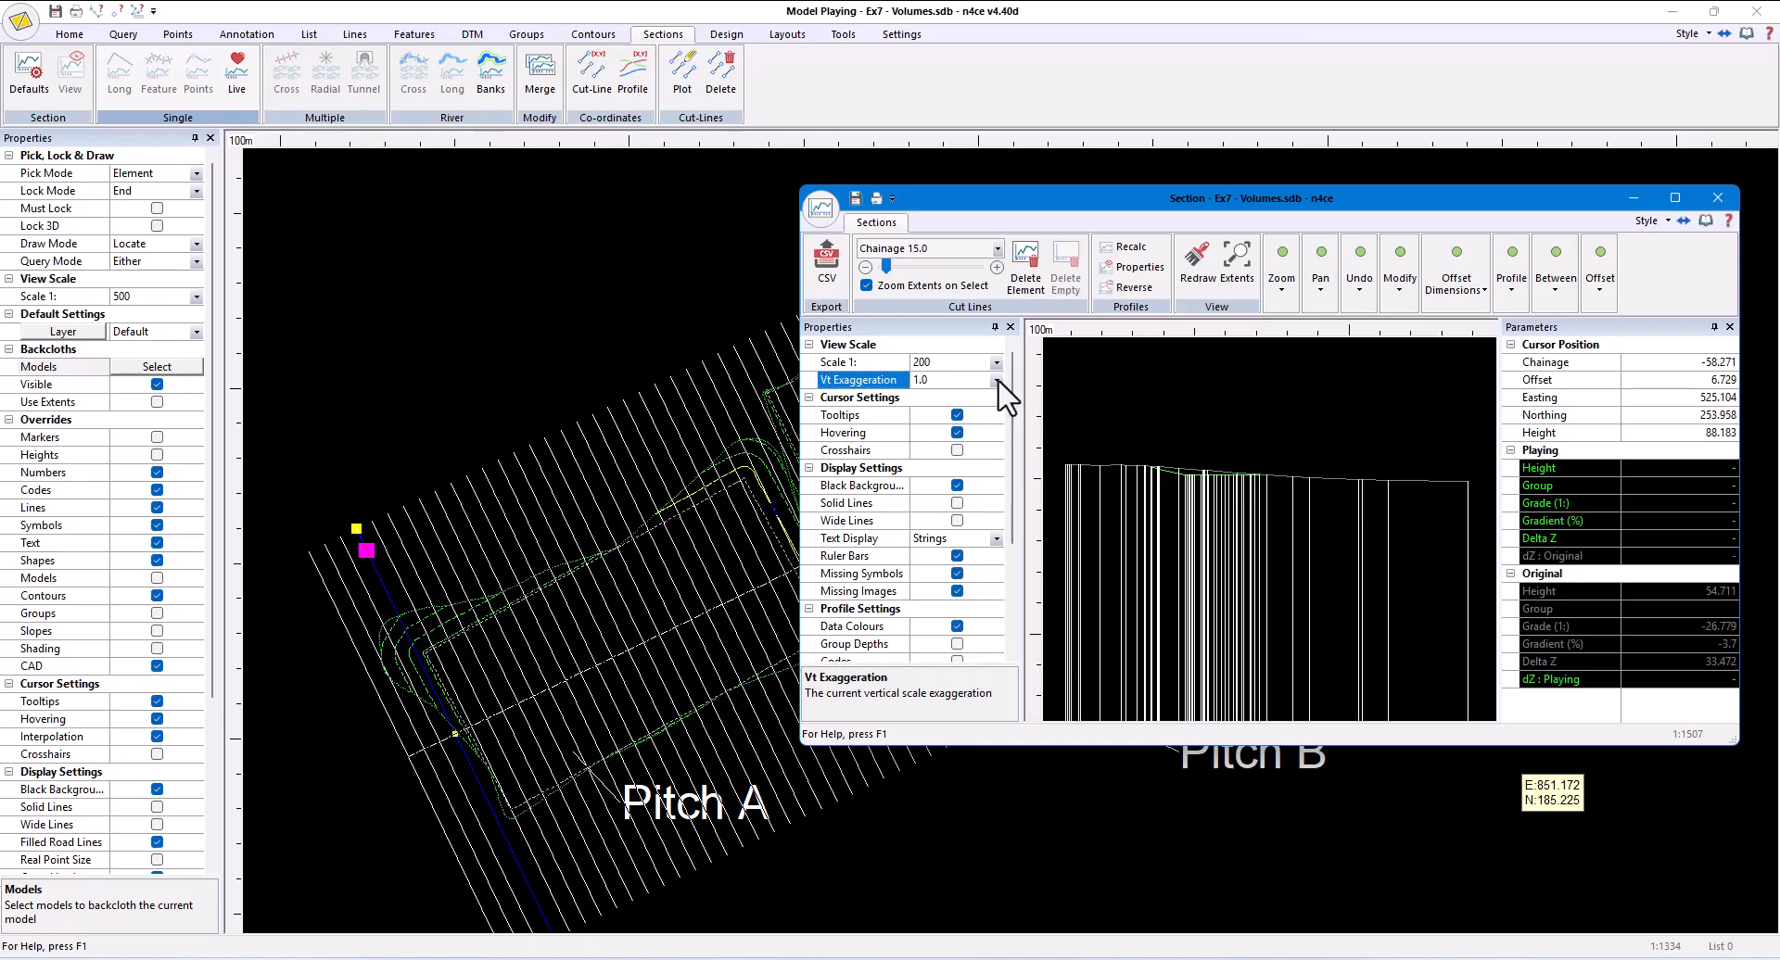
pyautogui.click(941, 453)
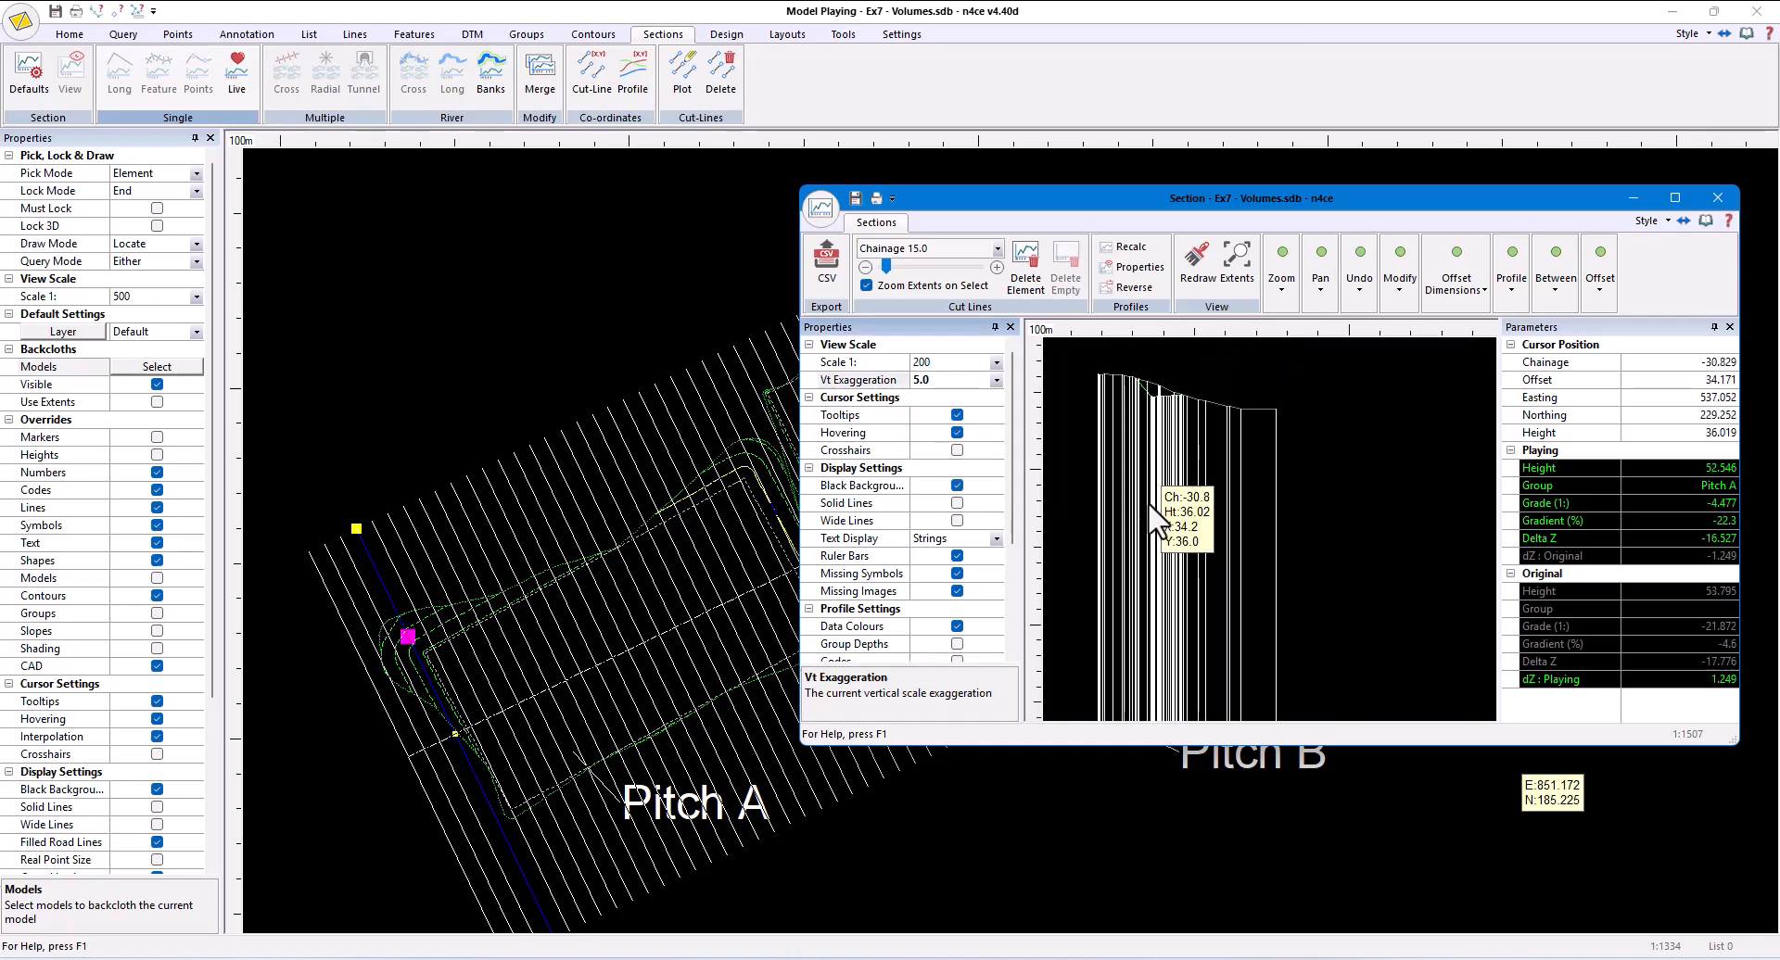
pyautogui.moveTo(1298, 472); pyautogui.dragTo(1390, 522, button='middle')
pyautogui.scroll(4, 1341, 485)
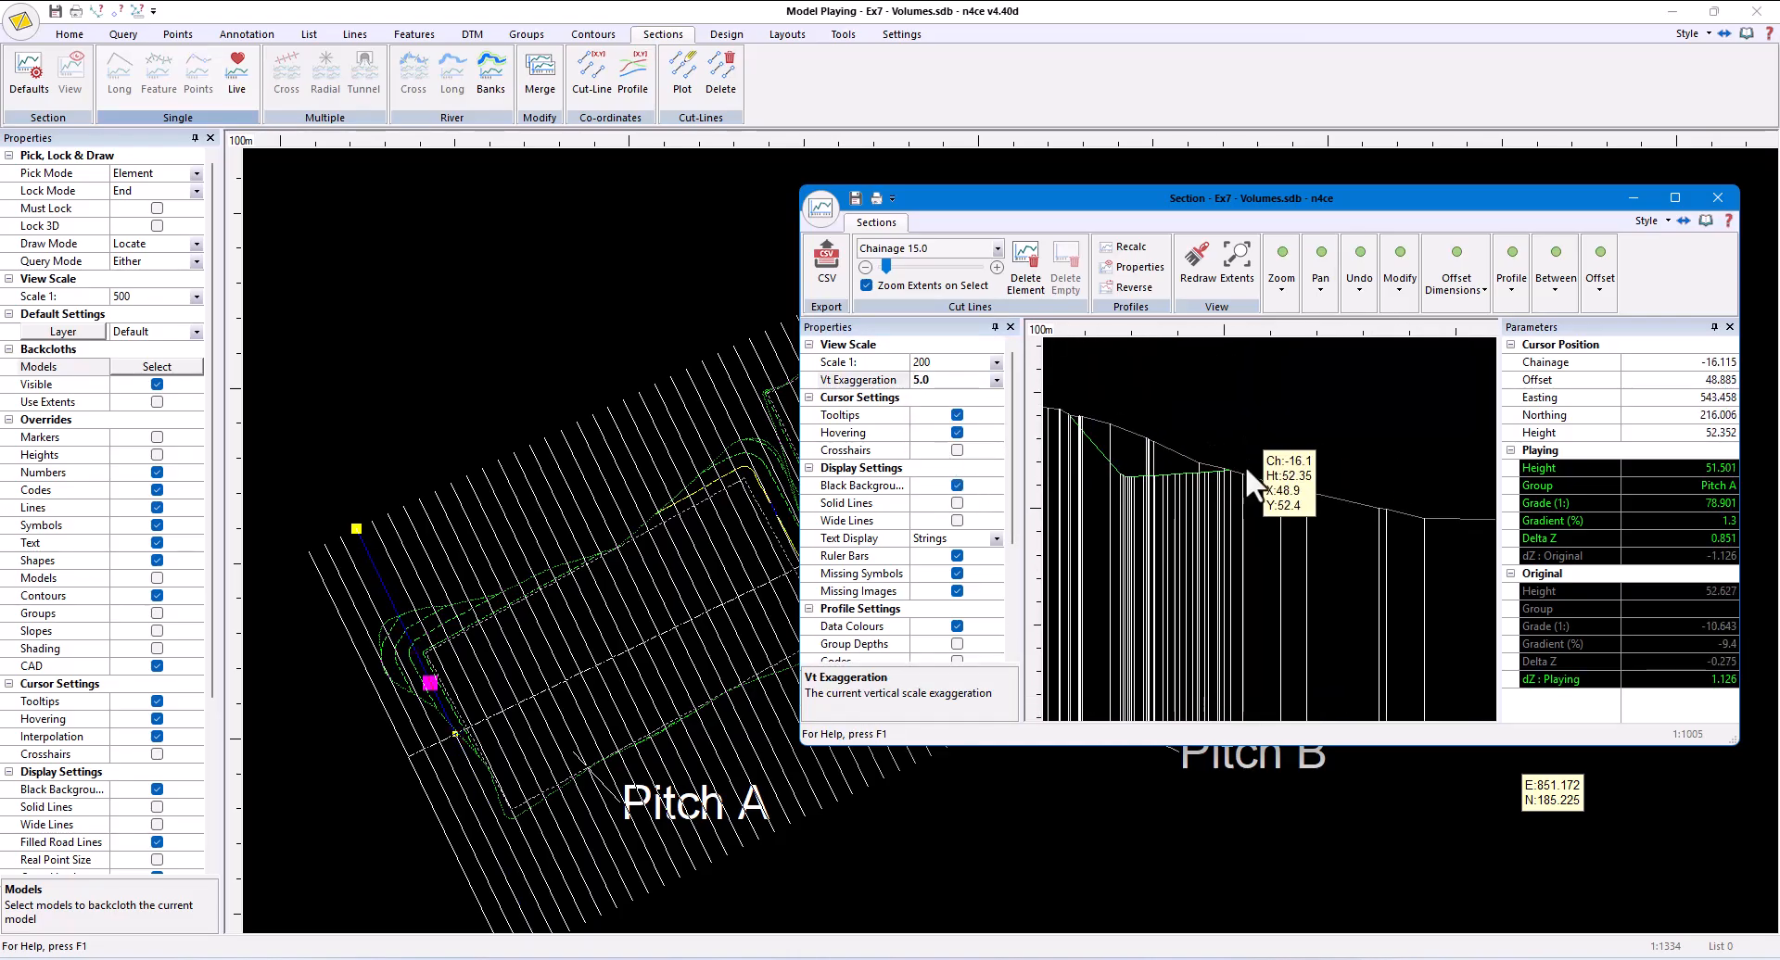
pyautogui.scroll(-2, 1205, 467)
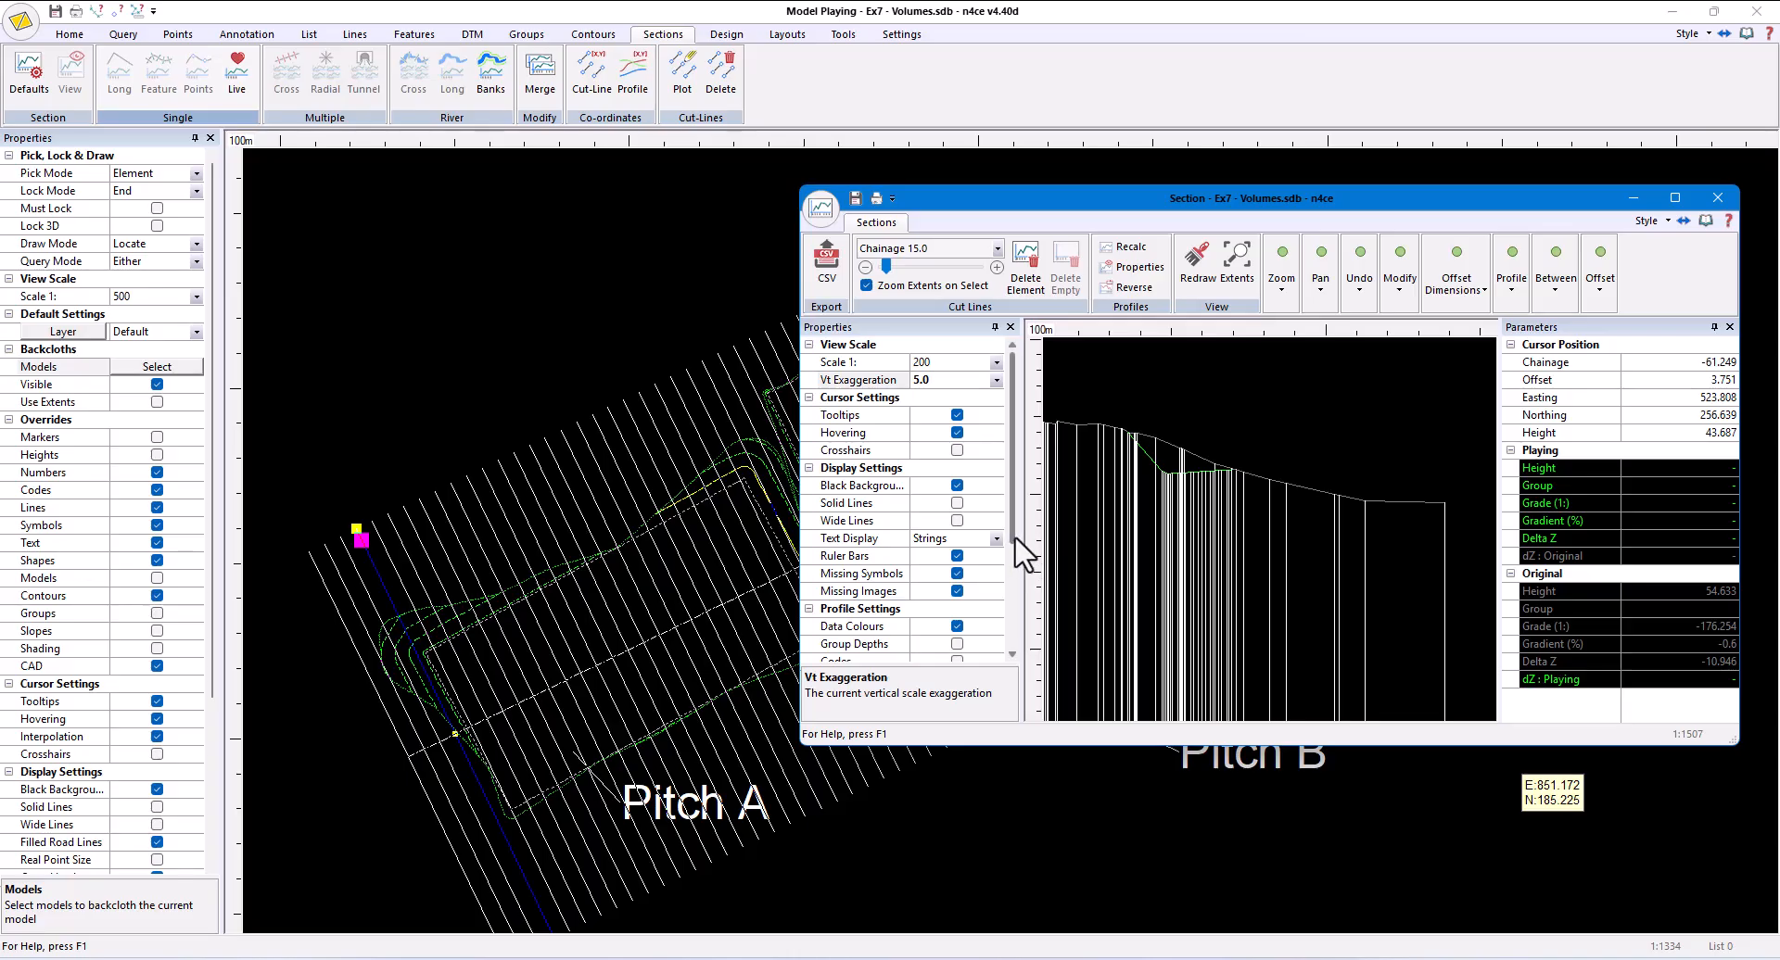
pyautogui.moveTo(1013, 540); pyautogui.dragTo(1024, 637)
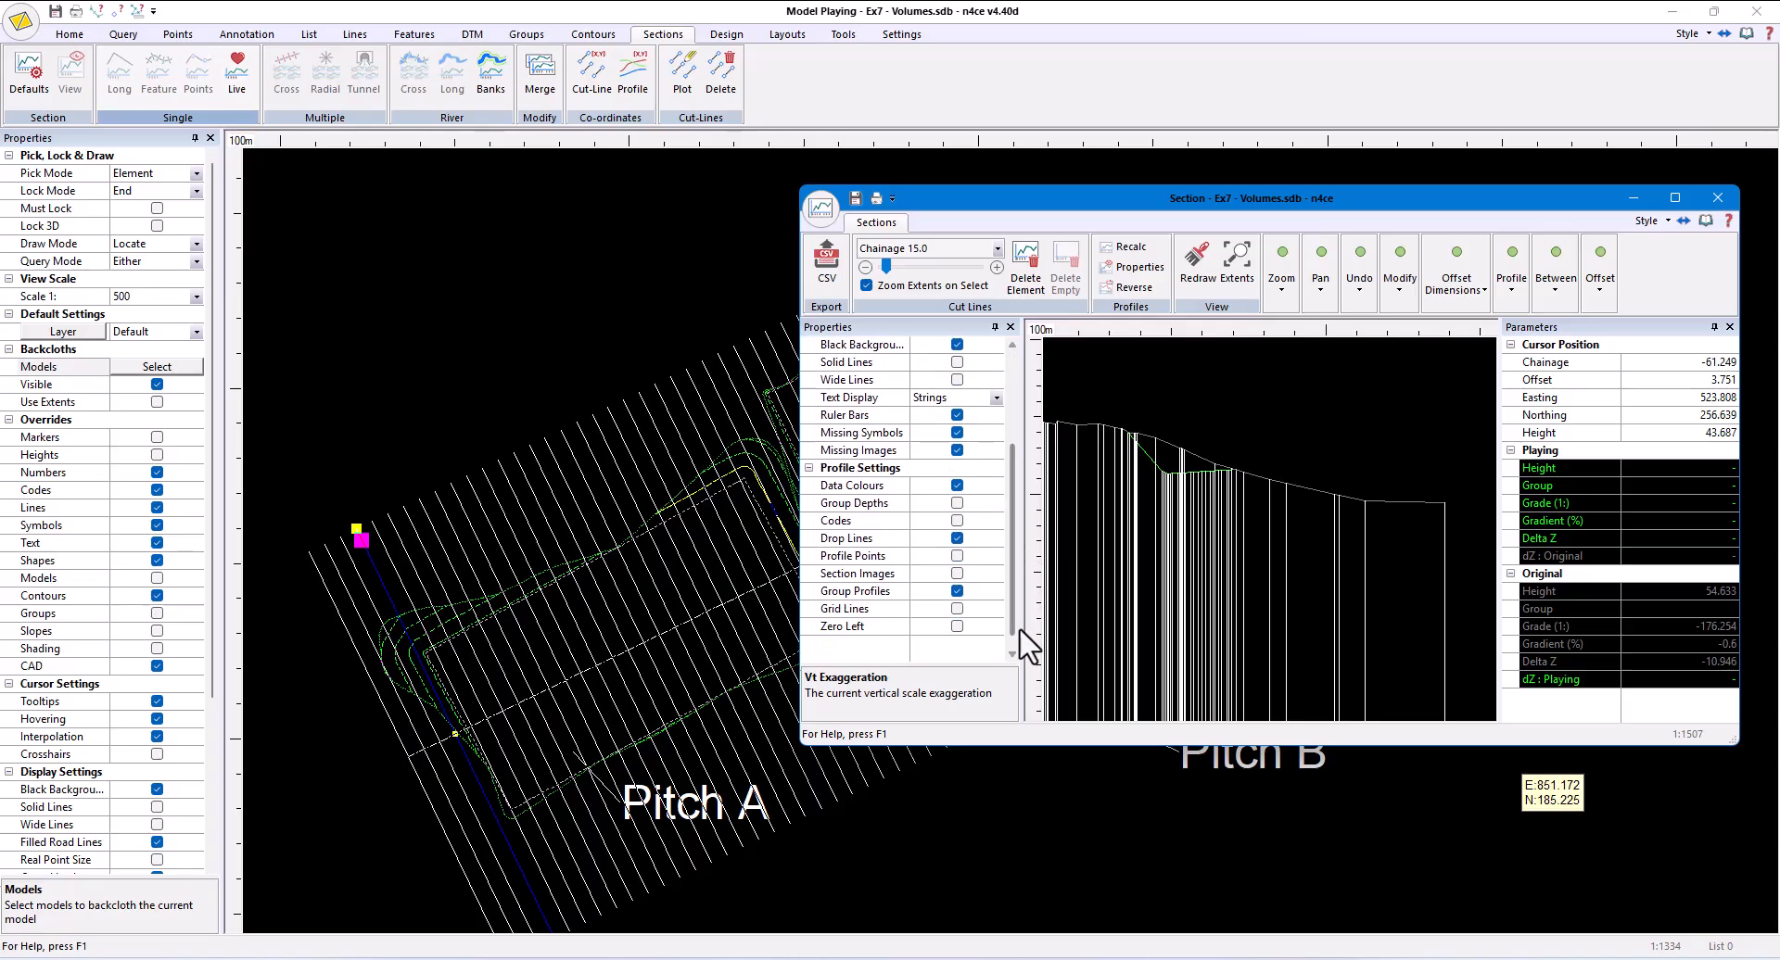
pyautogui.click(957, 539)
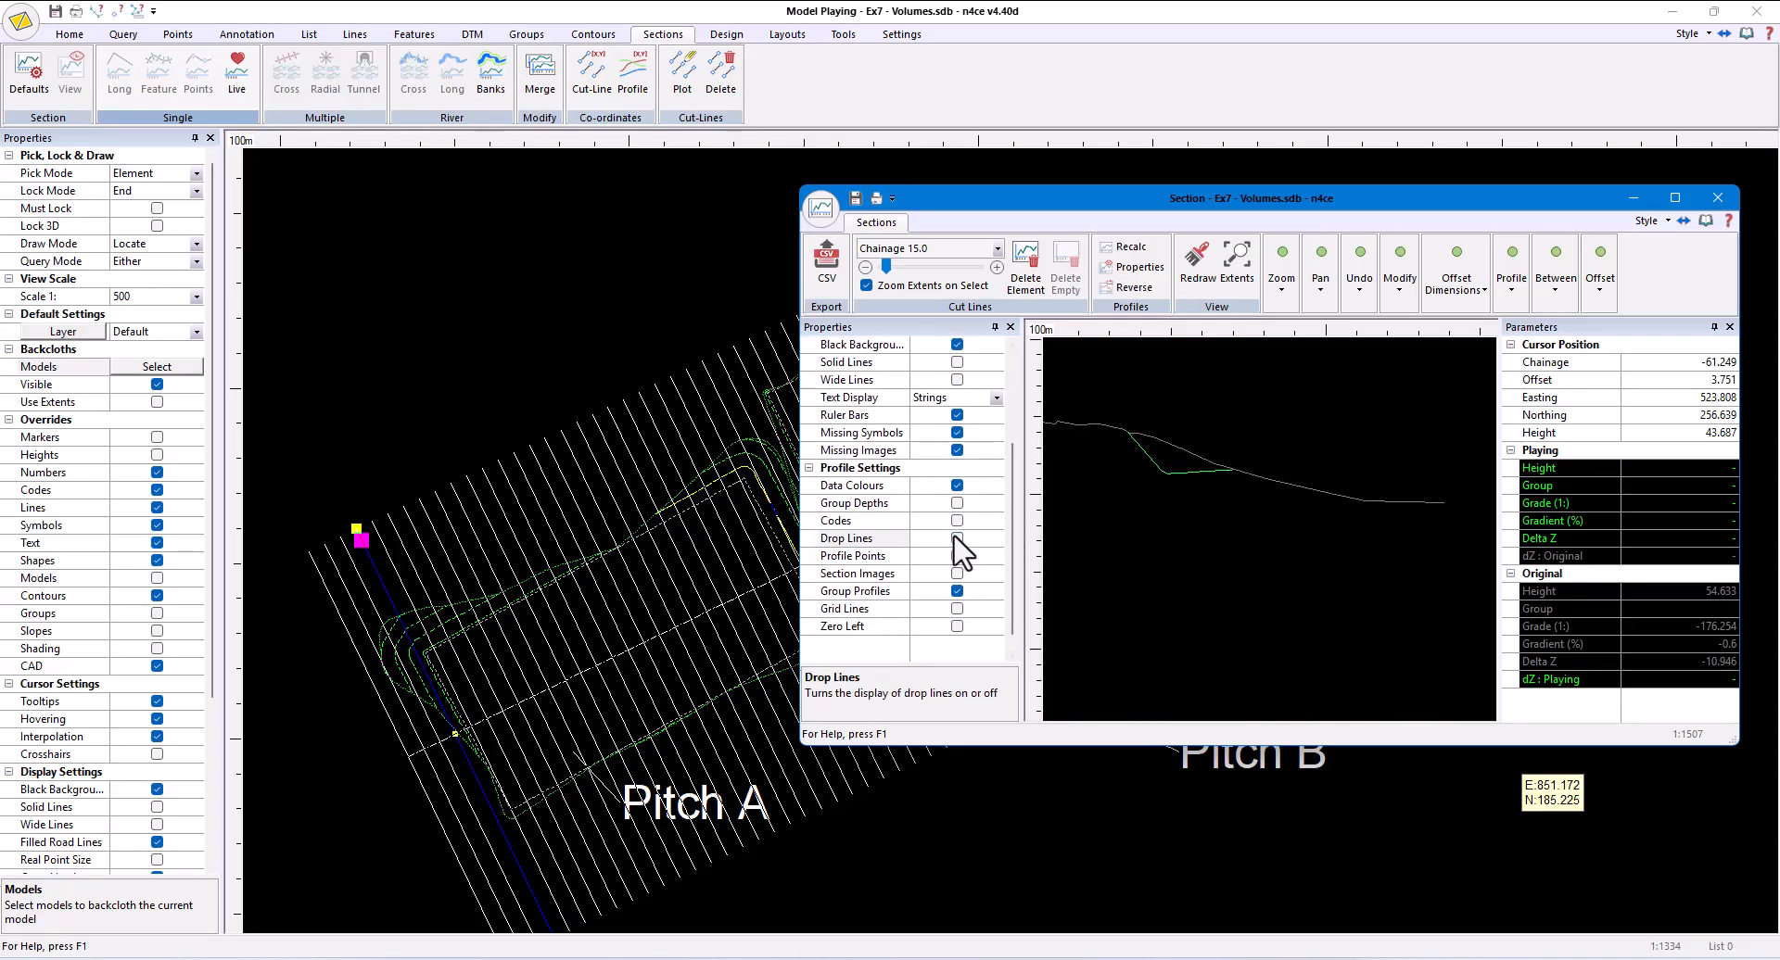
# - Step through the cross sections from chainage 15.0 to chainage 150.0, comparing the Playing and Original profiles
pyautogui.click(996, 267)
pyautogui.click(996, 267)
pyautogui.click(996, 267)
pyautogui.click(997, 267)
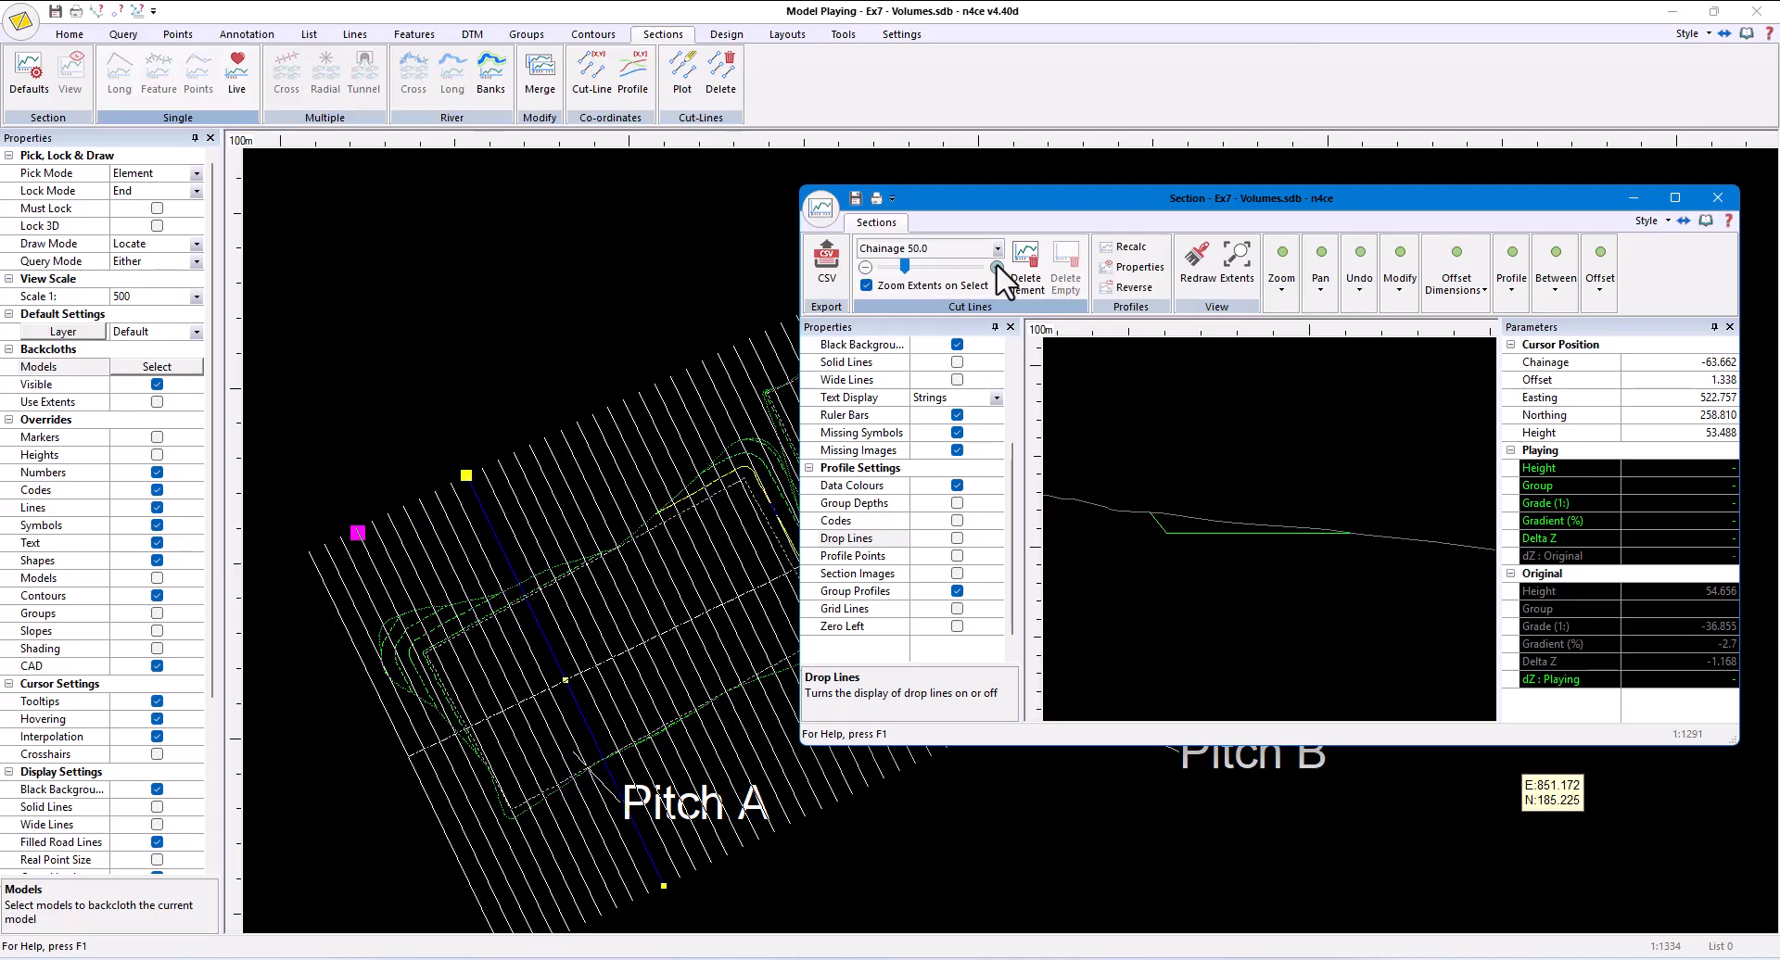
pyautogui.click(997, 267)
pyautogui.click(996, 267)
pyautogui.click(996, 267)
pyautogui.click(997, 267)
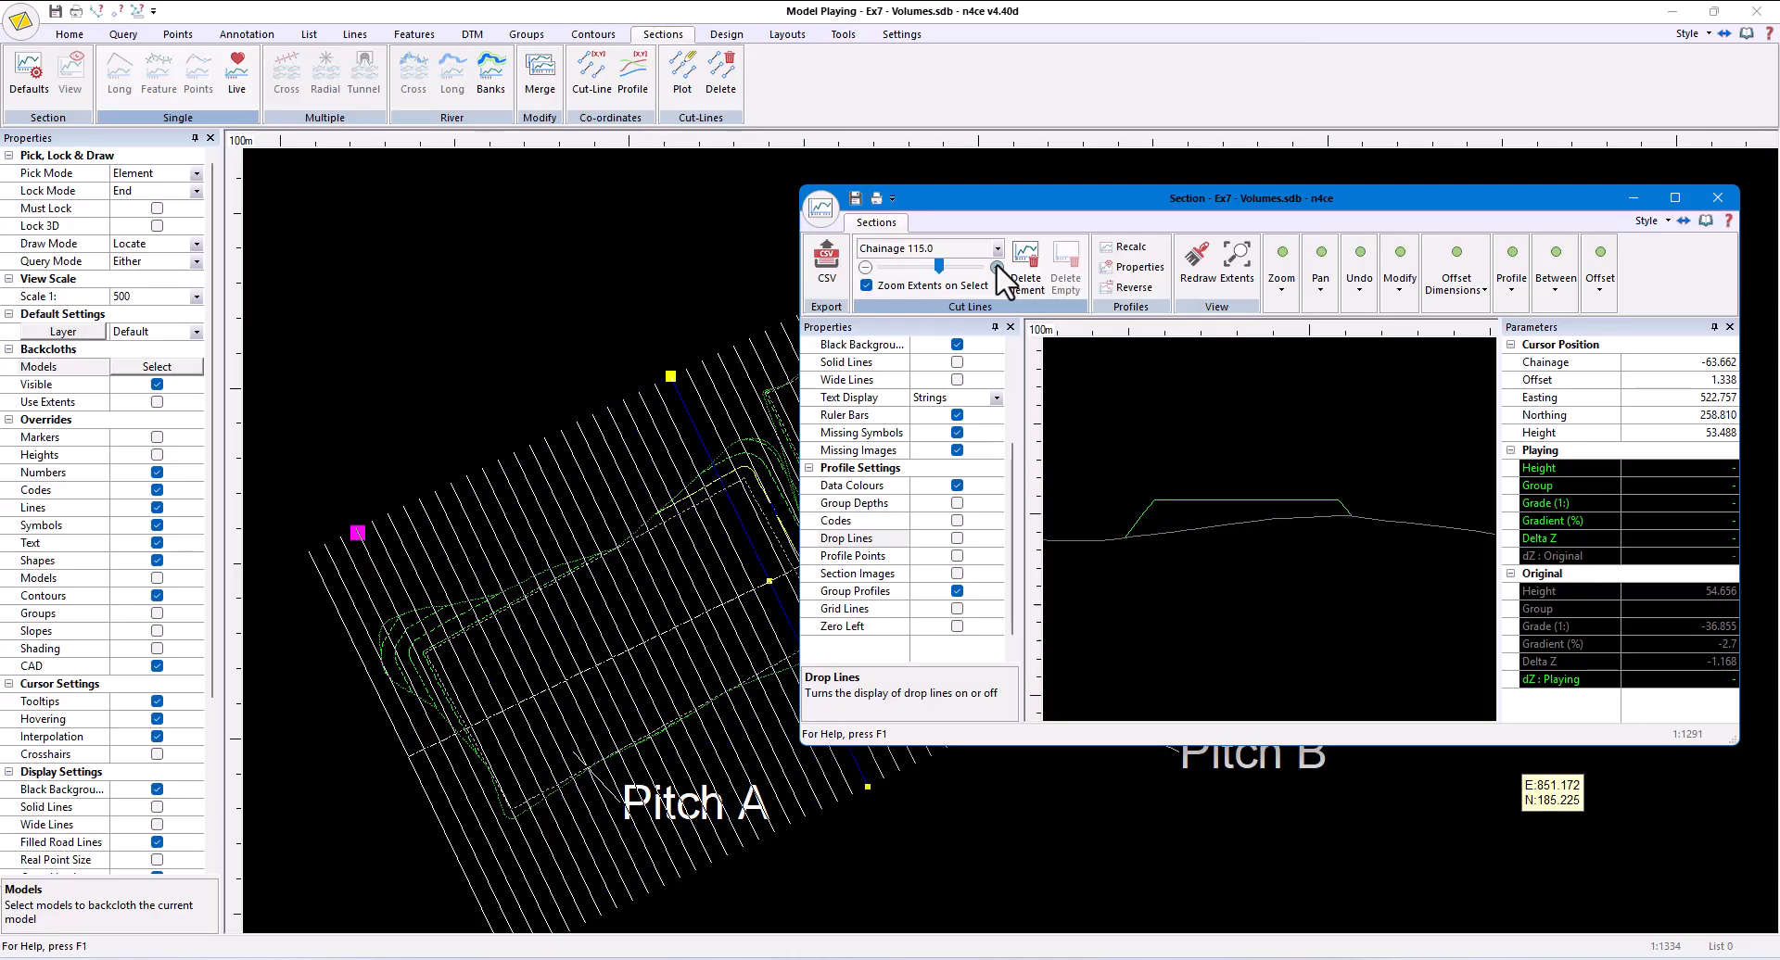
pyautogui.click(997, 267)
pyautogui.click(996, 267)
pyautogui.click(996, 266)
pyautogui.click(996, 267)
pyautogui.click(997, 267)
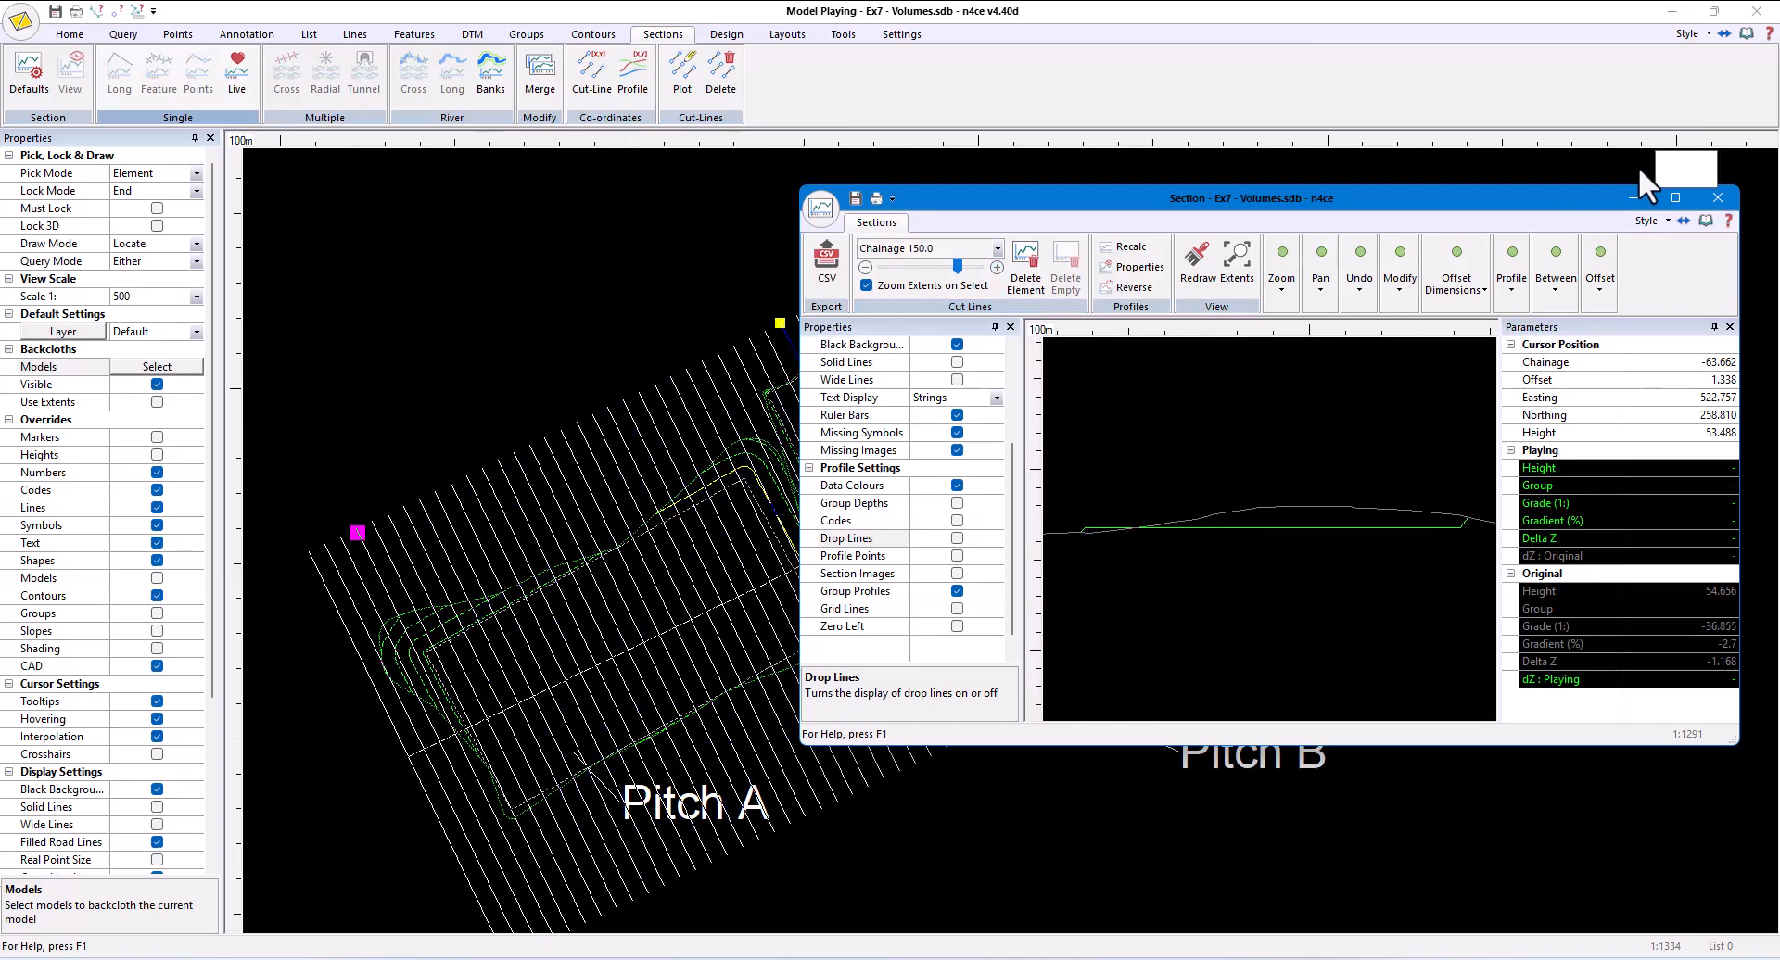
# - Close the cross sections and save them with the name Lsec Plot
pyautogui.click(1710, 201)
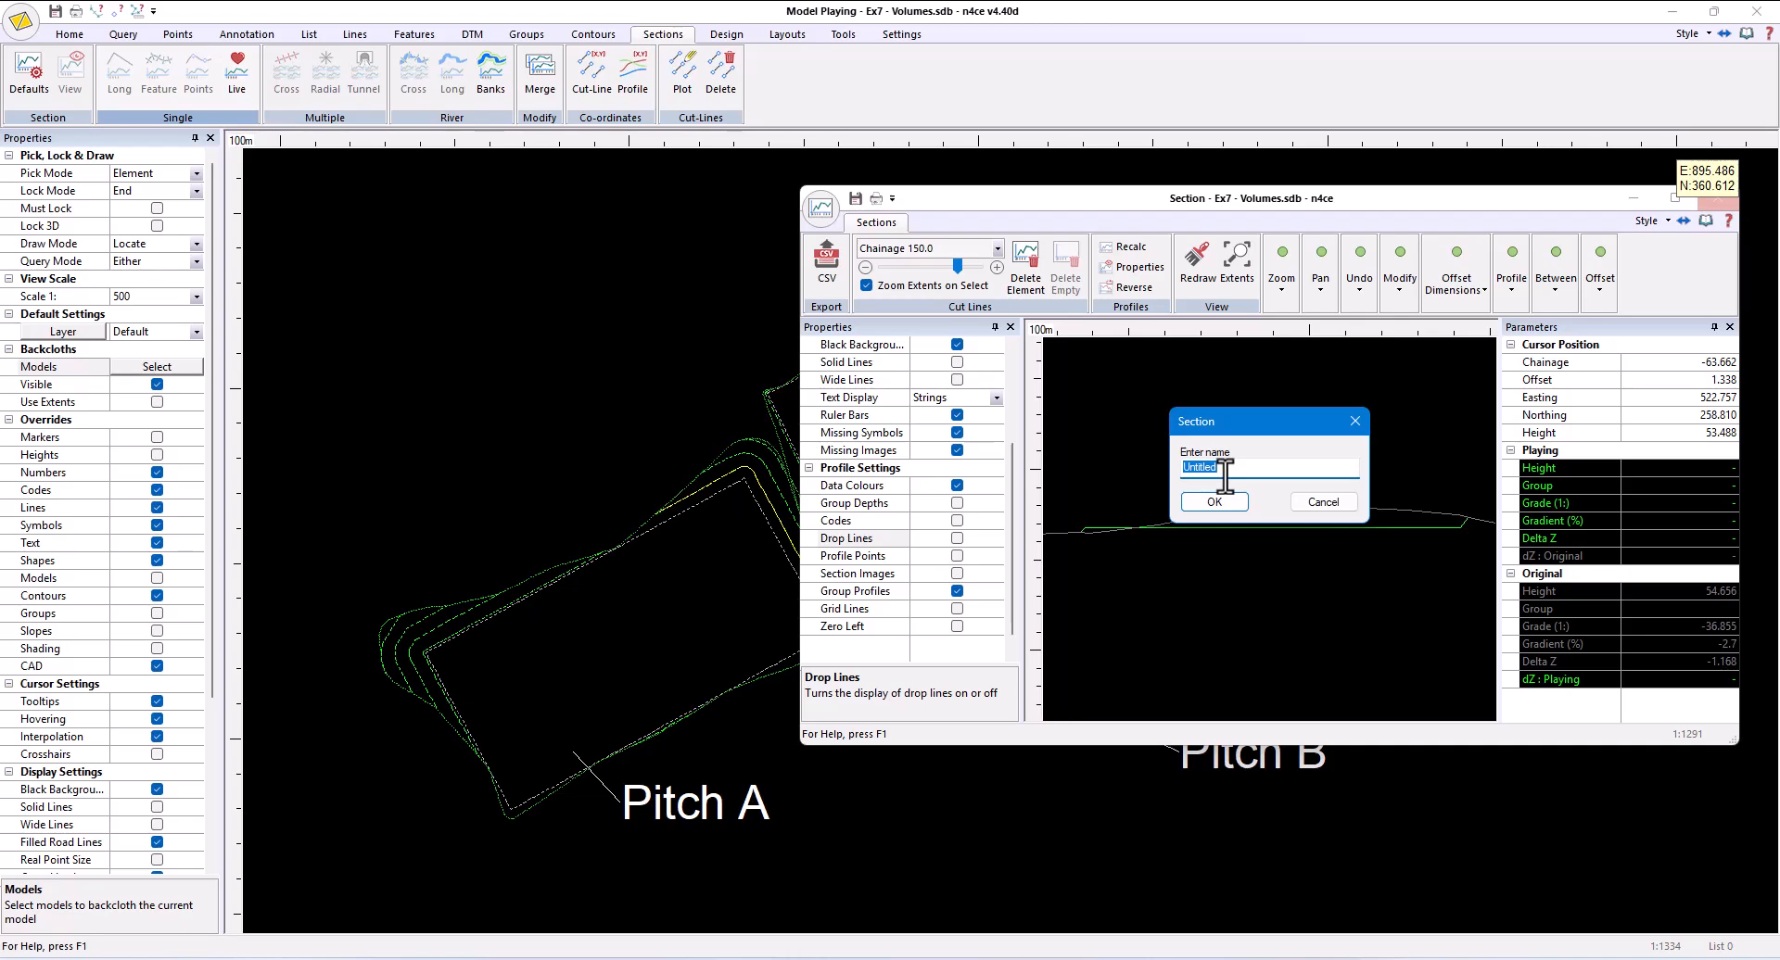
pyautogui.write('Lsec Plo')
pyautogui.press('Return')
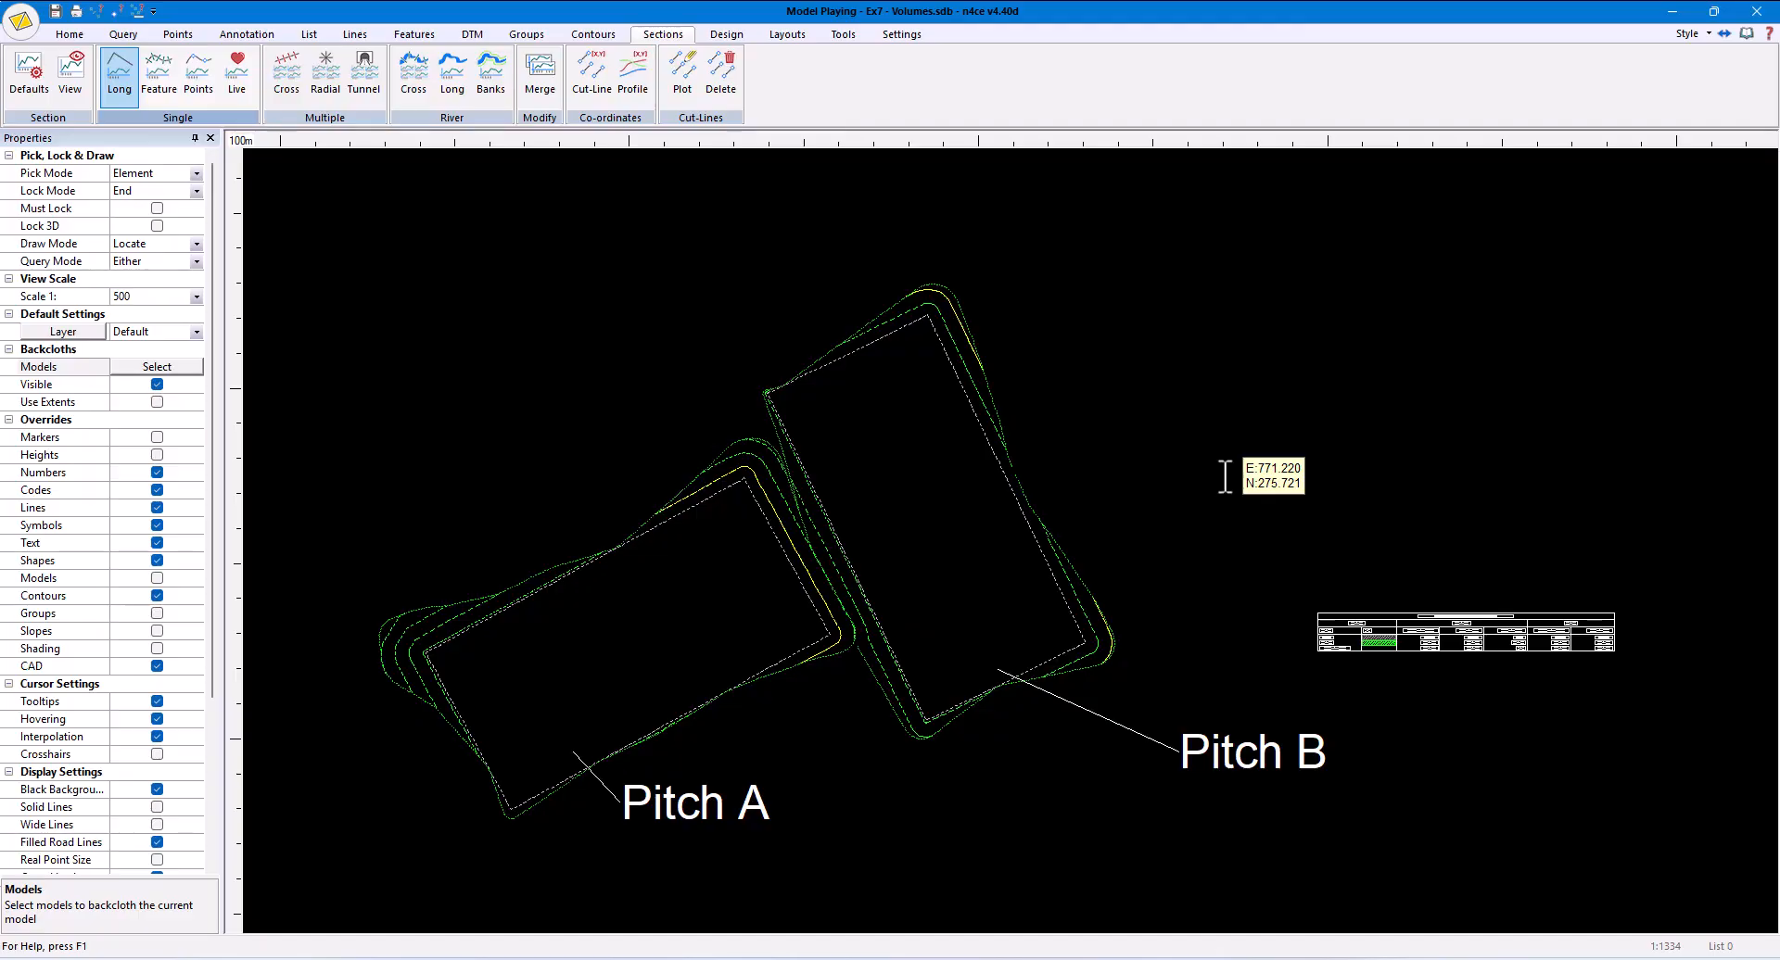
# - Open the Playing model in a combined CAD and model window and minimise the original model window
pyautogui.click(61, 33)
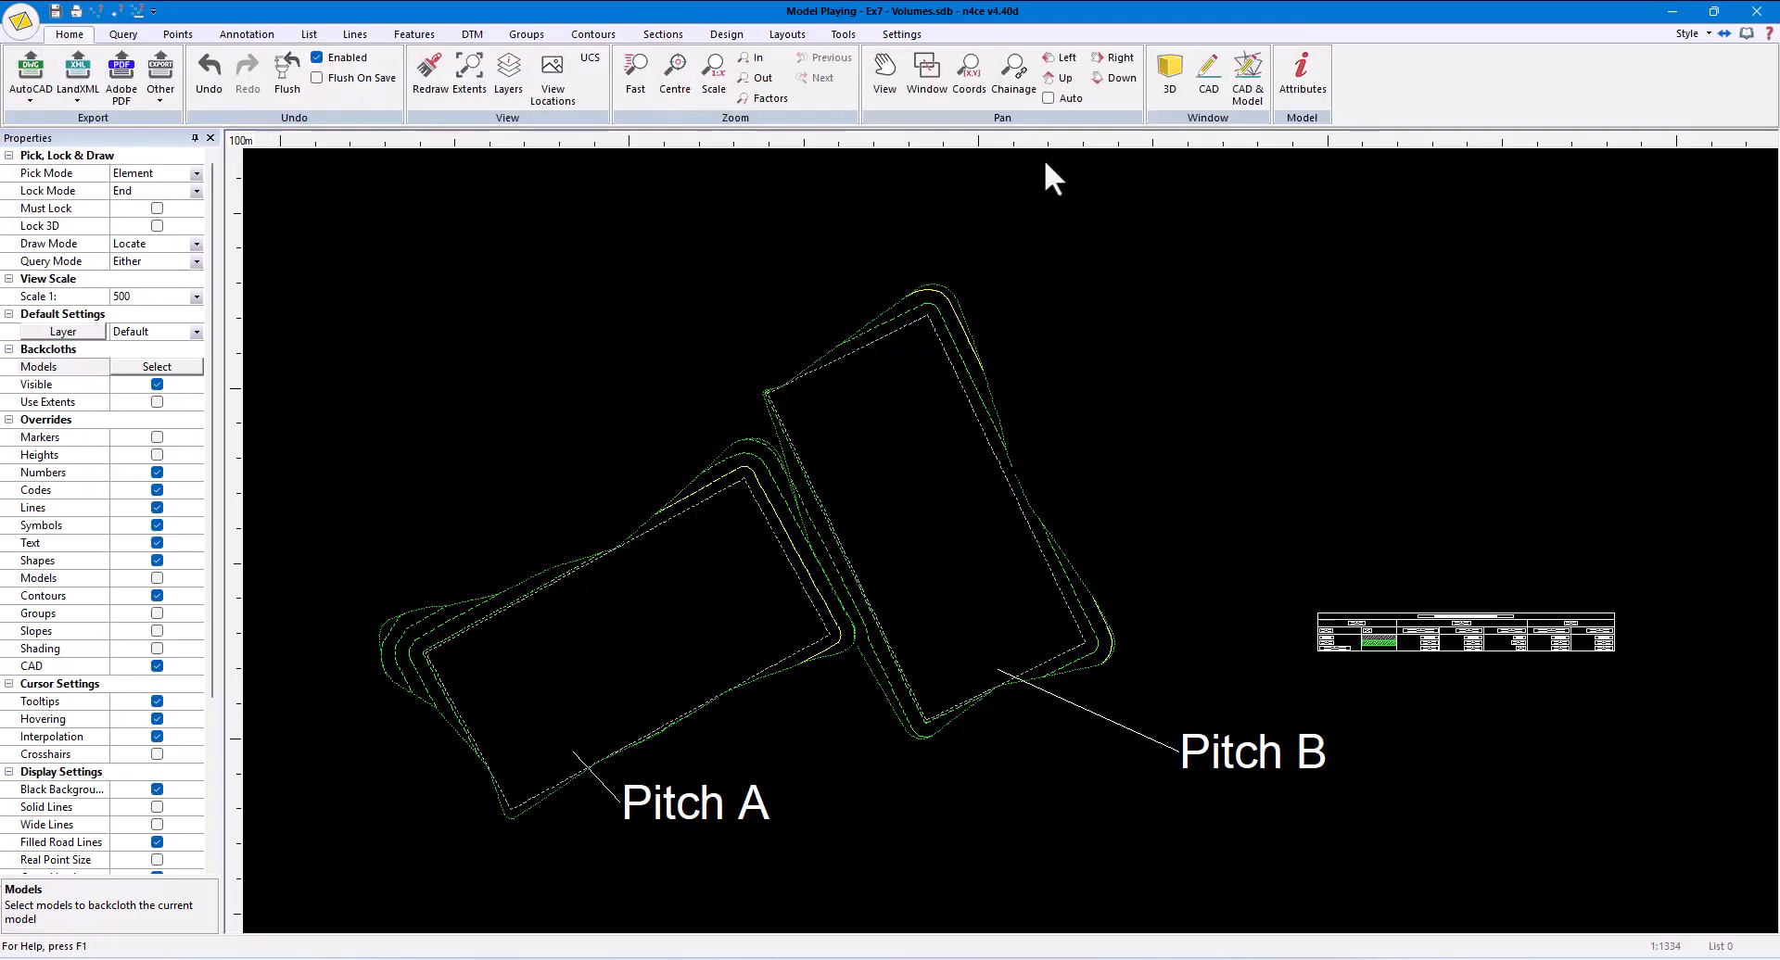
pyautogui.click(1251, 85)
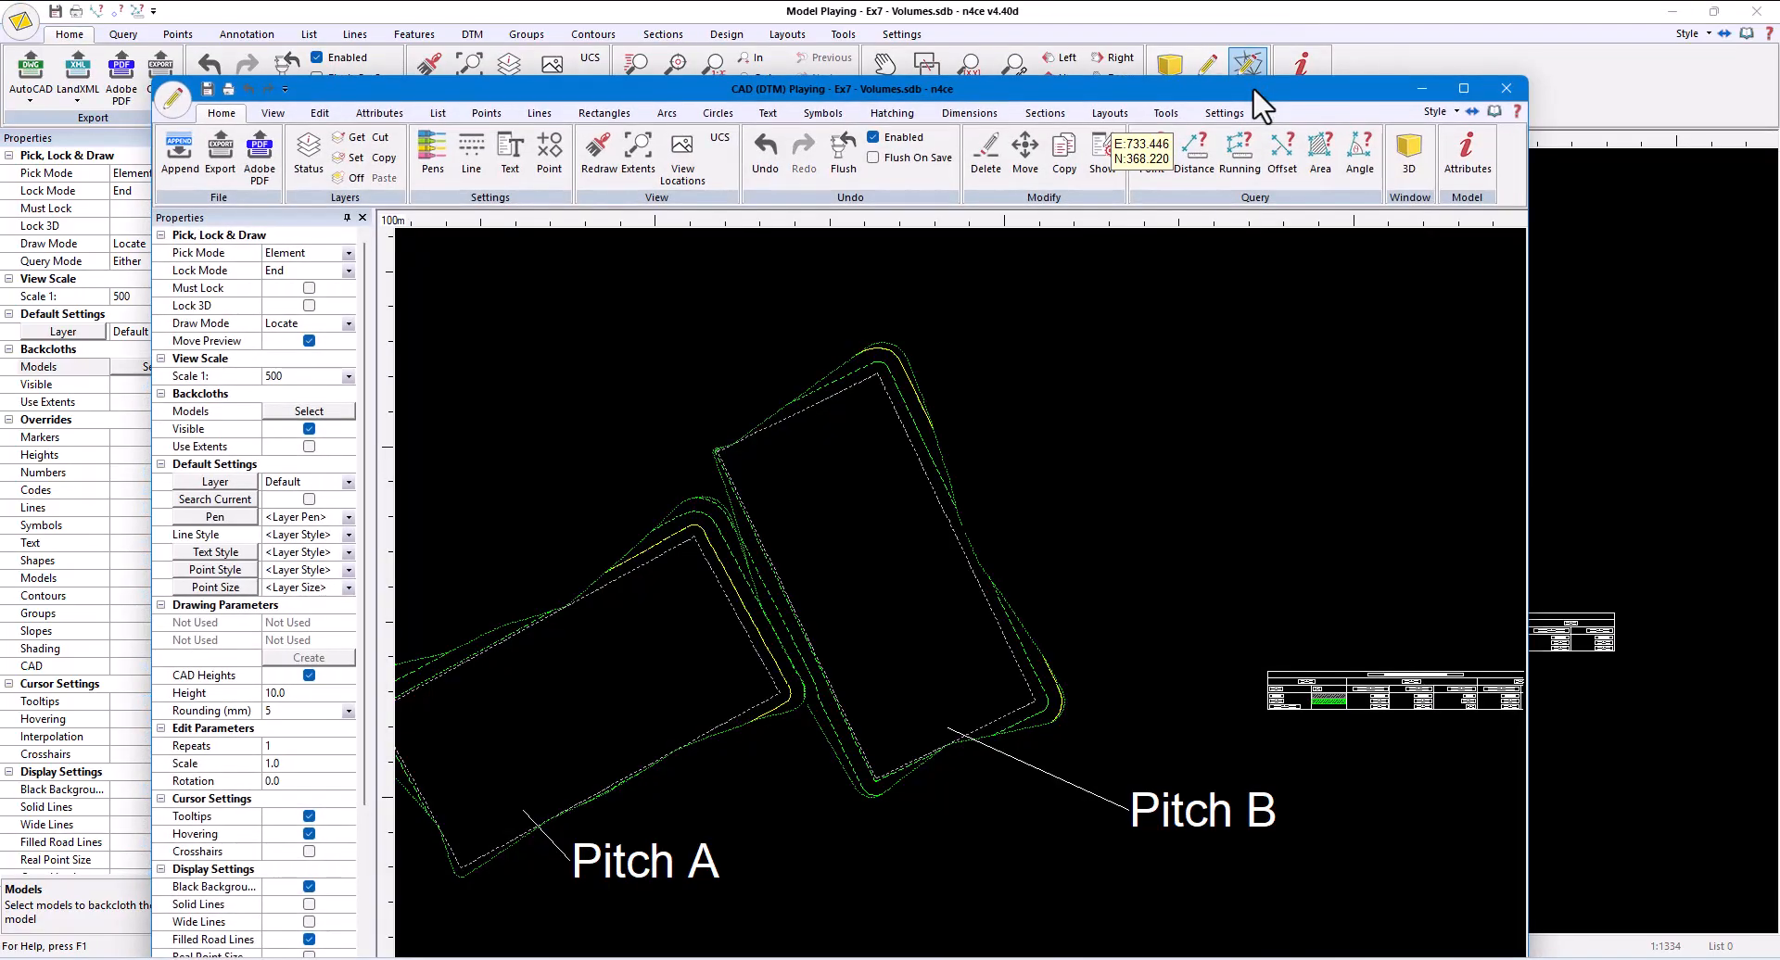
pyautogui.click(1685, 11)
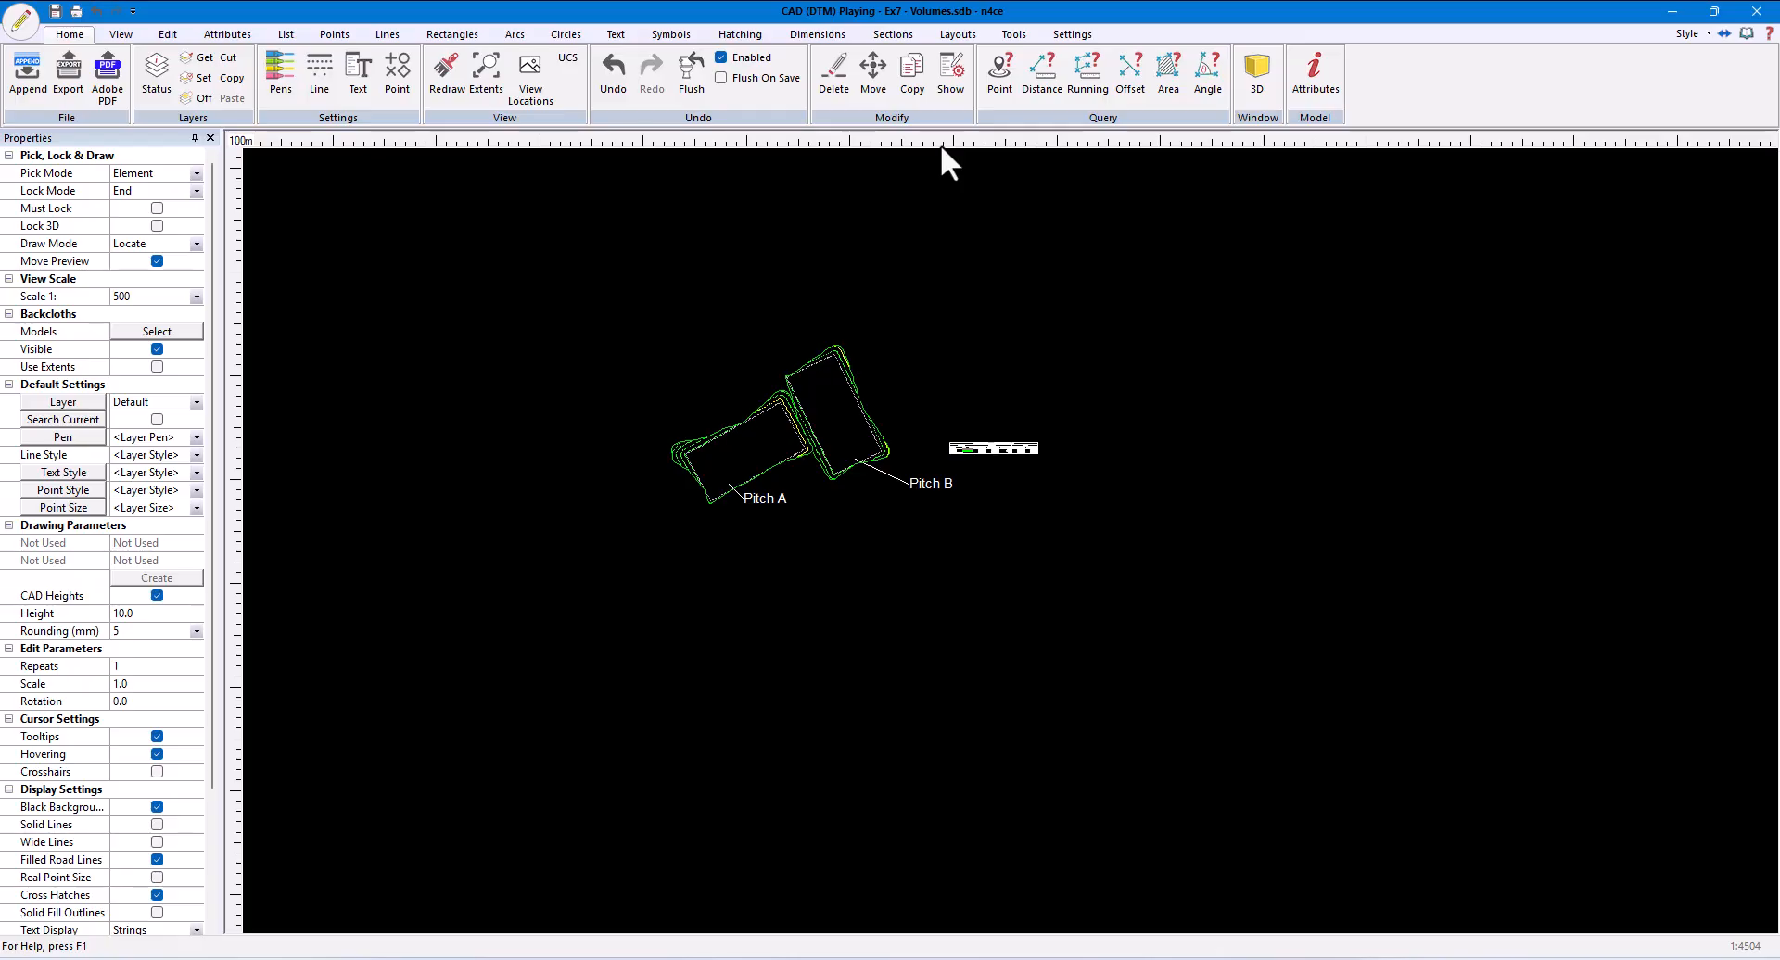
# - Start a single section plot of Sect X Section with a datum level of 44.2 and a top of box level of 57
pyautogui.click(871, 33)
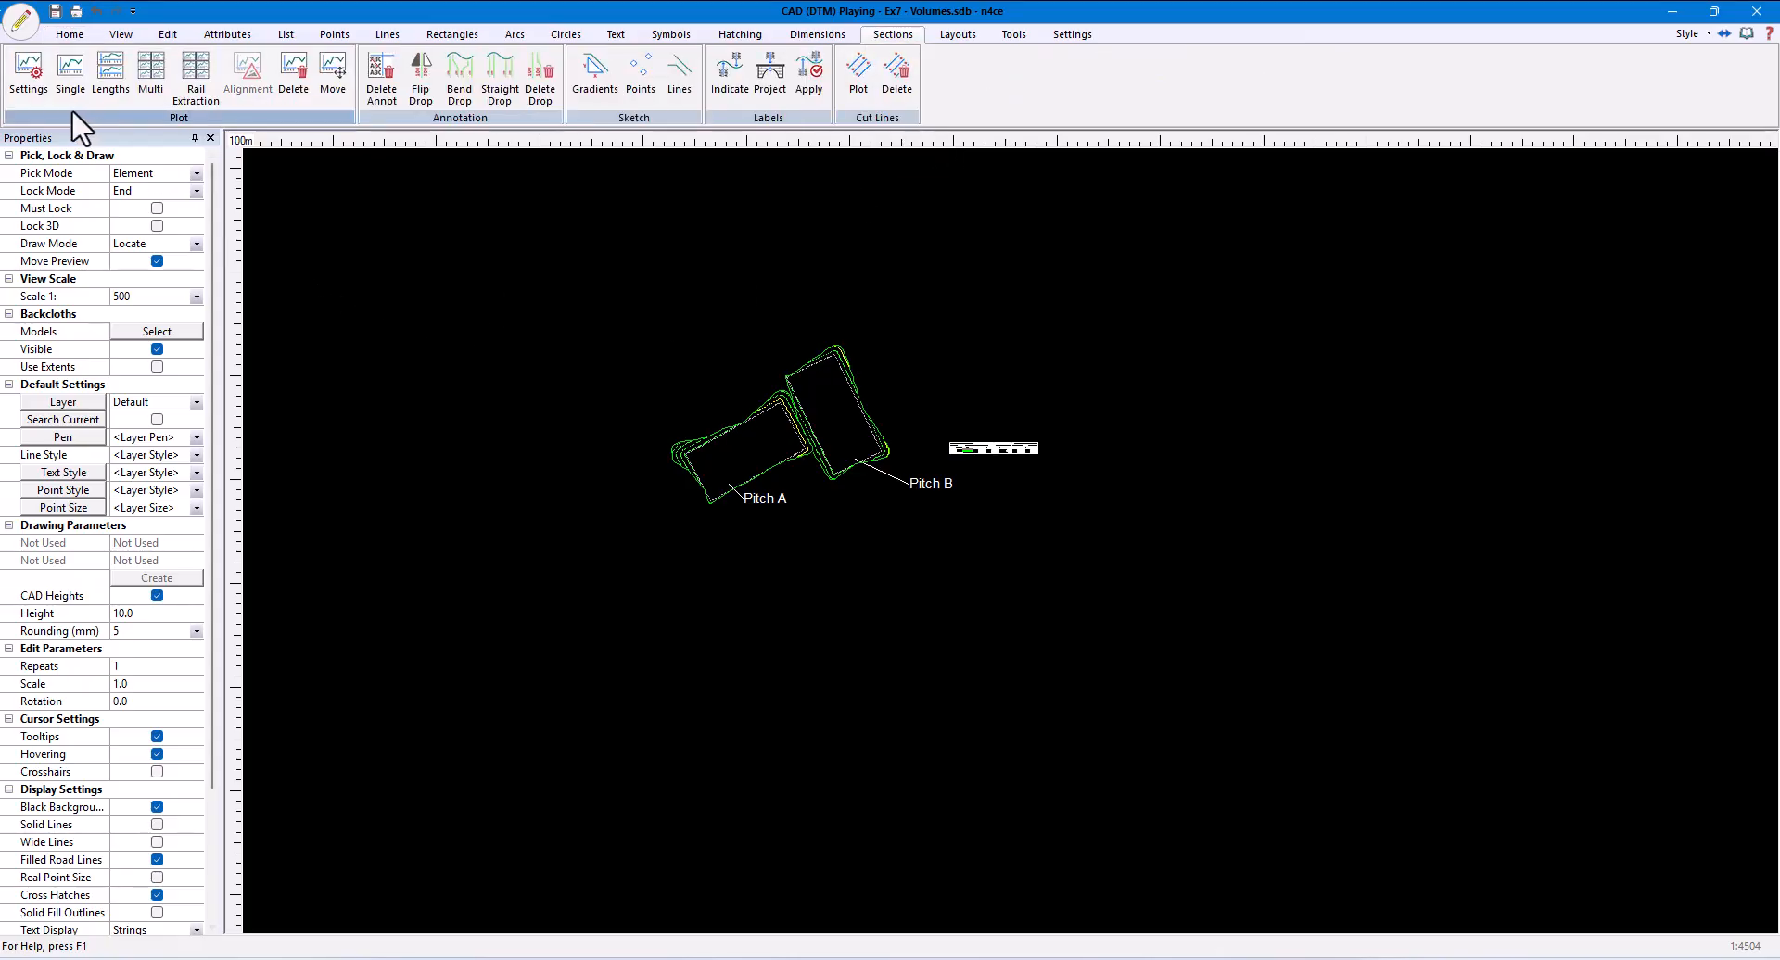
pyautogui.click(71, 75)
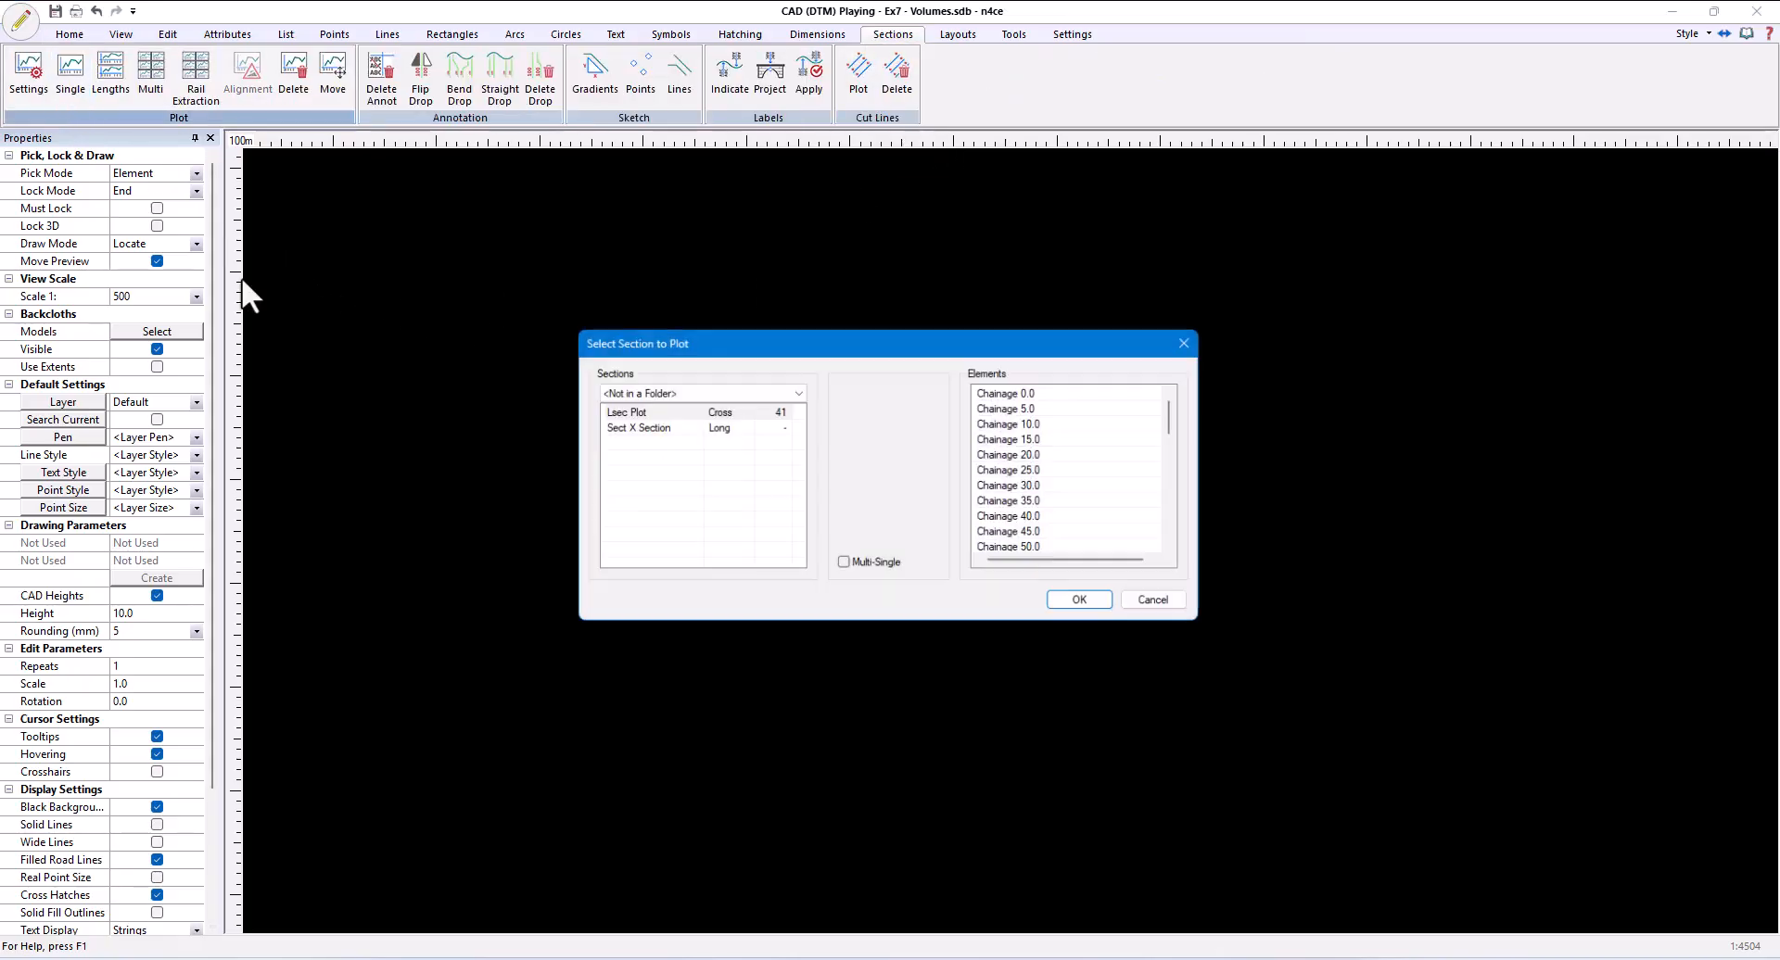
pyautogui.click(640, 427)
pyautogui.click(1086, 604)
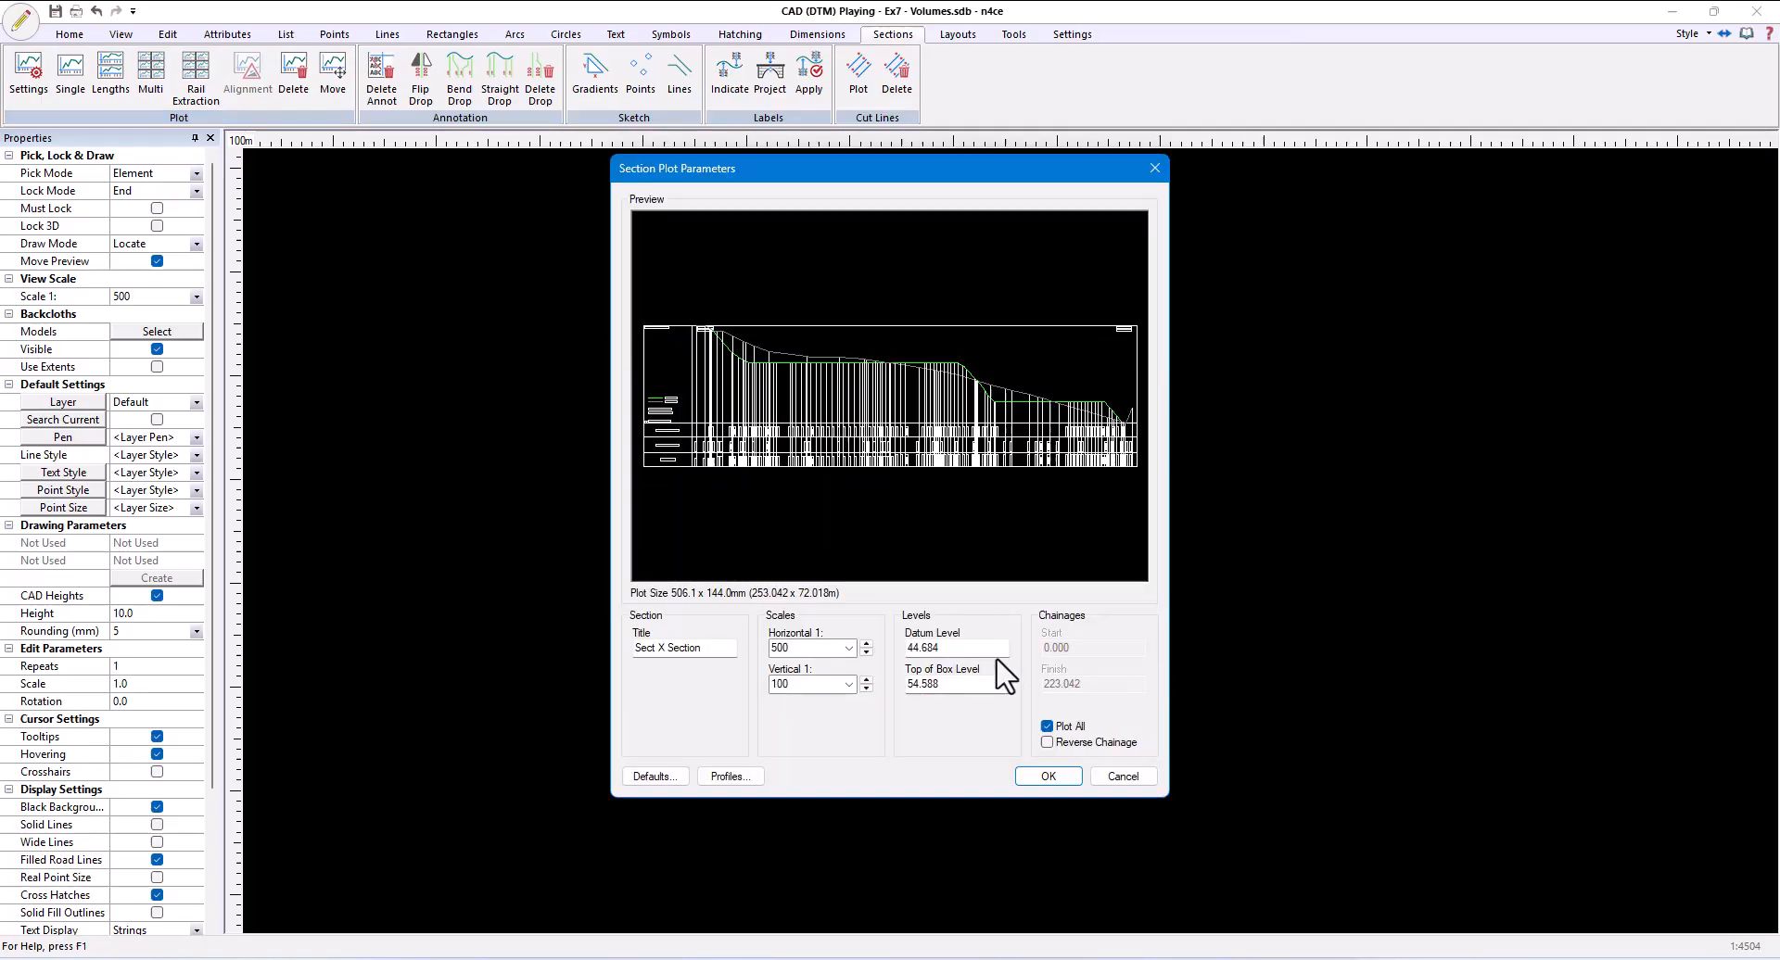
pyautogui.doubleClick(957, 686)
pyautogui.write('57')
pyautogui.doubleClick(911, 647)
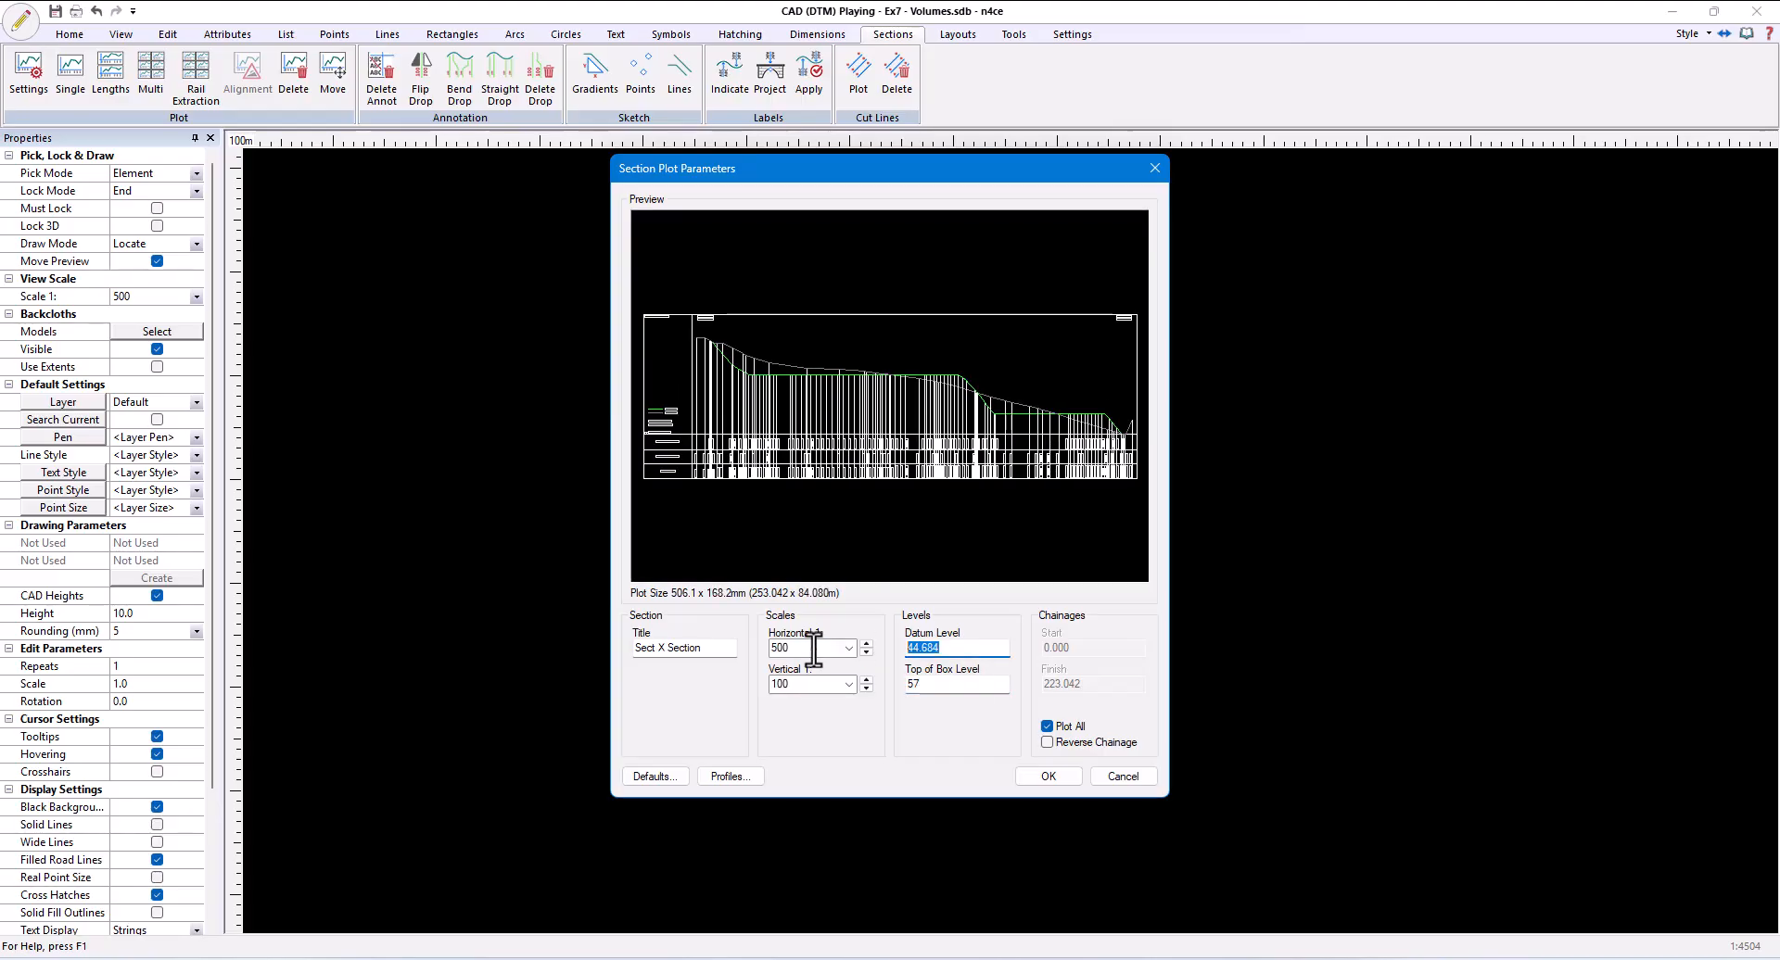
pyautogui.write('44.2')
pyautogui.click(961, 684)
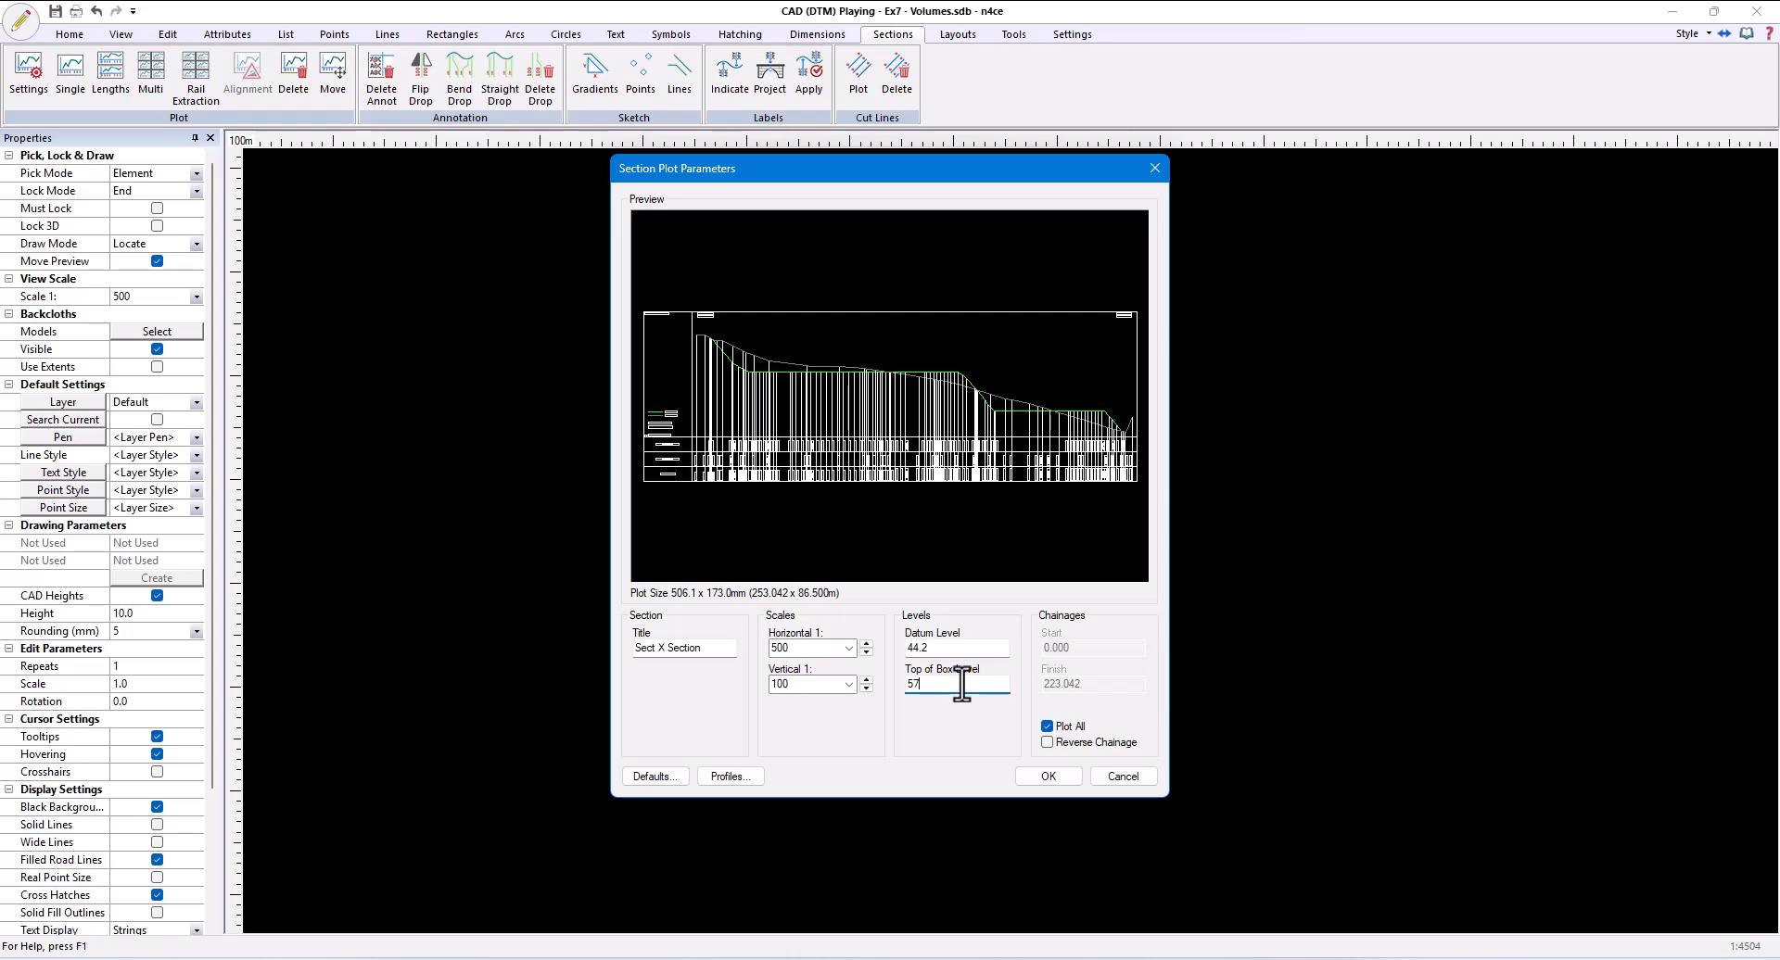
# - Set the section plot's drop line frequency to Interval with an interval of 5
pyautogui.click(666, 773)
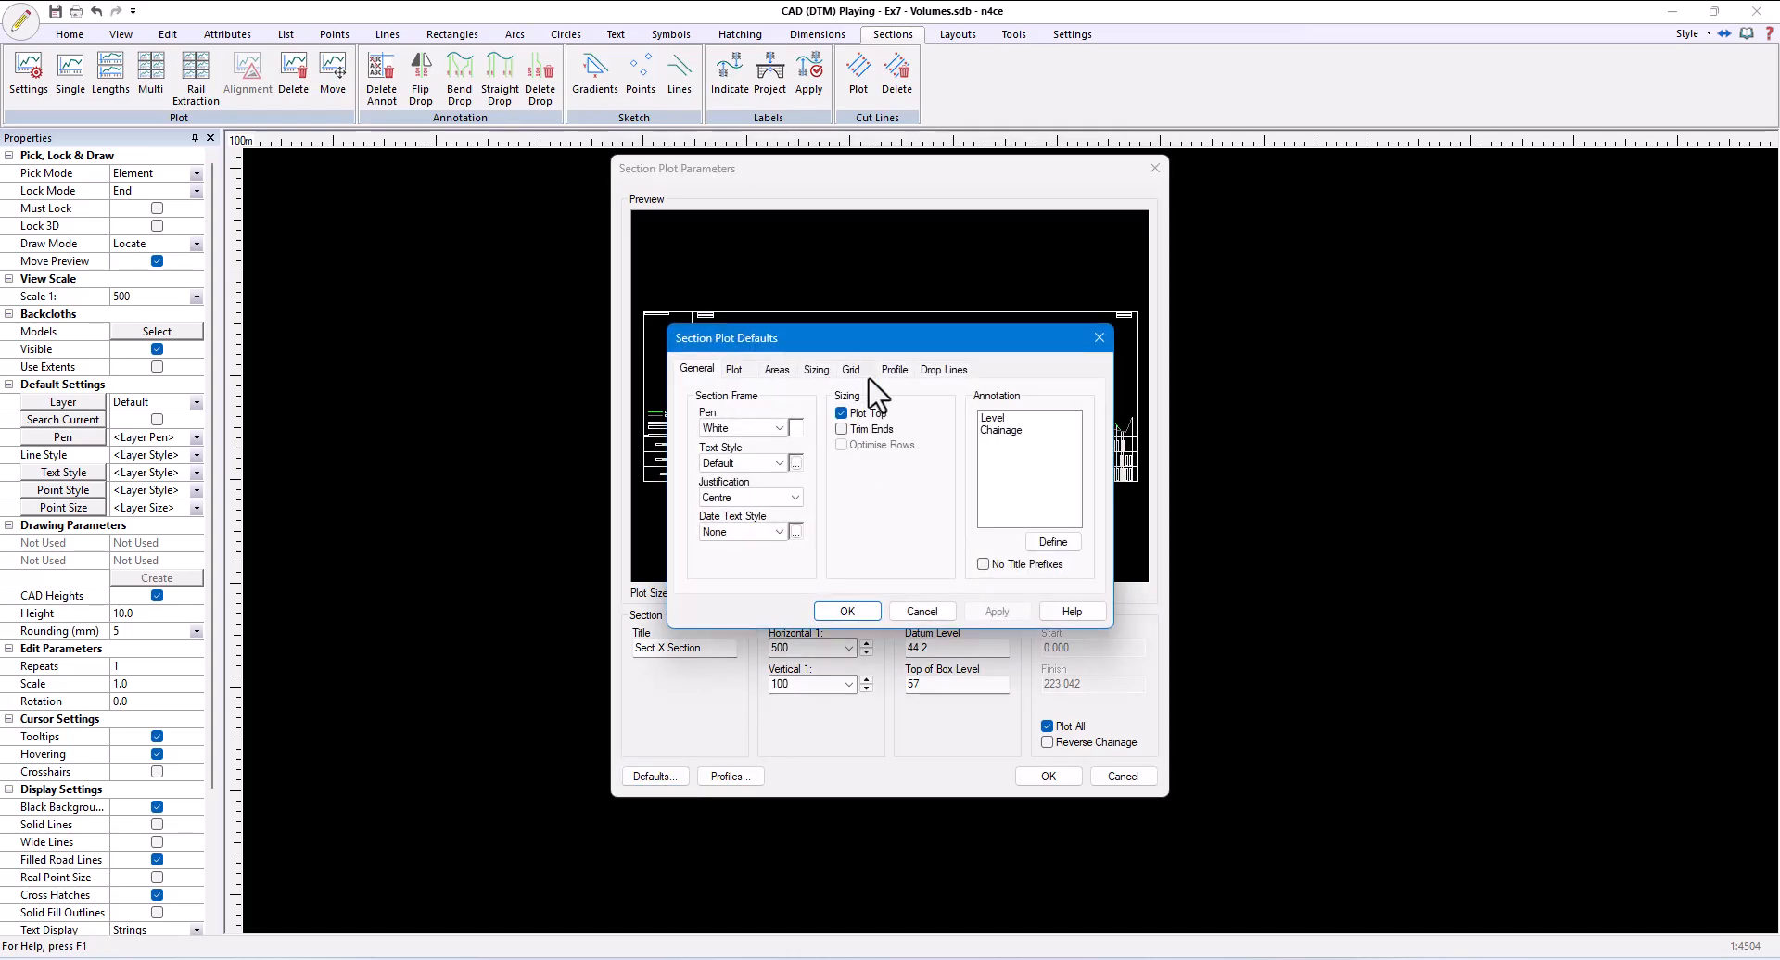
pyautogui.click(941, 369)
pyautogui.click(770, 427)
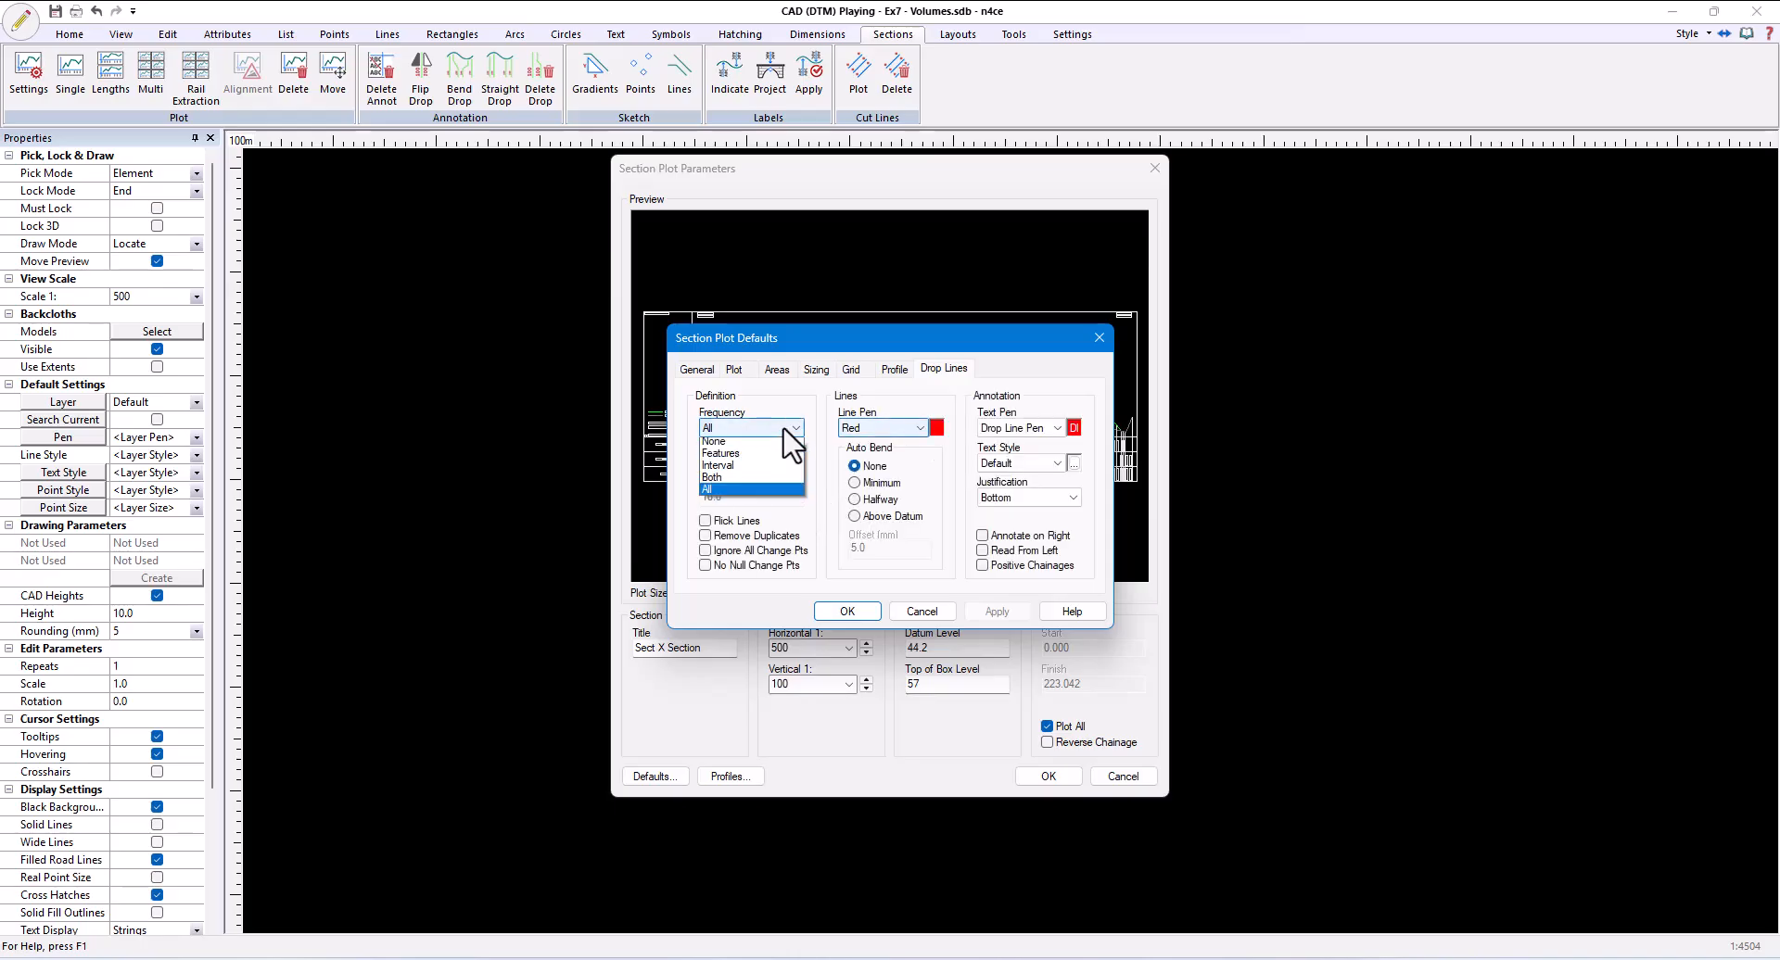
pyautogui.click(775, 470)
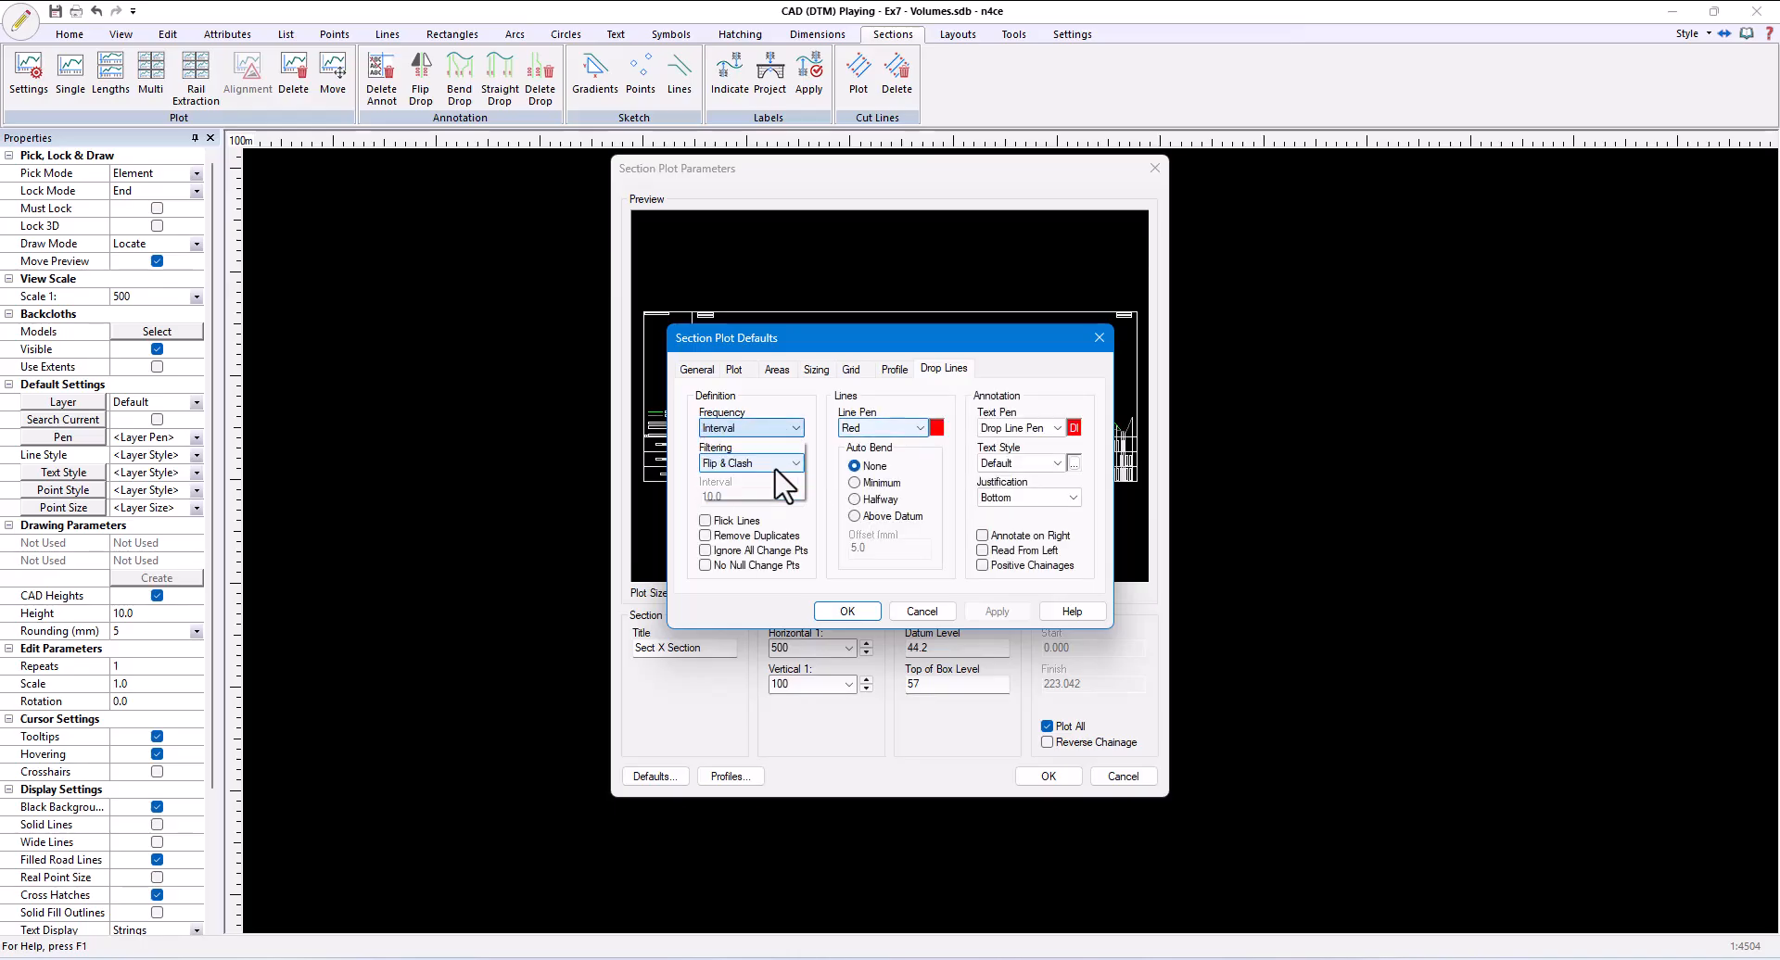
pyautogui.write('5')
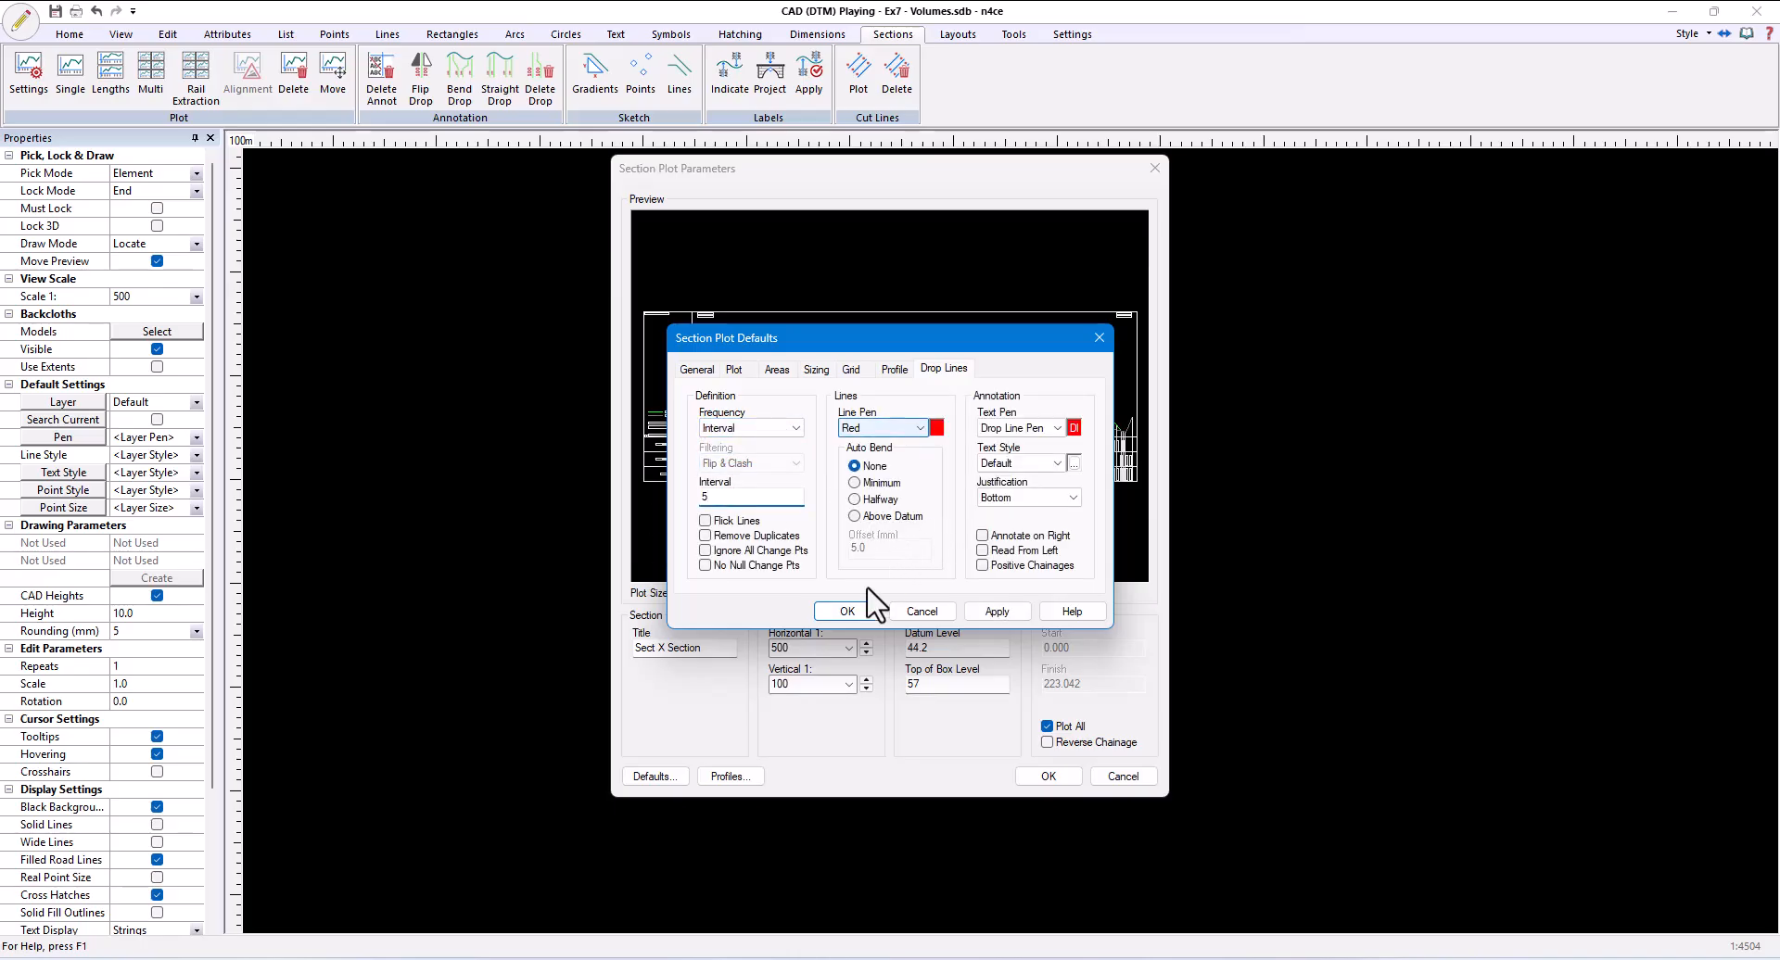
pyautogui.click(843, 609)
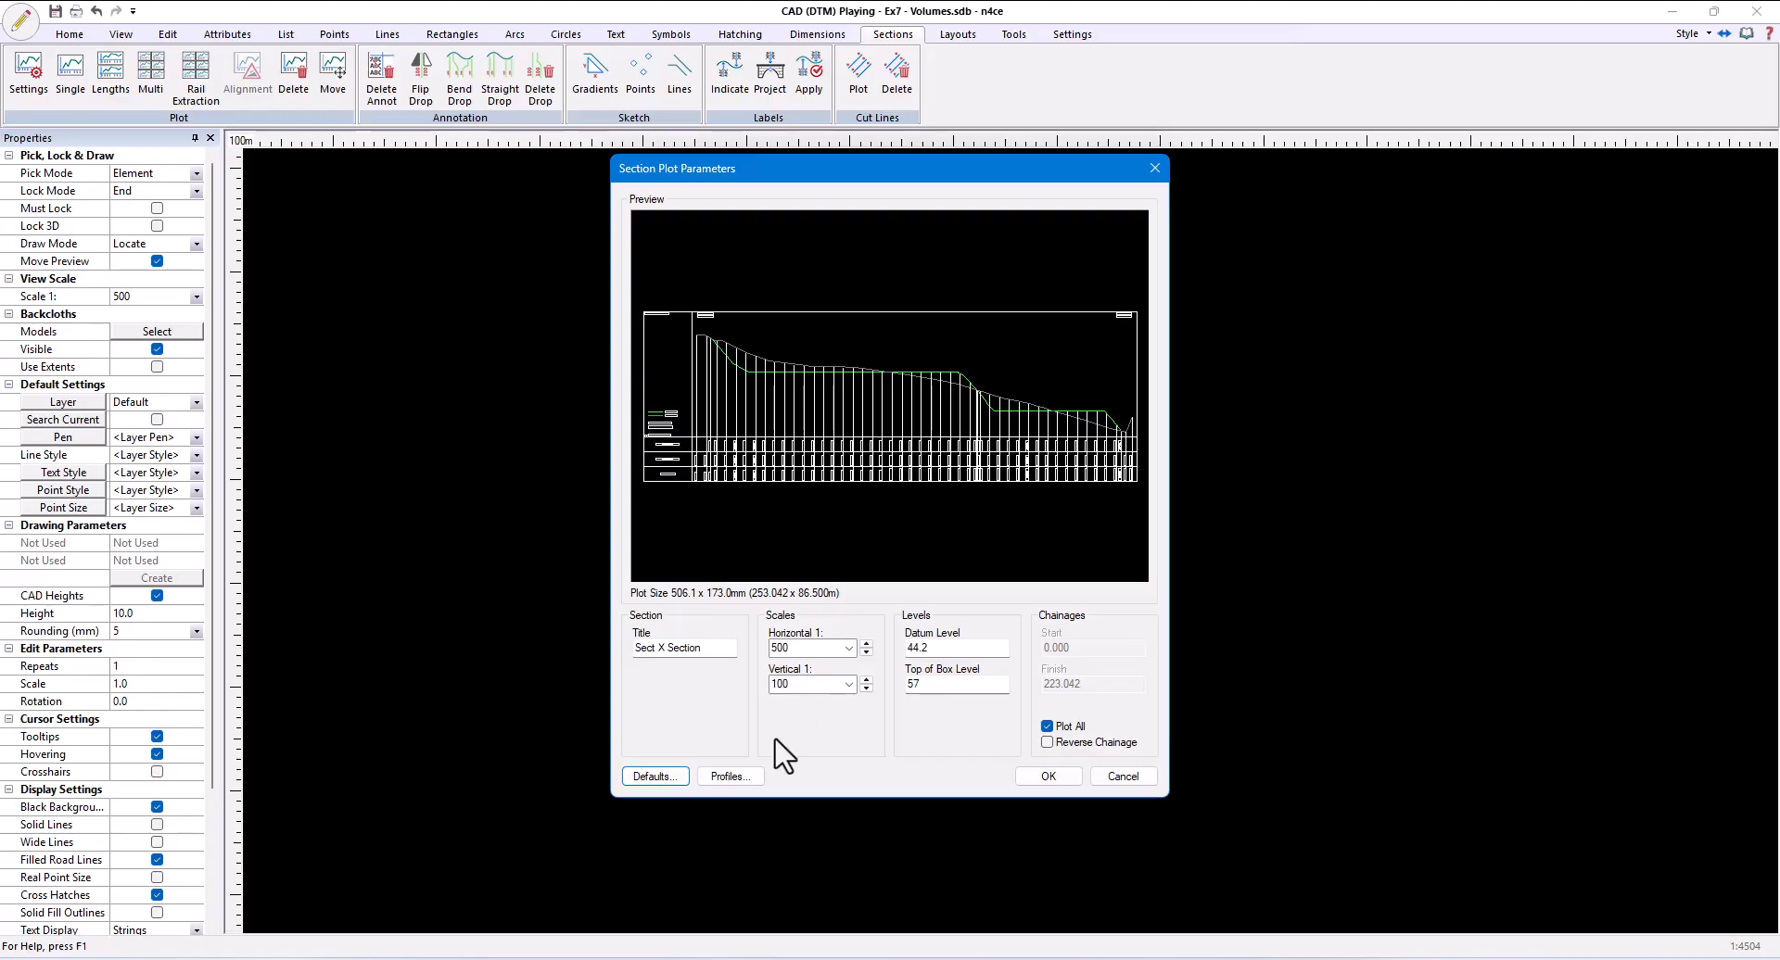
# - Add Code to the section plot's annotation and have it plotted on the profile
pyautogui.click(666, 777)
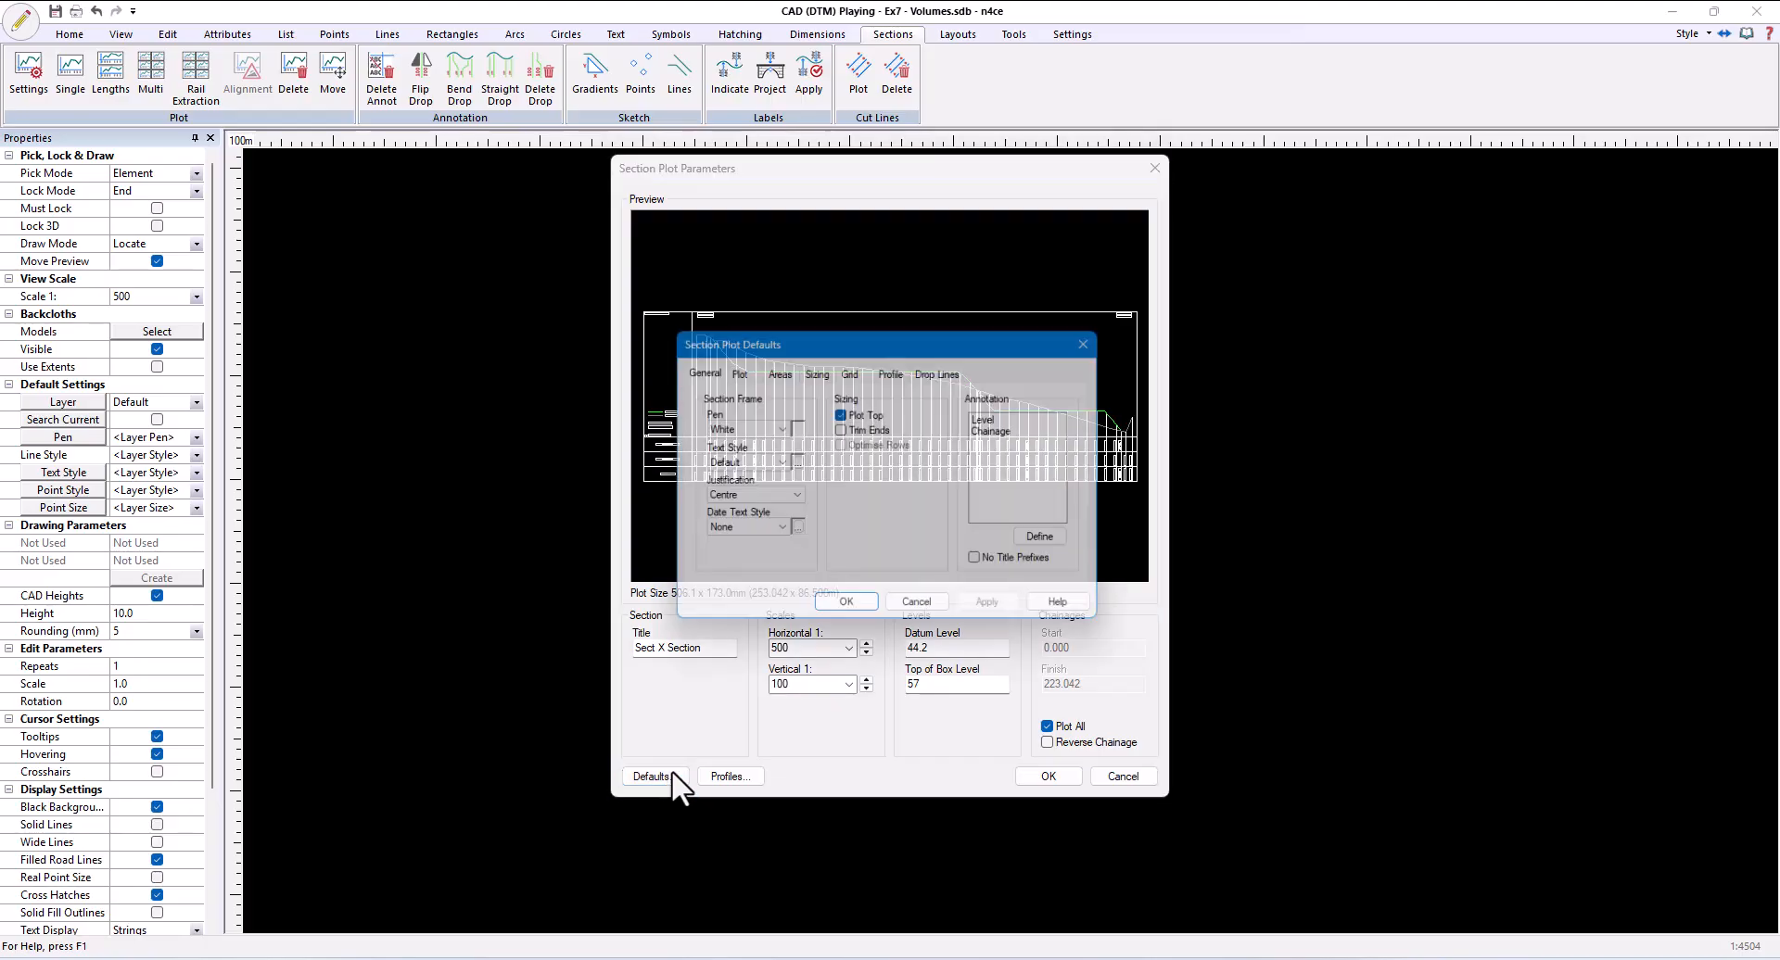
pyautogui.click(1057, 540)
pyautogui.click(764, 433)
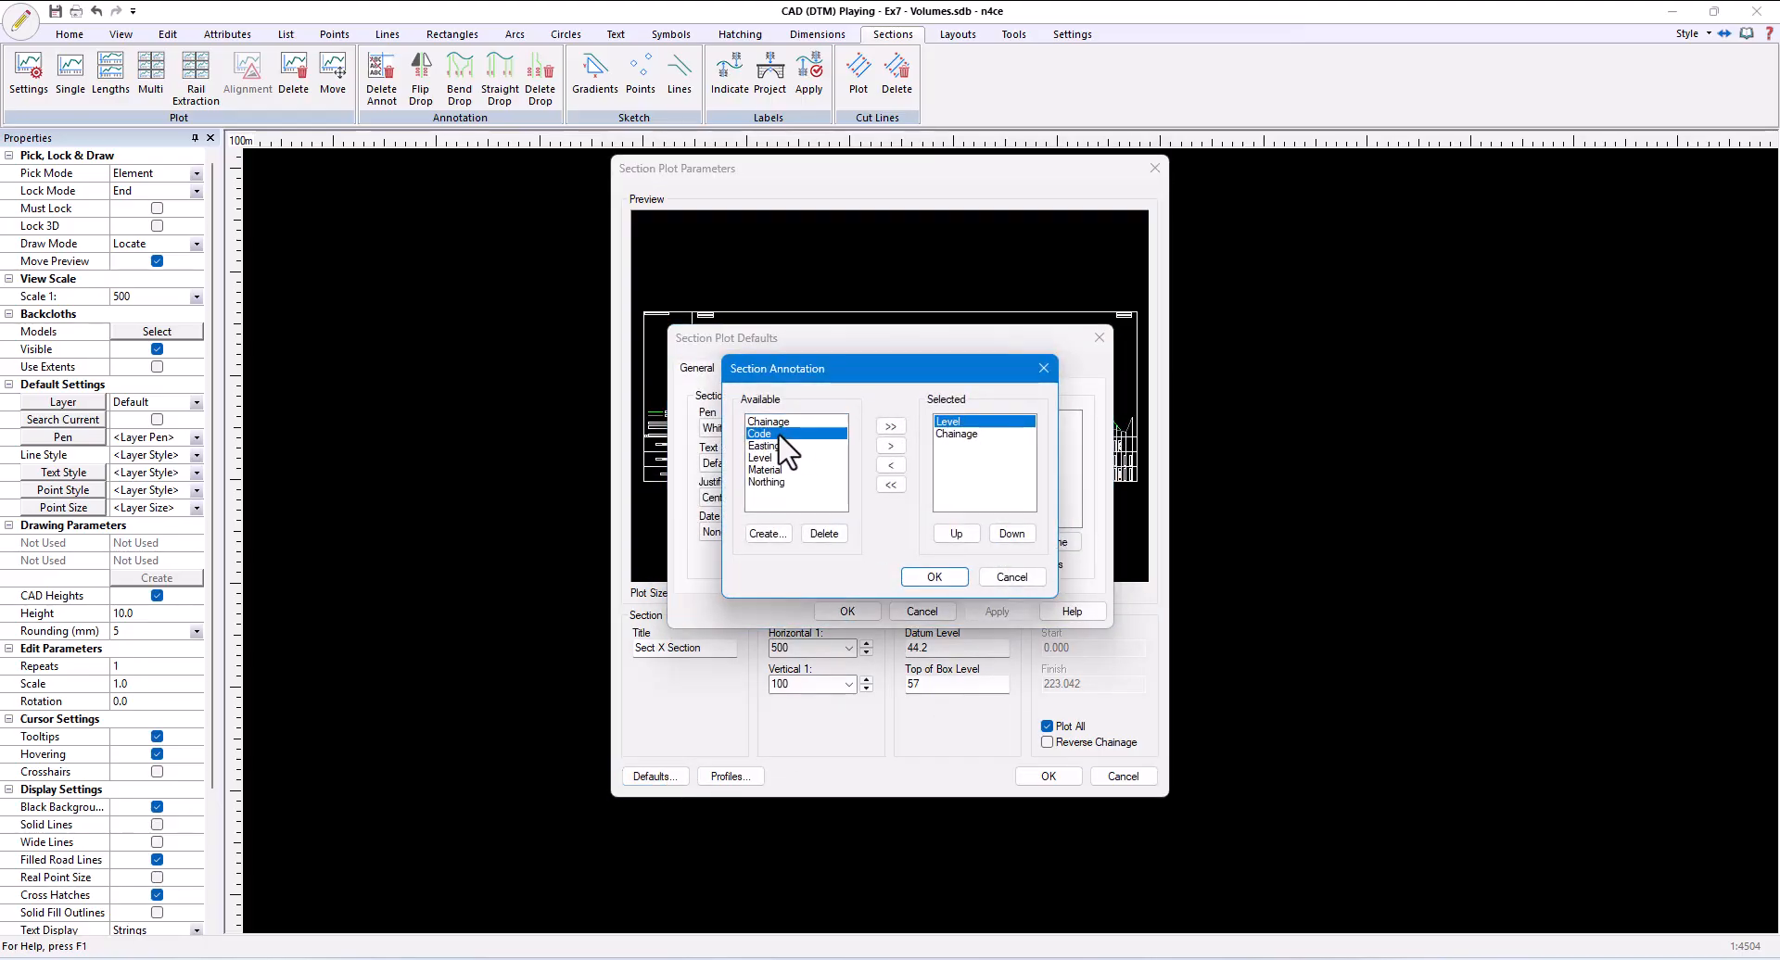
pyautogui.click(890, 446)
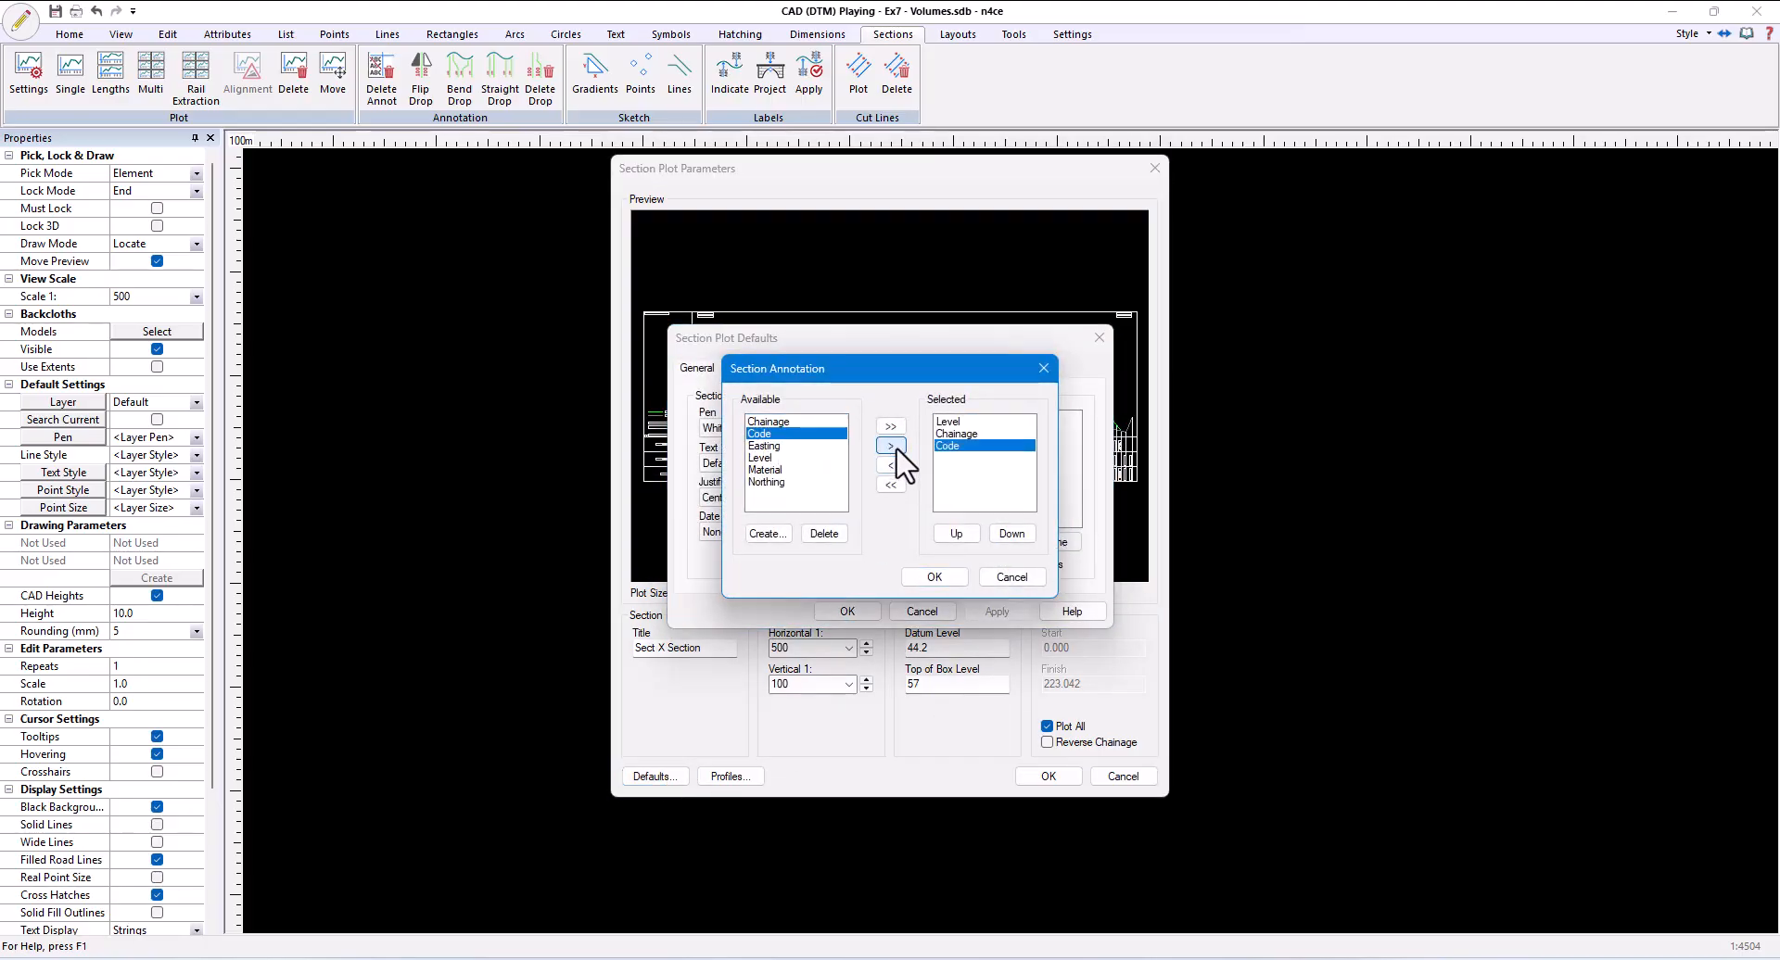
pyautogui.click(949, 447)
pyautogui.doubleClick(949, 447)
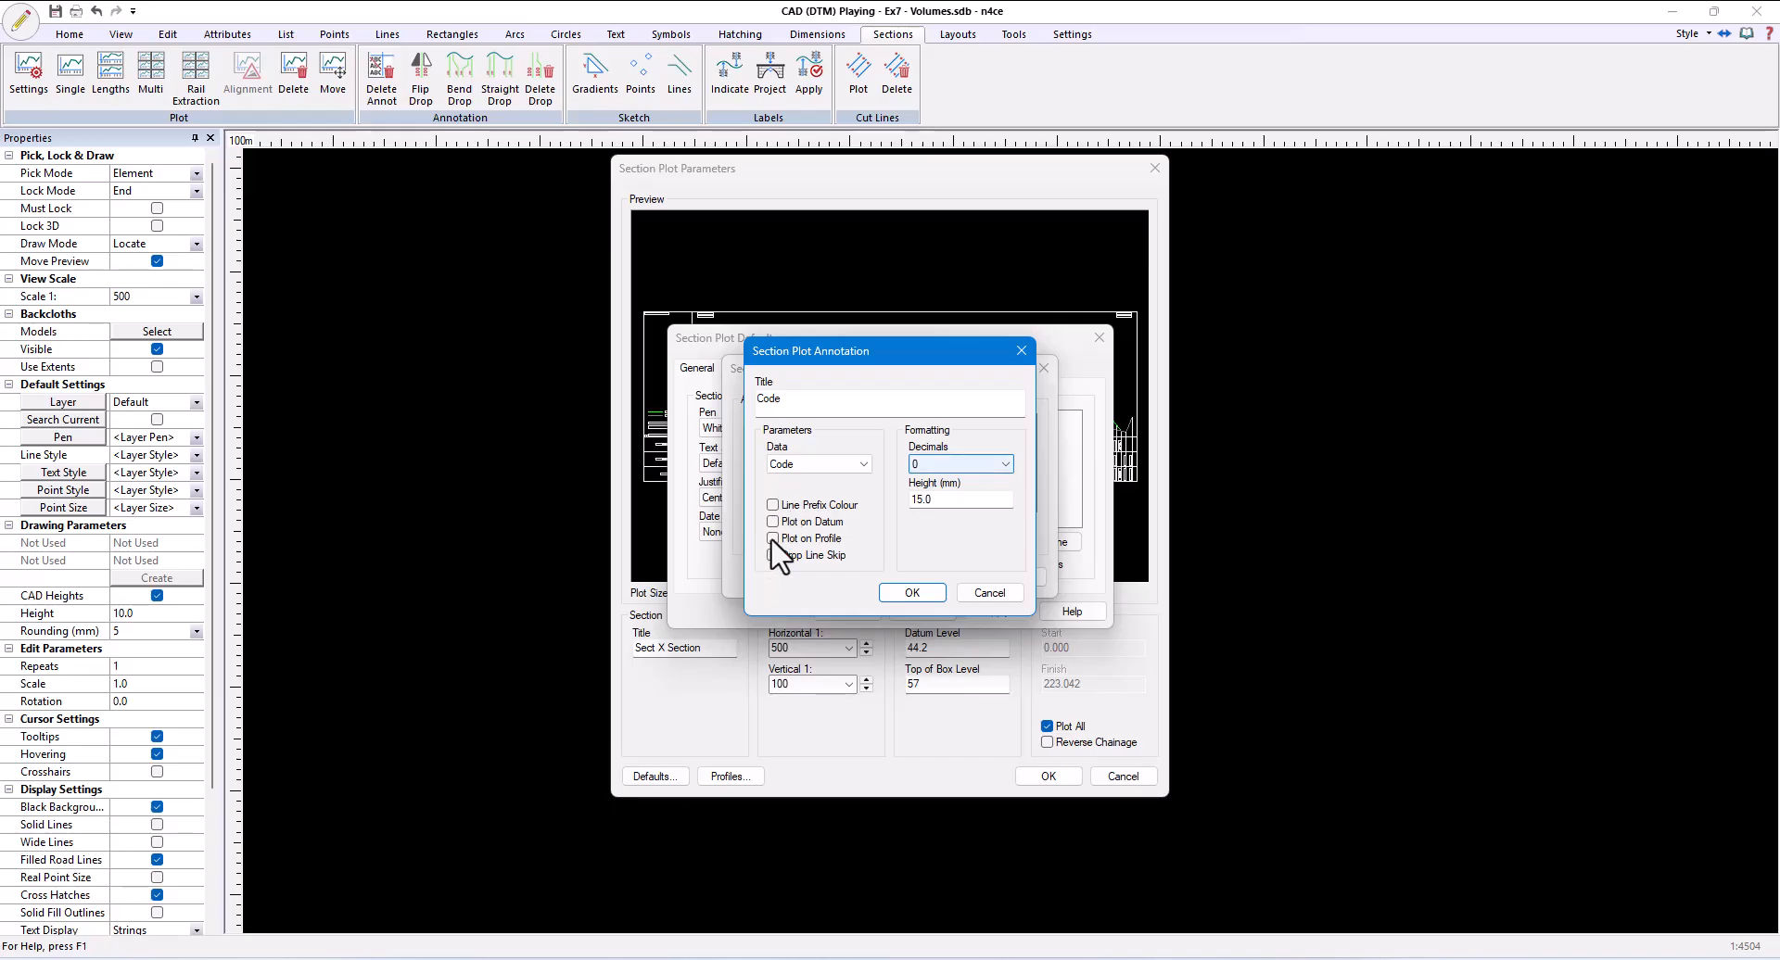
pyautogui.click(773, 538)
pyautogui.click(916, 592)
pyautogui.click(930, 576)
pyautogui.click(851, 612)
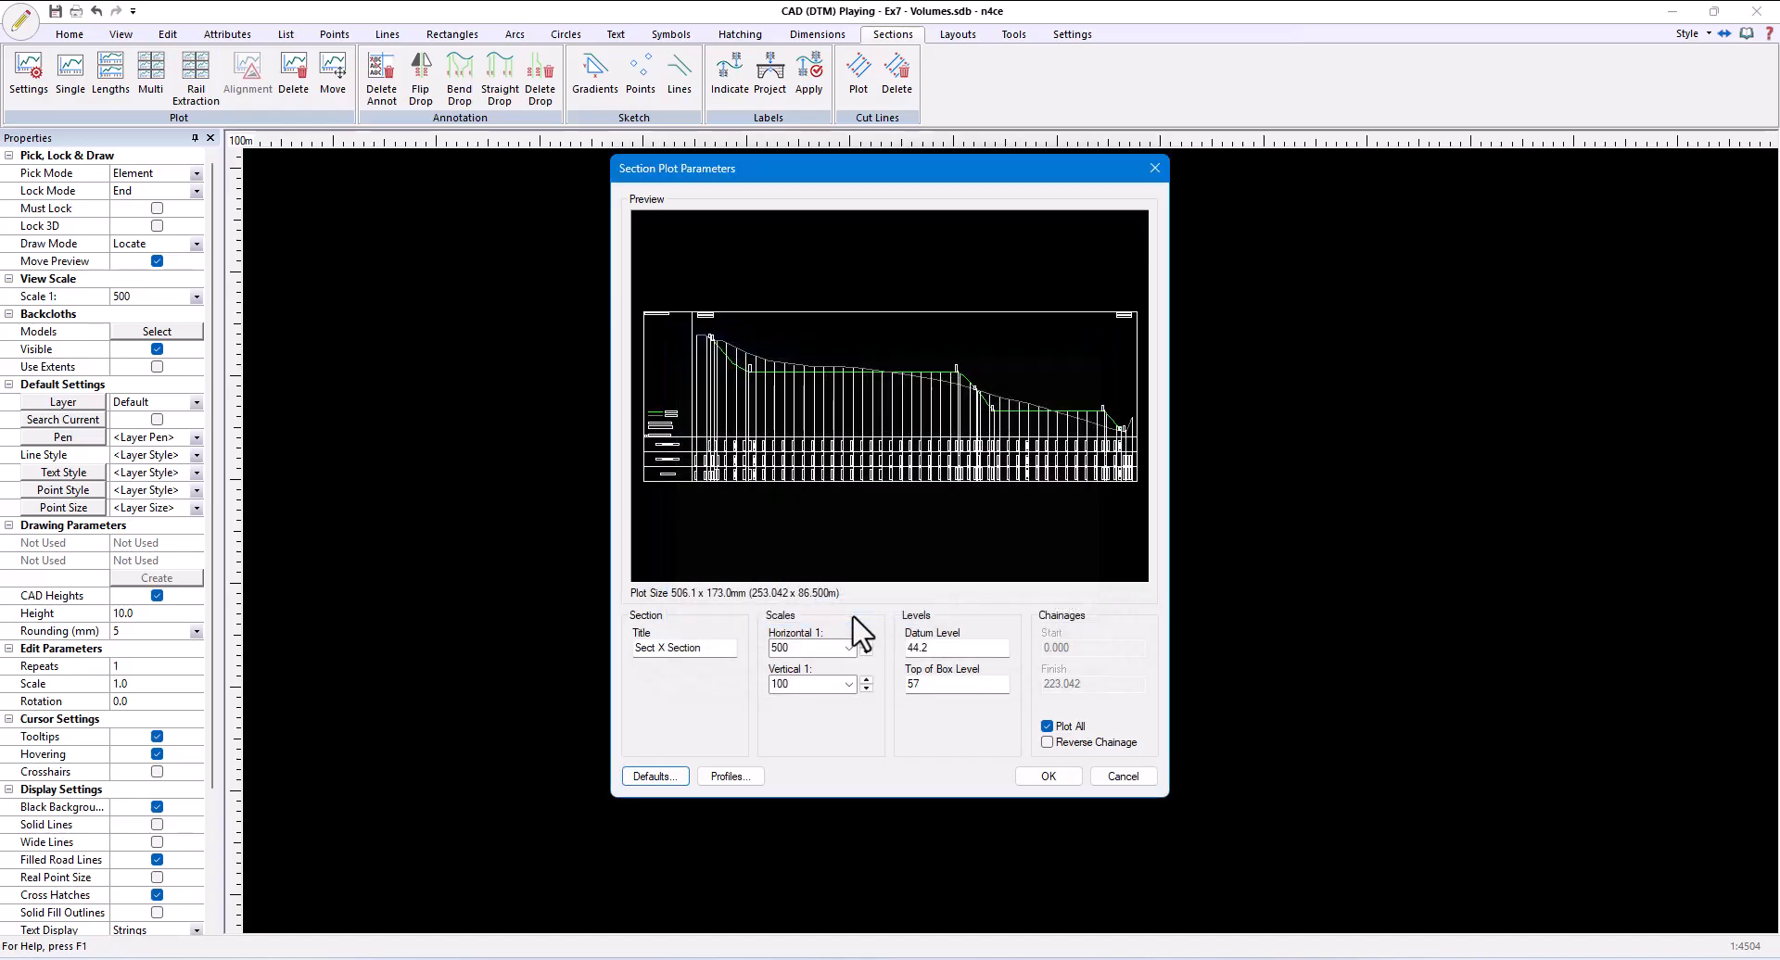
# - Accept the Sect X Section plot with drop lines at coded points, use Sect X Section as its layer, and place it below the existing section plot
pyautogui.scroll(4, 971, 364)
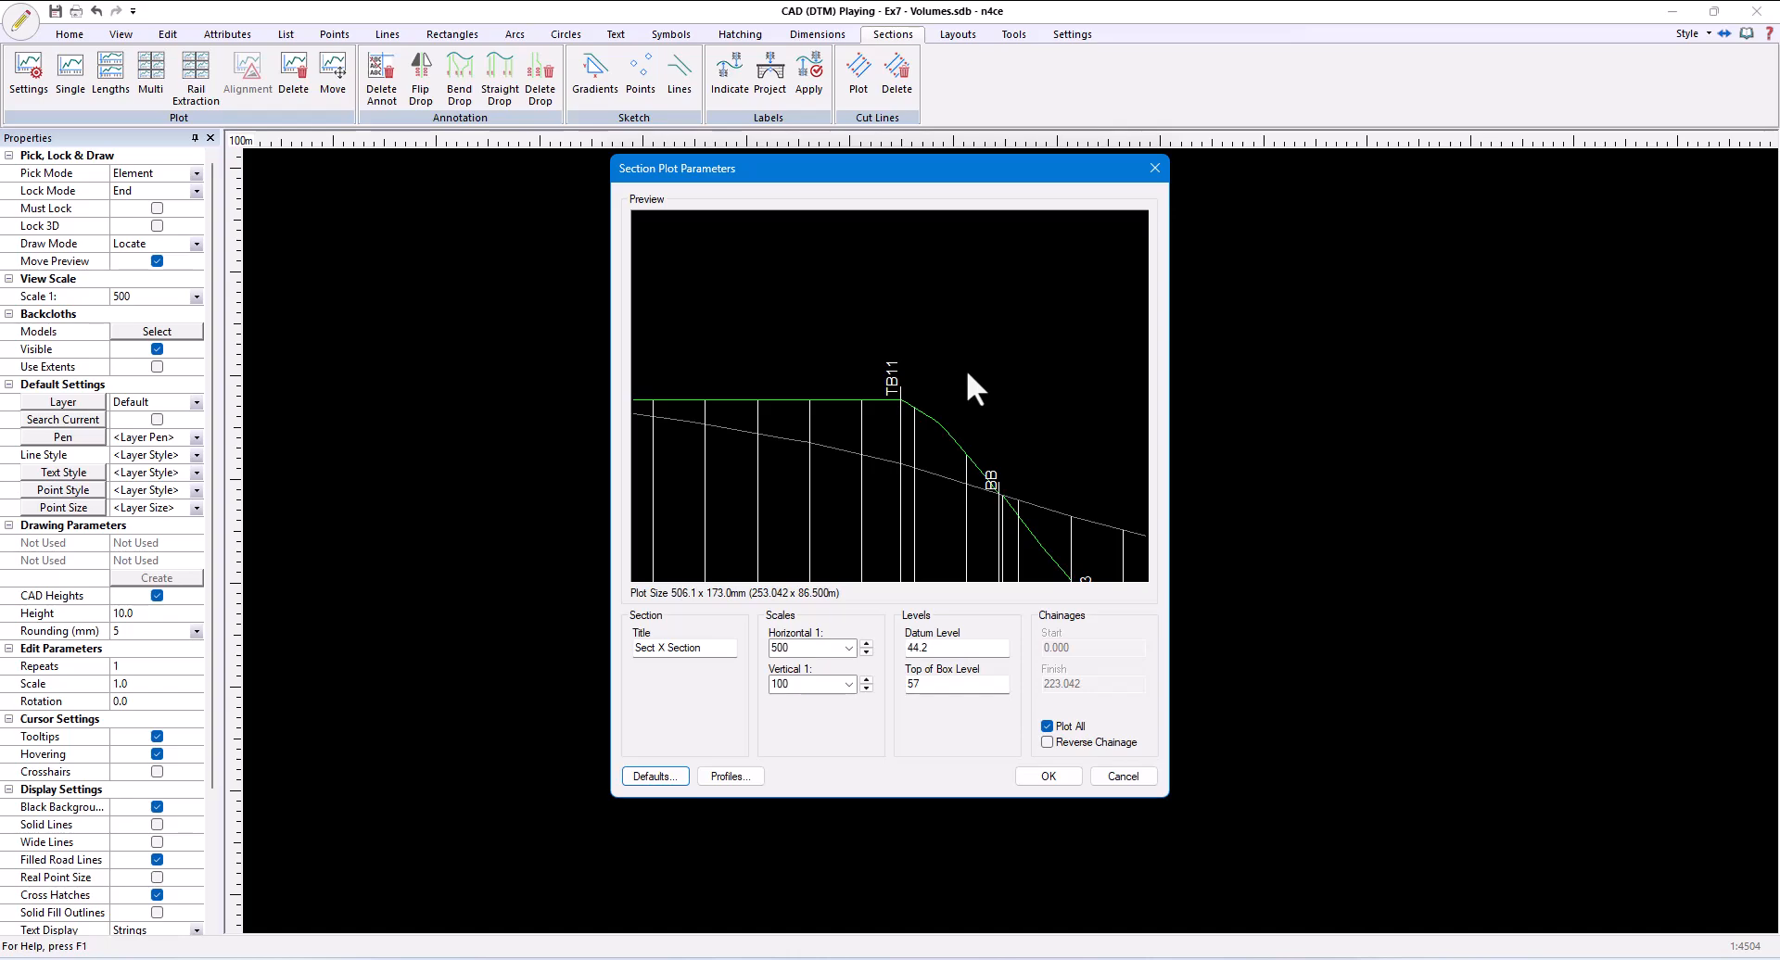
pyautogui.scroll(-5, 965, 371)
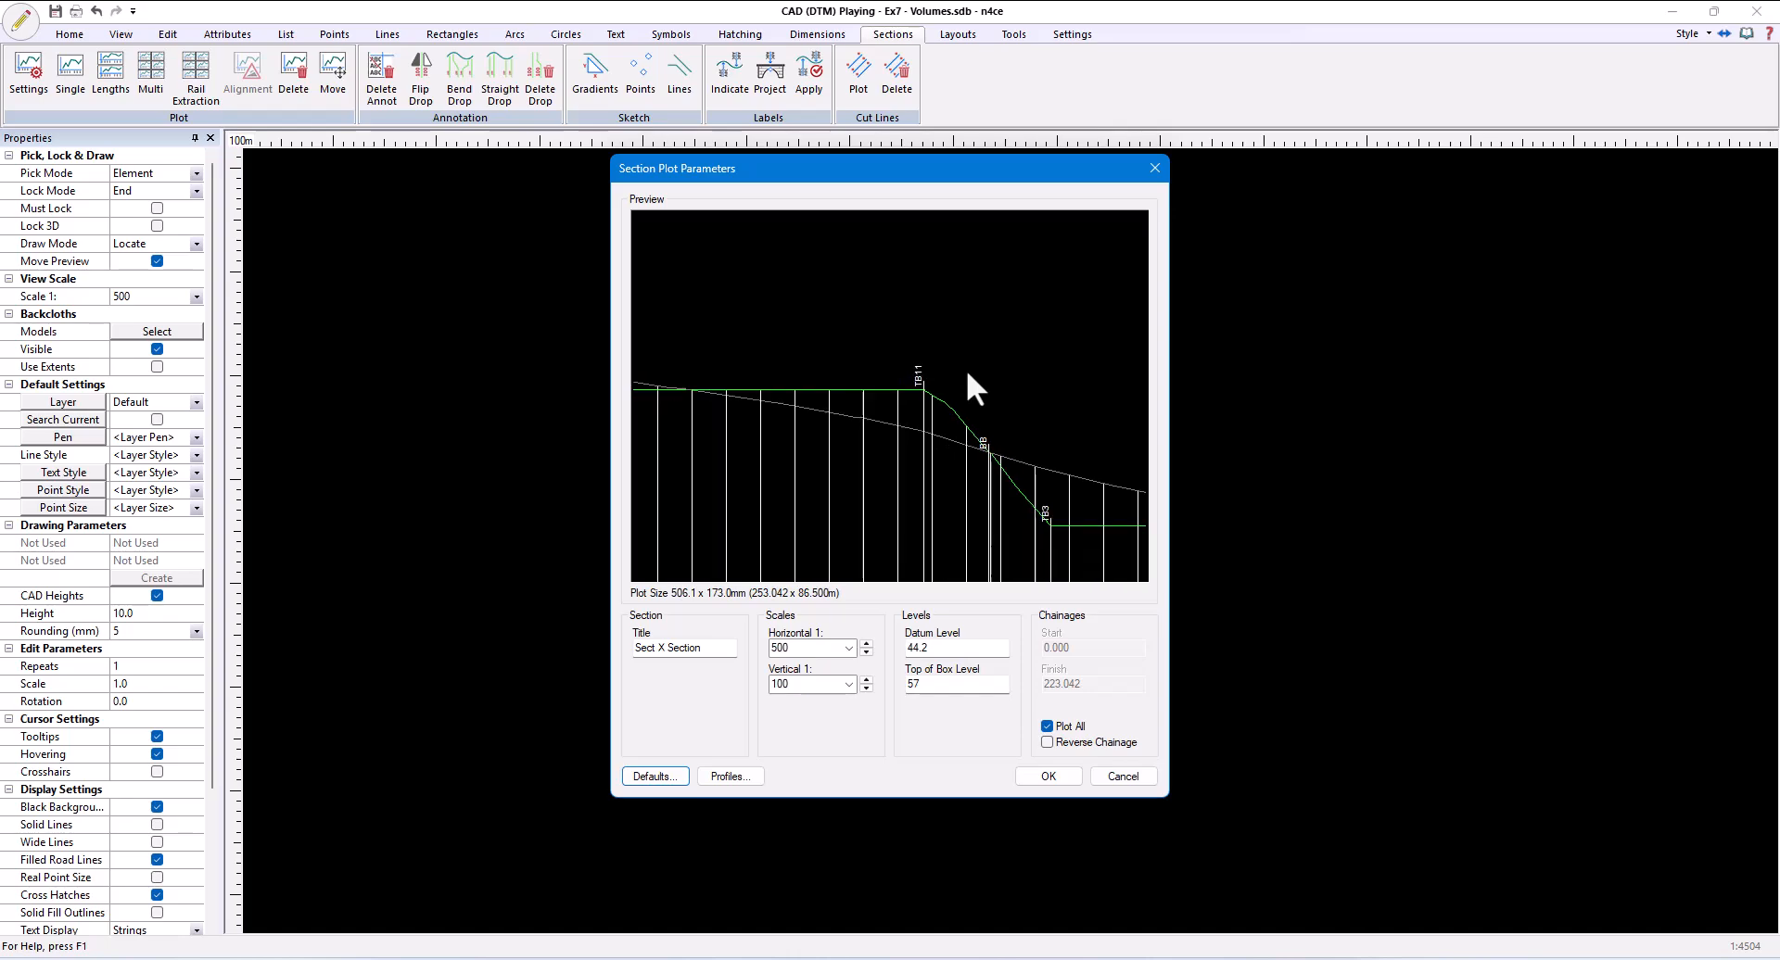
pyautogui.click(1050, 779)
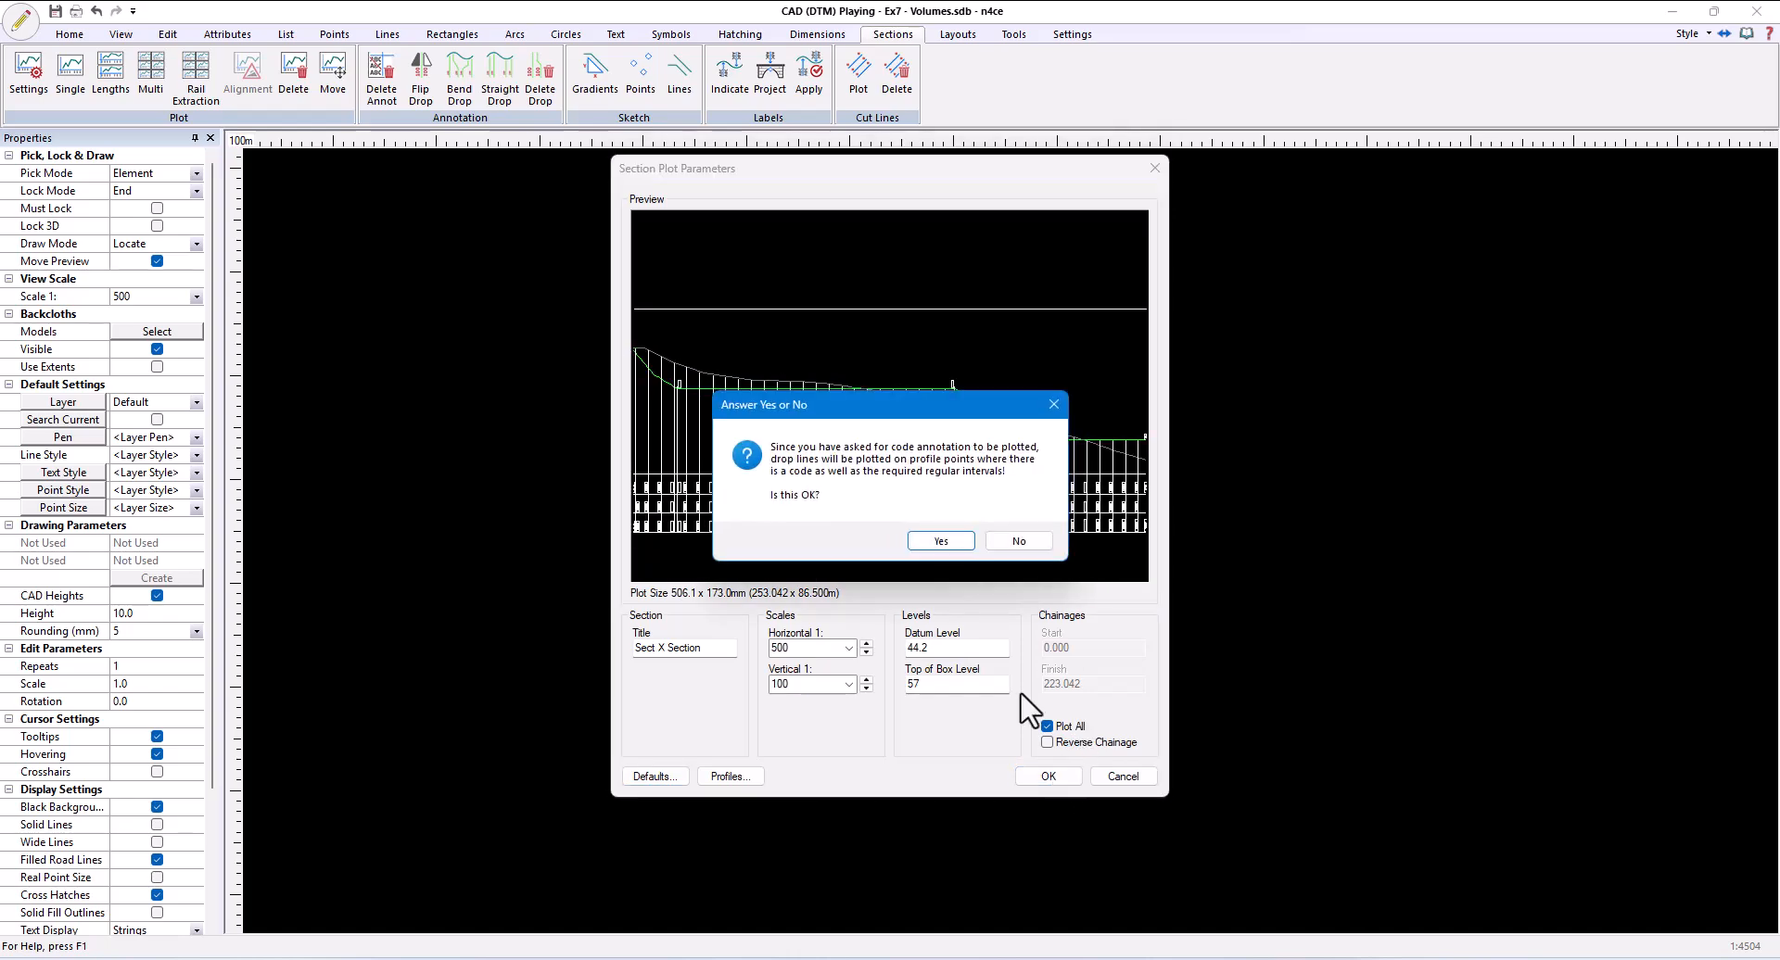
pyautogui.click(940, 541)
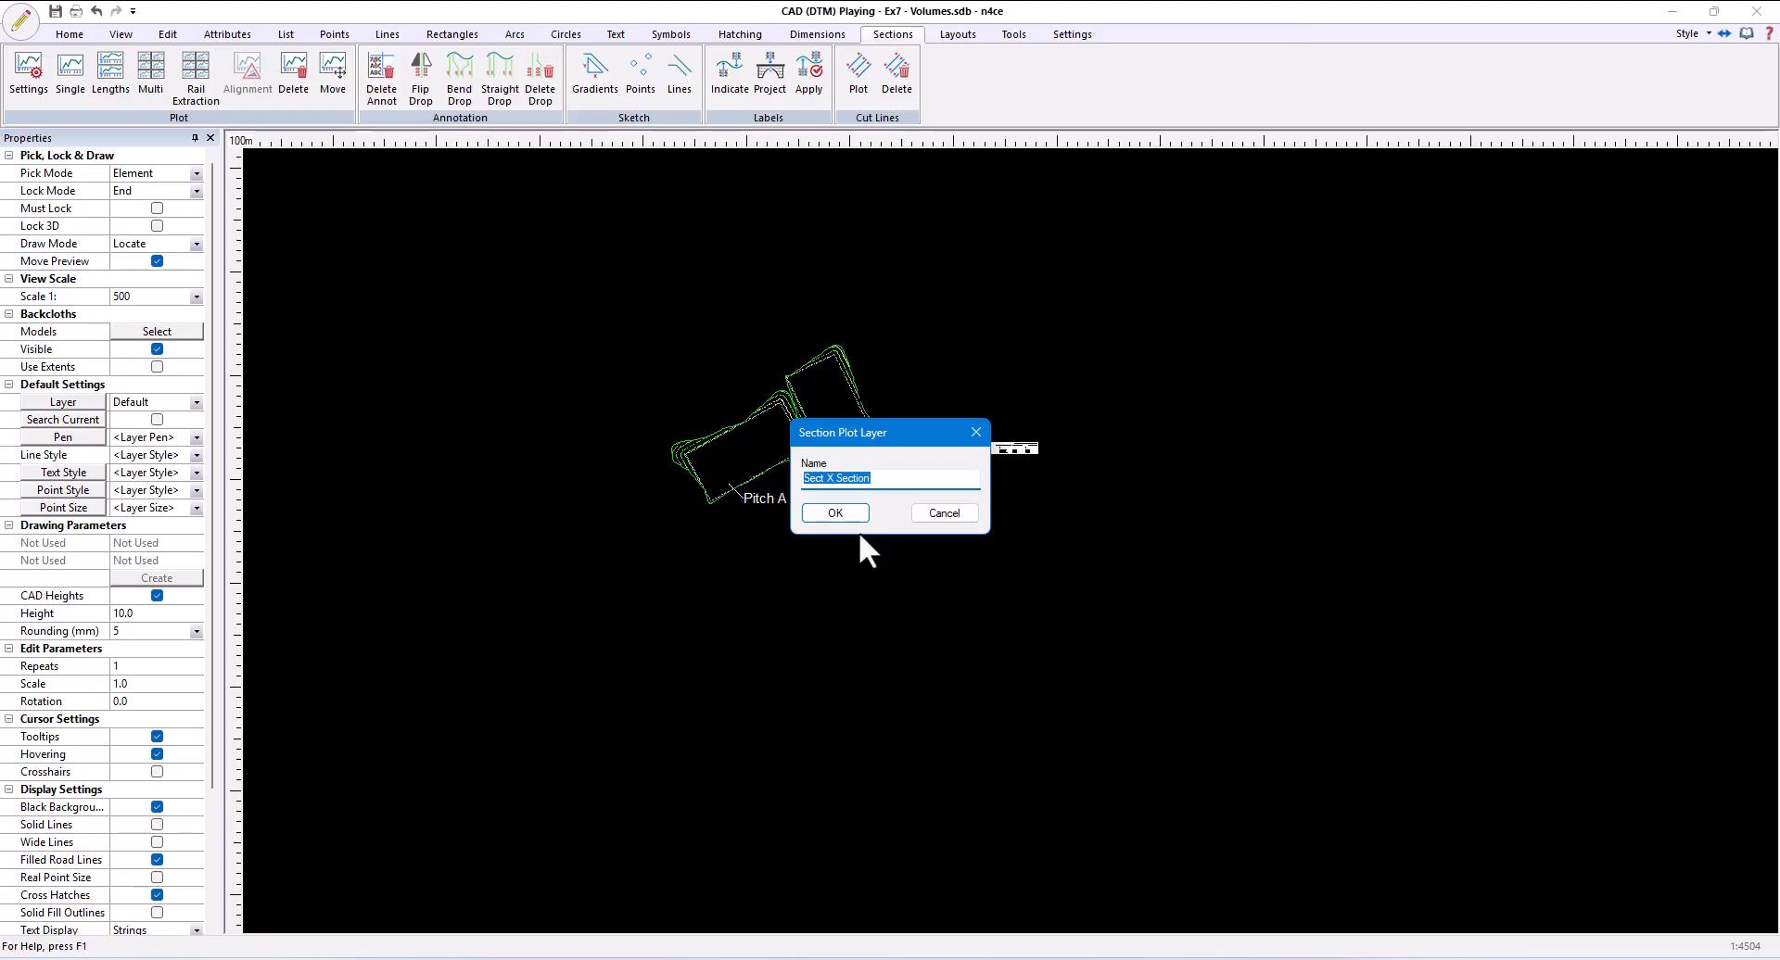
pyautogui.click(836, 513)
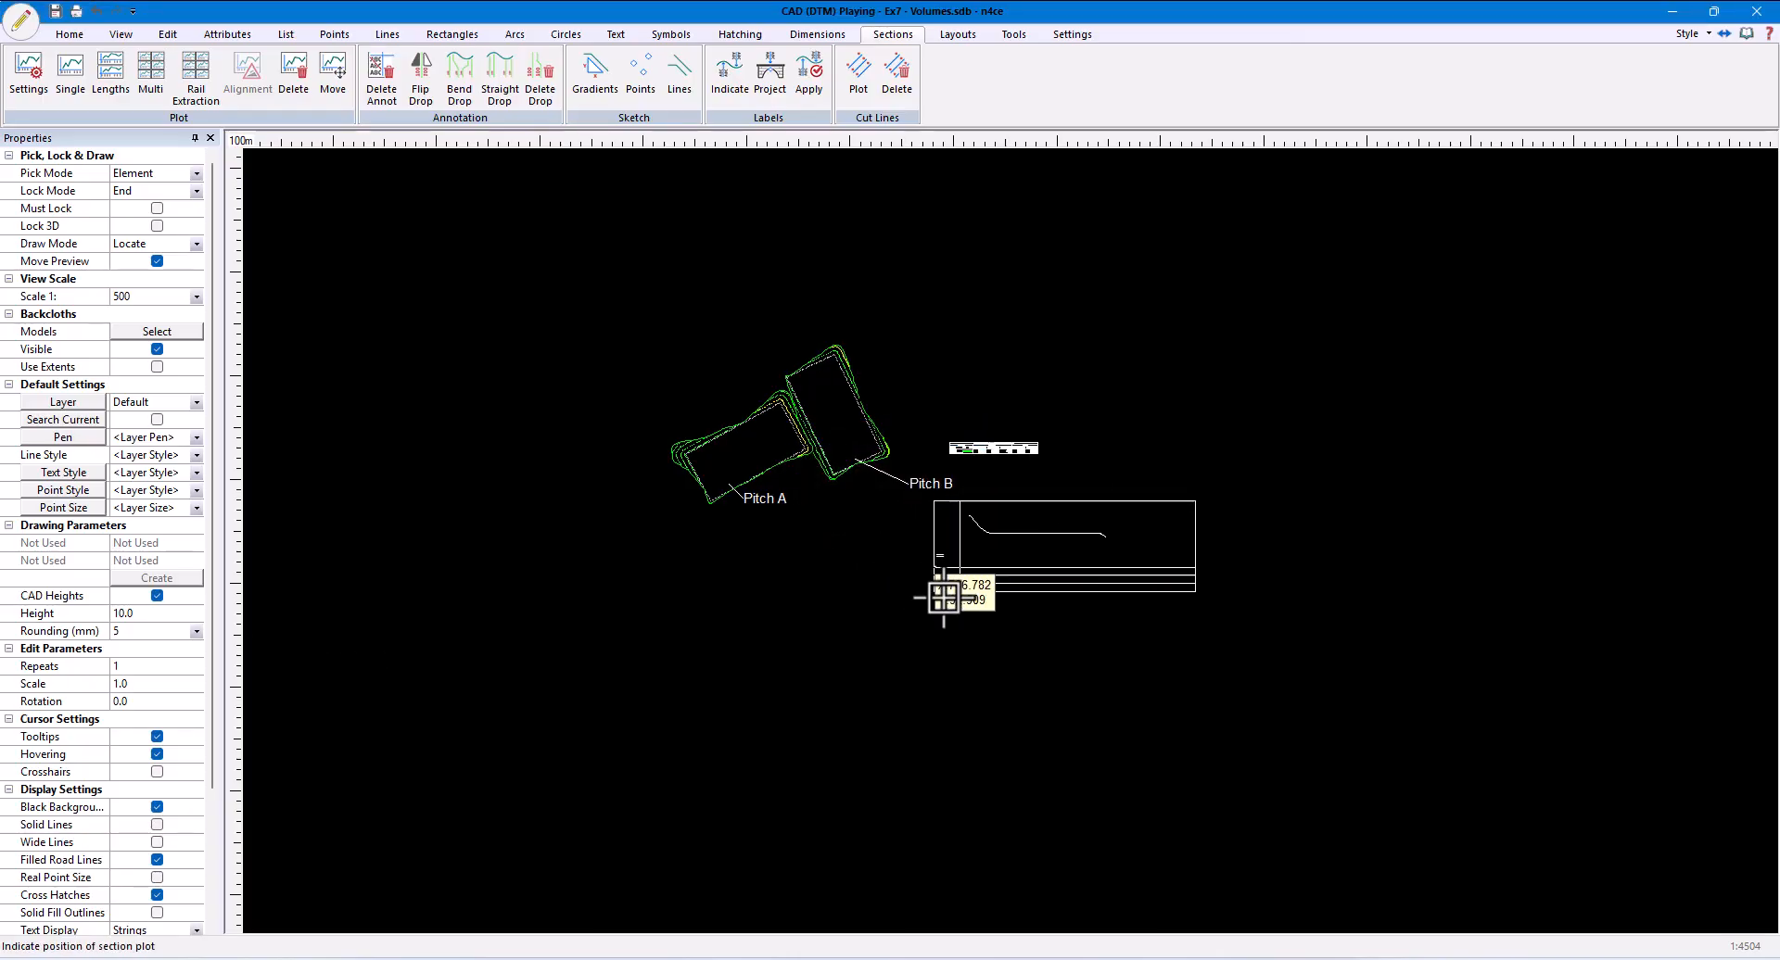
pyautogui.click(950, 607)
# - Hatch the area between the ground and Playing profiles over the first pitch with pattern ANSI31 at scale 0.5
pyautogui.scroll(5, 1081, 604)
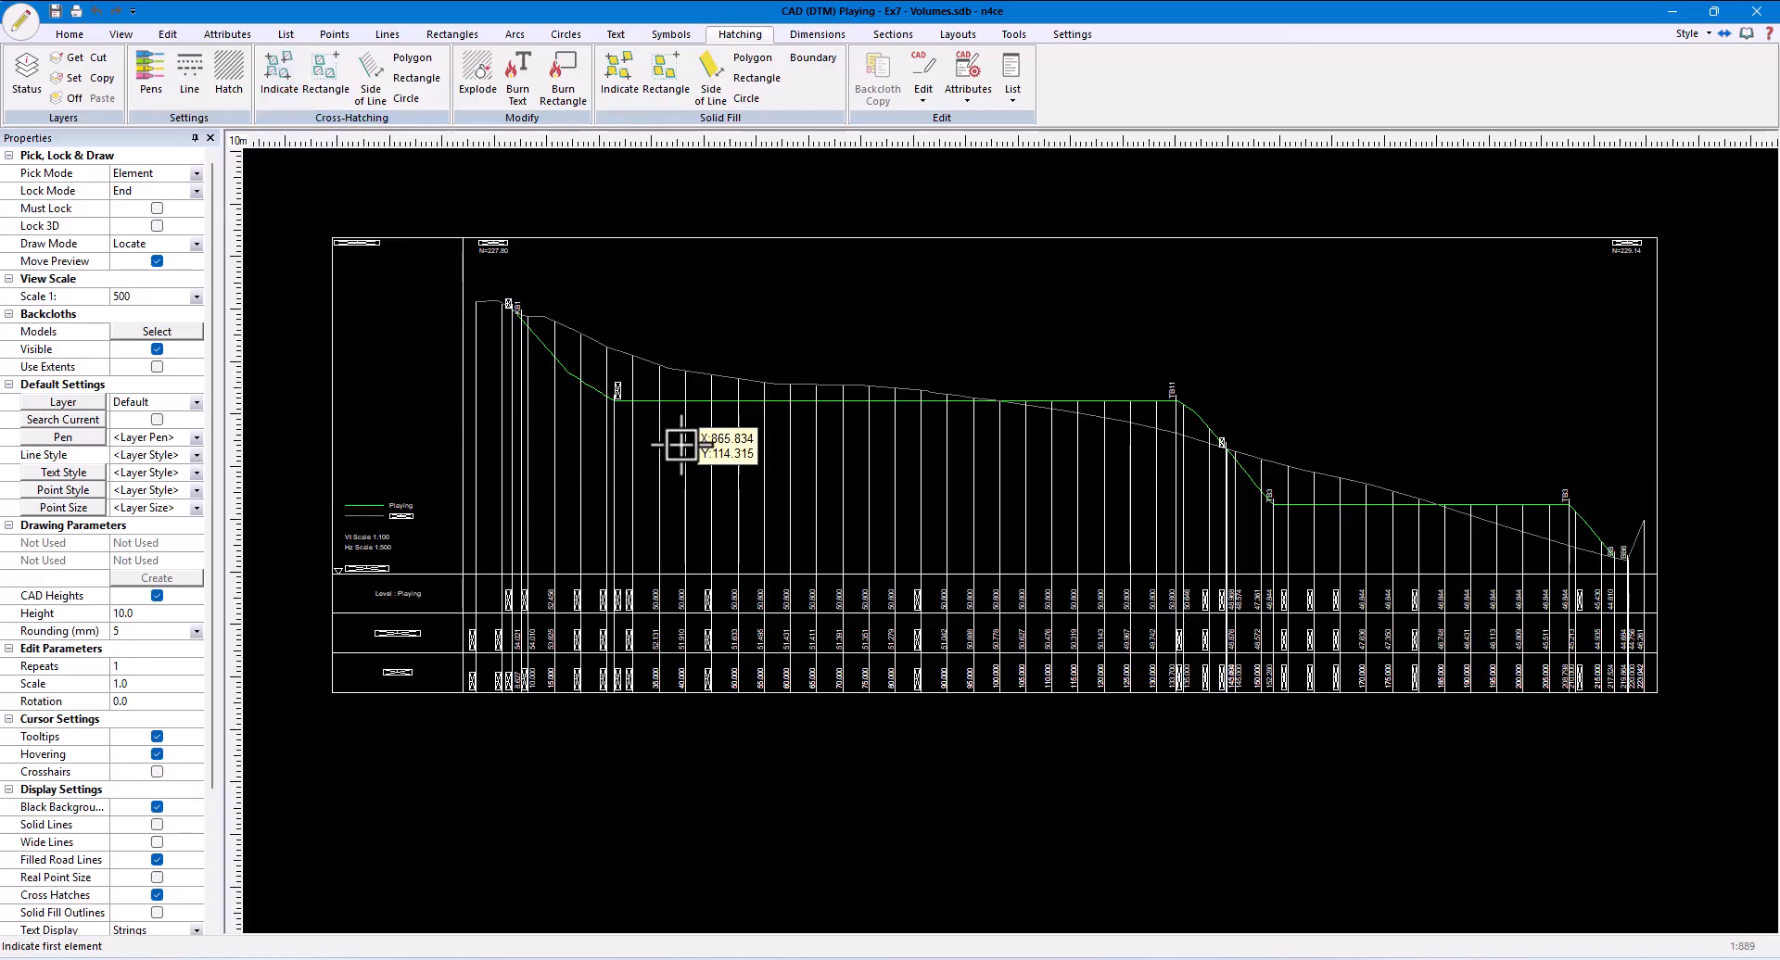
pyautogui.click(650, 359)
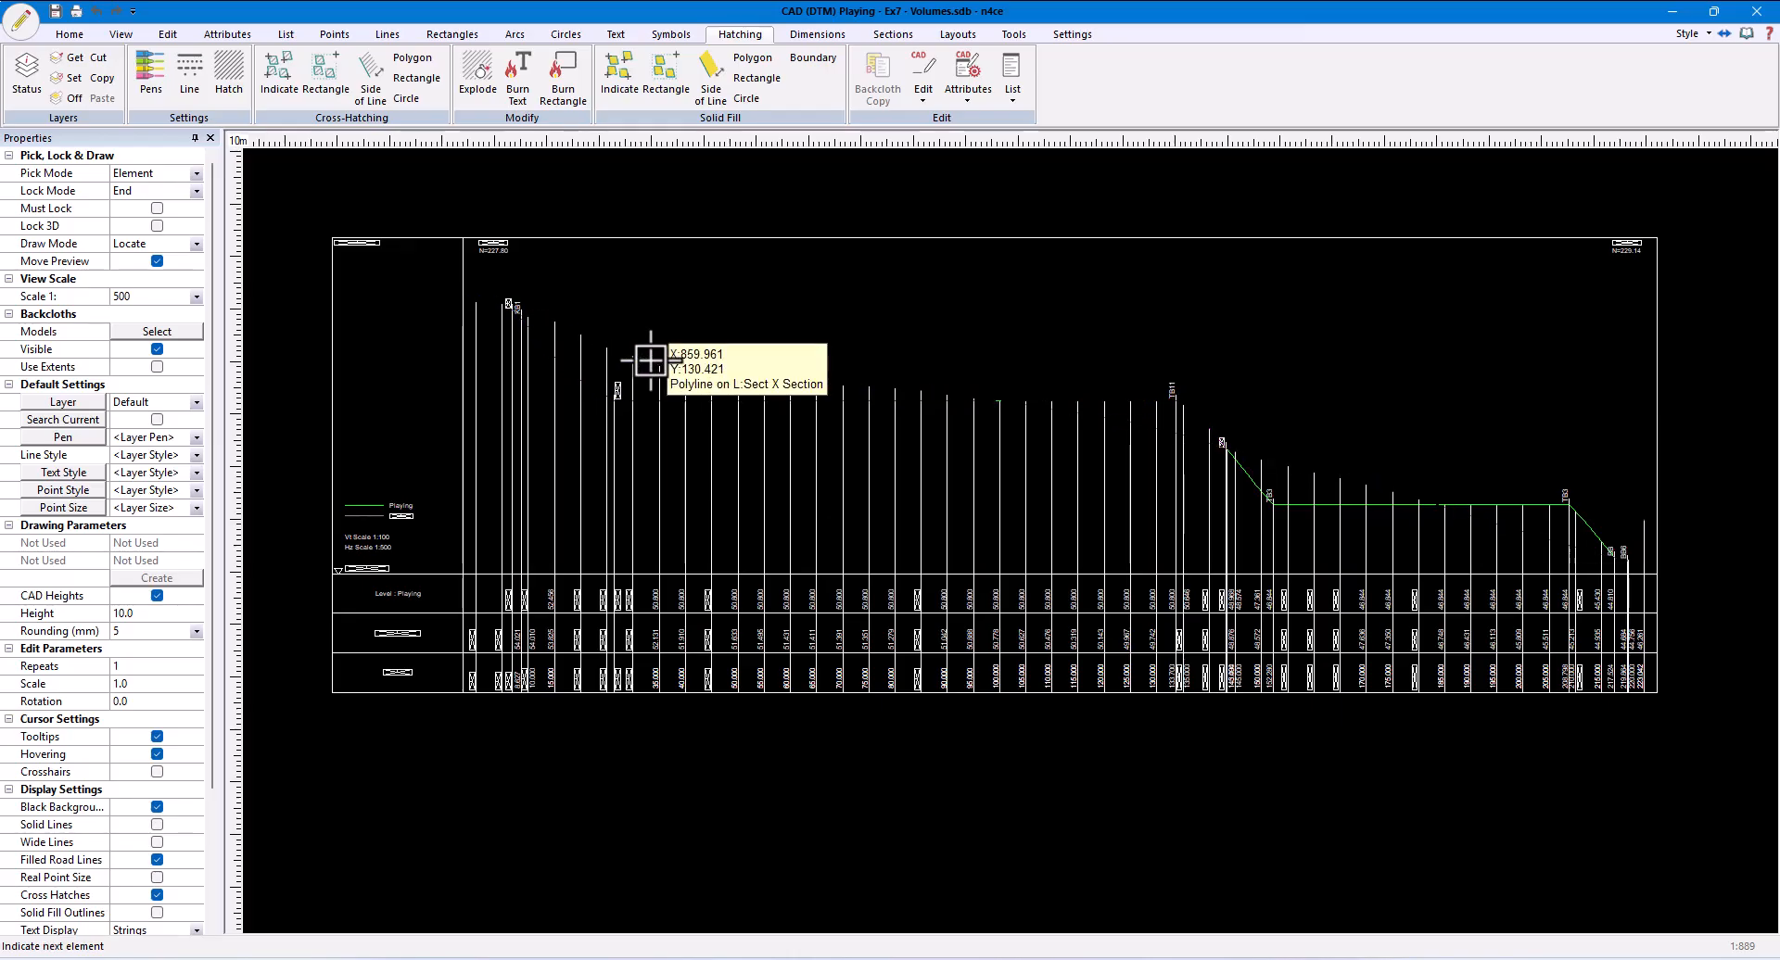
pyautogui.rightClick(788, 282)
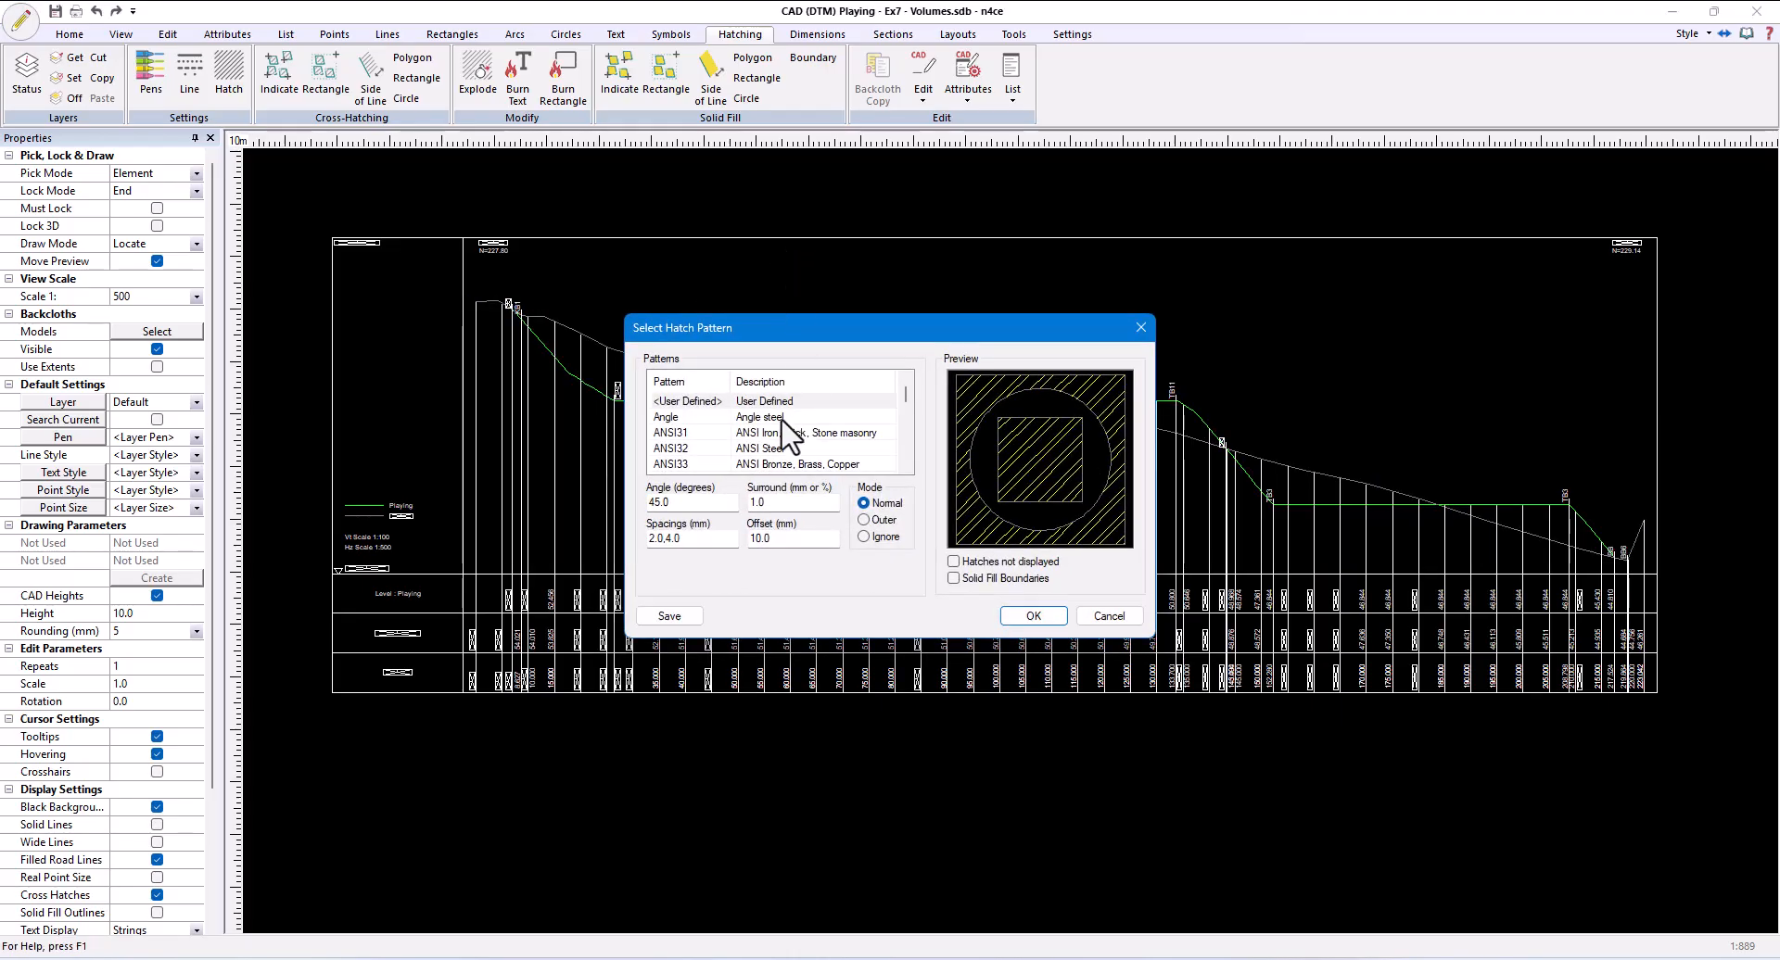
pyautogui.click(680, 435)
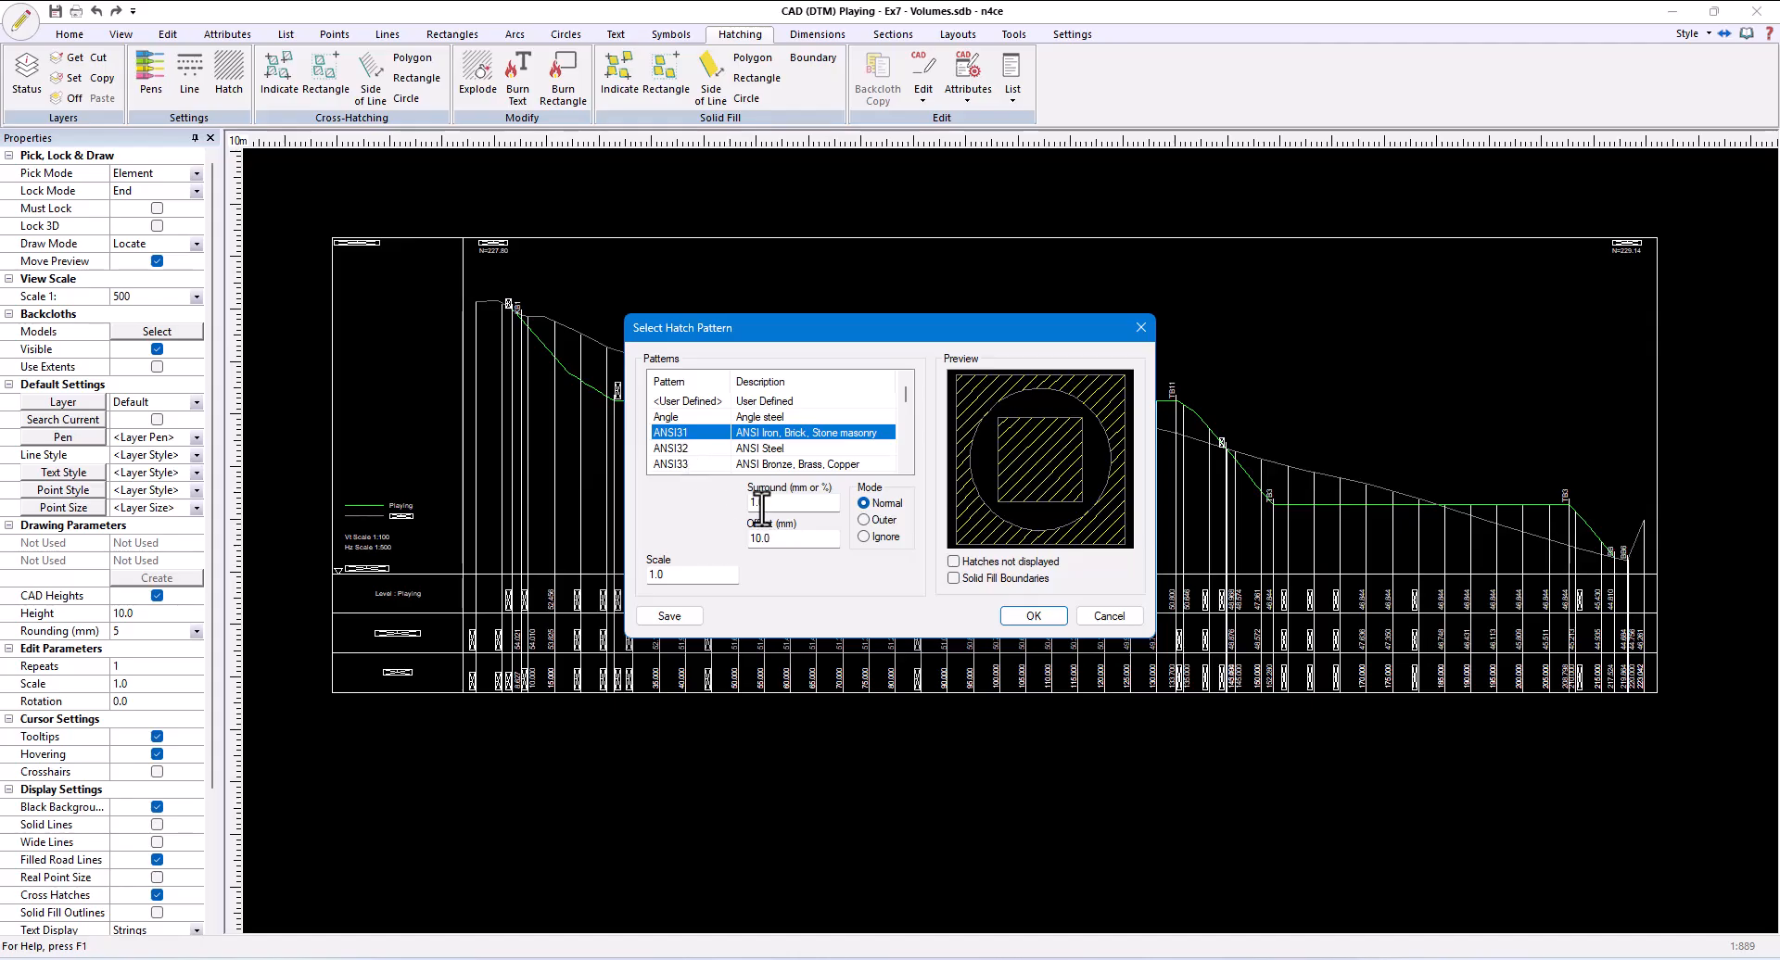
pyautogui.press('Tab')
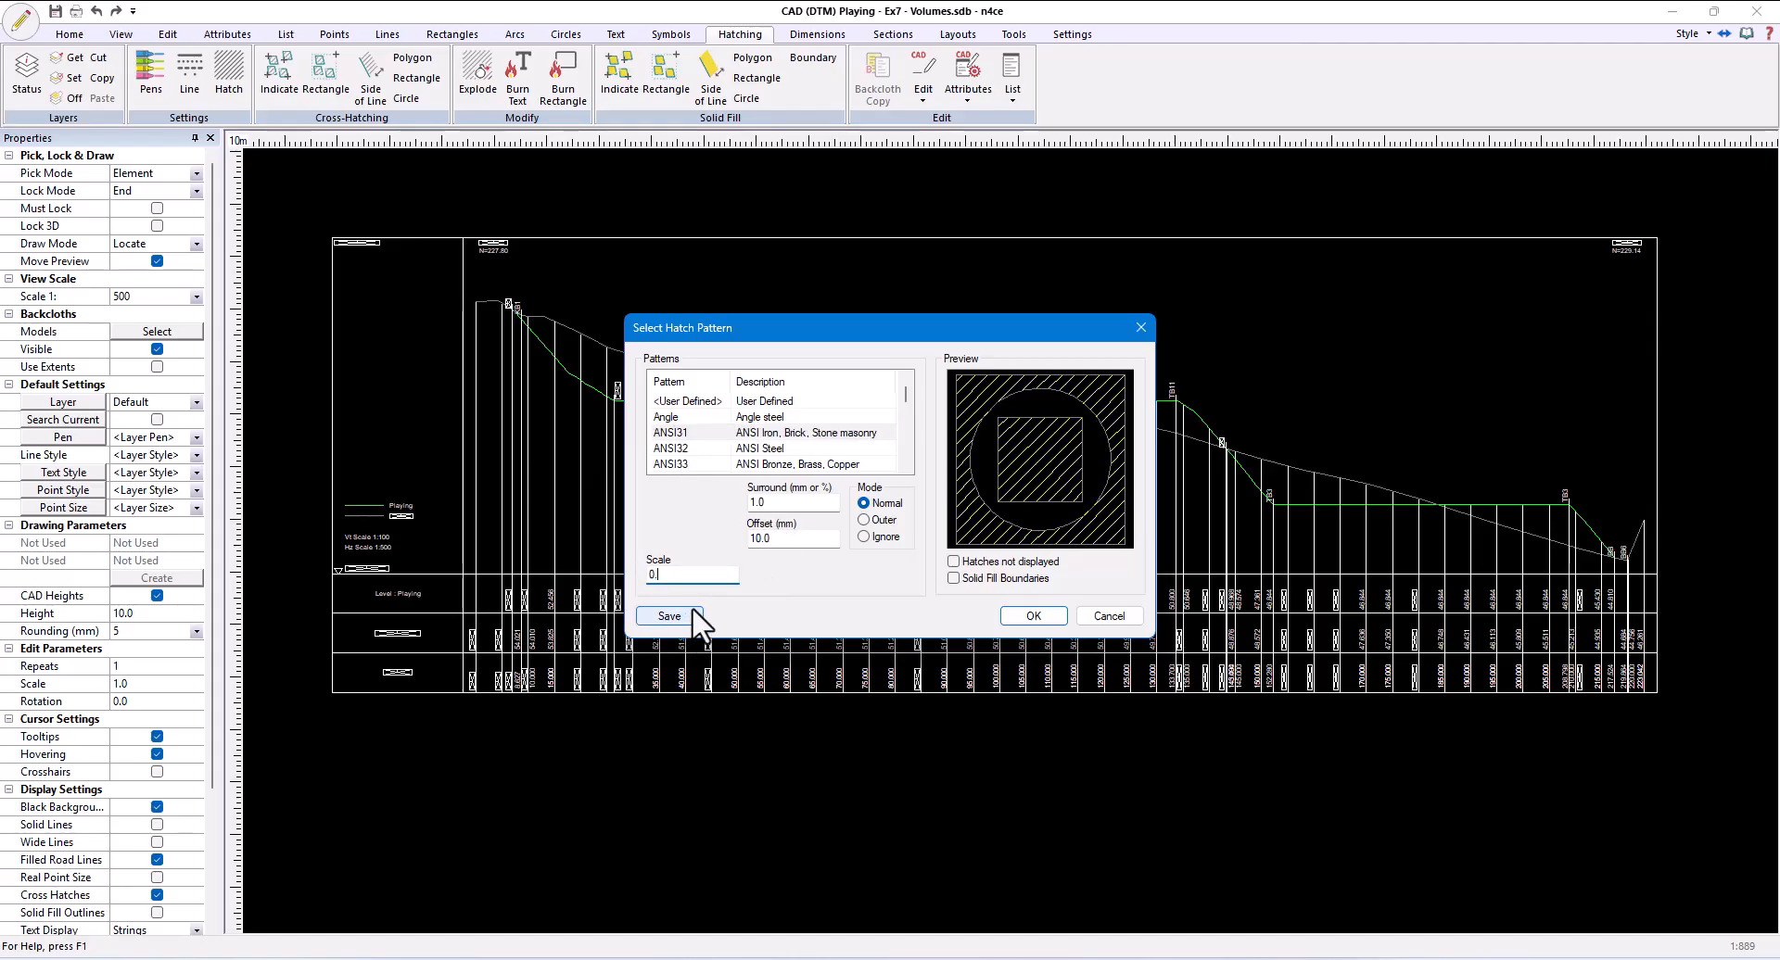
pyautogui.write('0.5')
pyautogui.click(1032, 619)
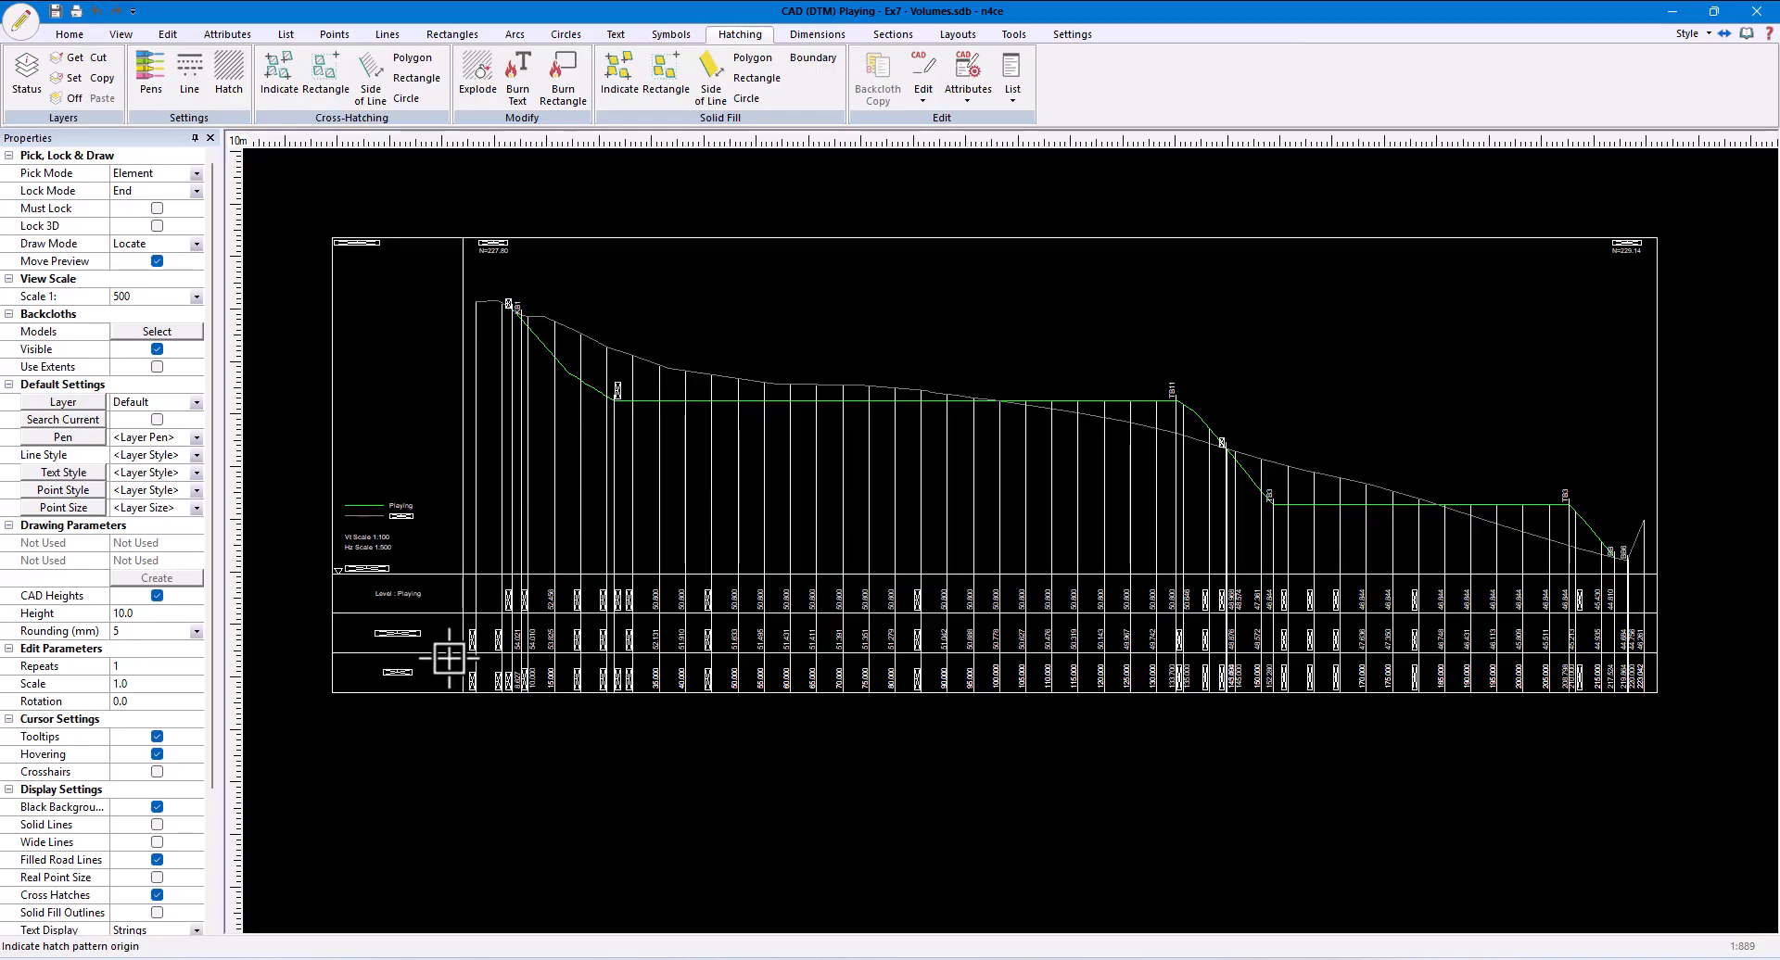
pyautogui.click(363, 700)
pyautogui.click(445, 719)
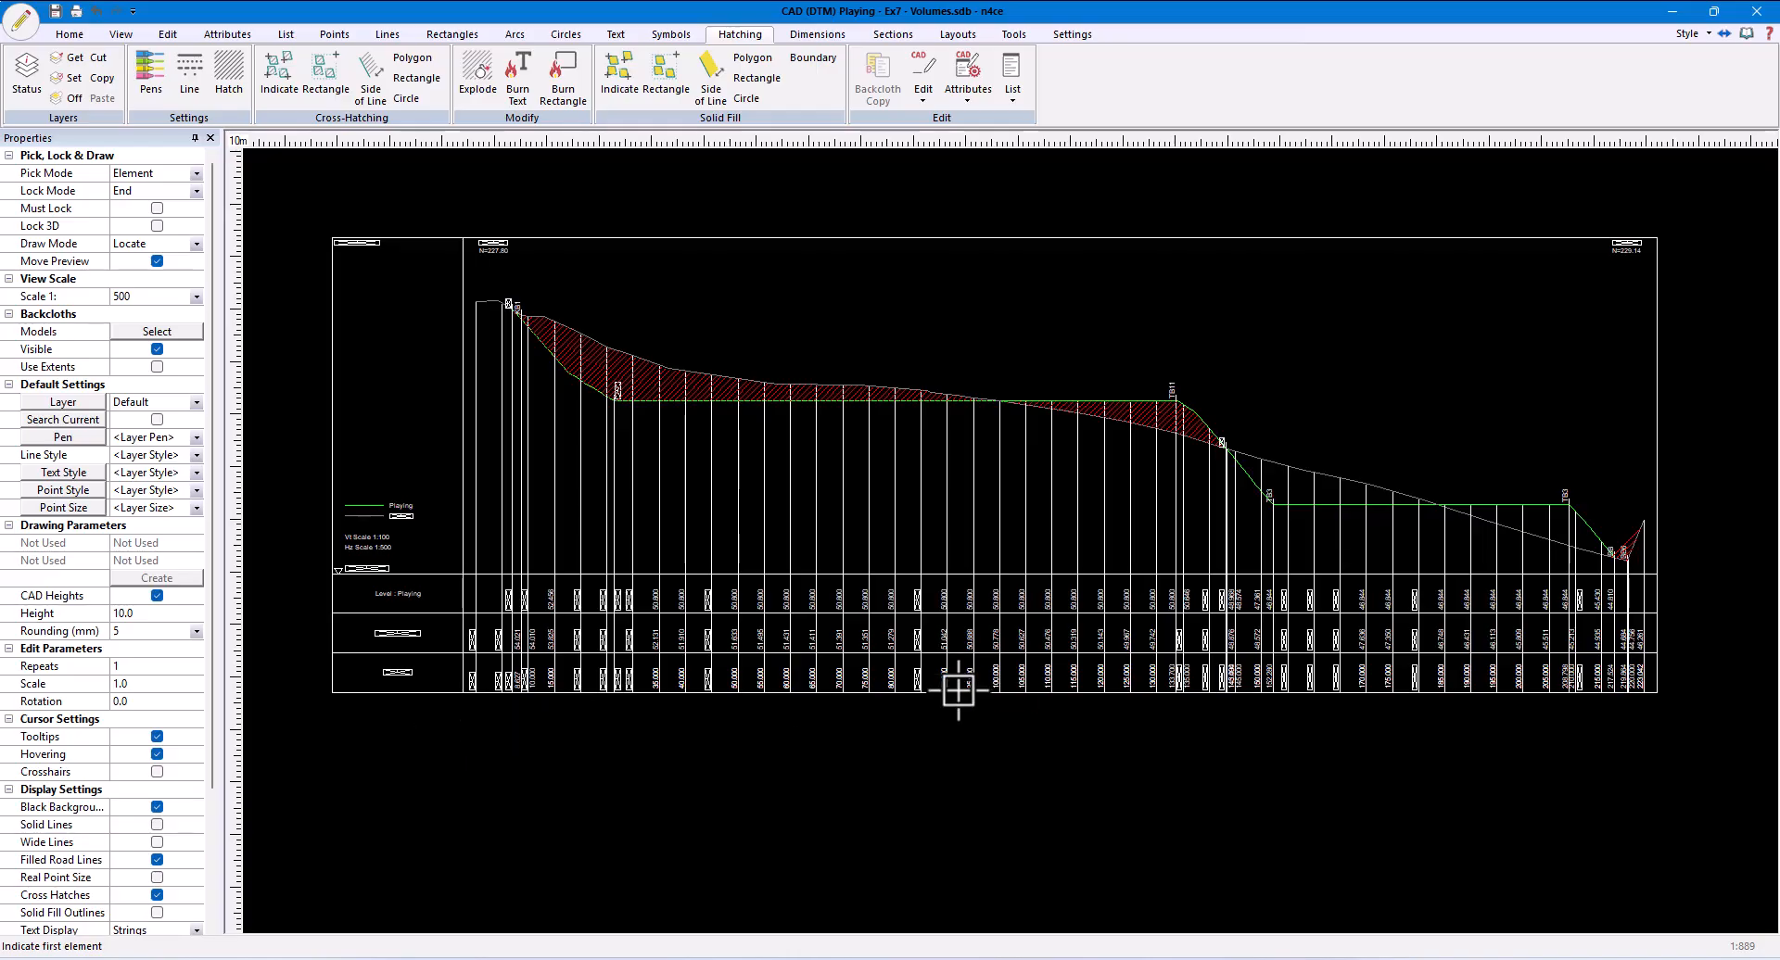
# - Hatch the area between the ground and Playing profiles over the second pitch with pattern ANSI31 at scale 0.5
pyautogui.rightClick(918, 632)
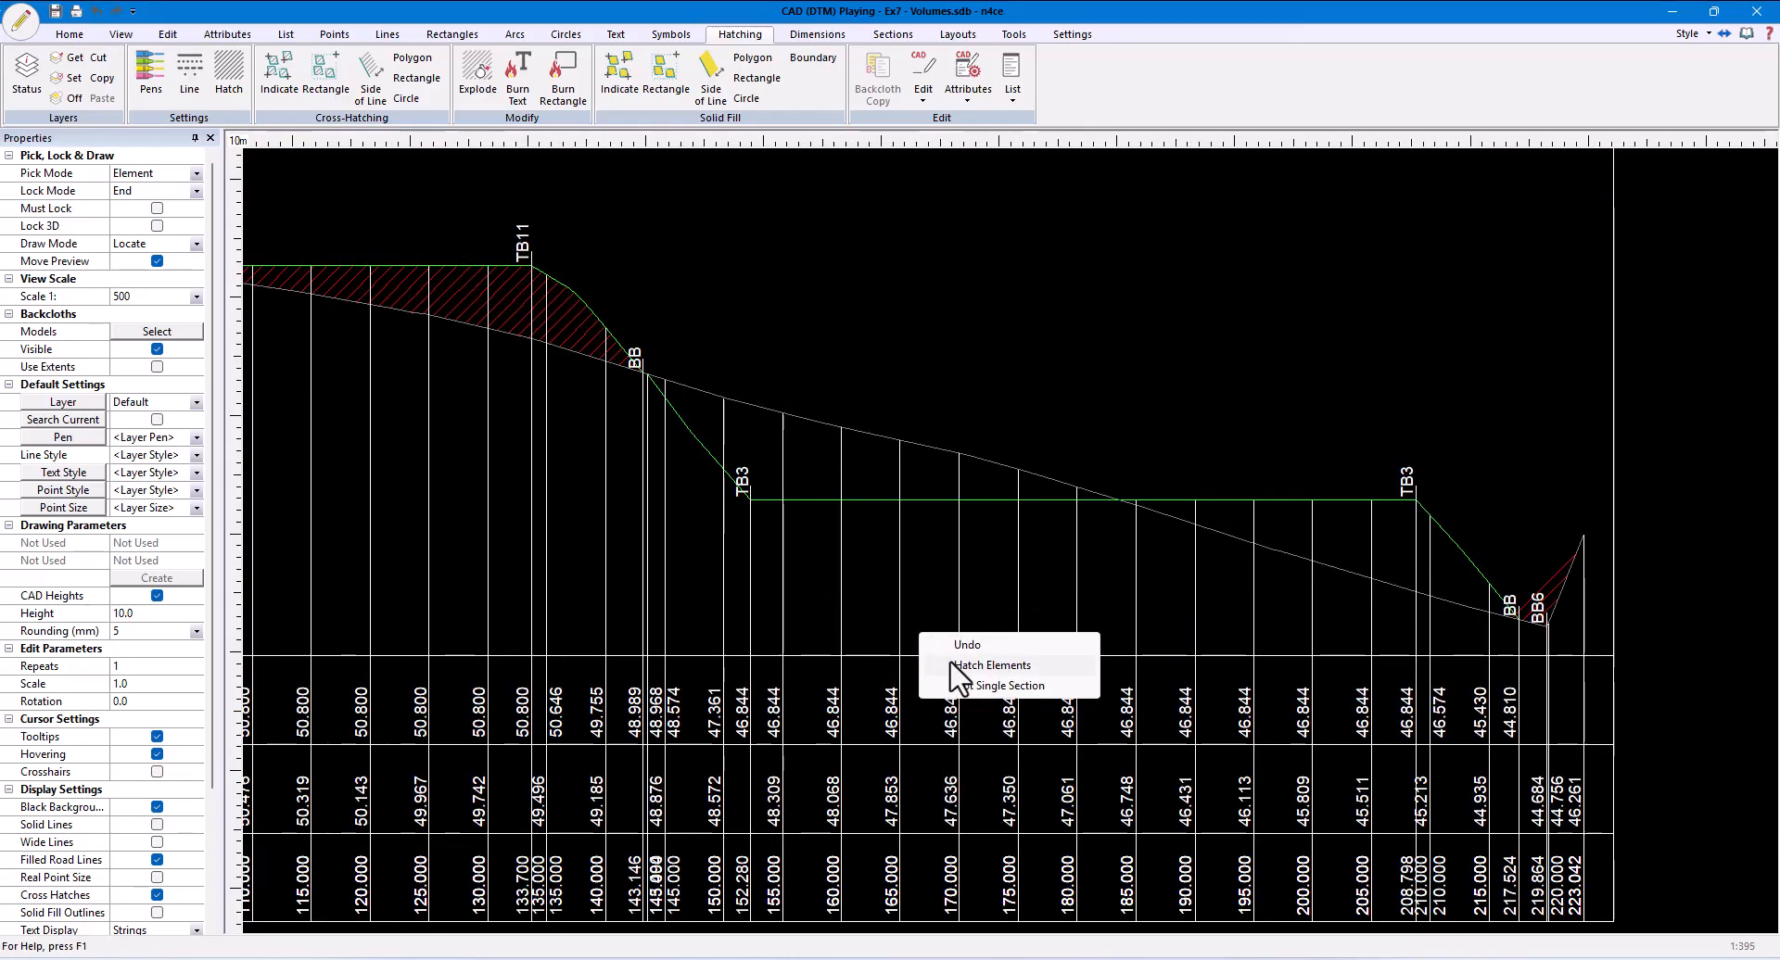
pyautogui.click(952, 668)
pyautogui.click(808, 501)
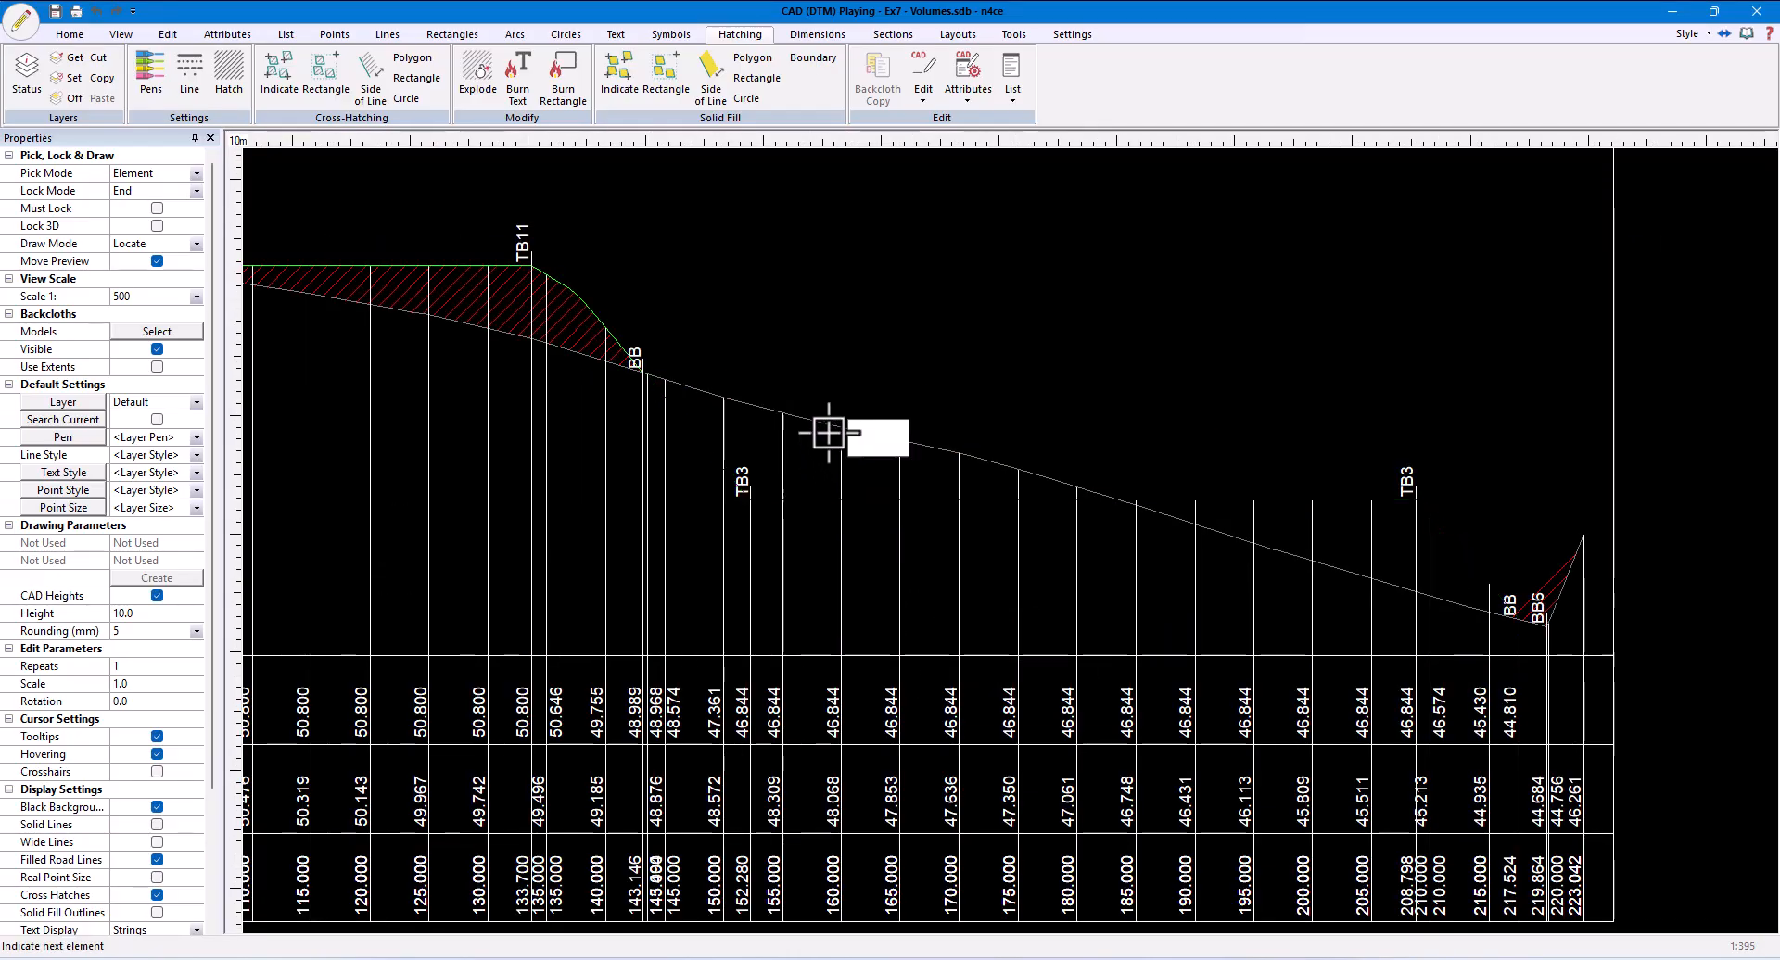
pyautogui.click(815, 424)
pyautogui.rightClick(903, 545)
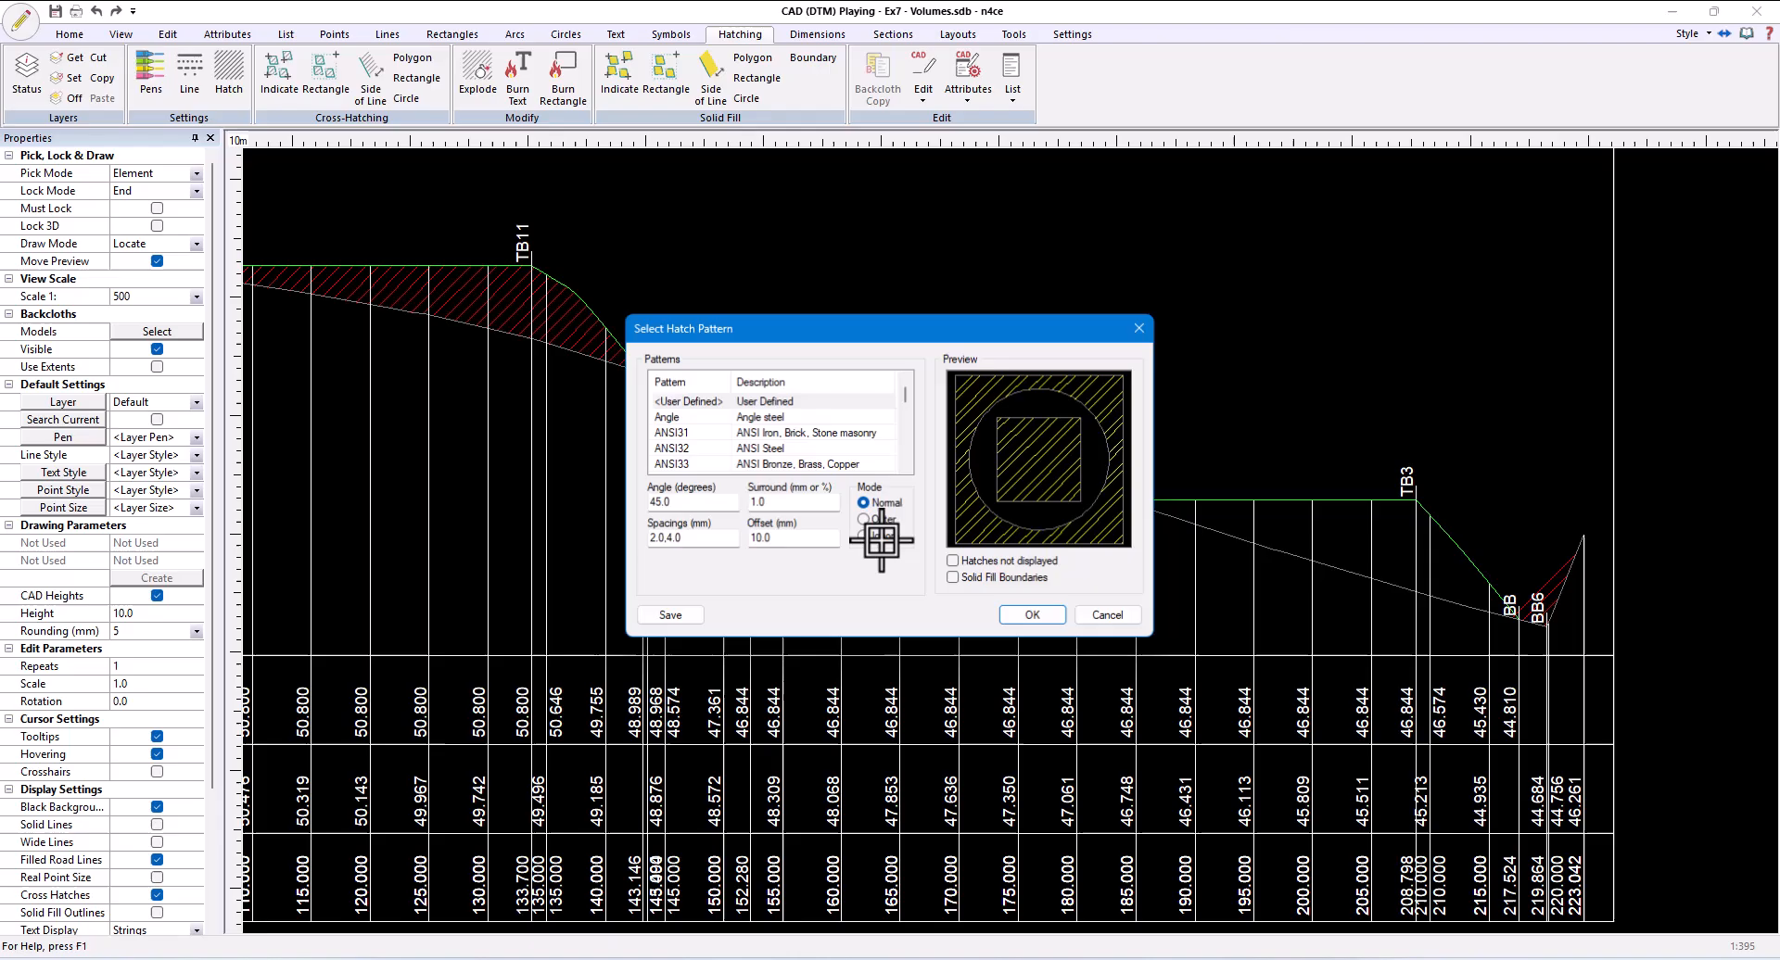
pyautogui.click(709, 432)
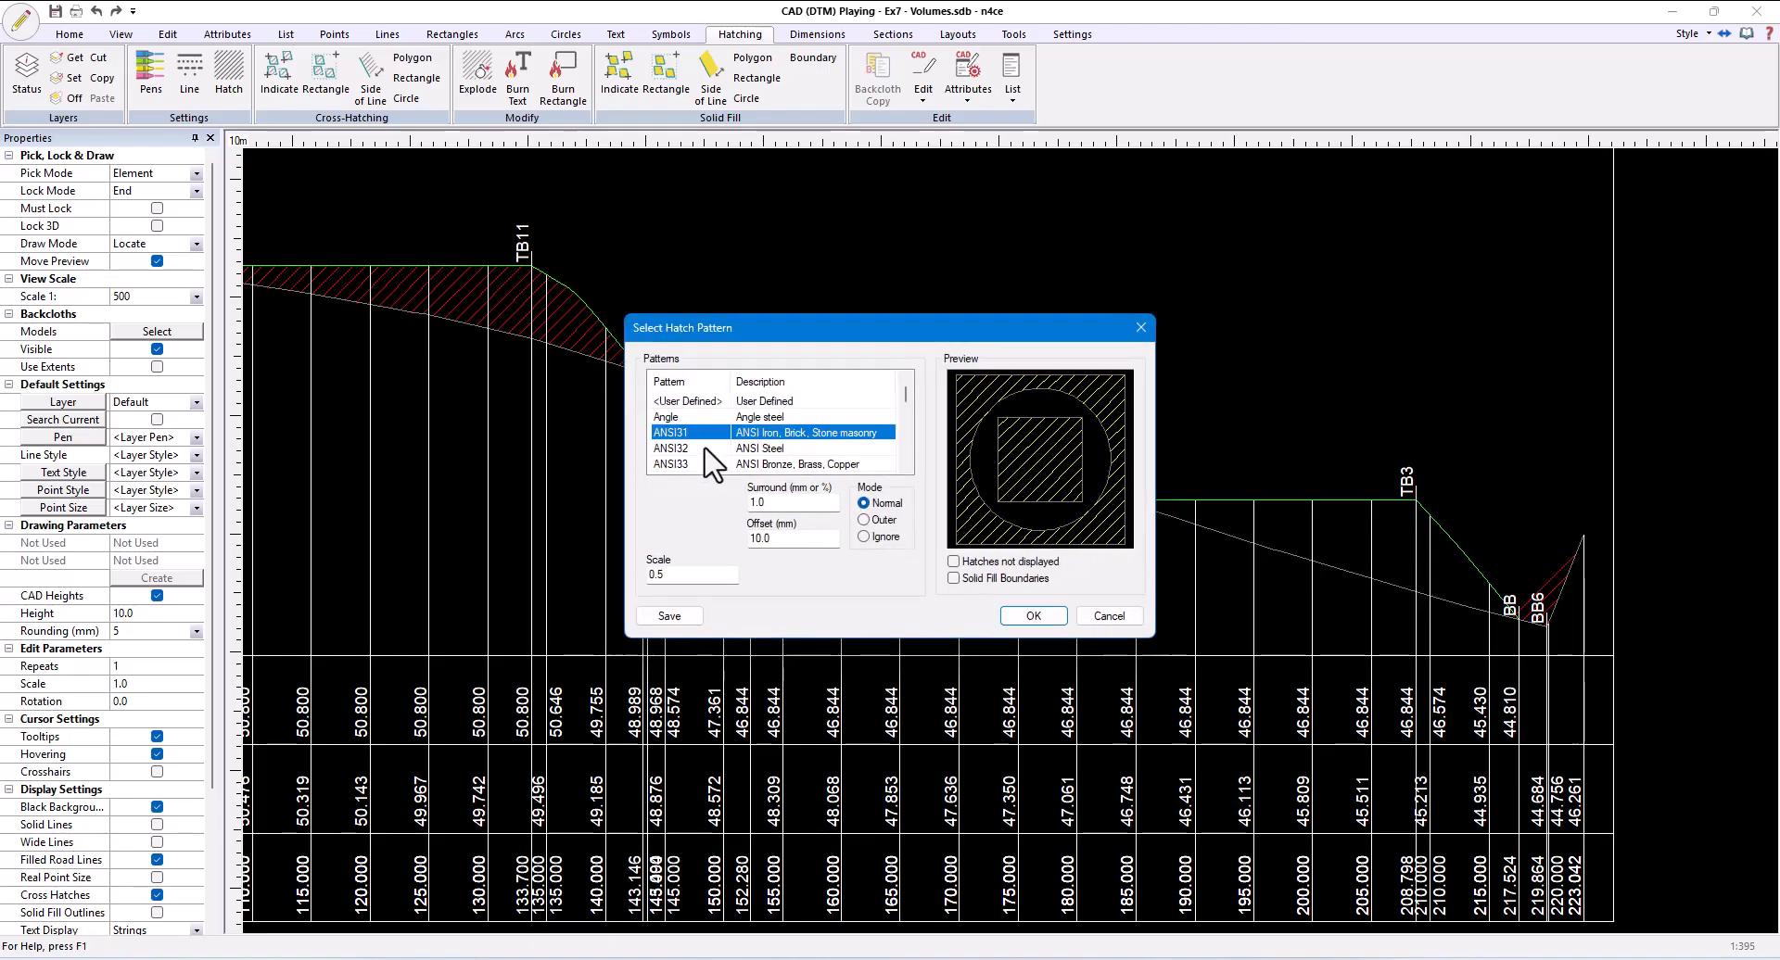
pyautogui.click(1033, 616)
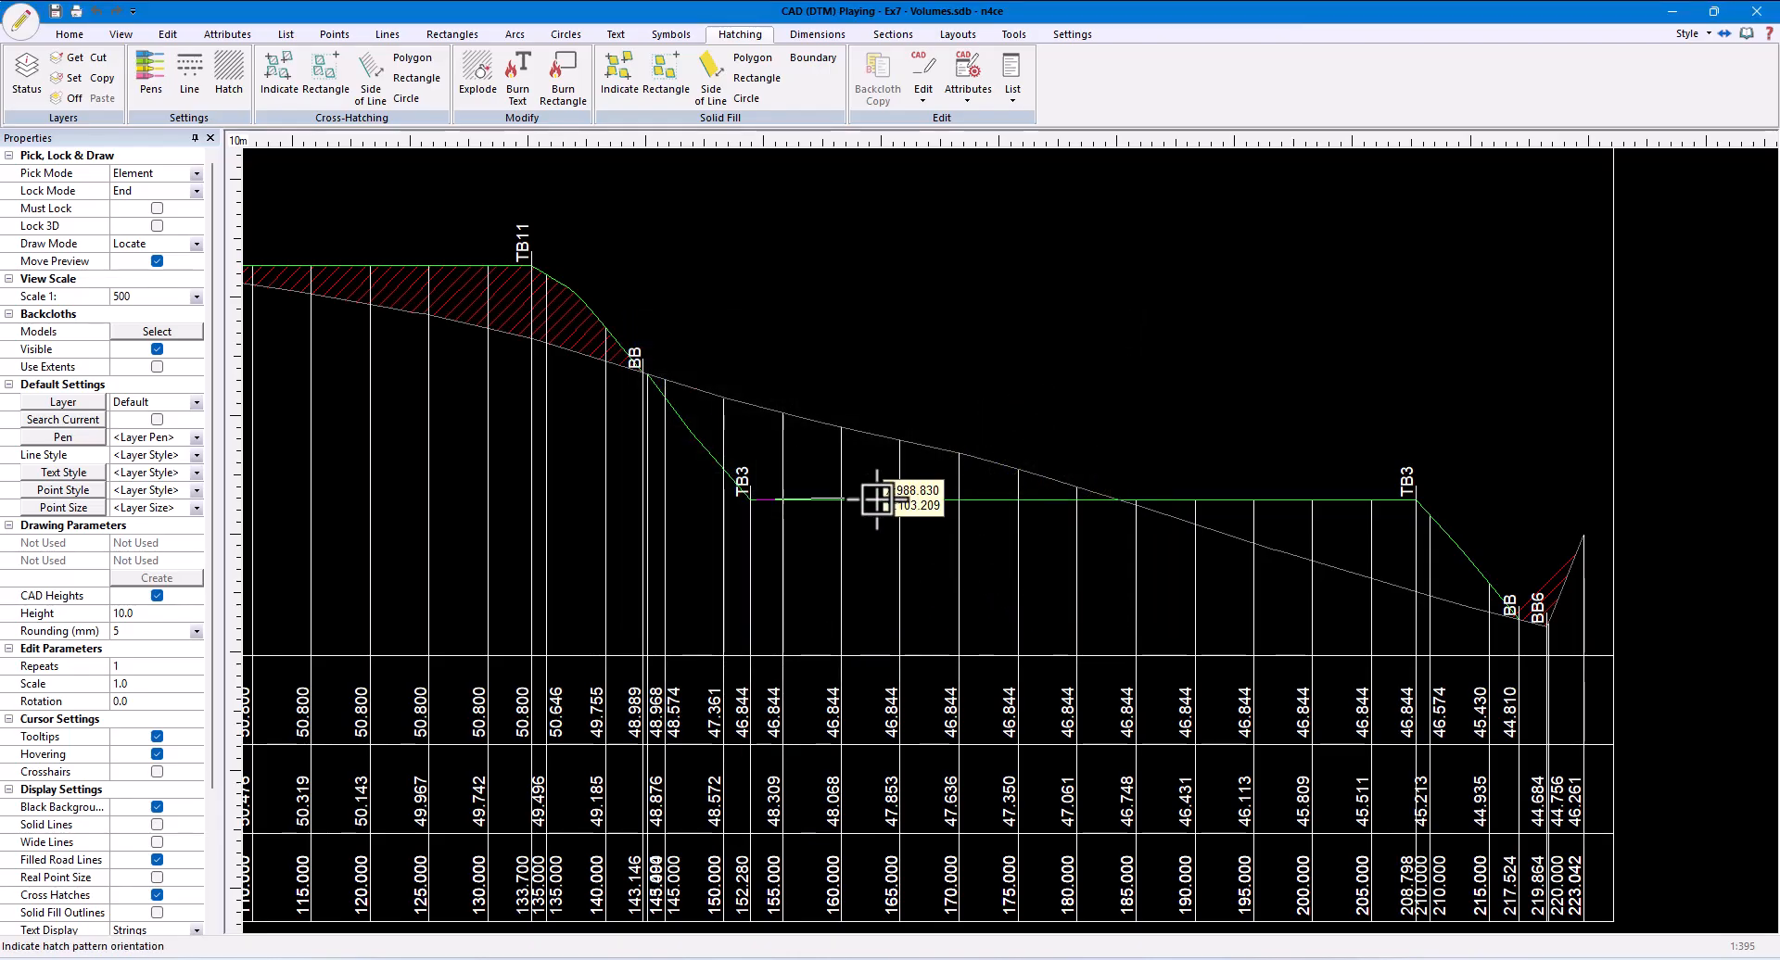
pyautogui.click(954, 508)
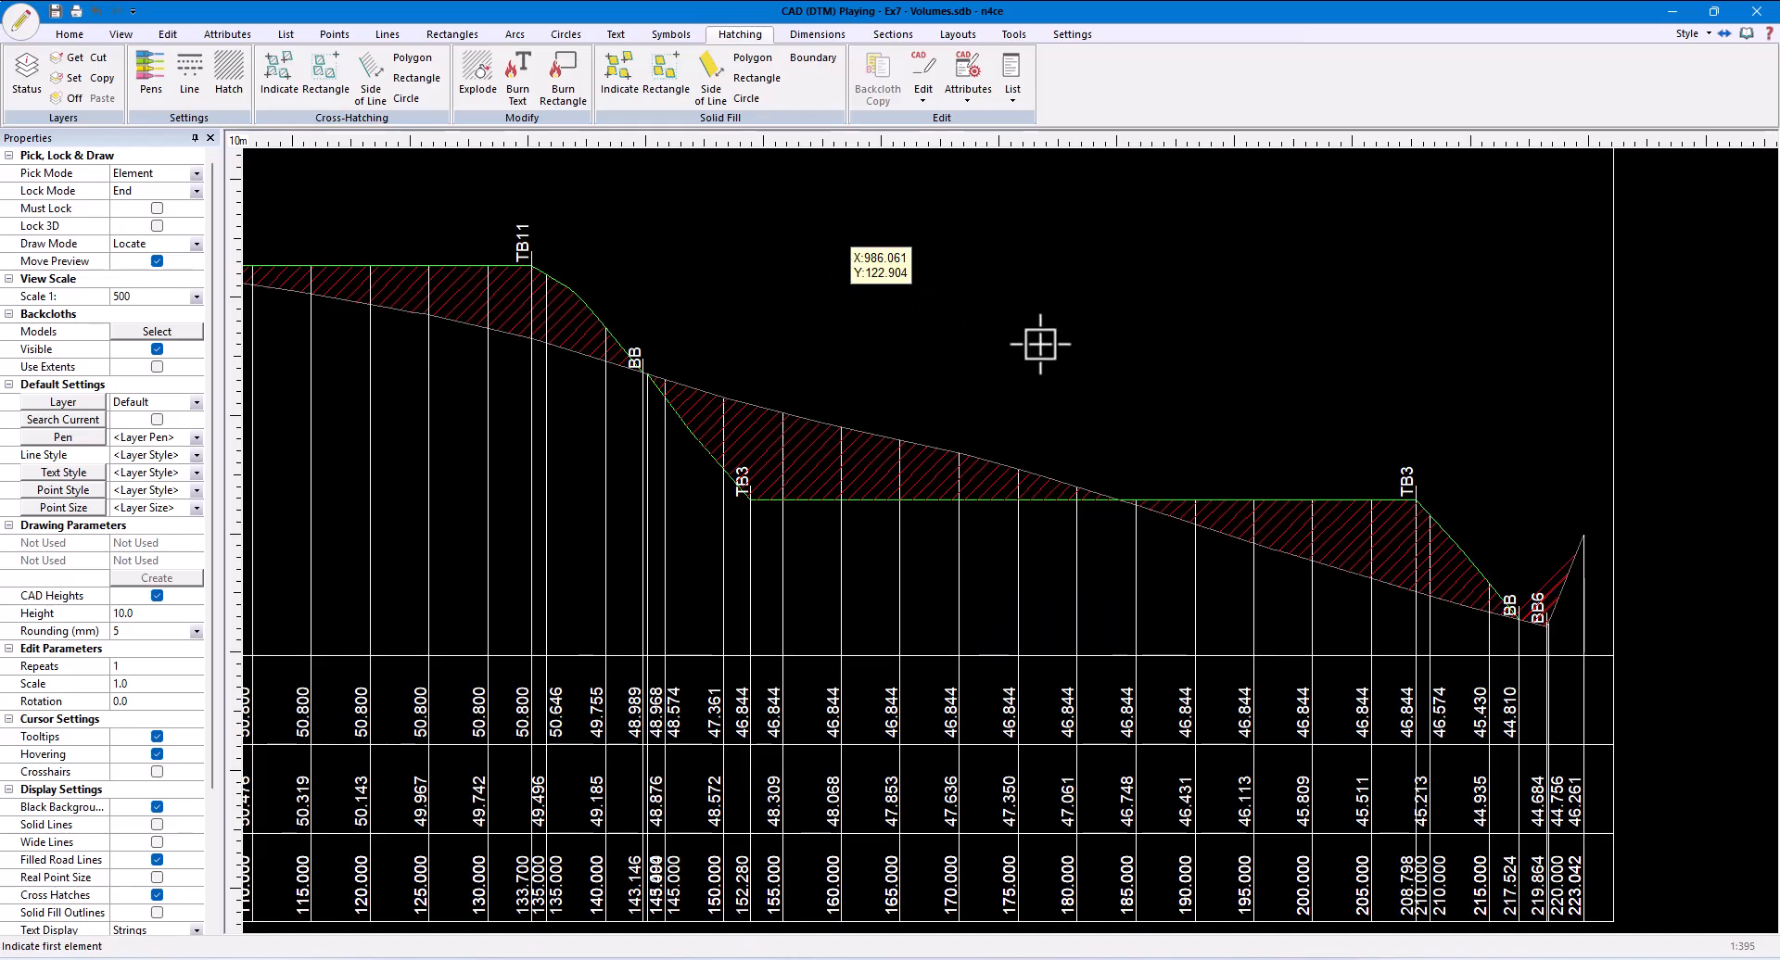
# - Explode the hatch patterns on the Sect X Section plot into individual lines
pyautogui.scroll(5, 1601, 586)
pyautogui.scroll(2, 1159, 315)
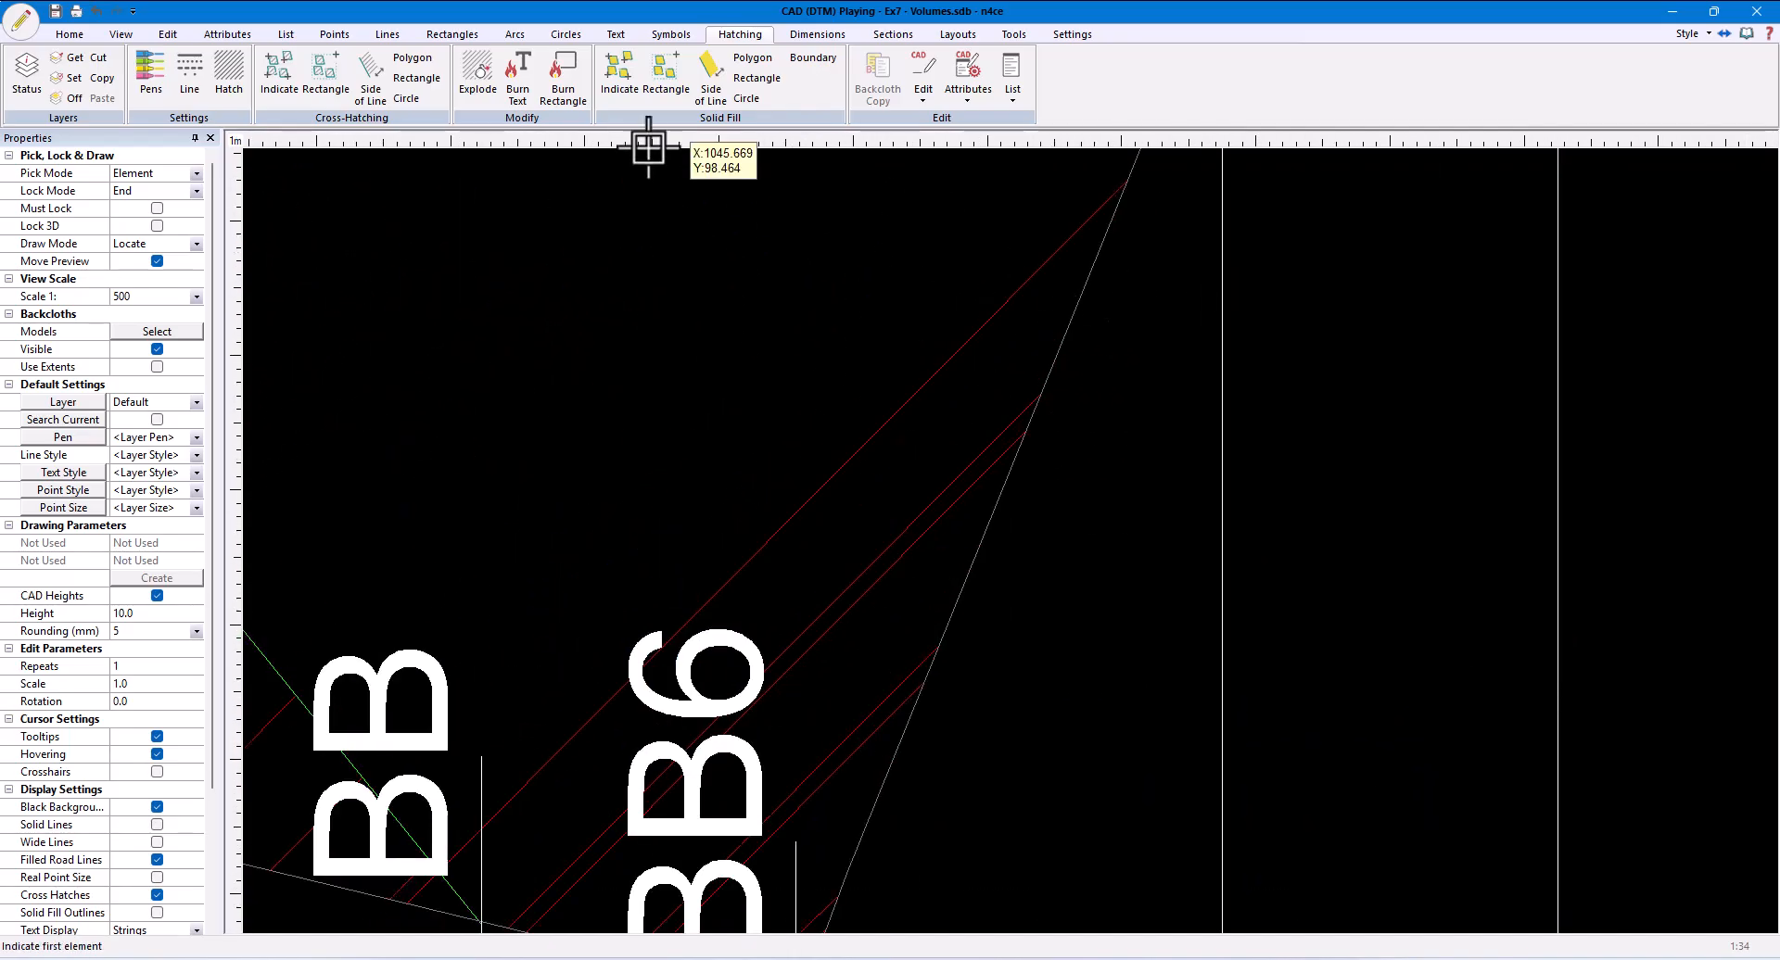
pyautogui.click(487, 93)
pyautogui.scroll(-5, 802, 438)
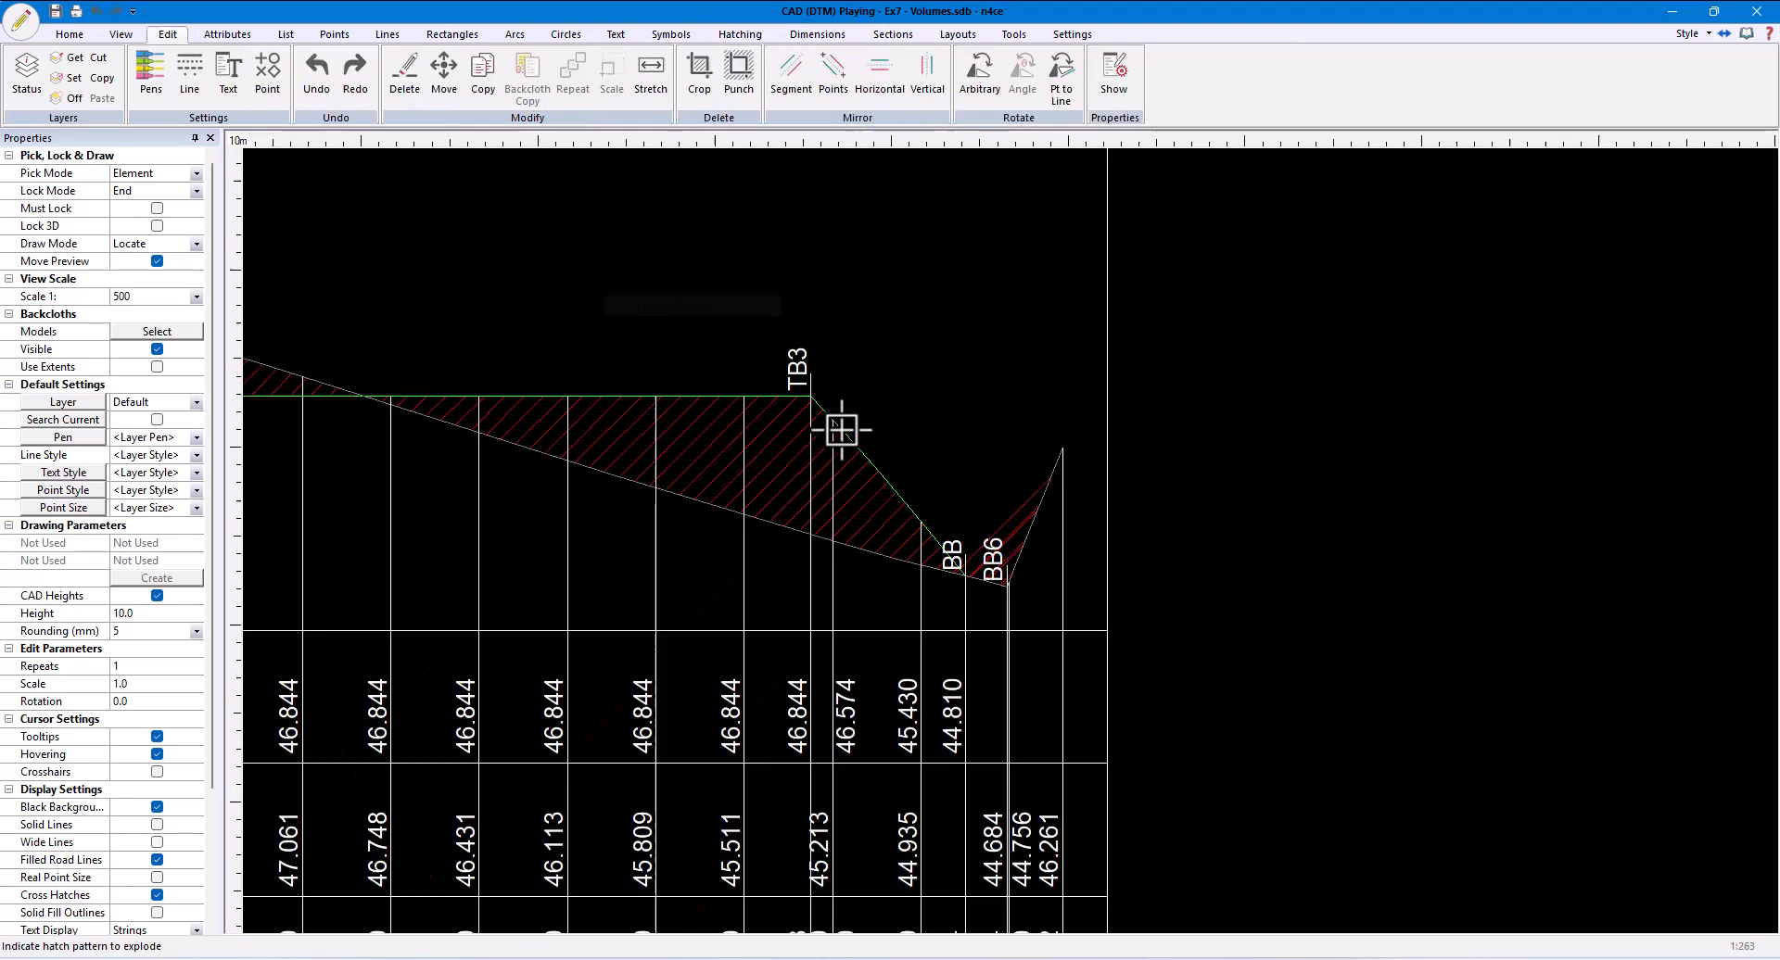
pyautogui.click(795, 458)
pyautogui.click(925, 528)
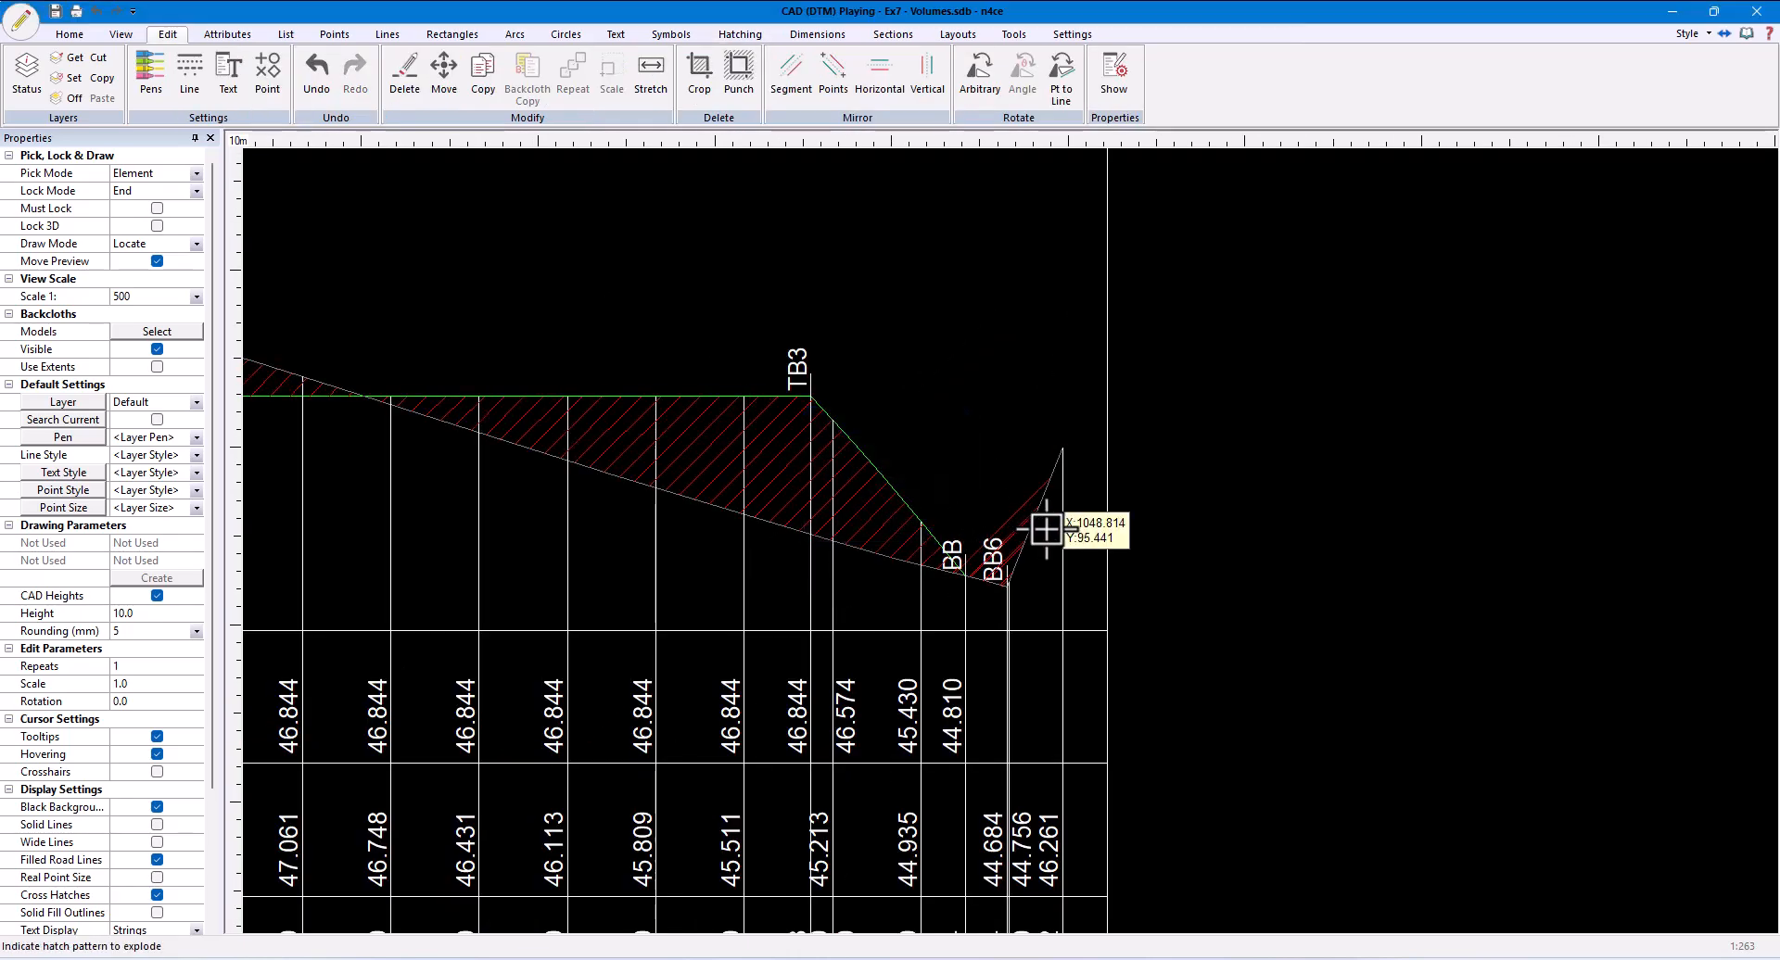
pyautogui.click(1015, 524)
pyautogui.click(925, 527)
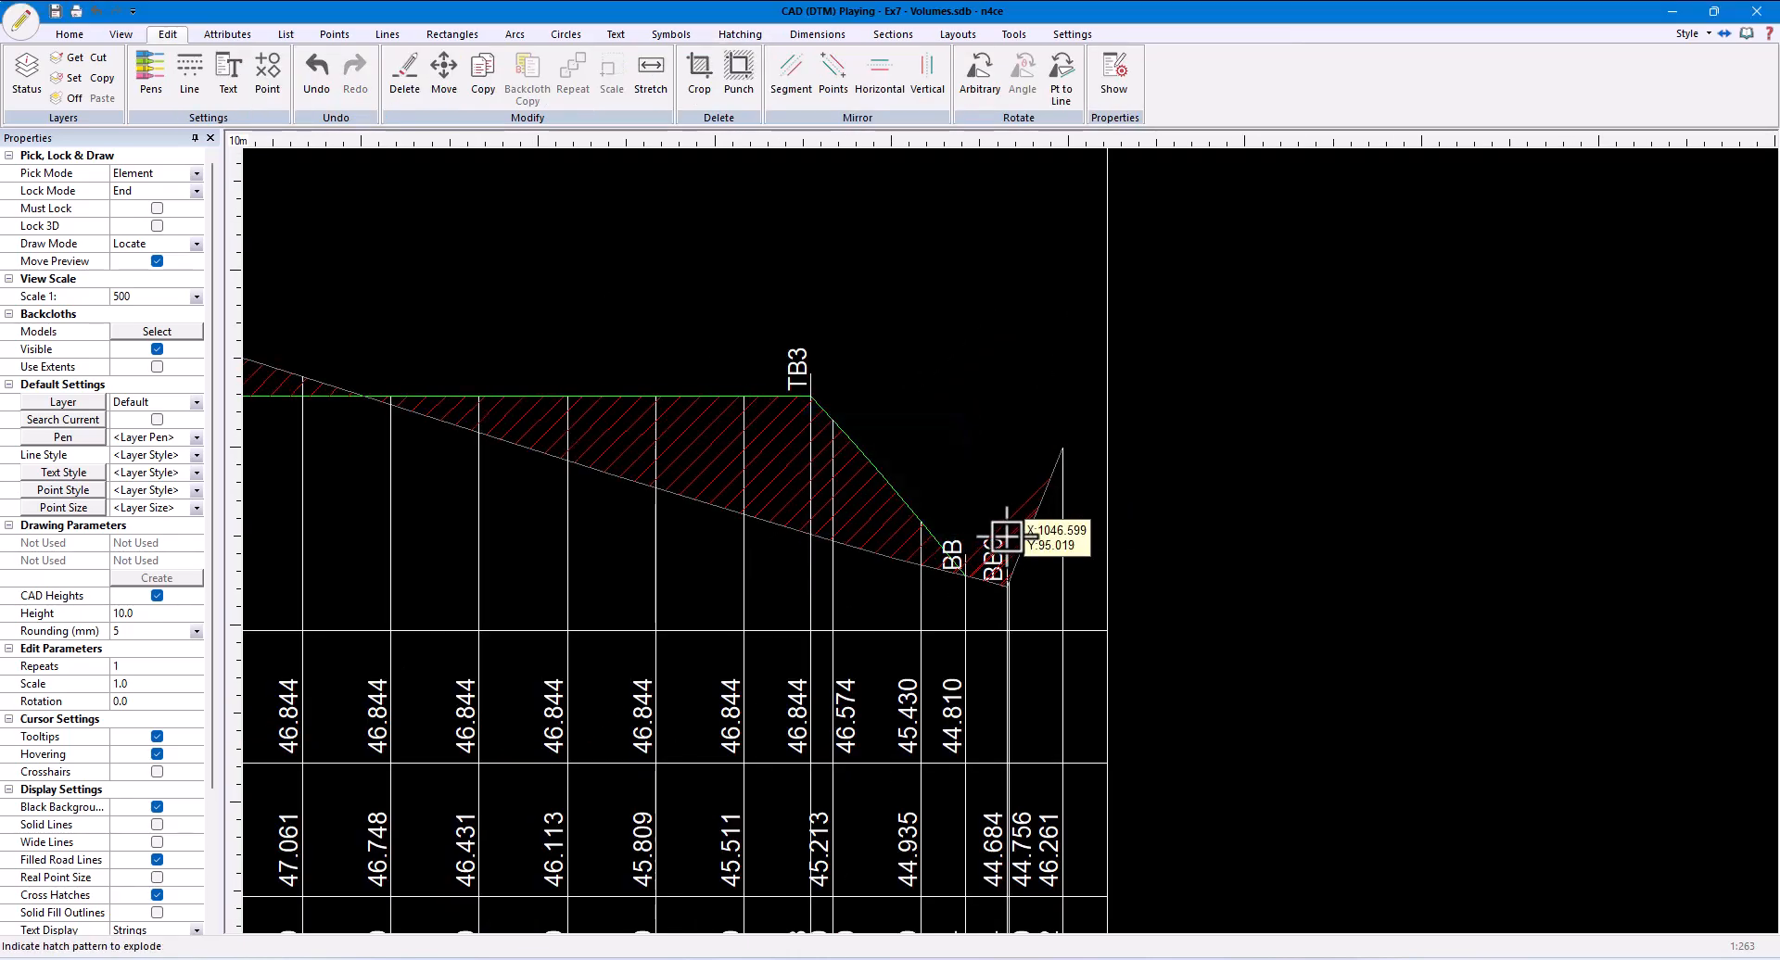
pyautogui.rightClick(984, 428)
pyautogui.click(1010, 290)
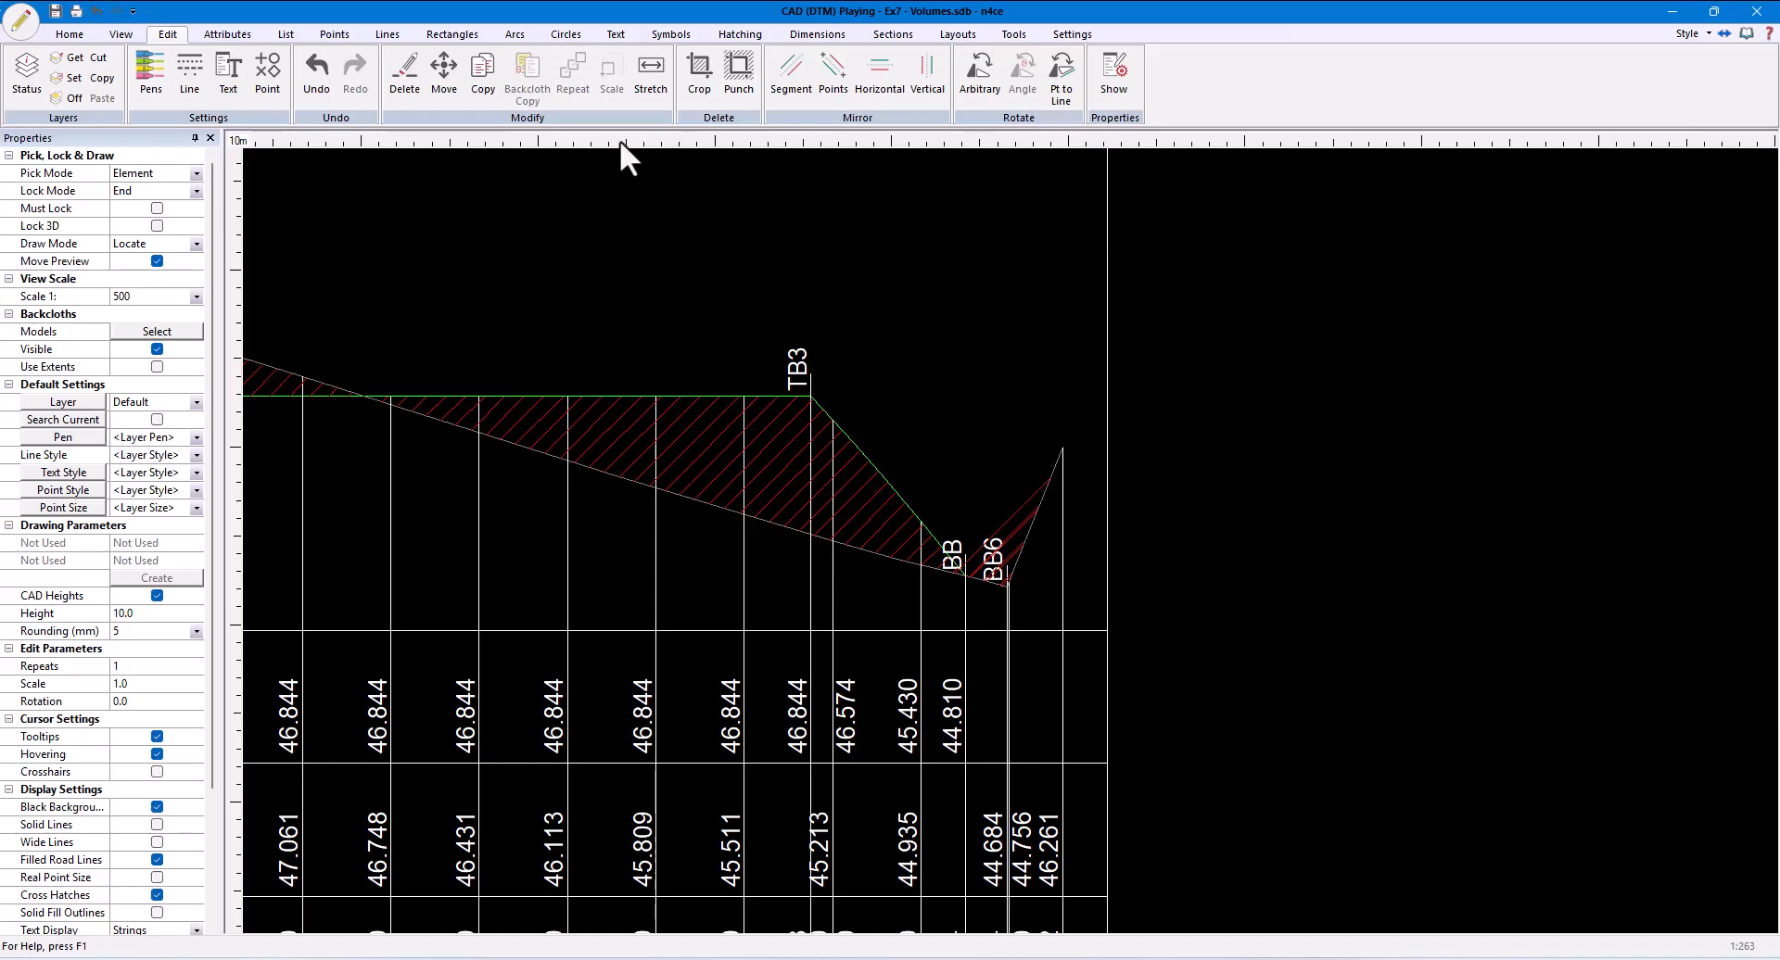
# - Delete the stray hatch lines around the BB6 point at the far end of the section profile
pyautogui.click(407, 83)
pyautogui.scroll(2, 1054, 528)
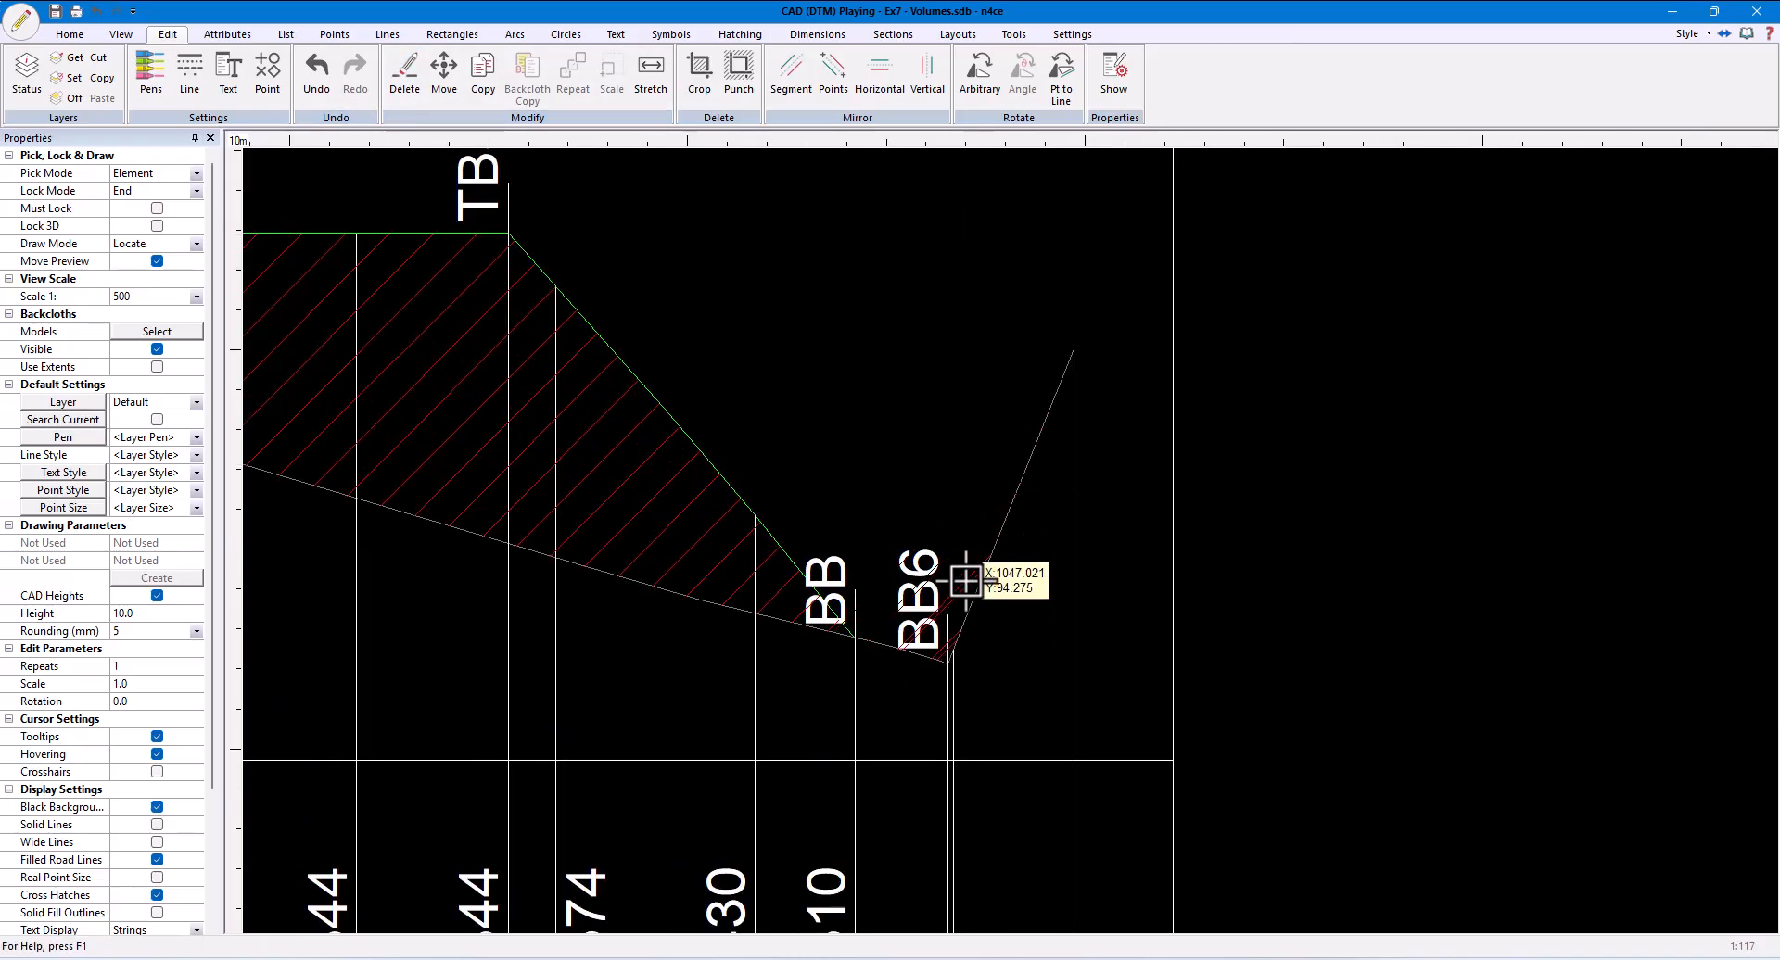
pyautogui.scroll(4, 960, 566)
pyautogui.scroll(2, 933, 723)
pyautogui.click(905, 820)
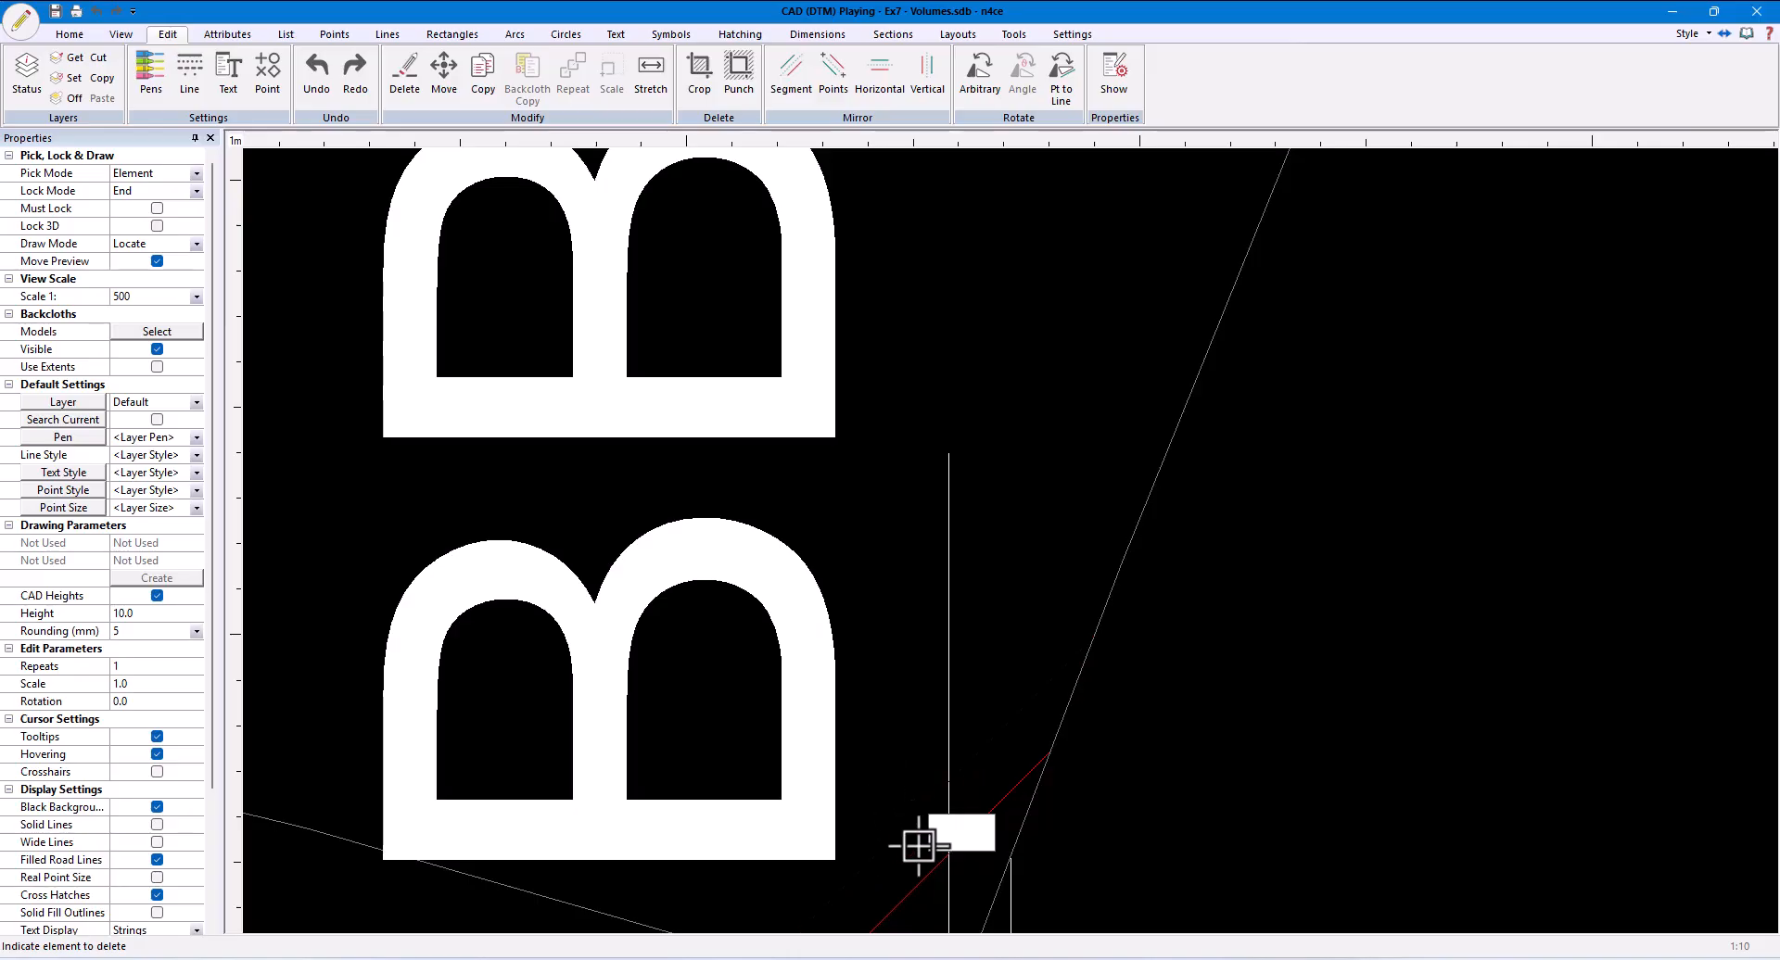
pyautogui.click(930, 866)
pyautogui.scroll(-6, 978, 699)
pyautogui.moveTo(884, 684); pyautogui.dragTo(1144, 675, button='middle')
pyautogui.scroll(-3, 1192, 464)
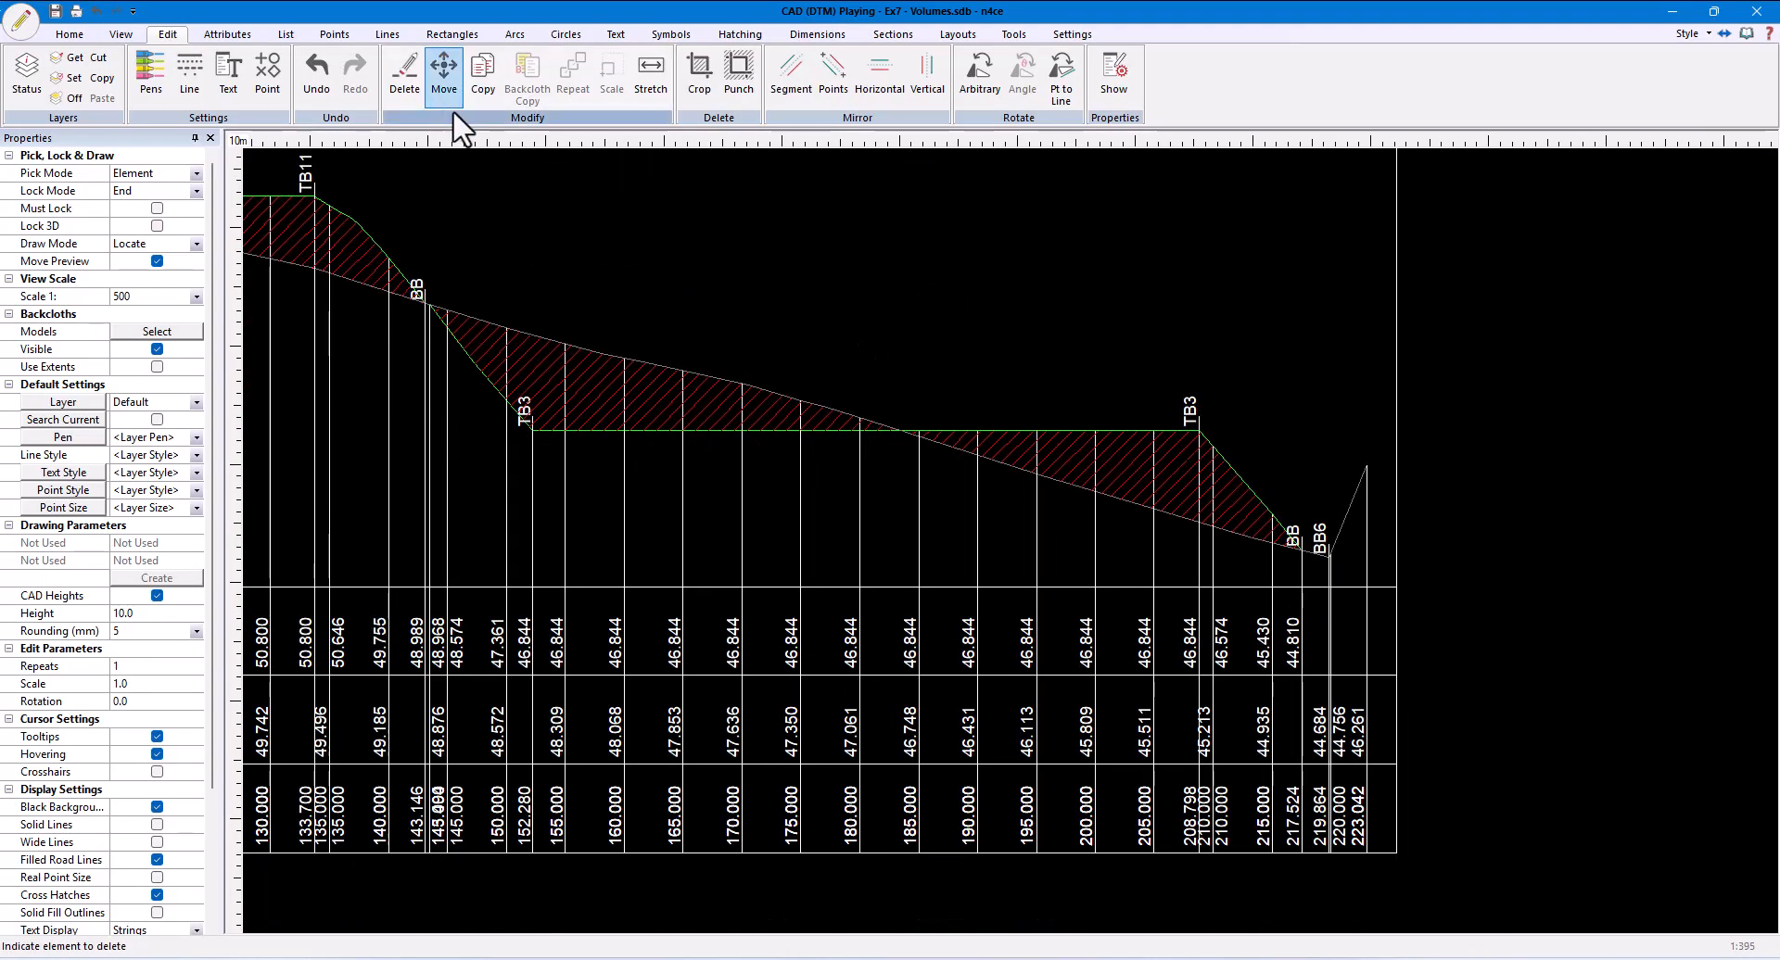
# - Set the default pen to 131 and apply it to the second pitch's cut hatching between BB and the profile crossing, using Rectangle pick mode
pyautogui.moveTo(831, 298); pyautogui.dragTo(1177, 348, button='middle')
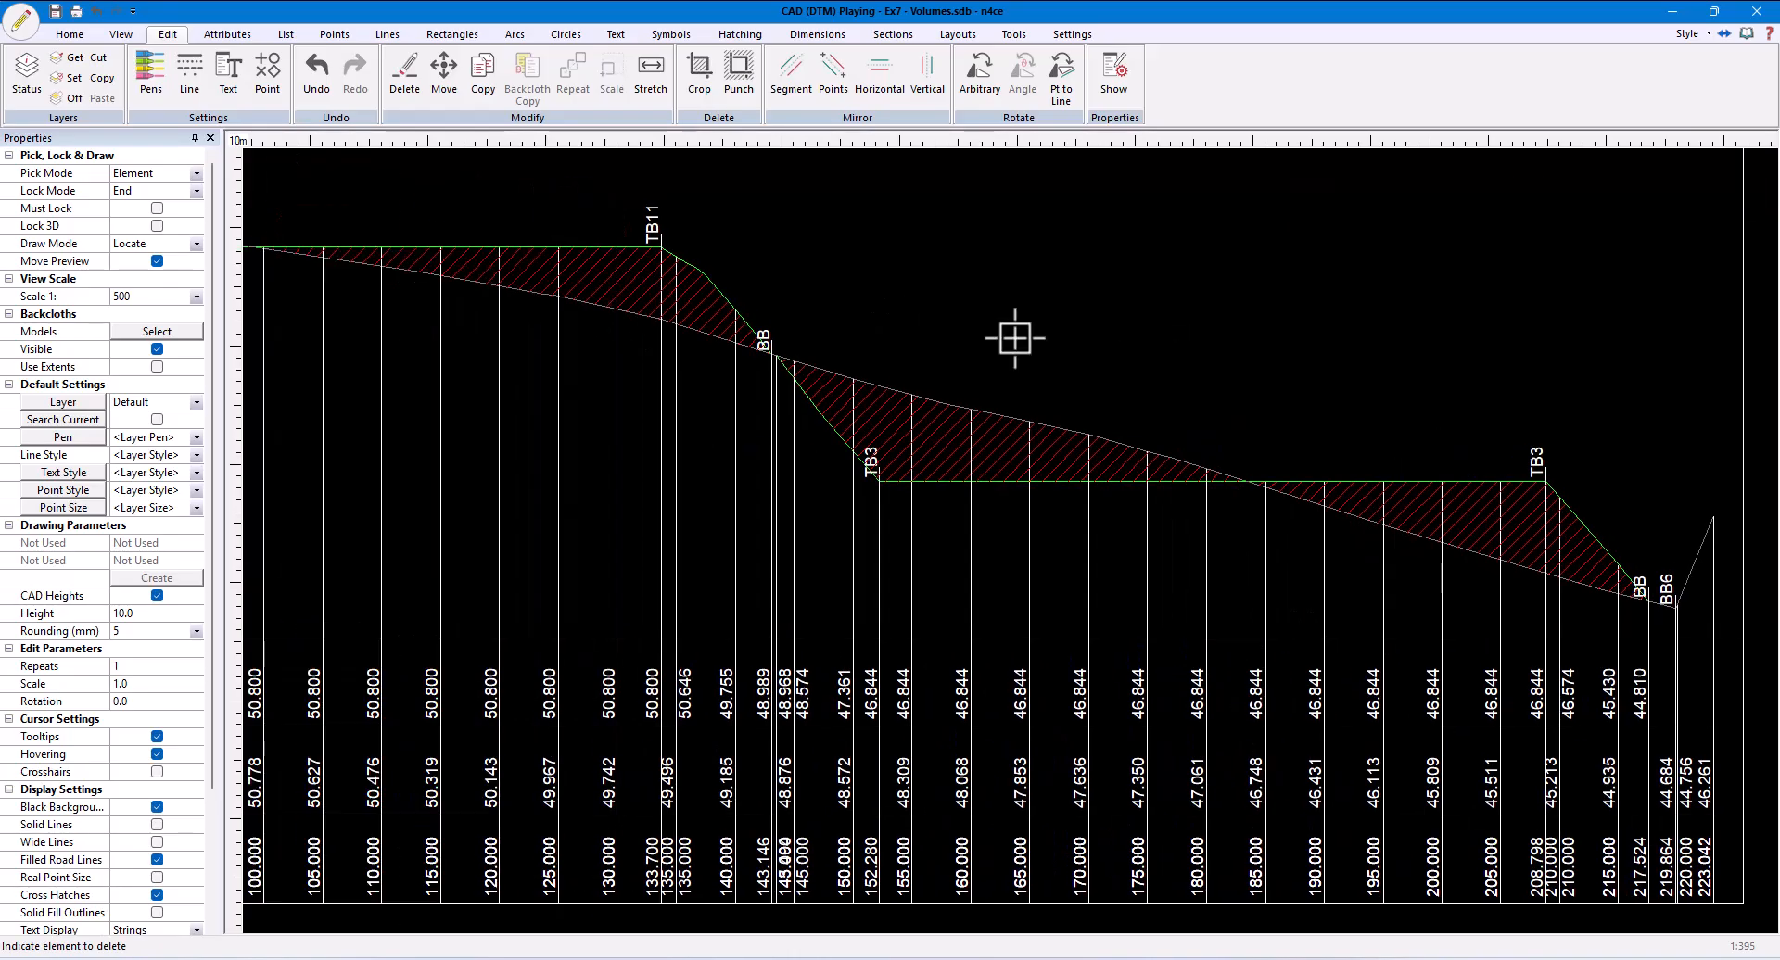
pyautogui.click(88, 437)
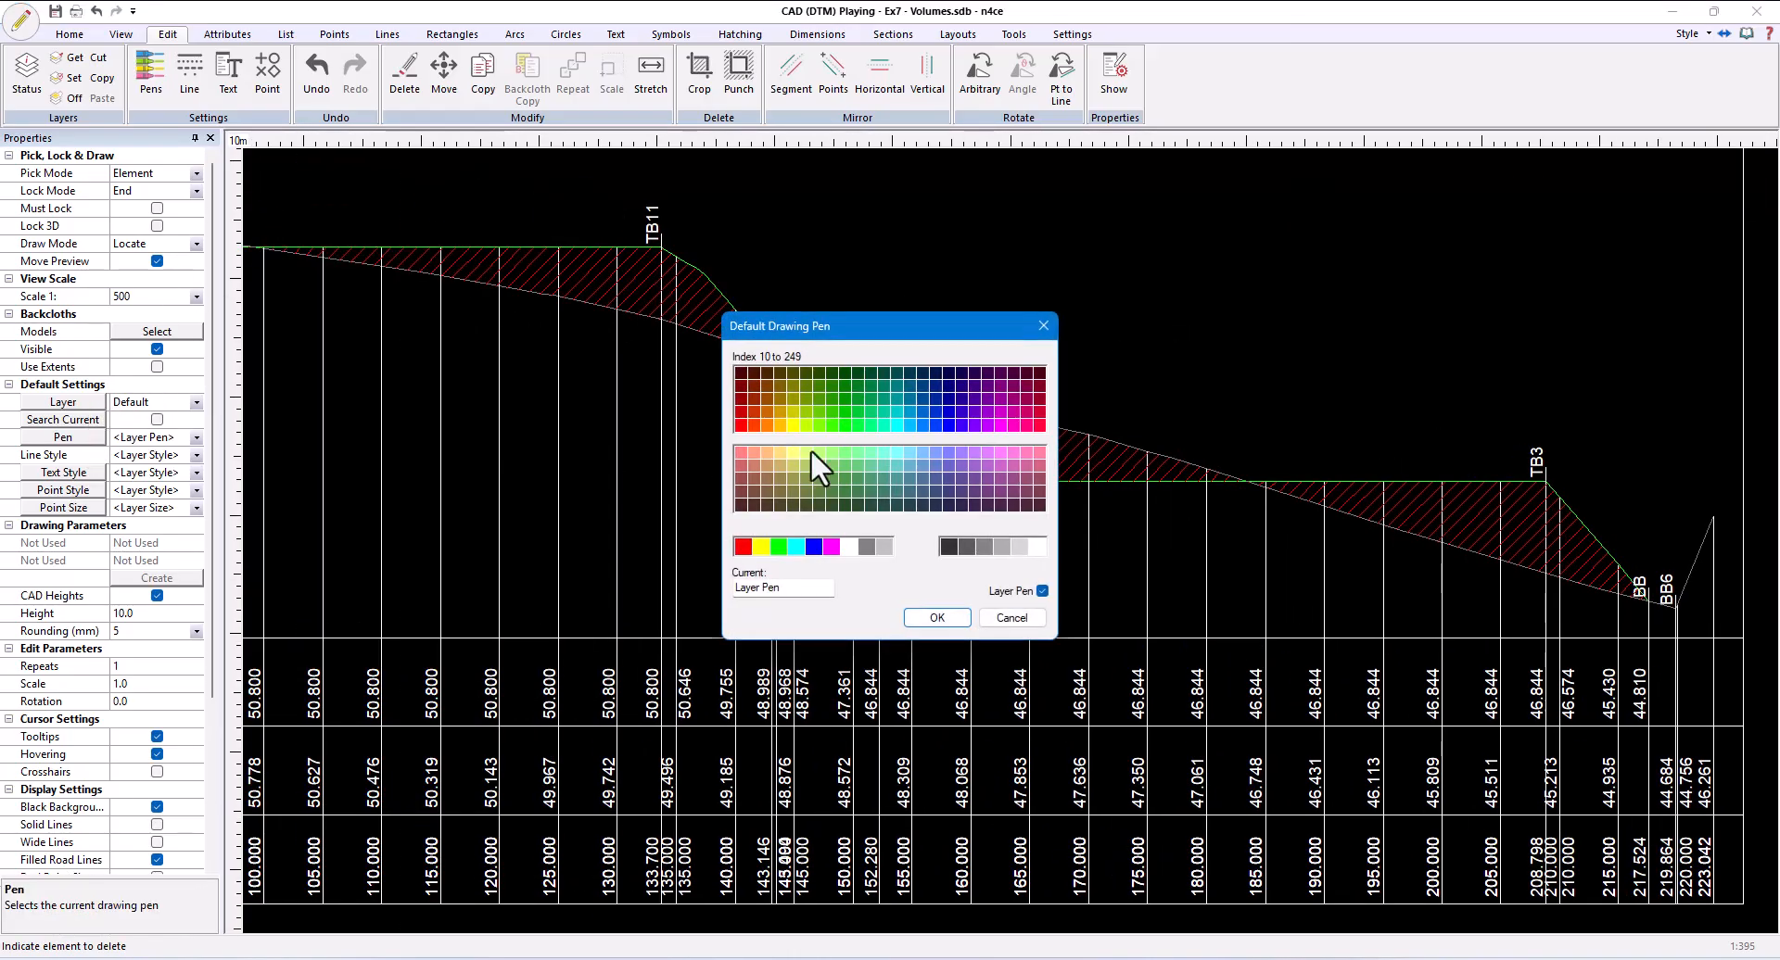
pyautogui.click(936, 617)
pyautogui.click(388, 35)
pyautogui.click(1373, 88)
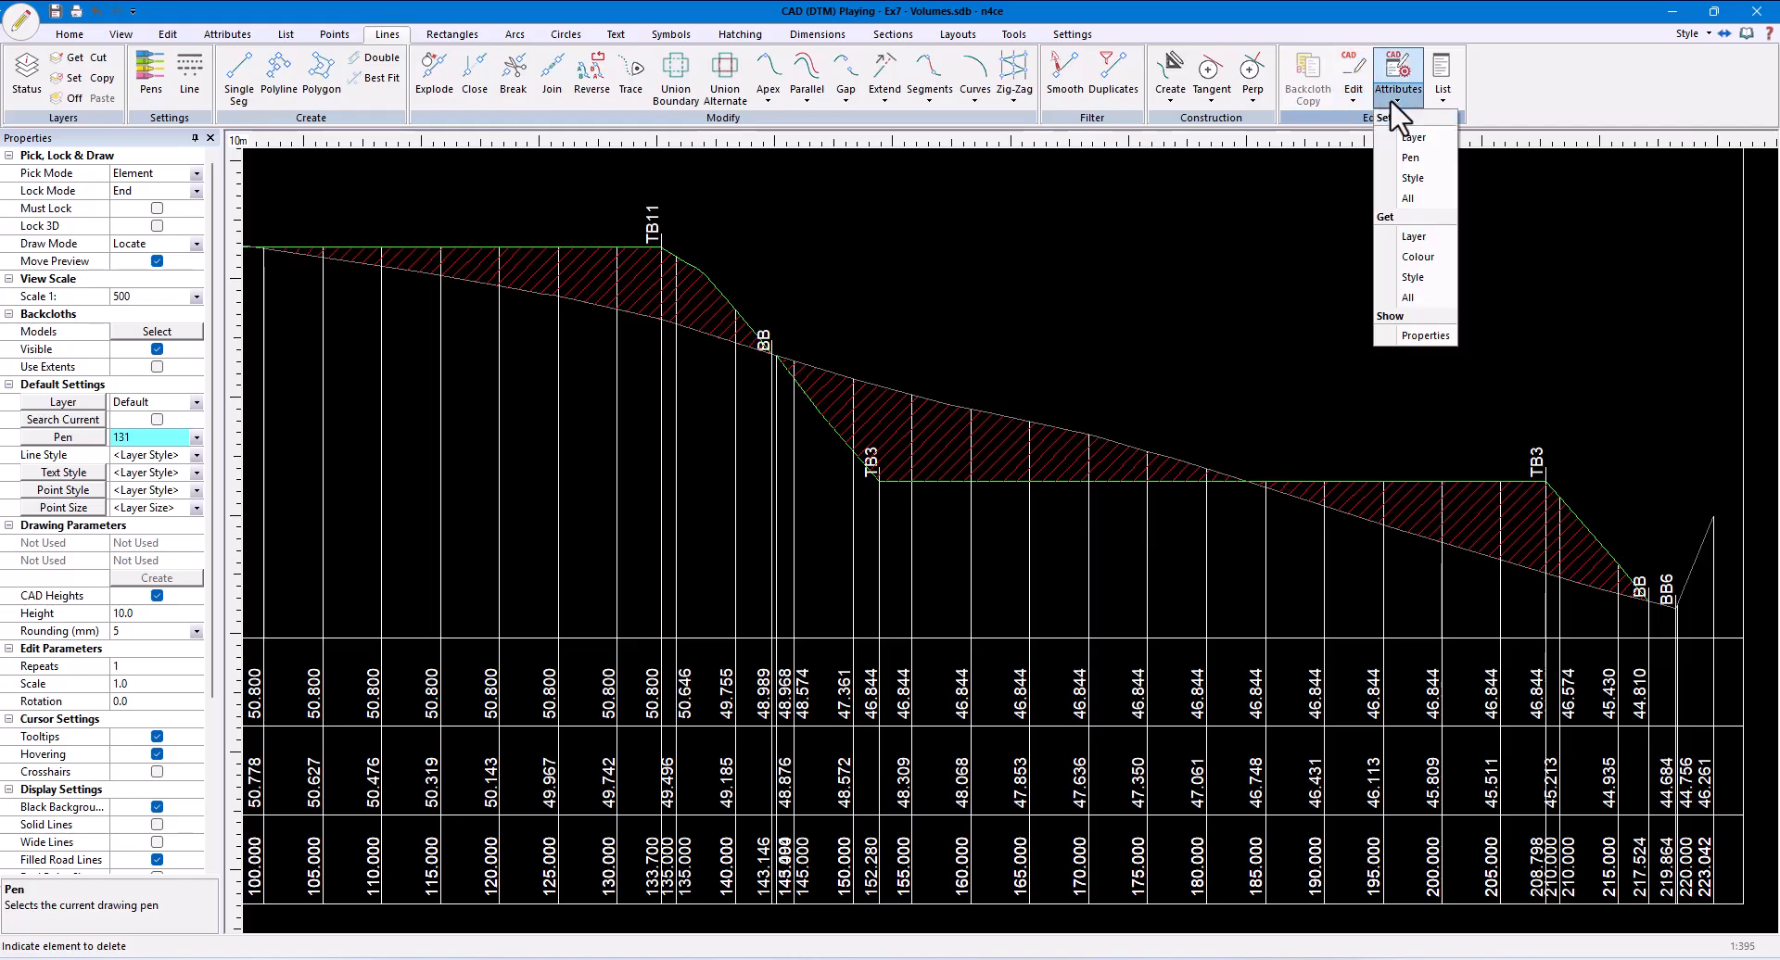
pyautogui.click(1418, 166)
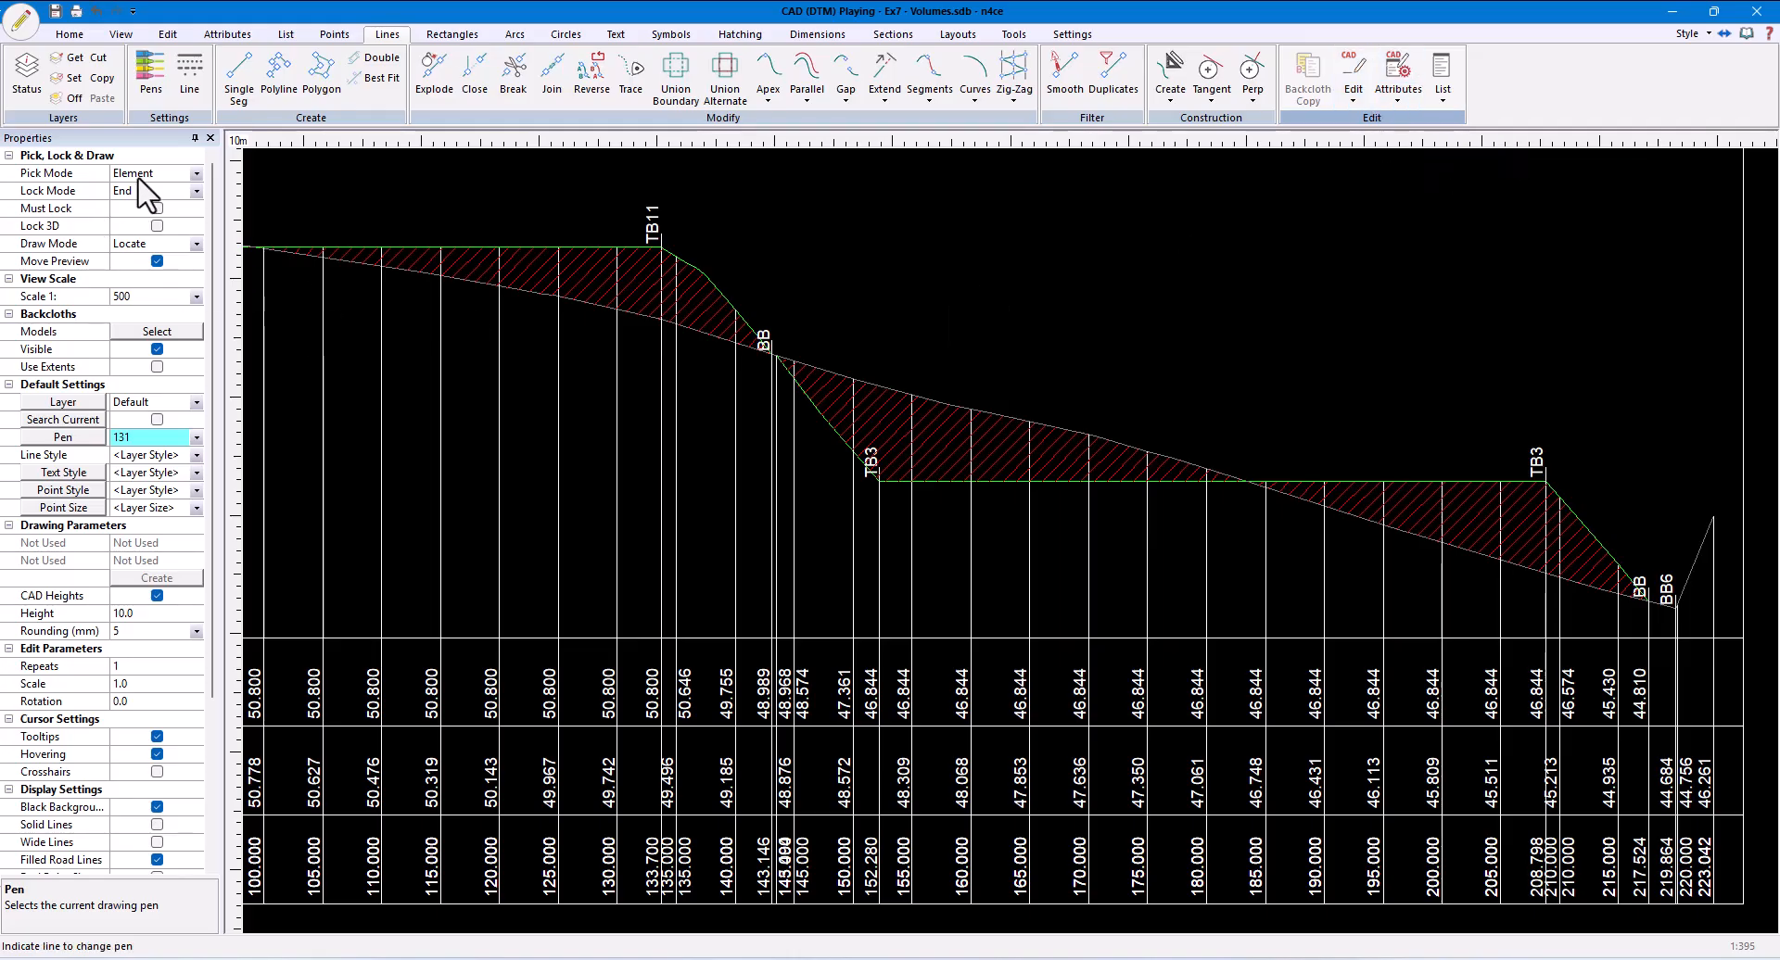
pyautogui.click(196, 173)
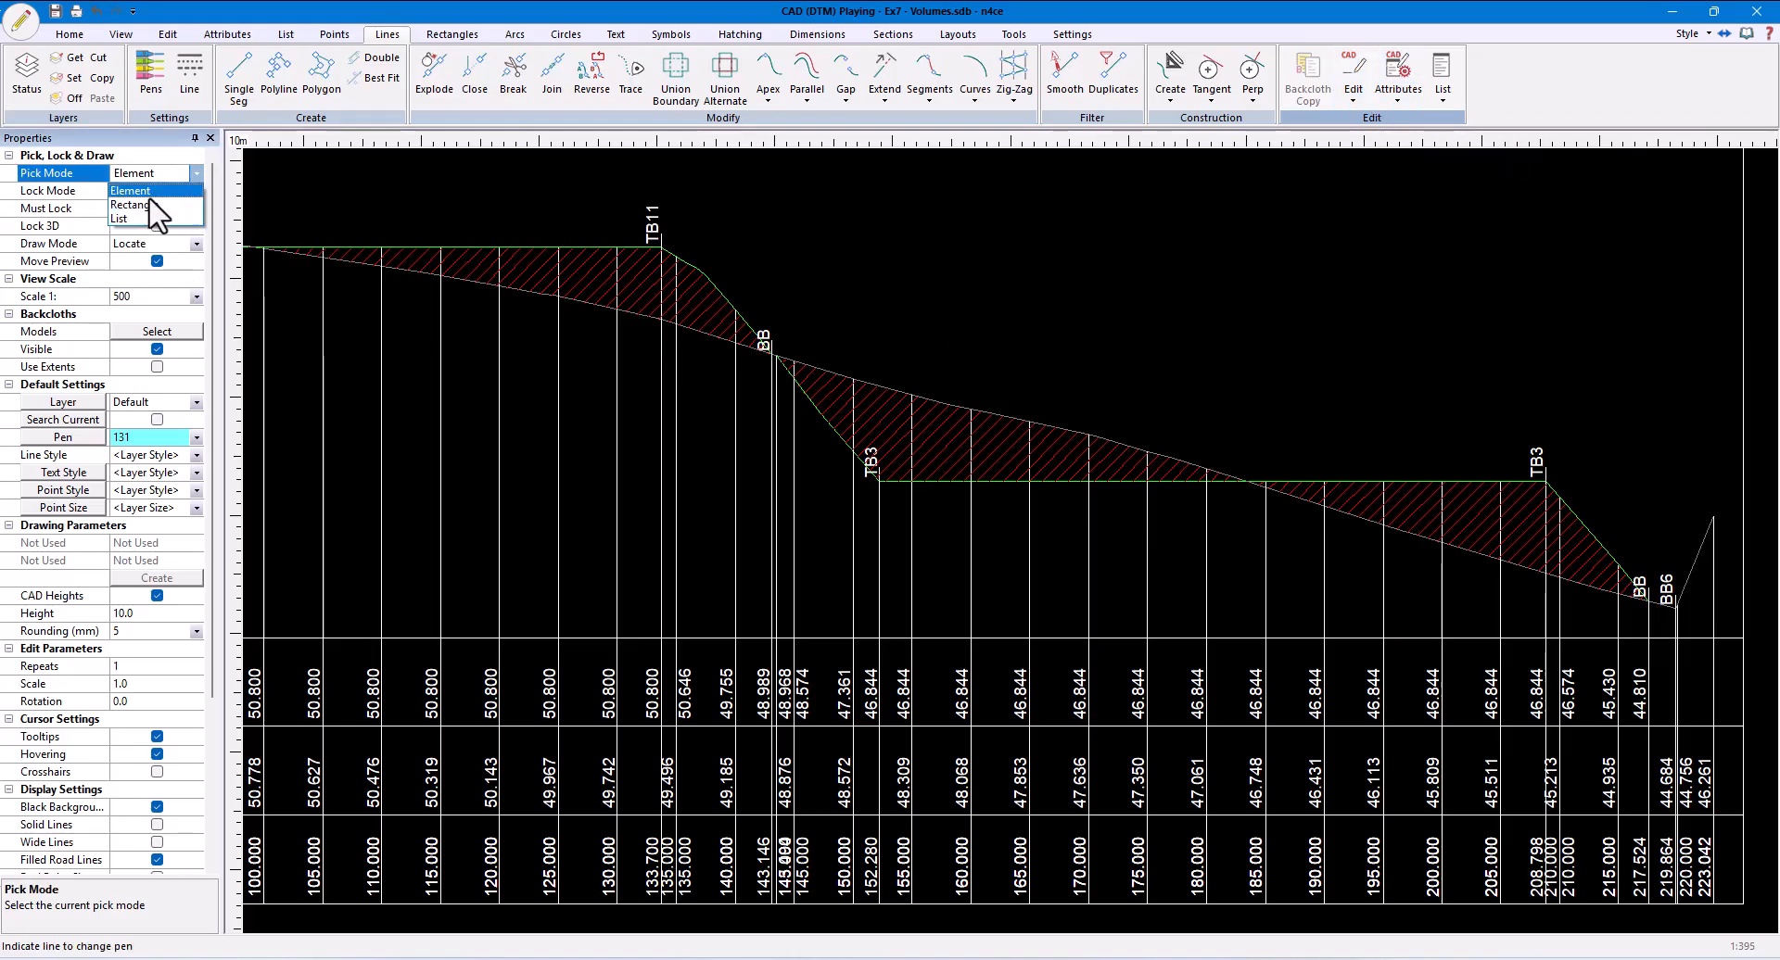
pyautogui.click(153, 205)
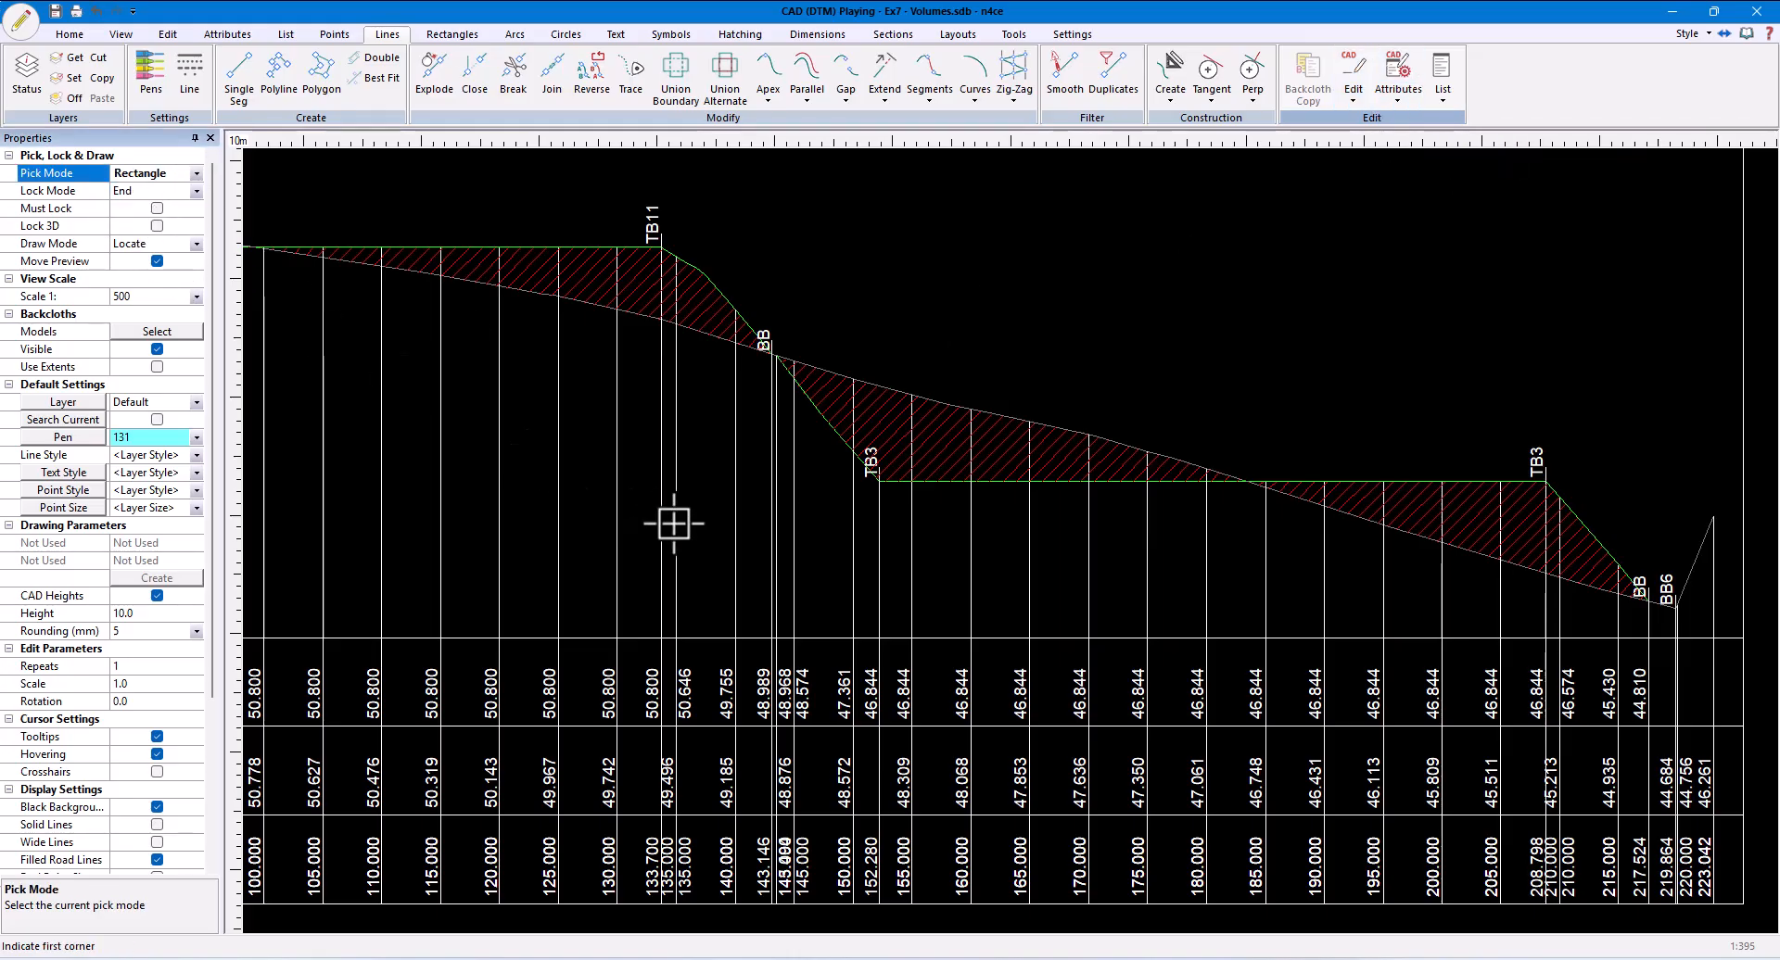
pyautogui.click(774, 331)
pyautogui.click(1254, 556)
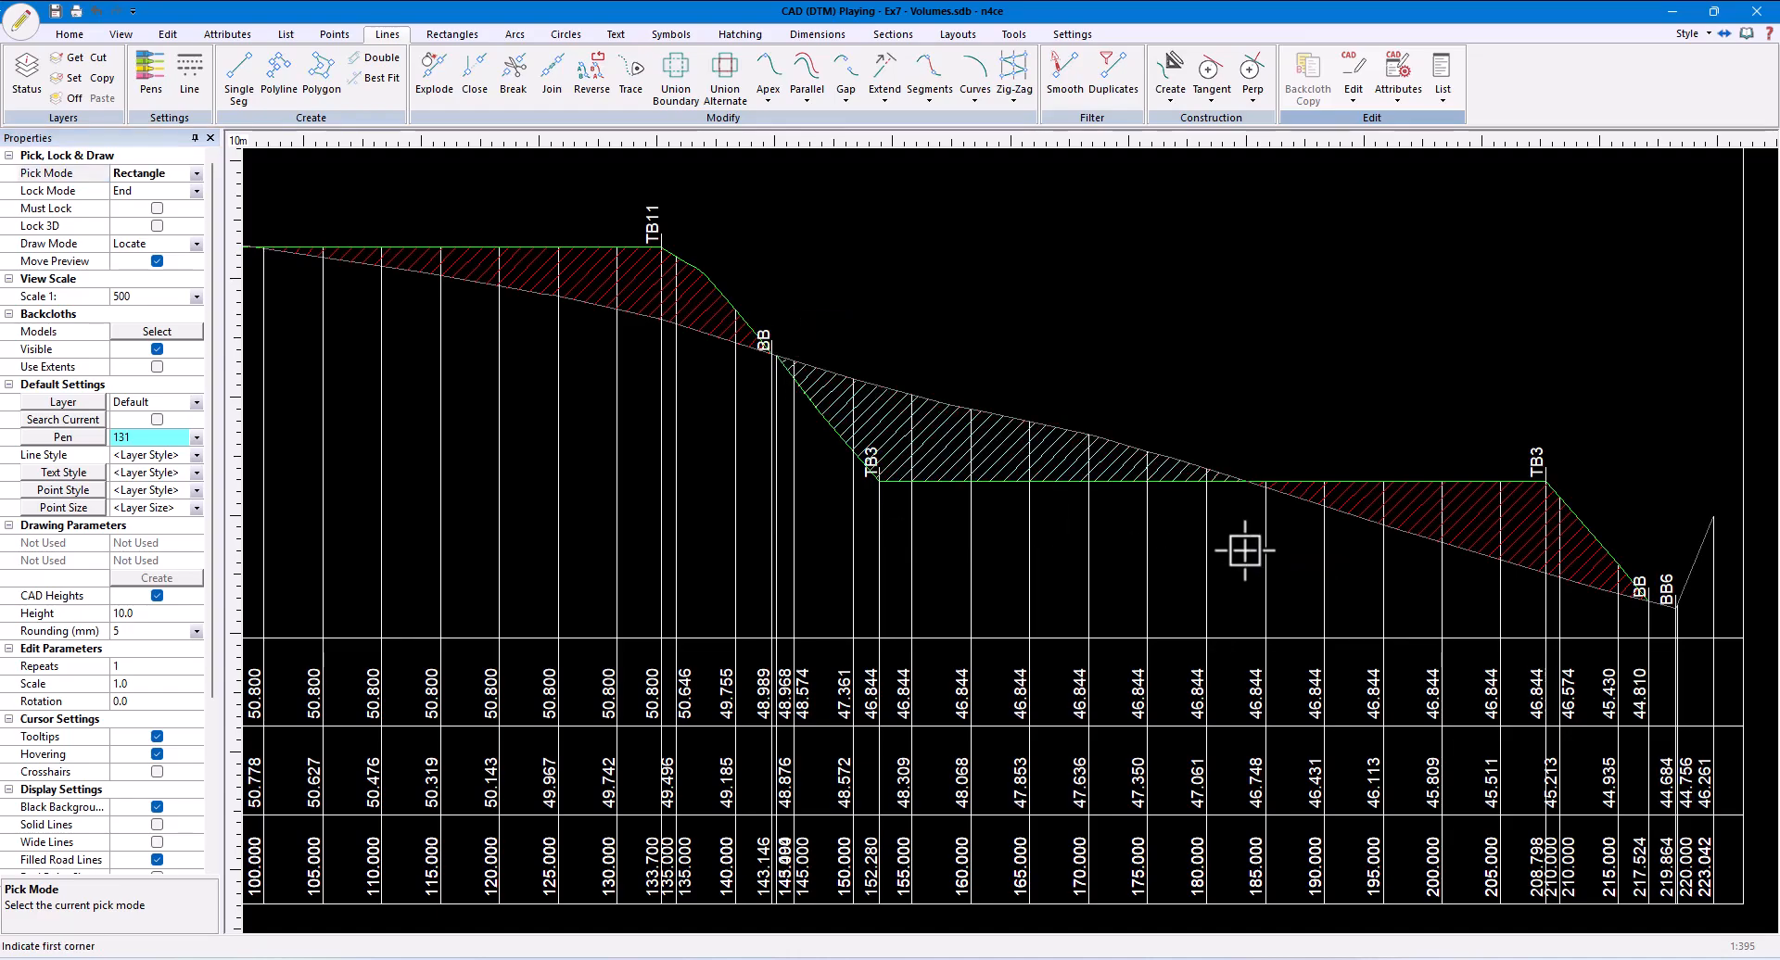
# - Apply pen 131 to the first pitch's cut hatching, from the start of the section to the profile crossing
pyautogui.moveTo(774, 455); pyautogui.dragTo(1294, 513, button='middle')
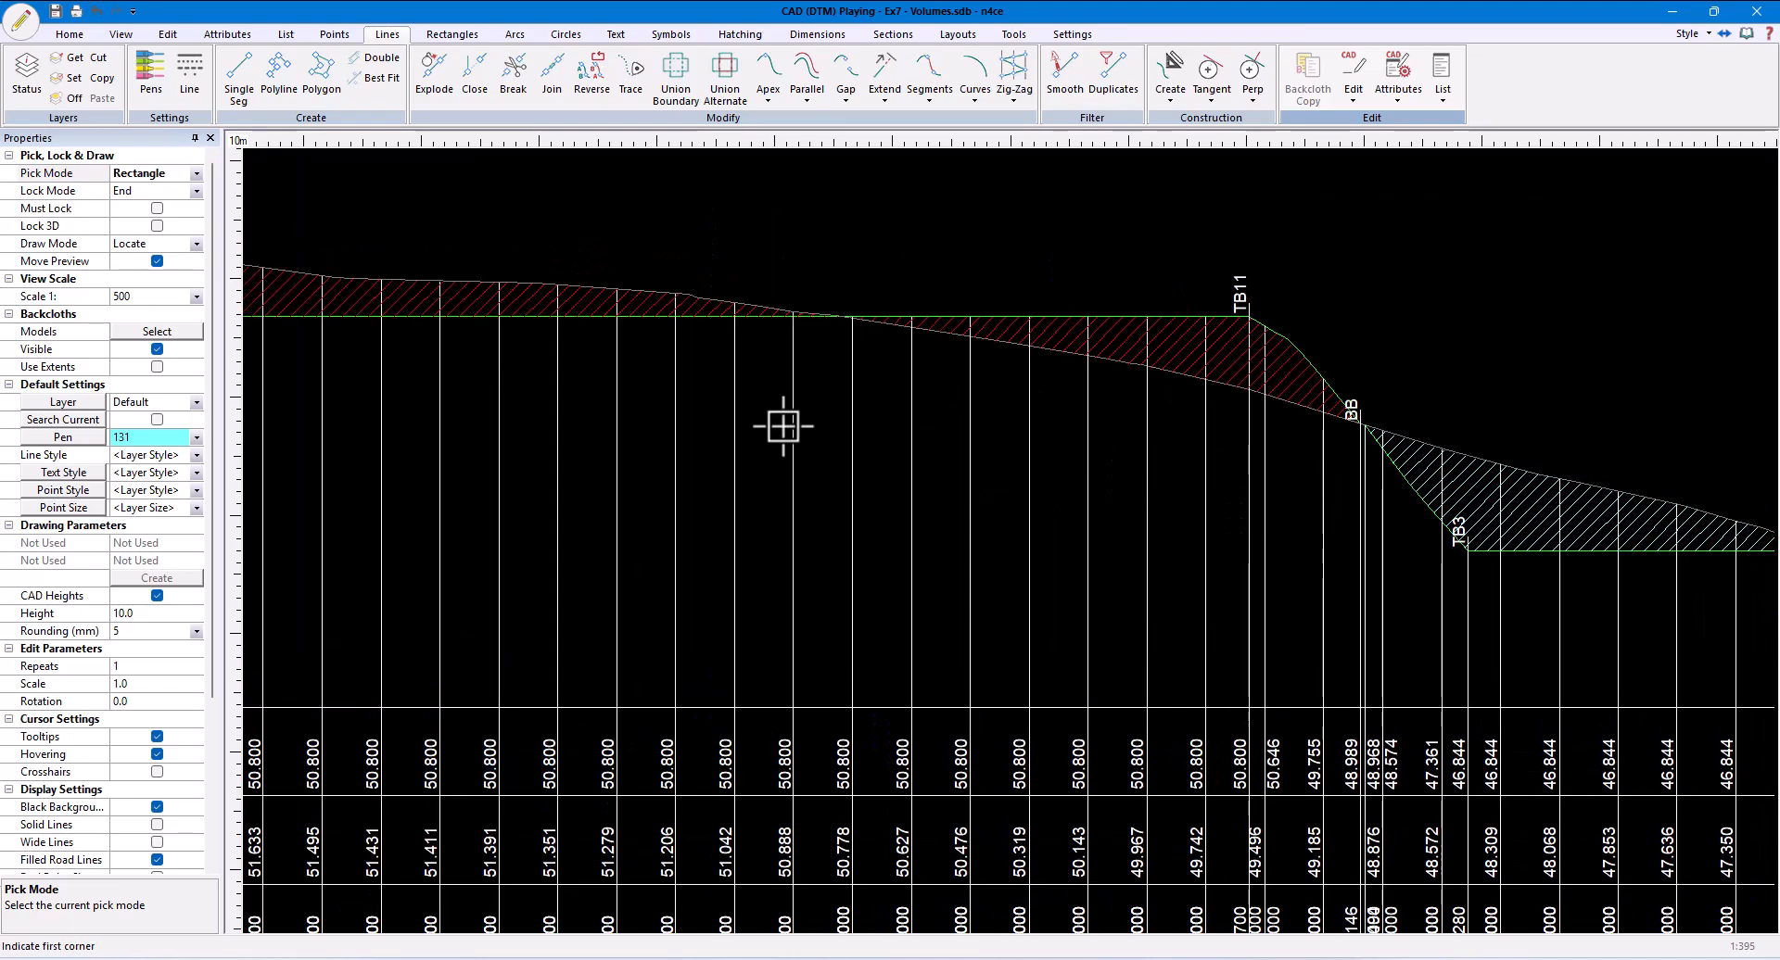
pyautogui.scroll(-1, 709, 388)
pyautogui.moveTo(709, 388); pyautogui.dragTo(865, 414, button='middle')
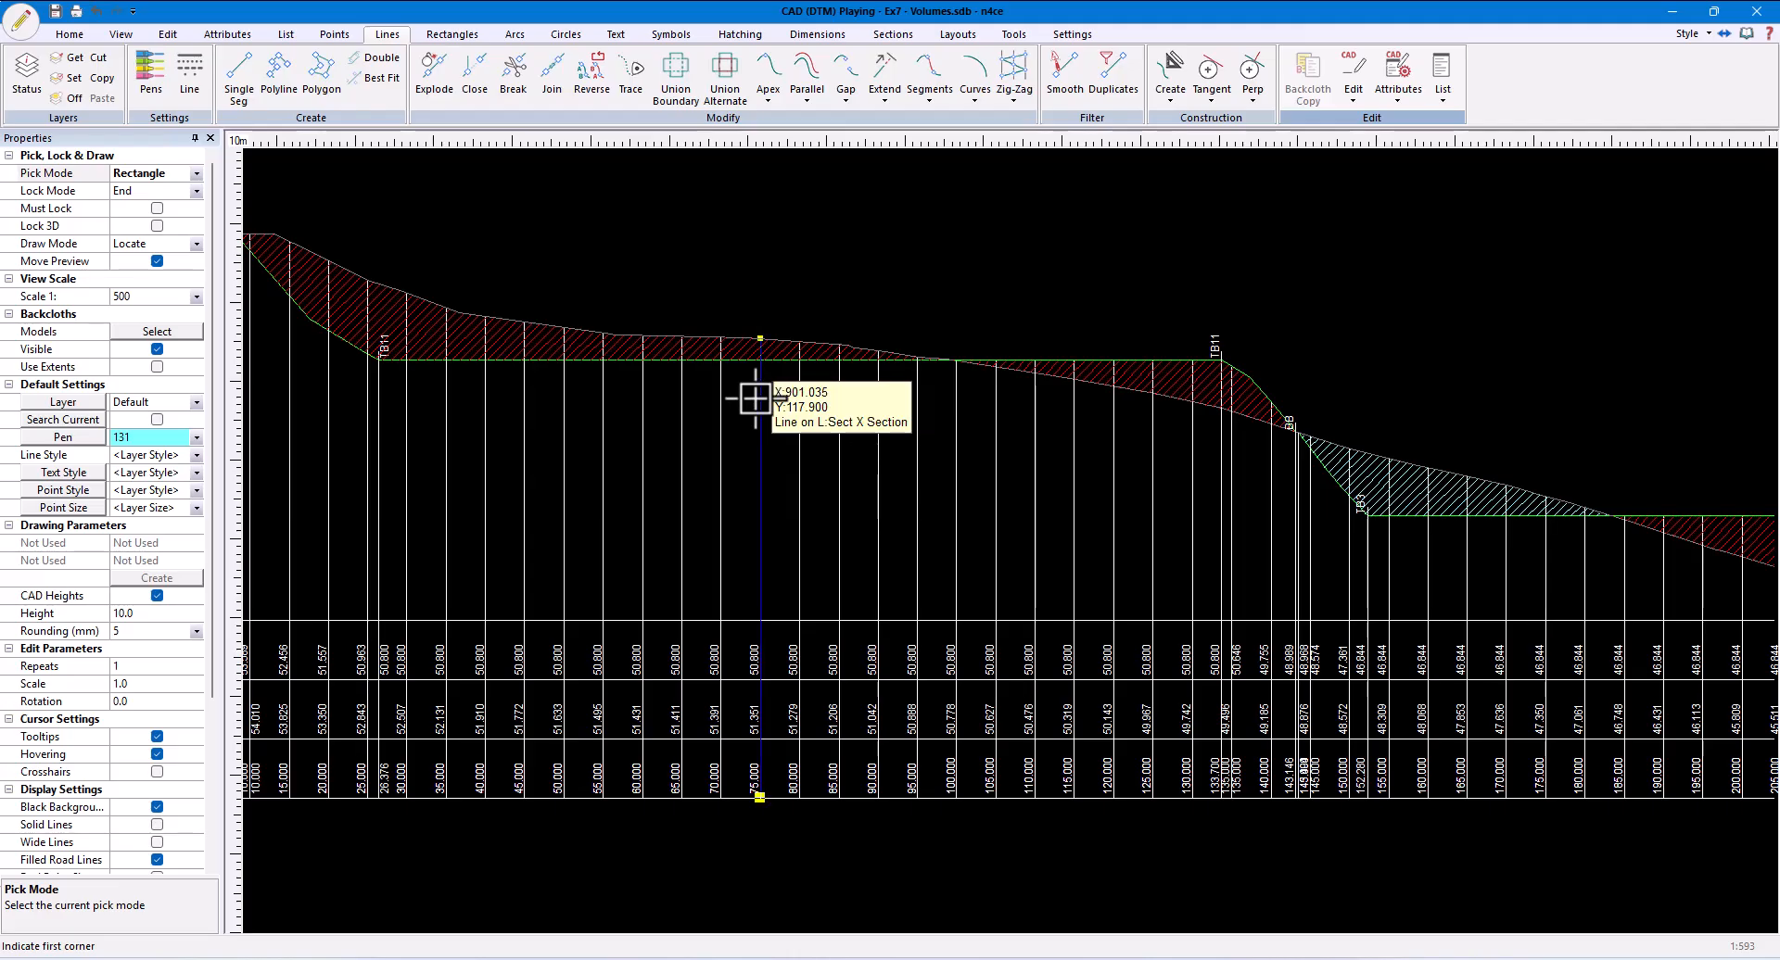
pyautogui.moveTo(400, 300); pyautogui.dragTo(624, 326, button='middle')
pyautogui.click(429, 232)
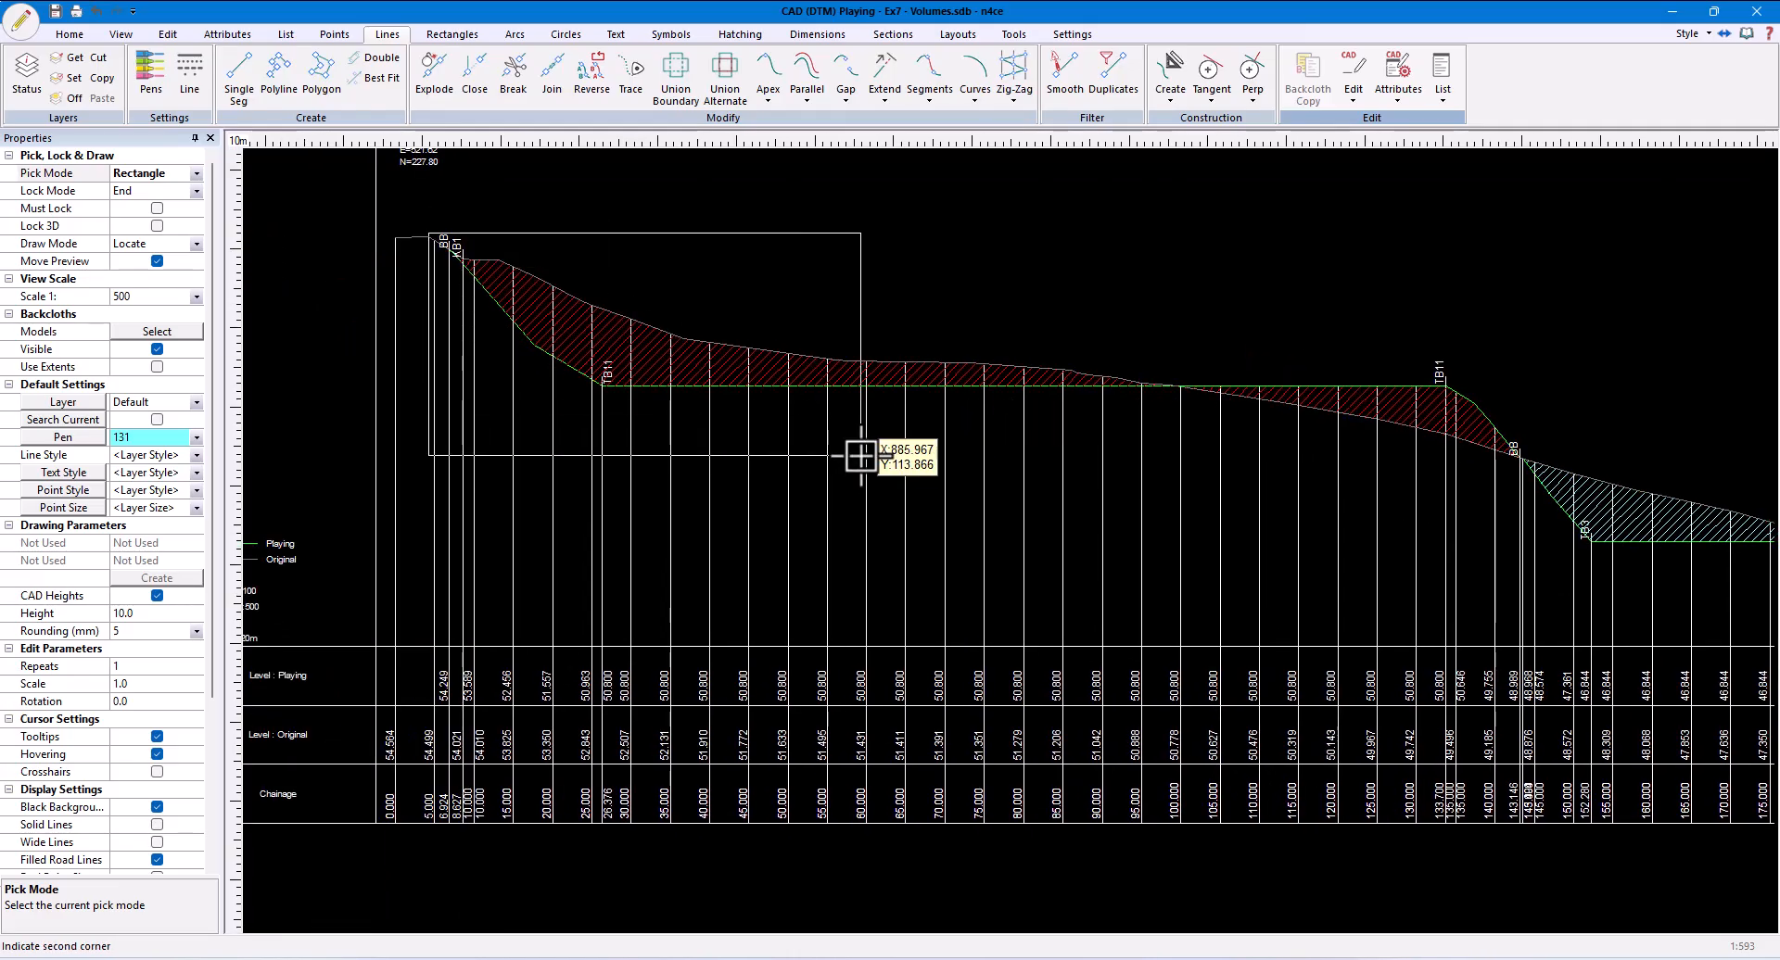
pyautogui.click(1162, 443)
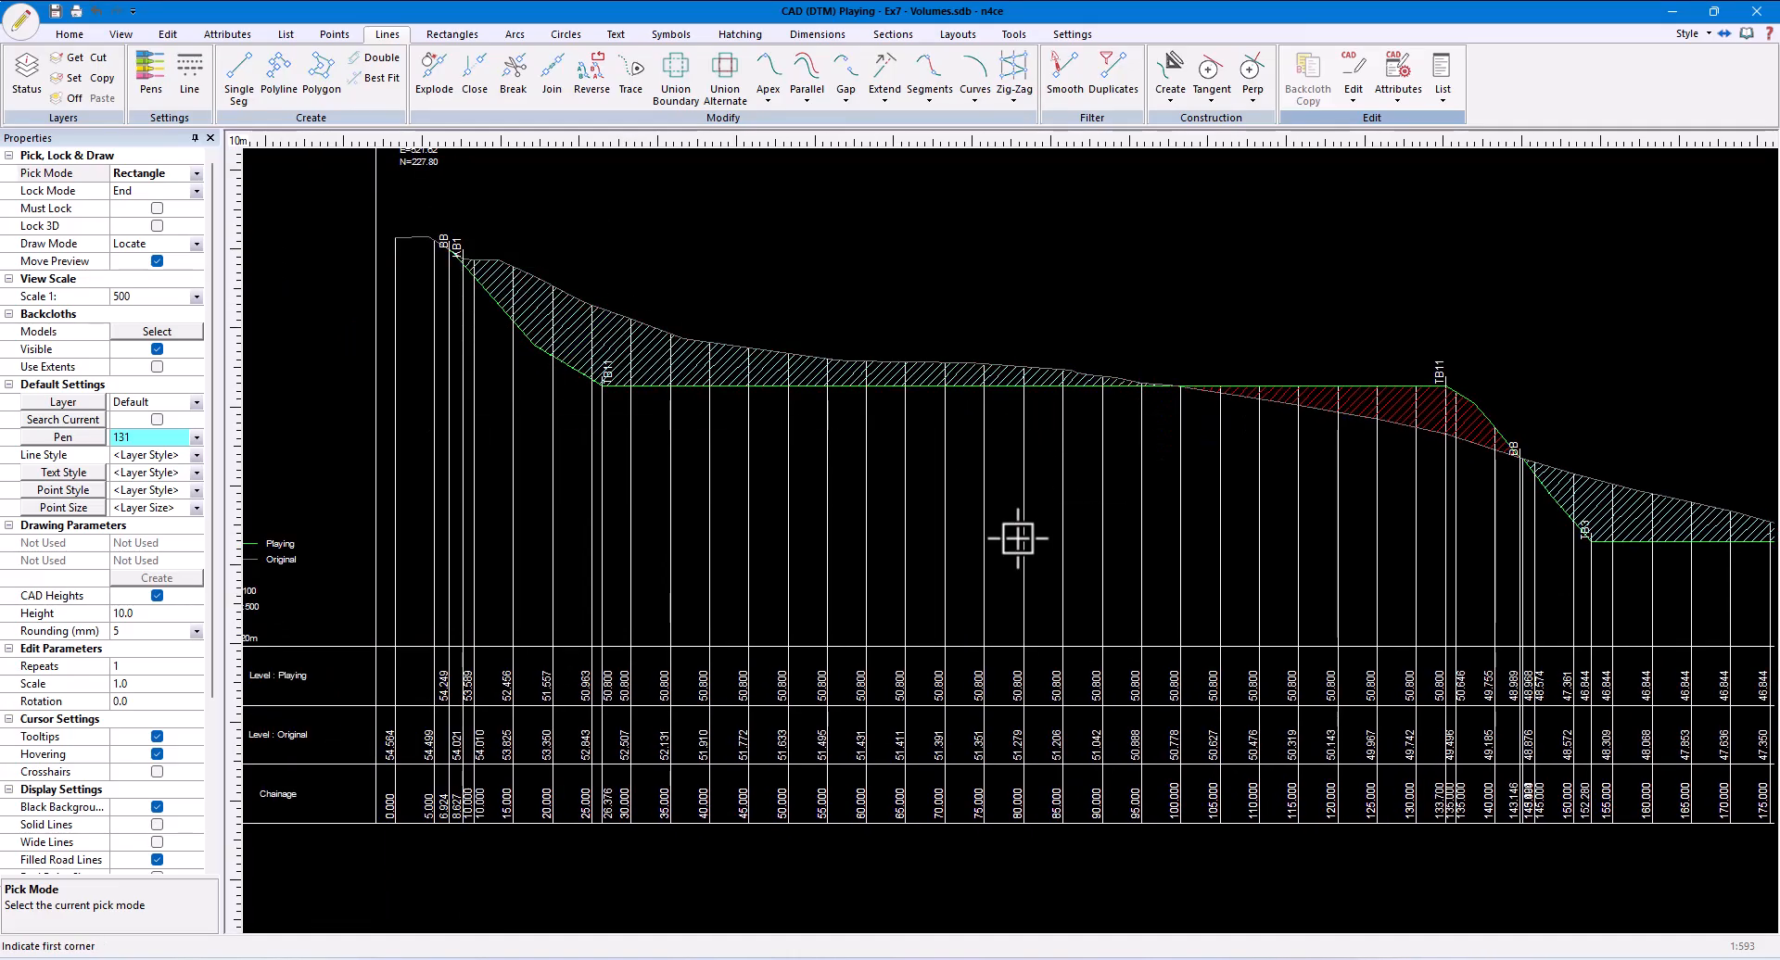
# - Start a multiple section plot and select all chainage elements of the Lsec Plot cross sections
pyautogui.scroll(-1, 1009, 452)
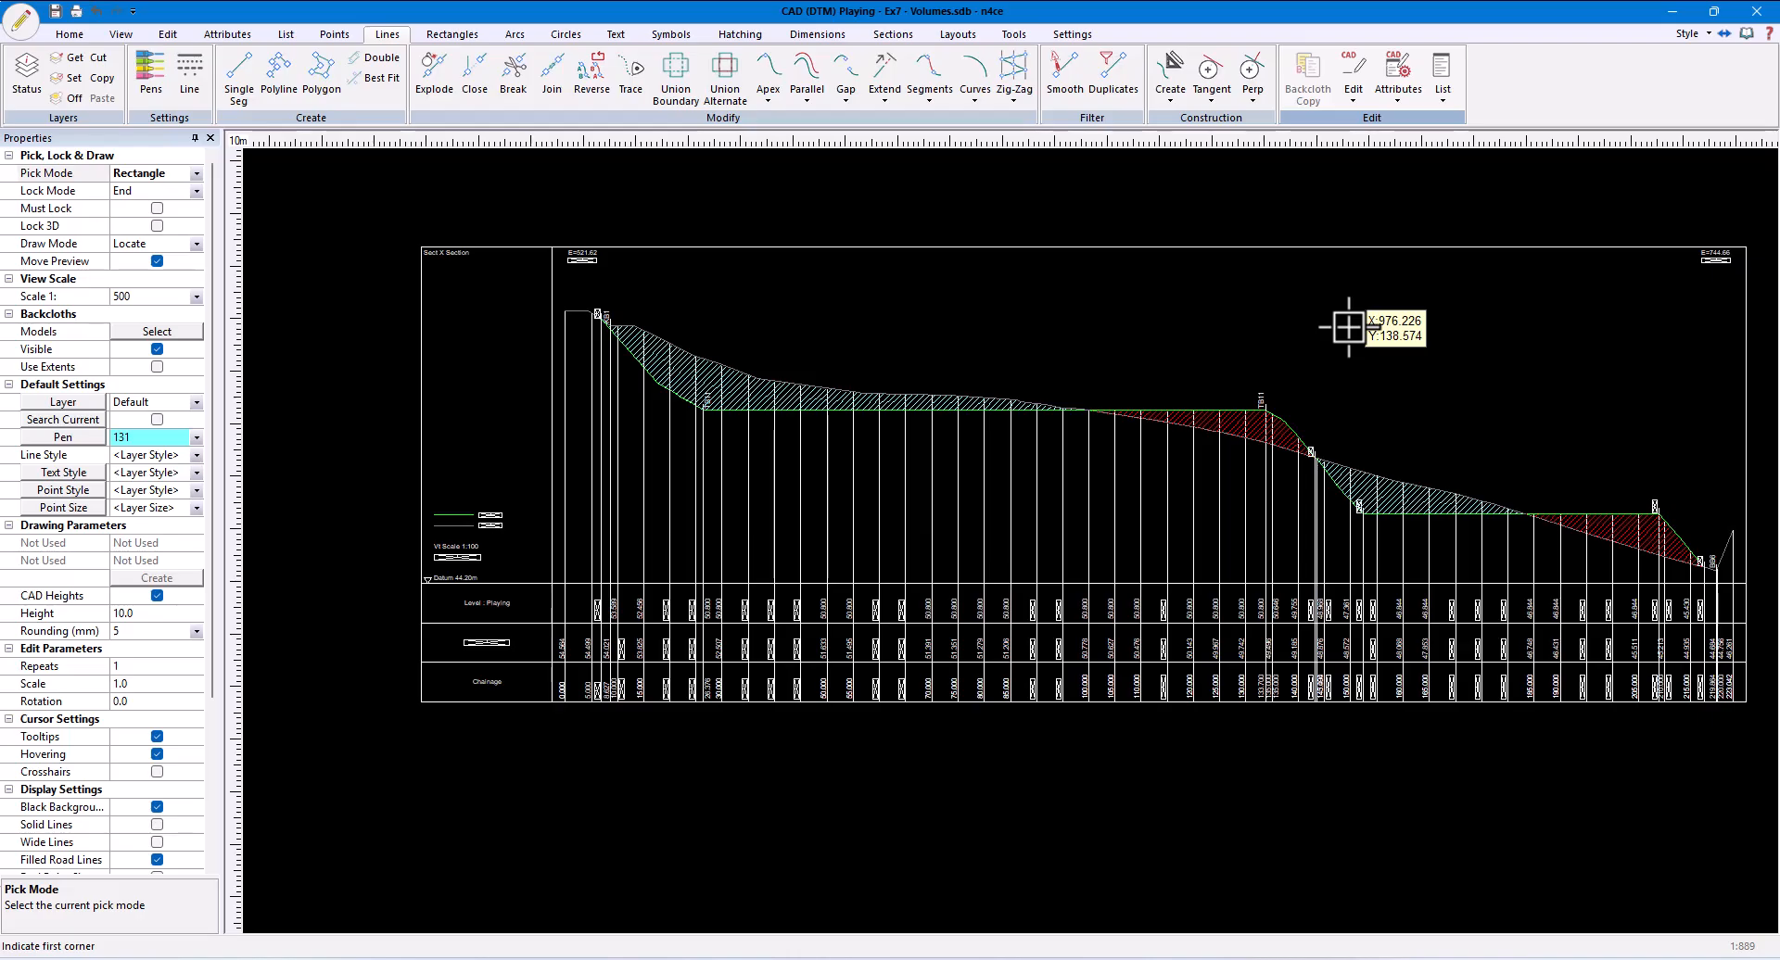
pyautogui.moveTo(1348, 326); pyautogui.dragTo(1140, 314, button='middle')
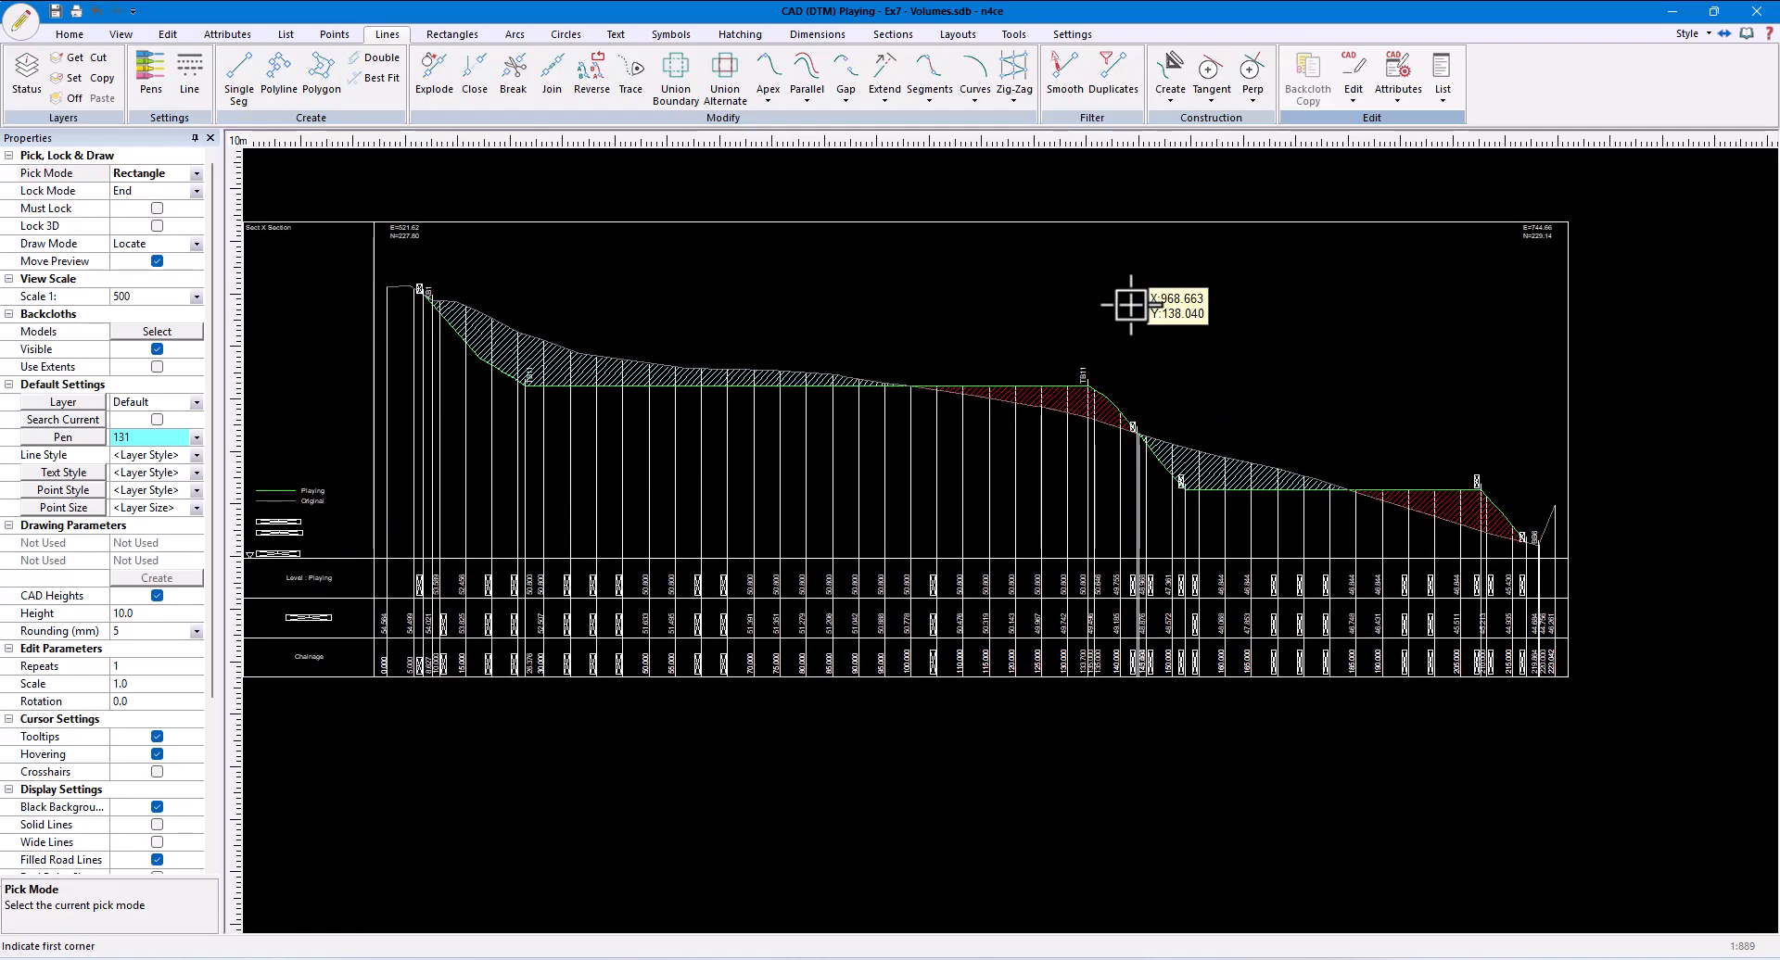
pyautogui.scroll(-2, 1130, 305)
pyautogui.moveTo(1391, 656); pyautogui.dragTo(1200, 676, button='middle')
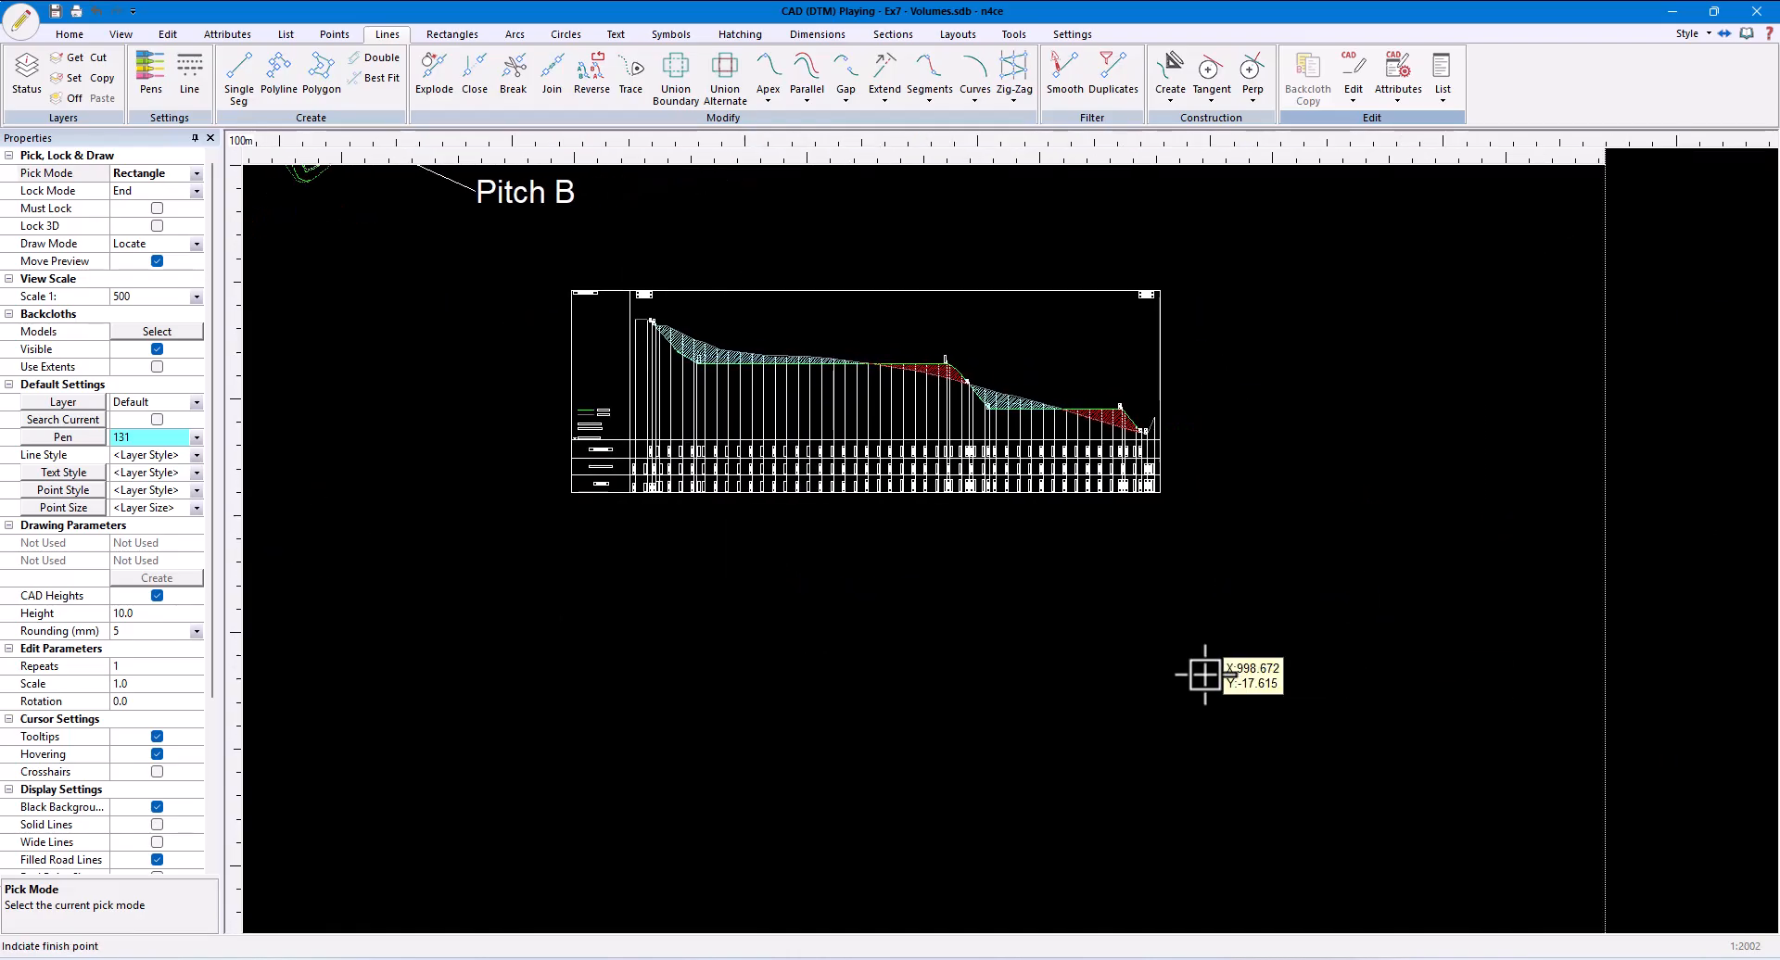
pyautogui.click(892, 35)
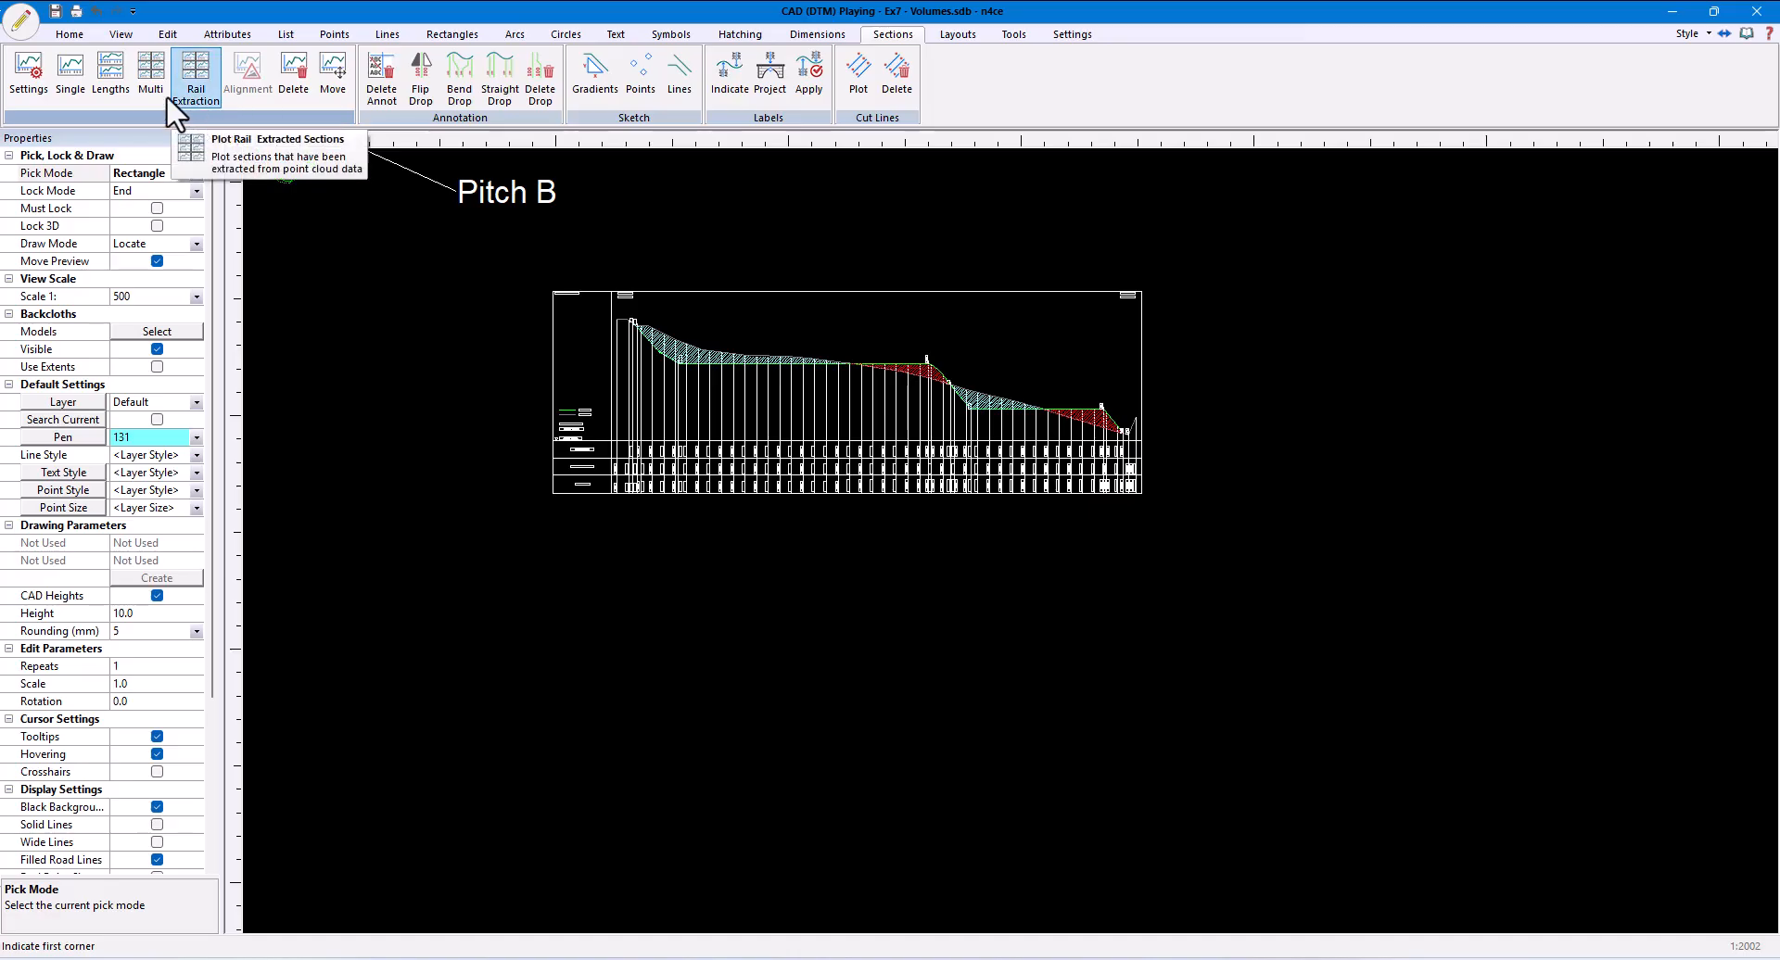
pyautogui.click(710, 440)
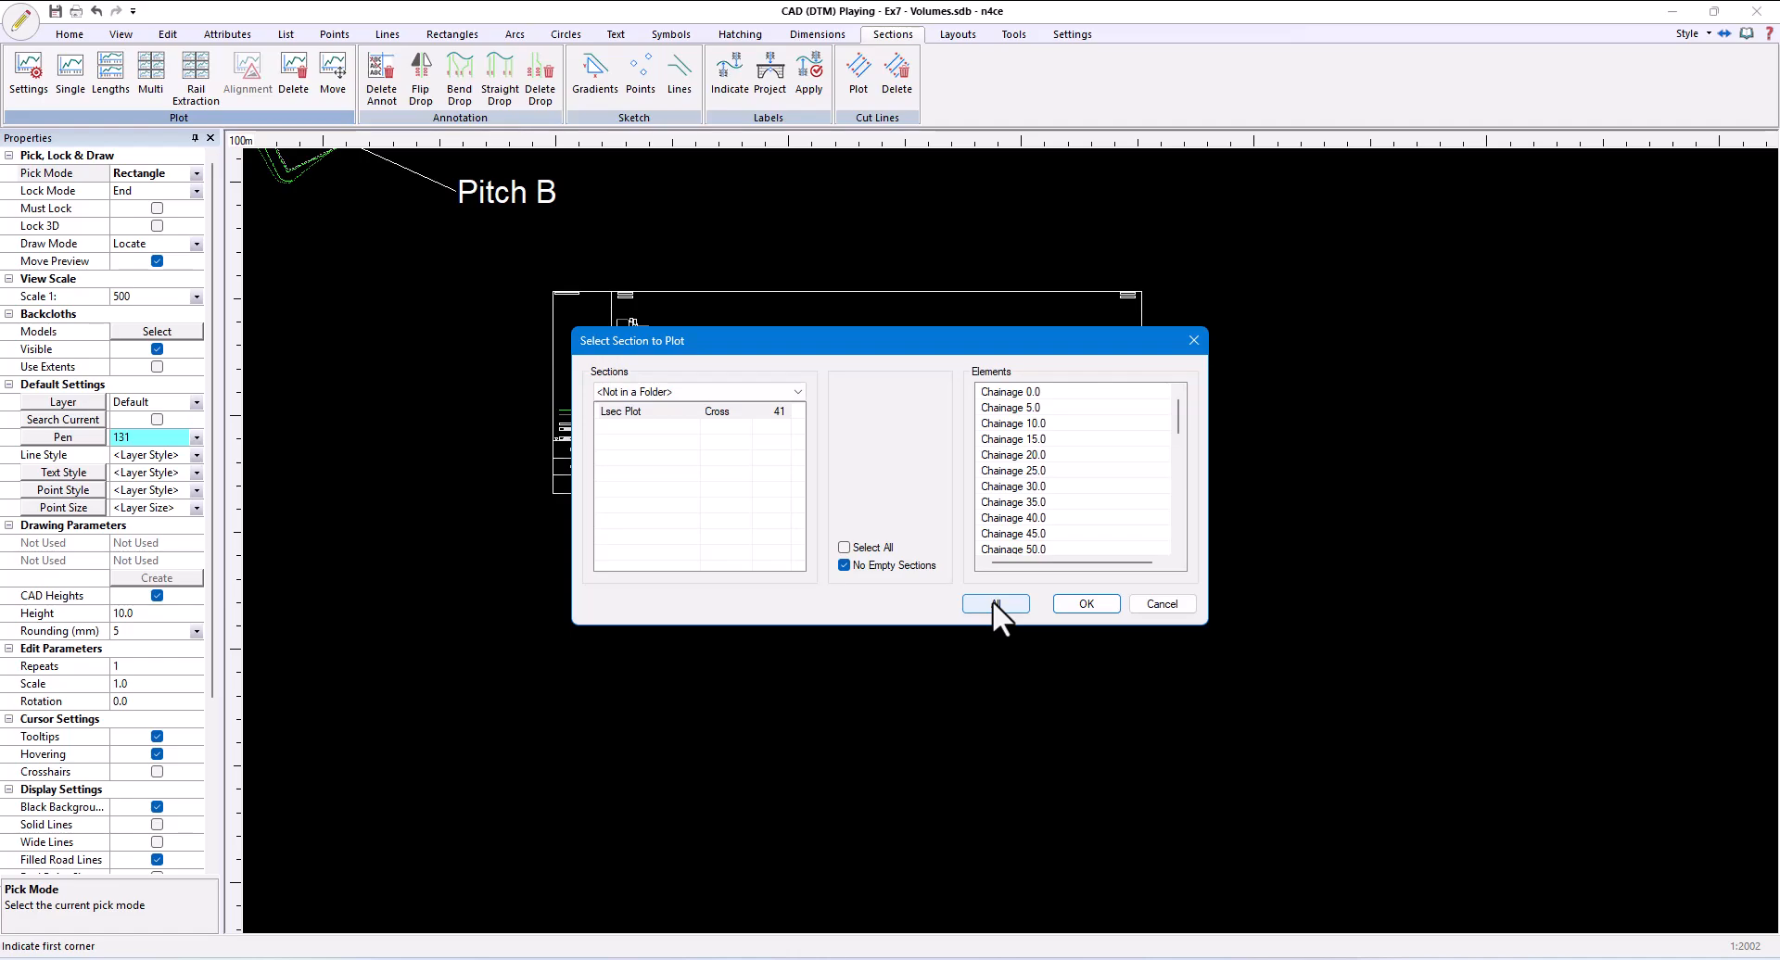
pyautogui.click(993, 603)
pyautogui.click(1091, 609)
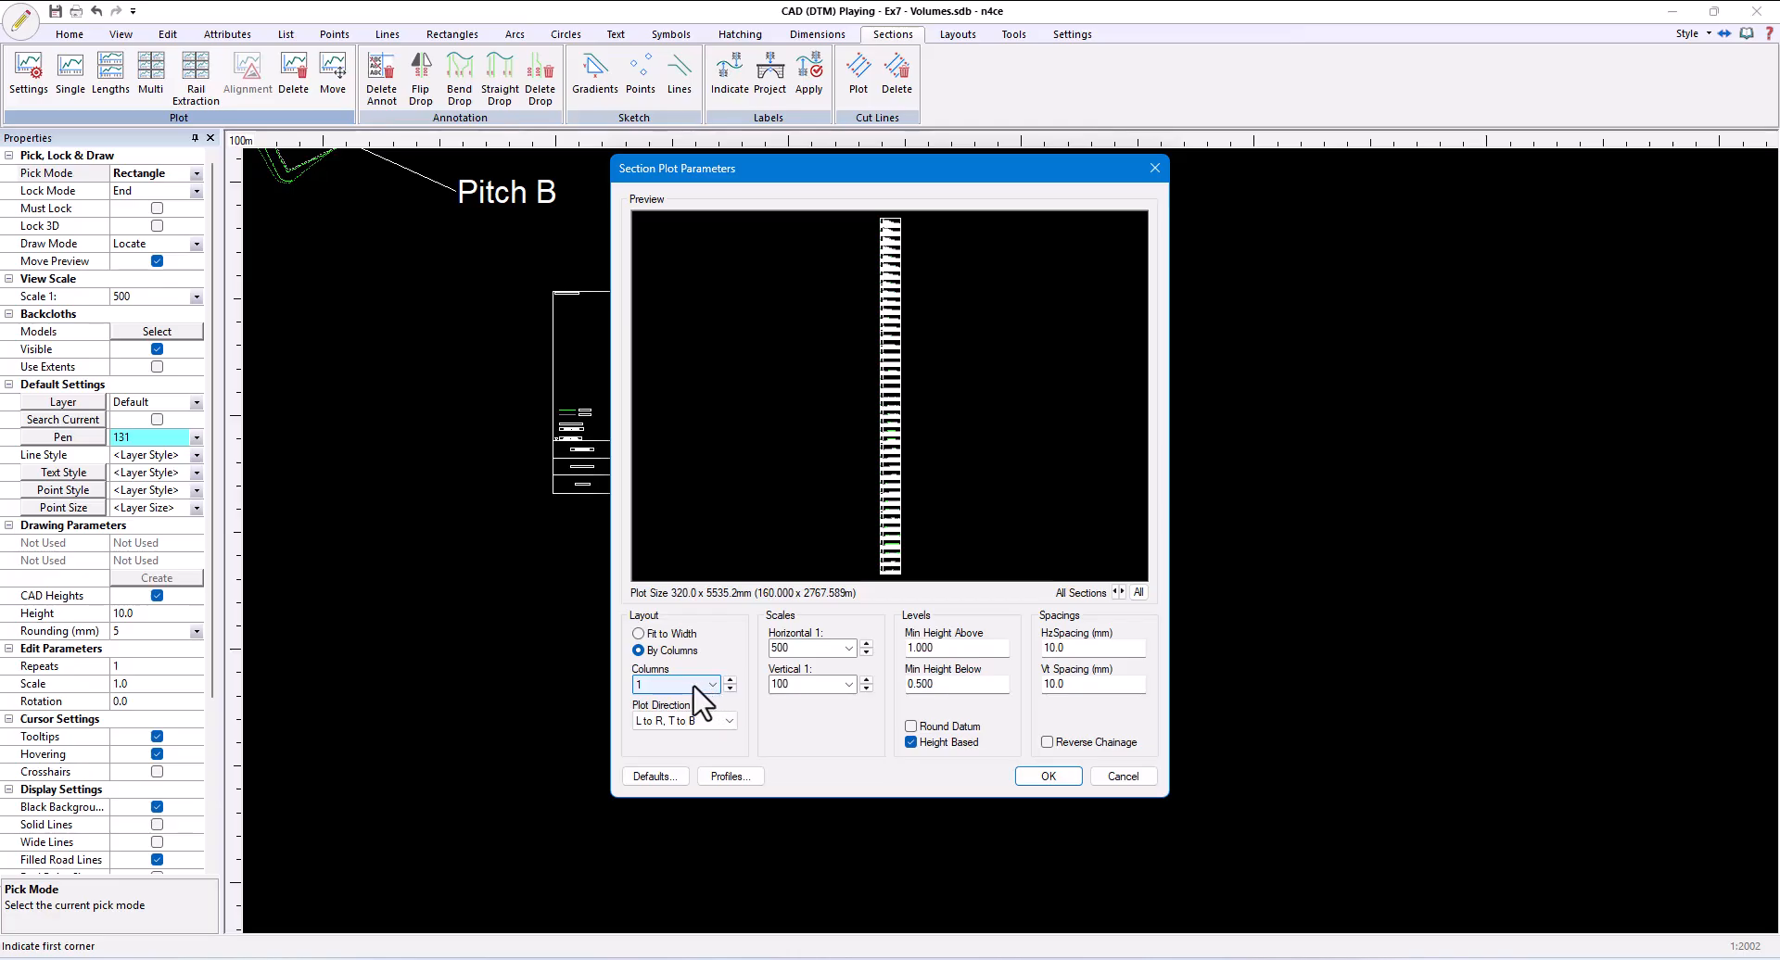
# - Arrange the cross-section plots in 5 columns and set the plotted co-ordinates to None in the section plot defaults
pyautogui.click(712, 684)
pyautogui.click(690, 367)
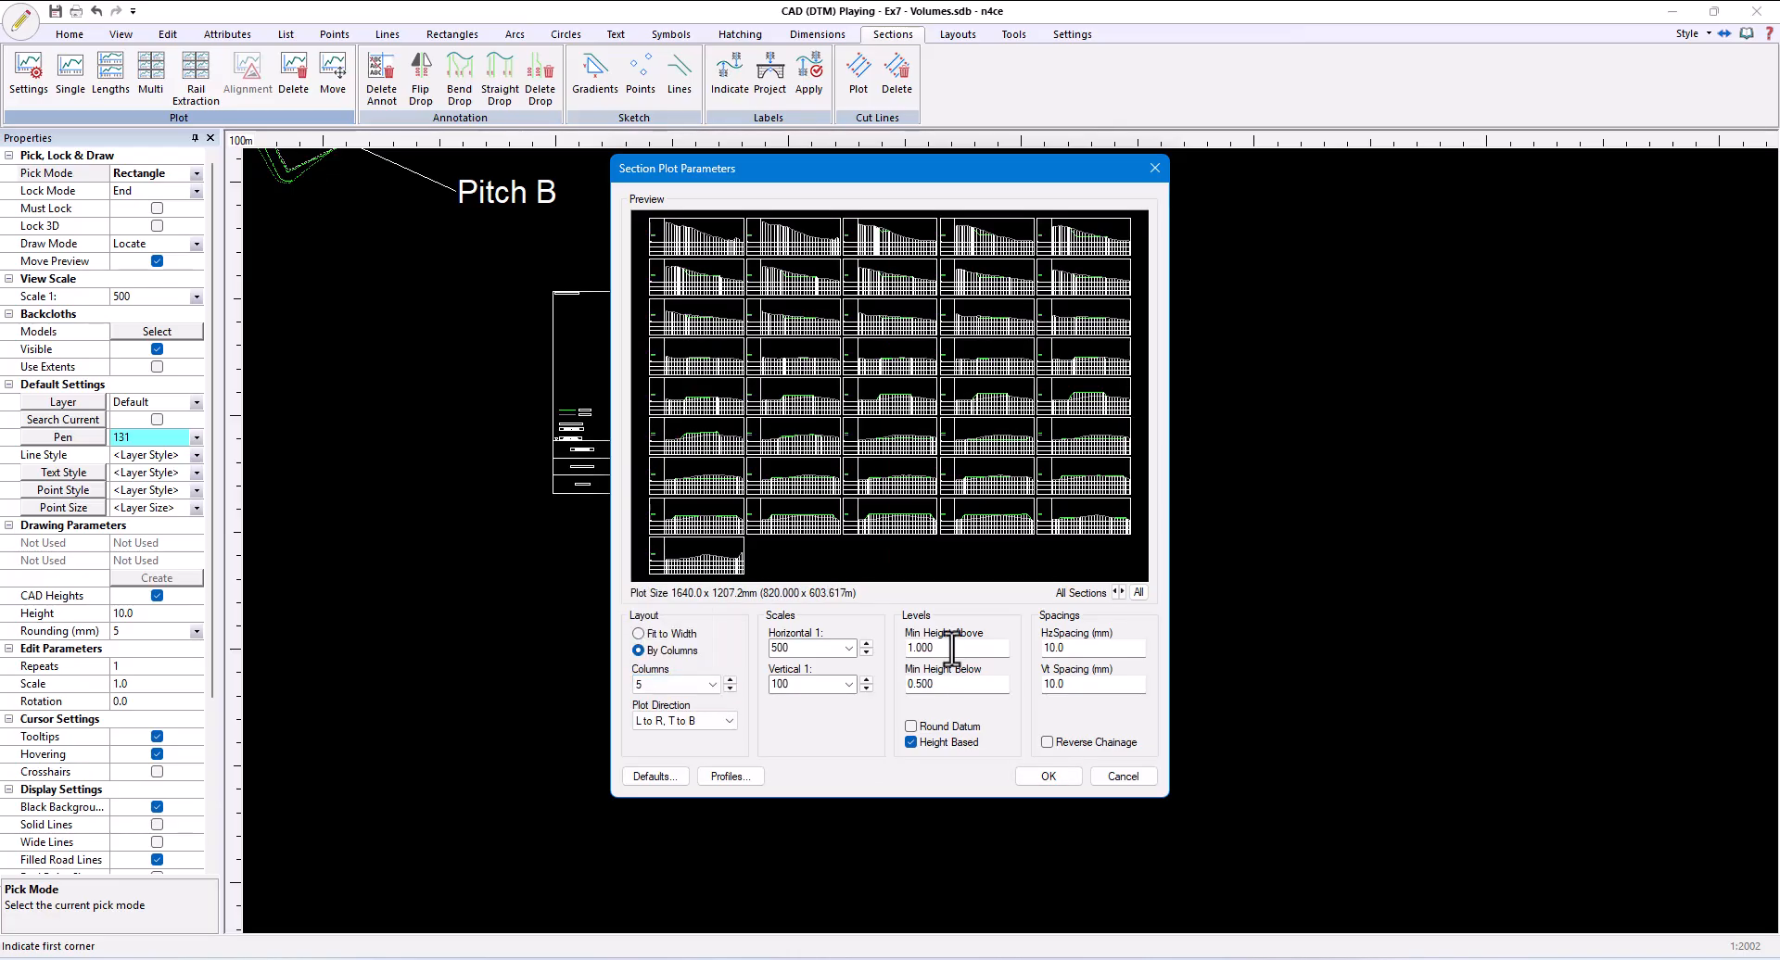
pyautogui.click(652, 777)
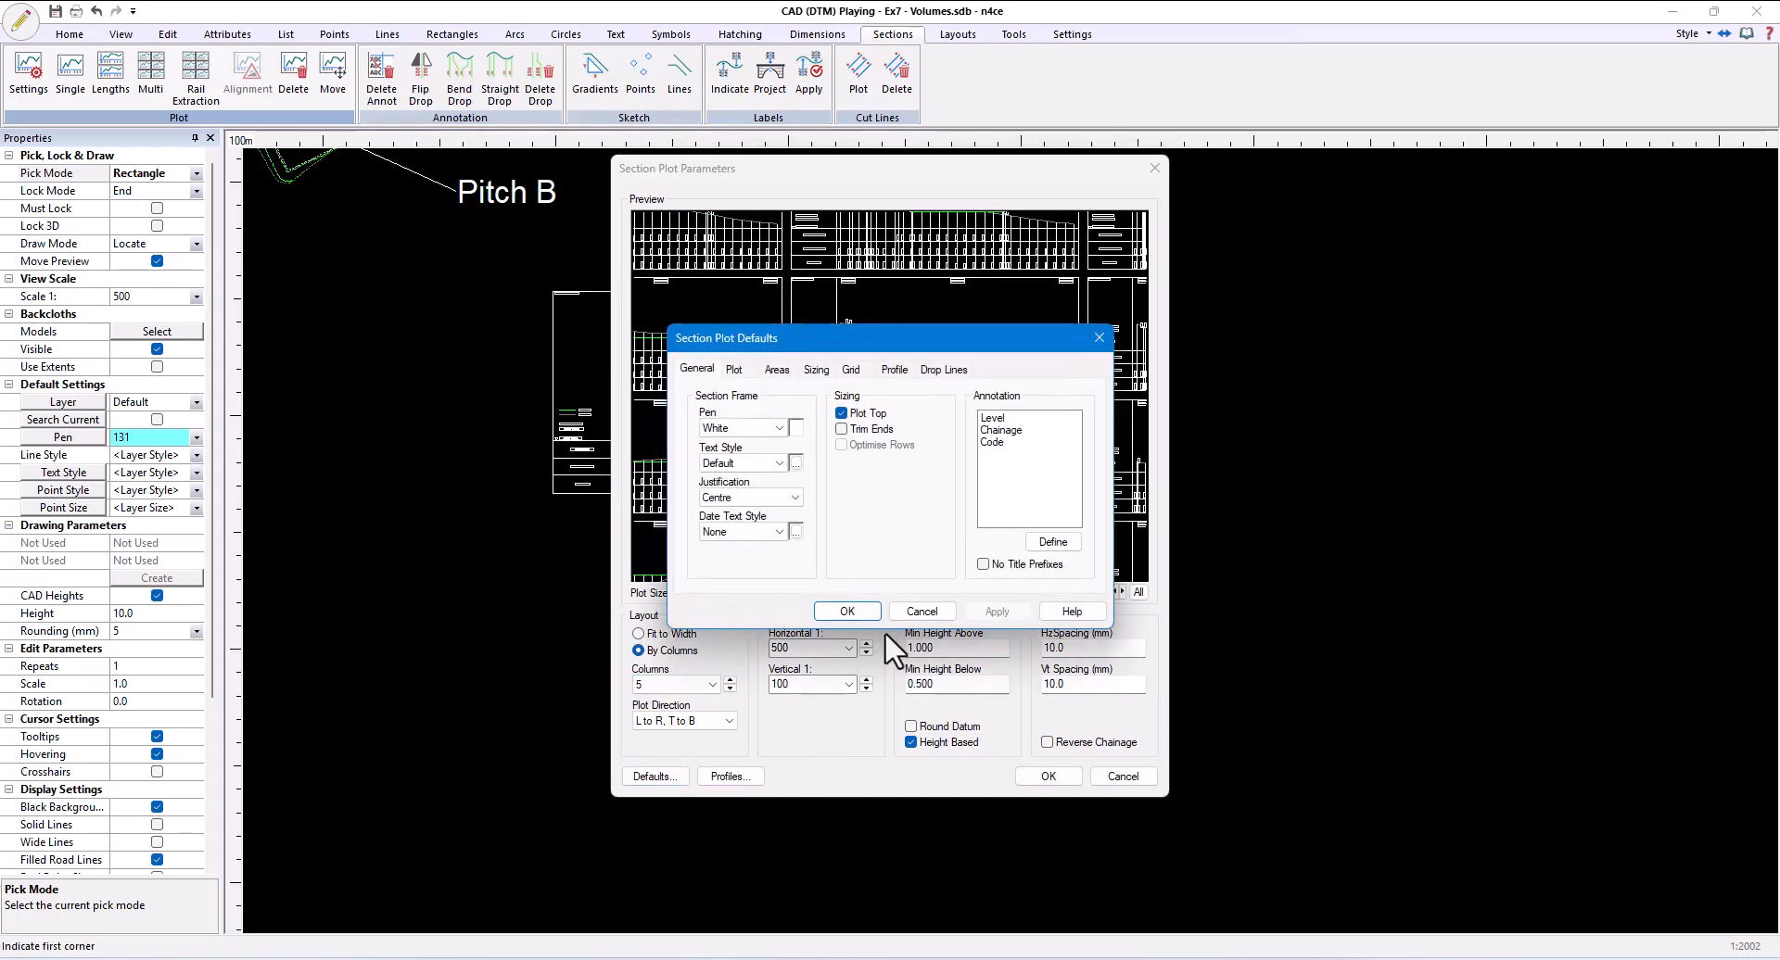
pyautogui.click(737, 369)
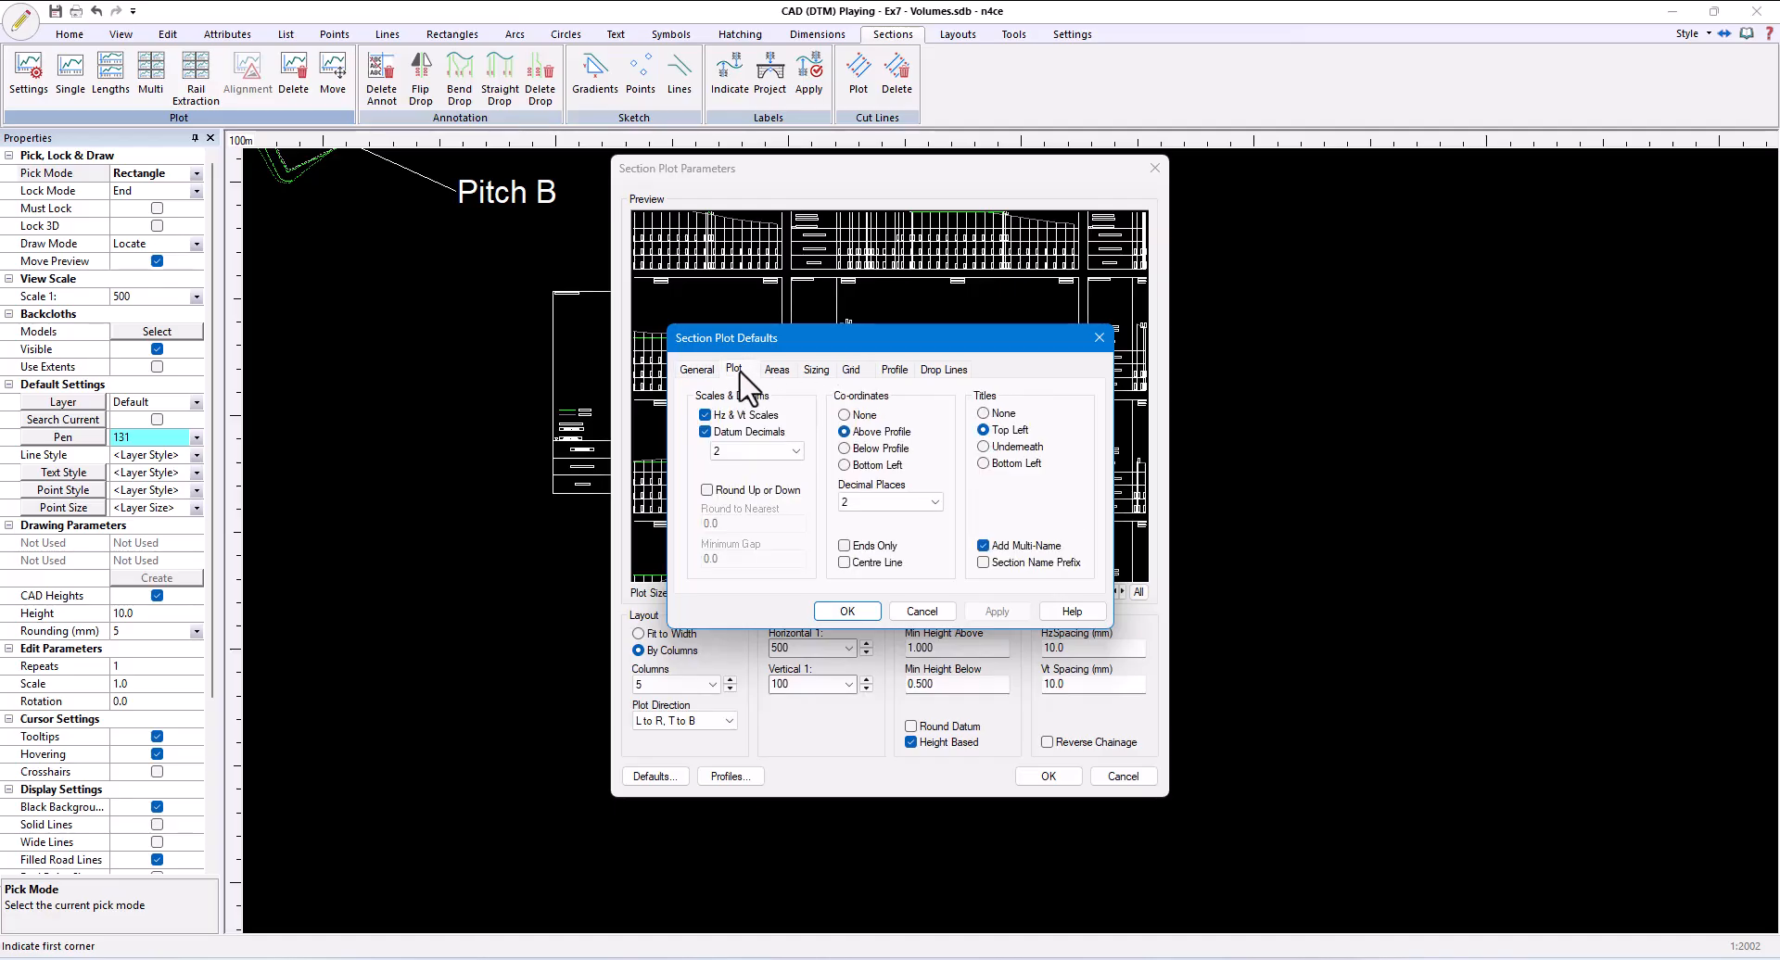
pyautogui.click(857, 415)
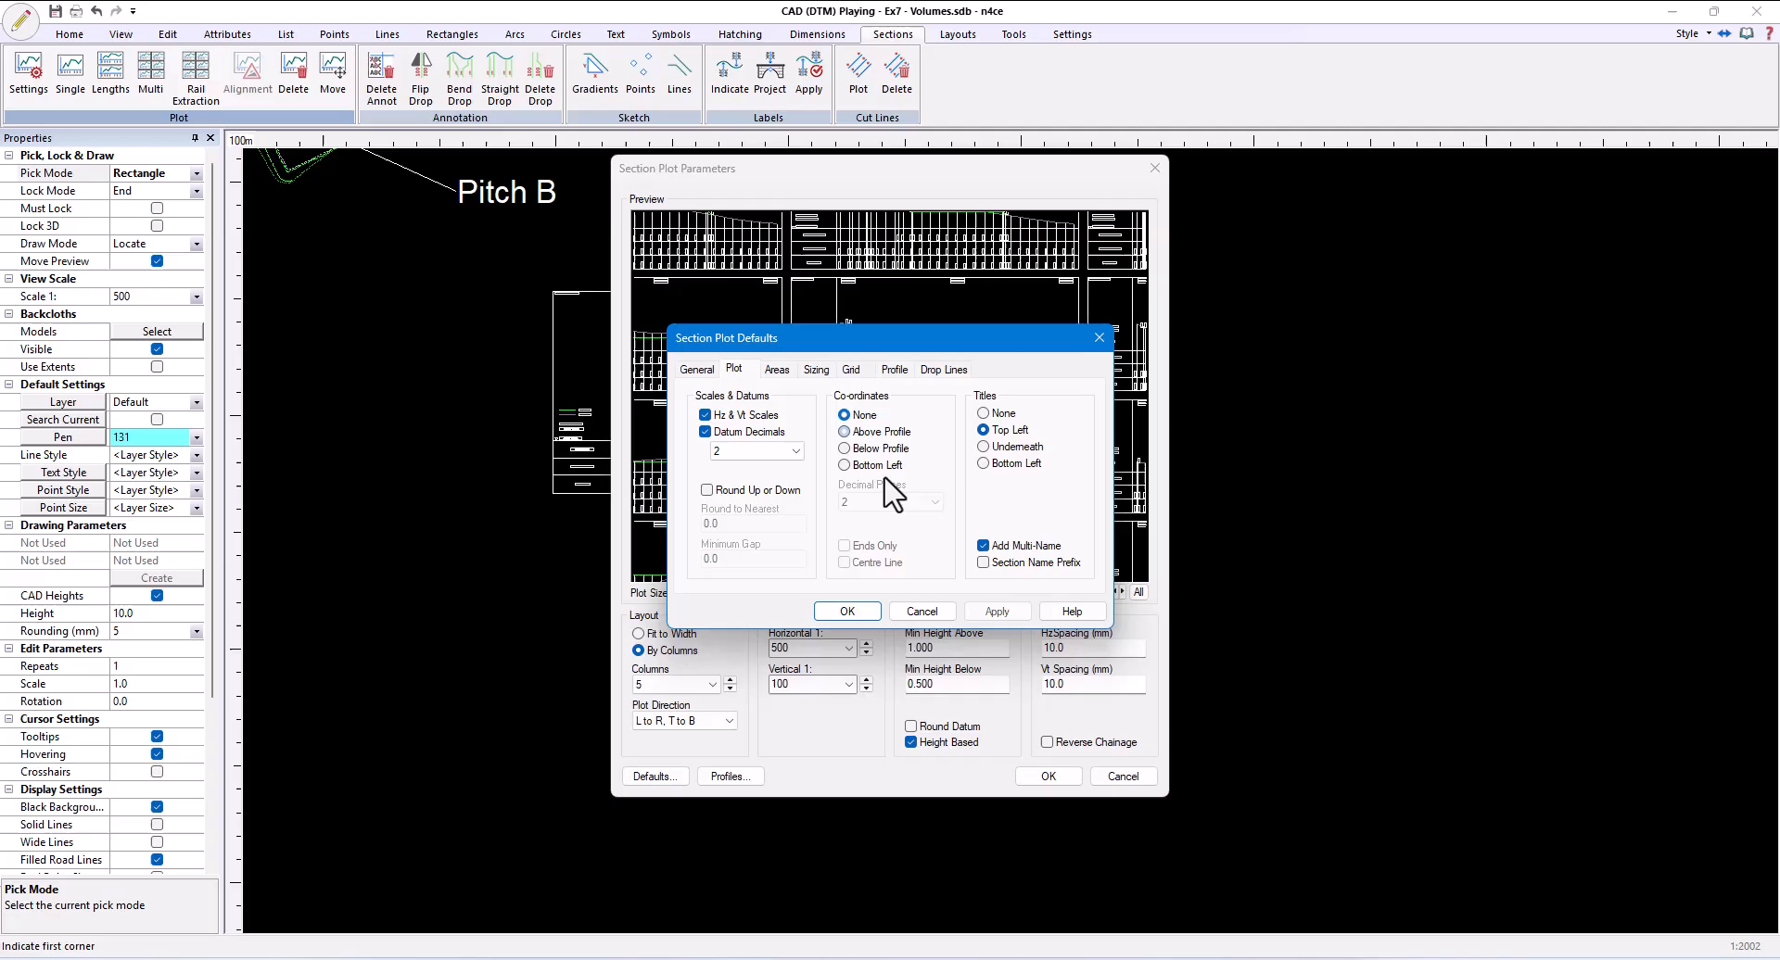
pyautogui.click(846, 608)
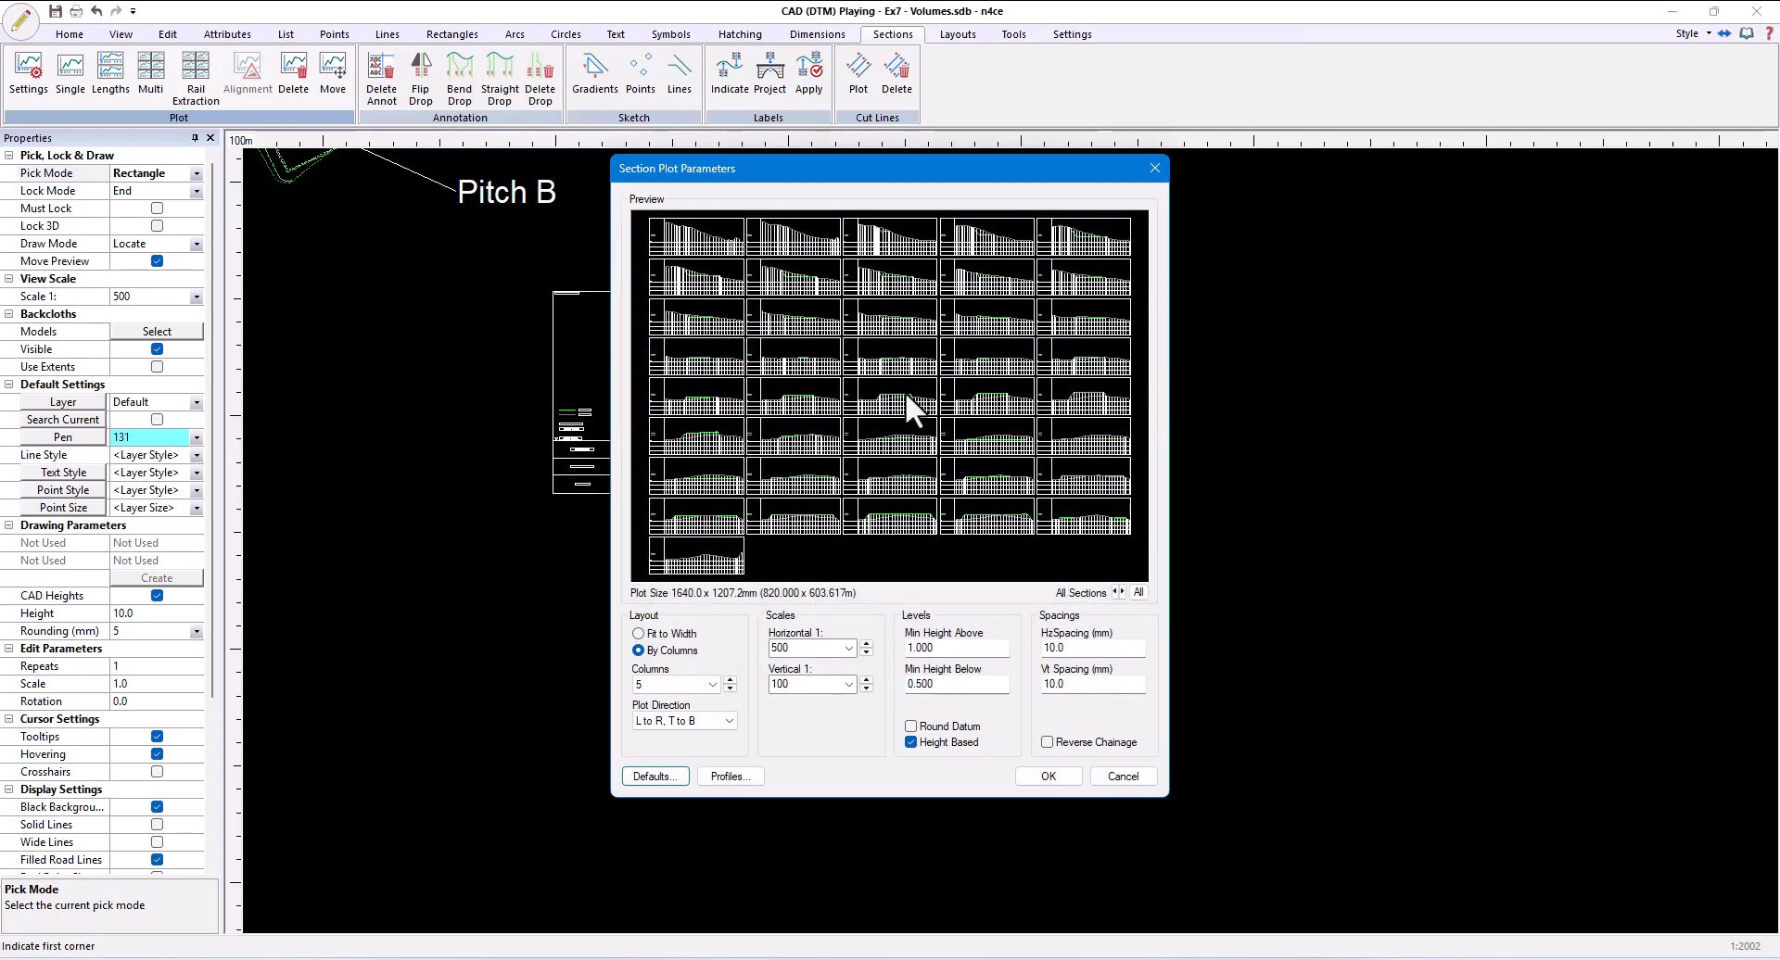
# - Plot the cross sections with drop lines at coded points and place the grid to the right of the Sect X Section plot
pyautogui.scroll(5, 899, 395)
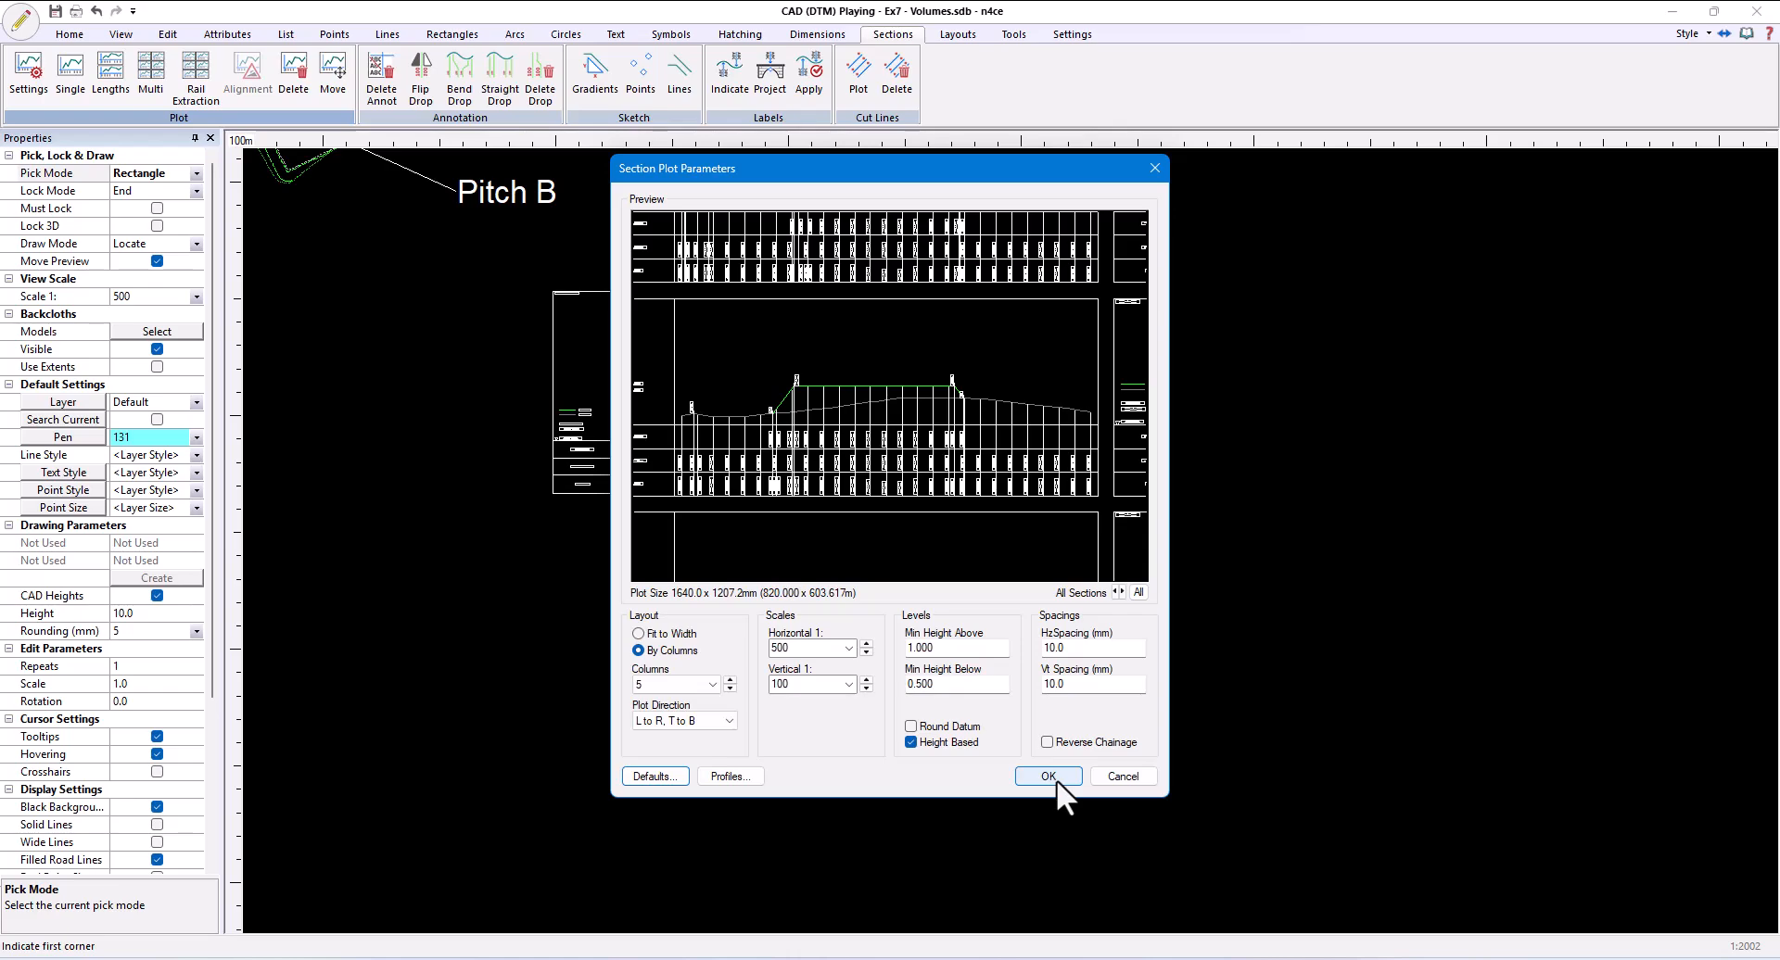
pyautogui.click(1055, 775)
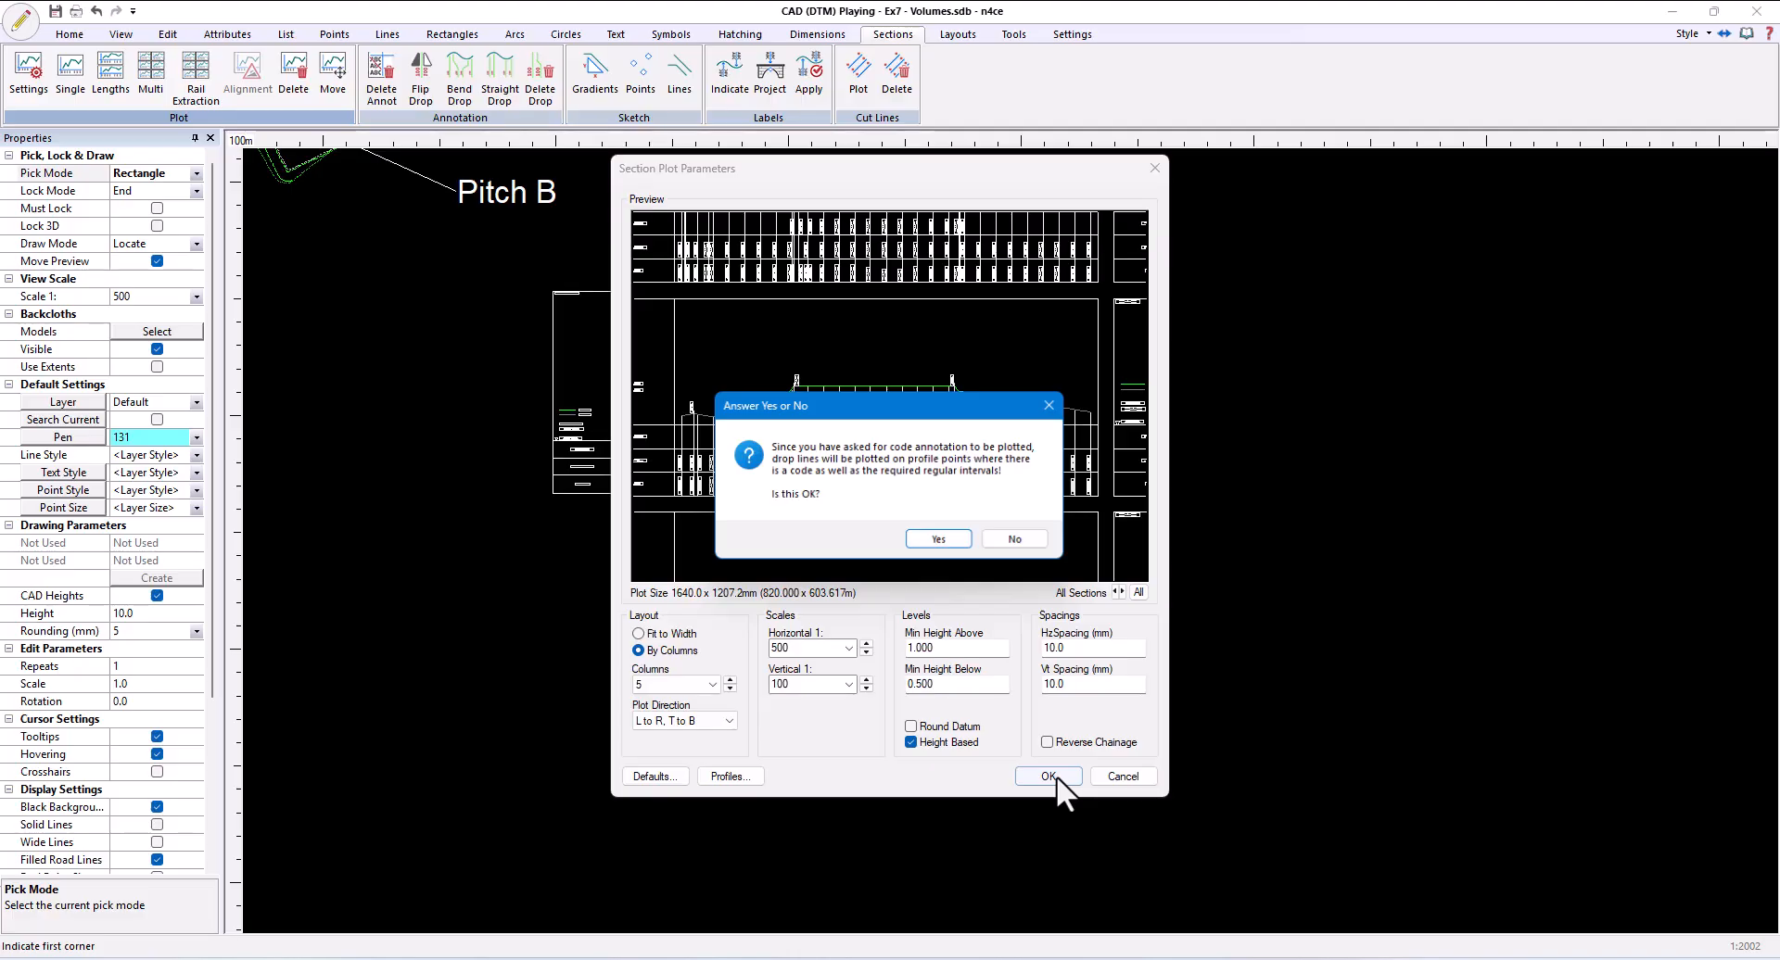
pyautogui.click(931, 538)
pyautogui.scroll(-5, 980, 510)
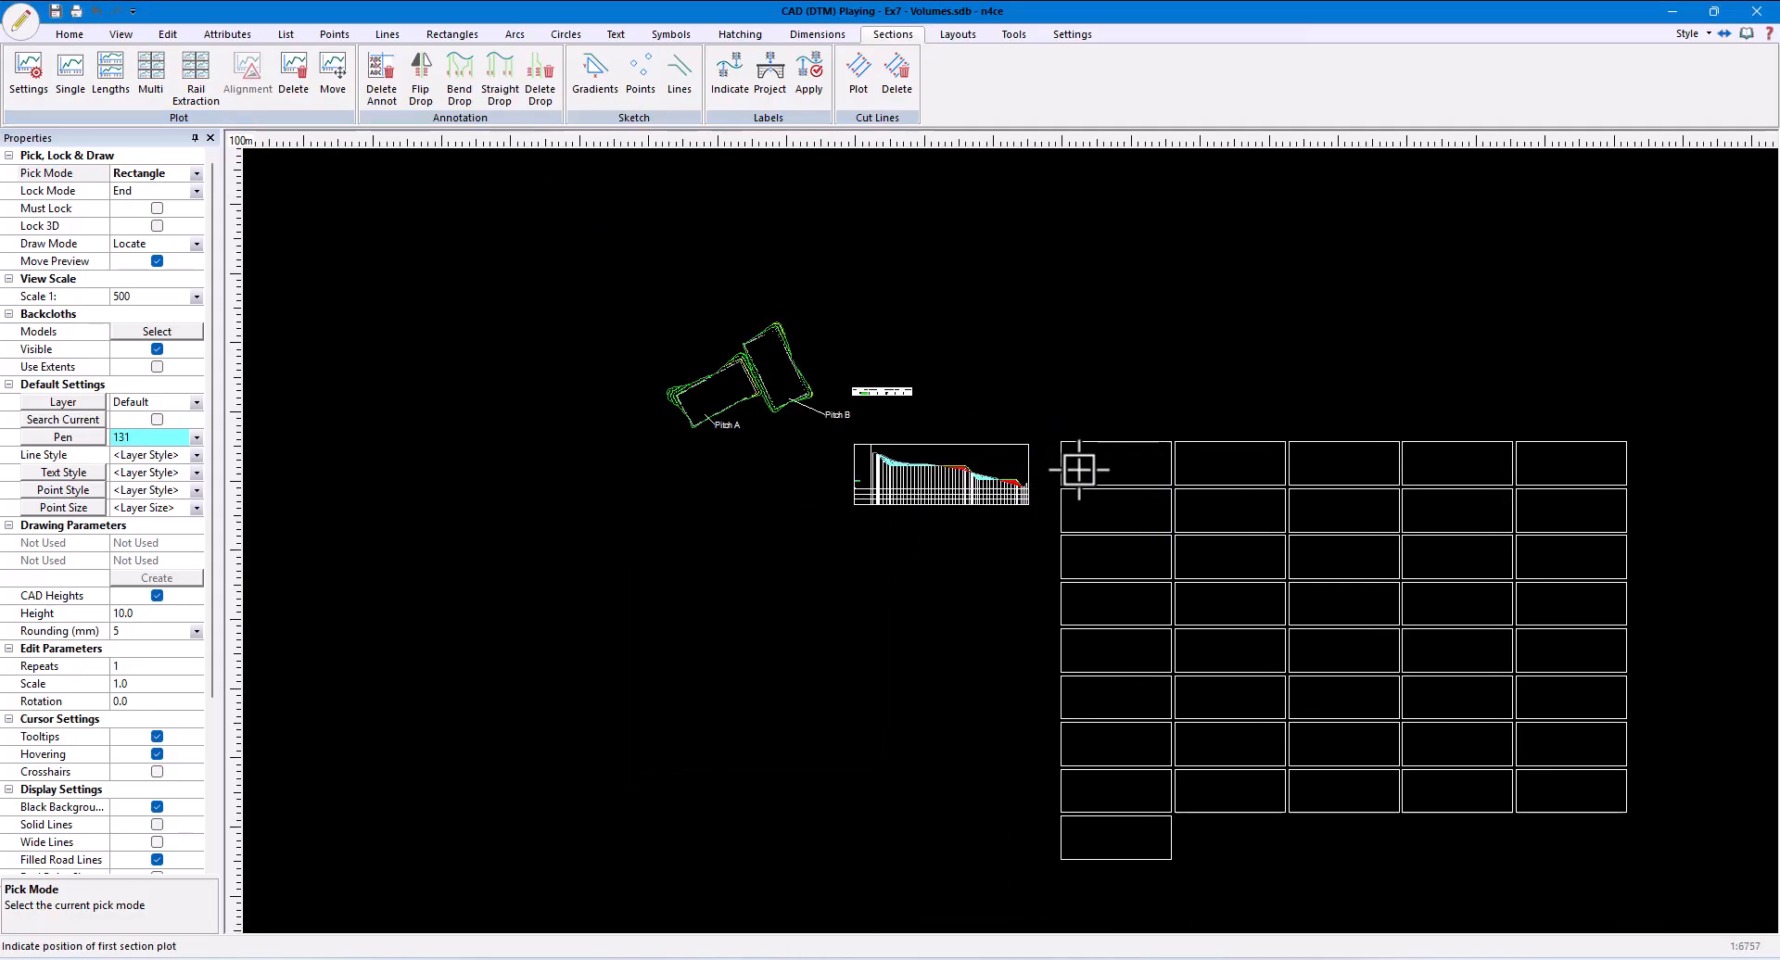
pyautogui.click(1081, 473)
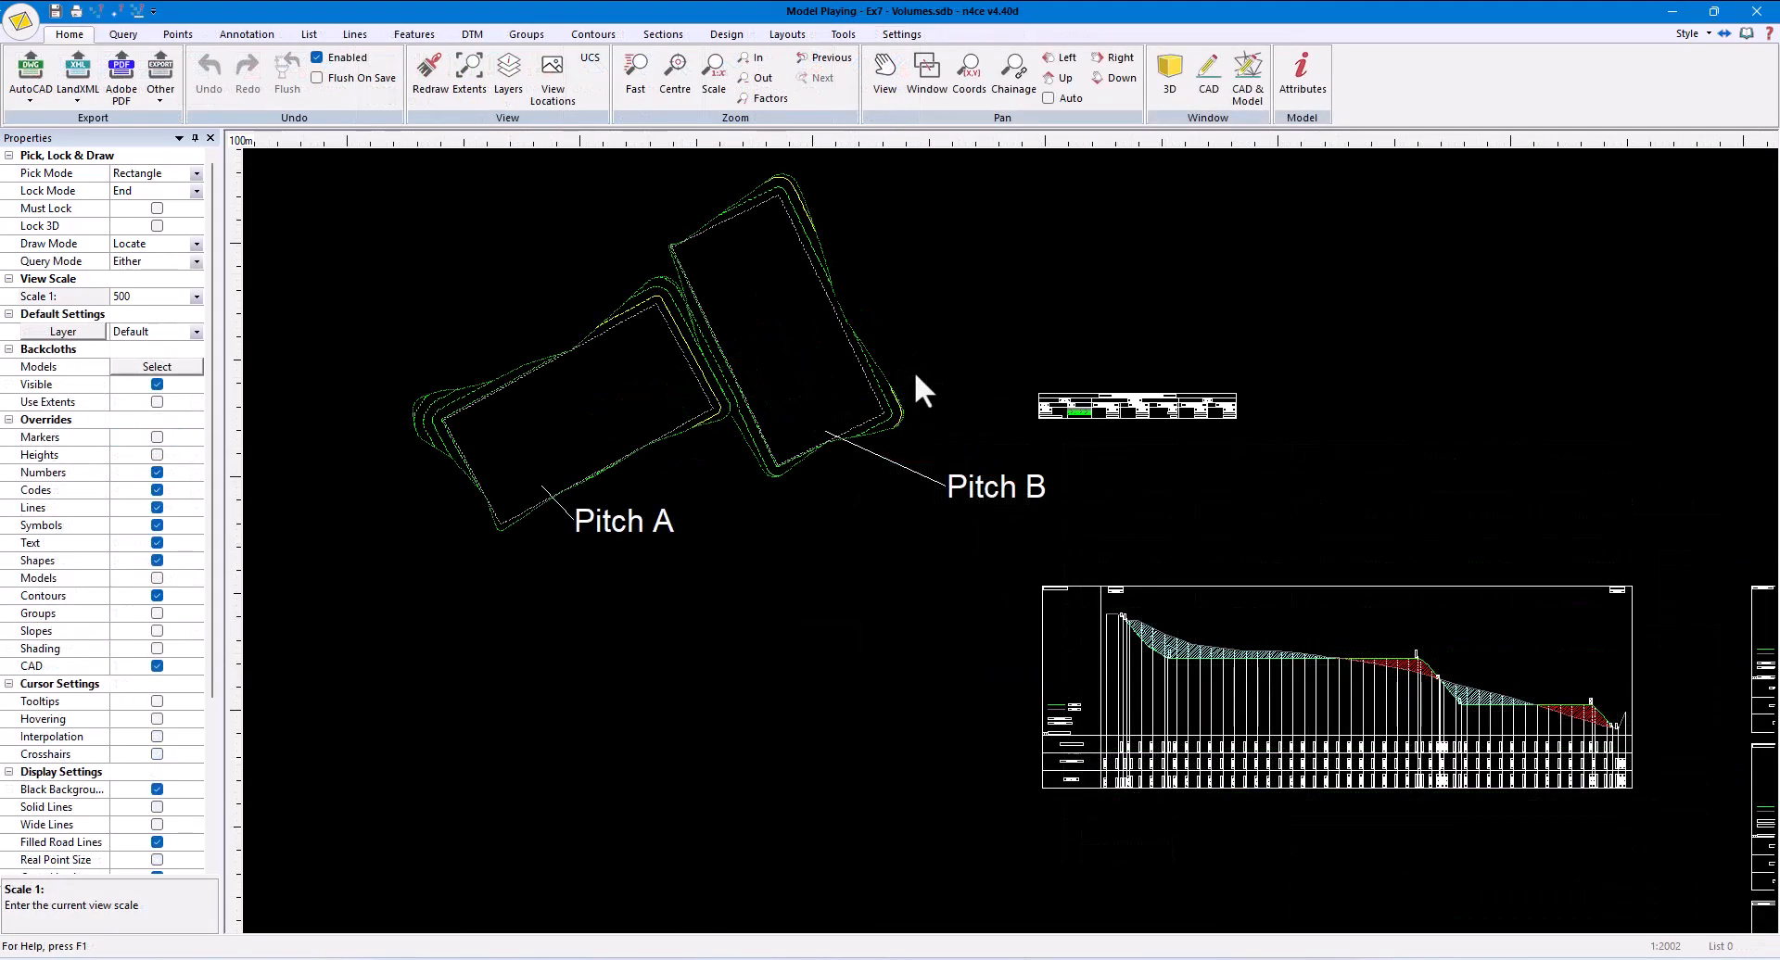
# - Plot the cut lines for Lsec Plot and Sect X Section on the Playing model using the default line and label settings, and check their labels
pyautogui.click(663, 34)
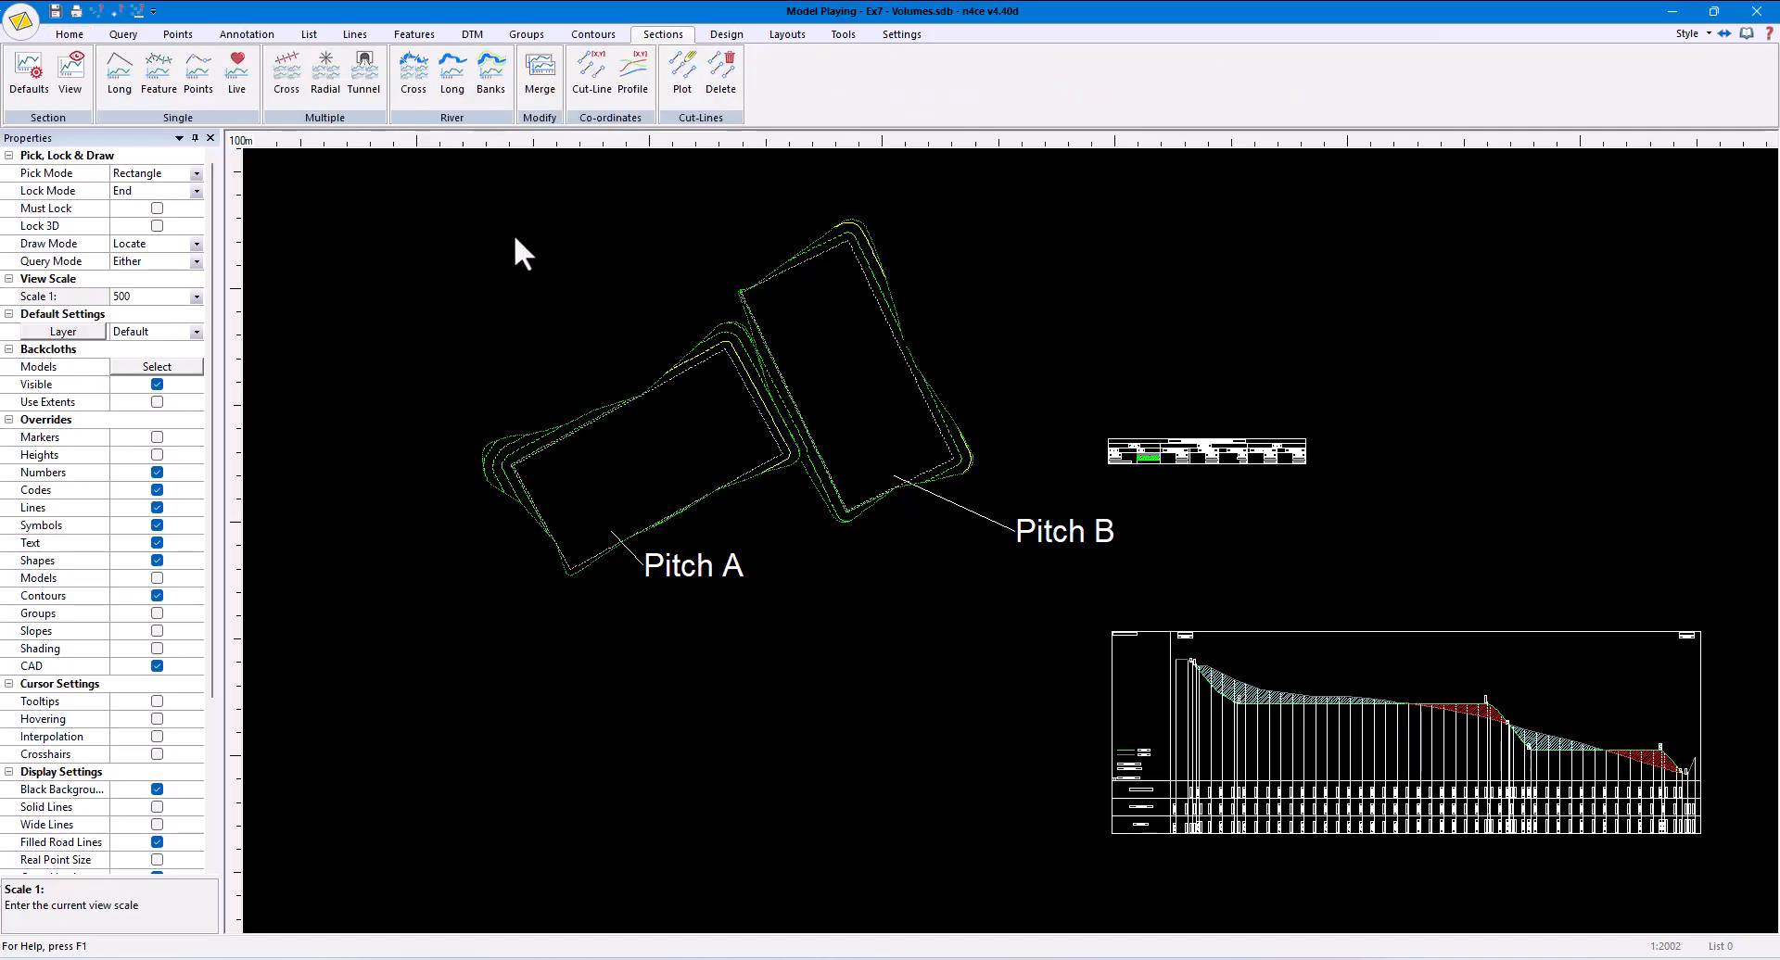
pyautogui.click(681, 74)
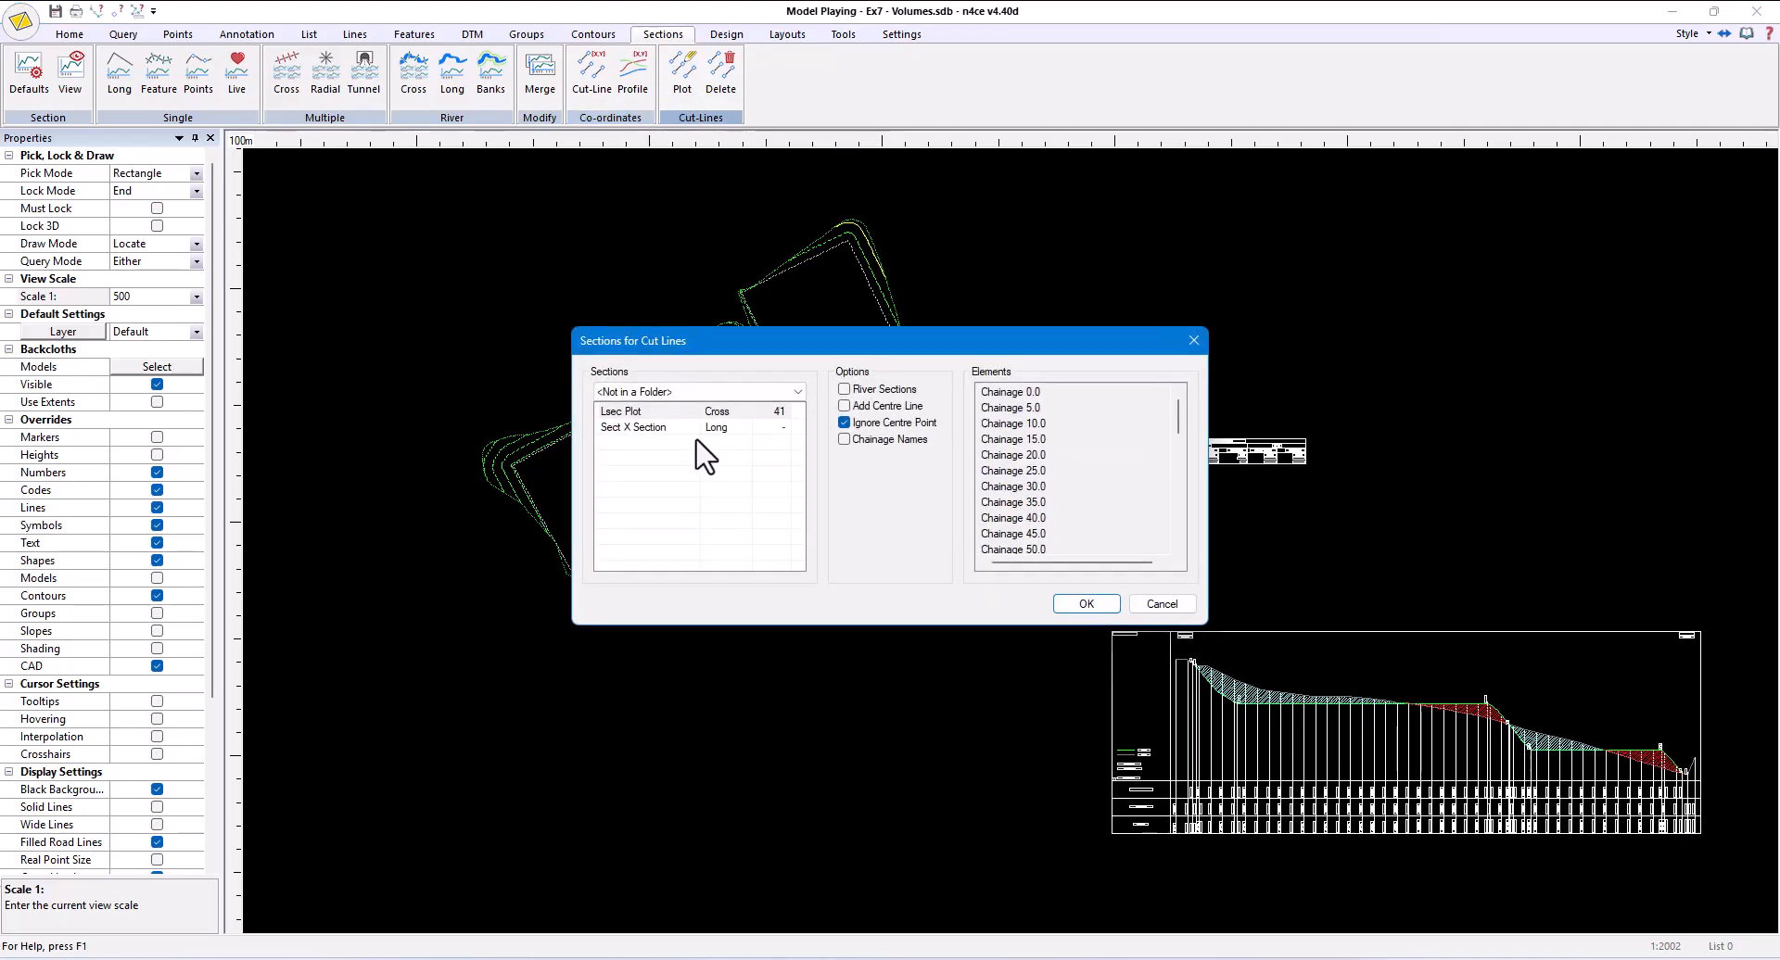
pyautogui.keyDown('ctrl'); pyautogui.click(663, 429); pyautogui.keyUp('ctrl')
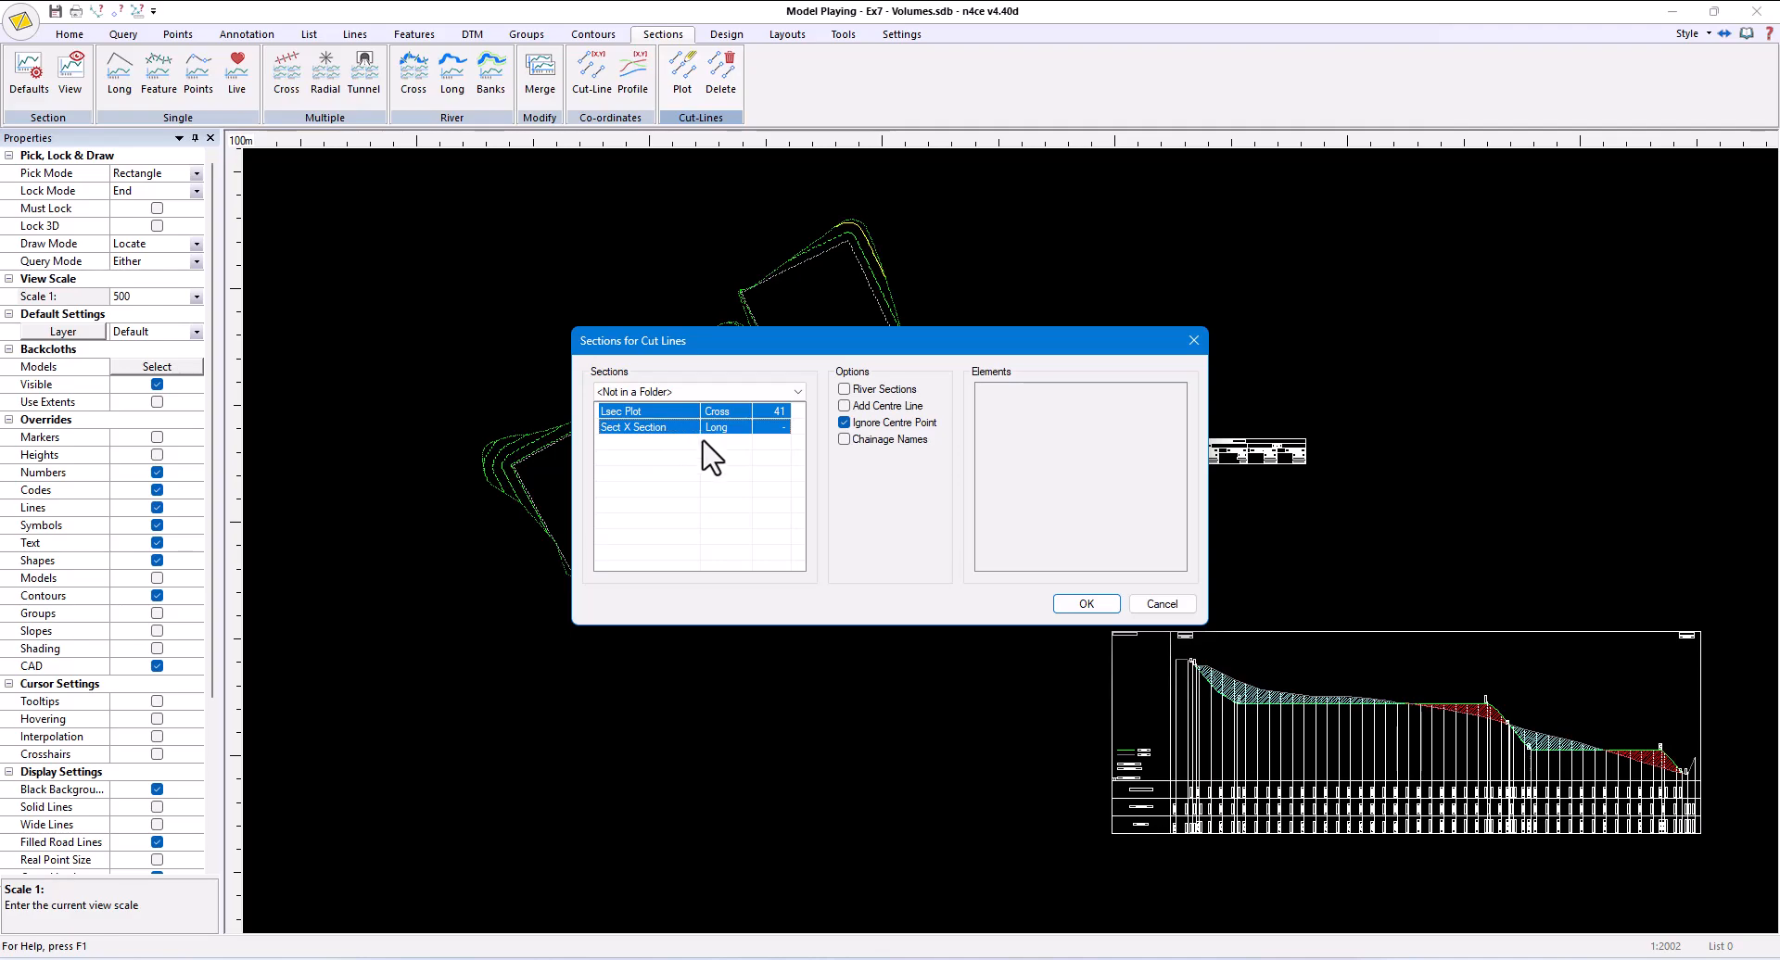
pyautogui.click(1086, 603)
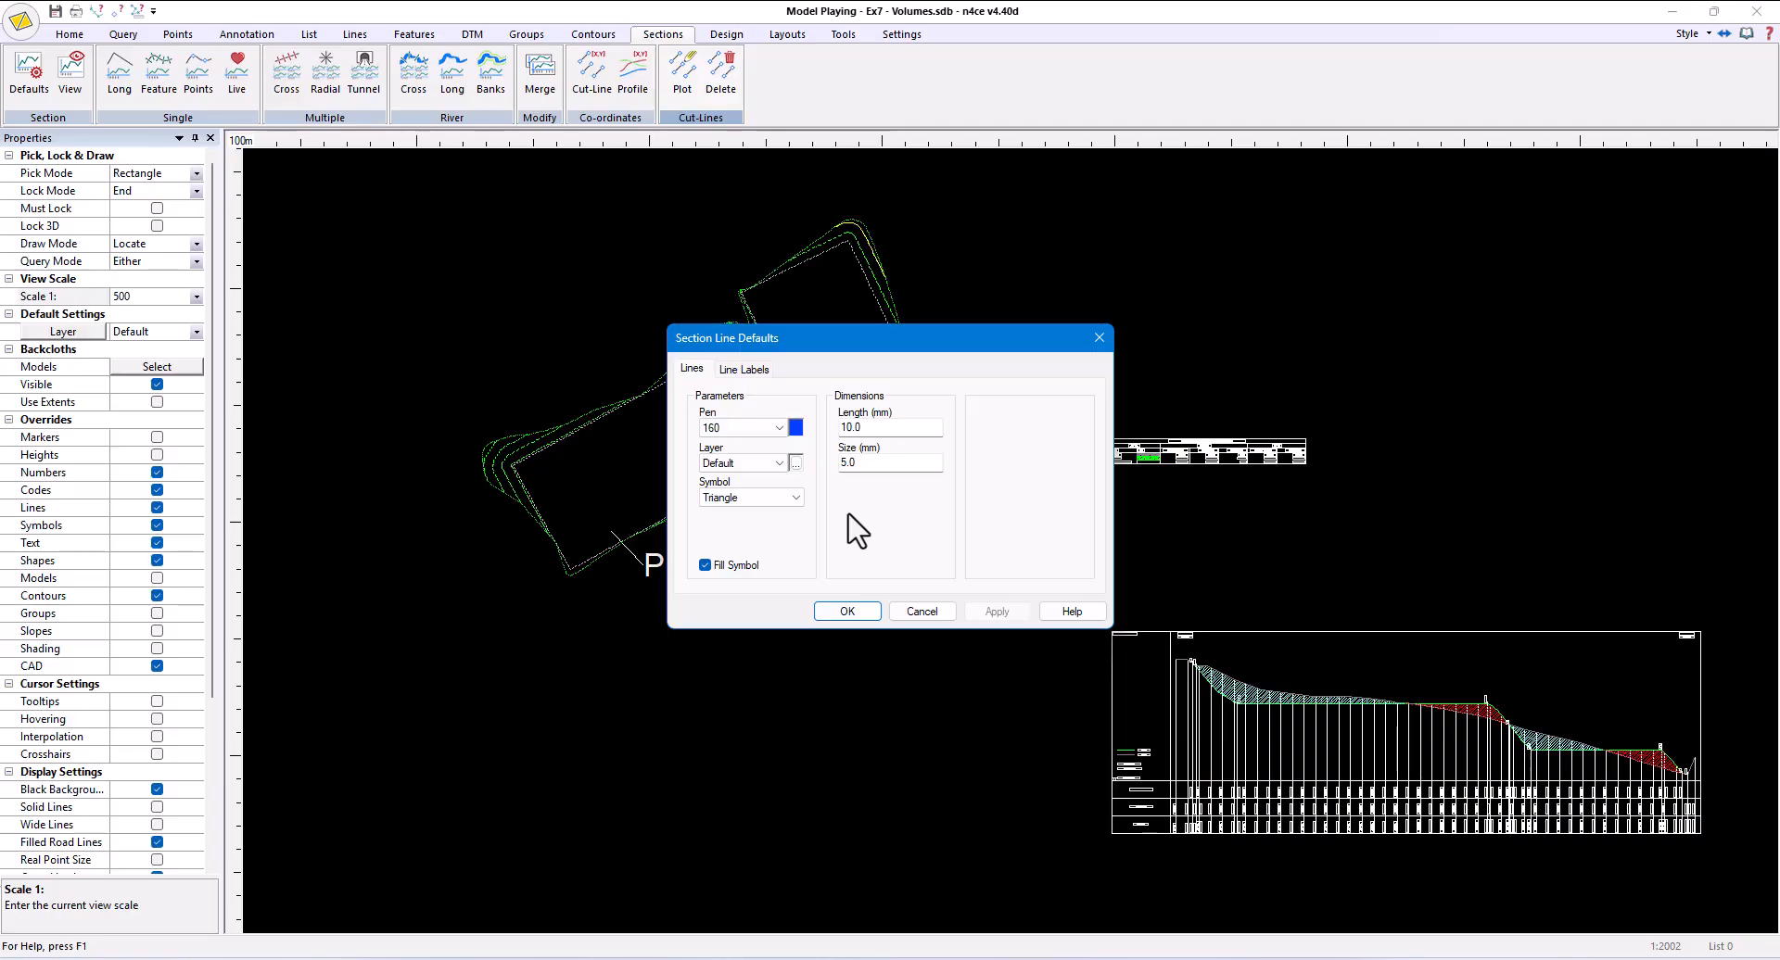
pyautogui.click(747, 372)
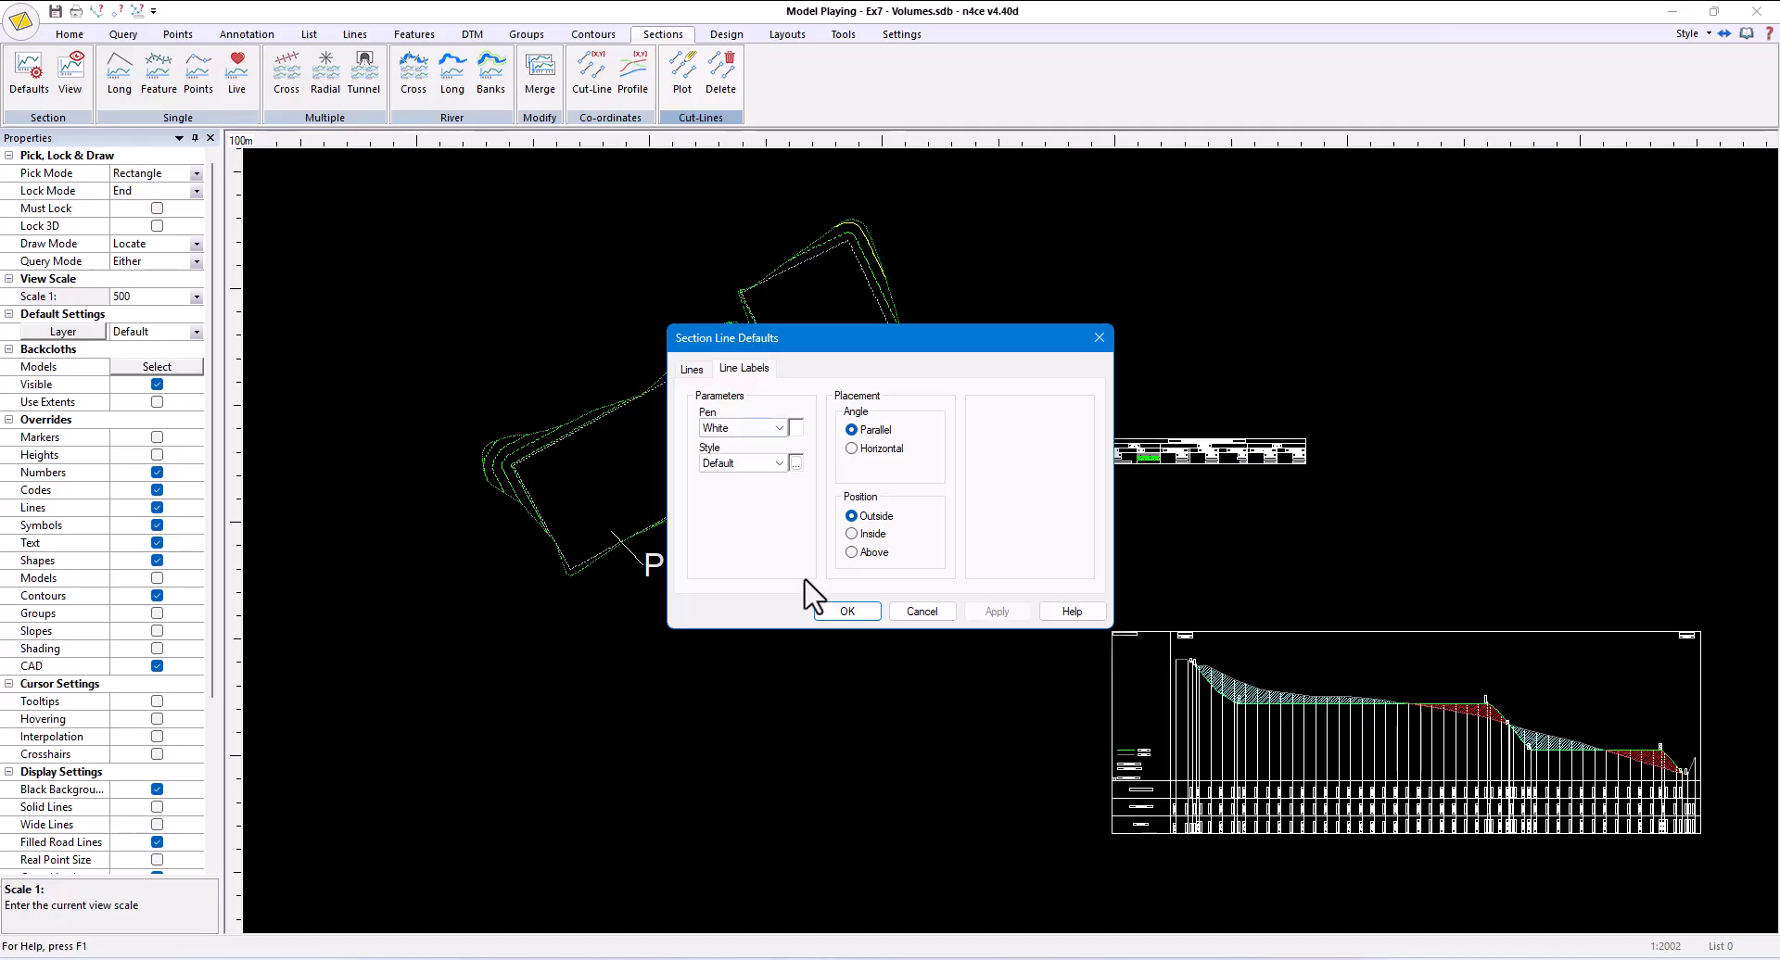
pyautogui.click(847, 611)
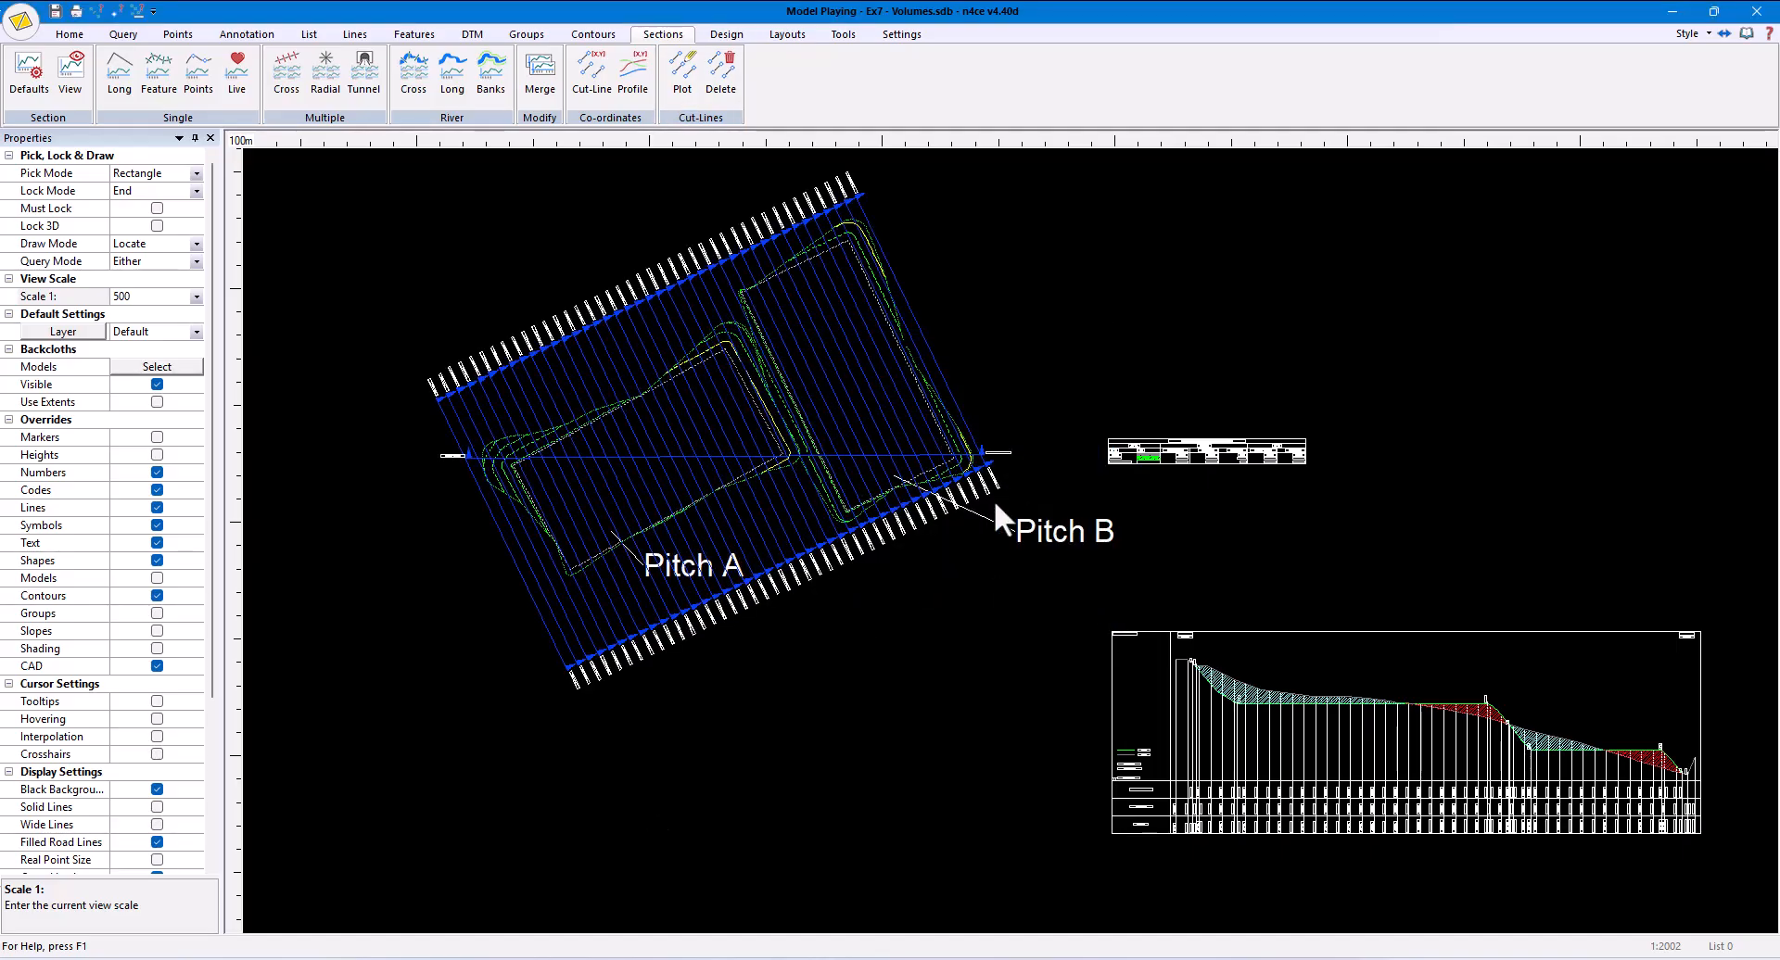
pyautogui.scroll(5, 793, 553)
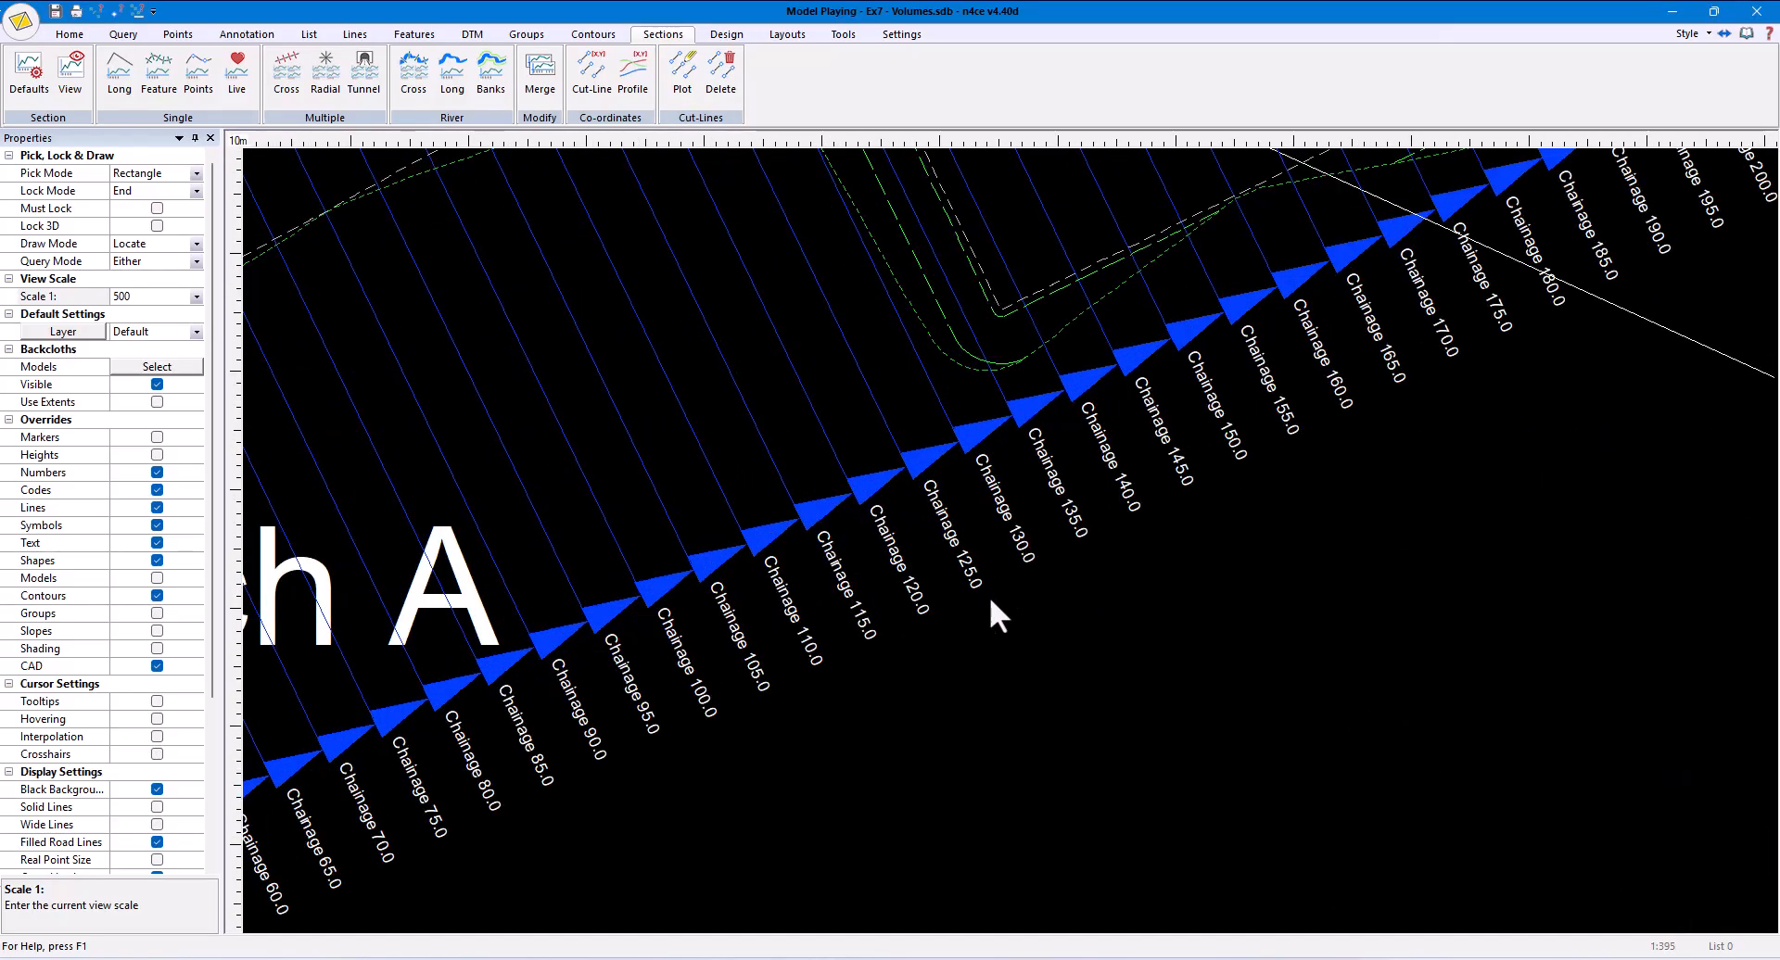
pyautogui.scroll(-5, 988, 597)
pyautogui.scroll(5, 1234, 408)
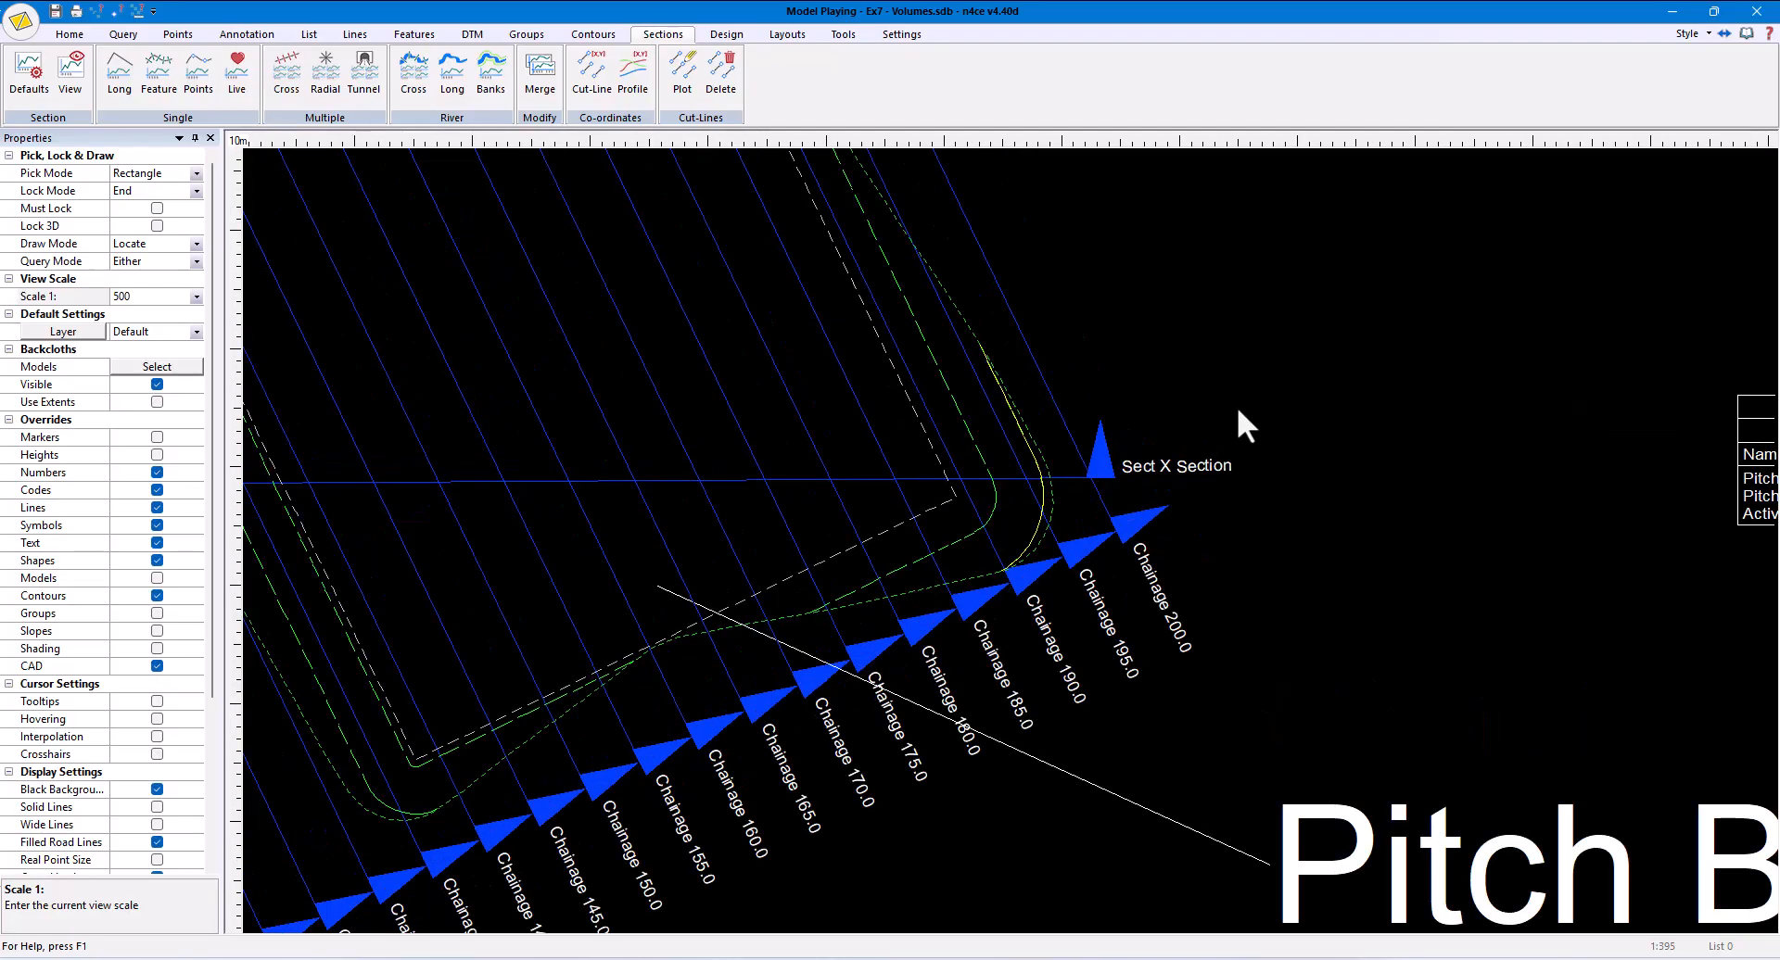
pyautogui.scroll(-6, 1236, 406)
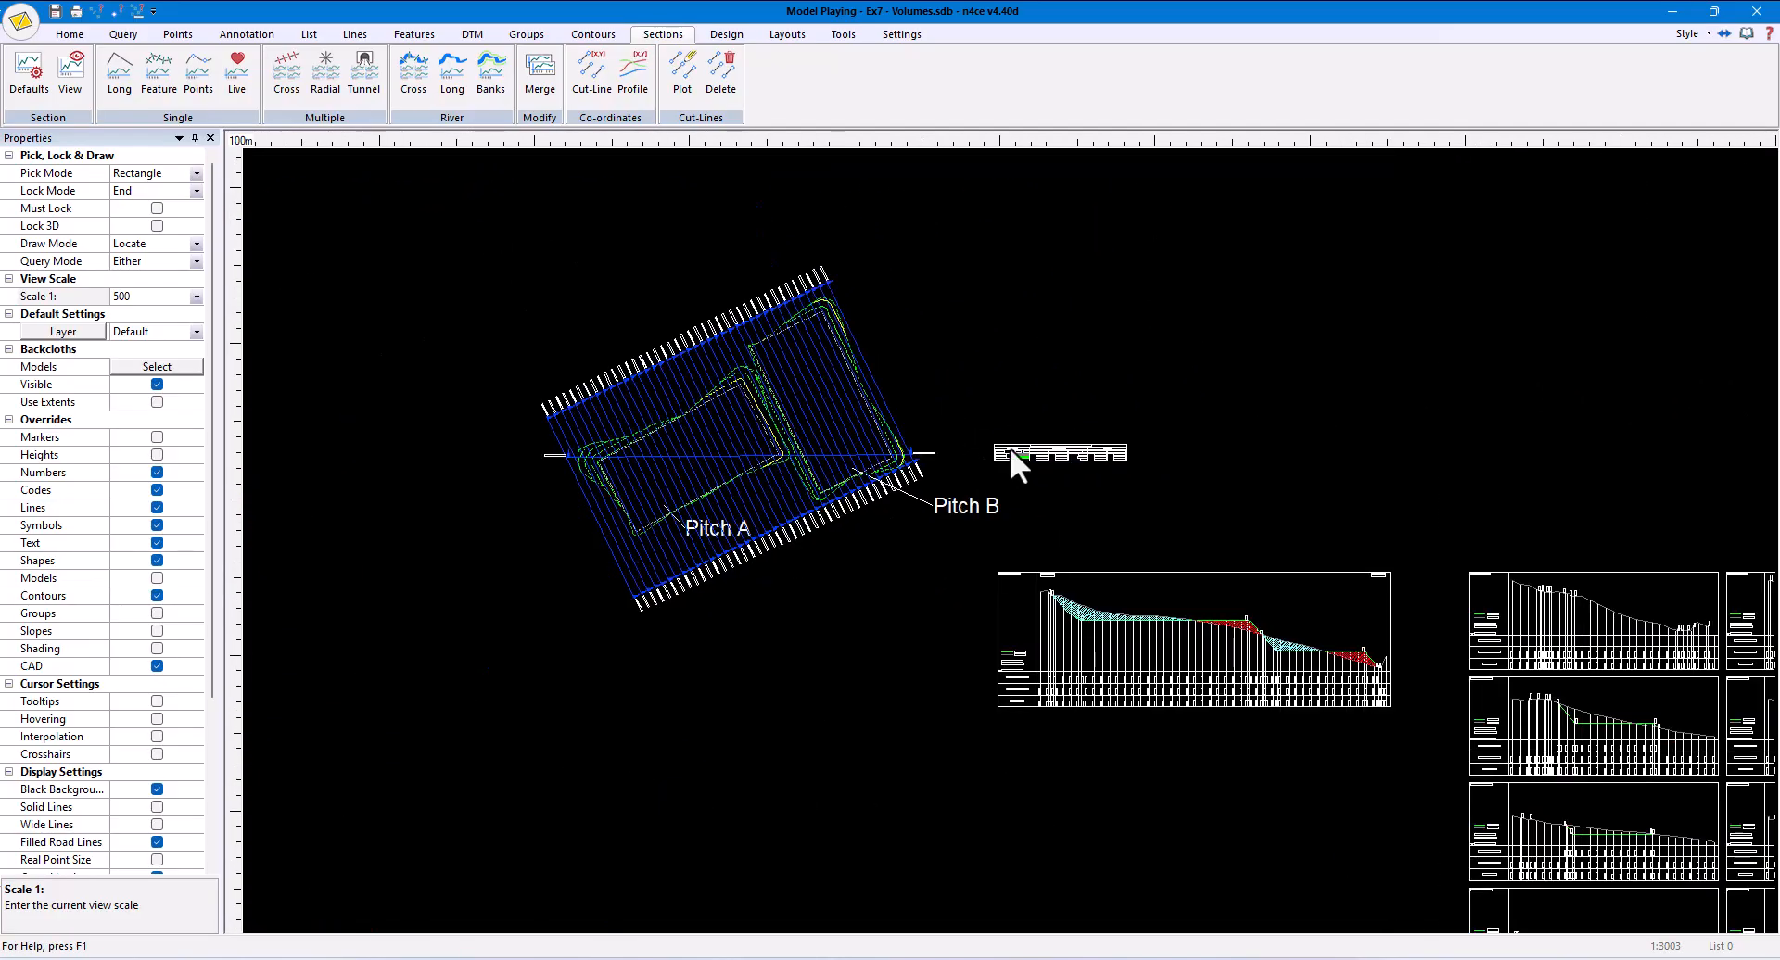